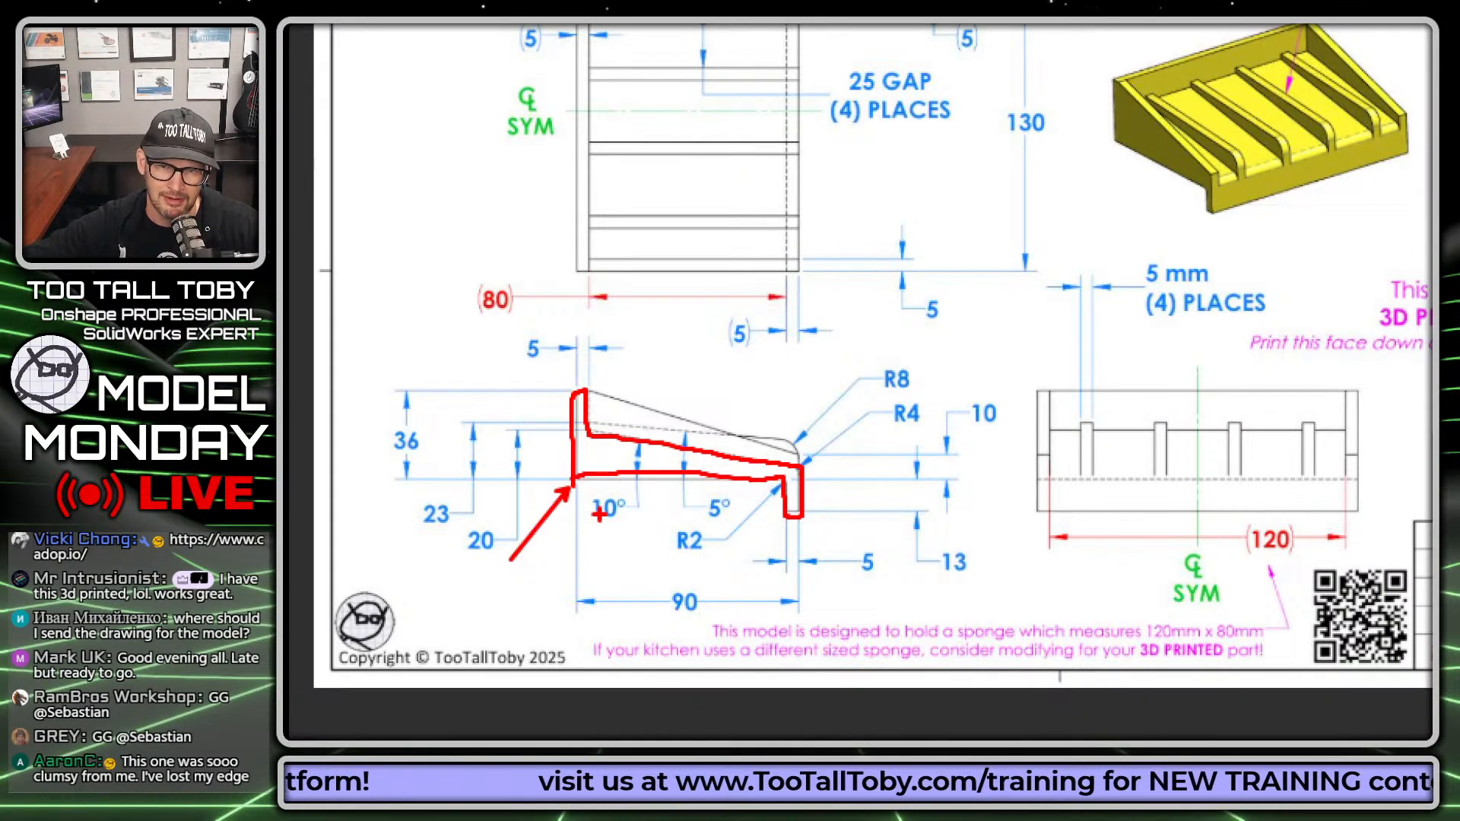
Examine the 130 mm width, the symmetry centreline, and the side wall and rib profiles on the enlarged sponge tray drawing
key(b)
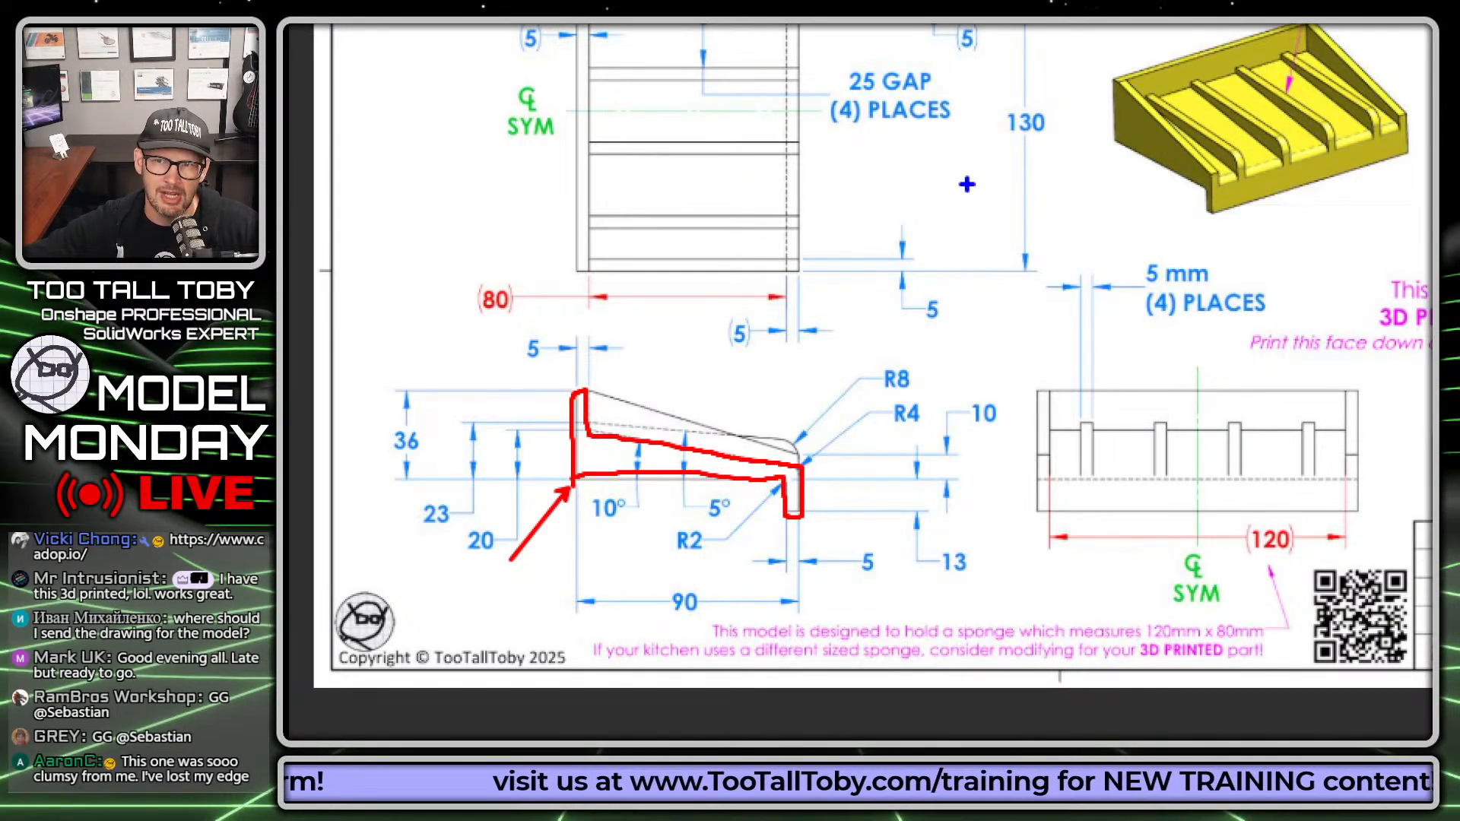
drag(995, 136, 1003, 148)
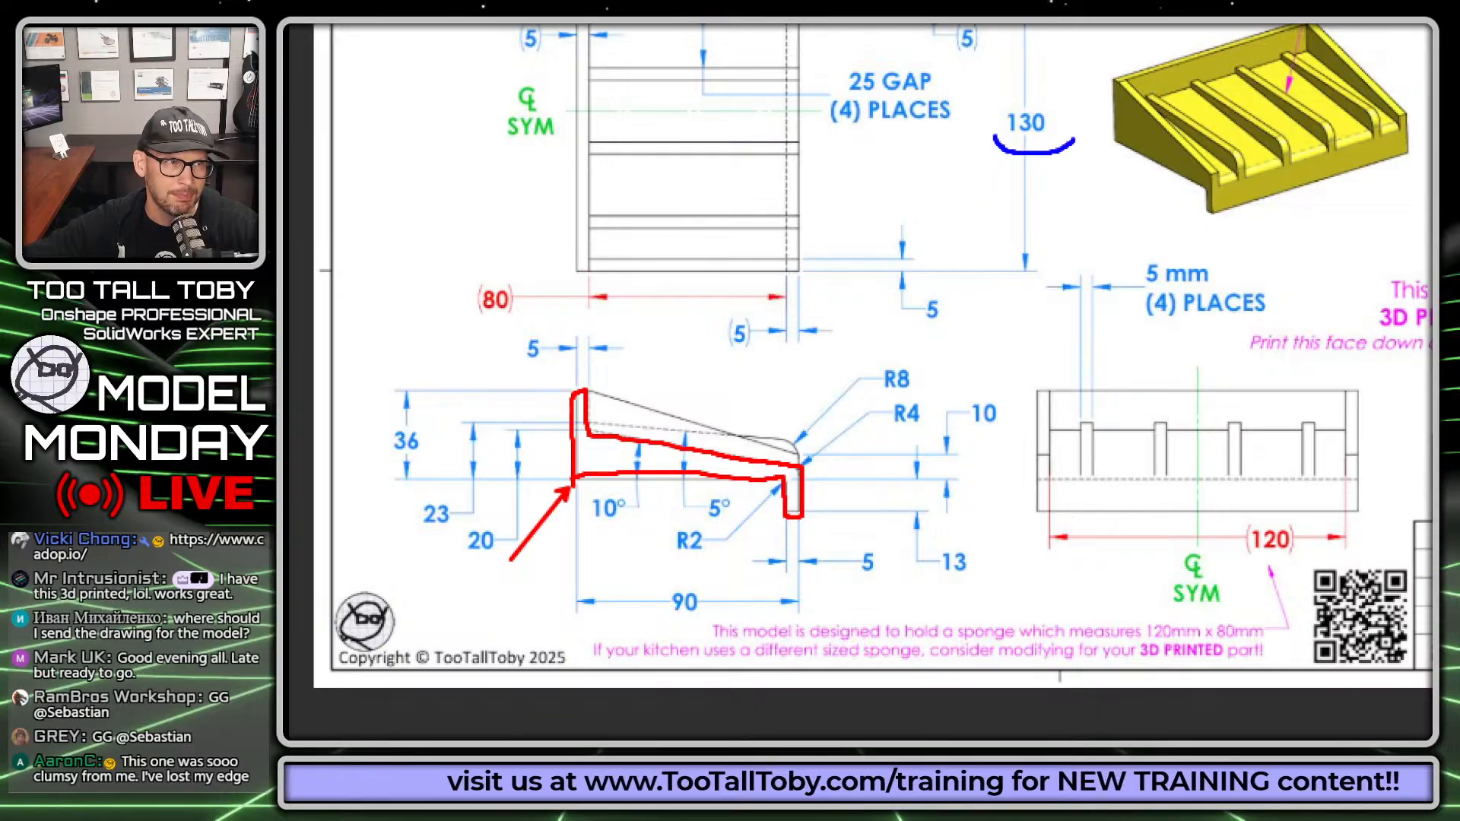
drag(1023, 89, 993, 139)
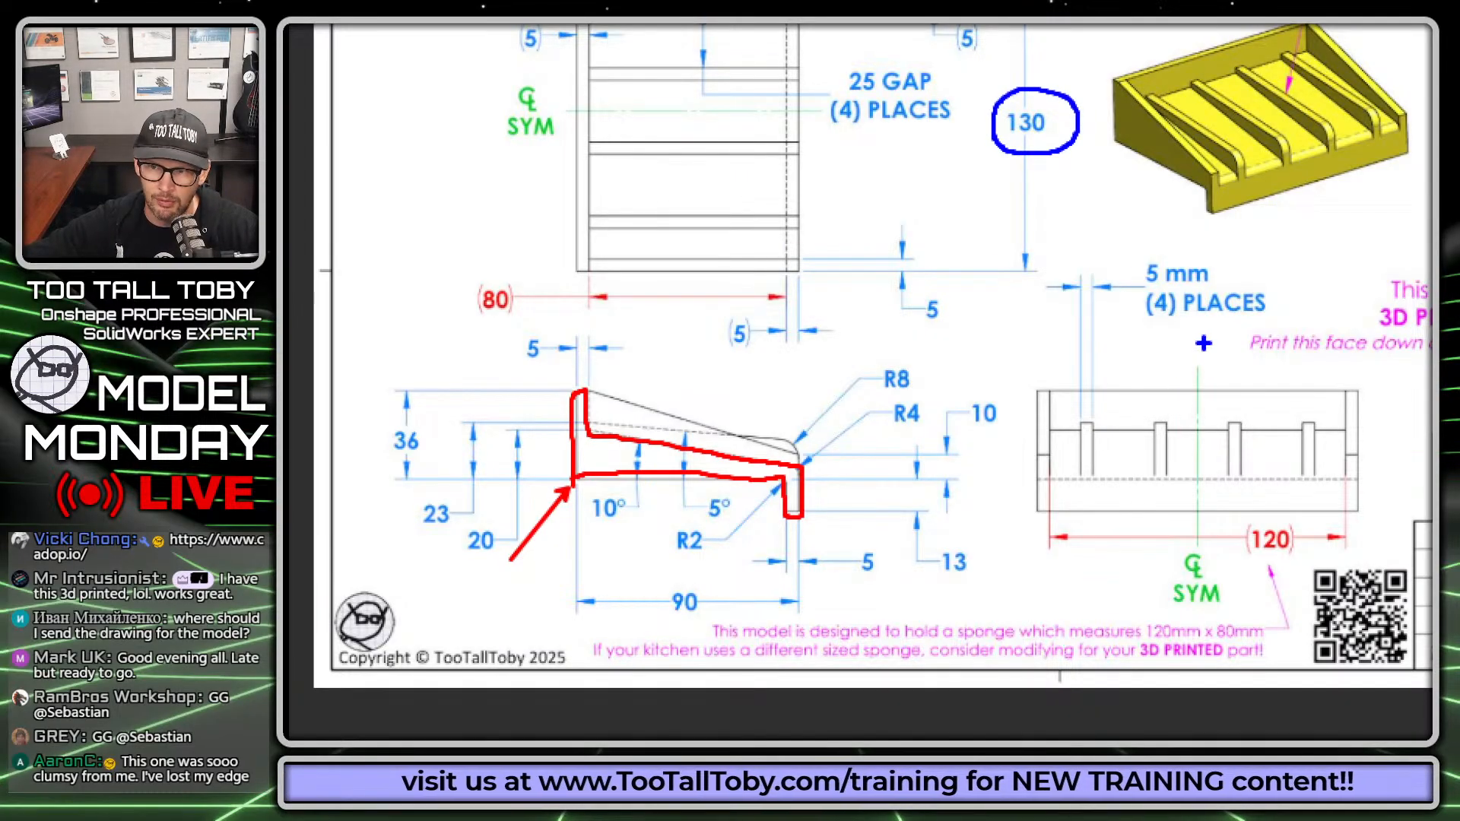
drag(1203, 343, 1202, 576)
drag(1180, 525, 1121, 580)
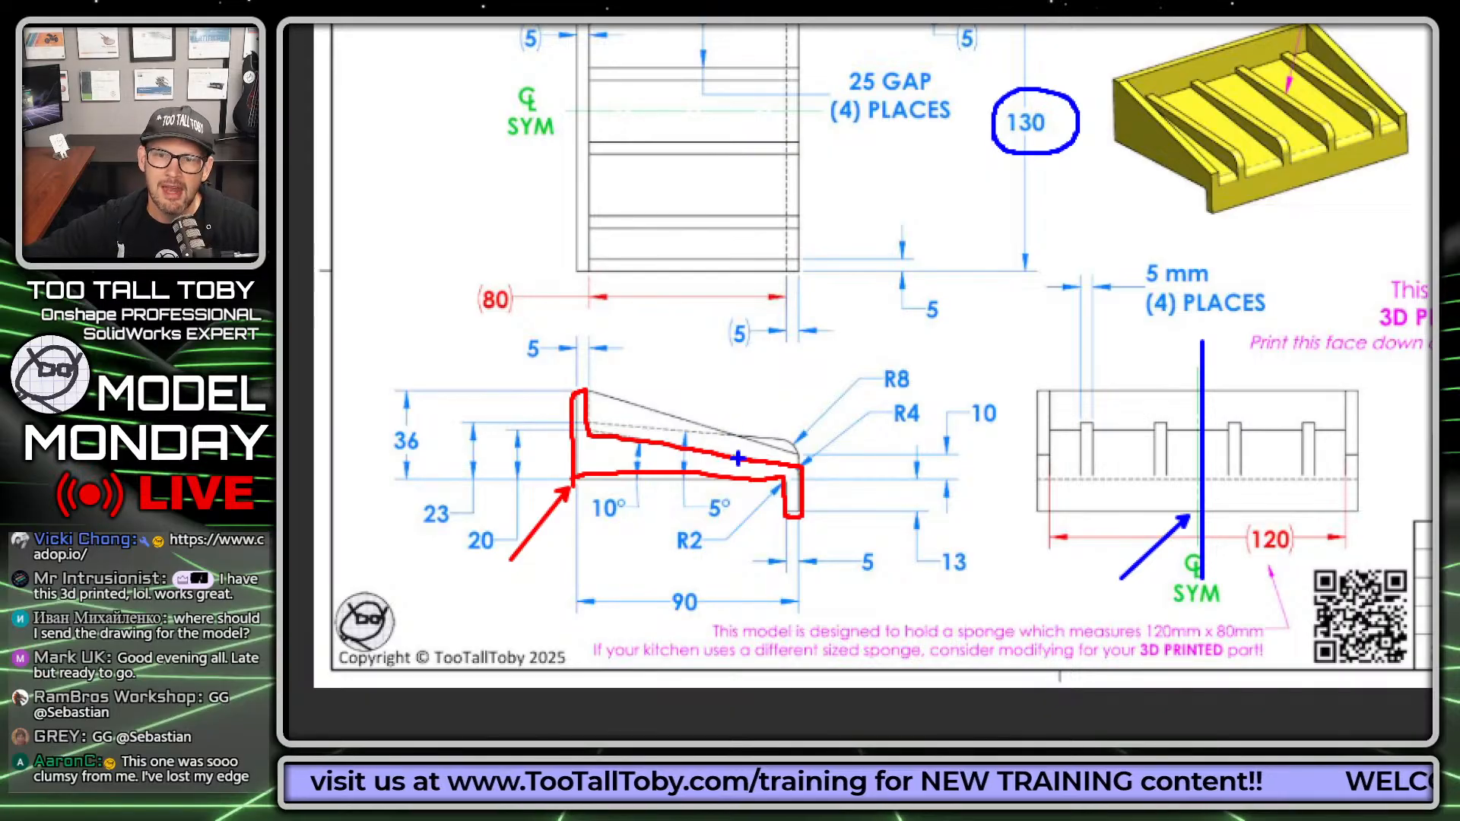
mouse_move(594, 391)
mouse_down()
mouse_move(799, 455)
mouse_move(803, 469)
mouse_move(734, 456)
mouse_up()
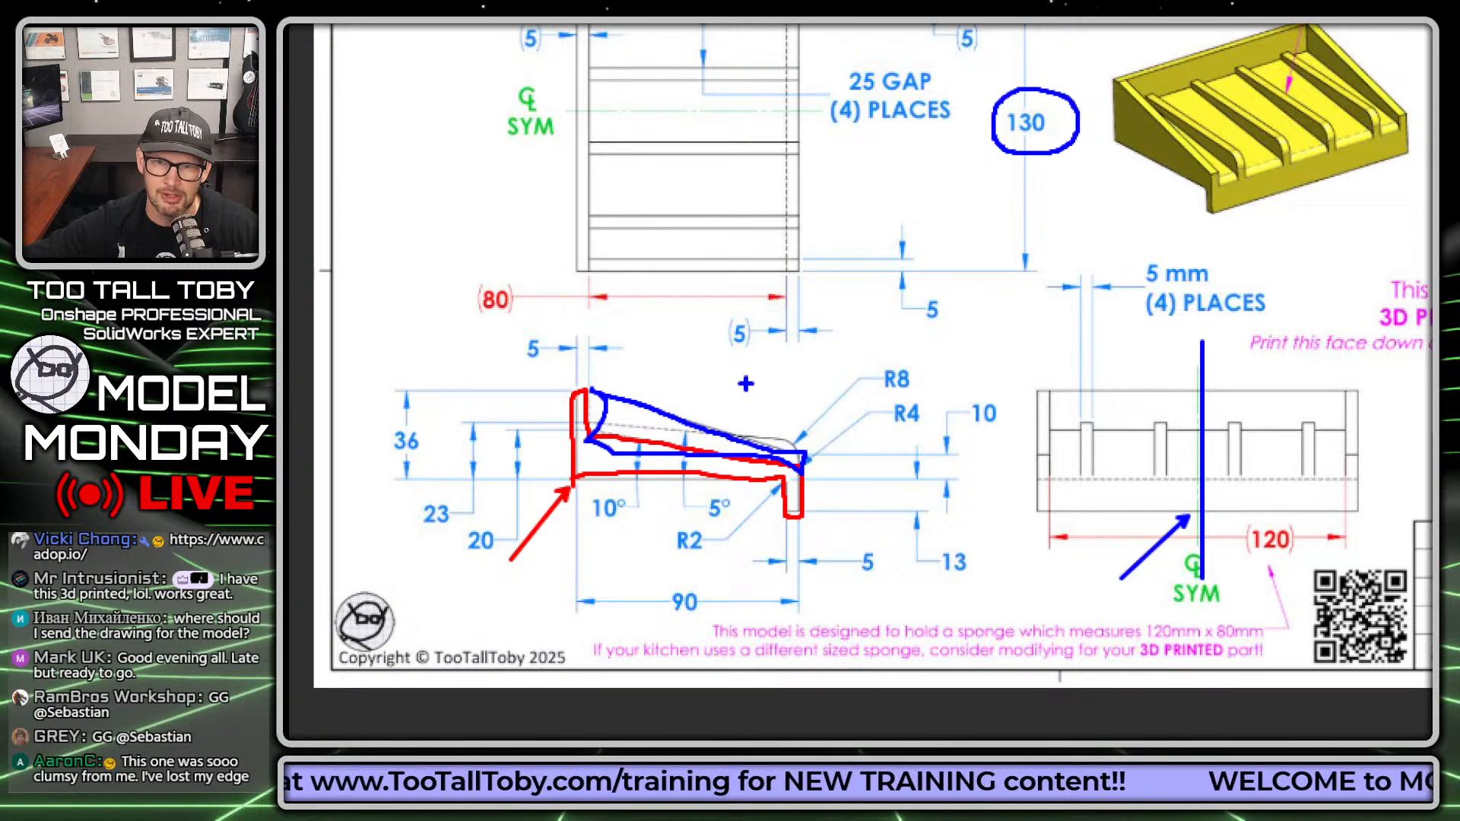
mouse_move(1163, 147)
mouse_down()
mouse_move(1268, 100)
mouse_move(1335, 93)
mouse_up()
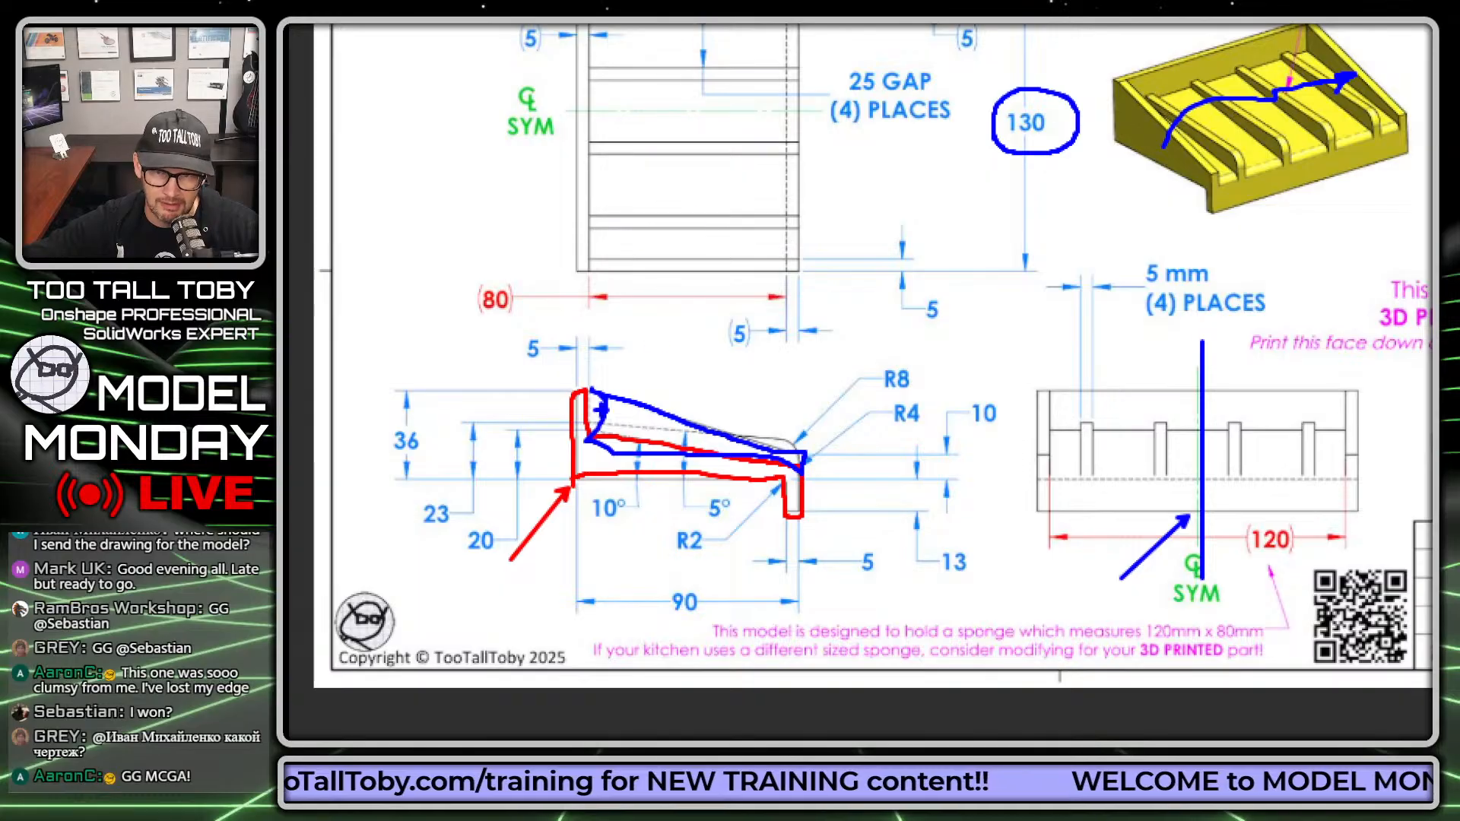
drag(594, 423, 775, 440)
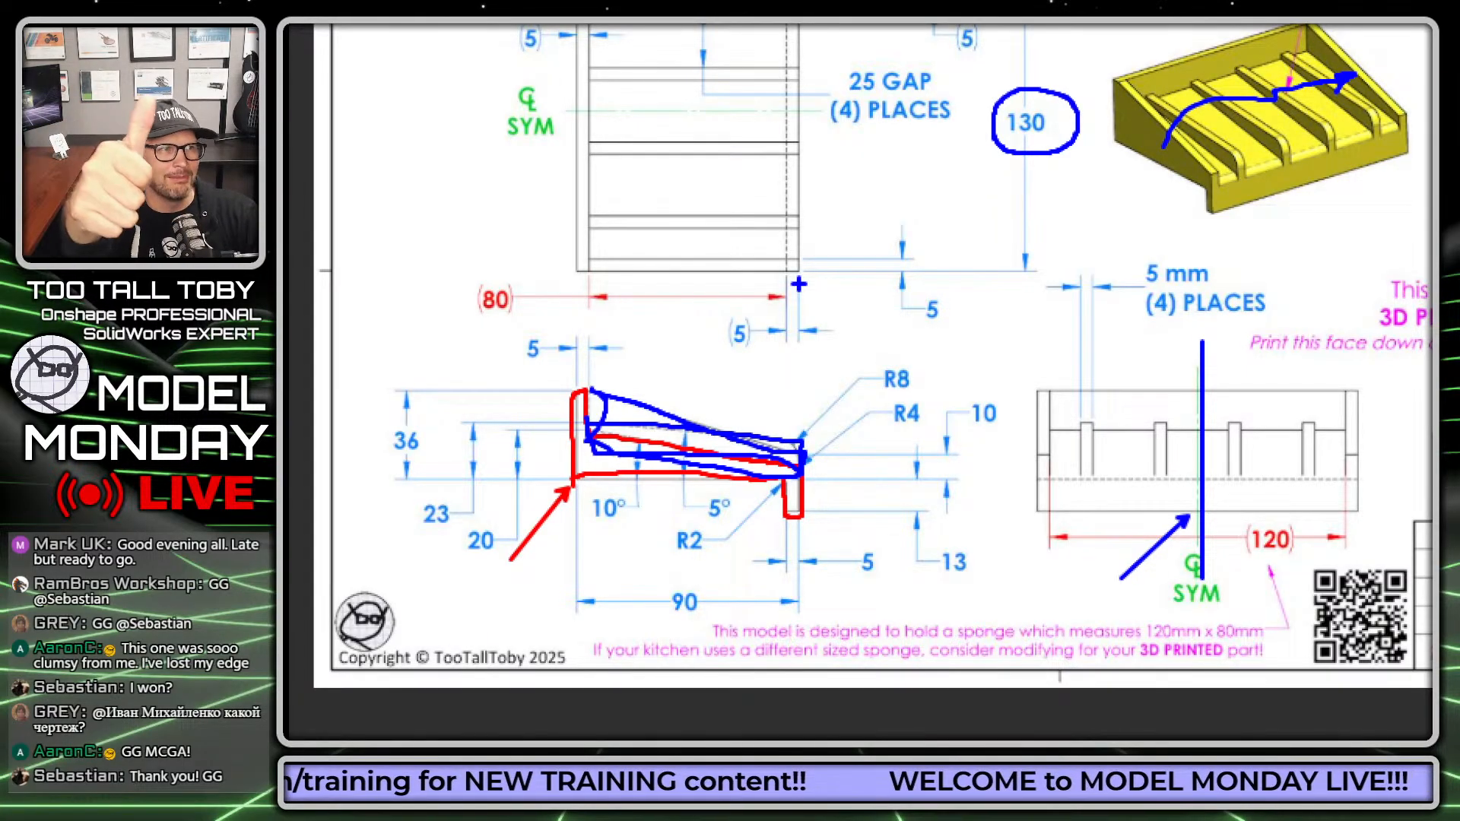
key(Escape)
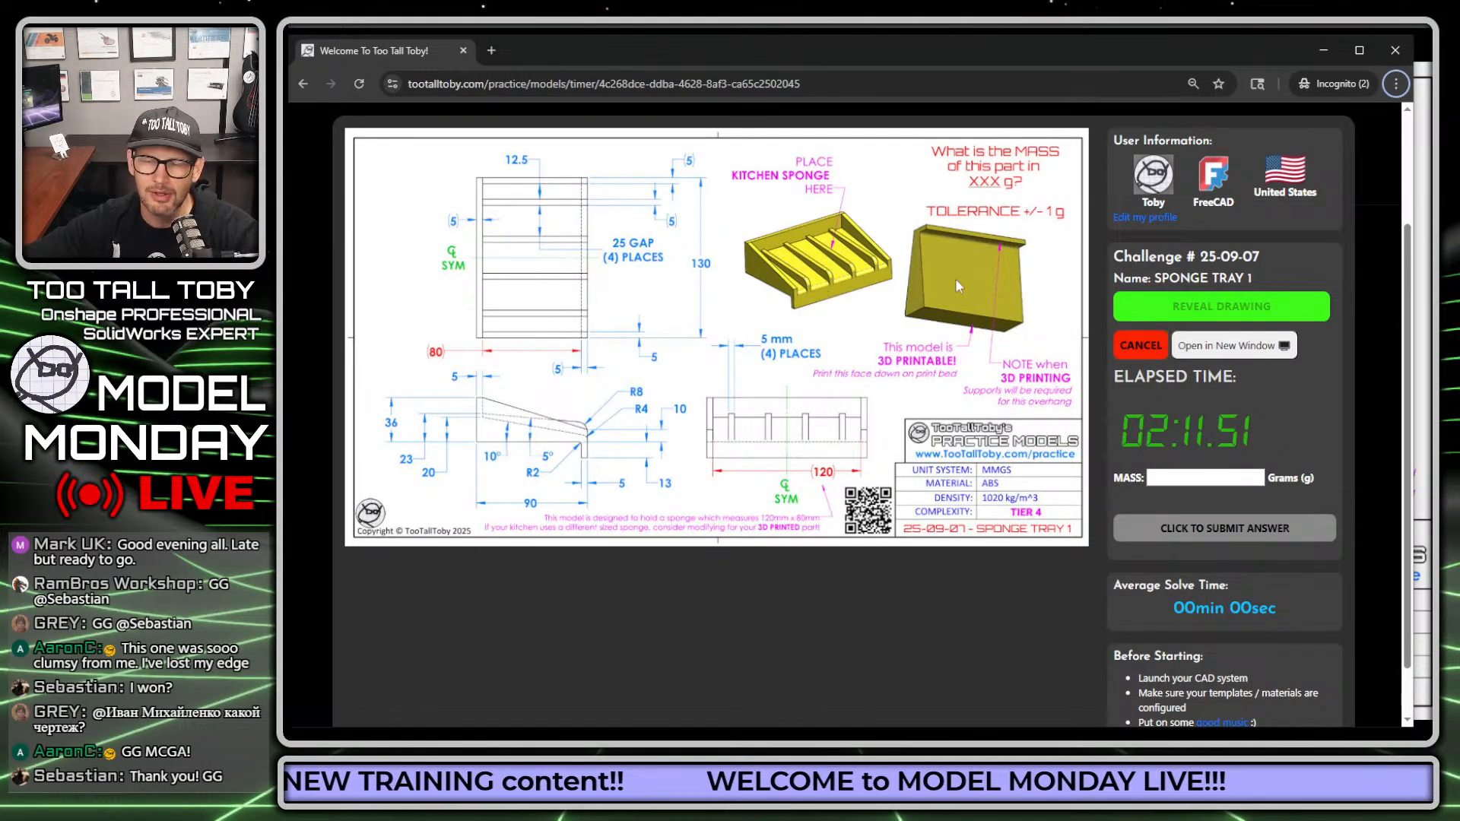
Return to the challenge dashboard and reload it to check the first submissions and the solver statistics
click(304, 83)
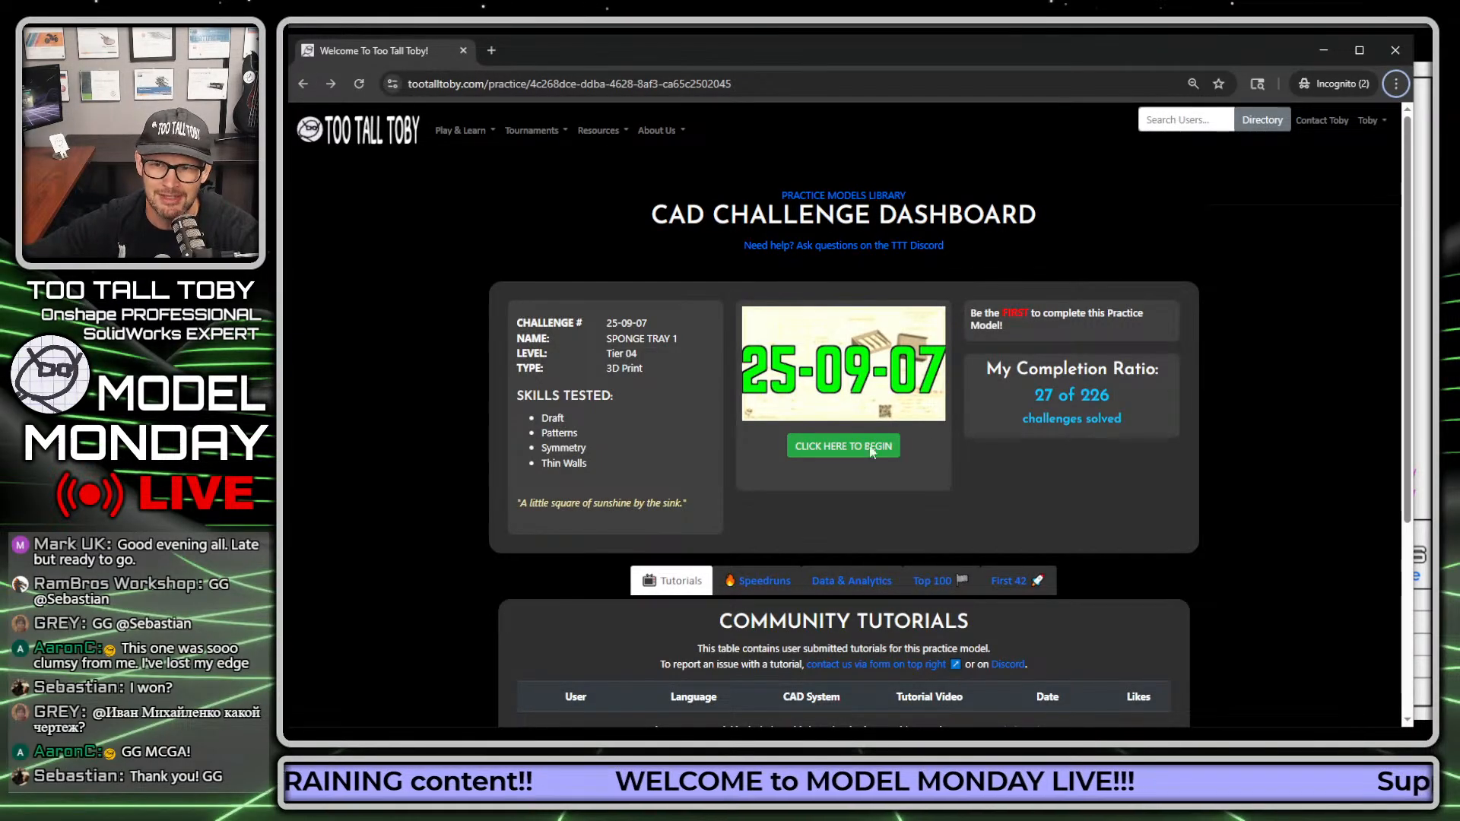
click(1006, 585)
scroll(1007, 502, down, 2)
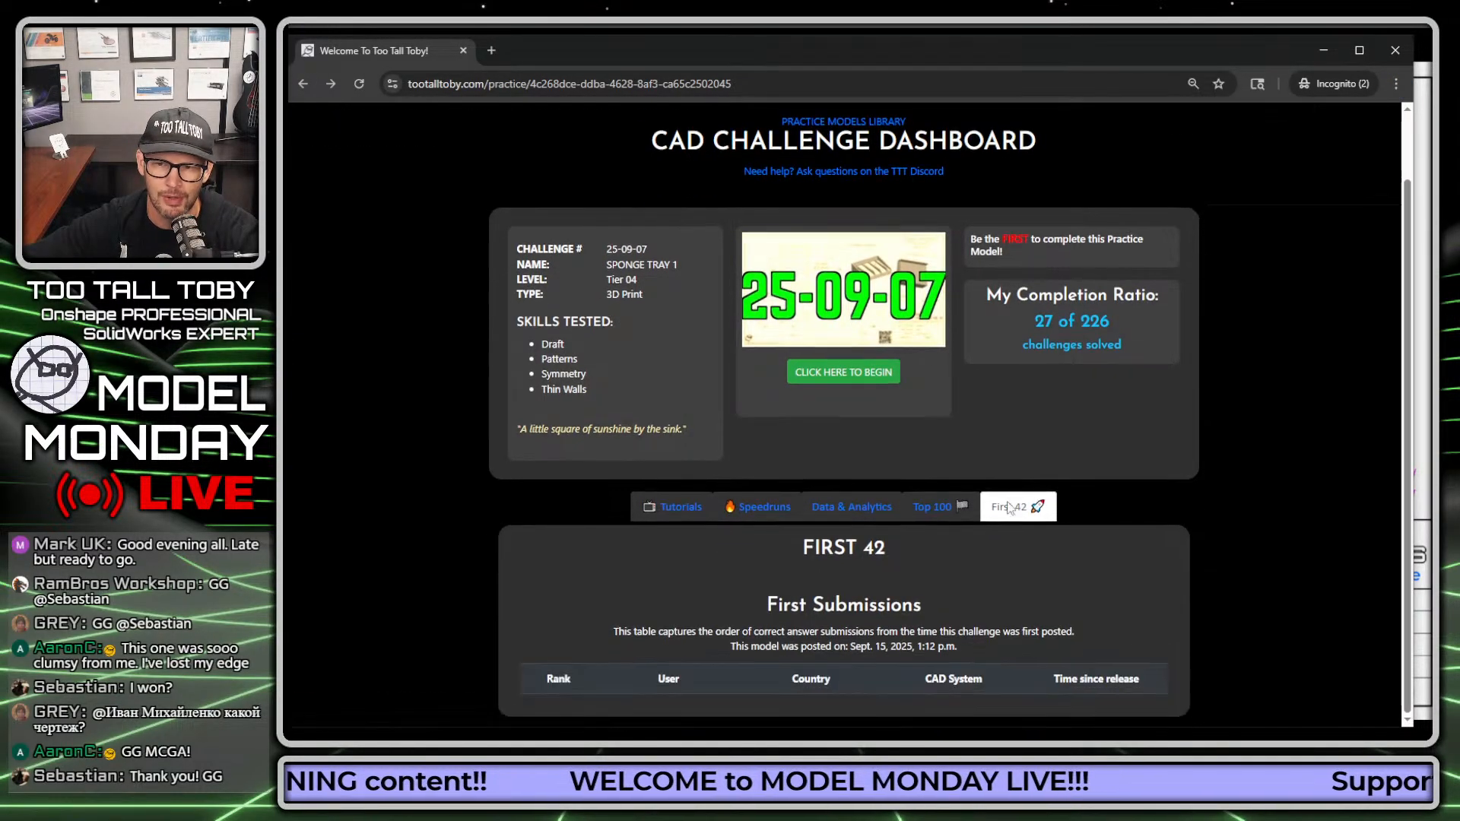
click(360, 85)
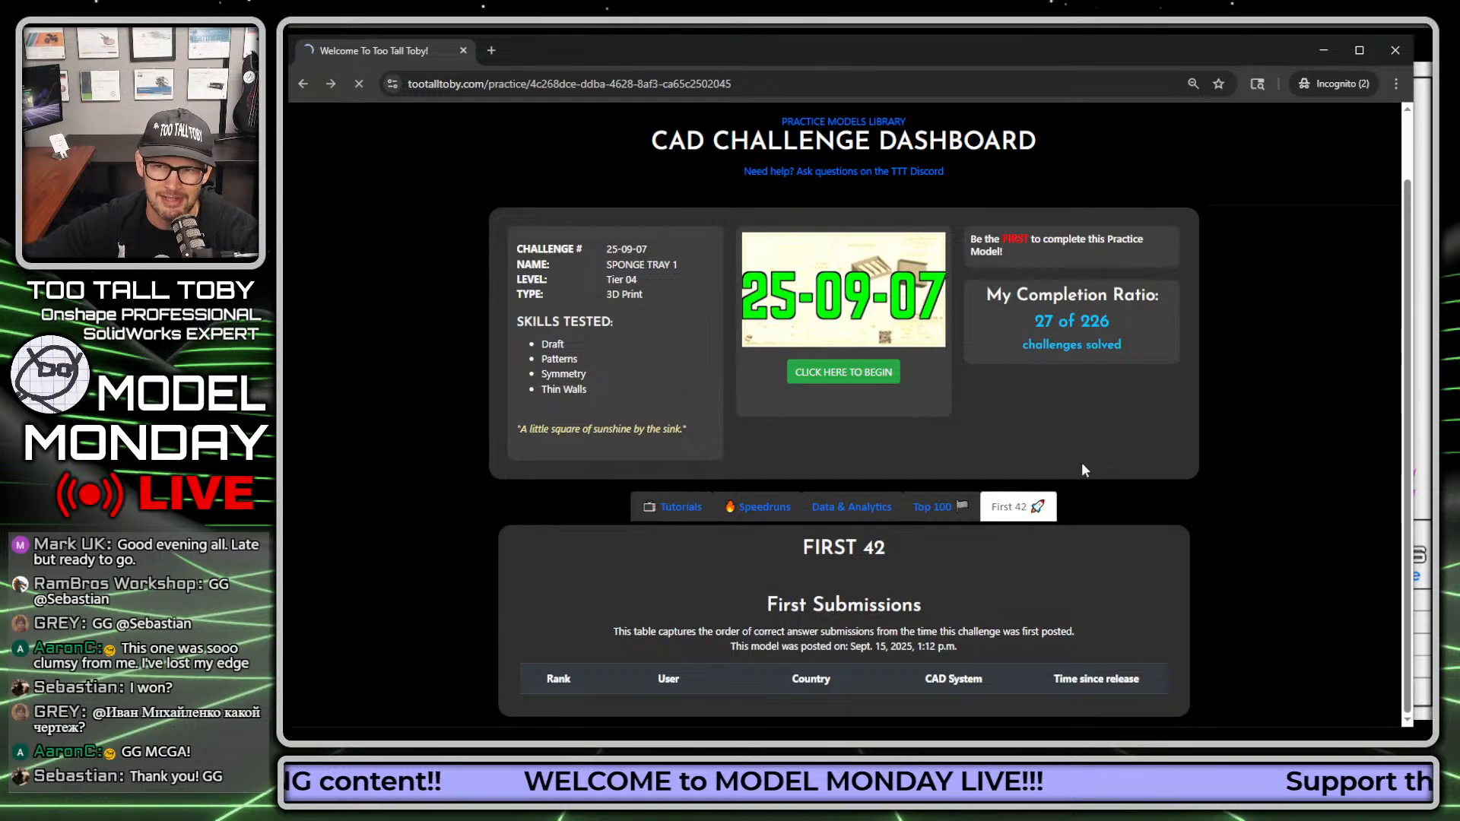
scroll(1072, 468, down, 1)
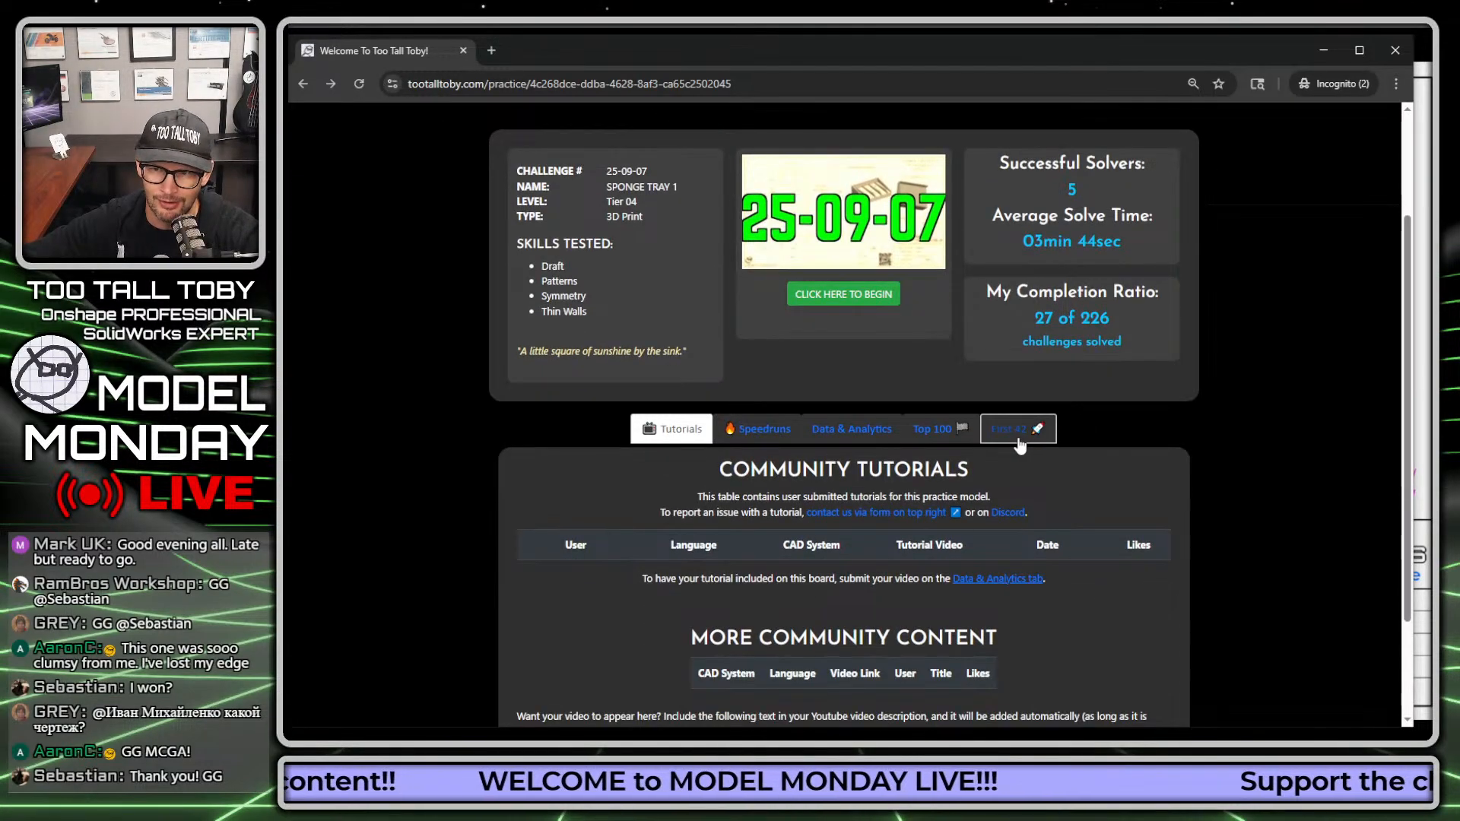
scroll(1149, 304, up, 1)
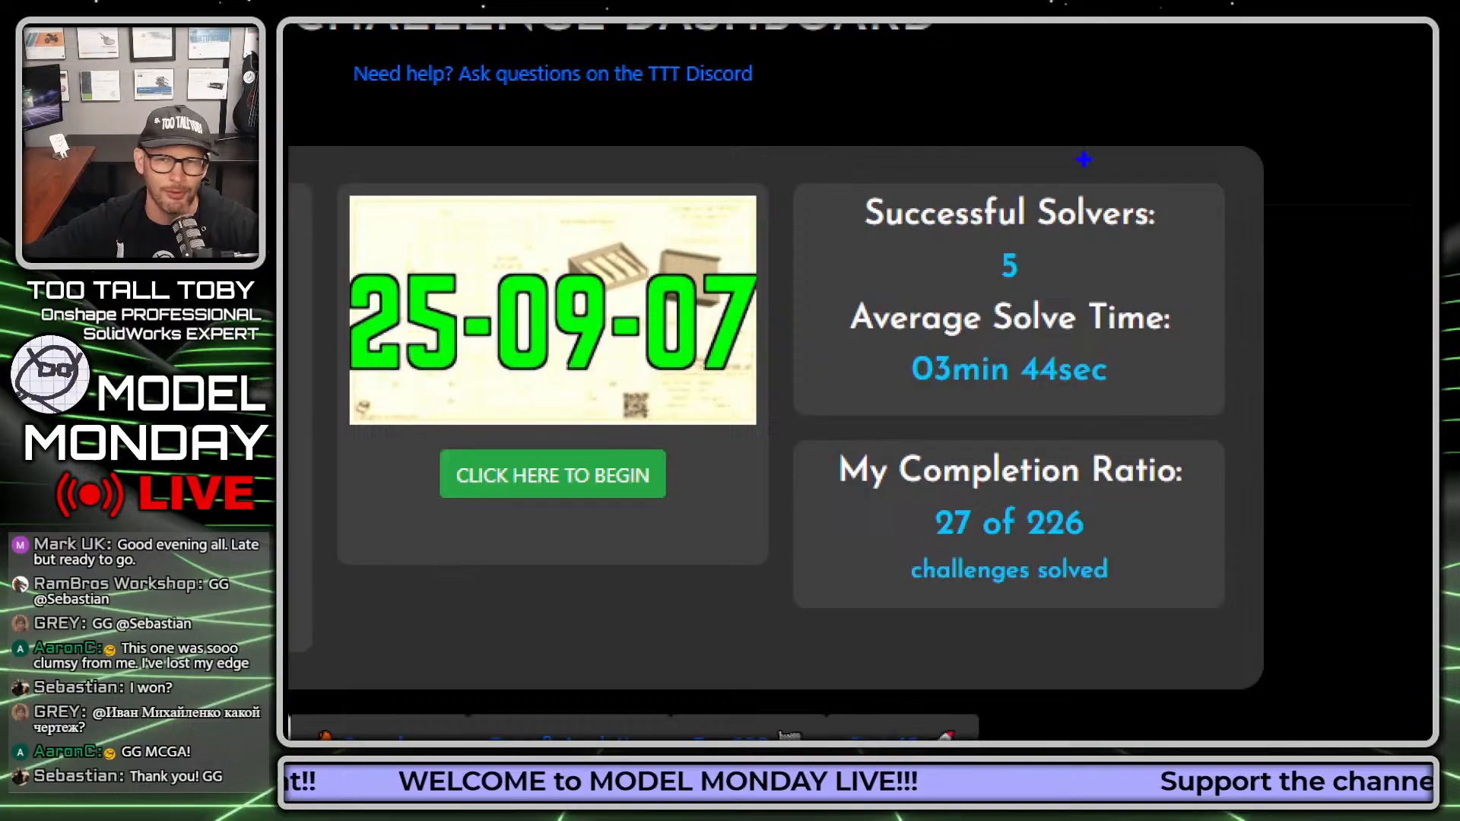
mouse_move(1084, 159)
mouse_down()
mouse_move(787, 159)
mouse_move(1052, 450)
mouse_move(1107, 137)
mouse_move(1023, 129)
mouse_up()
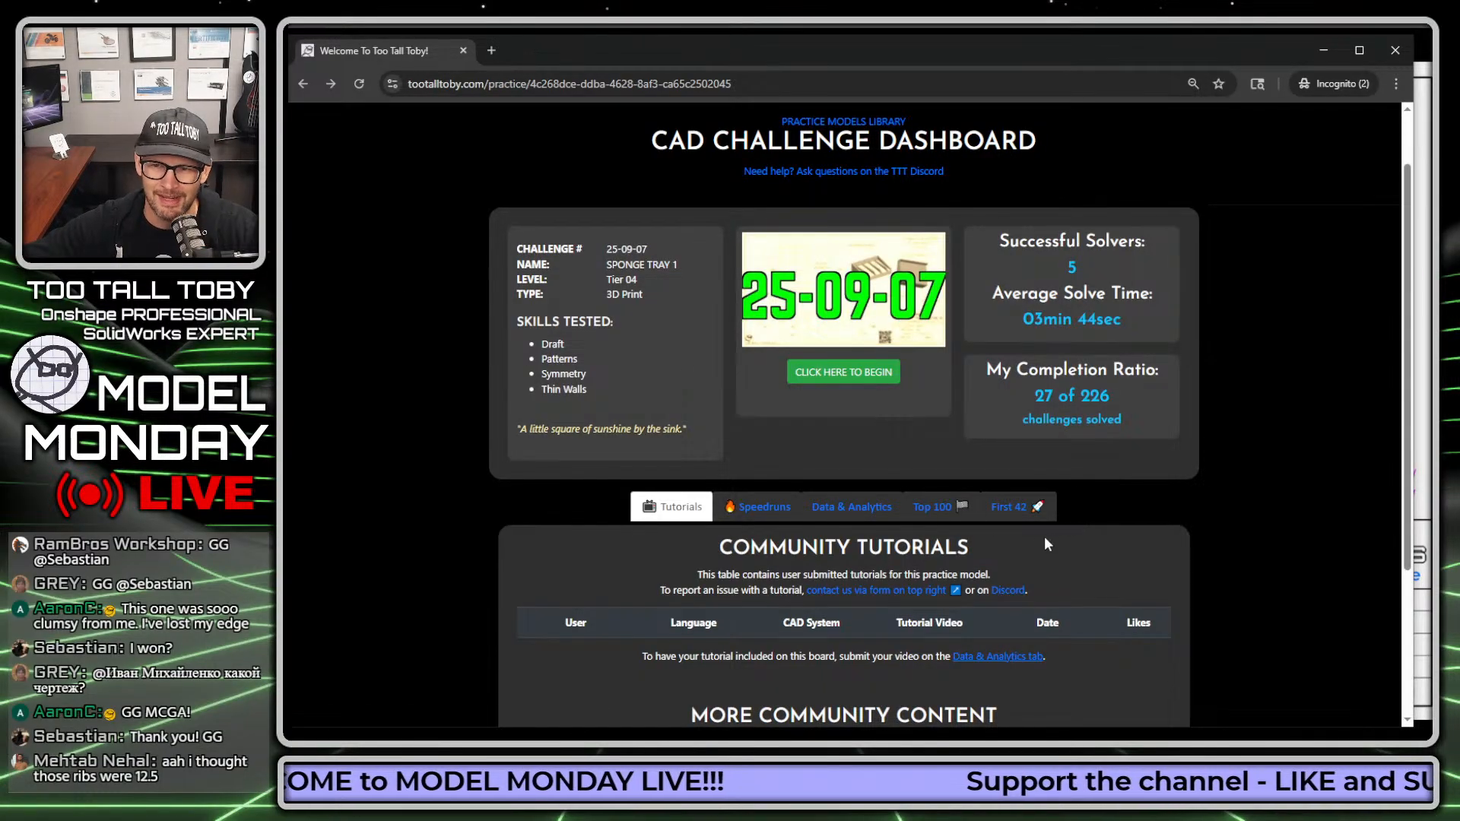
Begin challenge 25-09-07, reveal the SPONGE TRAY 1 drawing, and move a separate window of it out of the way
click(821, 374)
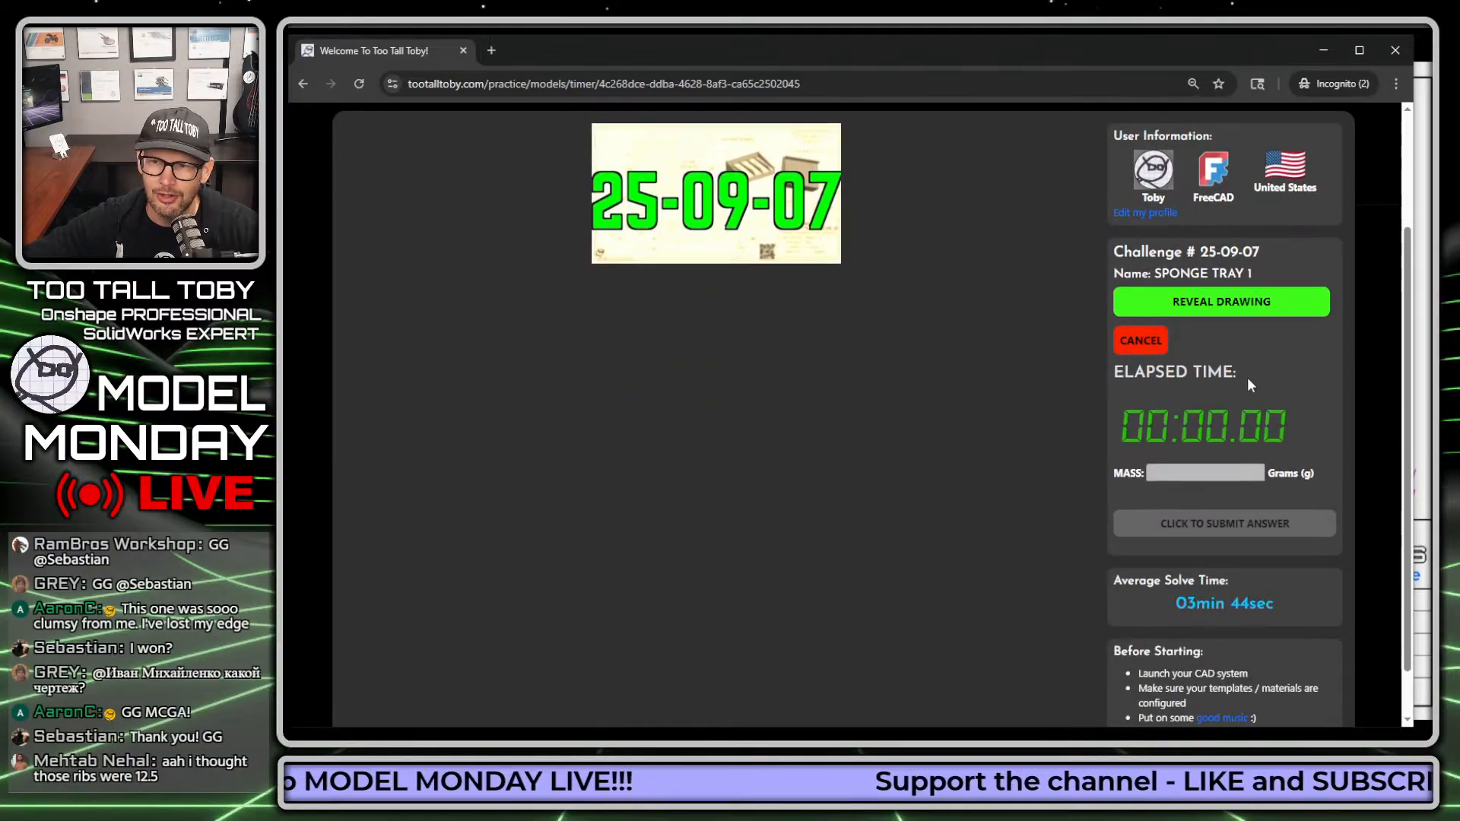
click(1238, 308)
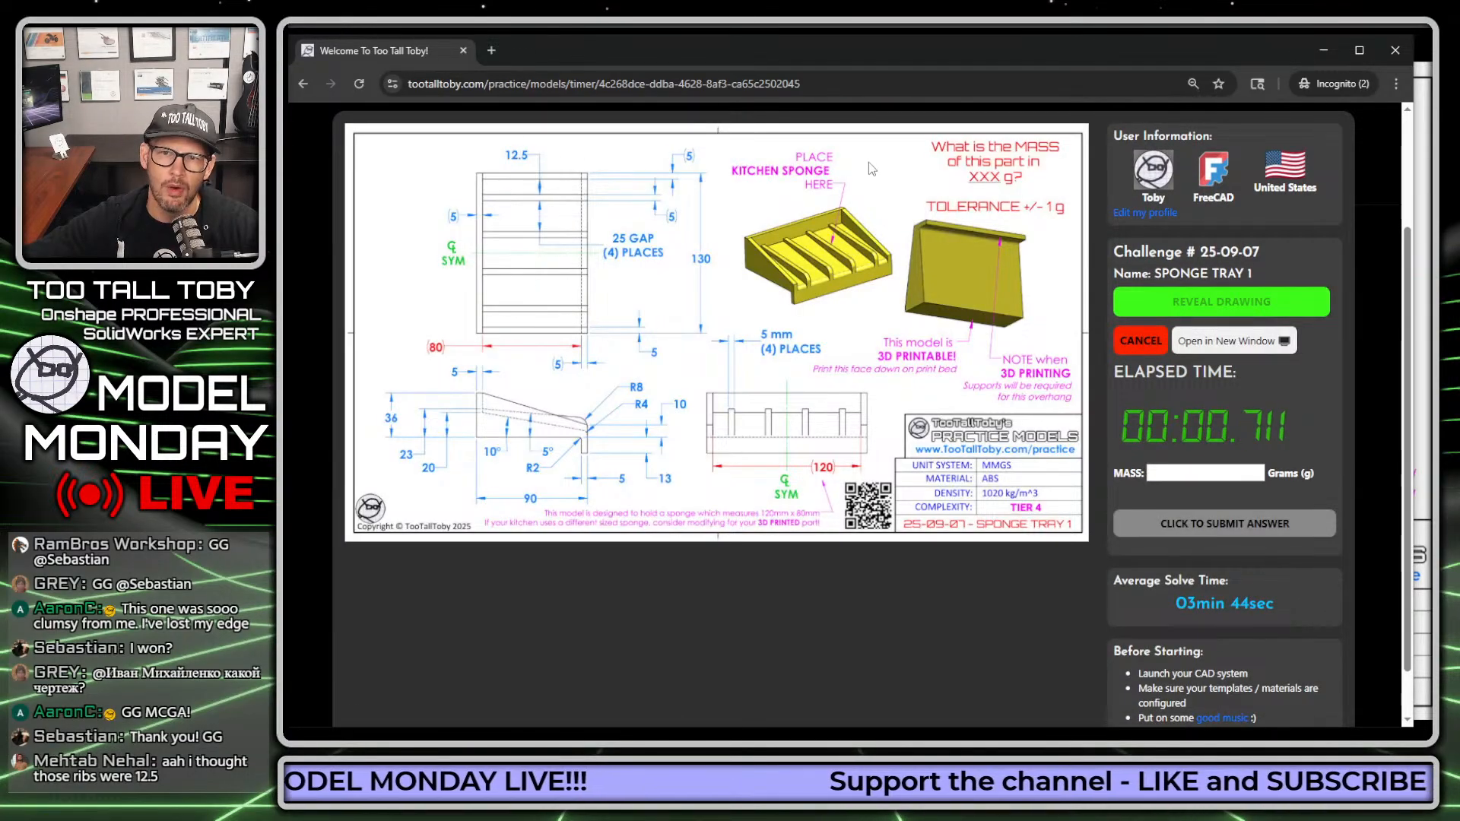
click(1235, 340)
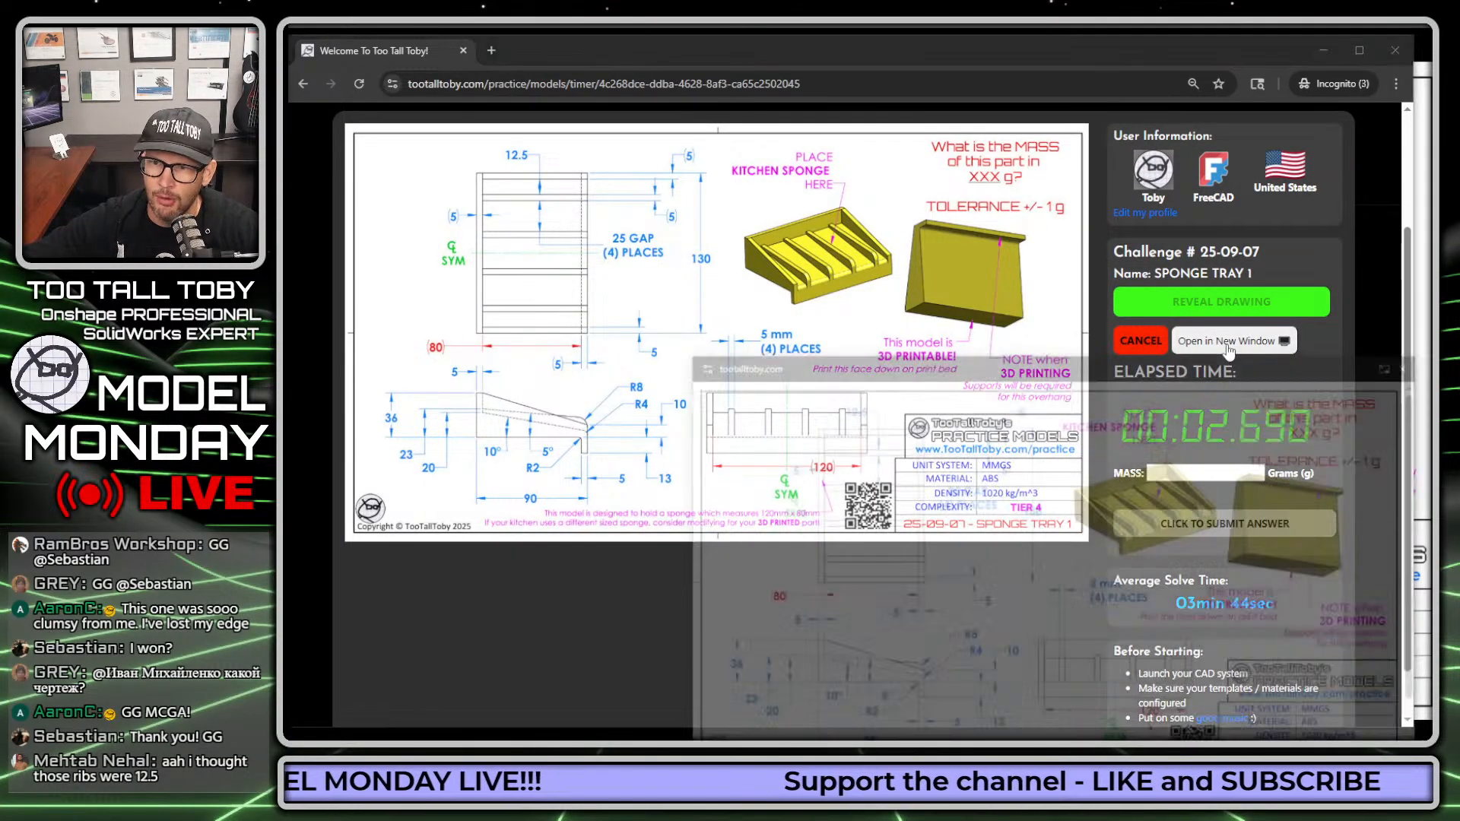
mouse_move(1037, 350)
mouse_down()
mouse_move(719, 107)
mouse_move(1209, 120)
mouse_move(1457, 95)
mouse_move(854, 139)
mouse_move(1430, 122)
mouse_up()
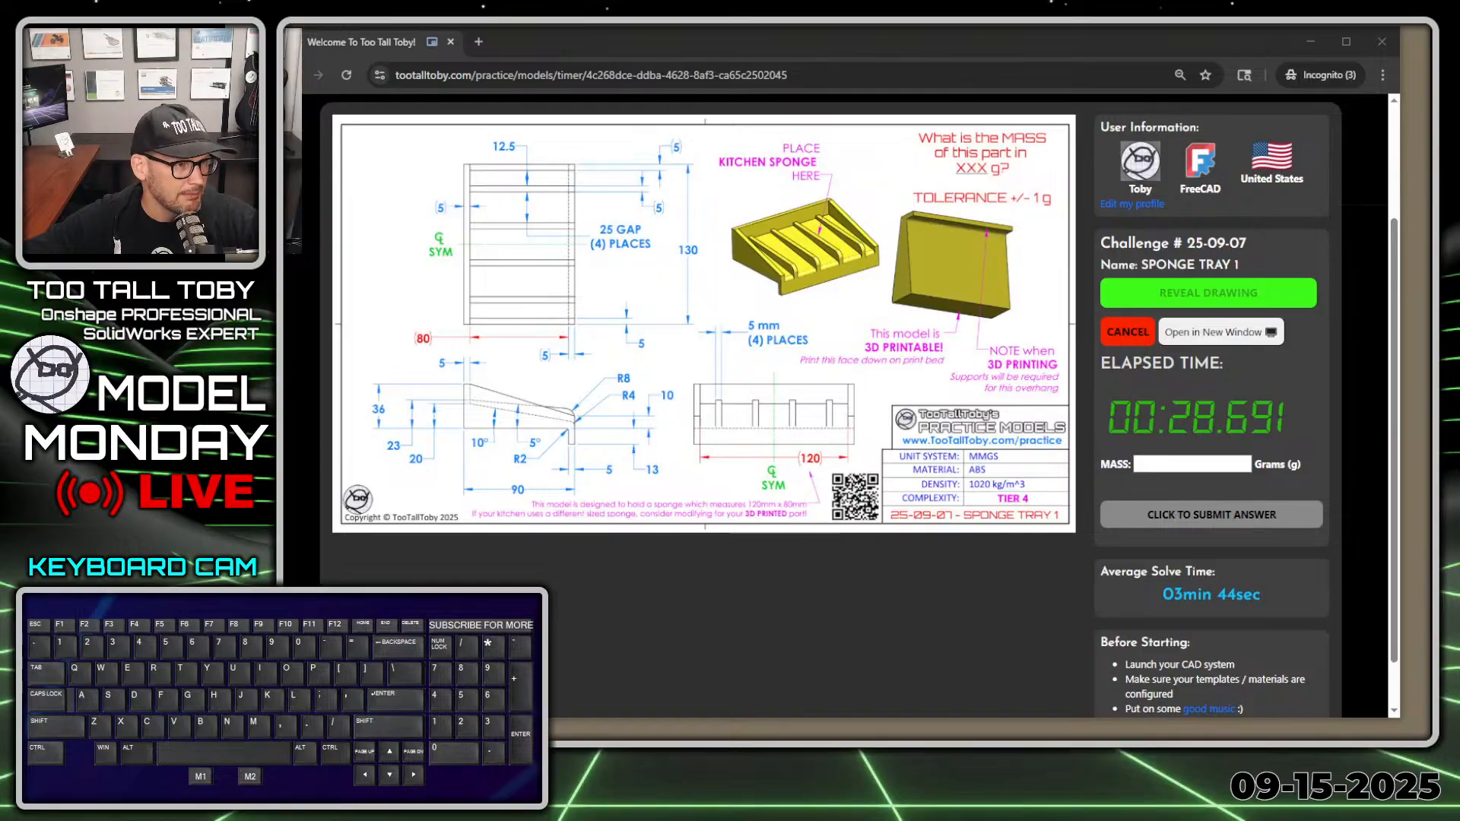
Switch to FreeCAD, reposition its window, and create a new parametric part
key(alt+Tab)
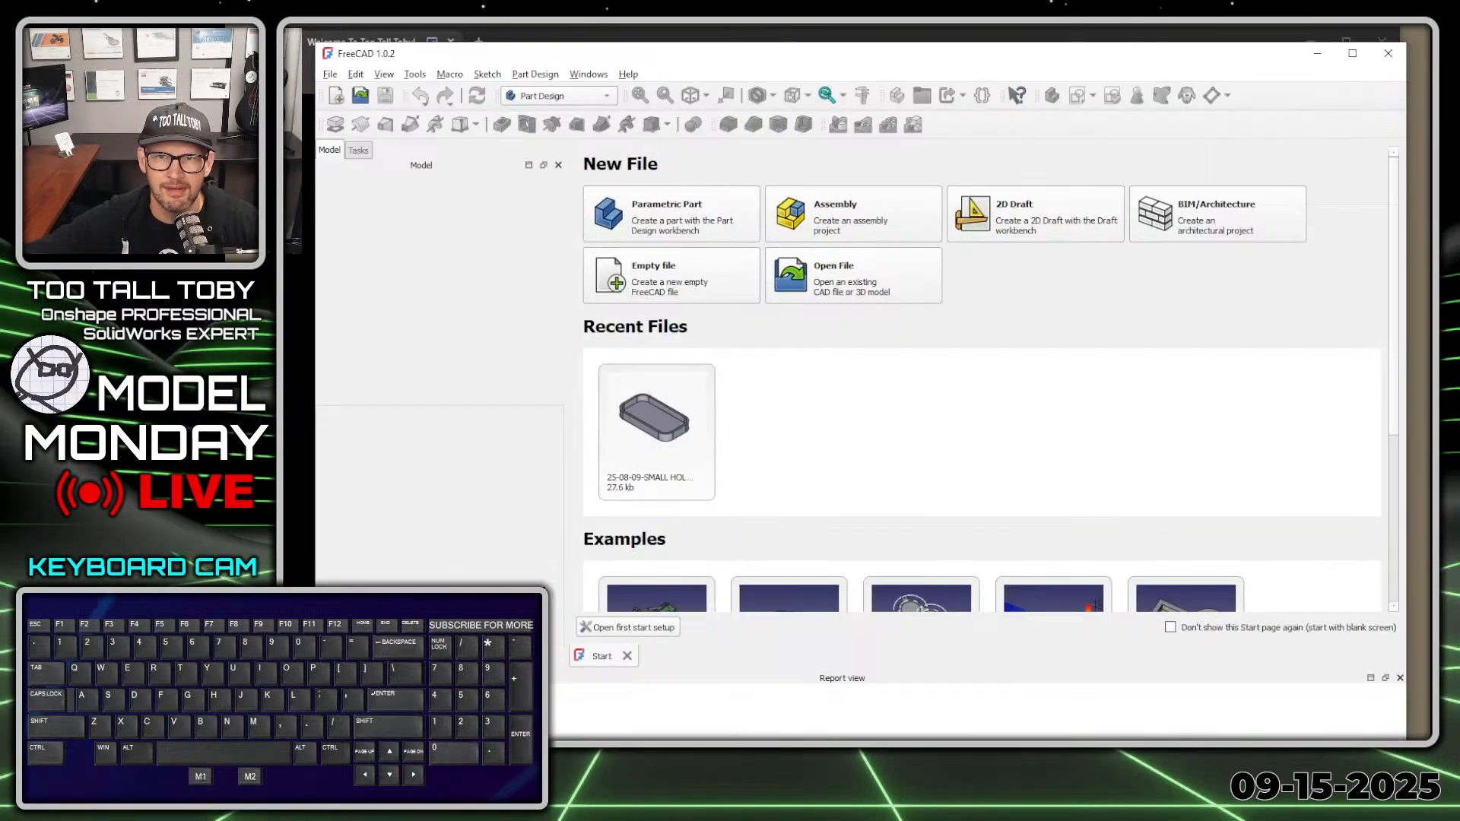
drag(899, 71, 867, 41)
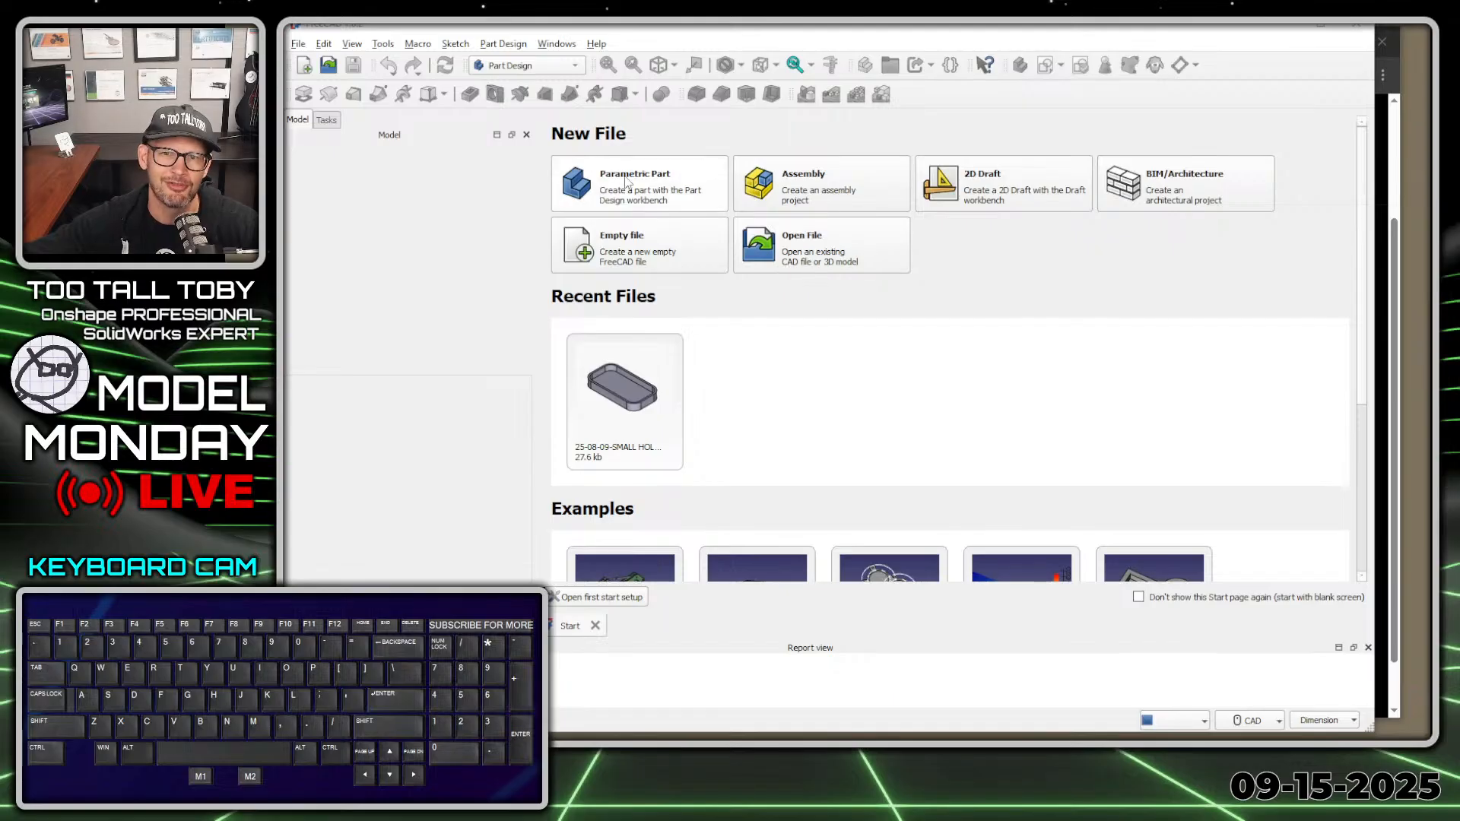
click(613, 196)
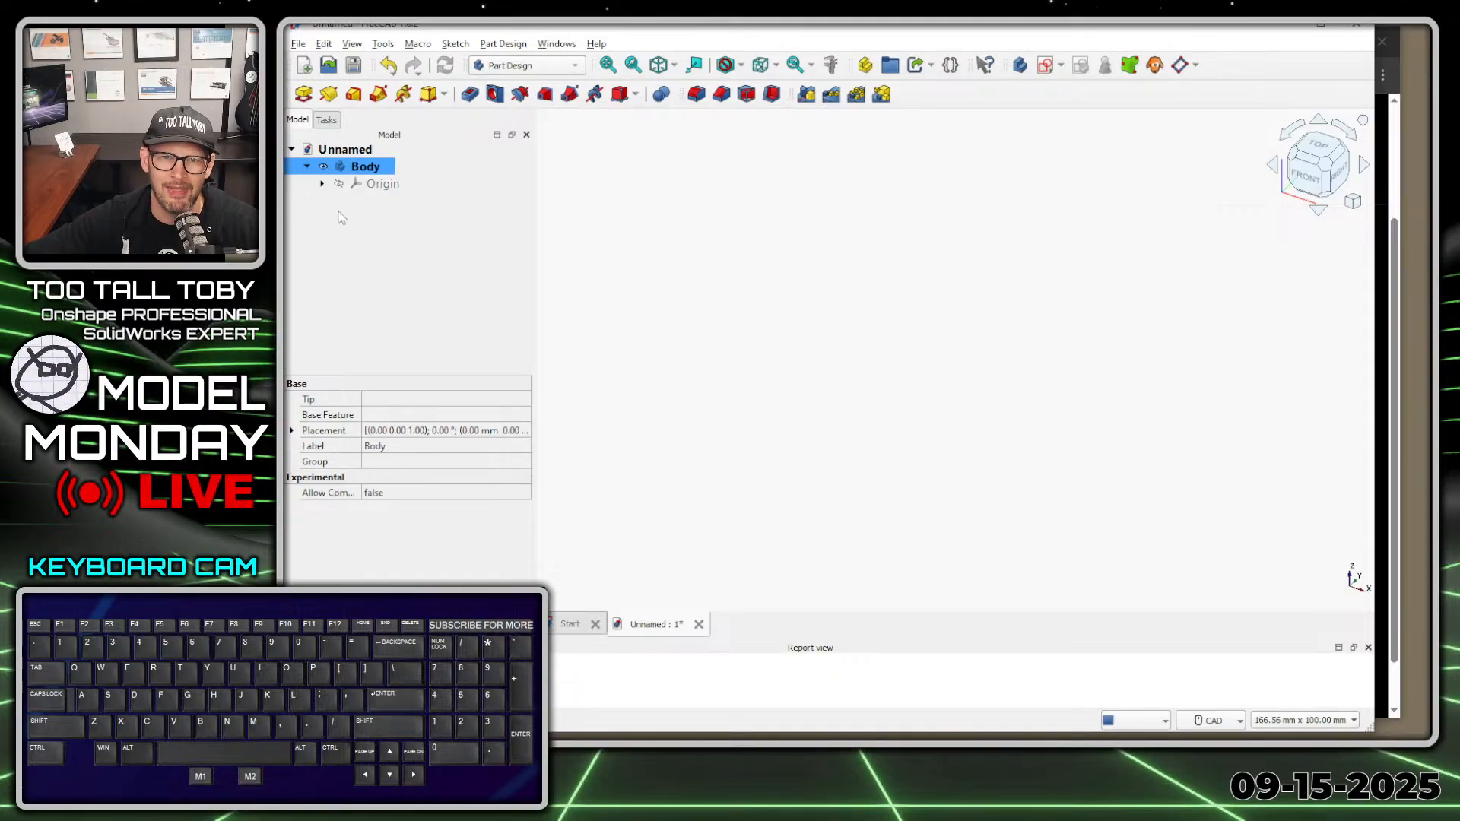
Show the body's origin planes and start a sketch on the XZ-plane
click(323, 184)
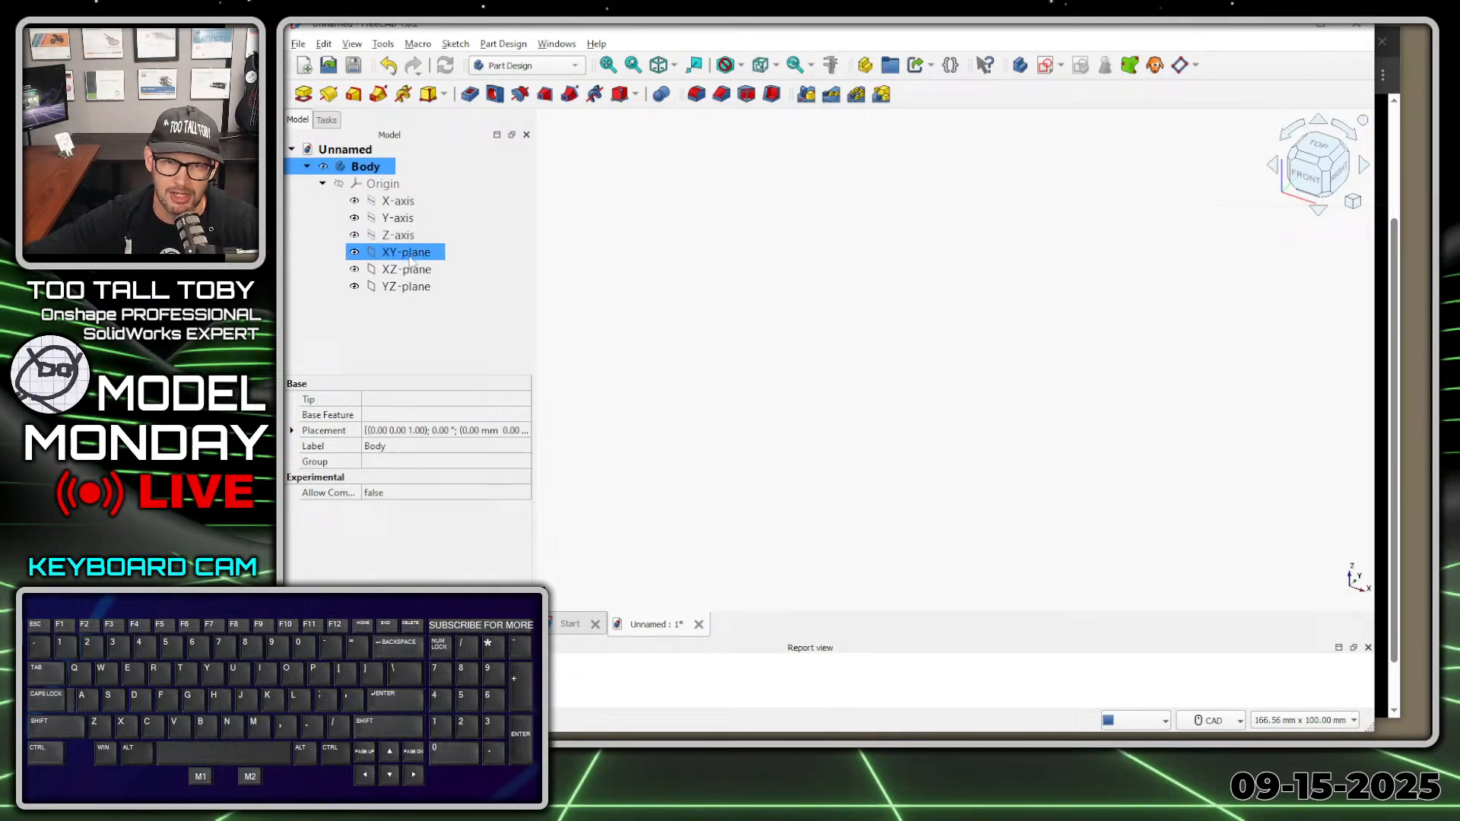
click(339, 185)
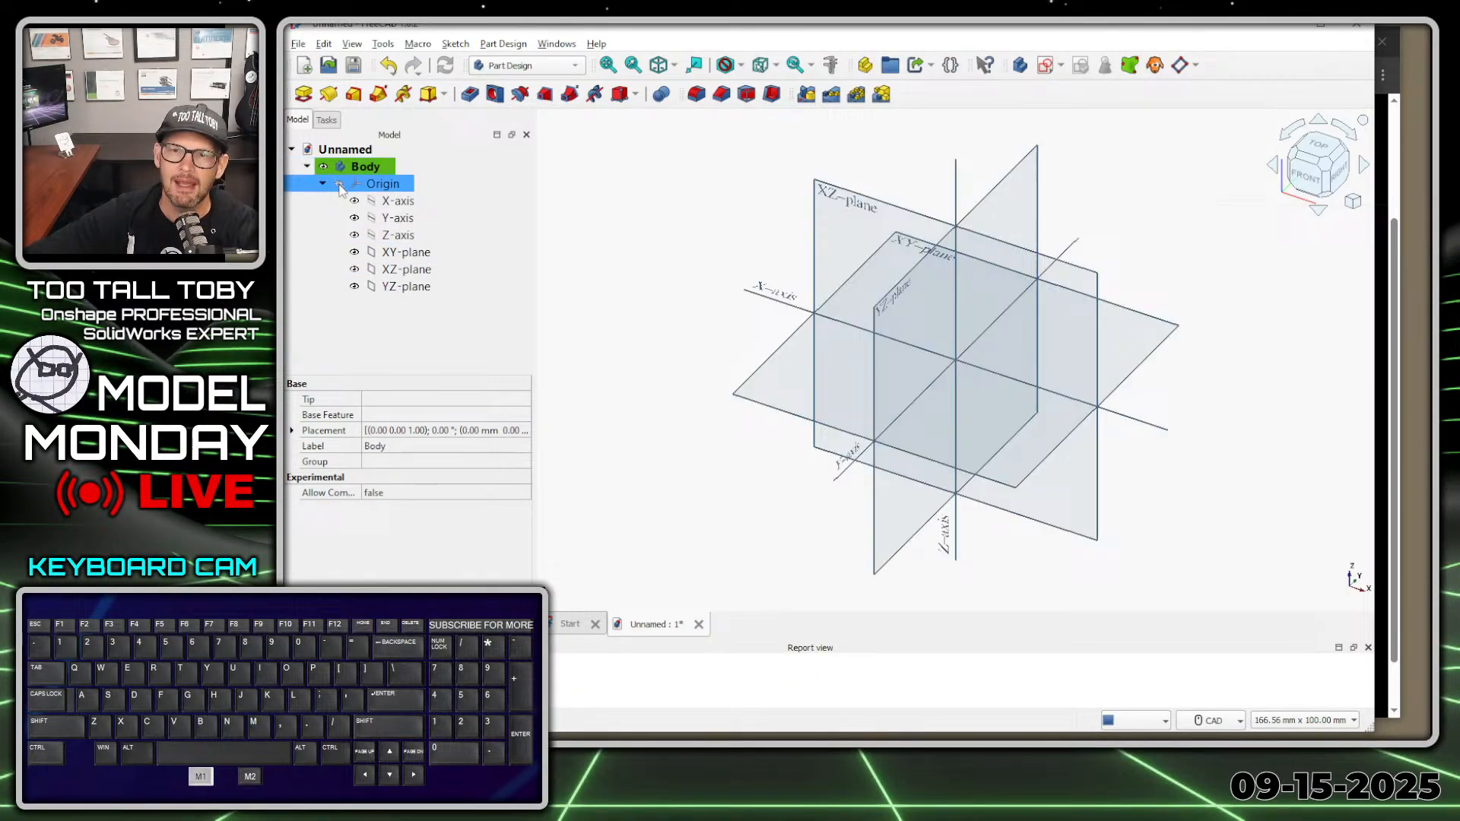
click(655, 251)
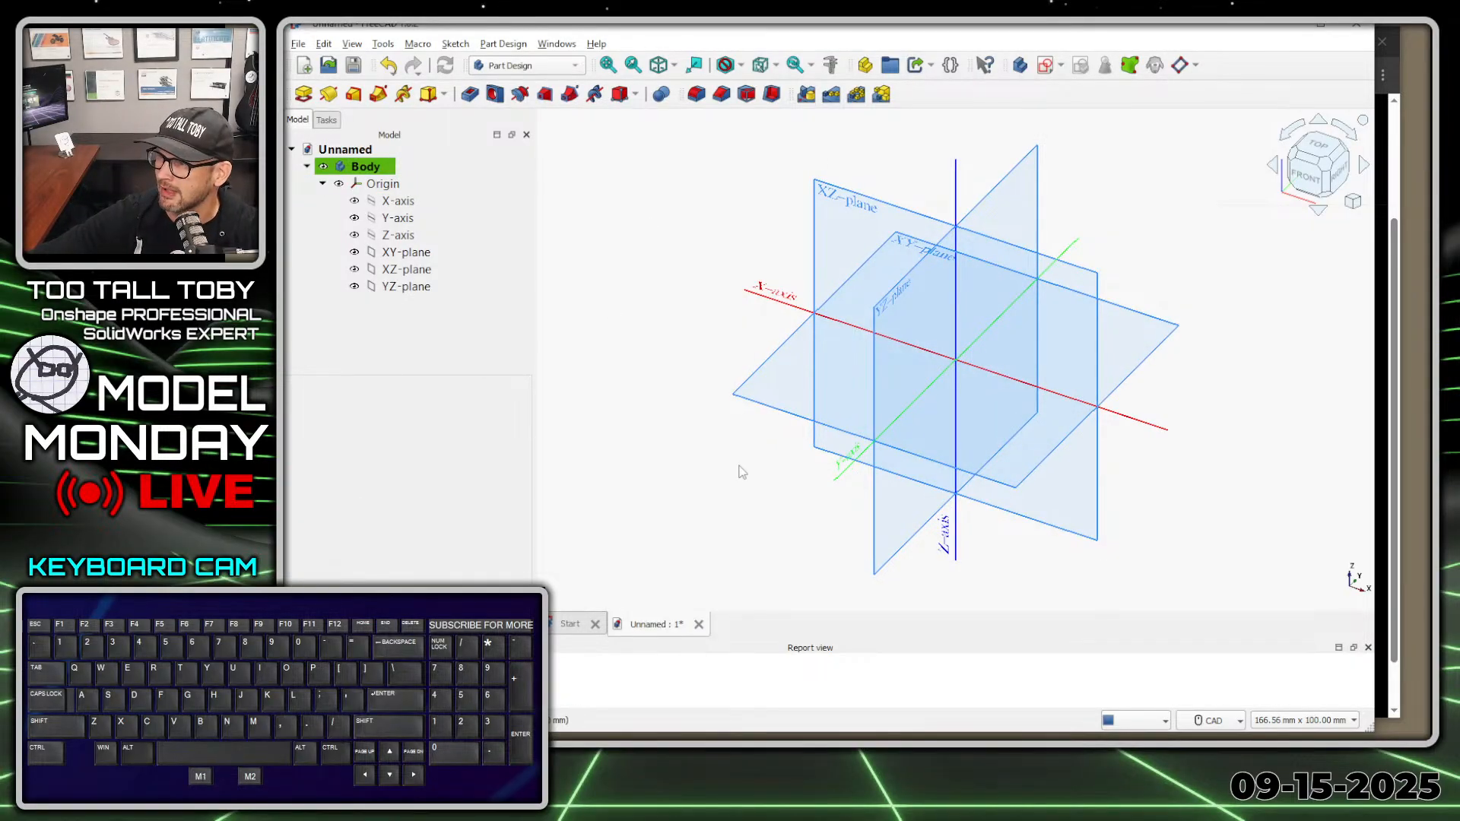
click(814, 204)
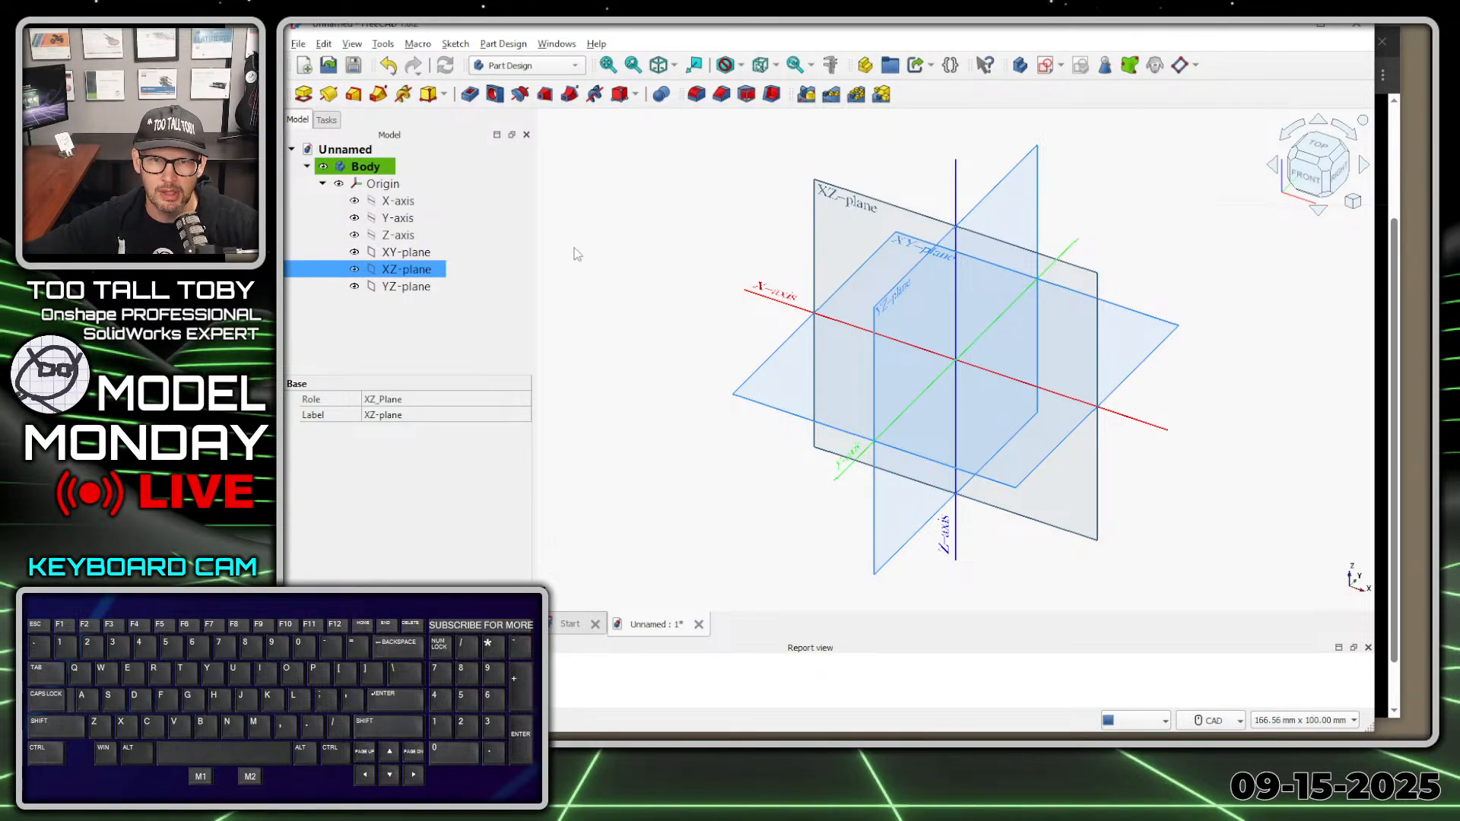
key(shift+s)
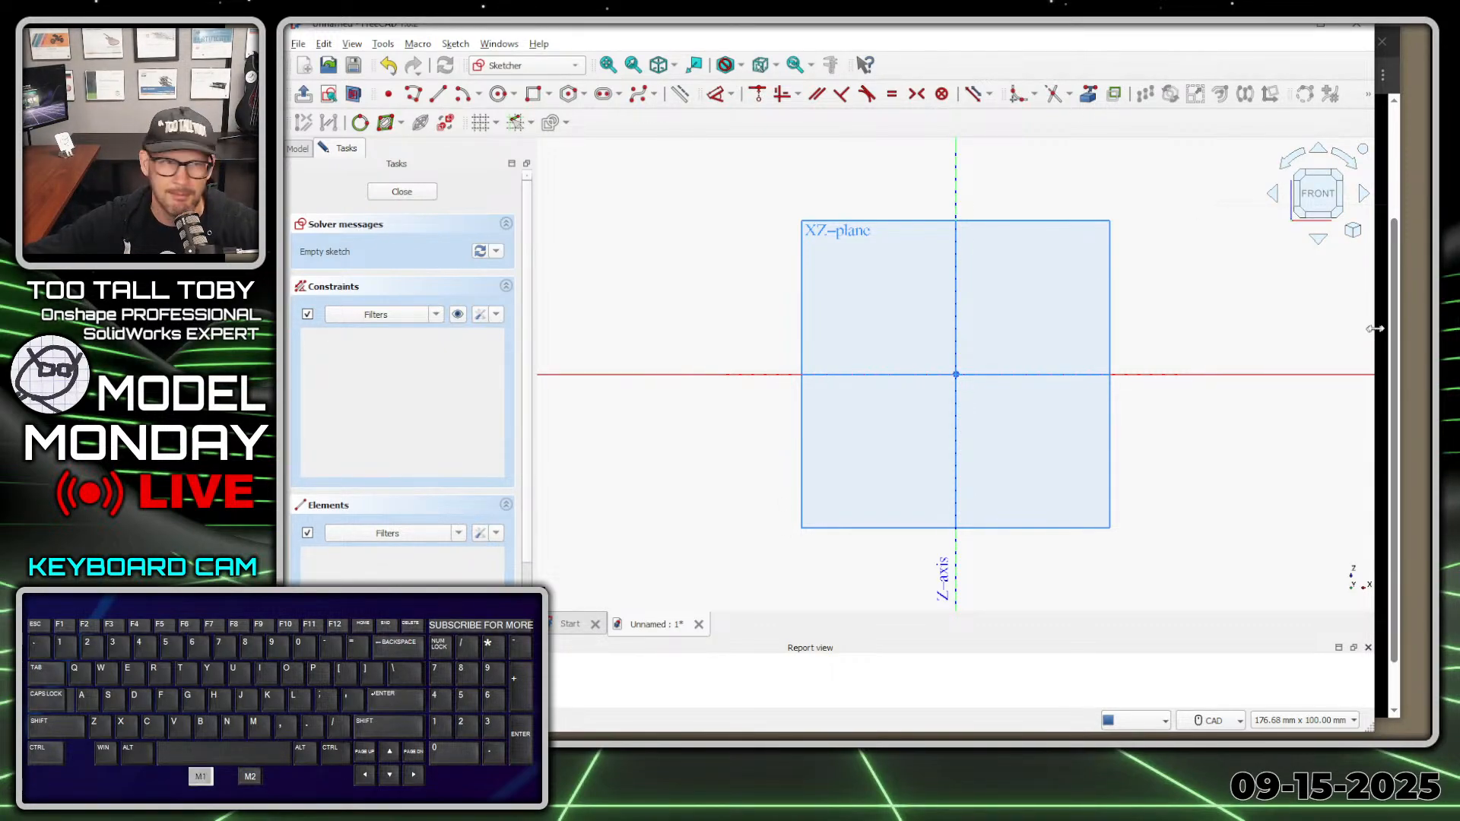
Widen the program window and sketch the profile's base line with the Polyline tool, from the origin along the horizontal axis
drag(1376, 332, 1425, 320)
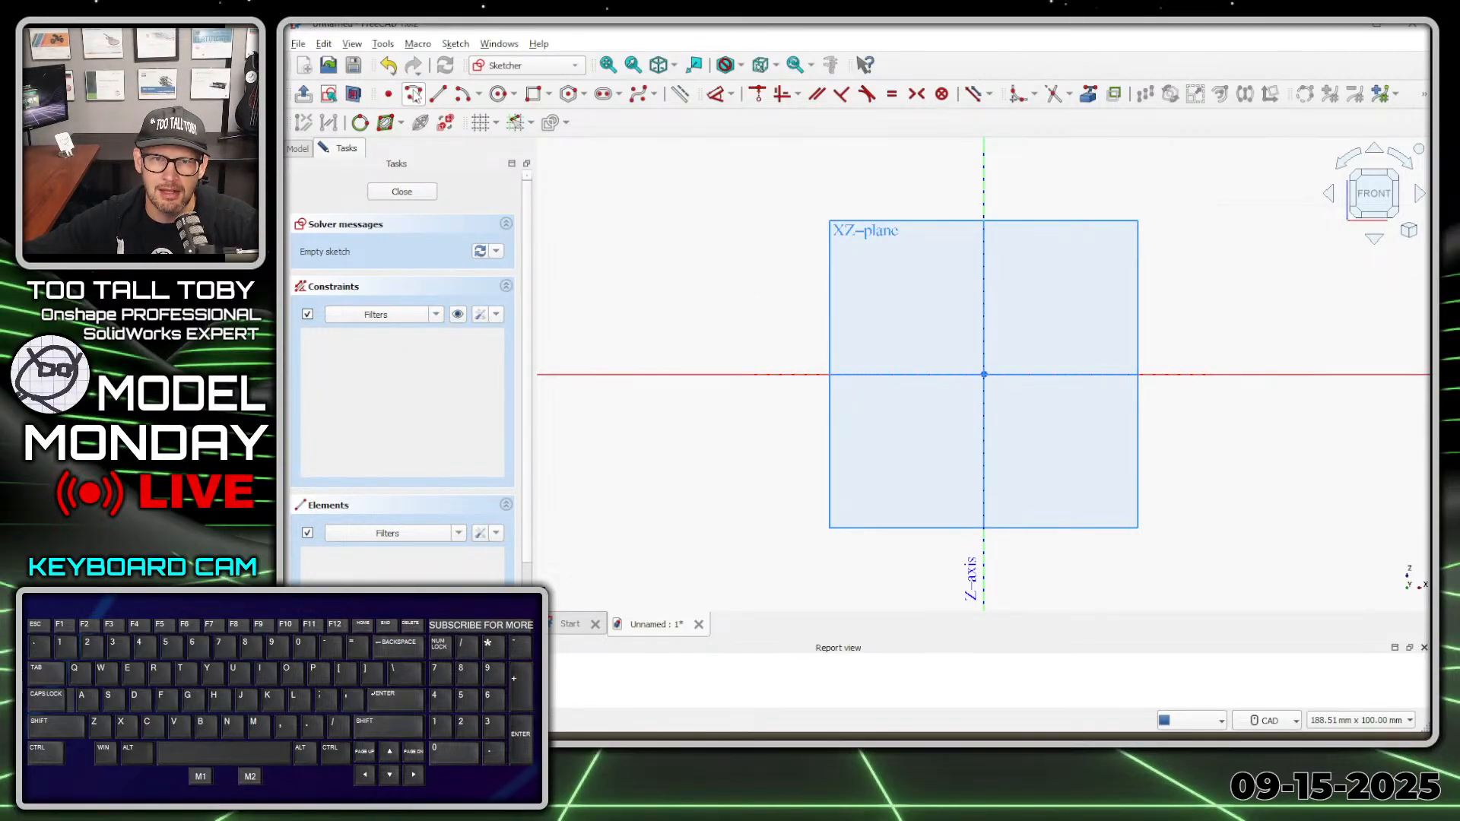
click(413, 94)
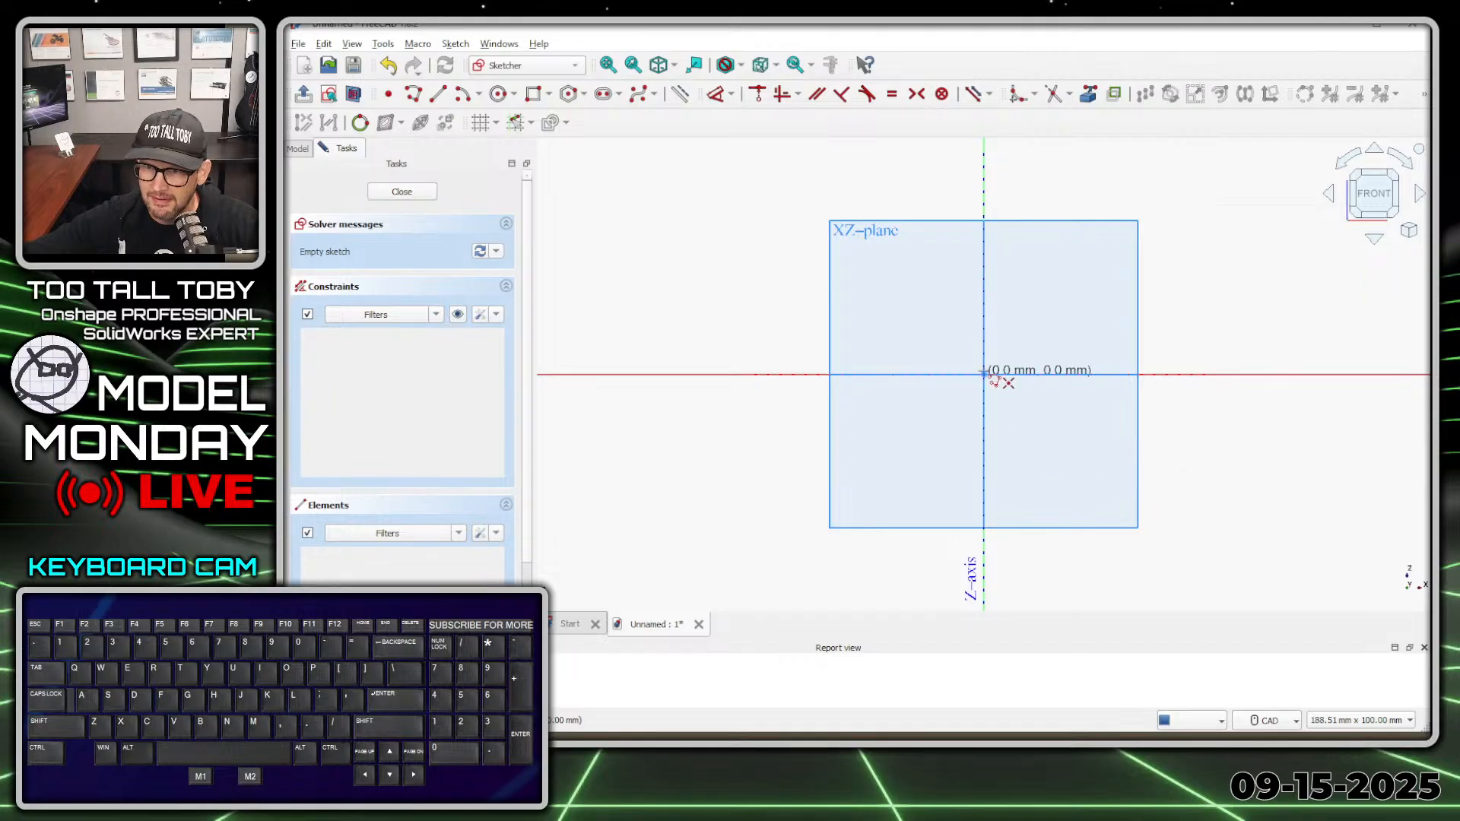
click(983, 374)
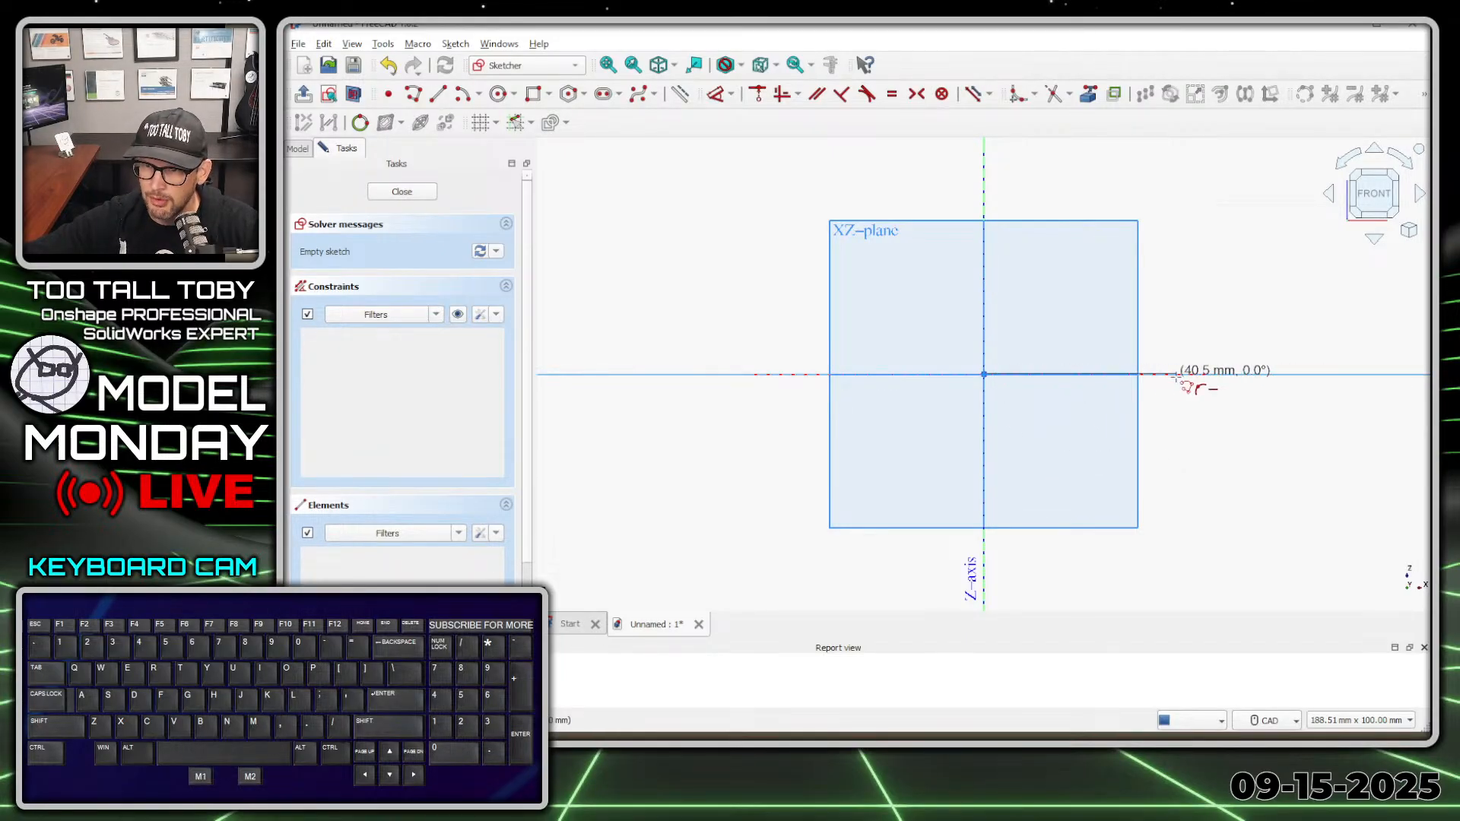
scroll(1277, 374, down, 2)
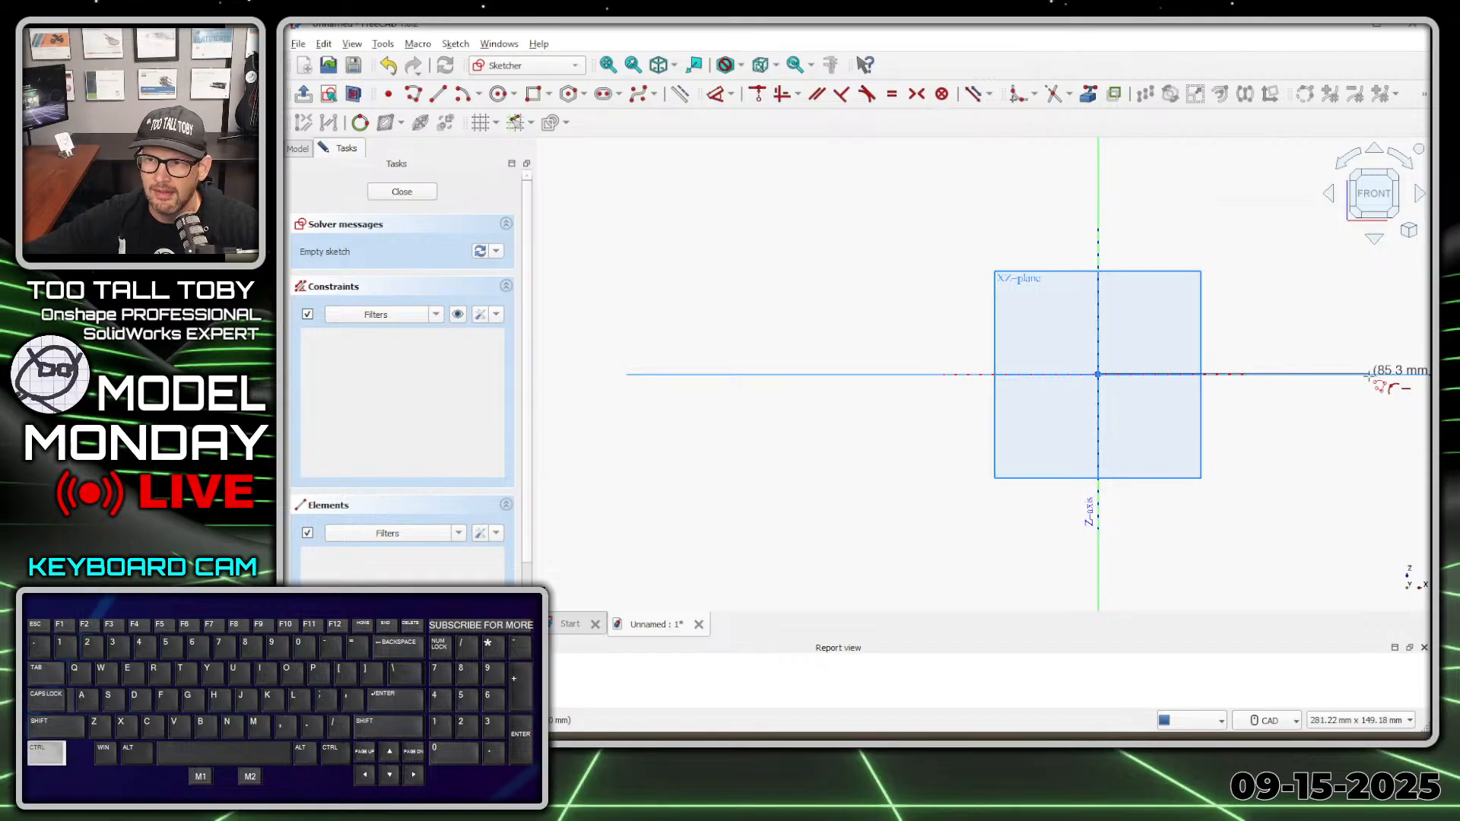
middle_drag(1369, 375, 1101, 386)
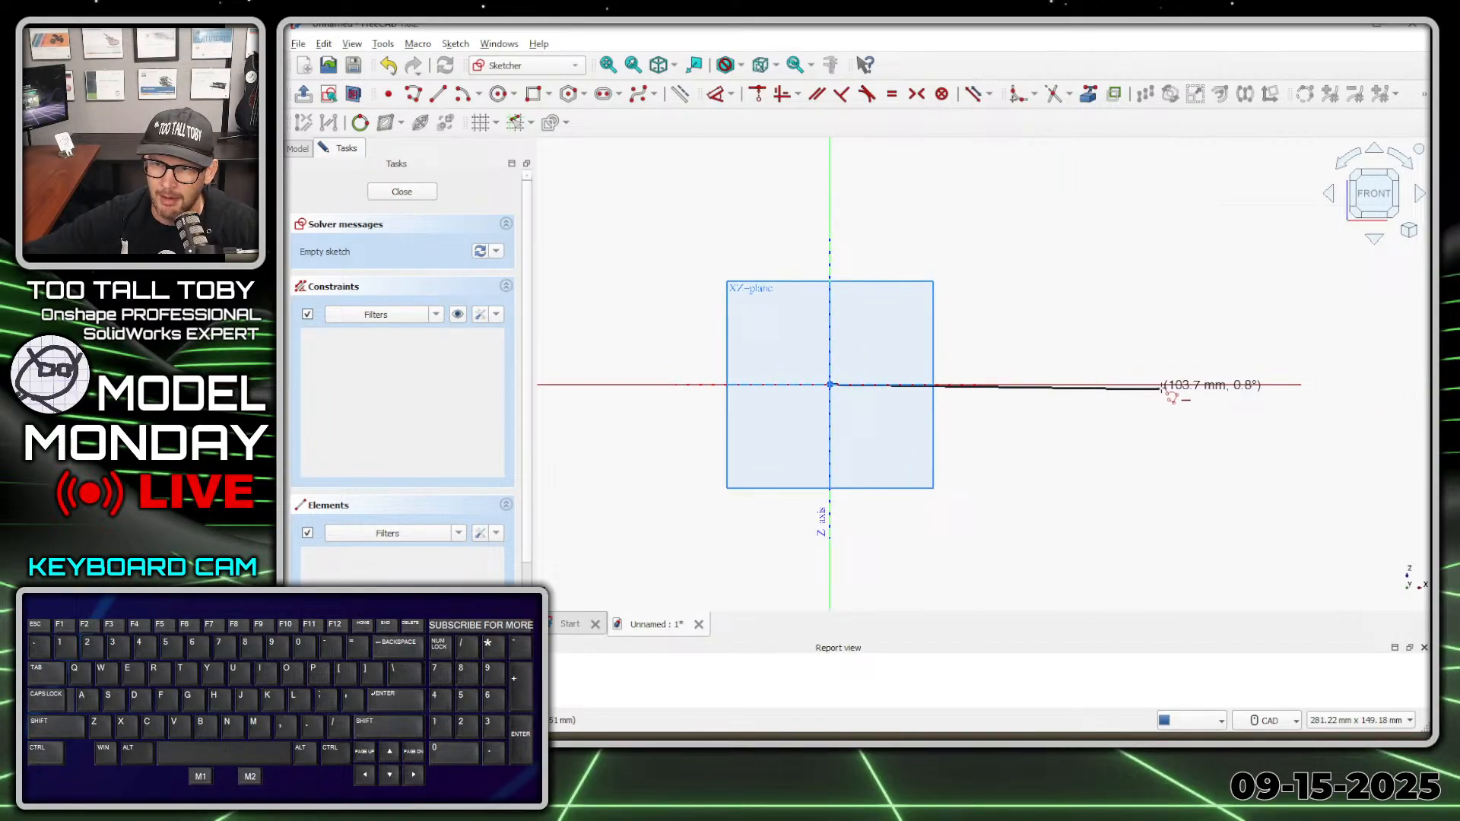
click(1107, 384)
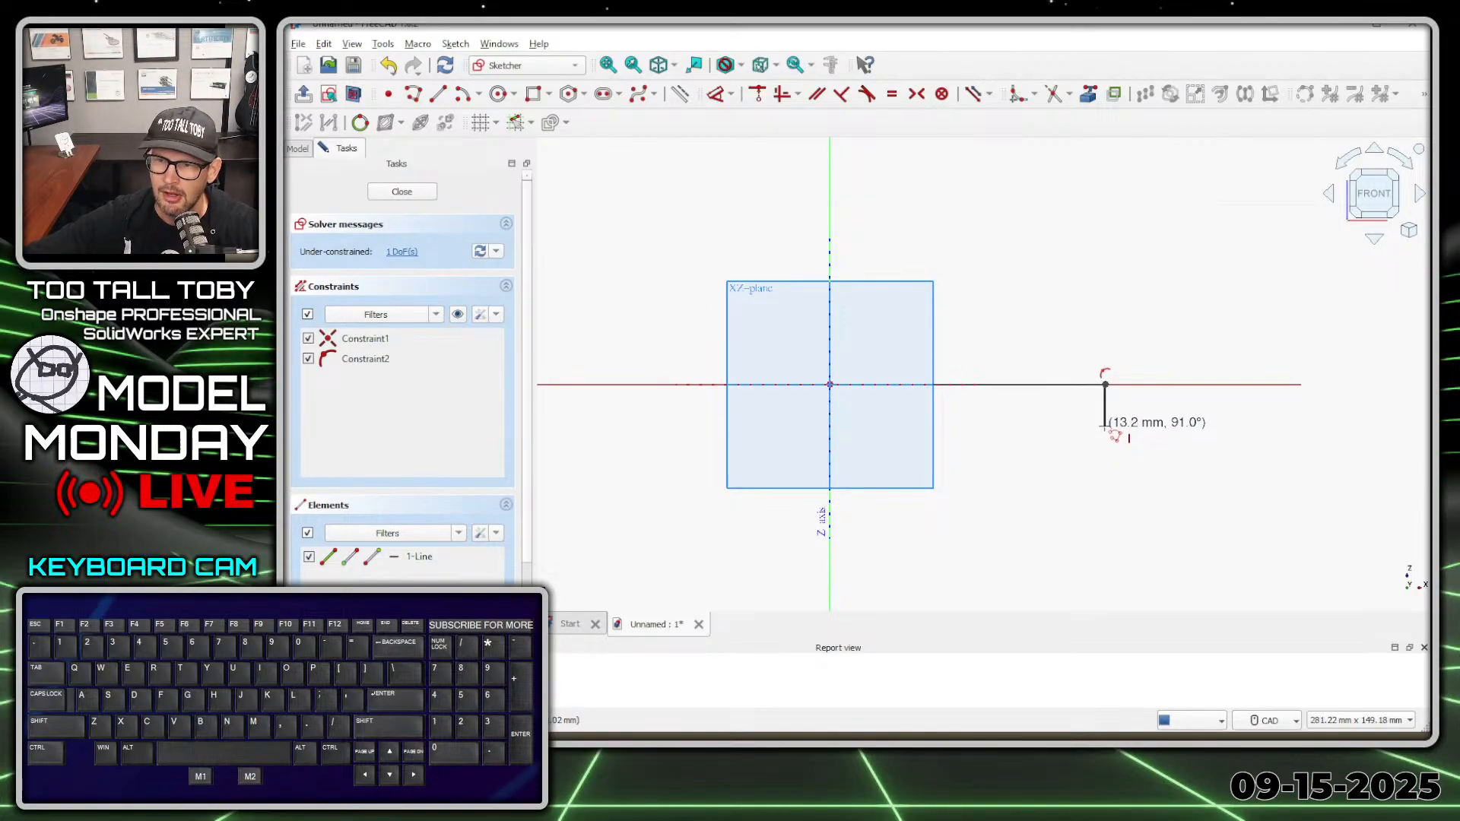
Continue the polyline with a lip about 13 mm down, about 5 mm across, and about 20 mm back up
click(1105, 427)
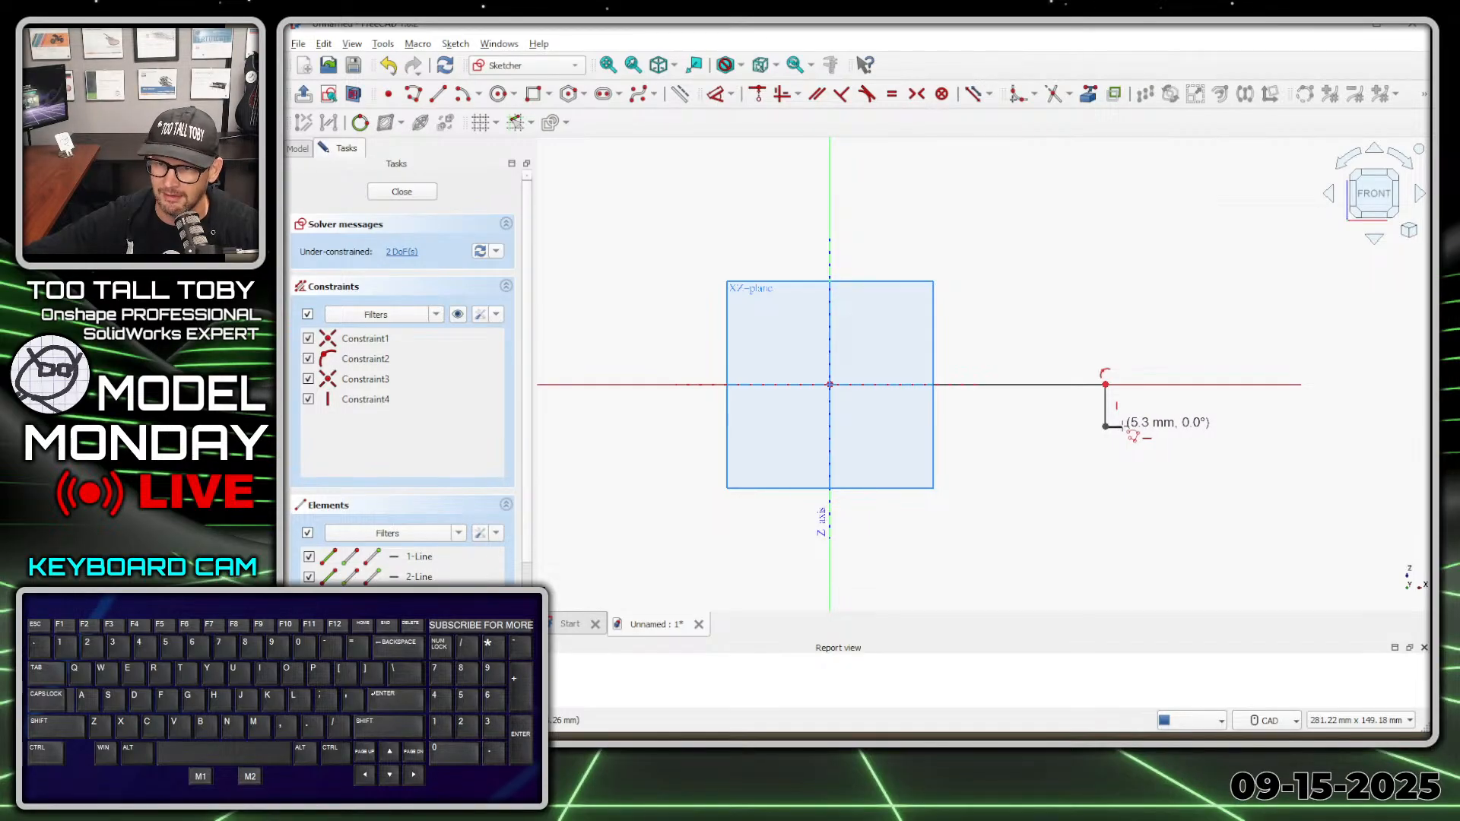
click(1122, 426)
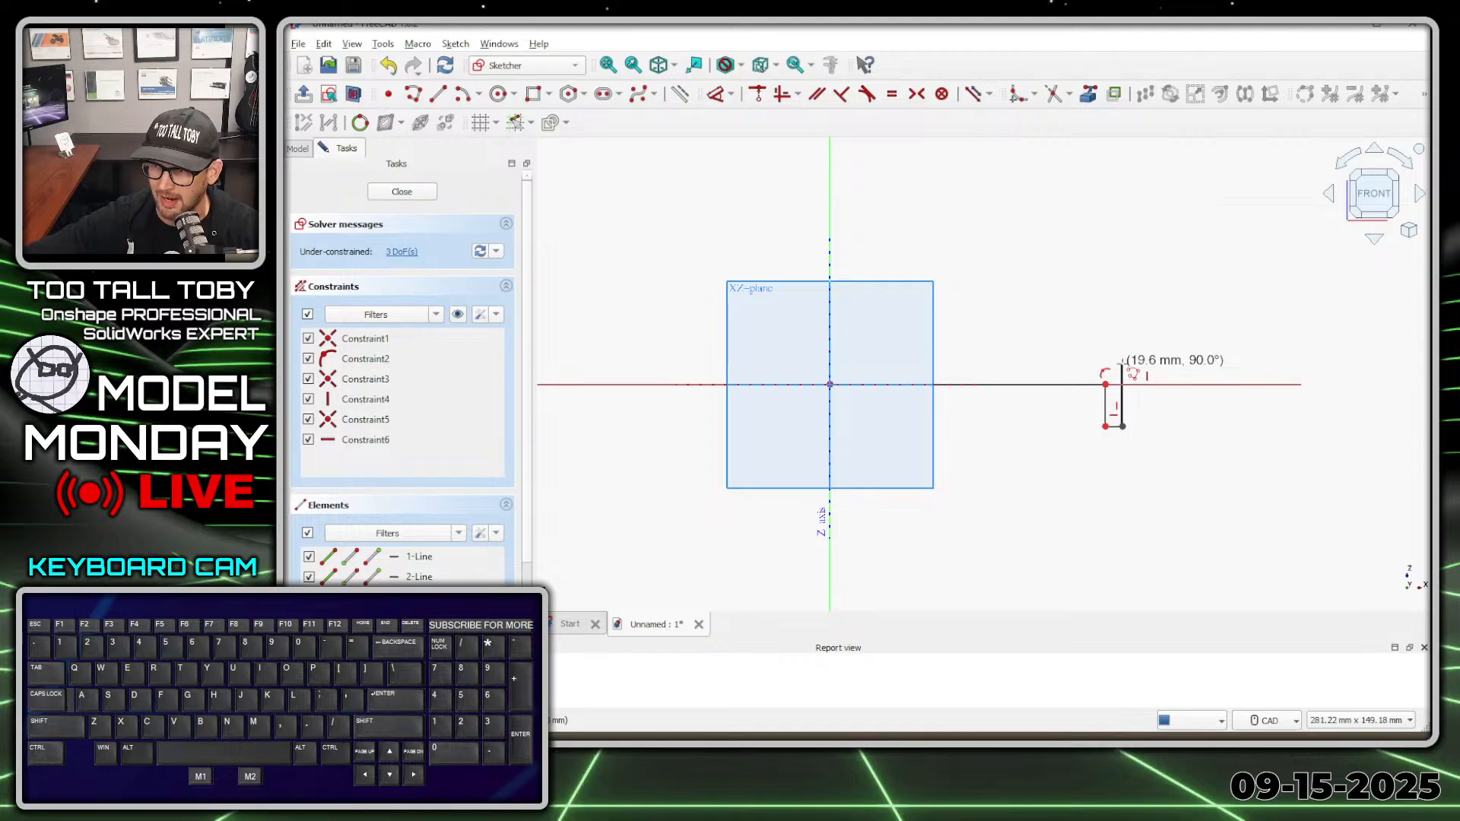
click(1122, 363)
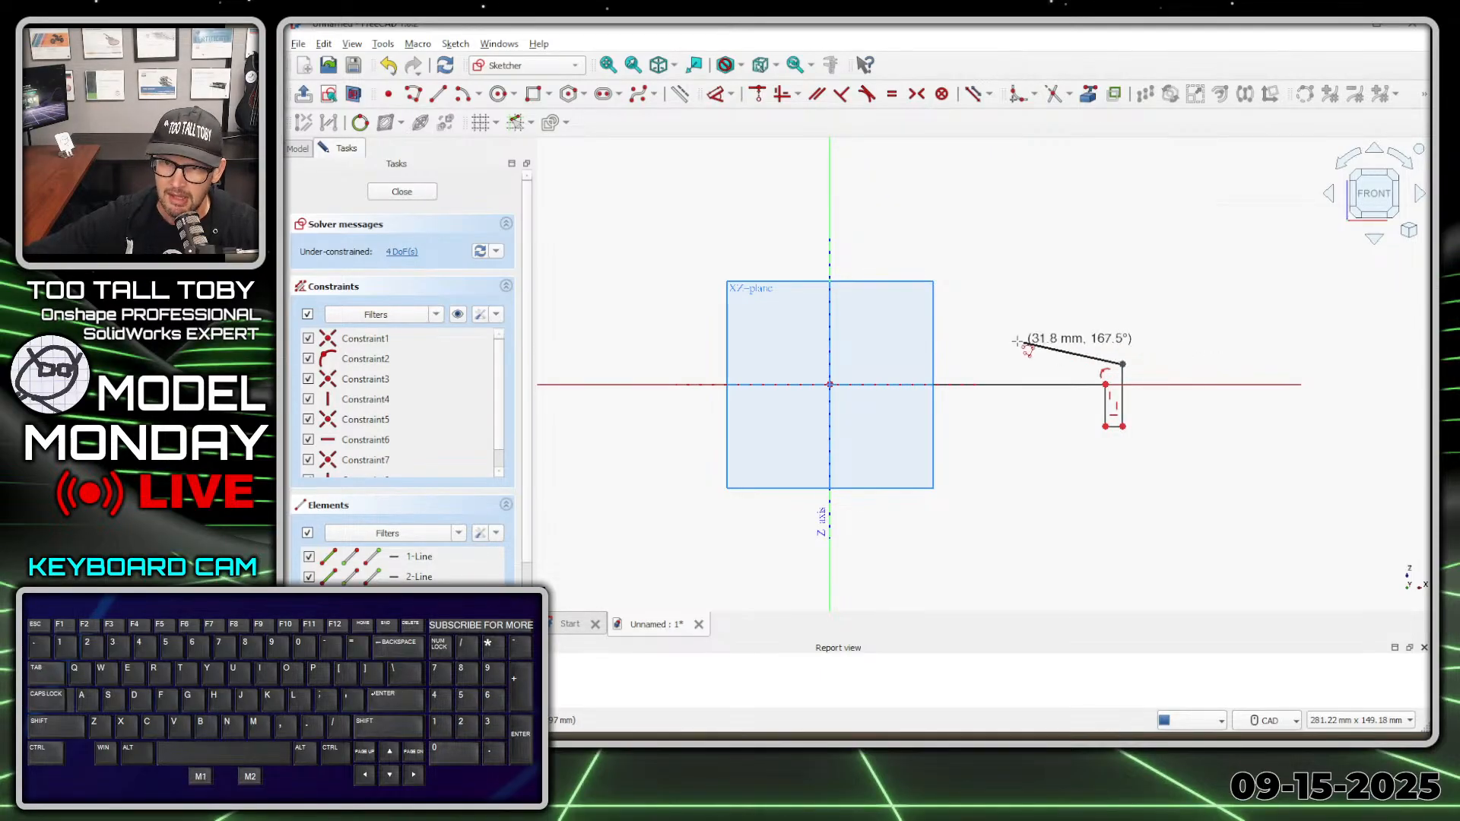
Add the sloped line, an upper wall about 27 mm tall and 6 mm thick ending on the vertical axis, and close the profile at the origin
click(850, 332)
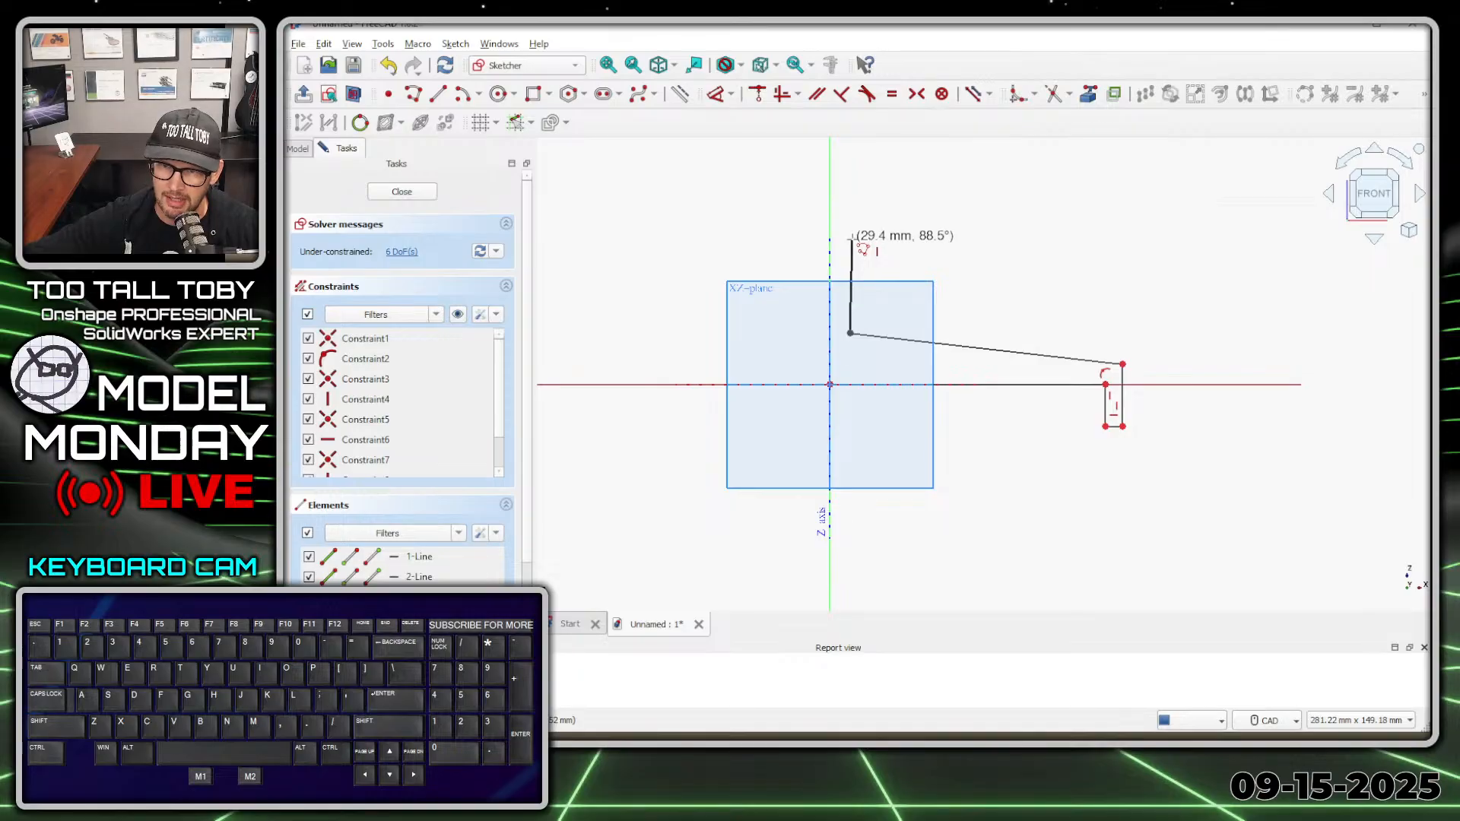
click(851, 244)
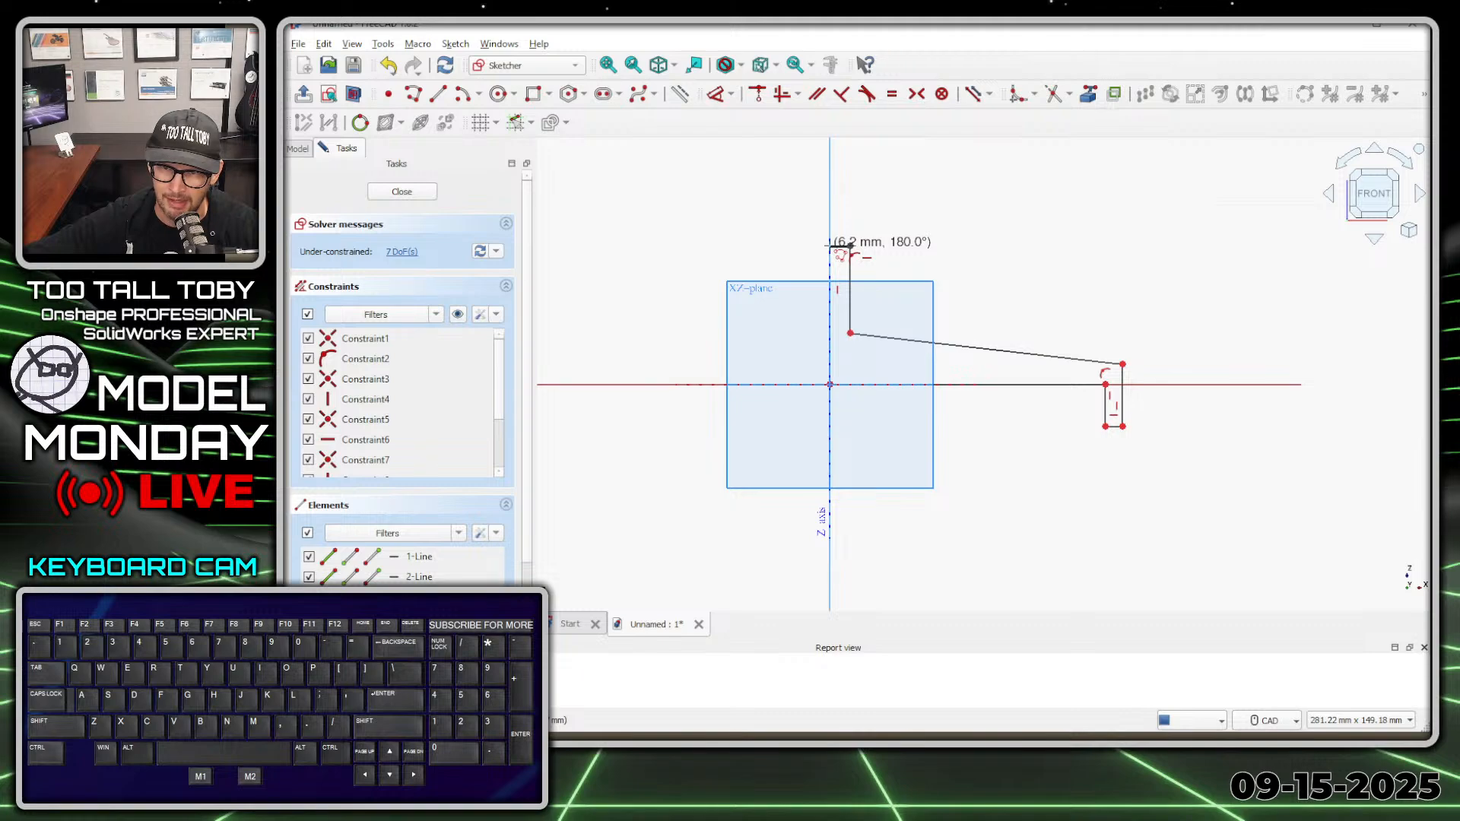
click(831, 245)
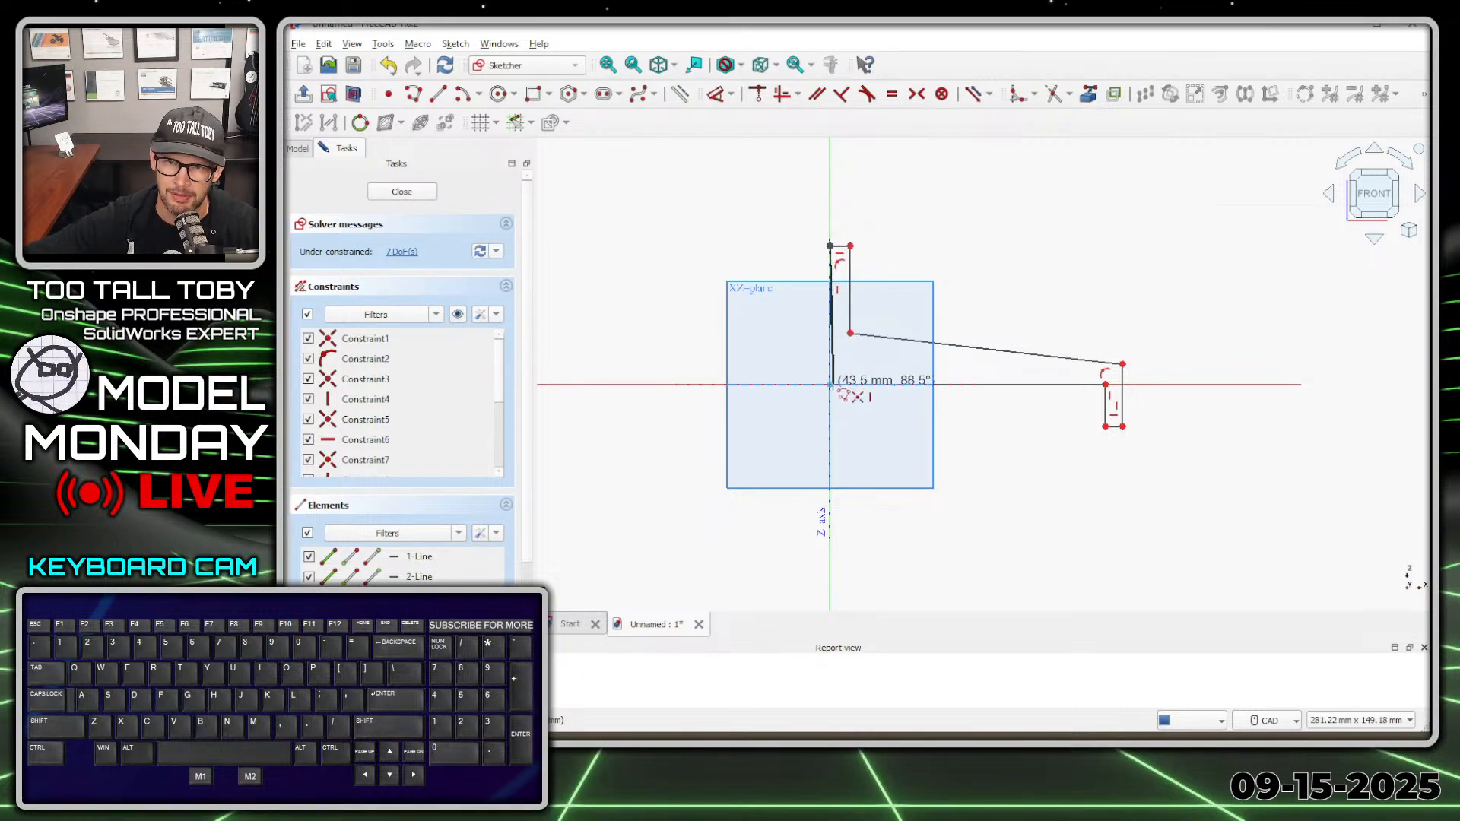
click(830, 384)
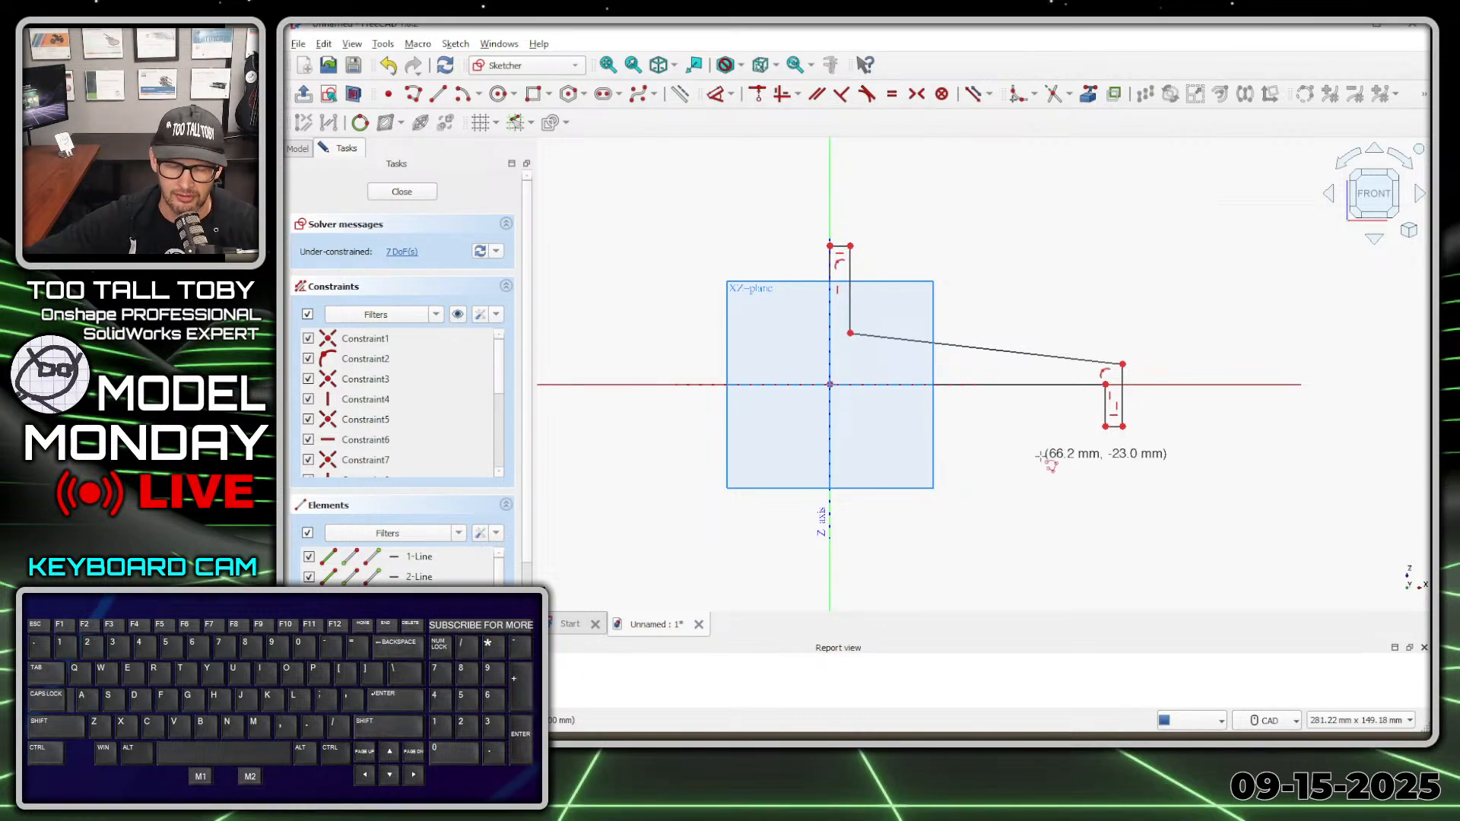
Dimension the thickness of the lower lip between its two vertical edges at 5.39 mm
key(d)
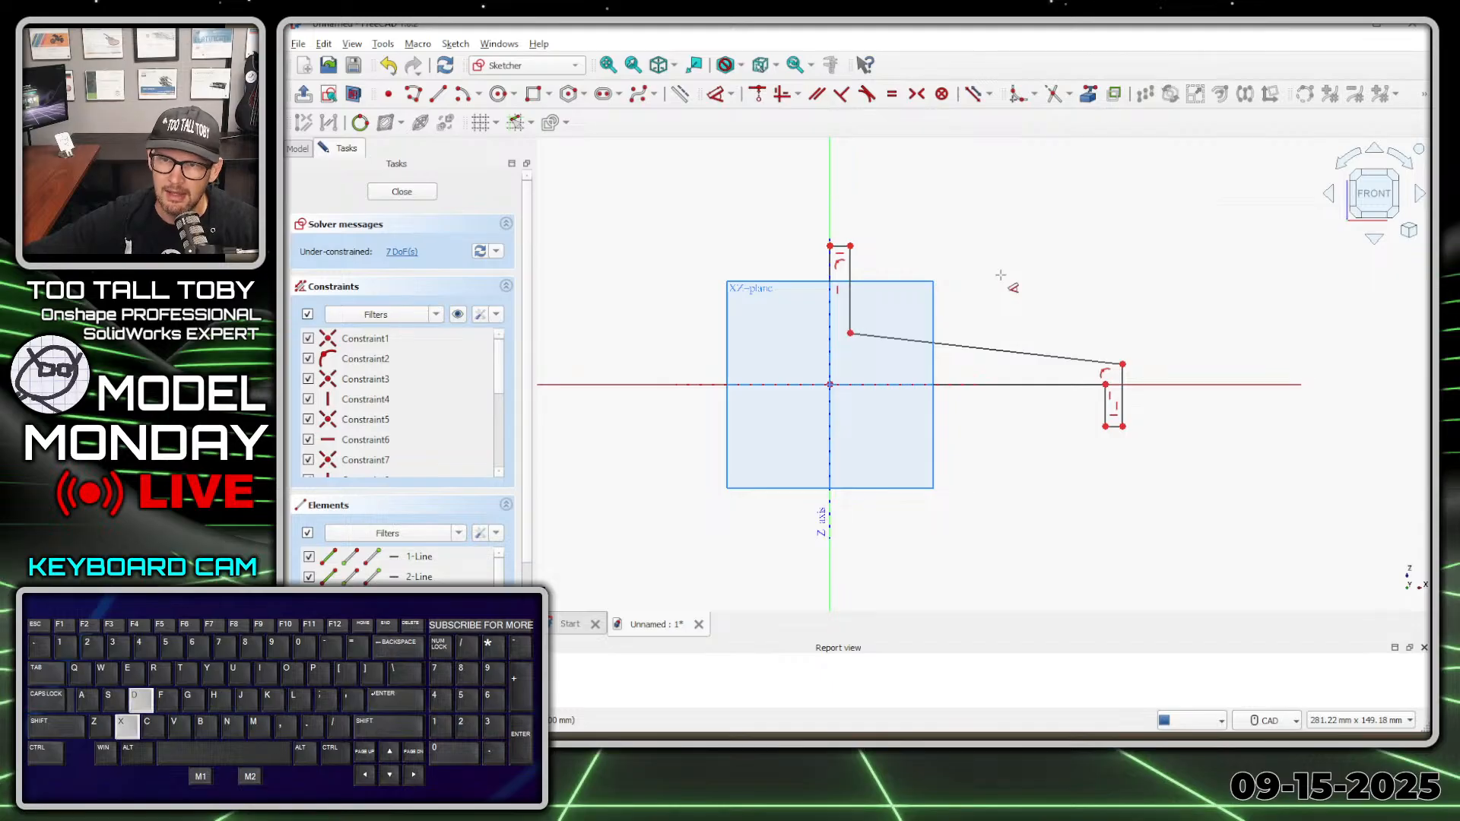
click(1108, 417)
click(1121, 416)
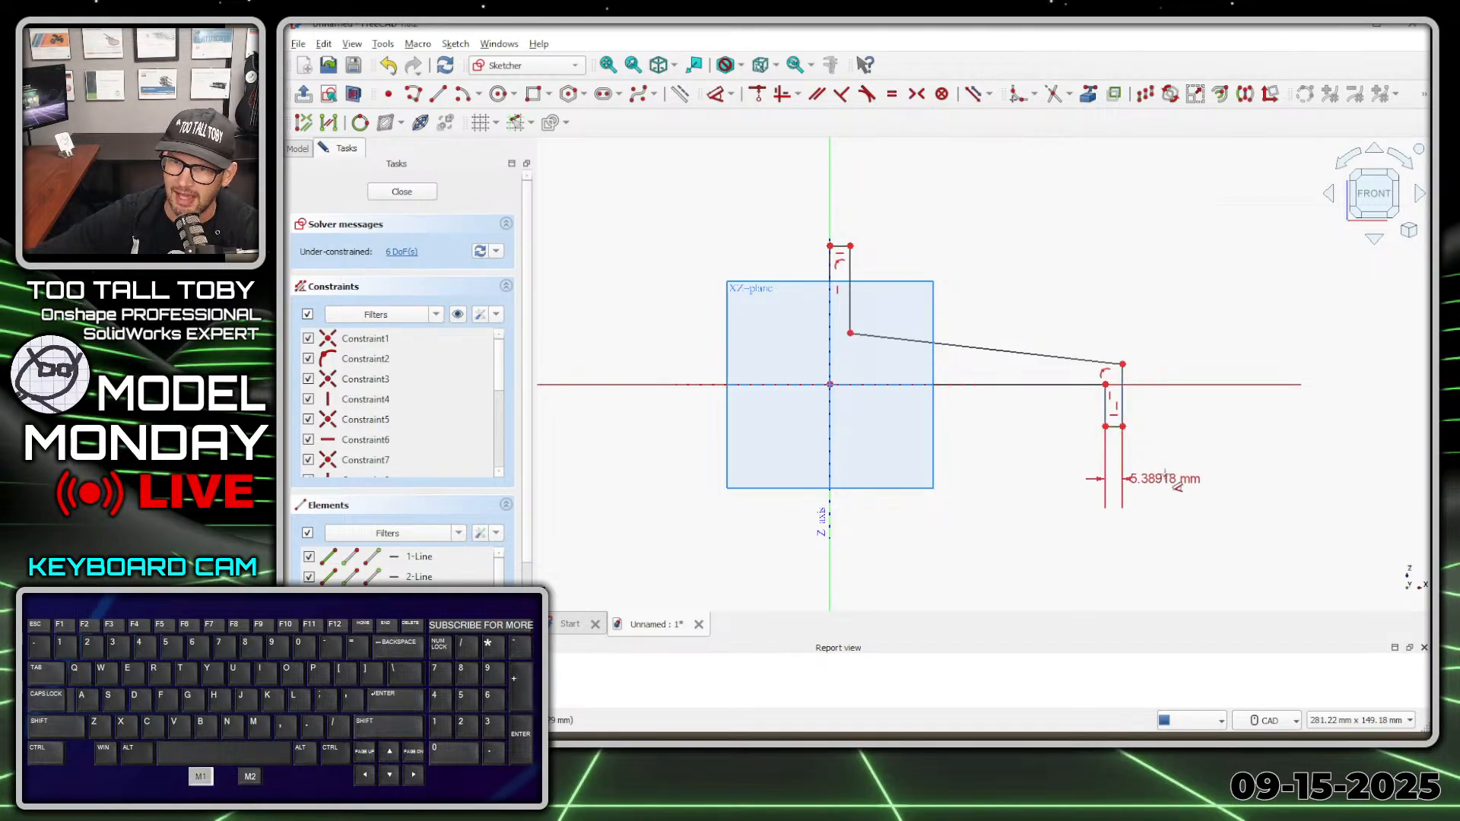
click(1169, 478)
text(5.39)
key(Return)
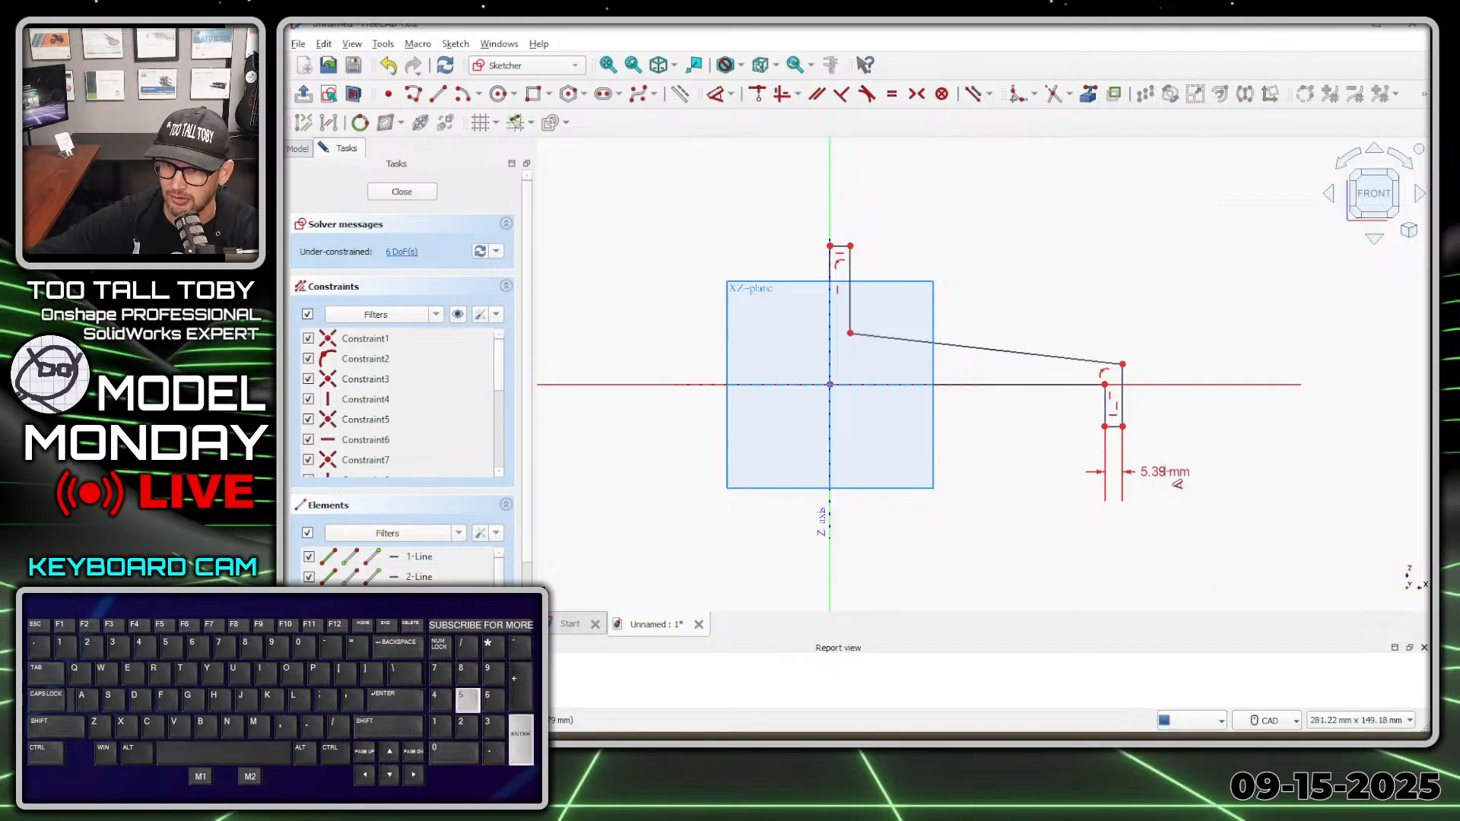
Dimension the thickness of the upper wall between its two vertical edges at 5 mm
click(850, 286)
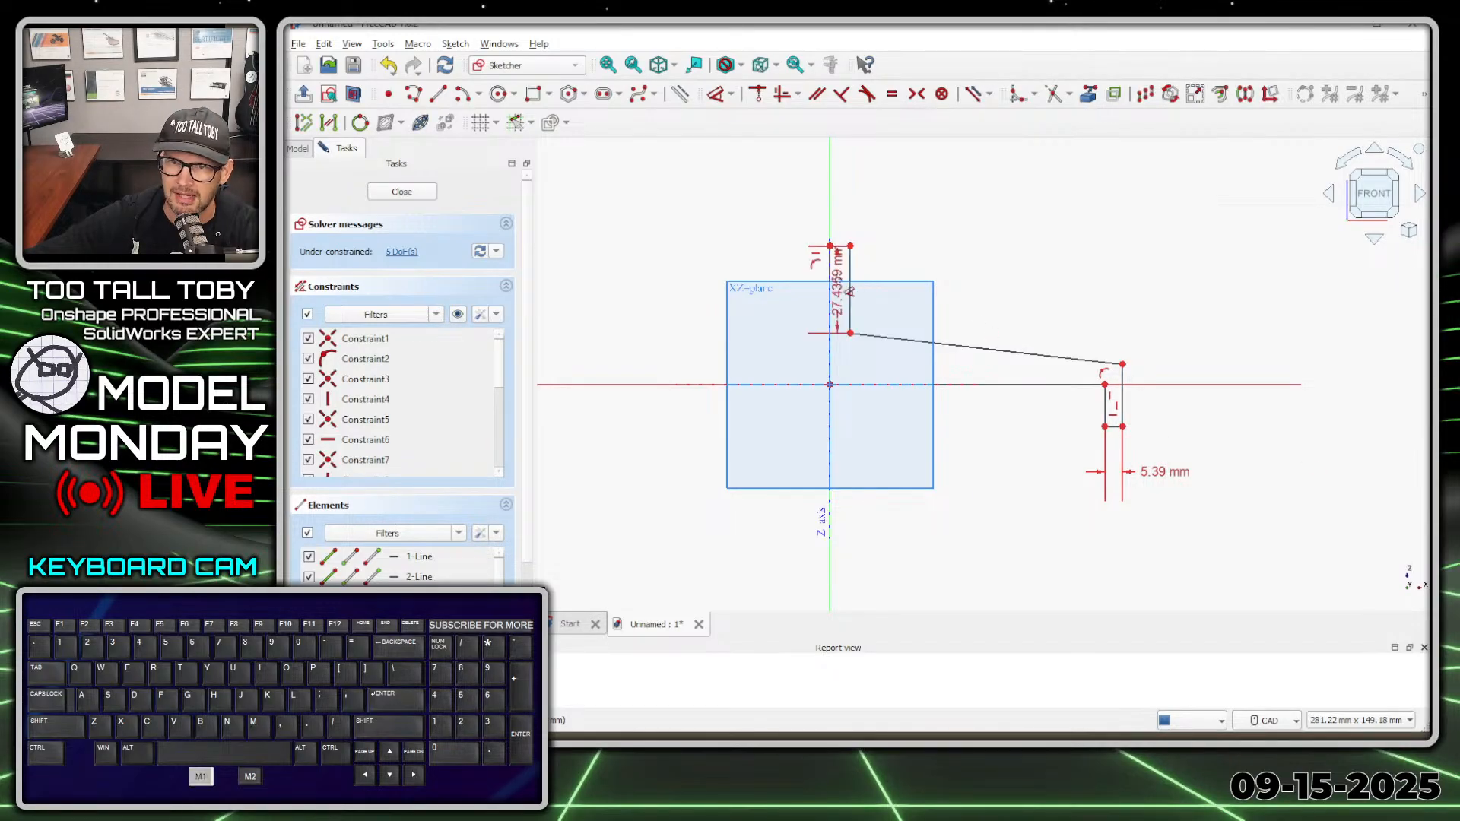
click(829, 276)
click(770, 217)
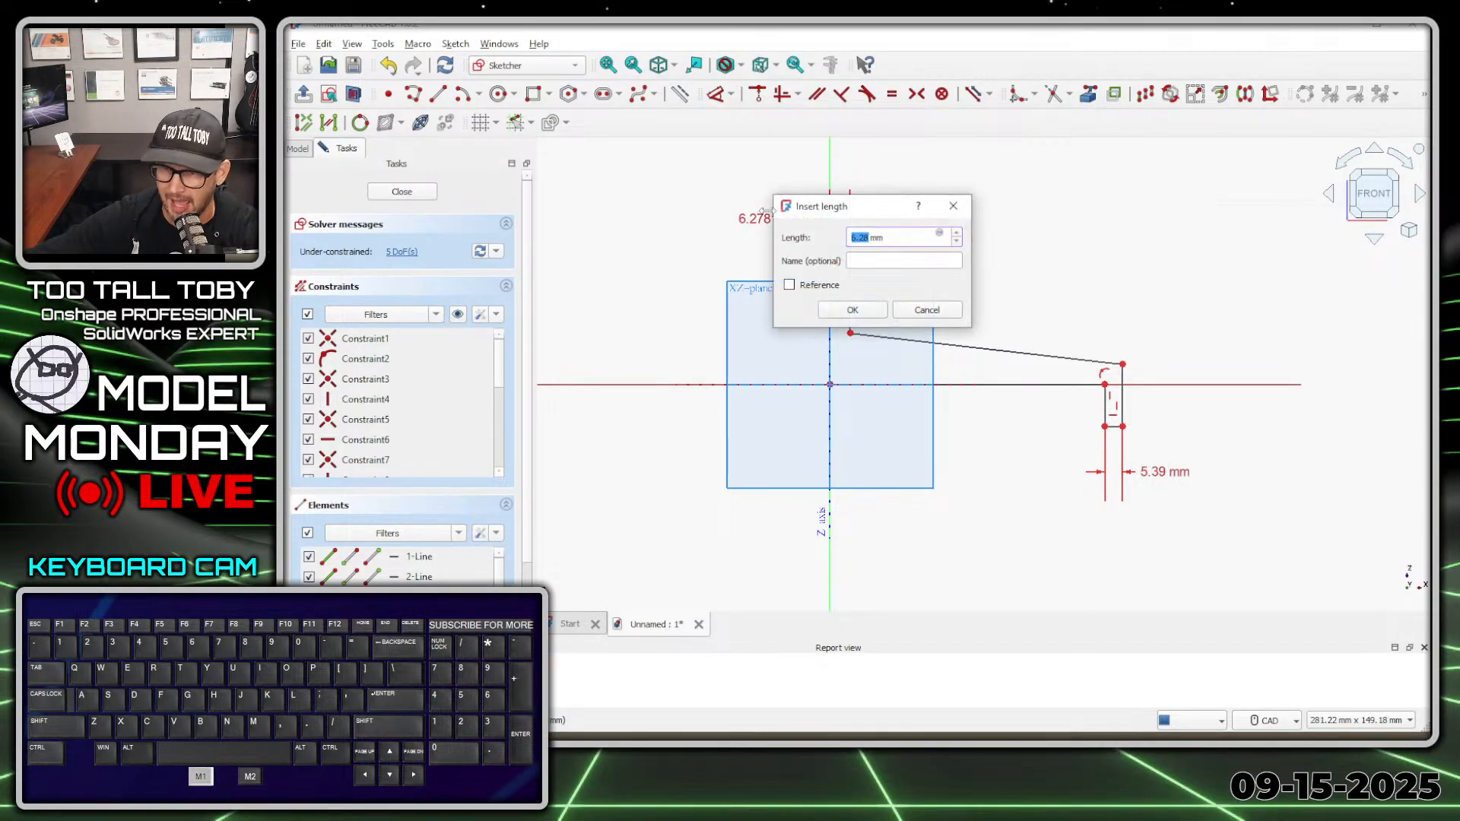
text(5)
key(Return)
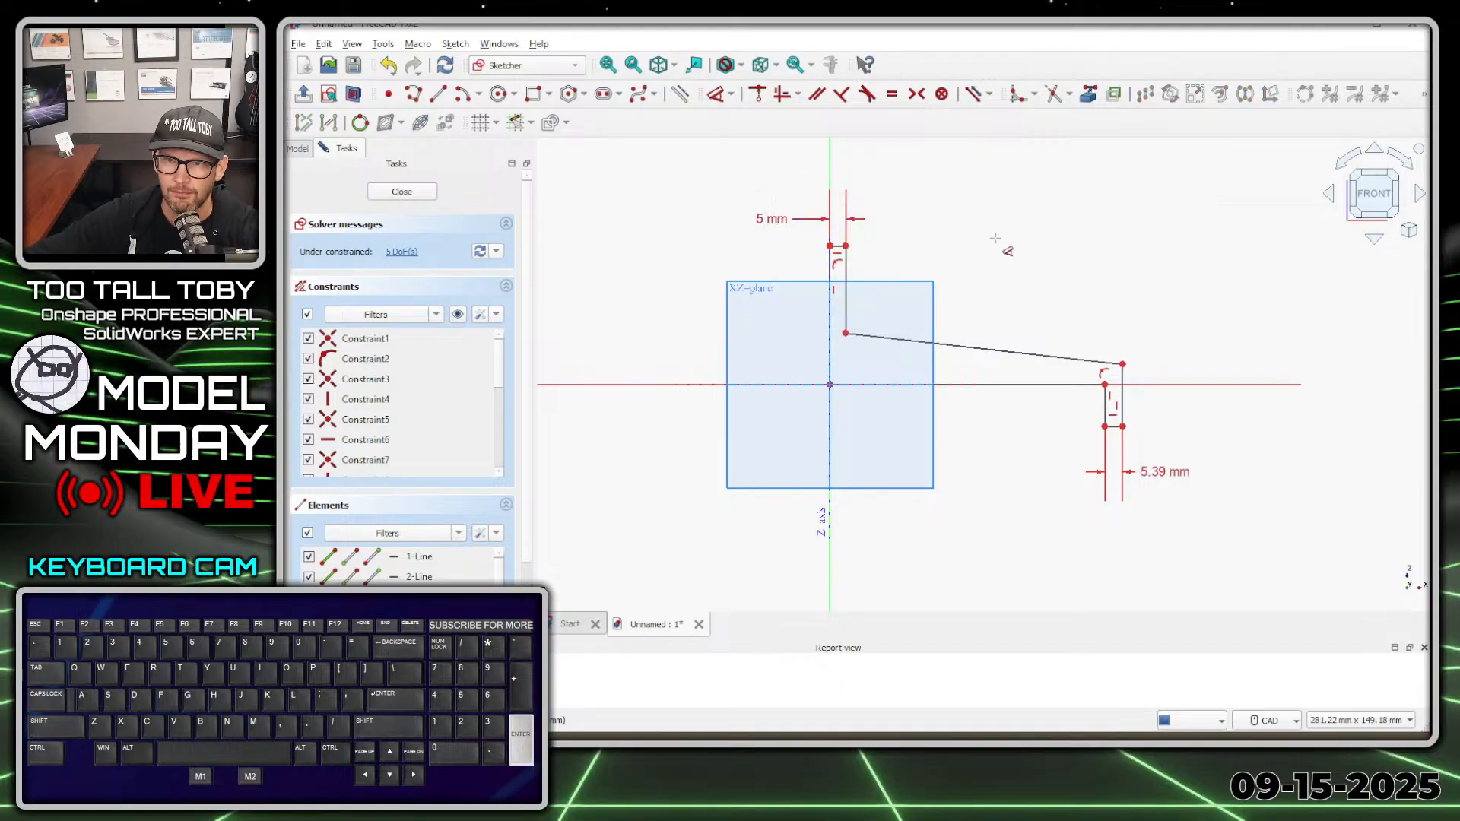
Set the lower lip's thickness dimension to 5 mm
click(1157, 471)
text(5.39)
key(Return)
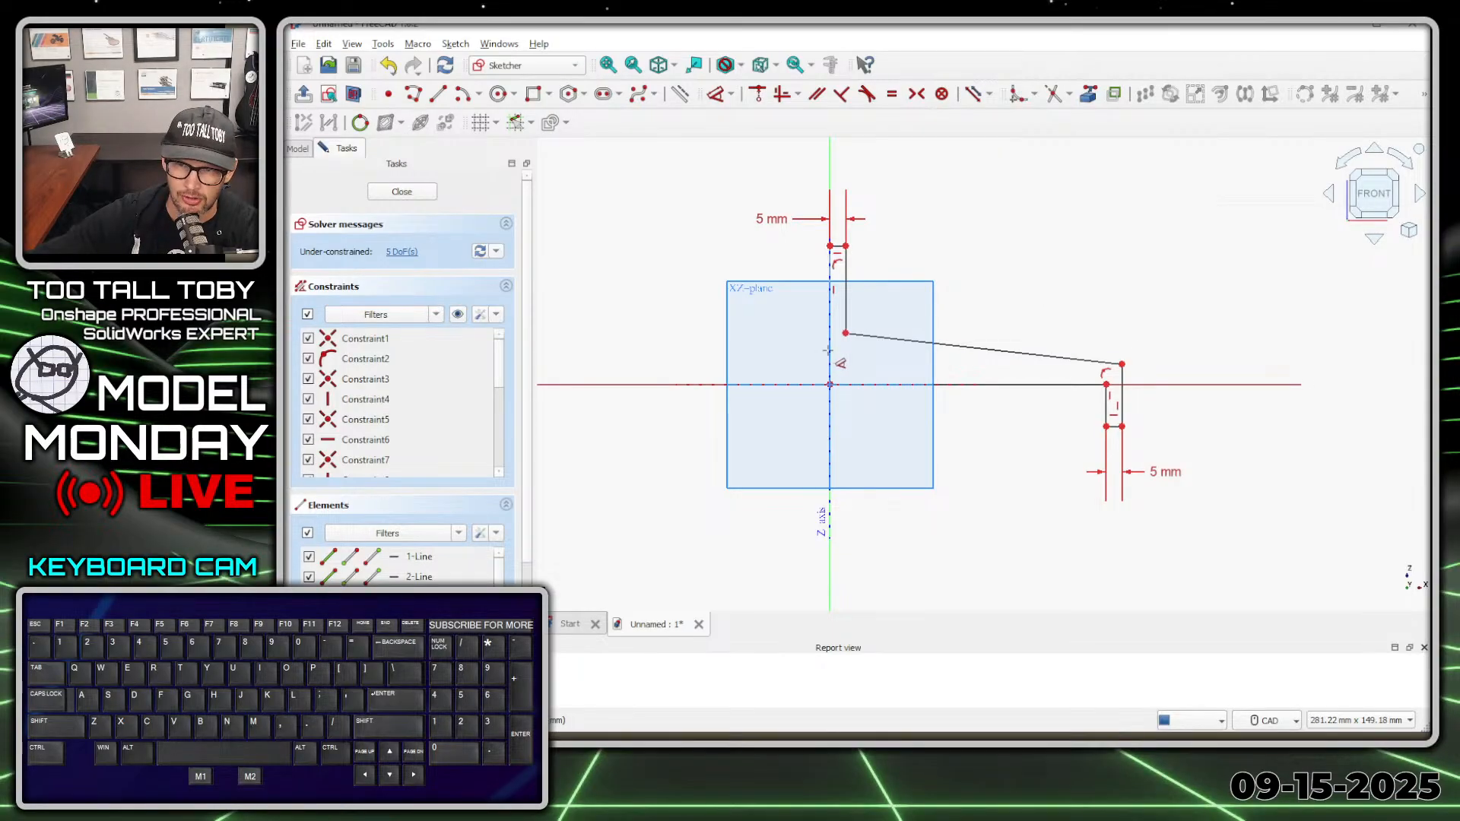
Dimension the profile's overall width from the origin to the lip's outer edge at 90 mm
click(831, 384)
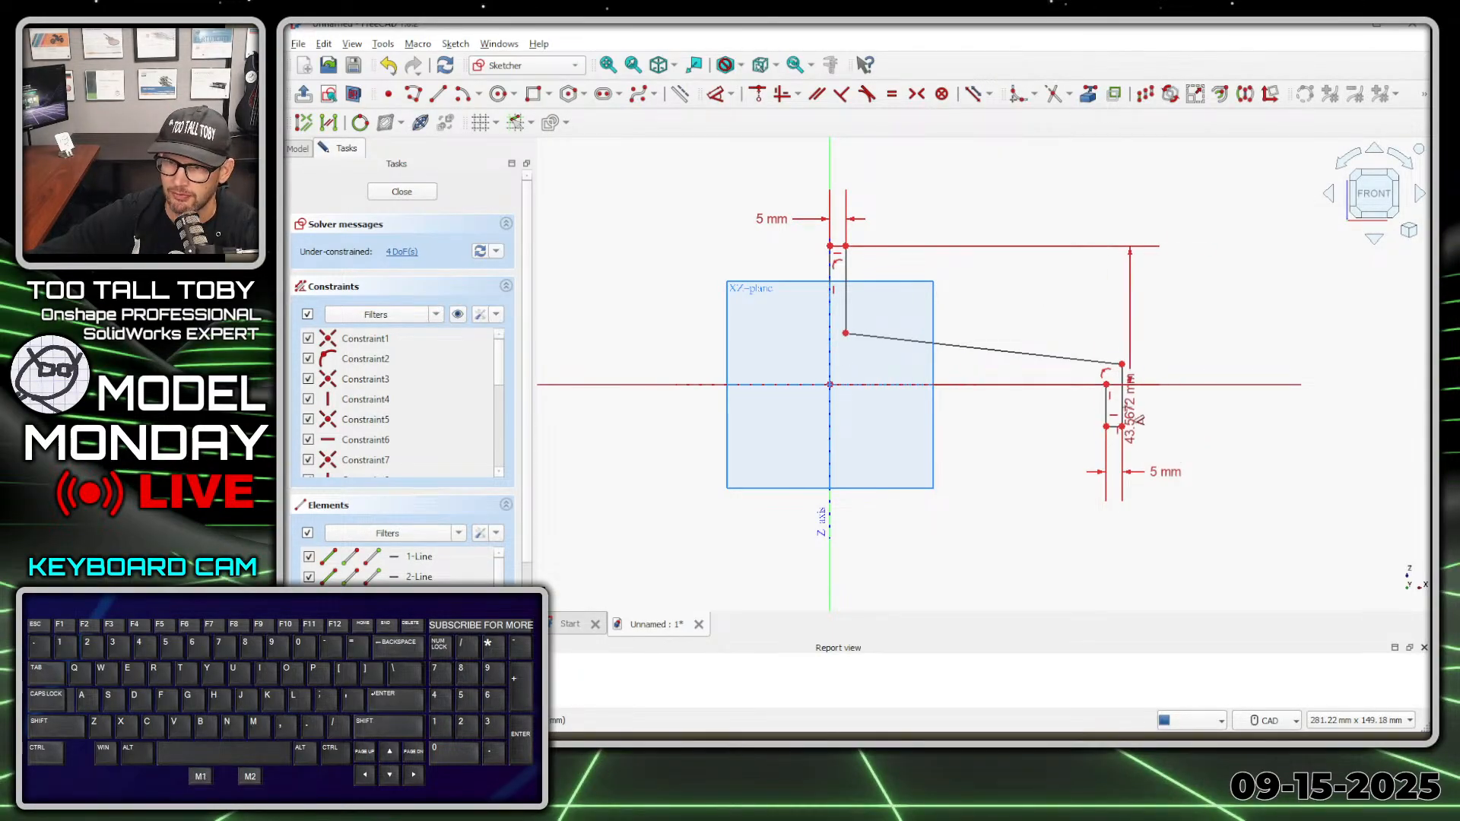
click(1107, 384)
click(981, 560)
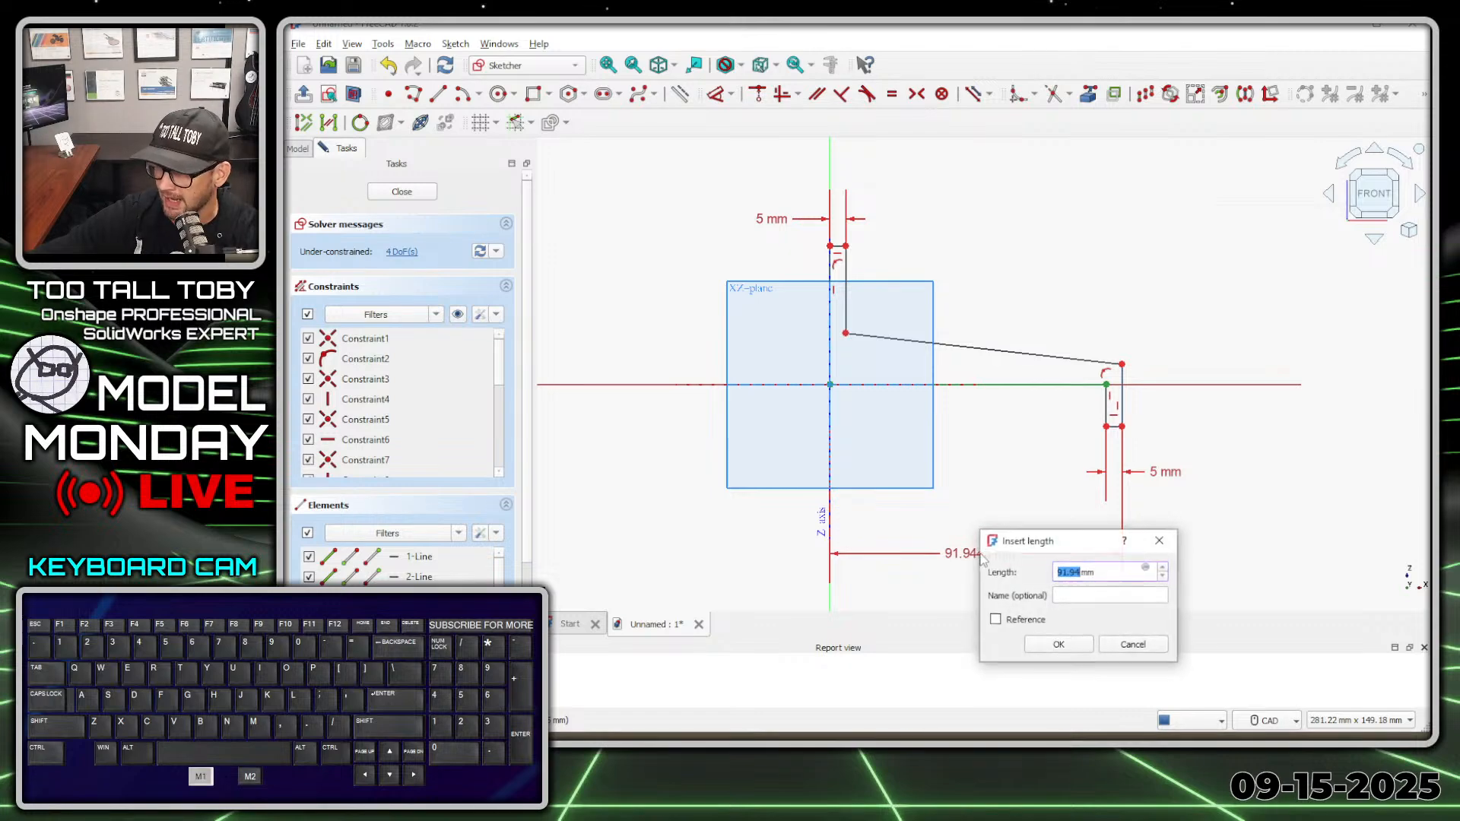
text(90)
key(Return)
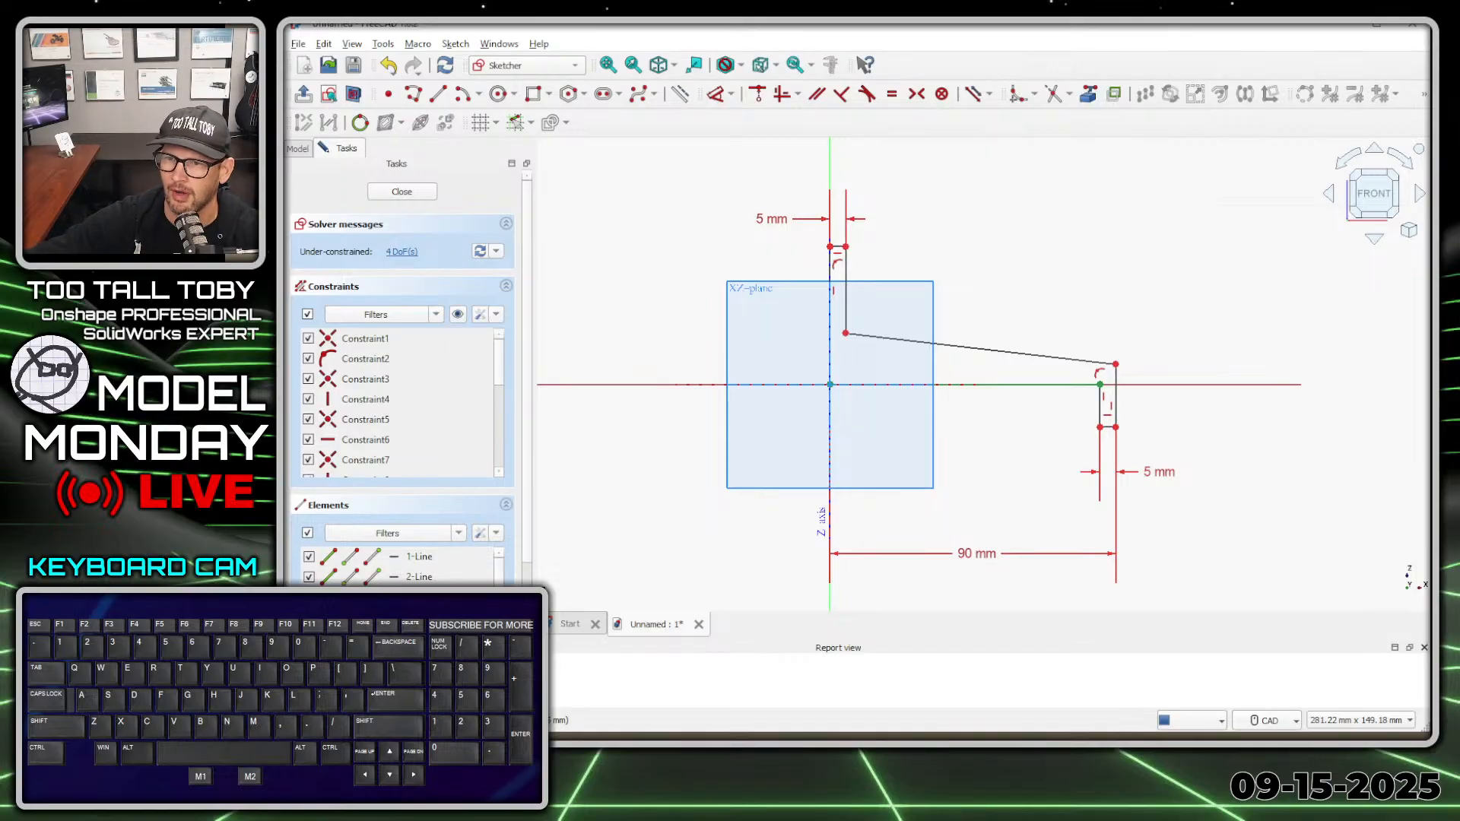
Dimension the angle between the base line and the sloped line at 10°
click(990, 389)
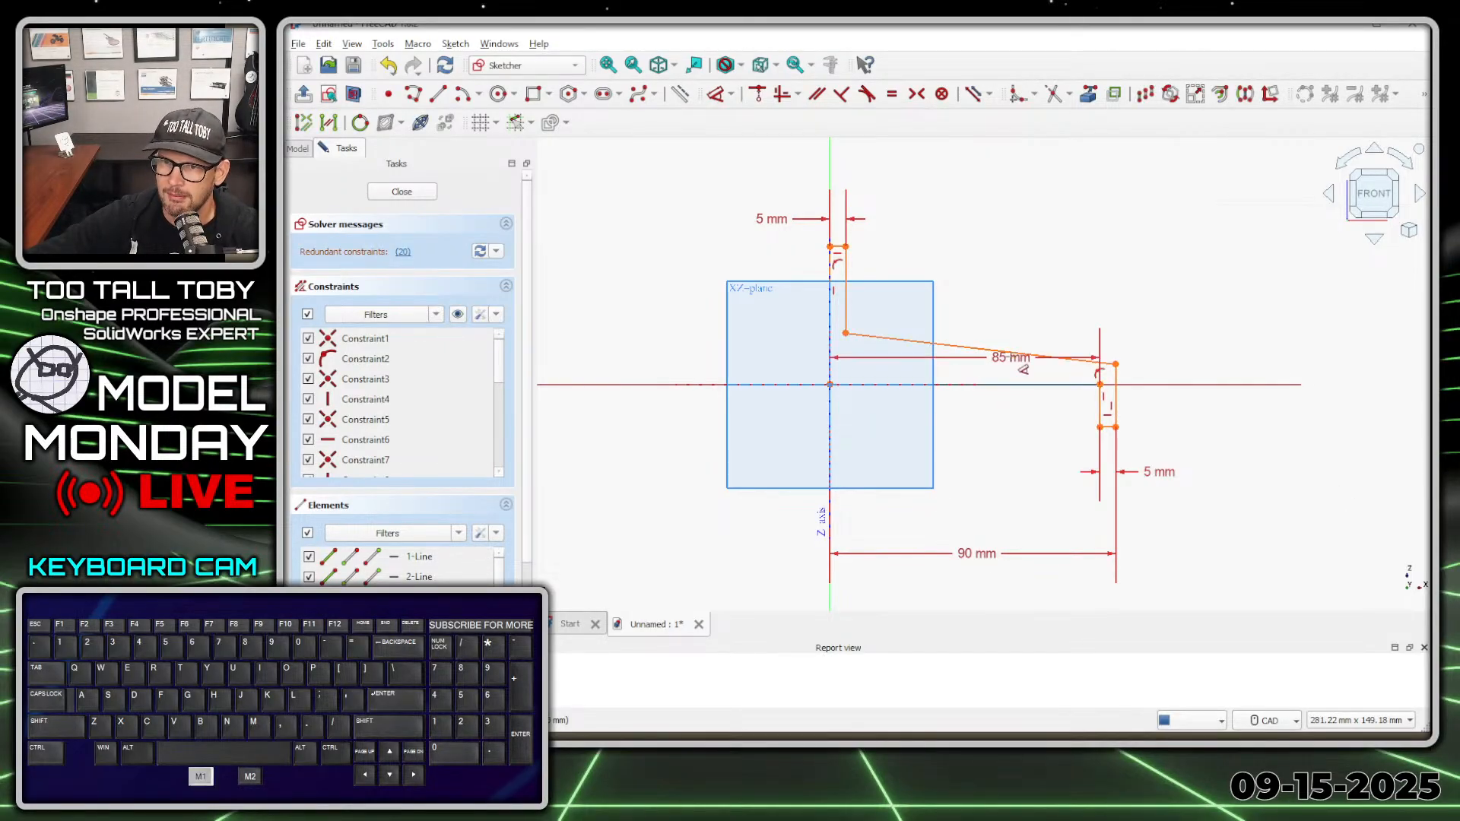
click(847, 366)
click(766, 367)
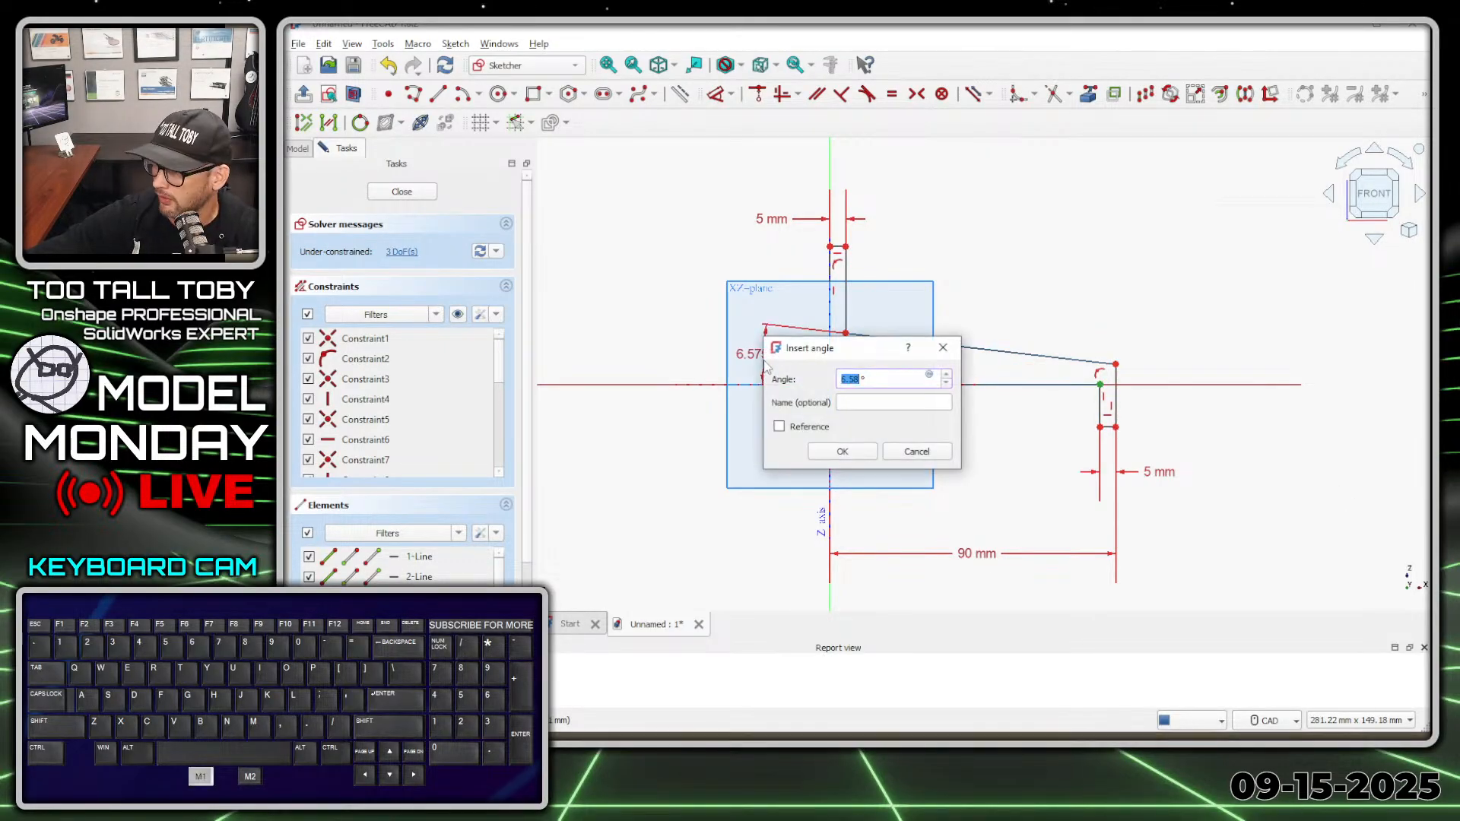
text(10)
key(Return)
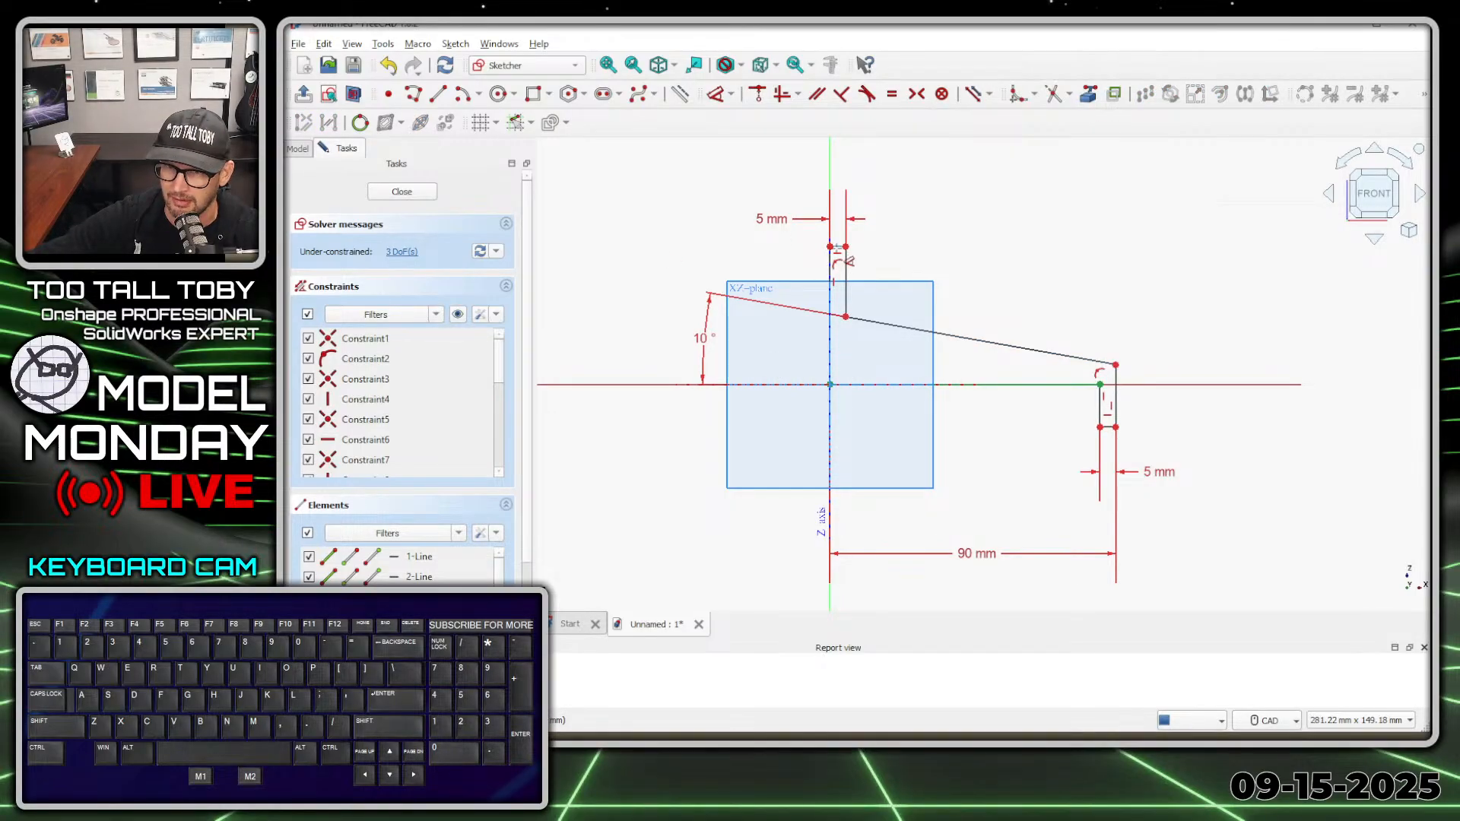
Dimension the full height of the upper wall's outer edge along the vertical axis at 36 mm
click(832, 273)
click(647, 324)
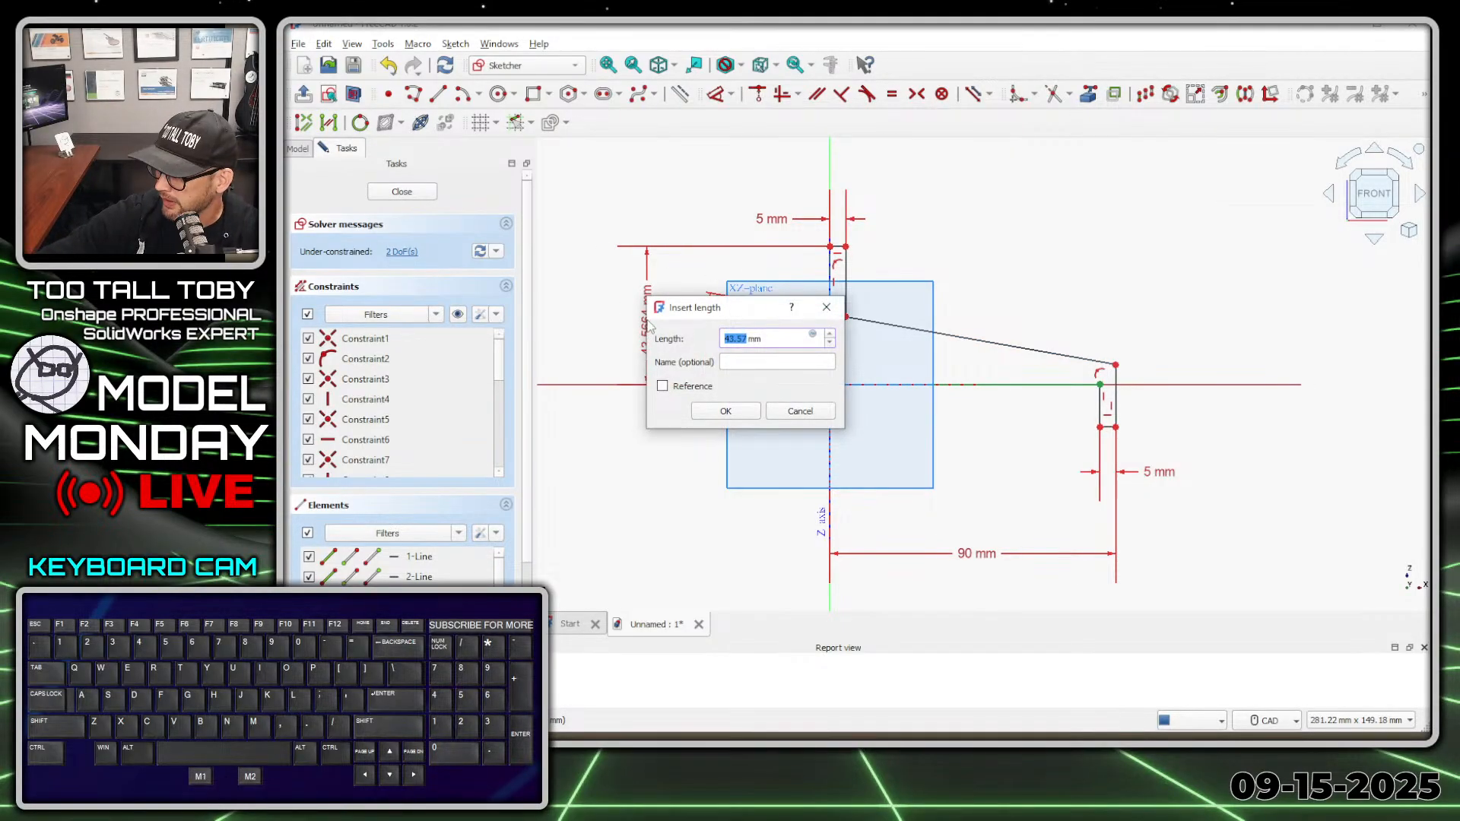
text(36)
key(Return)
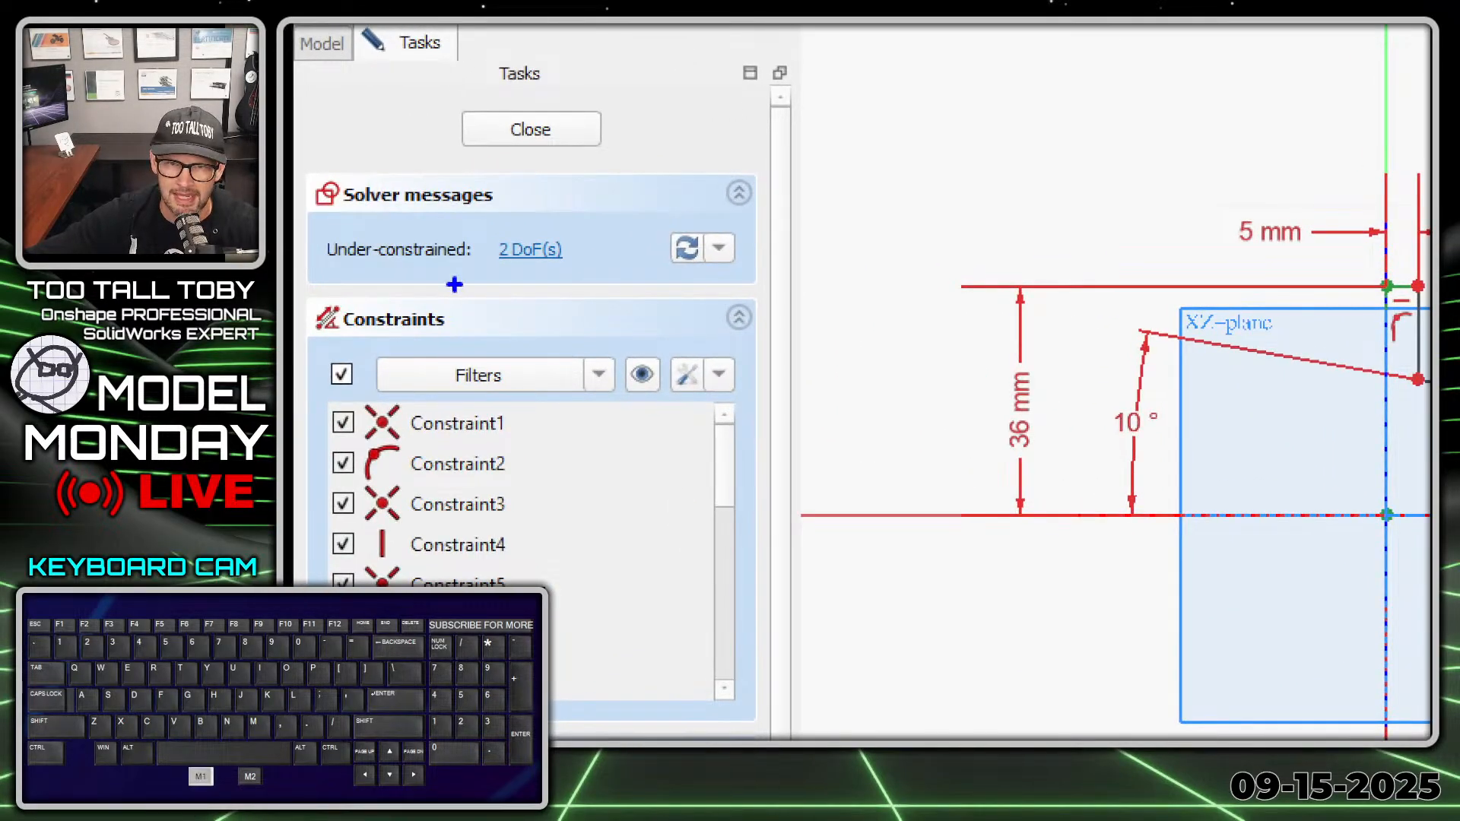
mouse_move(463, 280)
mouse_down()
mouse_move(443, 259)
mouse_move(503, 289)
mouse_up()
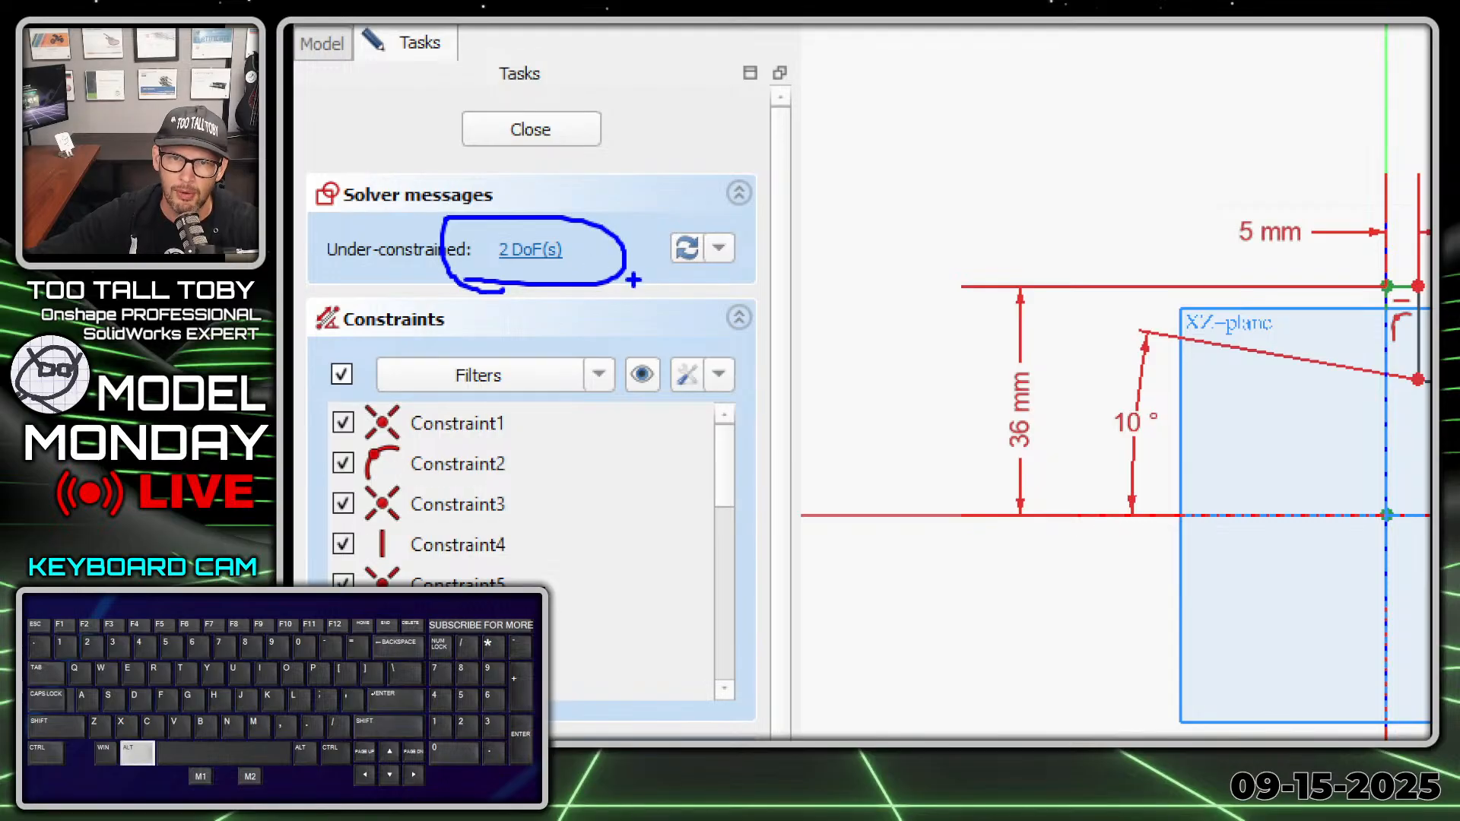
key(alt+1)
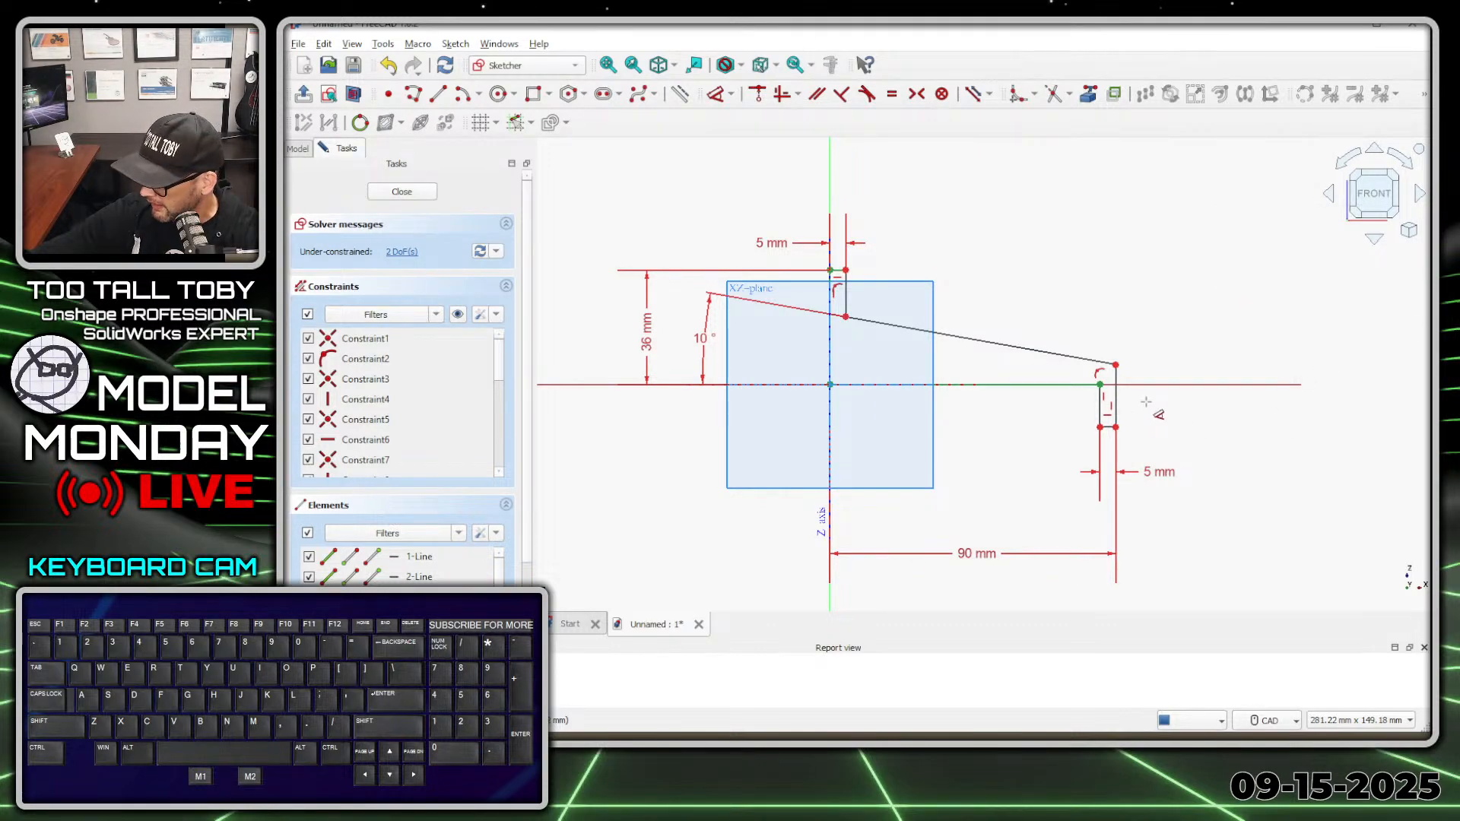
Dimension the drop from the base line to the lower lip's bottom edge at 13 mm
click(991, 385)
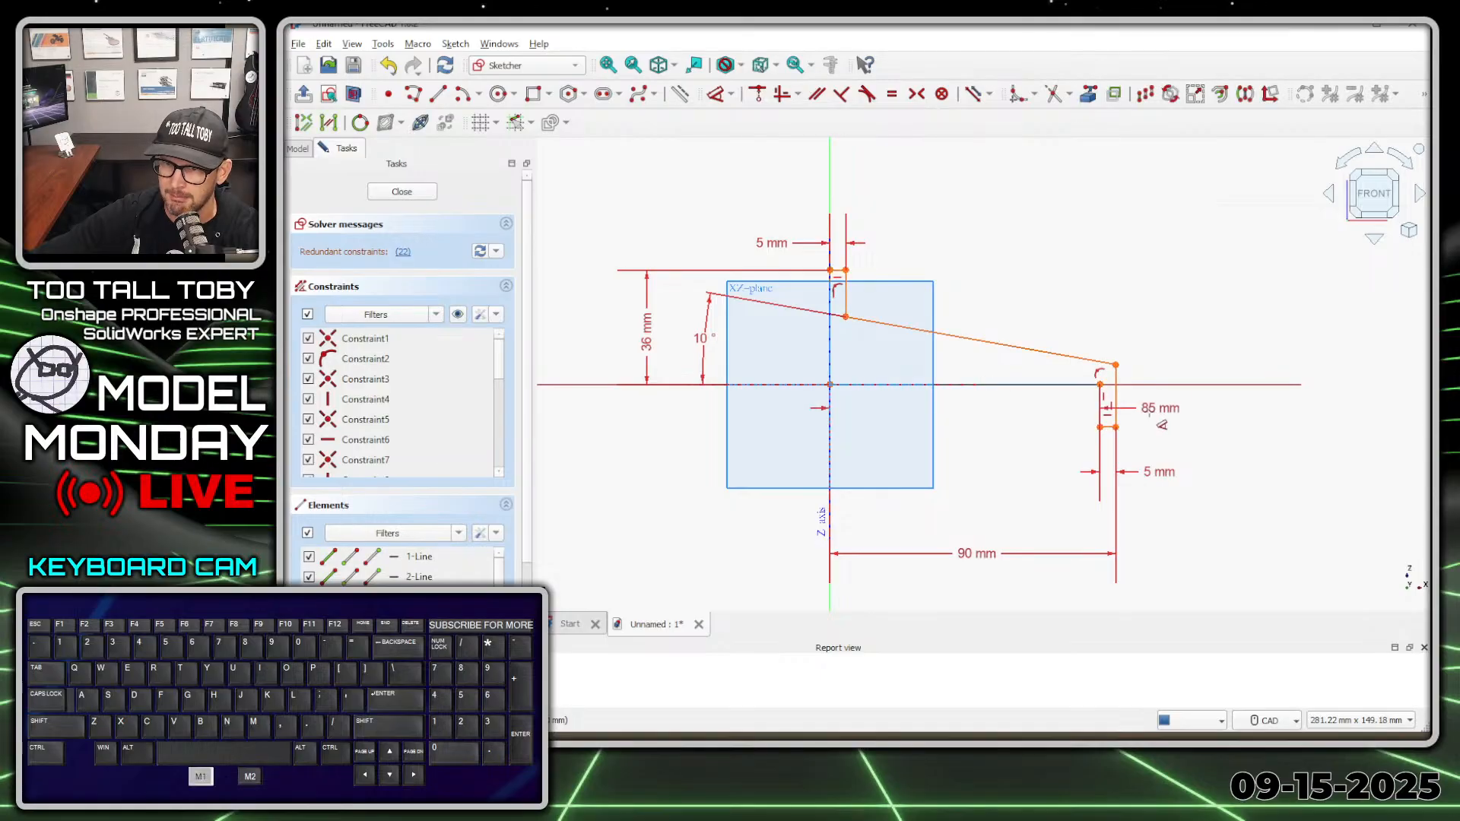
click(1108, 428)
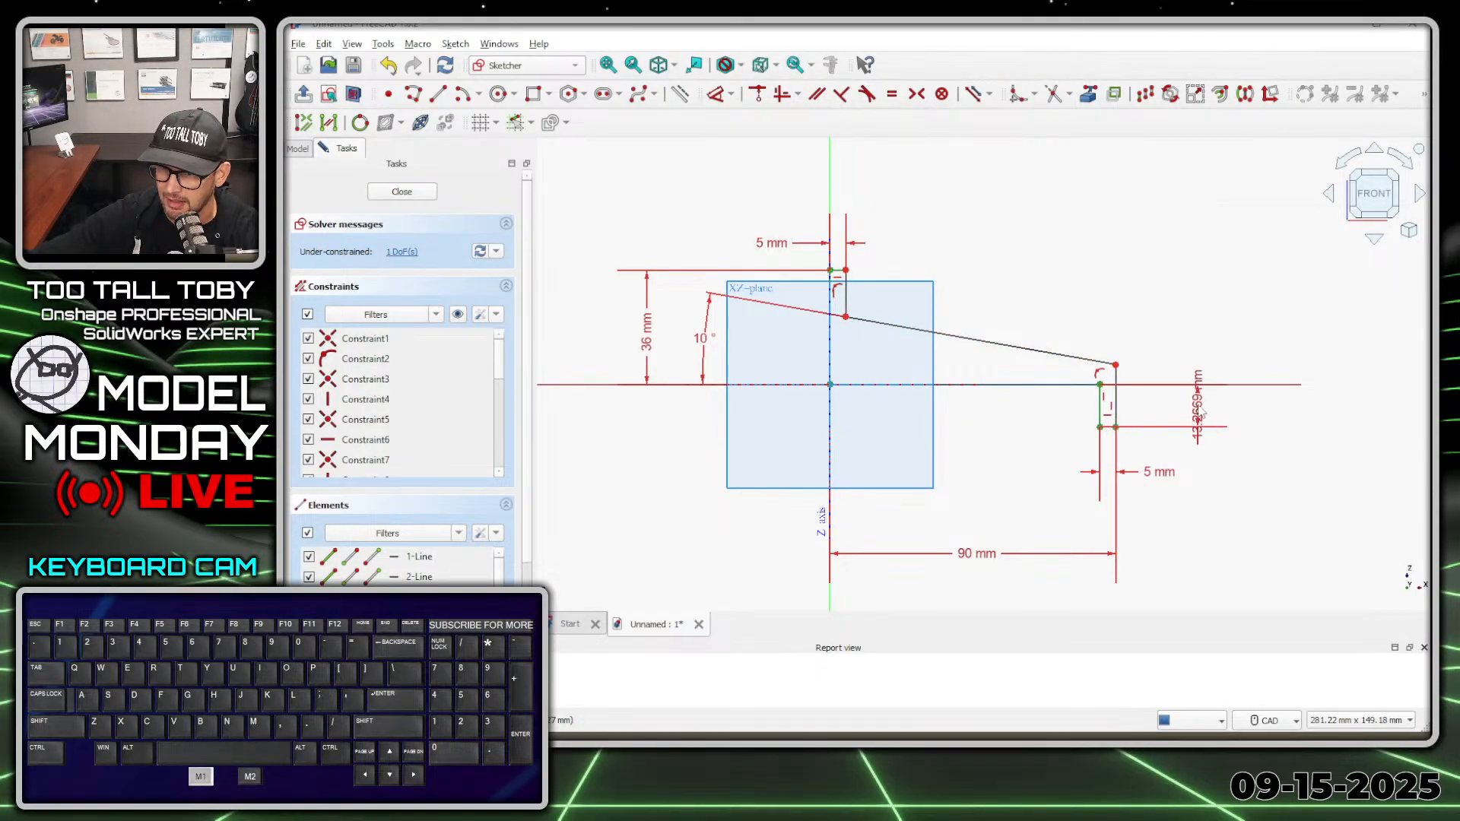
click(1202, 411)
text(13)
key(Return)
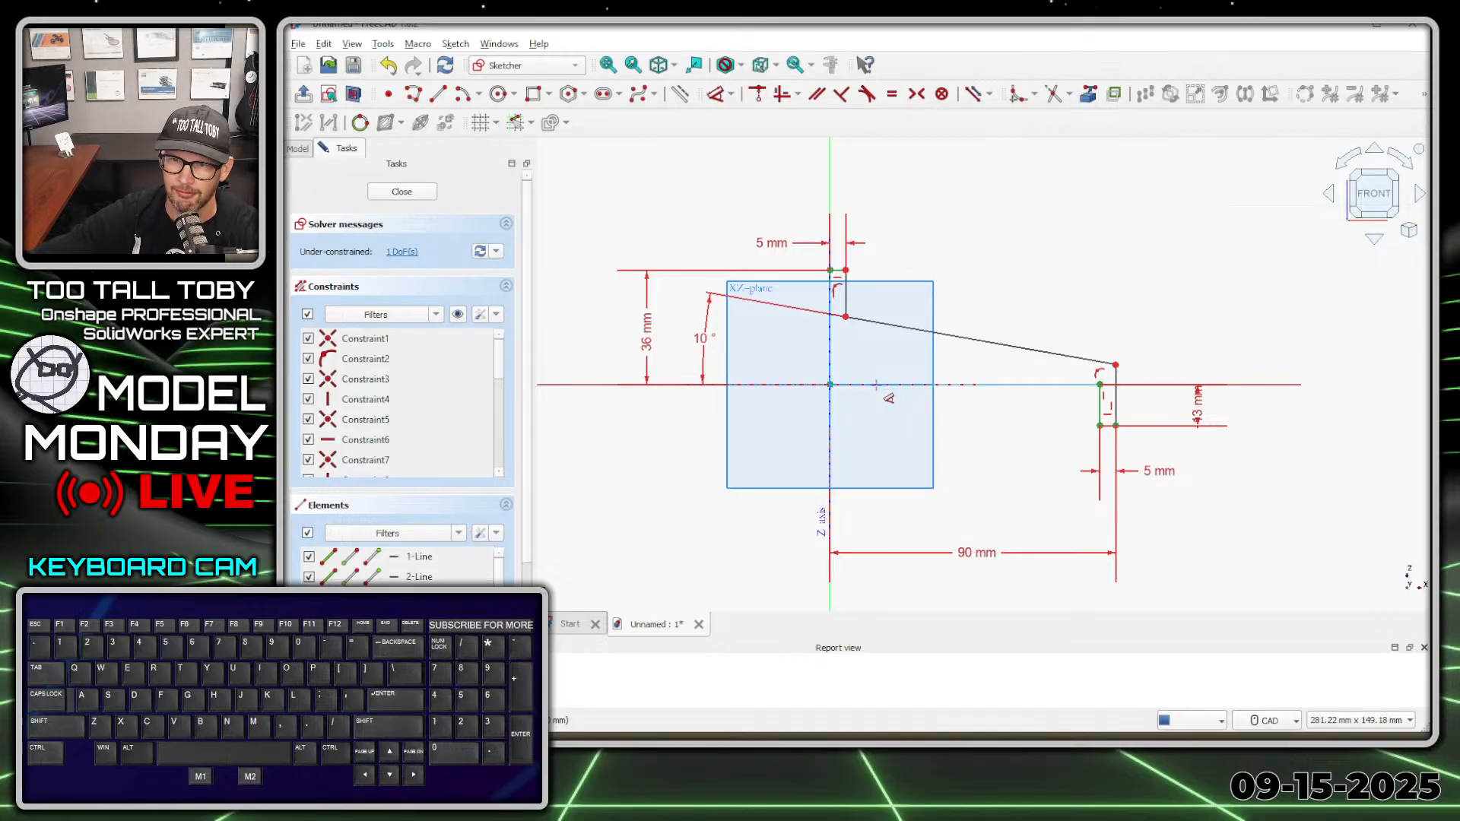
Dimension the height of the corner between the upper wall and the sloped line above the base line at 20 mm
click(846, 317)
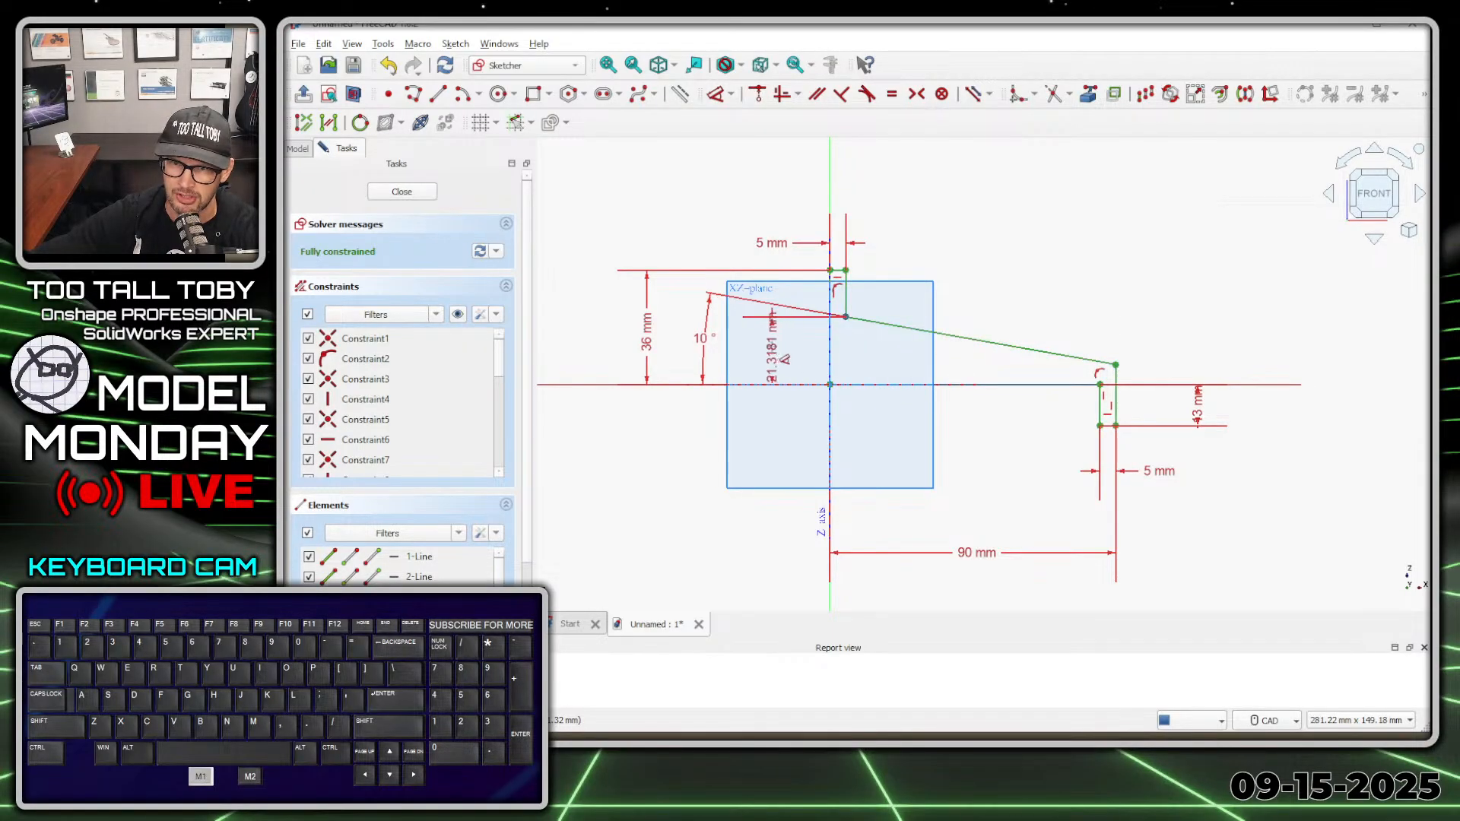
click(774, 353)
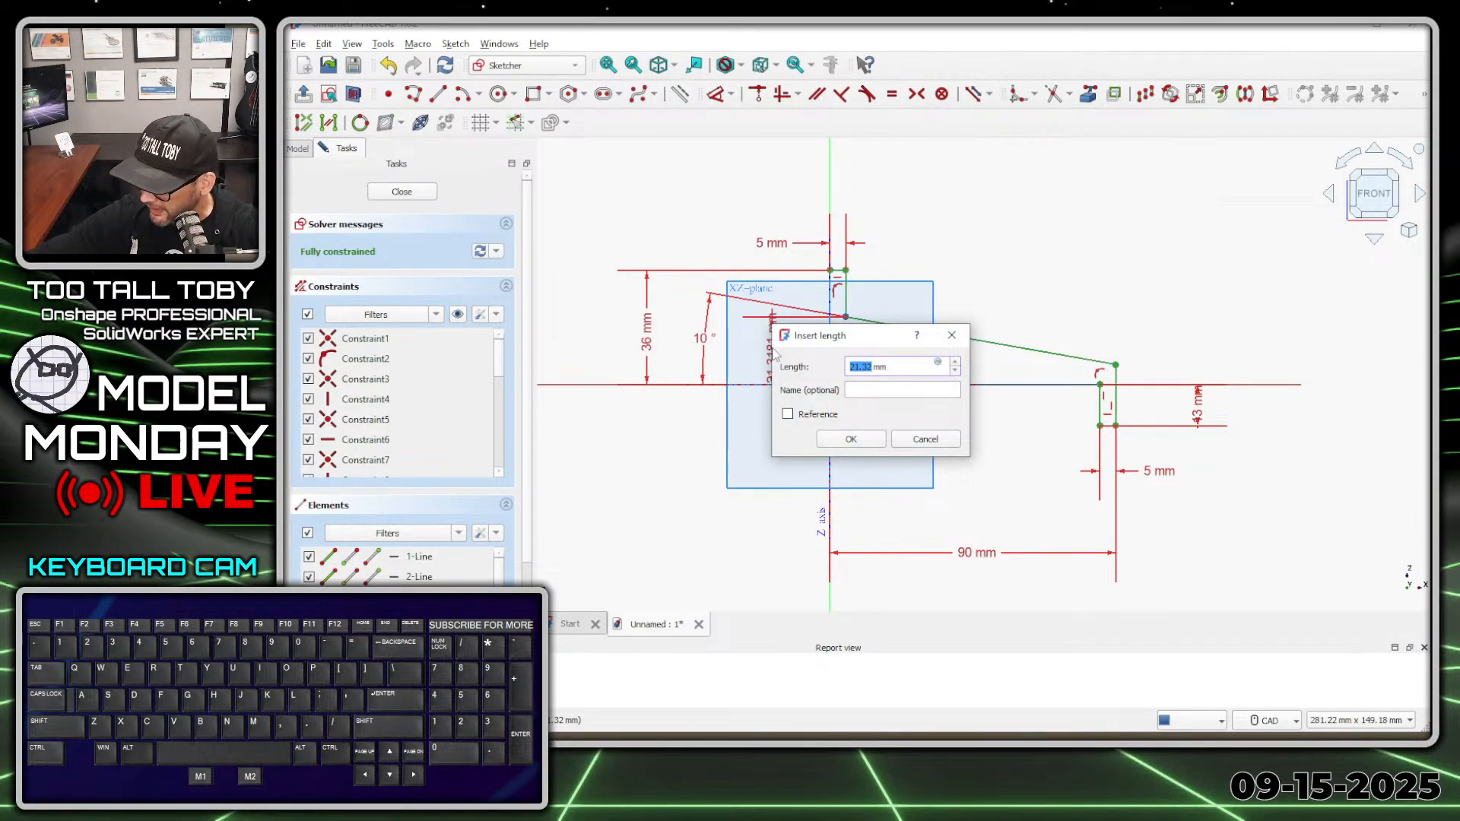
text(20)
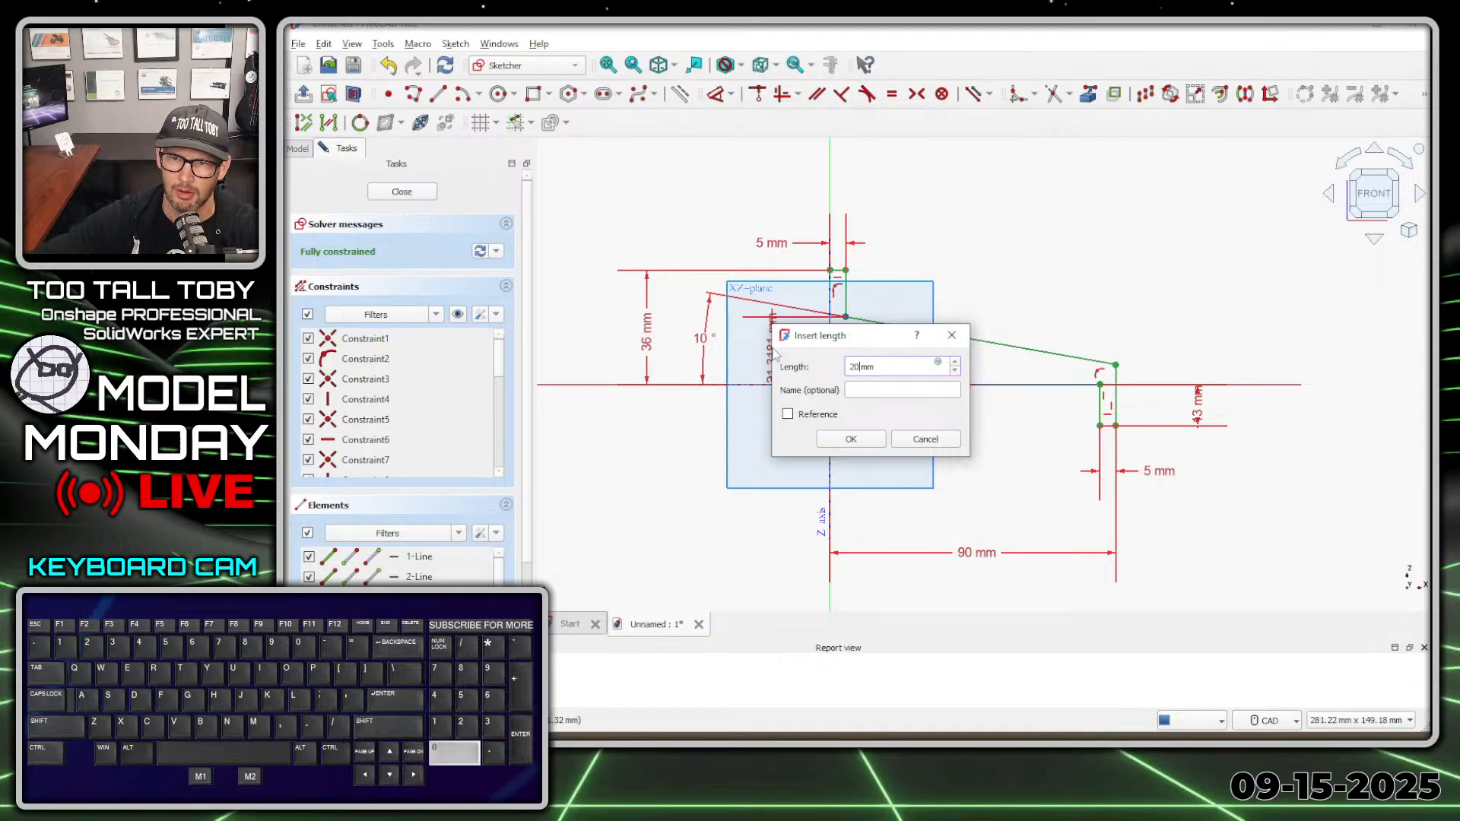
key(Return)
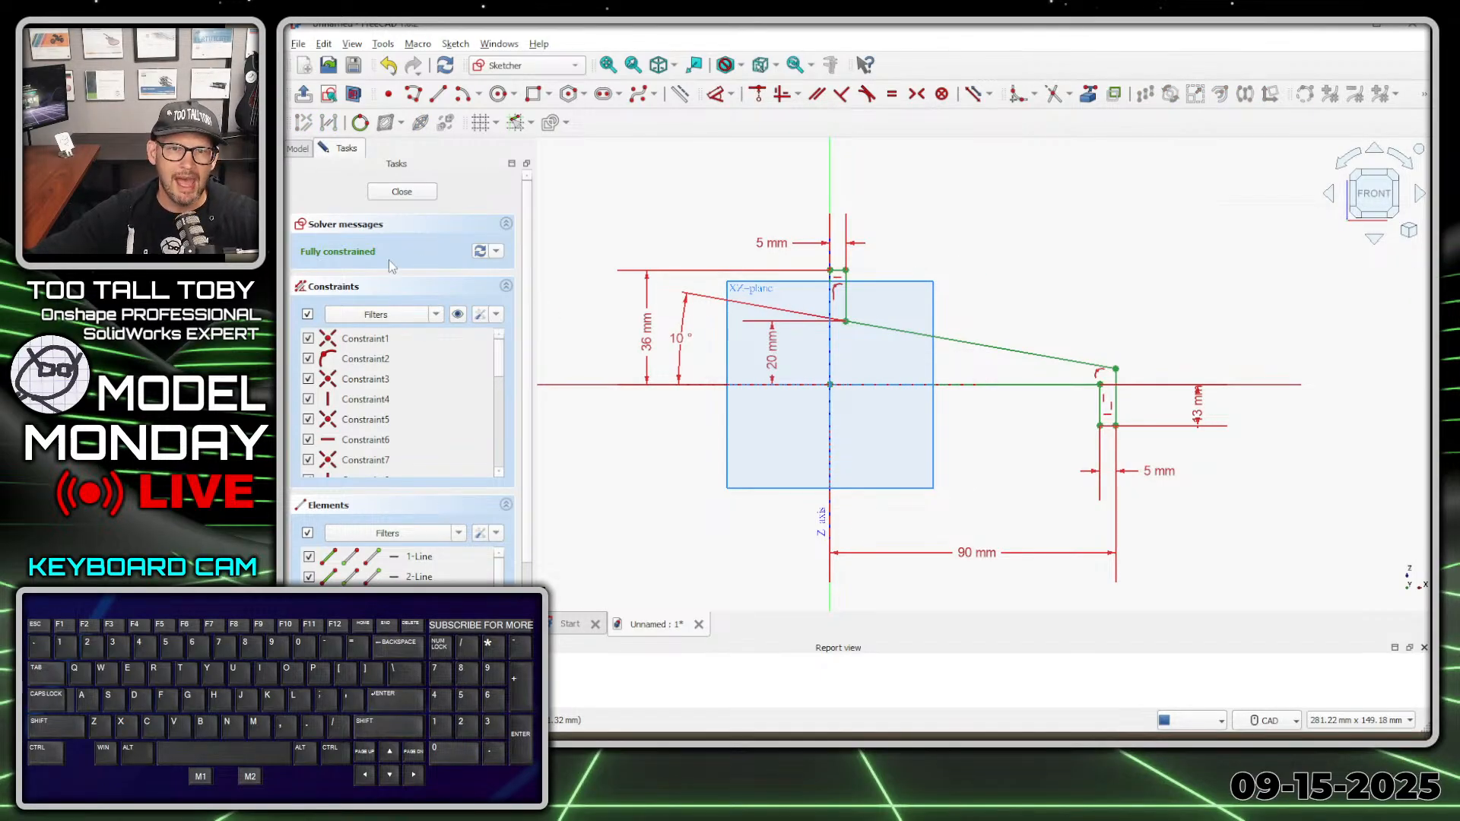
mouse_move(295, 263)
mouse_down()
mouse_move(398, 244)
mouse_move(298, 216)
mouse_up()
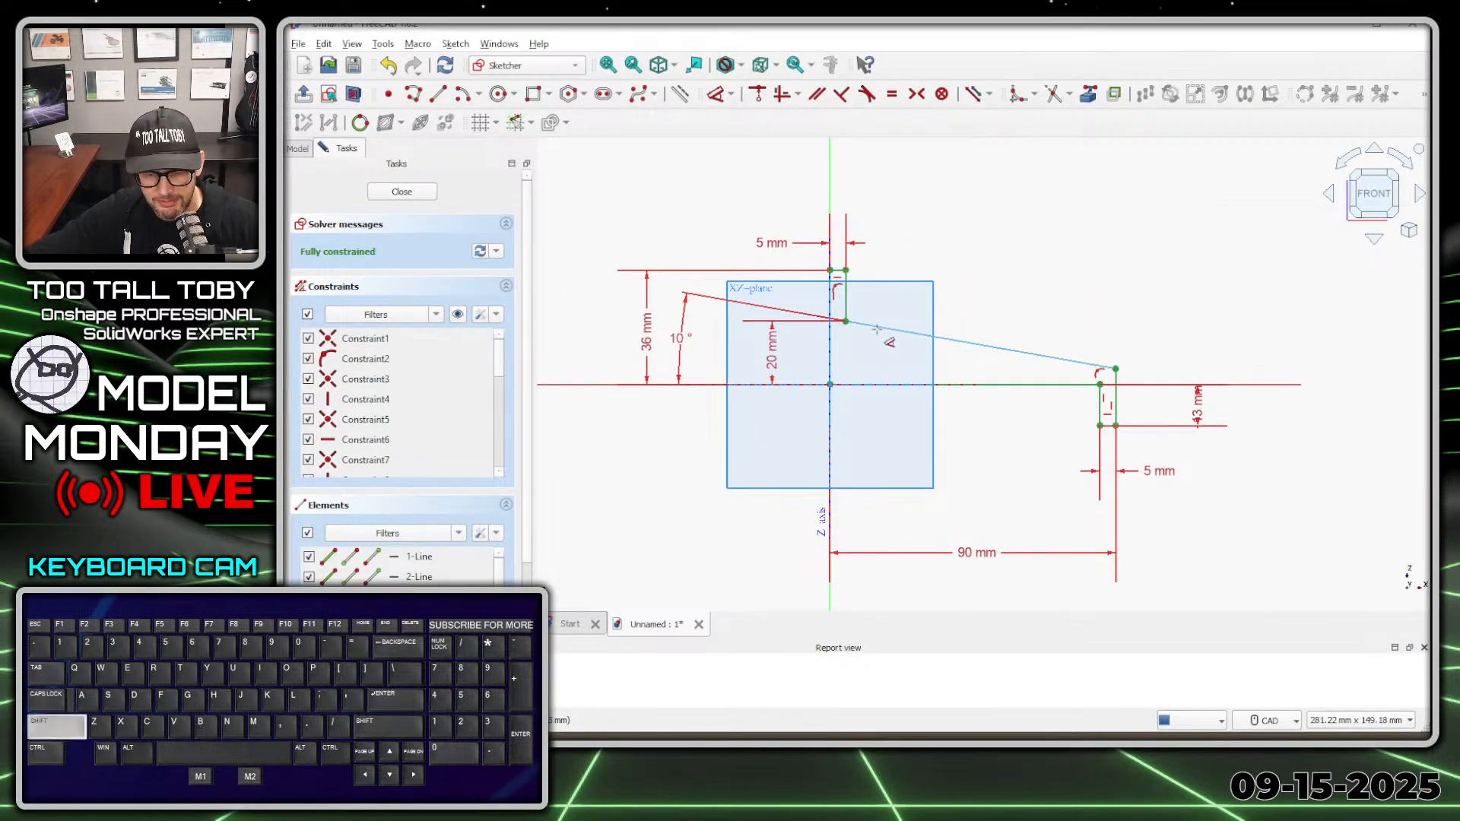
Close the profile sketch and pad it 130 mm symmetric to its plane
key(shift+s)
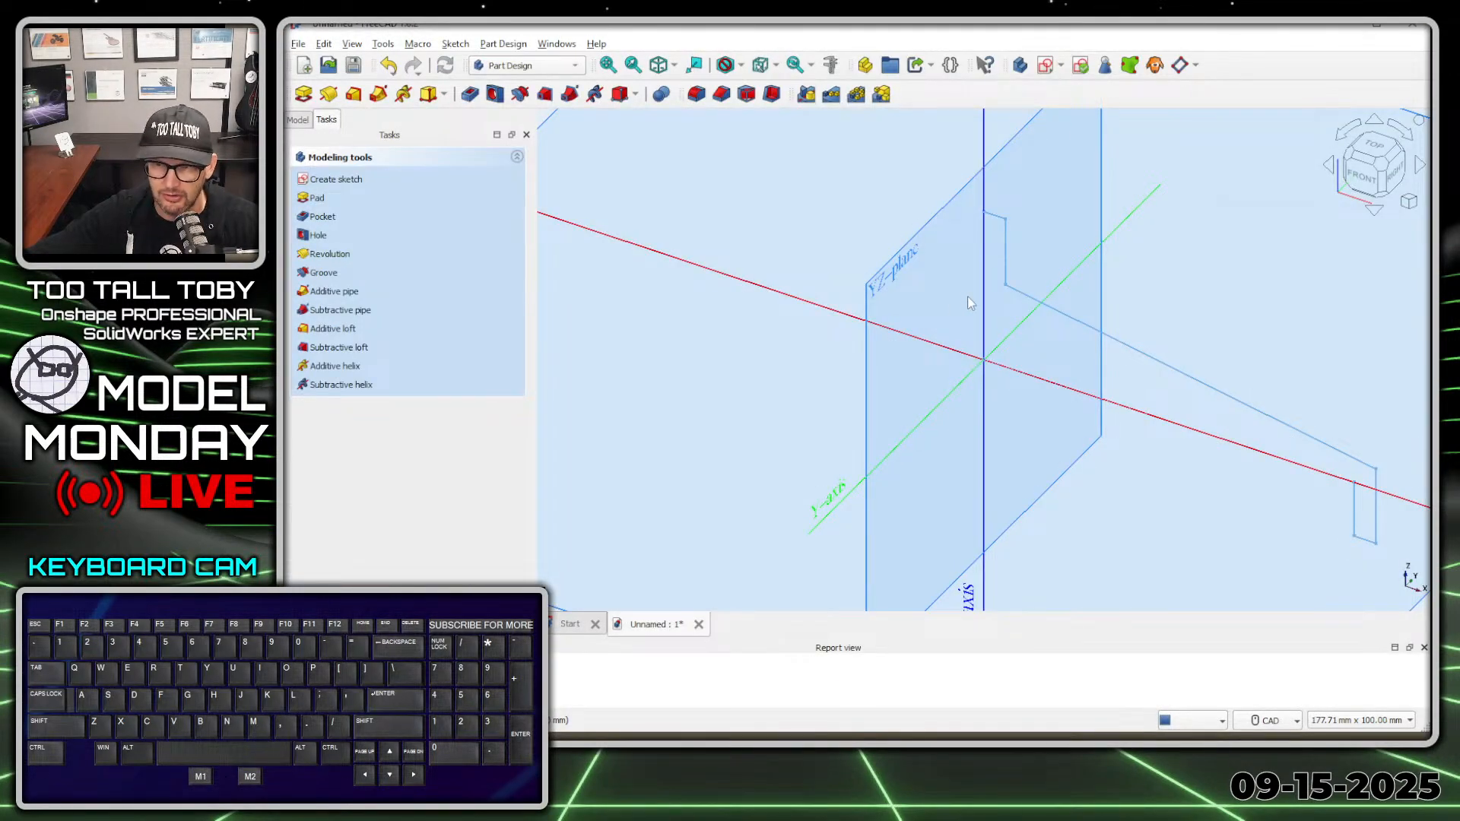
key(x)
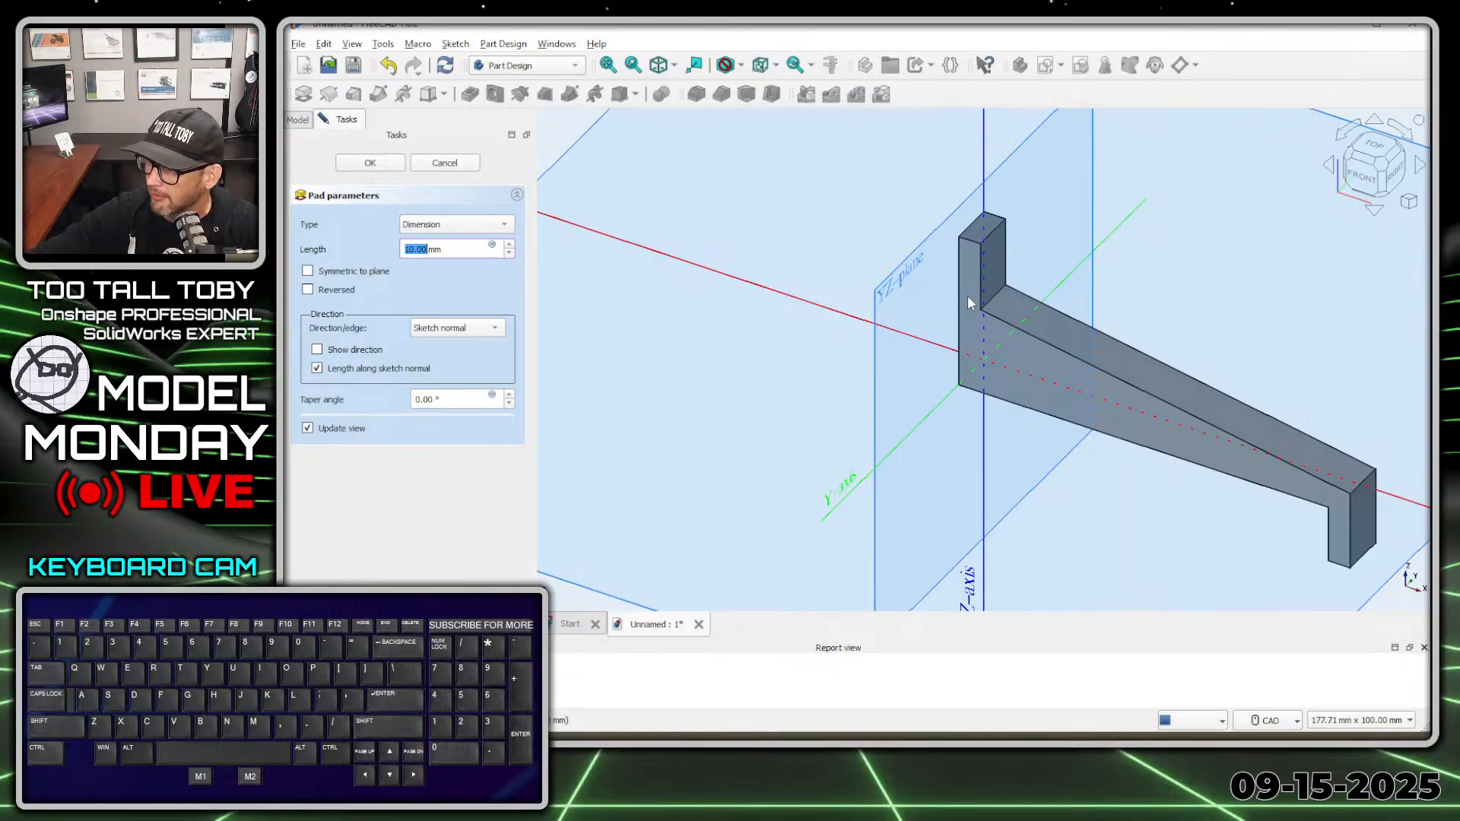
text(130)
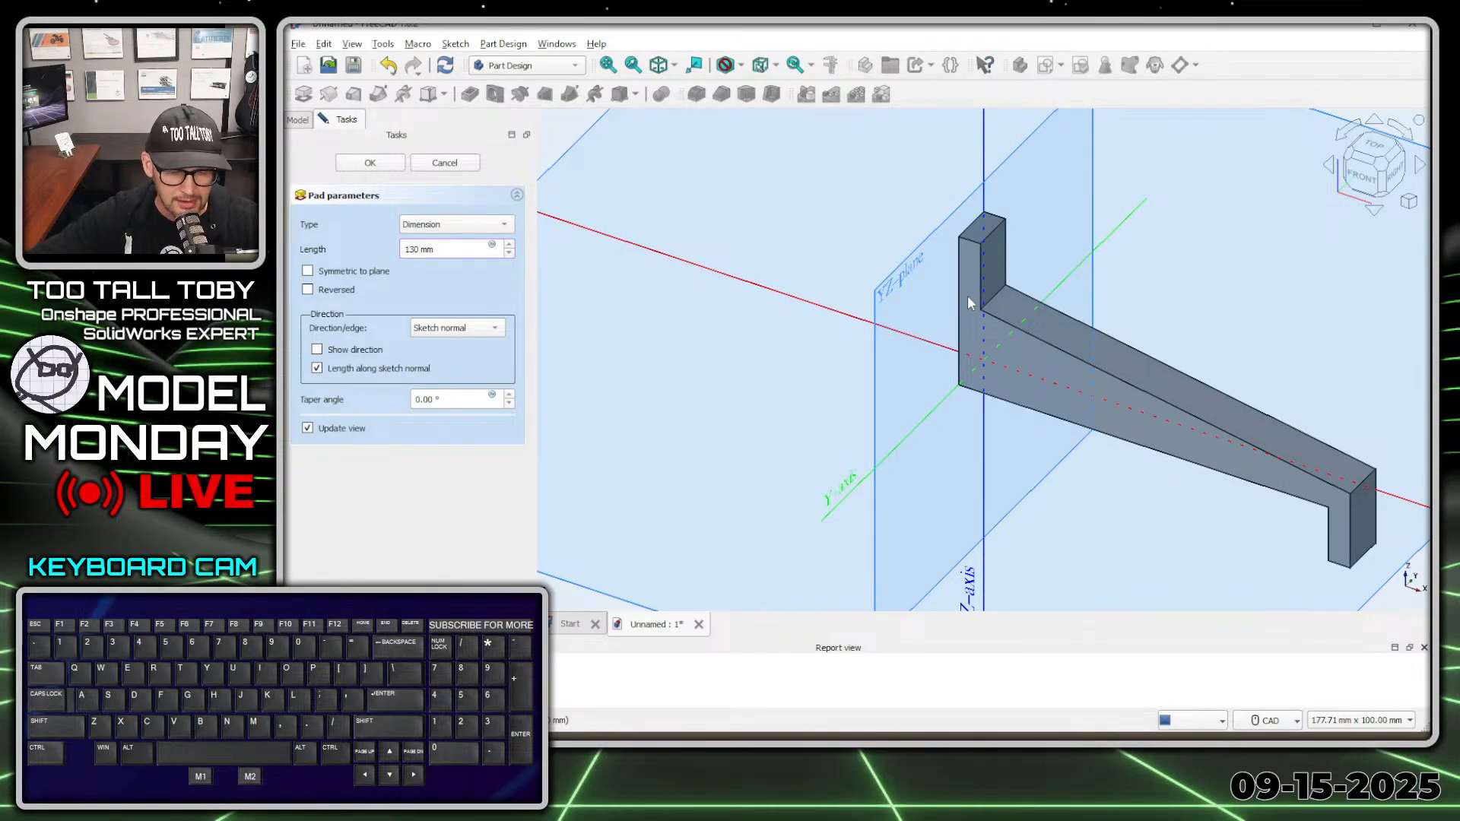
key(Tab)
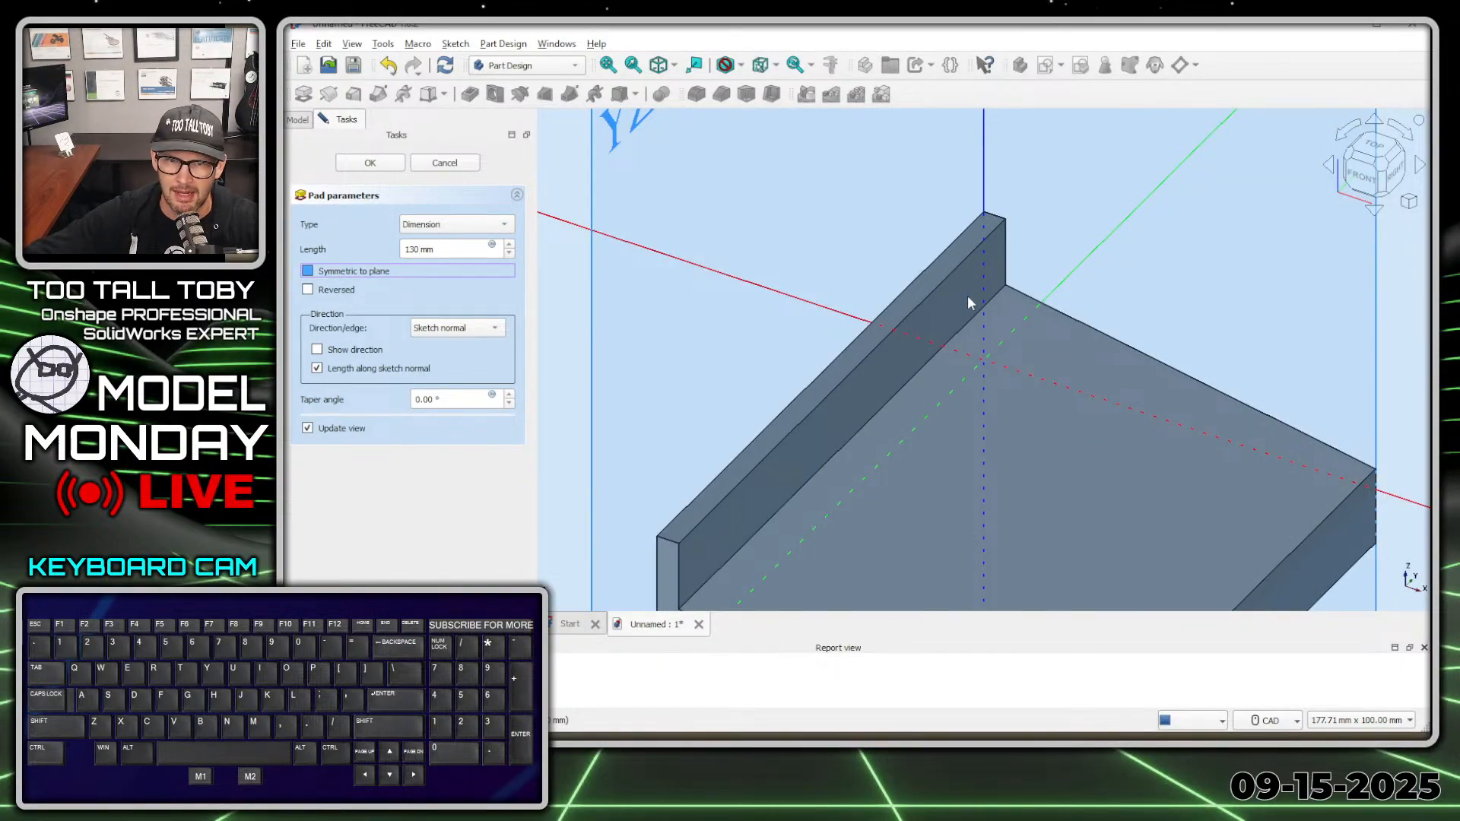
key(space)
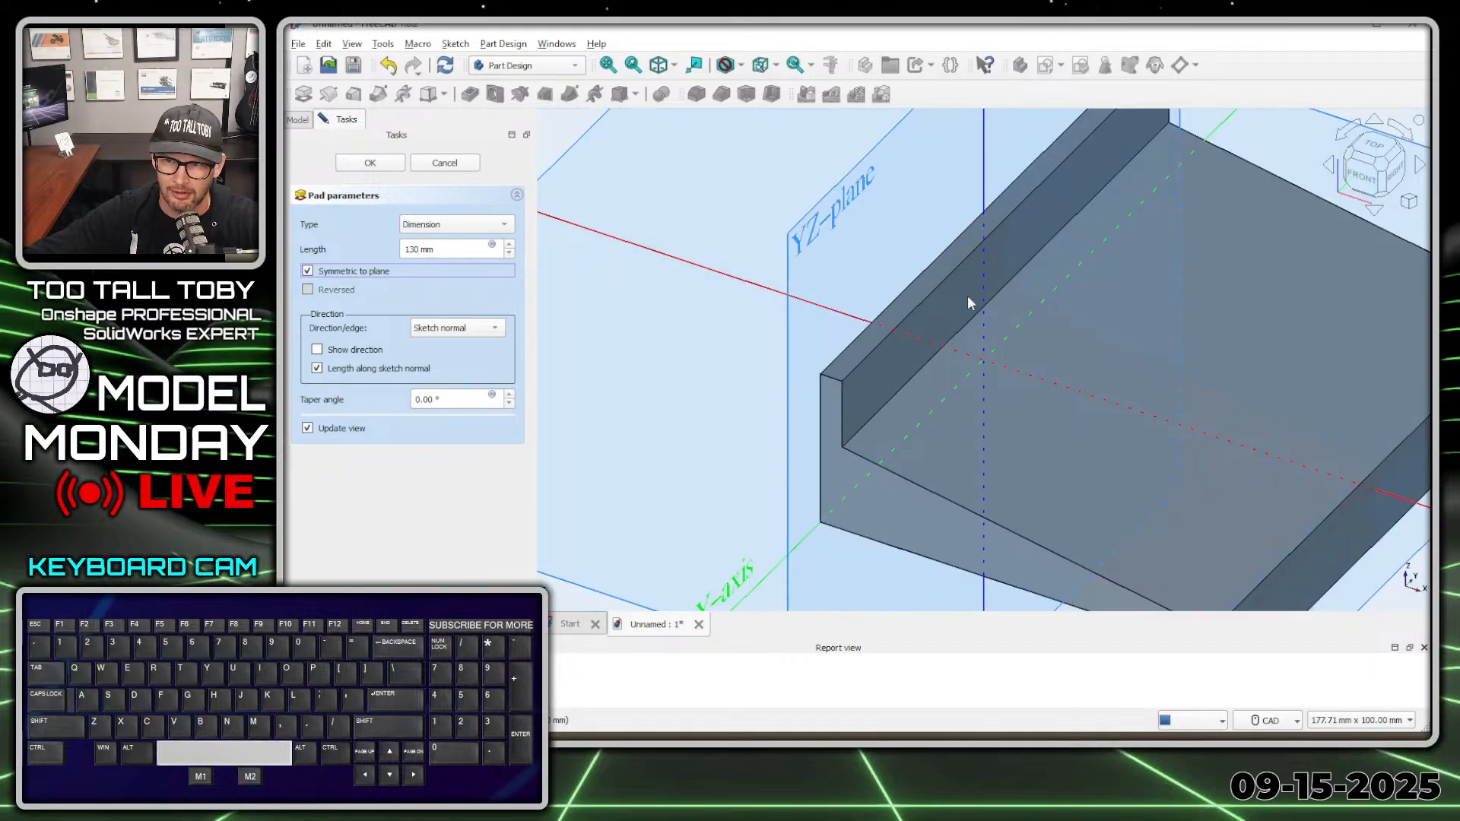
key(Return)
Create a sketch on the tray's front end face and reference its sloped edge and the upper wall's inner vertical edge as external geometry
scroll(1226, 508, down, 3)
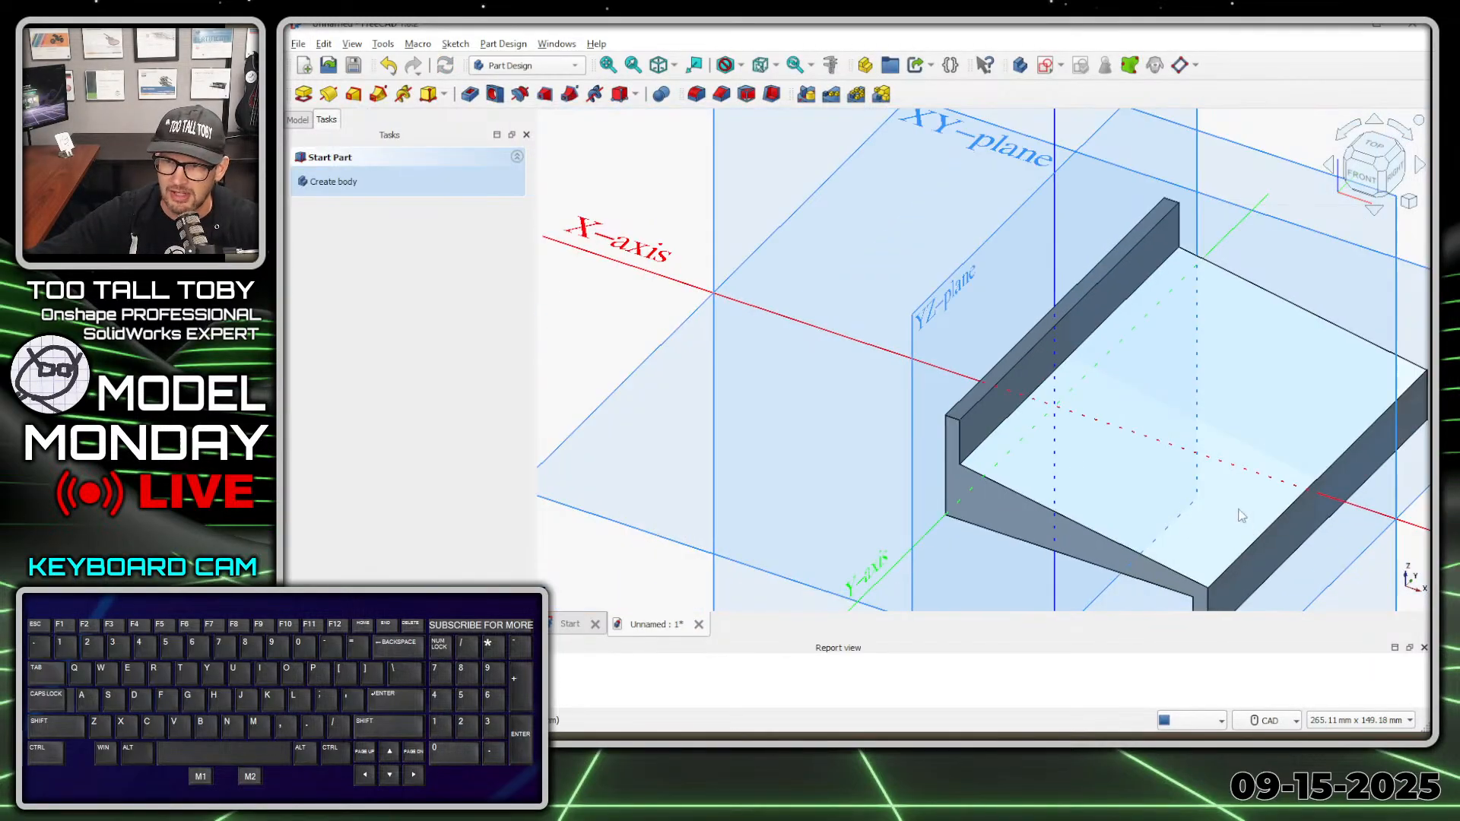
click(1054, 512)
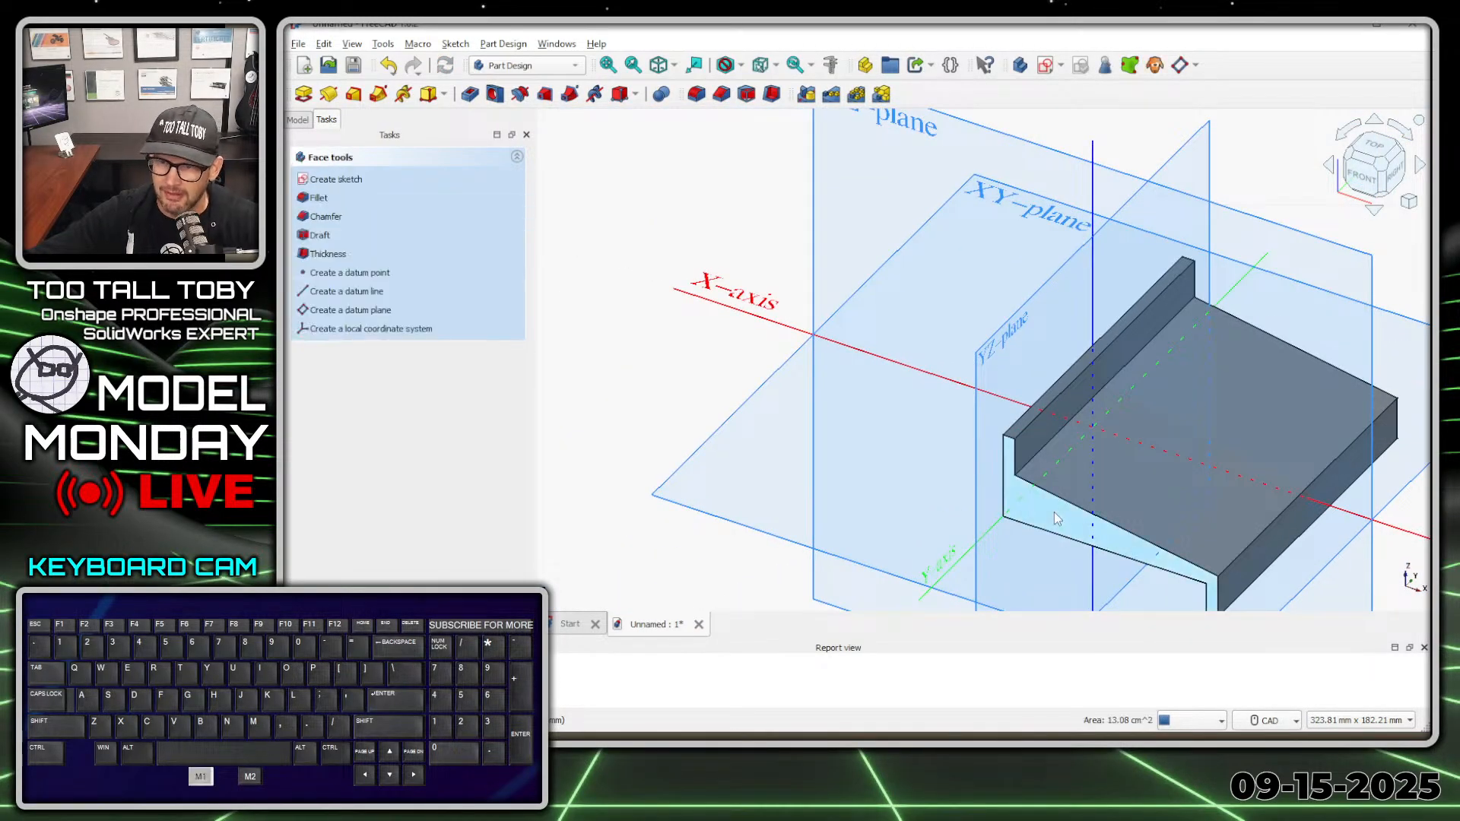
key(shift+s)
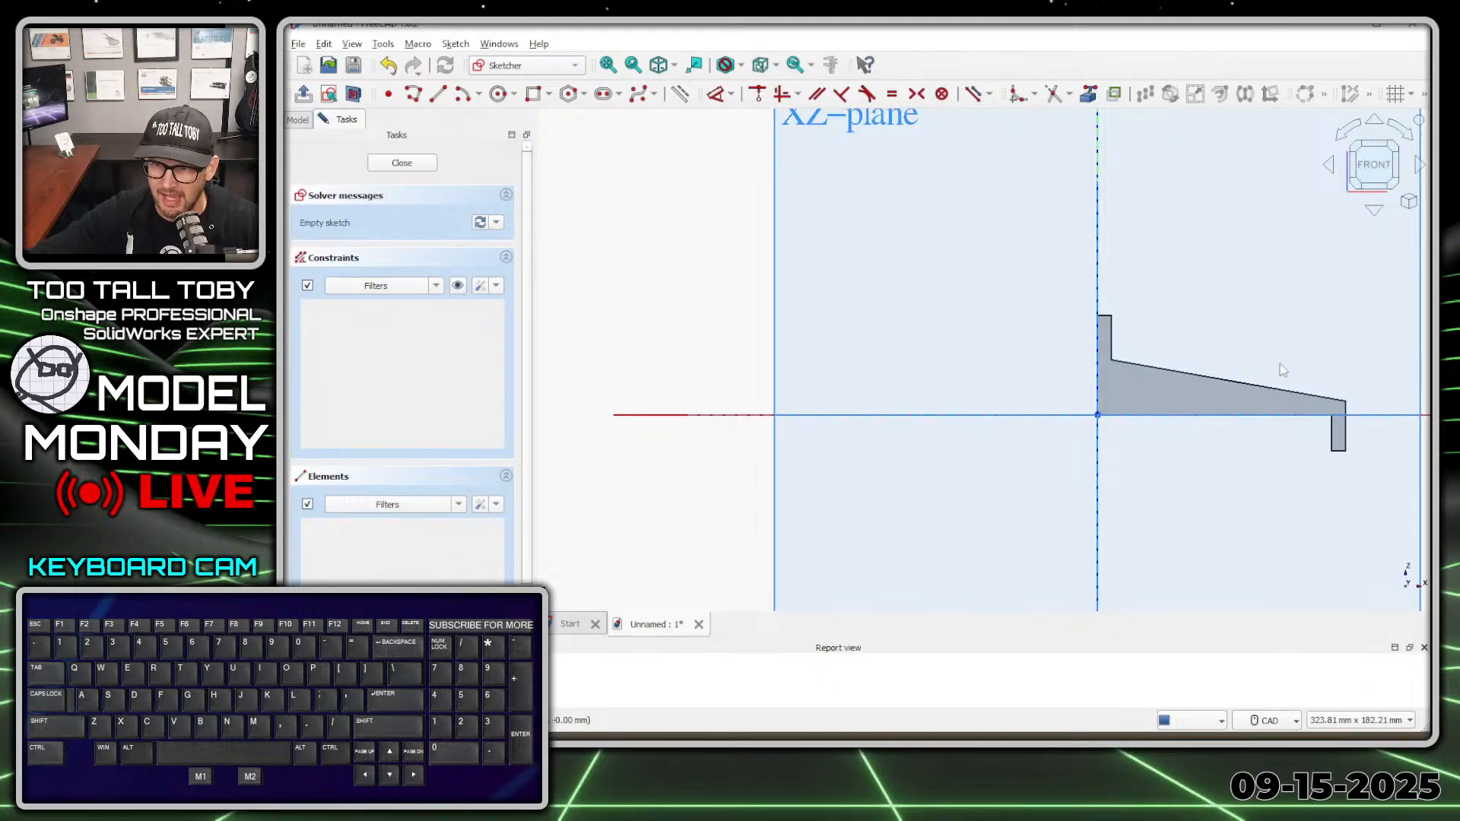
scroll(1349, 377, up, 4)
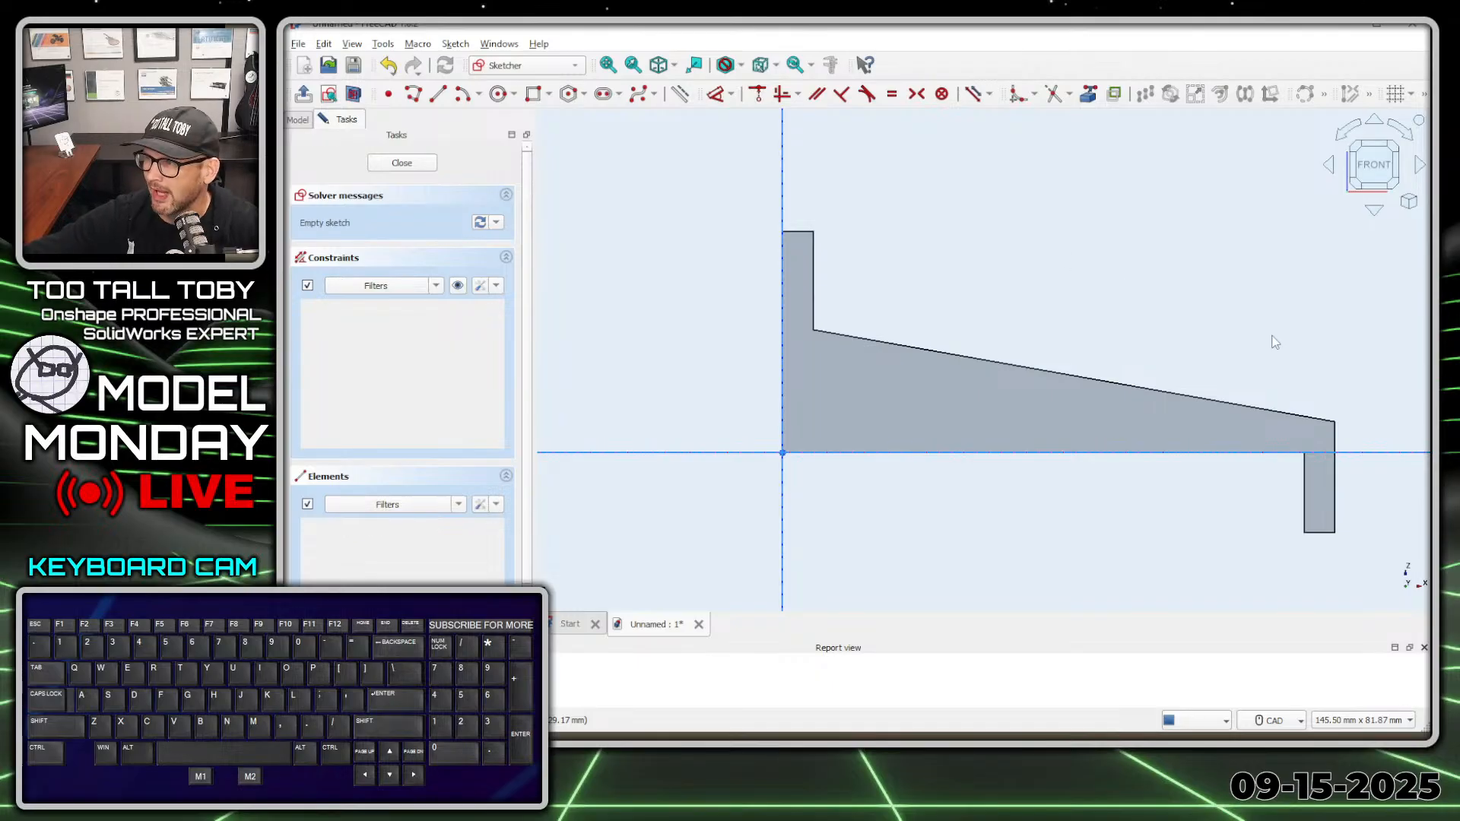
click(1089, 95)
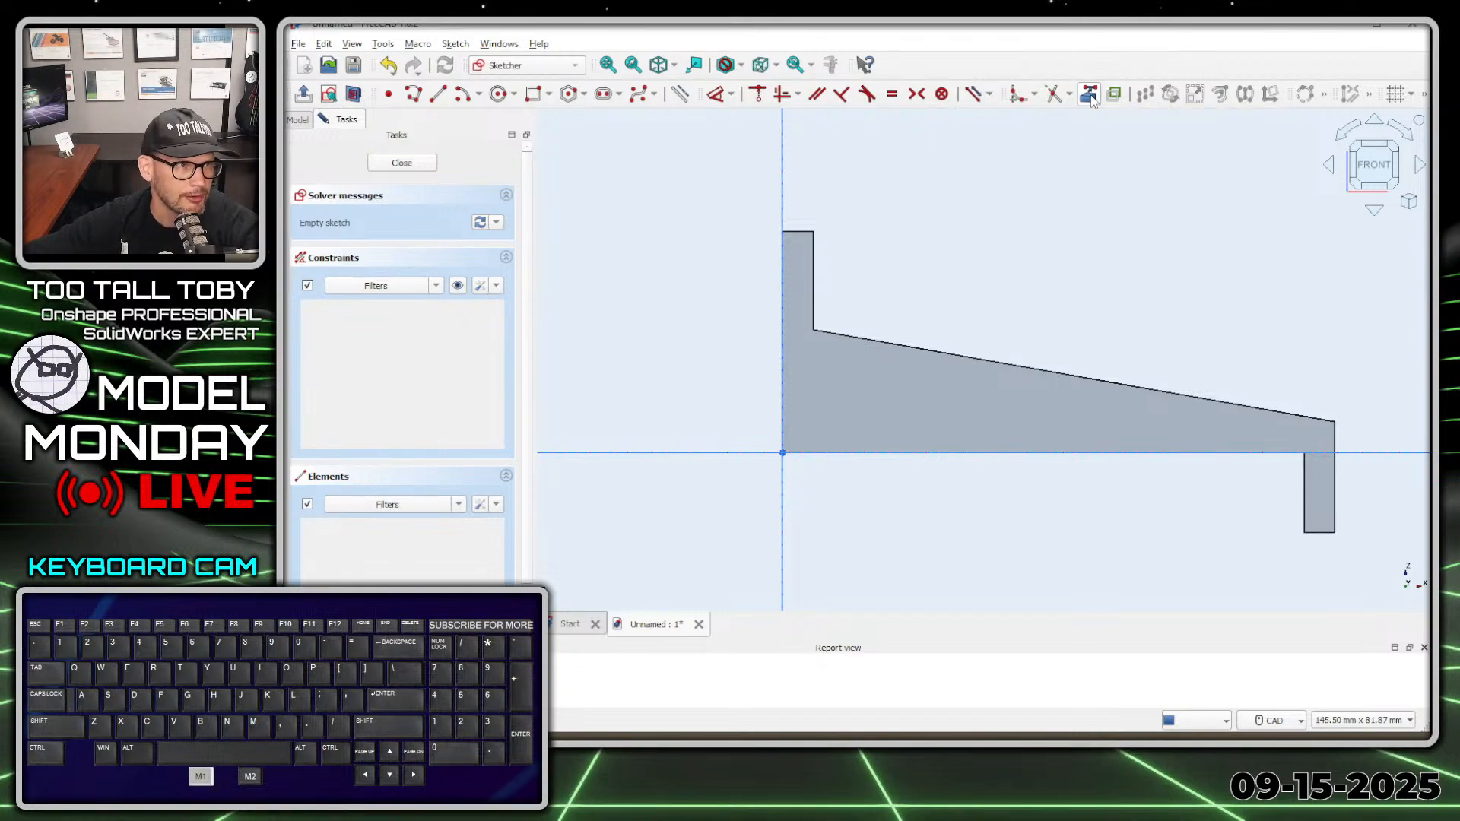
click(1127, 386)
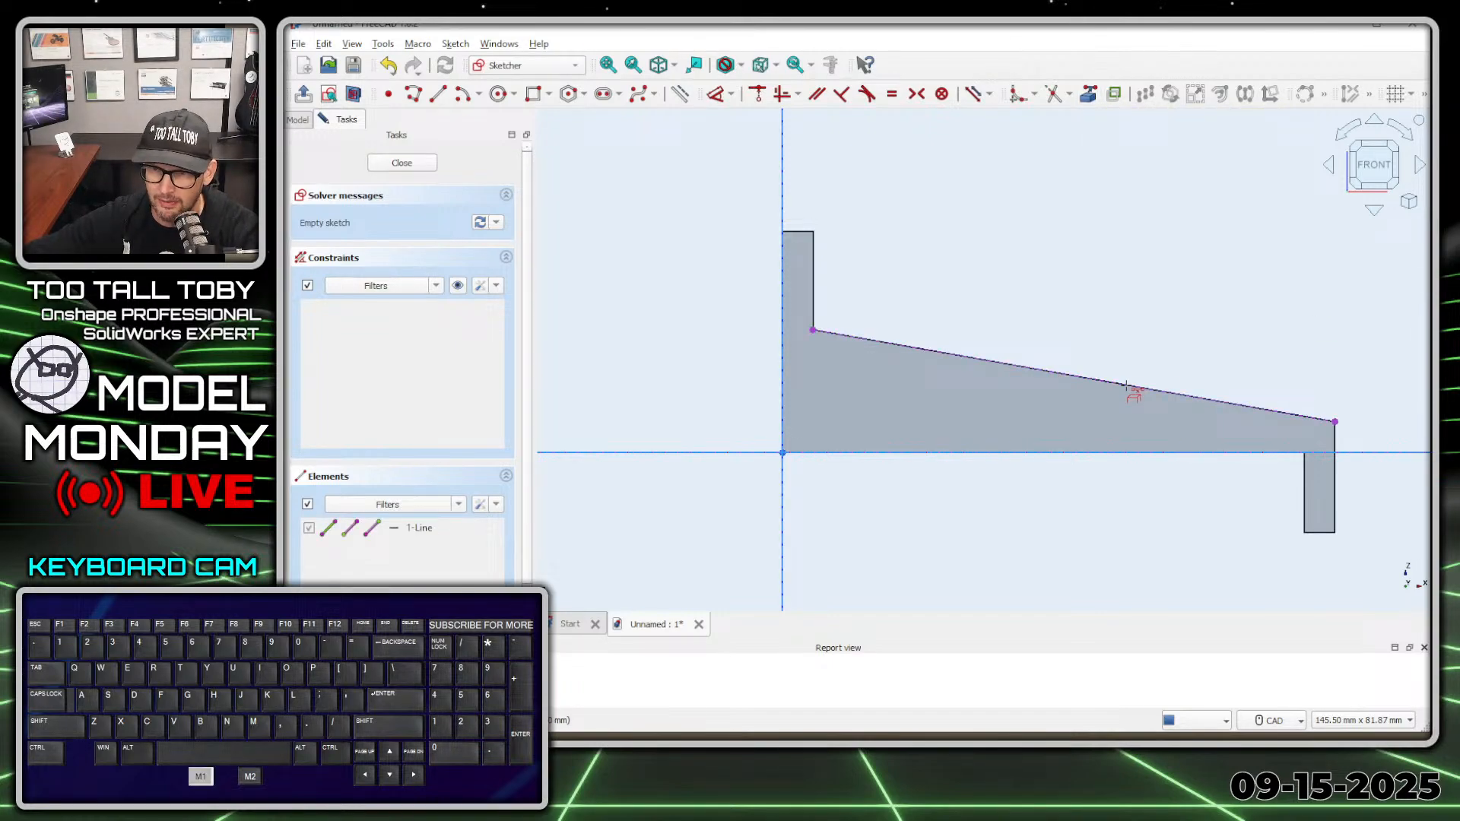
click(823, 283)
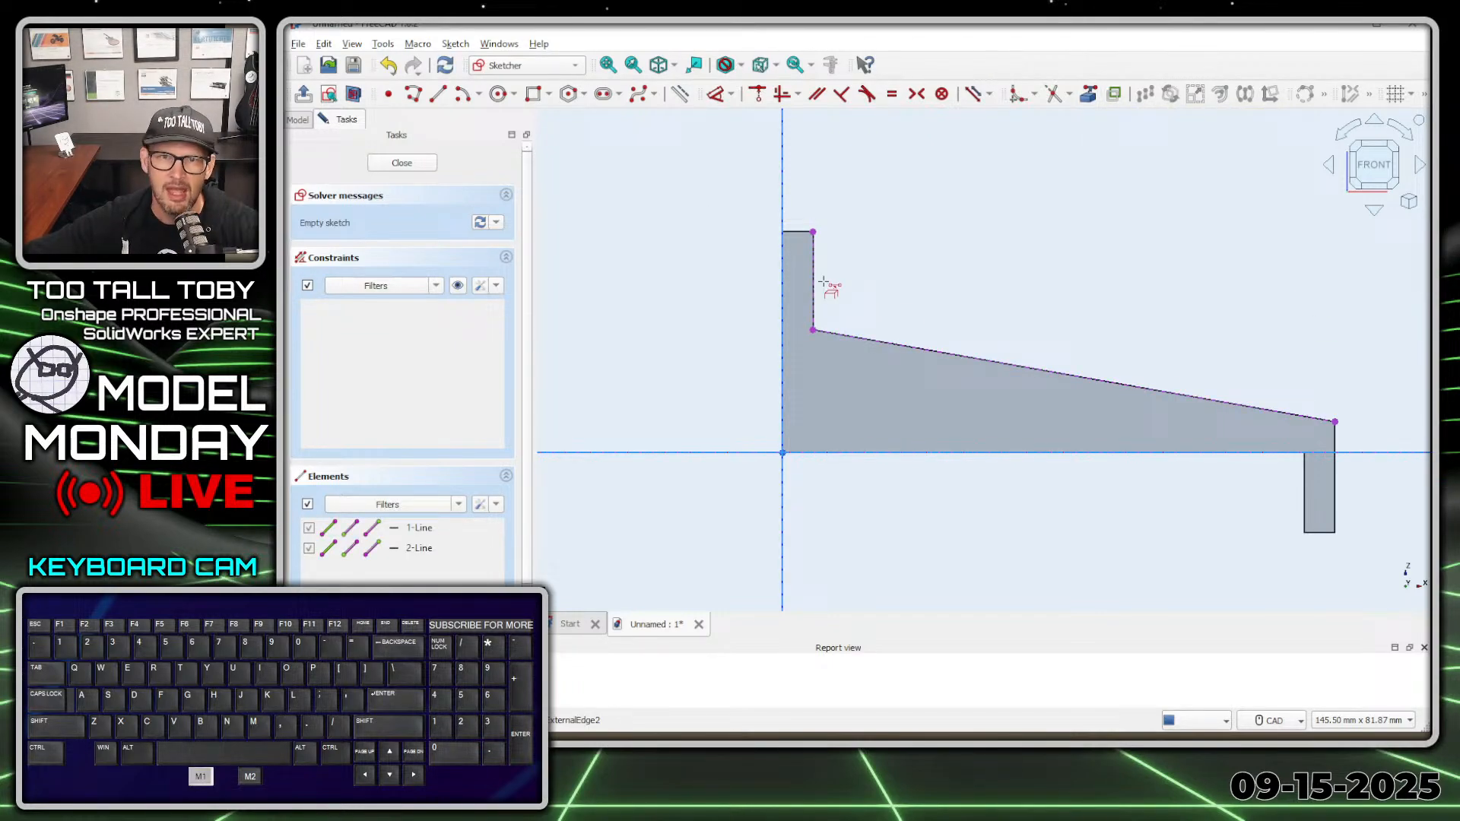
Draw a polyline along the sloped edge and up the wall's inner edge, continuing with a slanted line past the lip and a short vertical line down
click(413, 94)
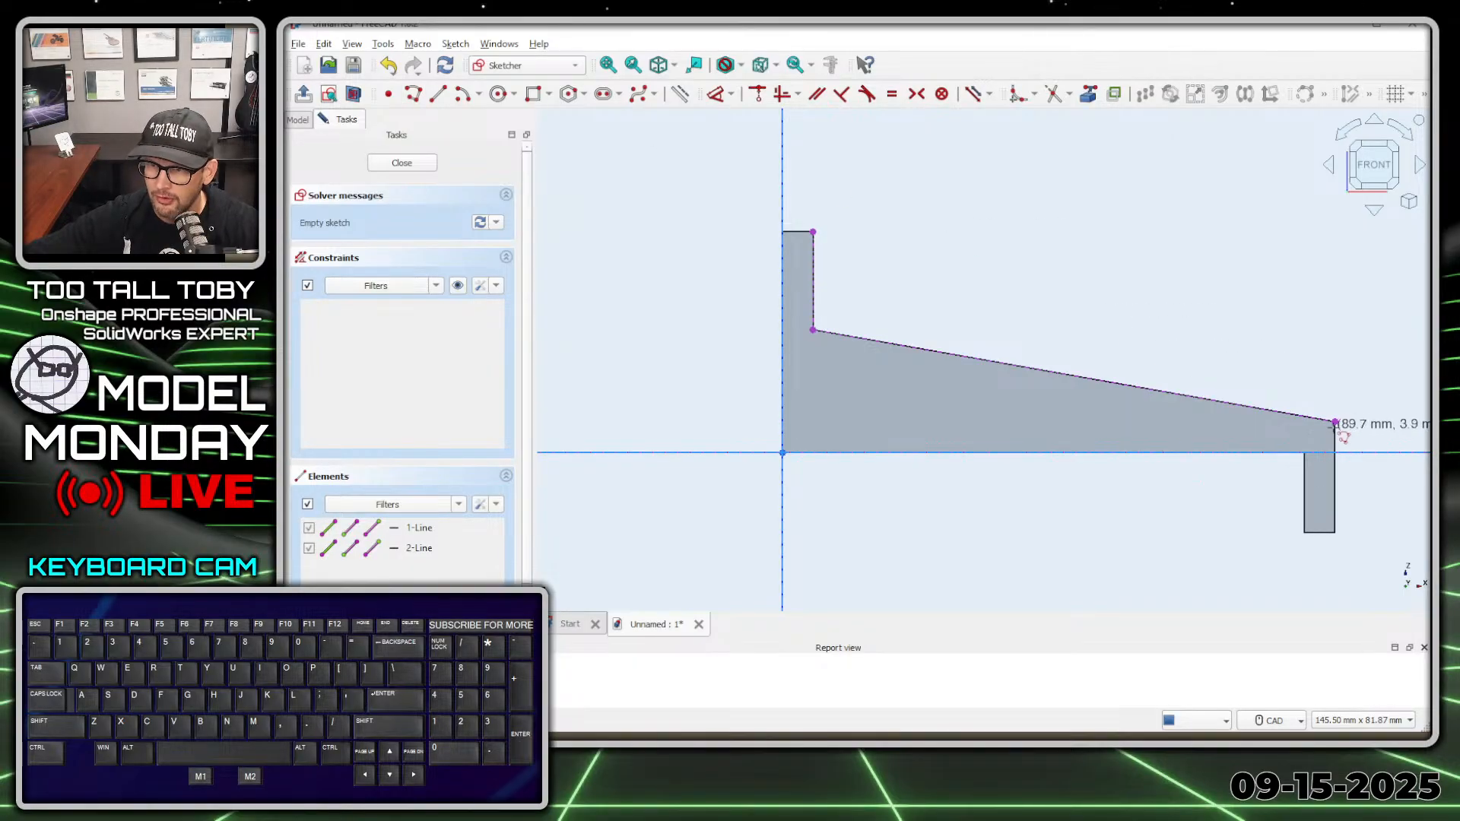
click(1334, 420)
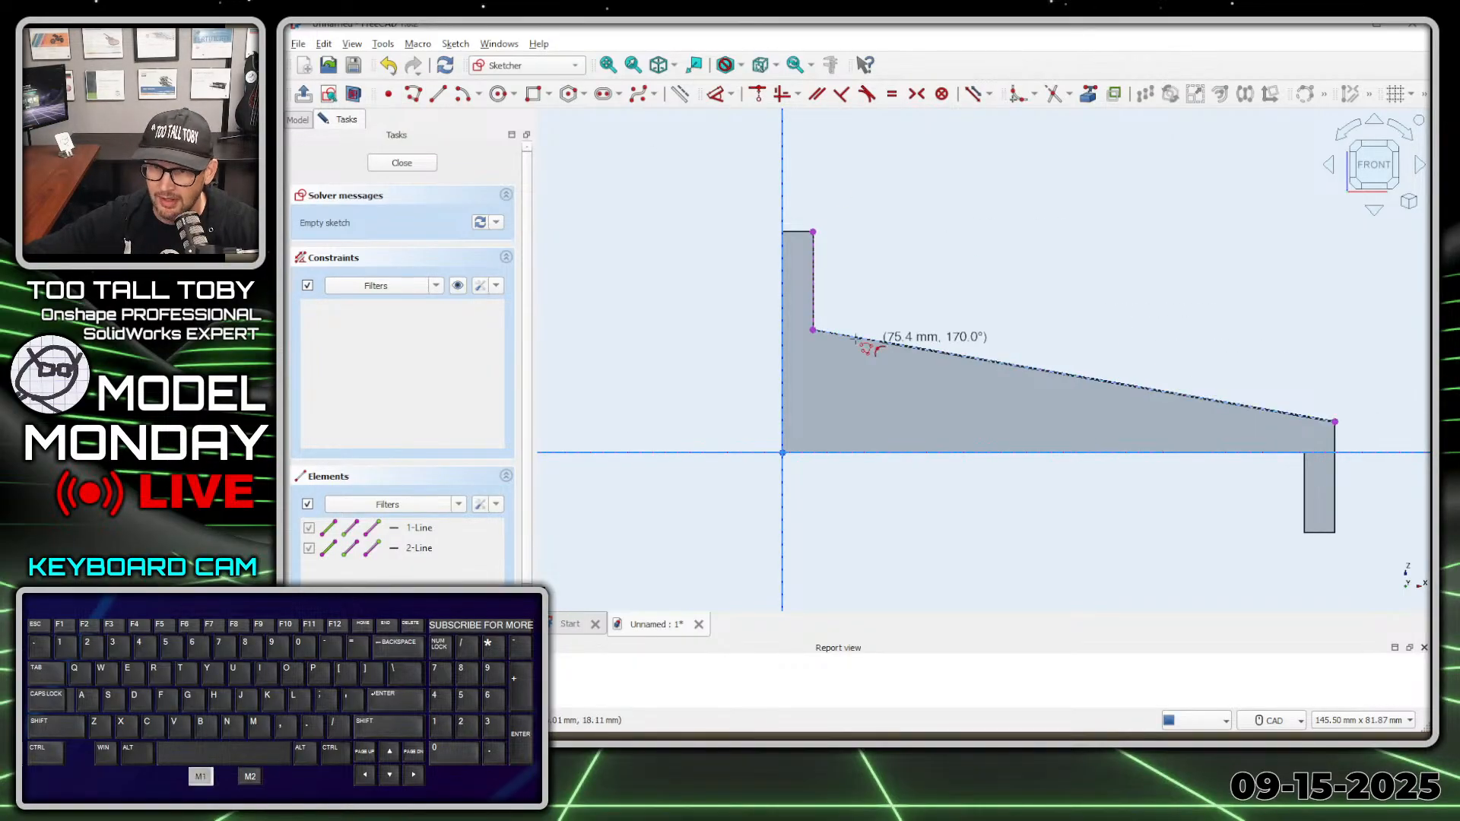
click(812, 329)
click(813, 232)
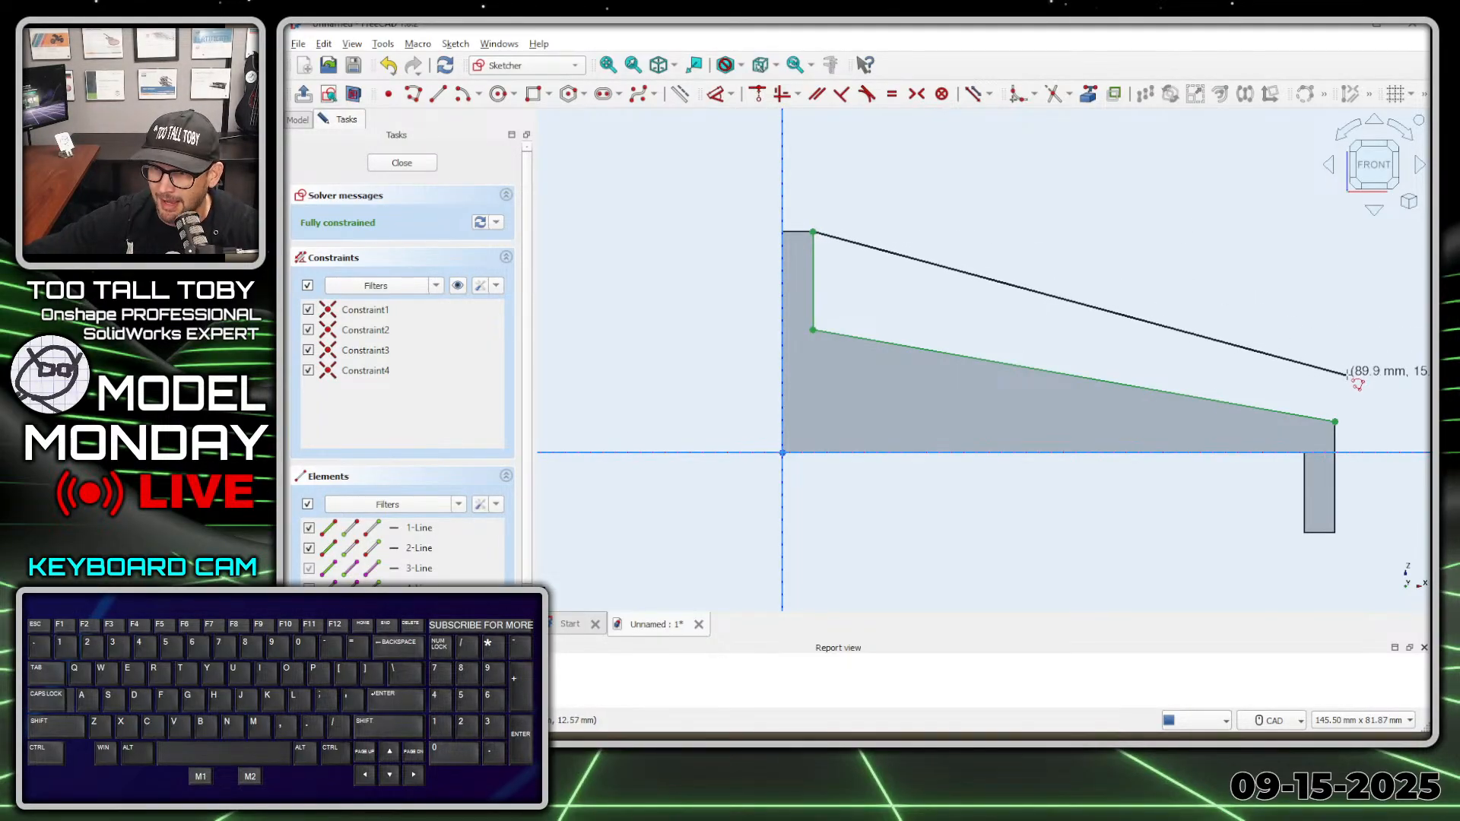
click(1384, 390)
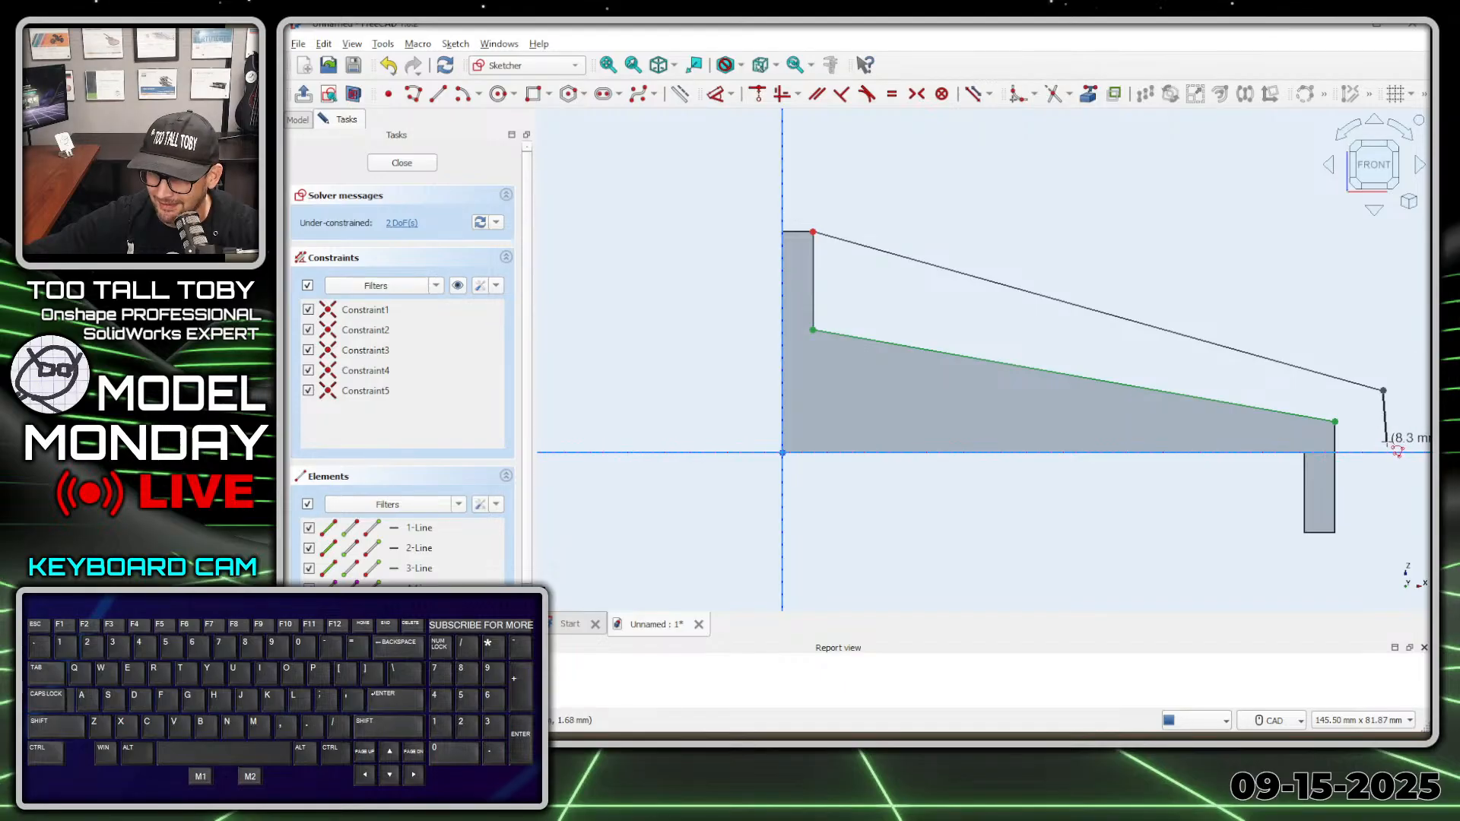
click(1383, 441)
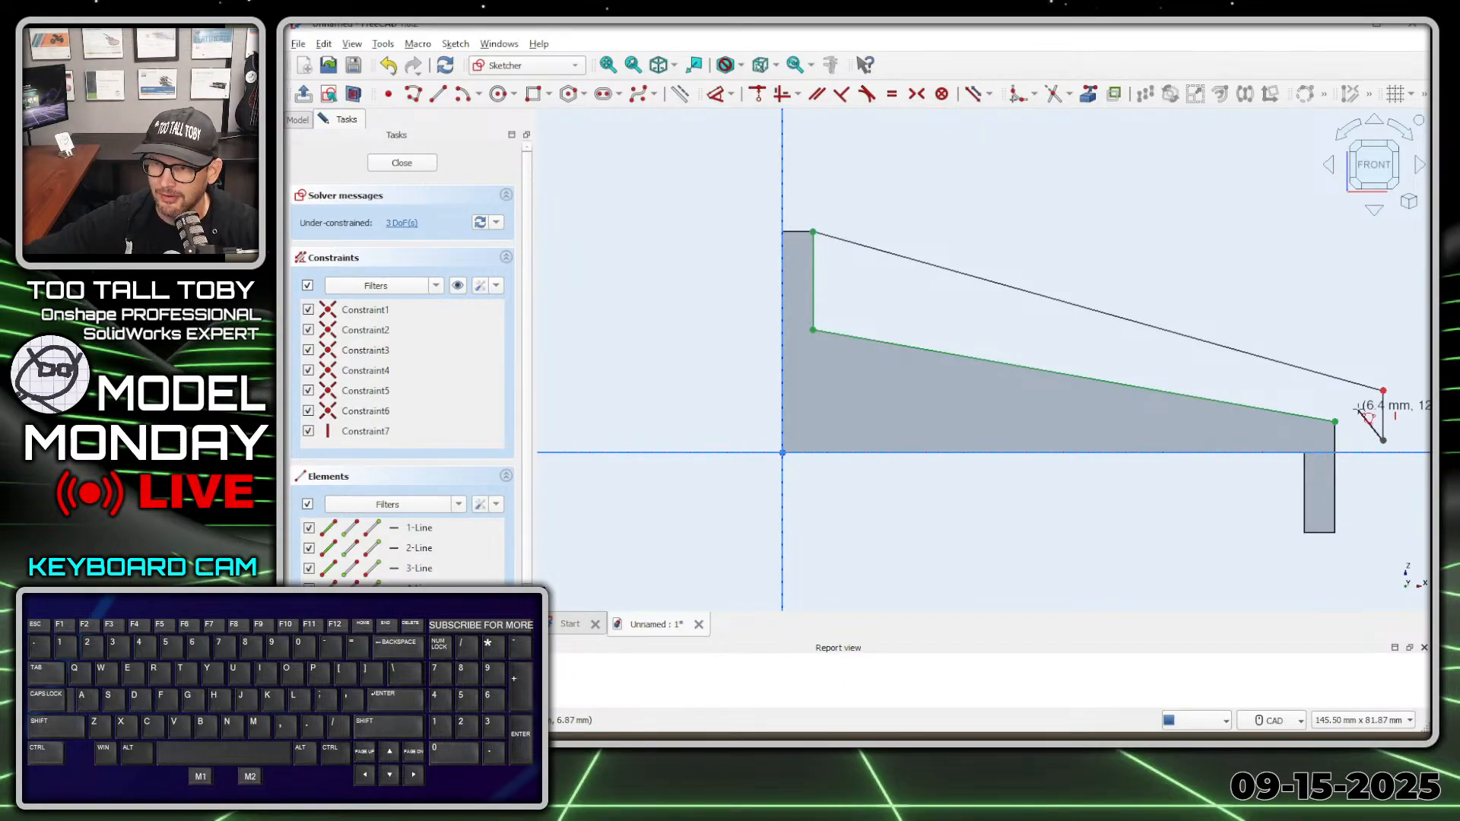
key(Escape)
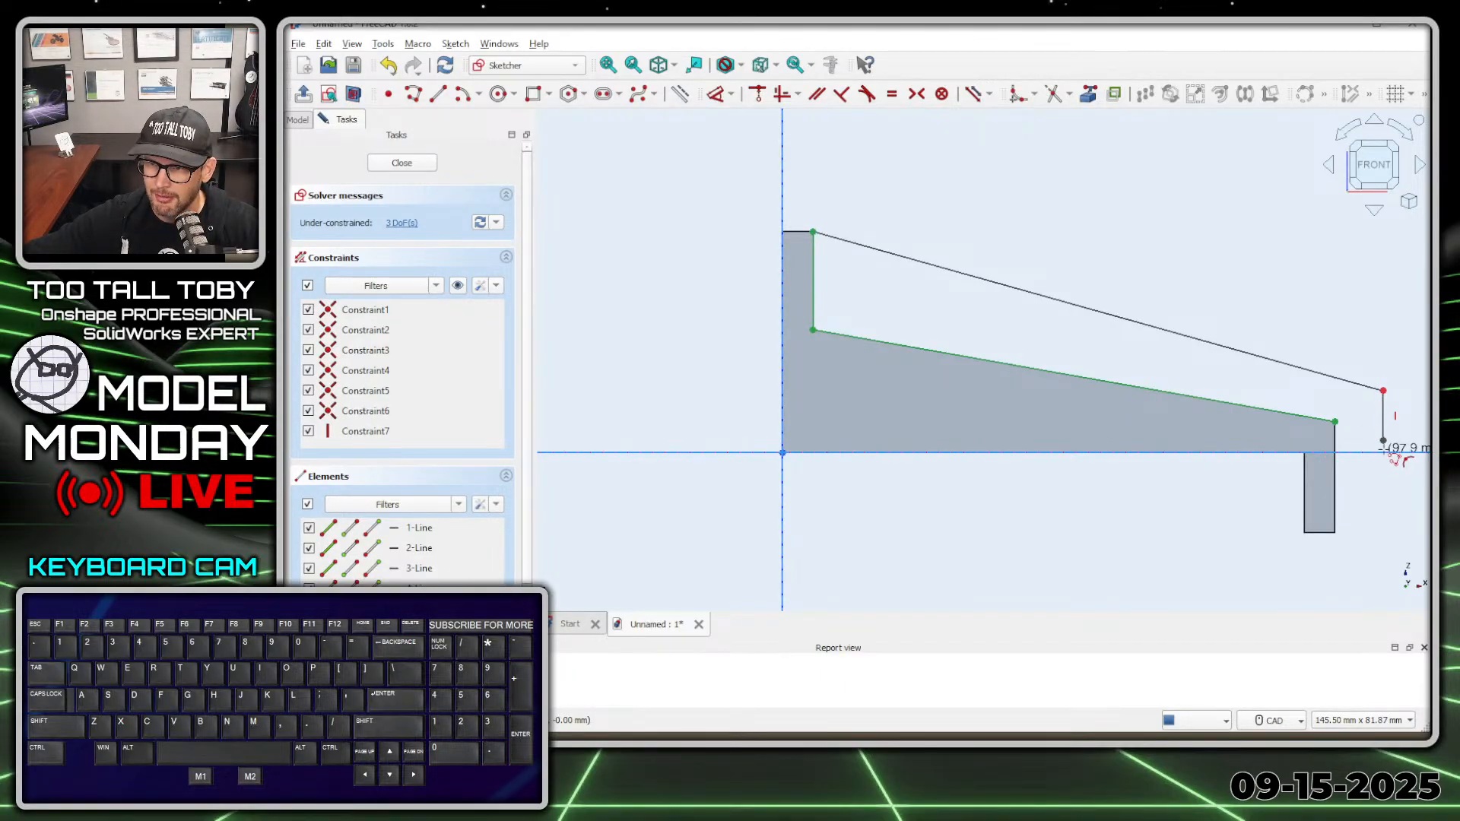
key(Escape)
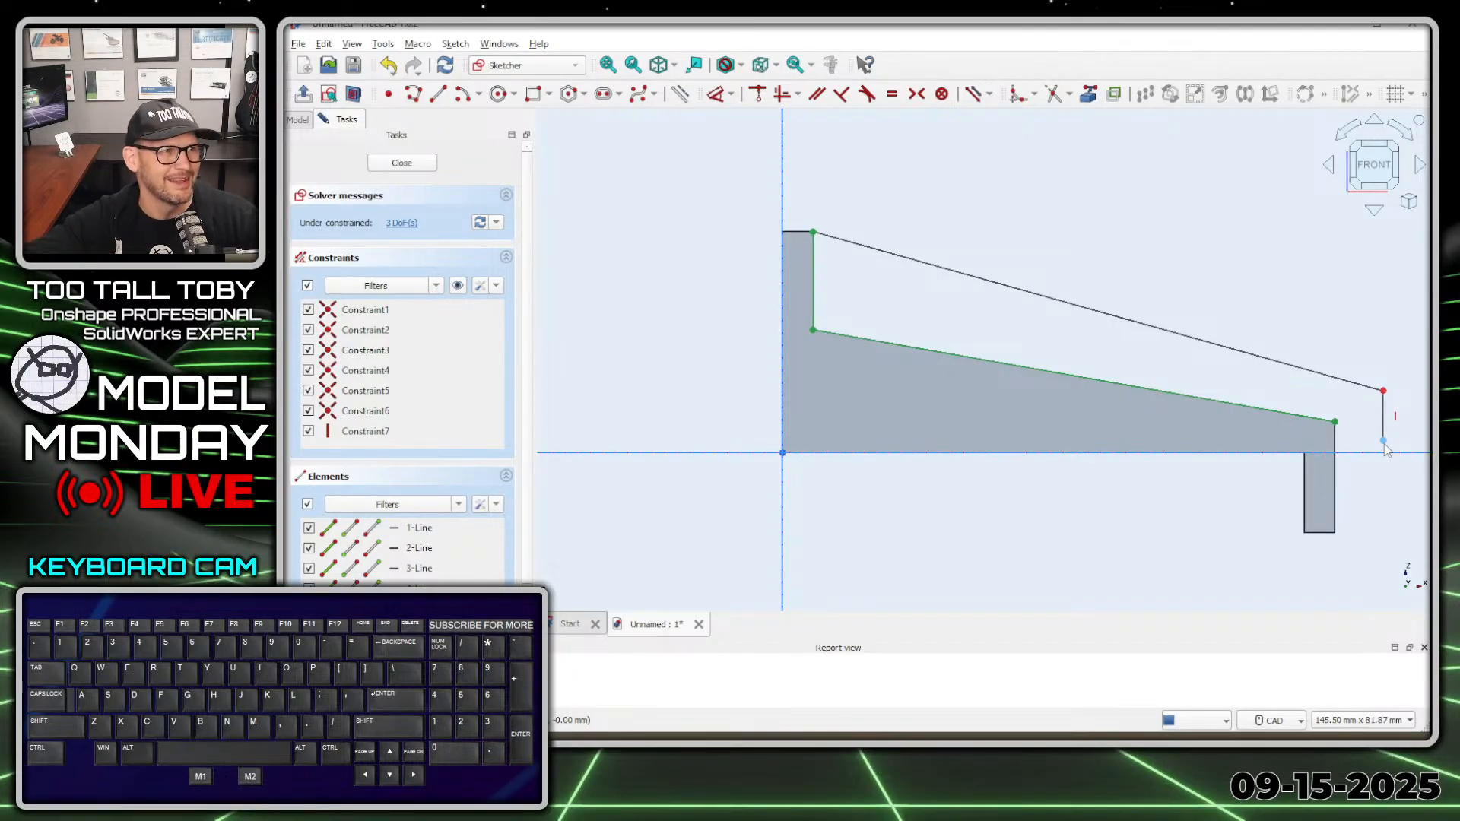
Close the profile by making the short vertical line's free lower end coincident with the sloped line's outer end
click(1384, 444)
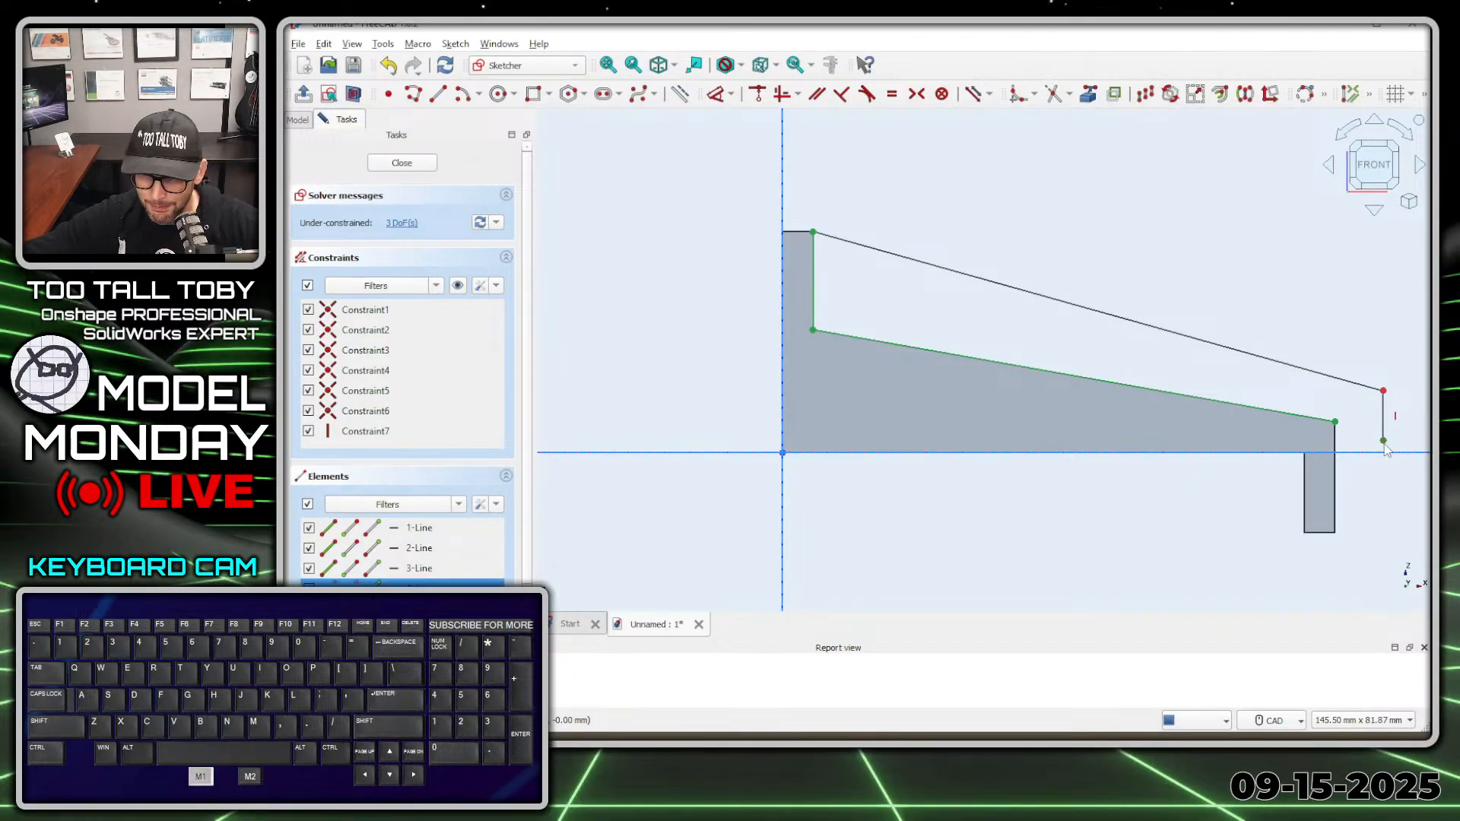
click(1336, 422)
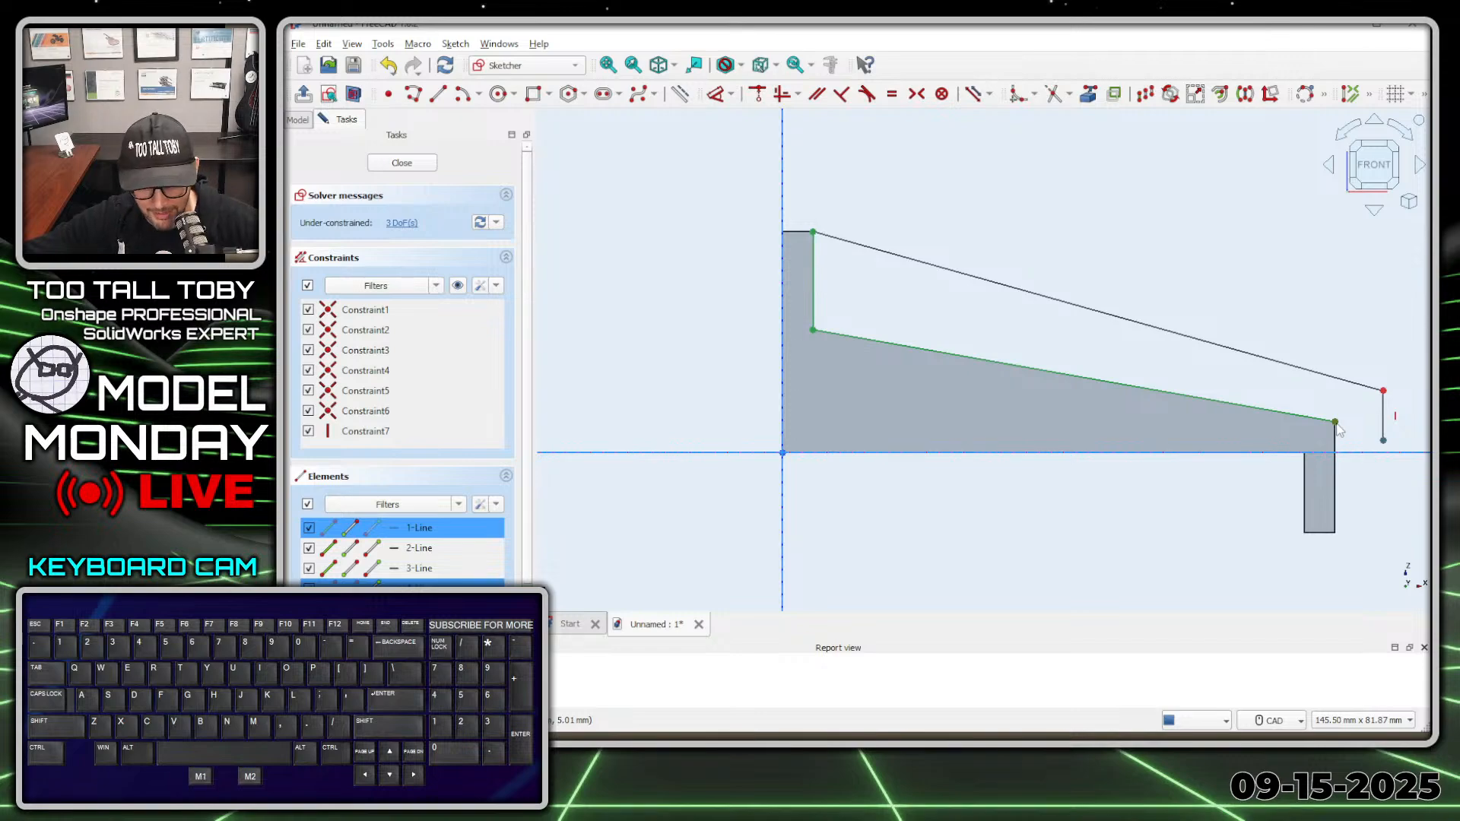
key(c)
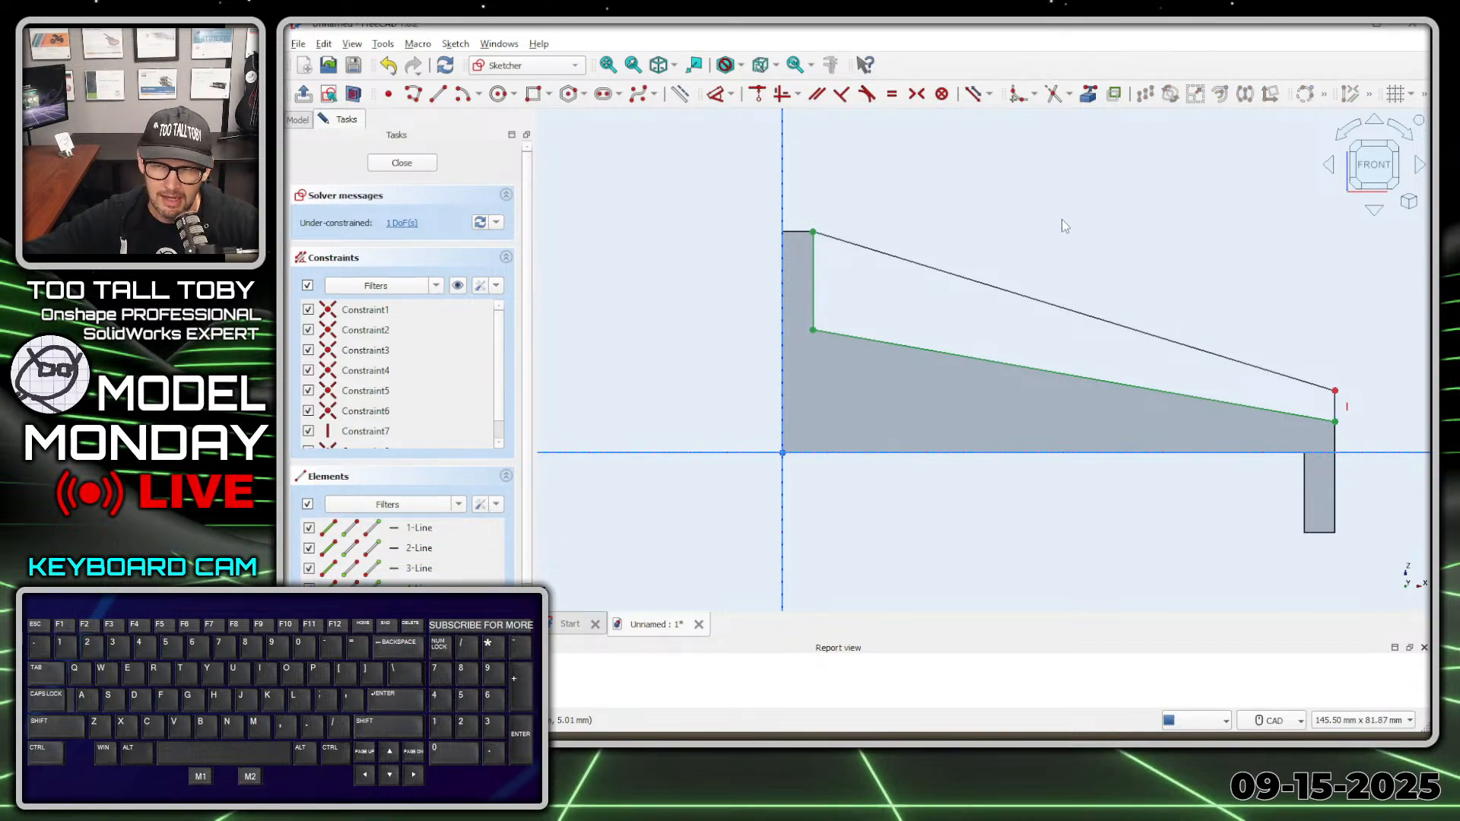
Dimension the height from the horizontal axis to the short vertical line's upper end at 10 mm
key(d)
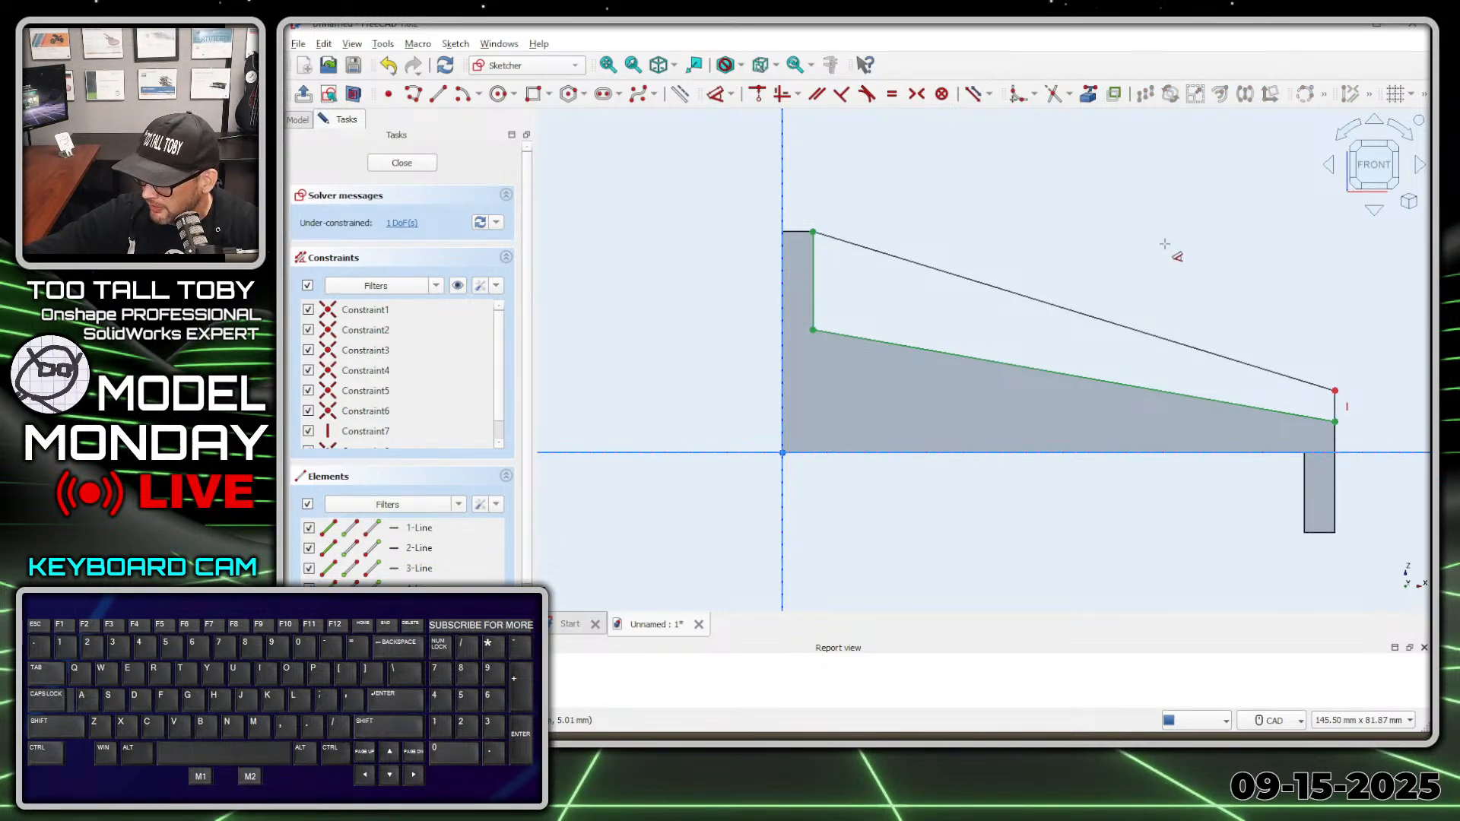
click(1179, 454)
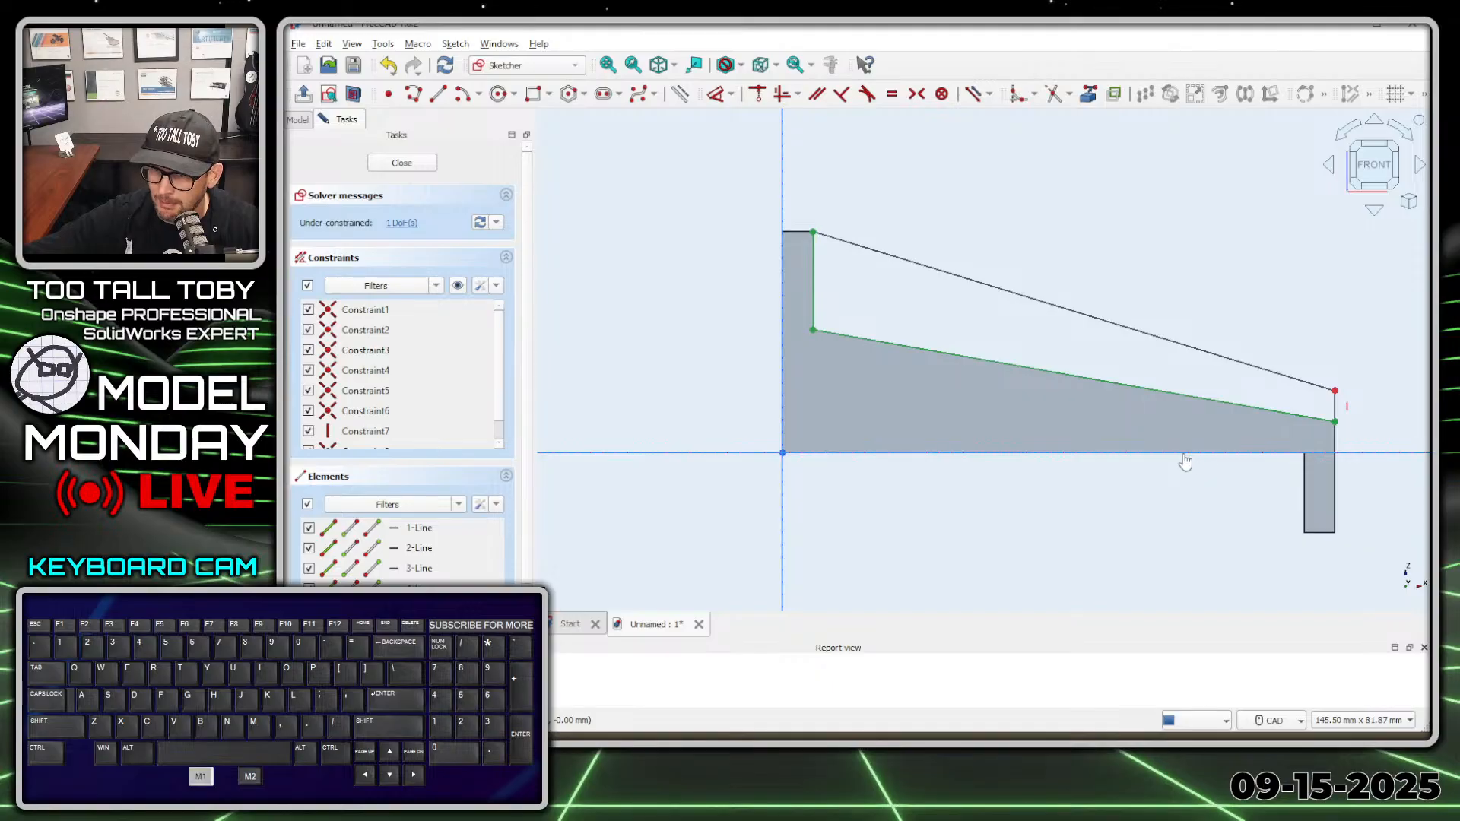
click(1335, 391)
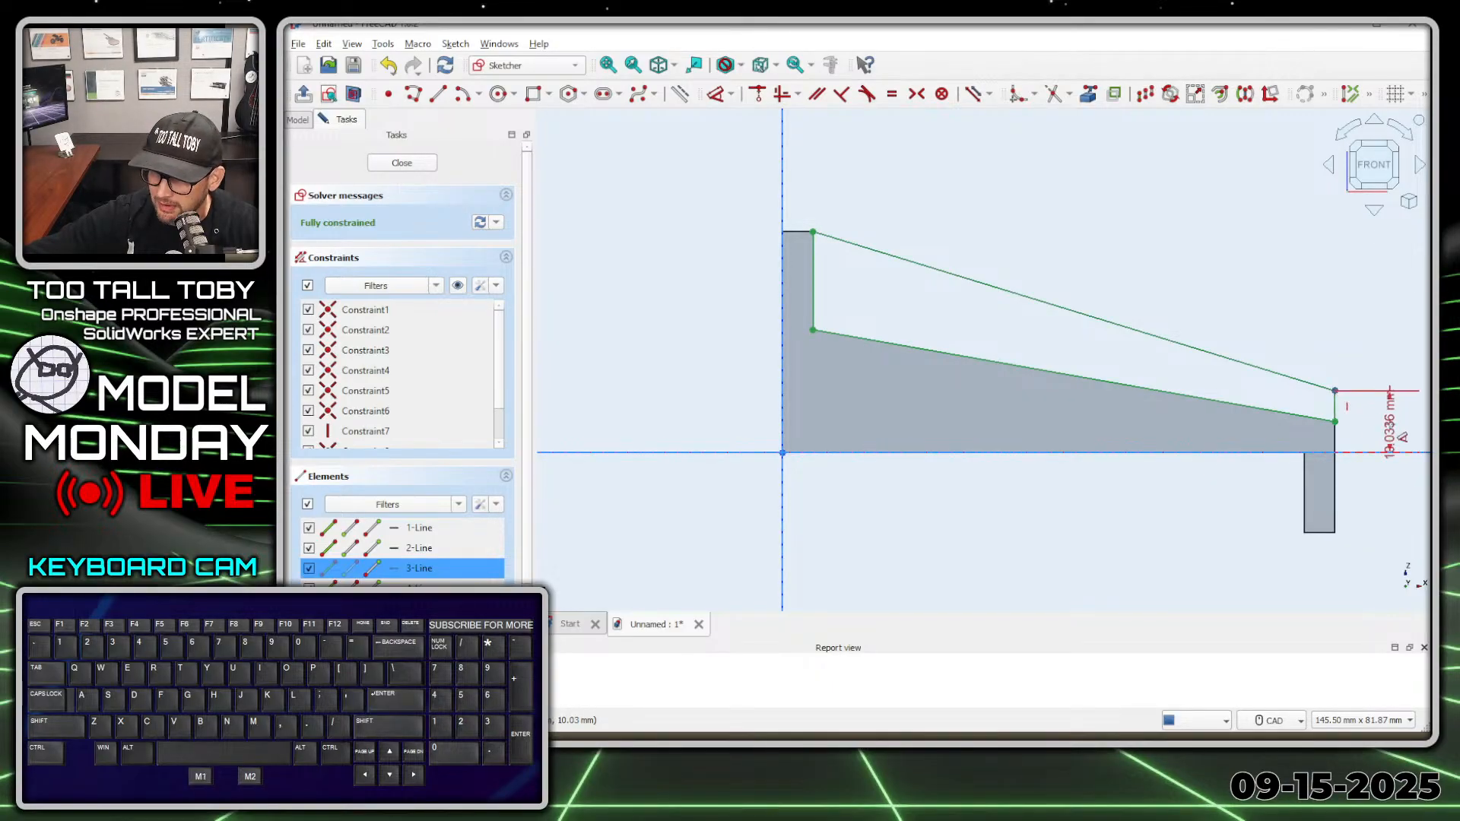
click(1390, 422)
text(10)
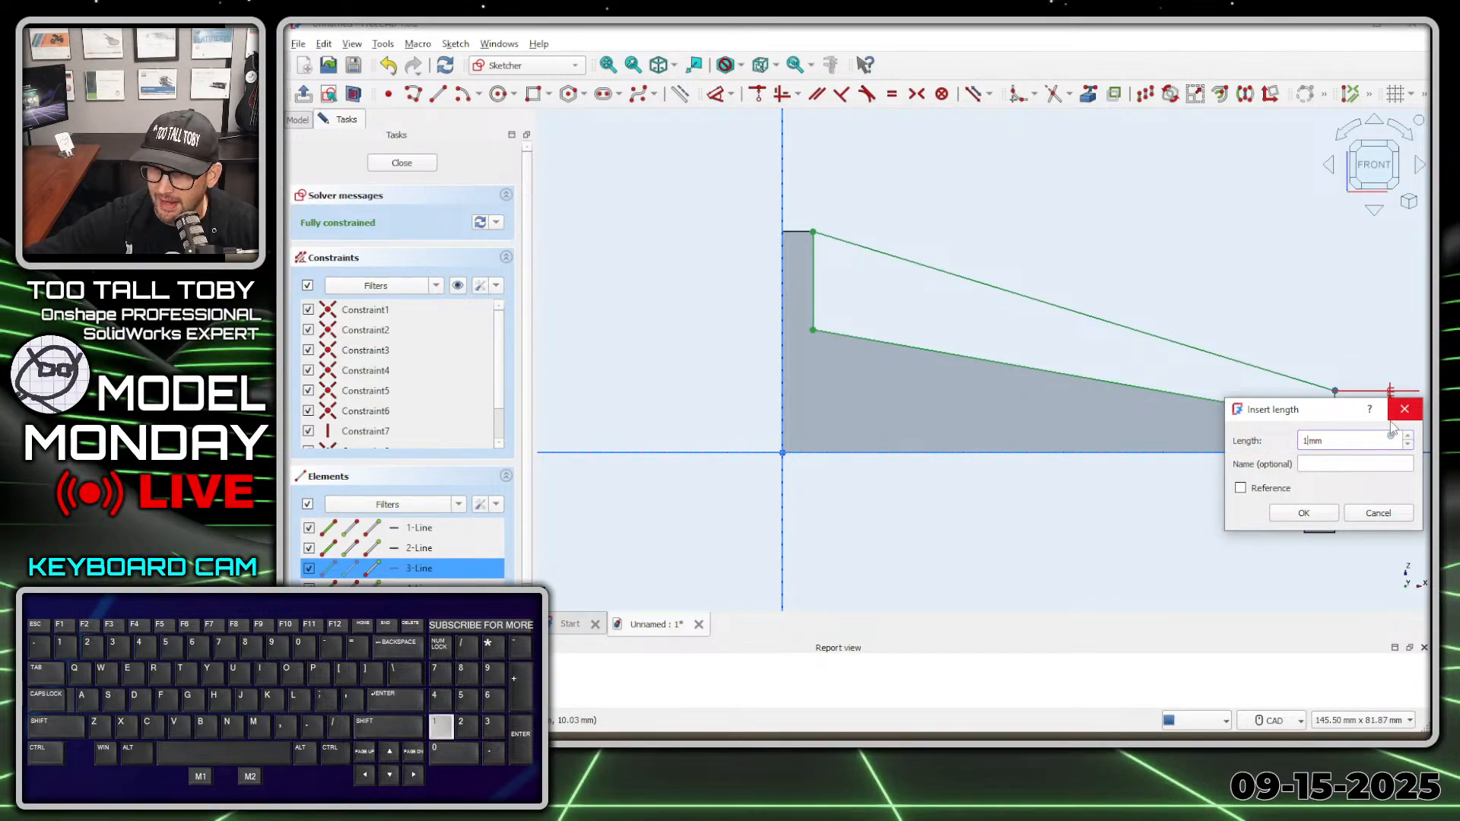
key(Return)
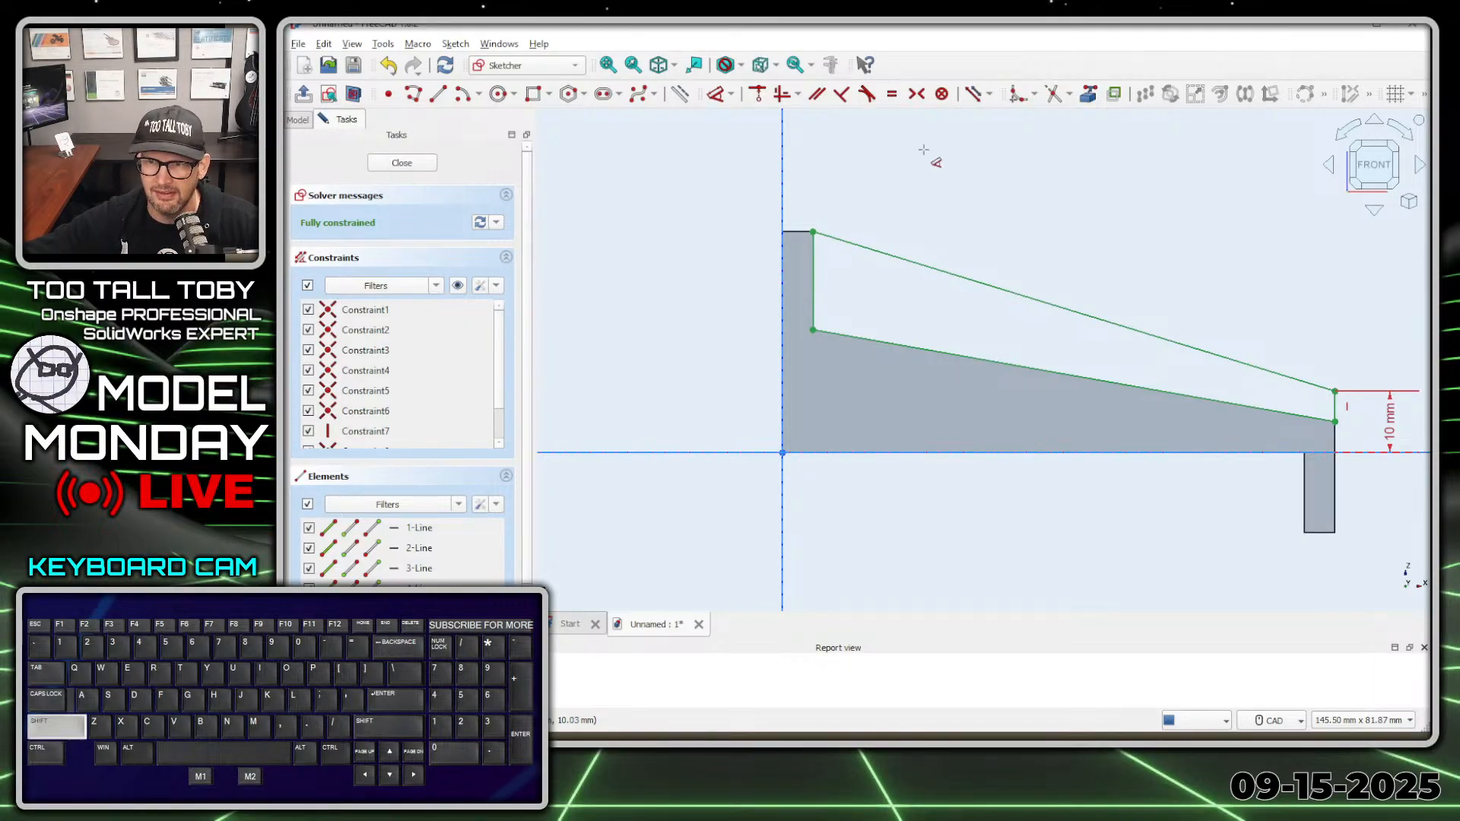
Finish the side wall sketch and pad it 5 mm in the reversed direction
key(shift+s)
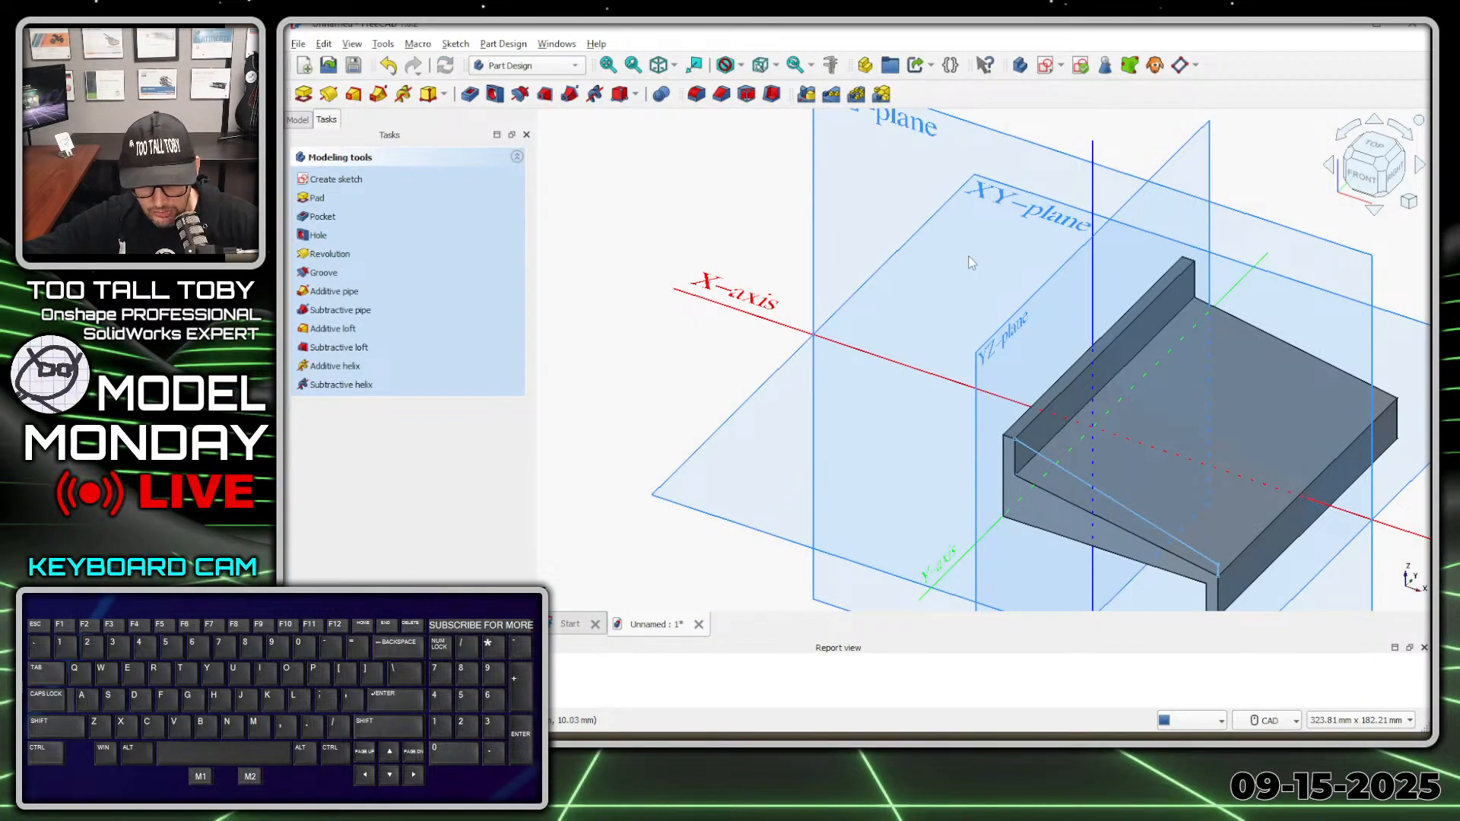
key(x)
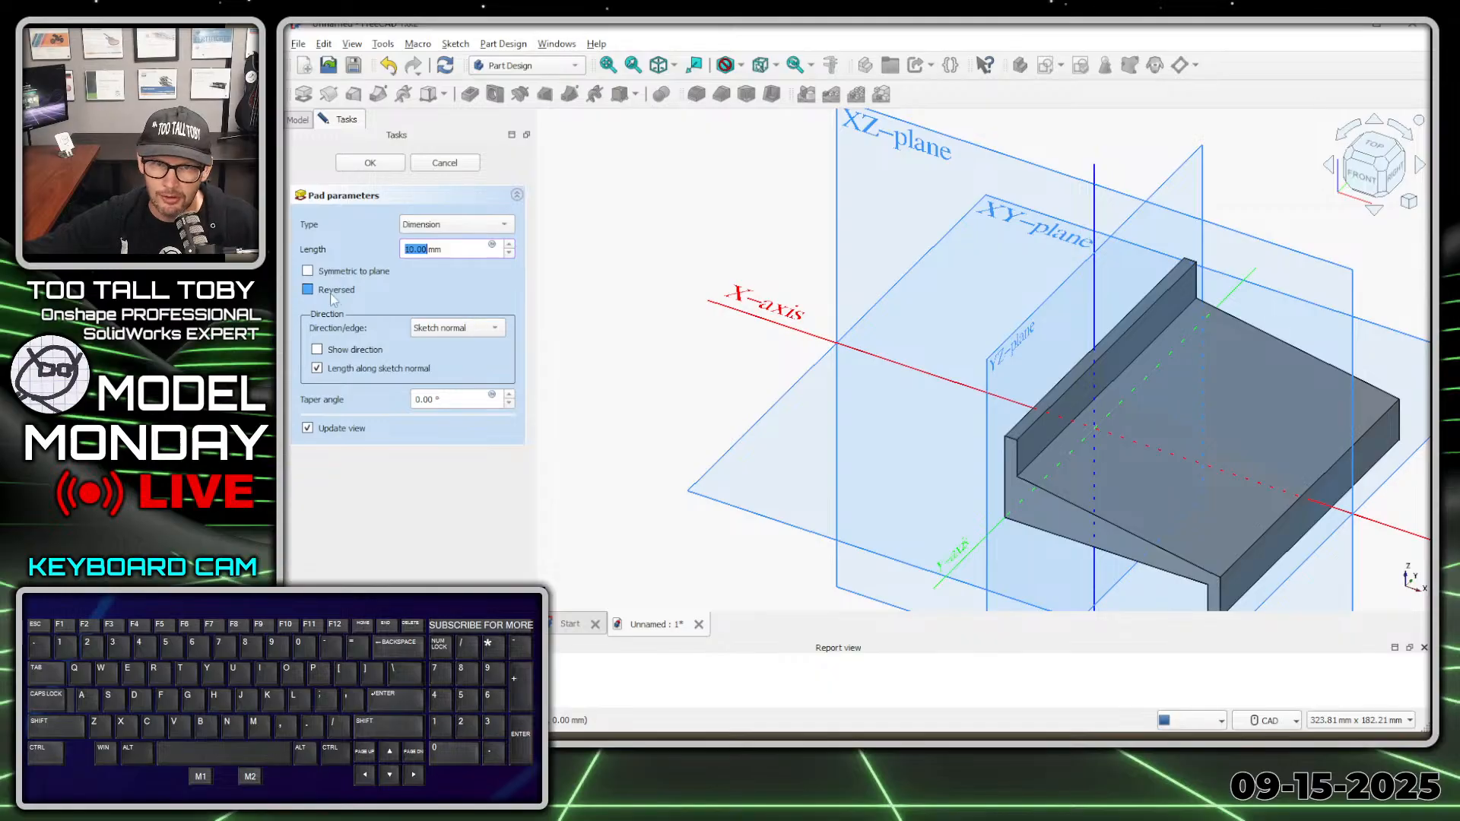
click(332, 293)
double_click(438, 250)
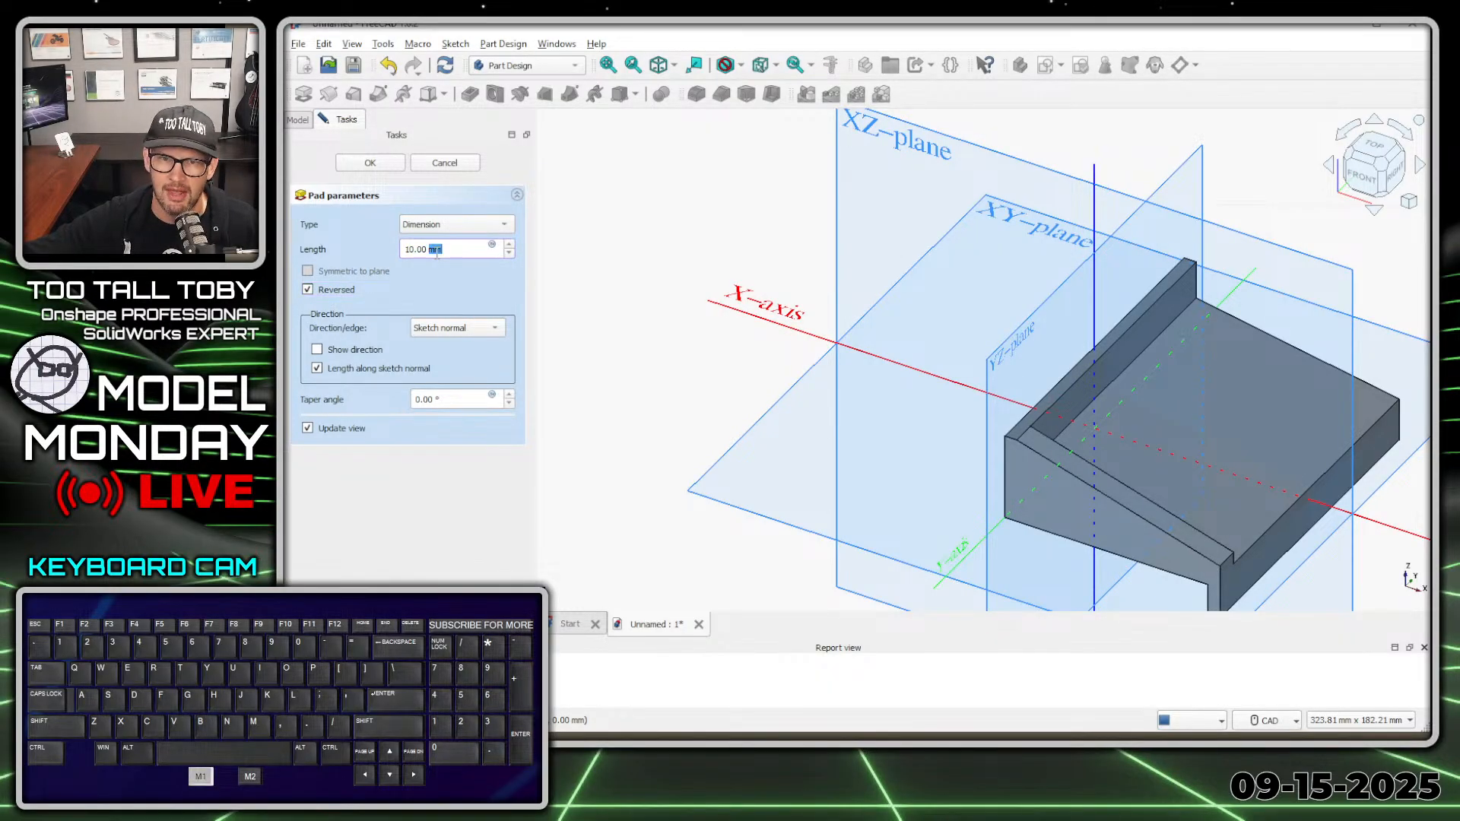
text(5)
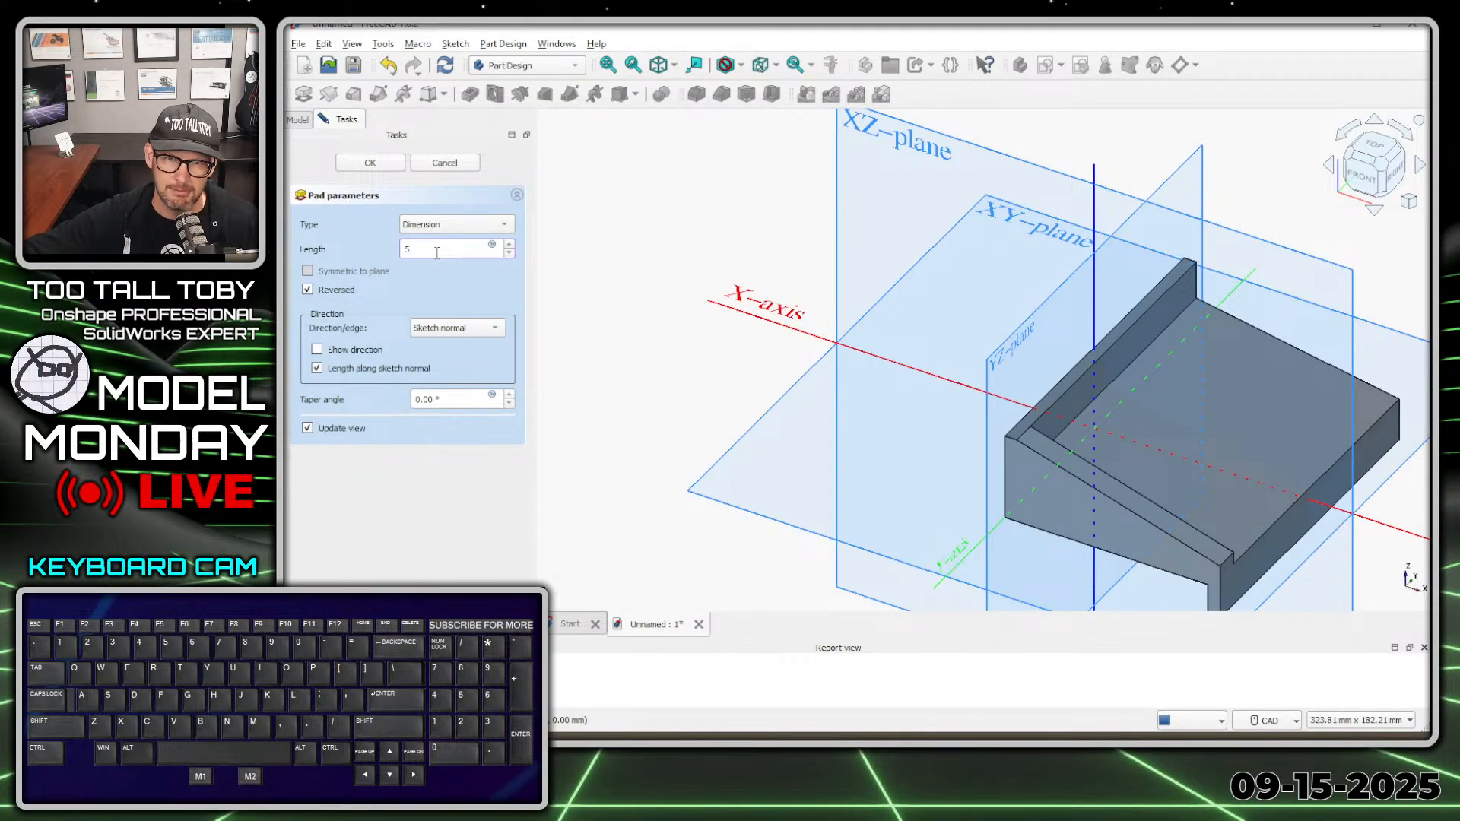
key(Return)
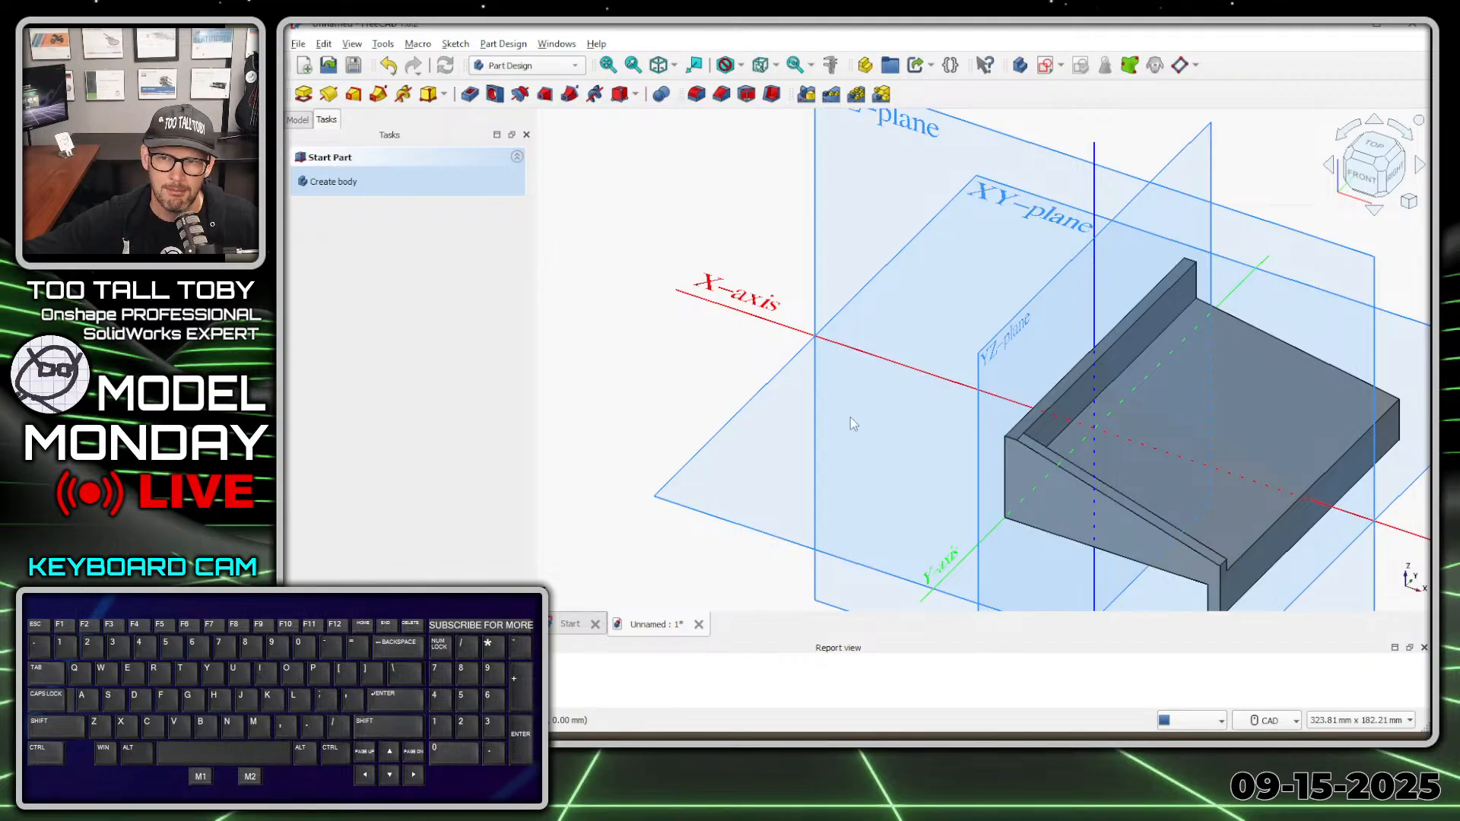
Mirror only the side wall pad, as a tool shape, about the base XZ plane
scroll(850, 425, down, 2)
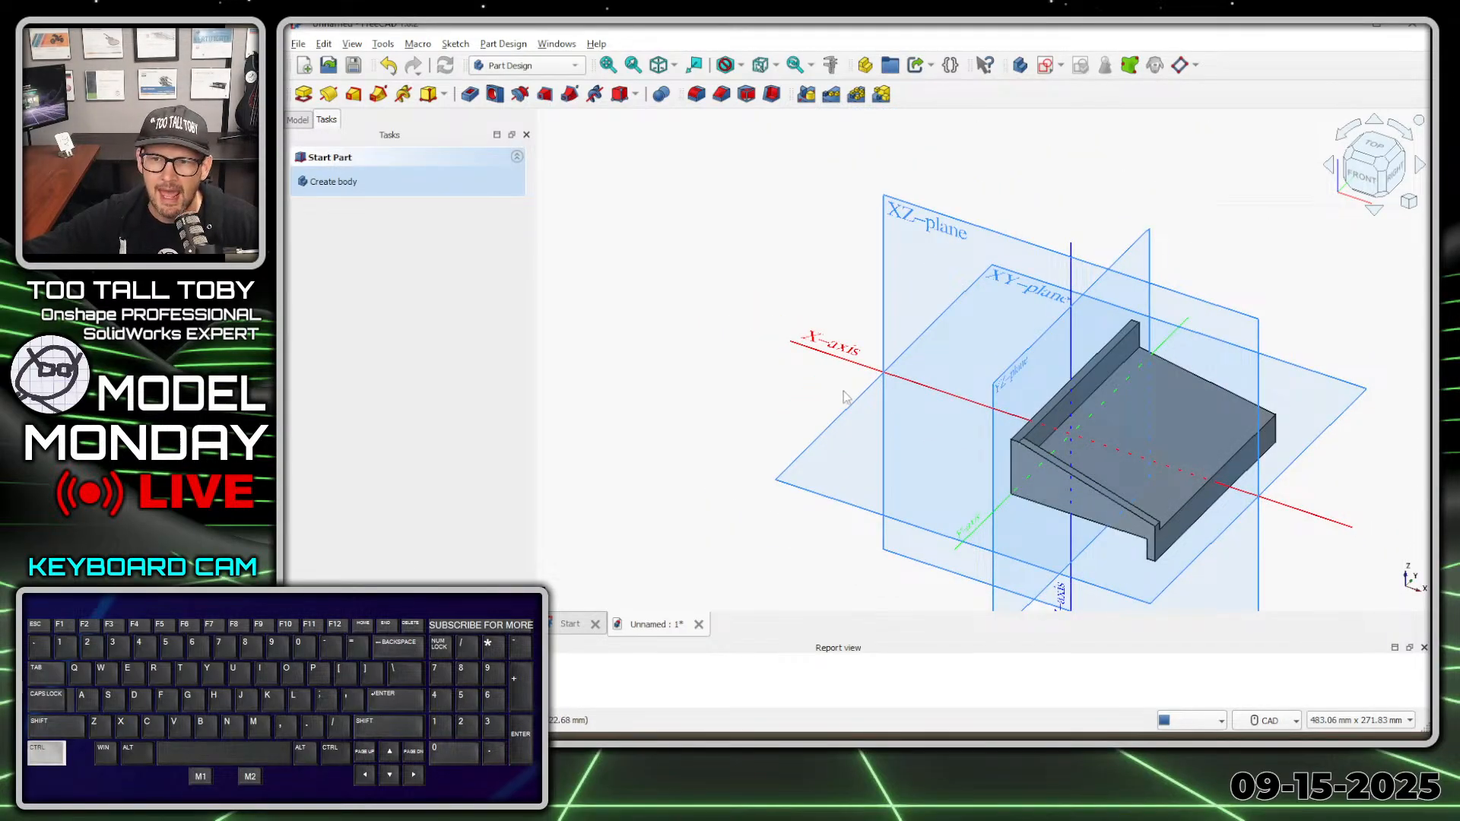
middle_drag(946, 493, 650, 406)
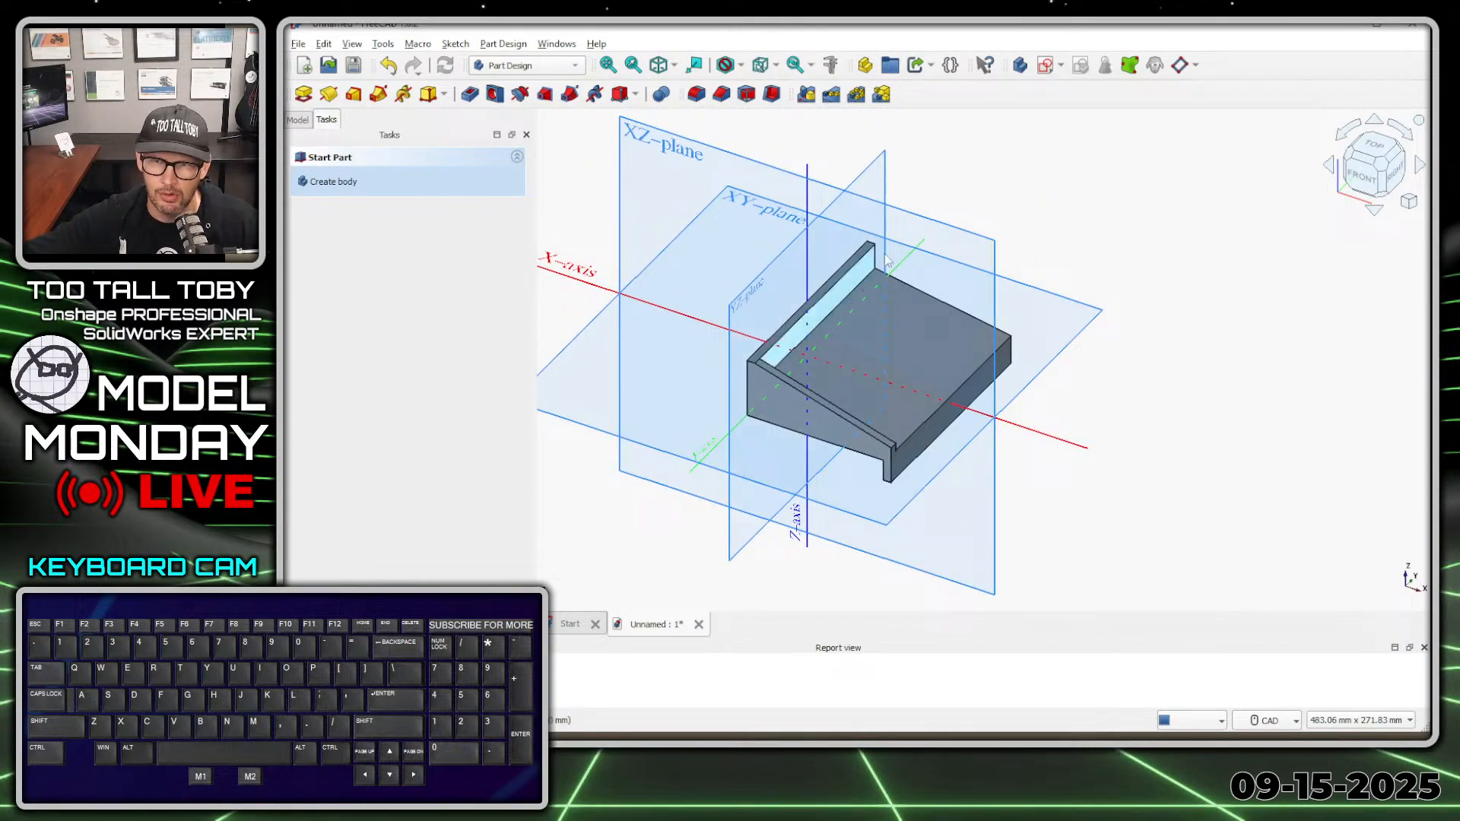
click(807, 94)
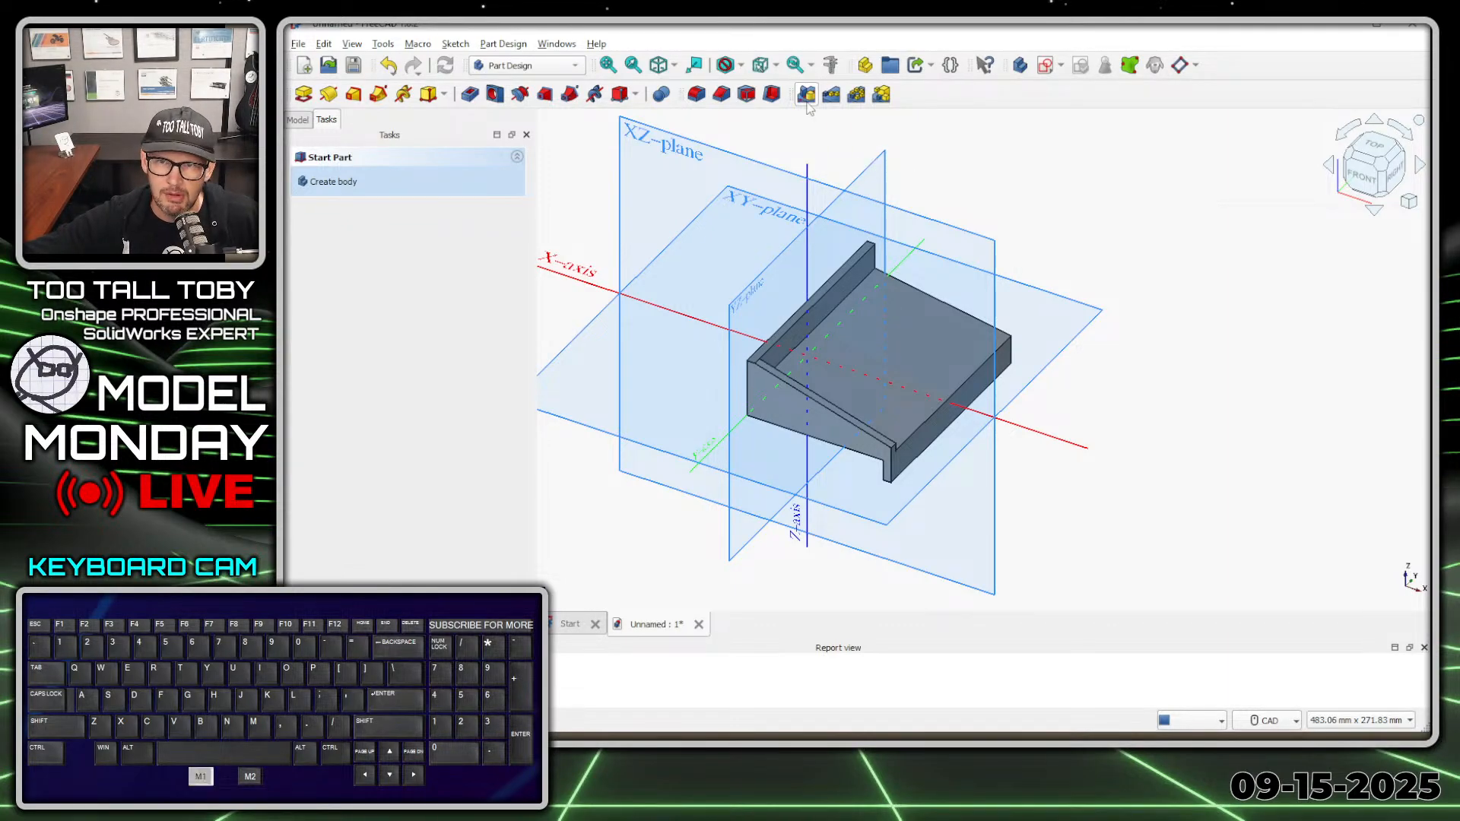
click(371, 322)
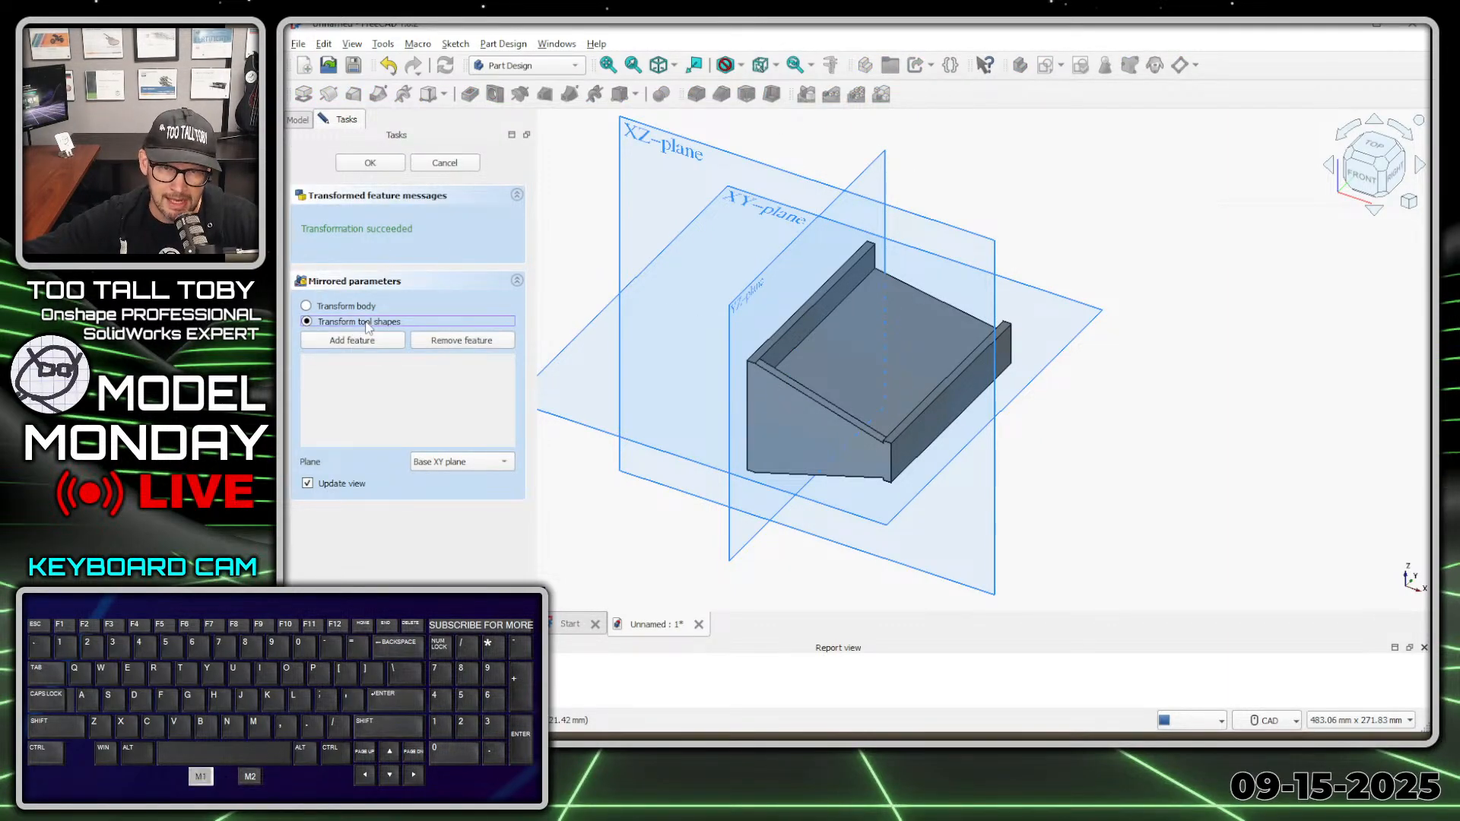
click(354, 342)
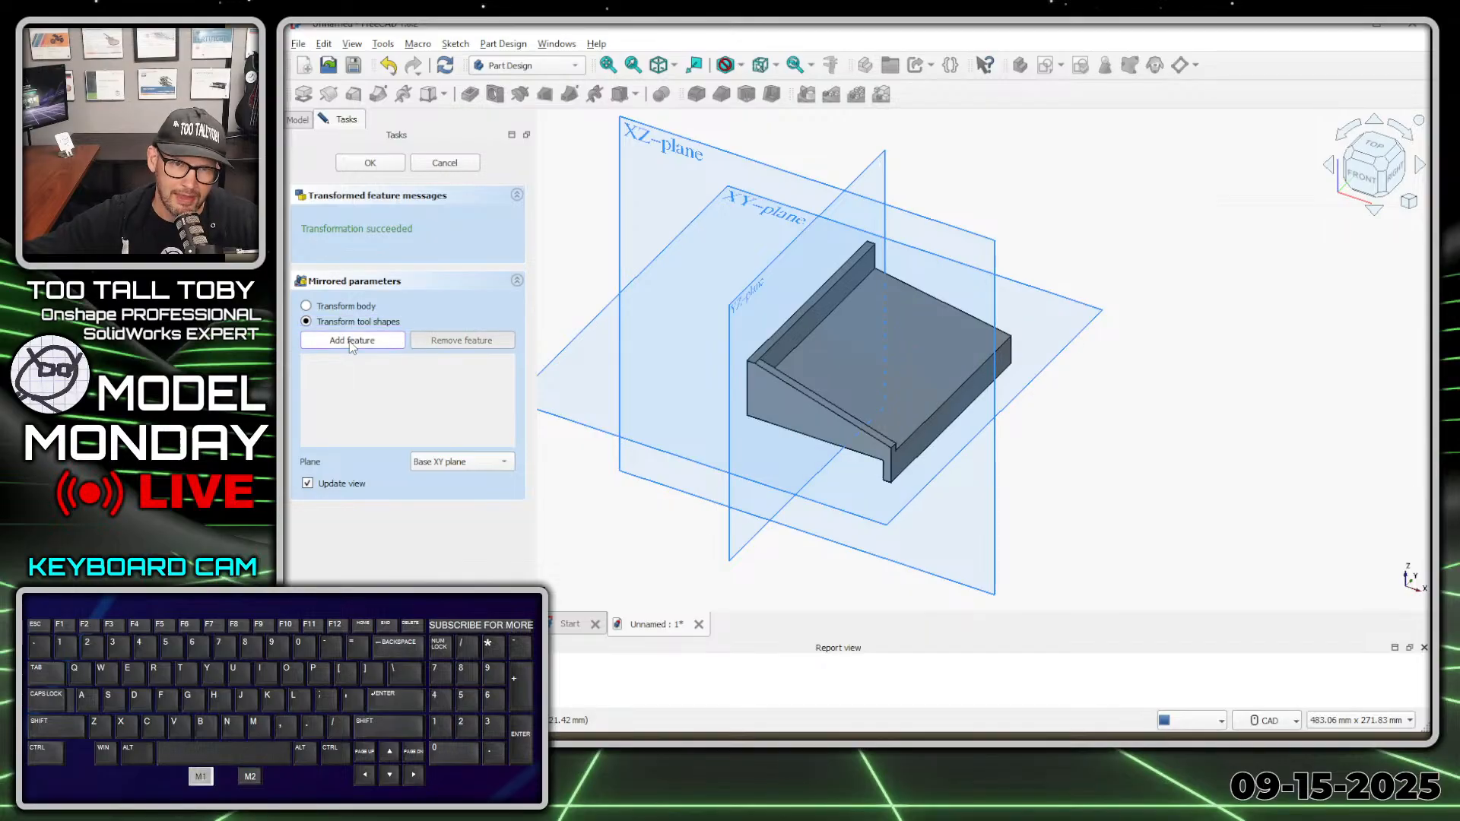
click(800, 386)
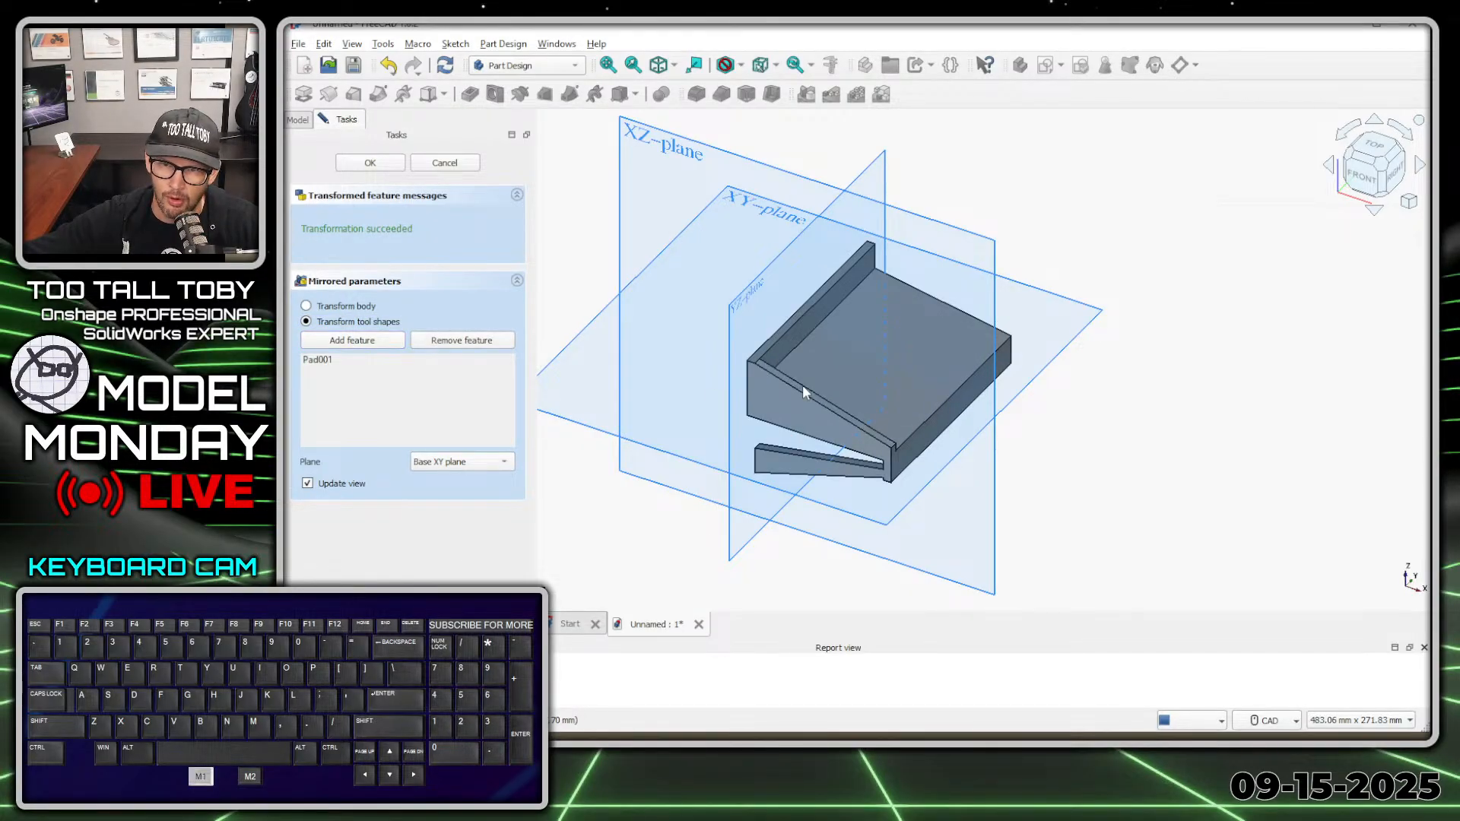
click(457, 367)
click(487, 464)
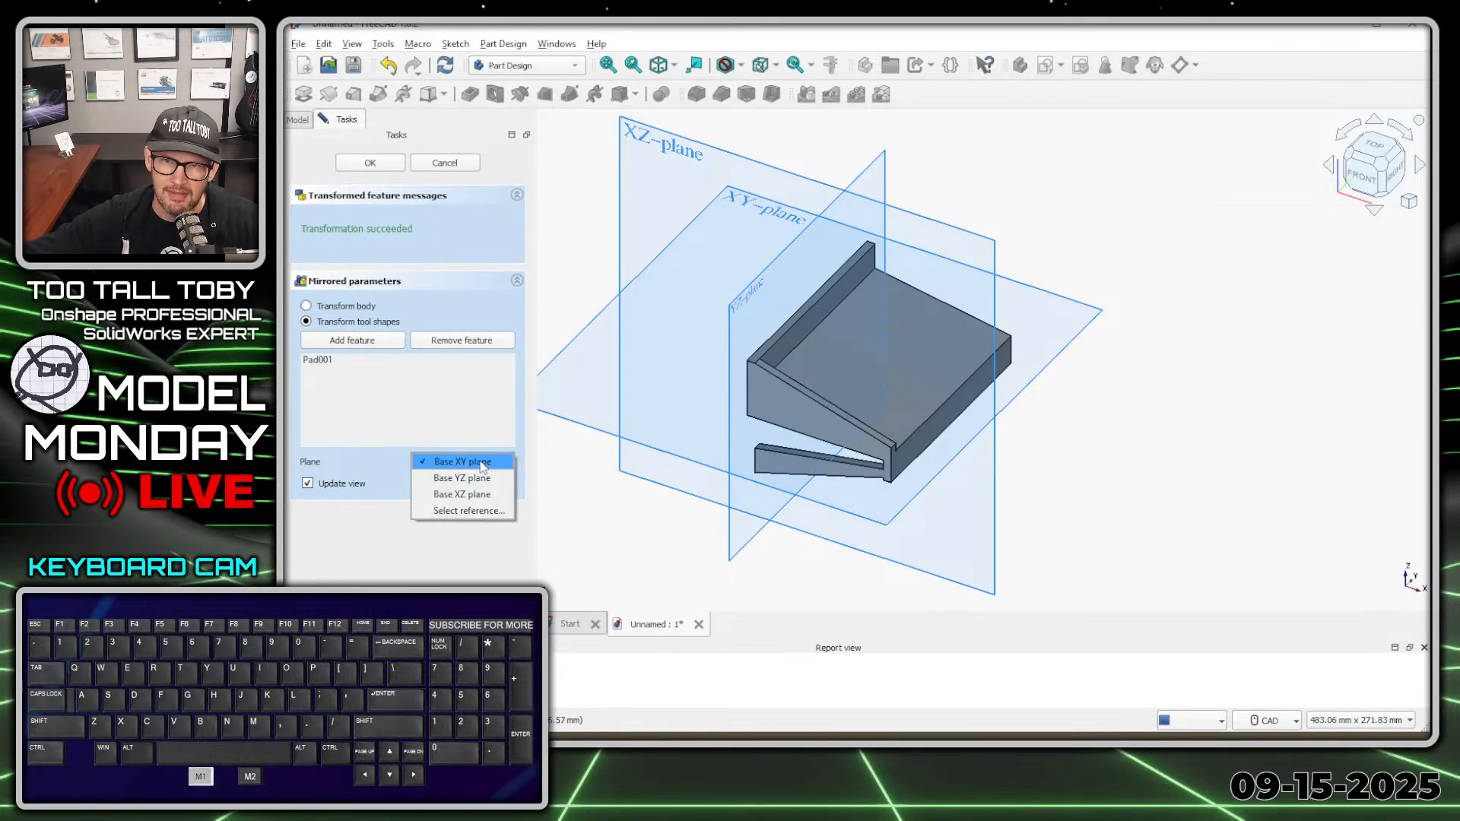
click(476, 495)
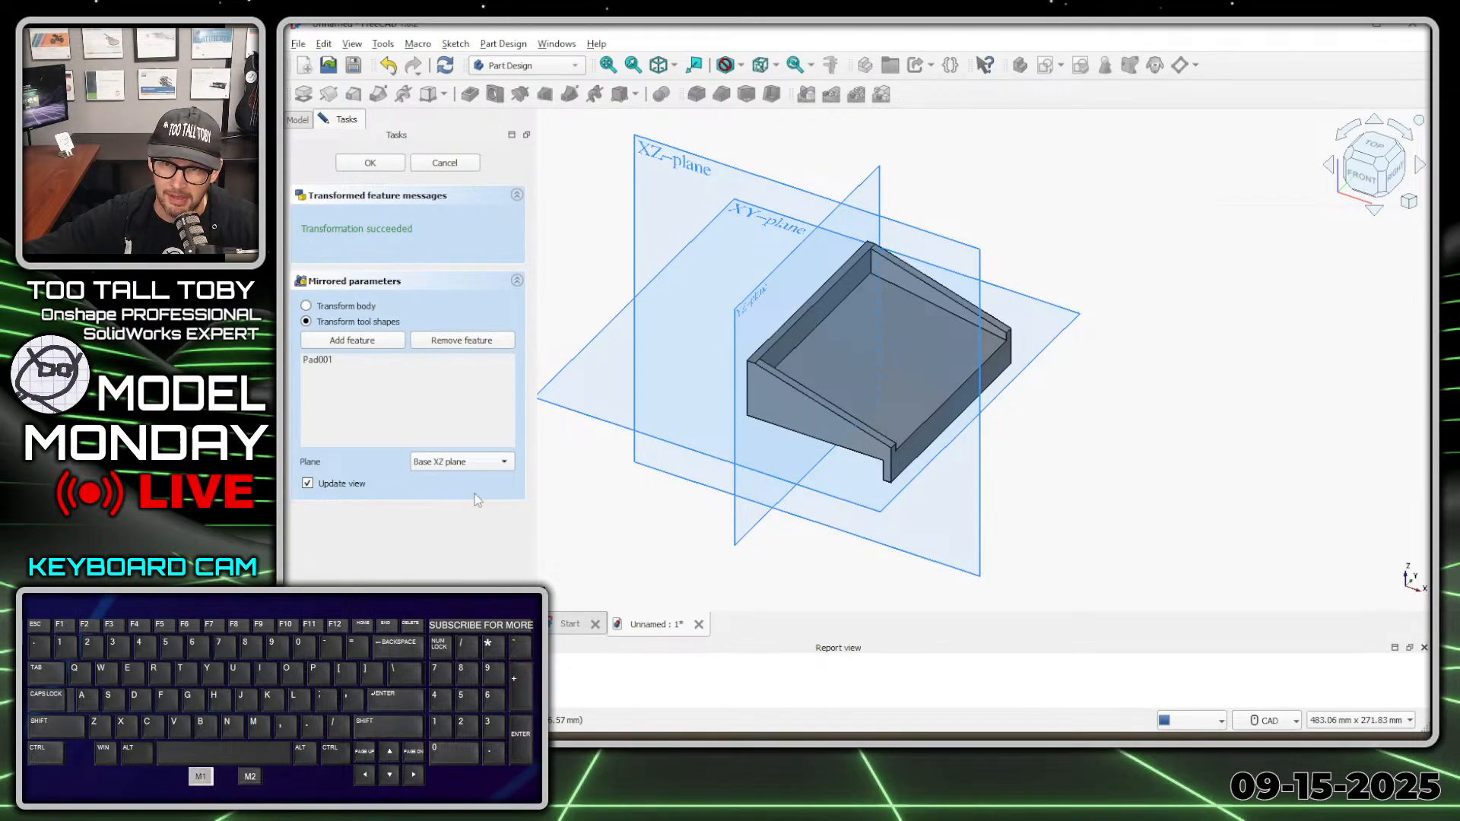
click(379, 164)
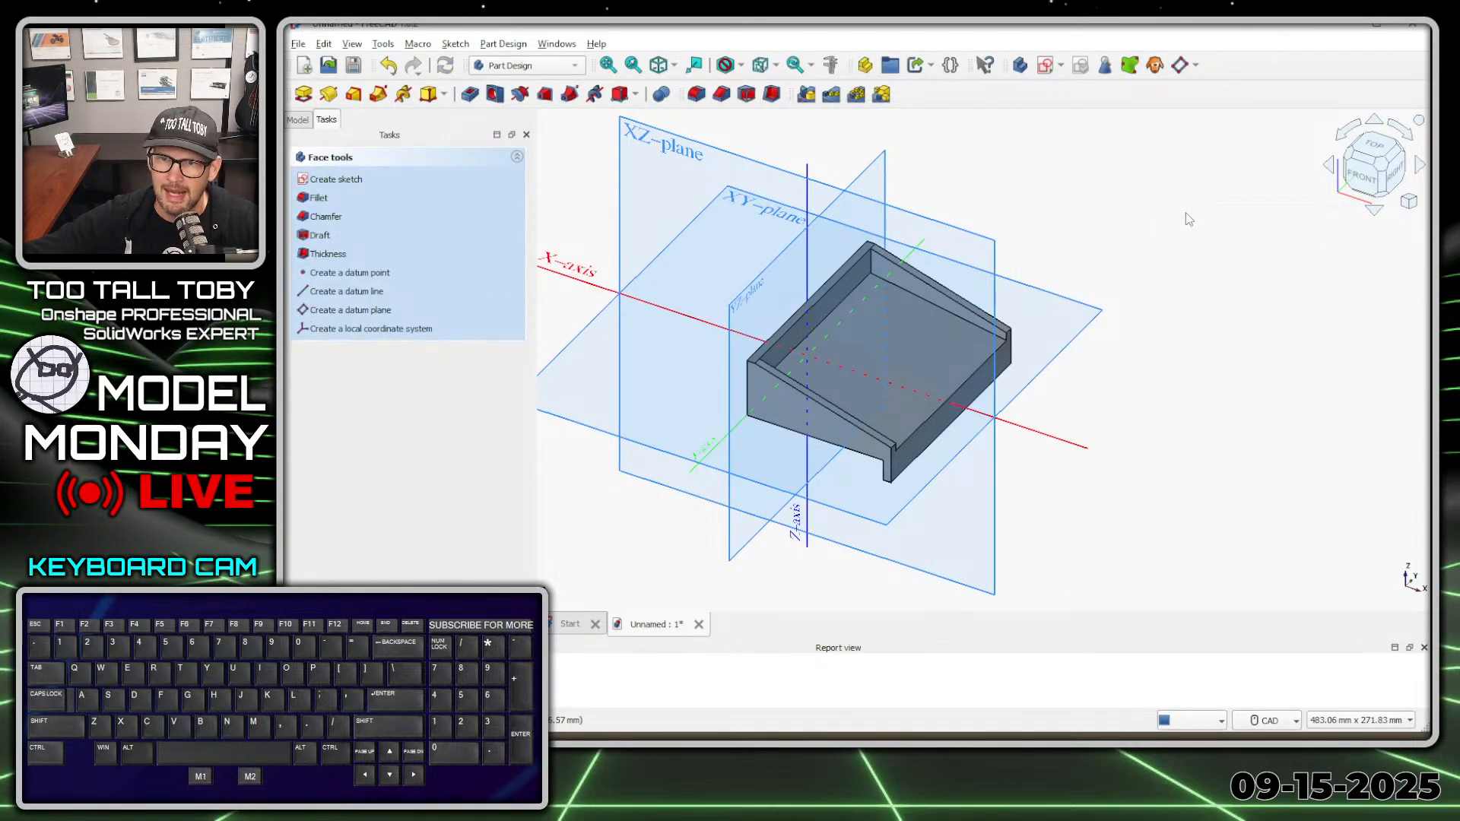
Create a datum plane on the mirrored side wall's inner face with a 12.5 mm attachment offset in the z-direction
click(924, 292)
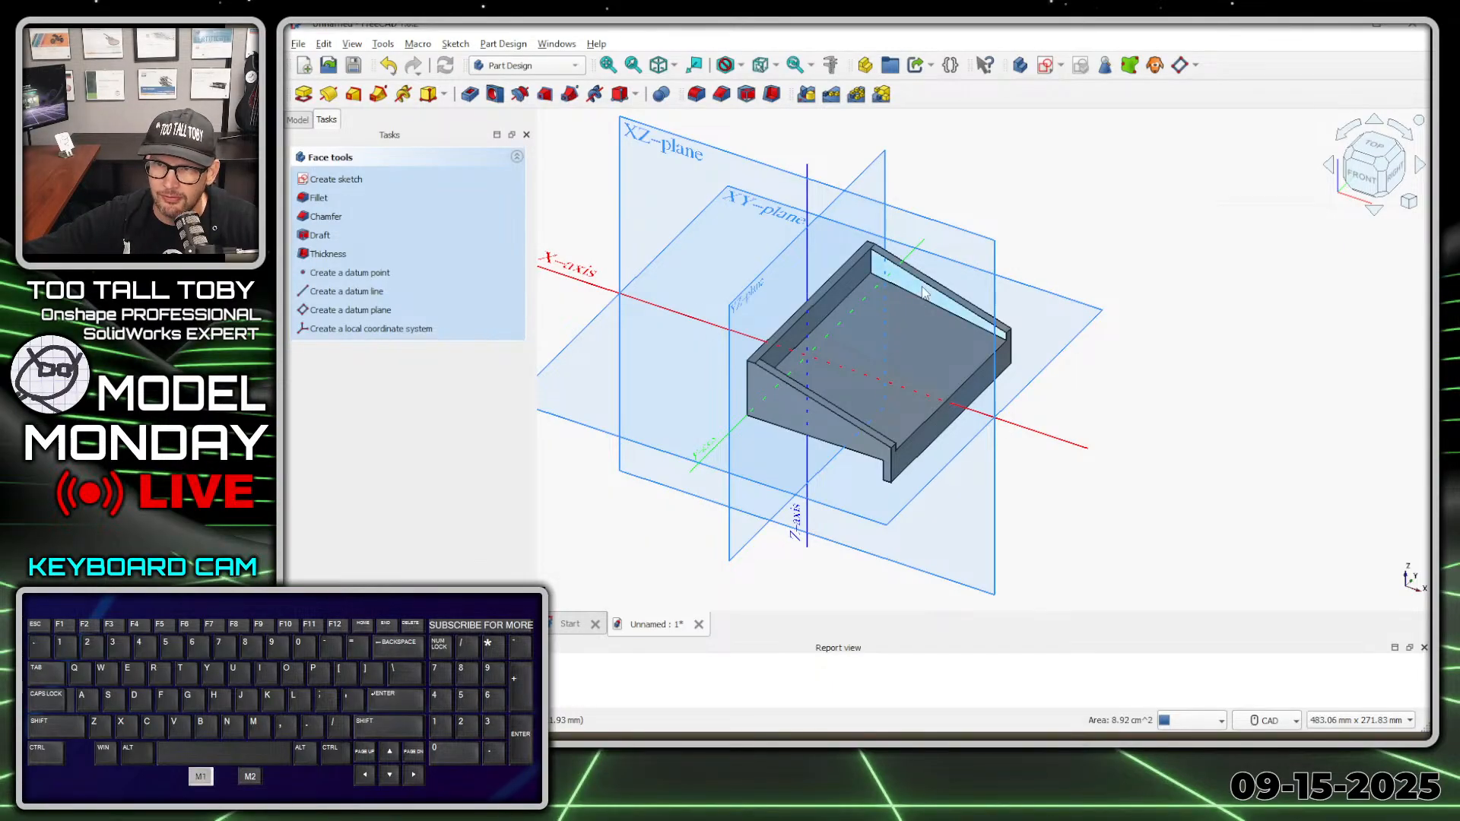
click(1181, 66)
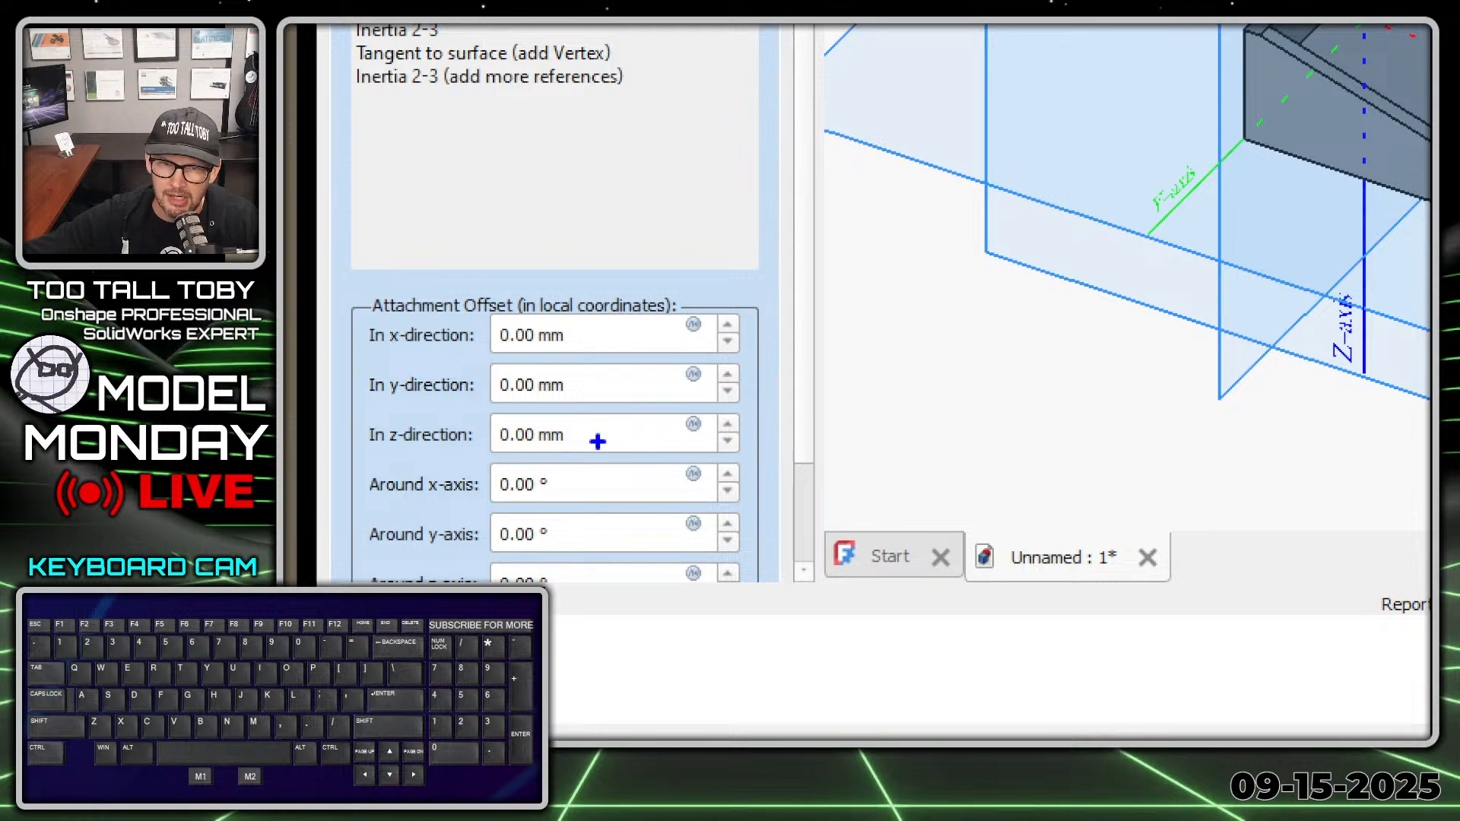
ctrl+shift+drag(585, 435, 856, 435)
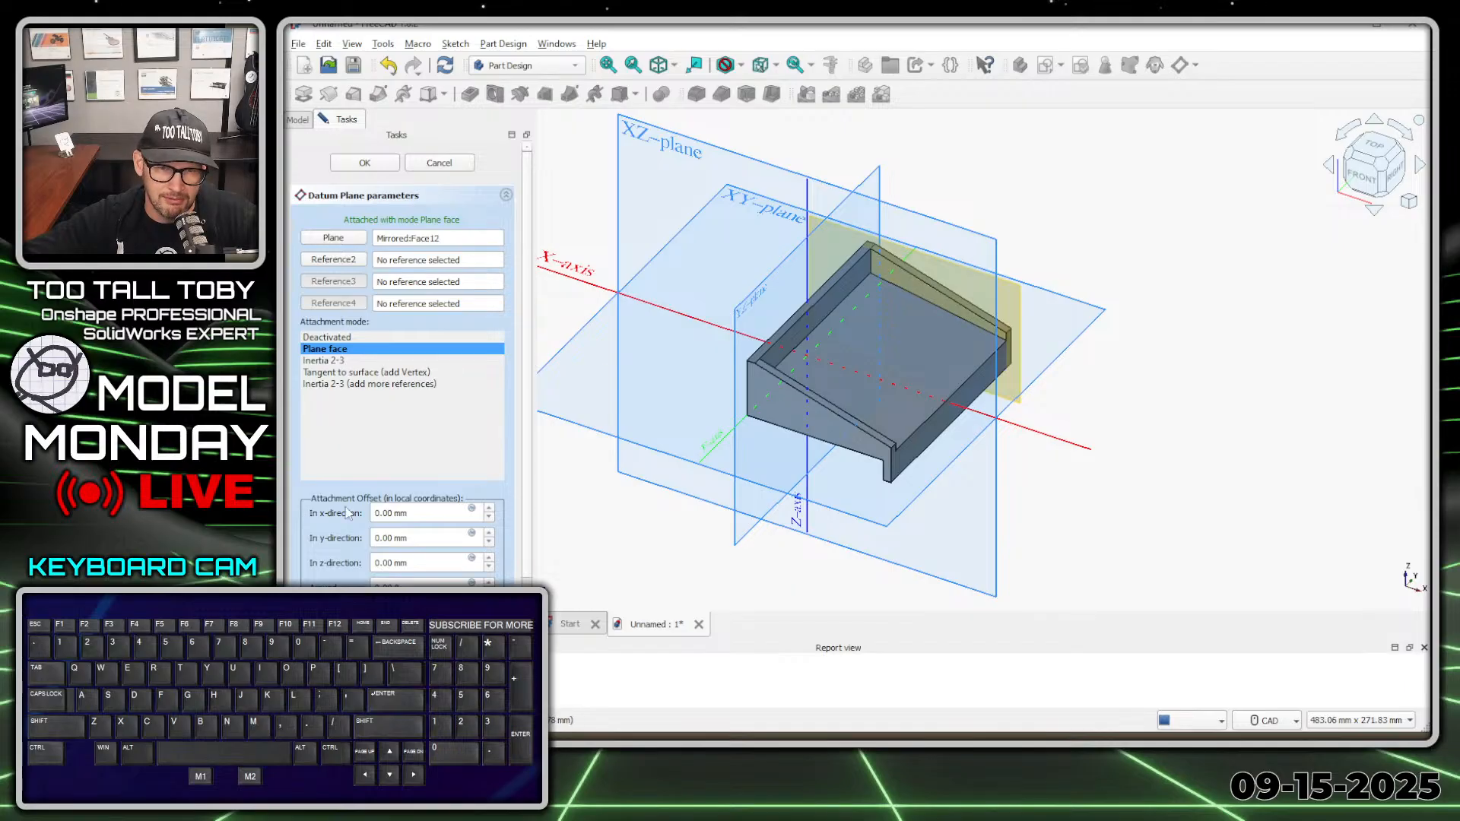
triple_click(436, 566)
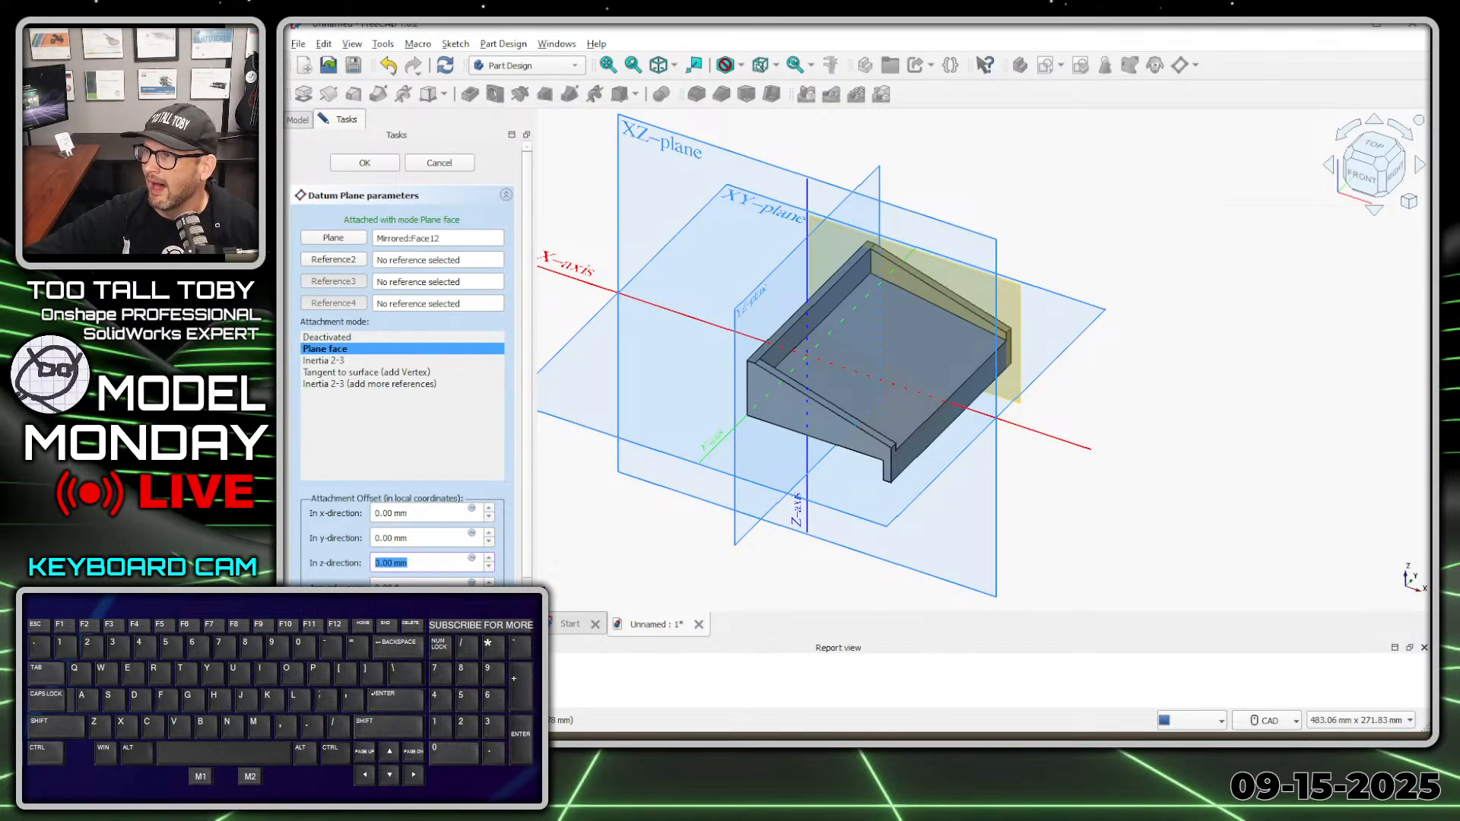
text(12.5)
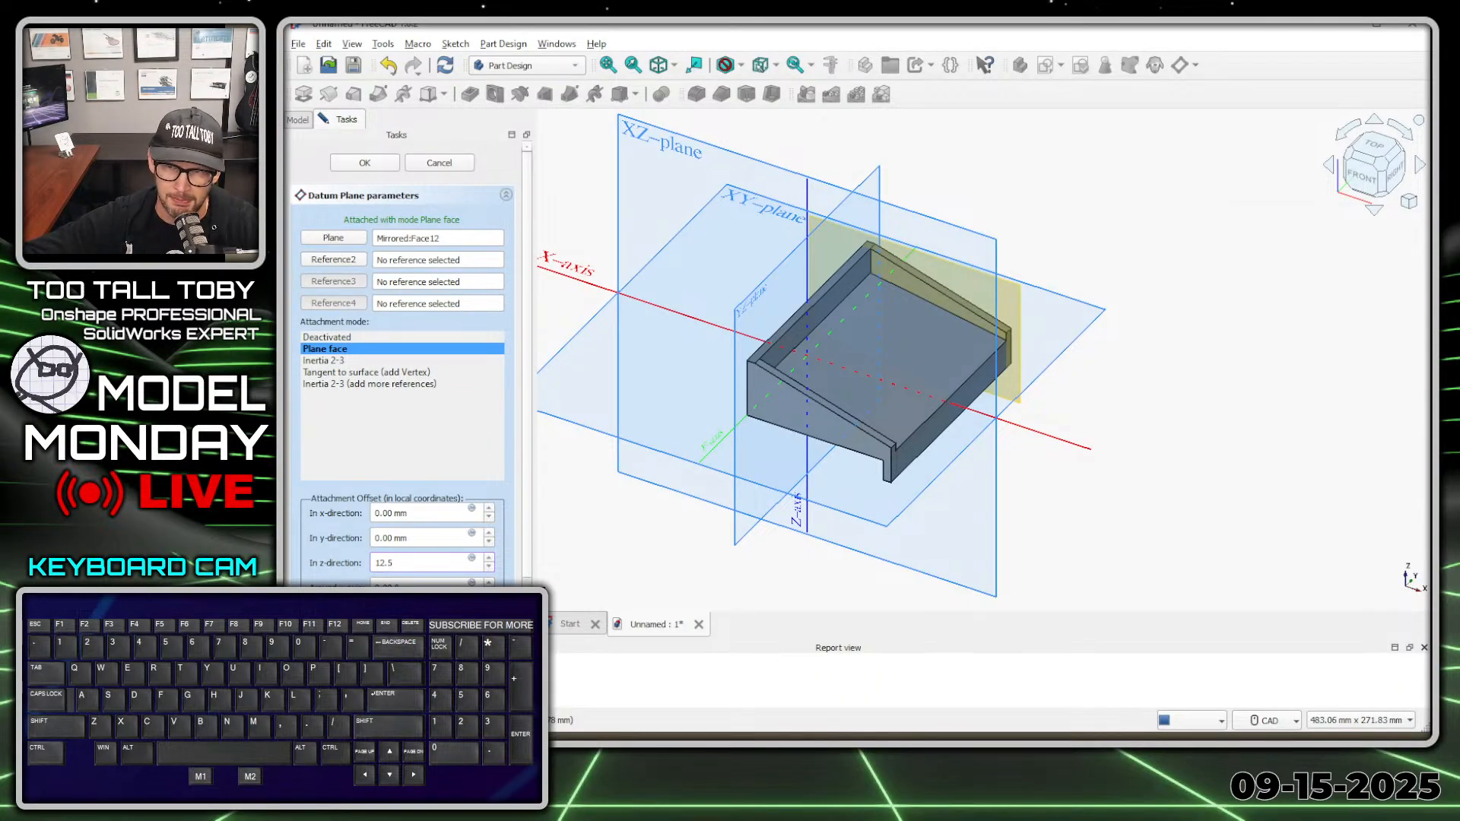
key(Return)
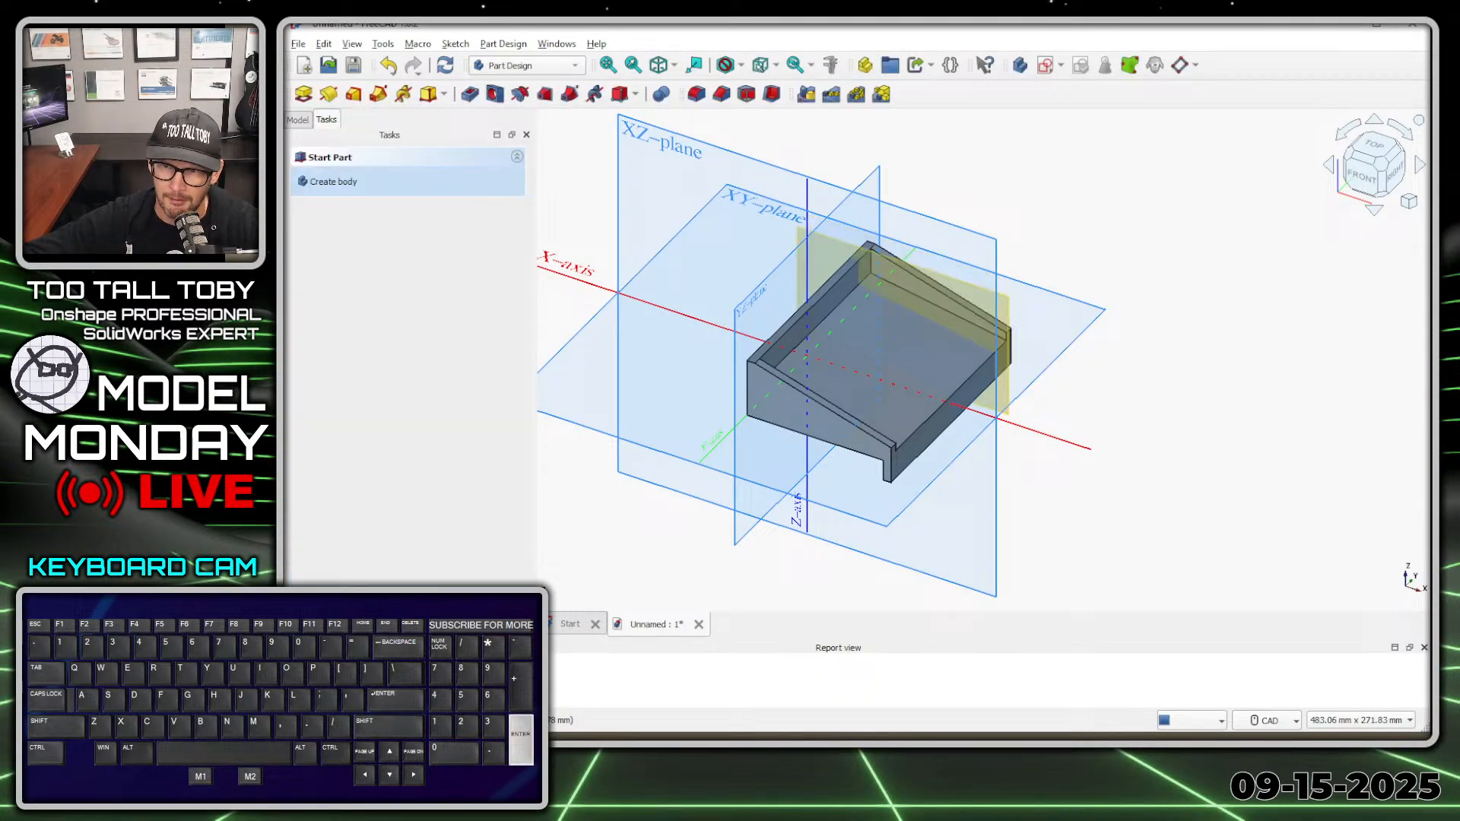
Create a sketch on the new datum plane and switch the model display to wireframe
click(1011, 314)
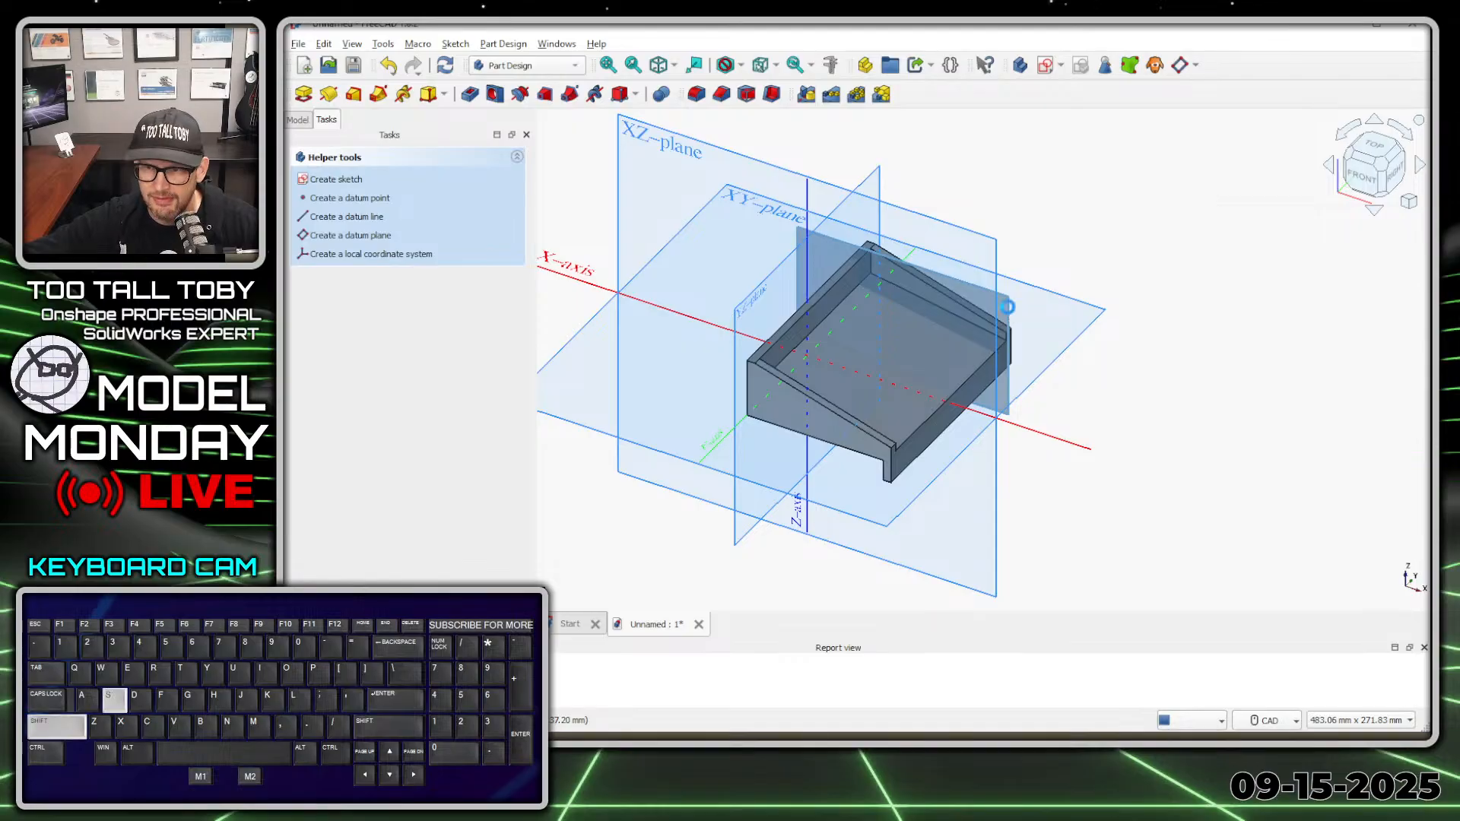
key(shift+s)
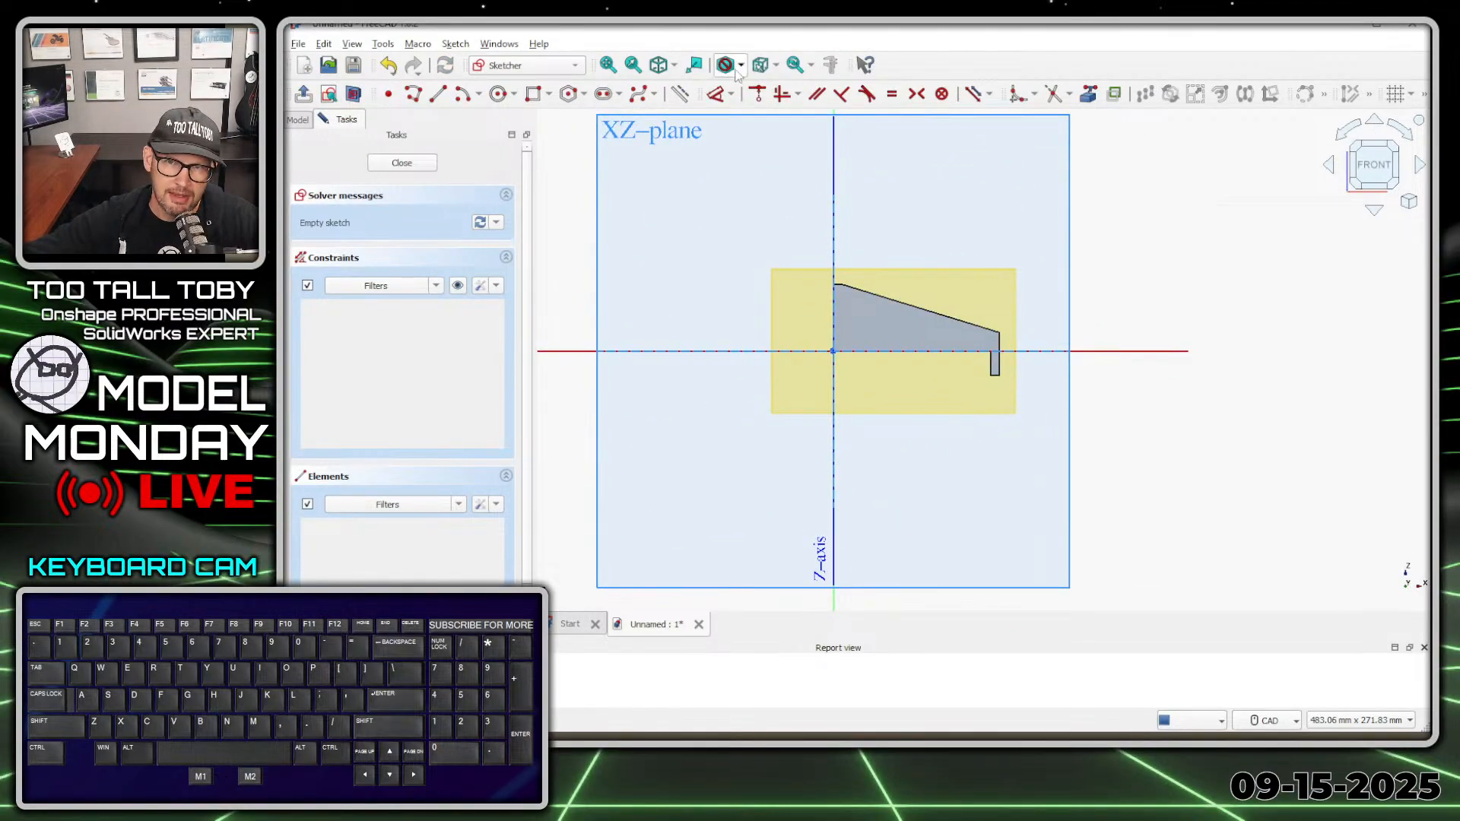
click(742, 67)
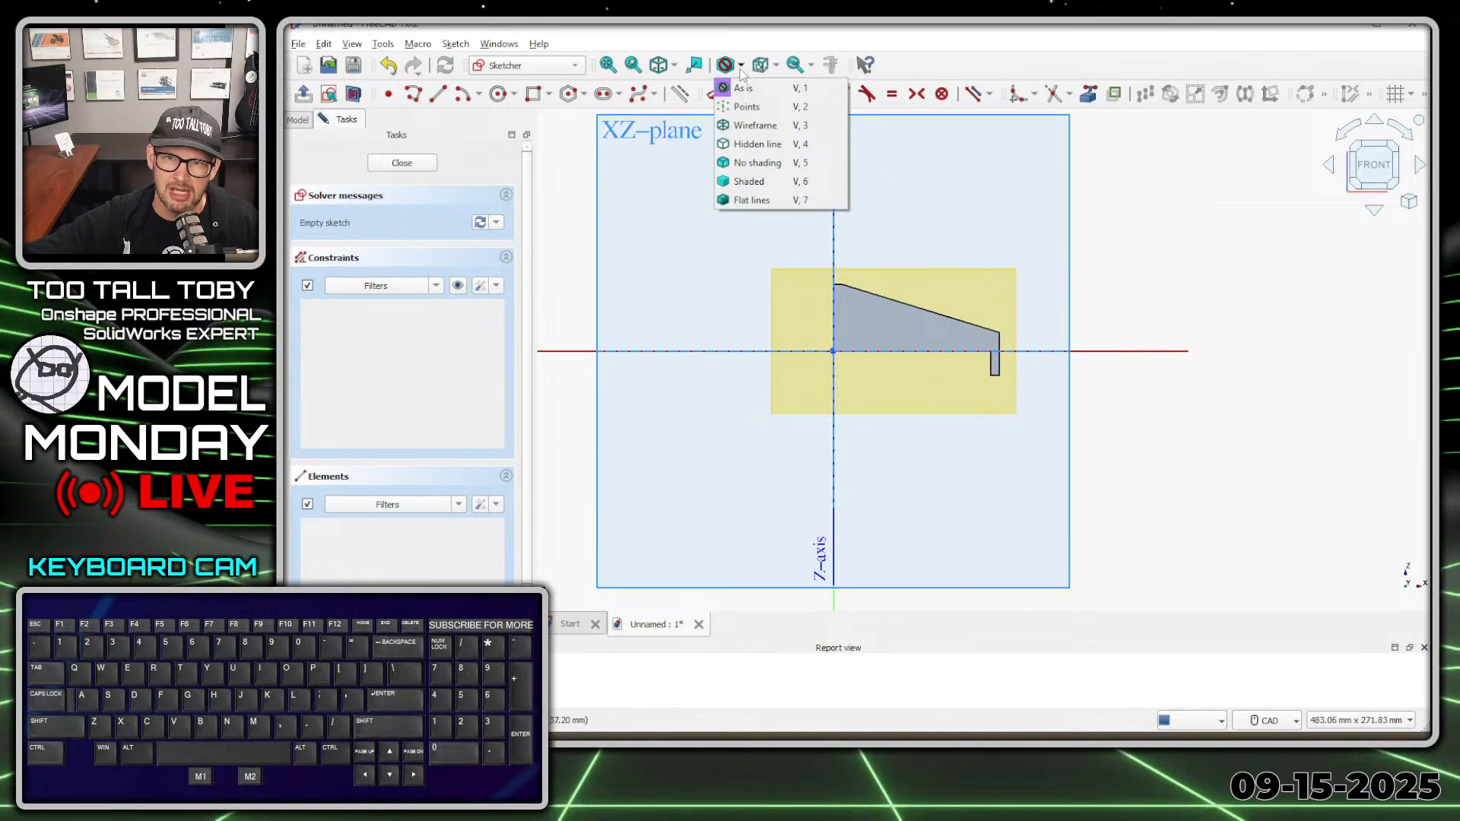
click(773, 134)
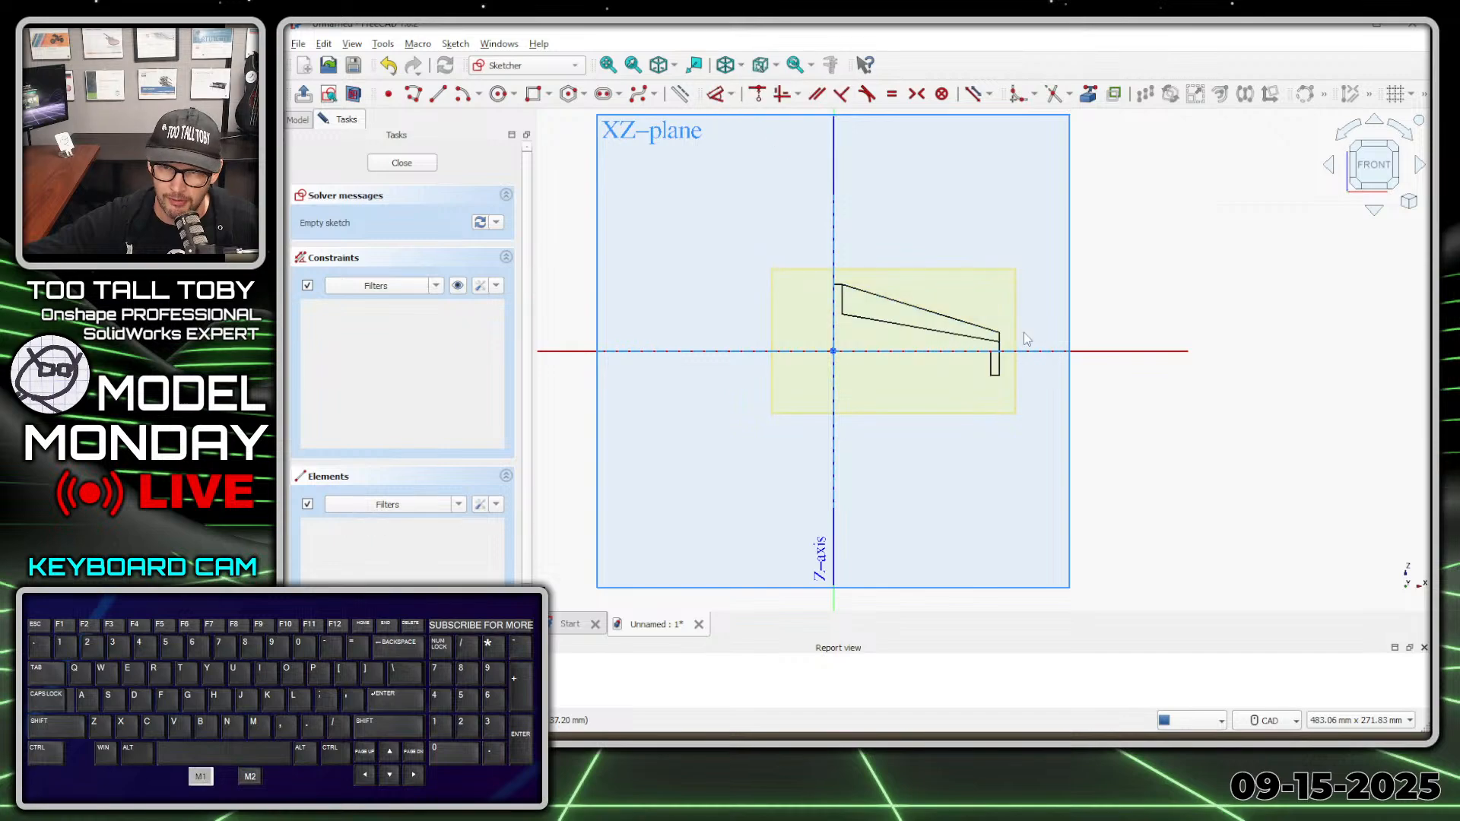
scroll(958, 378, up, 5)
scroll(698, 168, up, 2)
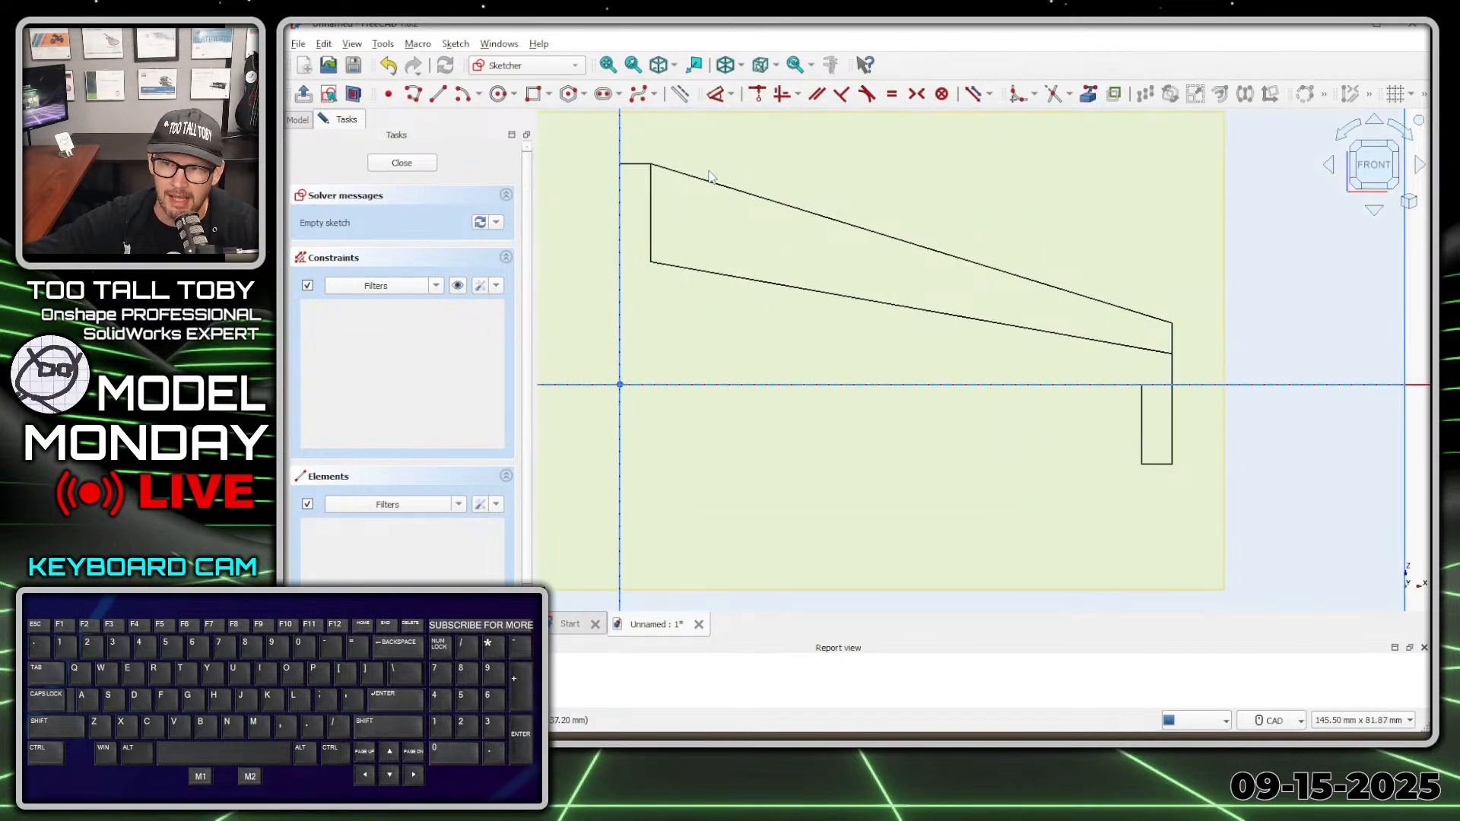
Reference the tray floor's sloped edge and the upper wall's inner vertical edge as external geometry
click(1089, 97)
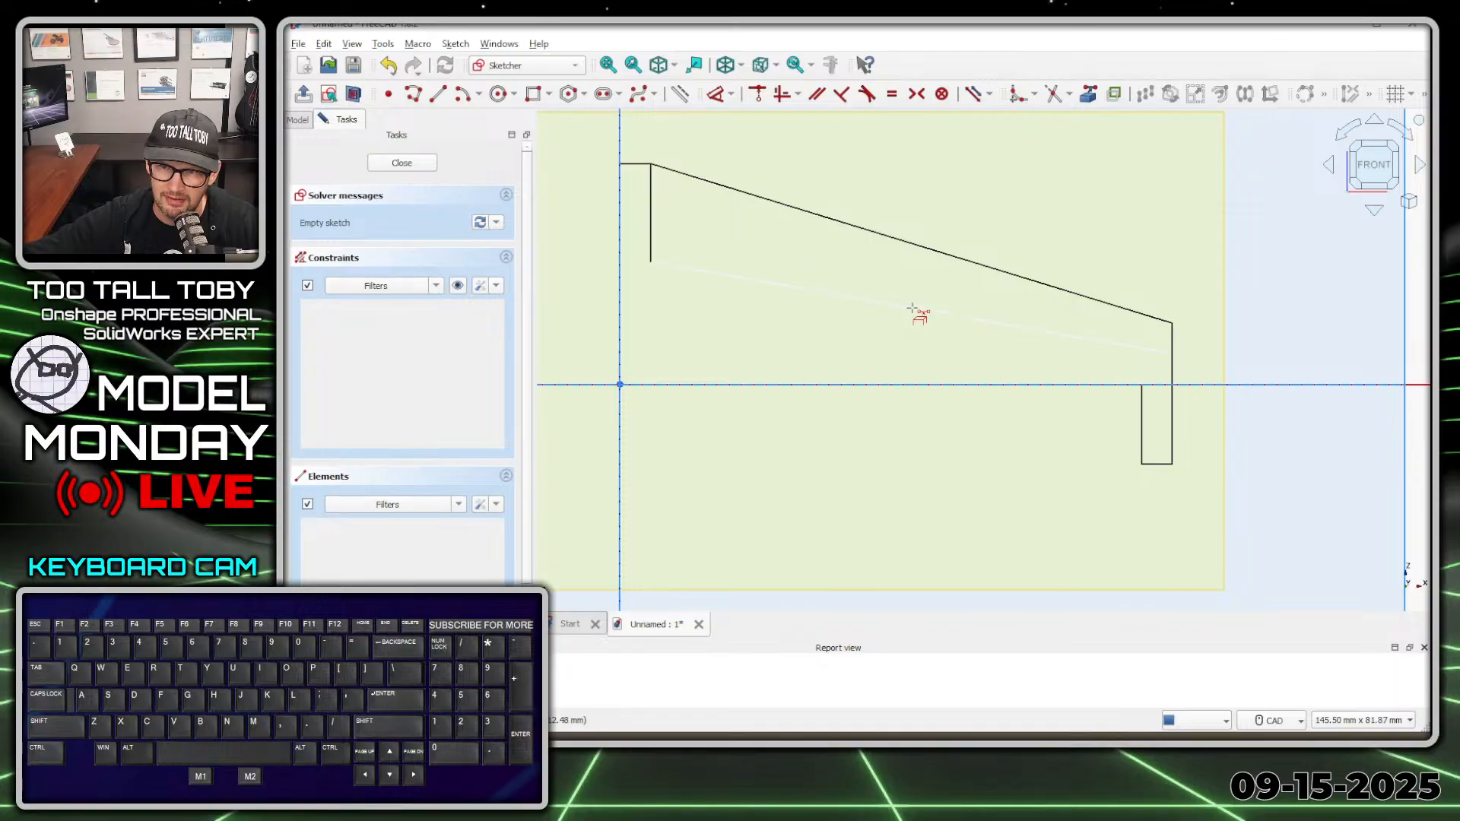
click(916, 317)
click(650, 221)
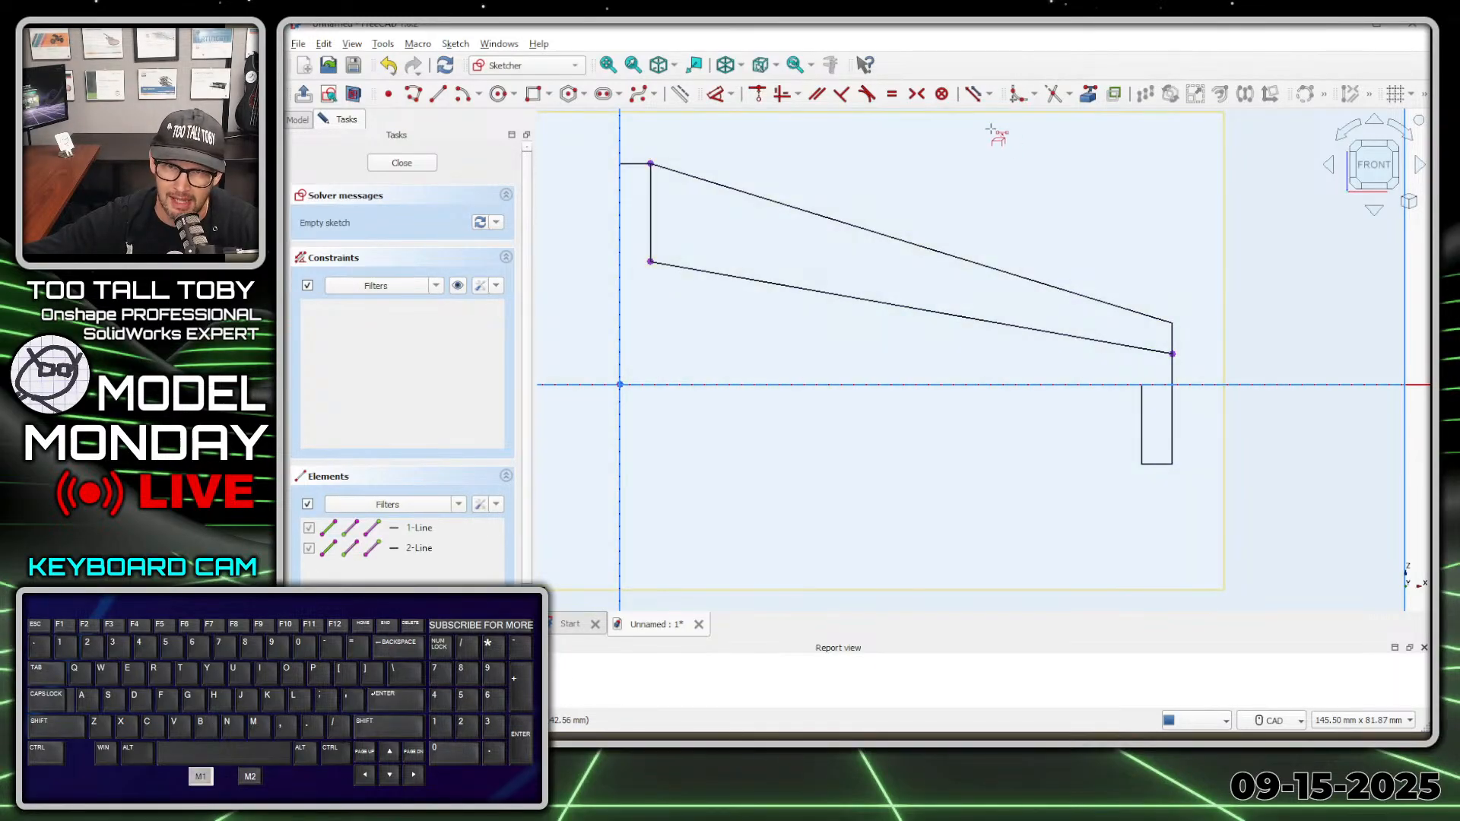
click(413, 96)
click(1172, 355)
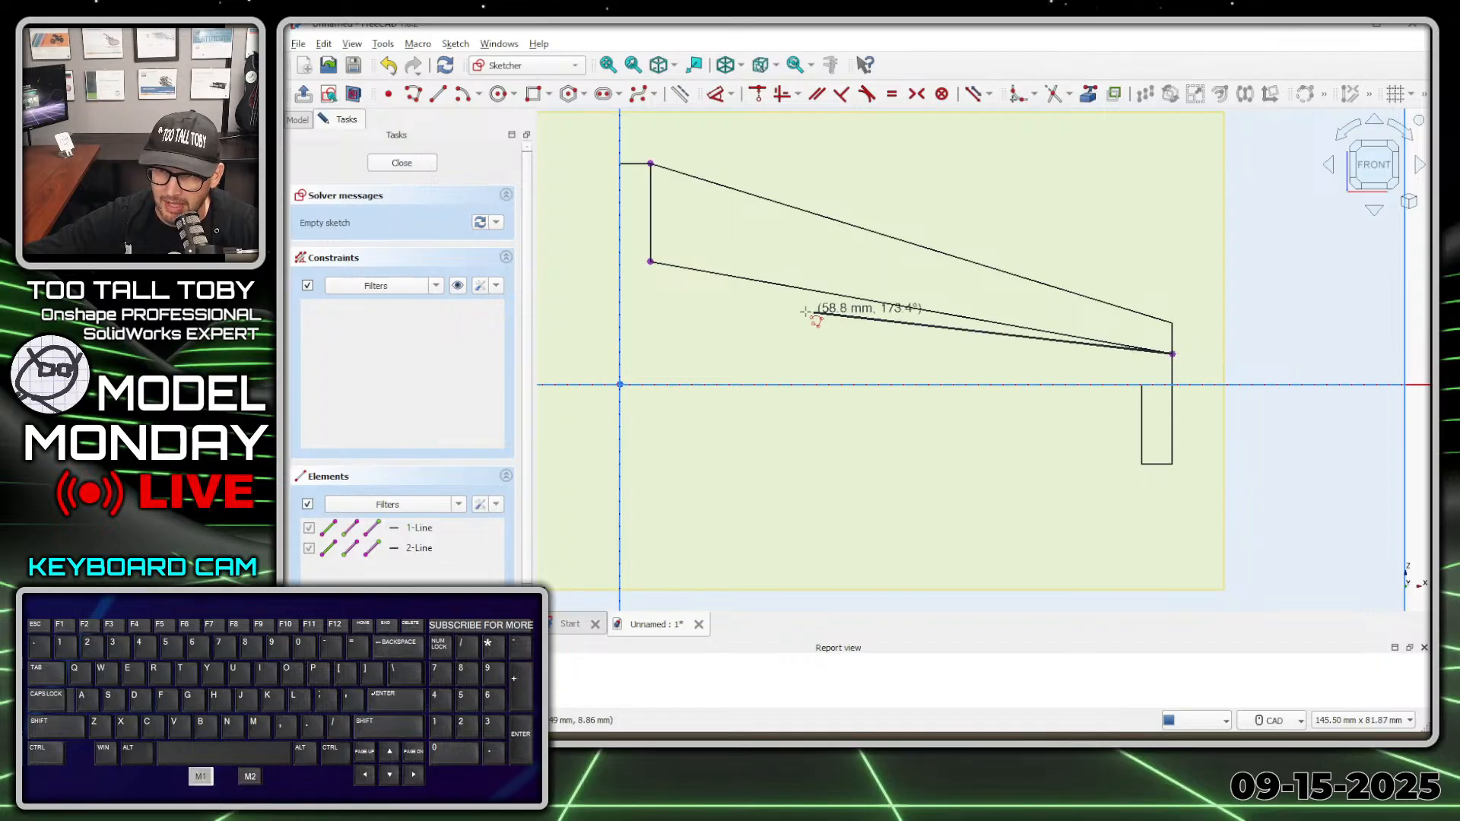
click(649, 260)
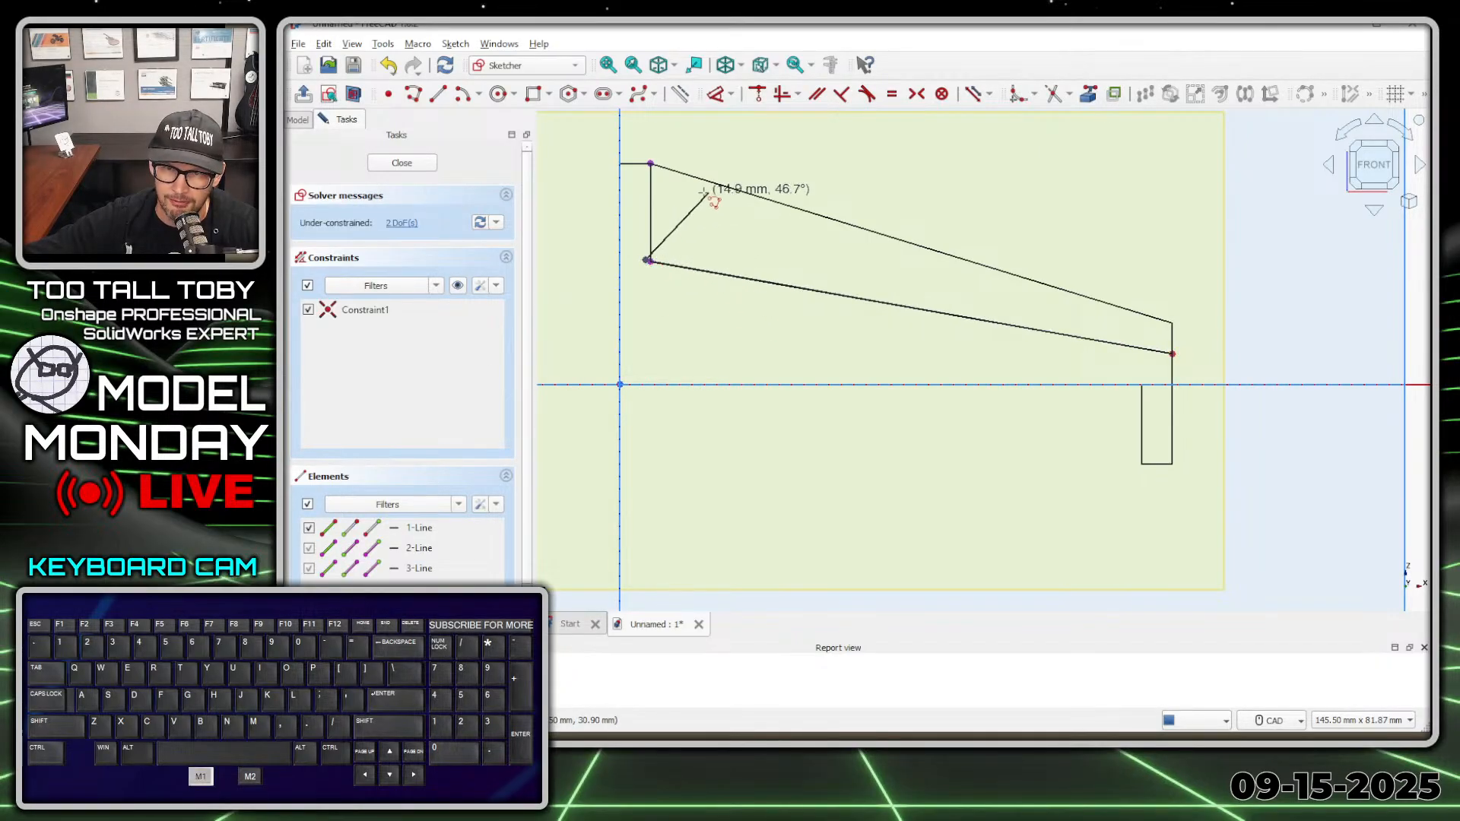
key(Escape)
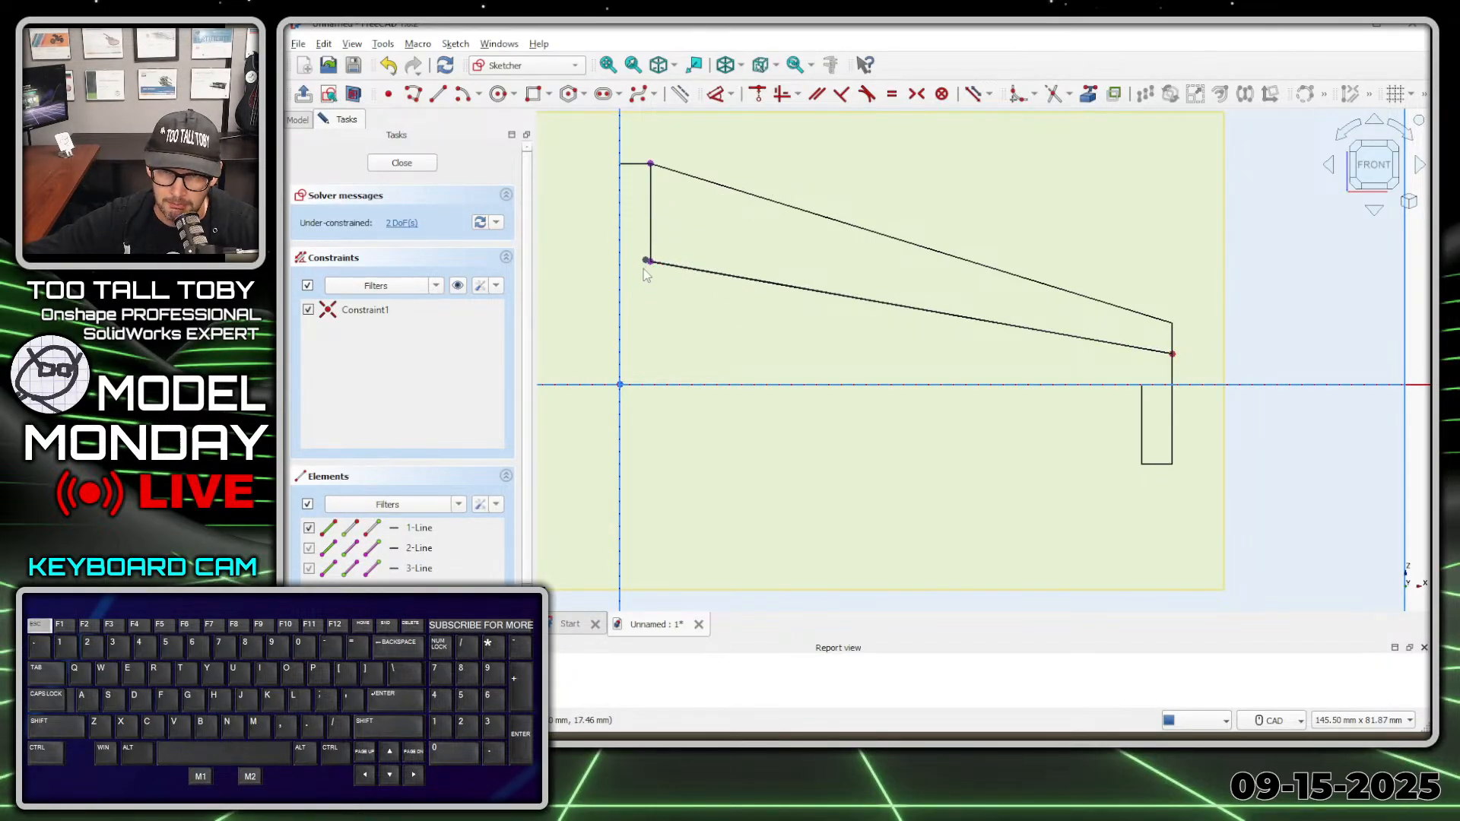
key(ctrl+z)
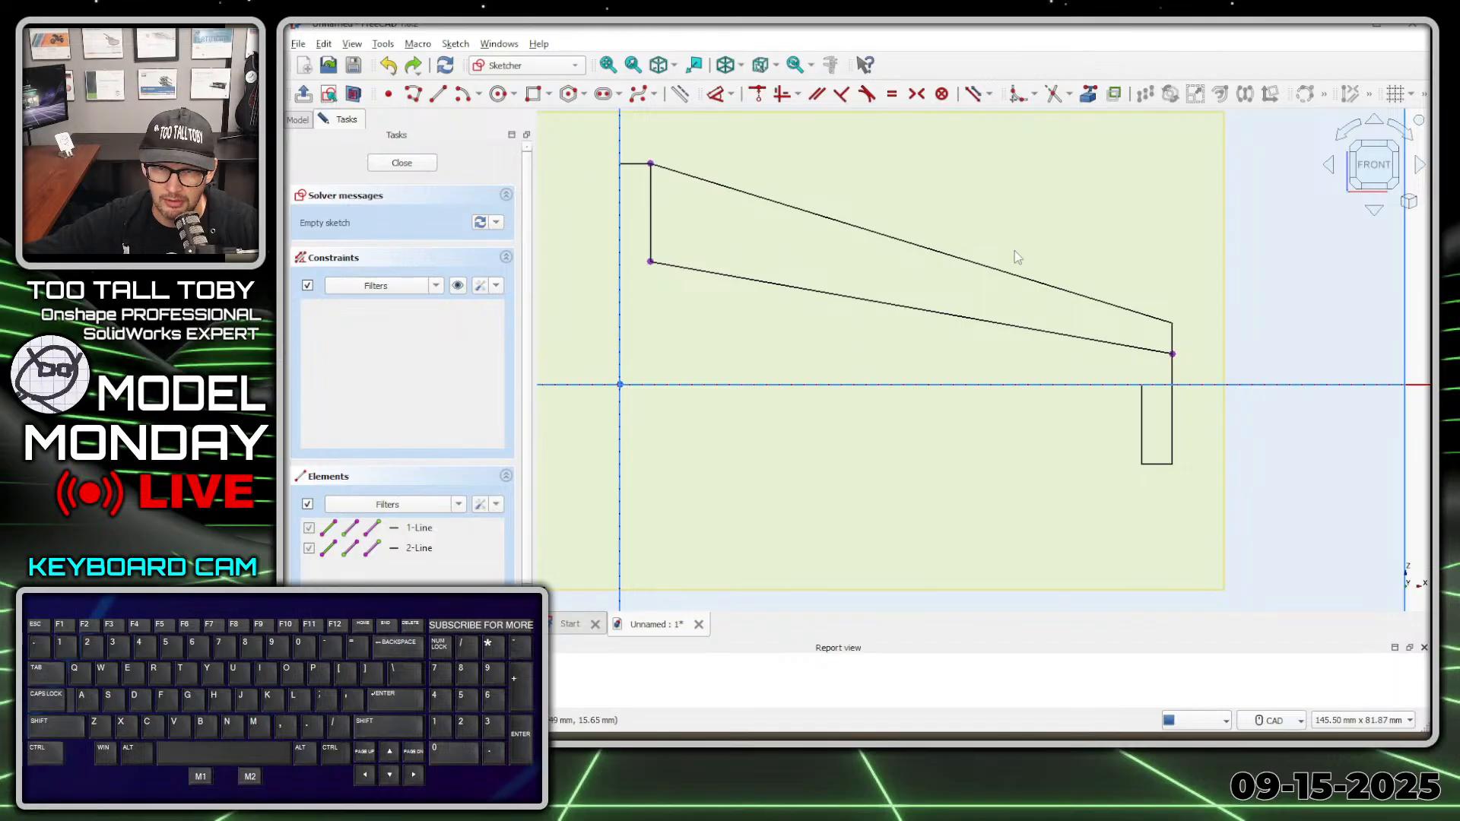
Sketch a polyline along the referenced floor edge, up the upper wall, down a slope of about 9° past the front, and vertically downward
click(415, 95)
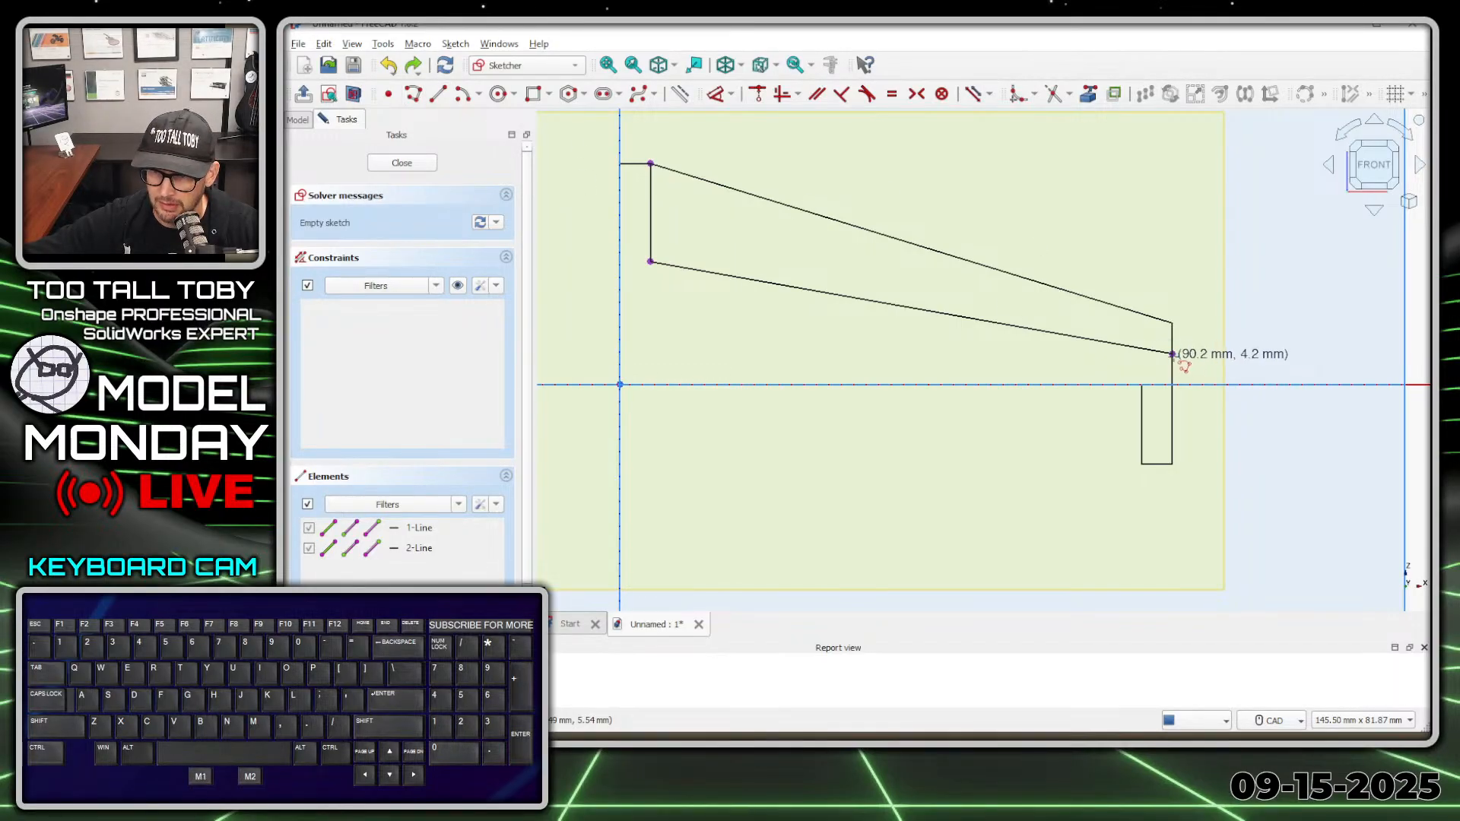
click(1172, 354)
click(650, 261)
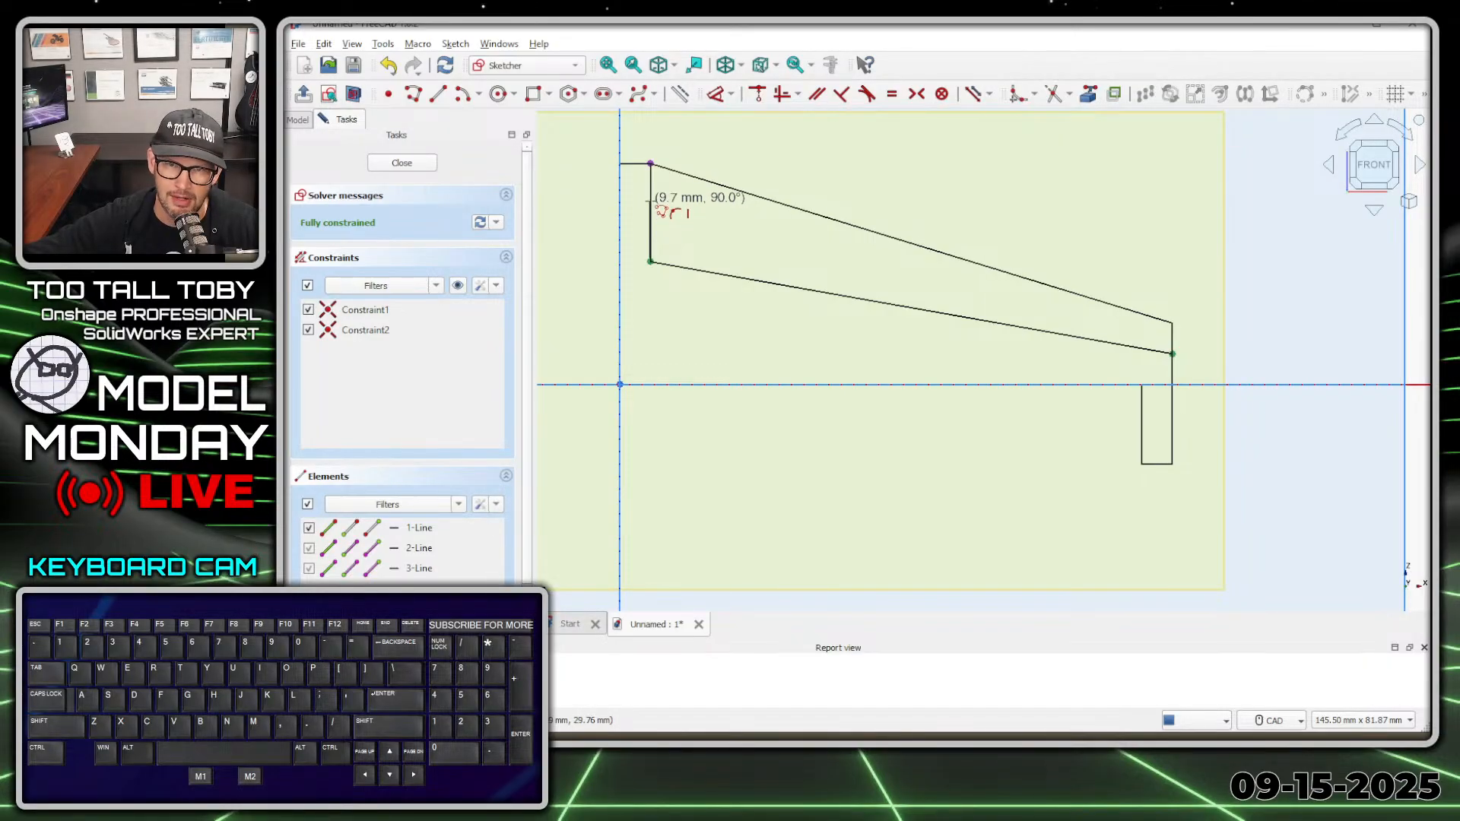
click(650, 193)
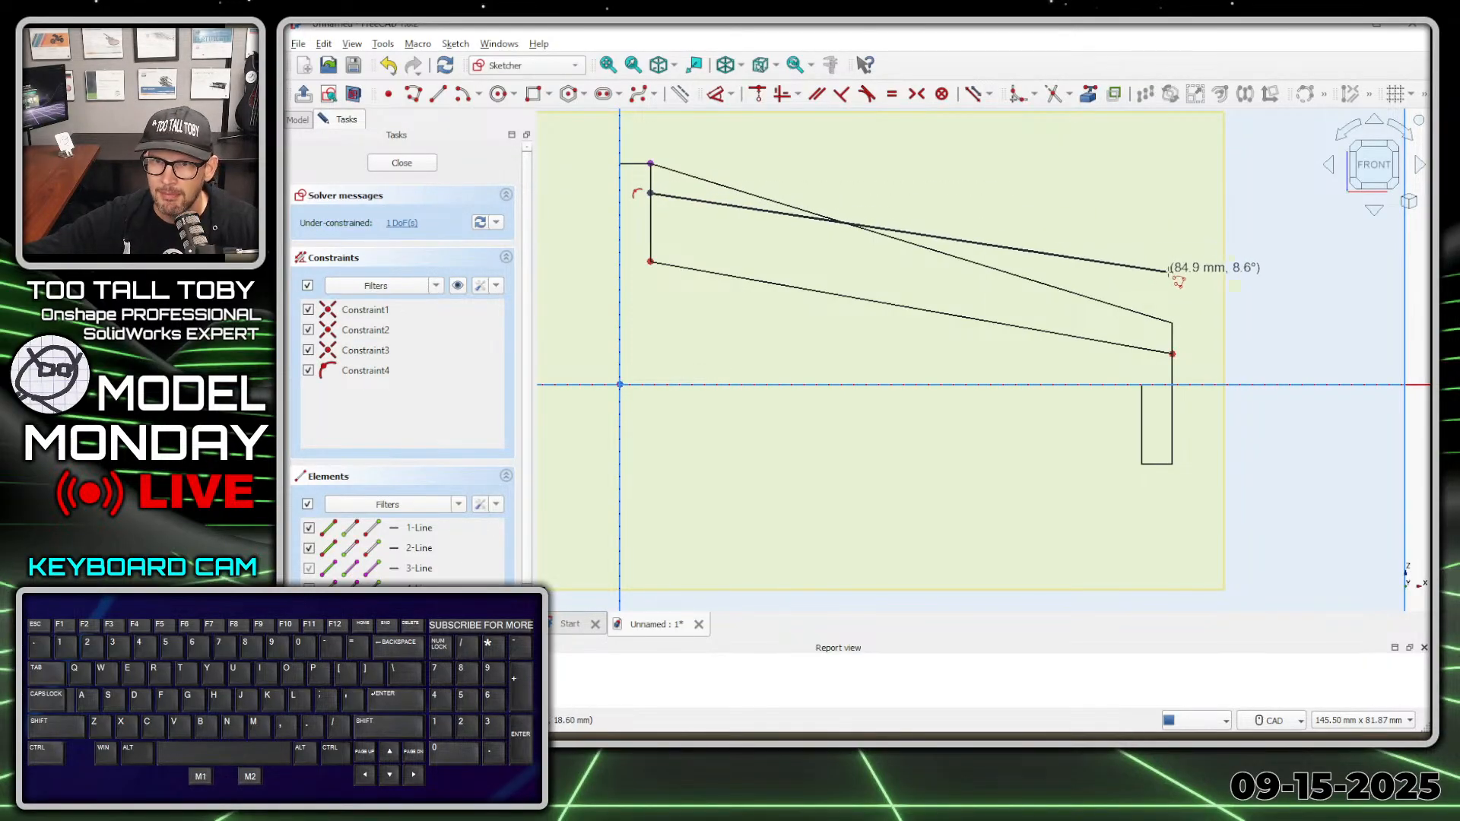
click(1232, 283)
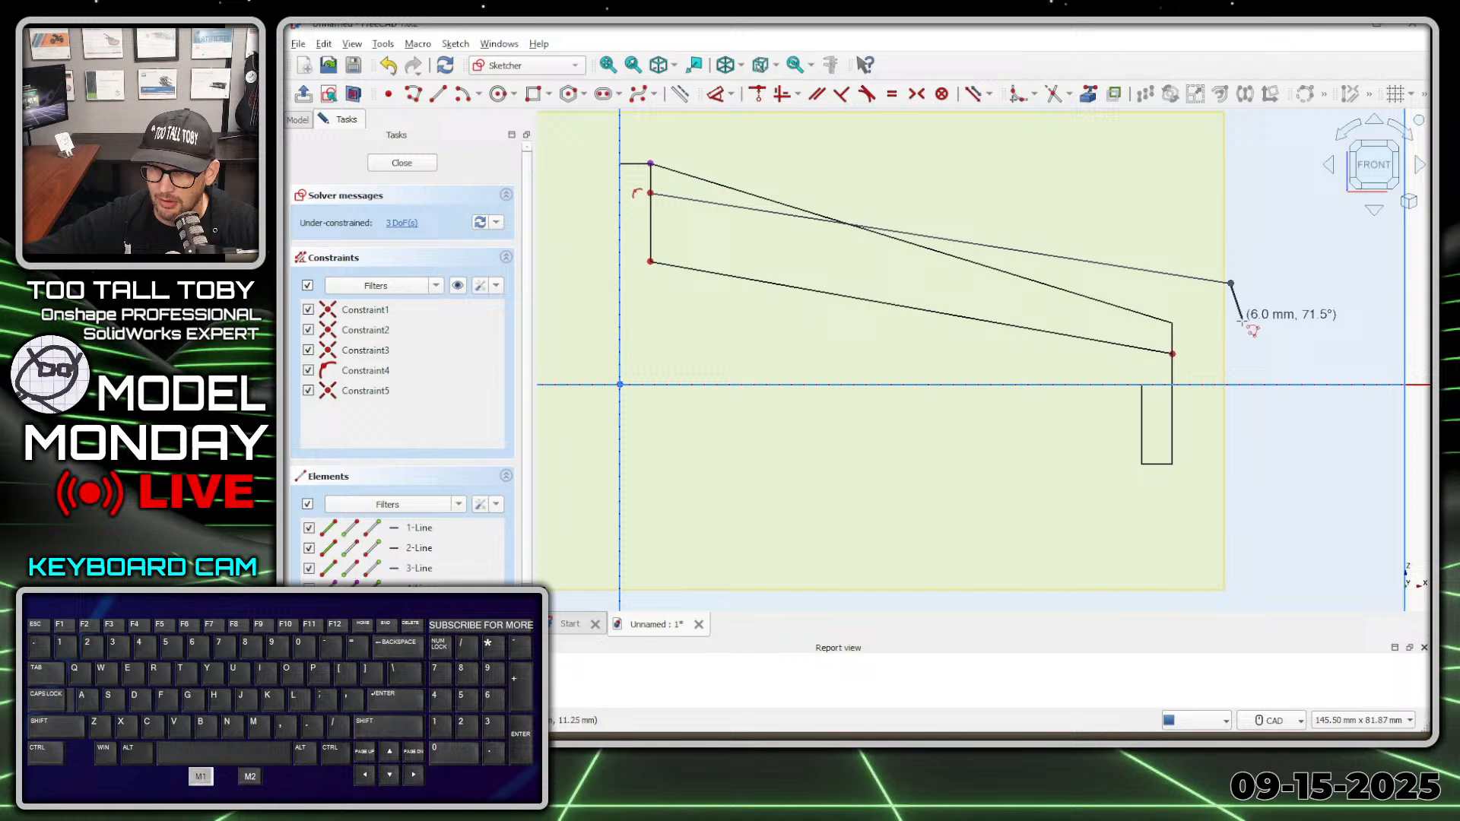
click(1232, 365)
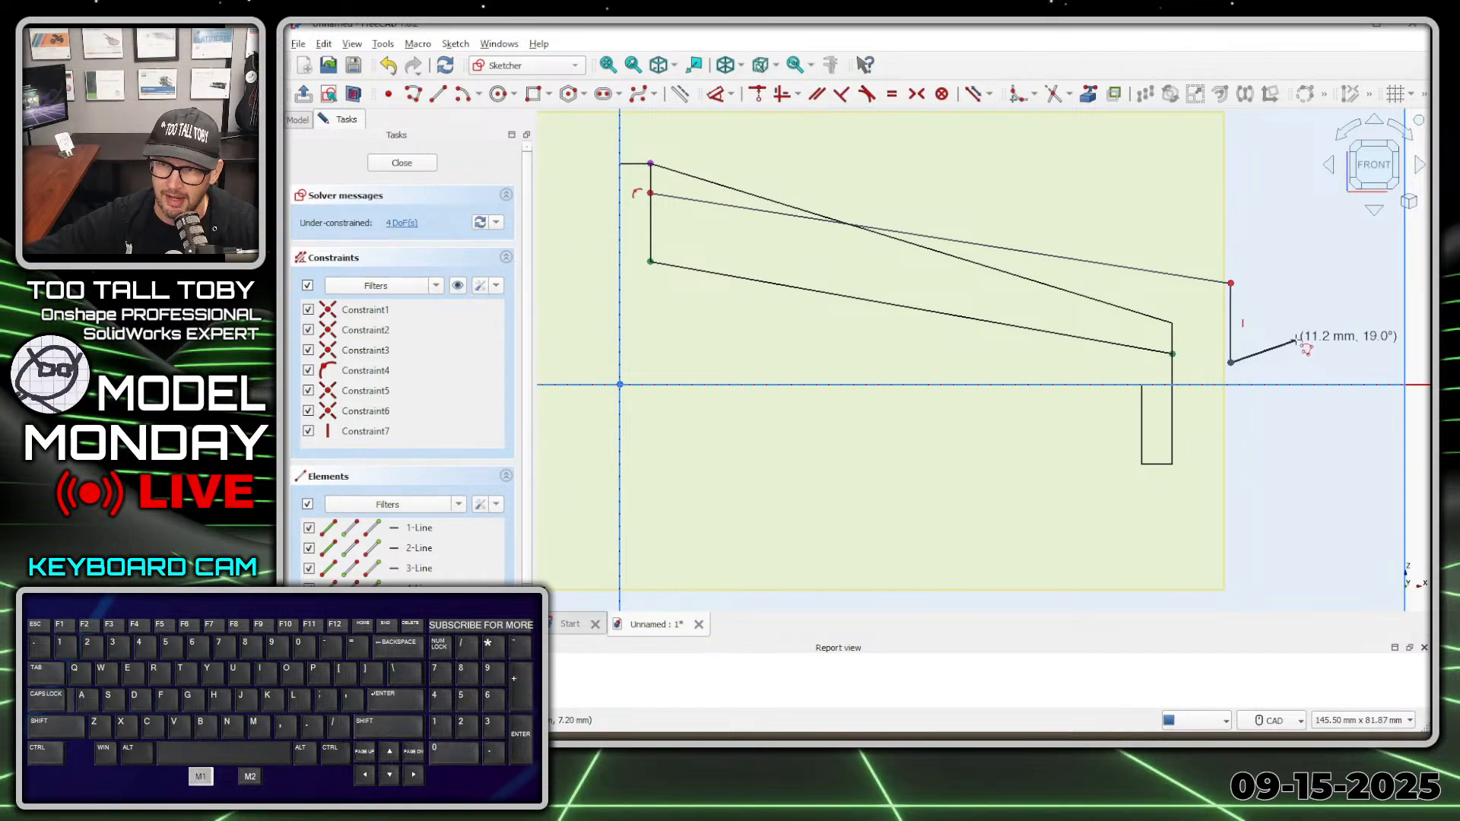
key(Escape)
key(Escape)
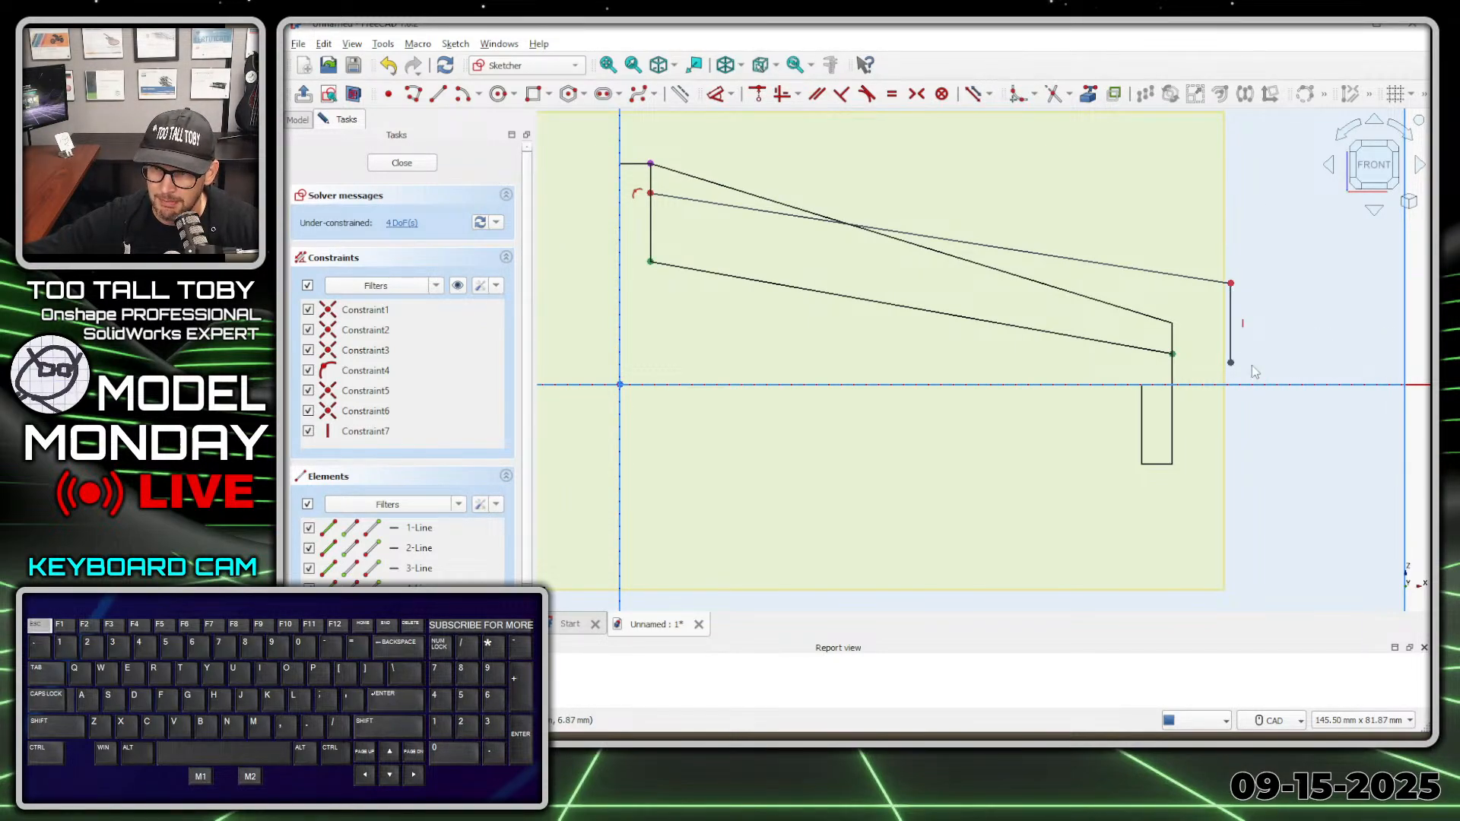
Close the rib profile by making the vertical line's free end coincident with the floor edge's lower endpoint
click(1232, 364)
click(1173, 355)
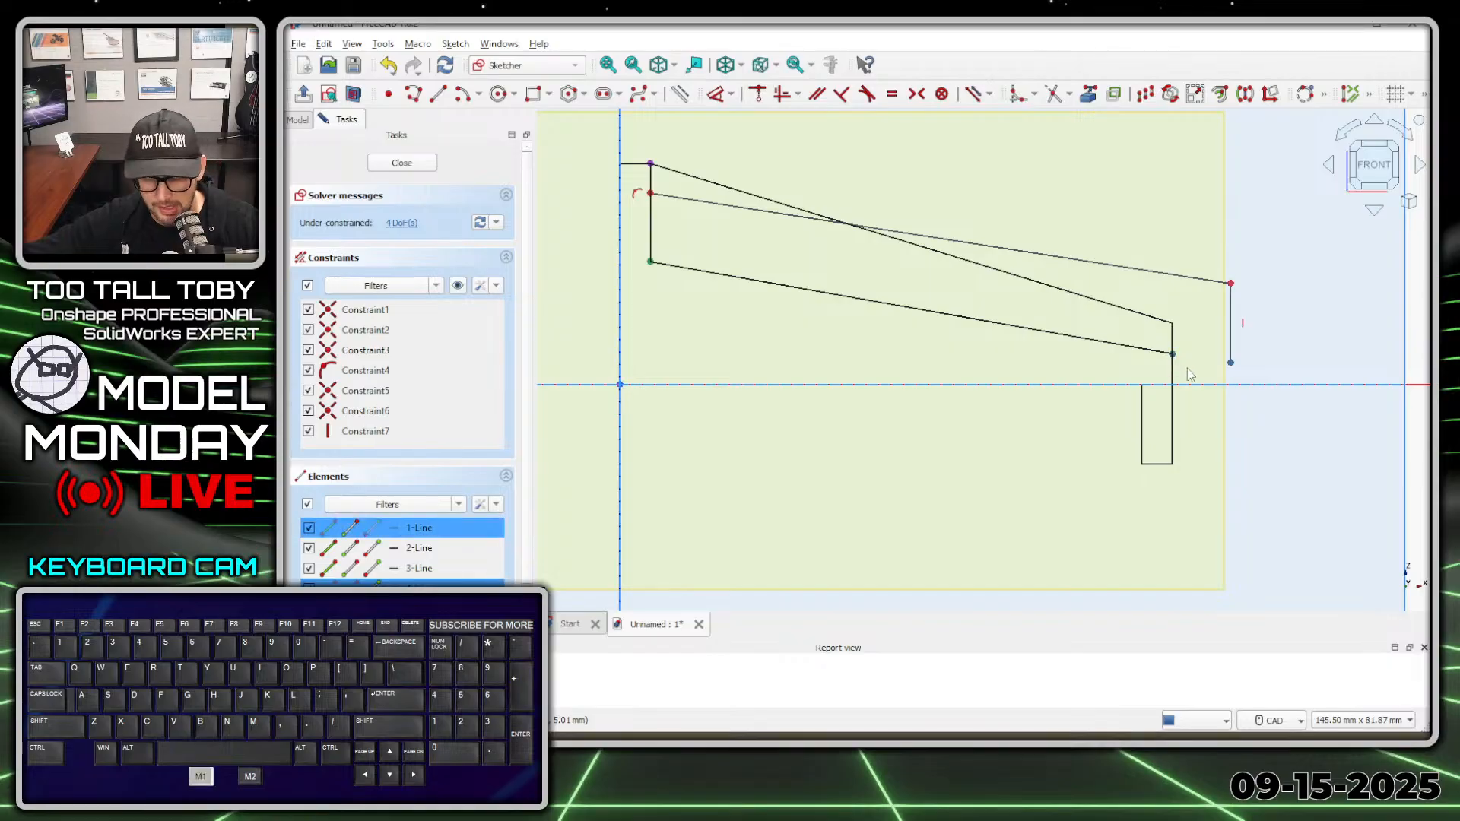
key(c)
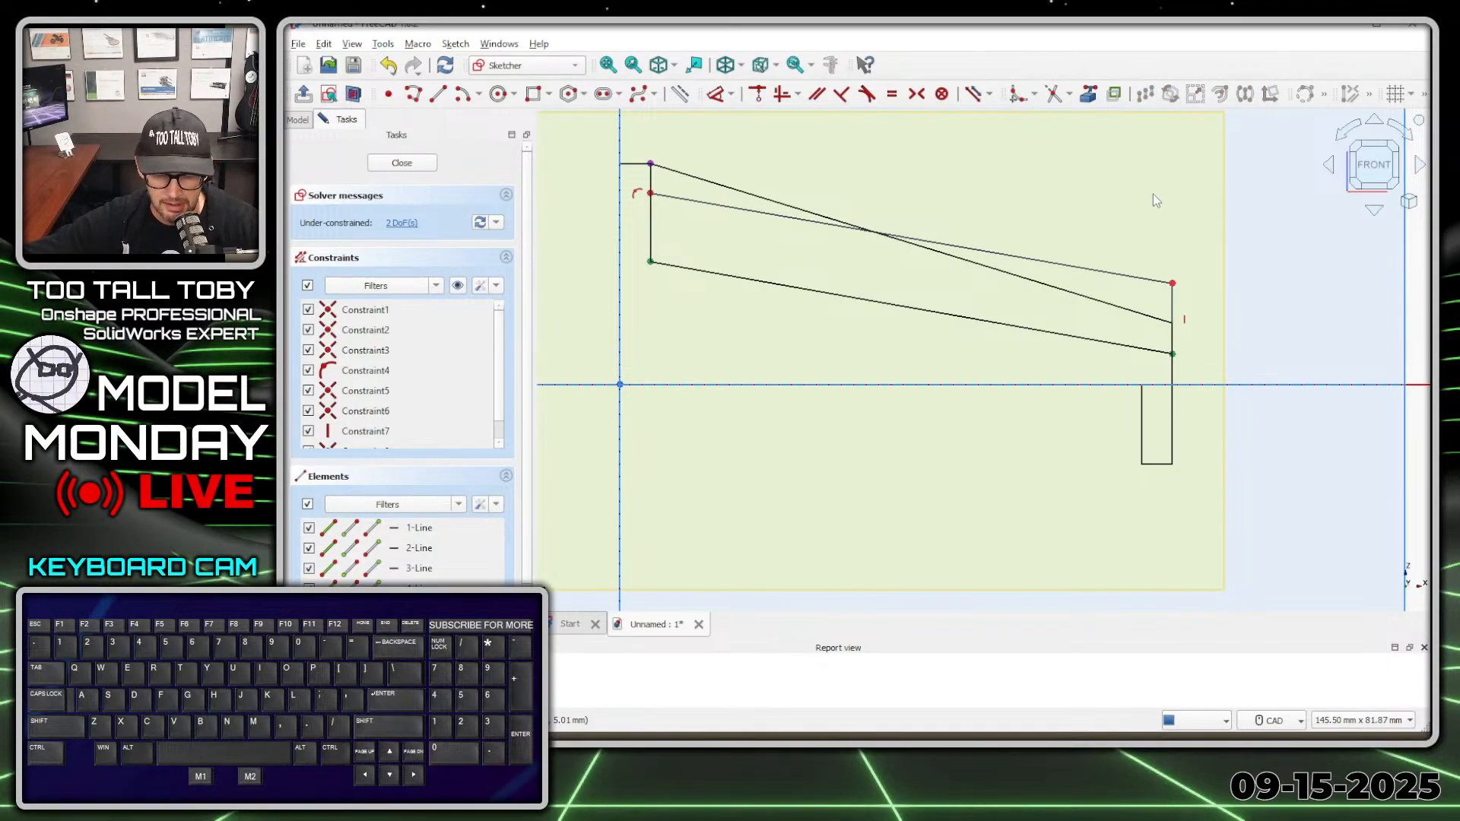
Constrain the rib profile's upper sloped line to a 5° angle
key(d)
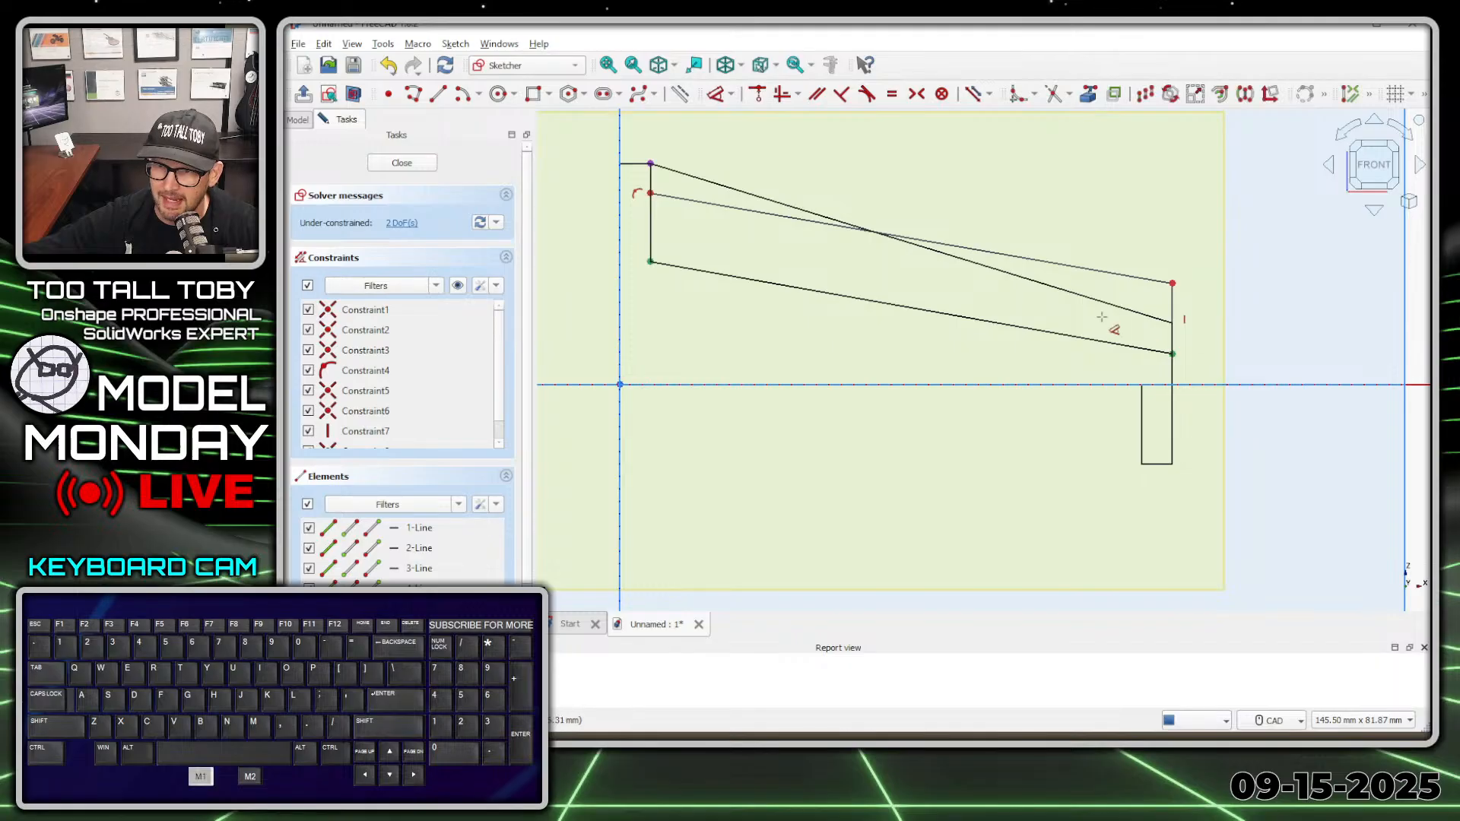
click(1127, 277)
click(1007, 340)
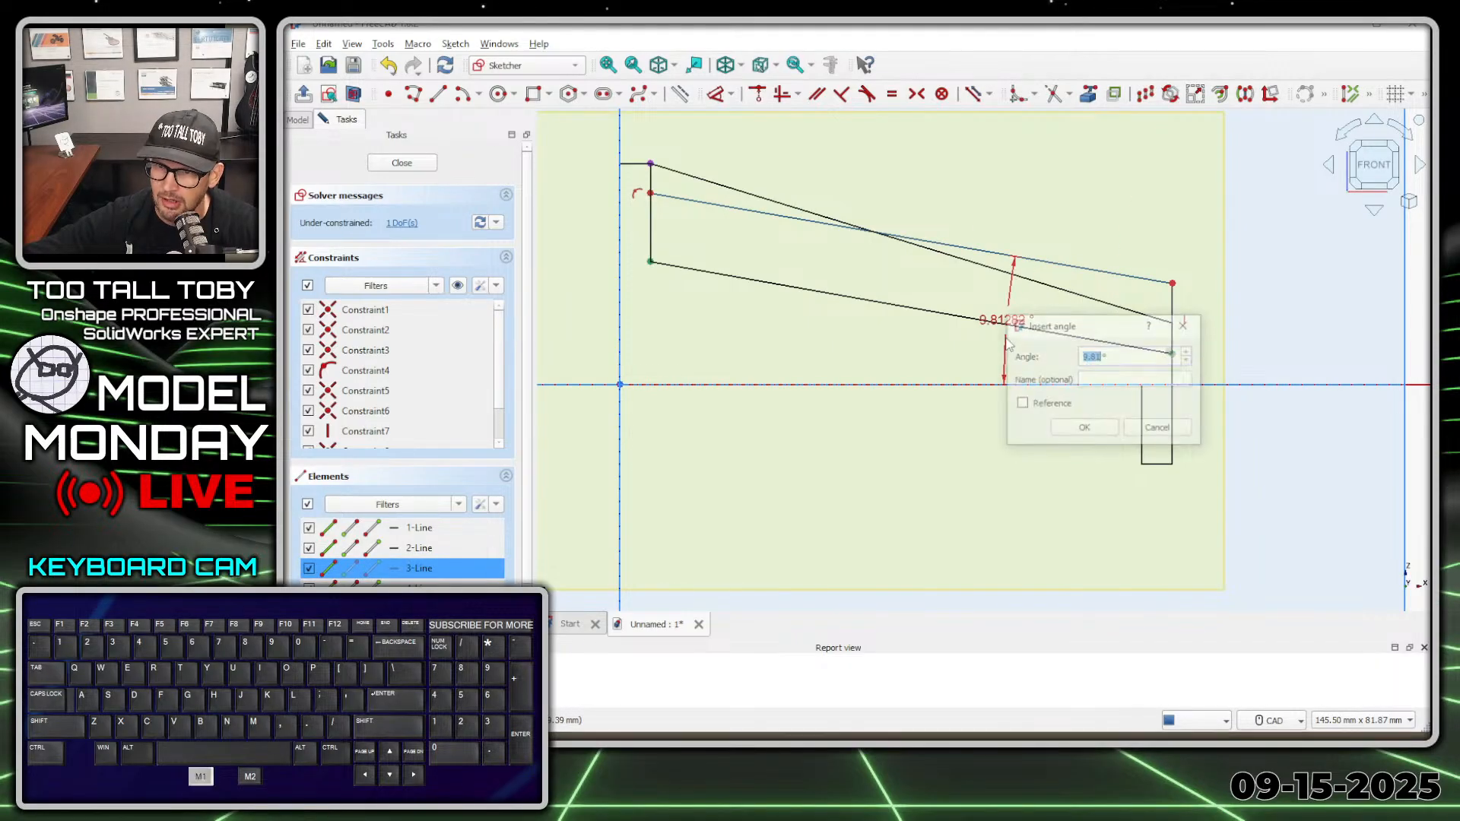
text(5)
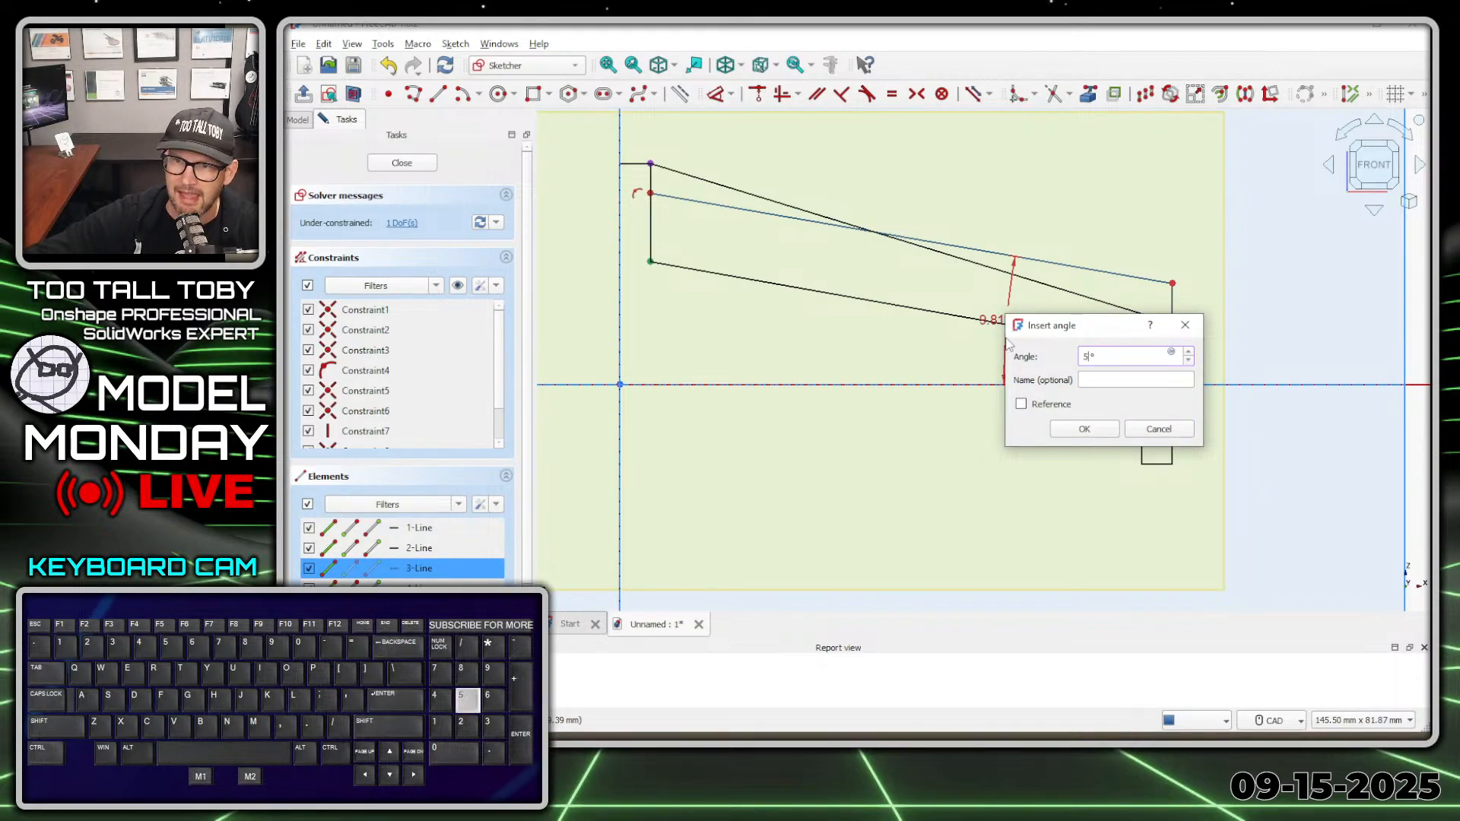
key(Return)
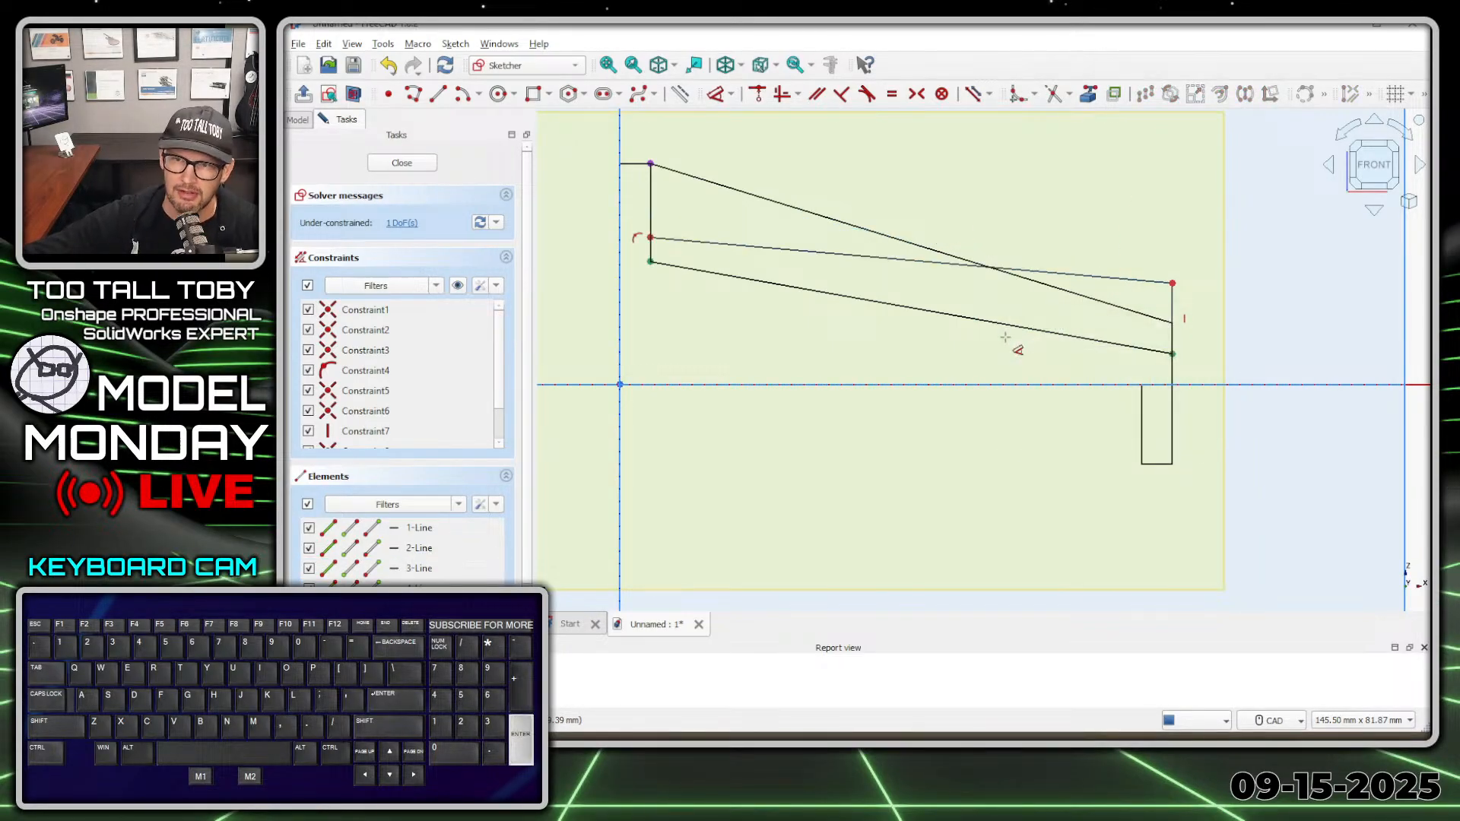
Set the height of the rib profile's upper corner at the rear wall to 23 mm above the horizontal axis
click(651, 238)
click(679, 344)
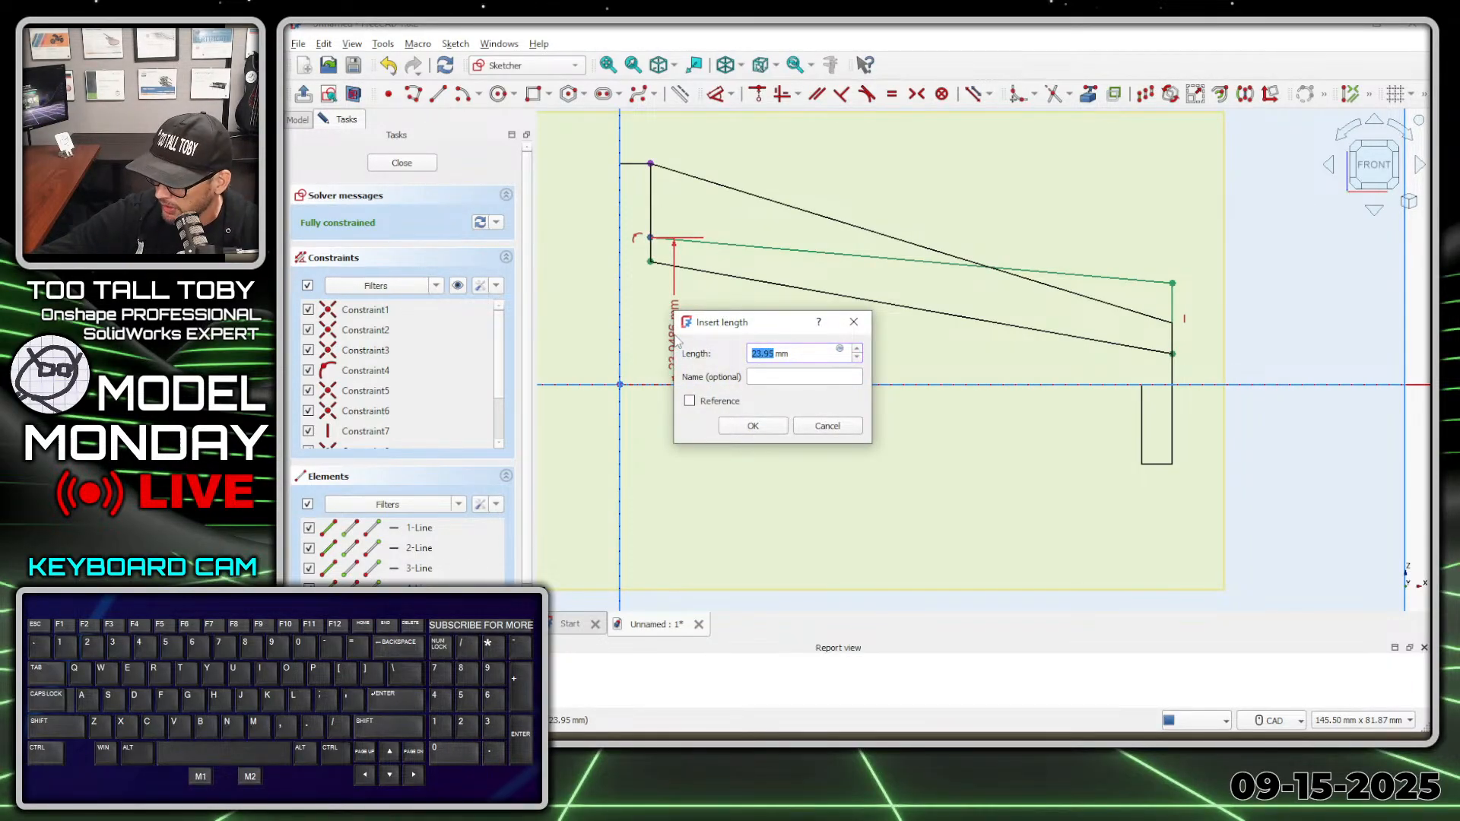
text(23)
key(Return)
scroll(701, 334, down, 2)
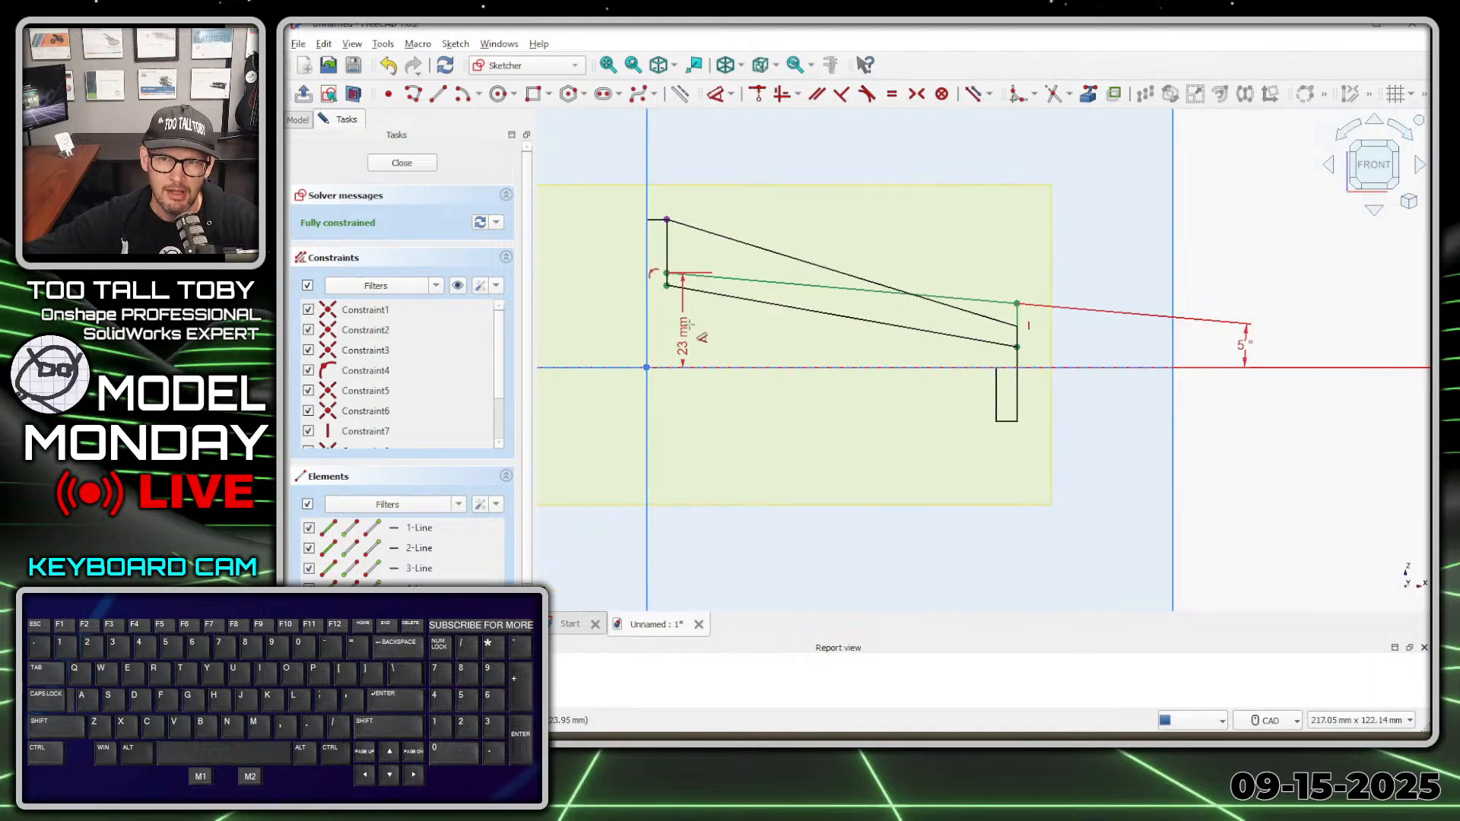
Return the model to shaded display and pad the finished rib sketch 5 mm
key(ctrl+1)
click(290, 225)
mouse_move(299, 237)
mouse_down()
mouse_move(367, 162)
mouse_move(306, 226)
mouse_up()
key(alt+1)
key(shift+s)
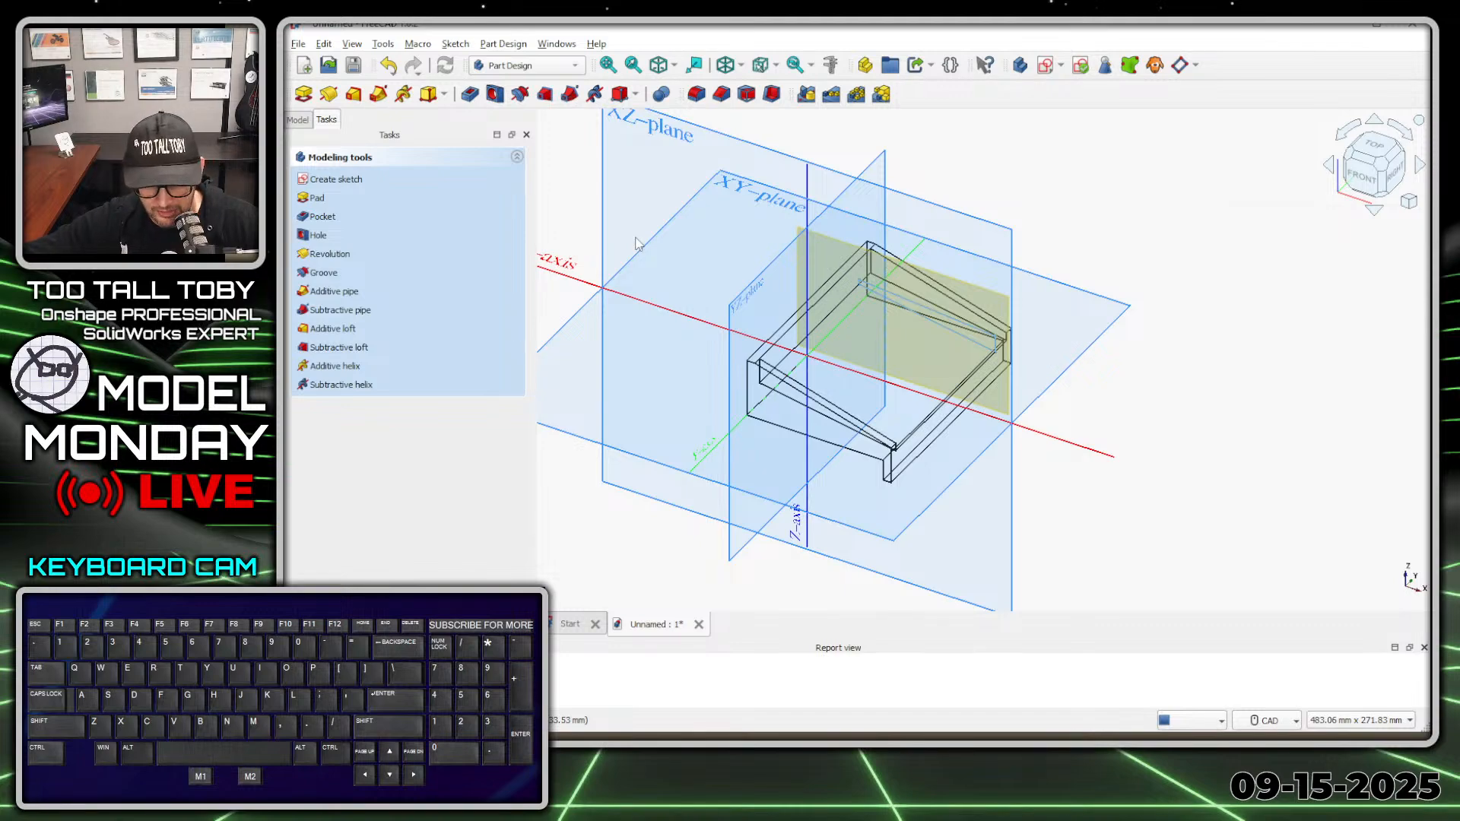
key(x)
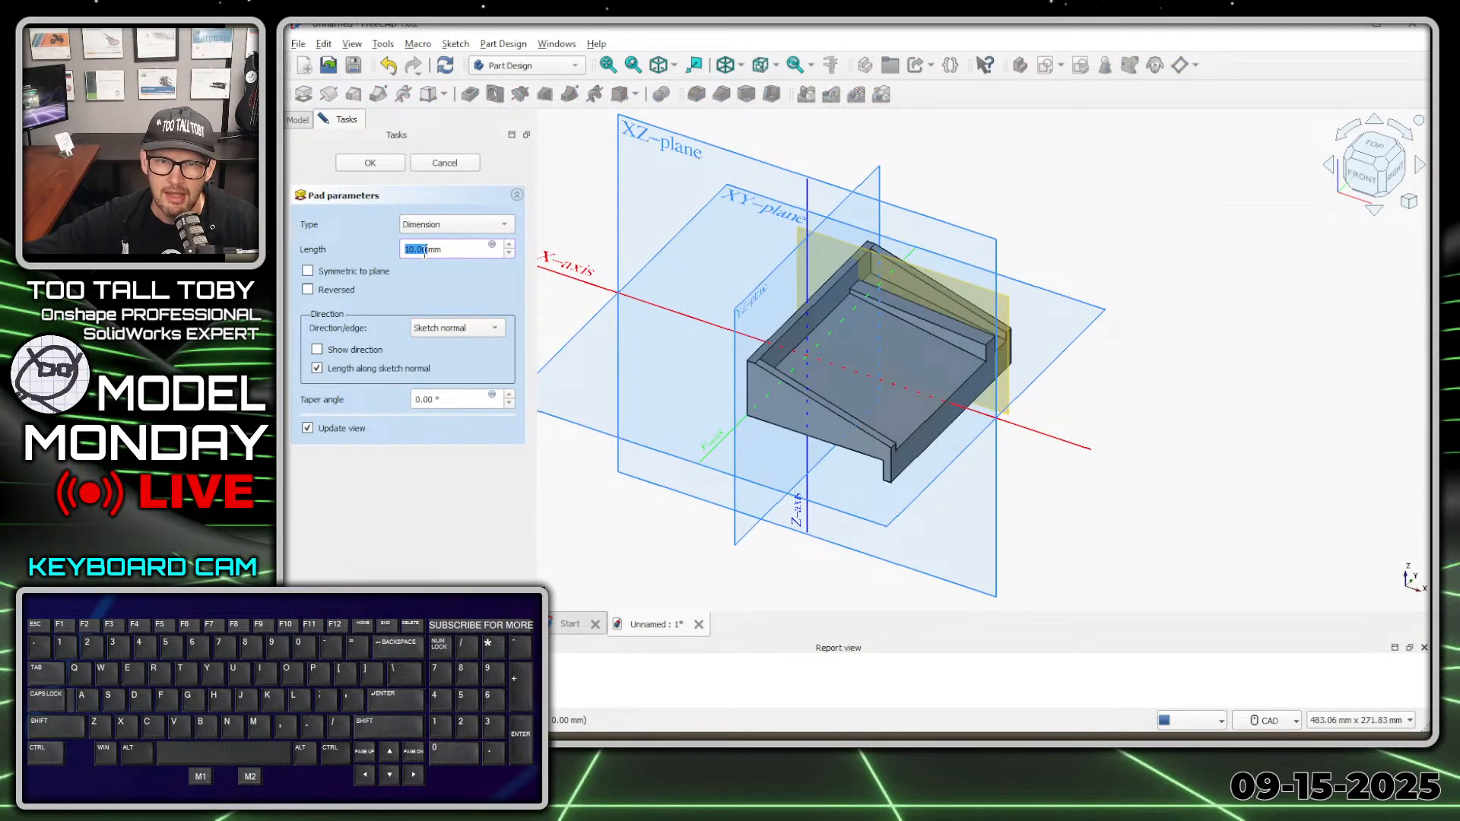
text(5)
key(Return)
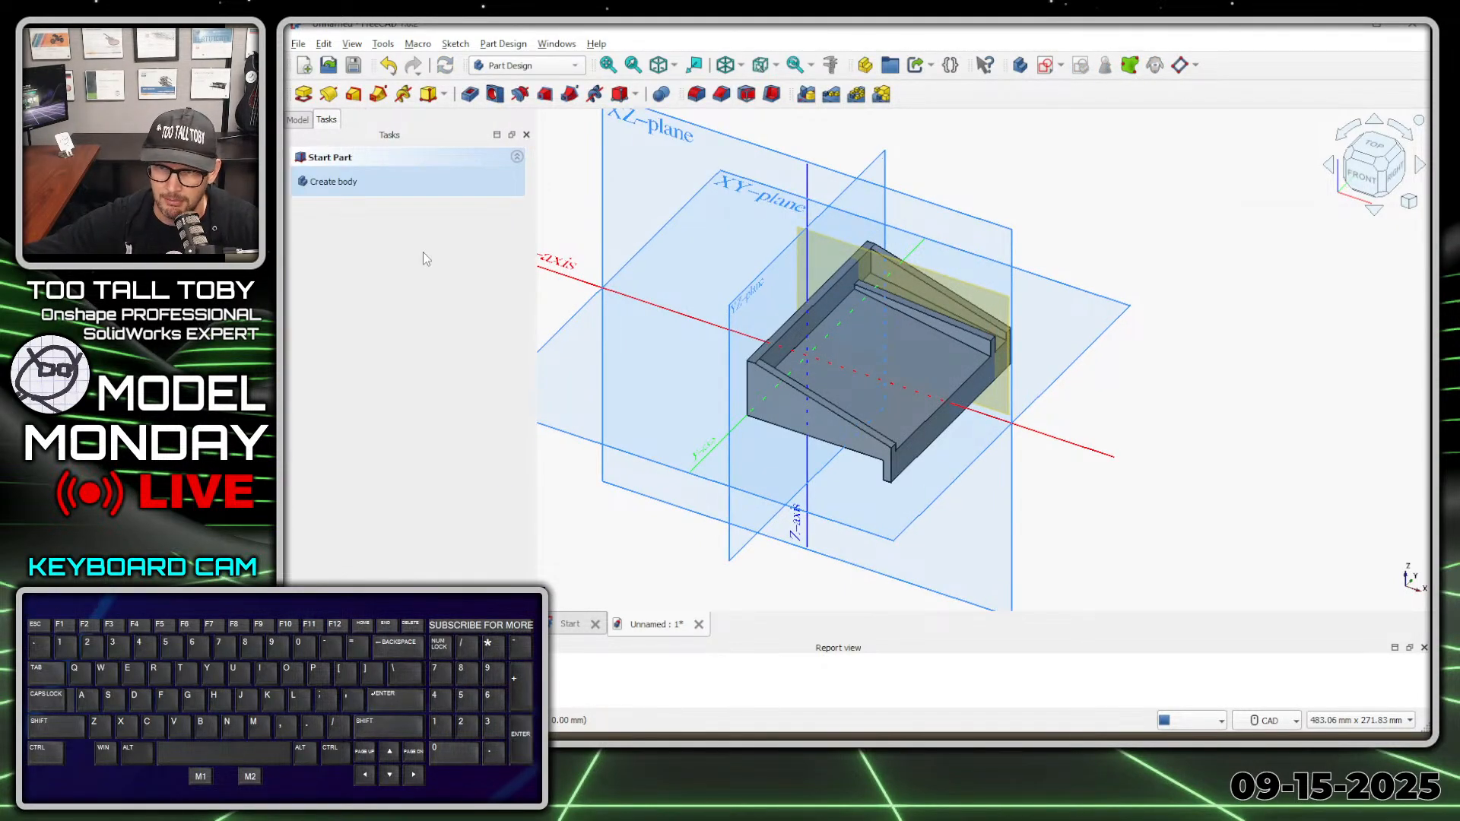
Create a linear pattern of only the rib pad, as a tool shape, along the reversed base Y axis
click(832, 94)
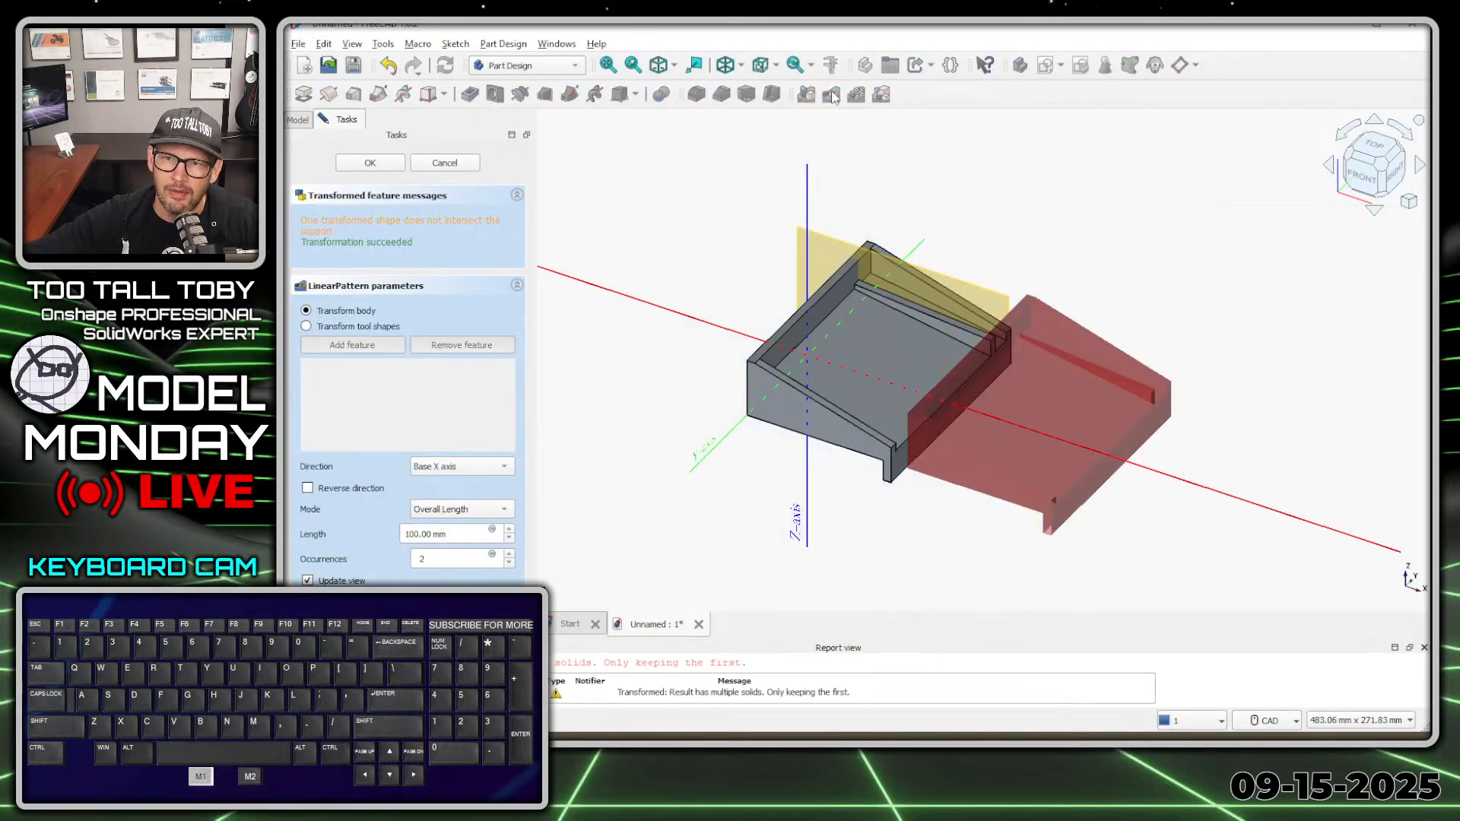
click(341, 327)
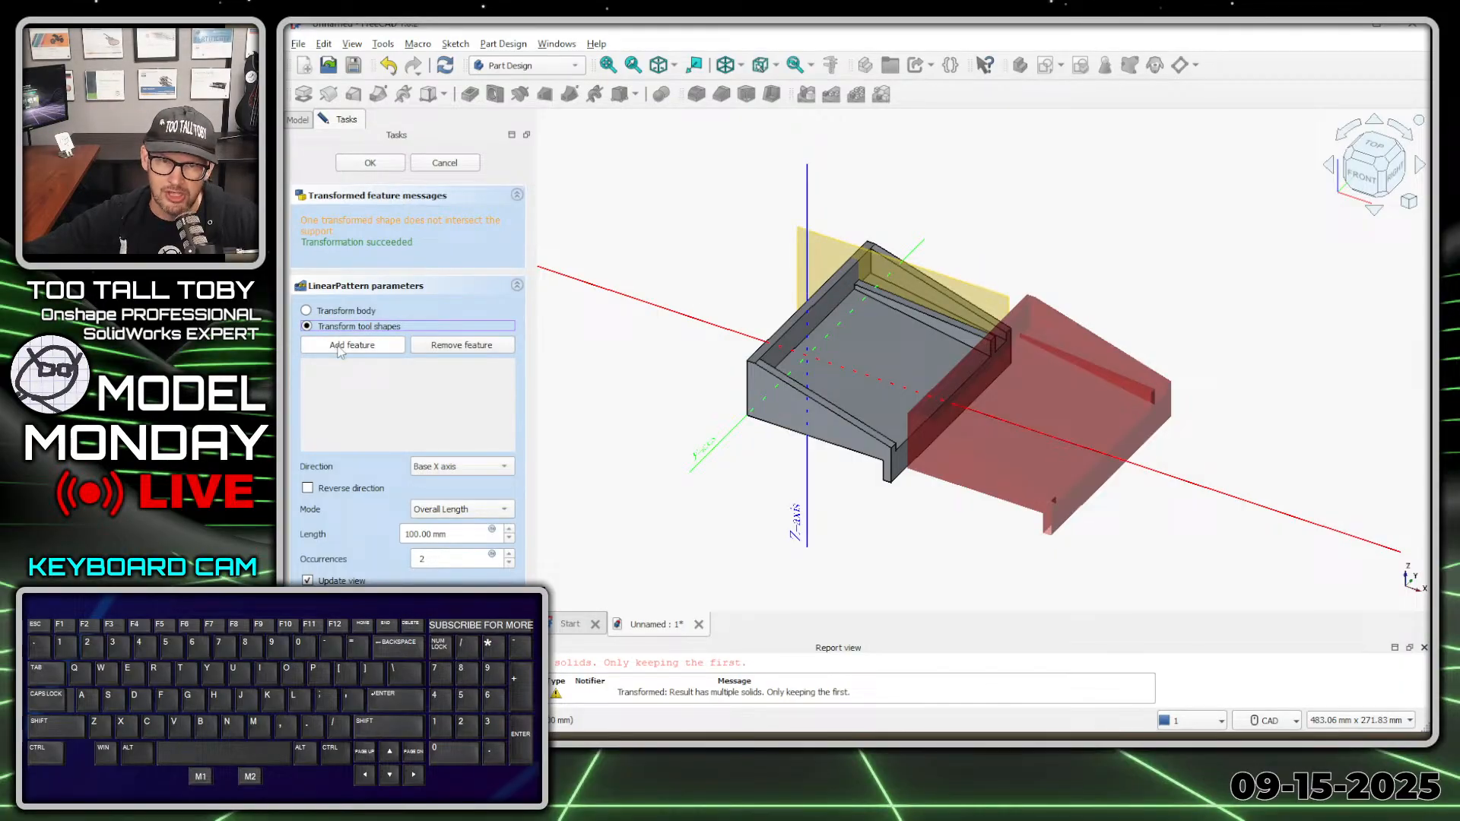
click(964, 342)
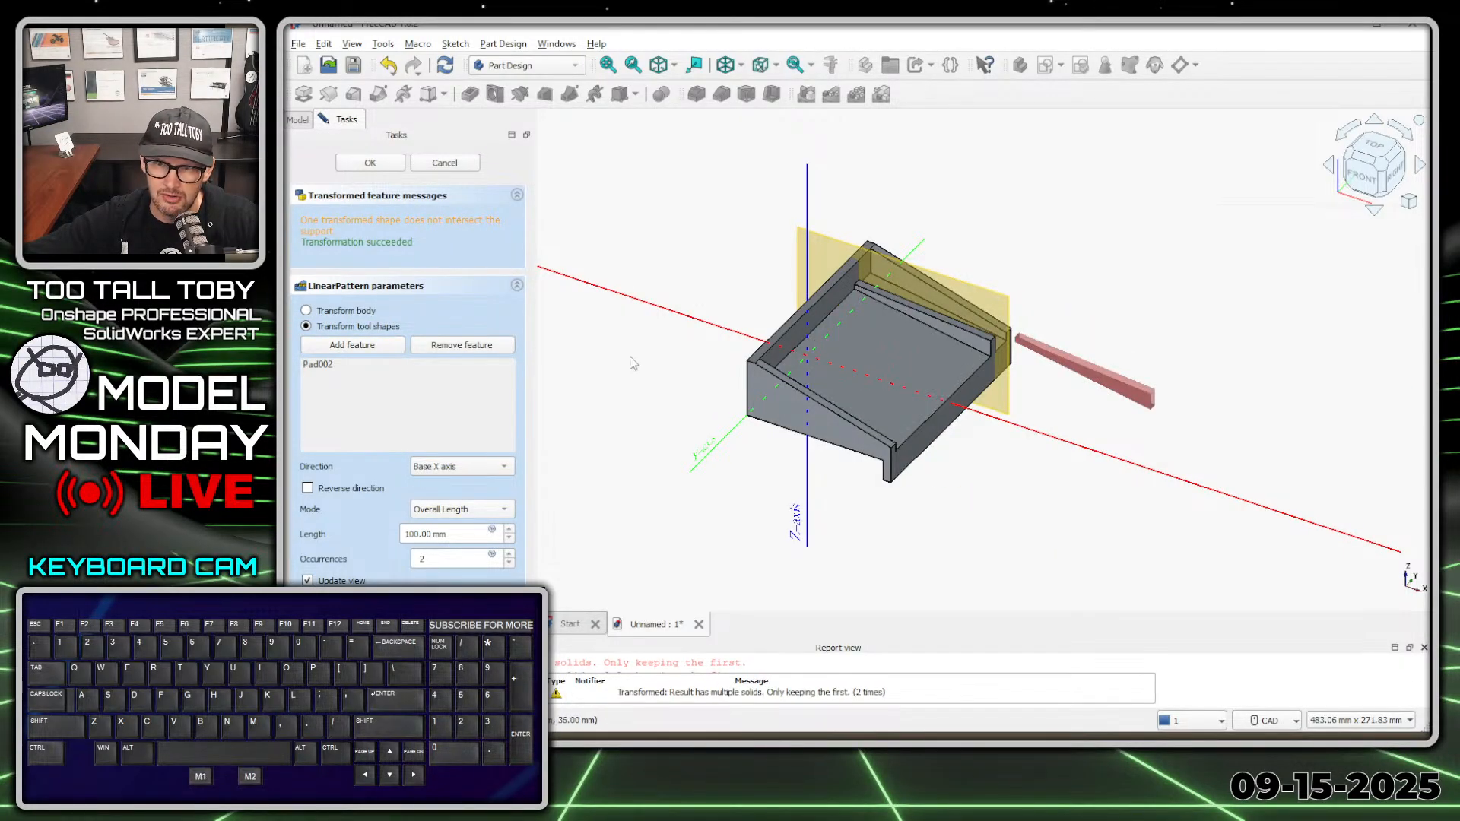
click(479, 468)
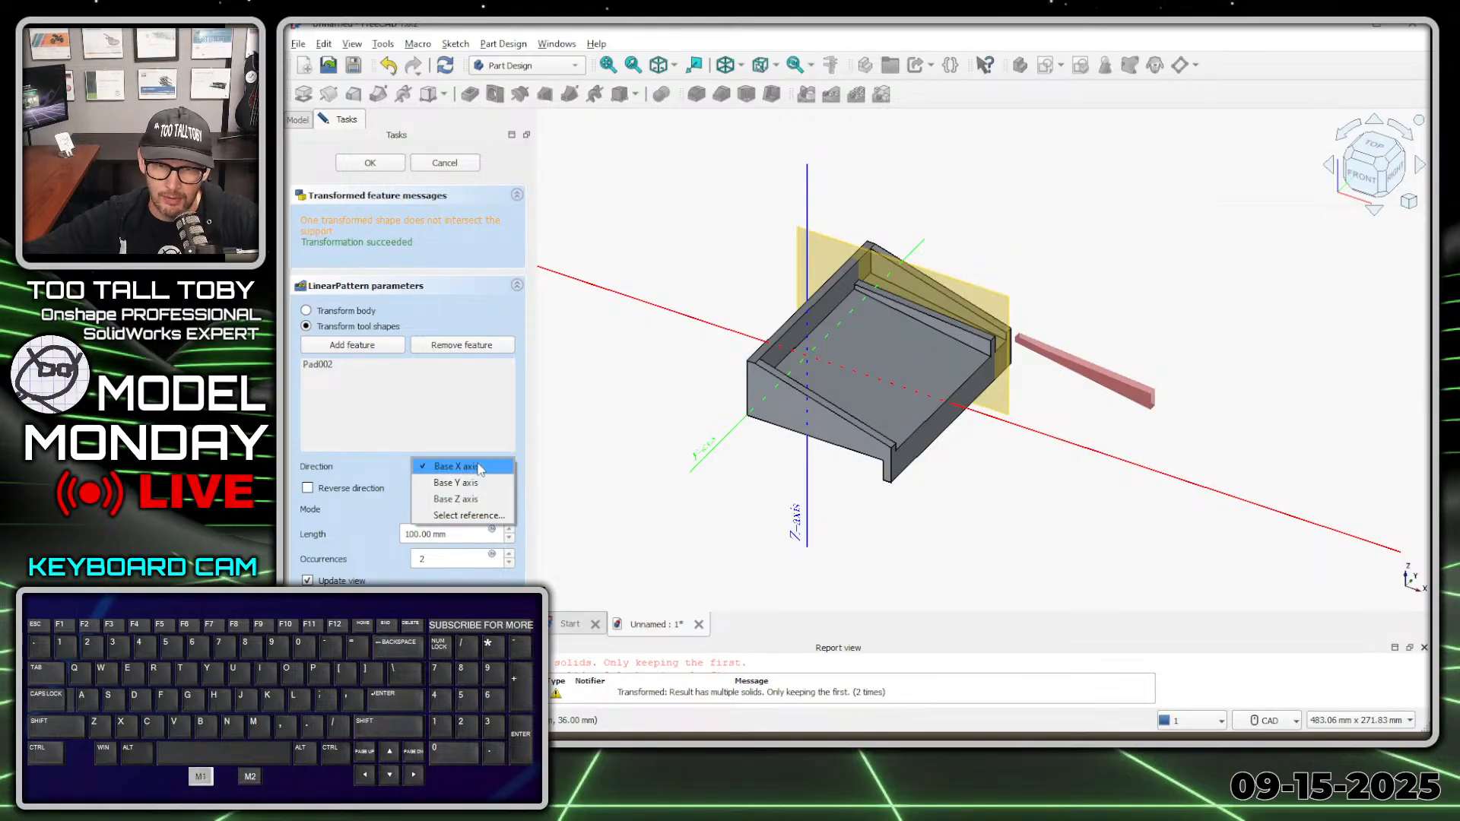
click(466, 485)
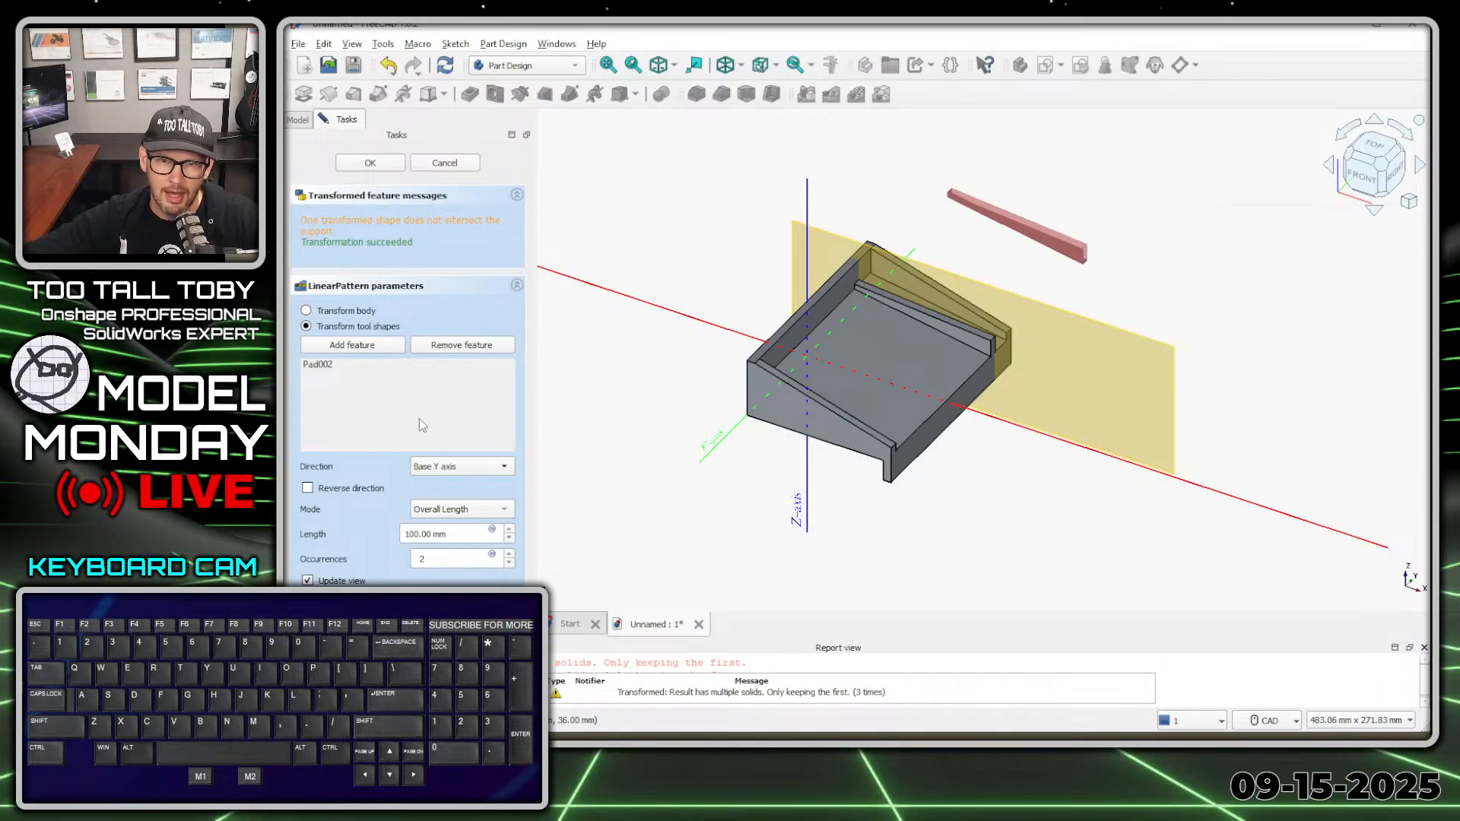
click(365, 491)
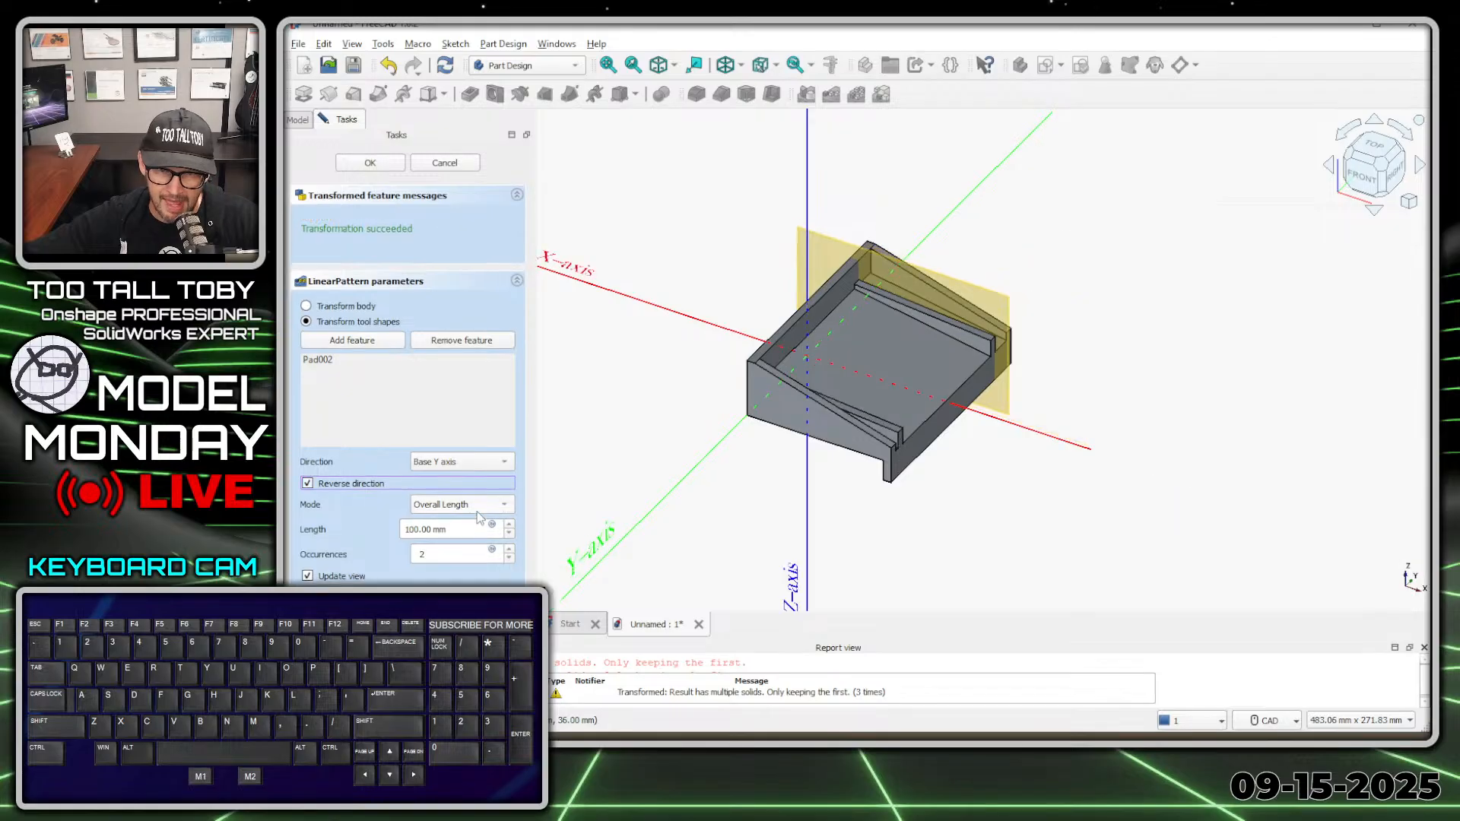
Set the rib pattern to Offset mode with a 25 mm offset and 4 occurrences
click(462, 504)
click(466, 522)
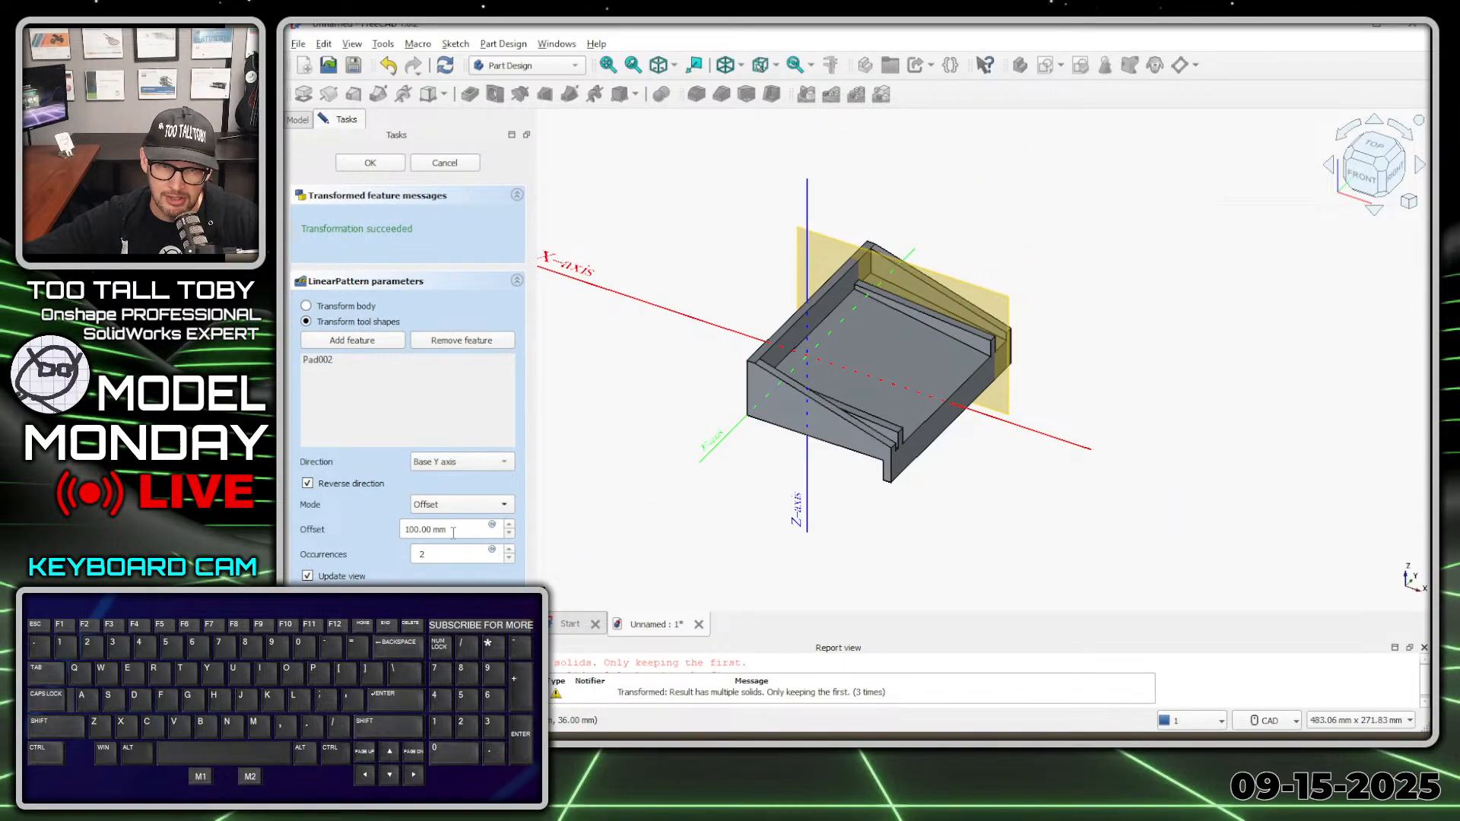
drag(450, 529, 307, 528)
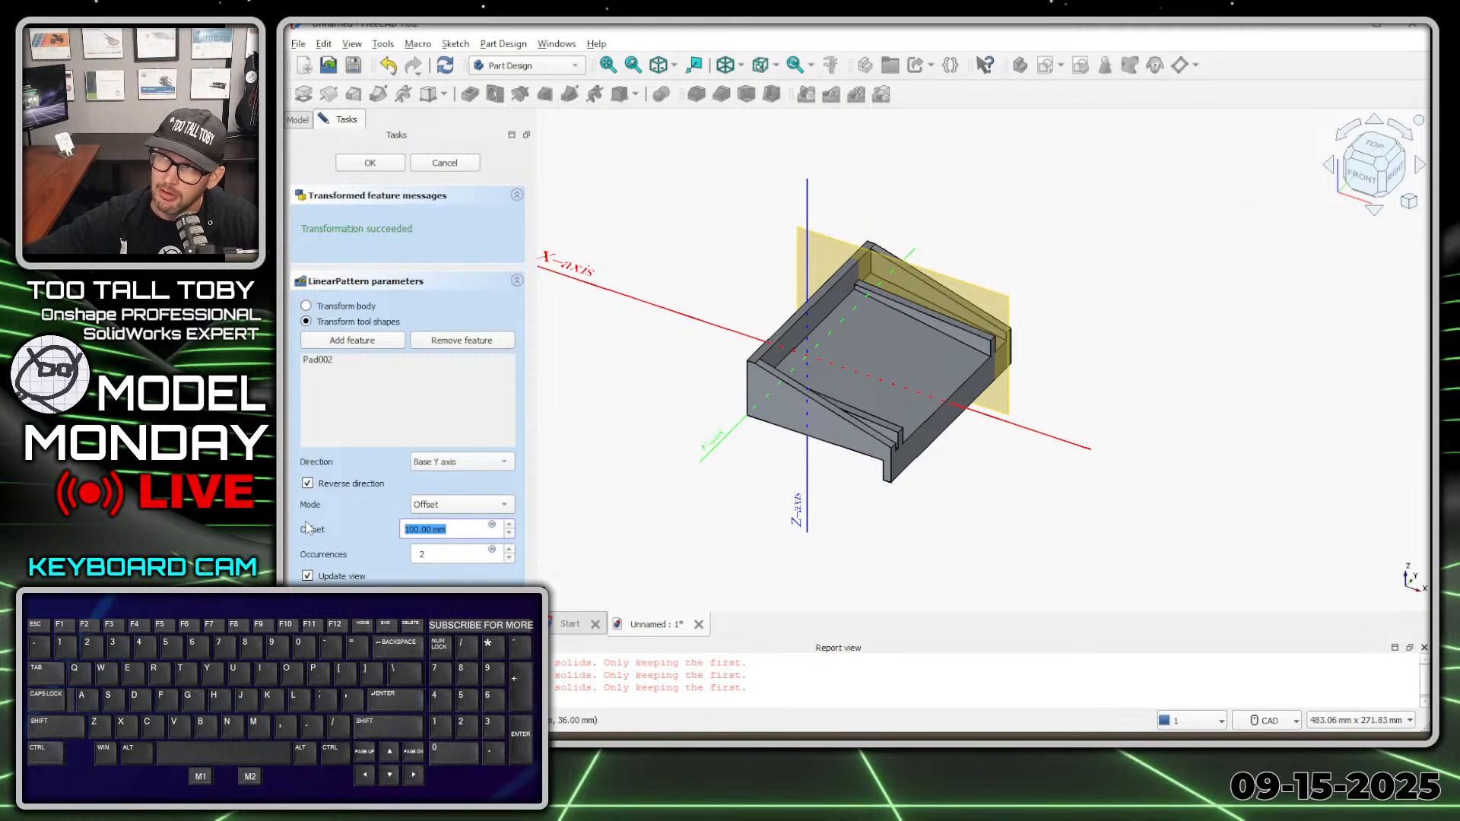
text(25)
key(Tab)
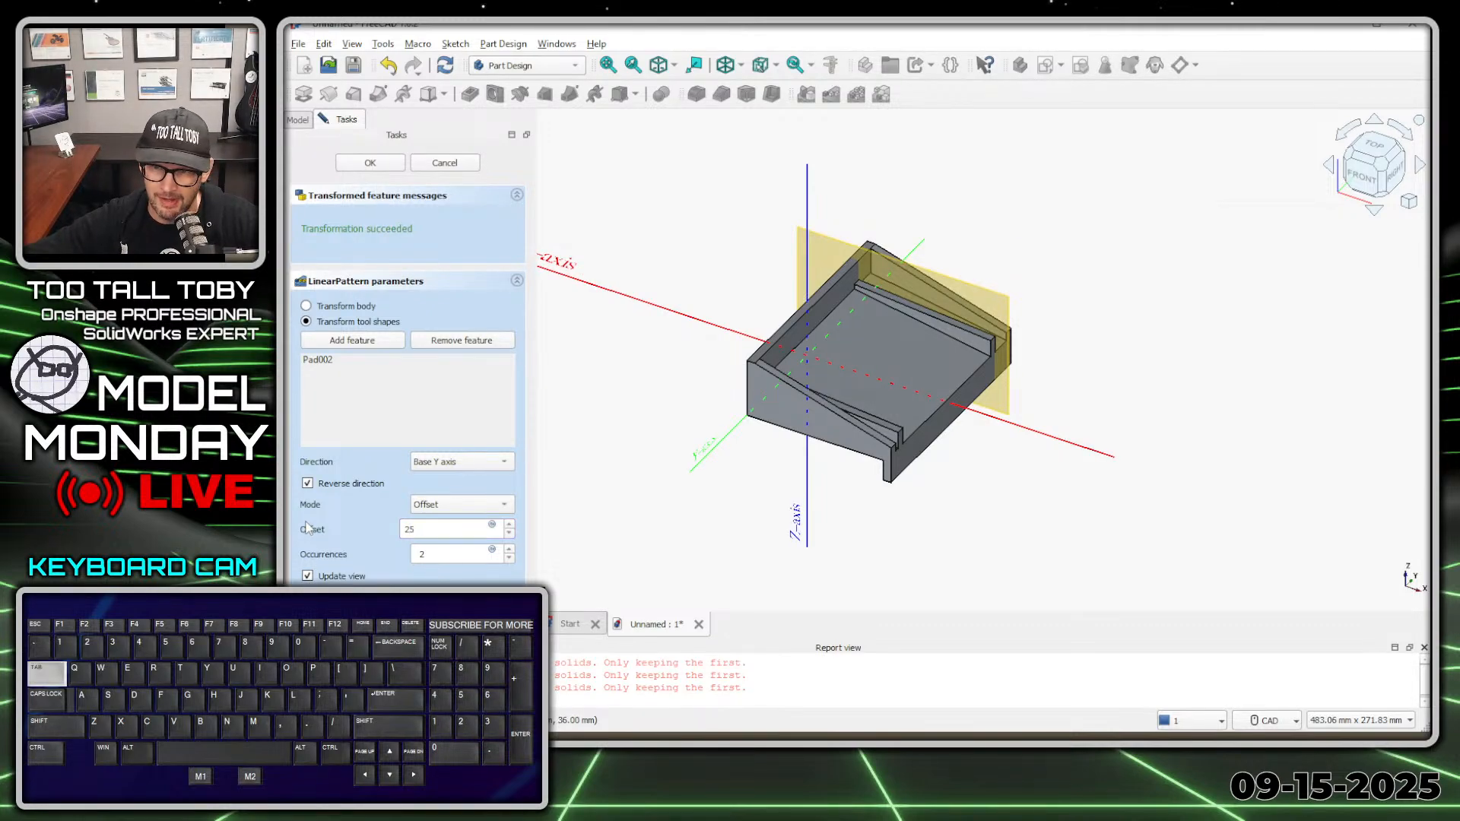
drag(472, 553, 331, 557)
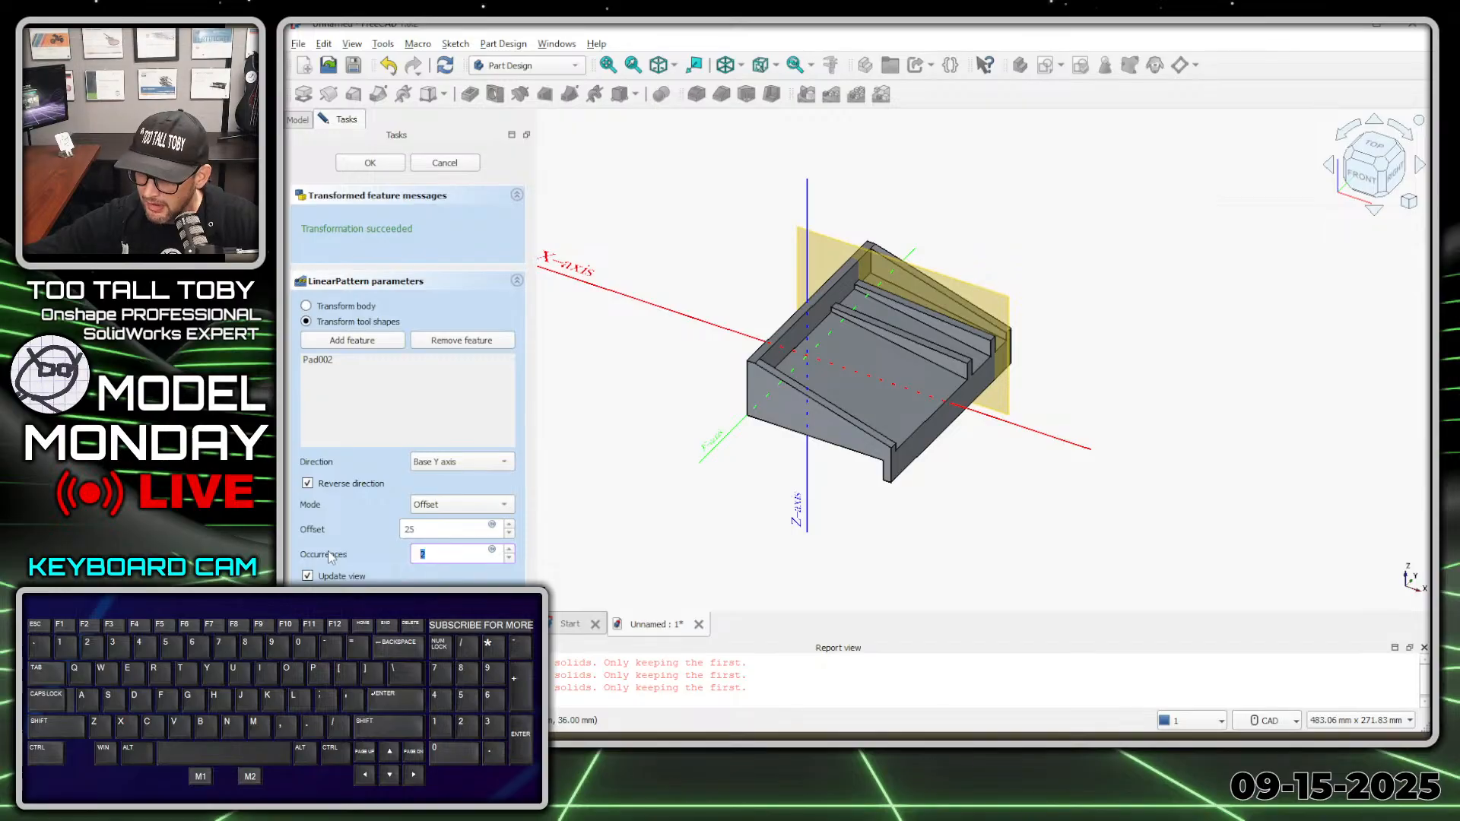
text(4)
key(Tab)
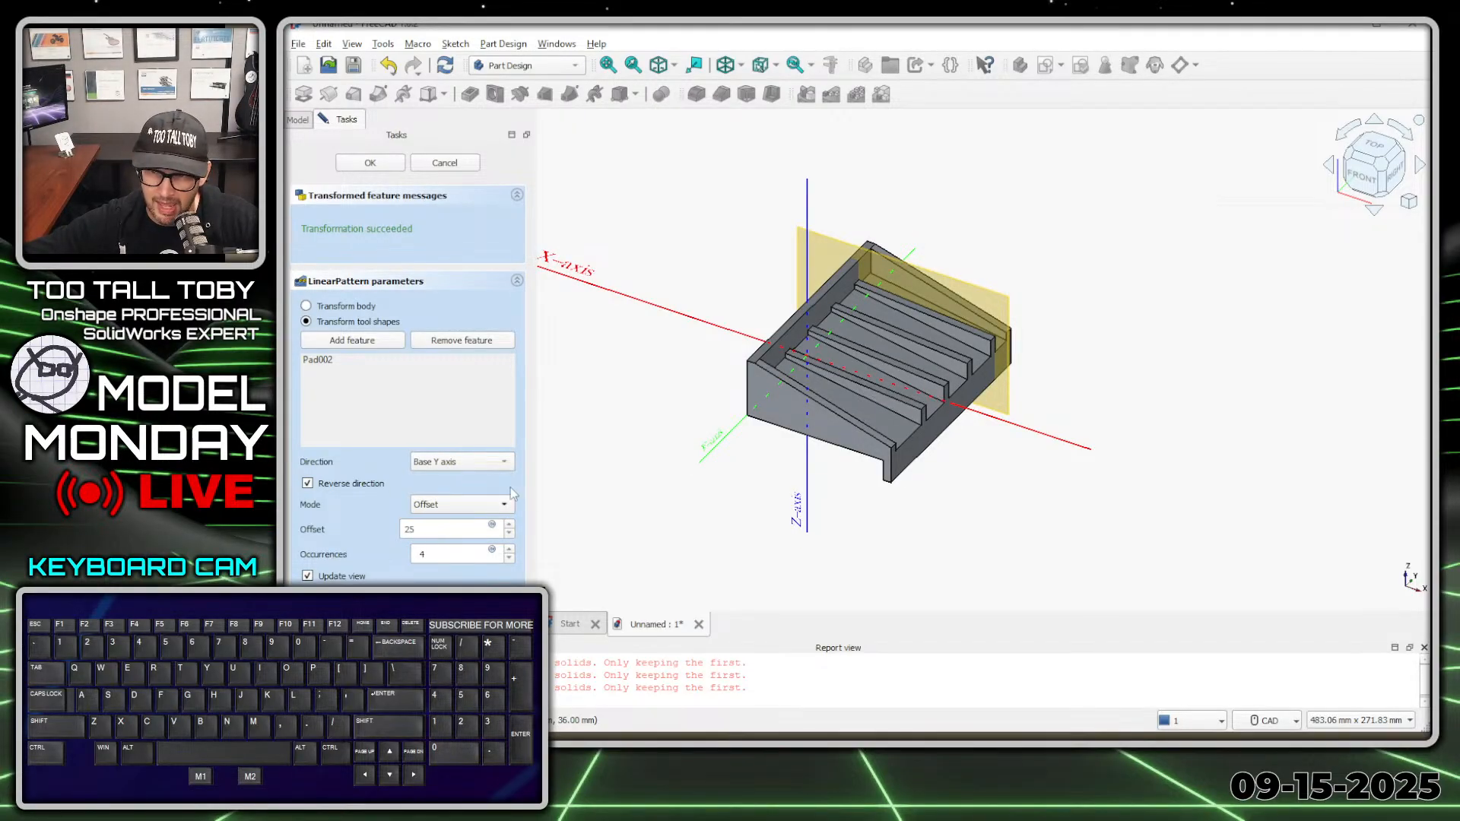
Change the rib pattern's offset to 30 mm and accept the pattern
click(410, 529)
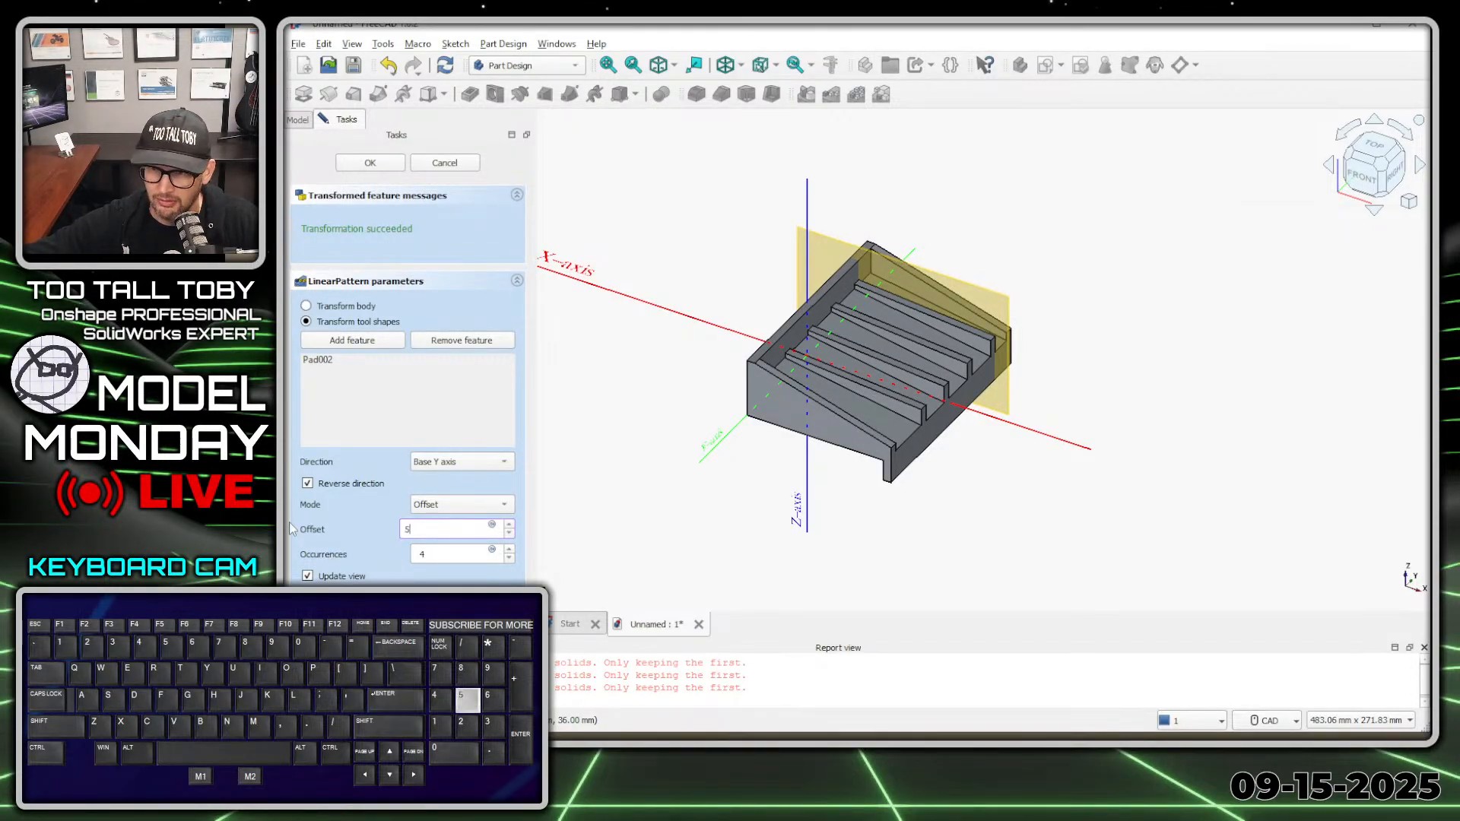
key(BackSpace)
text(30)
key(Tab)
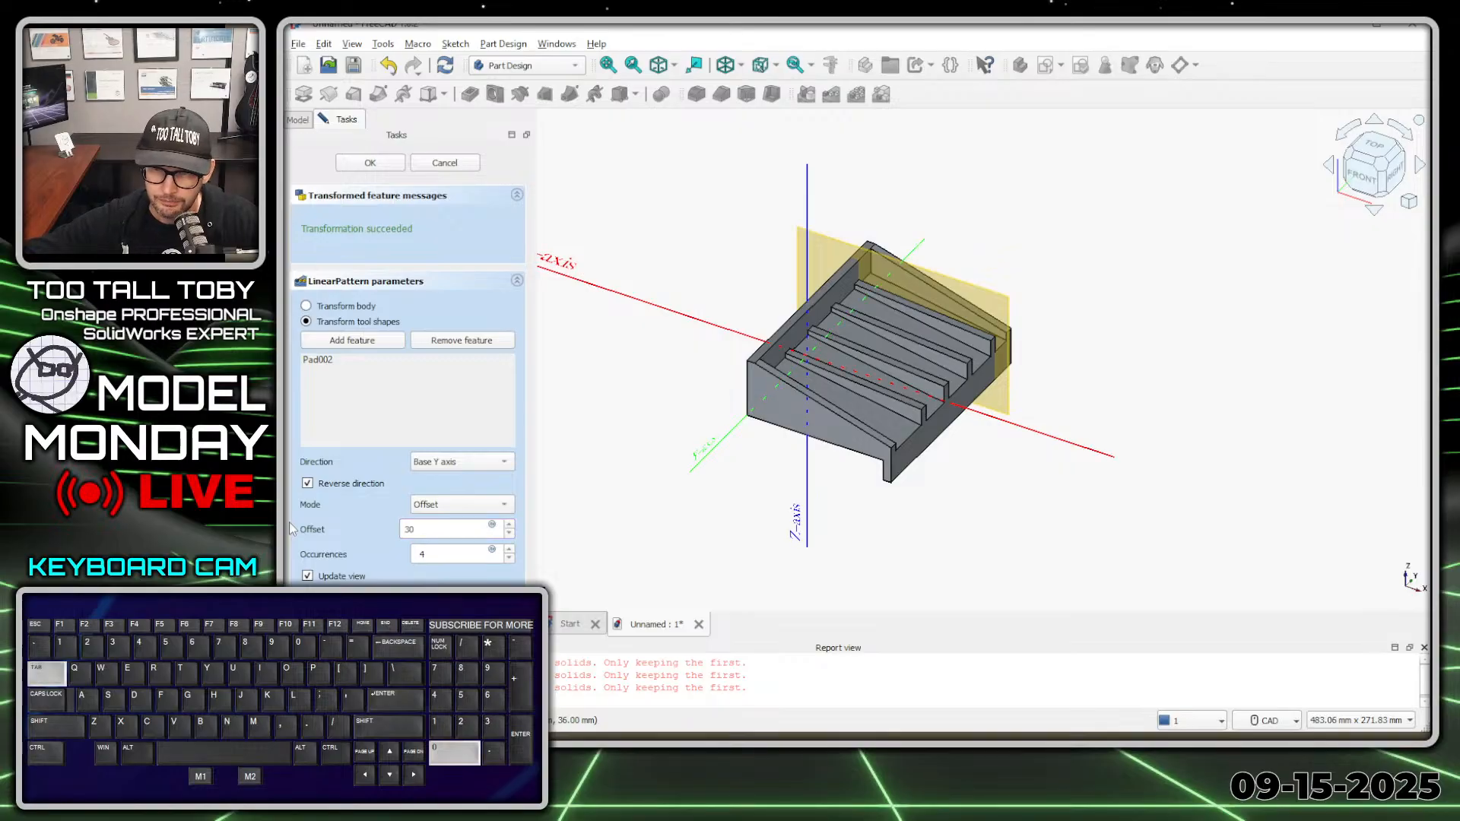
scroll(981, 408, up, 1)
scroll(981, 408, up, 1)
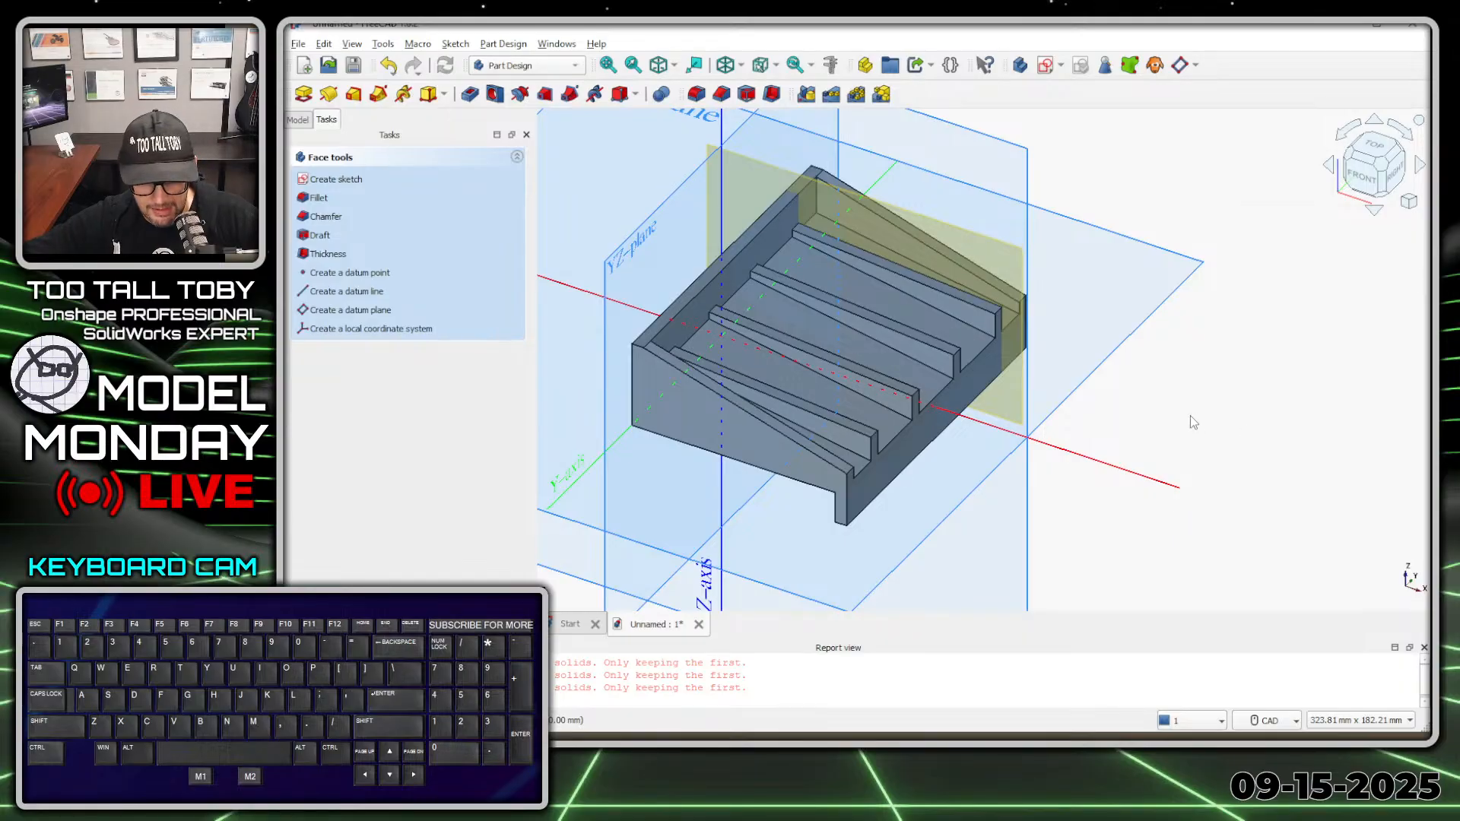
Check the floor edge length between each outermost rib and its adjacent side wall
middle_drag(1248, 421, 1136, 406)
click(1060, 275)
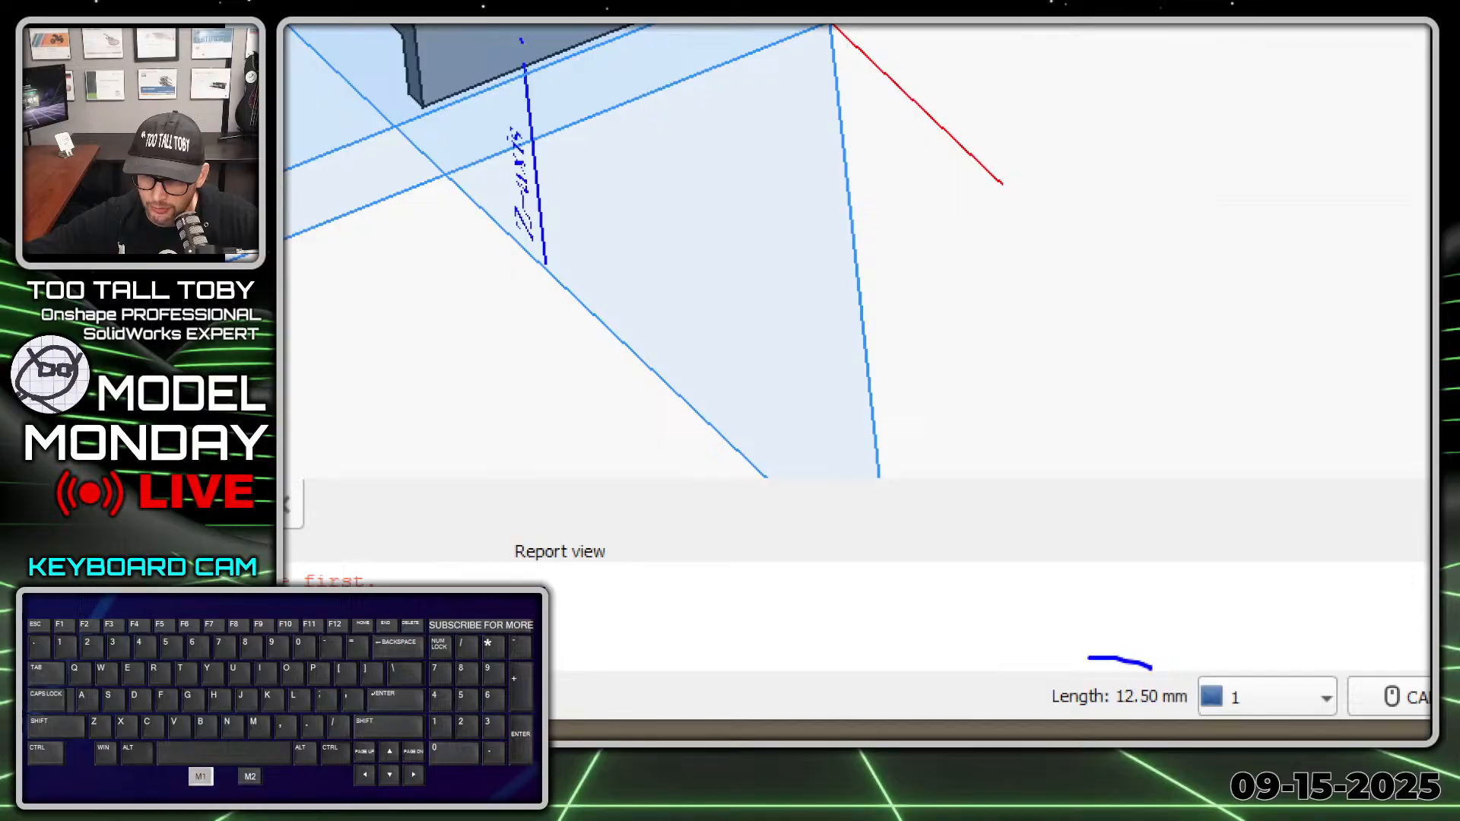
mouse_move(1087, 657)
mouse_down()
mouse_move(1259, 735)
mouse_move(1040, 661)
mouse_up()
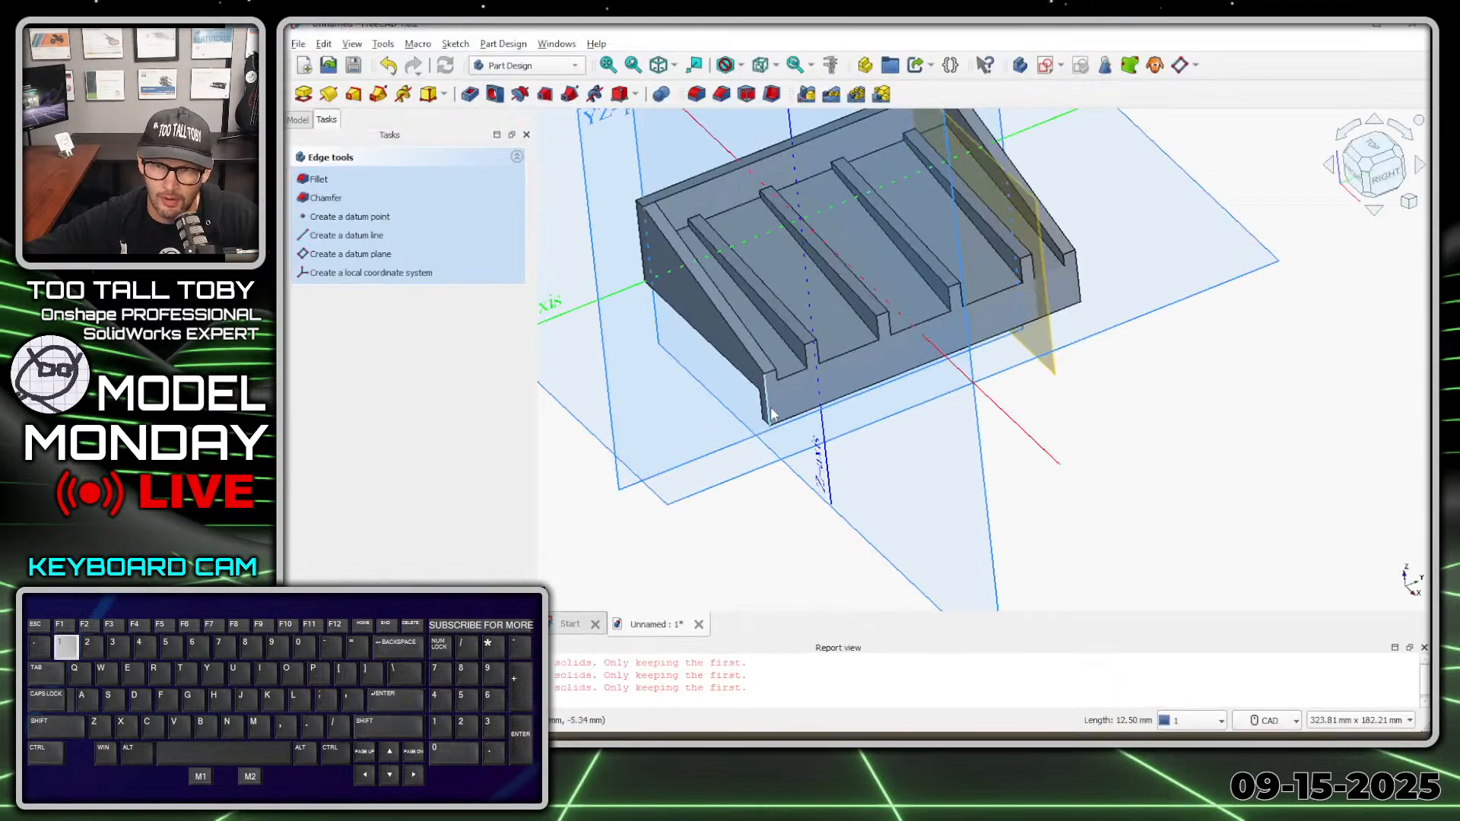
click(1059, 394)
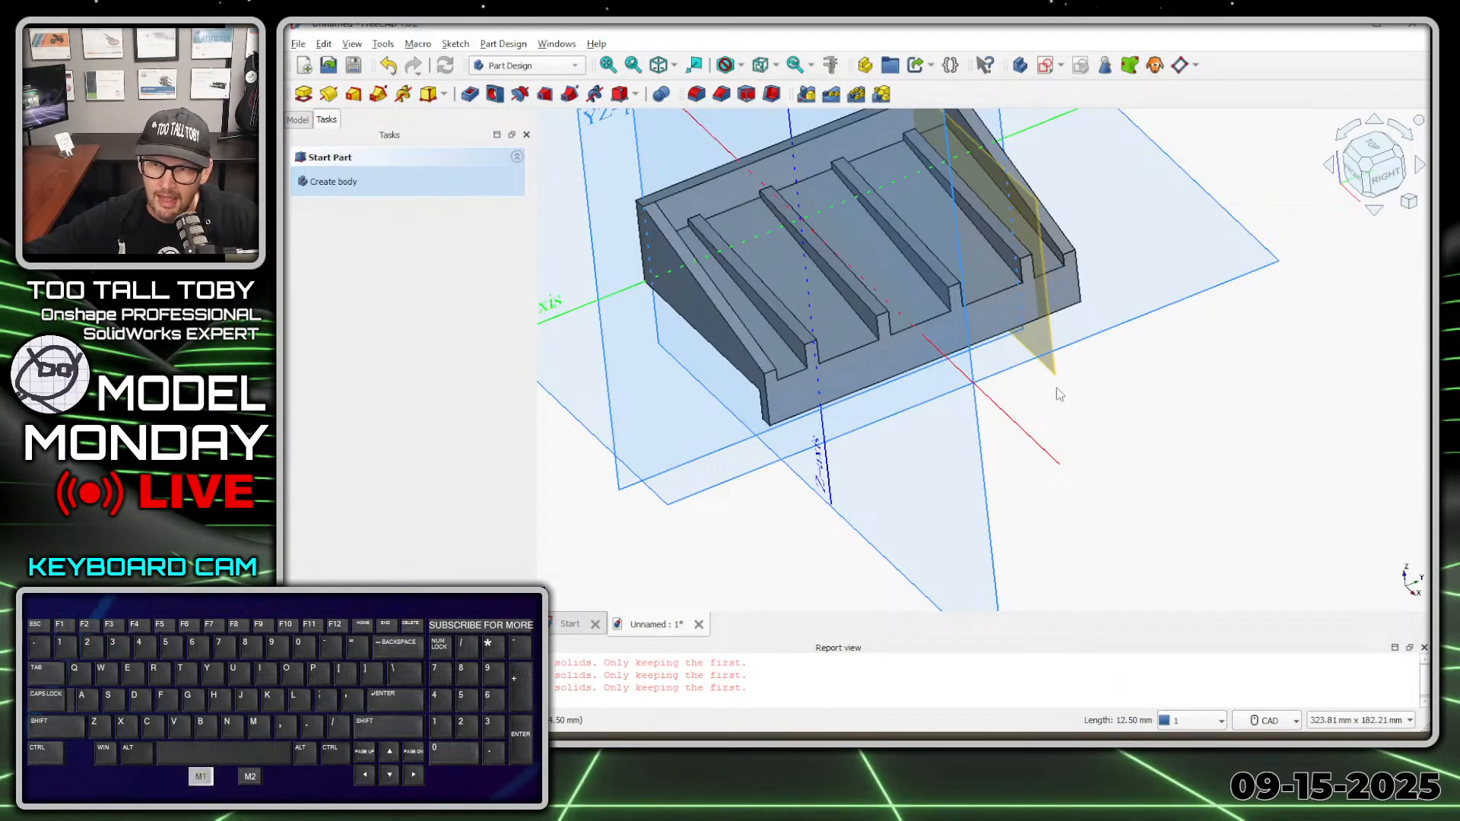
click(799, 371)
key(alt+1)
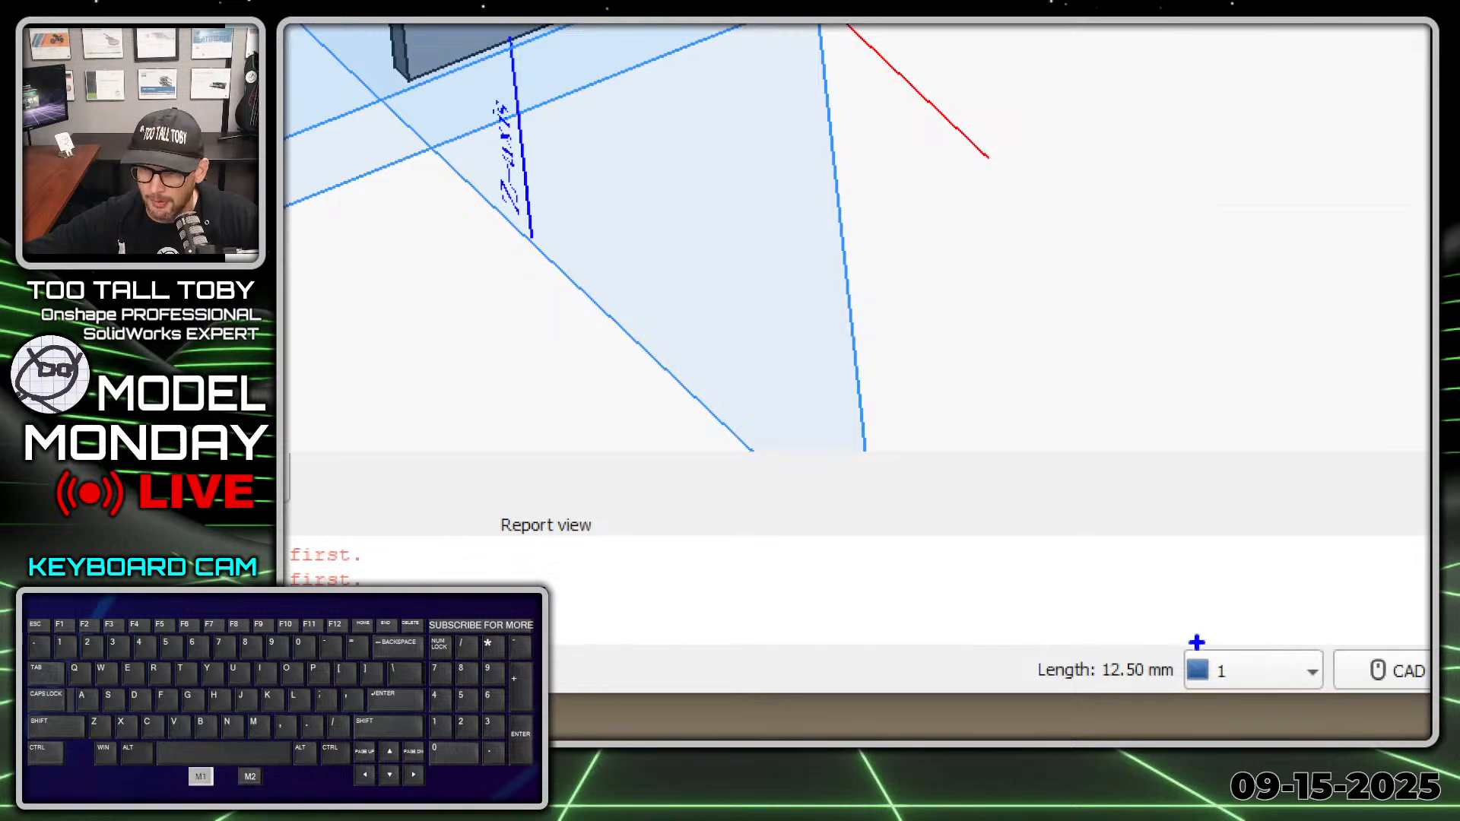
Hide the Origin group of the body so its axes and base planes no longer clutter the view
mouse_move(1162, 620)
mouse_down()
mouse_move(1061, 726)
mouse_move(1036, 620)
mouse_up()
key(alt+1)
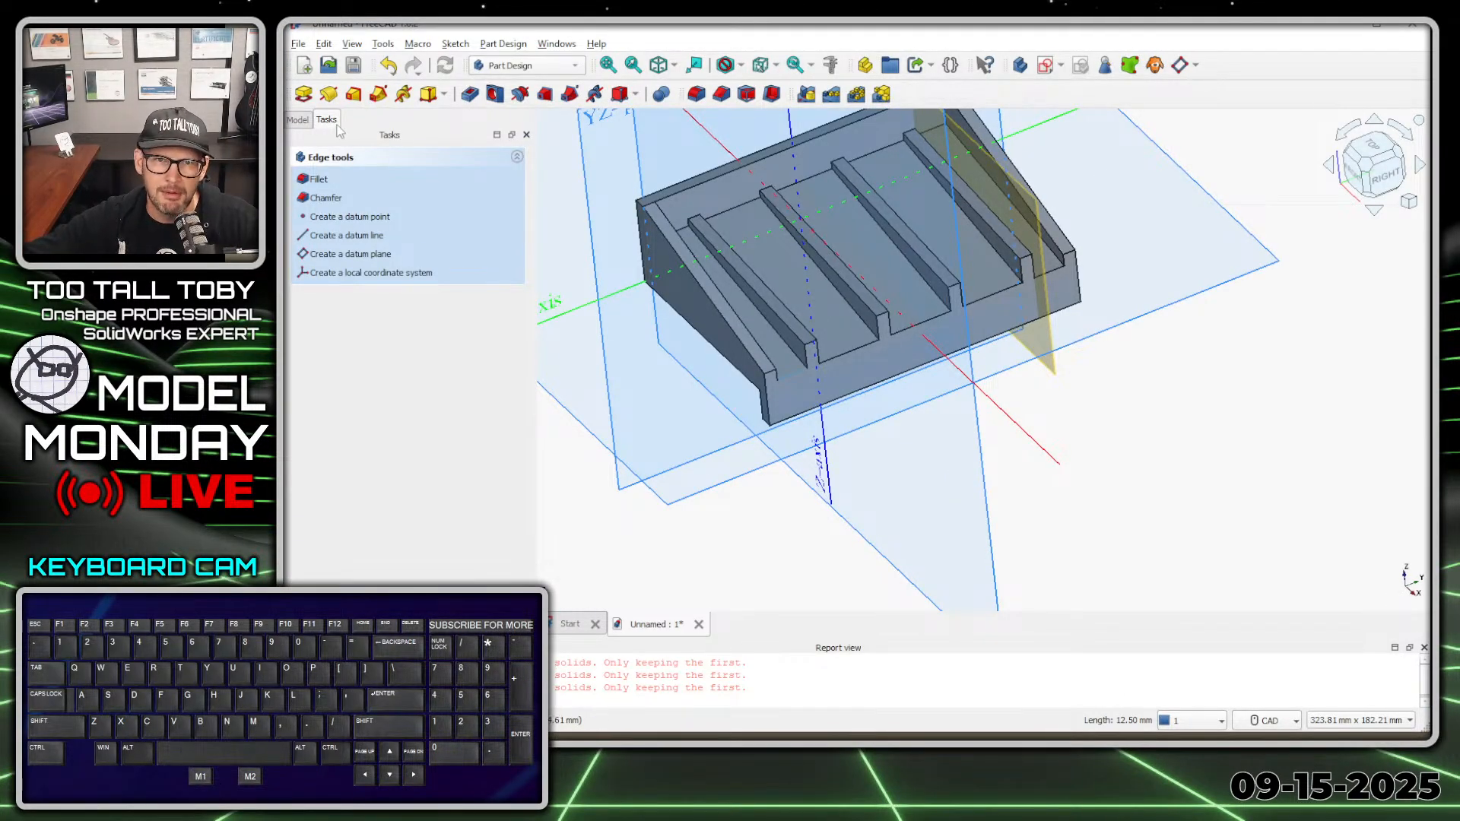
click(297, 120)
click(339, 184)
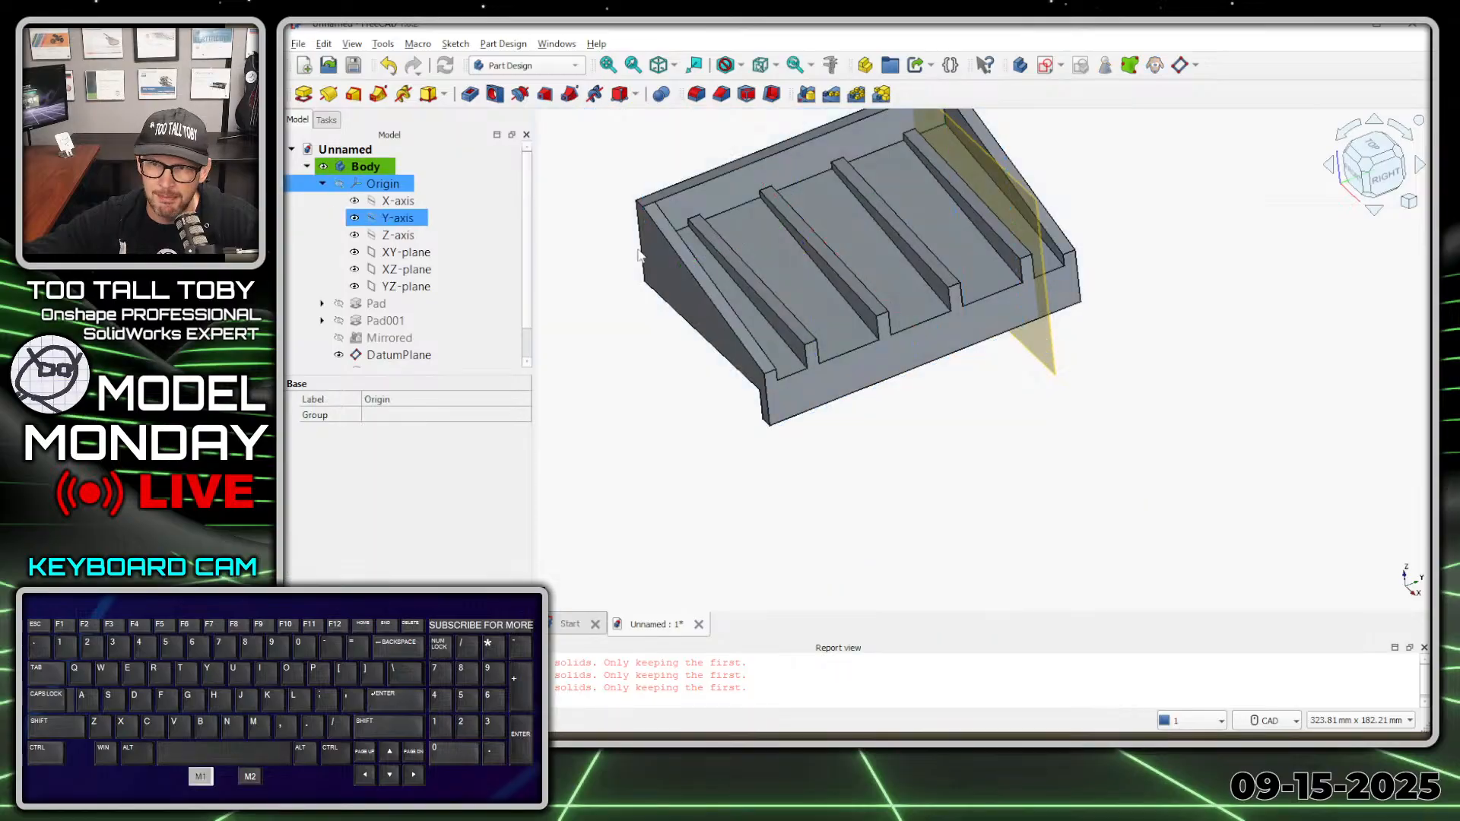
middle_drag(851, 337, 908, 428)
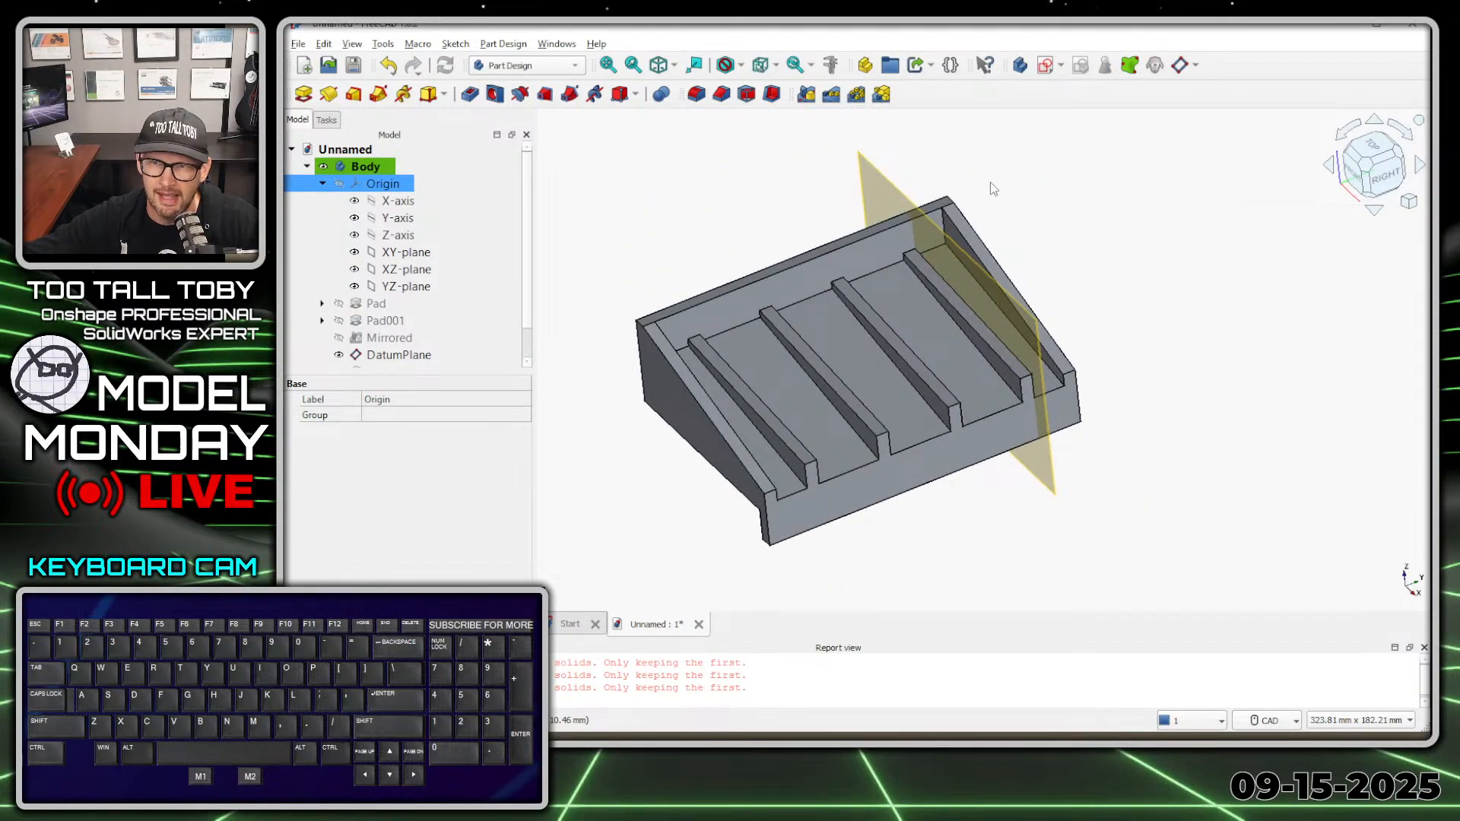
click(692, 94)
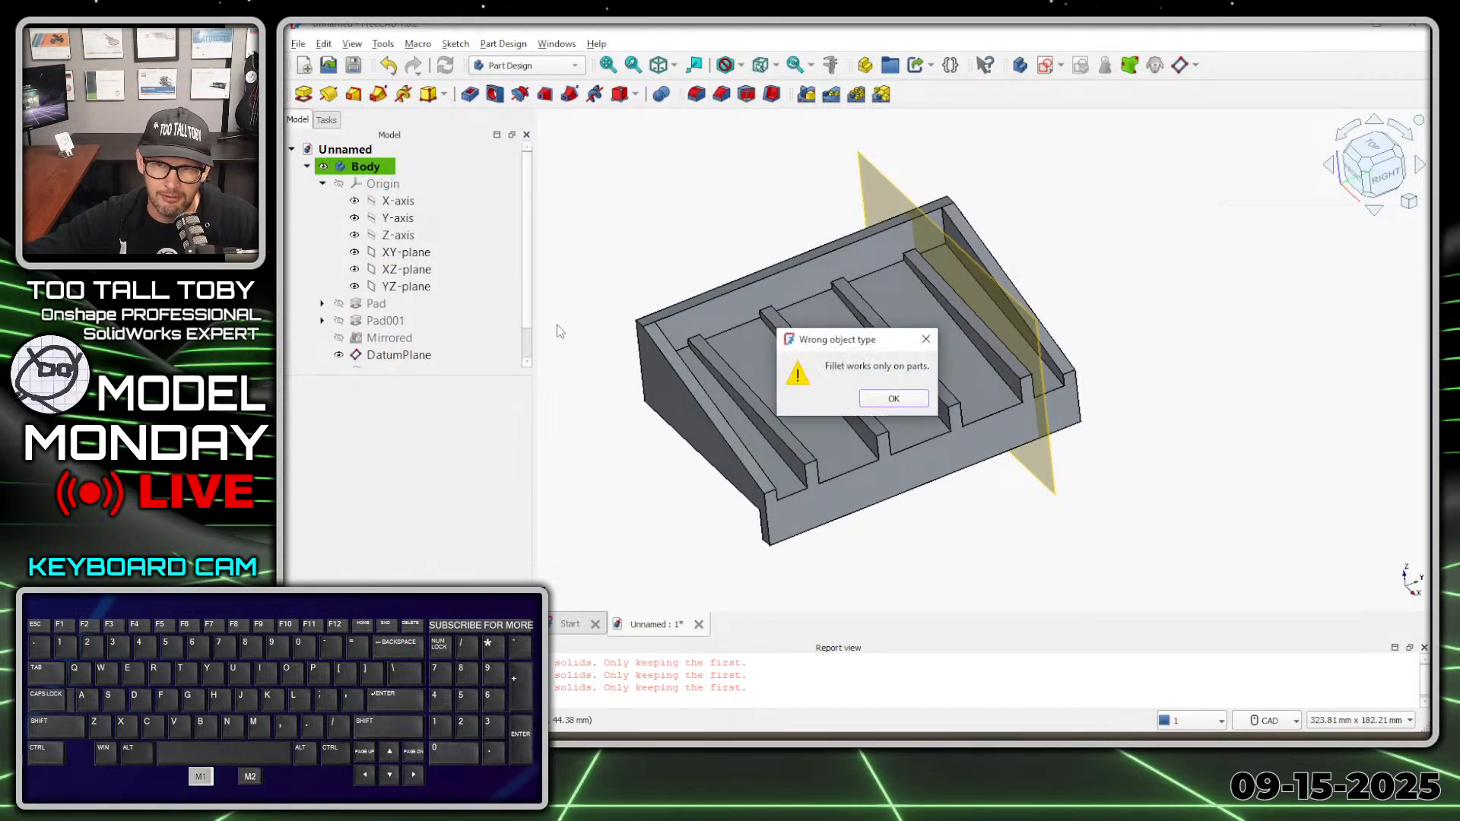
click(893, 397)
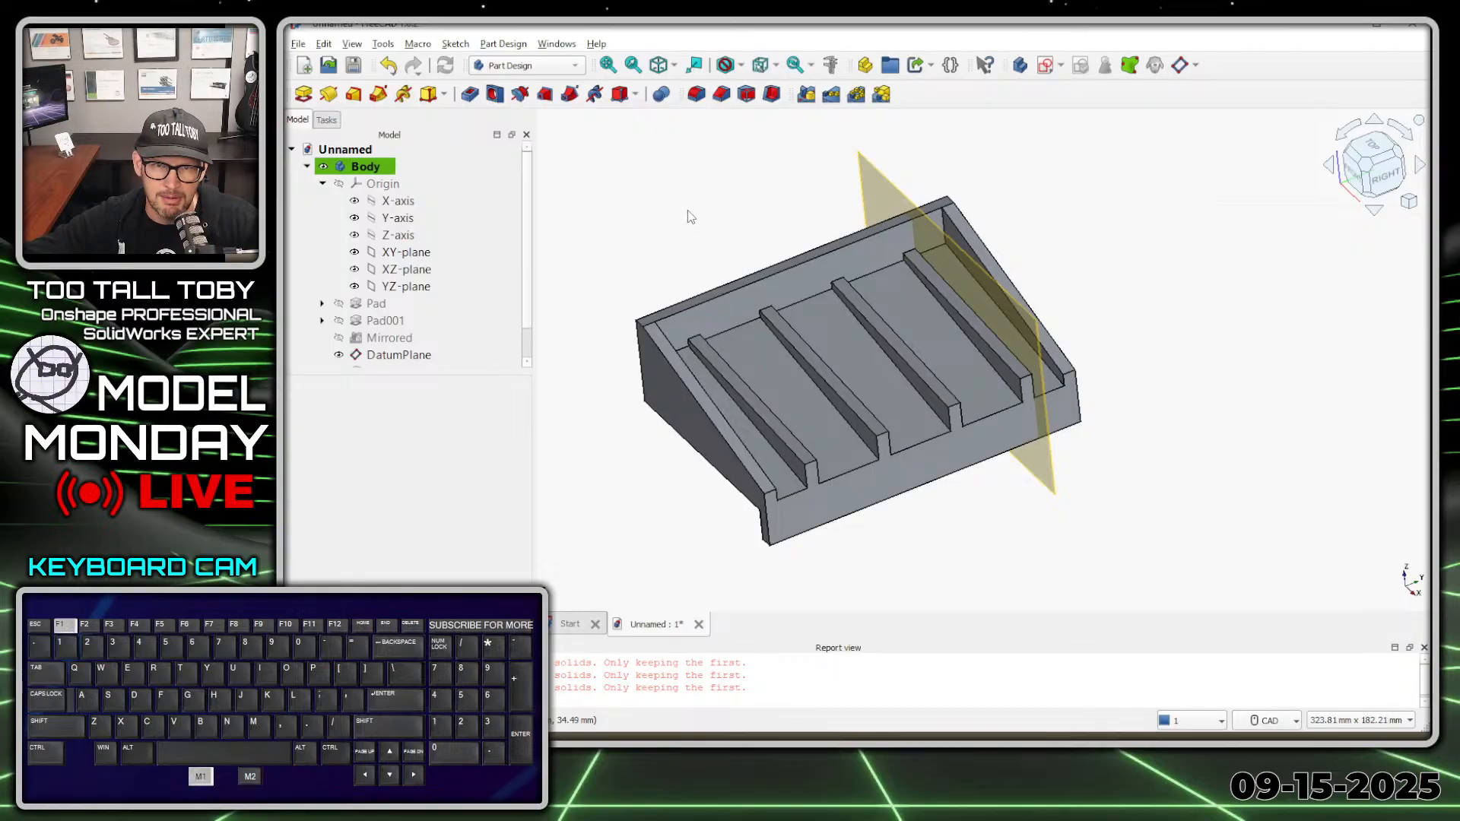
click(698, 115)
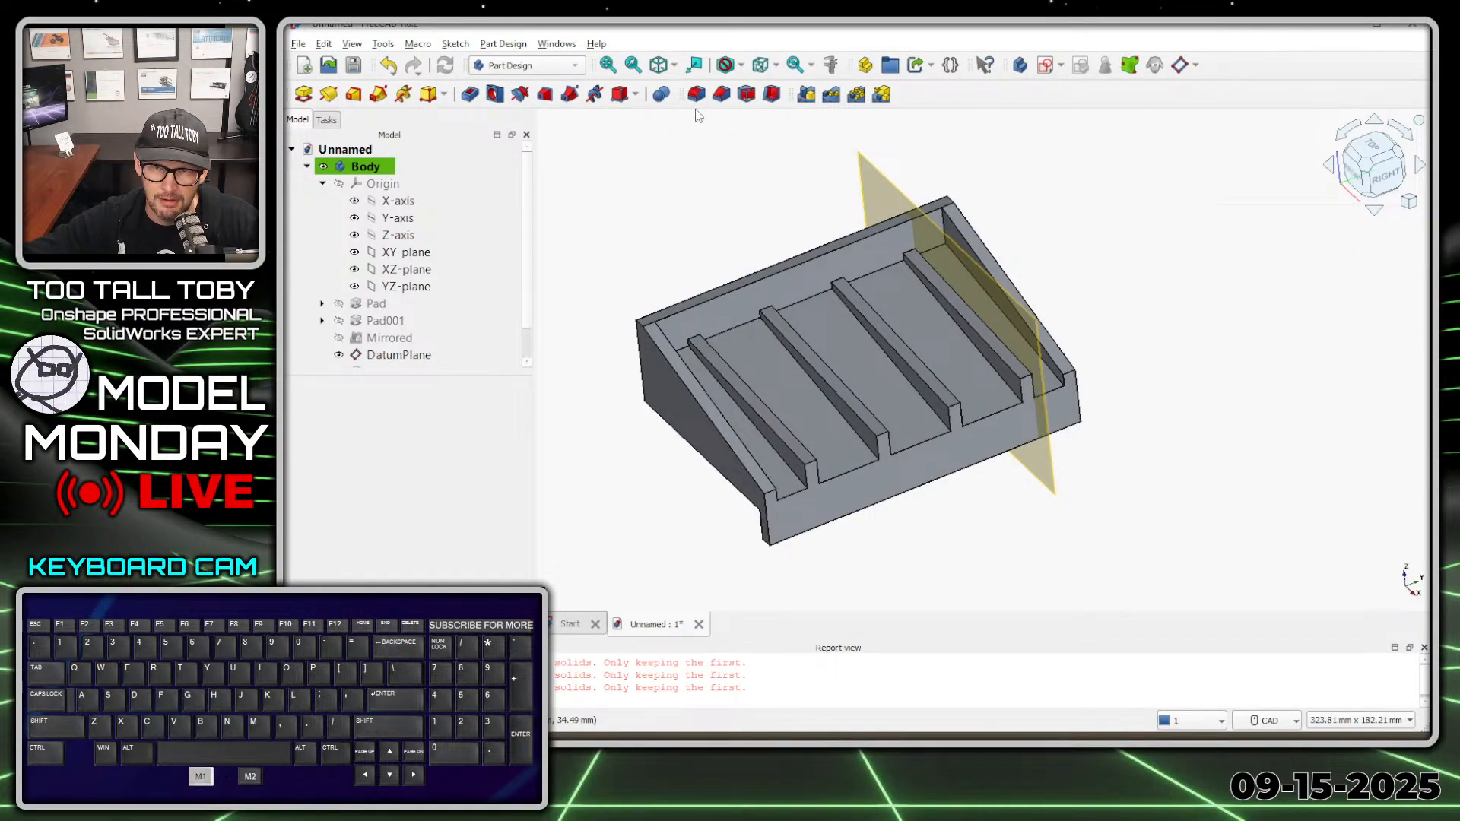
Fillet the upper front edge of each of the four ribs with an 8 mm radius
click(696, 94)
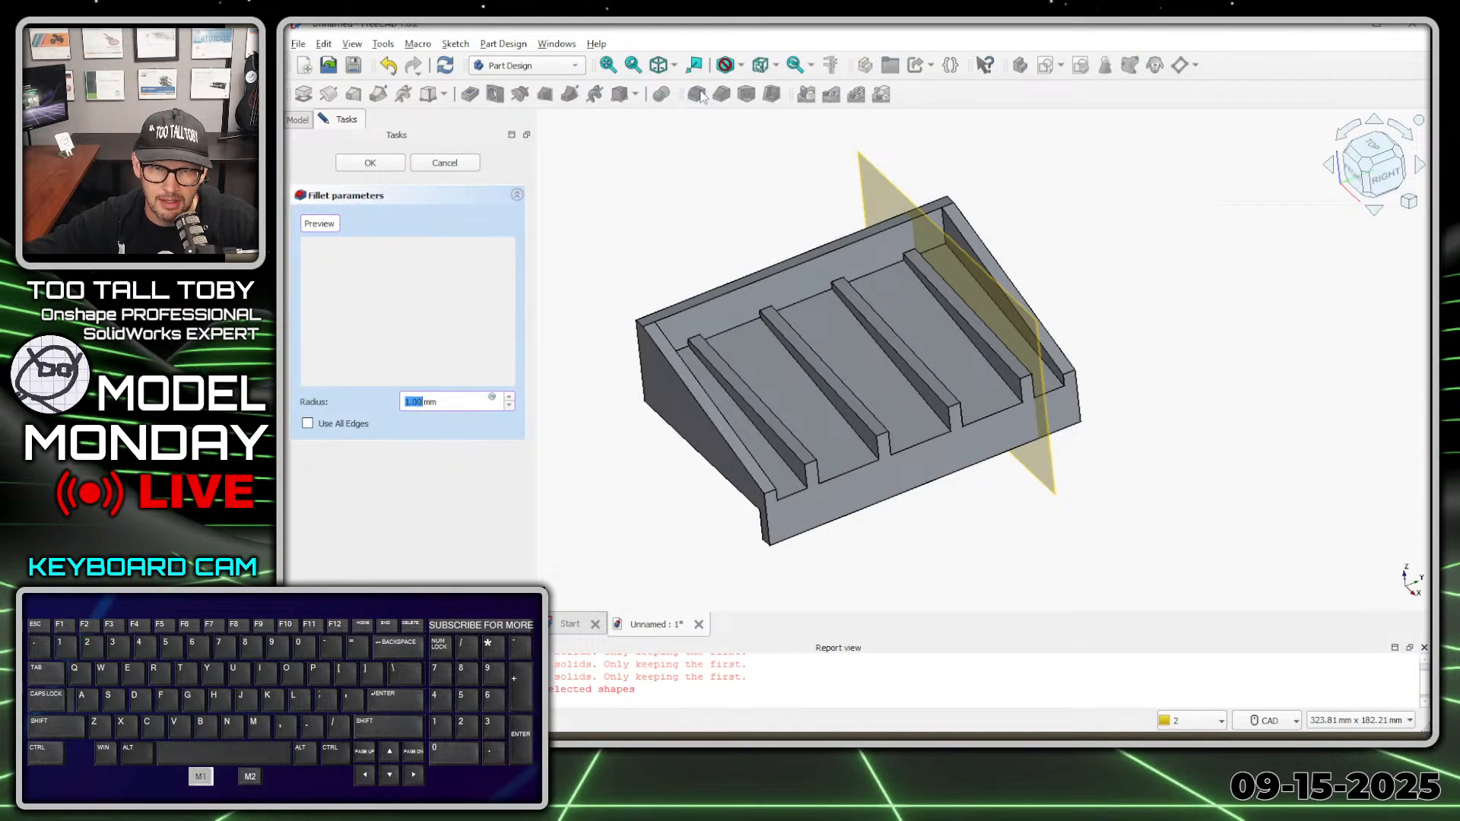
click(341, 259)
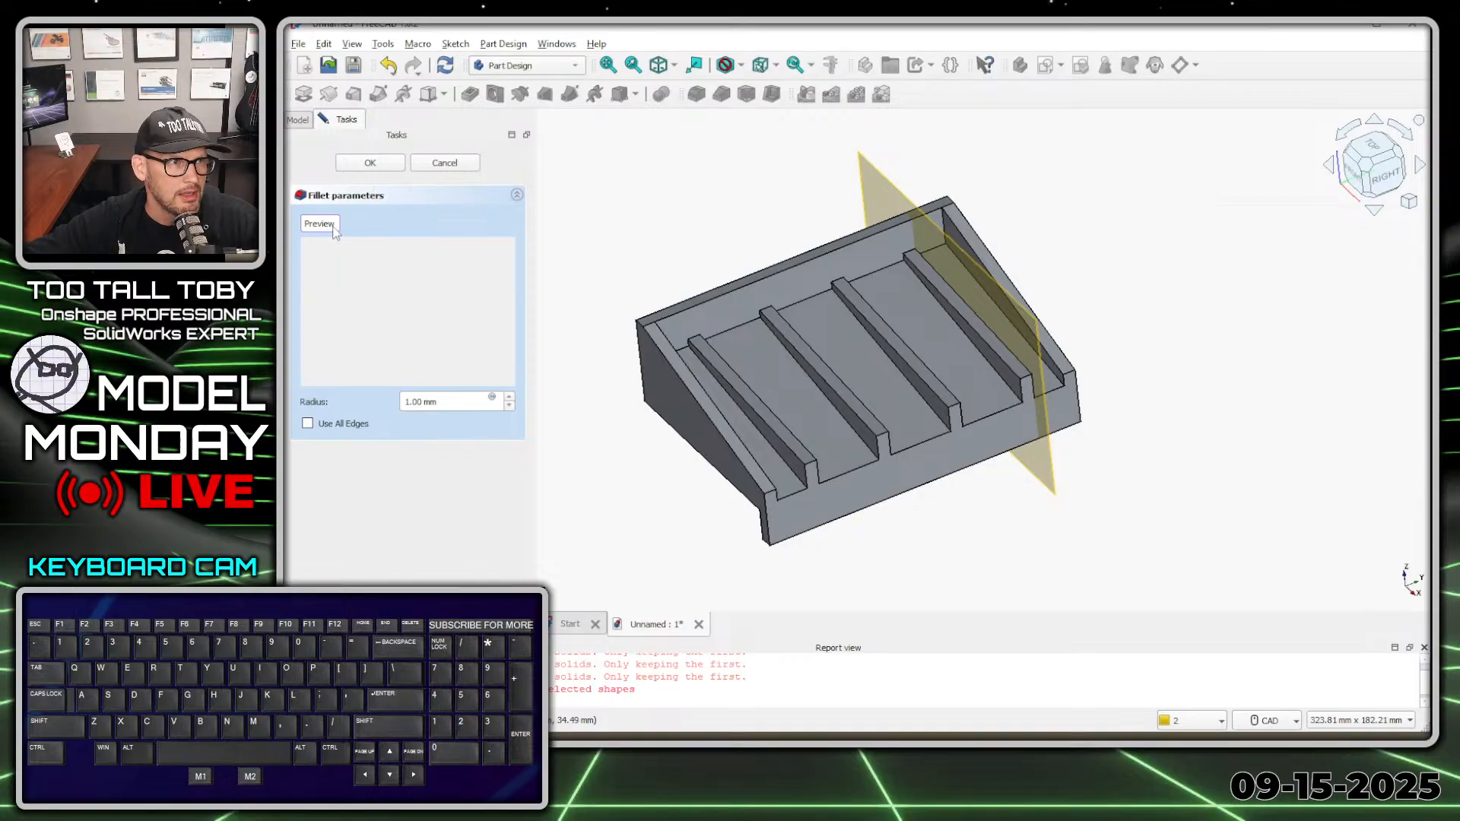
click(326, 224)
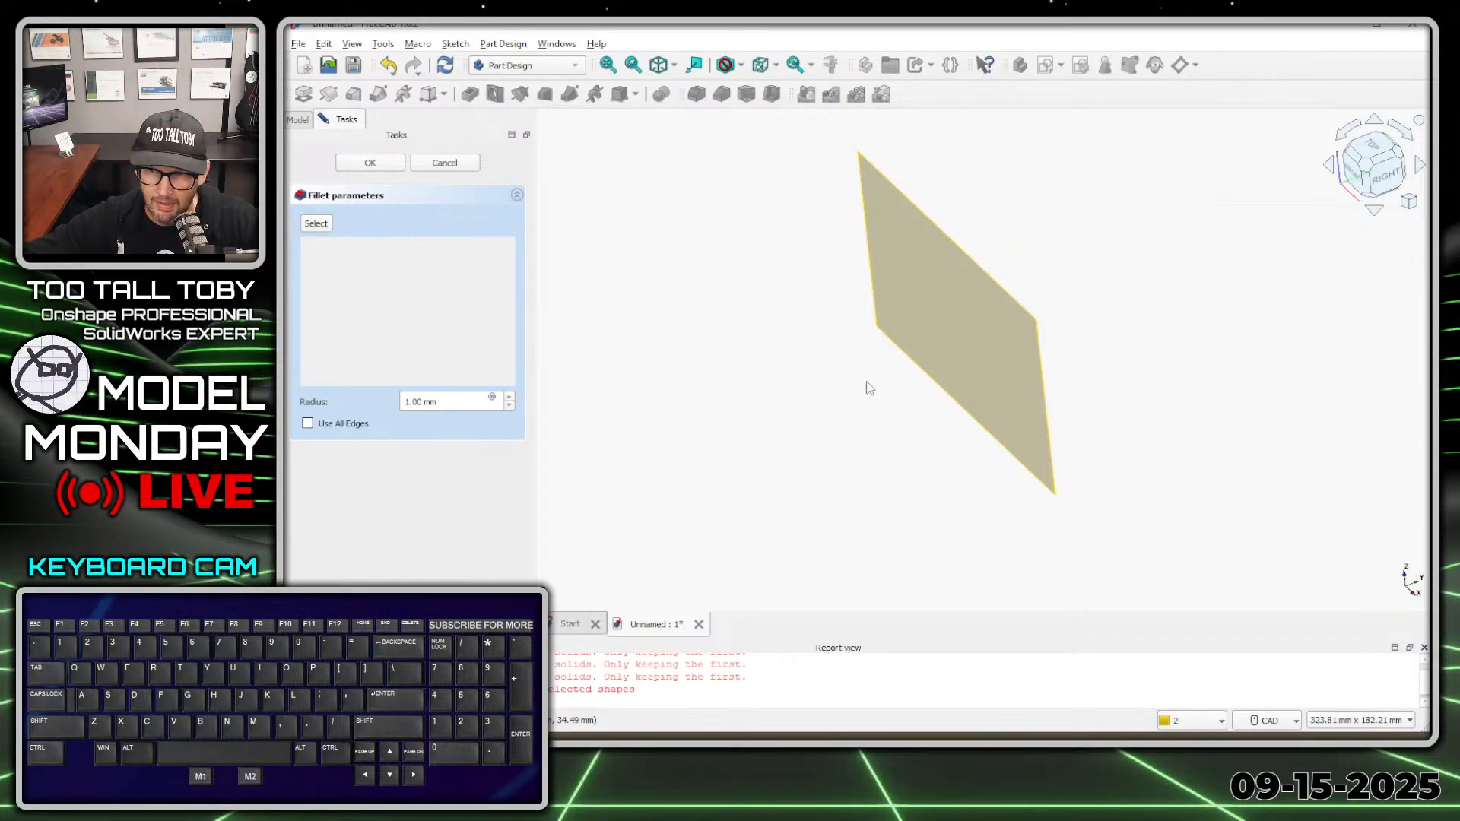
click(322, 225)
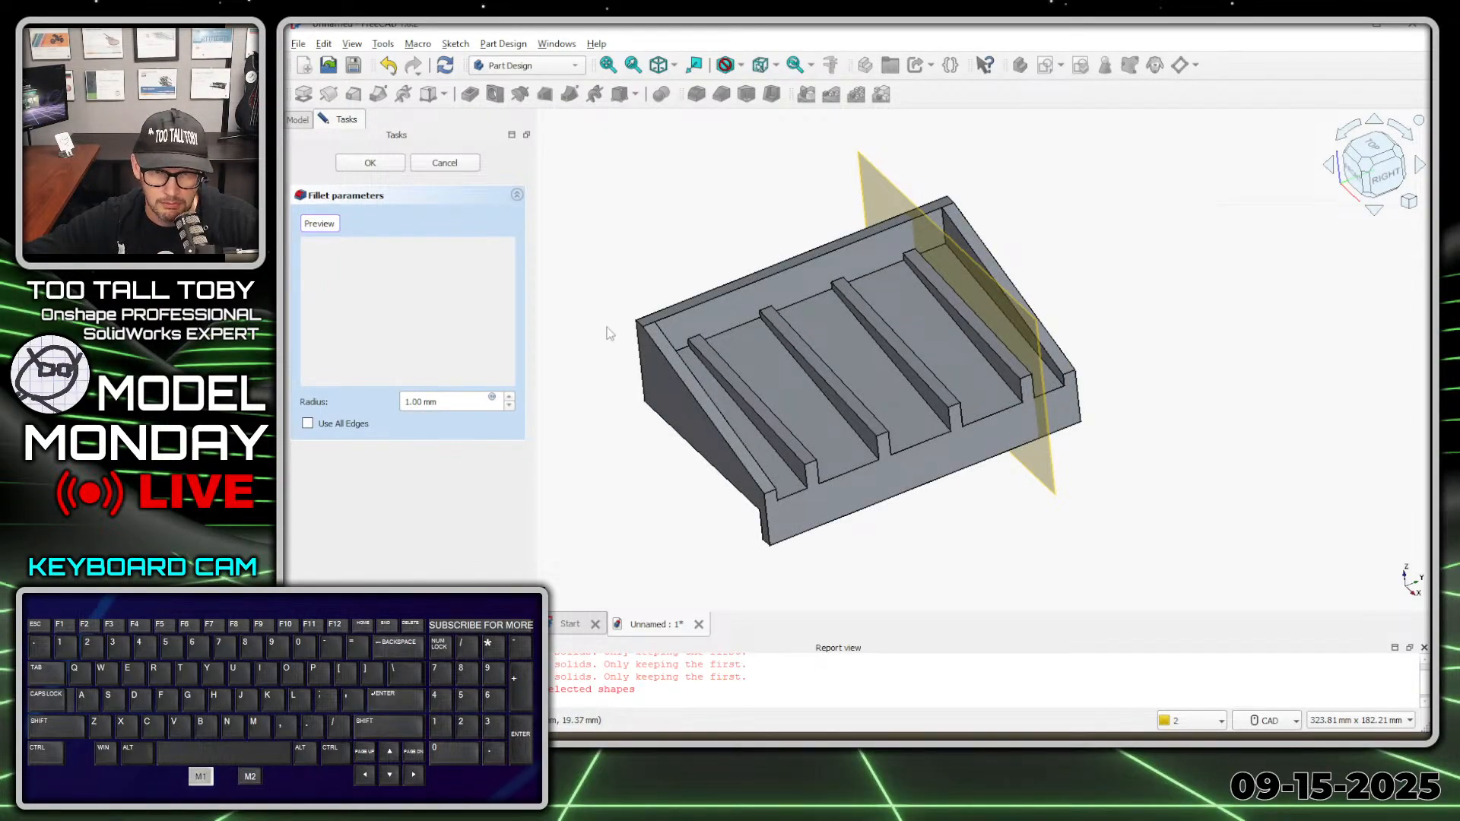
triple_click(437, 401)
text(4)
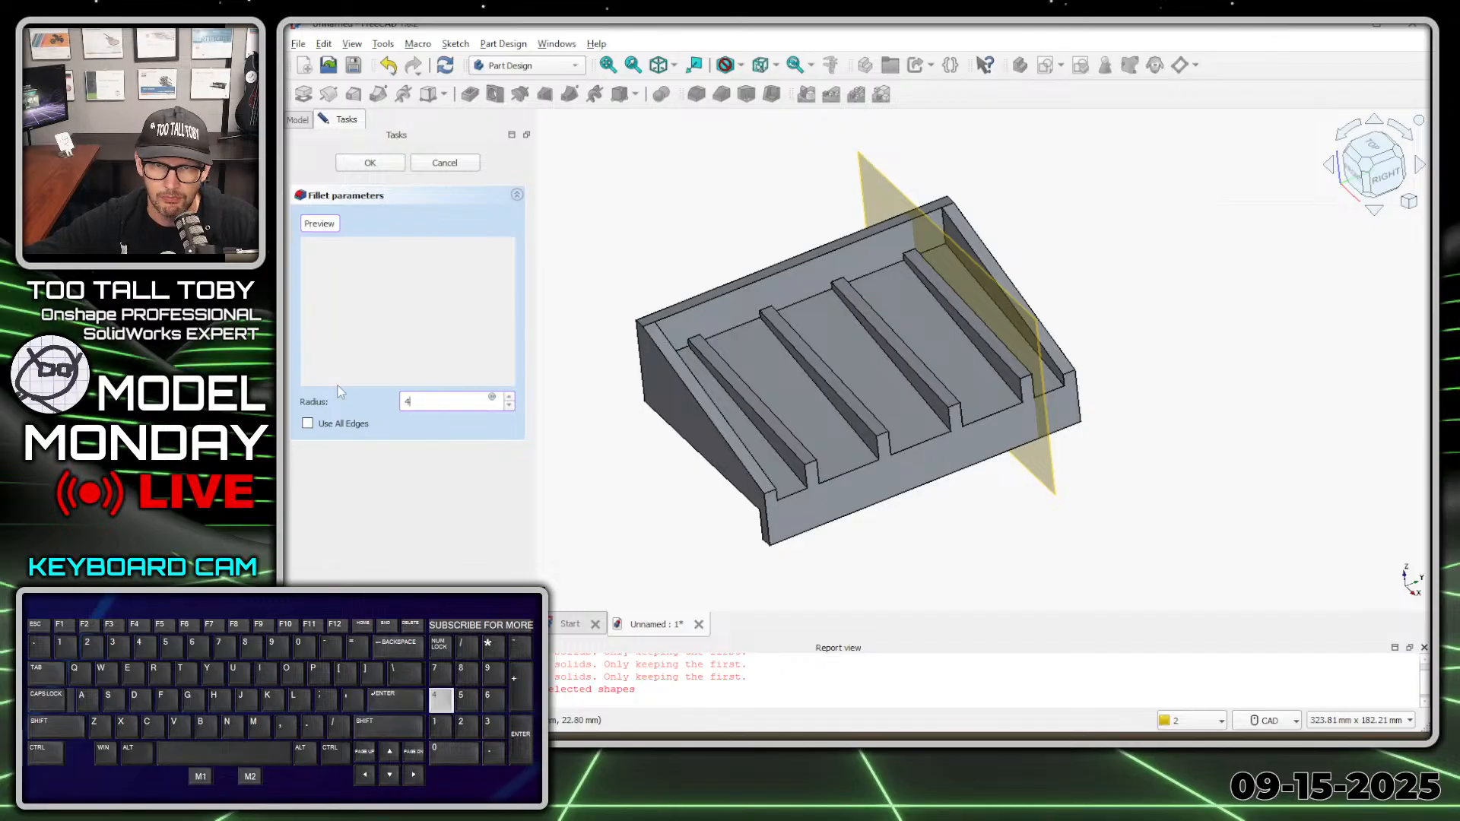
click(325, 226)
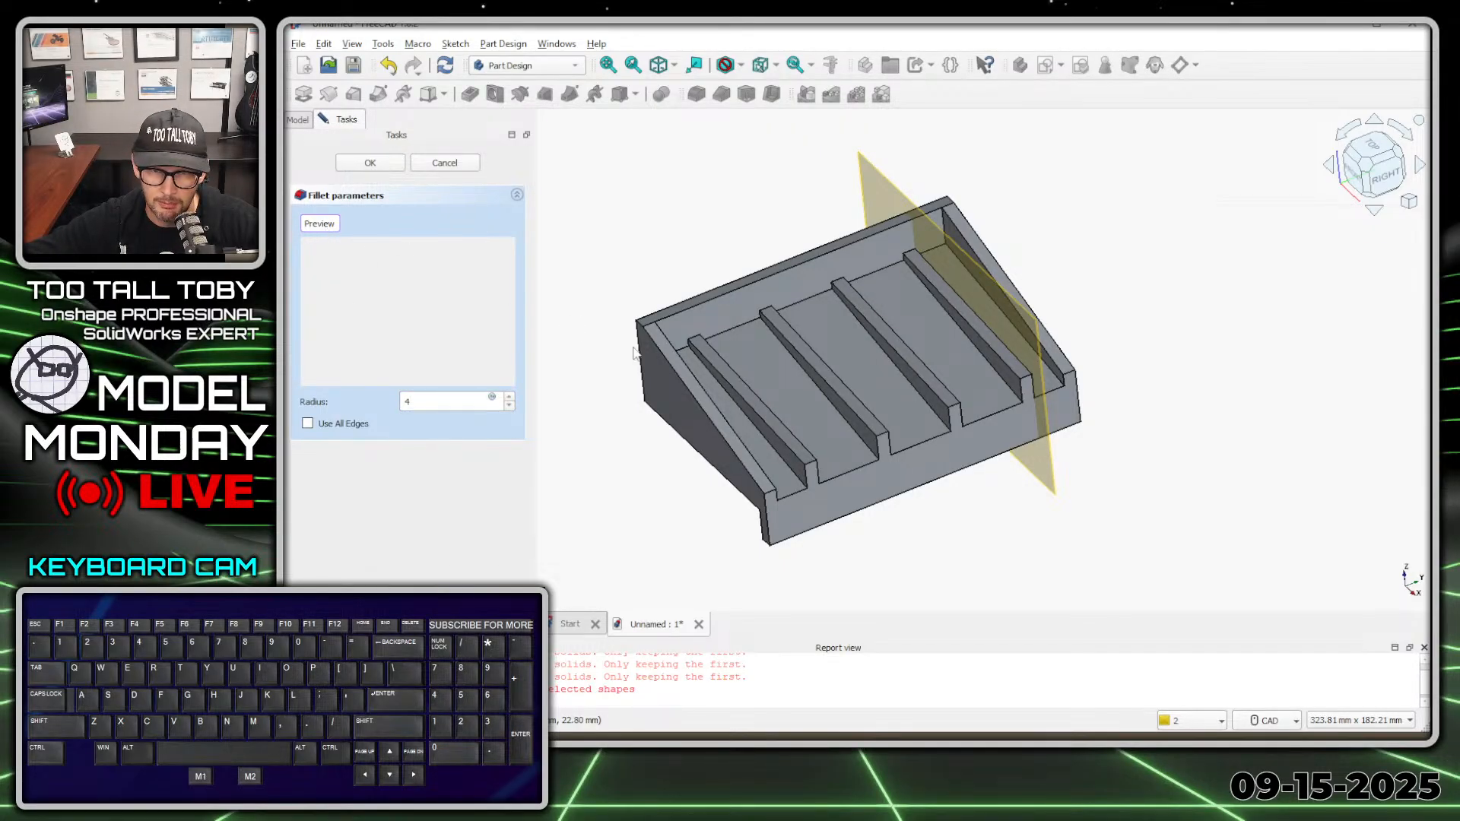
click(1026, 378)
click(954, 405)
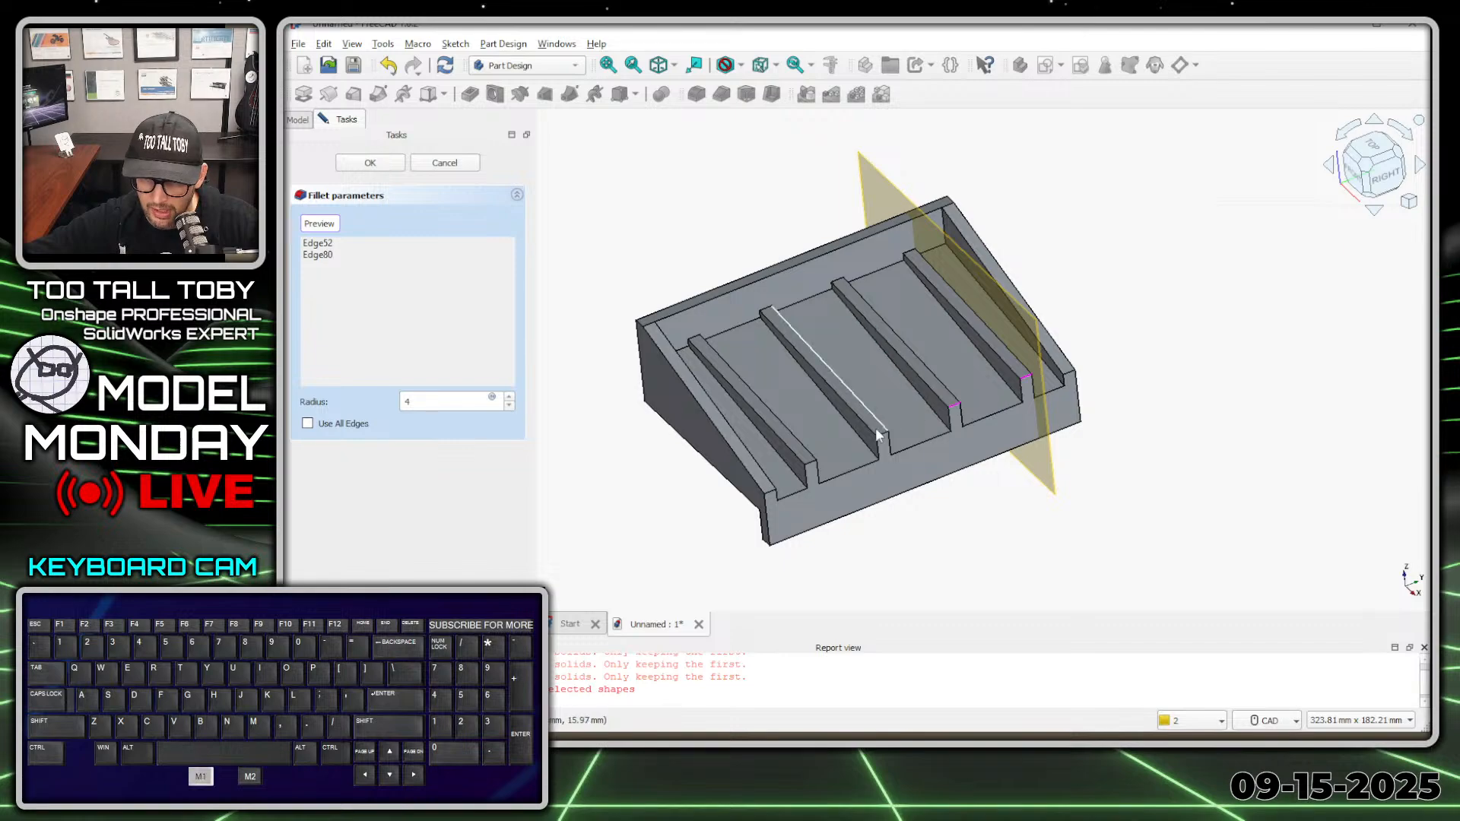
click(877, 435)
click(882, 438)
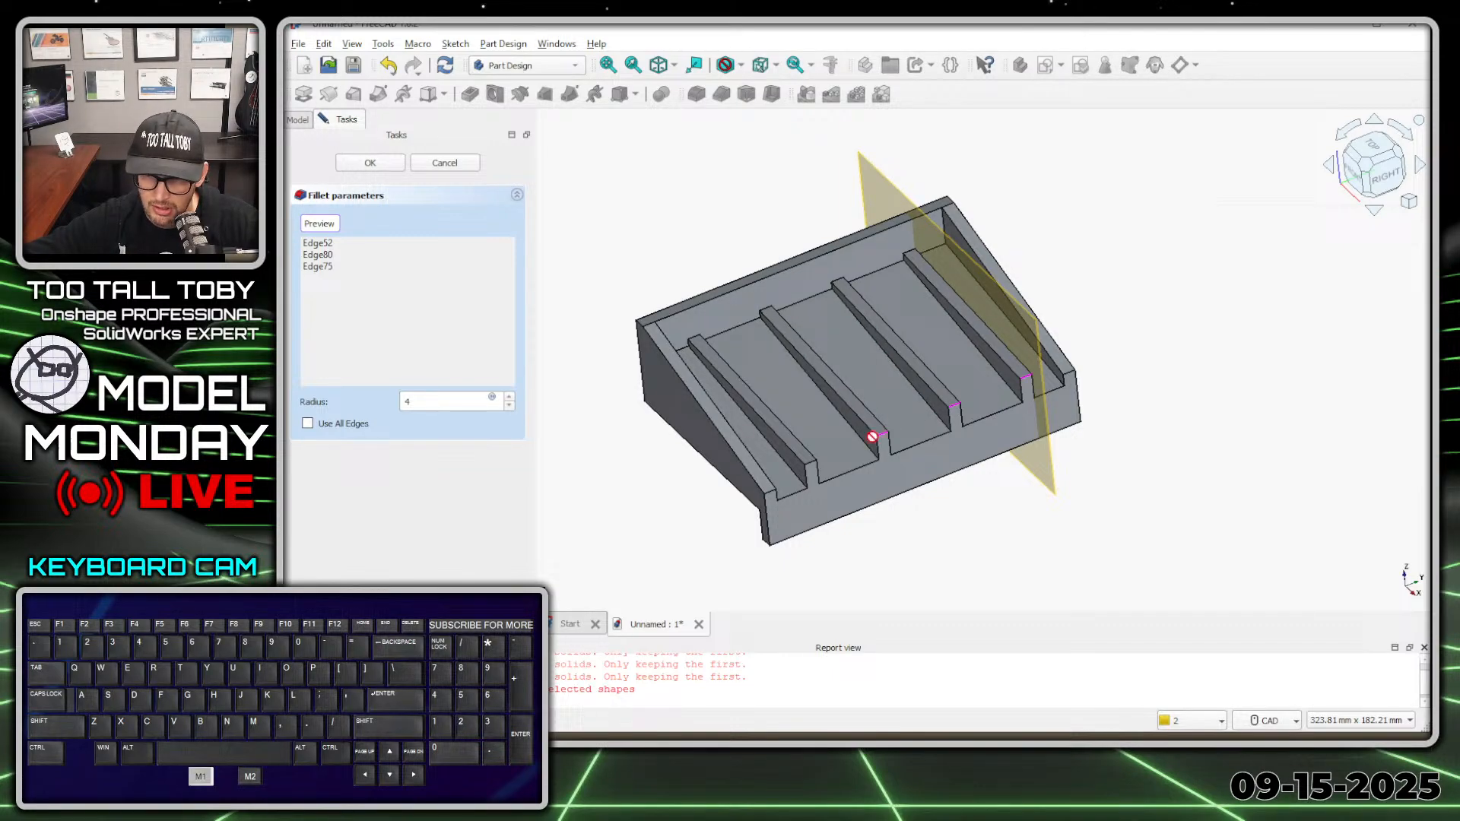
click(812, 467)
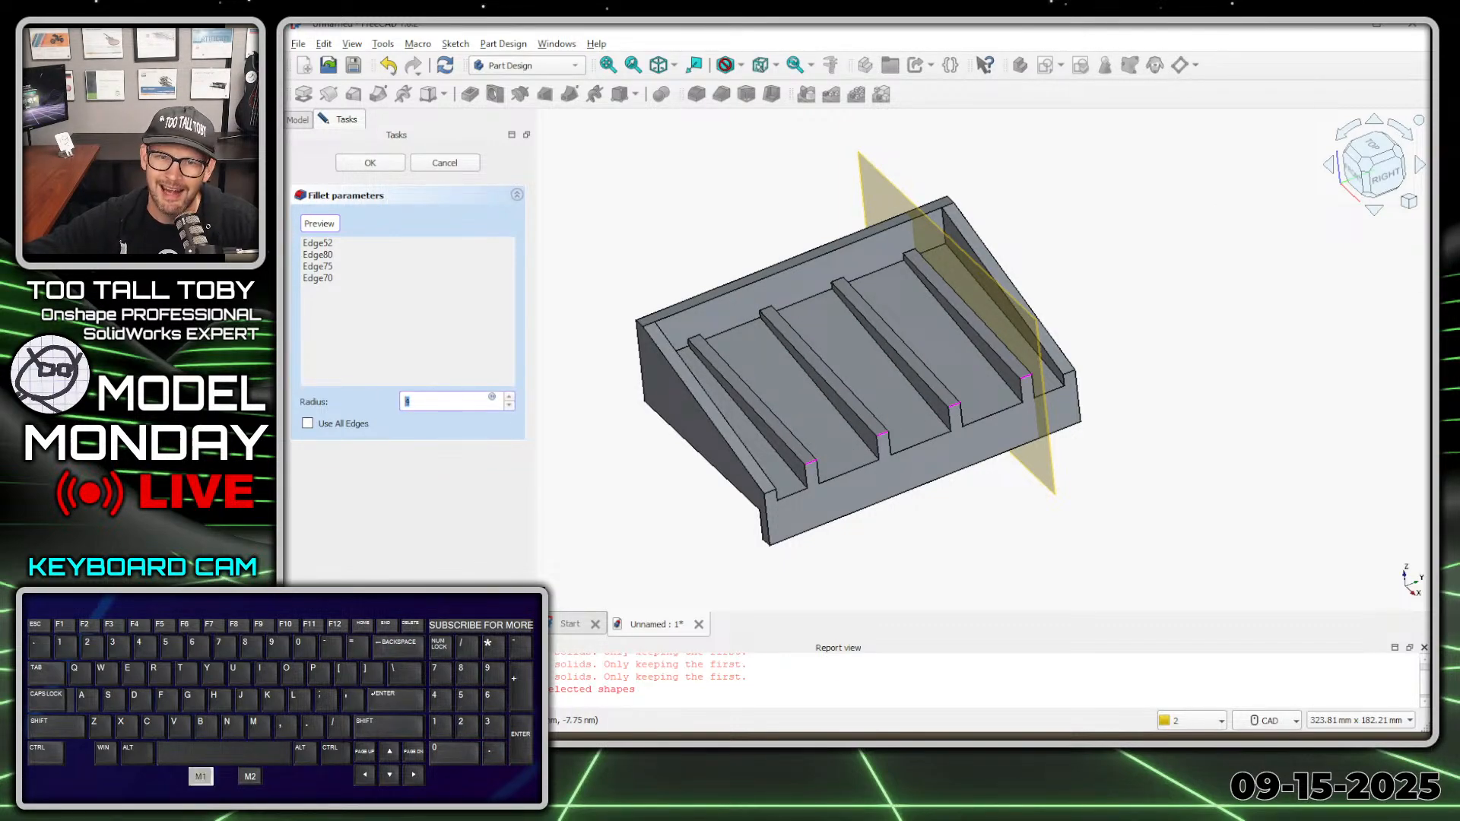
text(8)
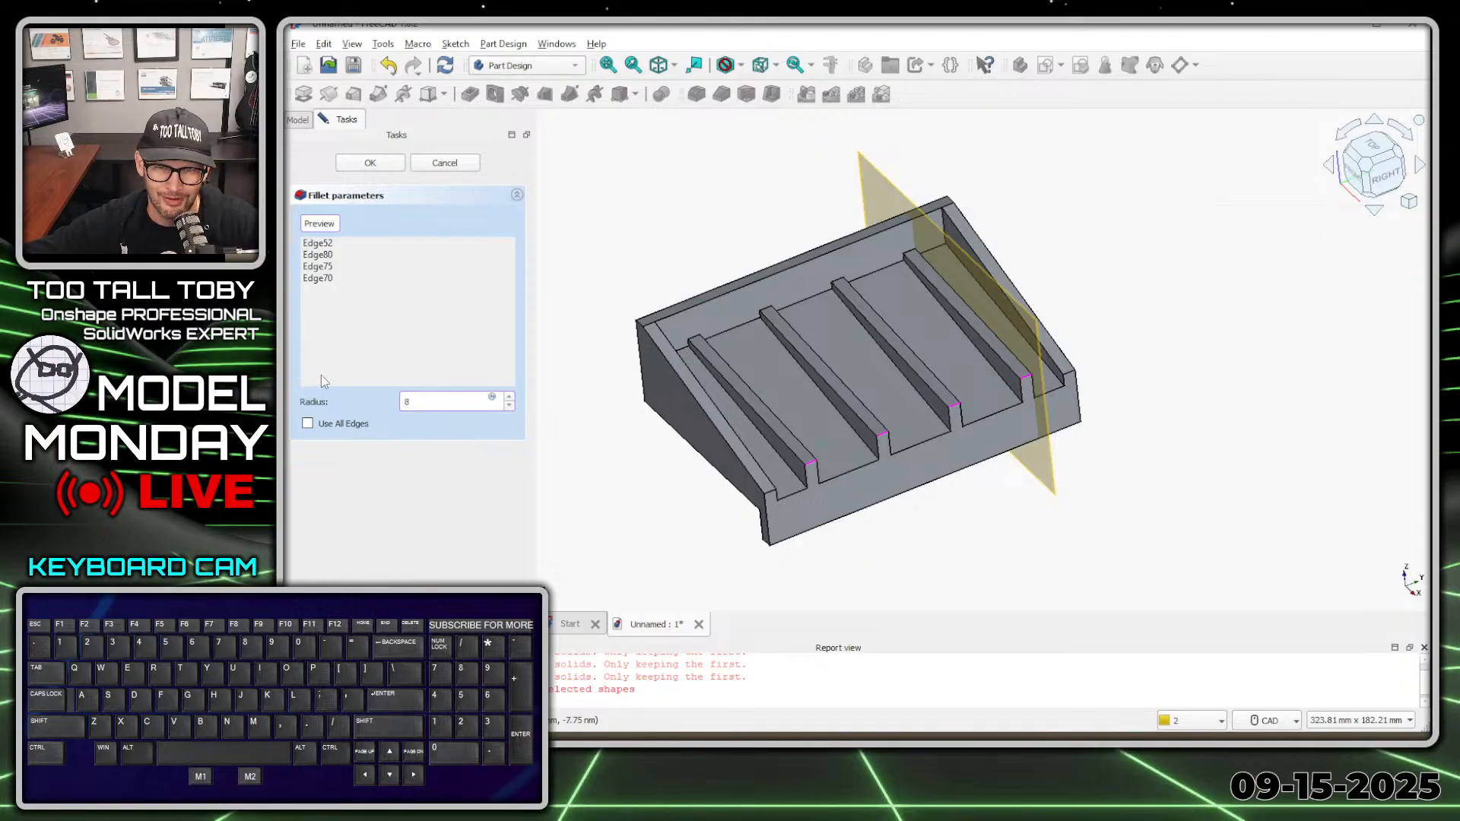
click(369, 162)
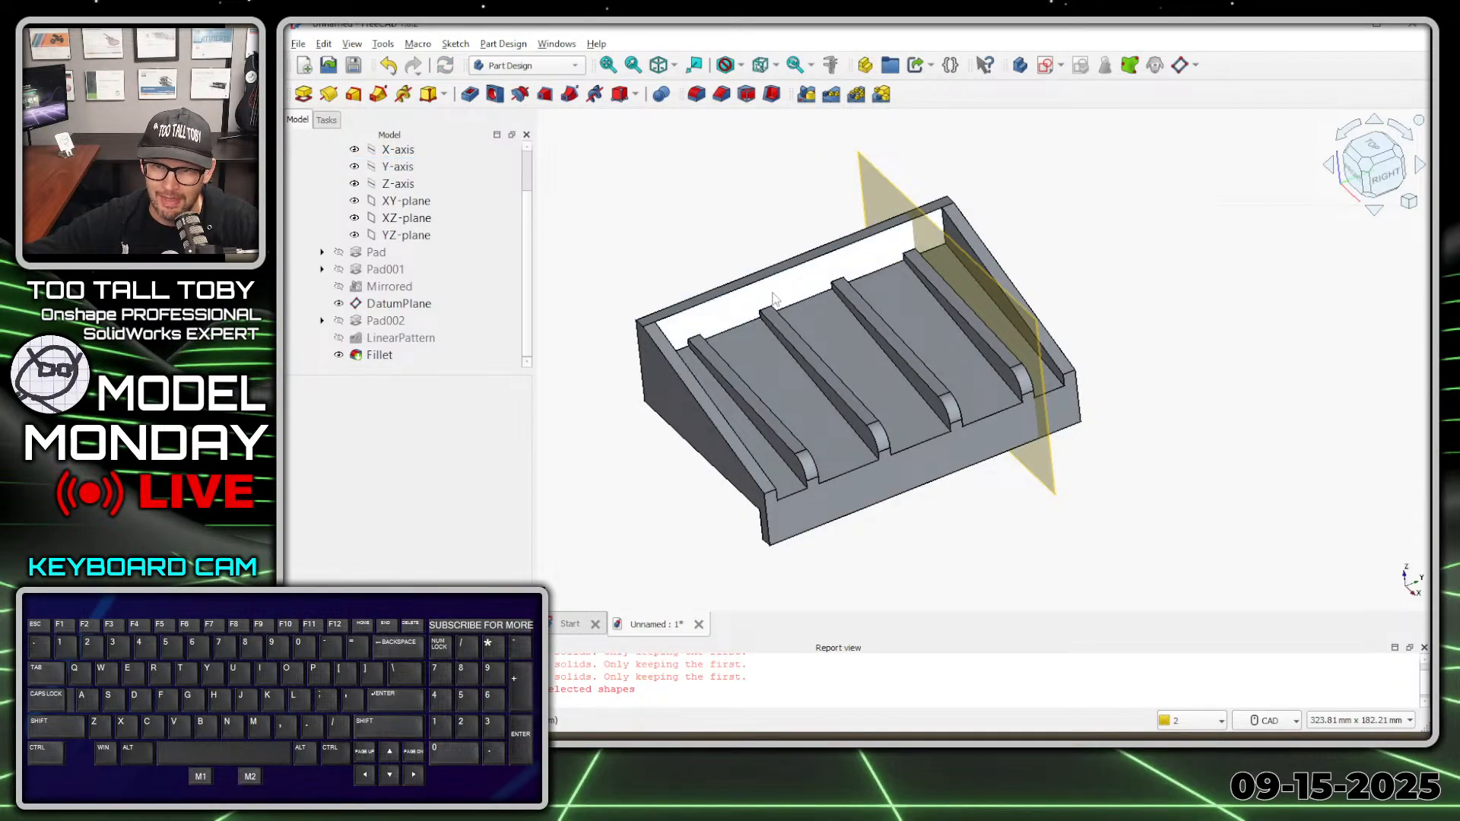
Fillet the five front floor edge segments between the ribs and side walls with a 4 mm radius
click(696, 94)
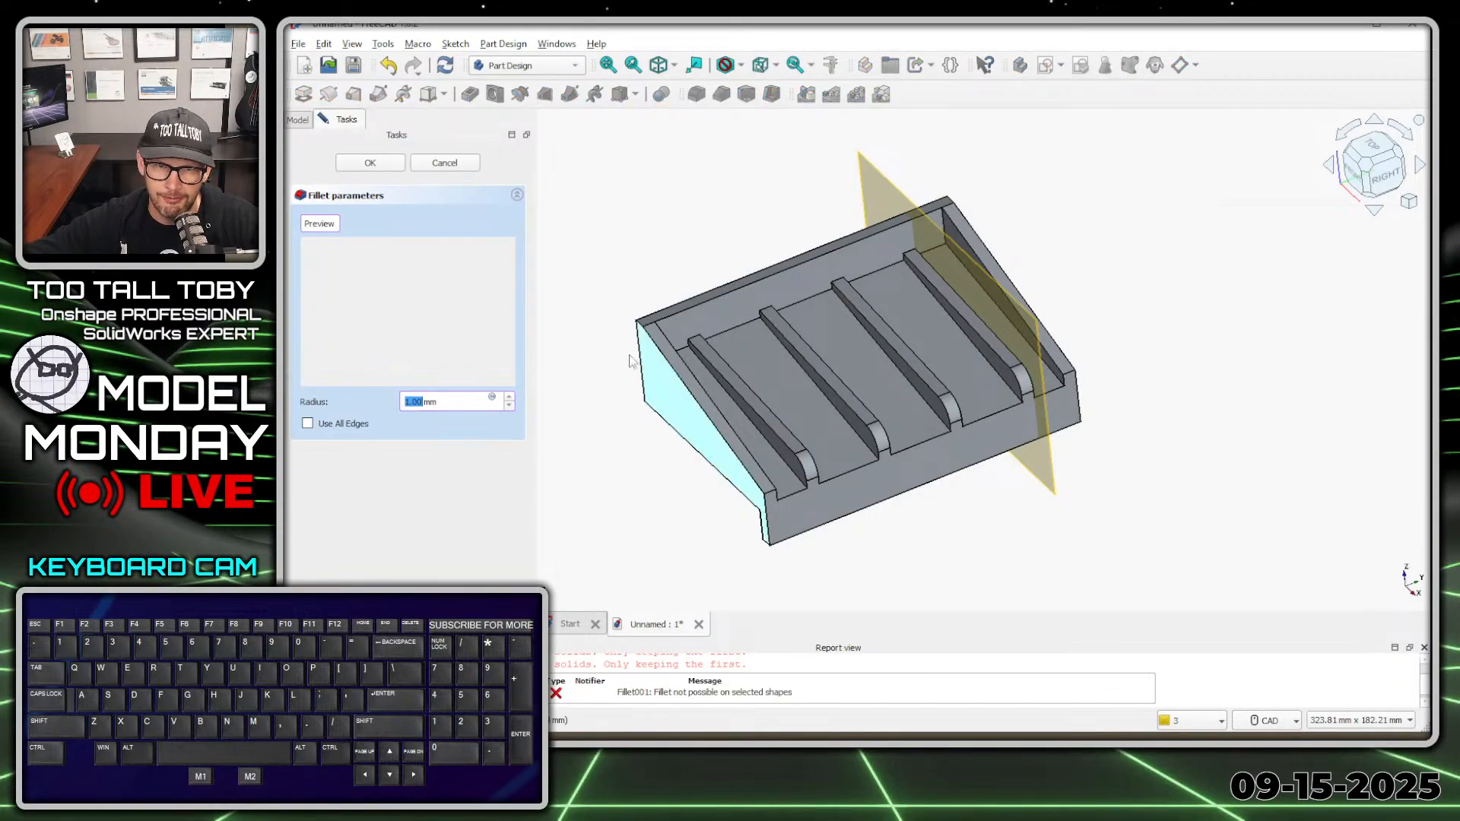
text(4)
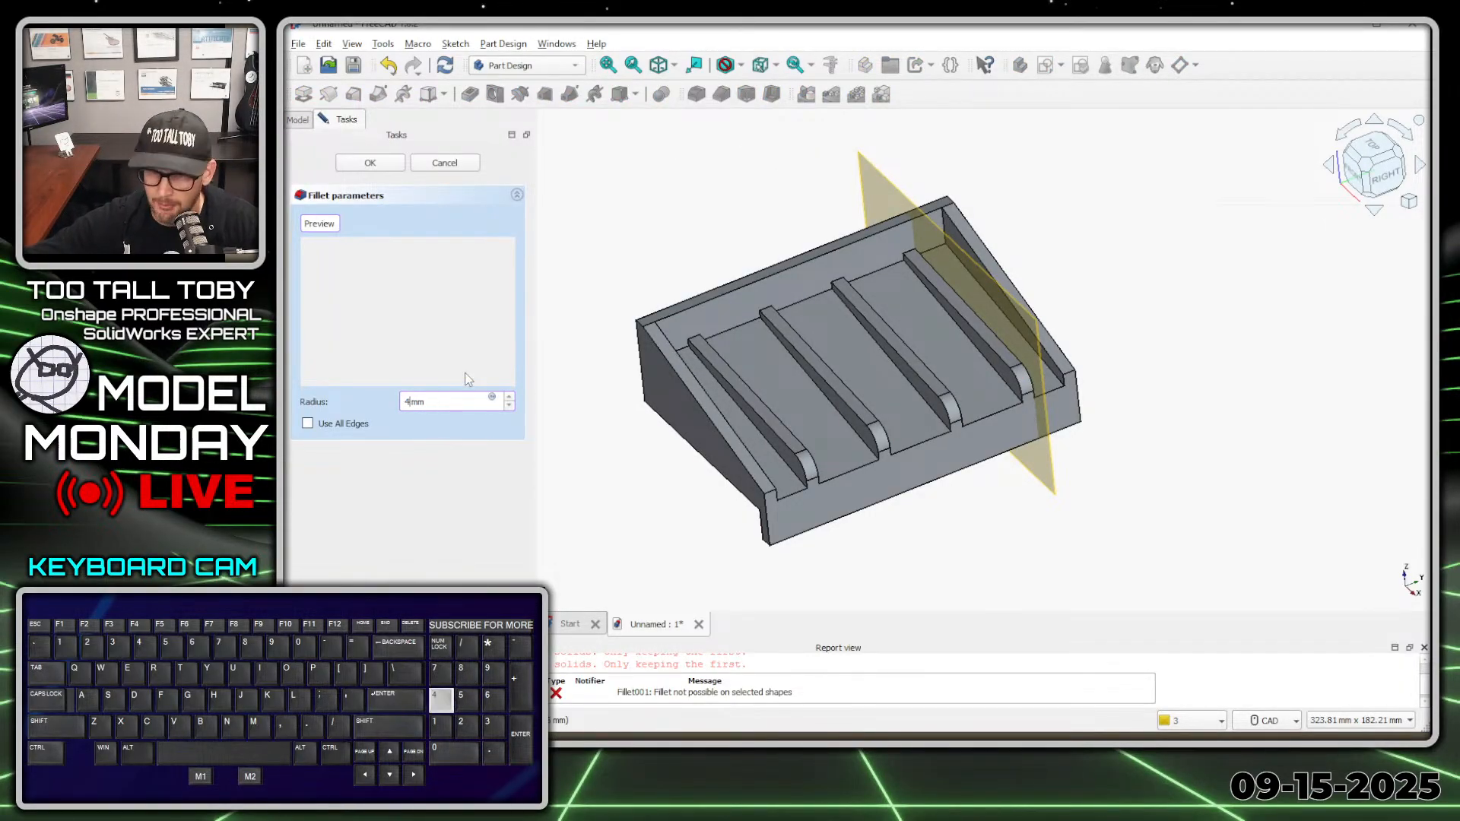
click(790, 495)
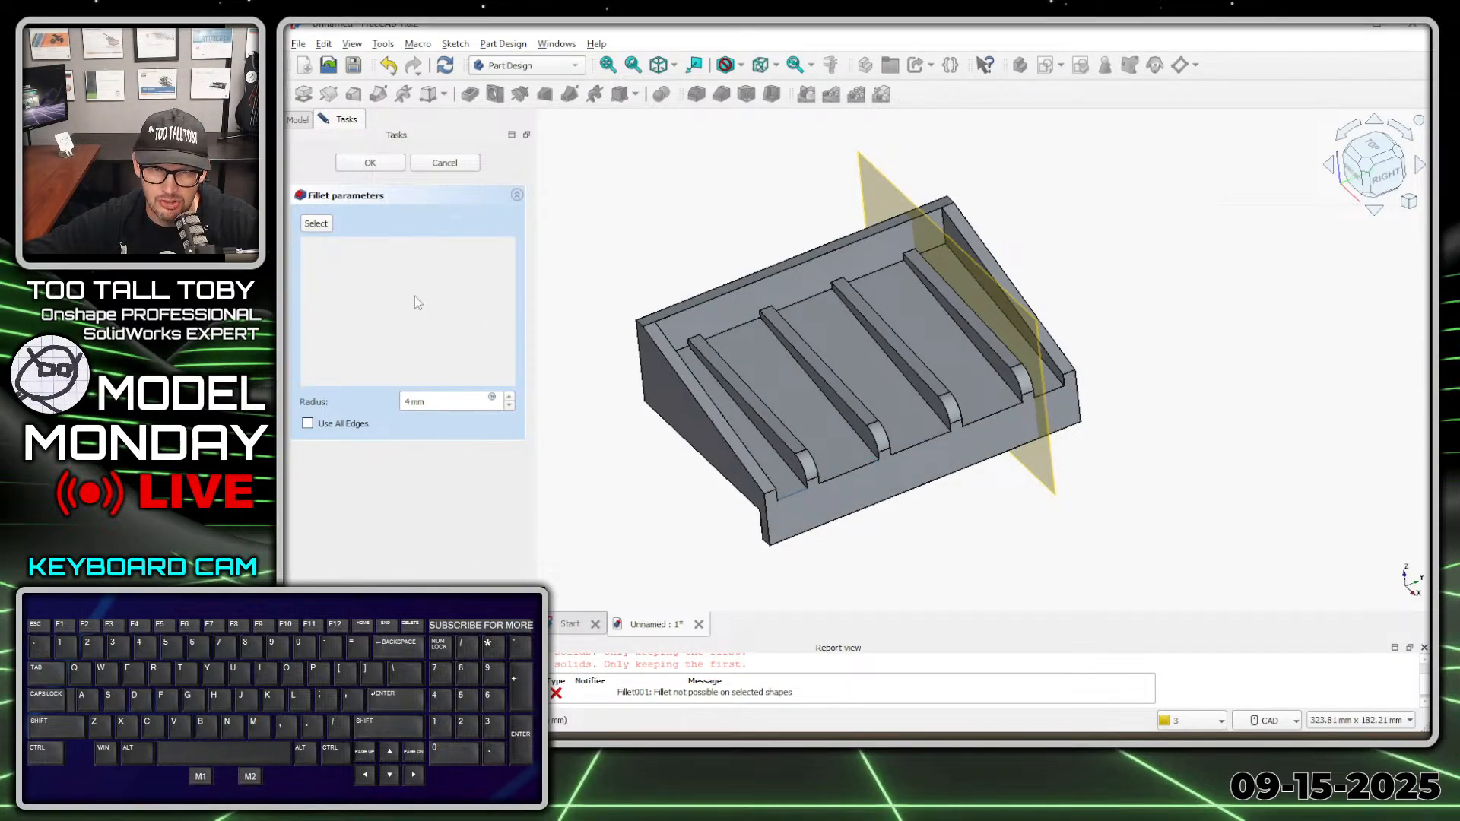
click(317, 223)
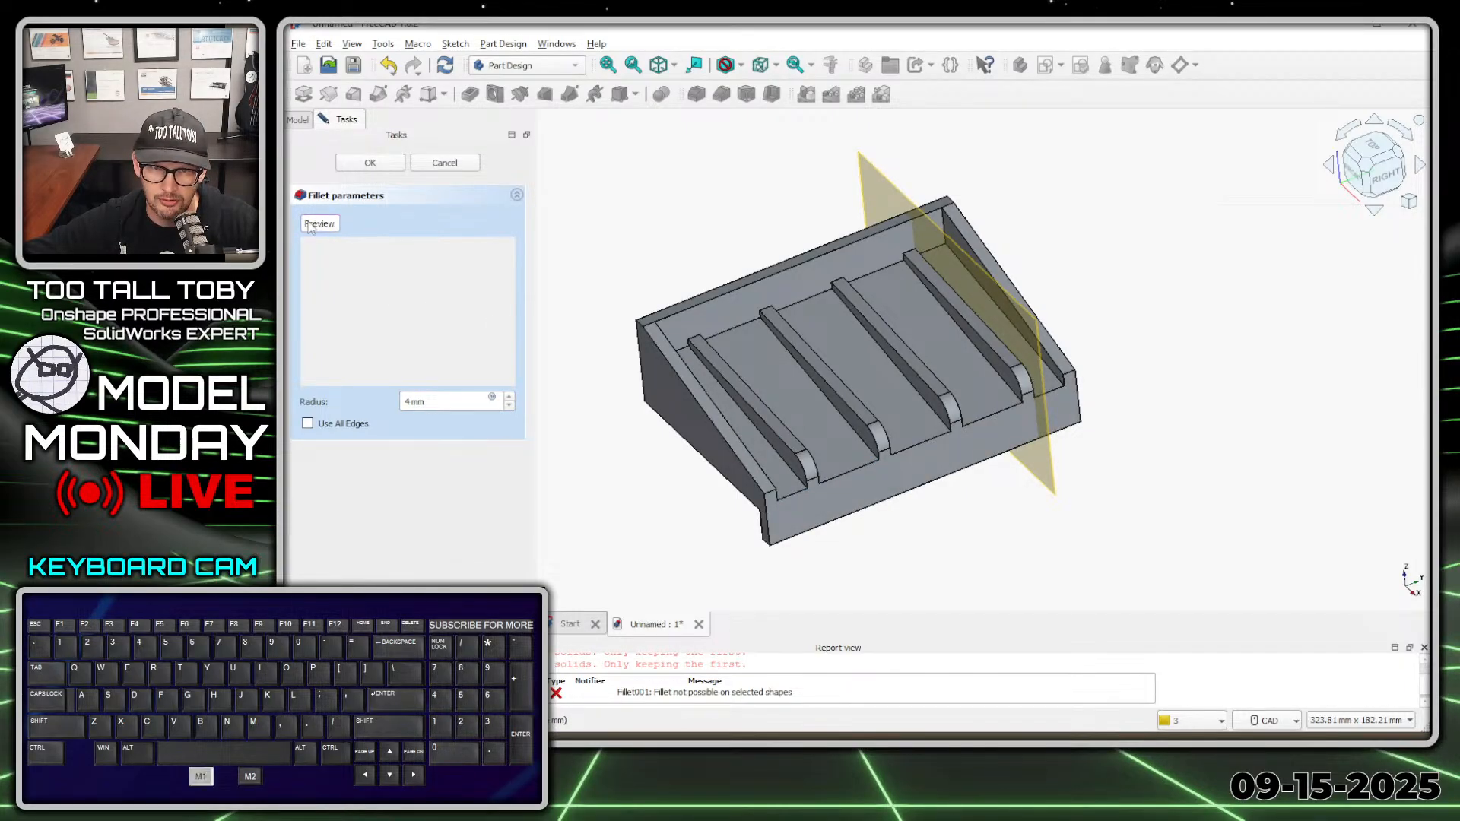
click(790, 495)
click(843, 473)
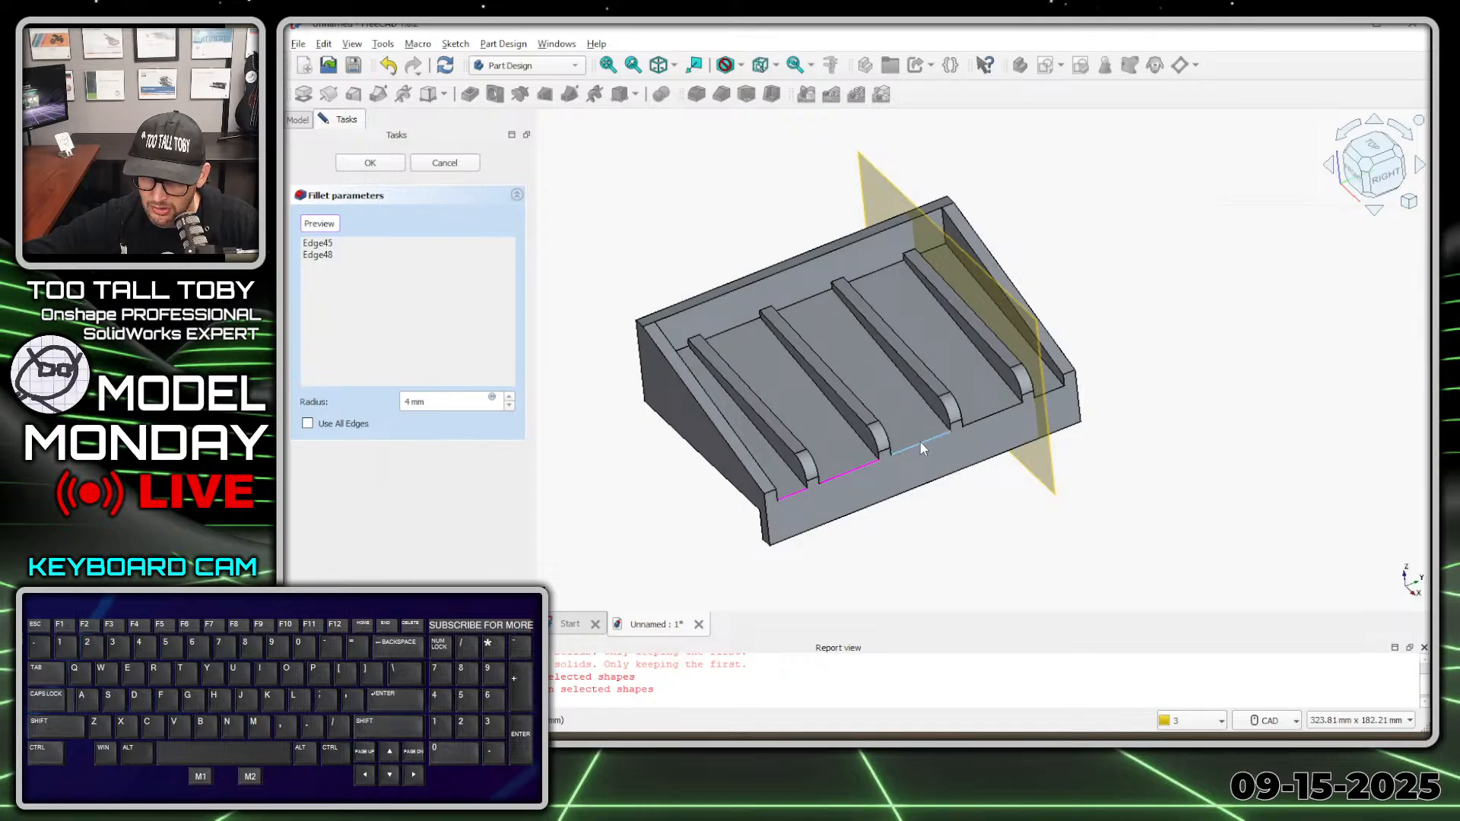
click(920, 441)
click(997, 415)
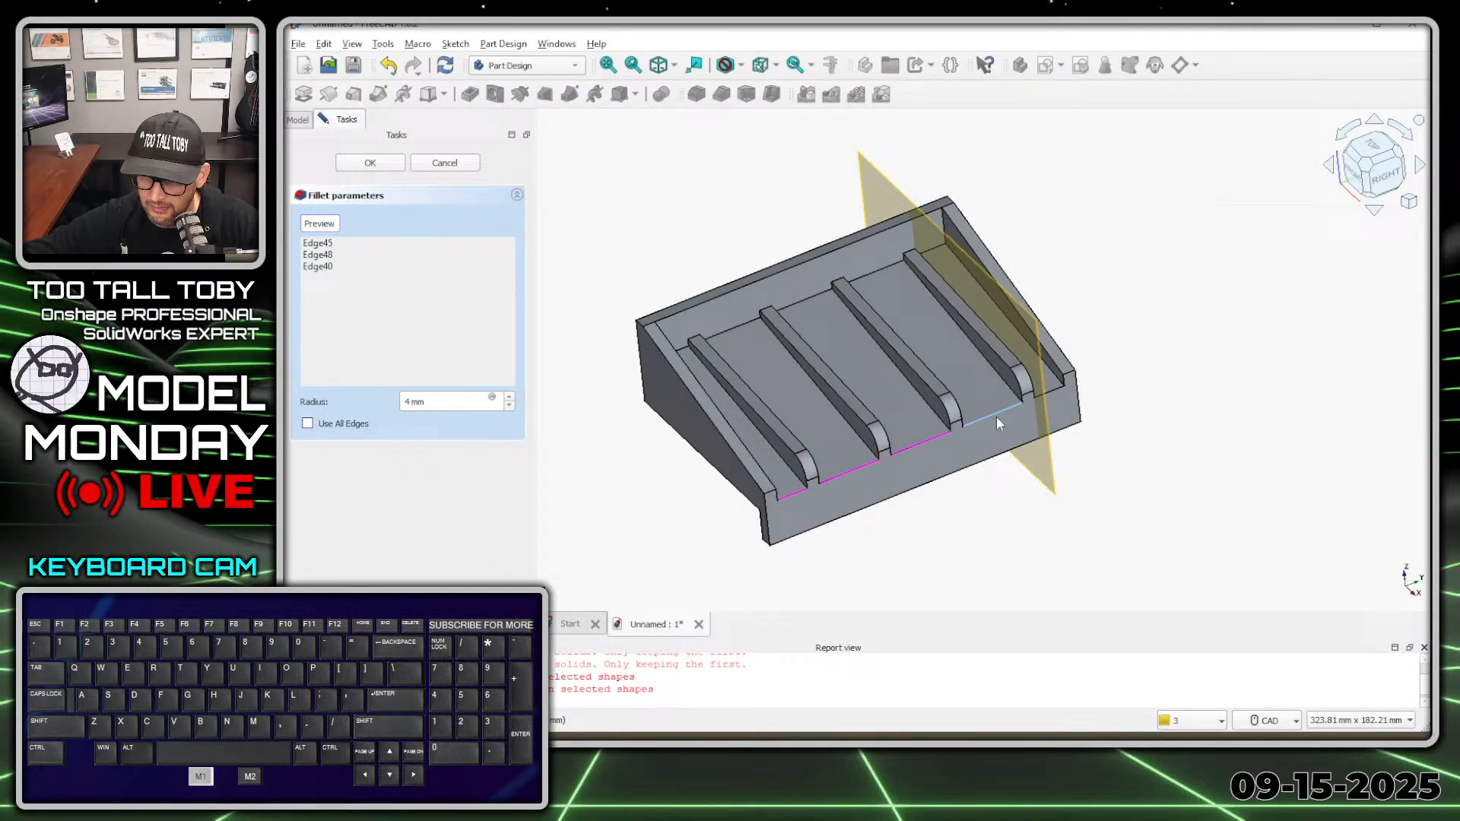
click(1051, 390)
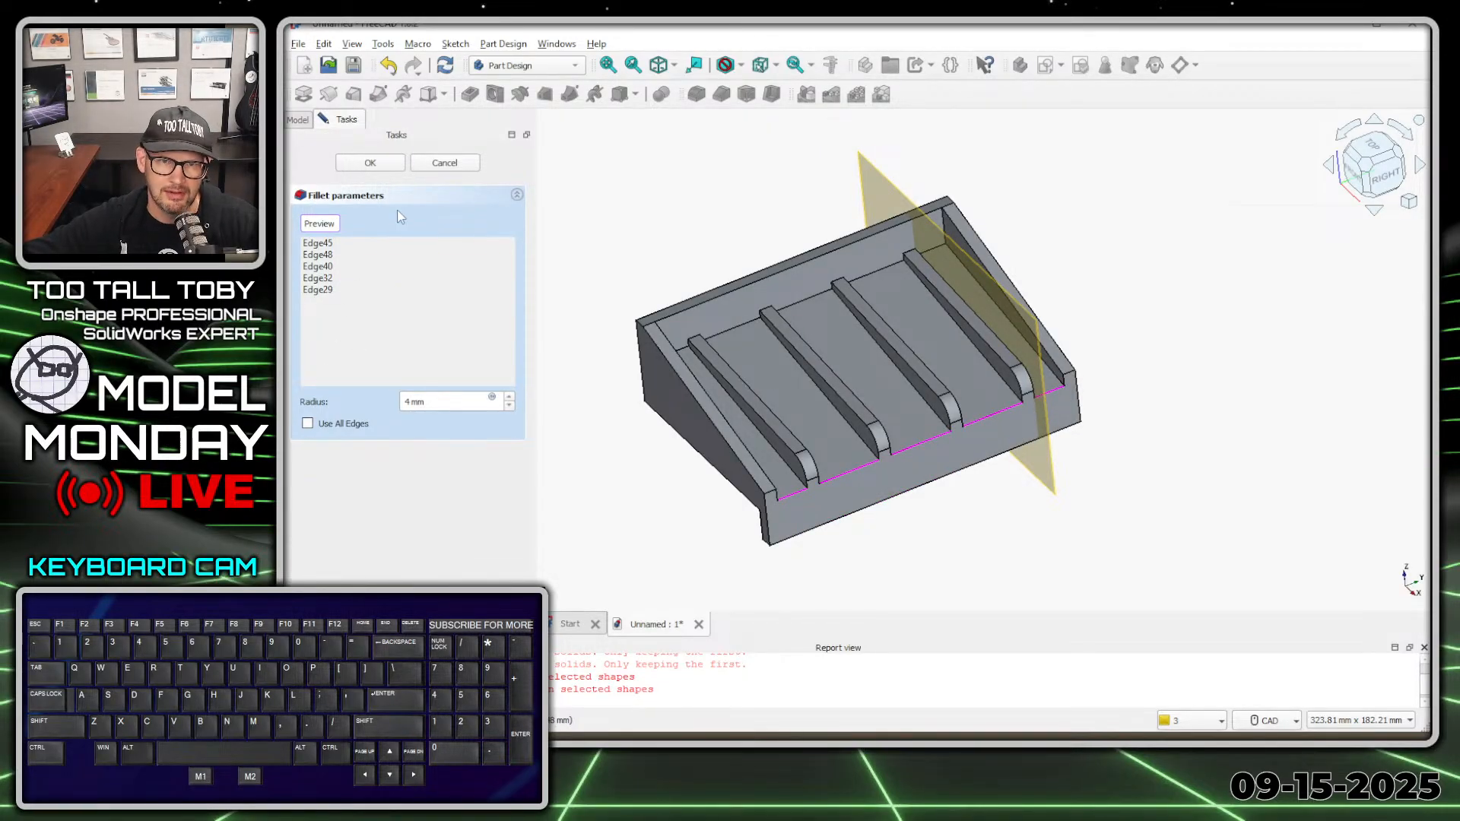
click(371, 163)
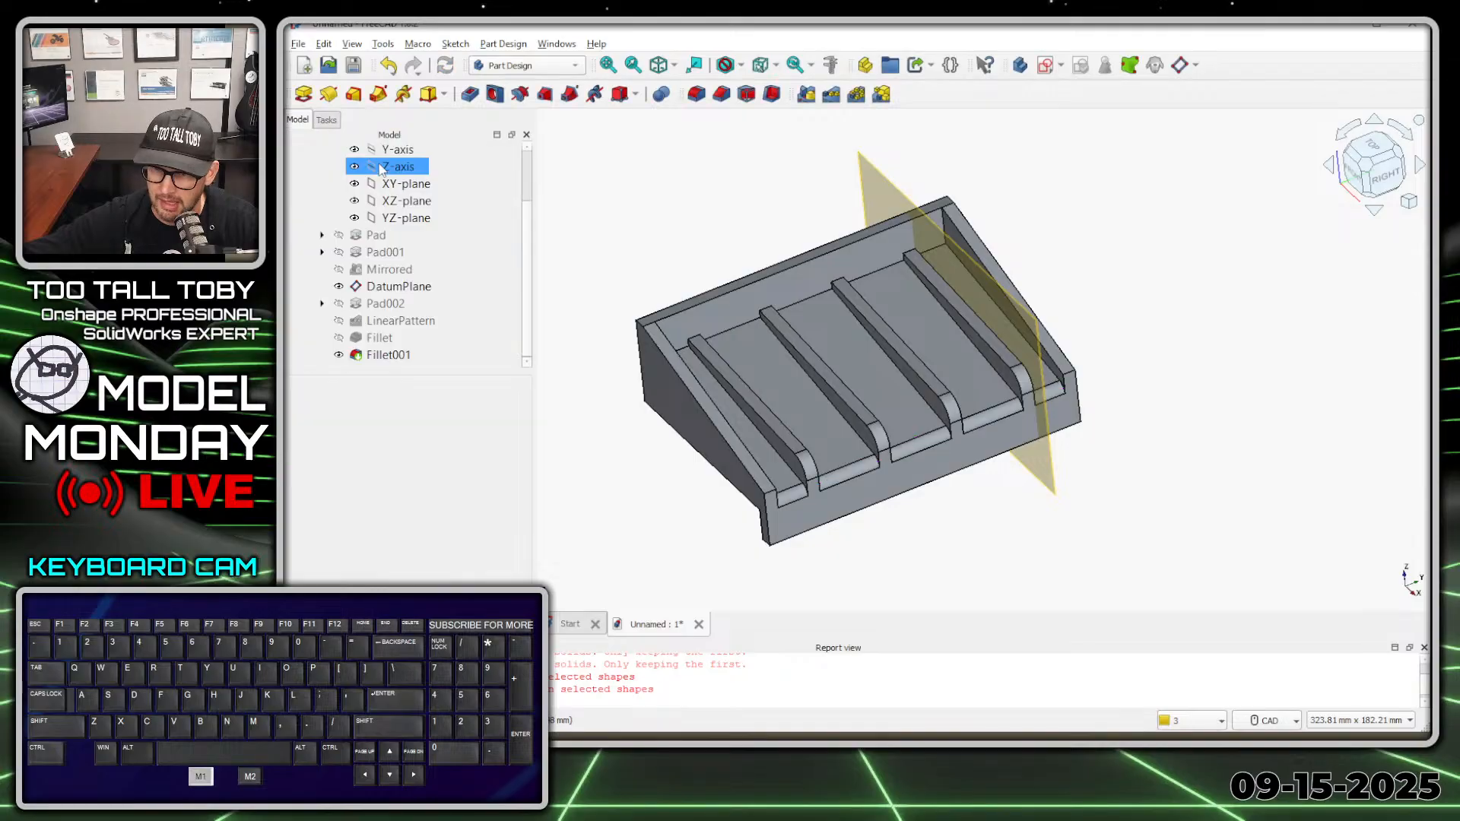
Fillet the inside corner on the tray's underside, where the bottom face meets the front lip, with a 2 mm radius
scroll(696, 535, up, 1)
middle_drag(710, 521, 938, 404)
middle_drag(852, 563, 1013, 214)
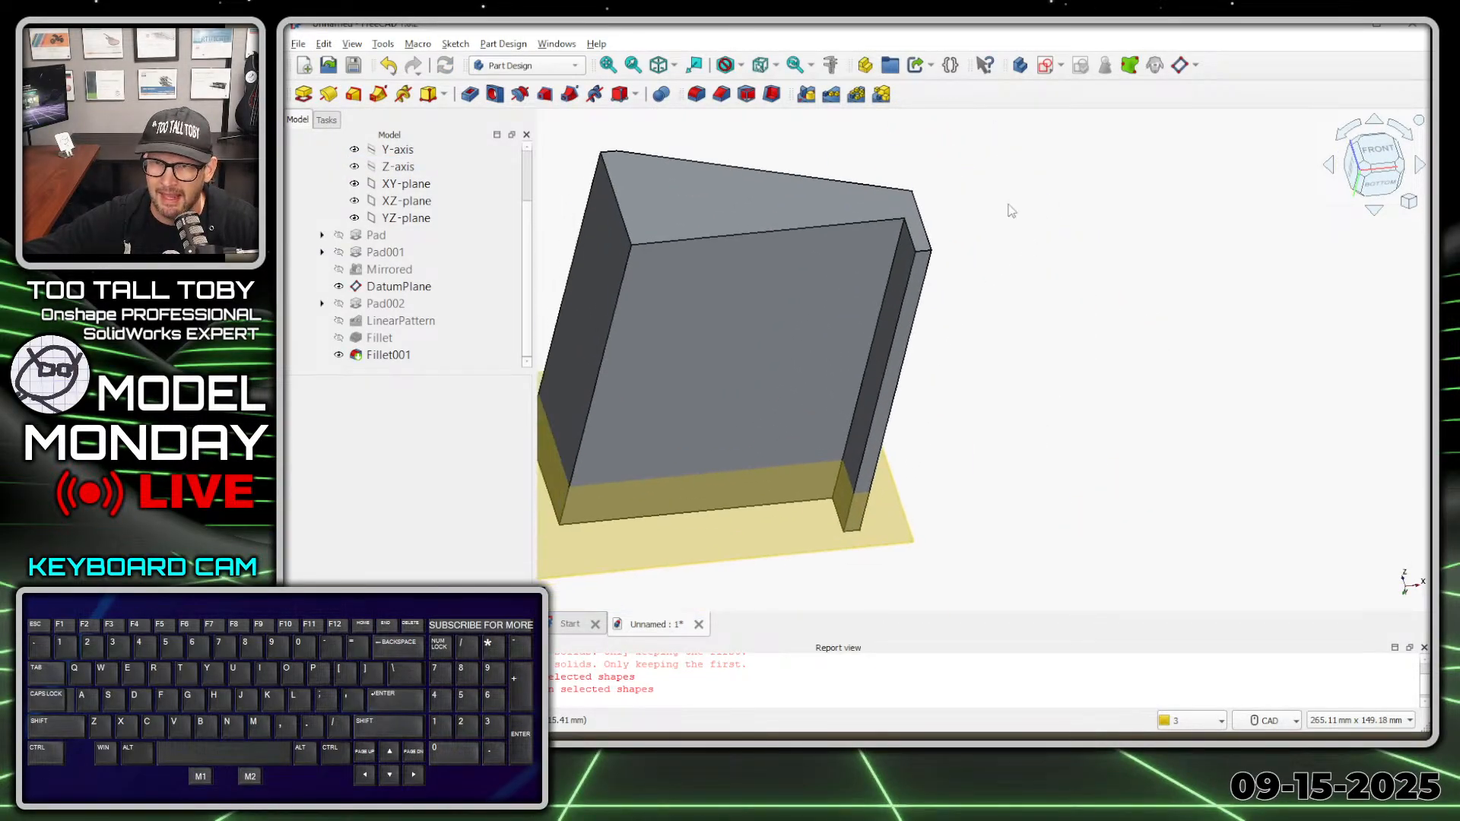
click(717, 96)
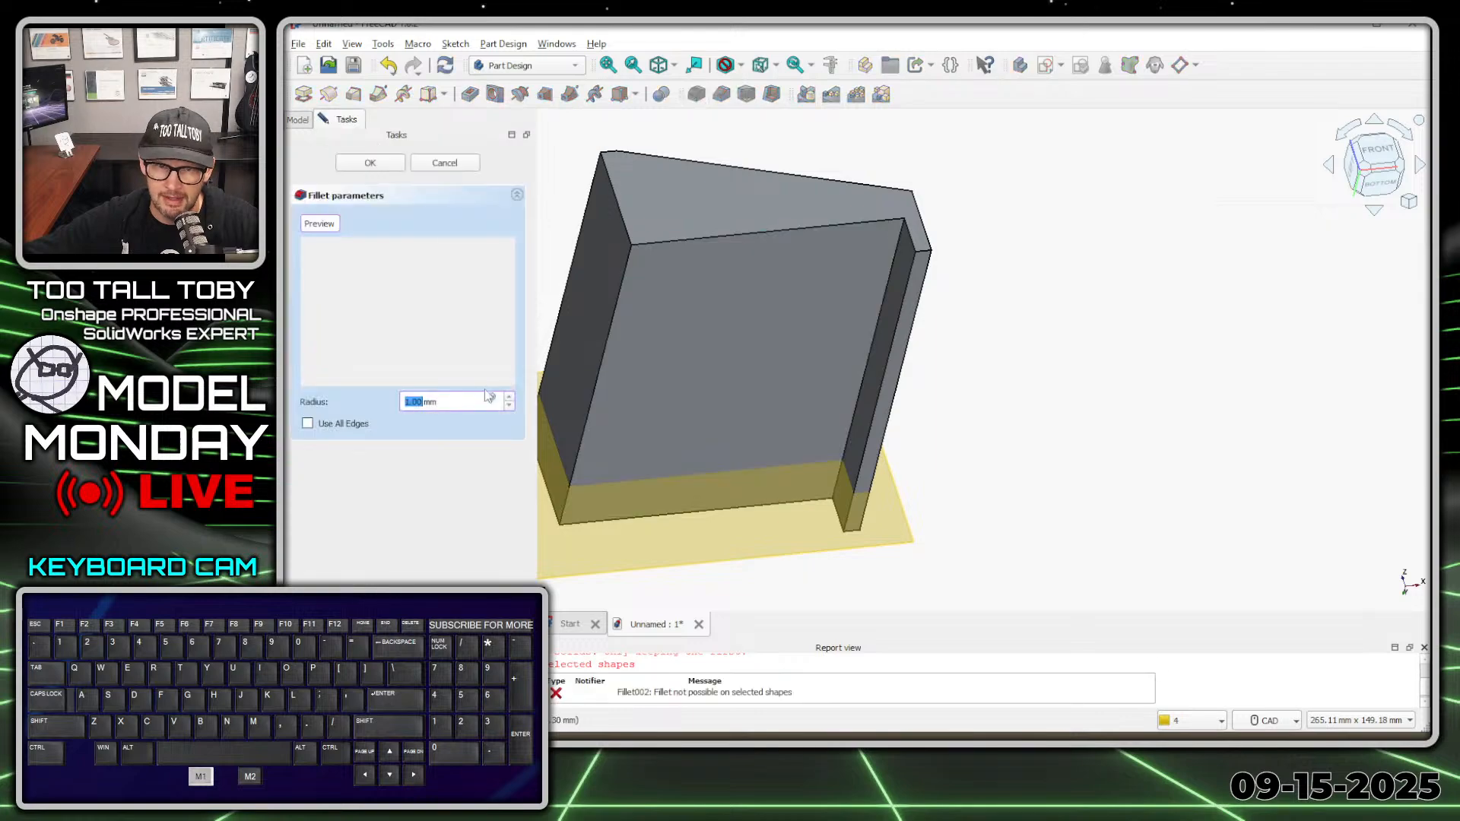
text(2)
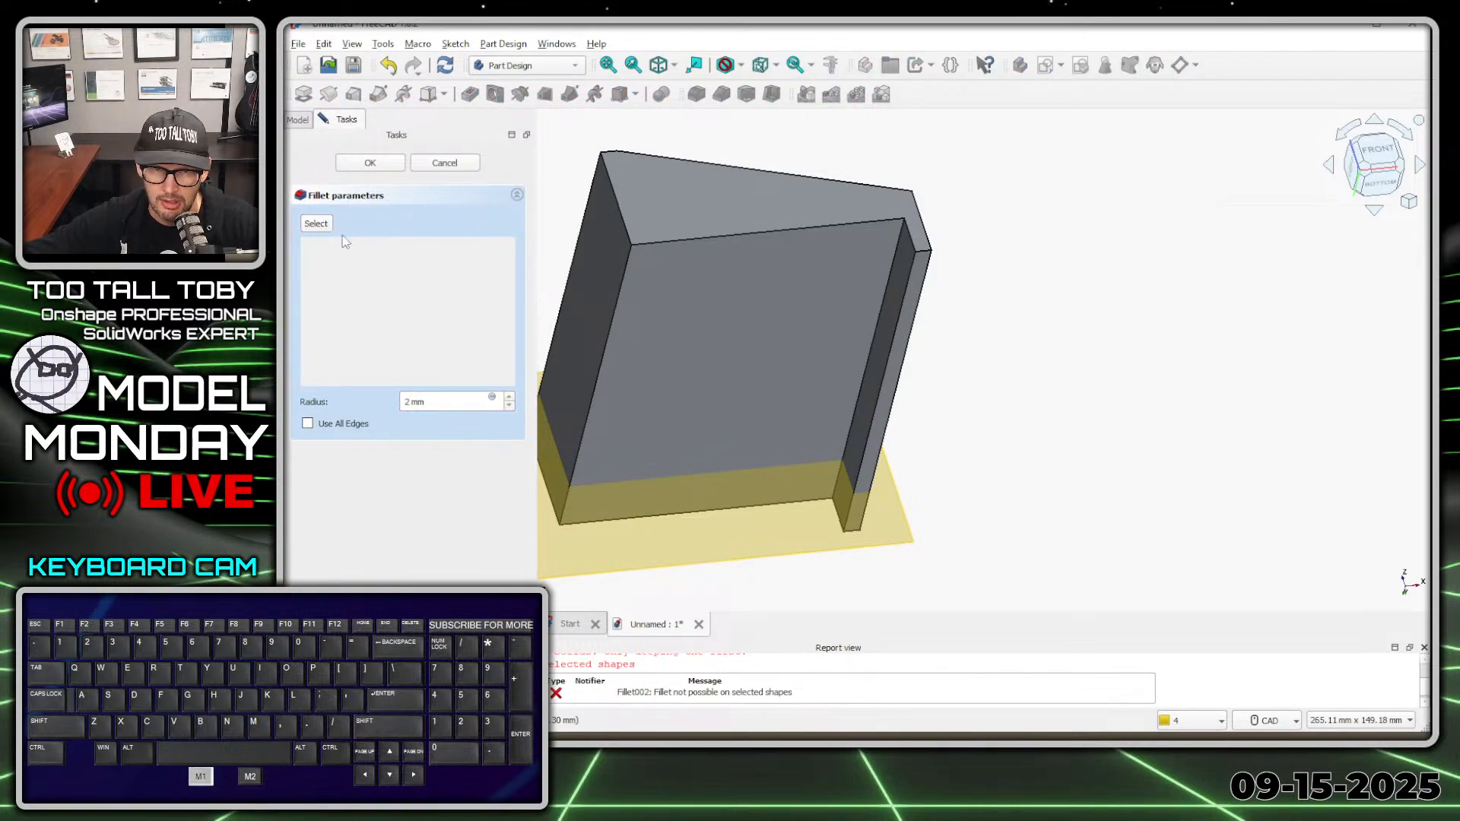
click(317, 223)
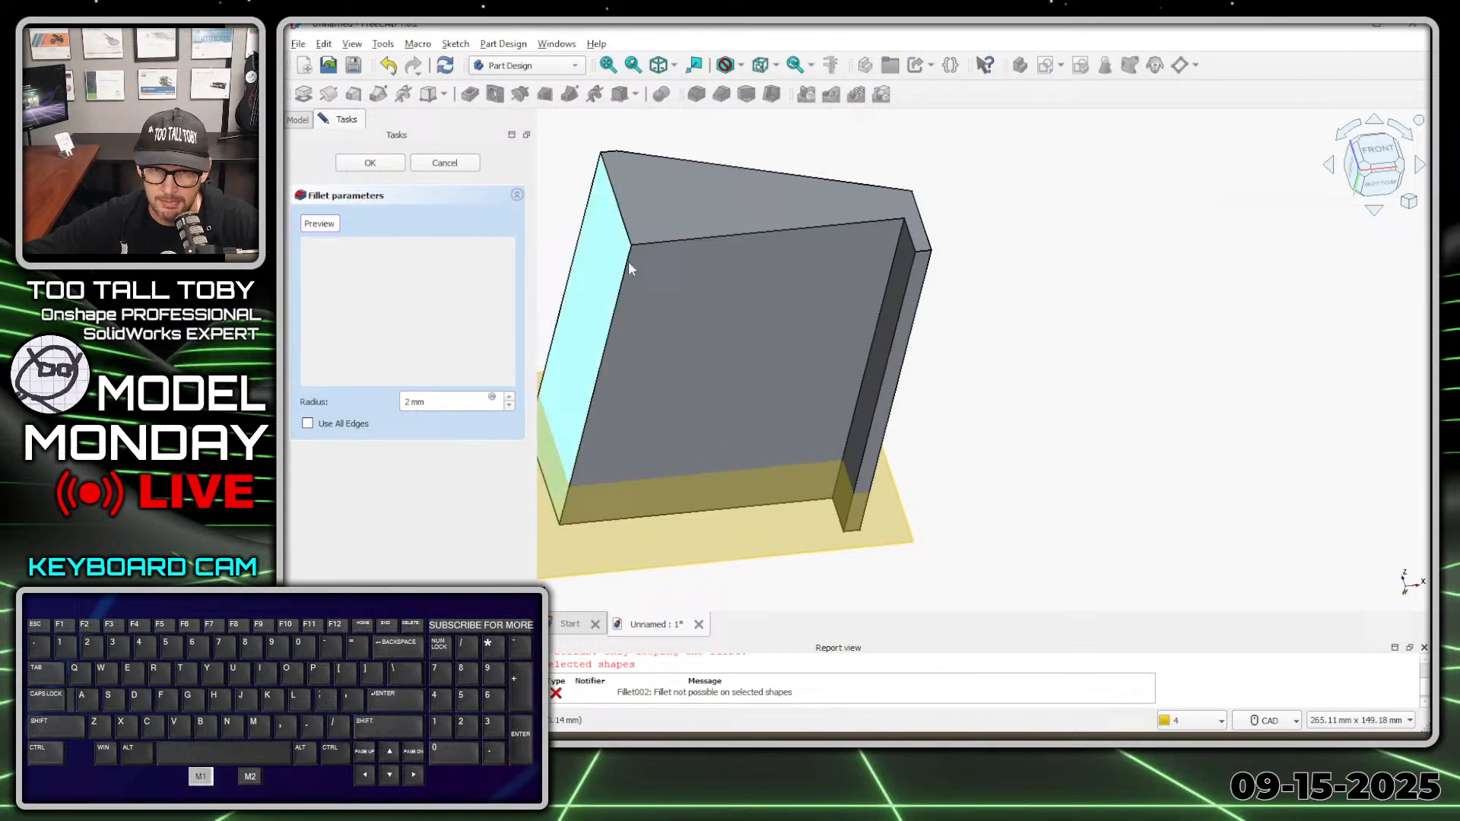
click(884, 305)
click(370, 163)
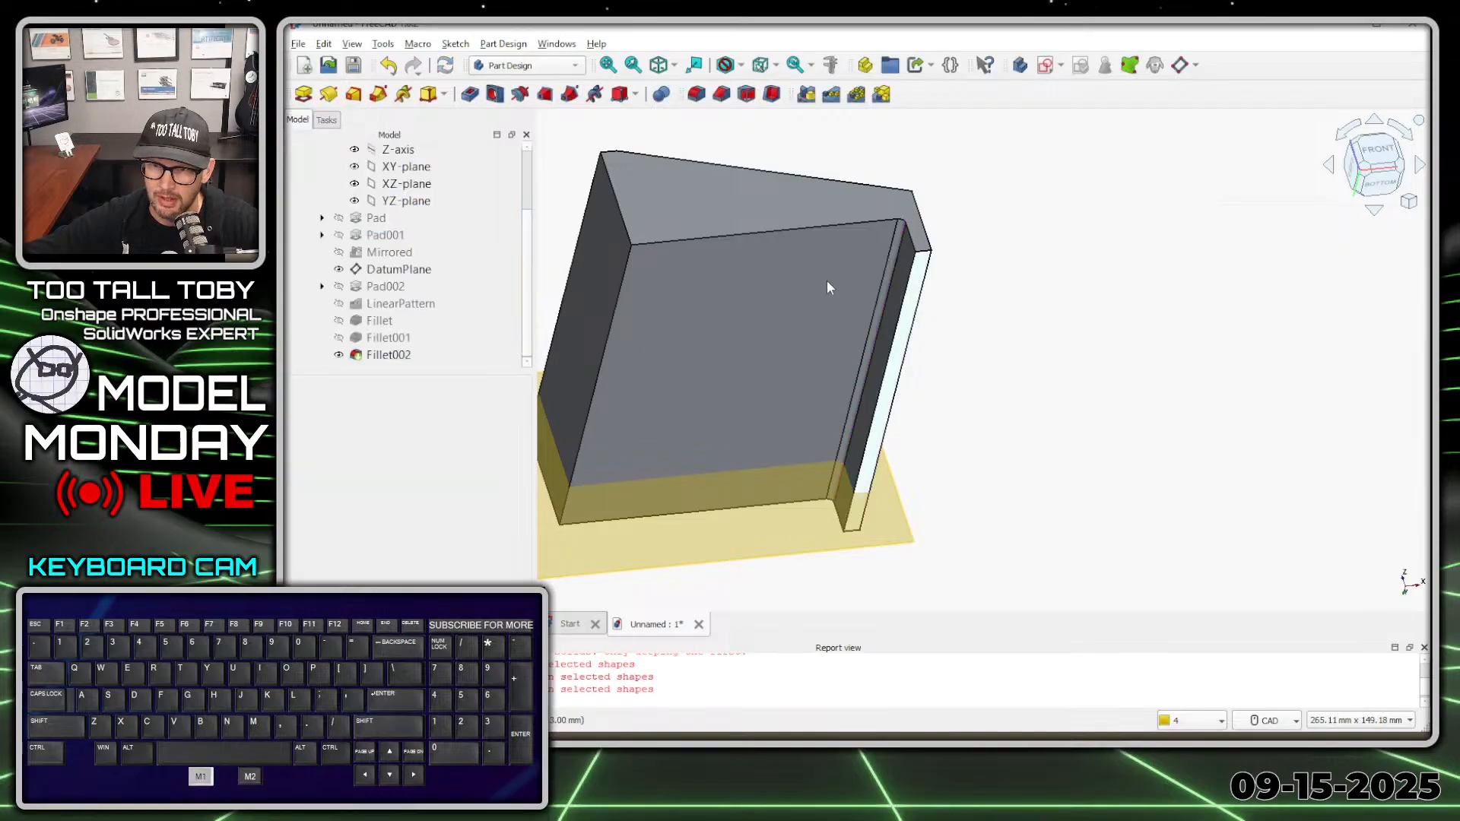
Inspect the filleted tray and check the material density in the reference drawing's title block
middle_drag(828, 288, 923, 547)
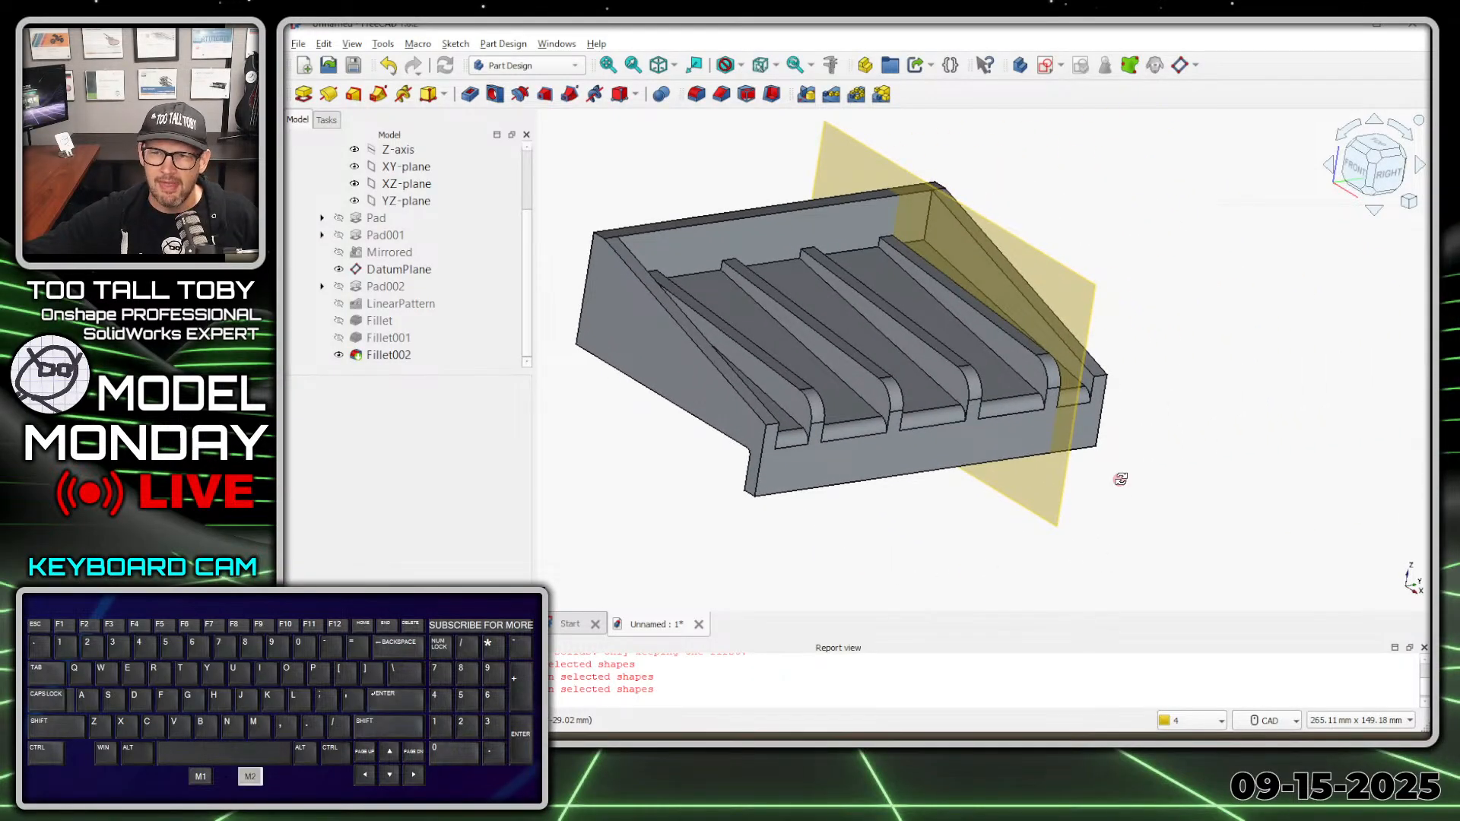
middle_drag(1121, 479, 1114, 485)
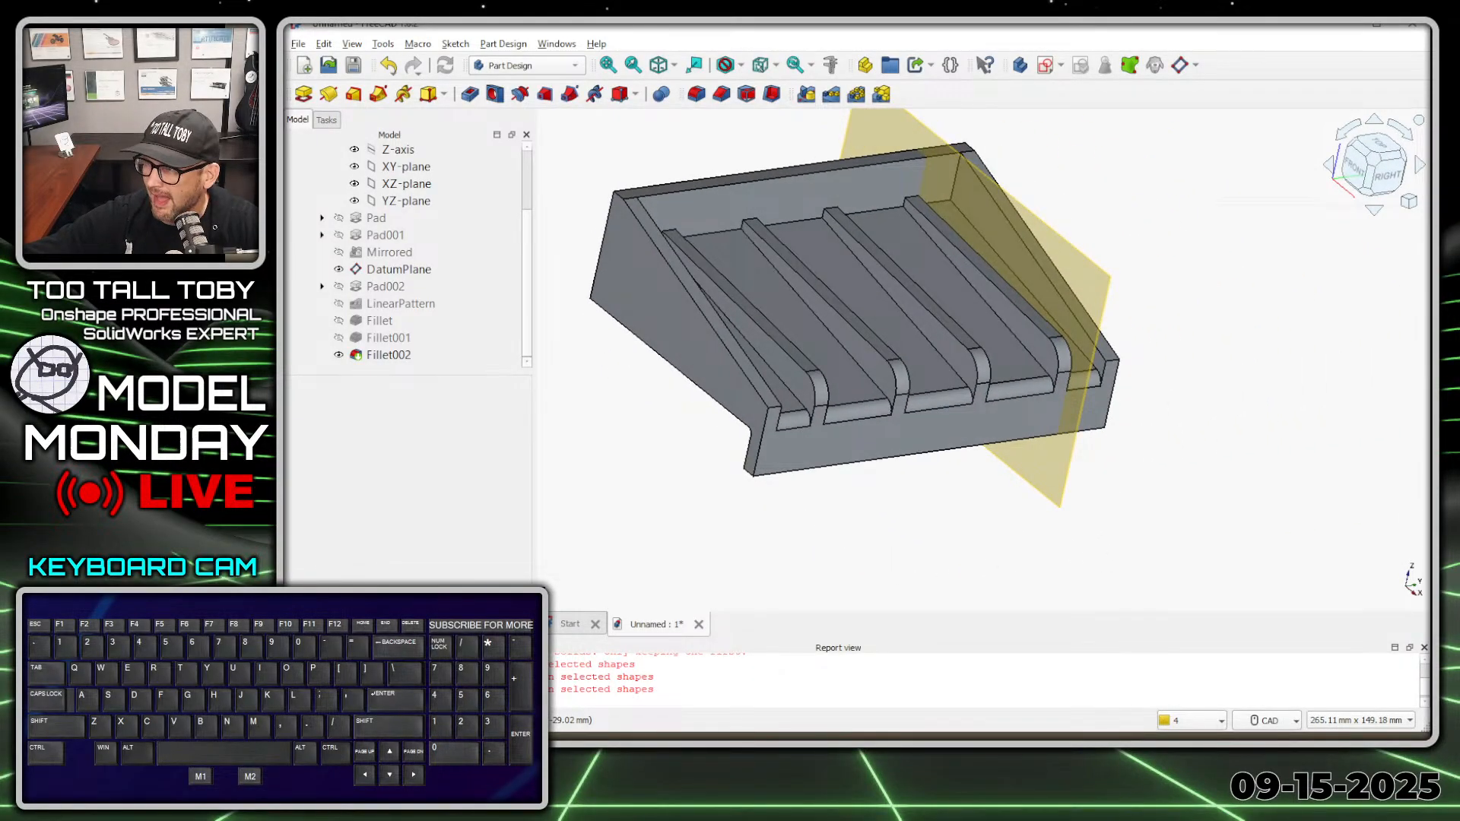
mouse_move(1430, 97)
mouse_down()
mouse_move(854, 98)
mouse_move(606, 42)
mouse_up()
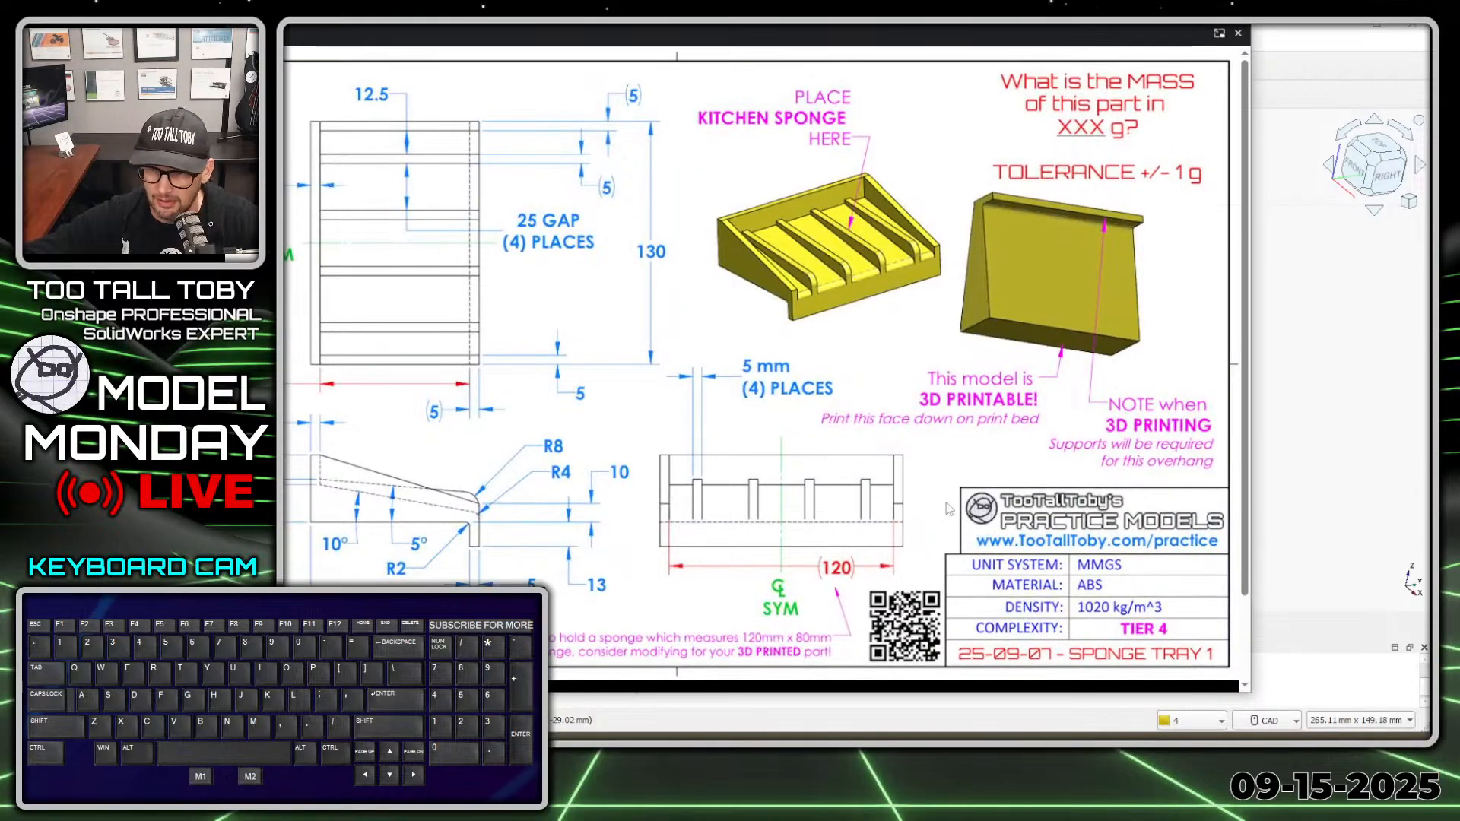
key(alt+1)
click(1062, 617)
mouse_move(1049, 624)
mouse_down()
mouse_move(1200, 553)
mouse_move(1004, 609)
mouse_move(1088, 639)
mouse_up()
key(alt+1)
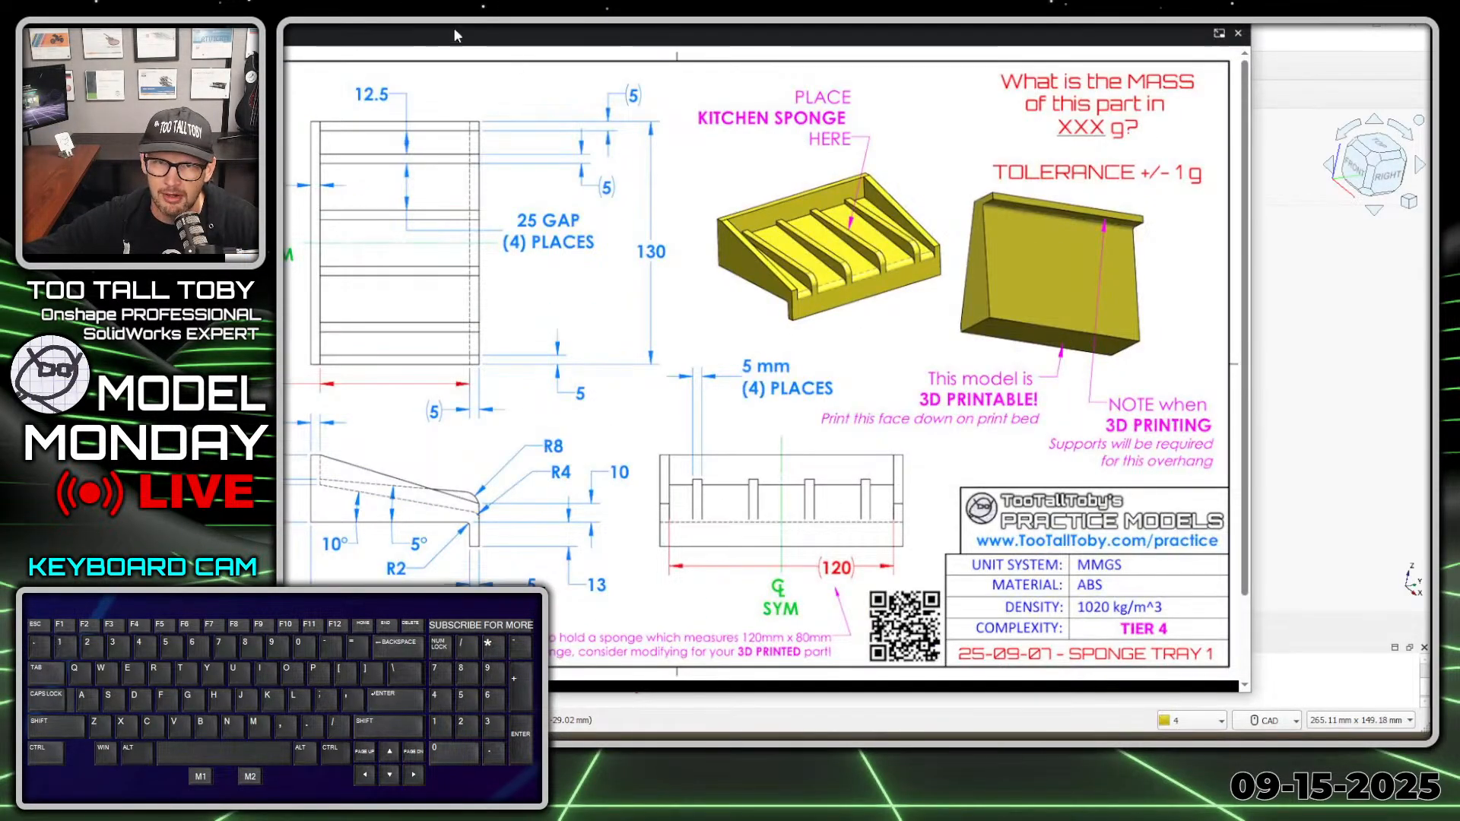
drag(462, 36, 1429, 45)
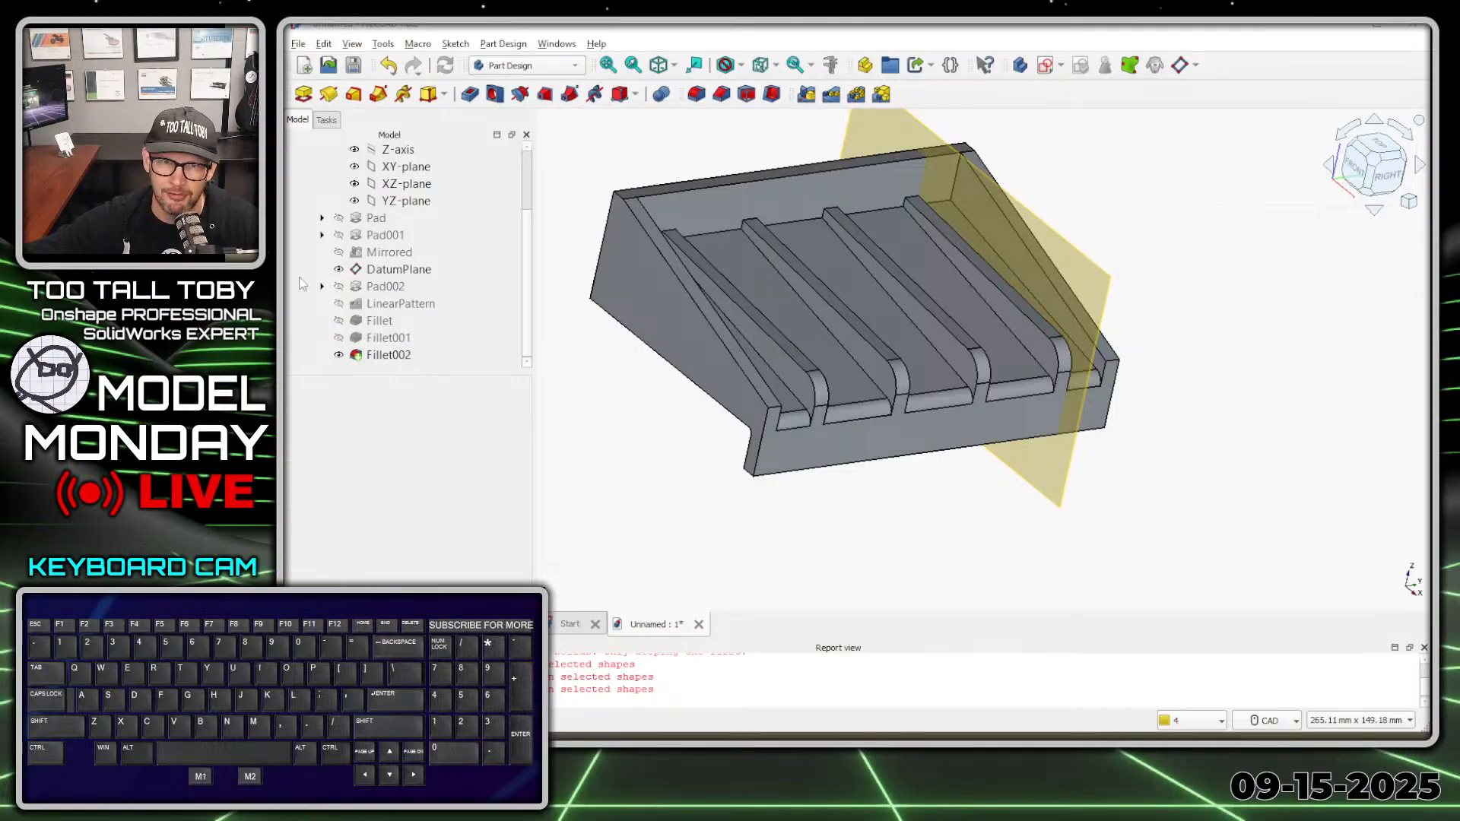
Assign the ABS-Generic thermoplastic material to the tray body
scroll(305, 283, up, 2)
right_click(352, 166)
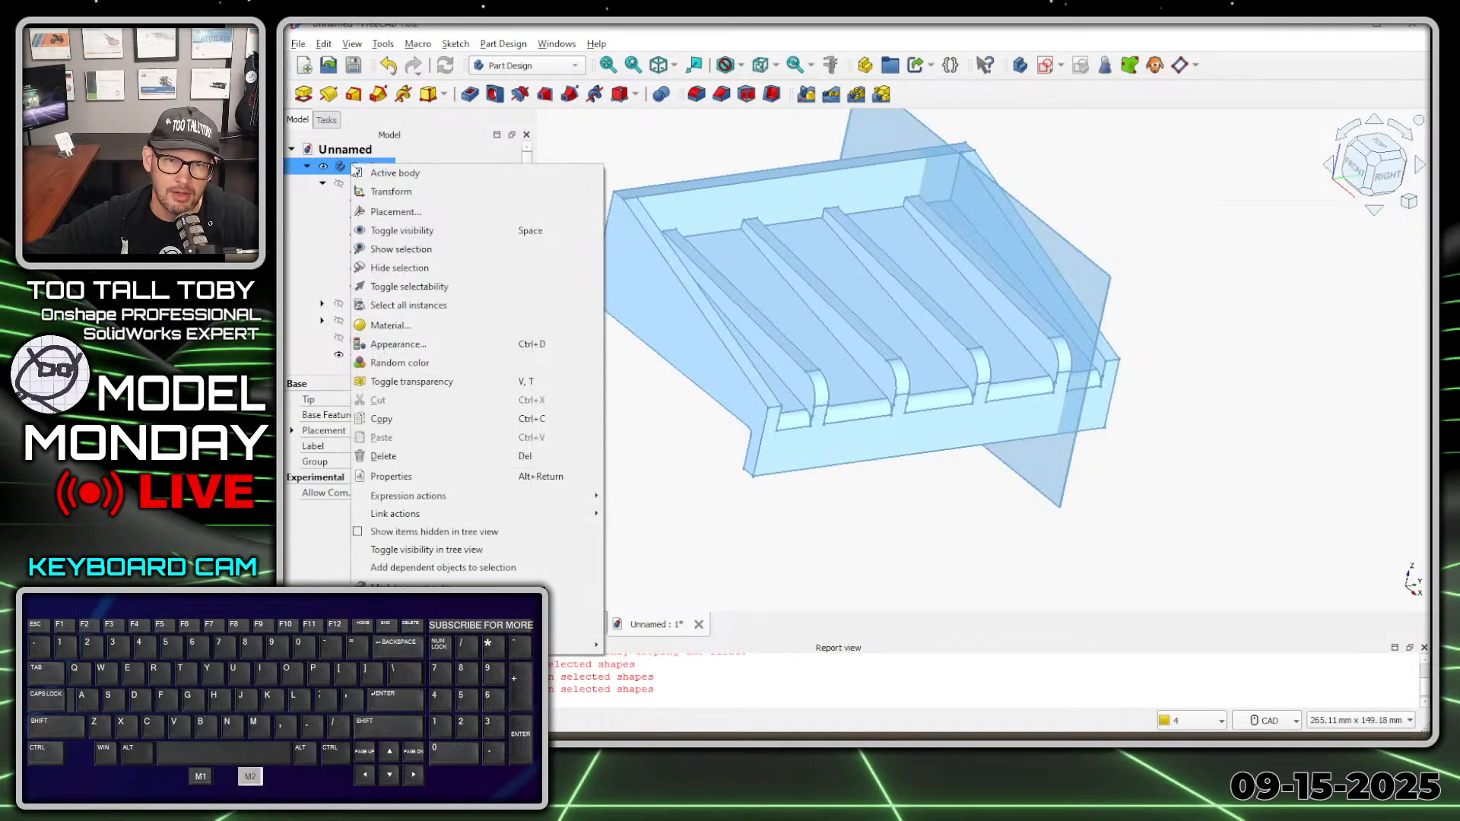
click(389, 325)
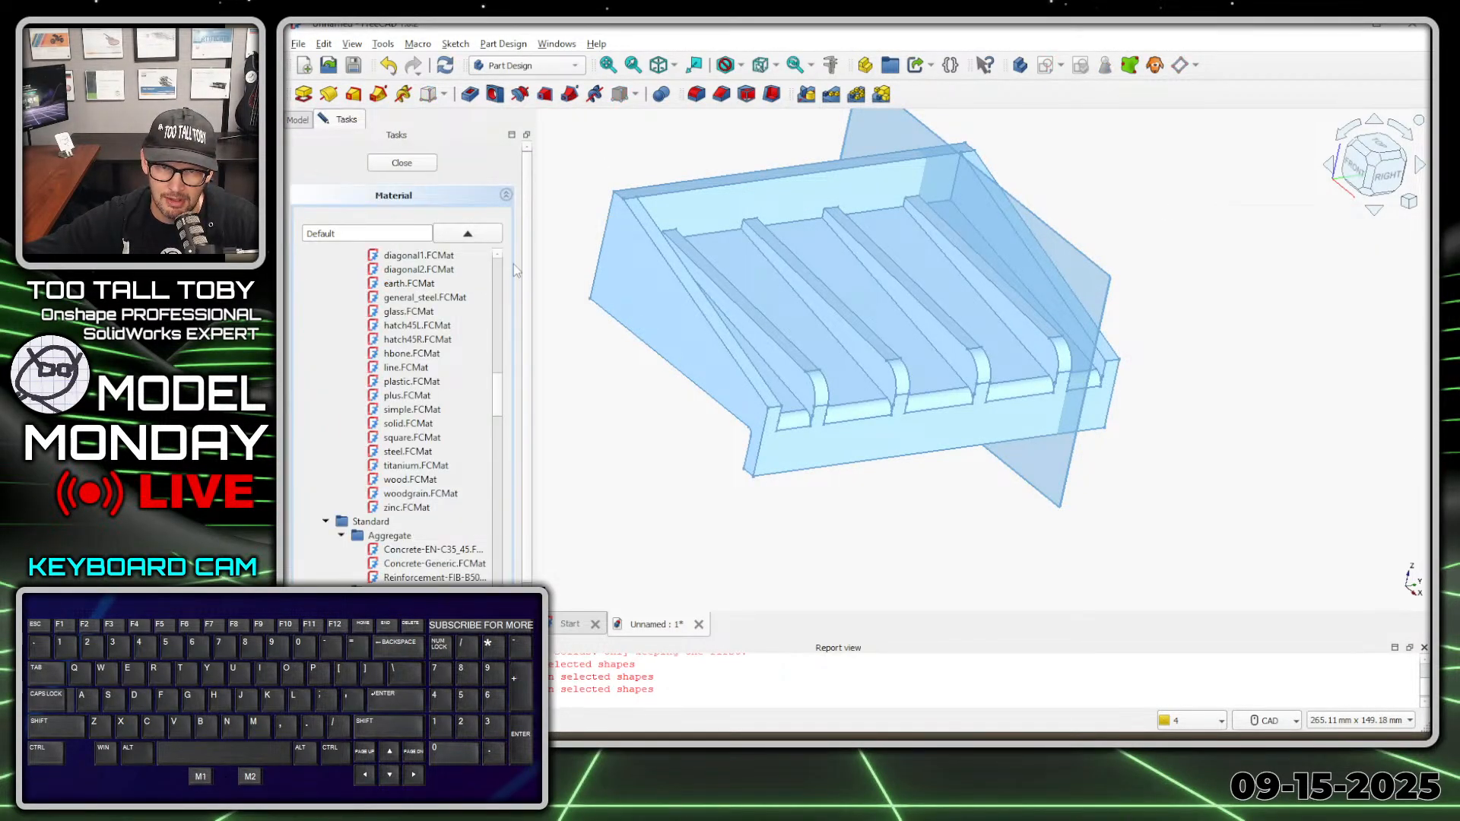
scroll(425, 426, down, 10)
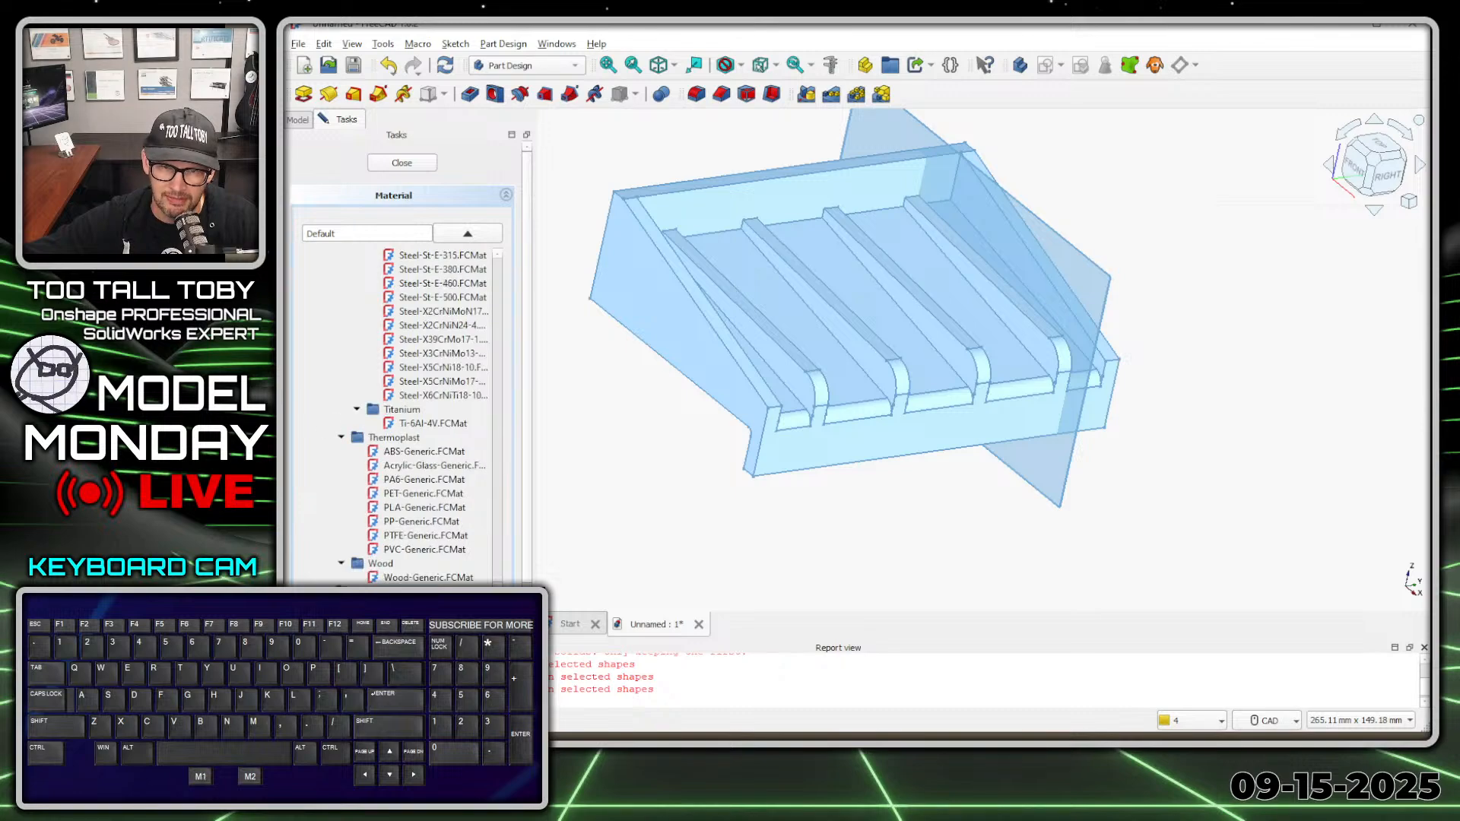
click(413, 465)
click(420, 454)
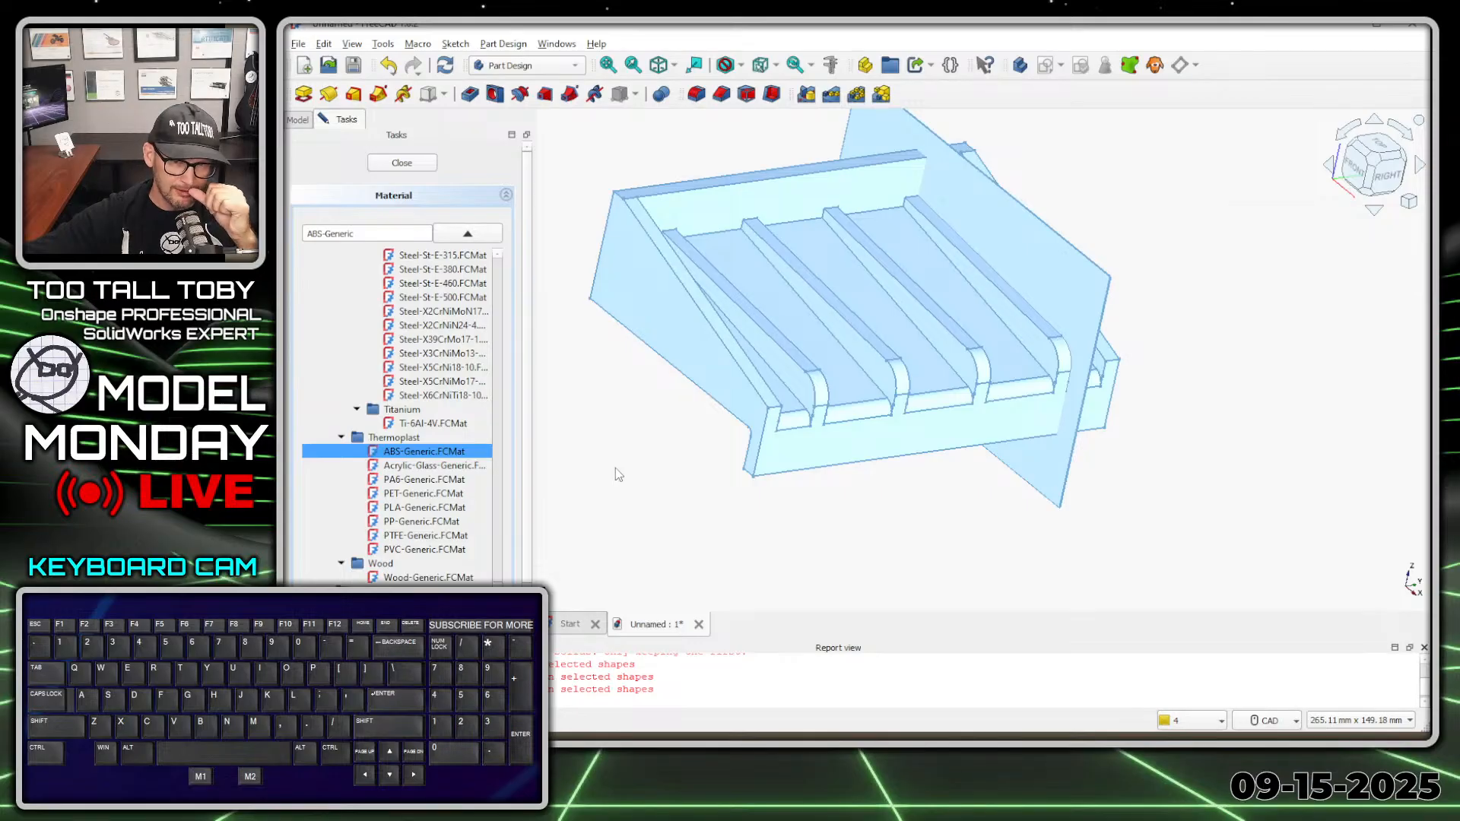
click(401, 164)
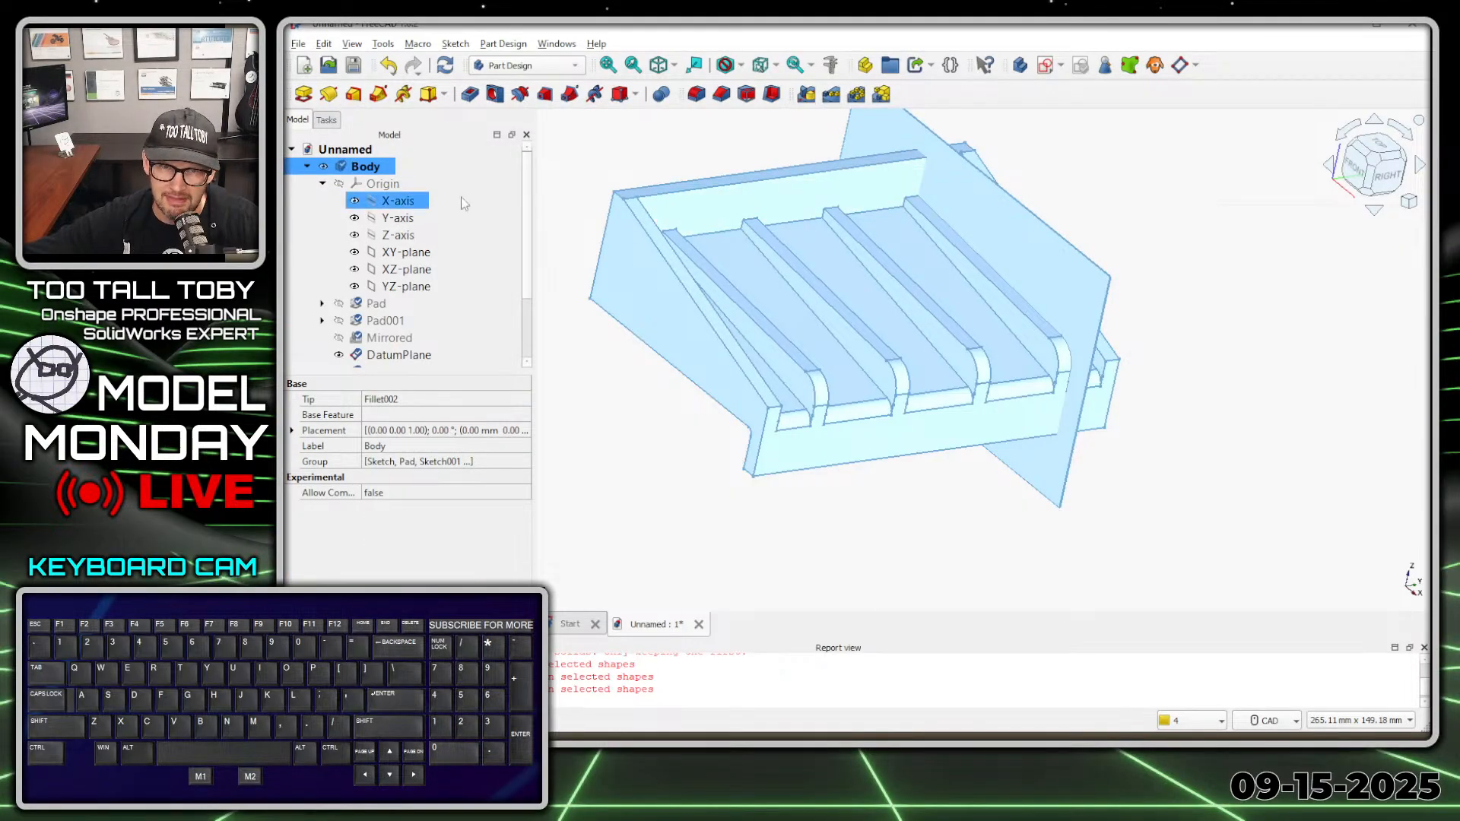
Run the CenterOfMass macro on the tray body and read its density and mass
key(m)
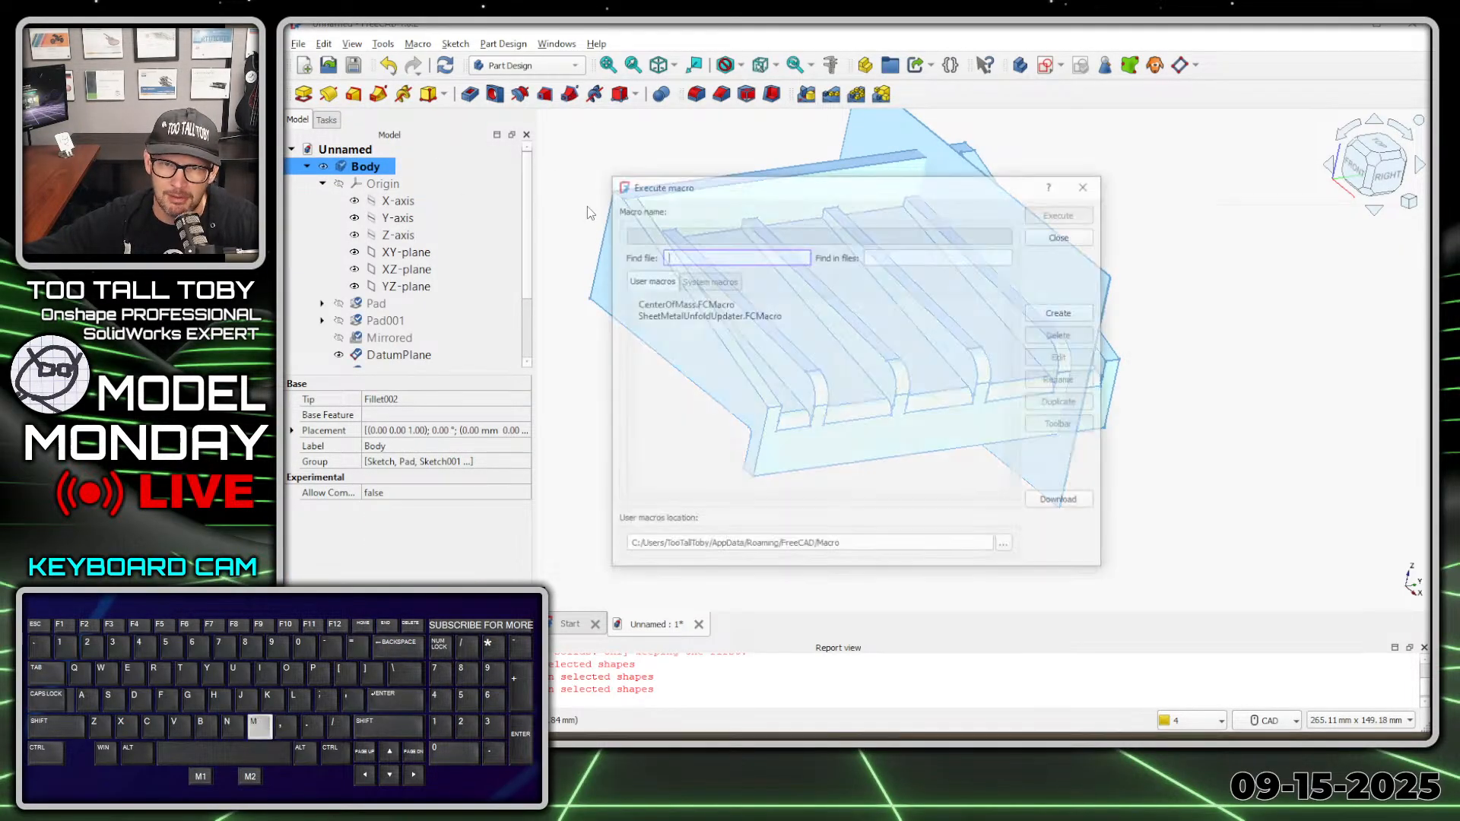
double_click(715, 304)
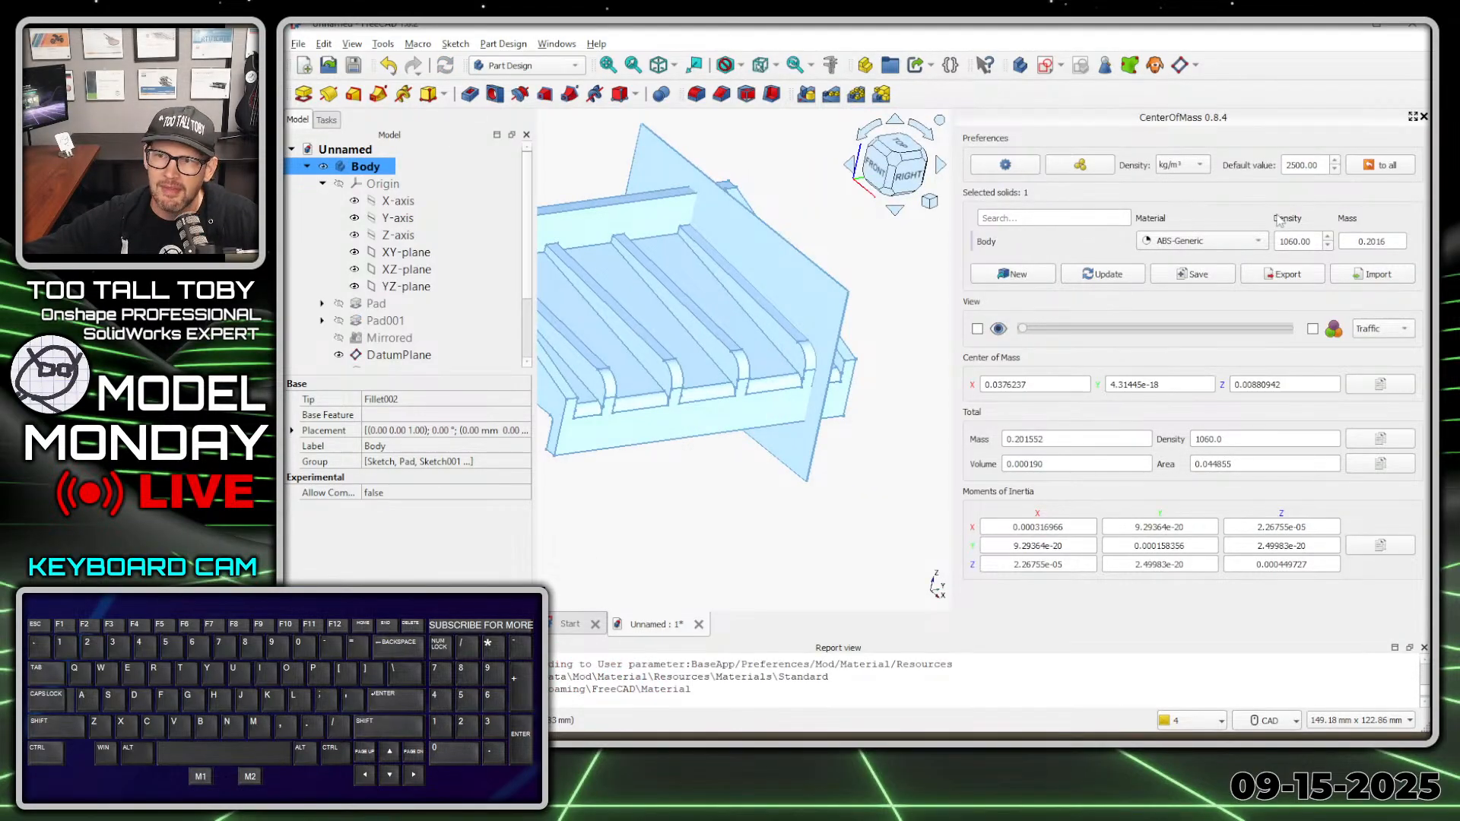
key(space)
key(space)
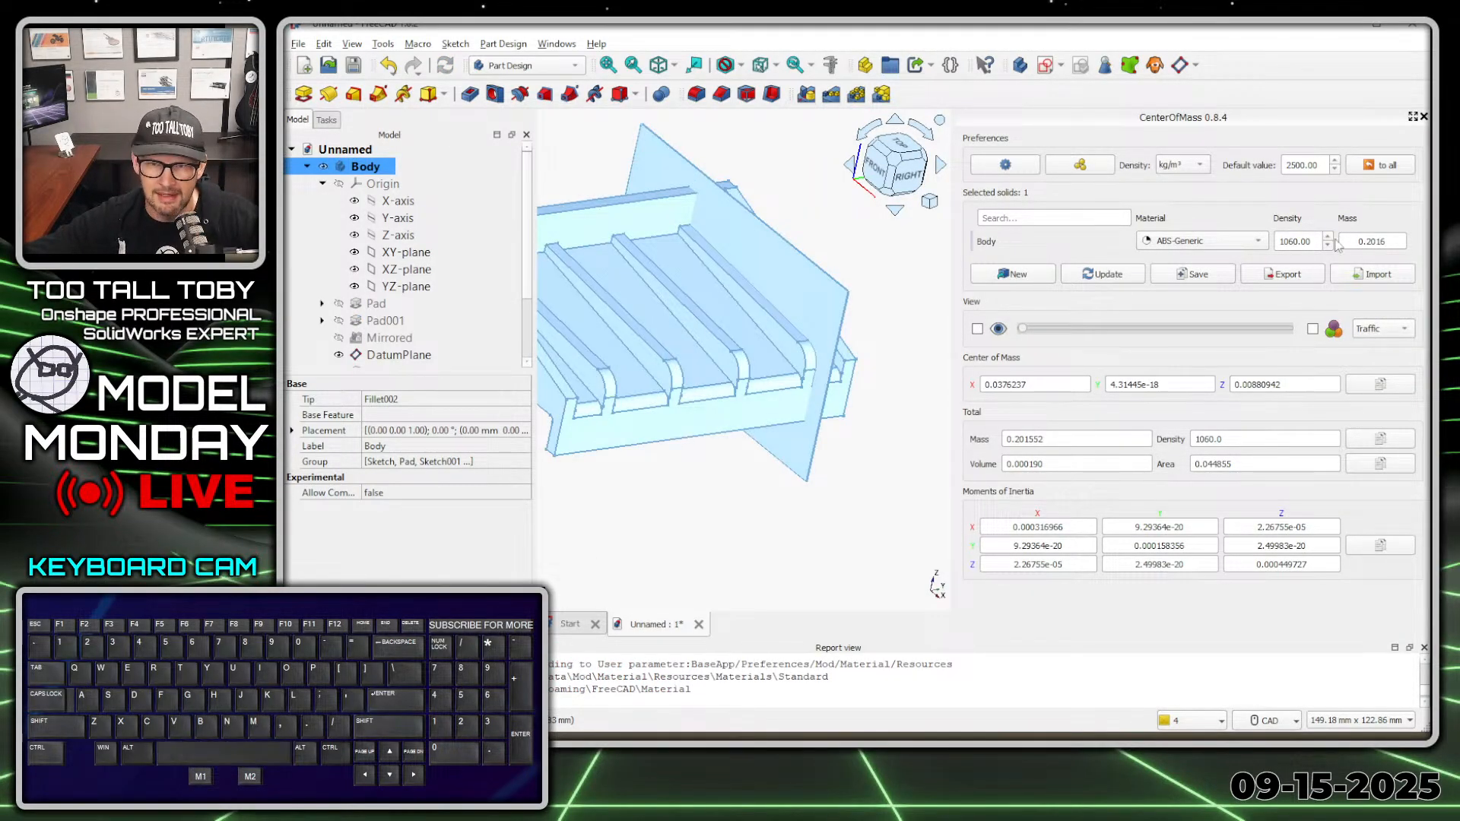
key(alt+1)
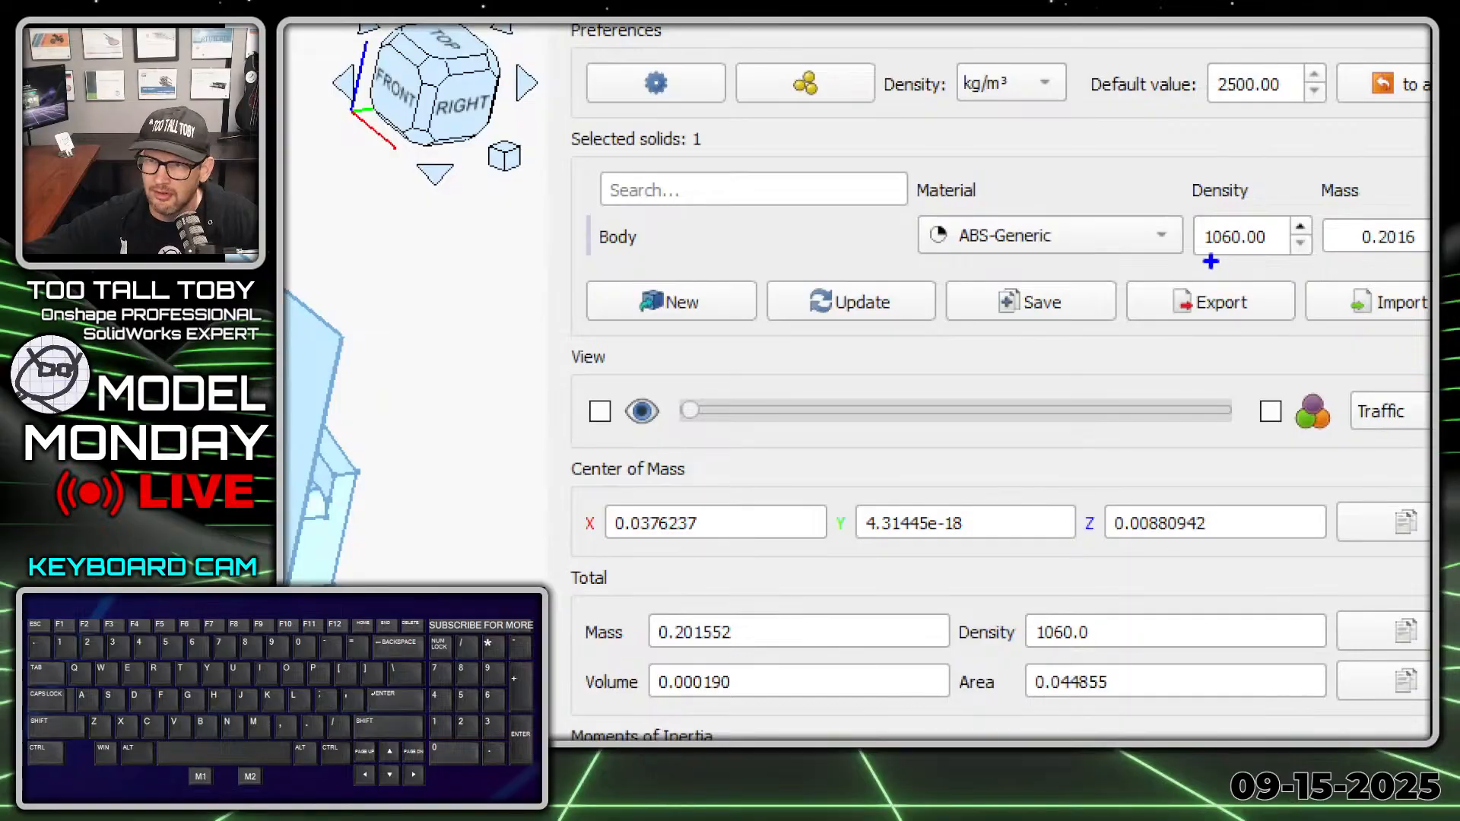
mouse_move(1258, 253)
mouse_down()
mouse_move(1336, 260)
mouse_move(1191, 259)
mouse_move(1269, 266)
mouse_up()
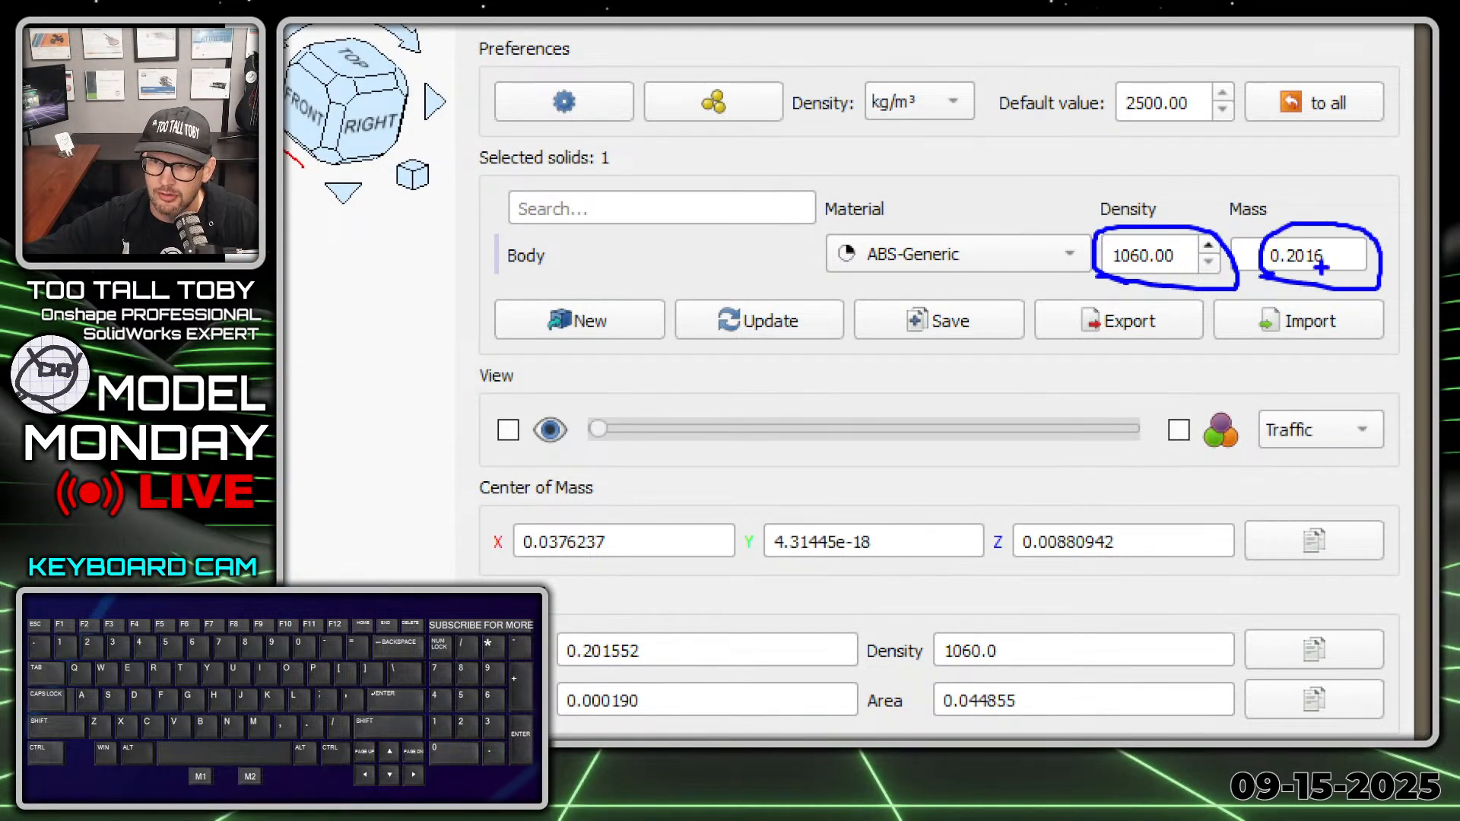
key(alt+1)
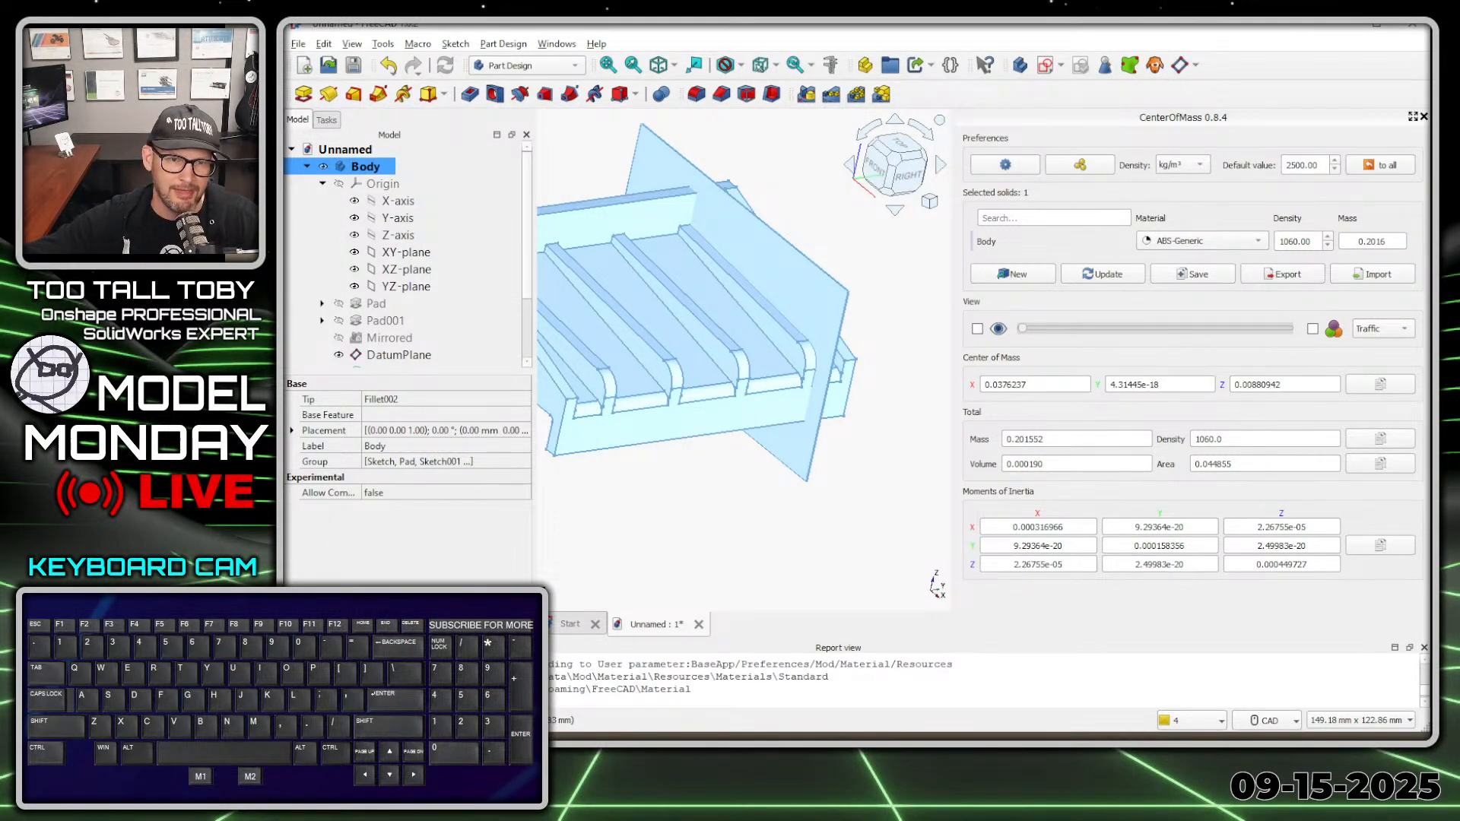
Switch to the challenge page in the browser and try submitting 202 grams as the mass answer
key(alt+Tab)
click(1186, 463)
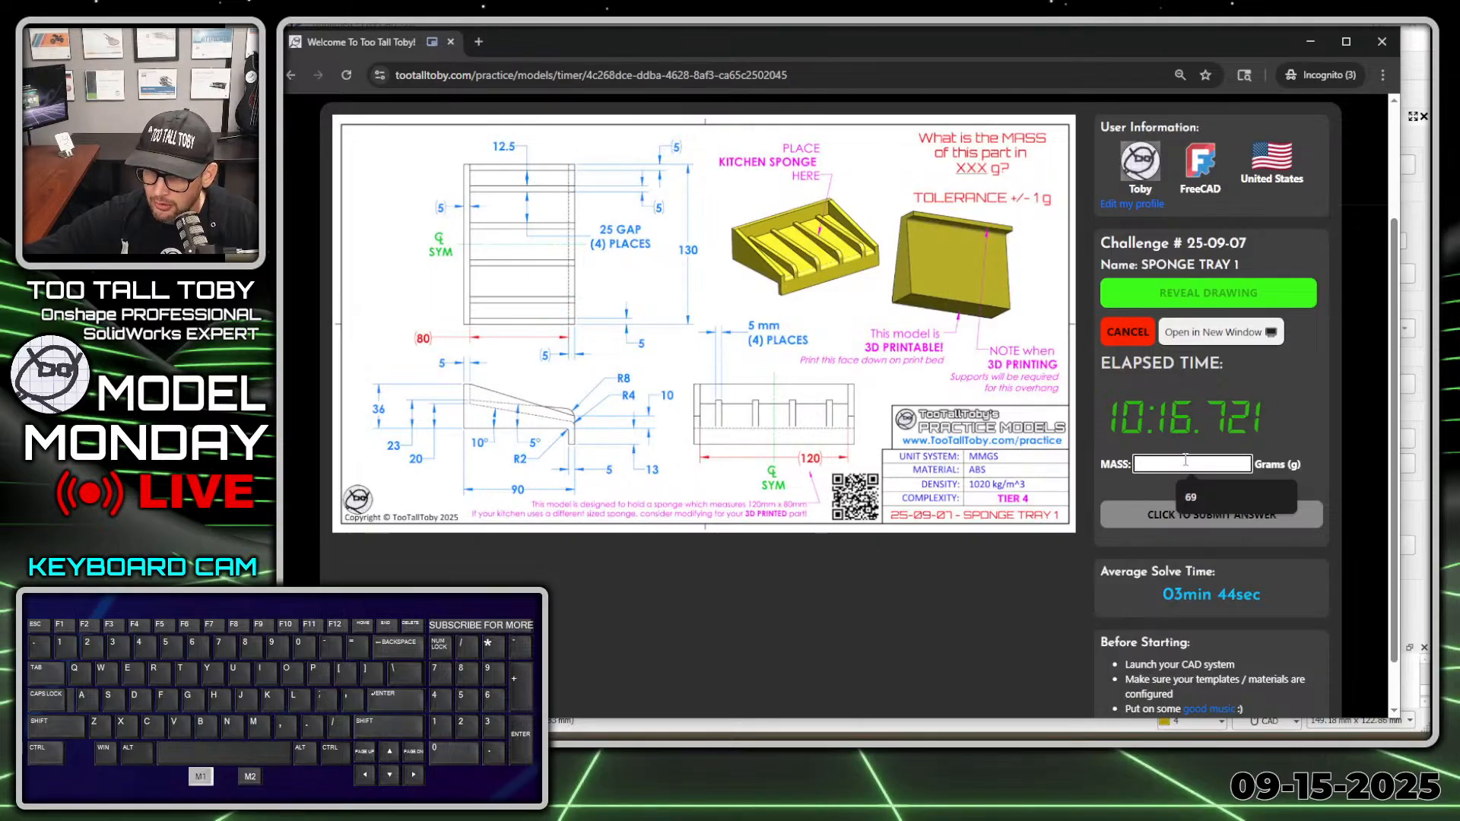
text(202)
key(Return)
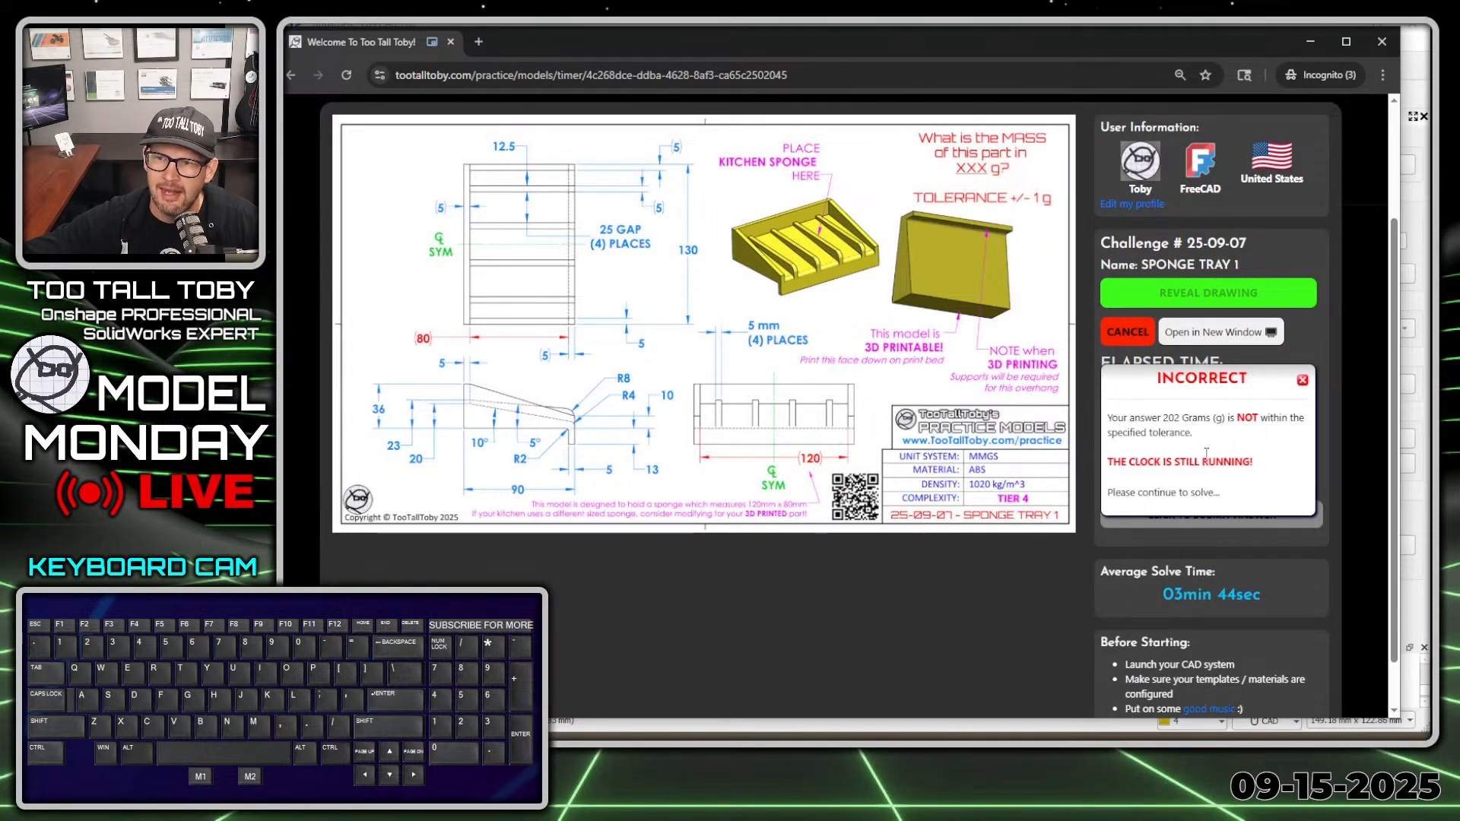
click(1303, 379)
Switch back to FreeCAD and set the body's density in CenterOfMass to 1020 kg/m³
key(alt+Tab)
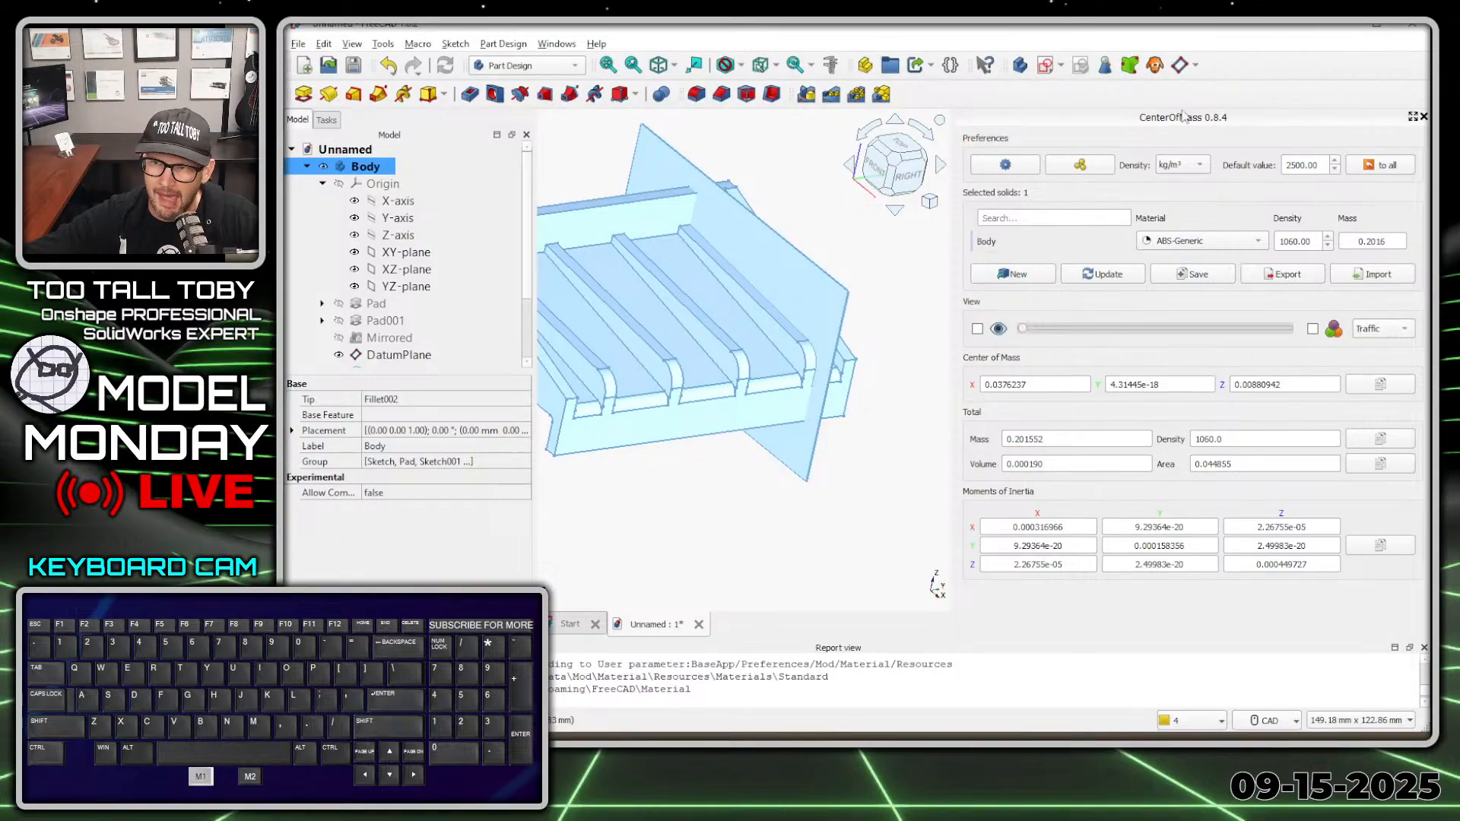
click(1302, 243)
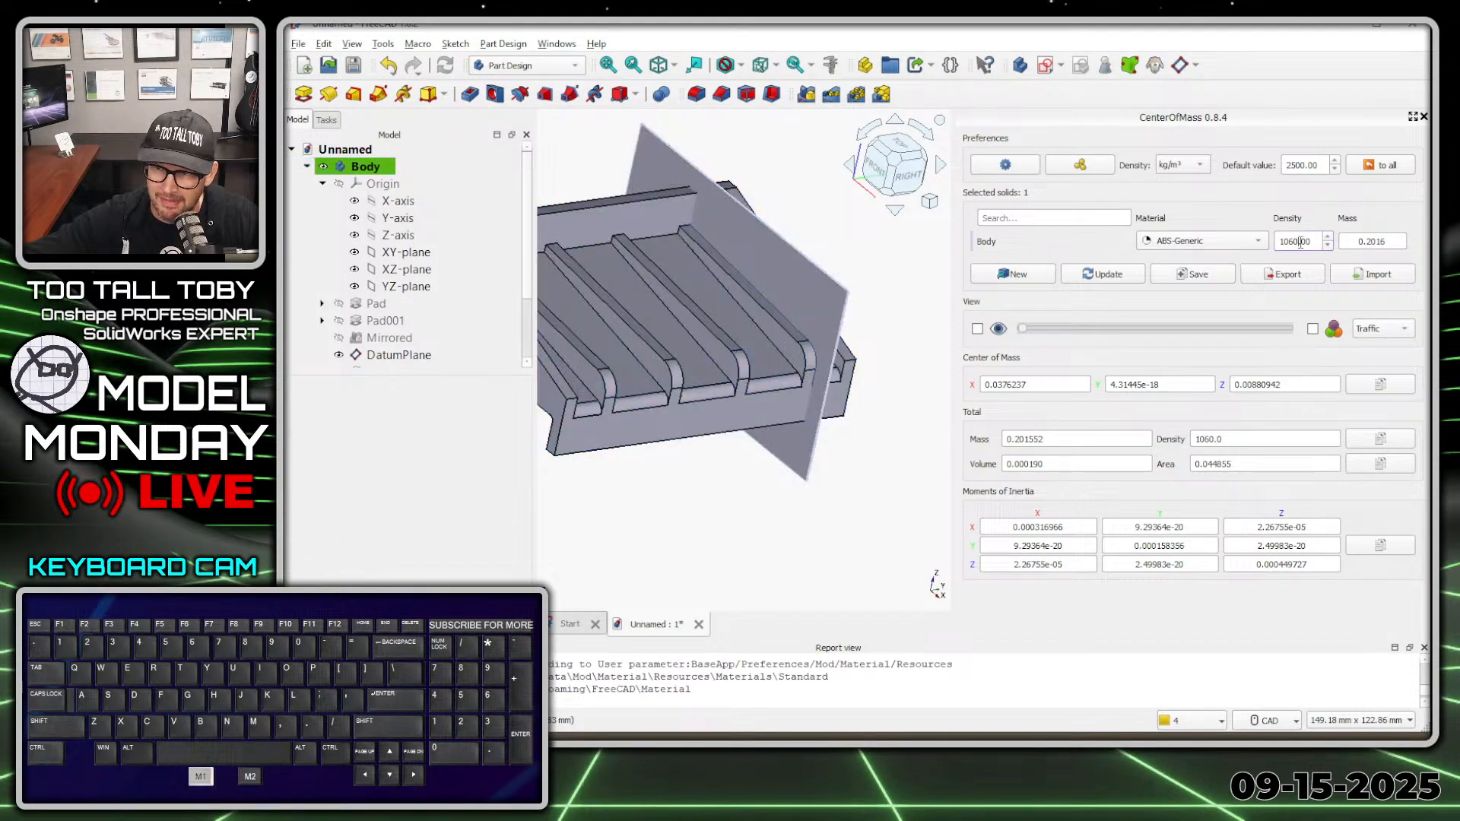
key(Right)
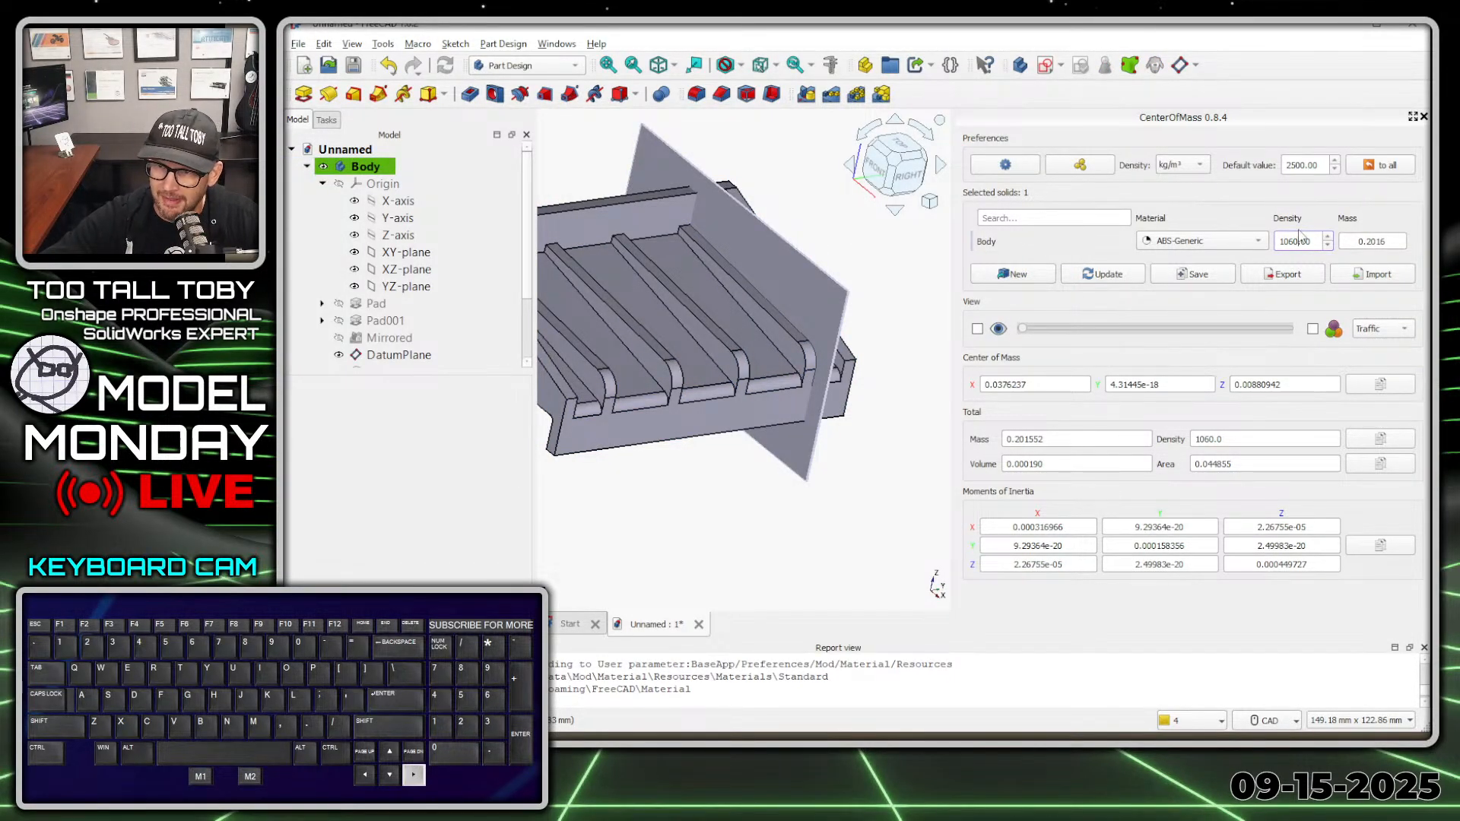
key(BackSpace)
key(BackSpace)
text(20)
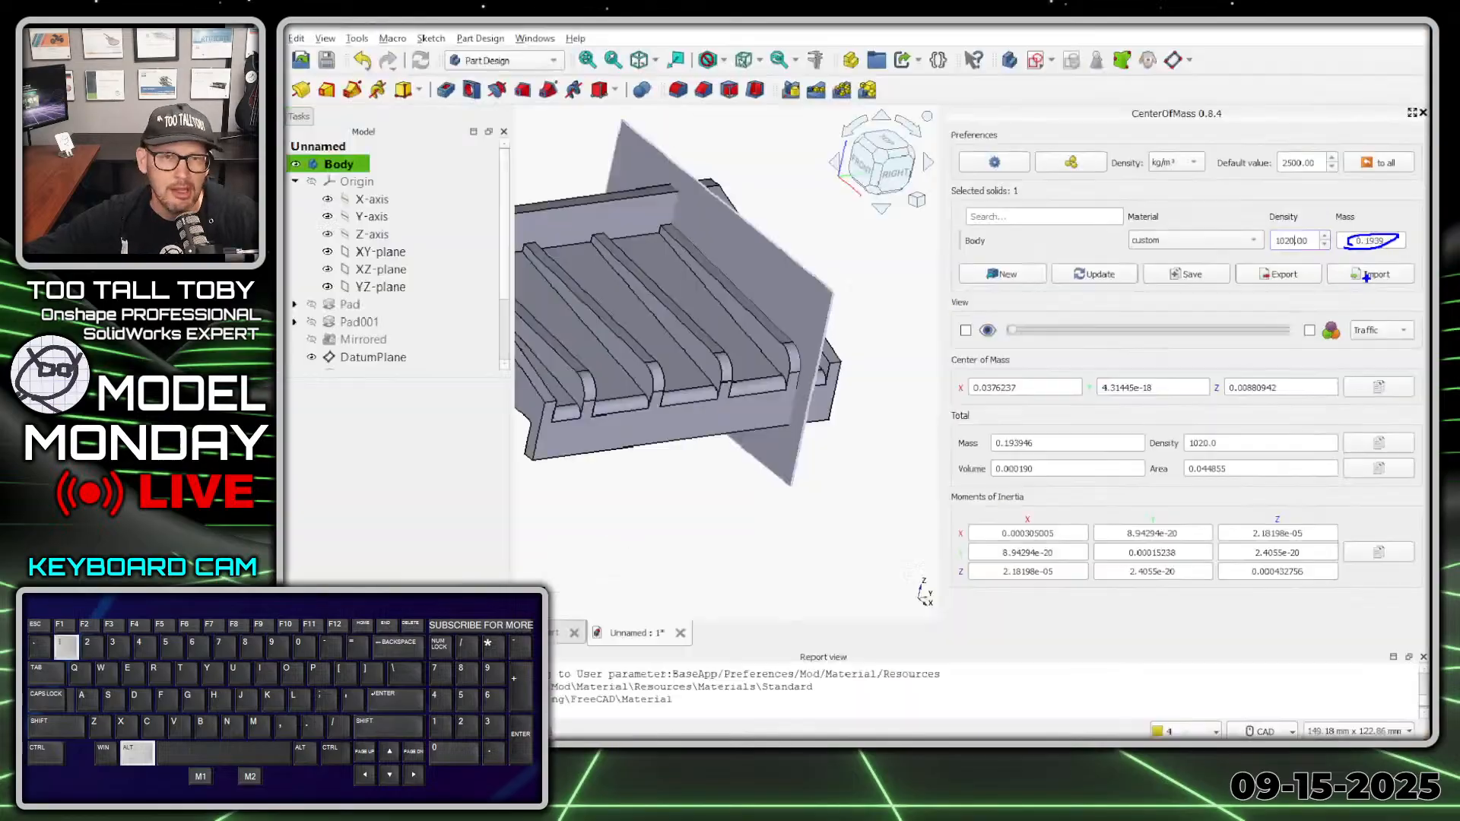
Switch to the browser, enter 194 grams as the mass answer and submit the solved challenge to the scoreboard
click(302, 530)
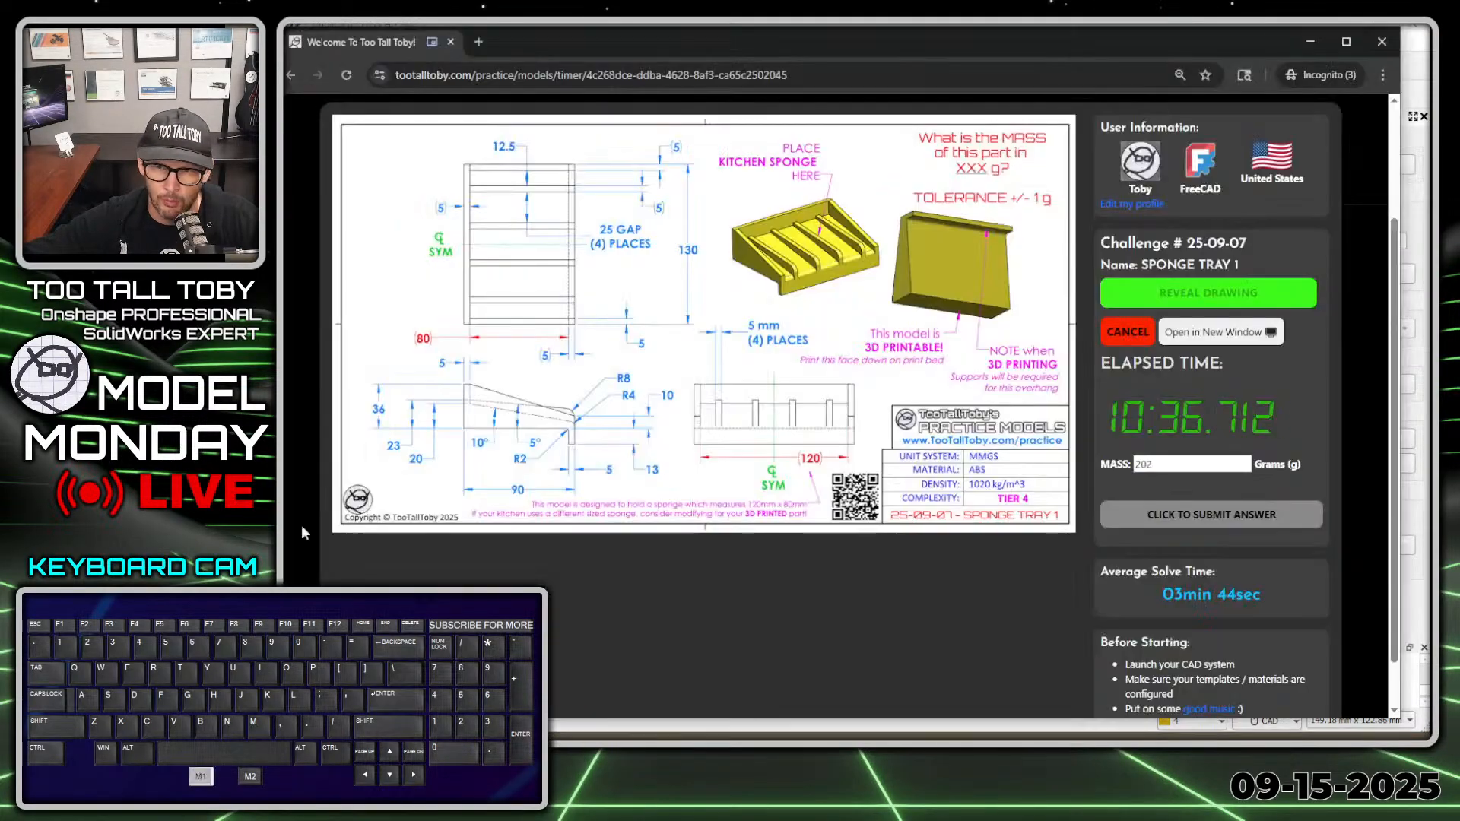
drag(1162, 466, 970, 463)
text(194)
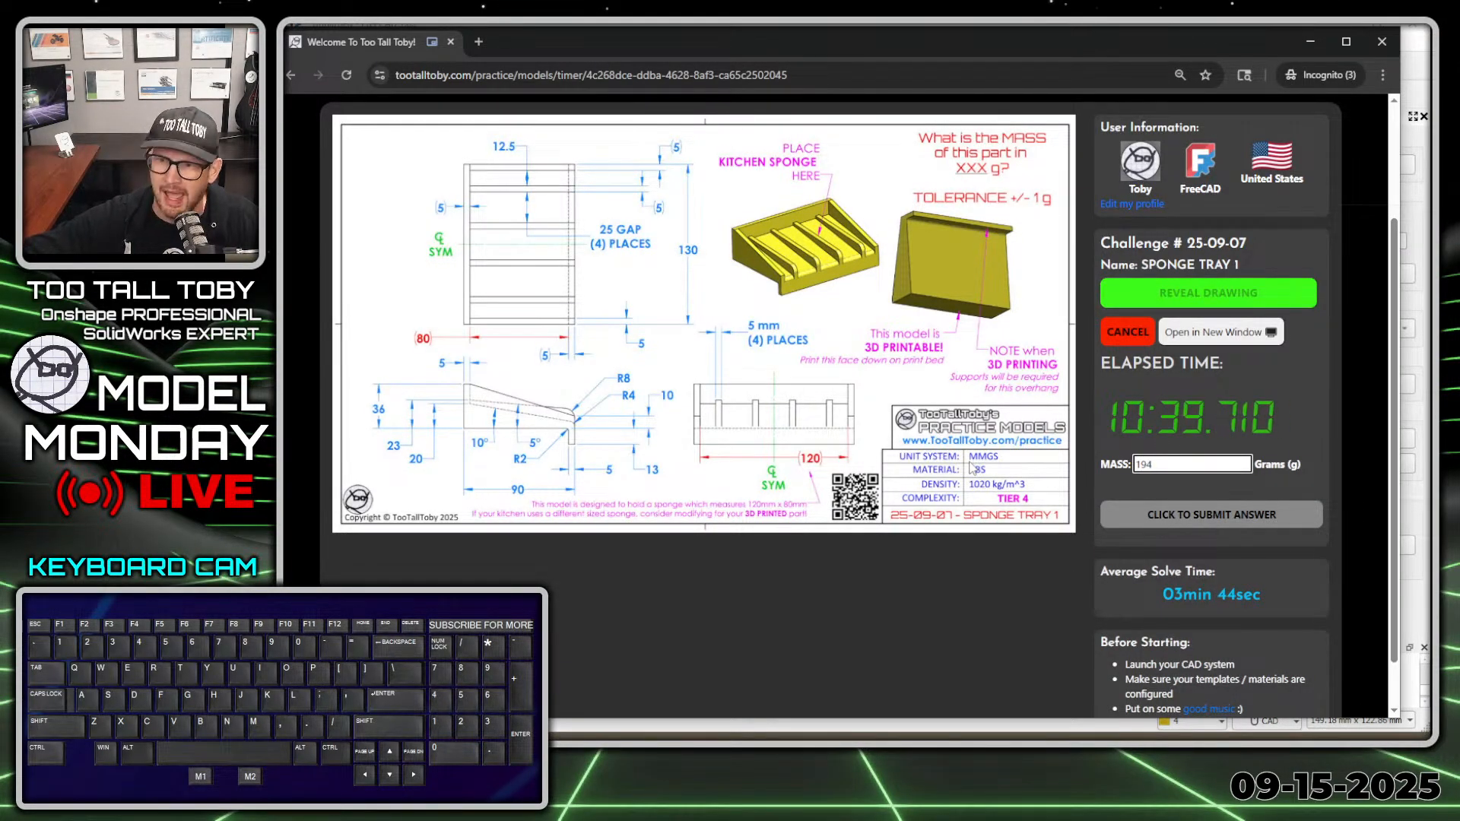
key(Return)
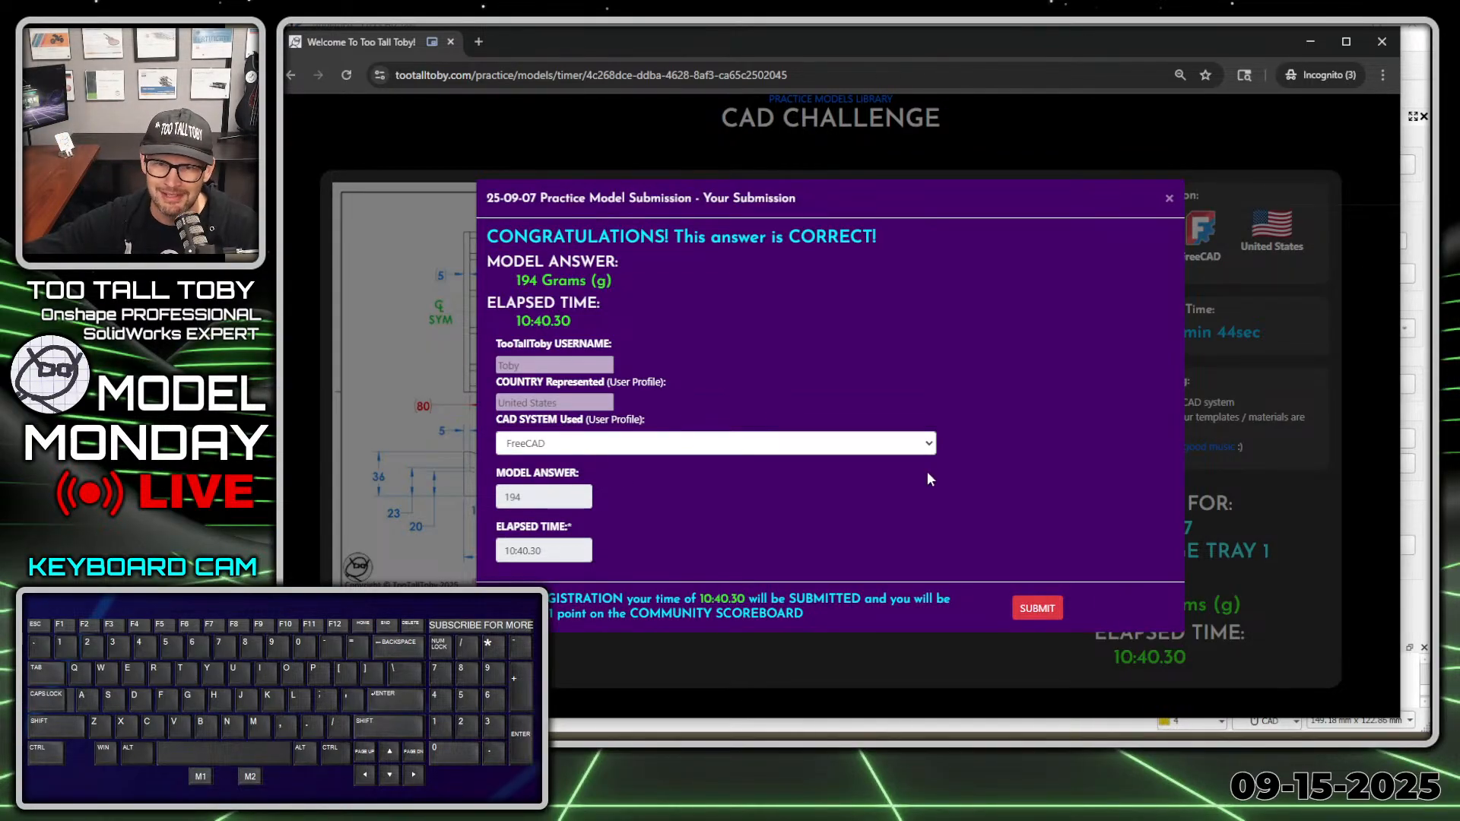
click(1047, 610)
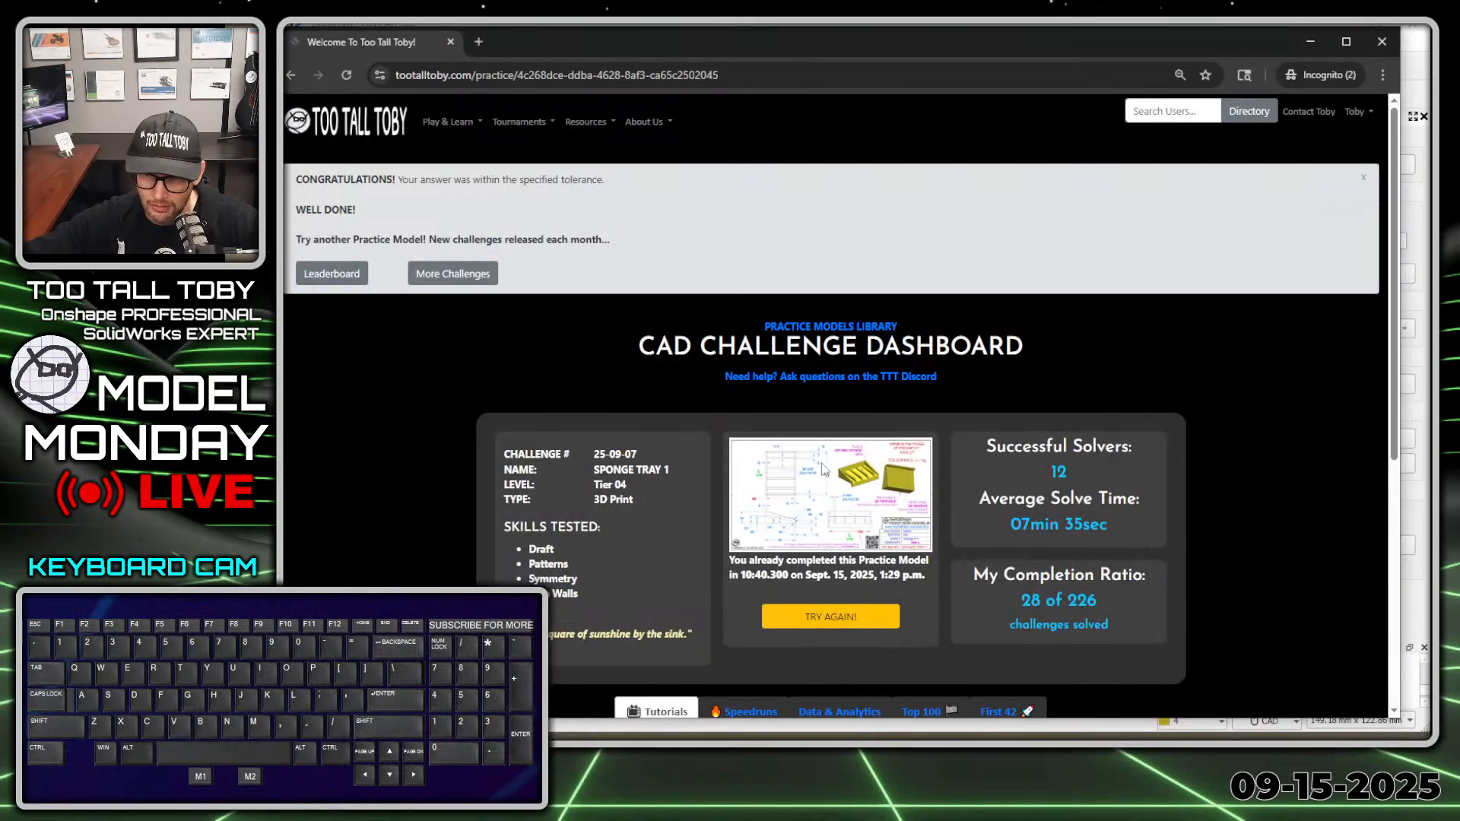
Reopen challenge 25-09-07, reveal and review its dimensioned drawing, and return to the challenge dashboard
click(864, 610)
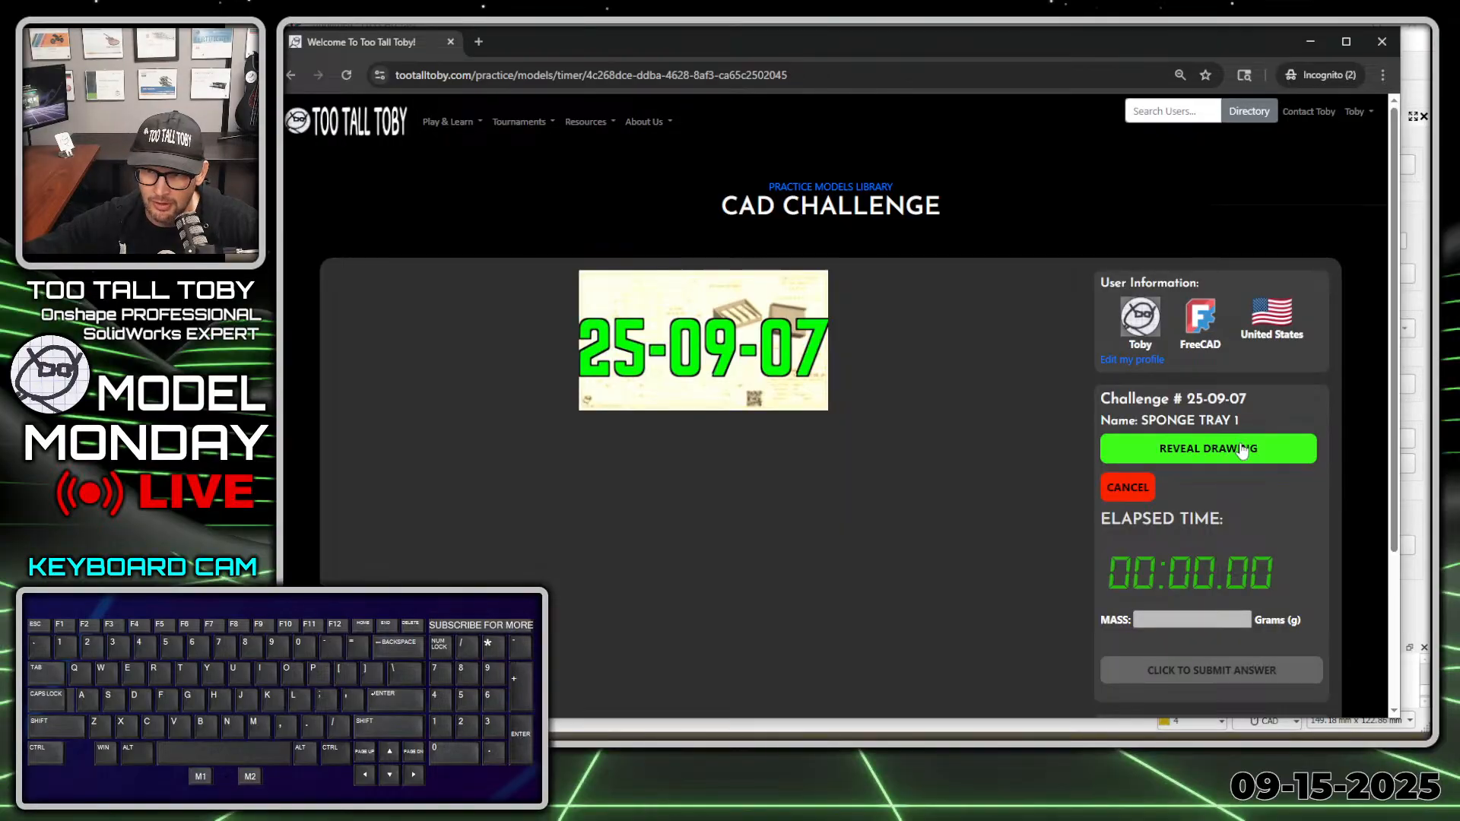
click(1242, 450)
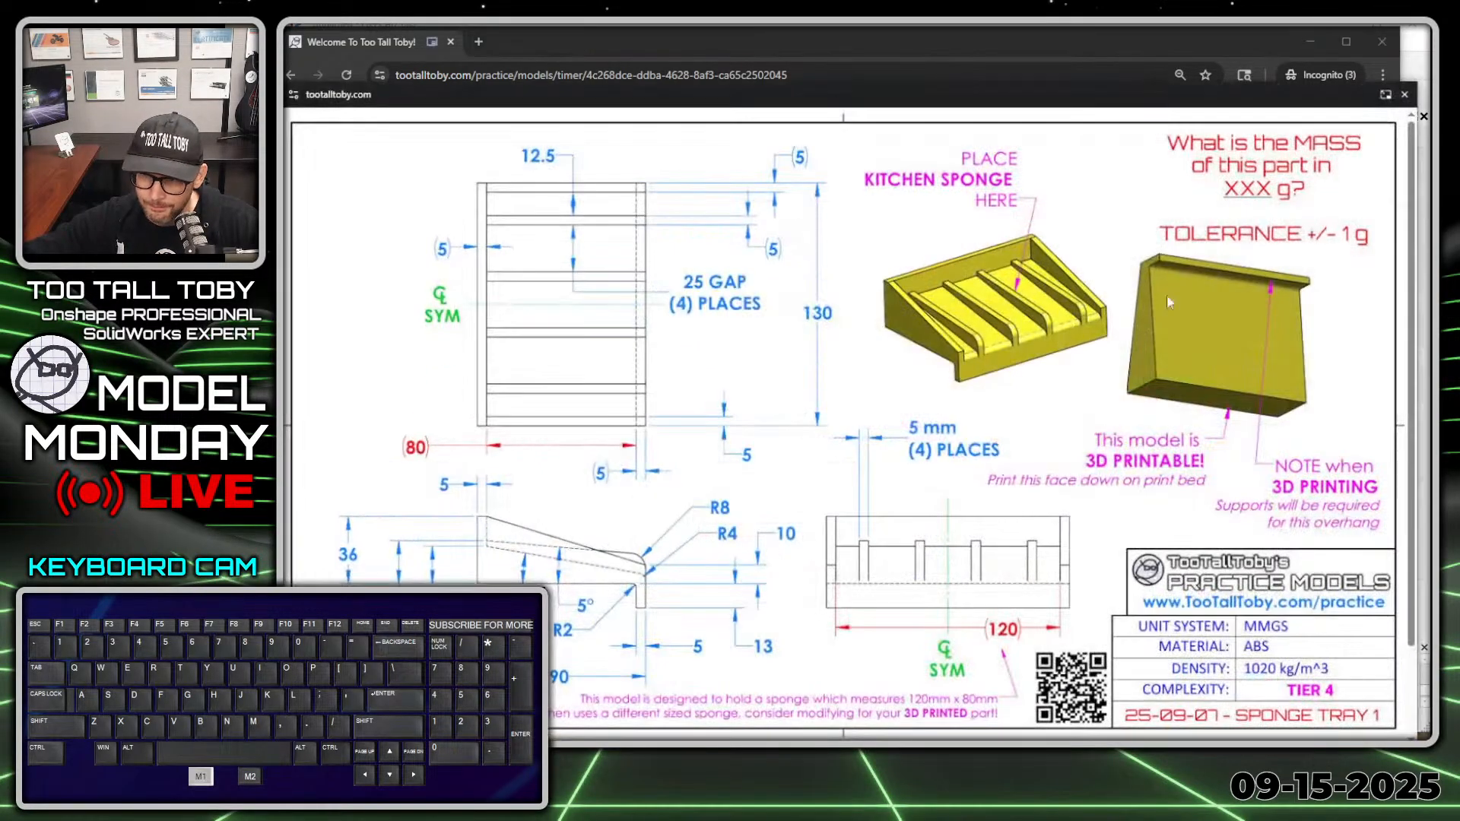
key(alt+1)
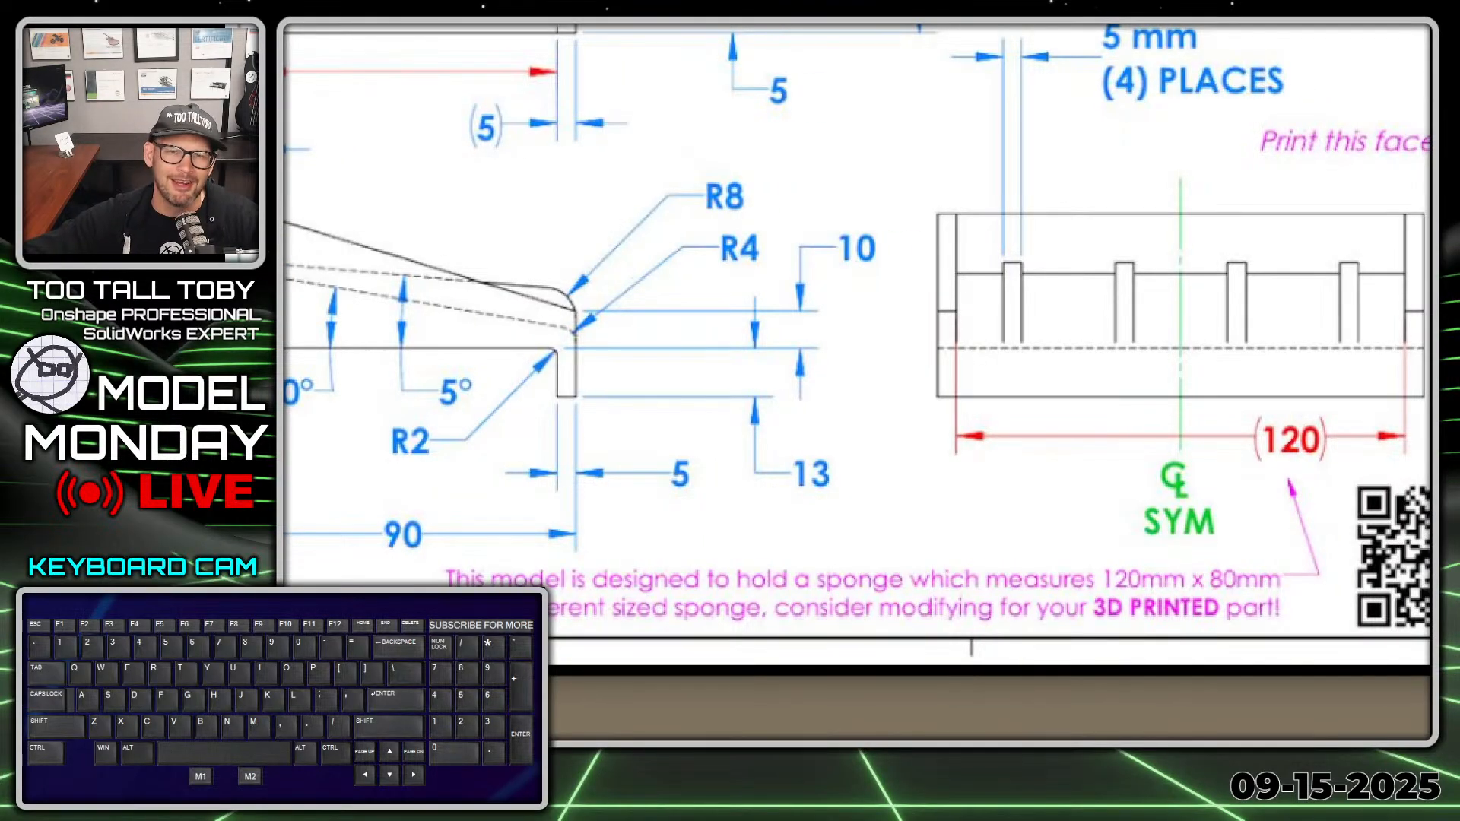
key(alt+1)
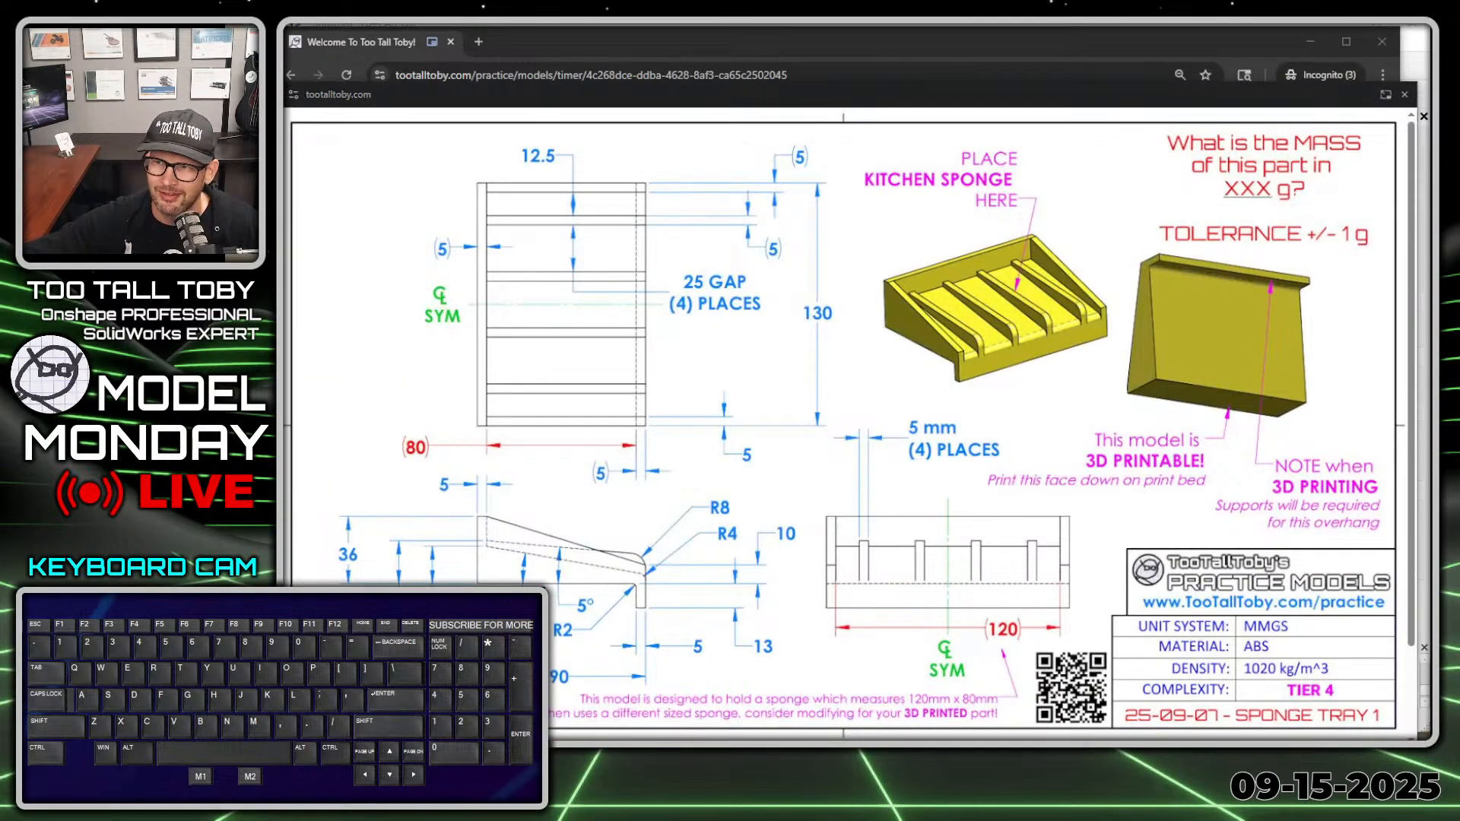
click(1406, 95)
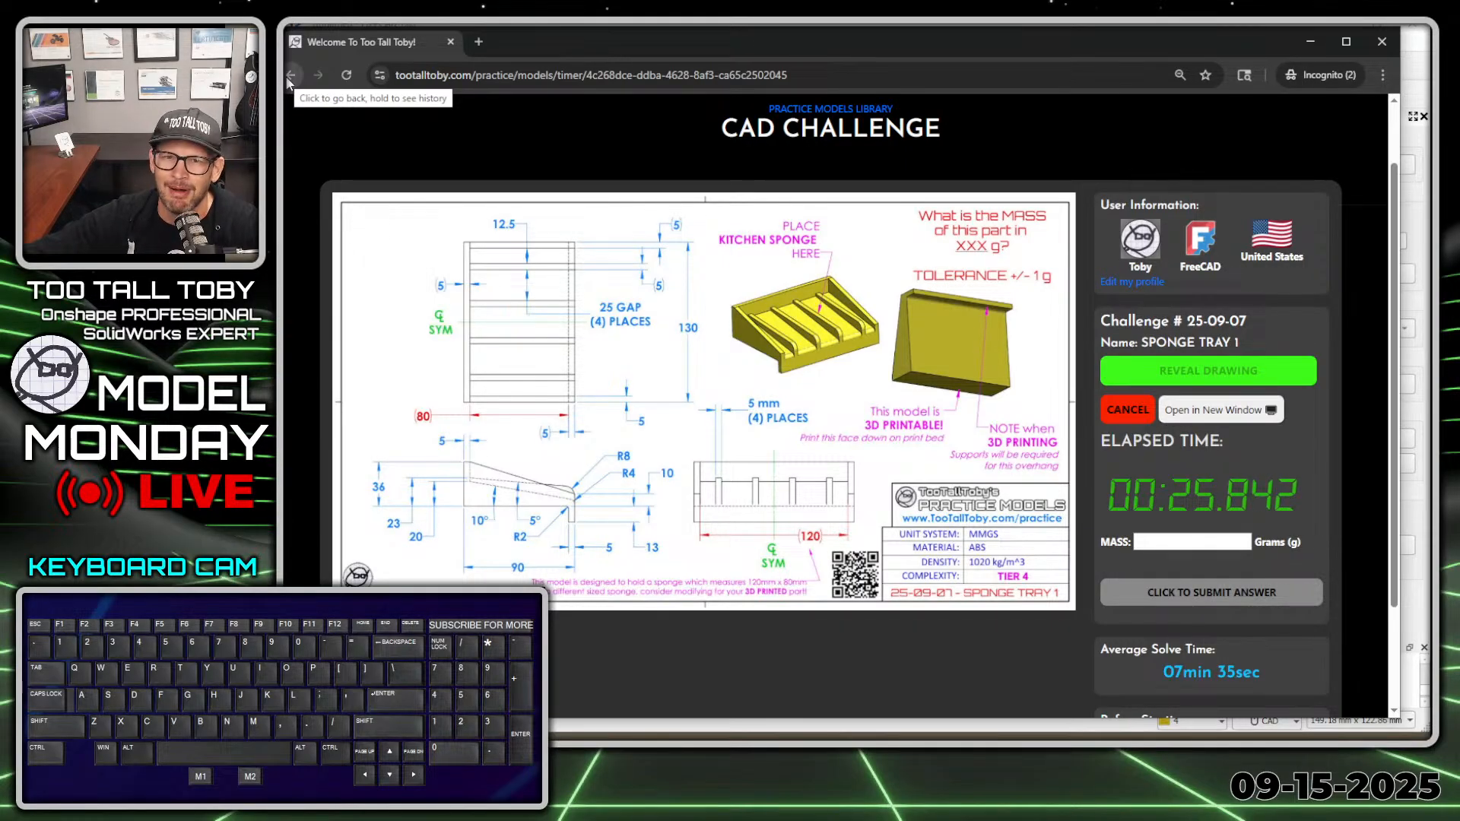
click(289, 79)
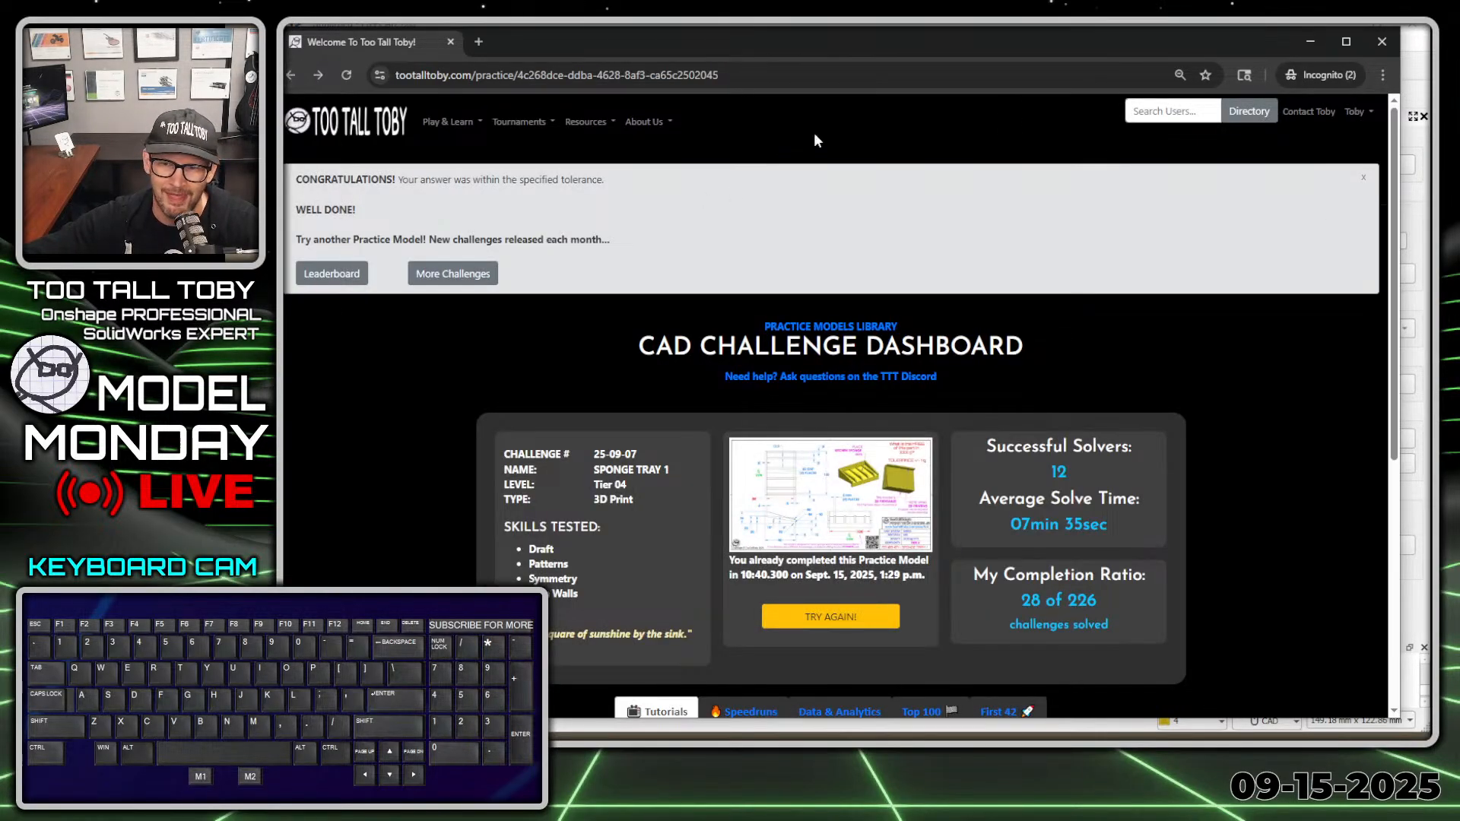
Reload the challenge dashboard and examine the solvers and times in the First 42 submissions table
click(348, 76)
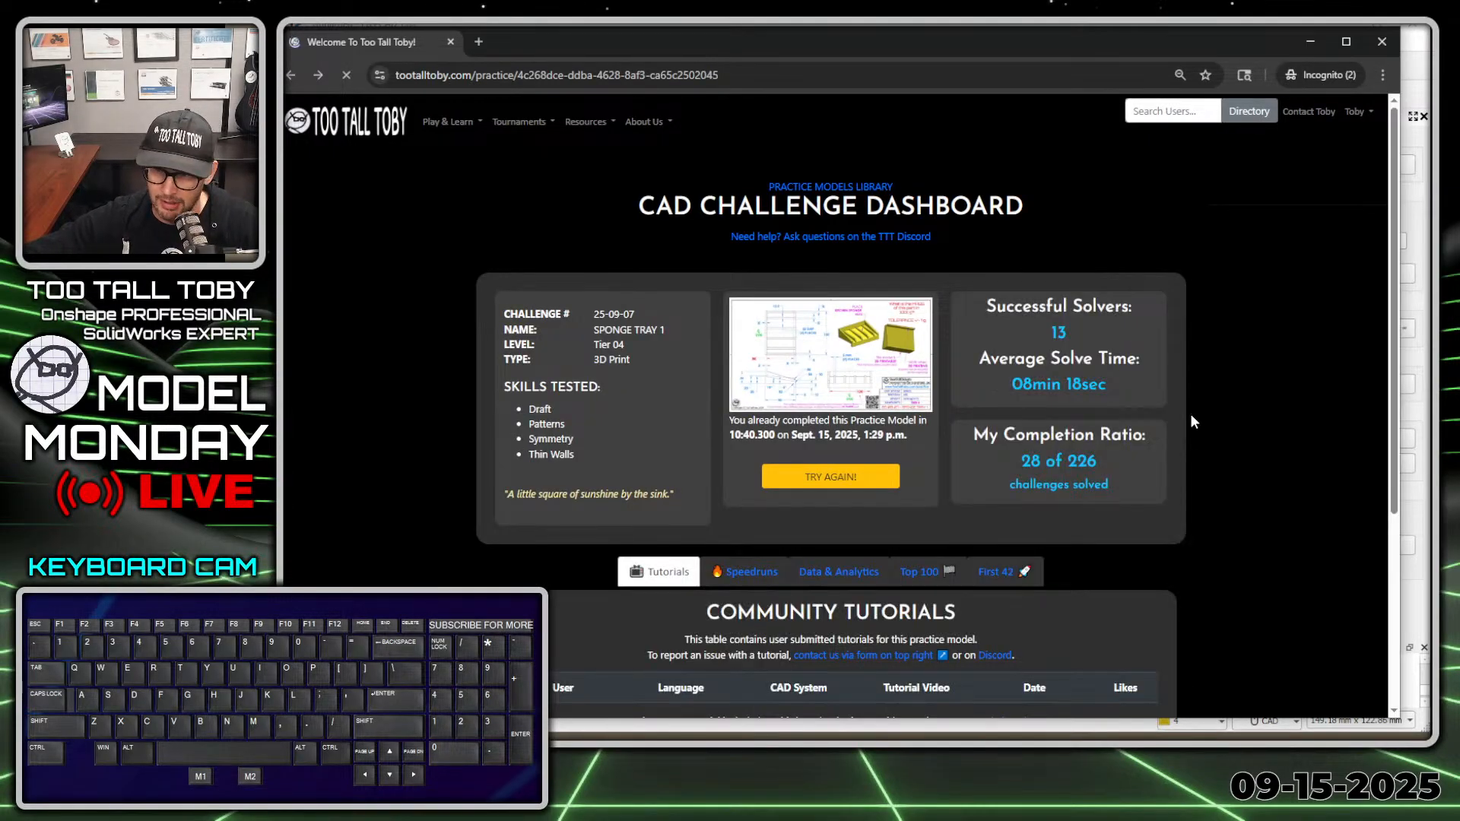
scroll(1011, 170, down, 2)
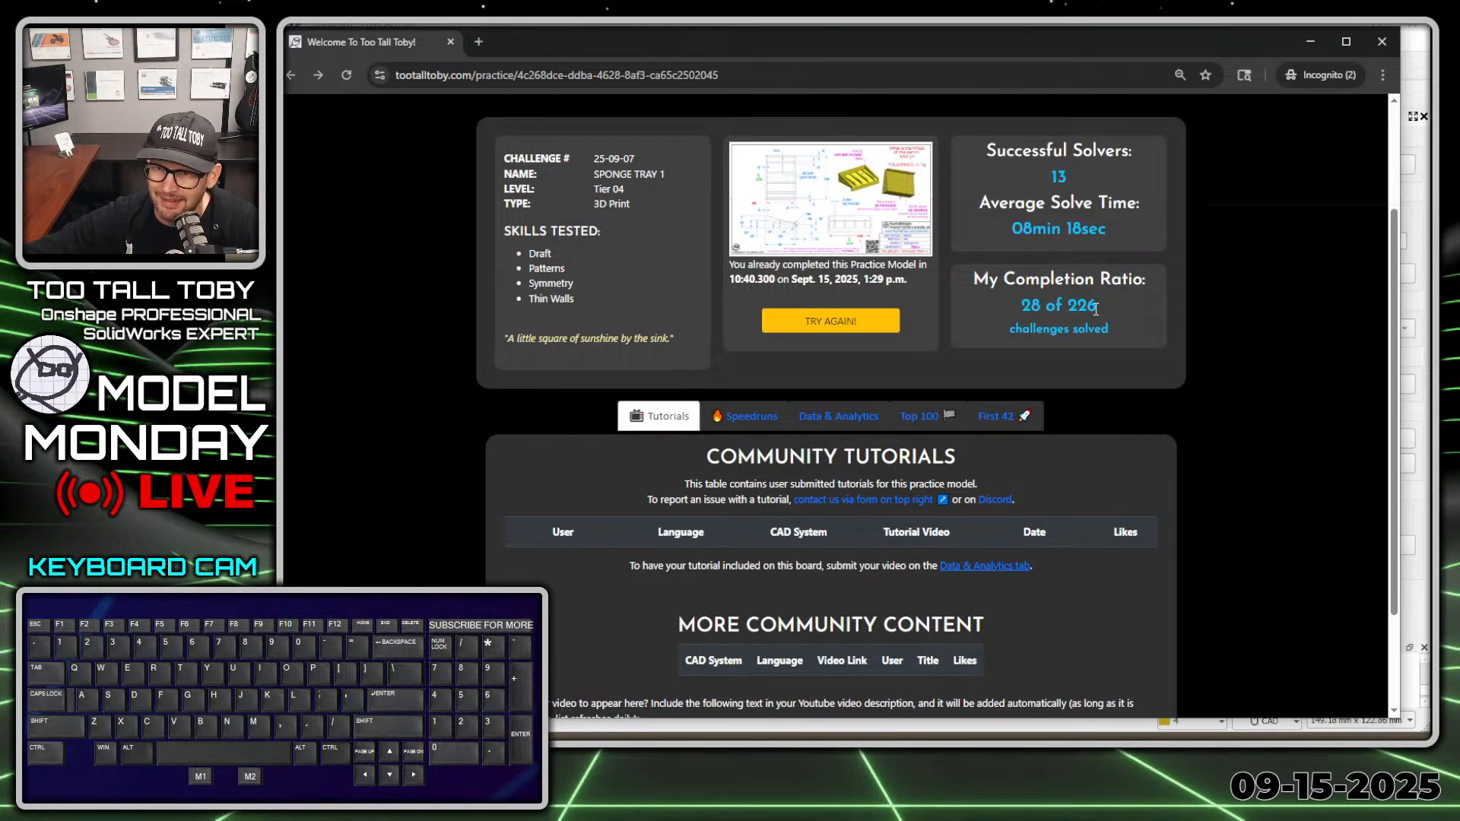
click(1010, 431)
scroll(1179, 486, down, 5)
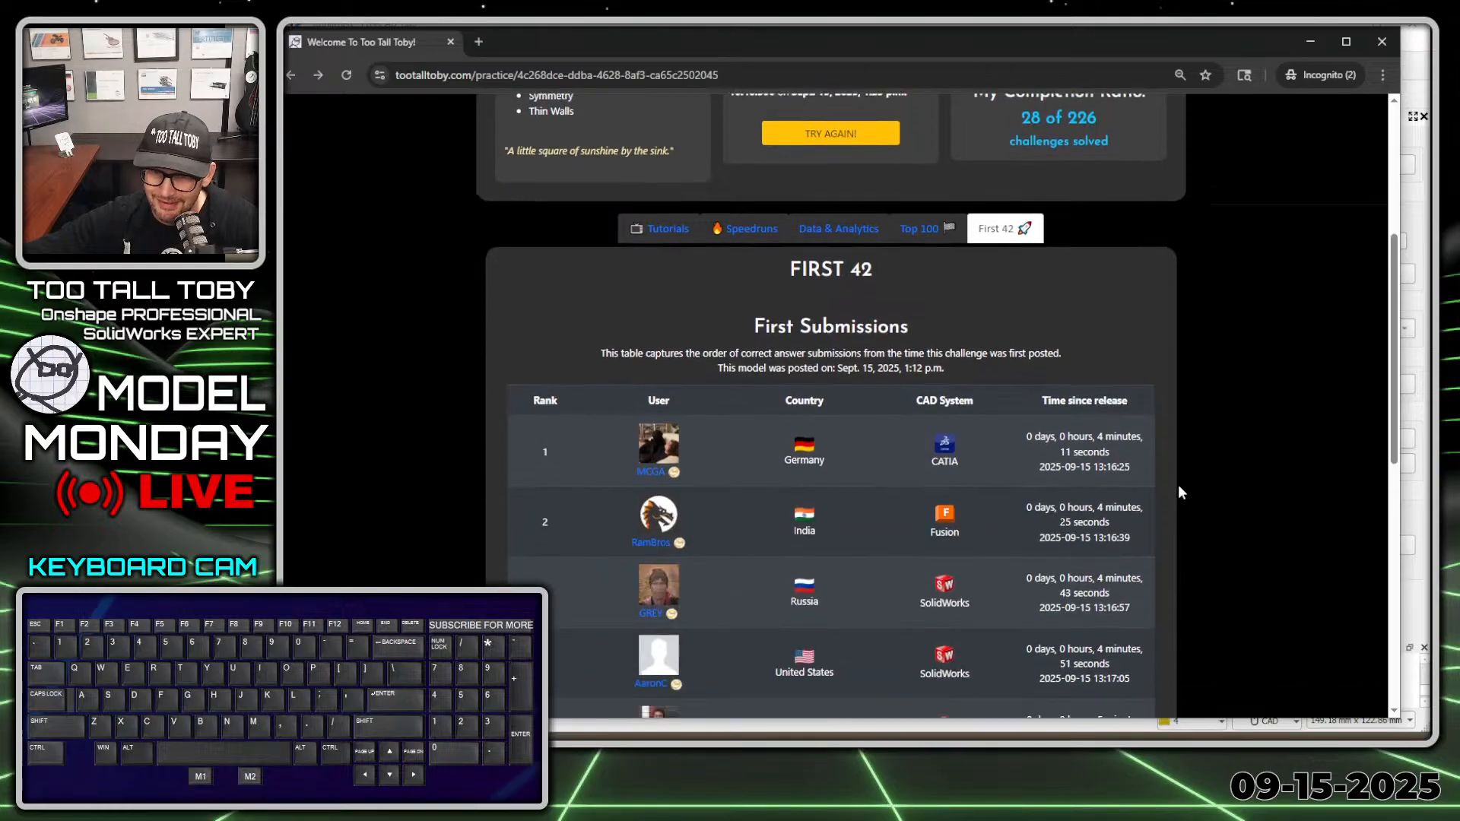
key(alt+1)
click(519, 299)
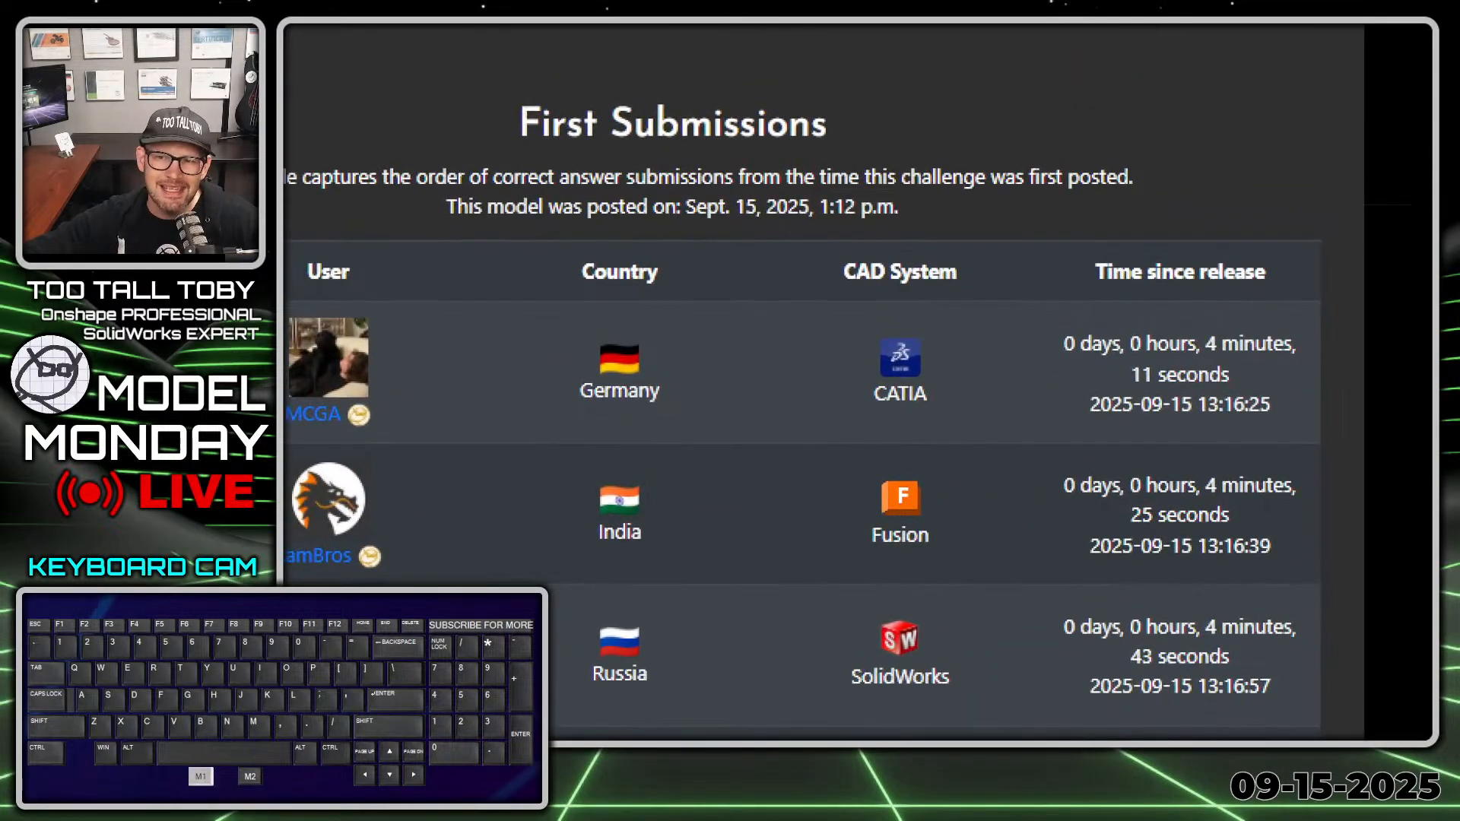
ctrl+shift+drag(392, 328, 654, 137)
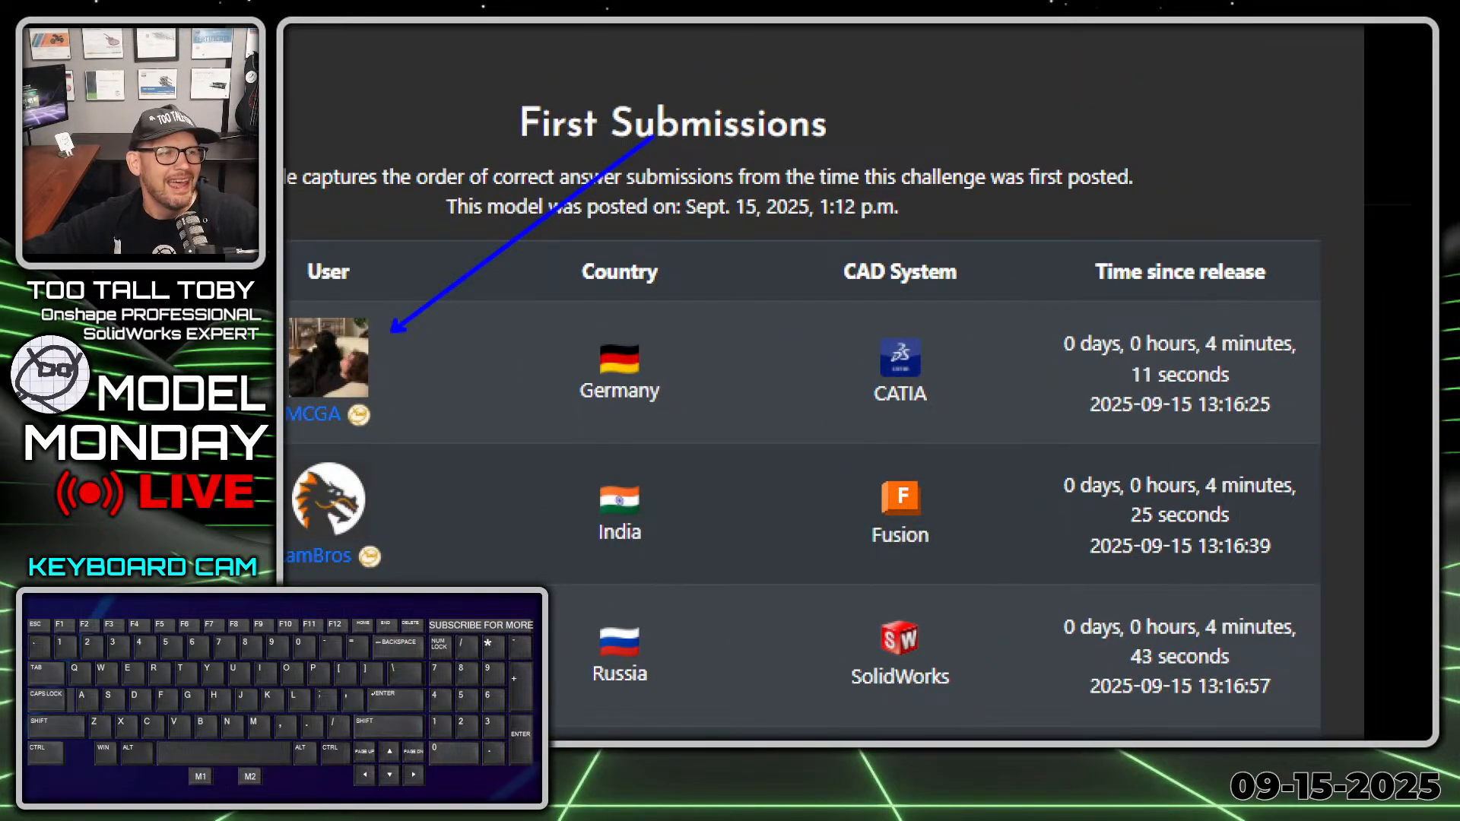
right_click(301, 474)
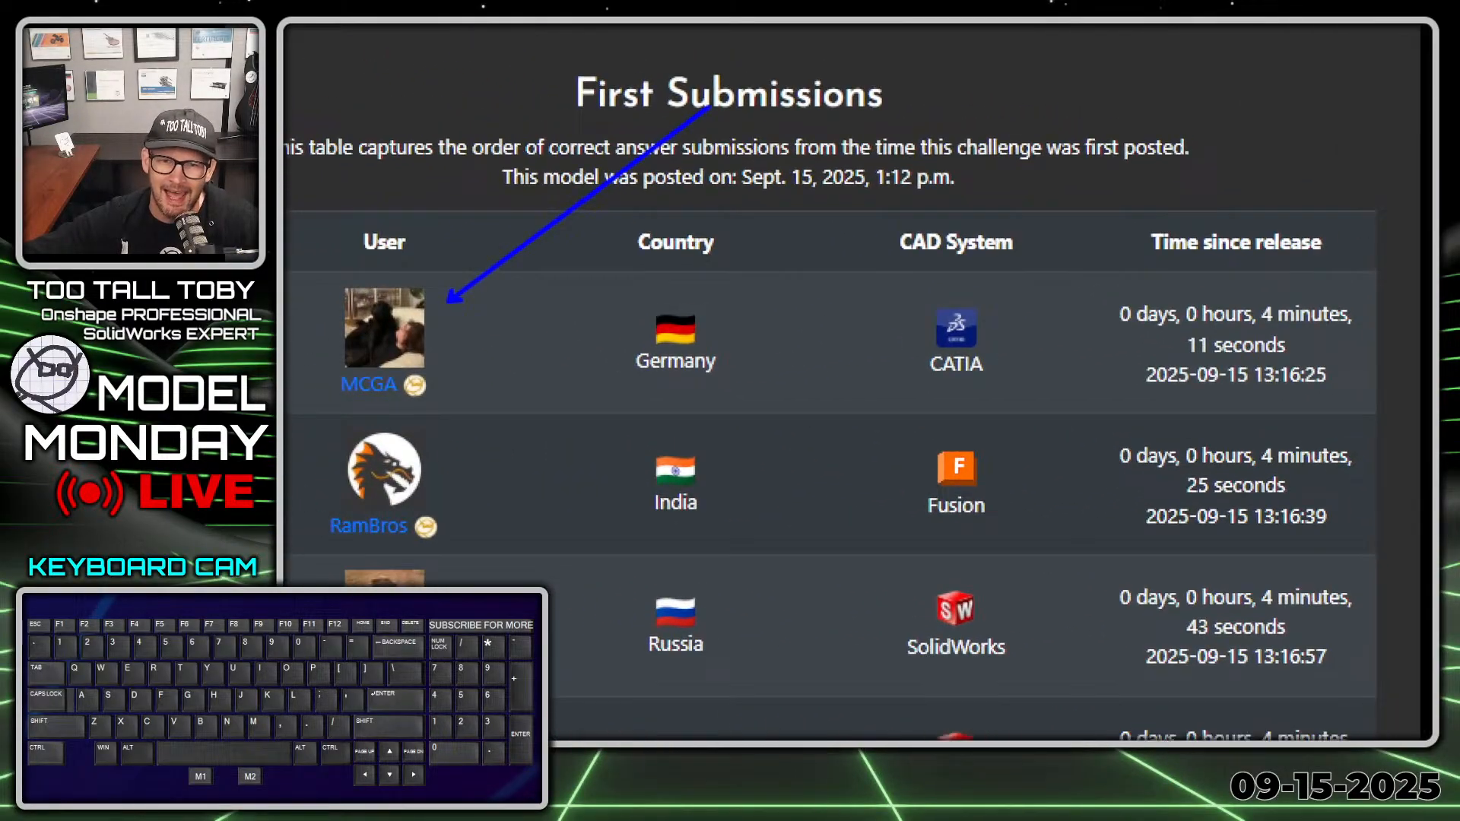
click(917, 311)
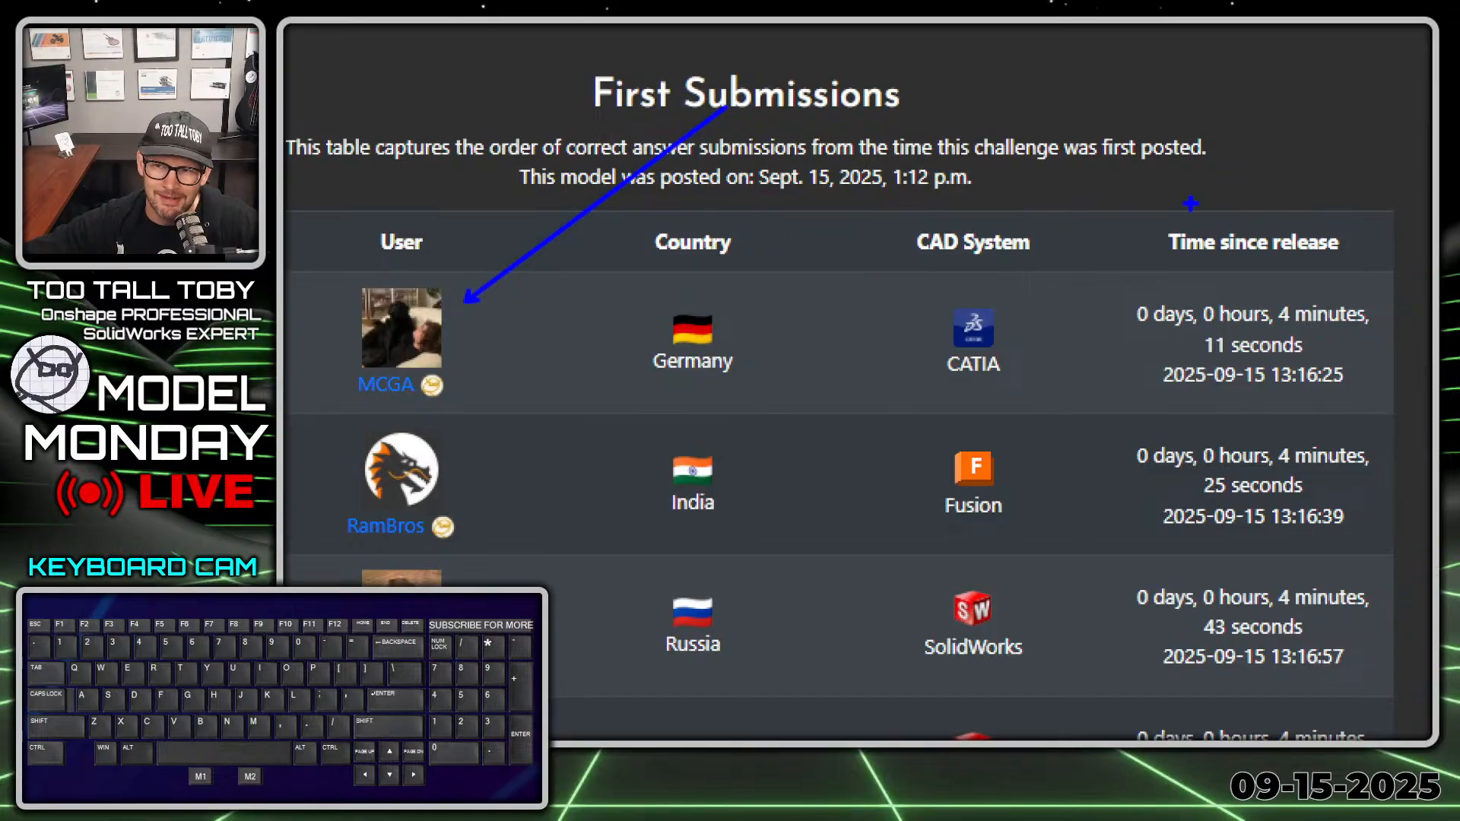
ctrl+shift+drag(1175, 287, 1048, 172)
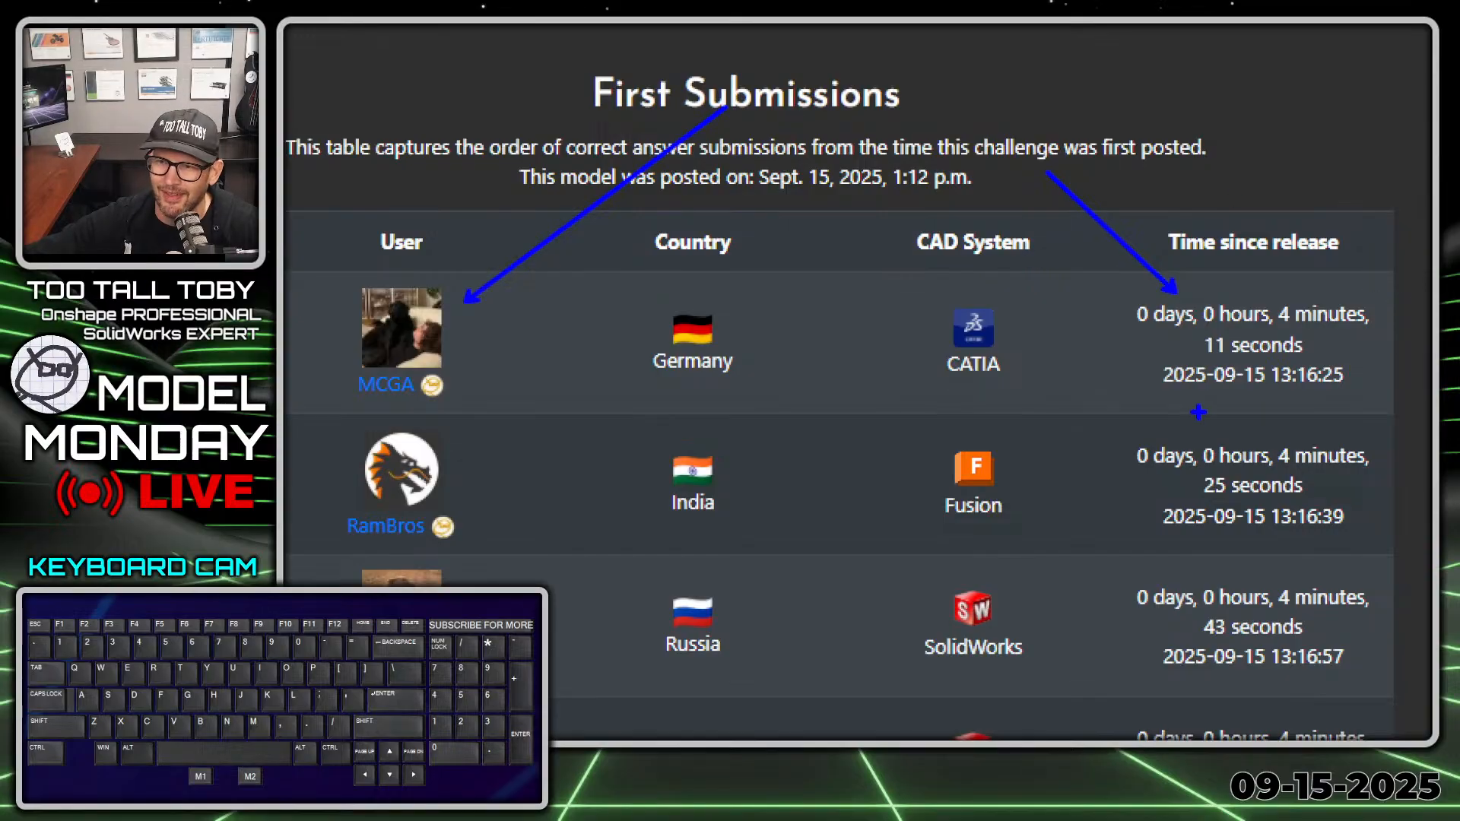
Underline the first-ranked solver's name, elapsed time and submission timestamp, plus the model's posting time, in the First Submissions table
drag(1147, 397, 1193, 397)
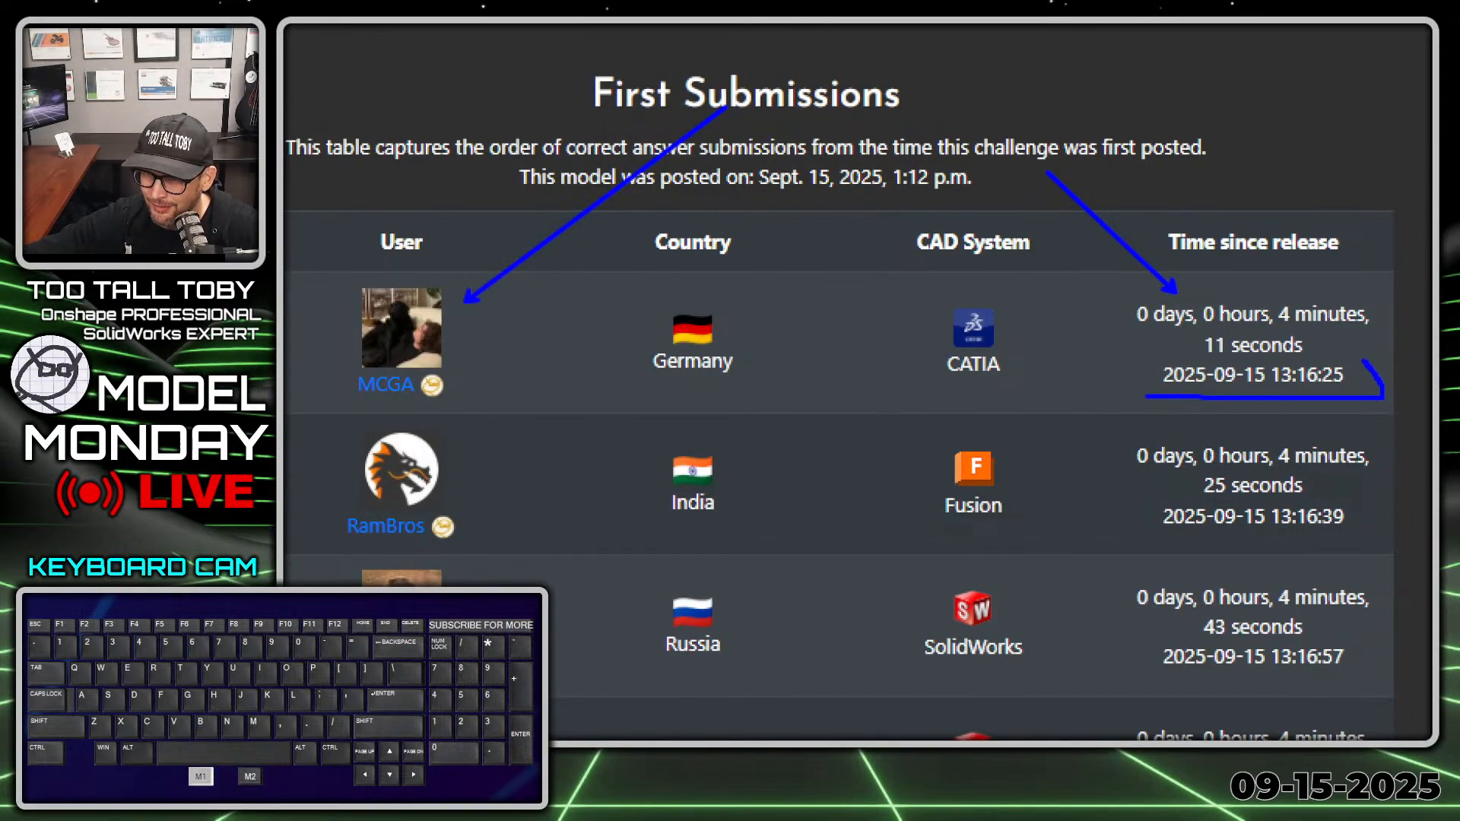
drag(1273, 330, 1343, 329)
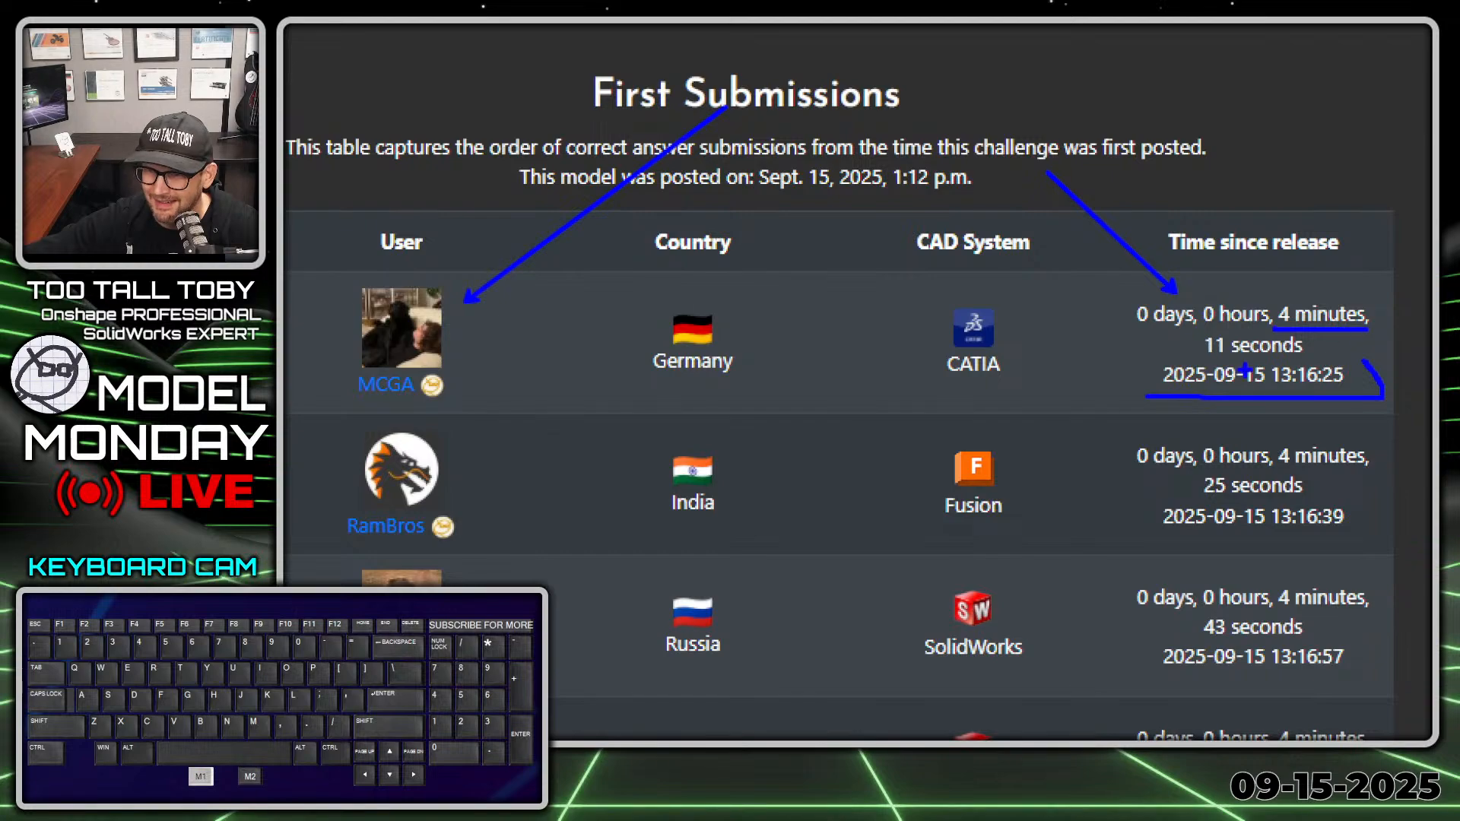
drag(1183, 364, 1277, 364)
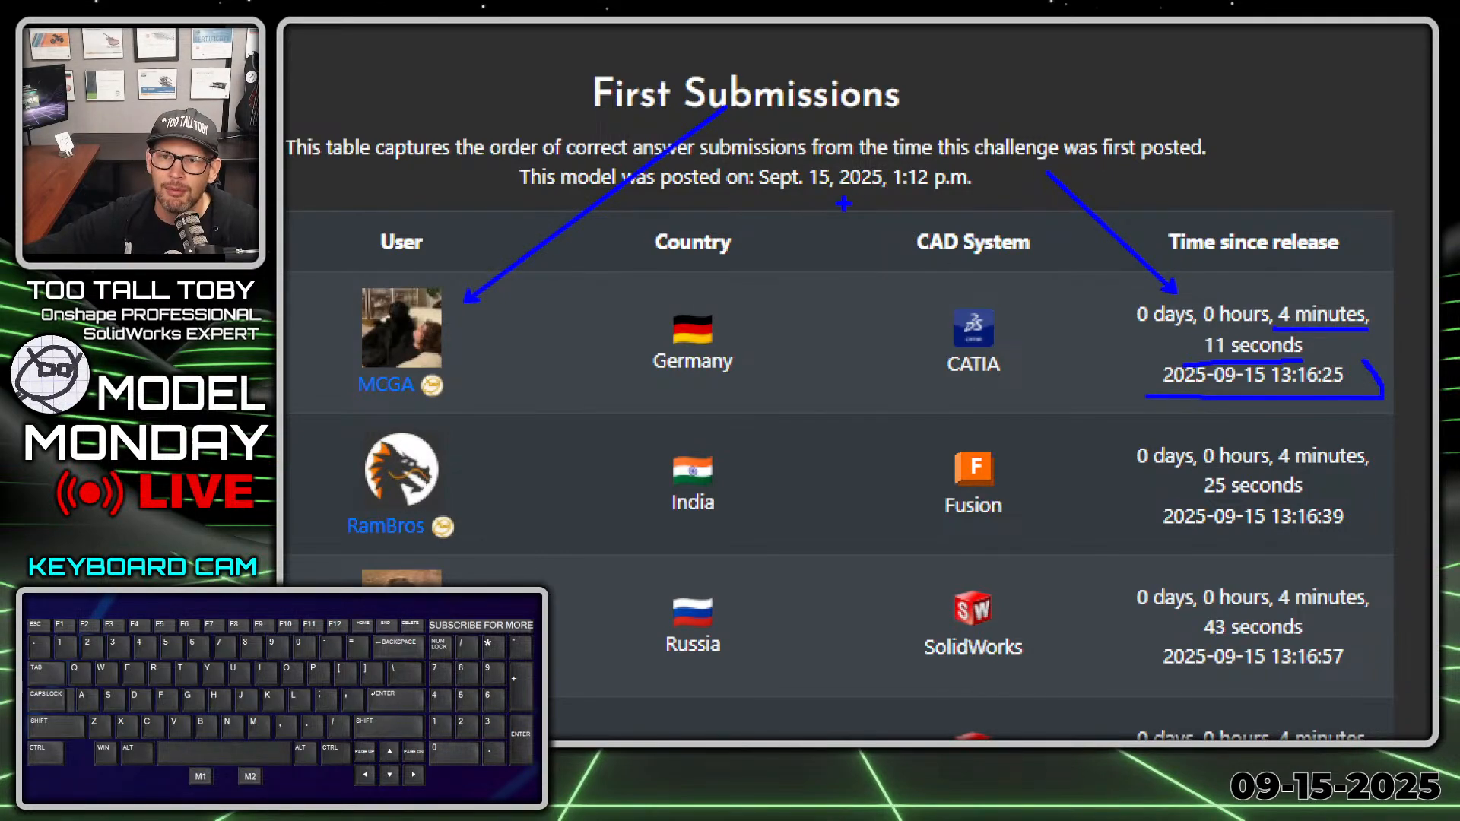
drag(898, 198, 1004, 196)
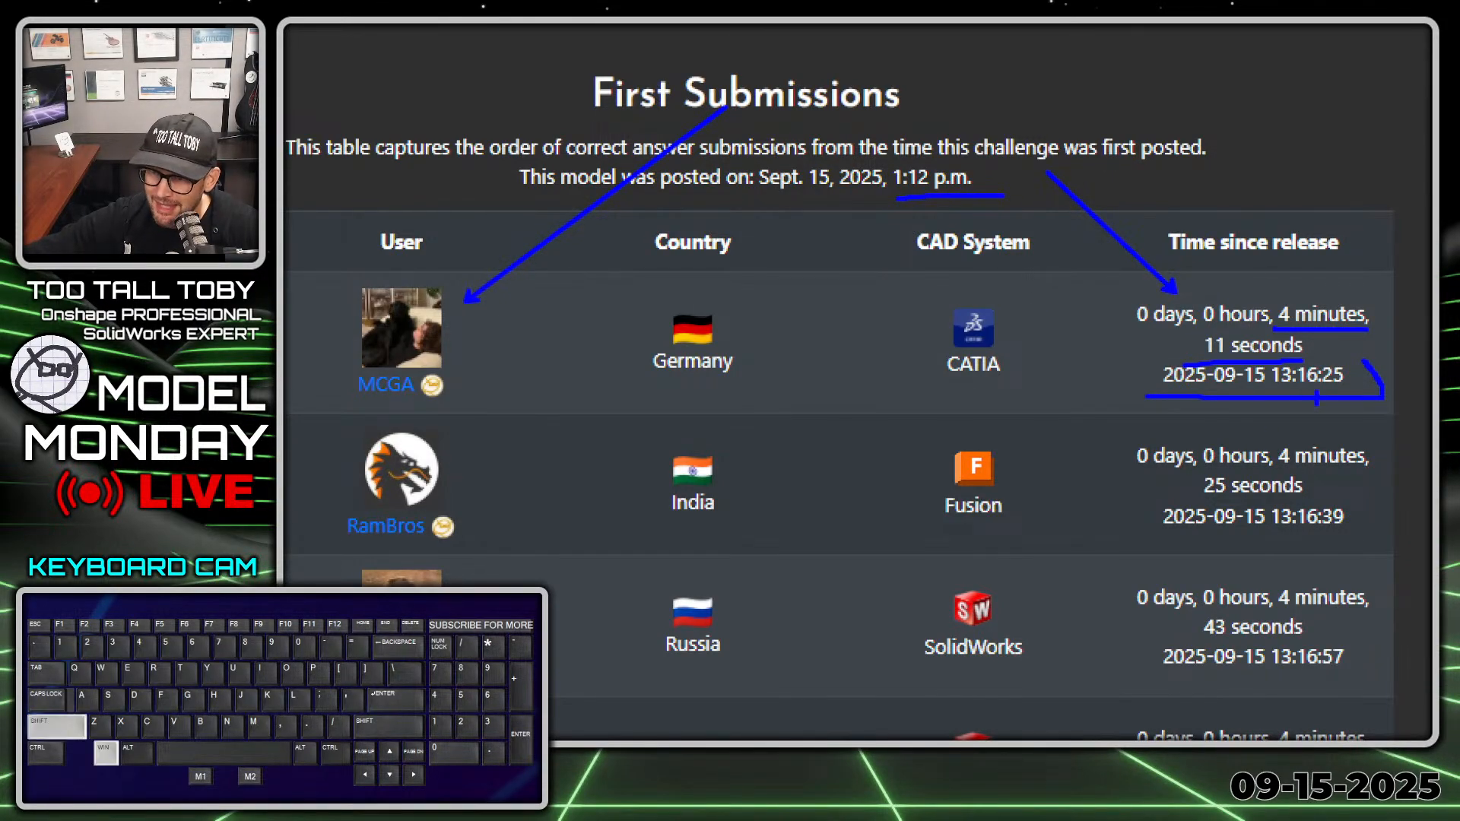
shift+super+drag(1316, 397, 1331, 390)
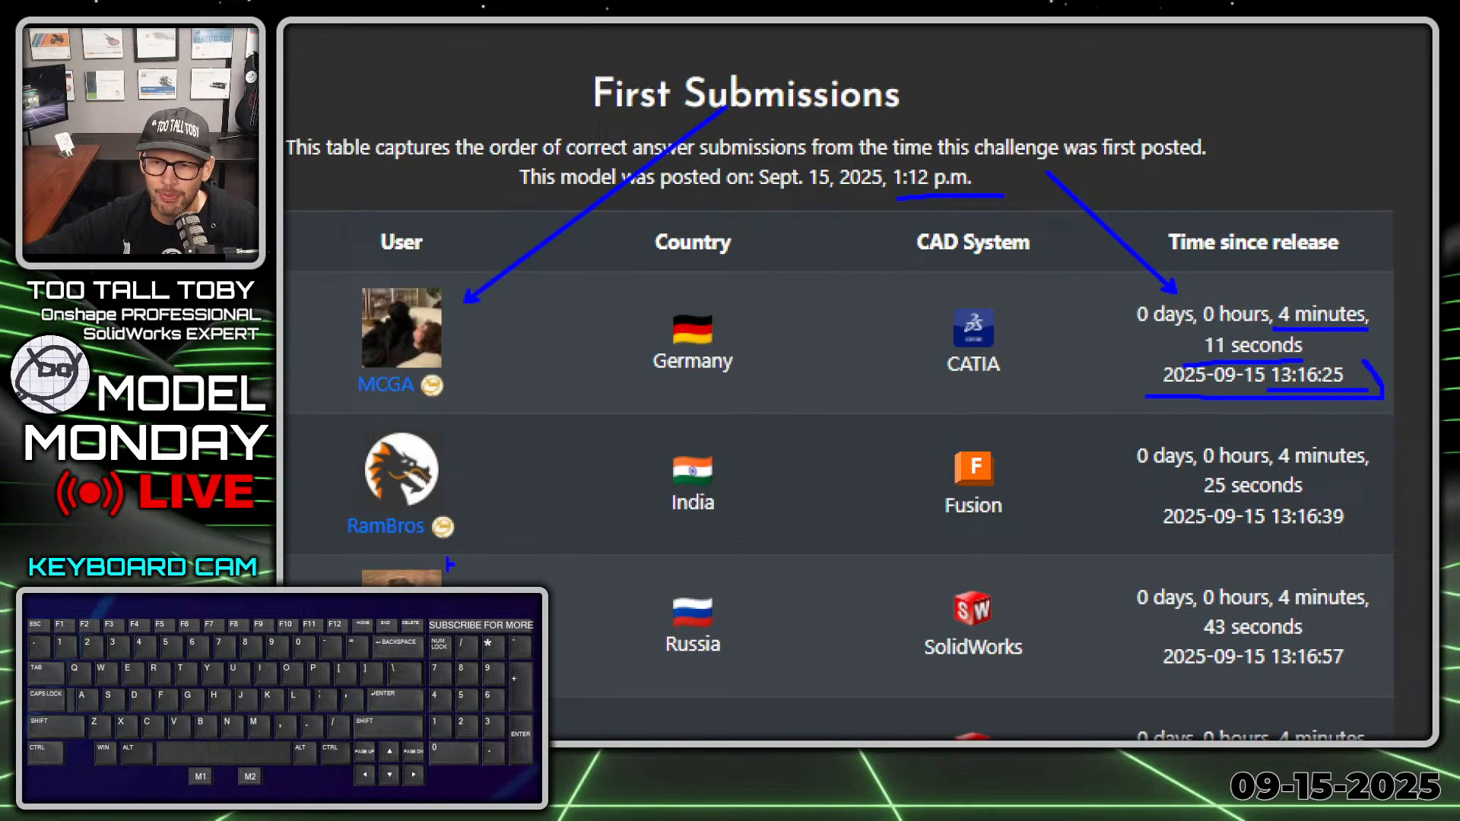
drag(342, 404, 566, 401)
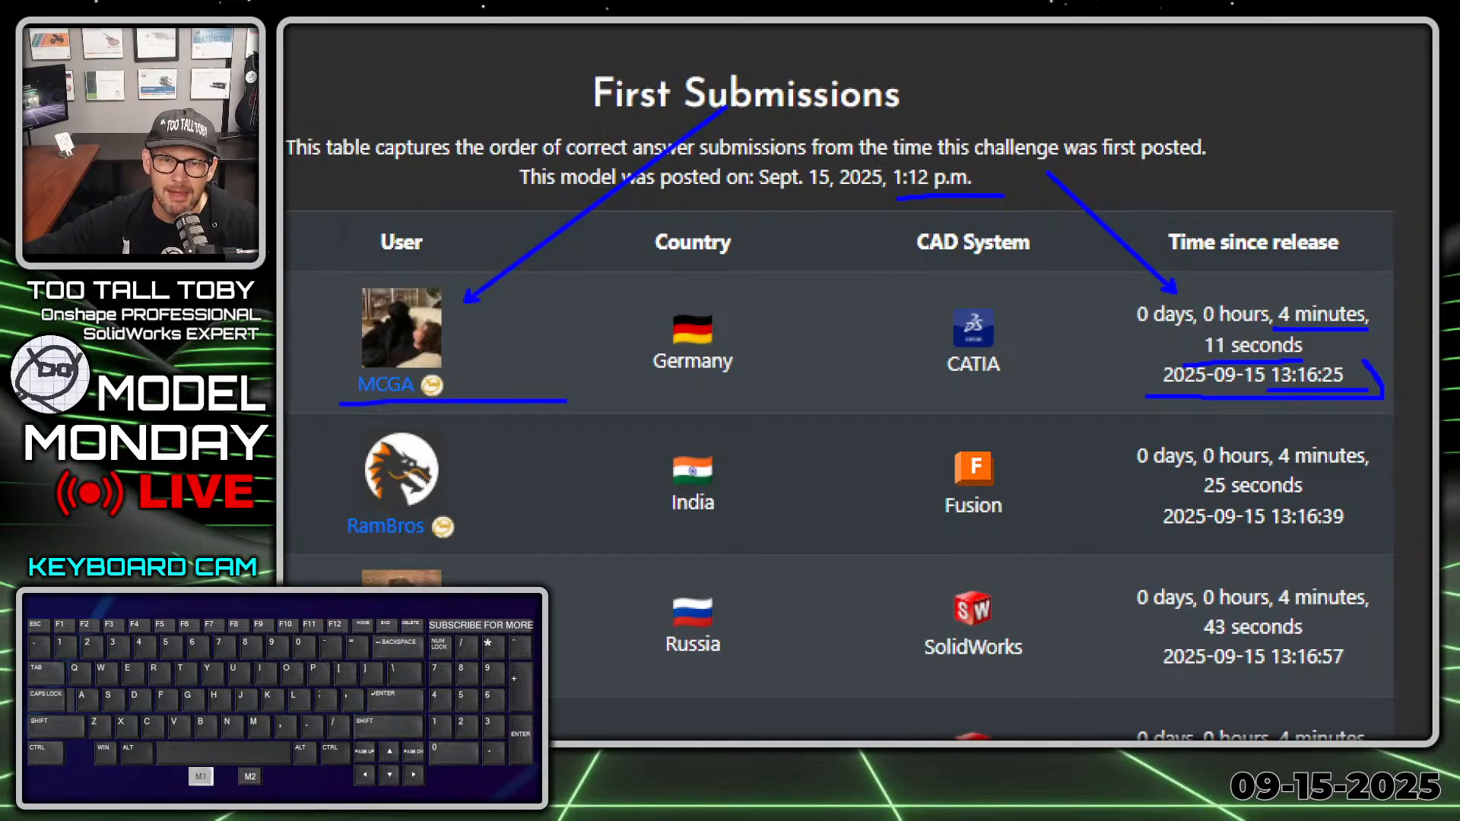
Circle and underline the fourth-ranked submission's time, and leave the annotated zoom view
mouse_move(629, 428)
right_down()
mouse_move(645, 366)
mouse_move(639, 244)
mouse_move(683, 163)
mouse_move(601, 161)
mouse_move(574, 60)
right_up()
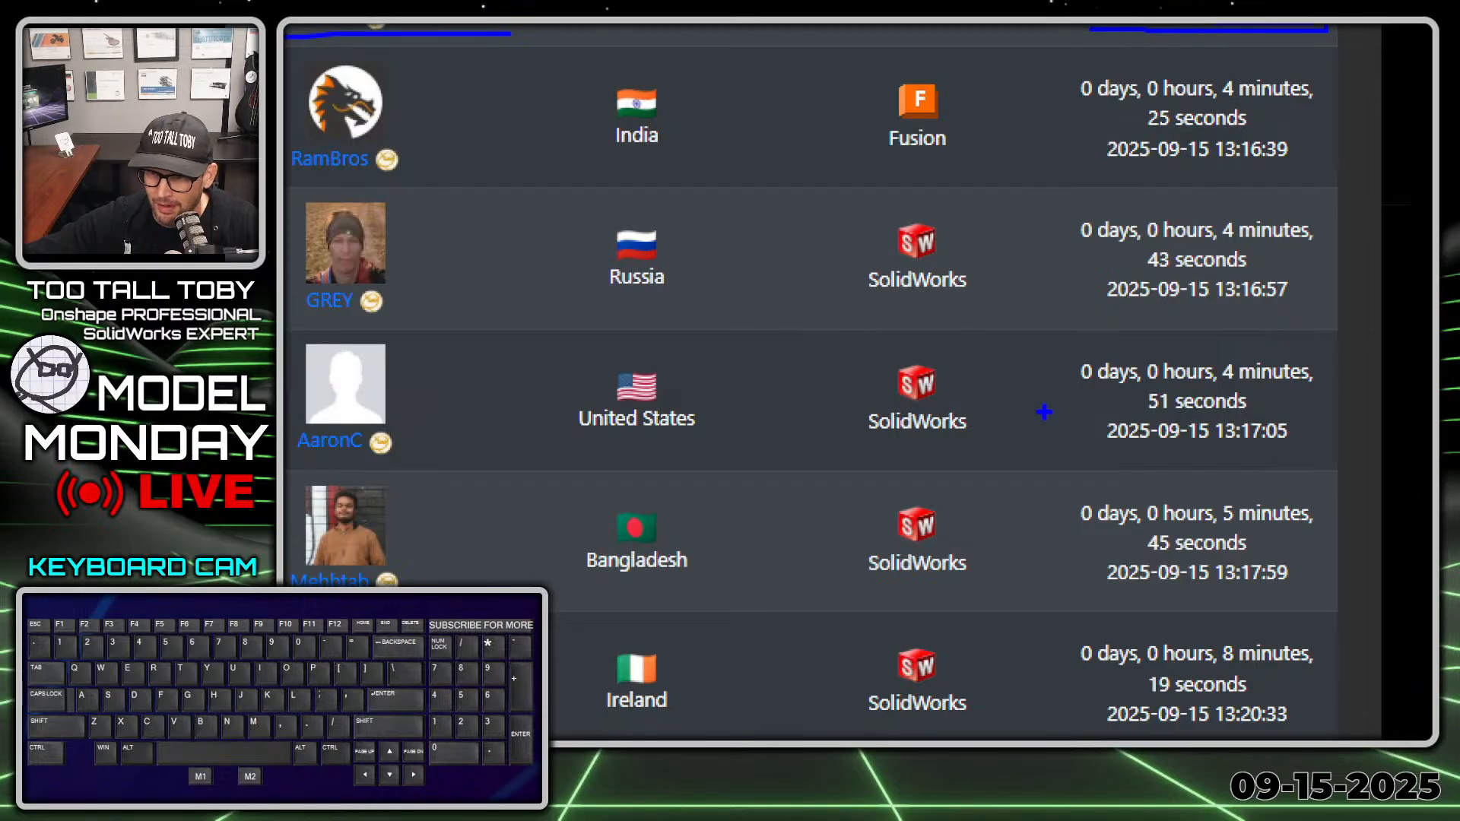
mouse_move(1119, 459)
mouse_down()
mouse_move(1367, 442)
mouse_move(1046, 350)
mouse_move(1188, 465)
mouse_up()
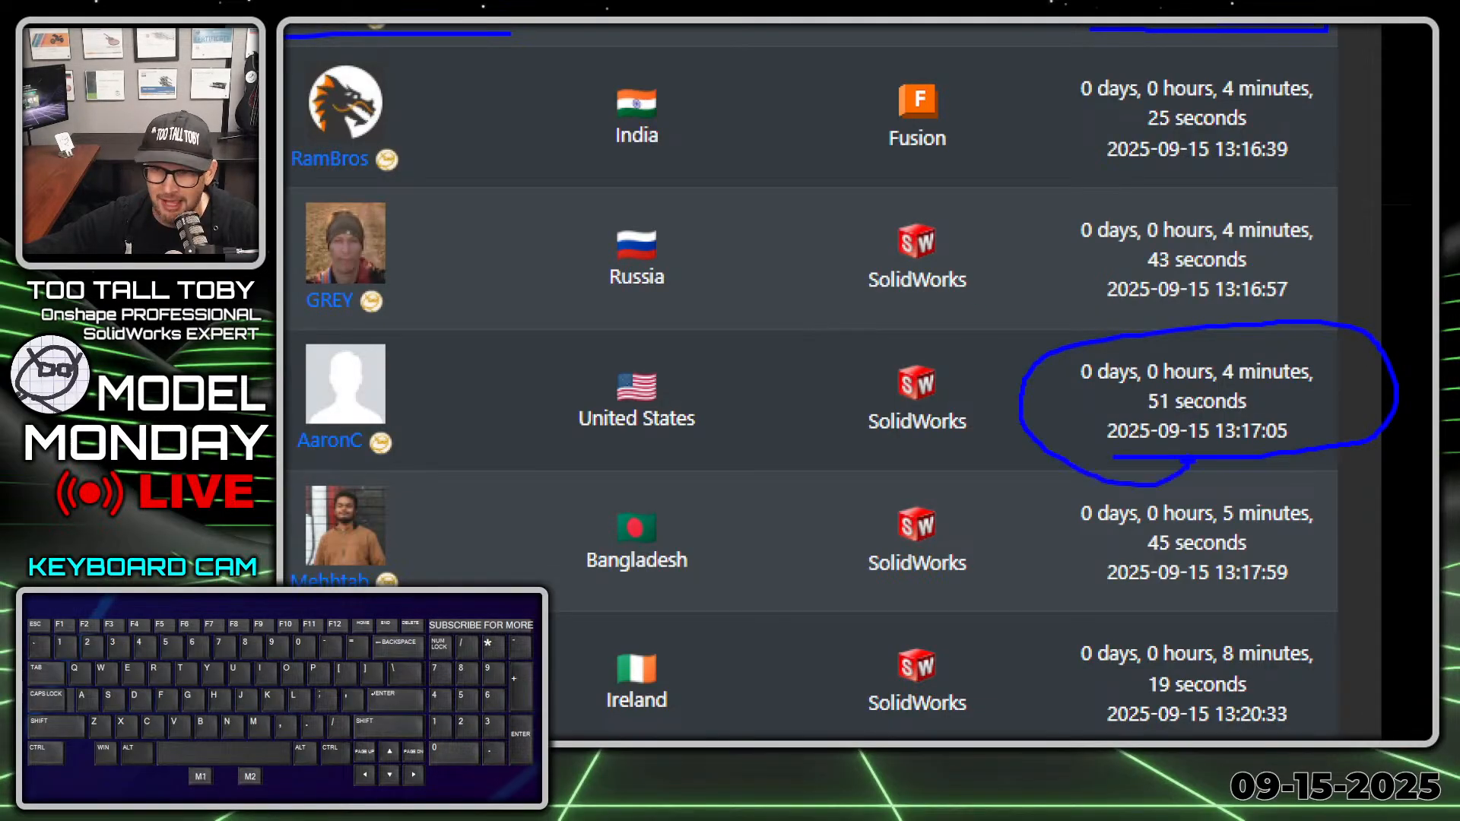
key(alt+1)
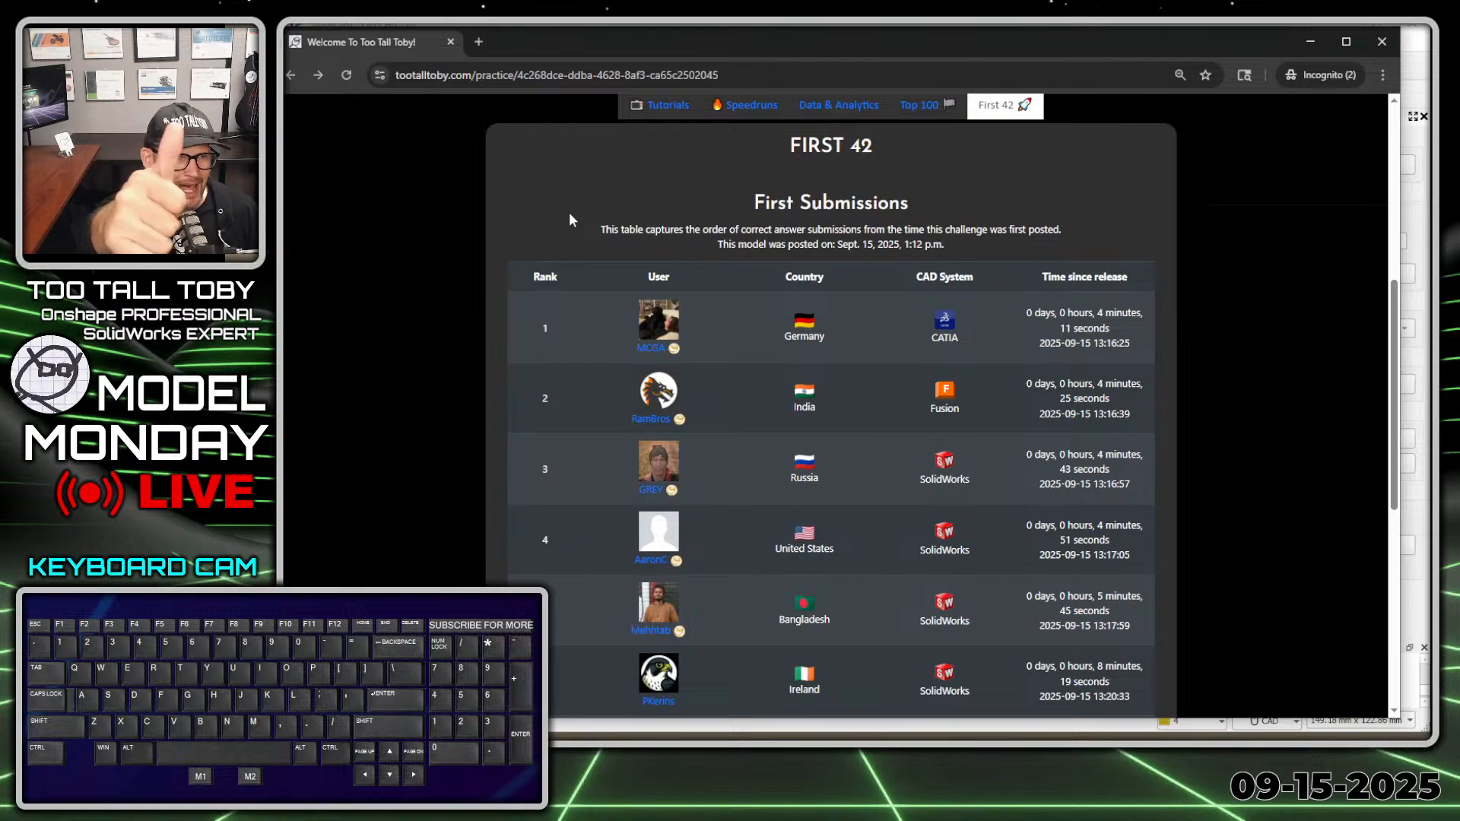
Check the challenge's Speedruns leaderboard, reload the dashboard and view the Speedruns leaderboard again
scroll(618, 182, up, 5)
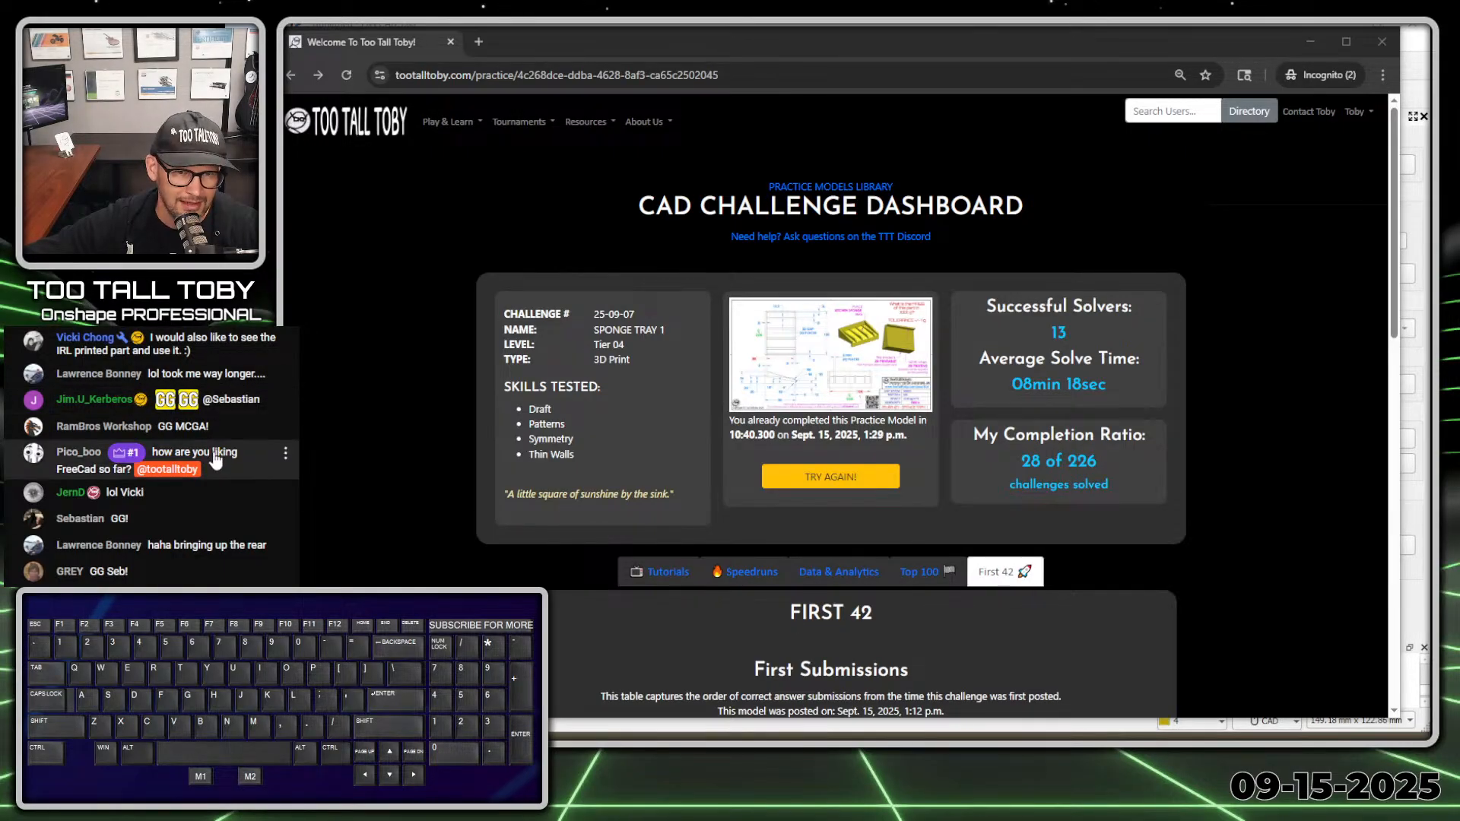
scroll(957, 438, down, 1)
scroll(1019, 453, down, 4)
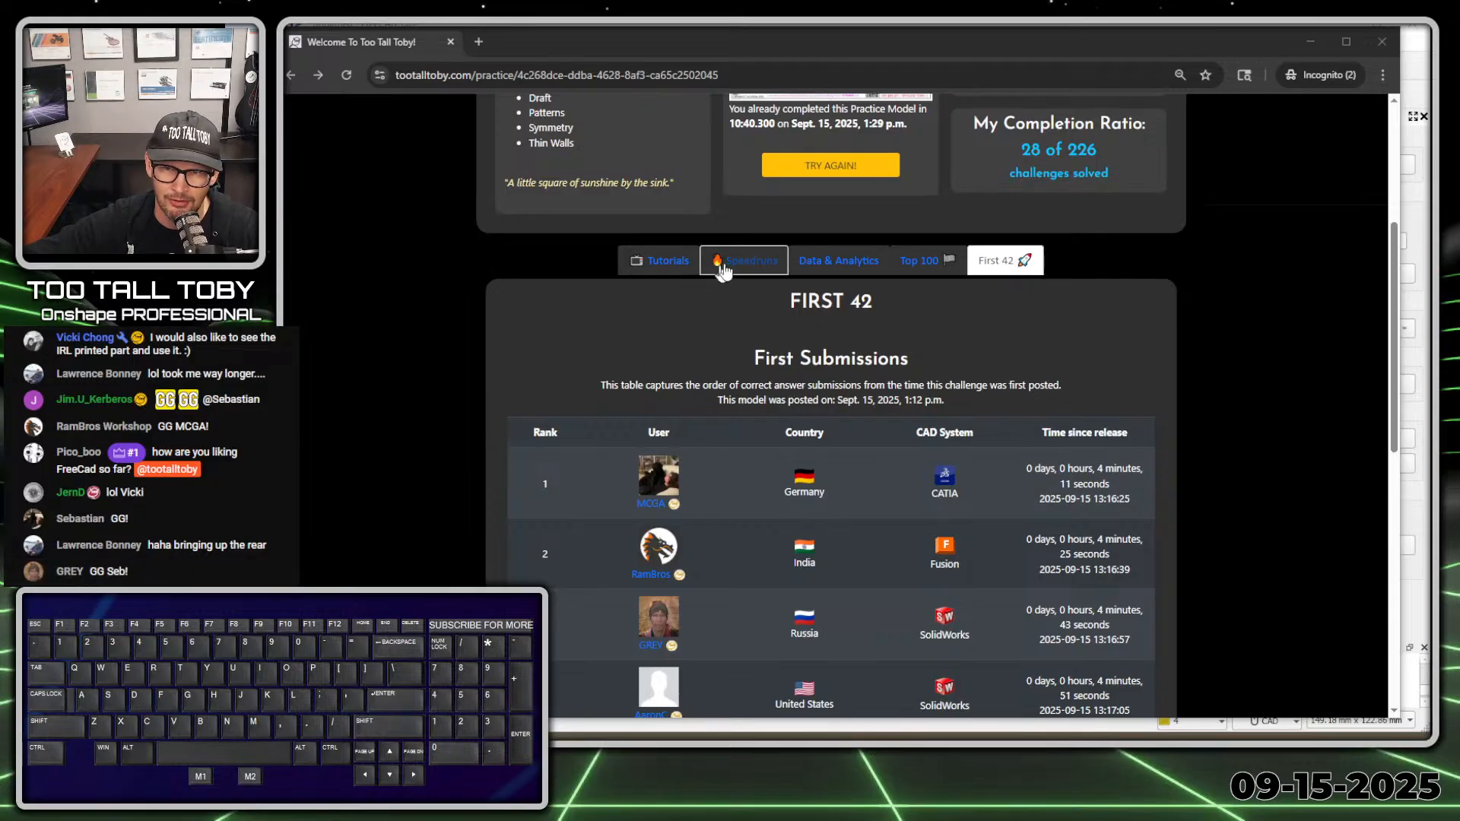
click(730, 261)
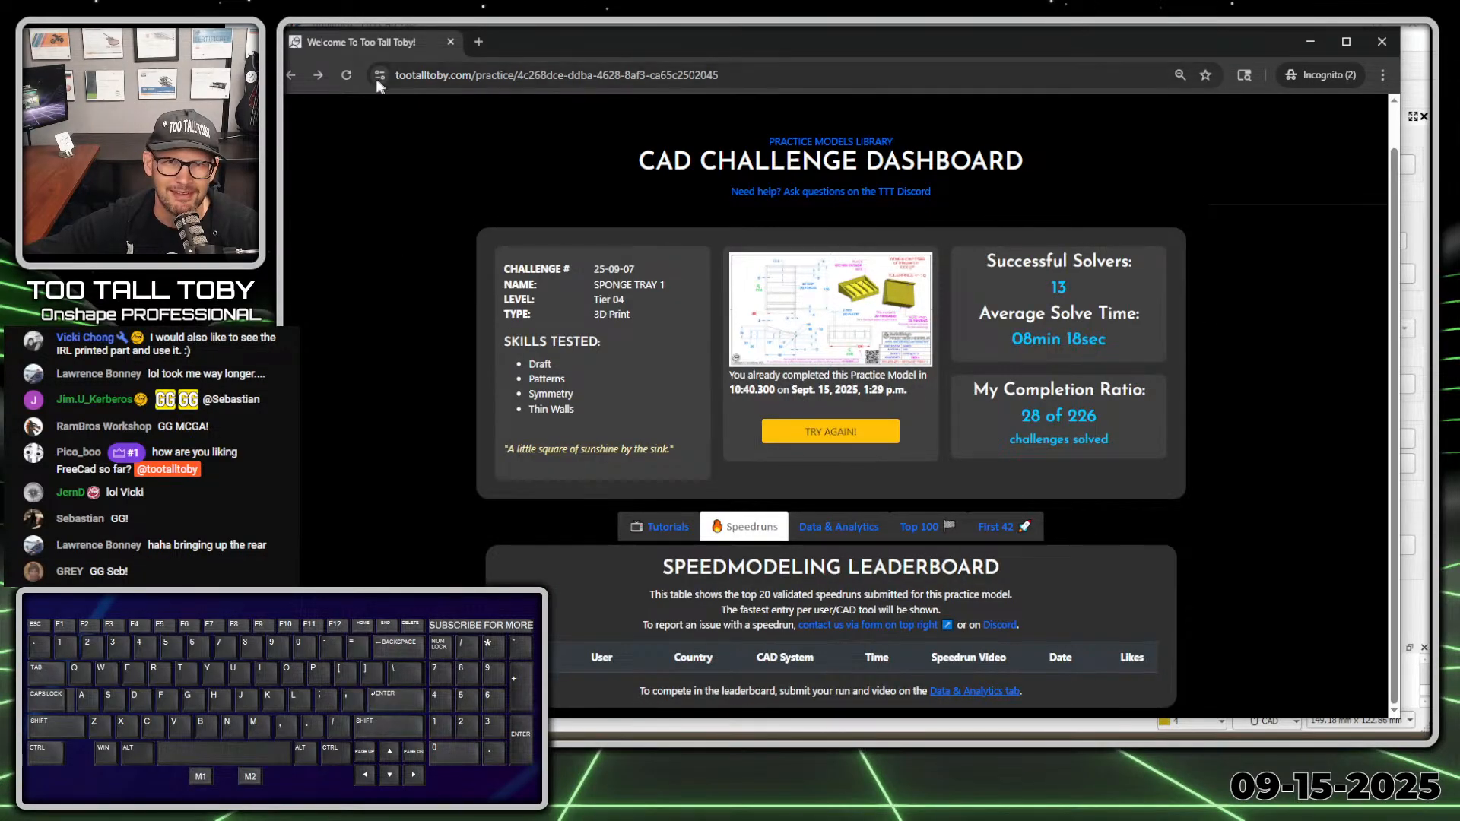
click(346, 74)
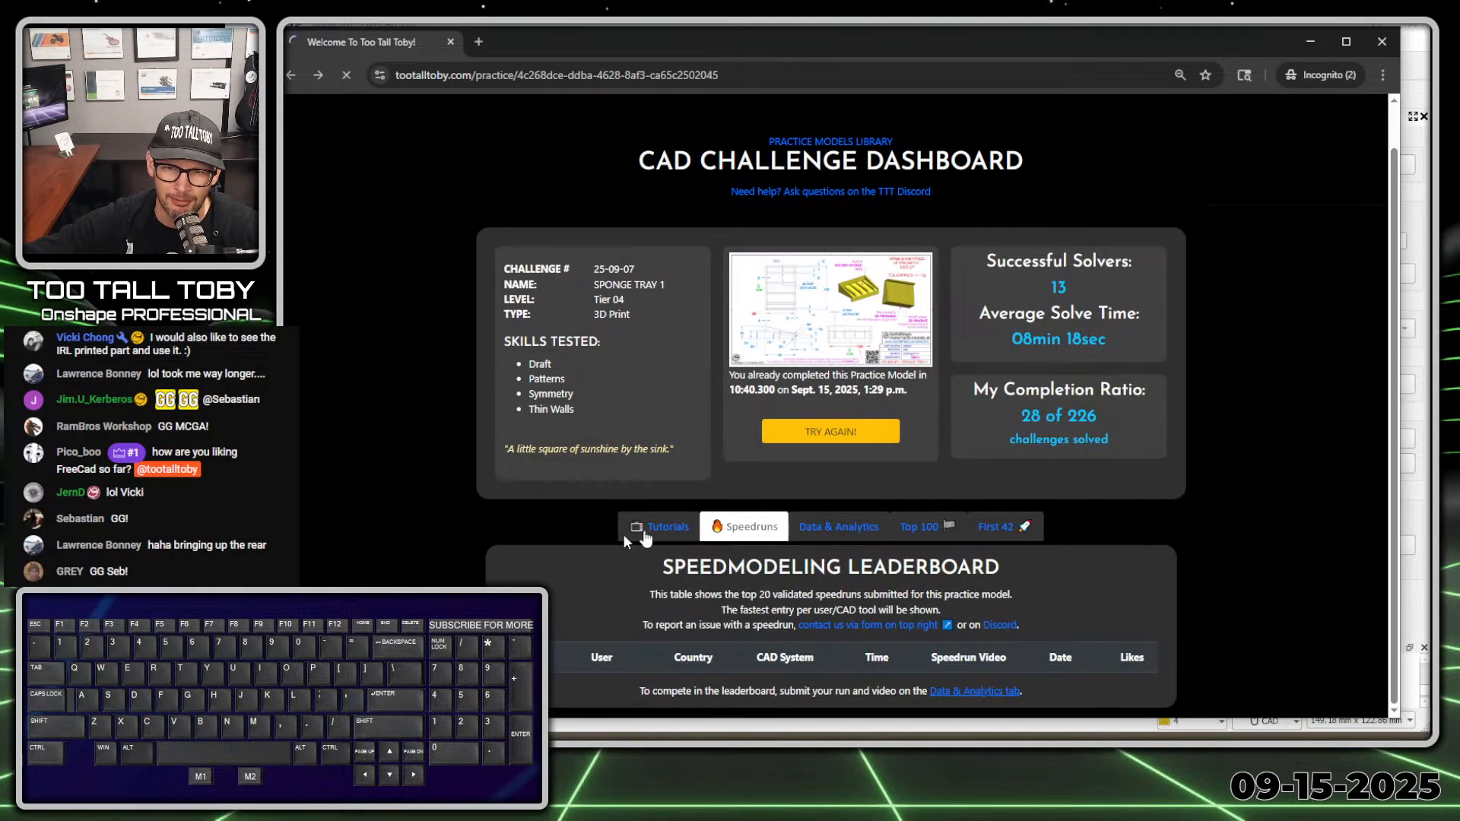
scroll(939, 428, down, 3)
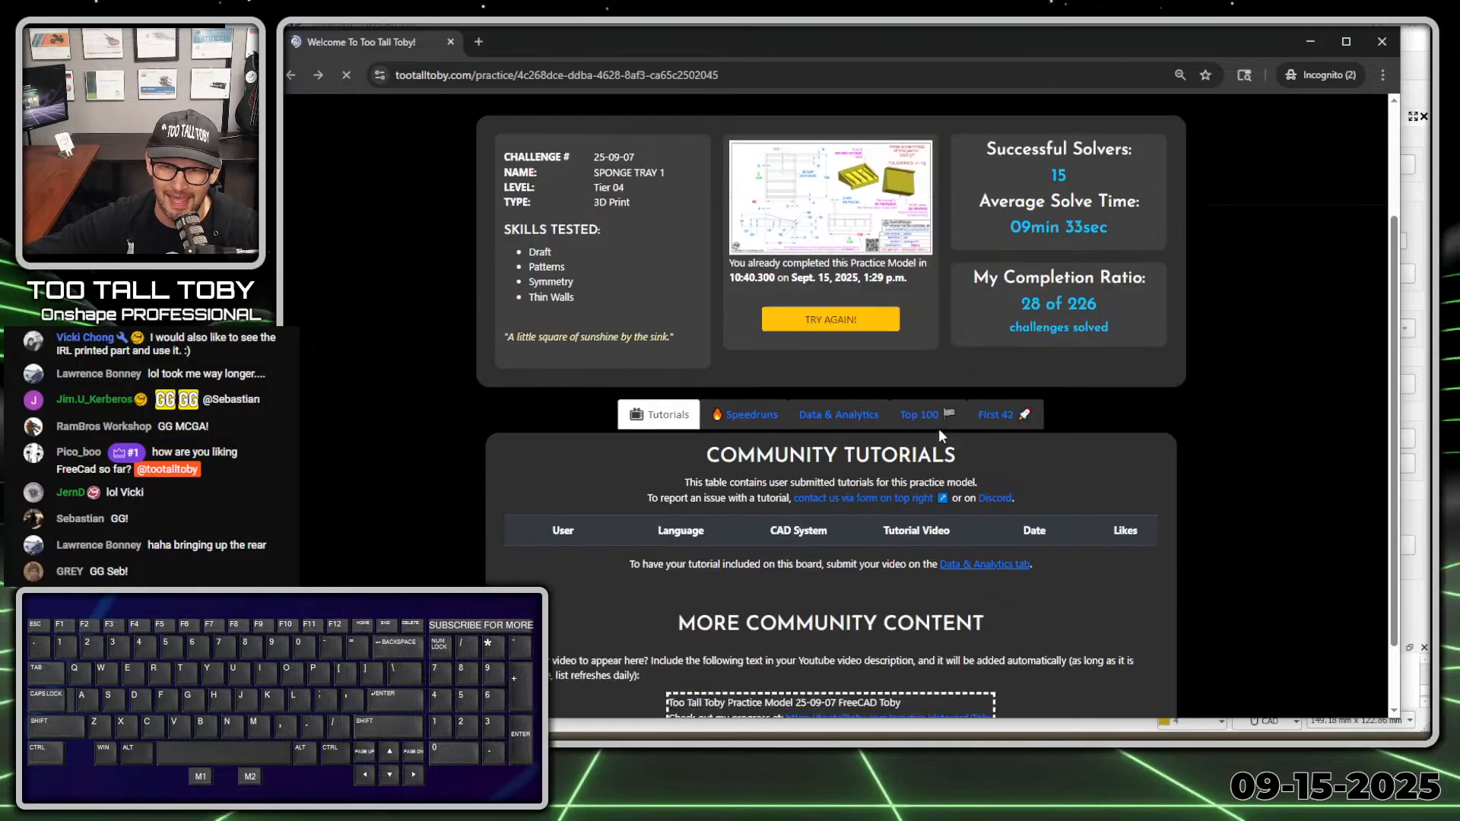
click(738, 333)
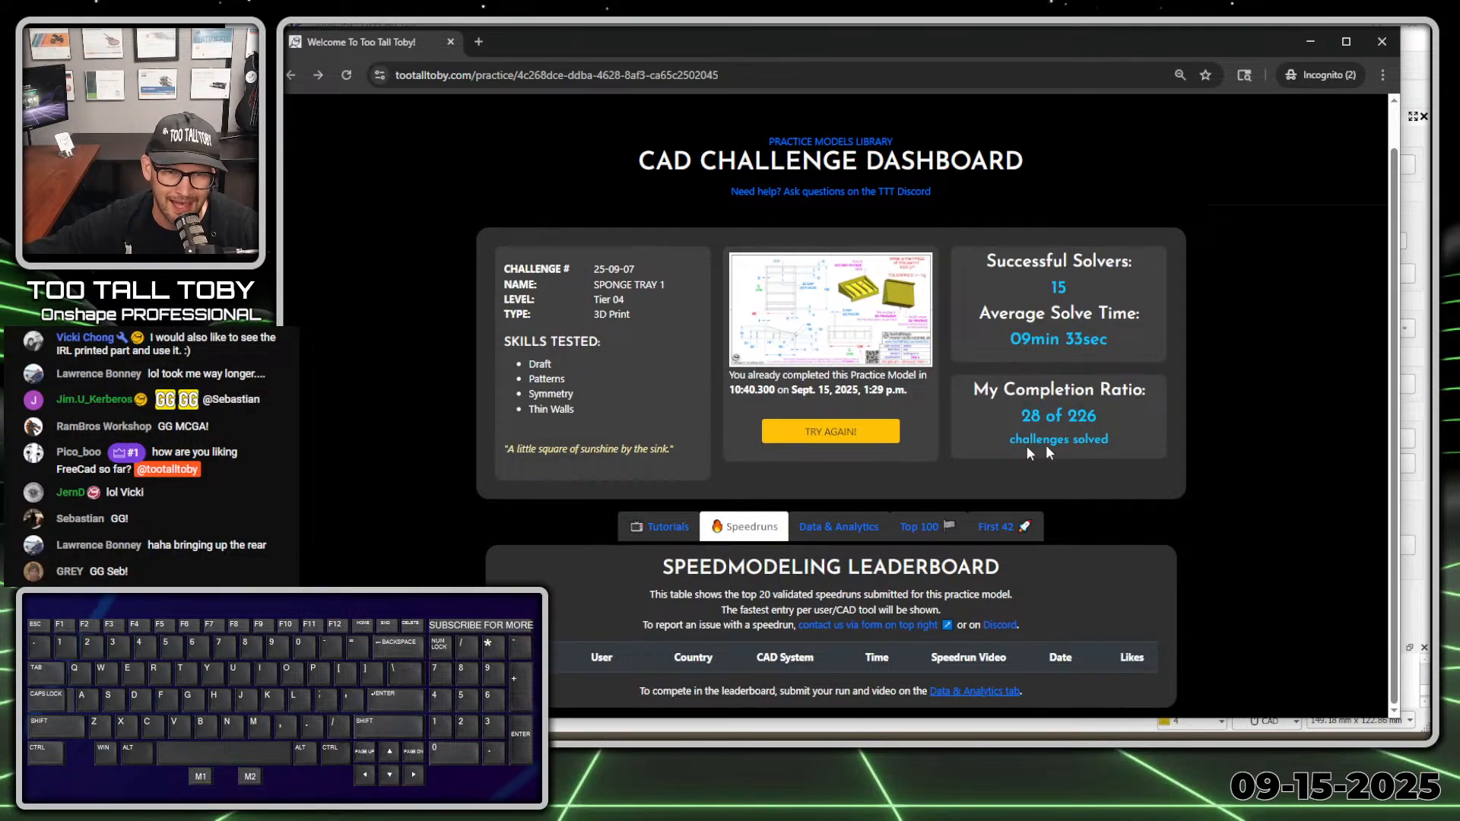
Open the refreshed First 42 submissions table and examine its solvers down to the last rank
click(998, 527)
scroll(1149, 317, down, 7)
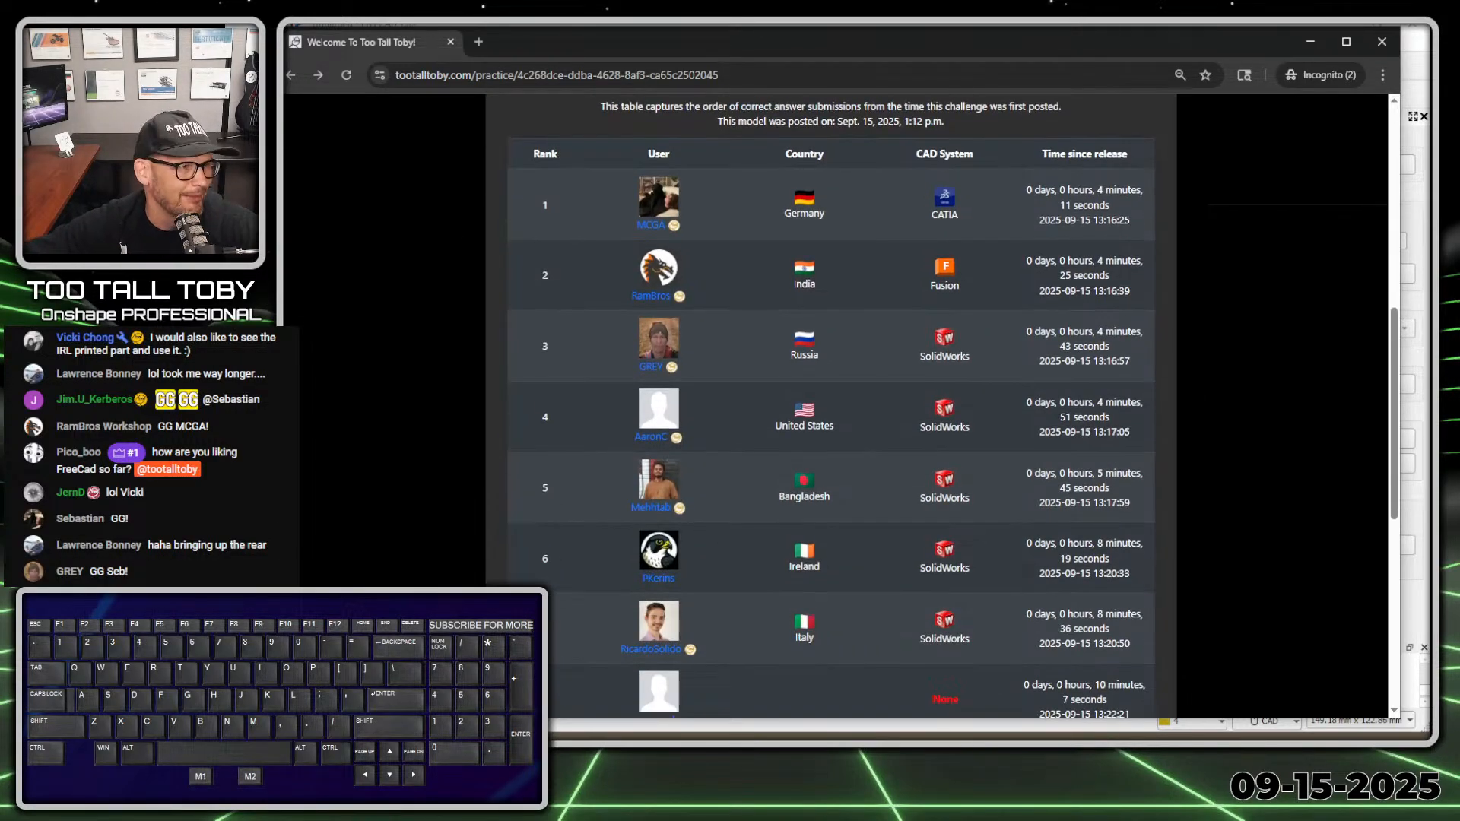
scroll(1329, 475, down, 4)
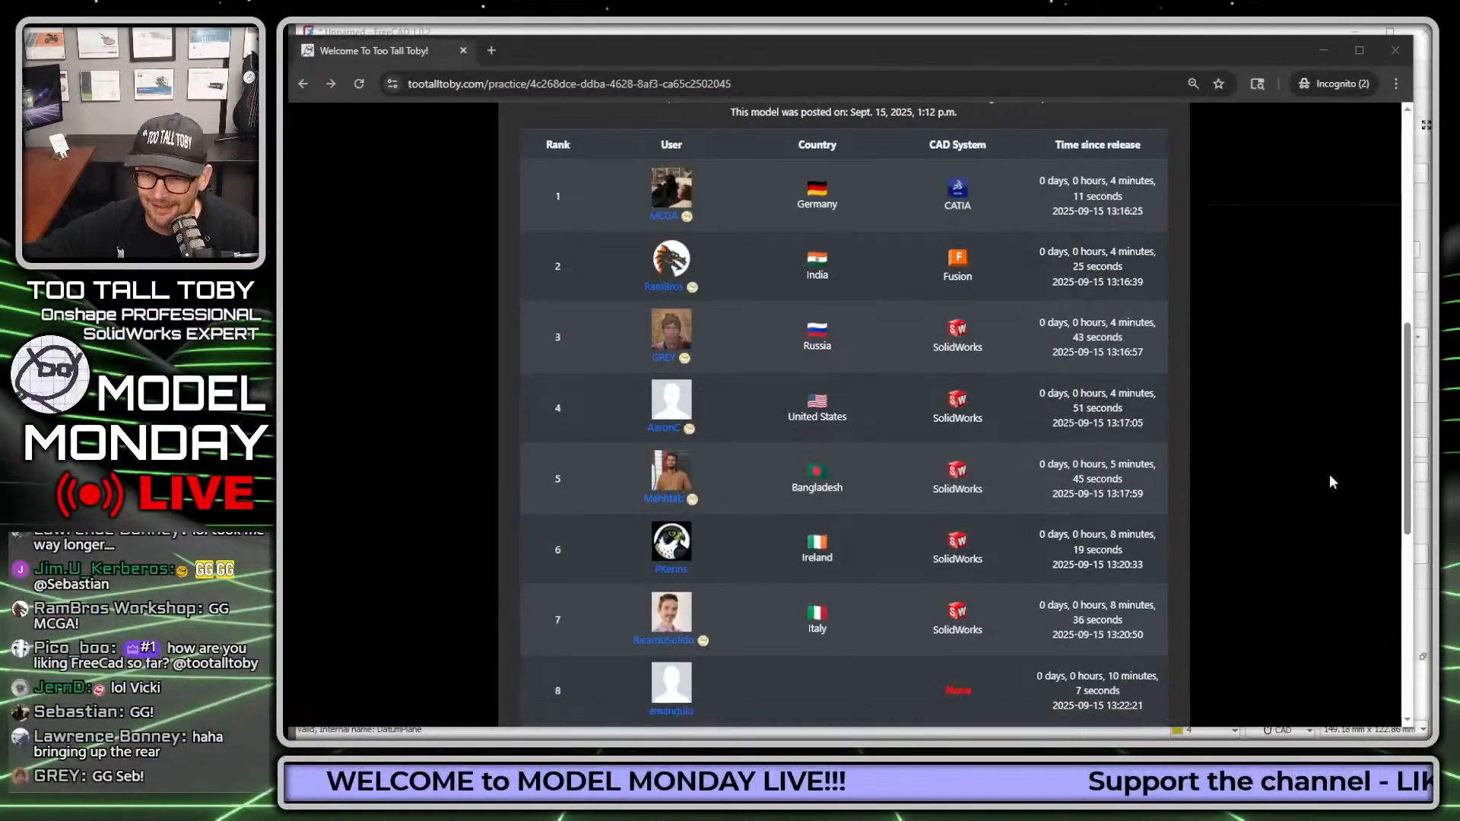
scroll(1206, 480, down, 3)
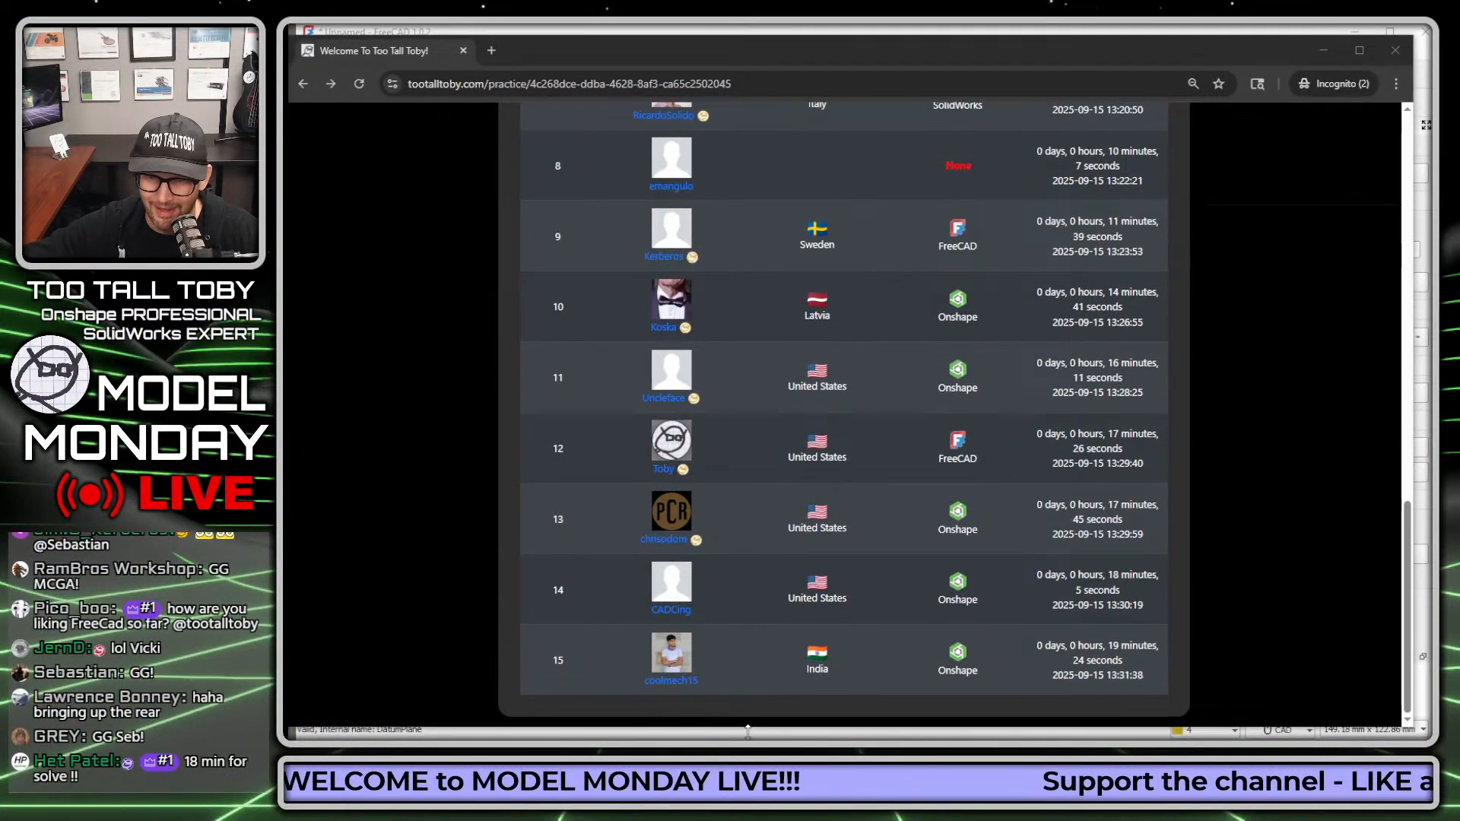
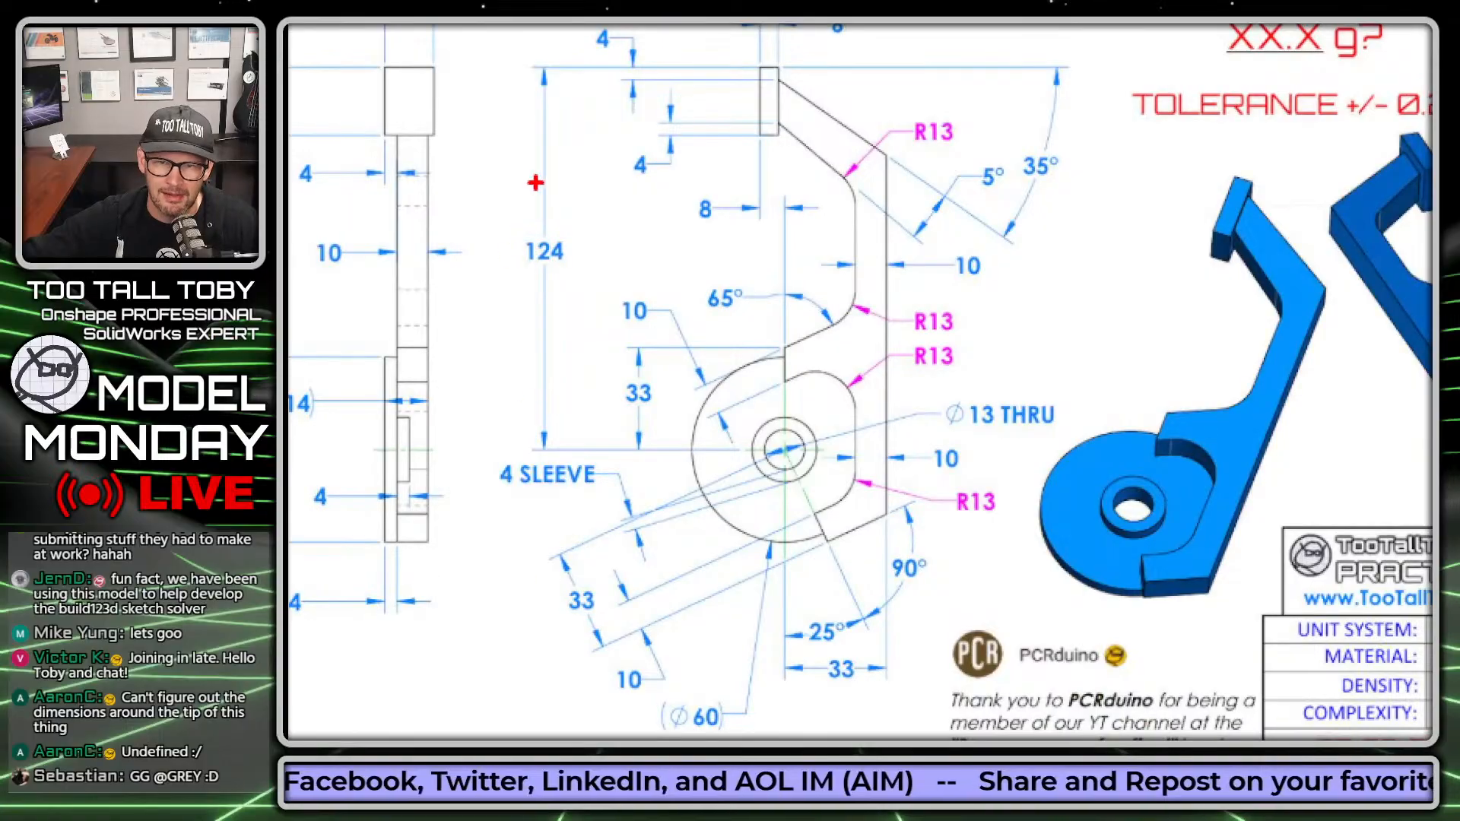
Circle the 124 and both outer 33 dimensions on the PCRDUINO drawing, point arrows at the hole centre and an R13 label, and exit annotation
drag(484, 226, 540, 196)
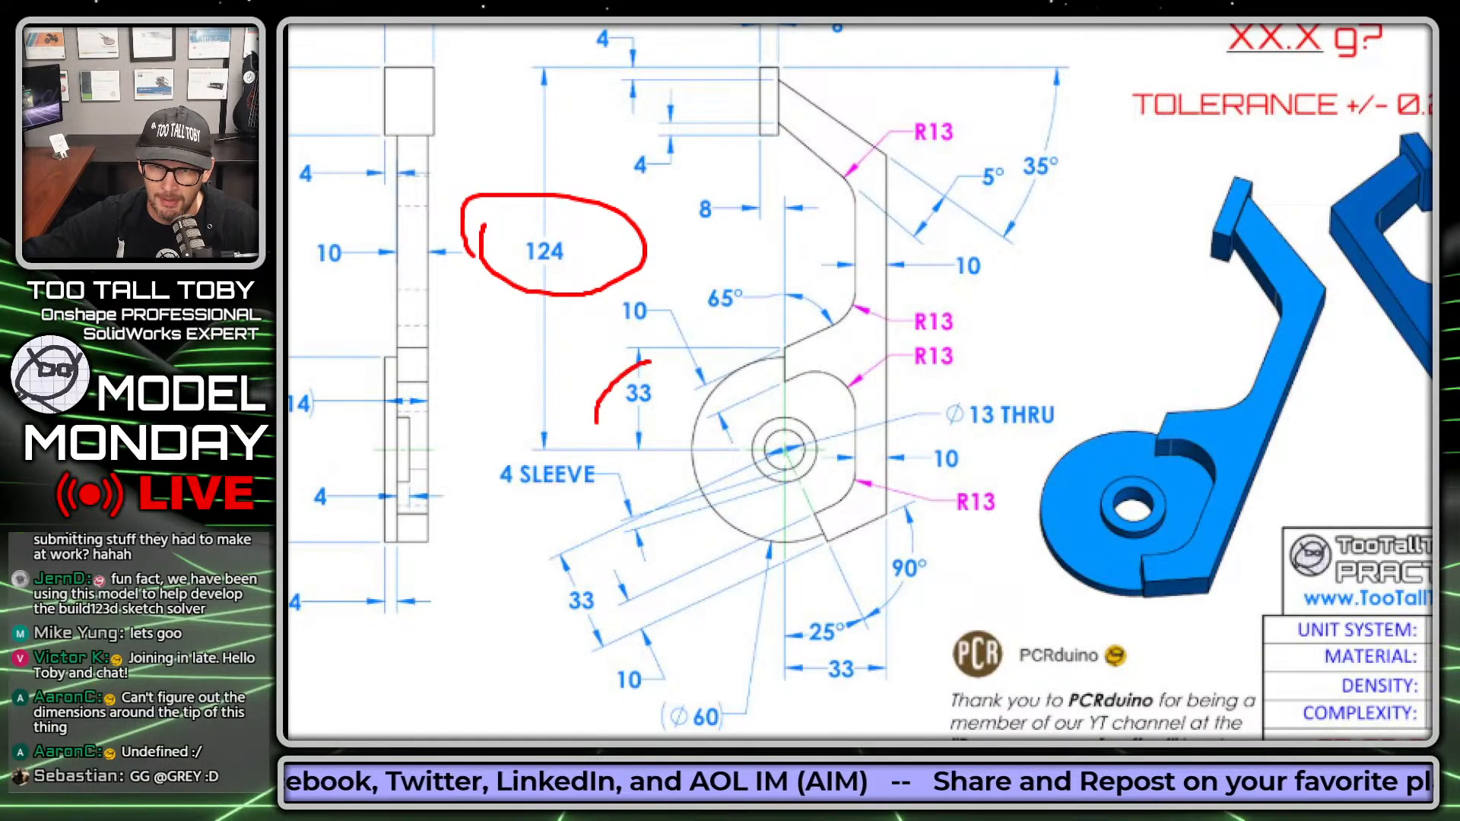
drag(650, 363, 600, 375)
mouse_move(830, 645)
mouse_down()
mouse_move(901, 666)
mouse_move(787, 623)
mouse_up()
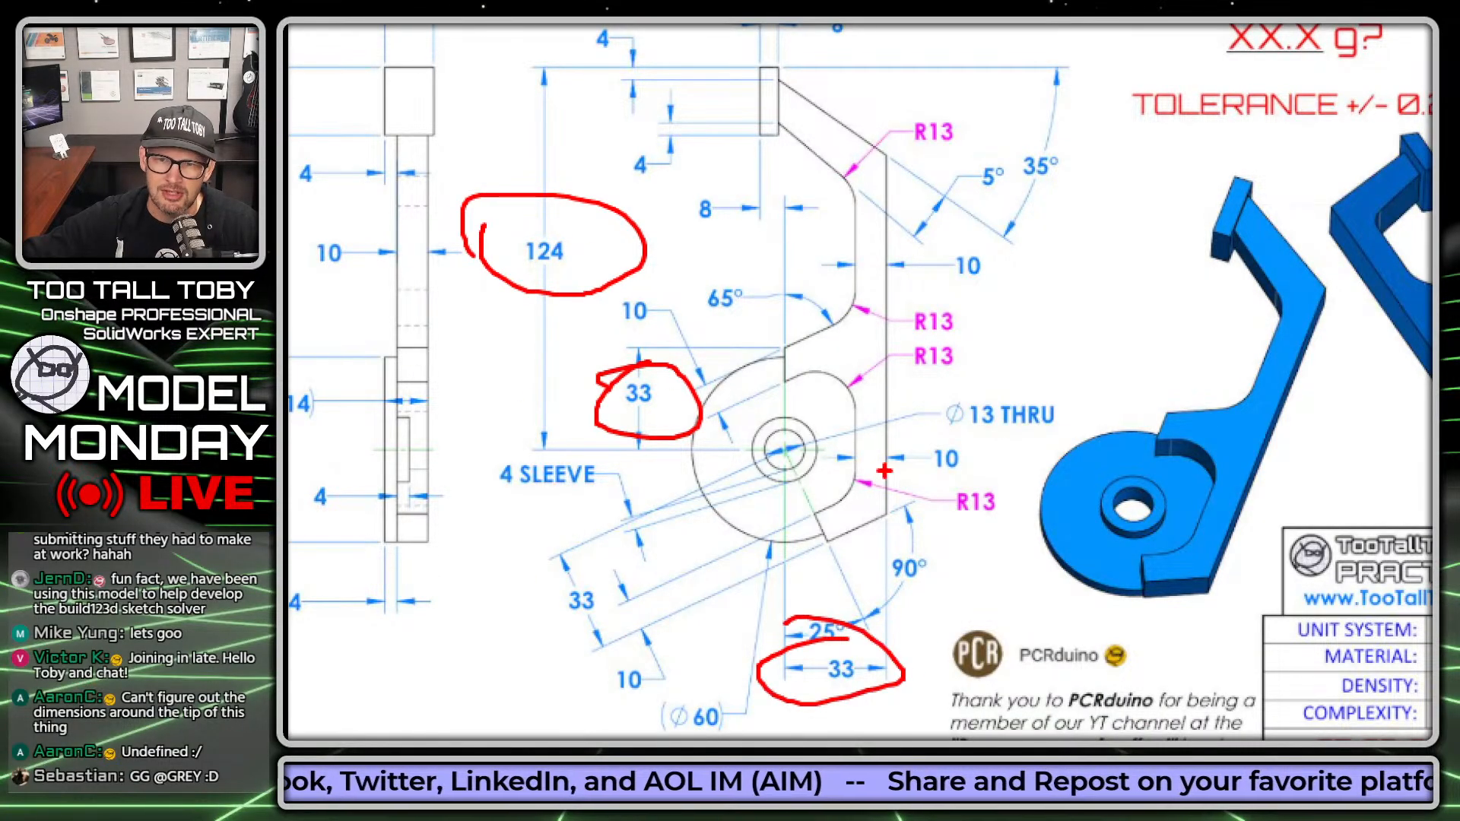
drag(790, 456, 932, 527)
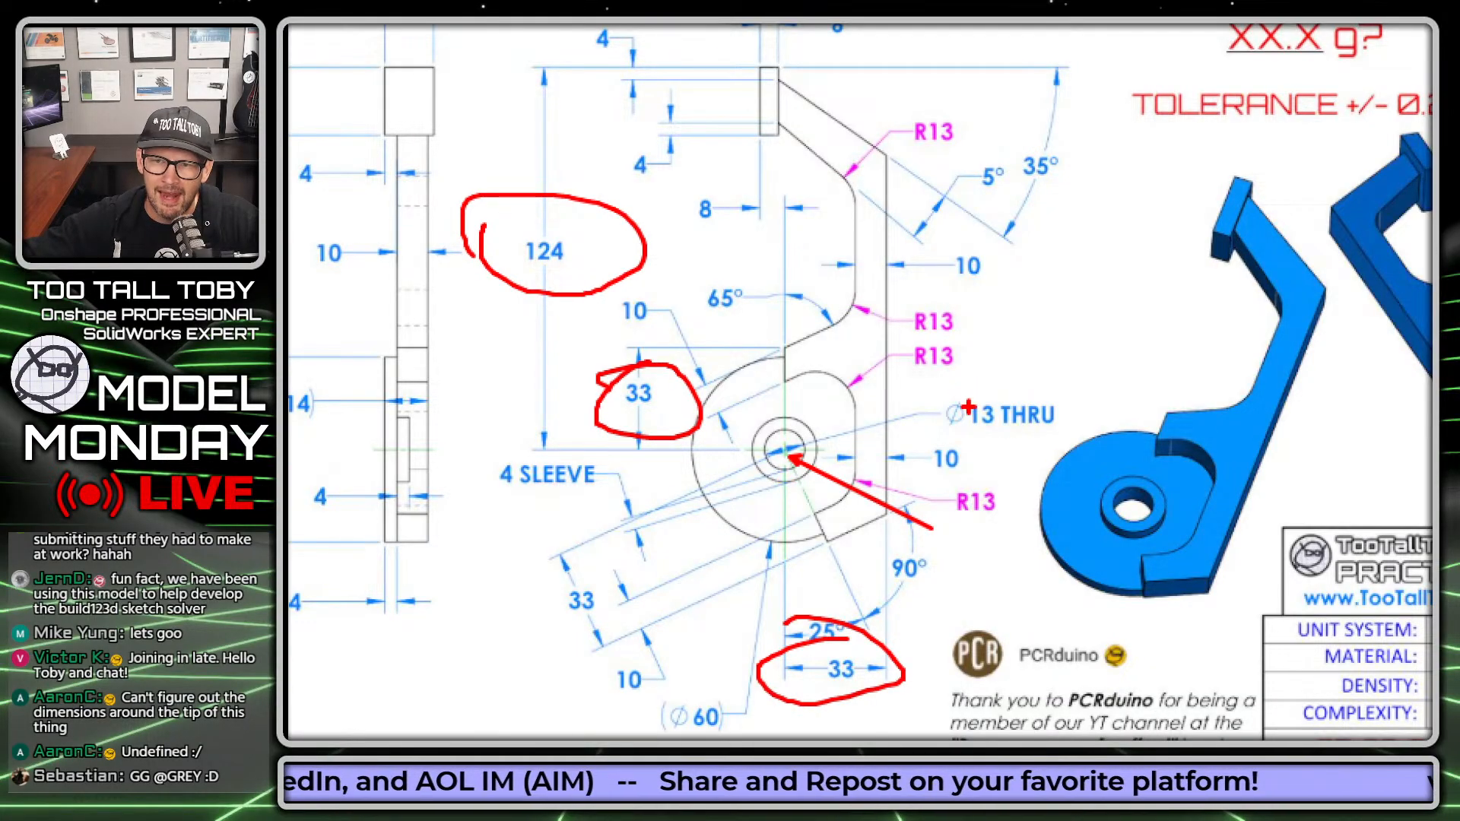
right_click(1041, 350)
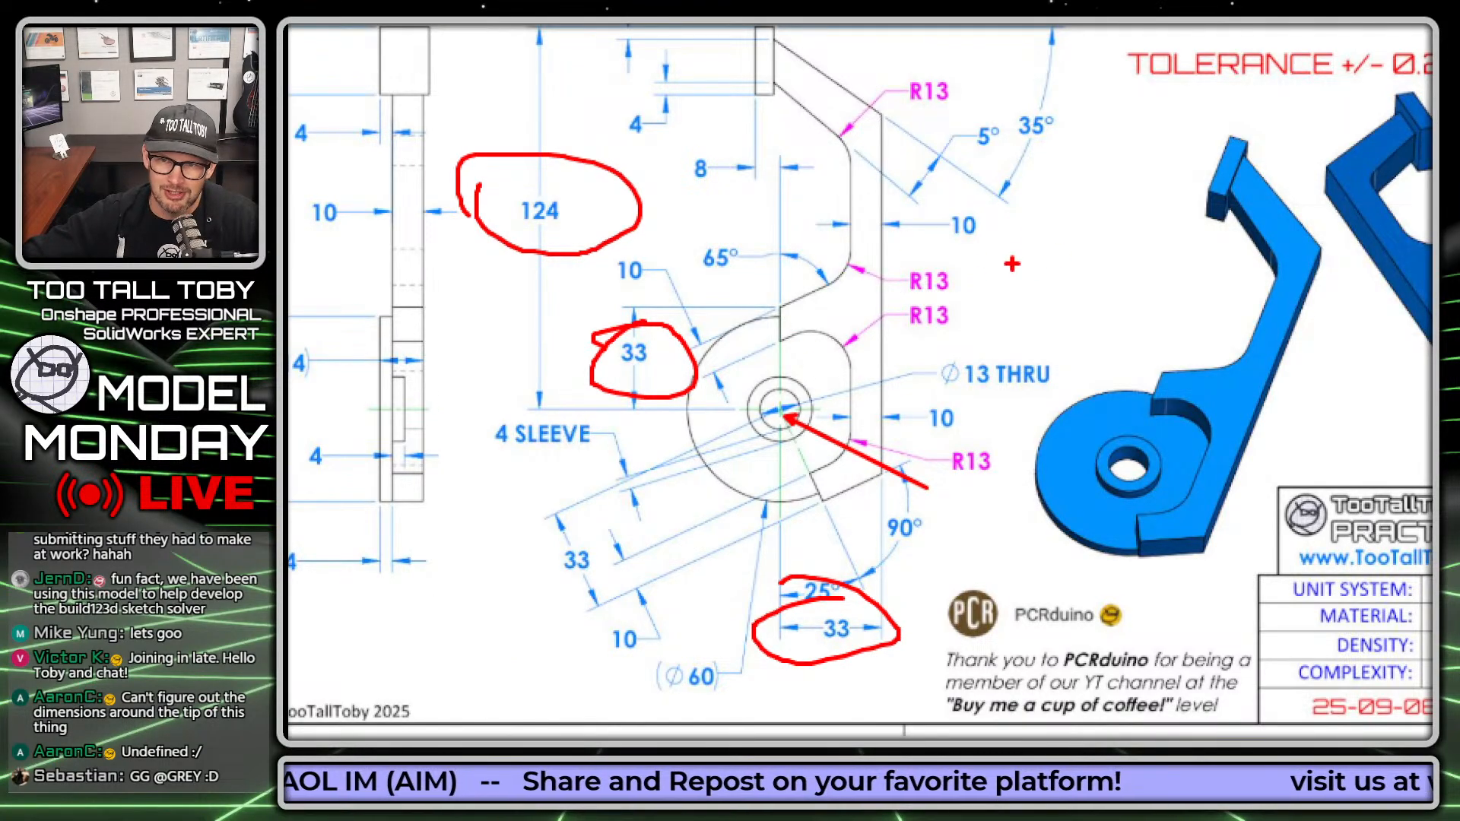
ctrl+shift+drag(967, 264, 1134, 264)
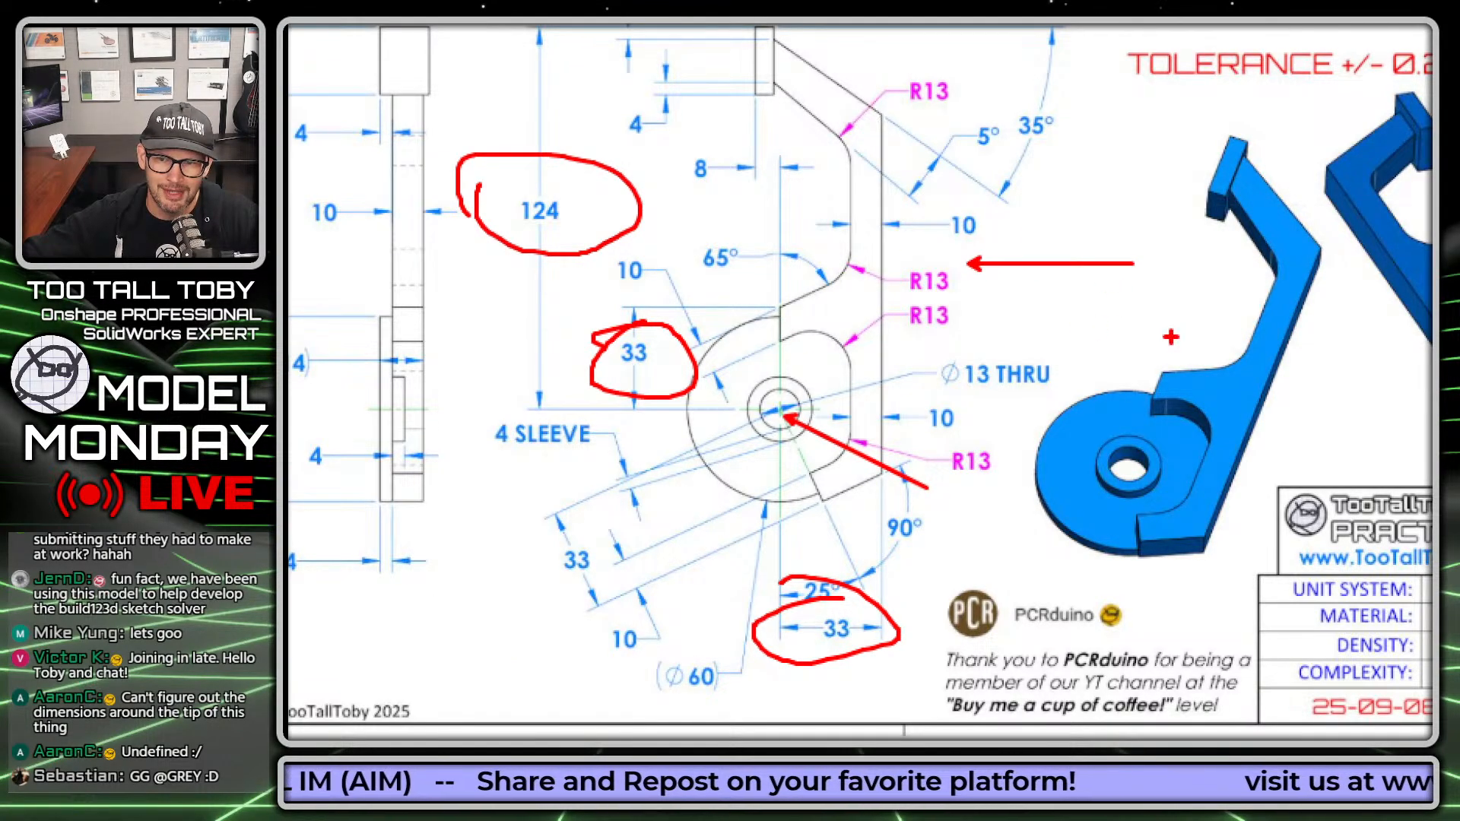
key(Escape)
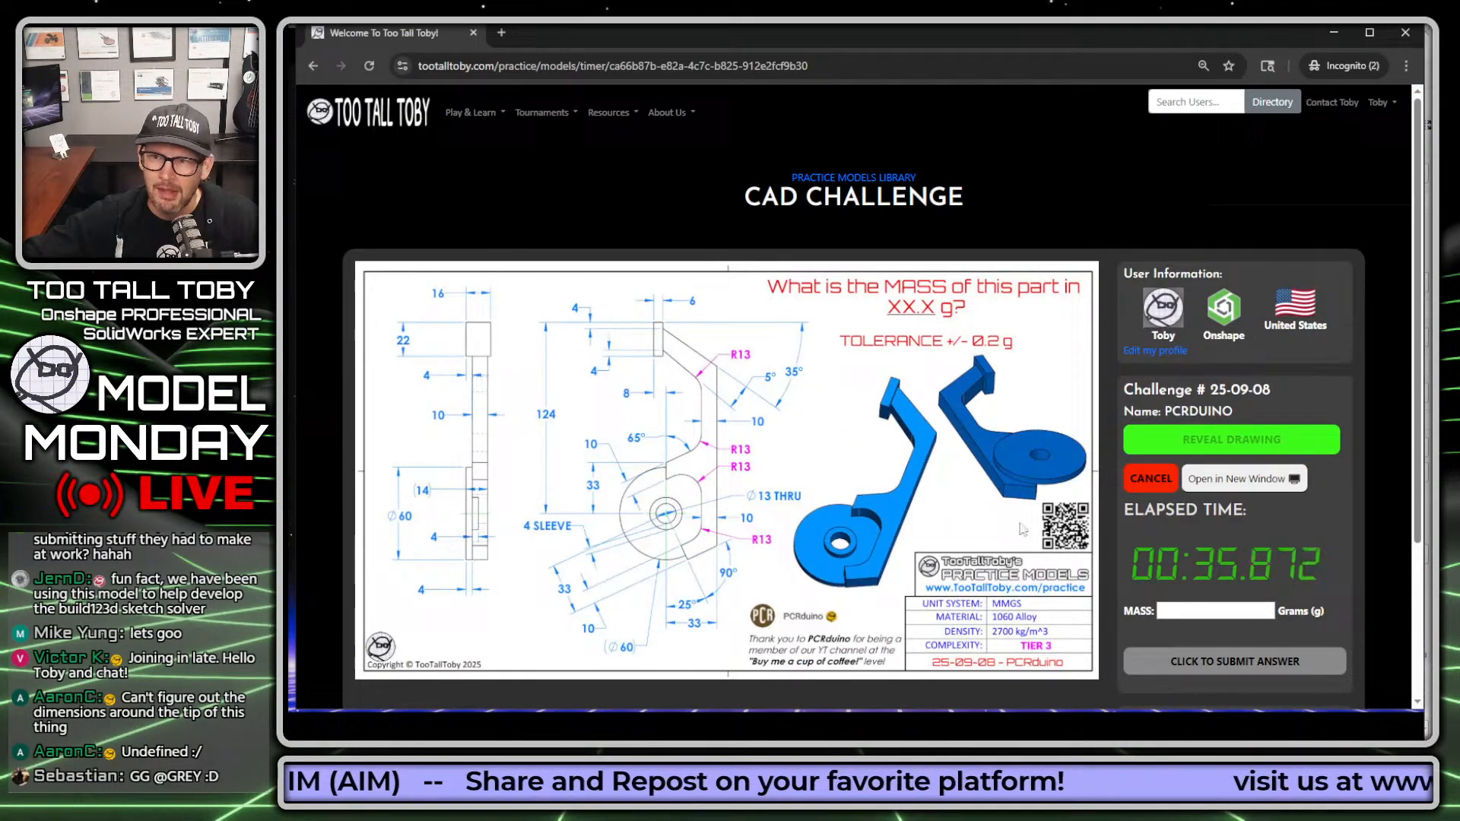
Open the challenge 25-09-08 drawing in a separate window and move that window off to the other monitor
click(1252, 481)
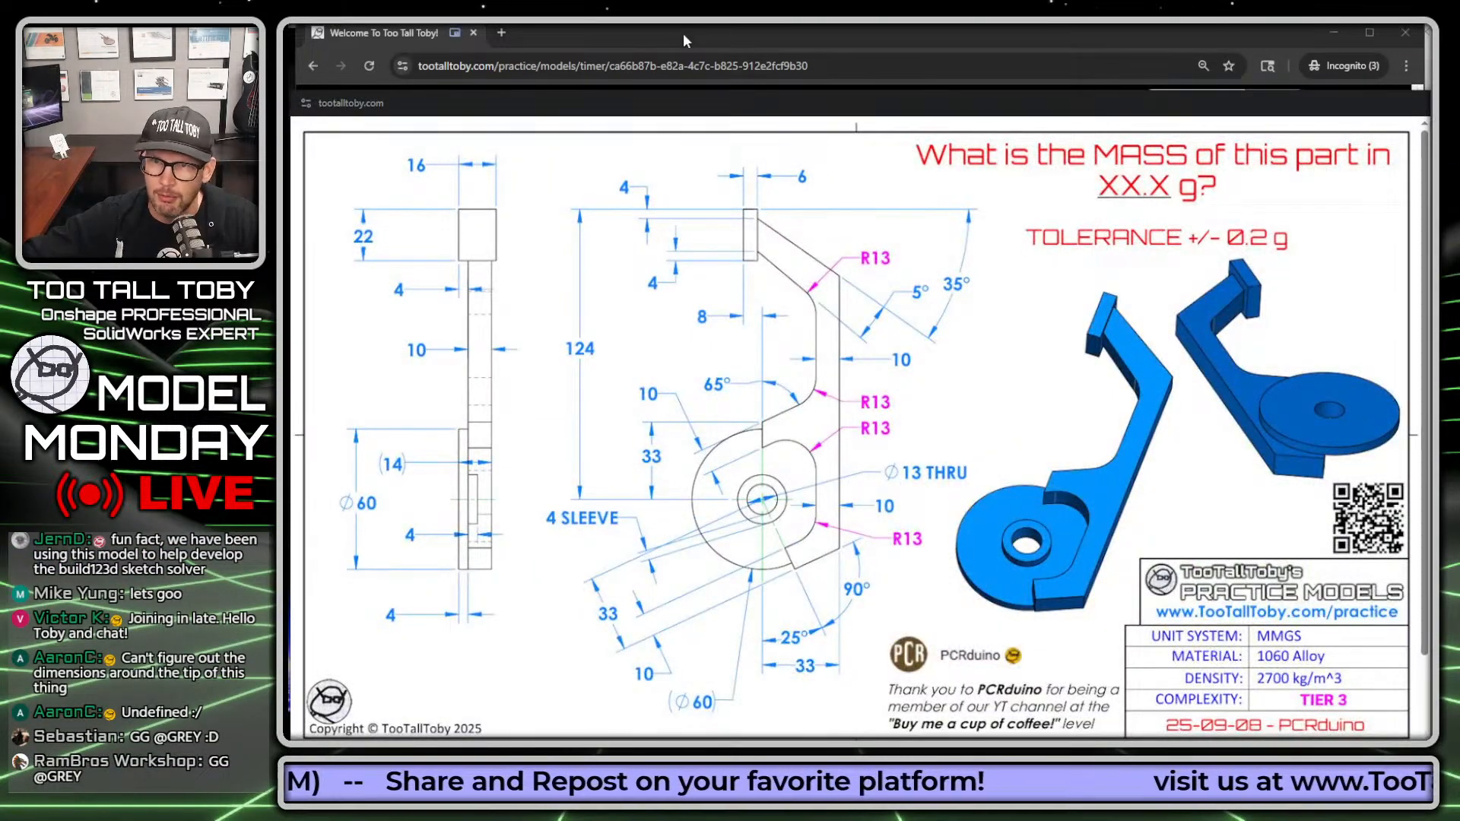
mouse_move(683, 35)
mouse_down()
mouse_move(1432, 48)
mouse_move(920, 61)
mouse_move(669, 37)
mouse_up()
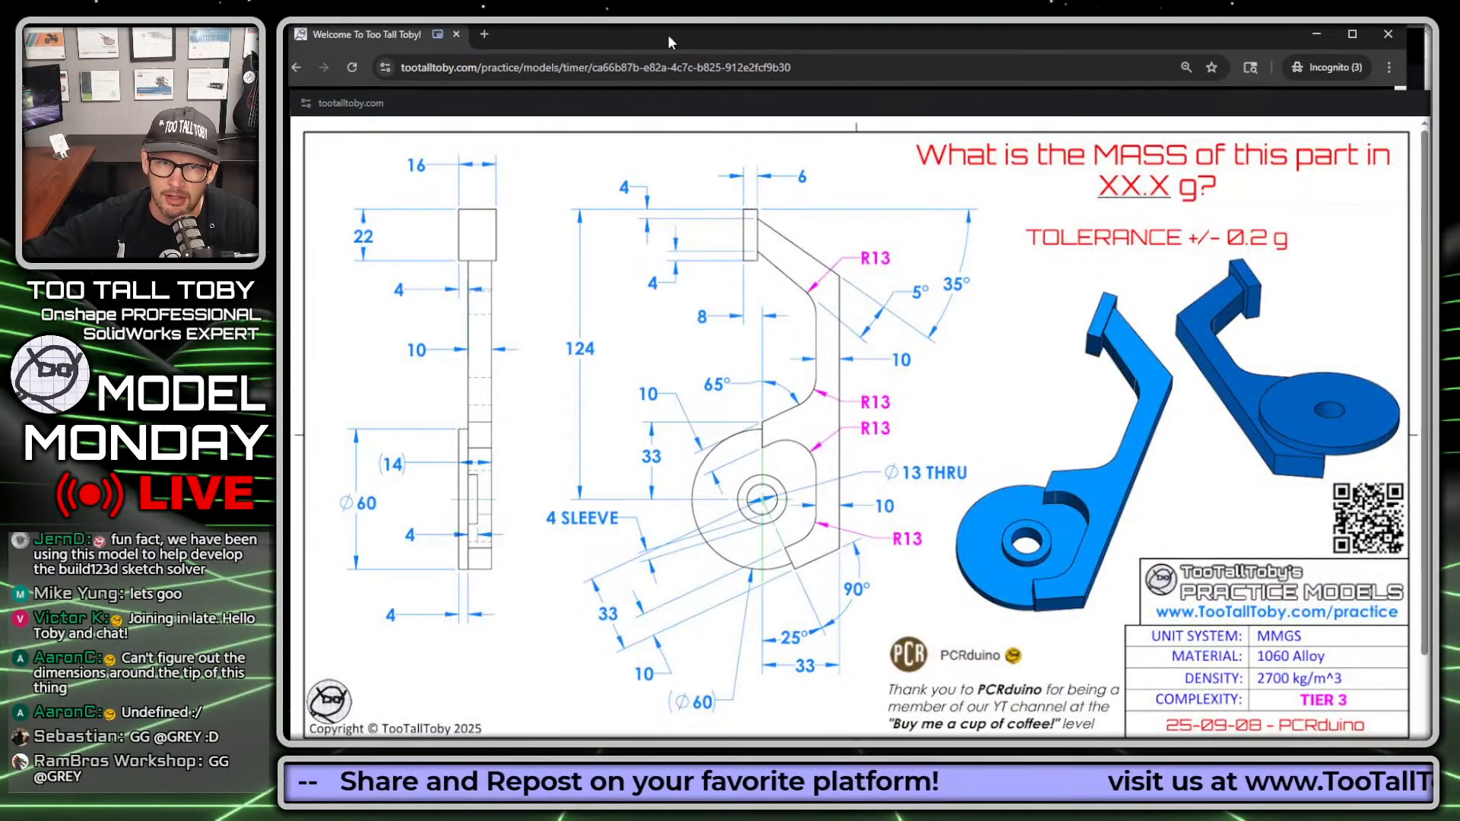
drag(679, 109, 1459, 110)
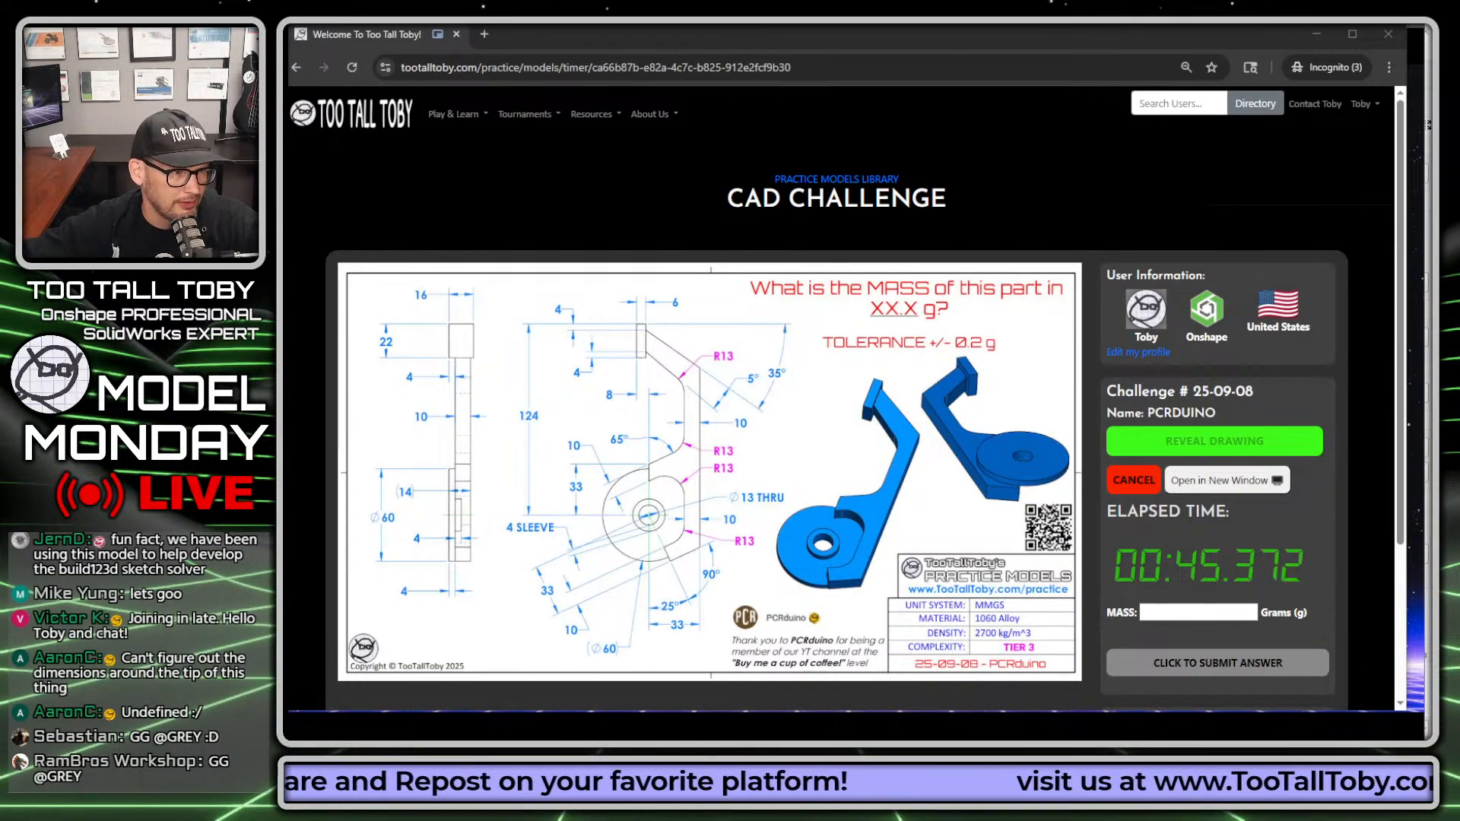
Bring the Onshape documents window onto this screen and resize its edges to fill the visible working area
drag(289, 251, 834, 208)
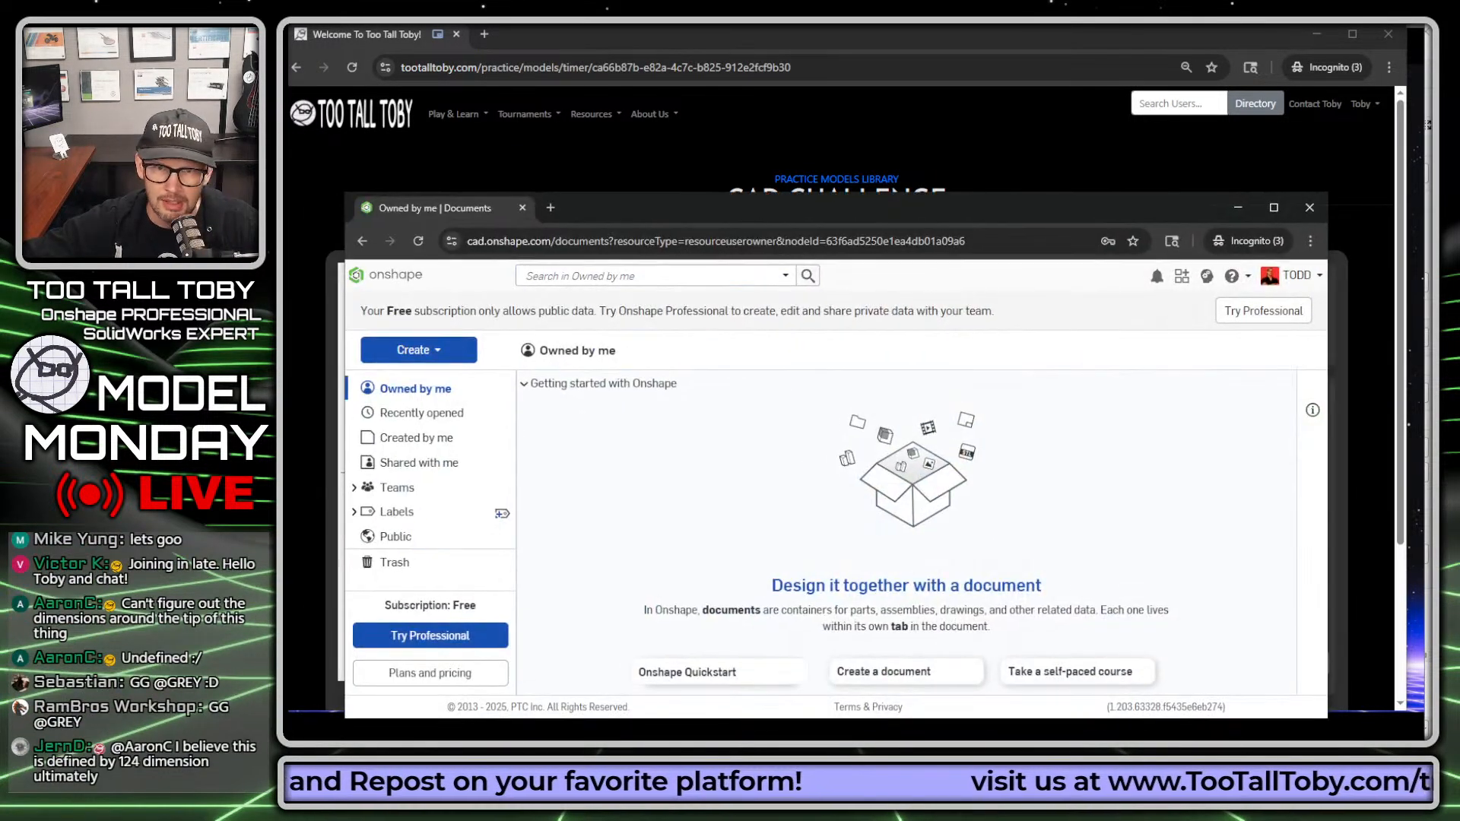
drag(687, 192, 696, 14)
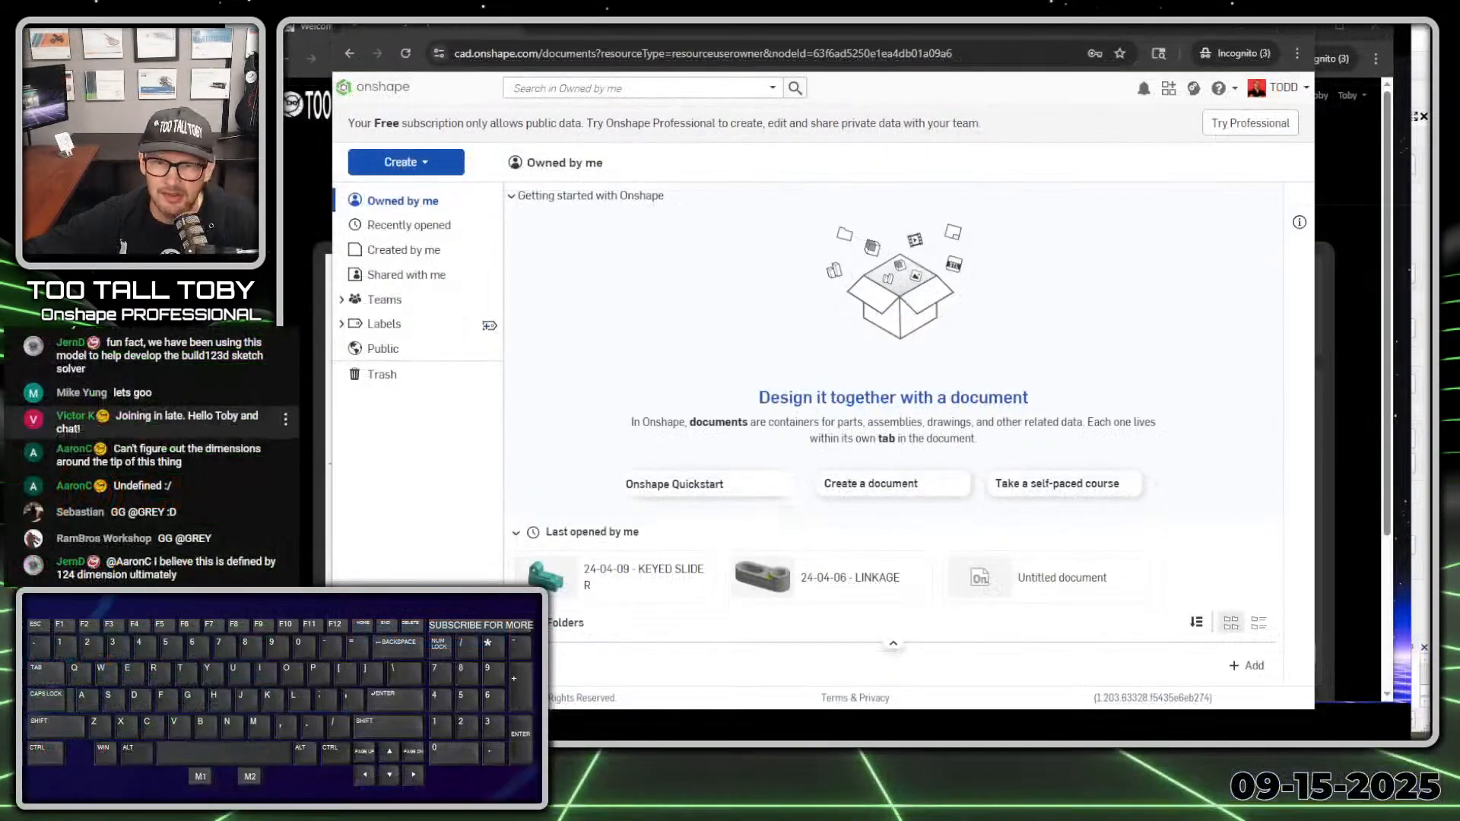
drag(332, 365, 269, 304)
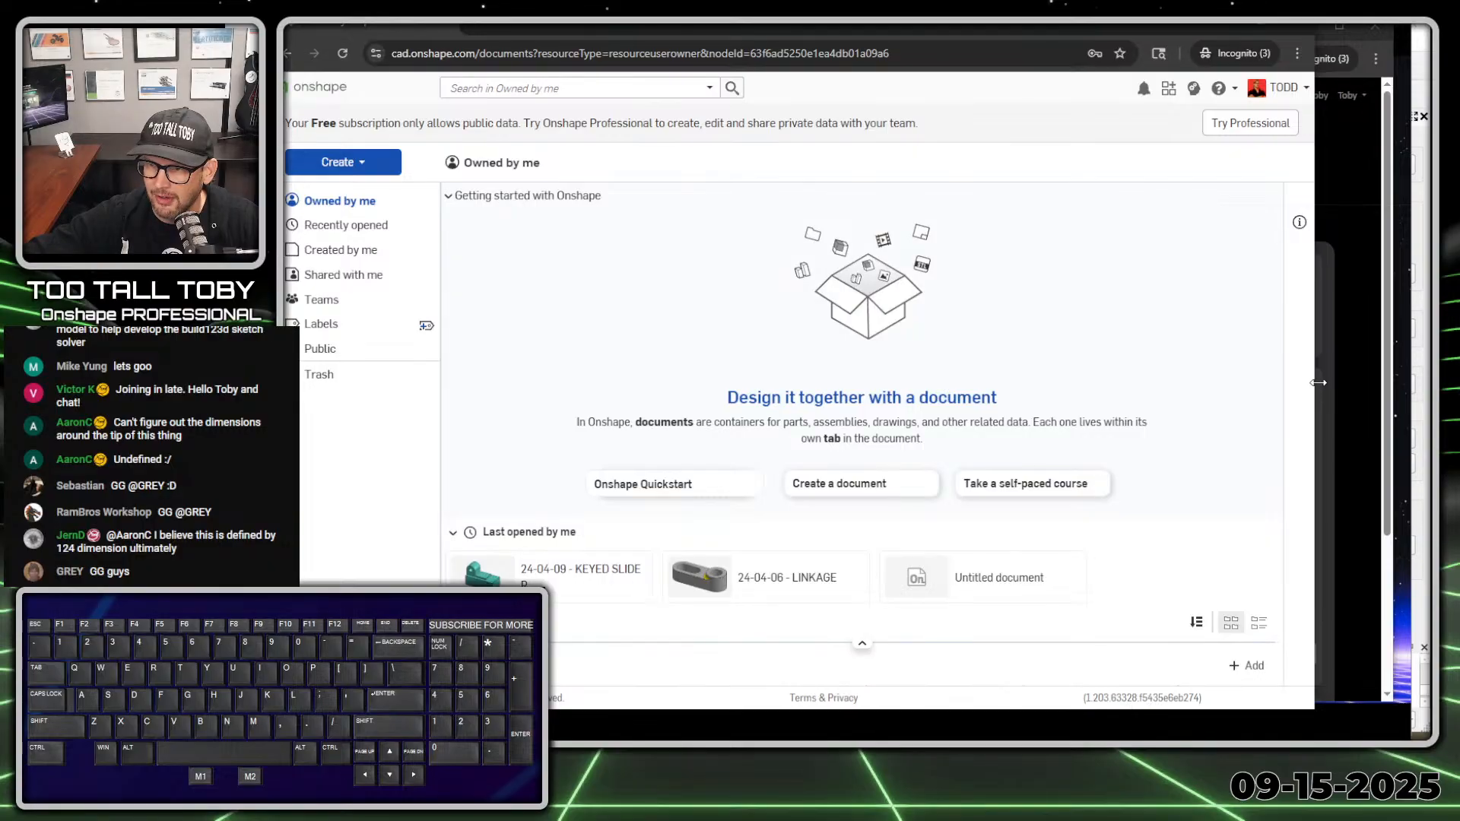
drag(1318, 382, 1416, 426)
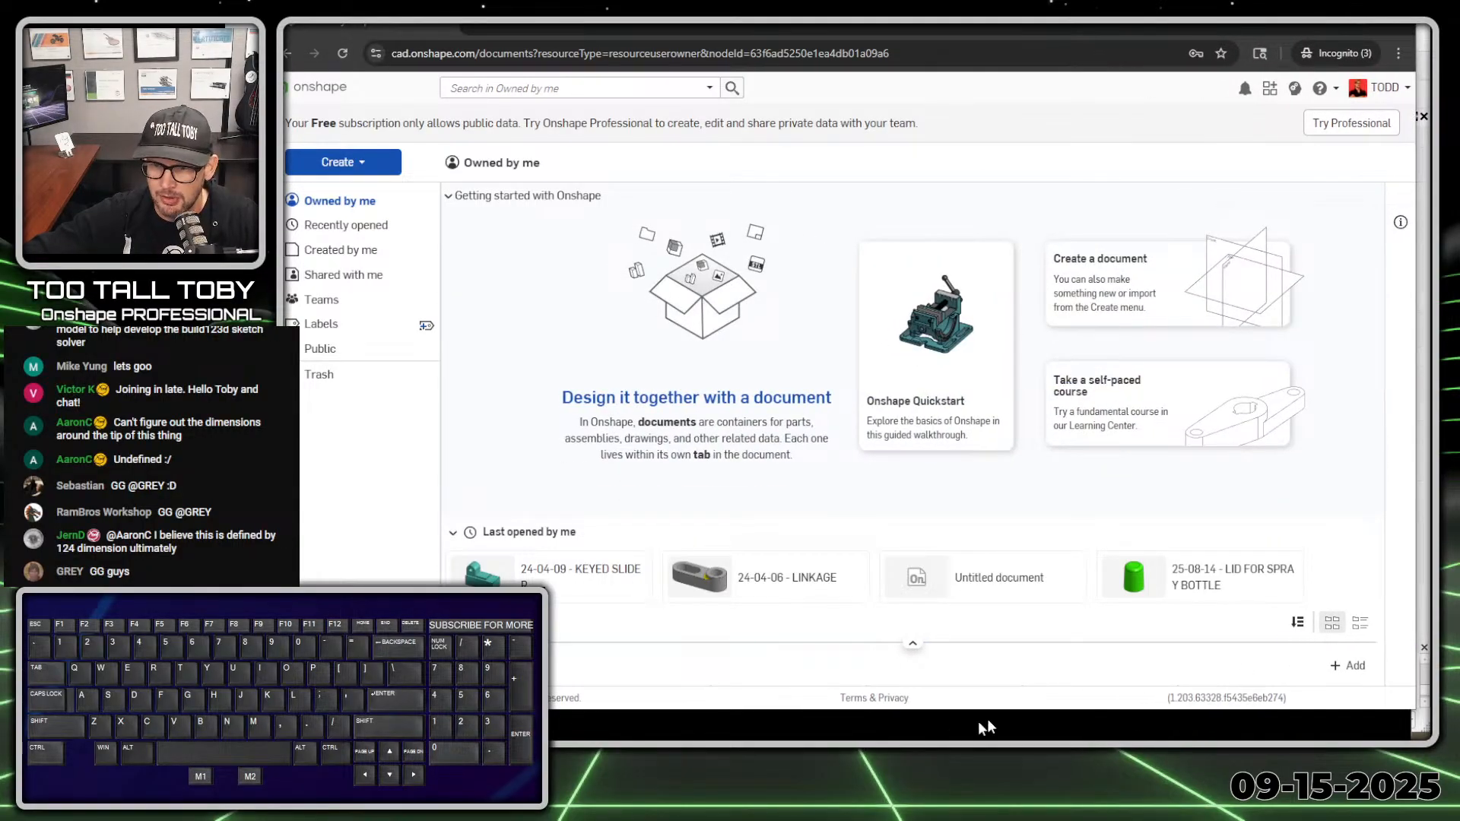
drag(1016, 710, 1019, 736)
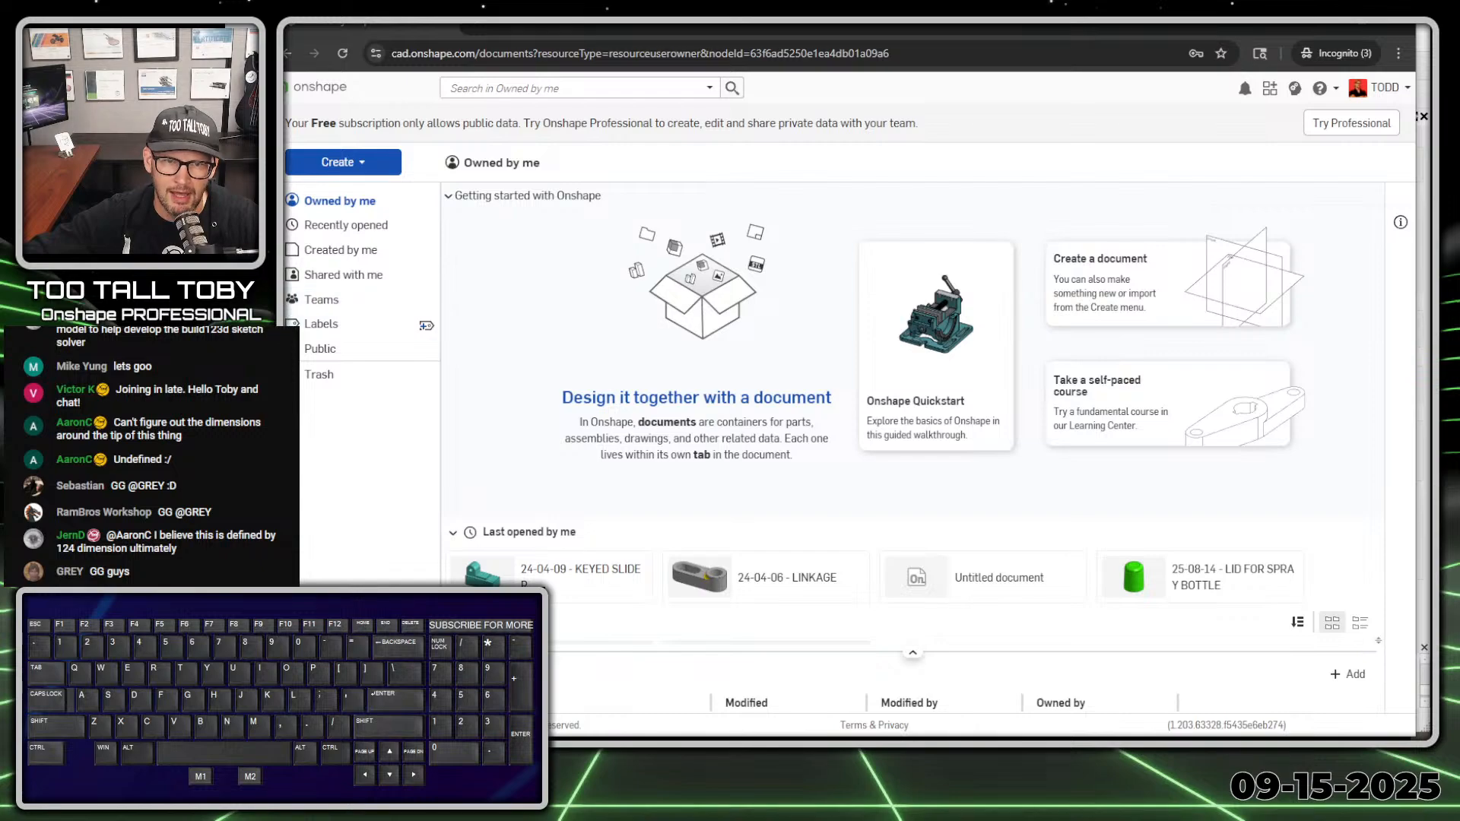
drag(282, 312, 299, 311)
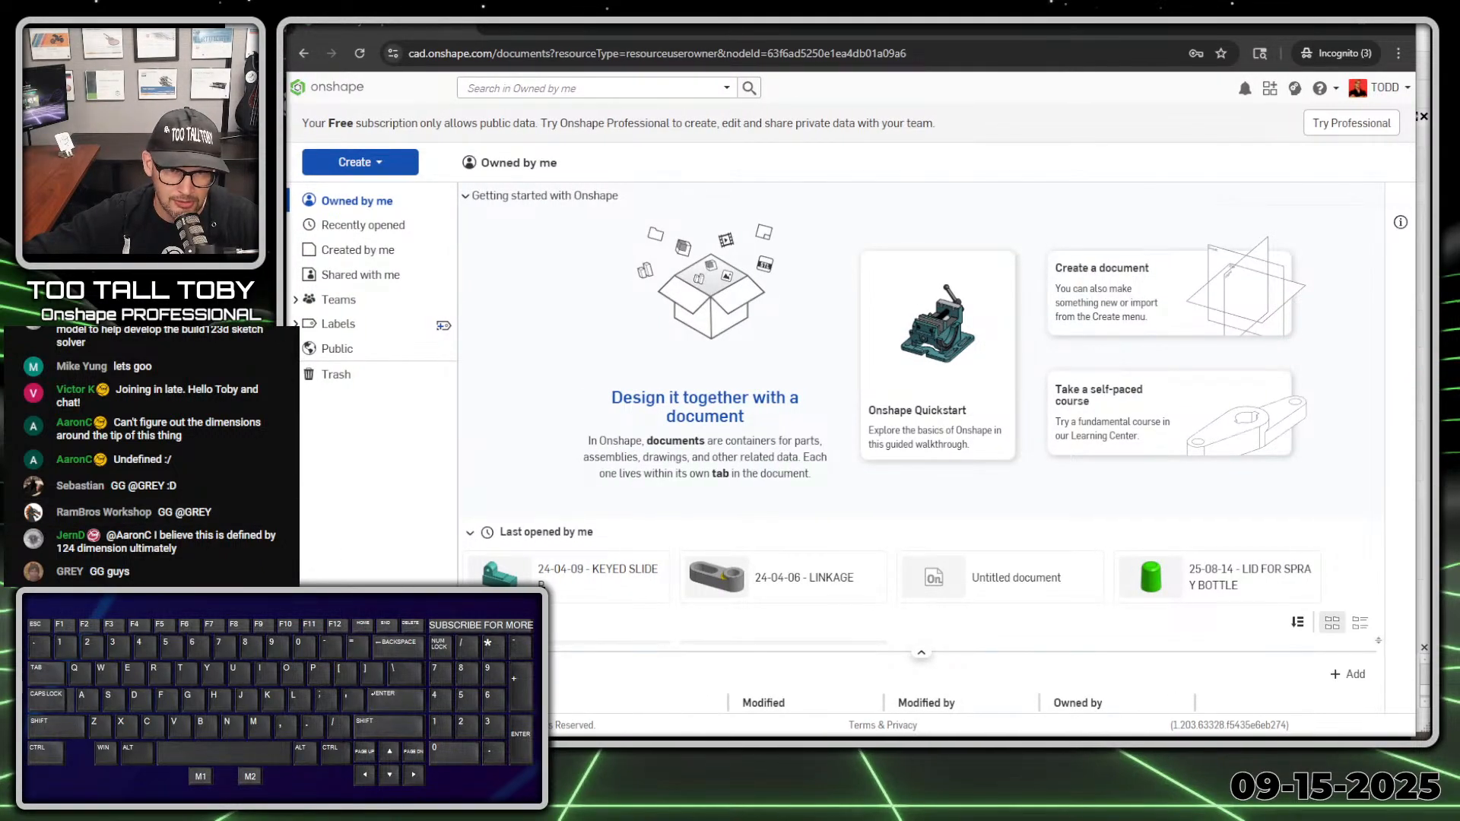
click(295, 507)
drag(295, 507, 306, 507)
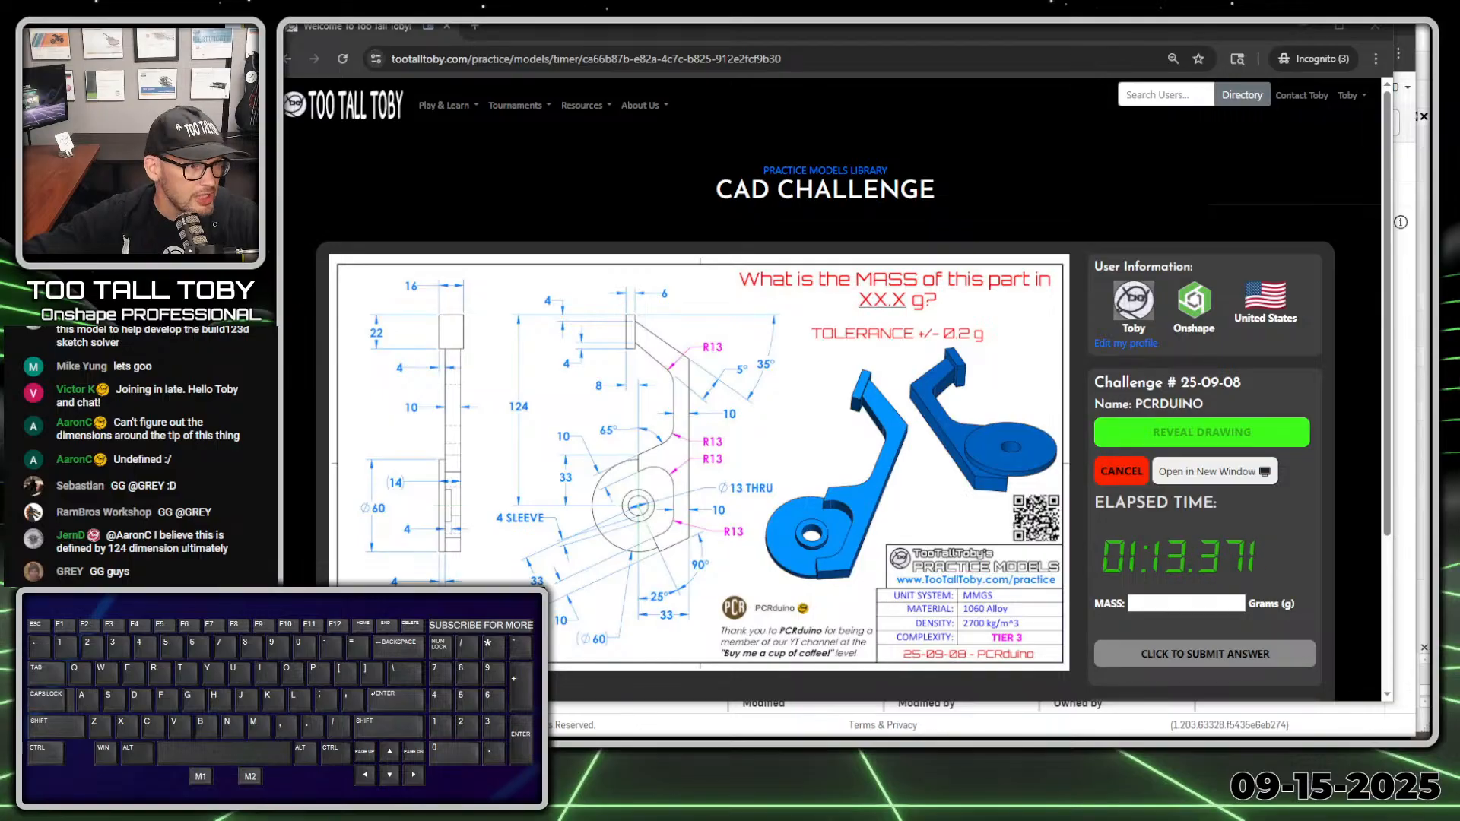
Switch to the Onshape documents window and create a new public document named "25-09-08 - PCRDUINO"
key(alt+Tab)
click(352, 159)
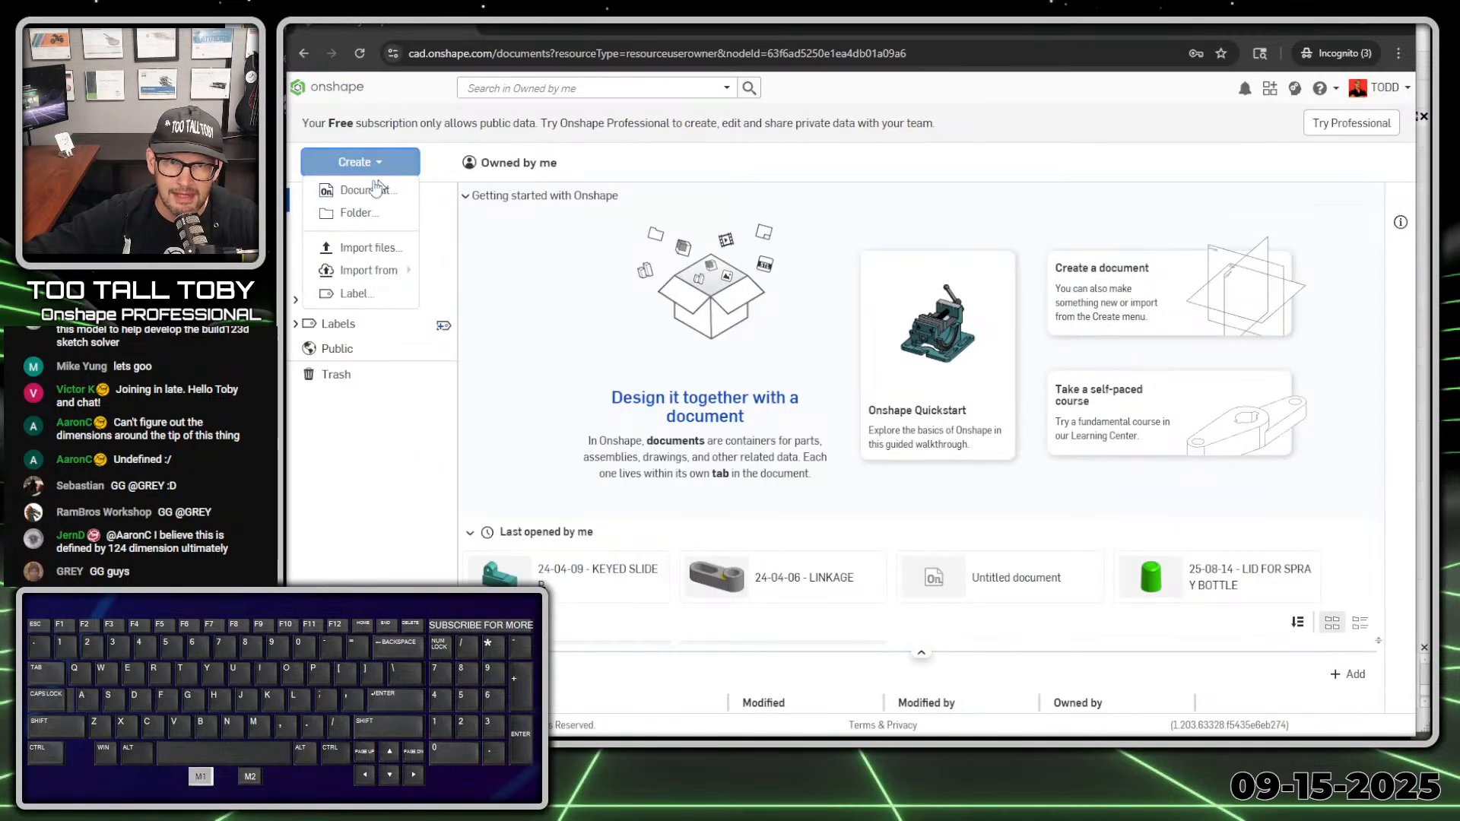
click(373, 190)
text(25-)
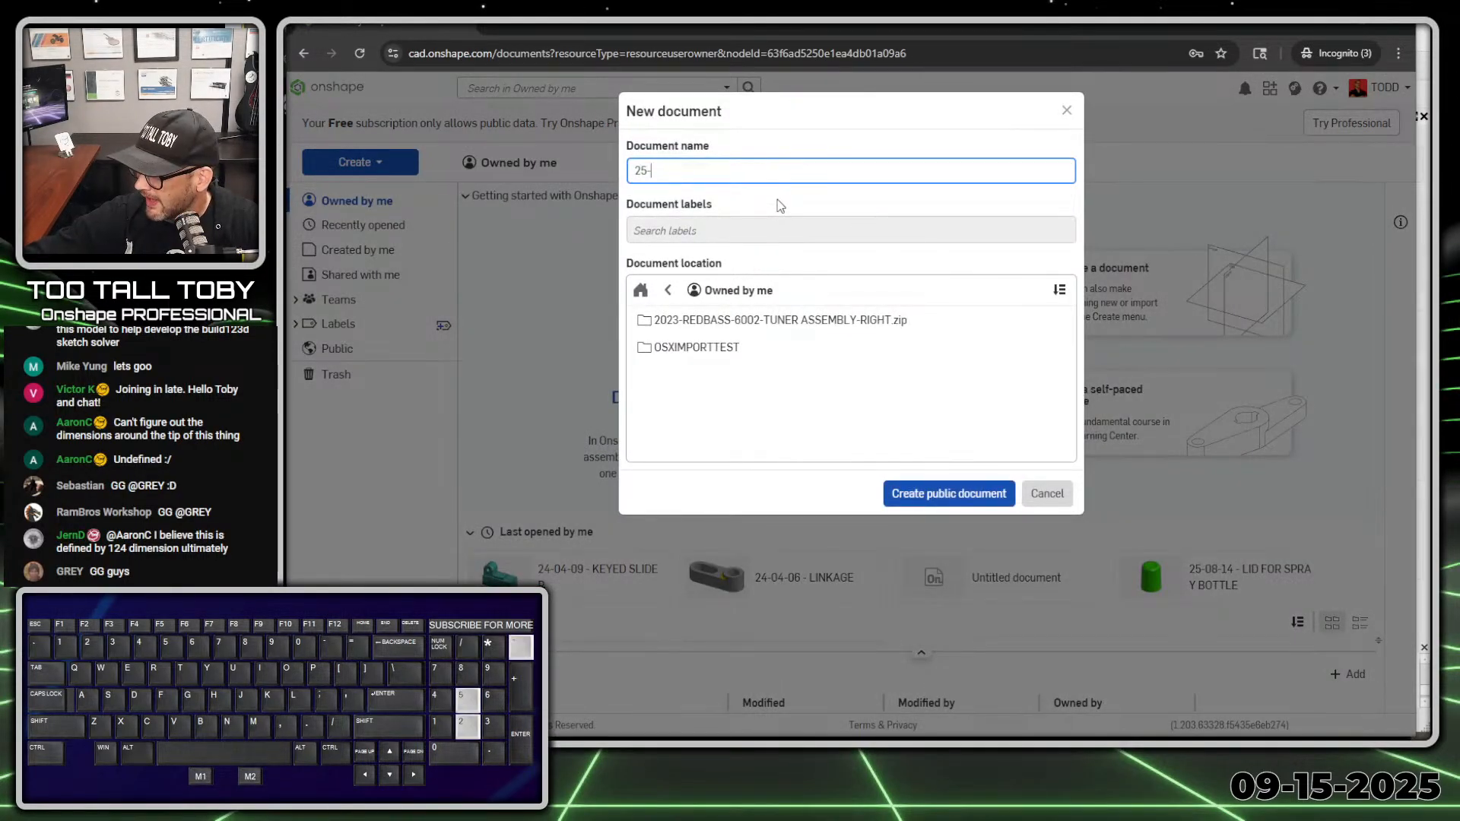
text(09-08 - PCRDUINO)
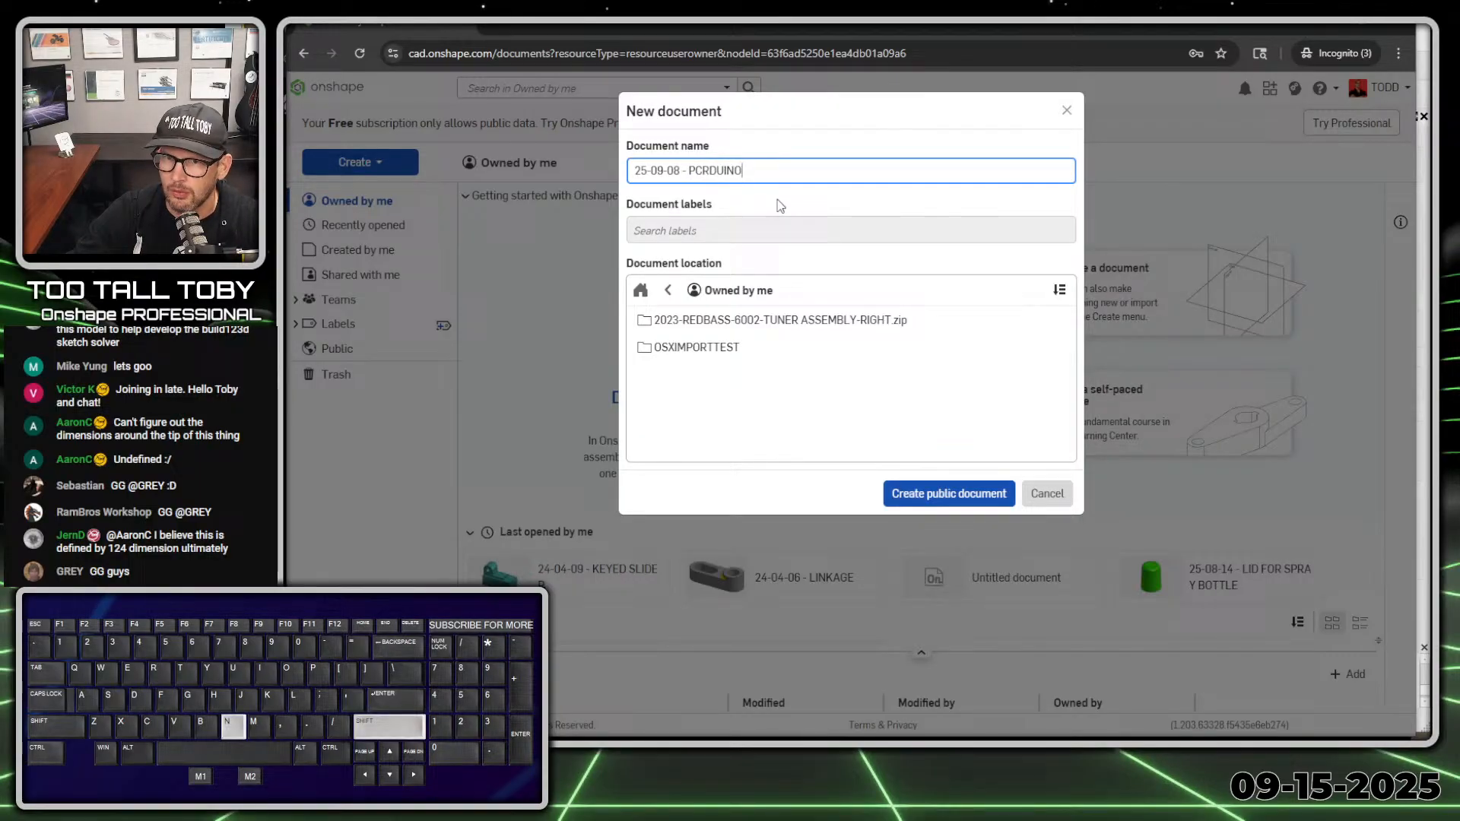
key(Return)
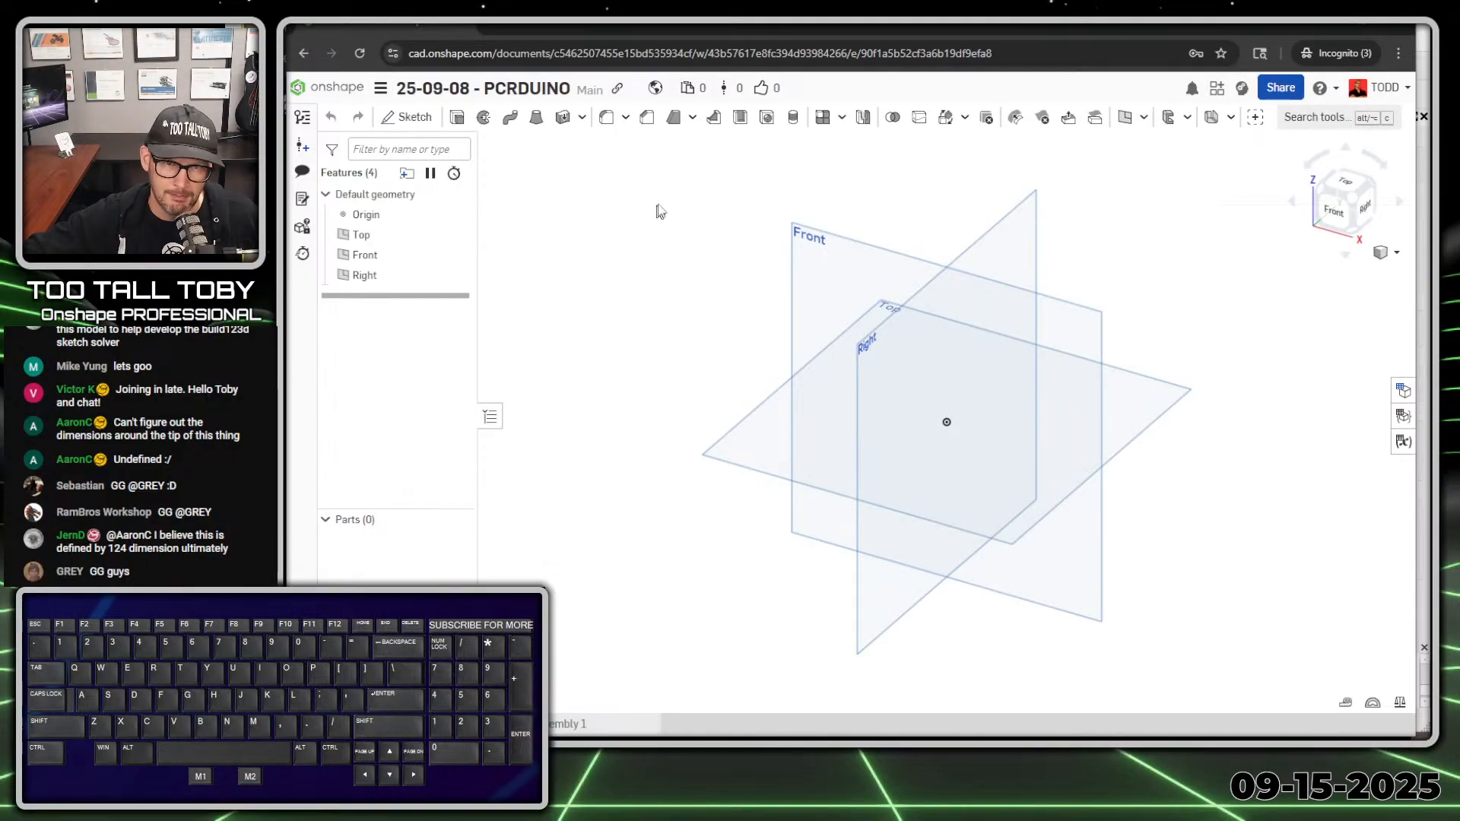
Start a sketch on the Top plane and draw a 60 mm diameter circle centred on the origin
click(736, 439)
key(s)
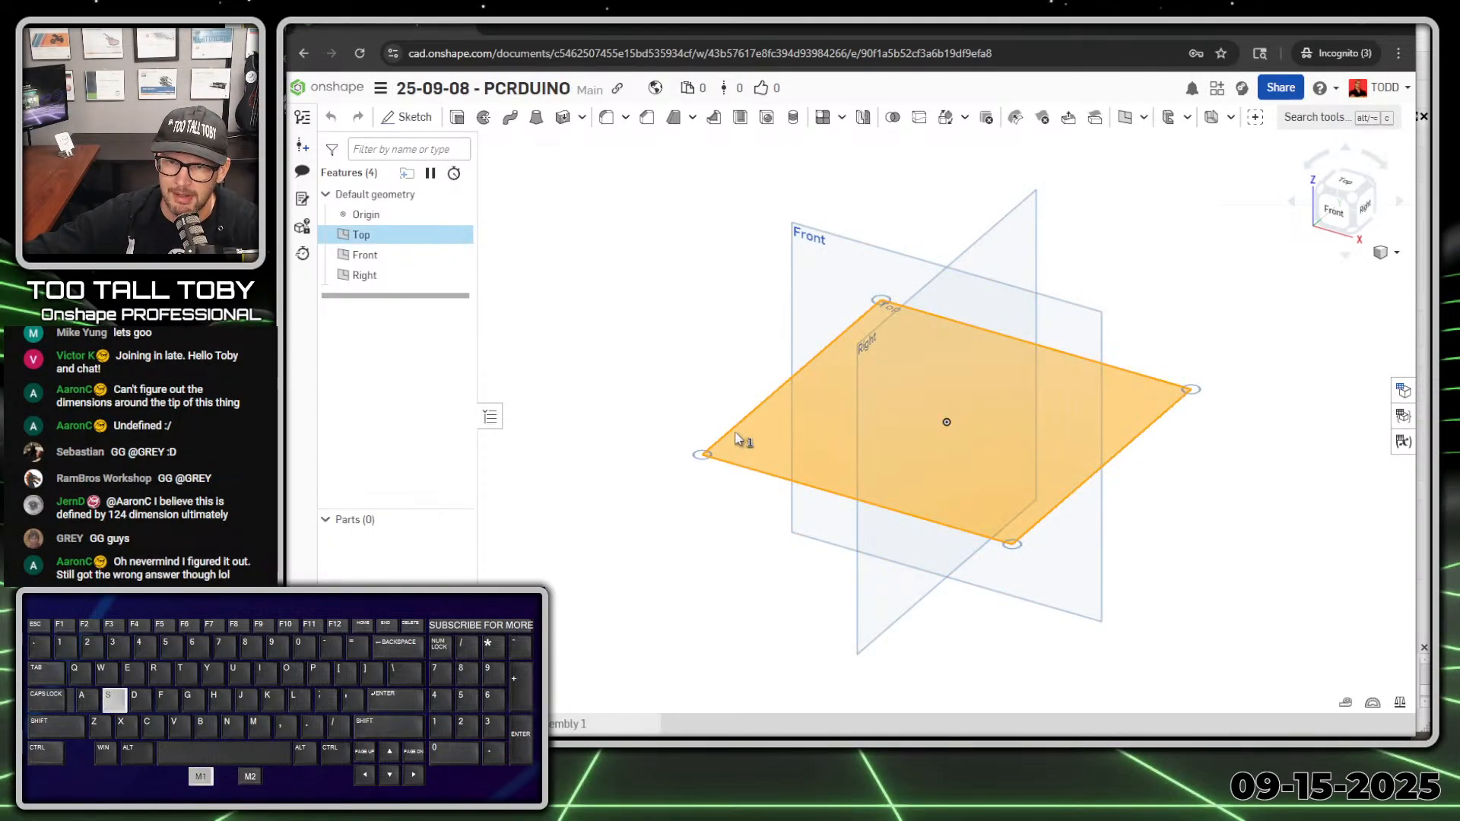
click(757, 423)
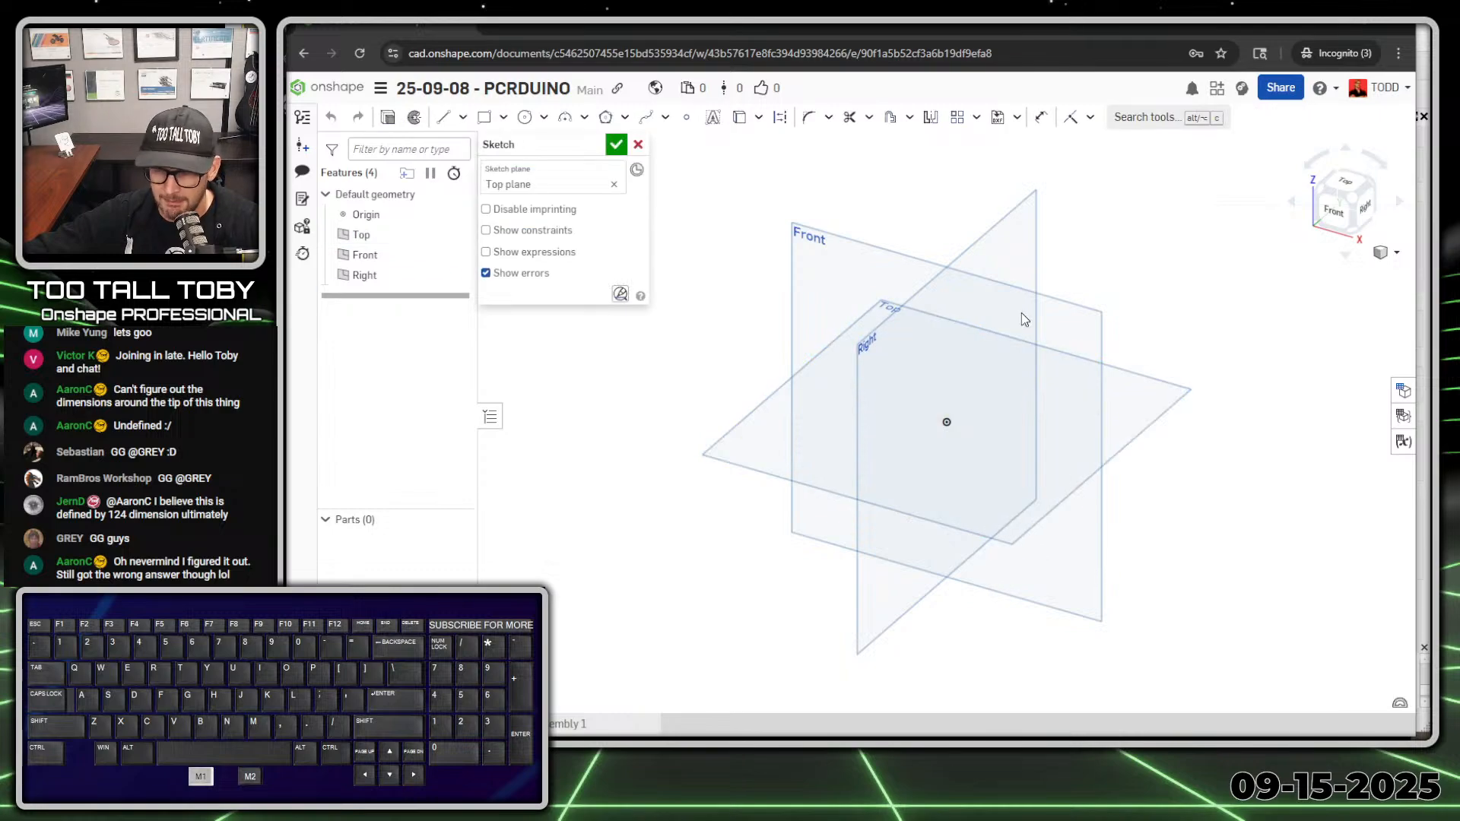
key(n)
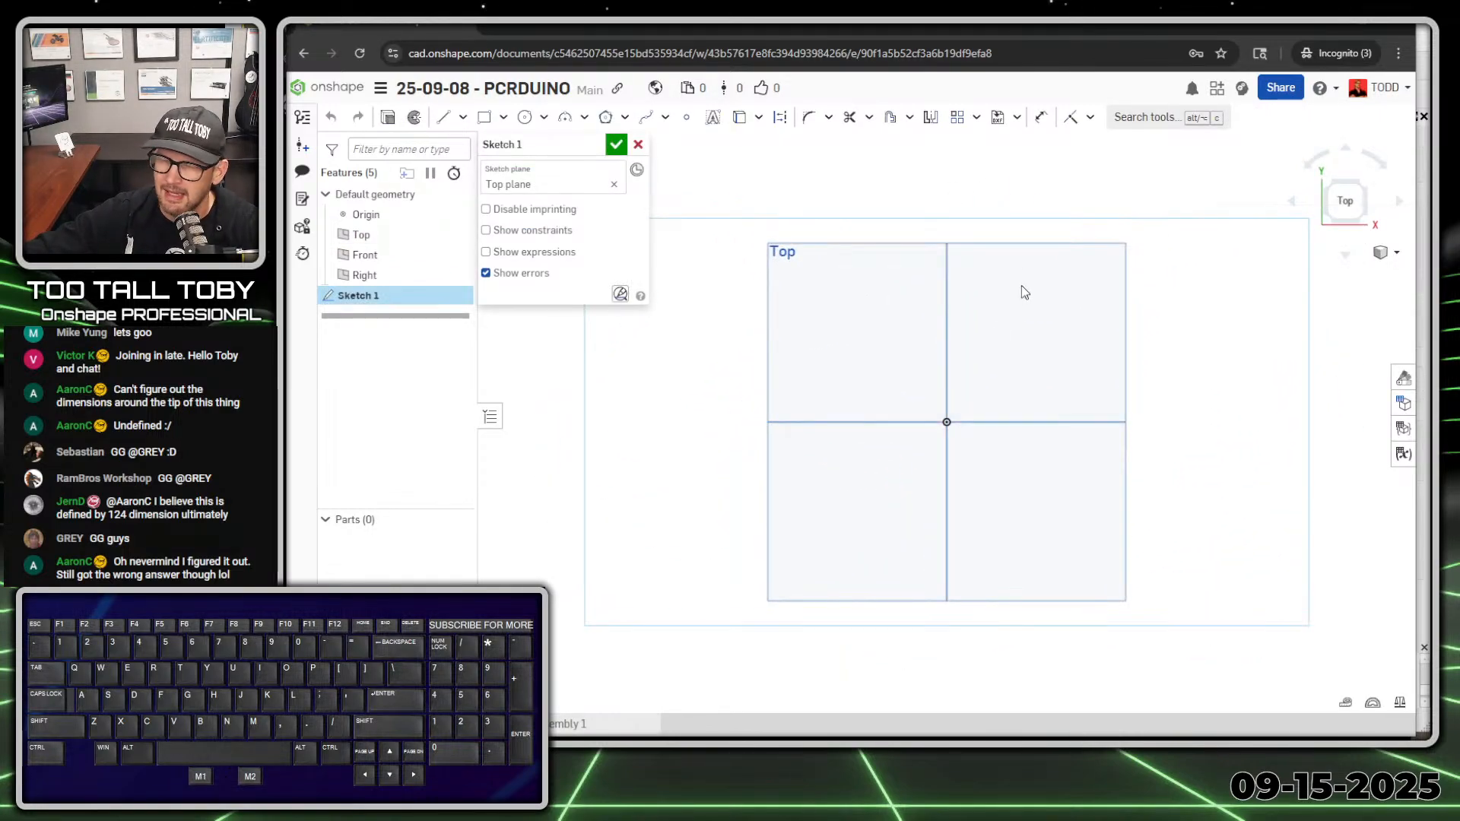
key(s)
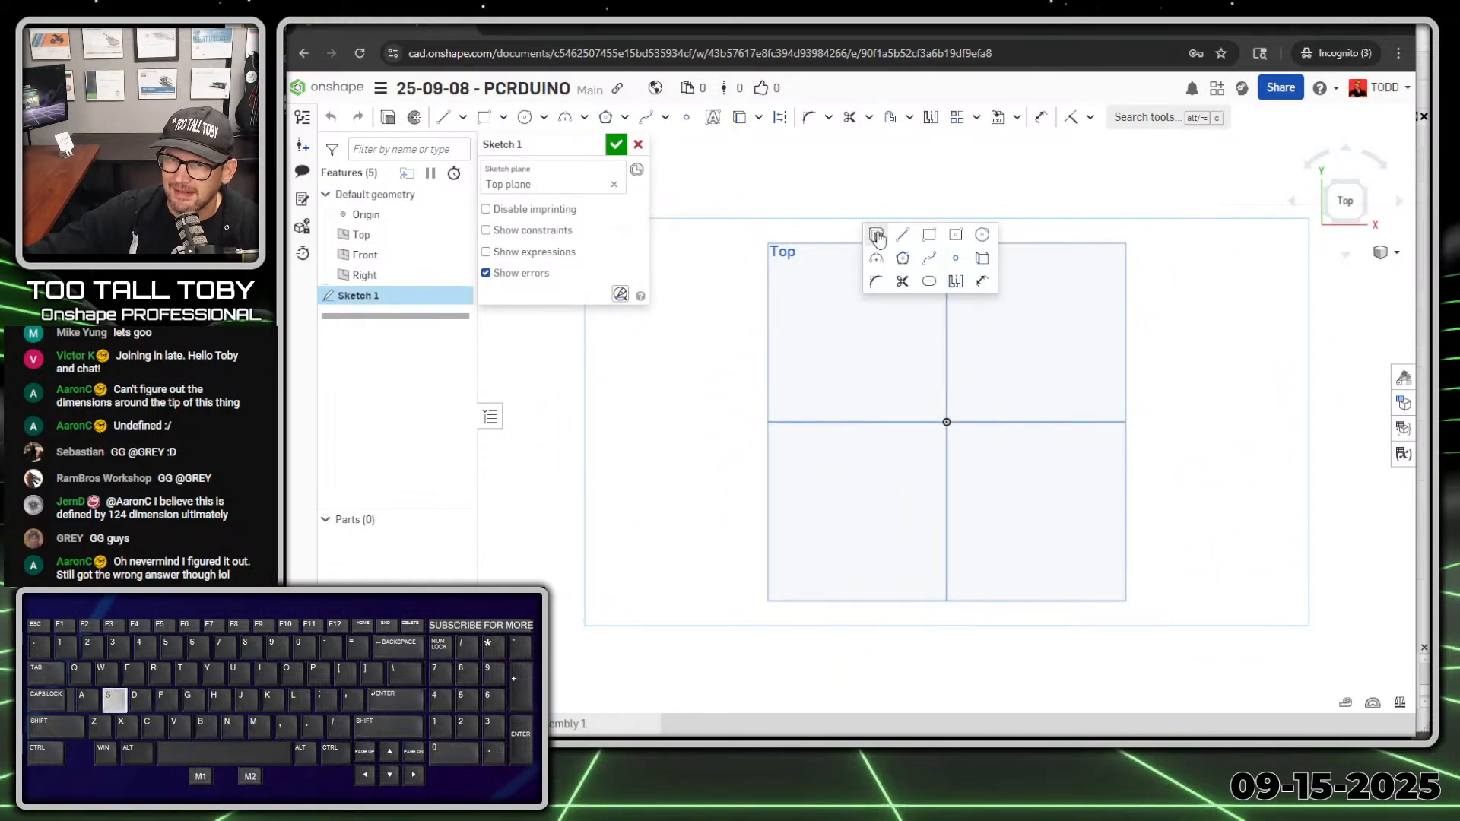
click(982, 234)
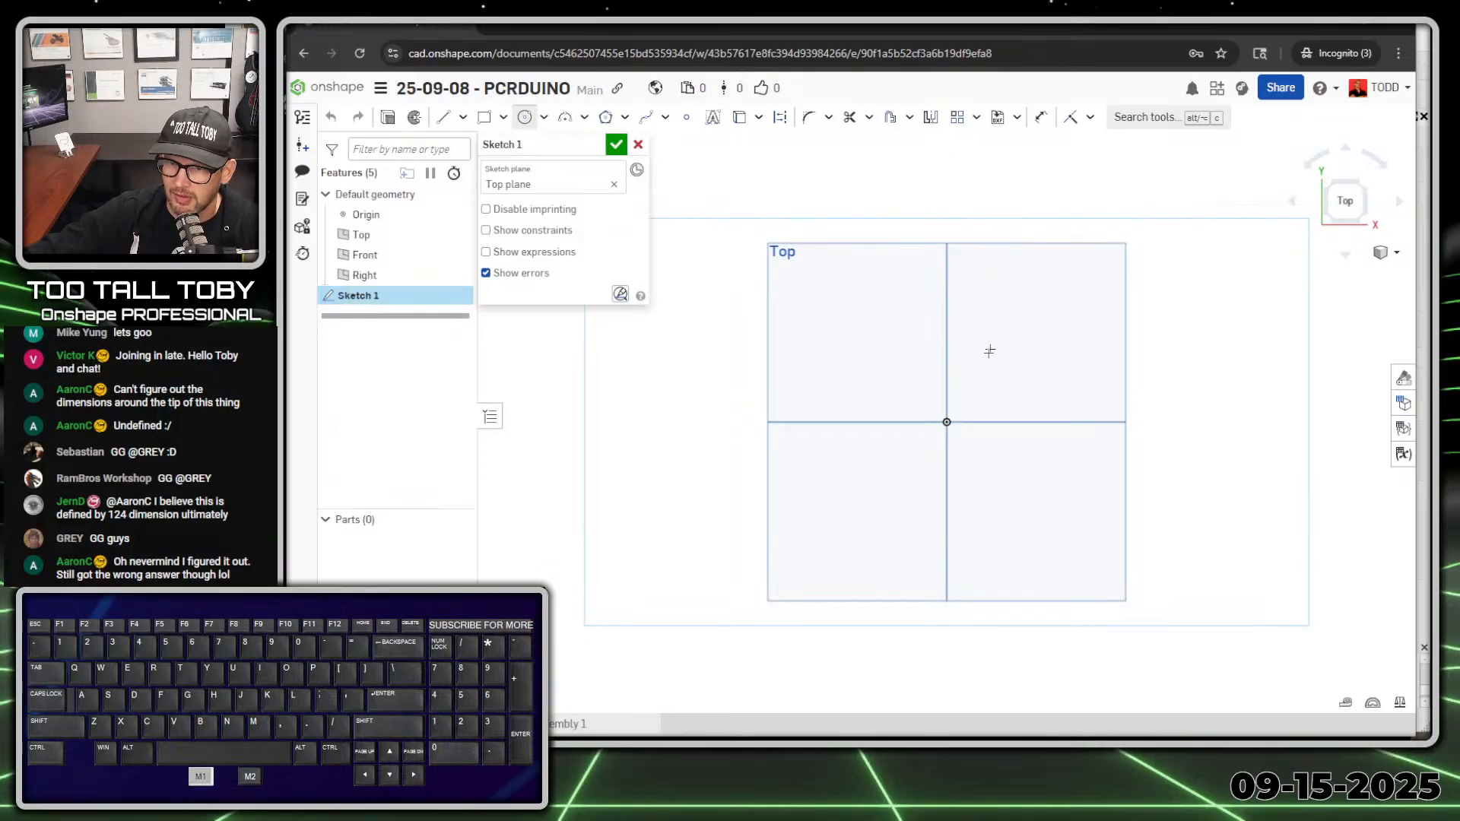
click(948, 422)
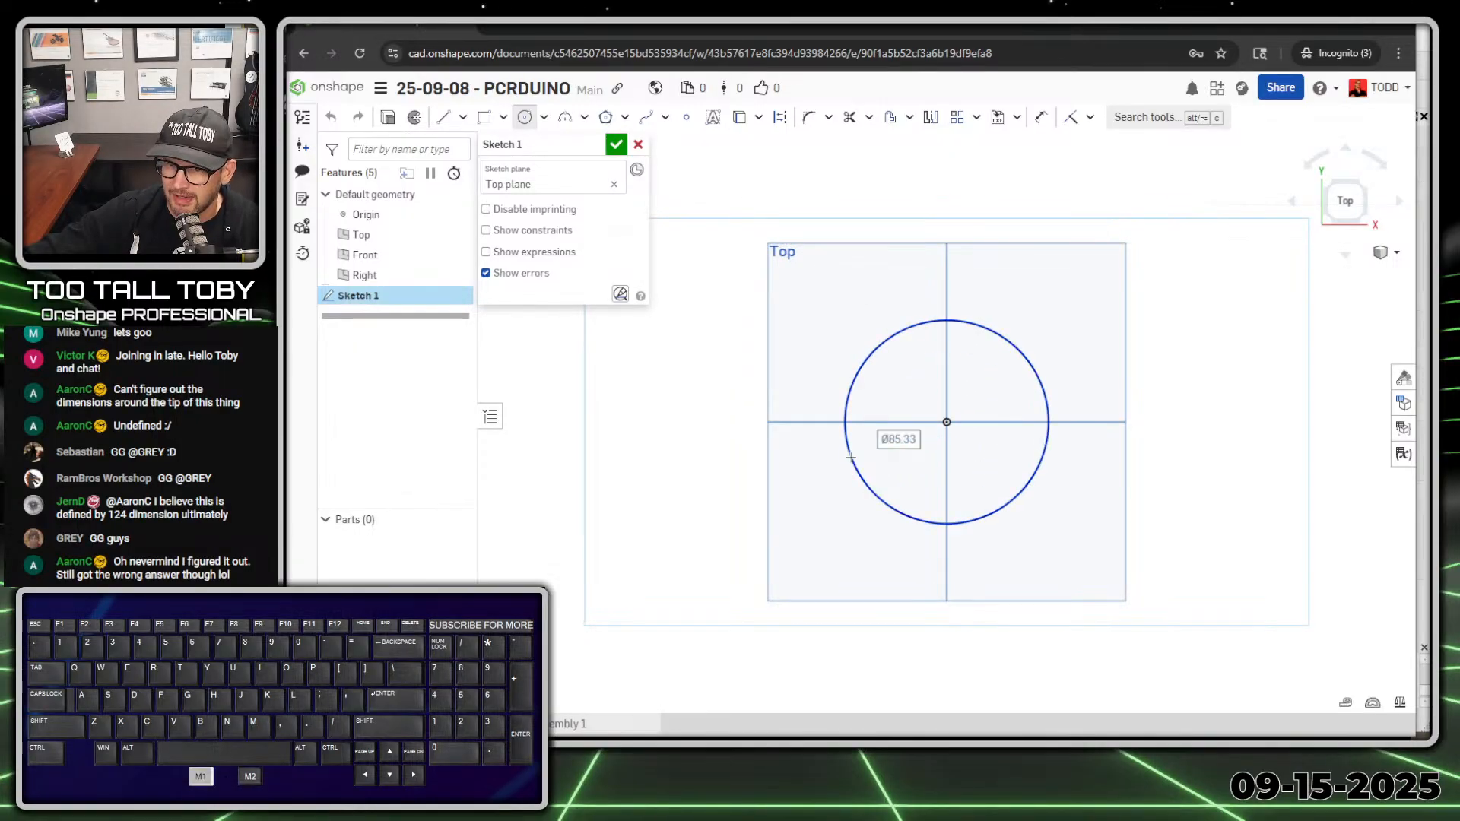
click(850, 456)
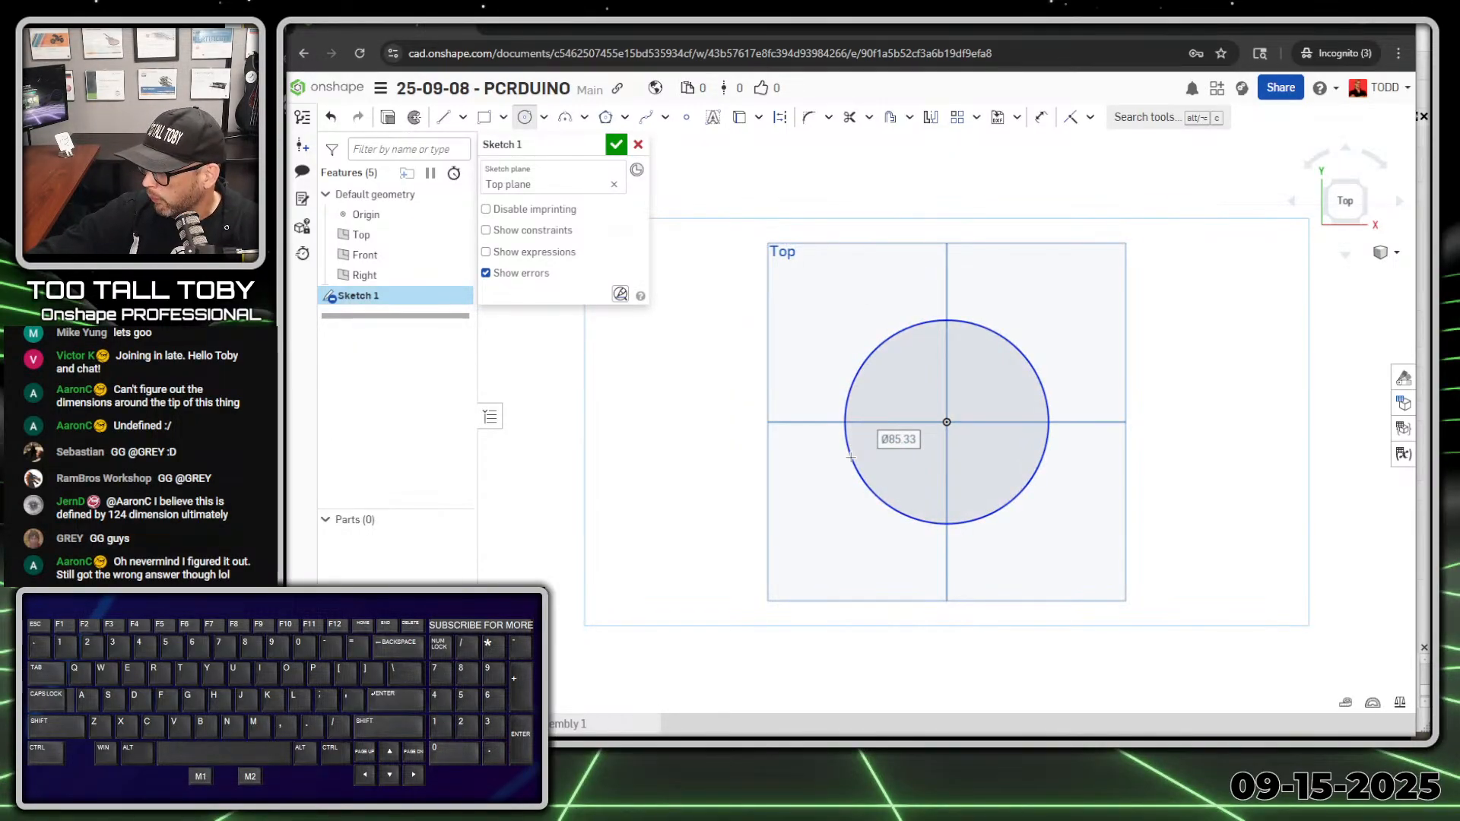
text(60)
key(Return)
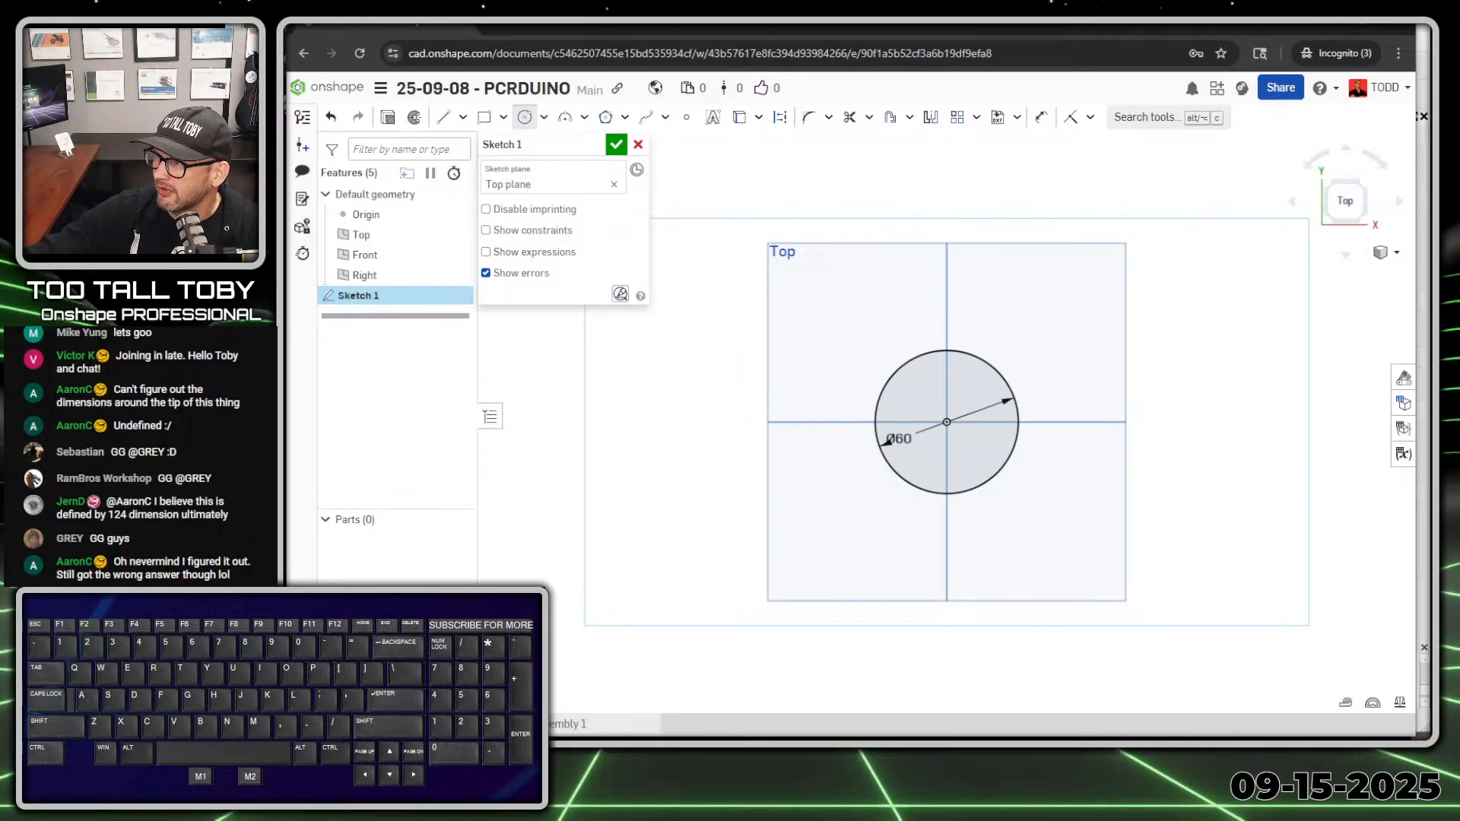
Bring the challenge drawing over, trace the disc and its R13 pocket outline in red, exit annotation and move the drawing back off-screen
mouse_move(1430, 125)
mouse_down()
mouse_move(734, 124)
mouse_move(773, 75)
mouse_move(808, 85)
mouse_up()
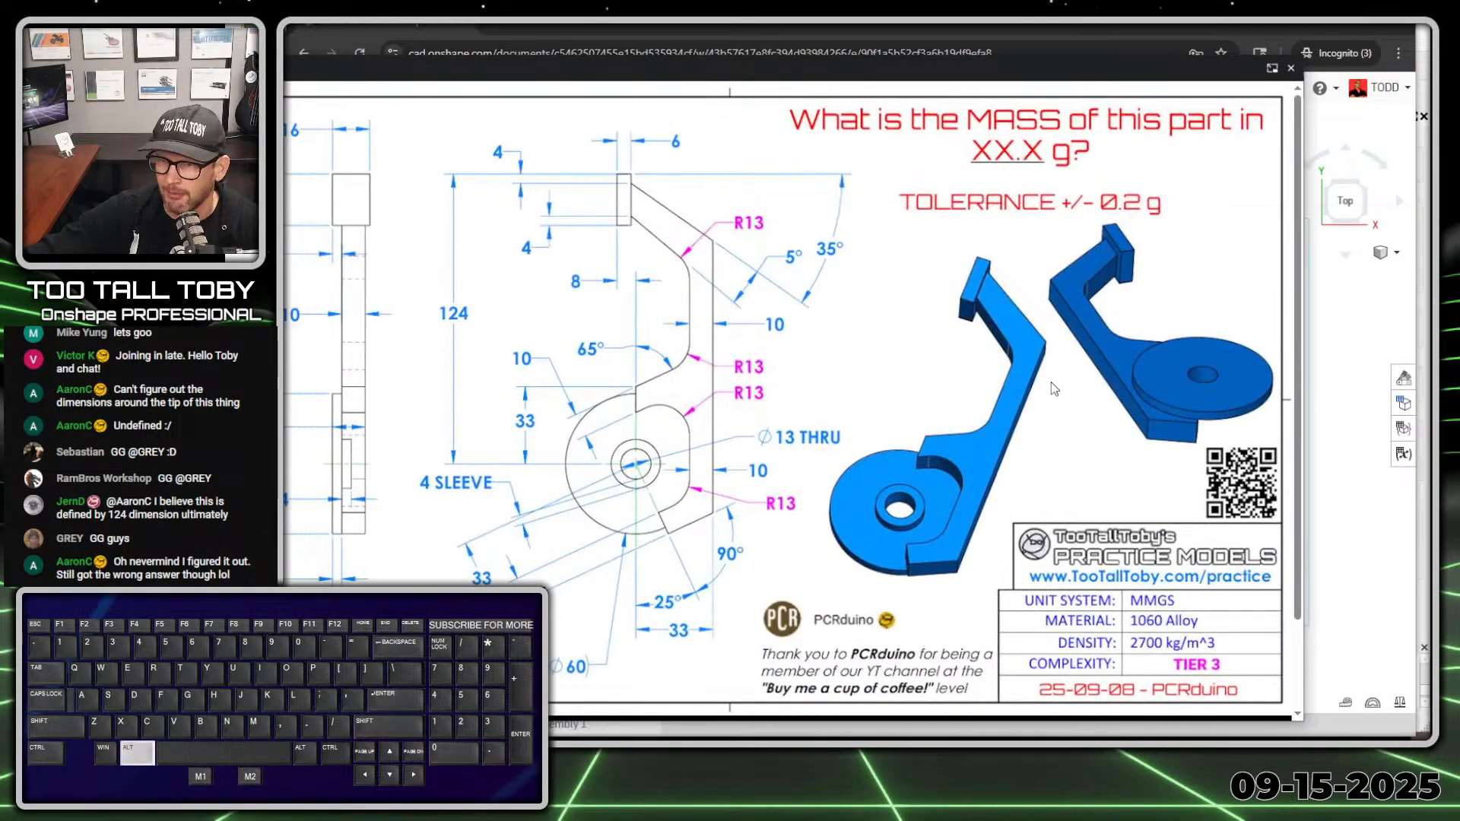
key(alt+1)
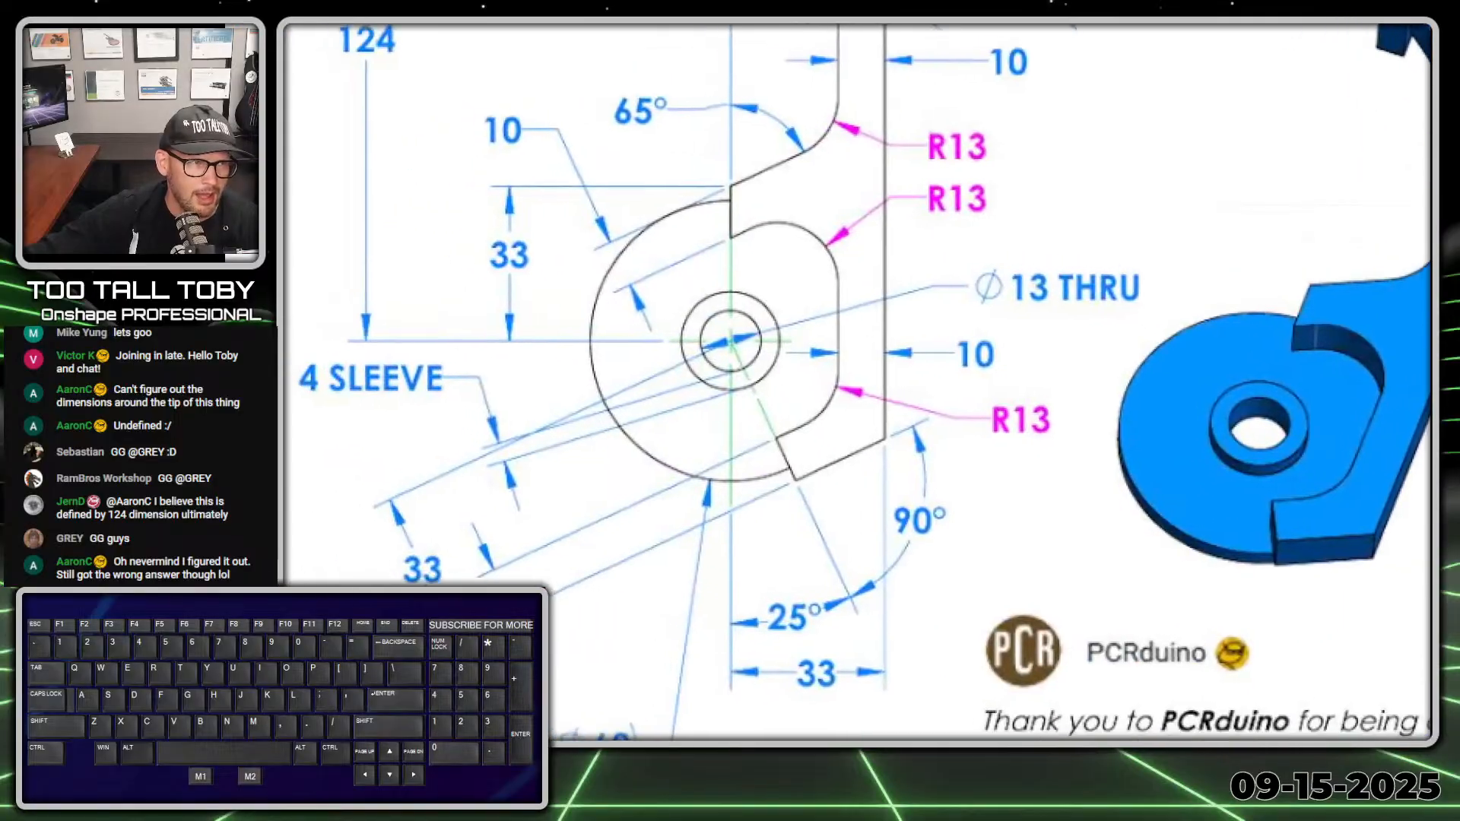
click(855, 199)
drag(695, 220, 621, 492)
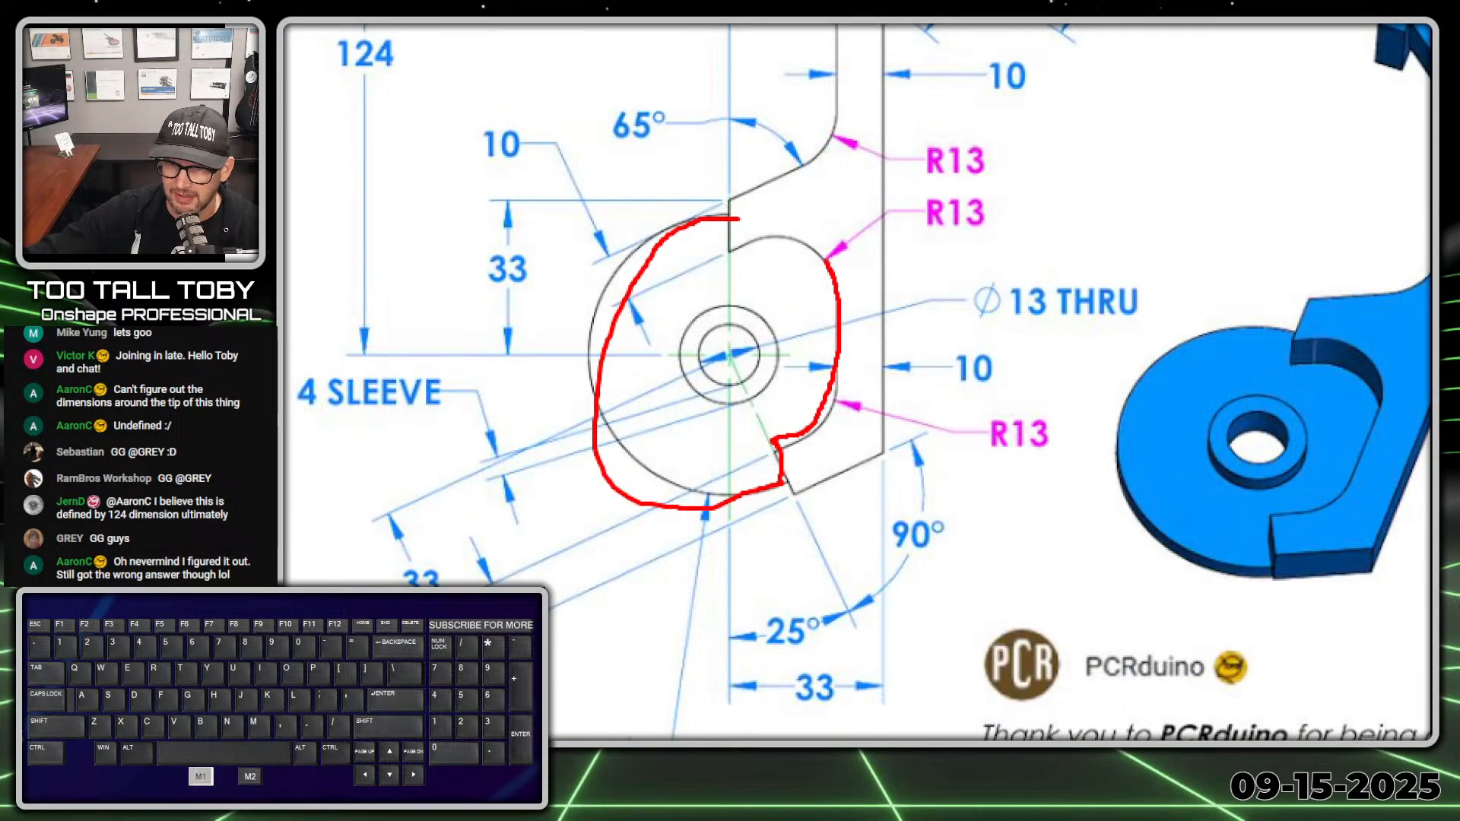
key(alt+1)
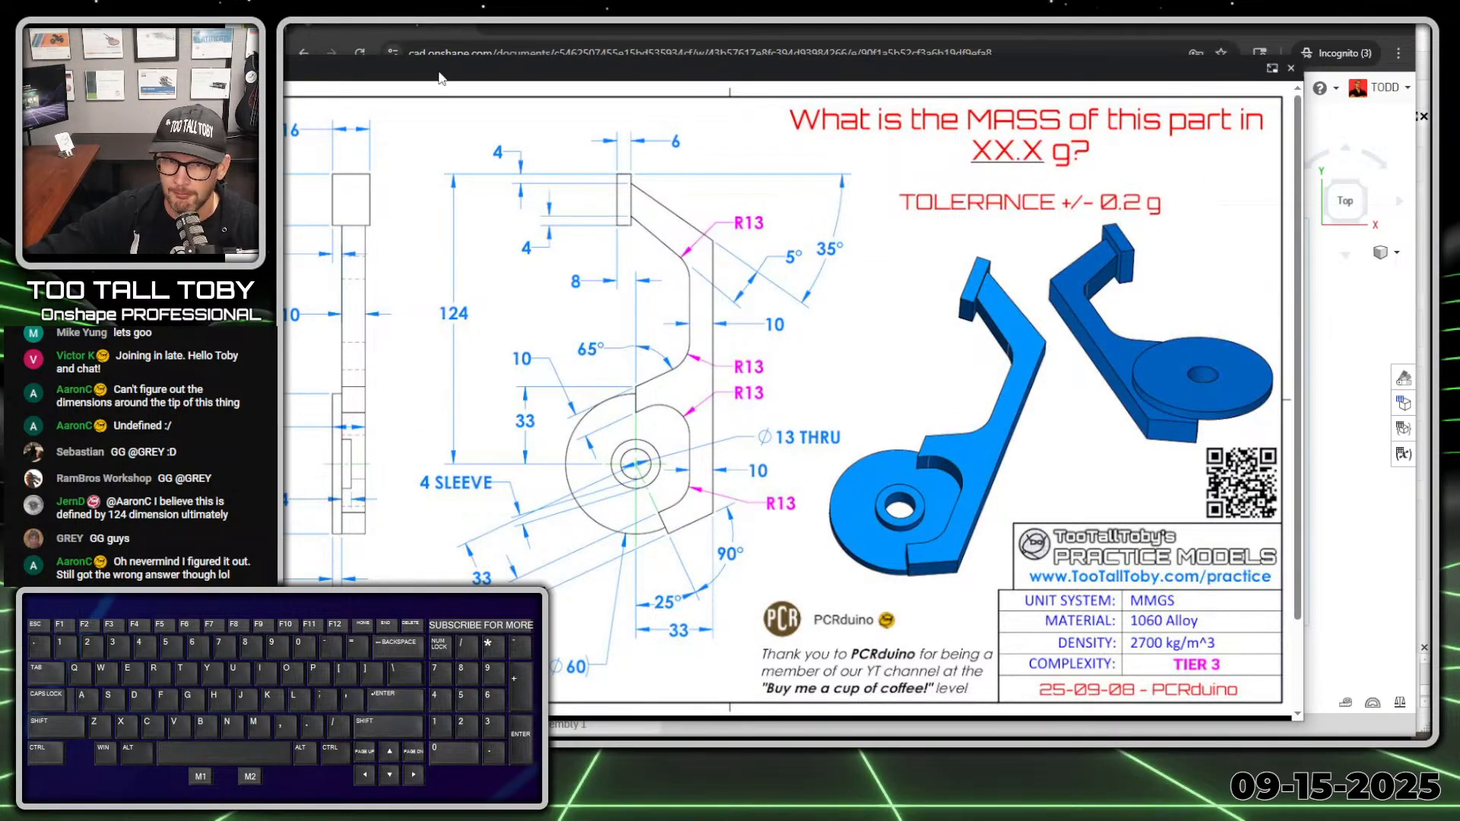
drag(439, 73, 1445, 159)
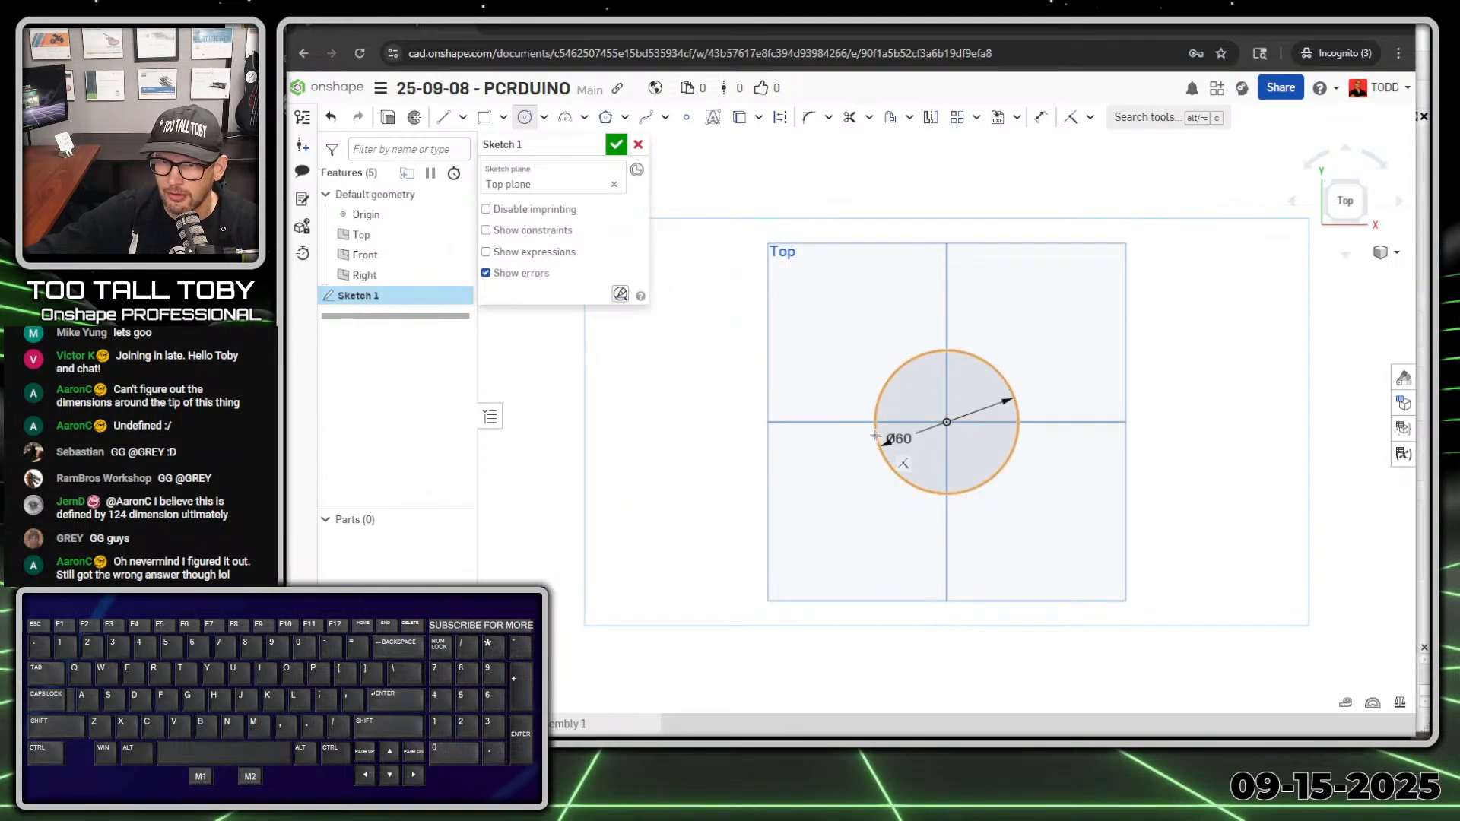
Draw a 13 mm diameter circle centred on the origin inside the 60 mm circle
key(s)
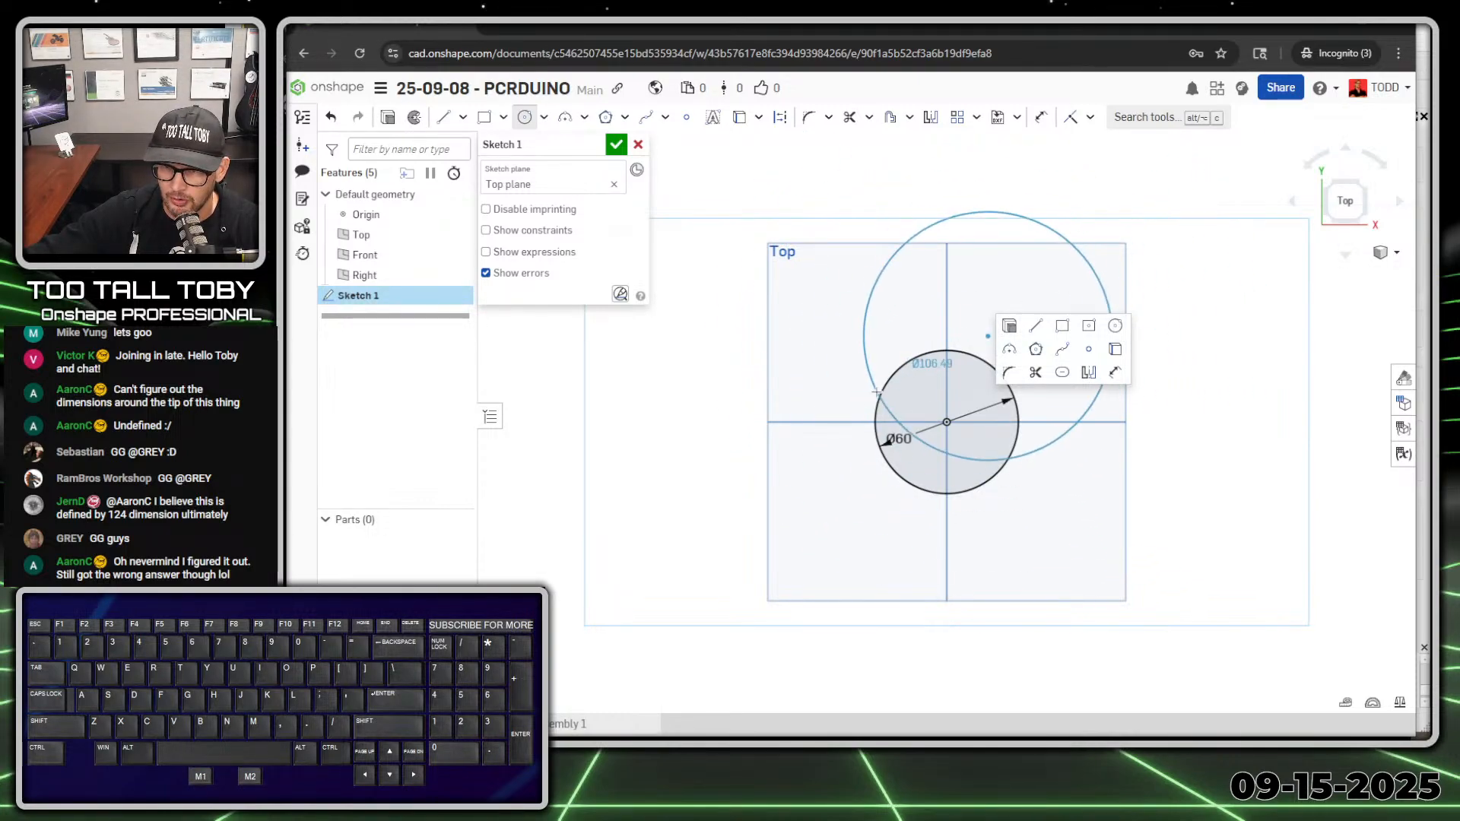
key(Escape)
key(s)
click(1127, 363)
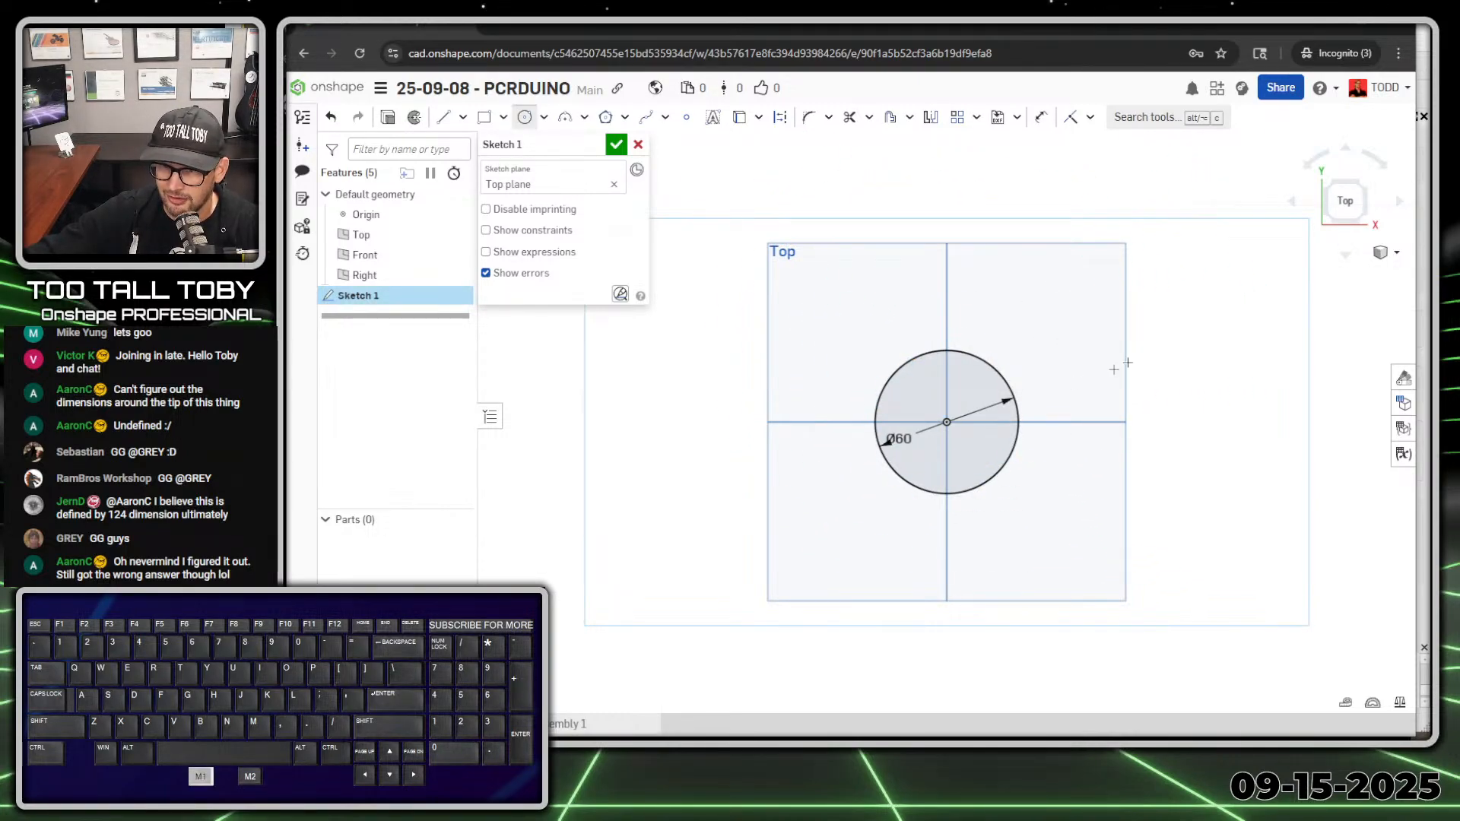
click(947, 421)
click(968, 447)
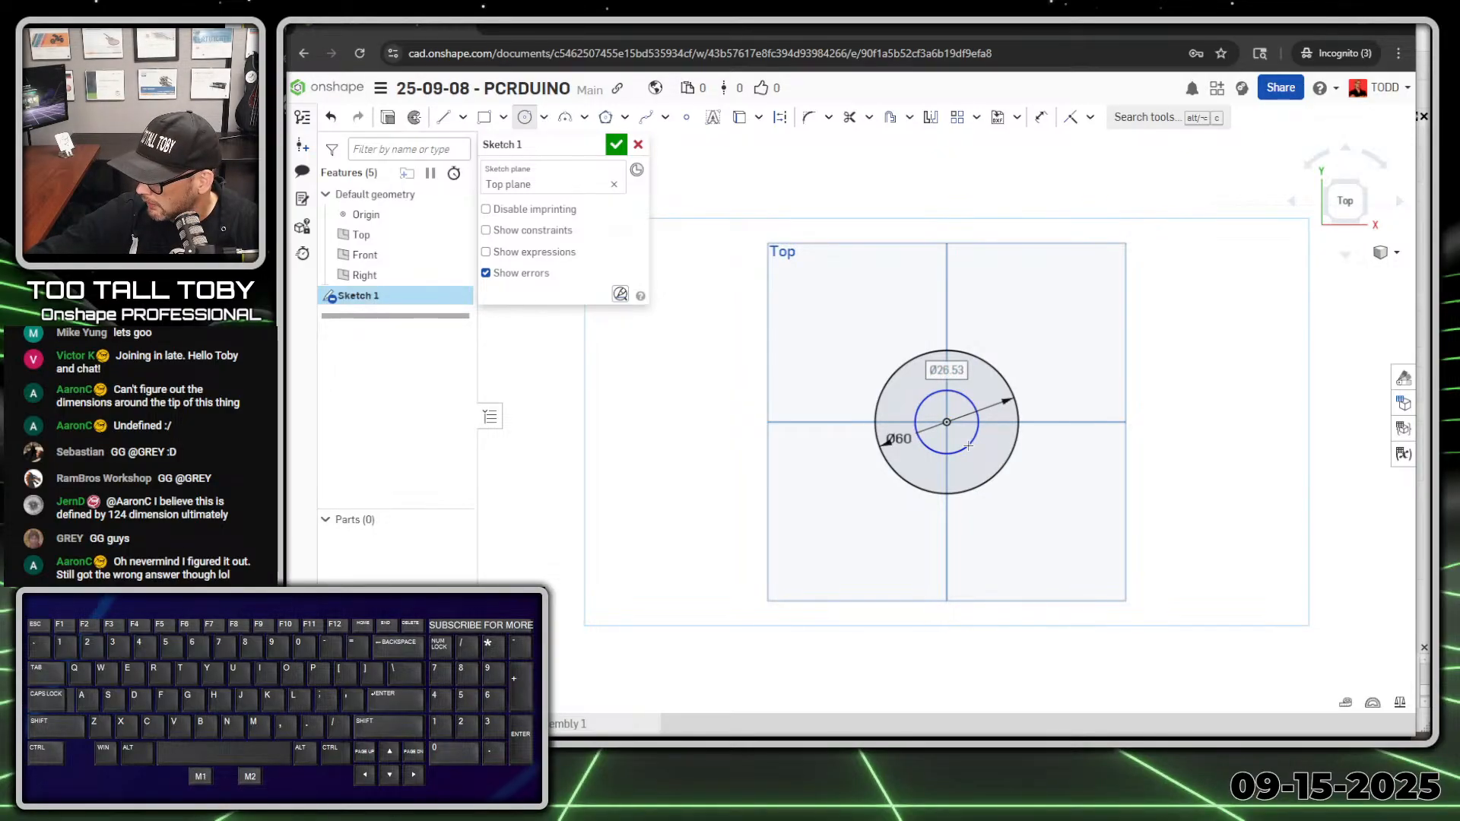
text(13)
key(Return)
scroll(943, 417, up, 4)
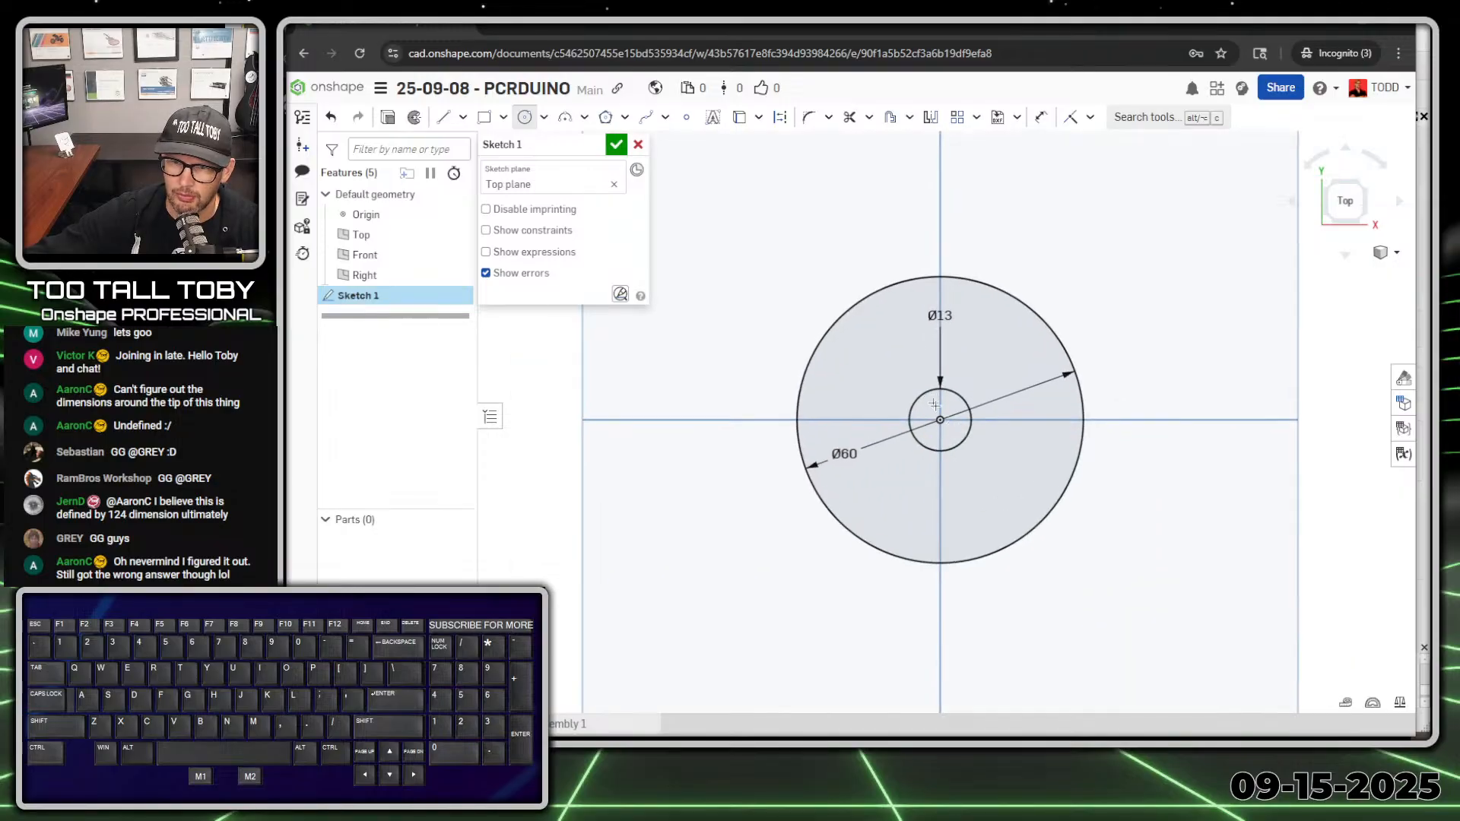
scroll(935, 404, up, 3)
key(Escape)
Offset the 13 mm circle outward by 4 mm for the sleeve
click(903, 389)
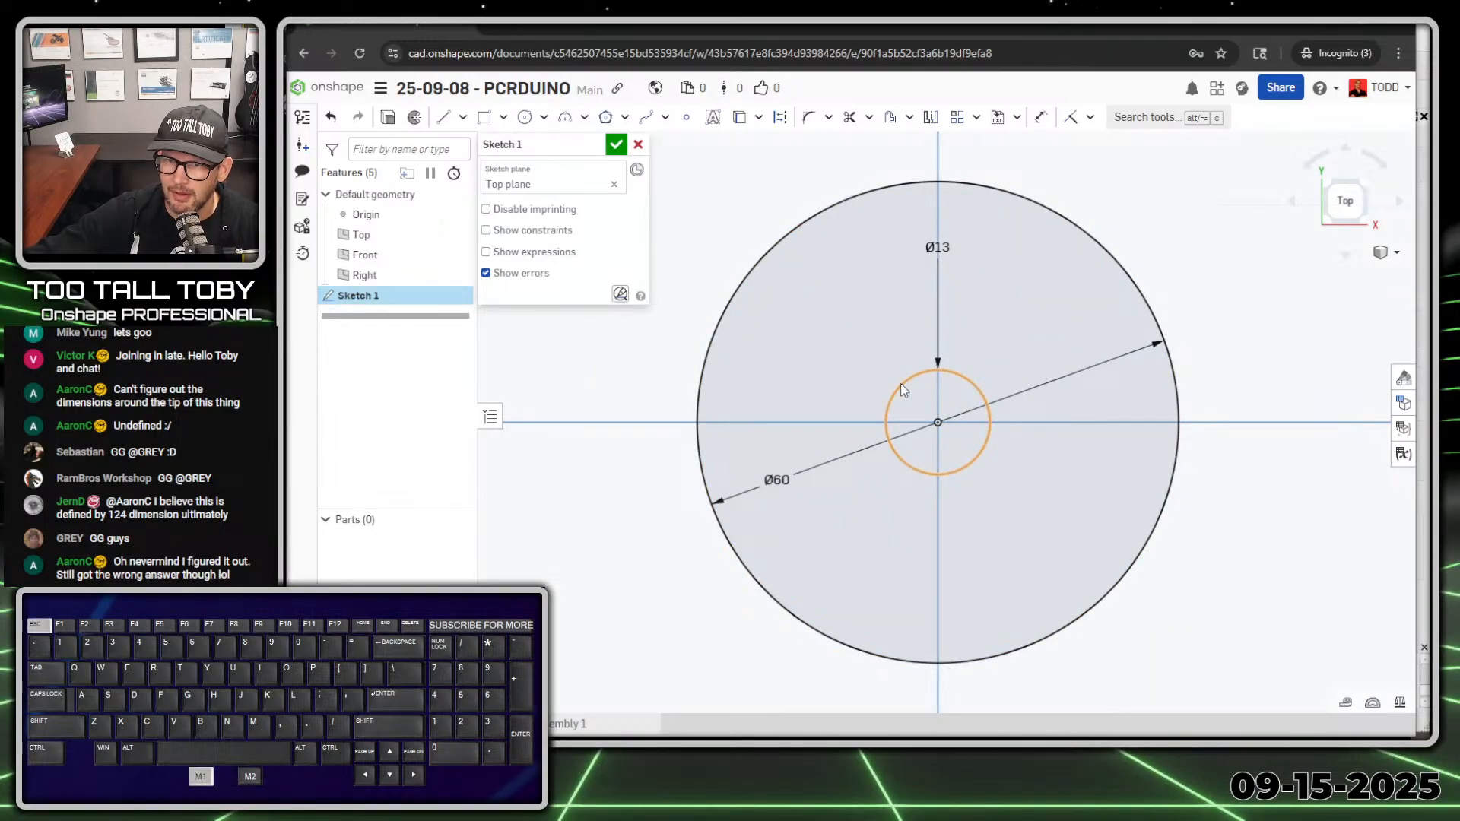
click(890, 117)
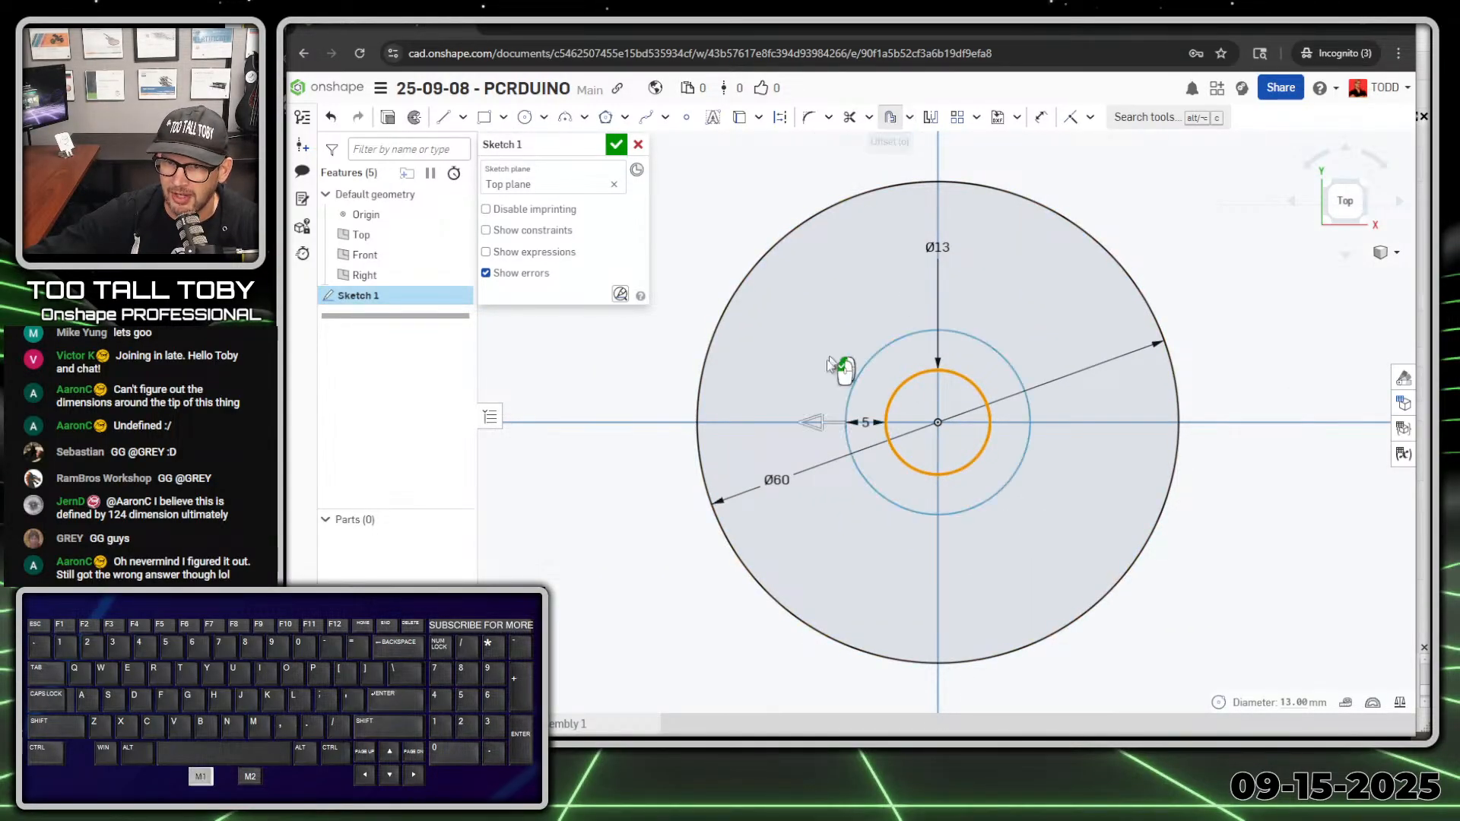
click(845, 313)
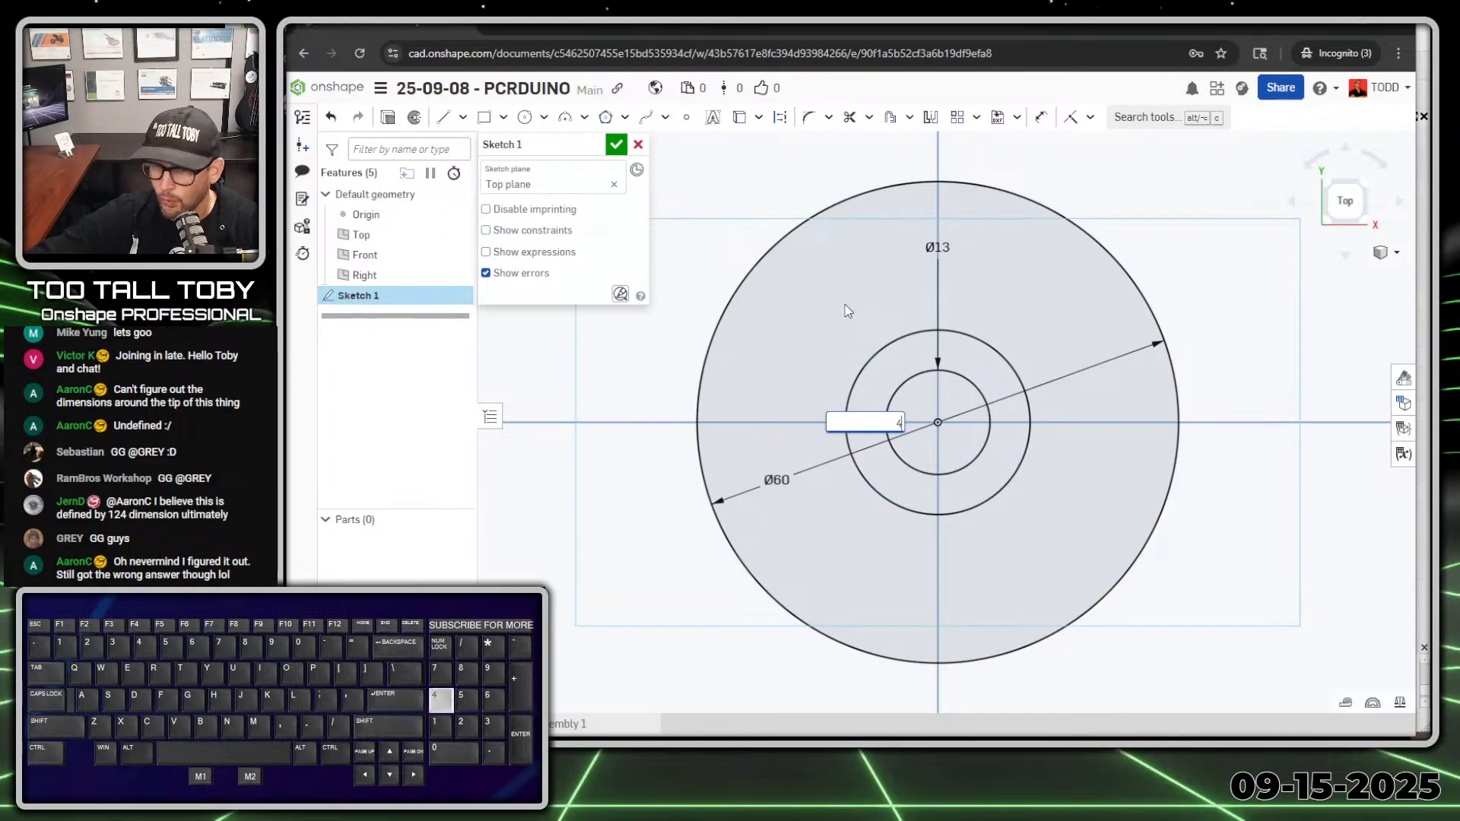
key(Return)
Sketch an upright corner rectangle above the circles, 6 mm wide and 22 mm high
scroll(983, 437, down, 5)
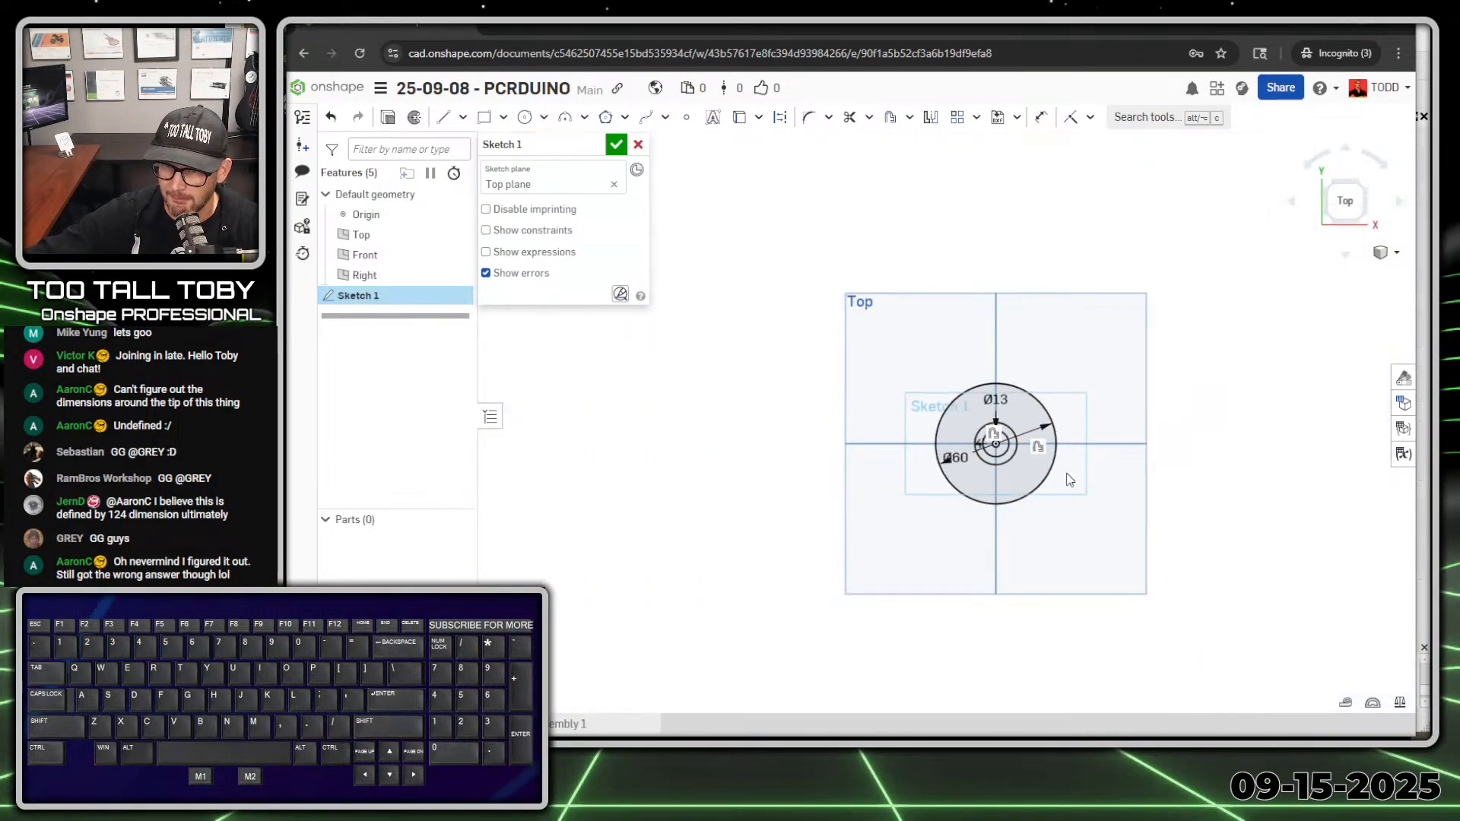
scroll(1150, 439, up, 2)
scroll(1017, 299, down, 3)
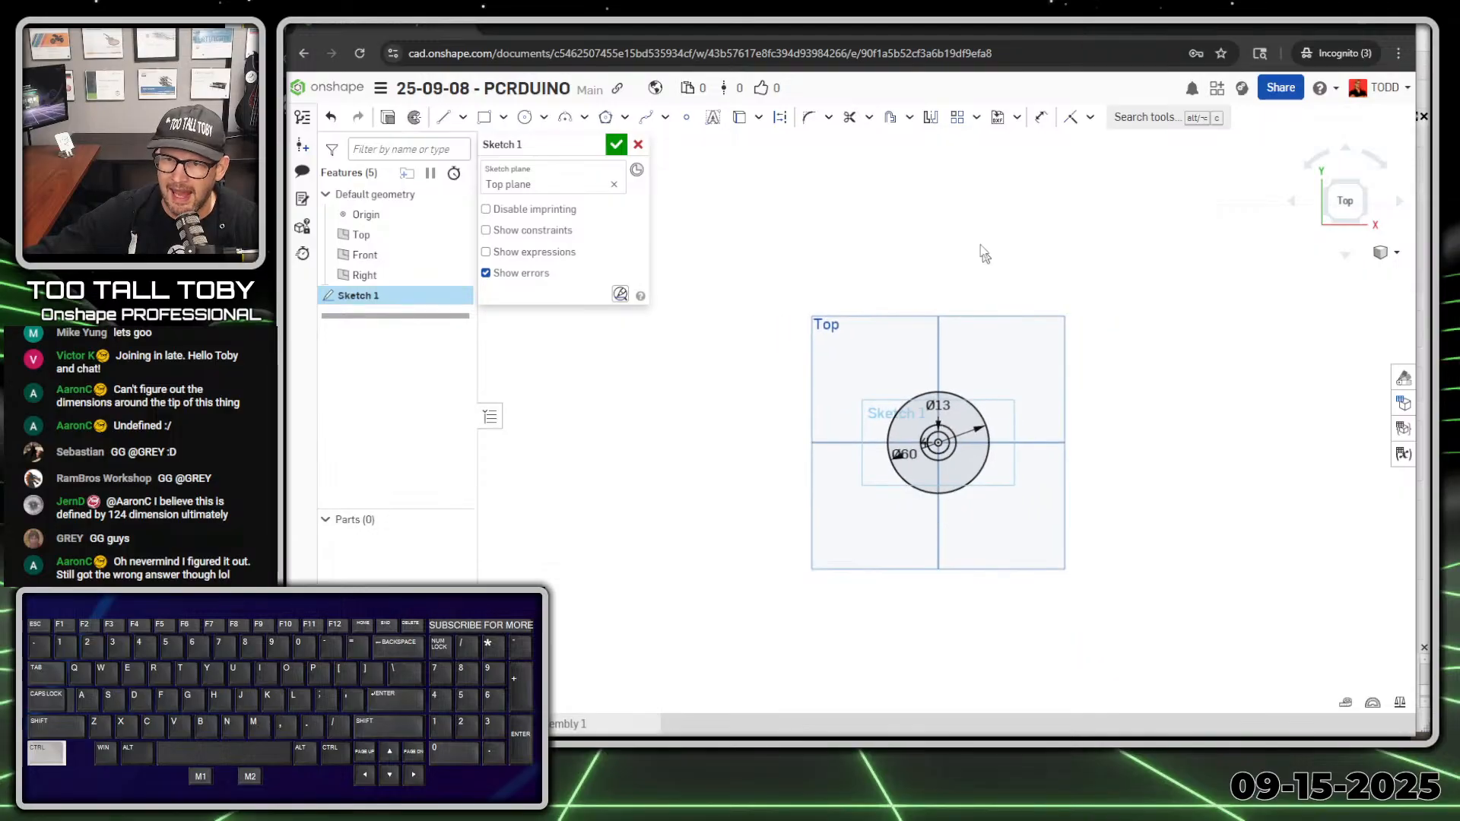
key(s)
click(1035, 197)
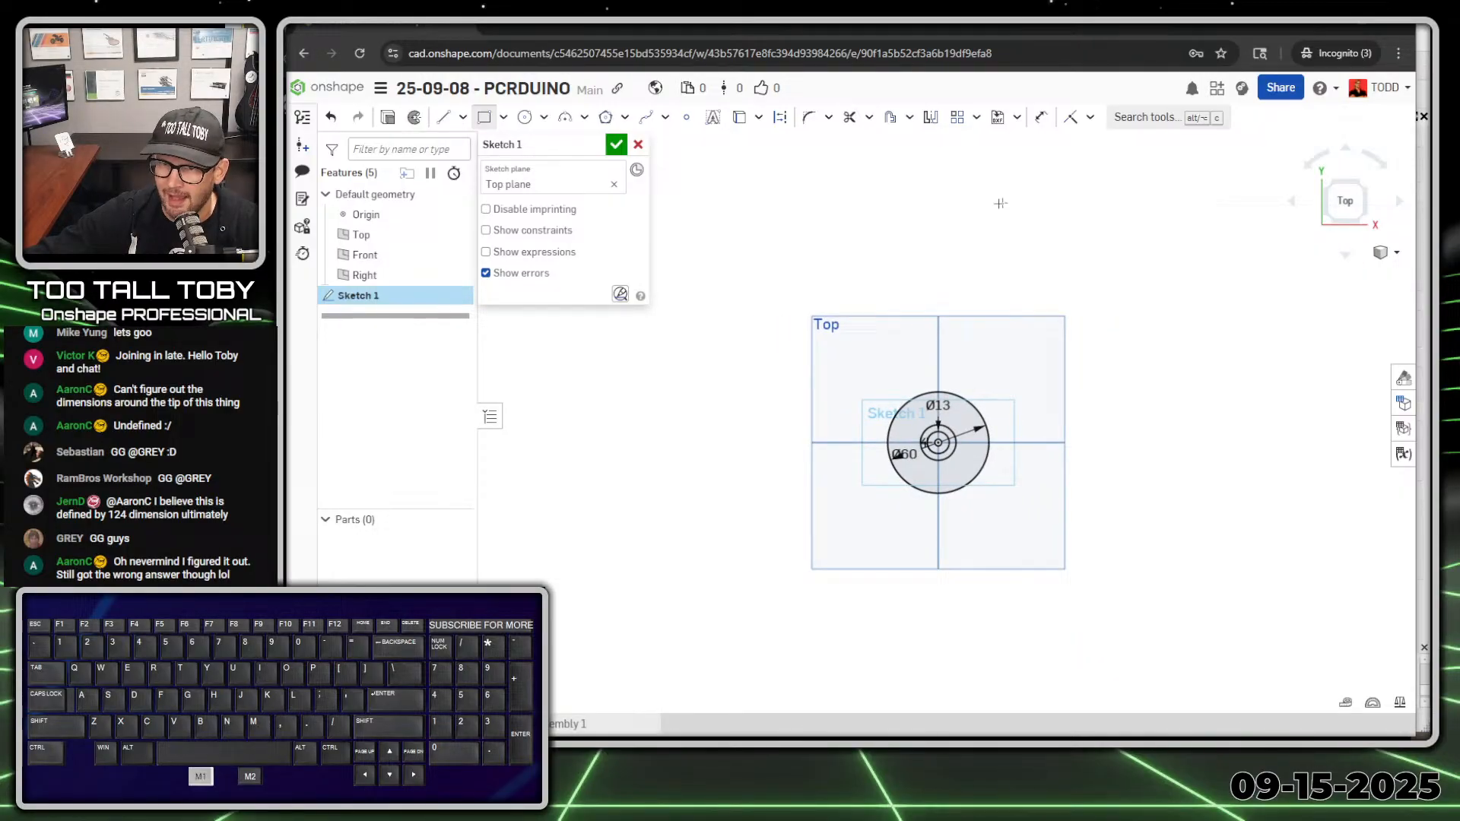
click(891, 175)
click(907, 214)
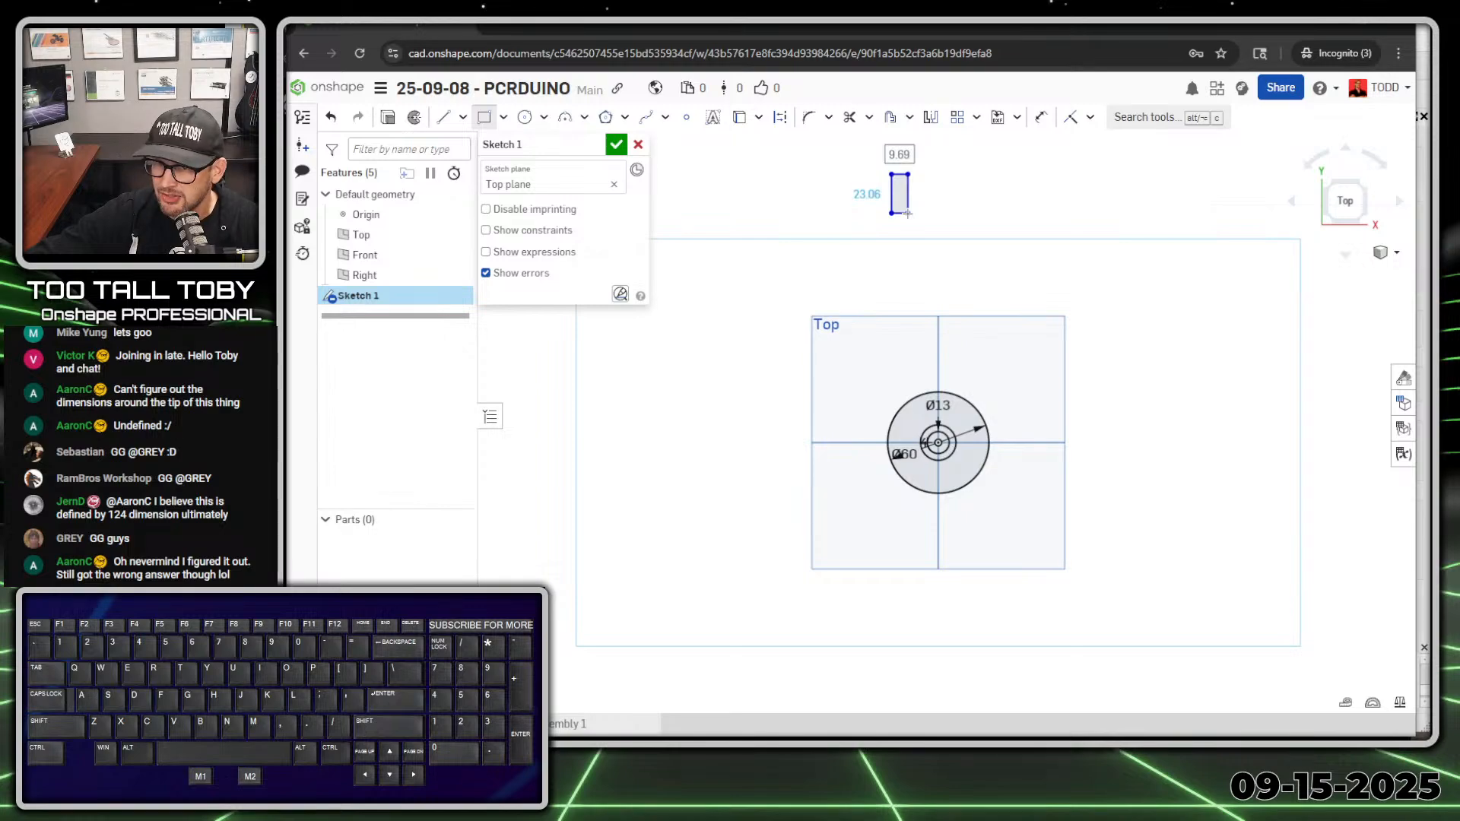
text(6)
key(Return)
text(22)
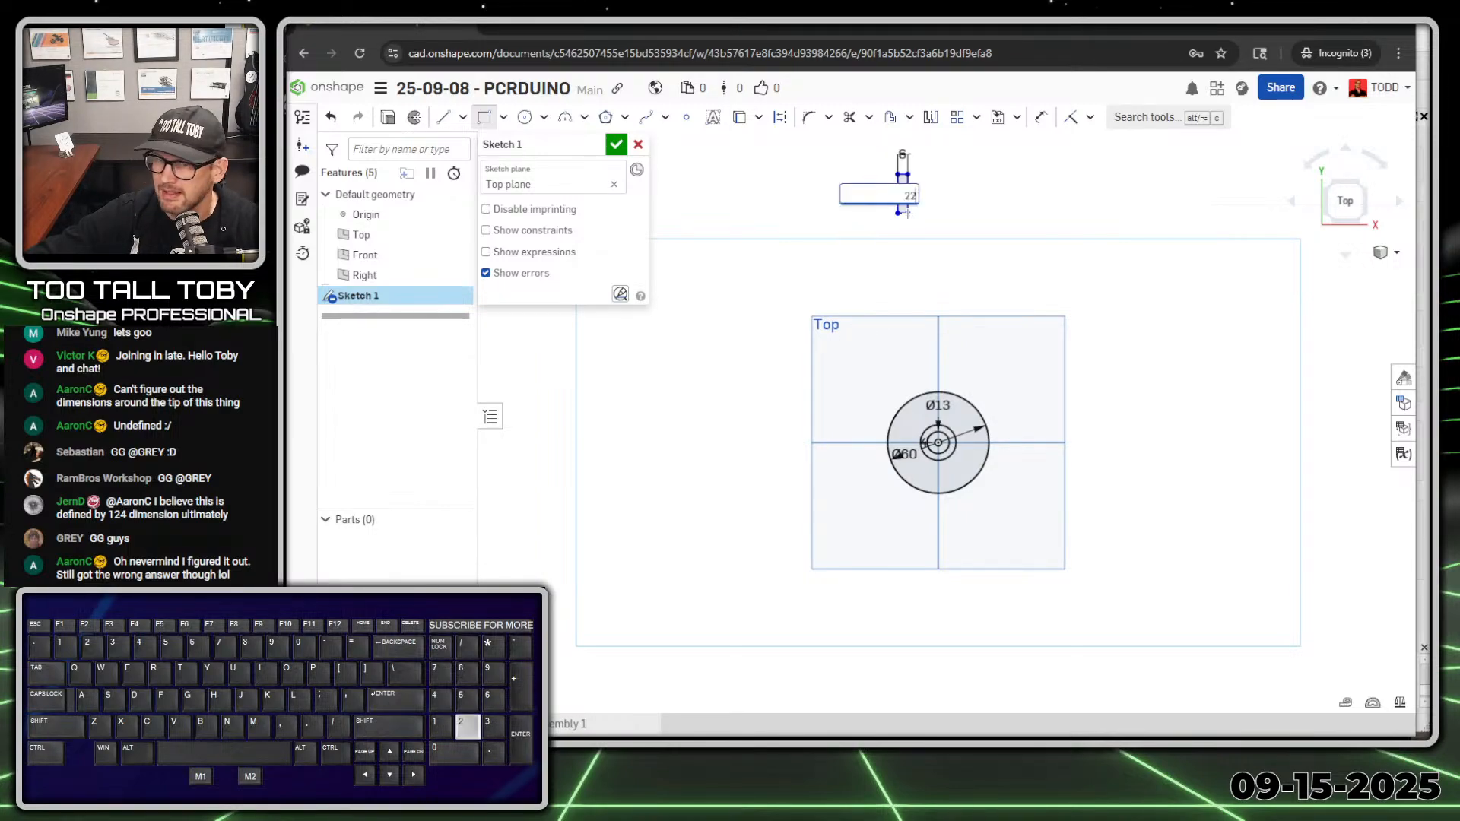
key(Return)
Dimension the rectangle's left edge 8 mm from the Right plane
key(s)
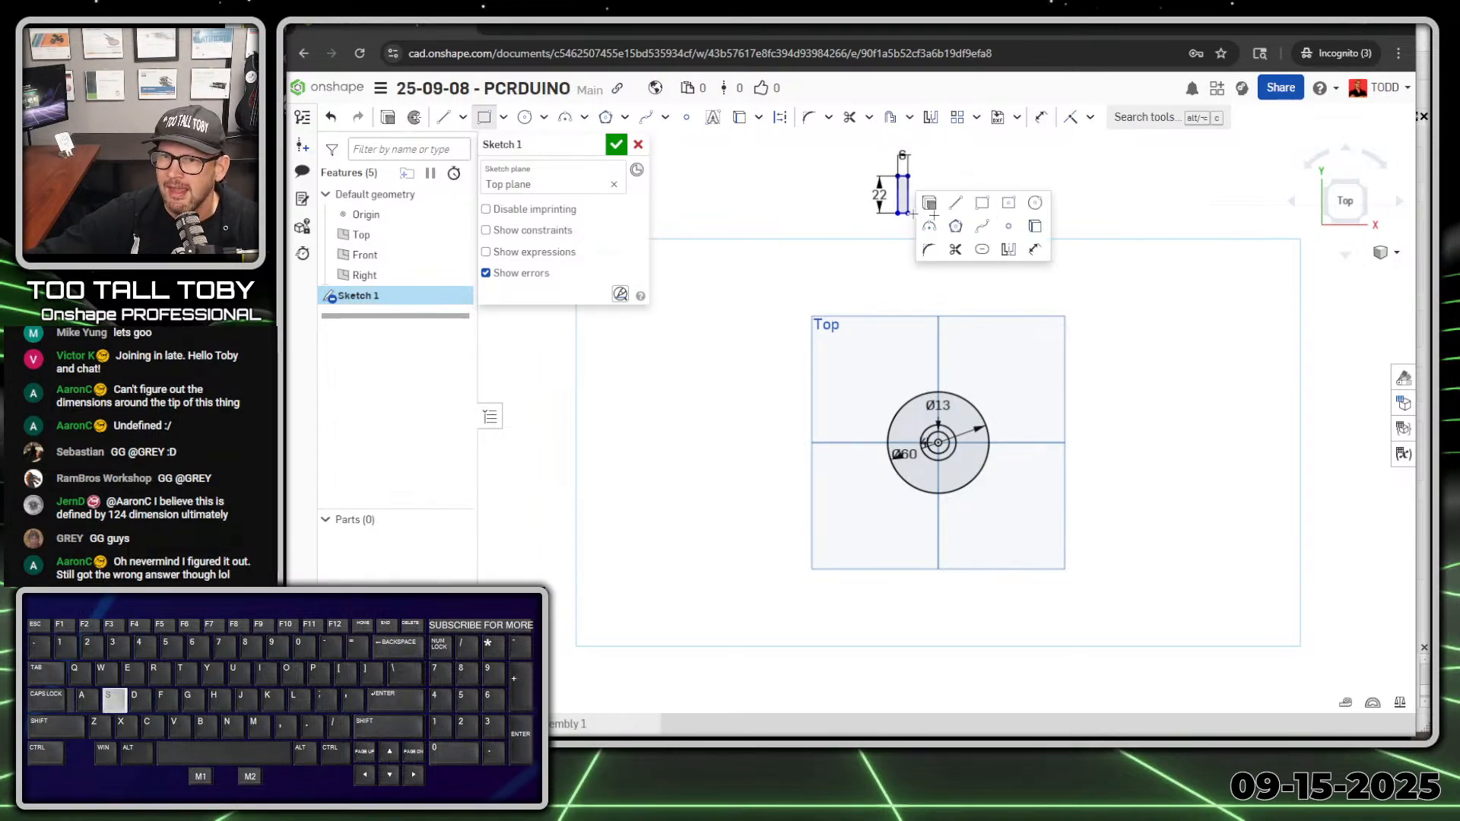
click(1035, 249)
click(937, 362)
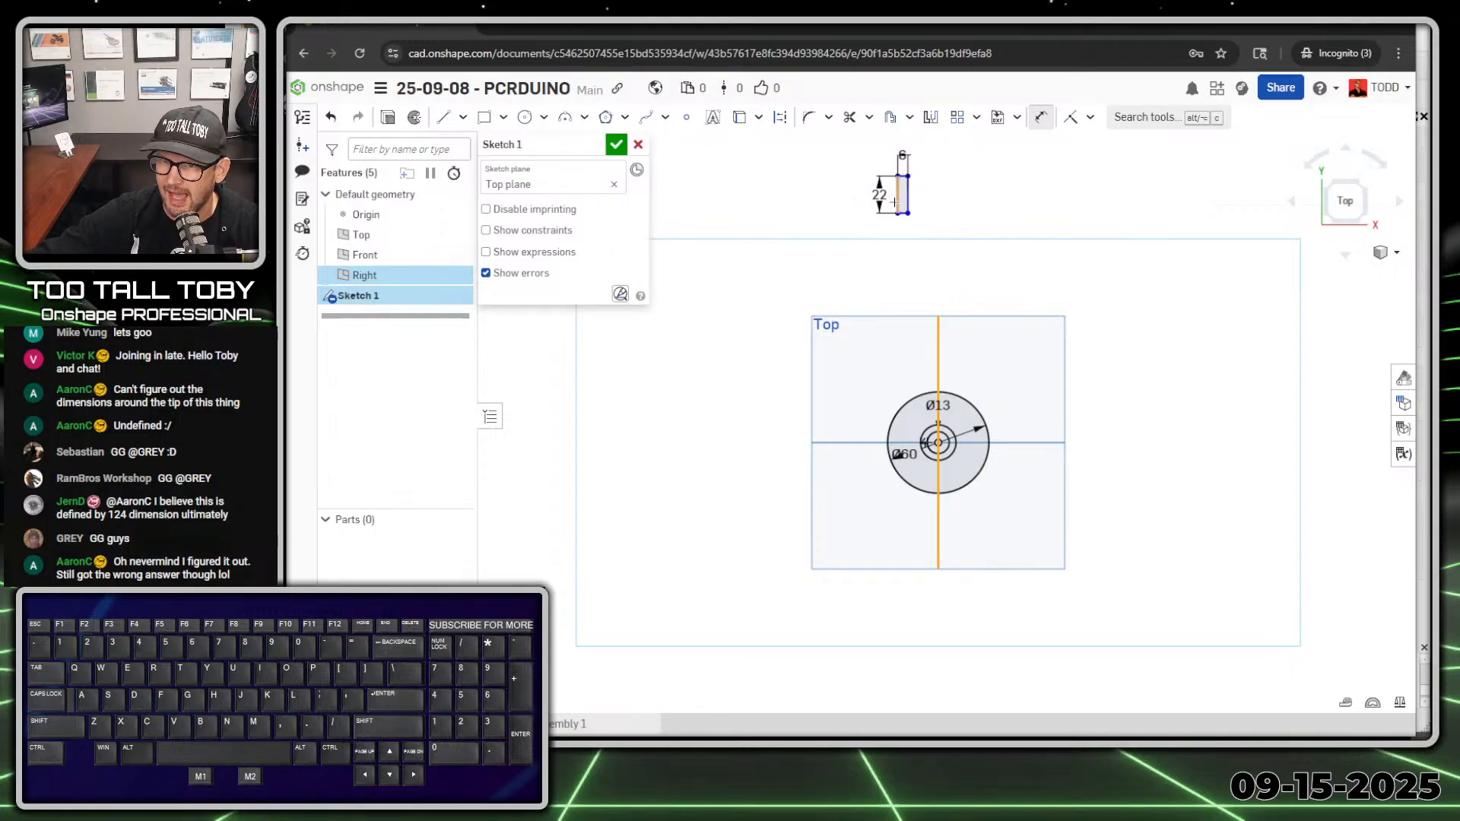
click(897, 200)
click(791, 353)
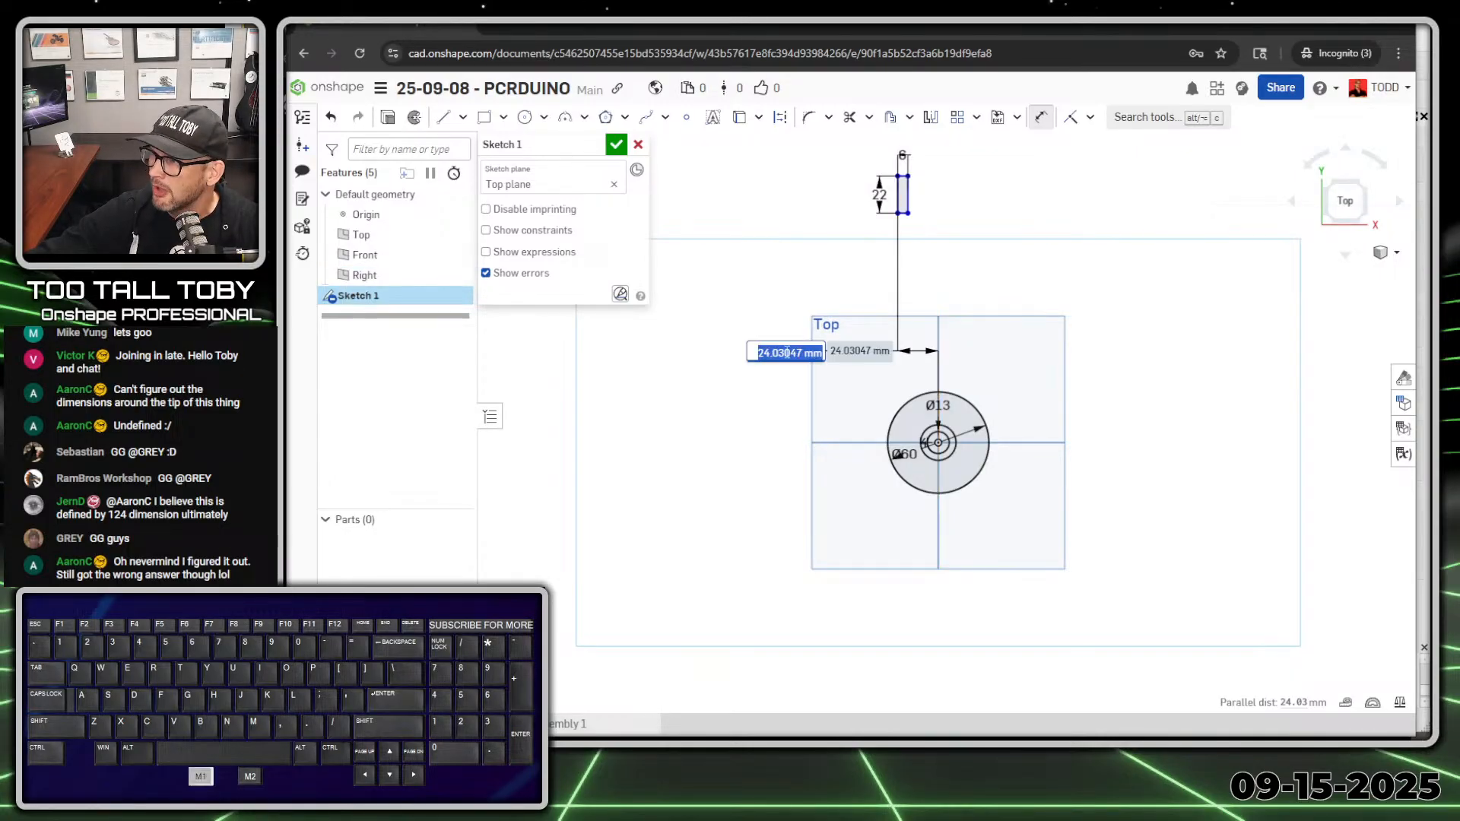
text(8)
key(Return)
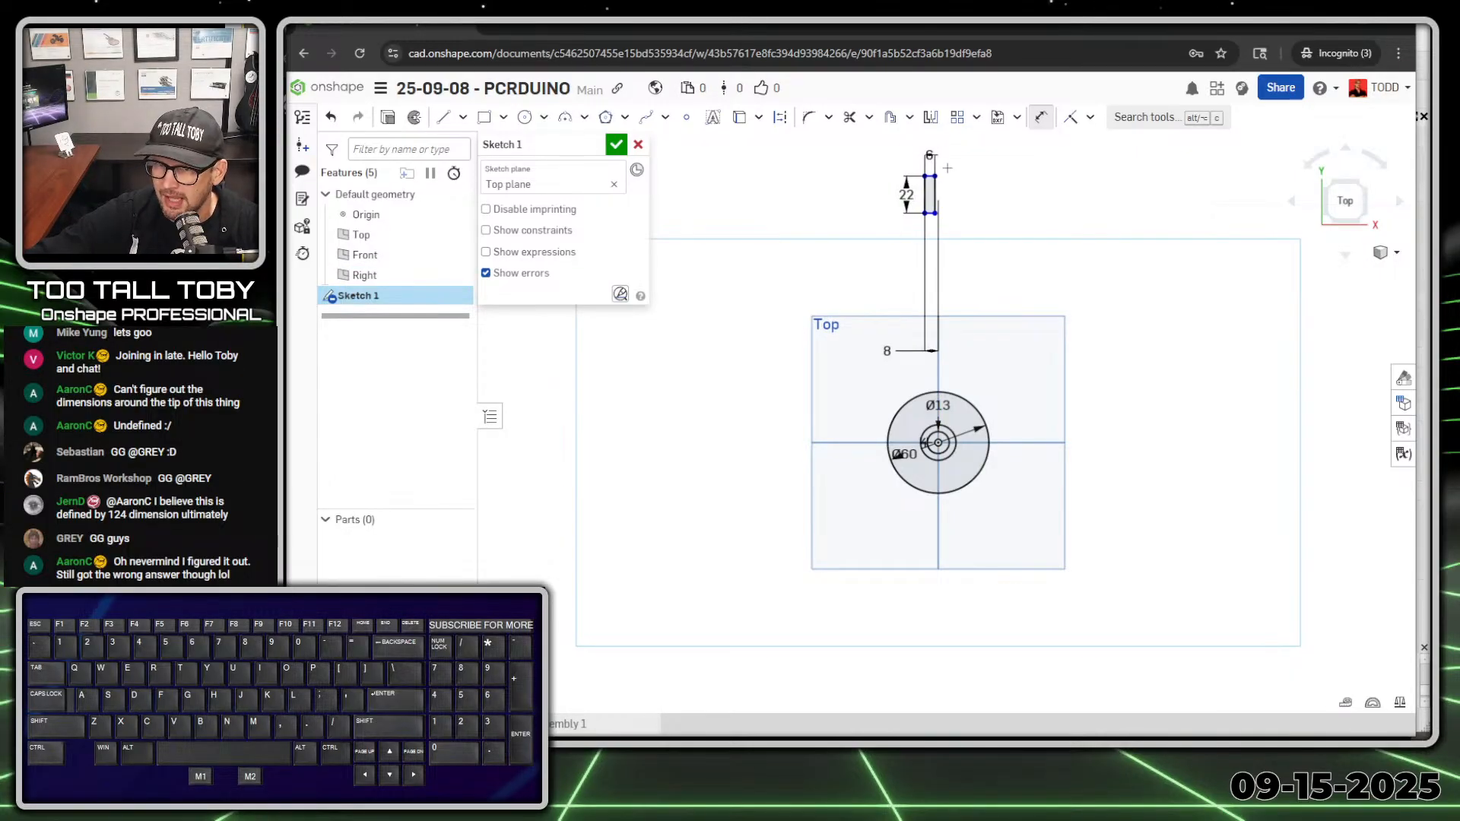
Dimension the small rectangle's top corner 124 mm from the Front plane
click(925, 176)
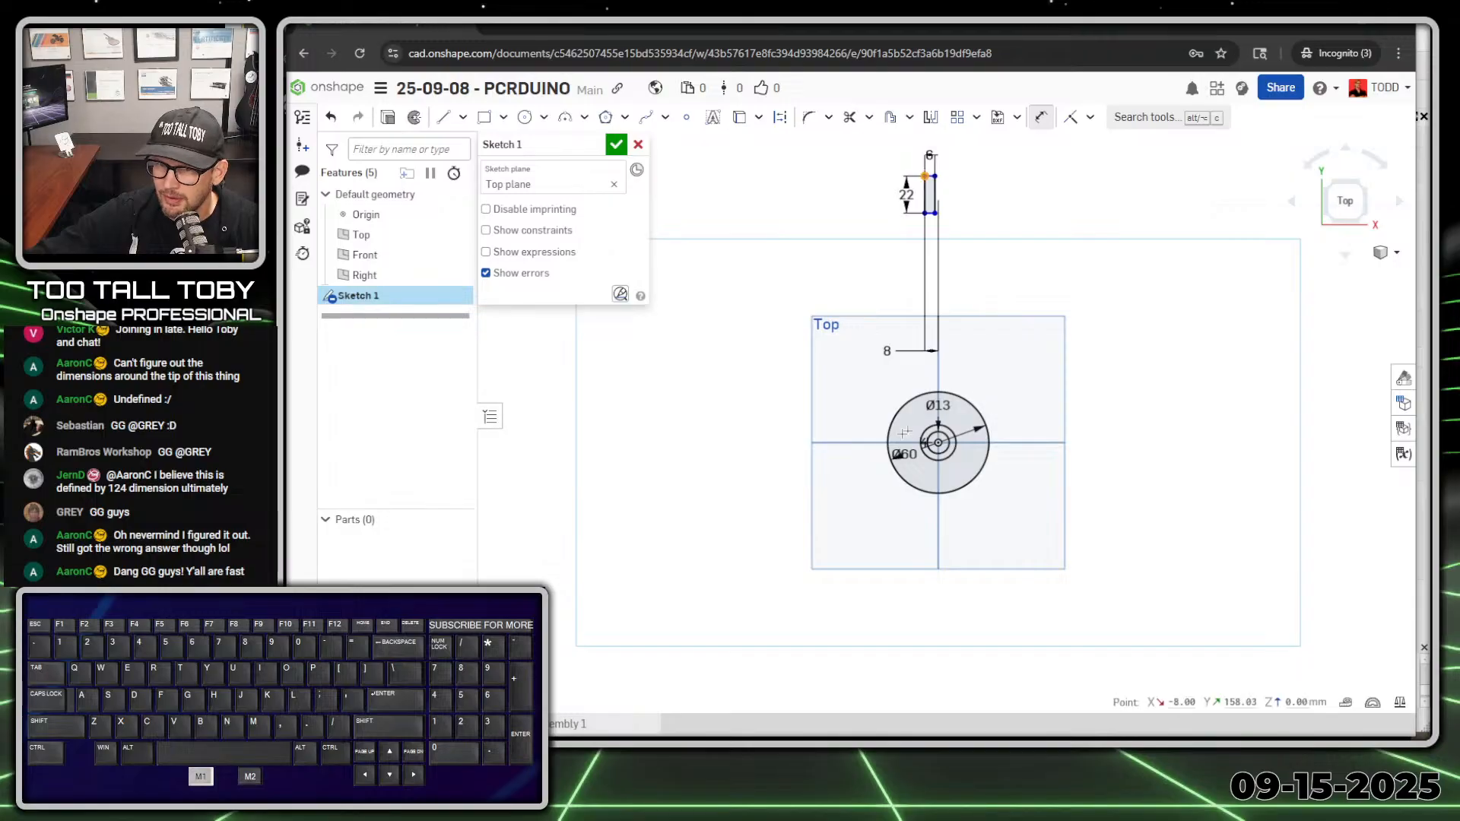
click(862, 443)
click(770, 326)
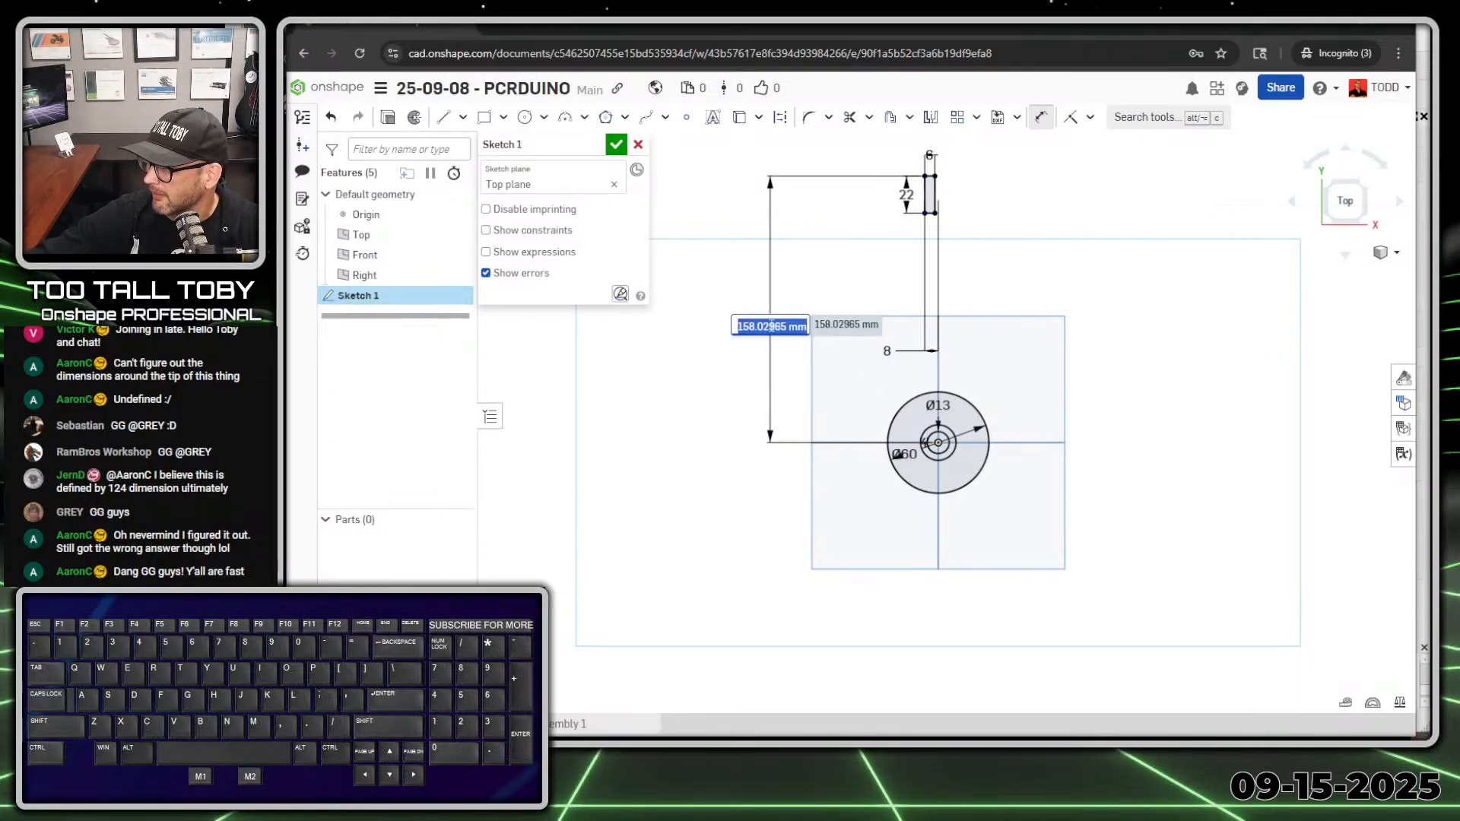
text(124)
key(Return)
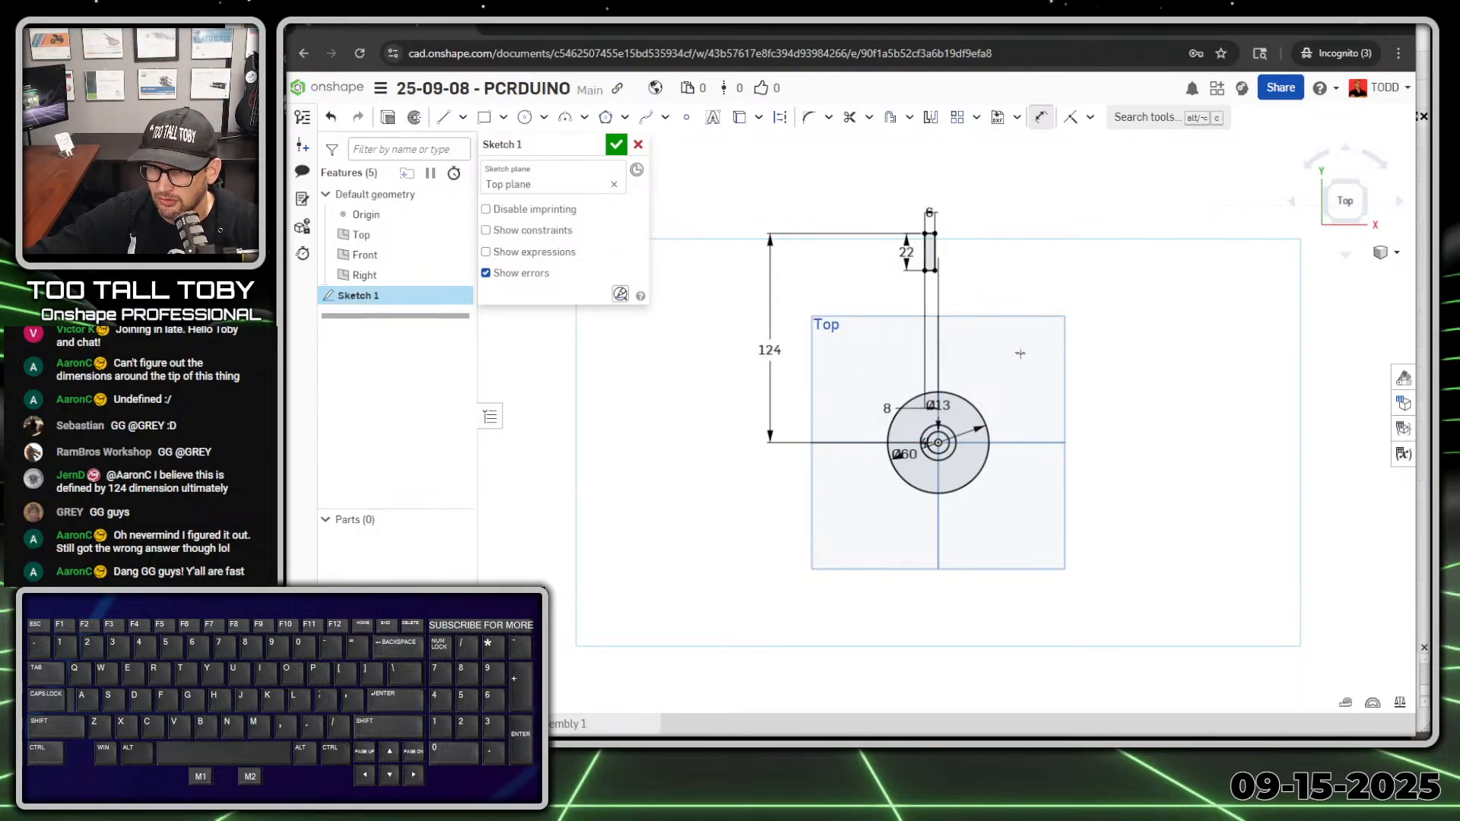
Sketch the outer arm lines from the rectangle's right edge: one sloping down about 52 mm, followed by a long vertical line
scroll(1022, 355, up, 4)
mouse_move(994, 313)
ctrl+middle_down()
mouse_move(978, 383)
mouse_move(989, 377)
ctrl+middle_up()
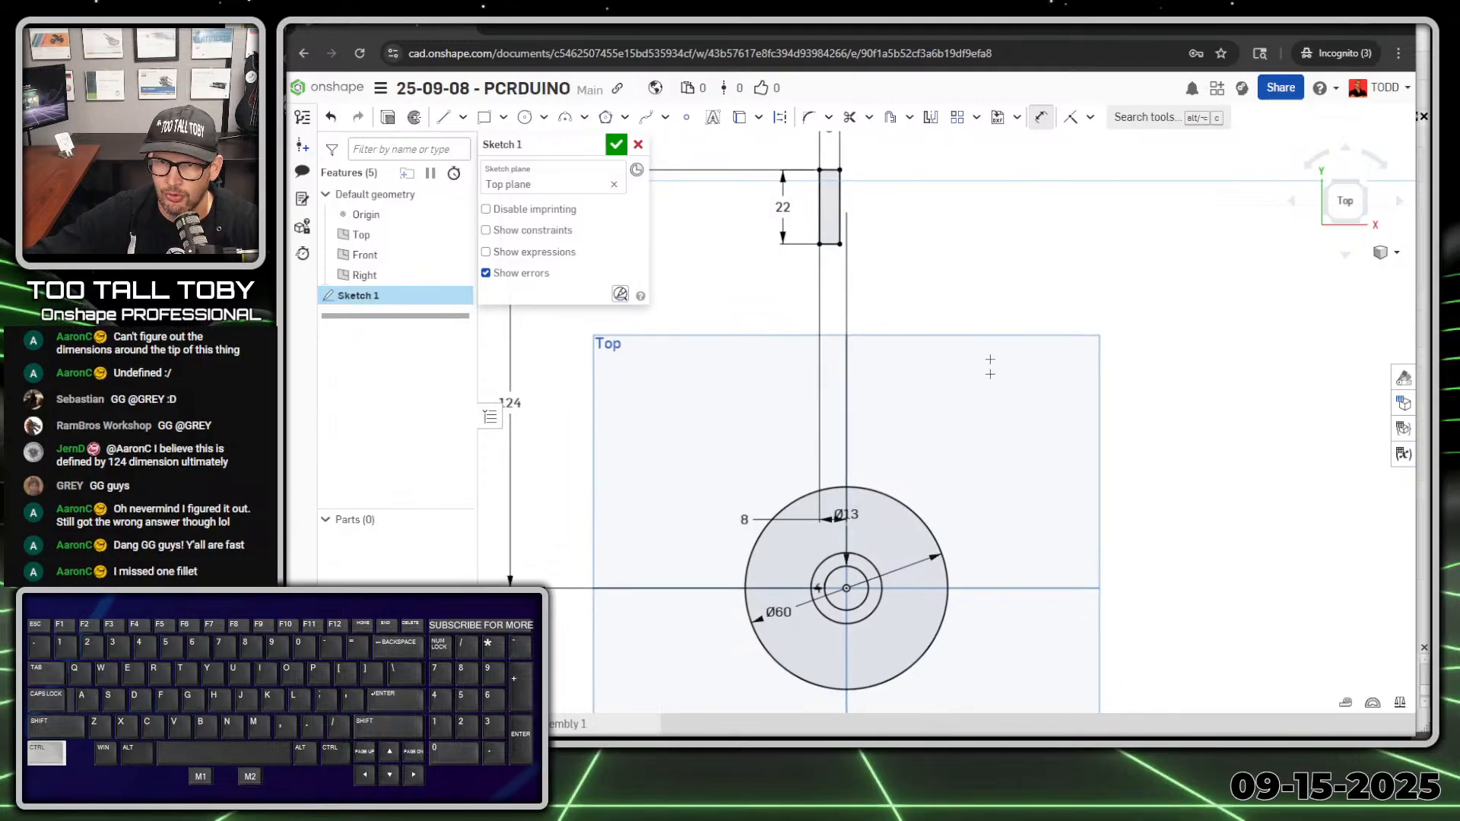
key(s)
click(965, 204)
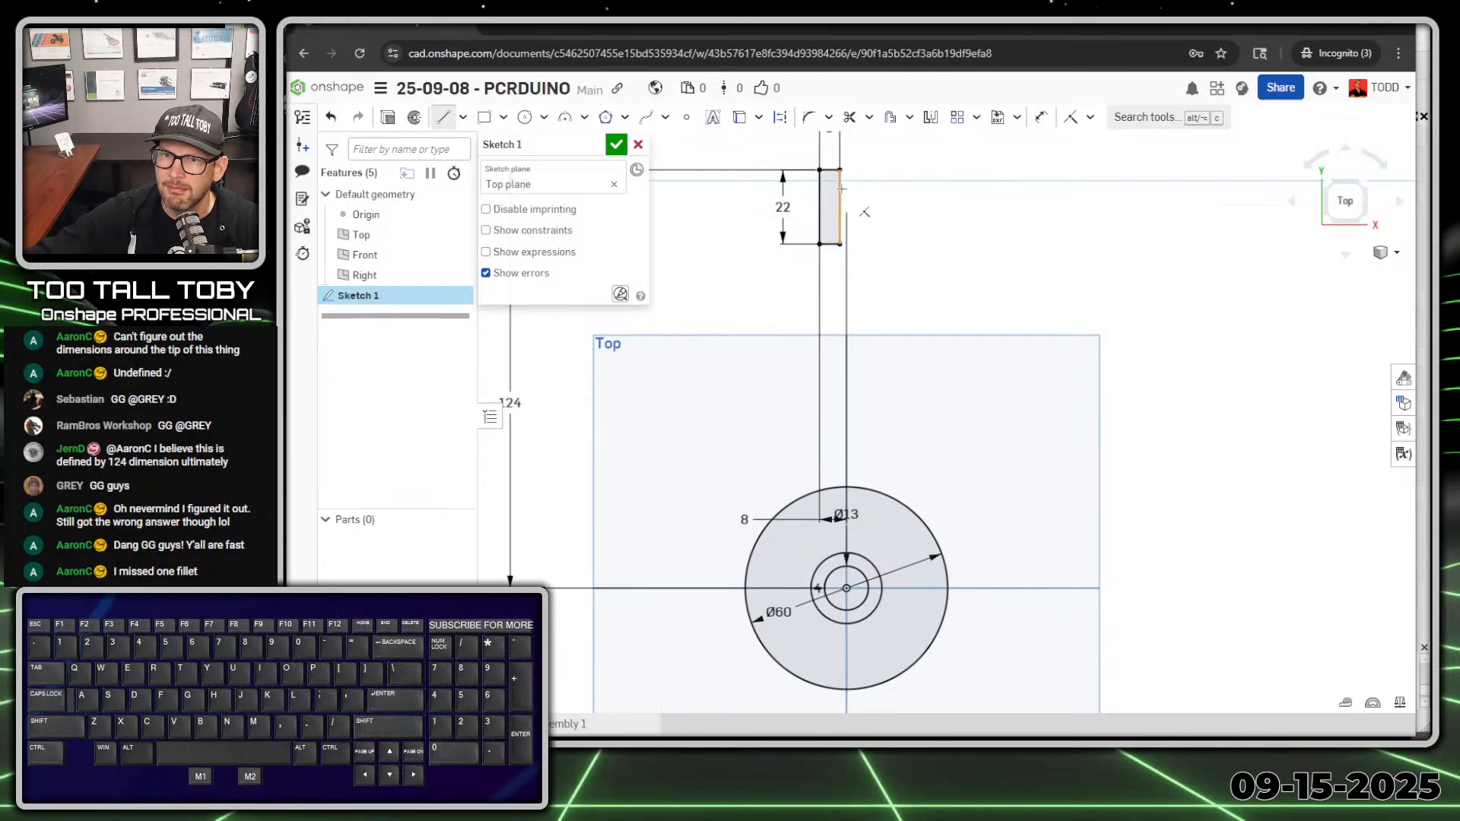
click(840, 188)
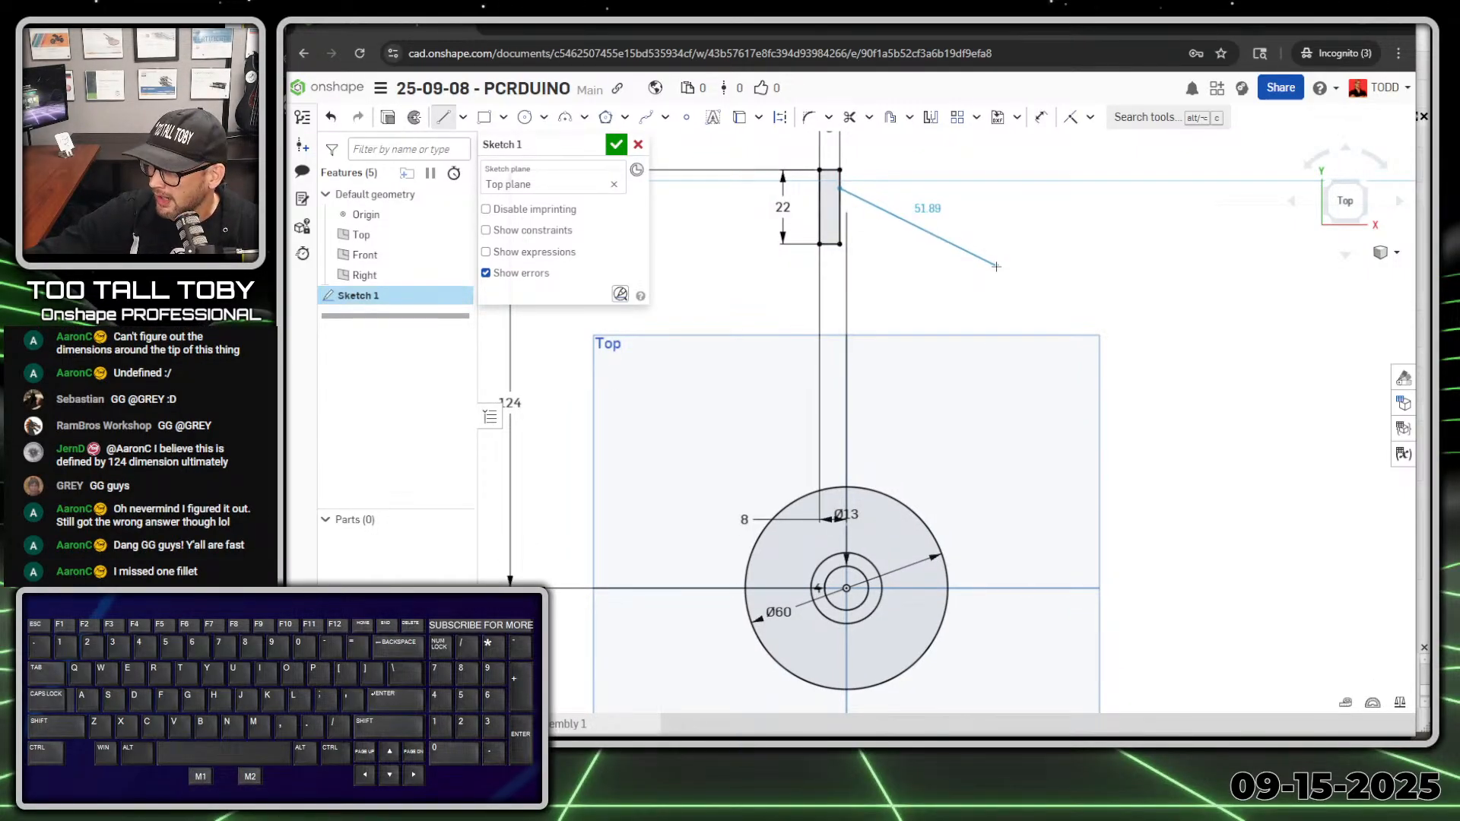
click(996, 267)
click(998, 528)
key(Escape)
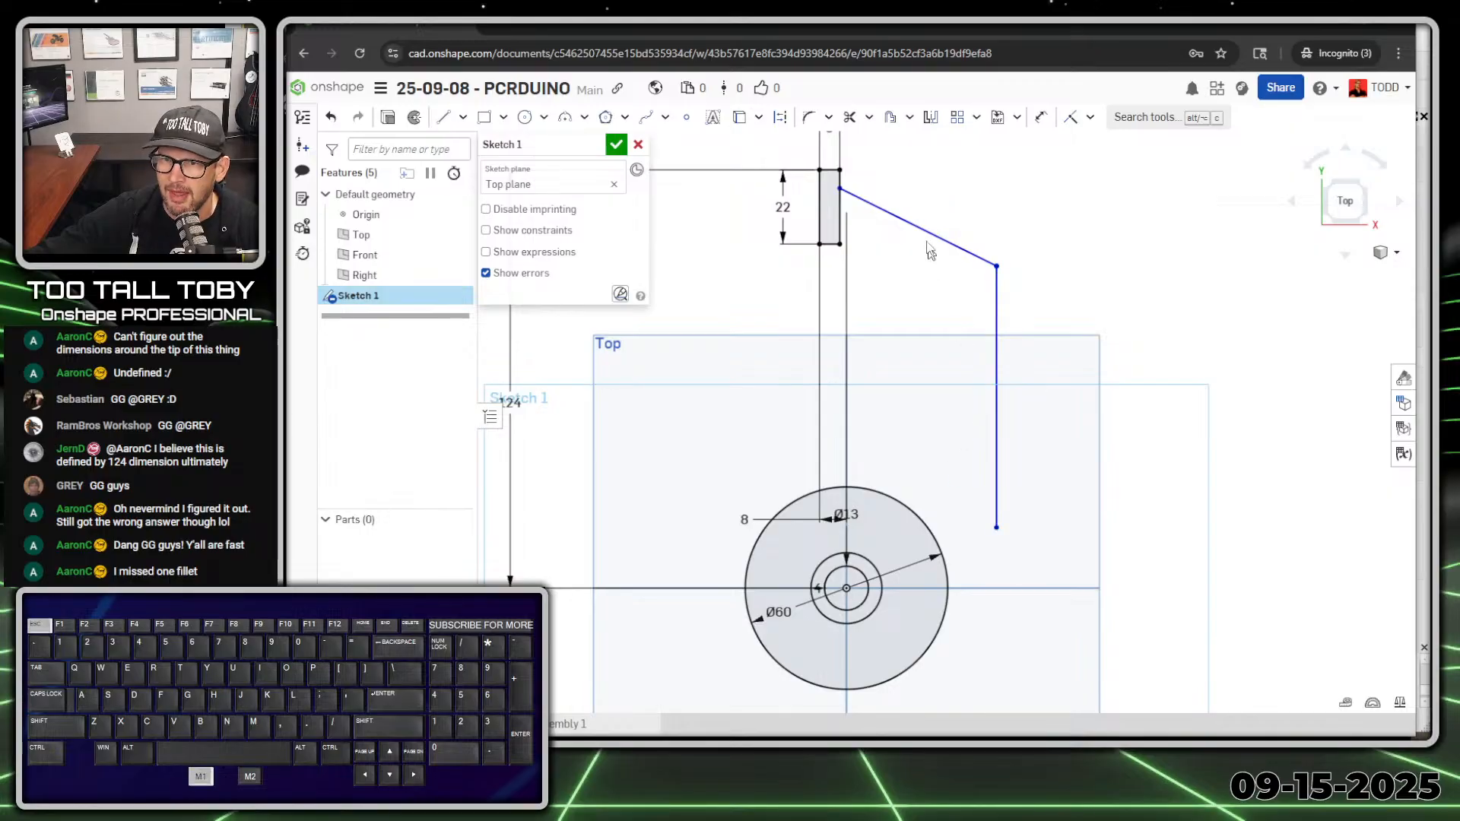
Sketch the inner arm lines from lower on the rectangle's right edge: one sloping down about 39 mm, followed by a shorter vertical line
key(s)
click(948, 212)
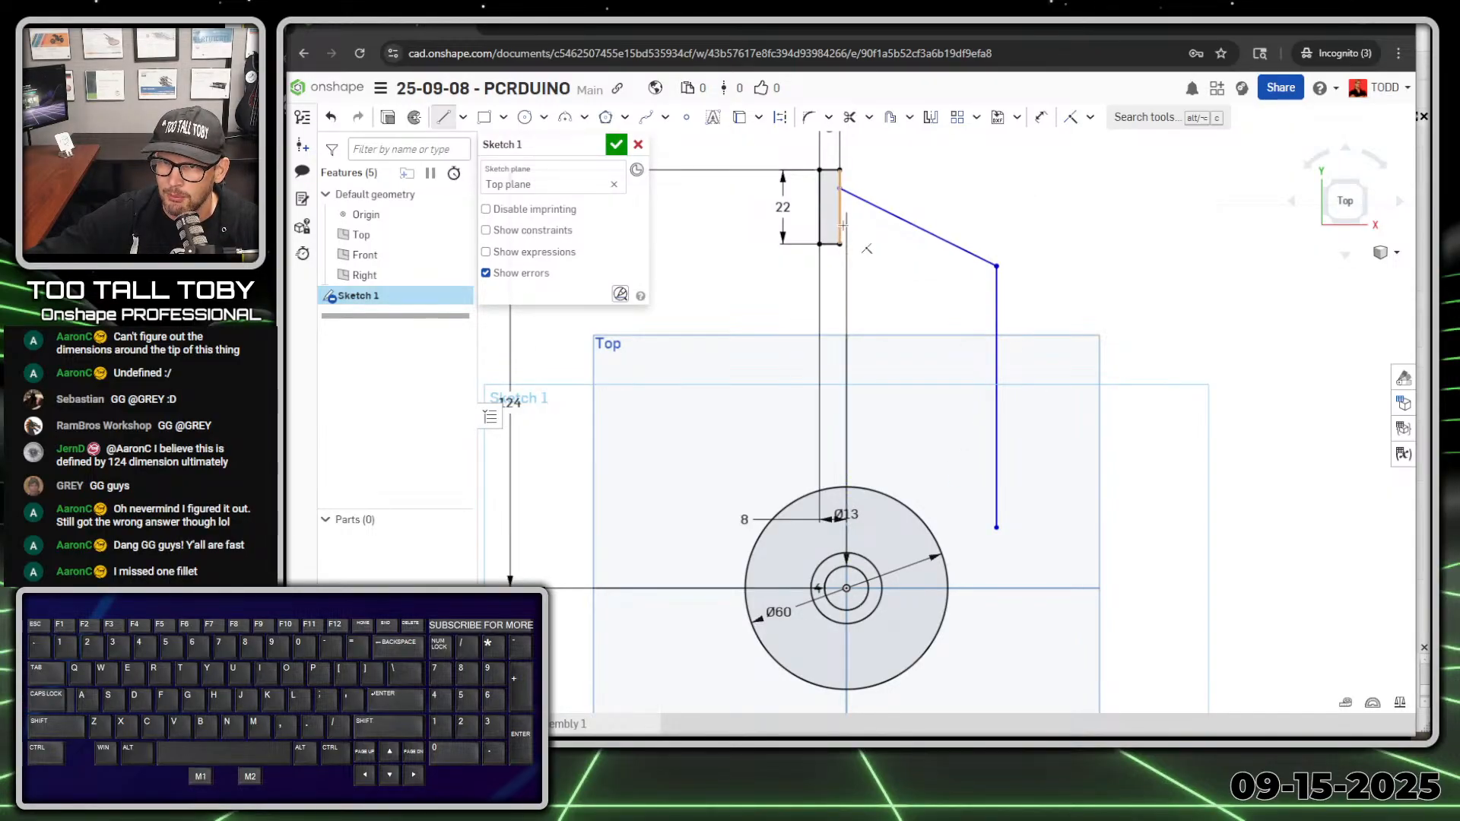
click(840, 224)
click(943, 309)
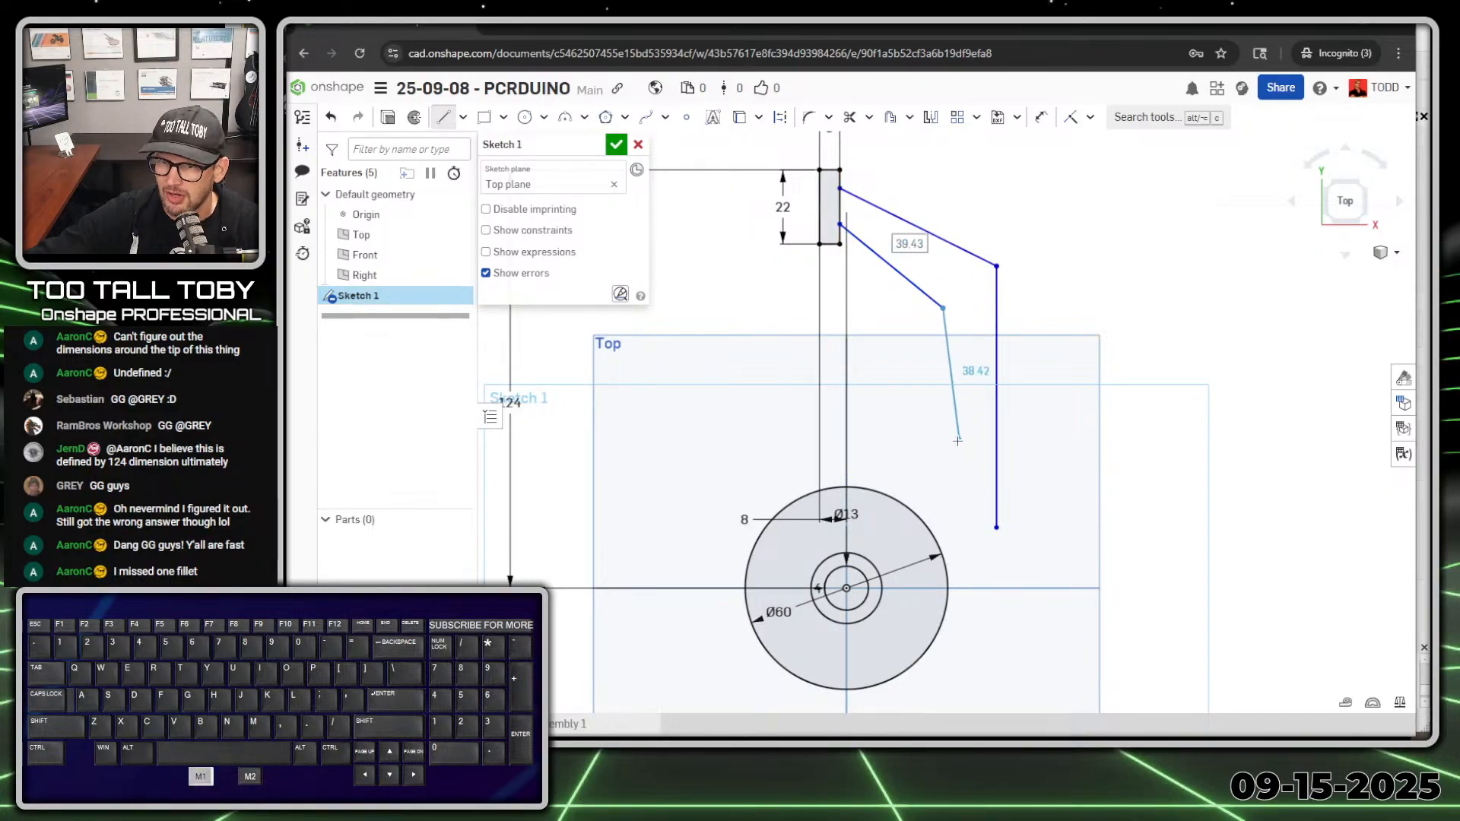
click(943, 443)
key(Escape)
Dimension the two sloping lines' start points 4 mm from the rectangle's upper and lower right corners
key(s)
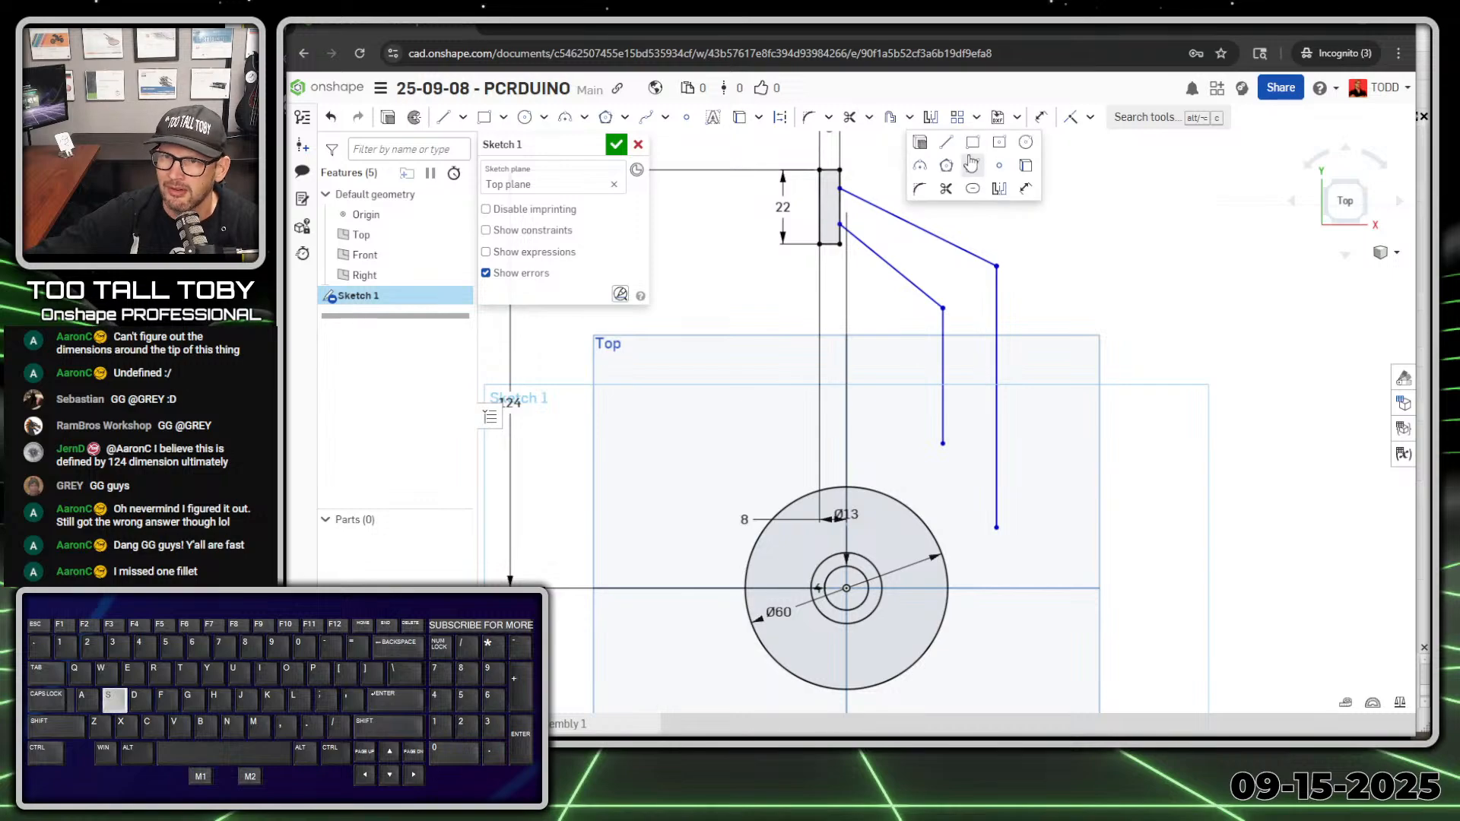
click(1024, 191)
click(837, 169)
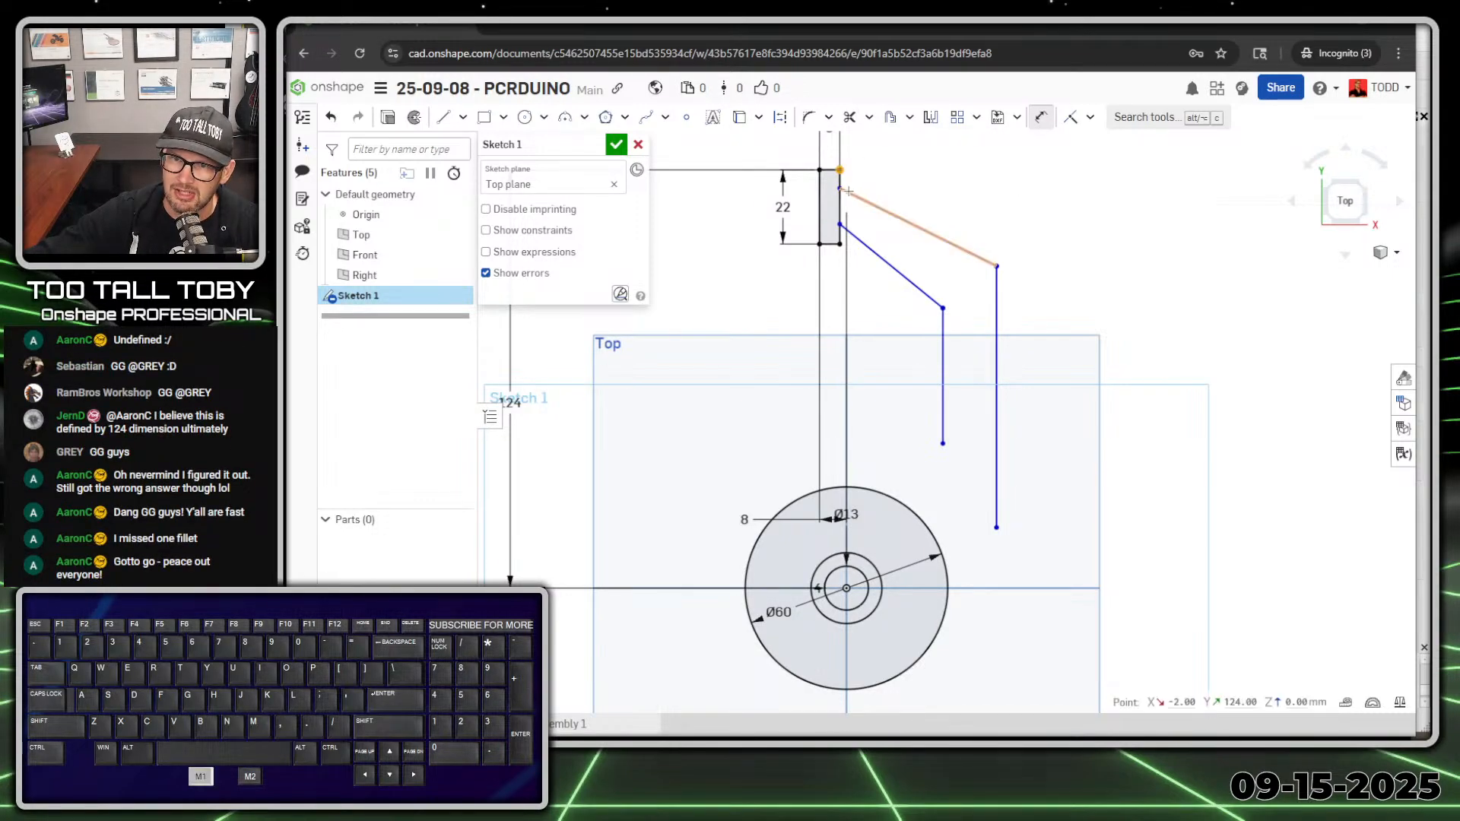
click(840, 189)
click(1036, 155)
text(4)
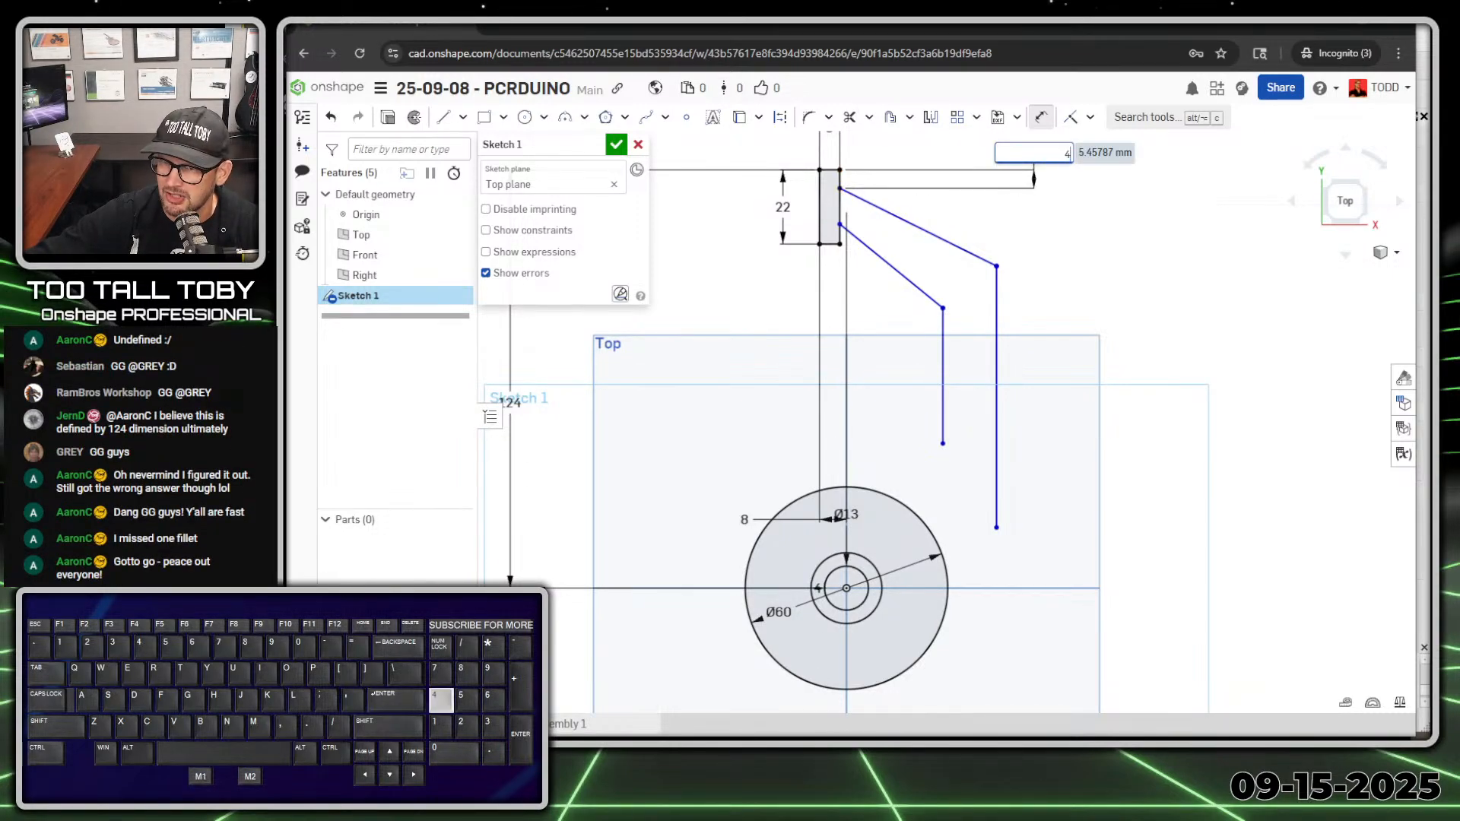
key(Return)
click(839, 224)
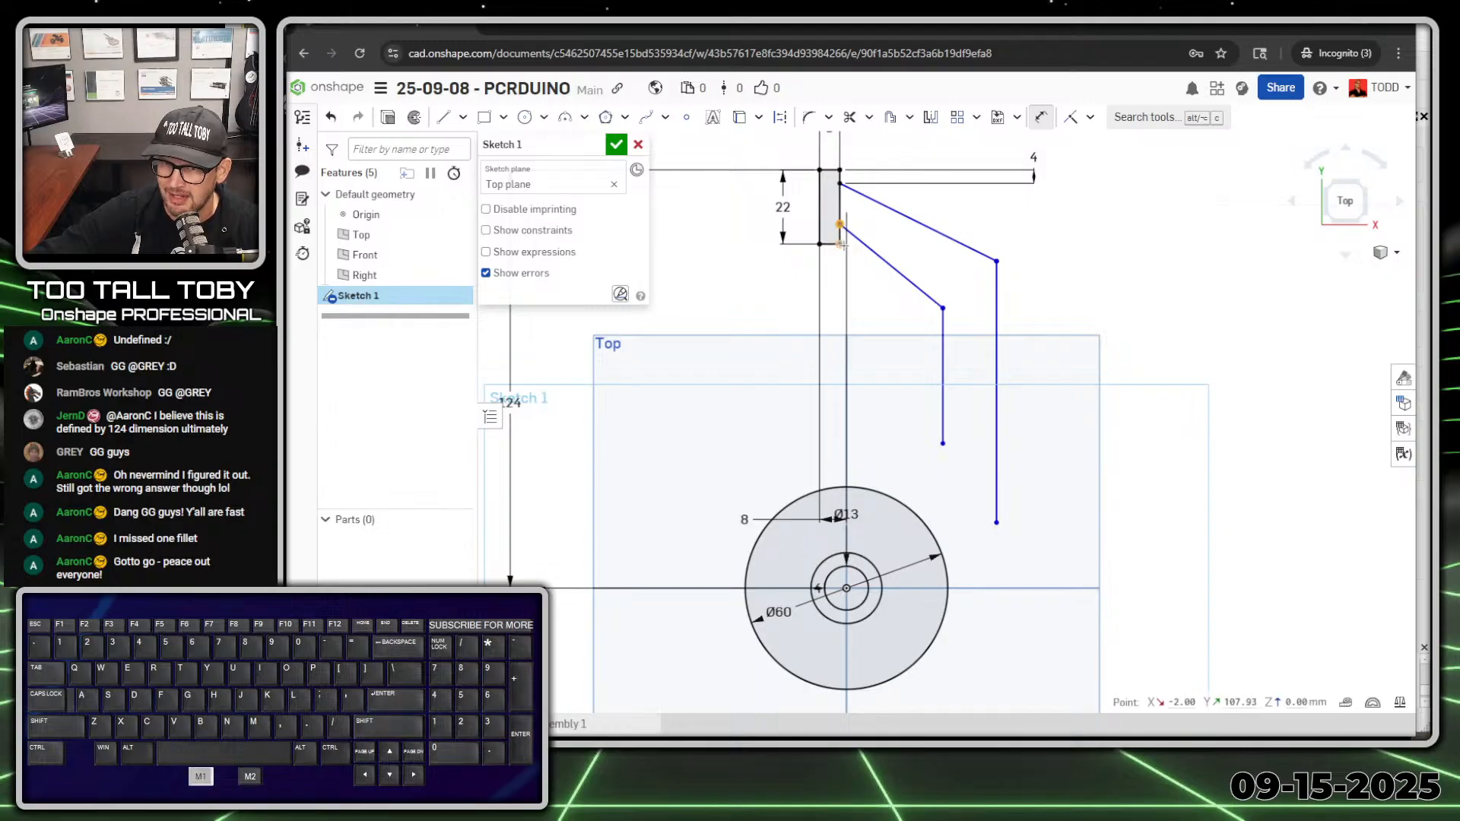
click(839, 244)
click(1163, 192)
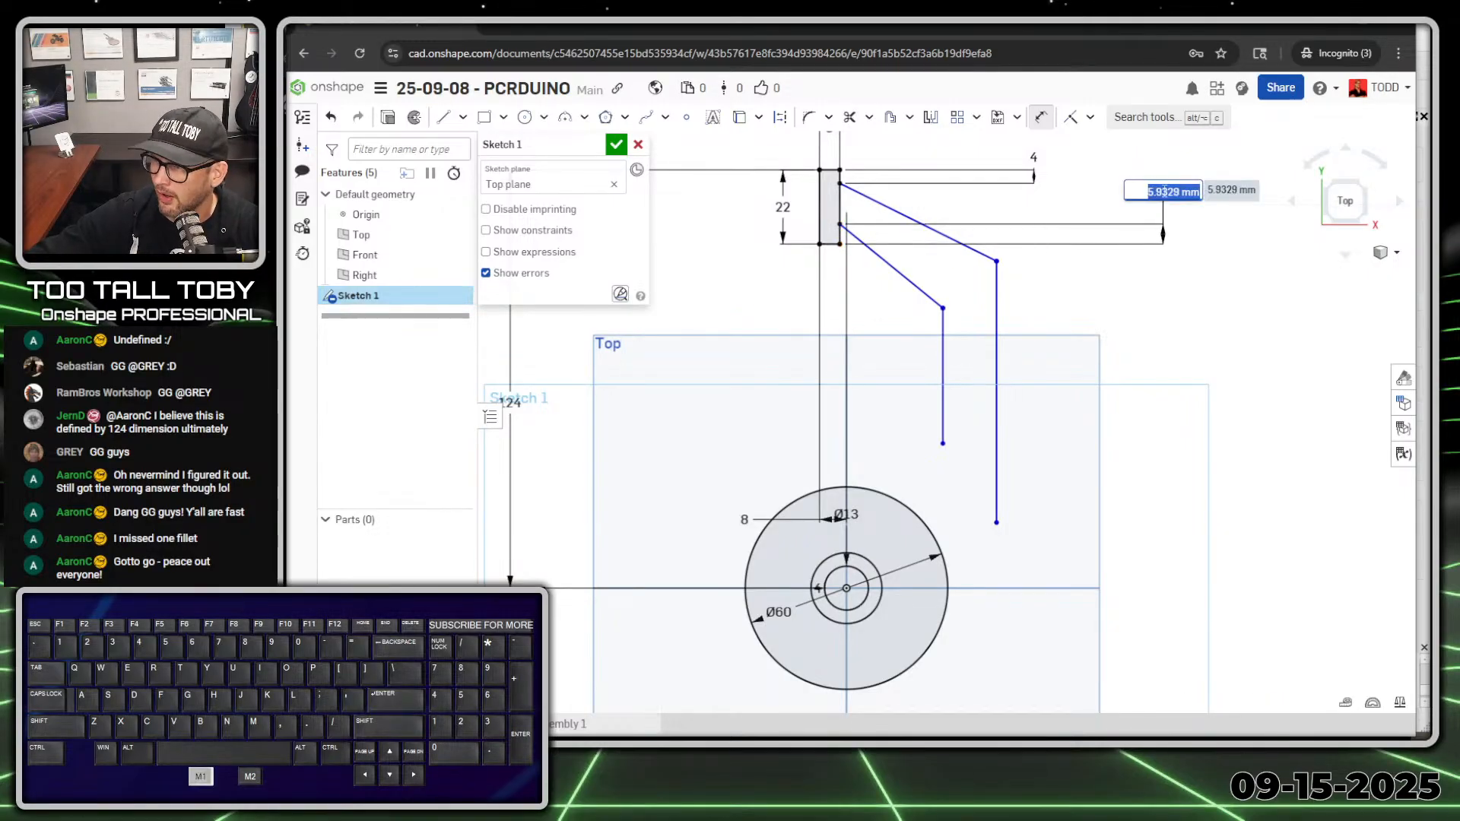
text(4)
key(Return)
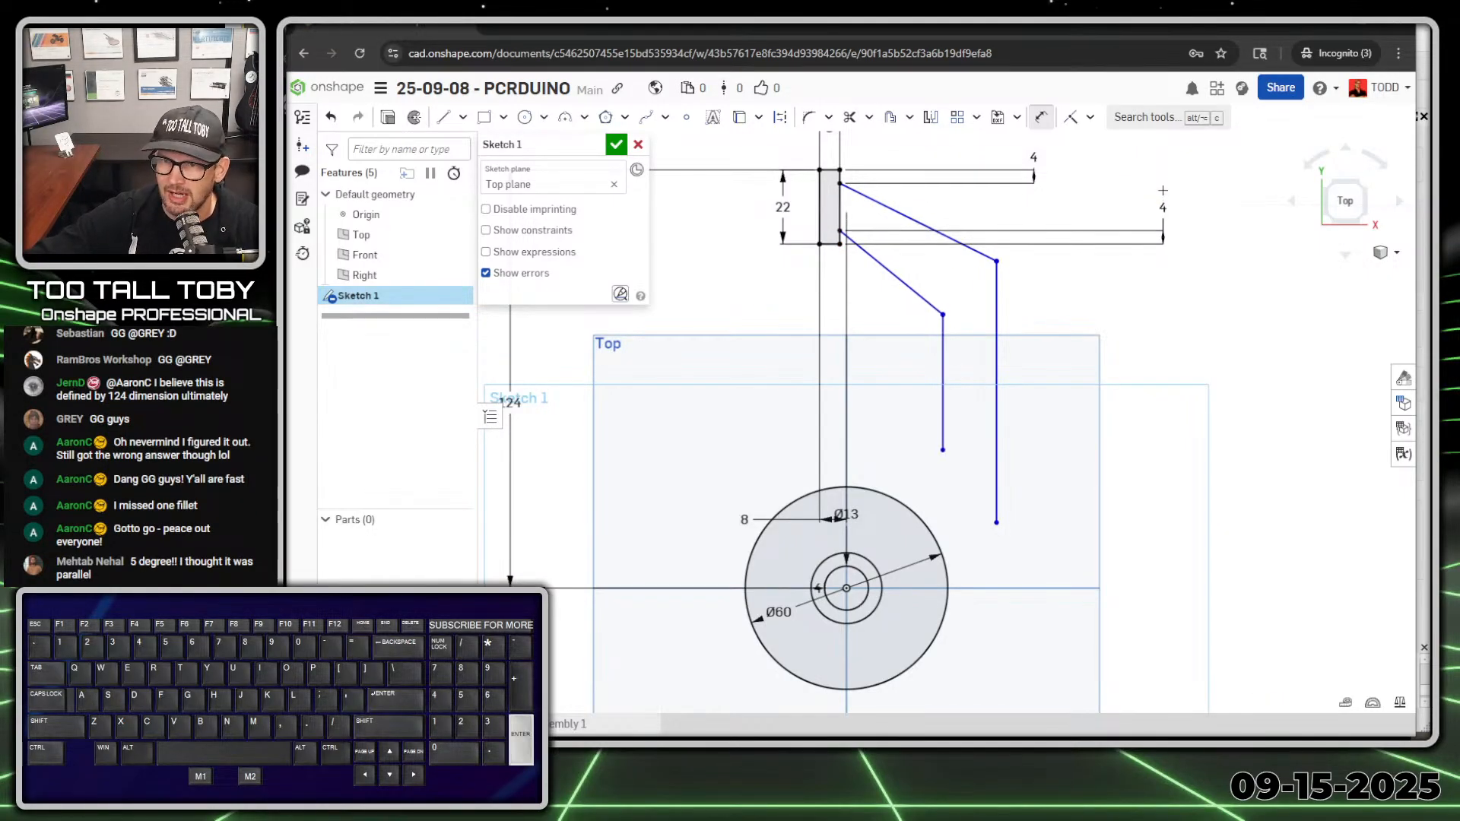
Dimension the outer sloping line at 35° to the rectangle's top edge
click(870, 198)
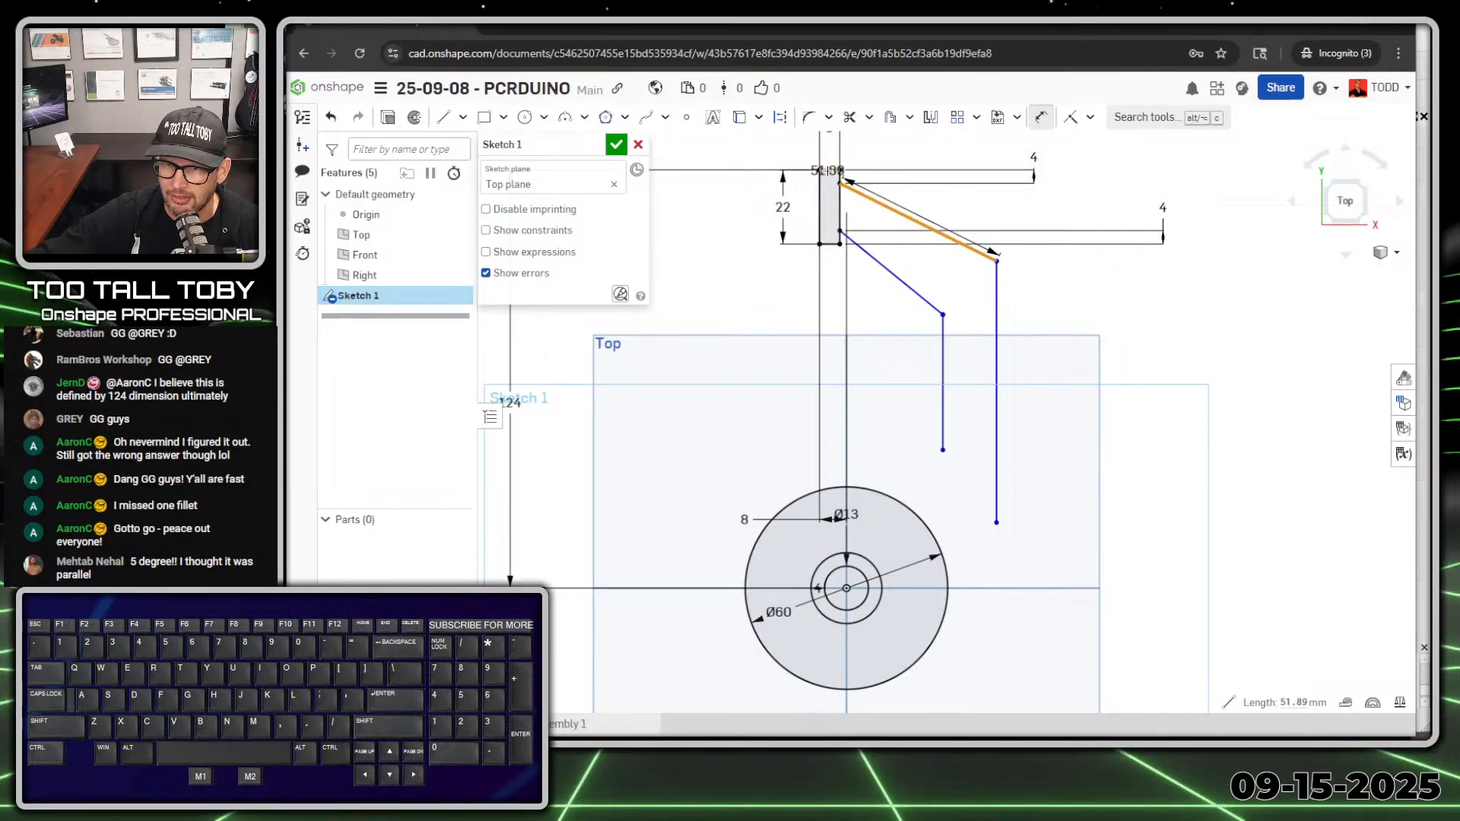
click(828, 170)
click(1235, 241)
text(35)
key(Return)
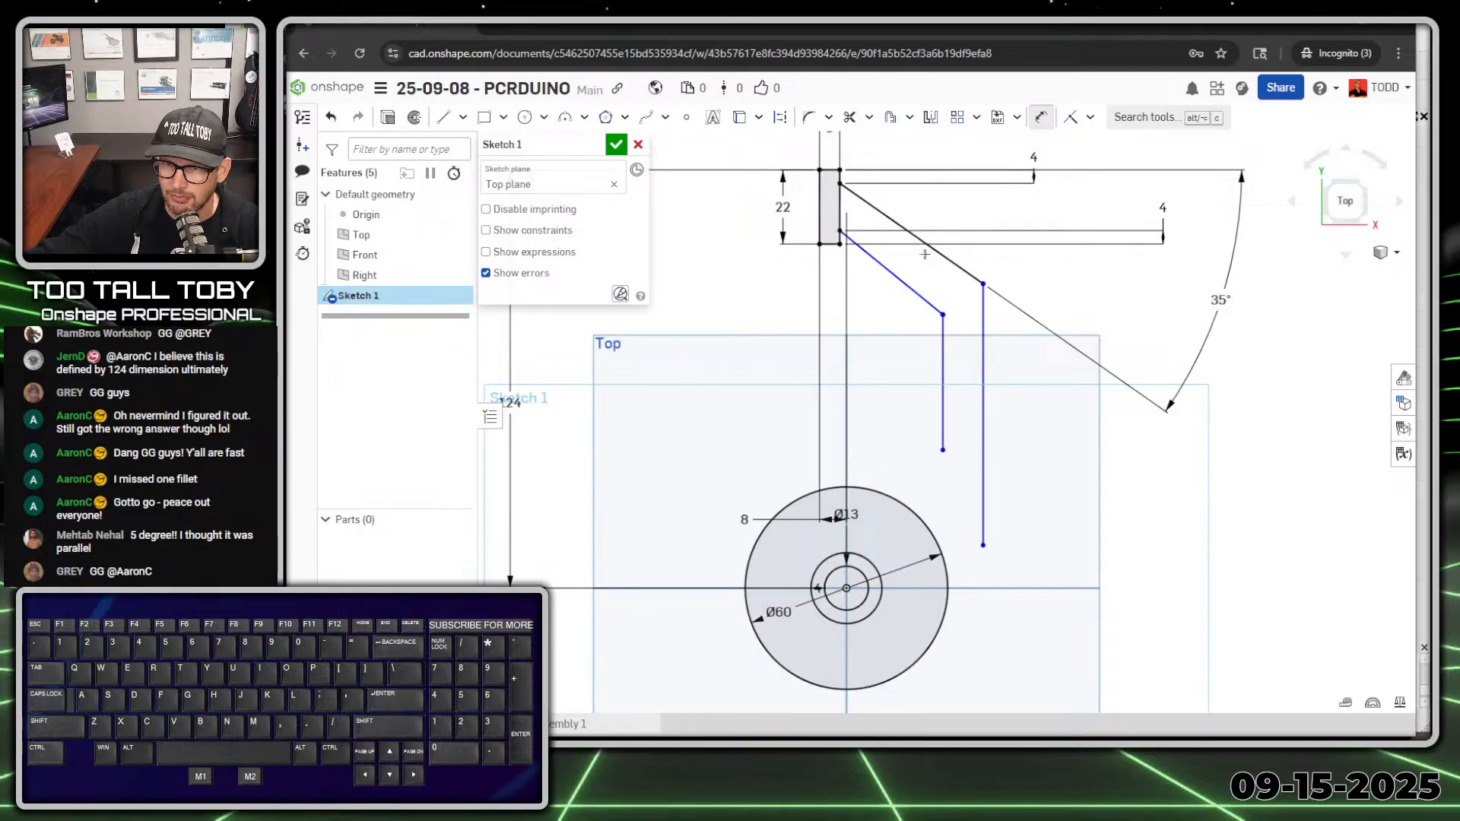
Move the inner bend point slightly down and dimension the angle between the two sloping lines as 5°
key(Escape)
drag(943, 315, 940, 324)
right_click(1080, 207)
click(1203, 261)
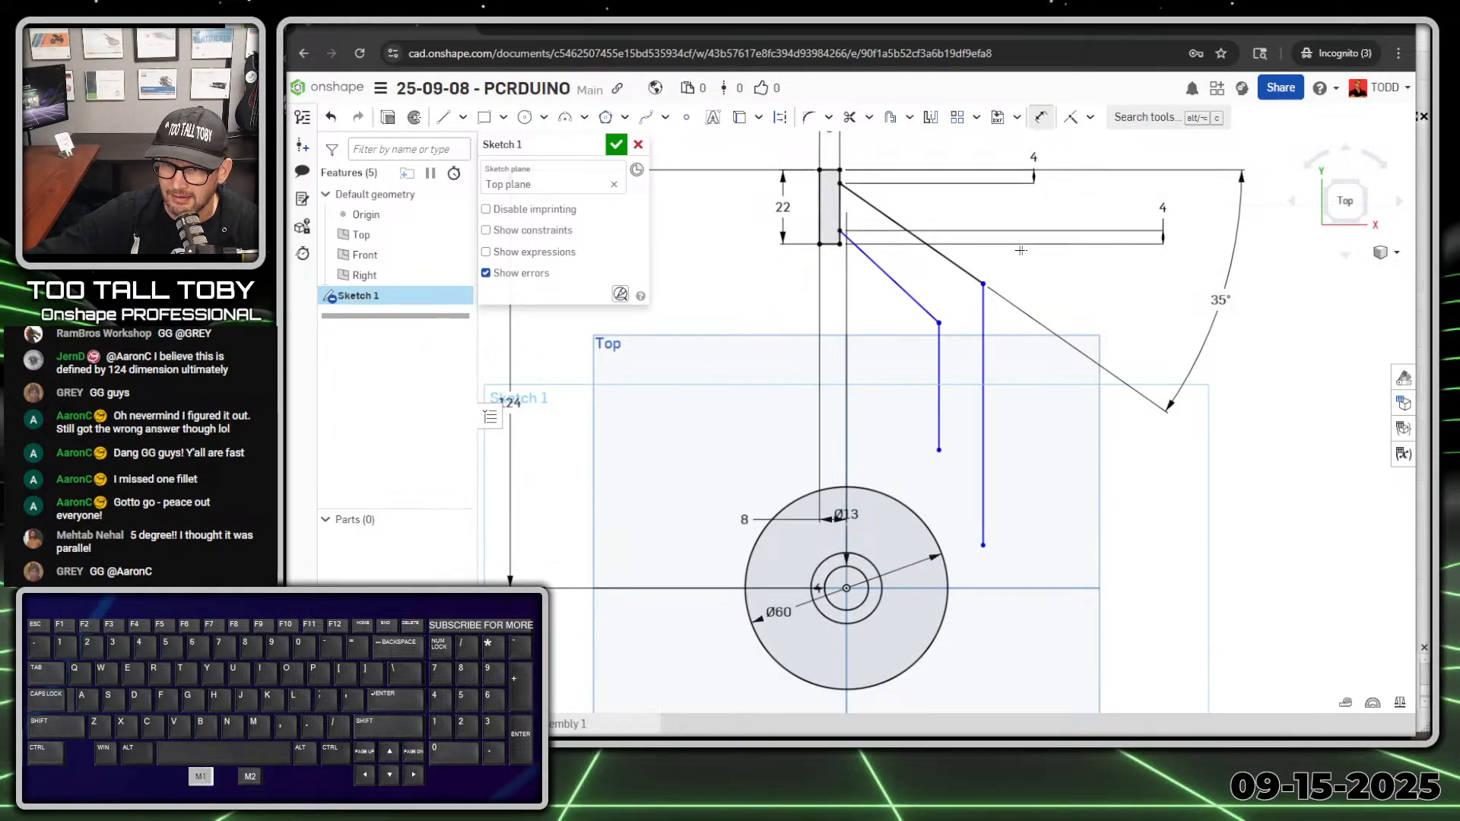
click(967, 271)
click(919, 303)
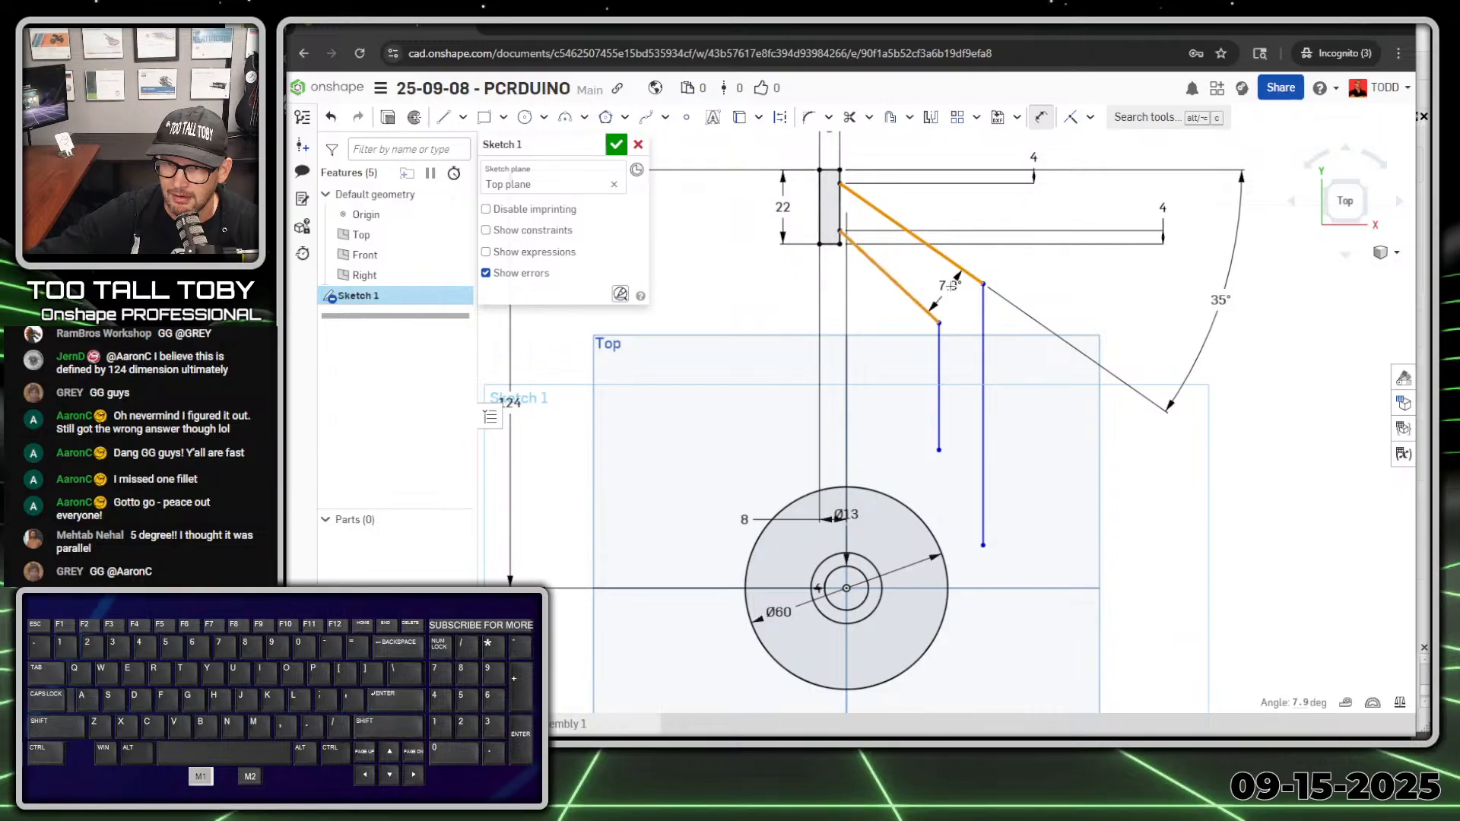
click(951, 286)
text(5)
key(Return)
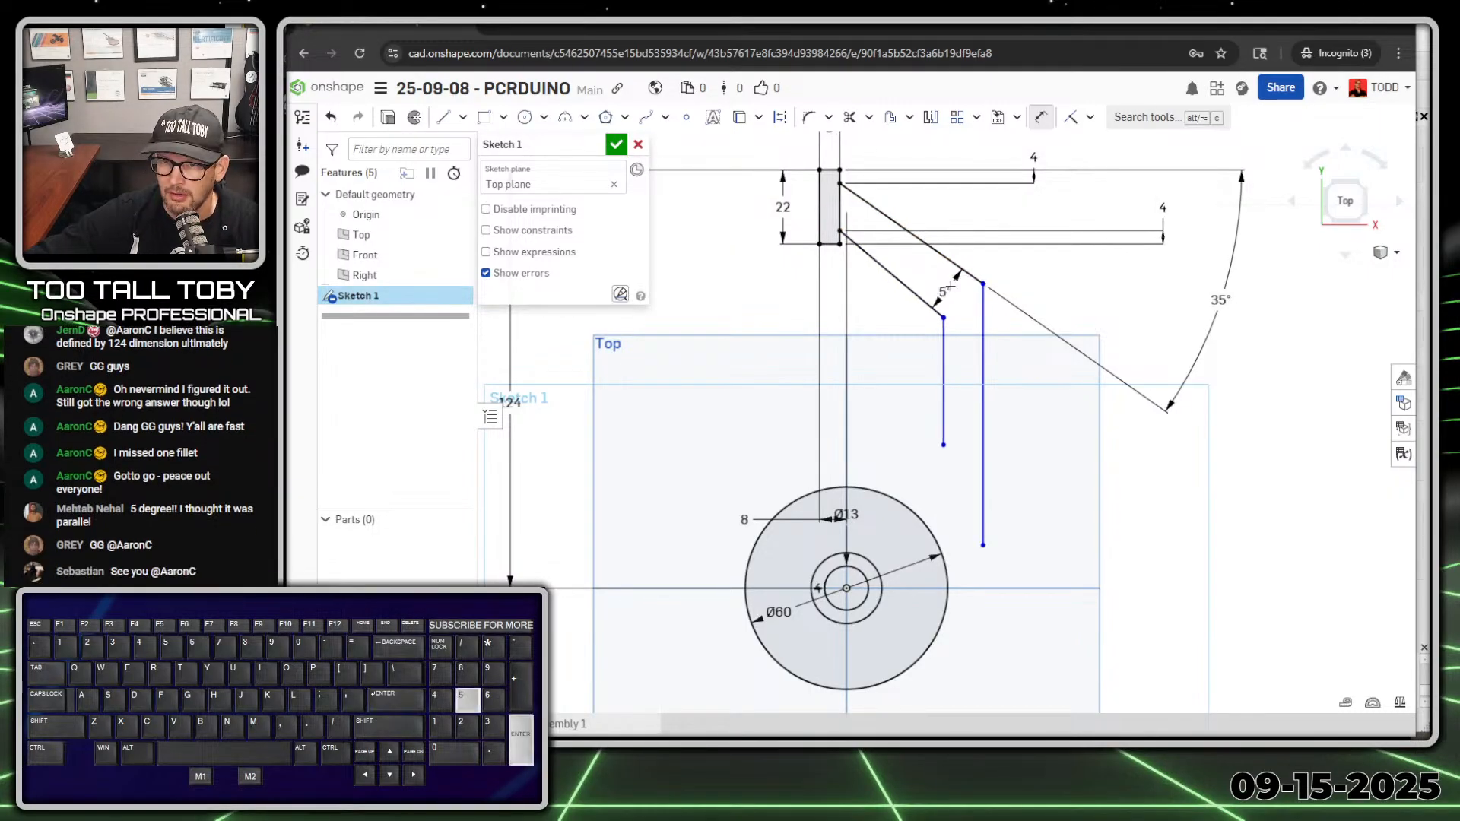
Dimension the spacing between the inner and outer vertical arm lines as 10 mm
click(945, 378)
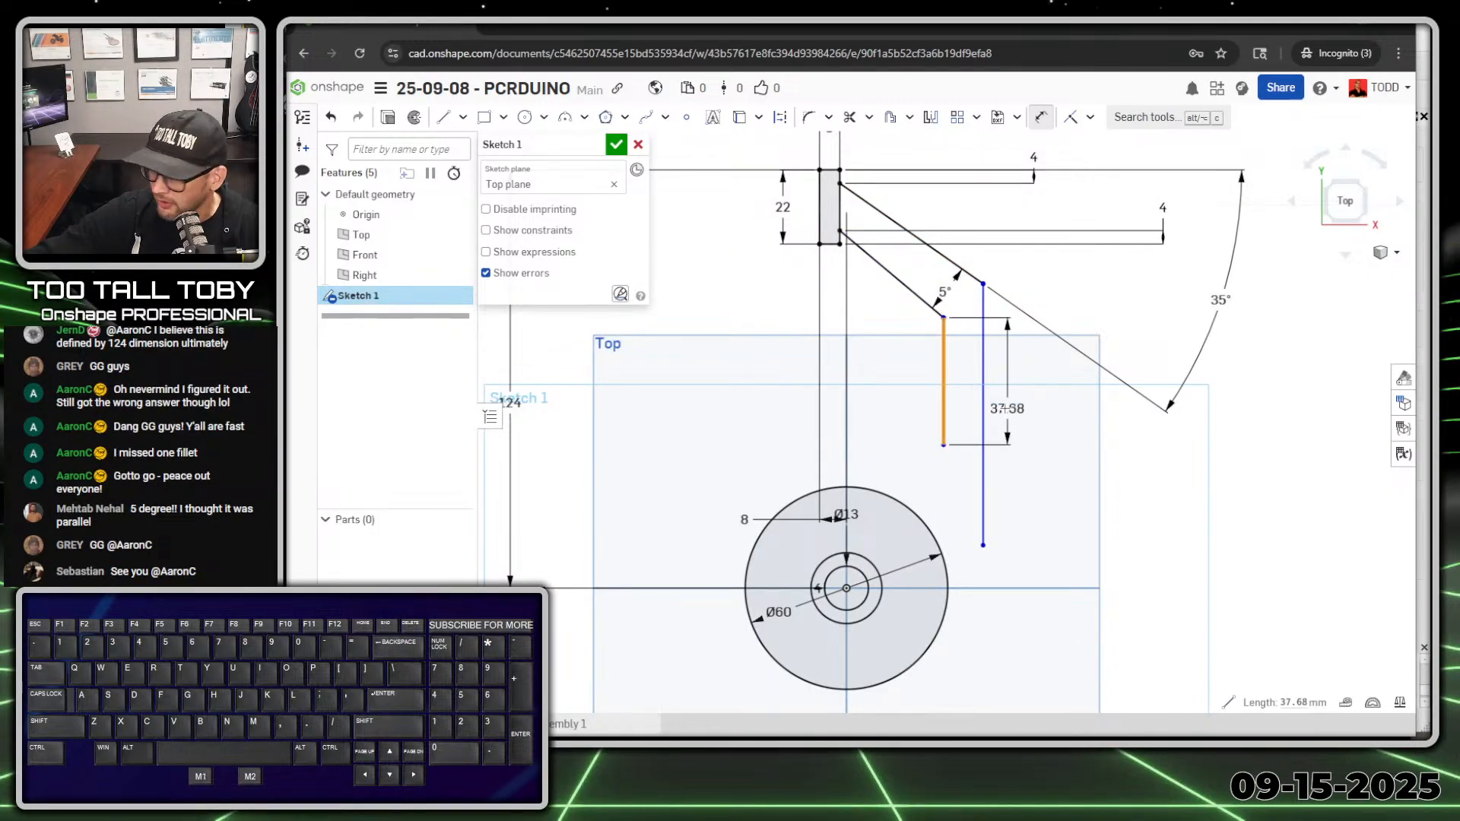
click(983, 399)
click(1012, 393)
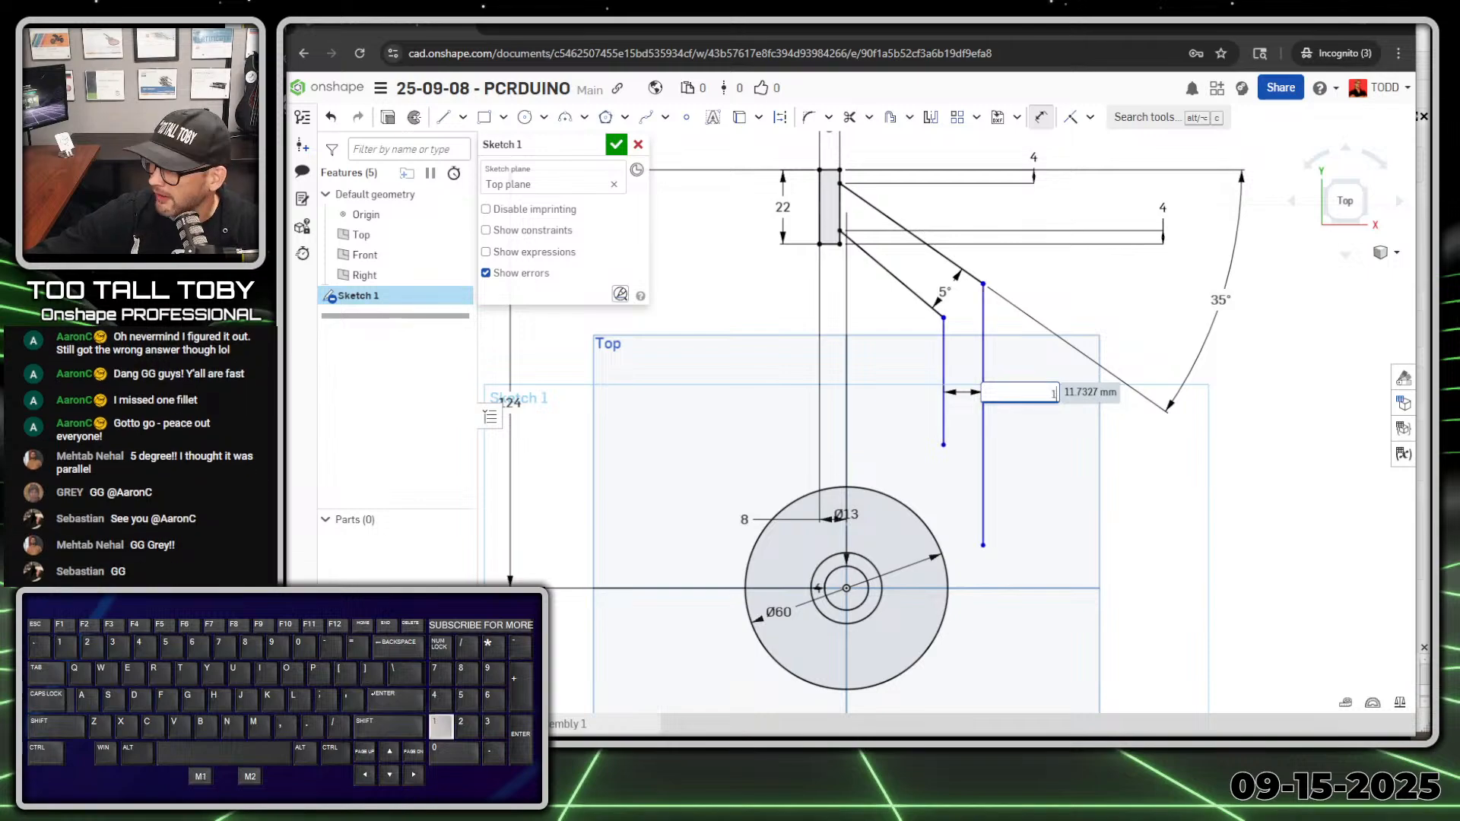
text(10)
key(Return)
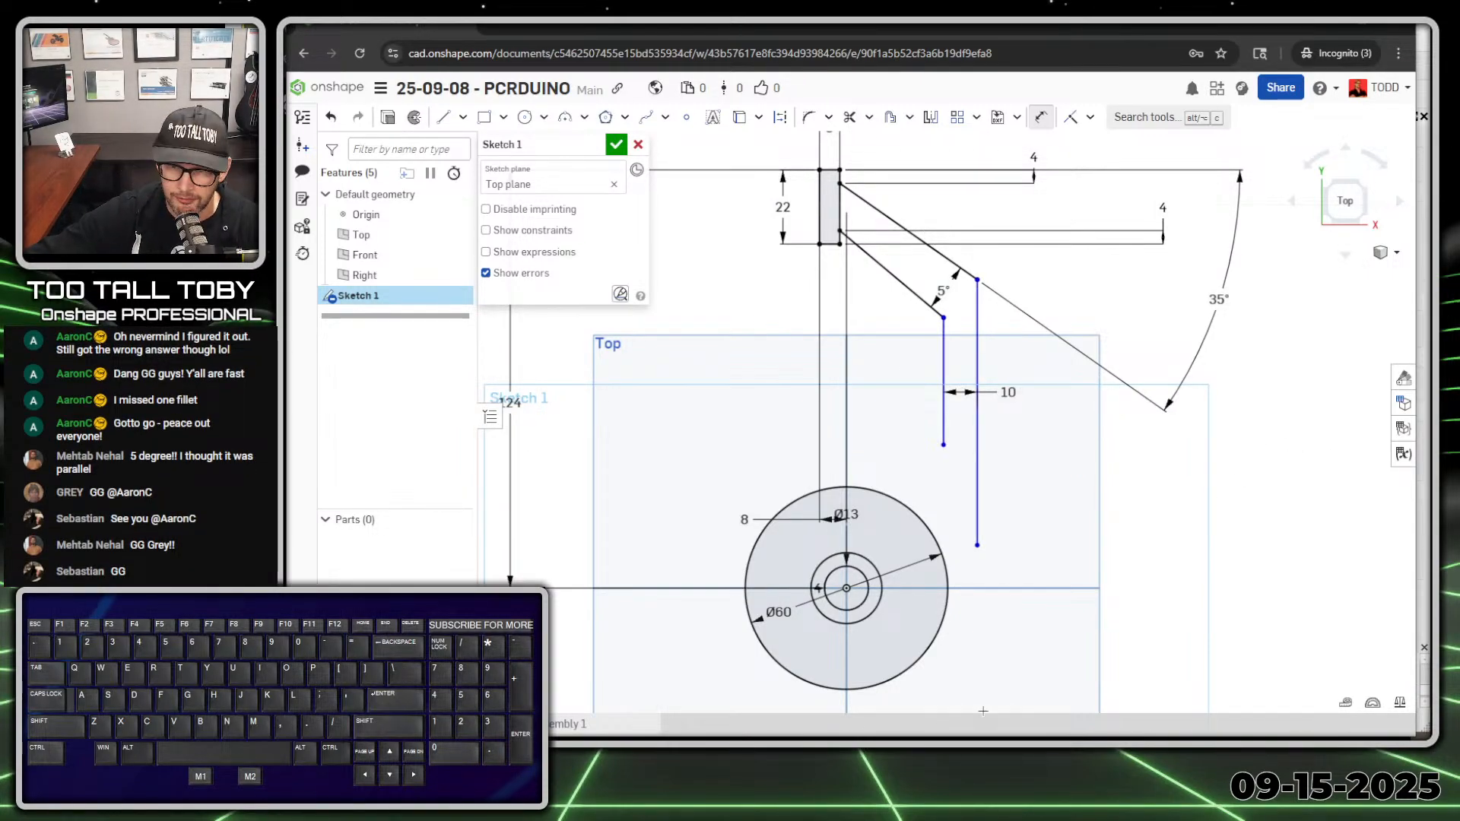
Dimension the outer vertical line 33 mm from the Right plane
click(847, 652)
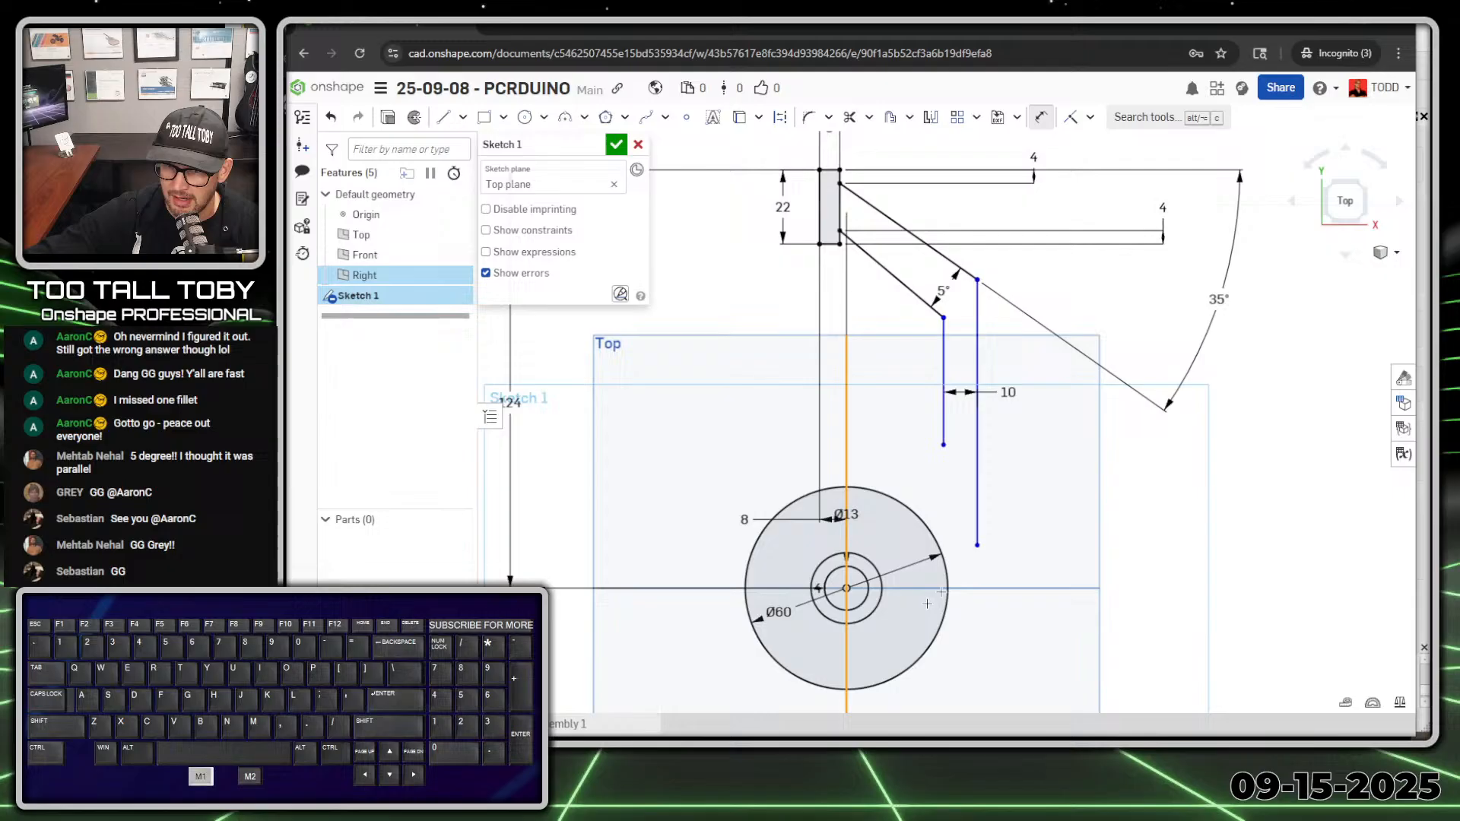
click(978, 515)
scroll(971, 663, down, 5)
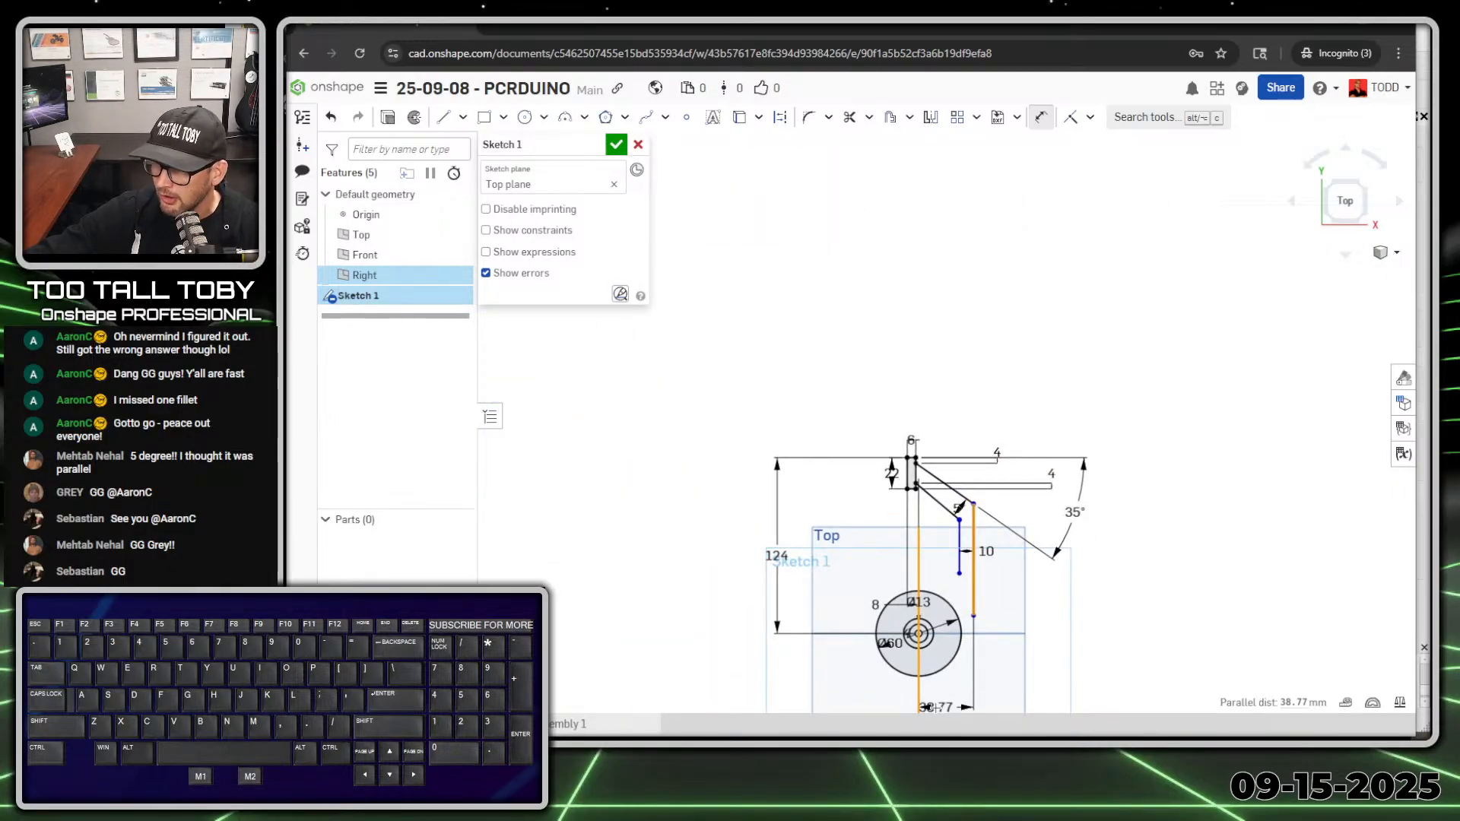
click(1059, 700)
text(33)
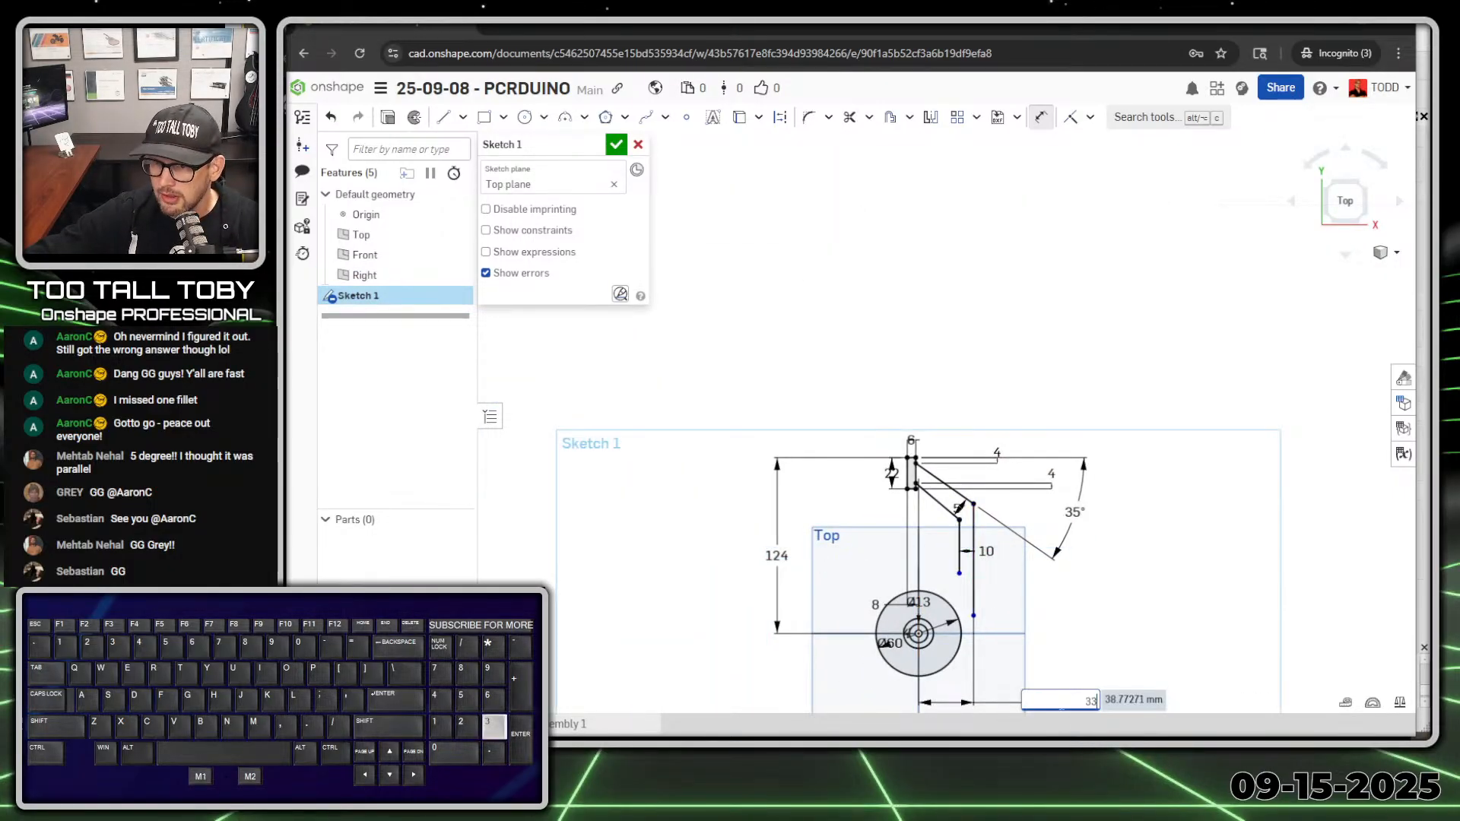
key(Return)
Sketch a sloping line about 25 mm long from the inner vertical arm line's lower end to the Right plane, then about 16 mm down it
scroll(906, 607, up, 3)
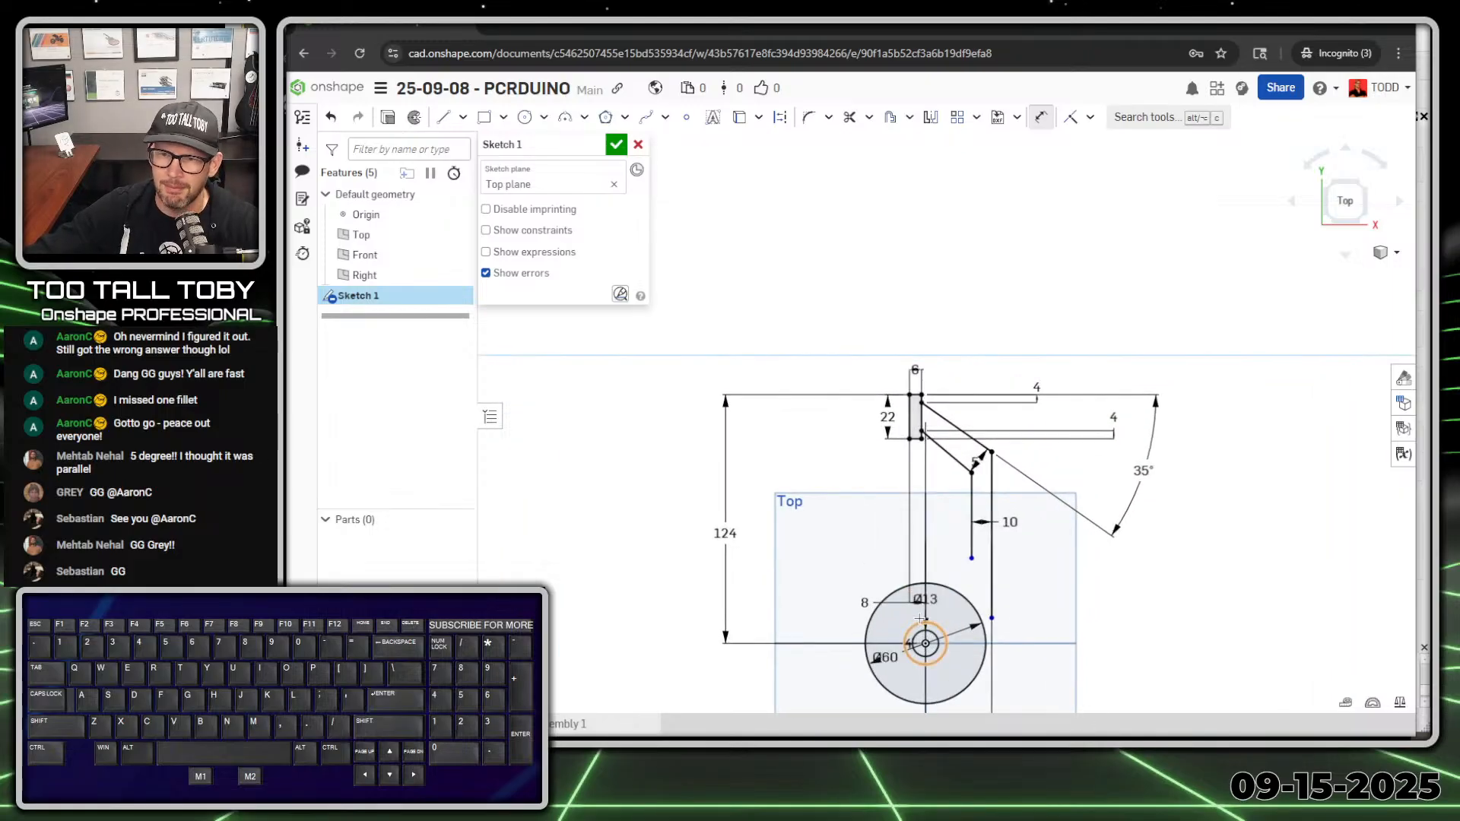
ctrl+middle_drag(932, 589, 880, 443)
scroll(890, 457, up, 3)
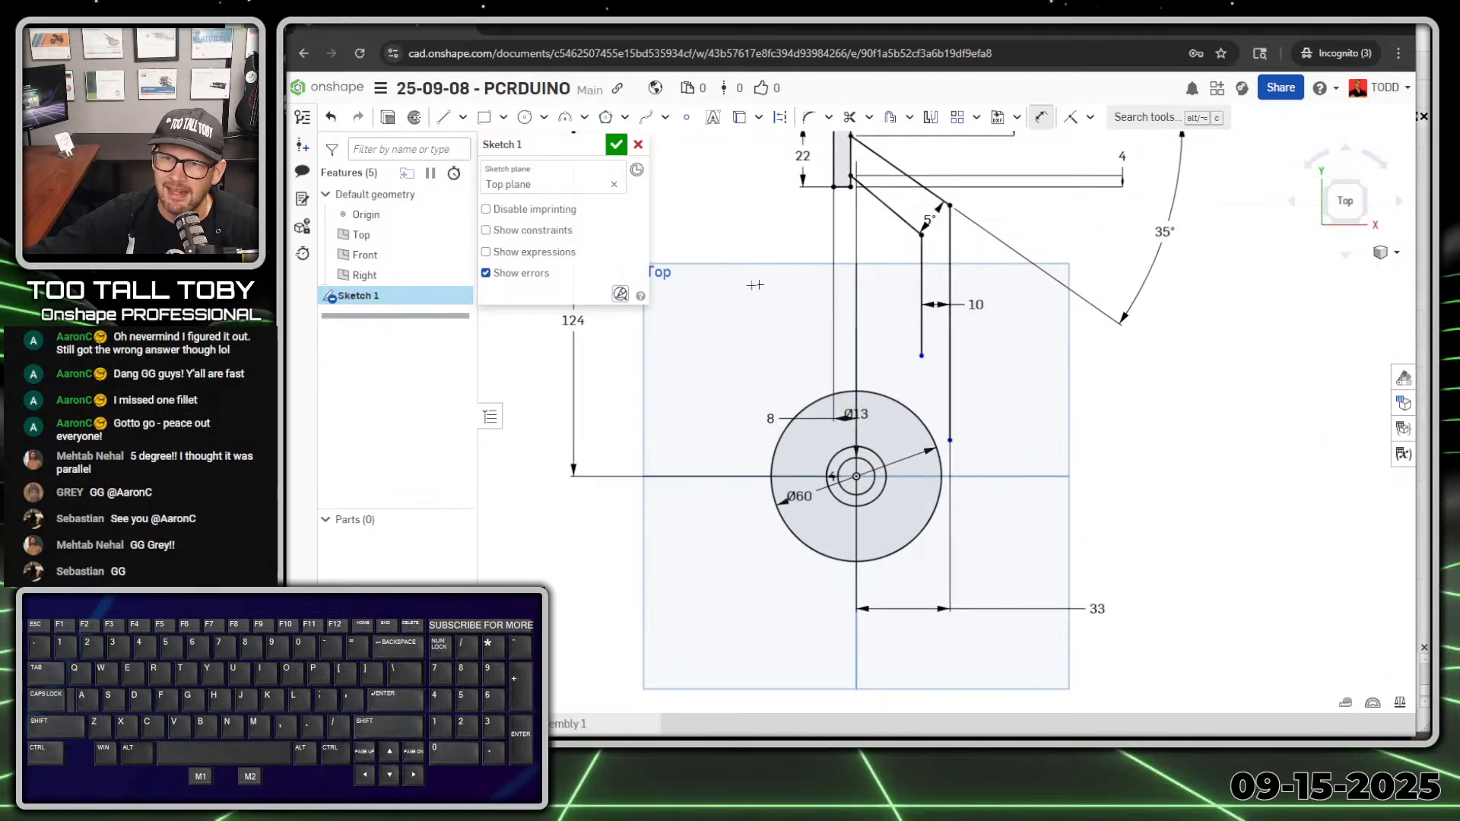
click(922, 281)
ctrl+middle_drag(922, 281, 952, 327)
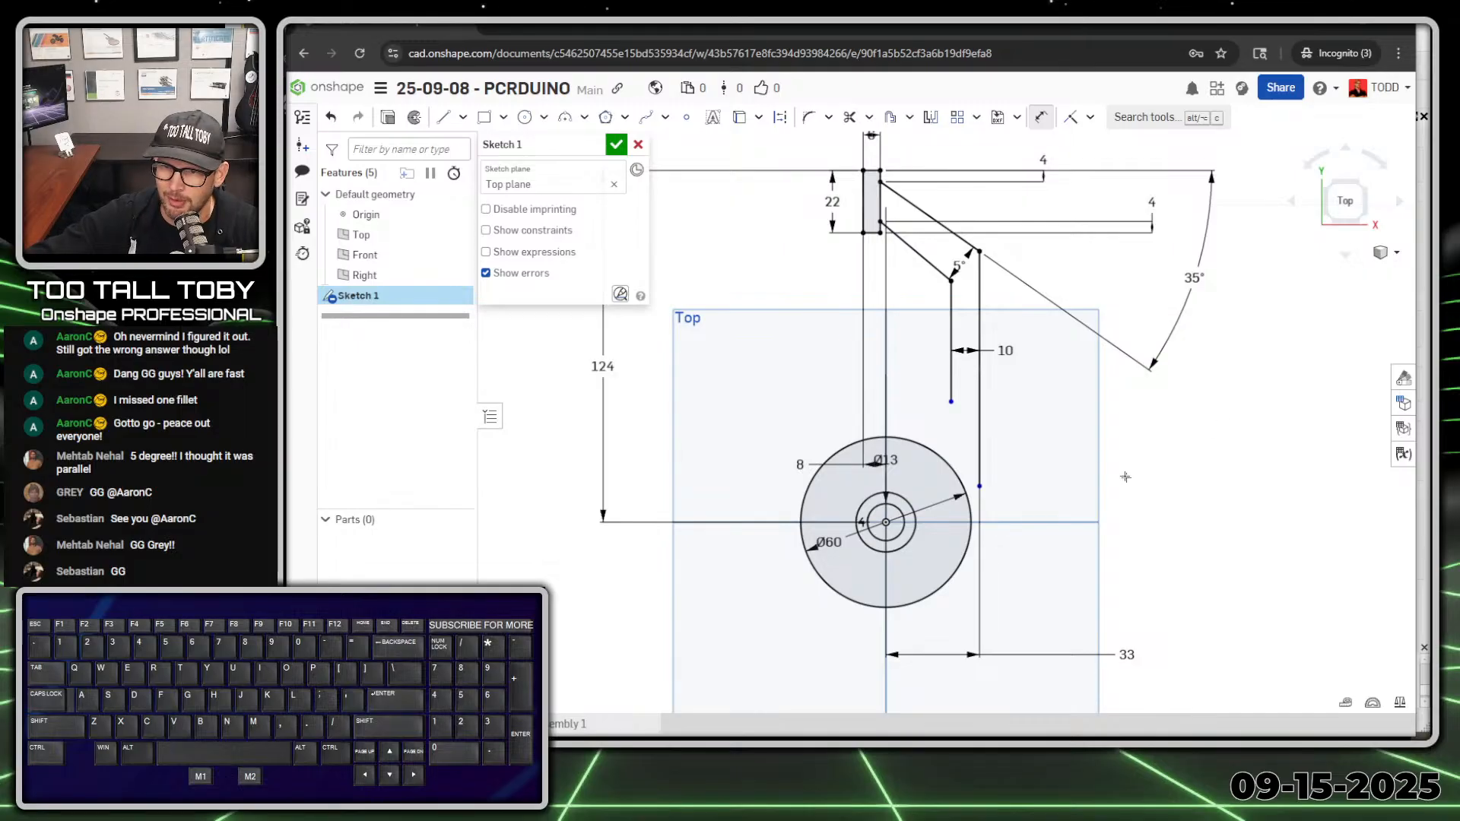
scroll(918, 467, up, 3)
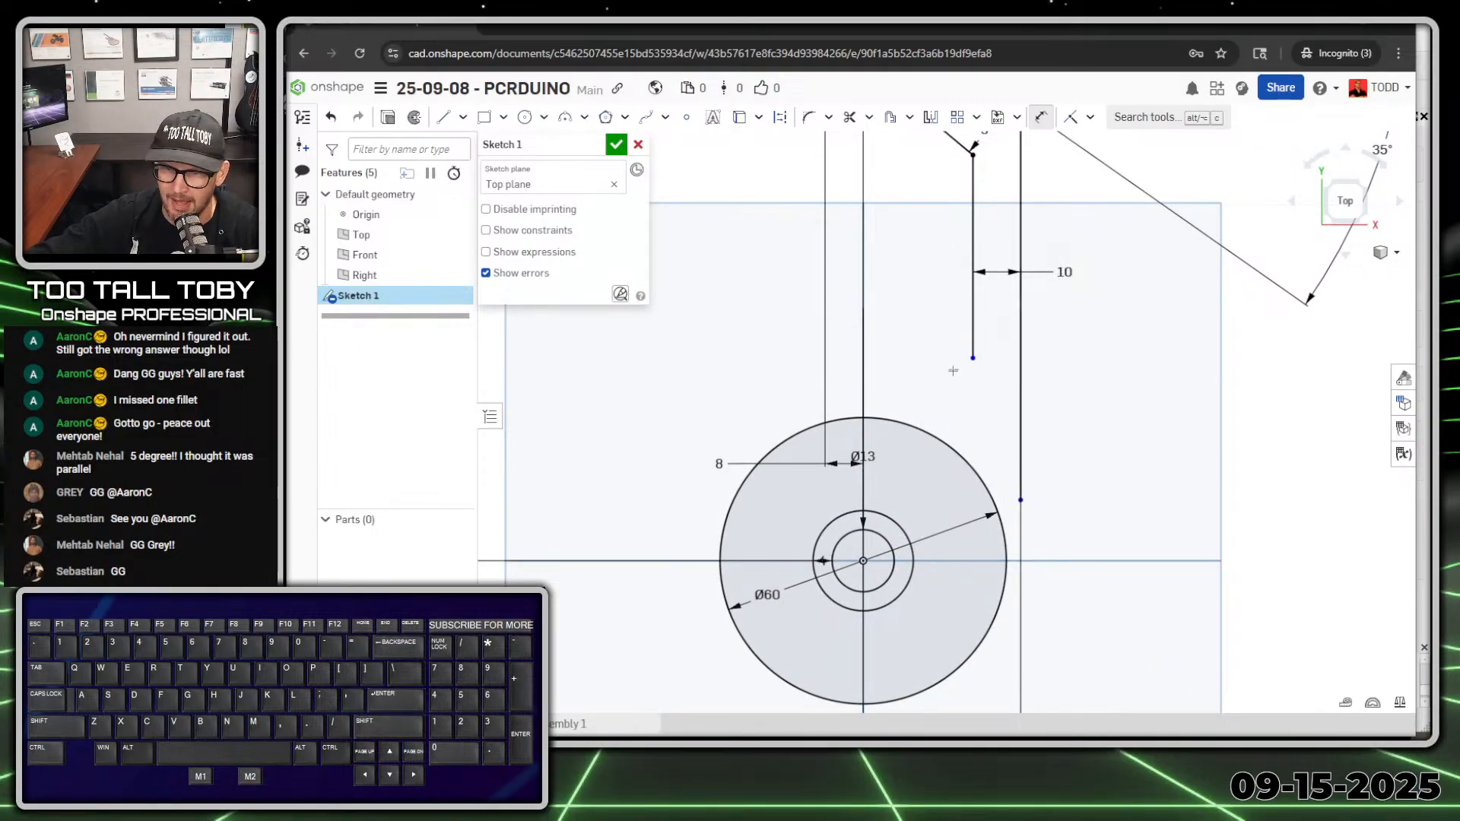
key(s)
click(1006, 371)
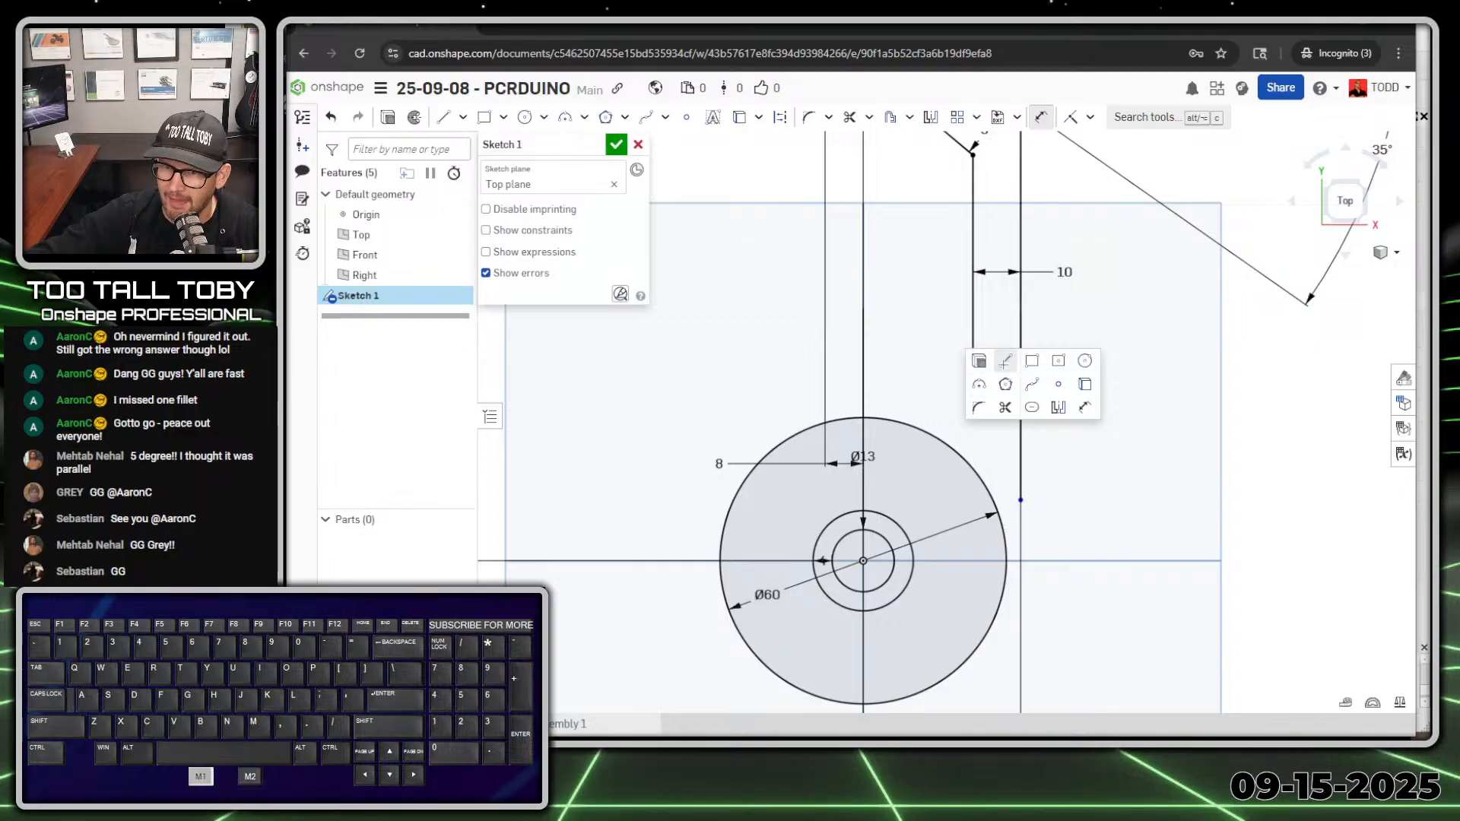
drag(972, 357, 864, 398)
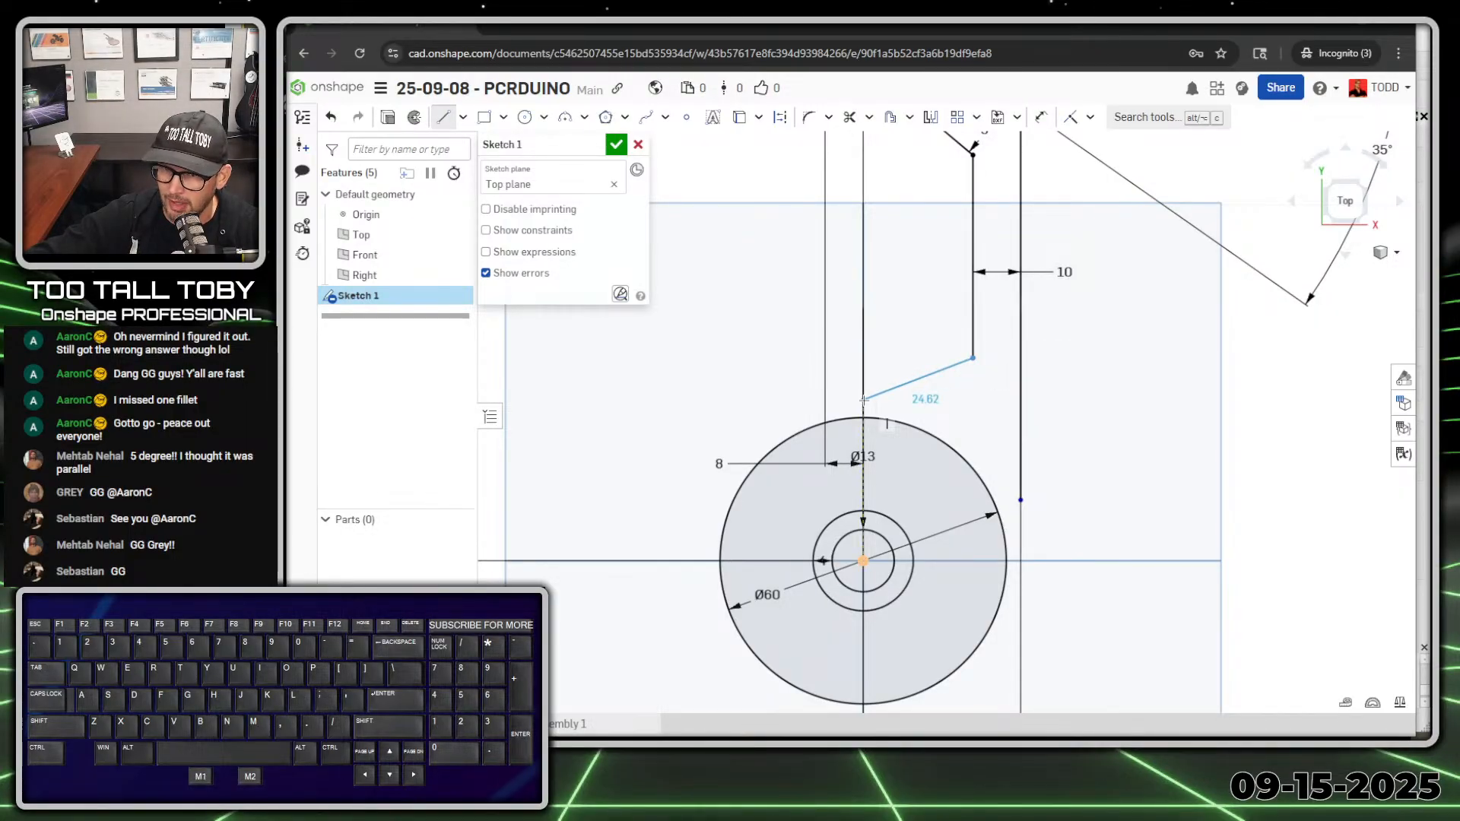
click(864, 399)
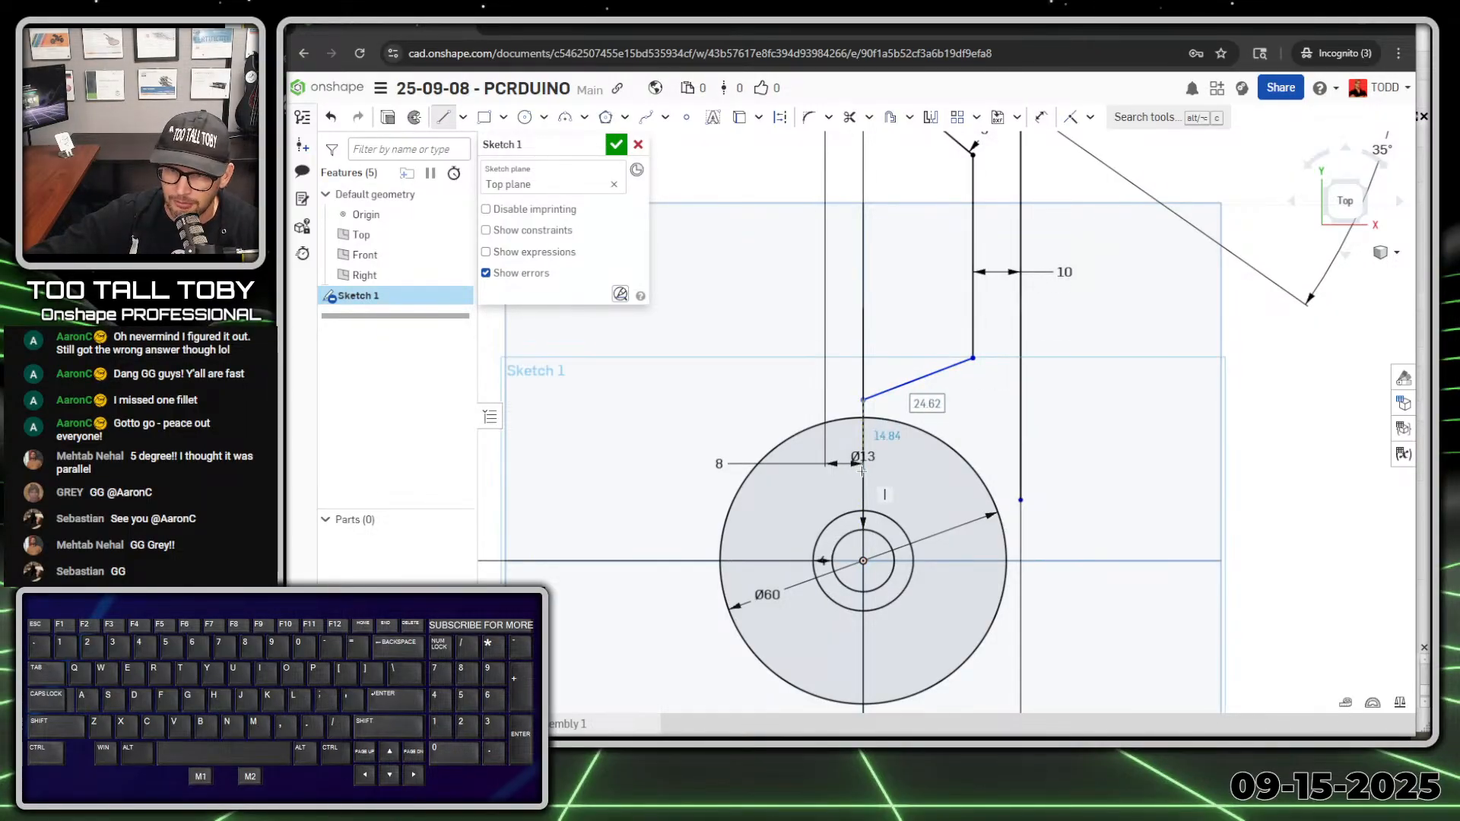
click(862, 477)
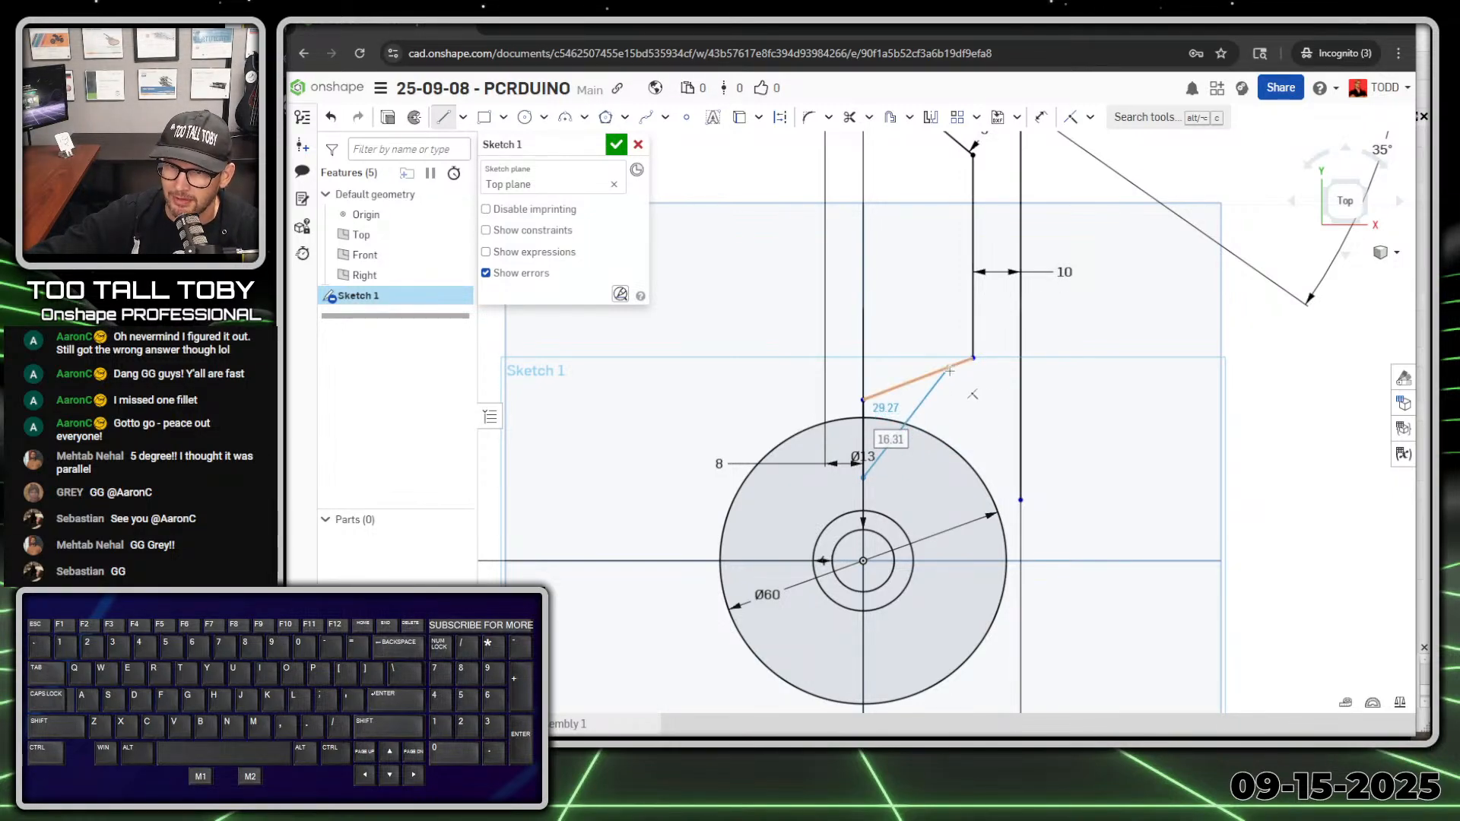
Continue the profile with a parallel sloping line about 29 mm long, a vertical line about 34 mm long, and an inward-sloping line about 18 mm long
click(991, 431)
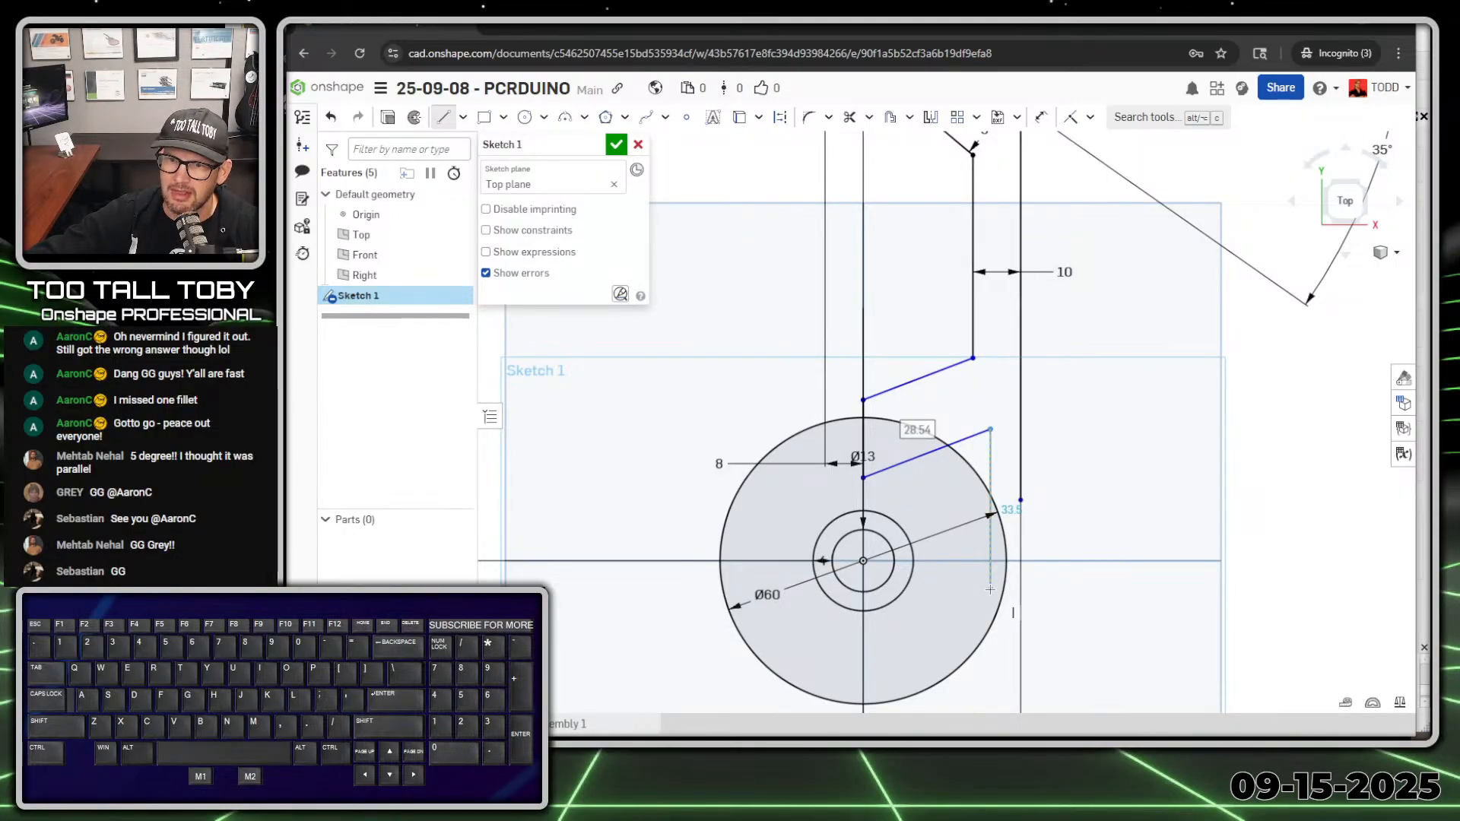
click(991, 589)
scroll(928, 618, down, 3)
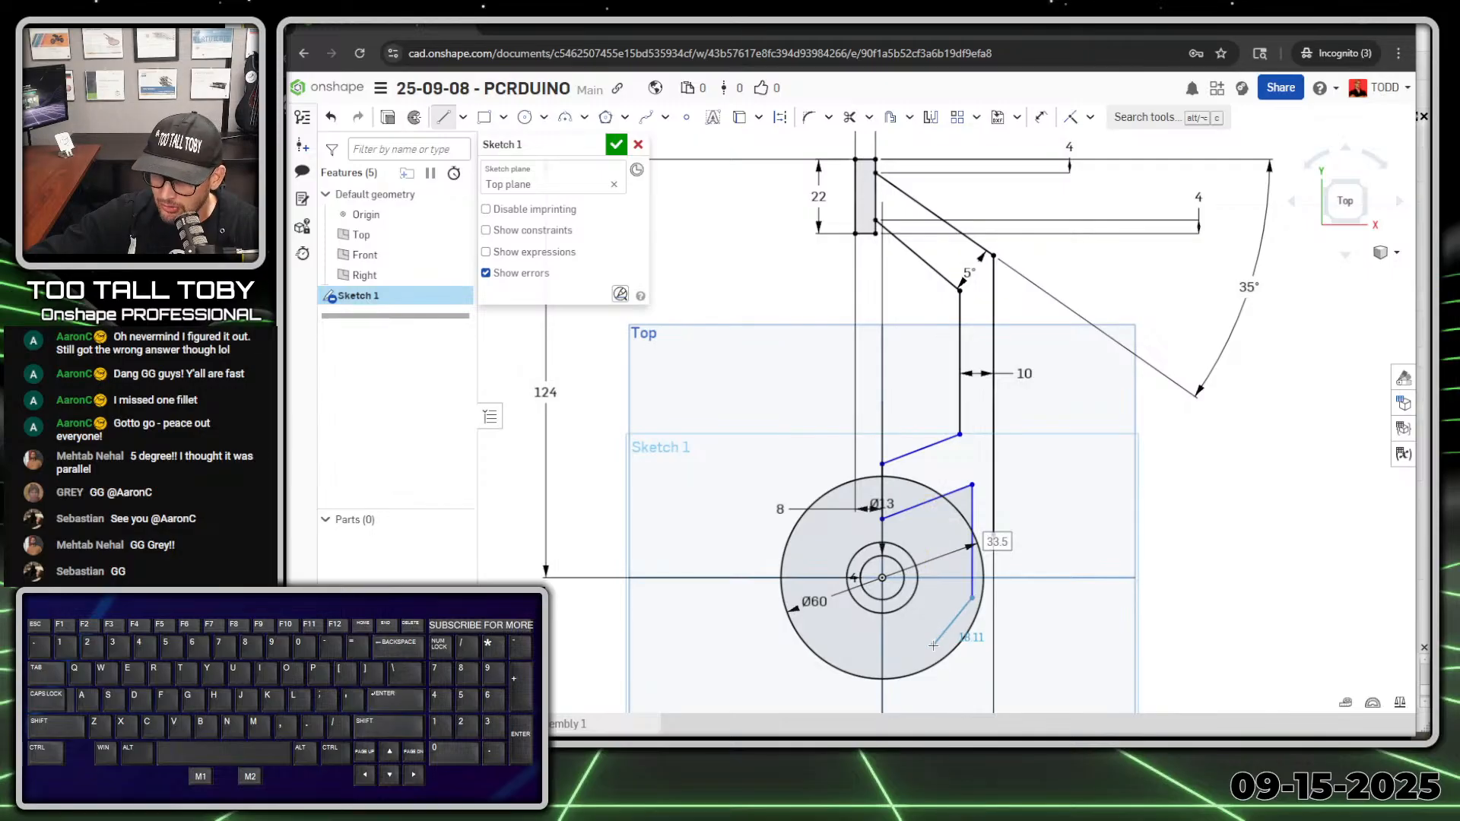
scroll(931, 643, up, 3)
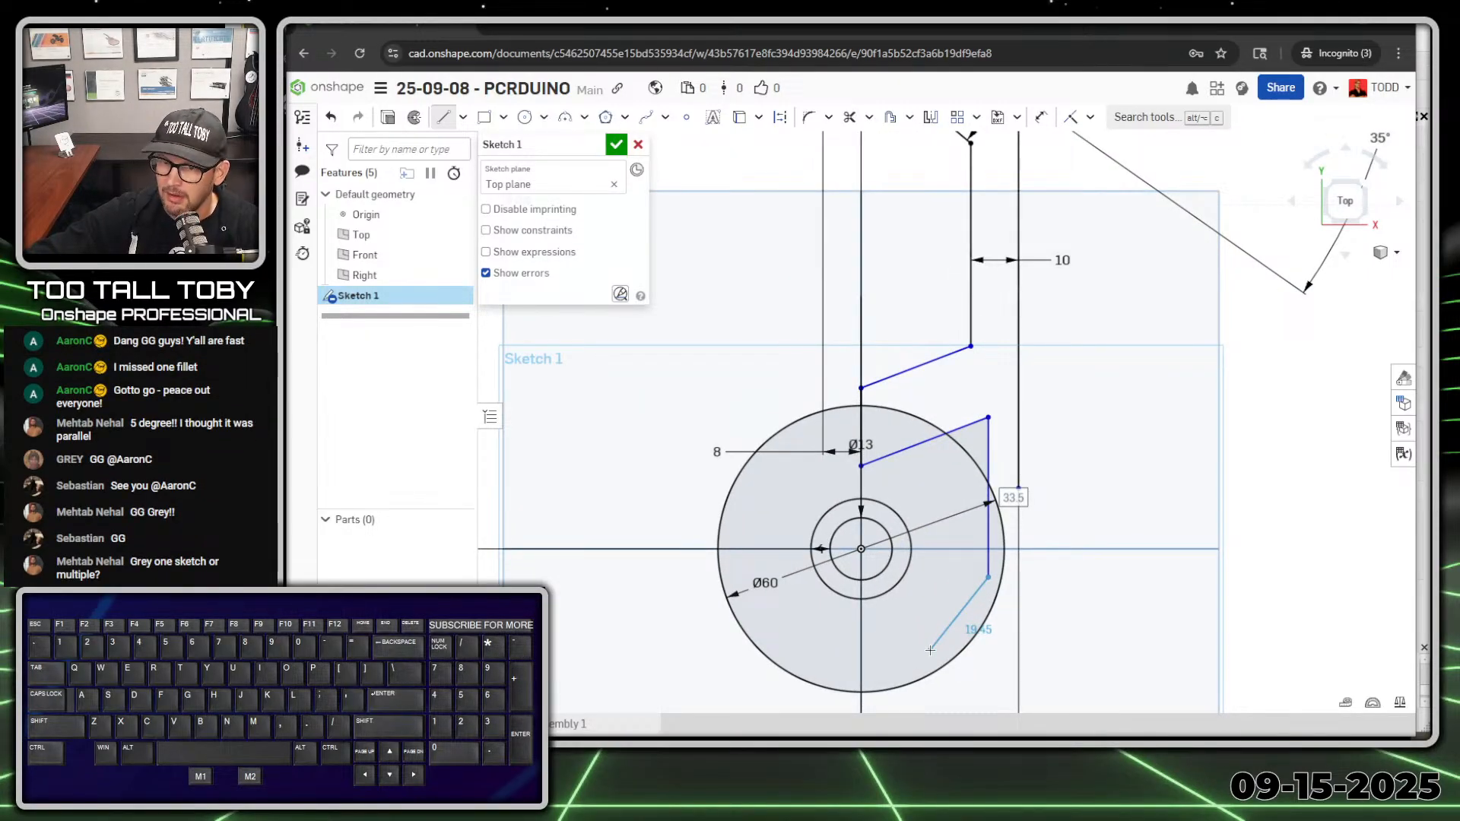
click(930, 650)
ctrl+middle_drag(973, 675, 884, 423)
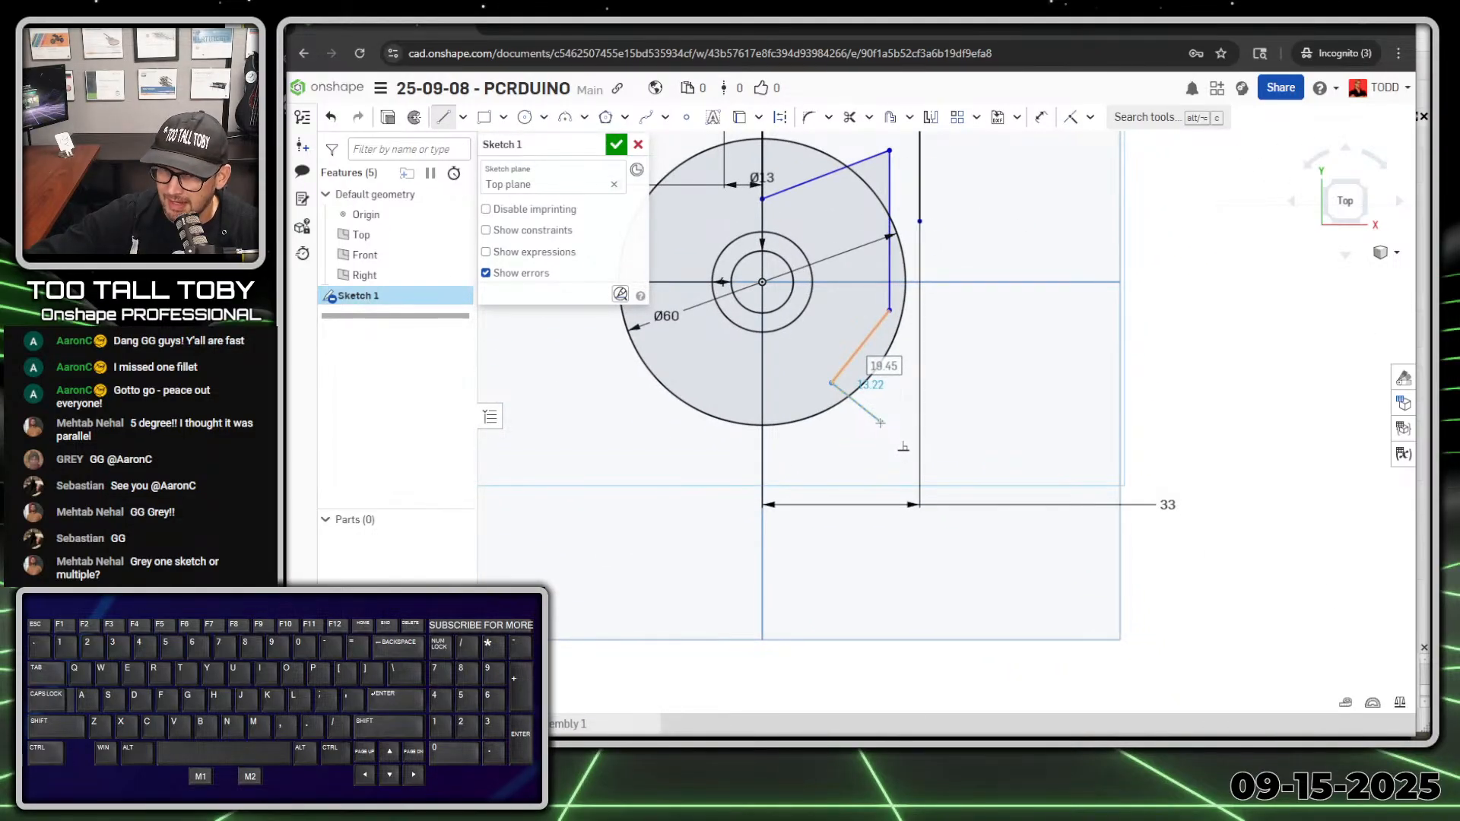
Add a perpendicular end line about 13 mm long and an outer line running back parallel to the lower inner slope
click(880, 422)
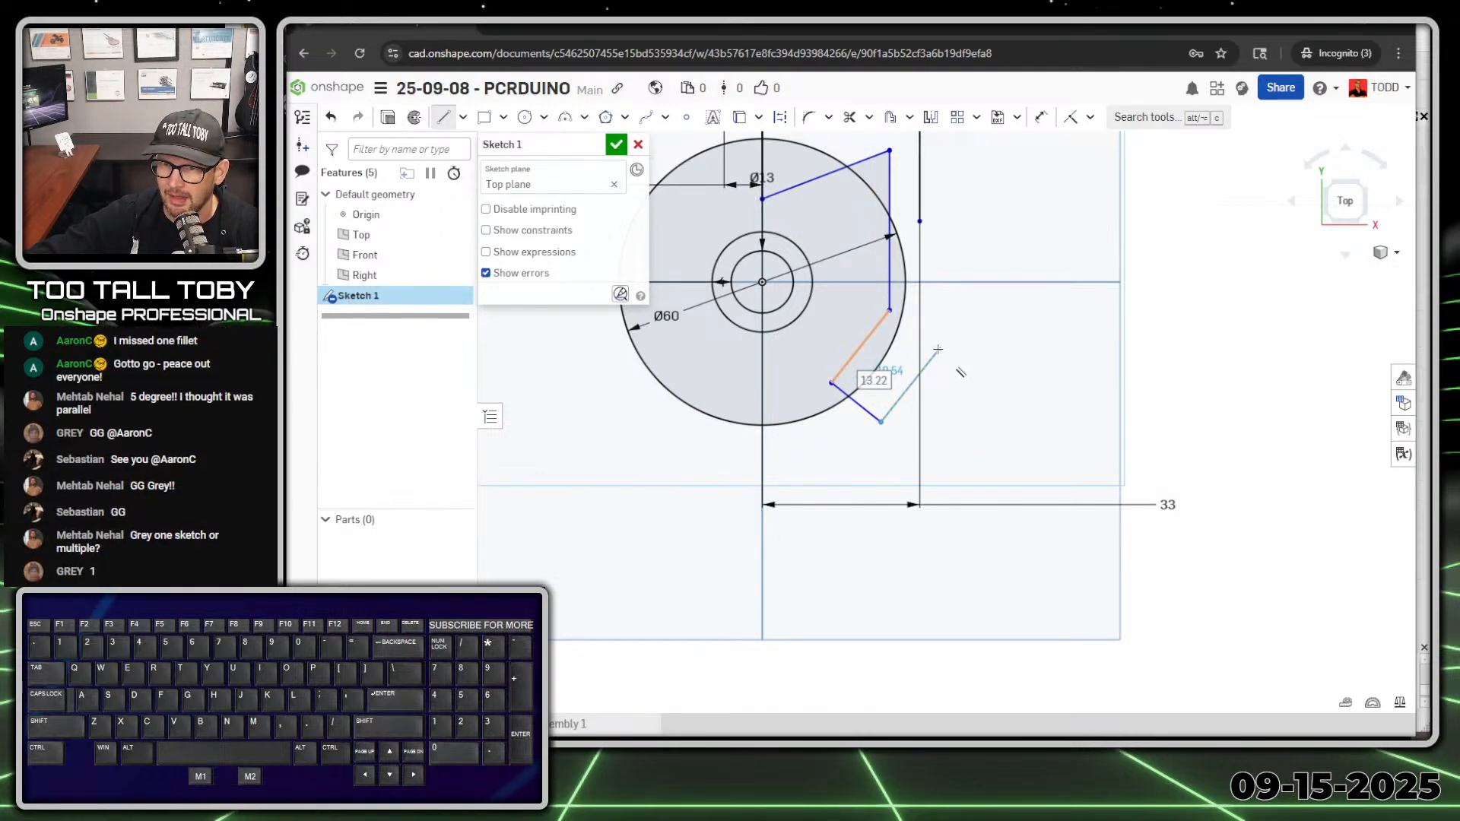
click(938, 350)
key(Escape)
Make the profile's open end coincident with the outer vertical line's lower endpoint, and move the lower outer slope outside the inner one
click(939, 350)
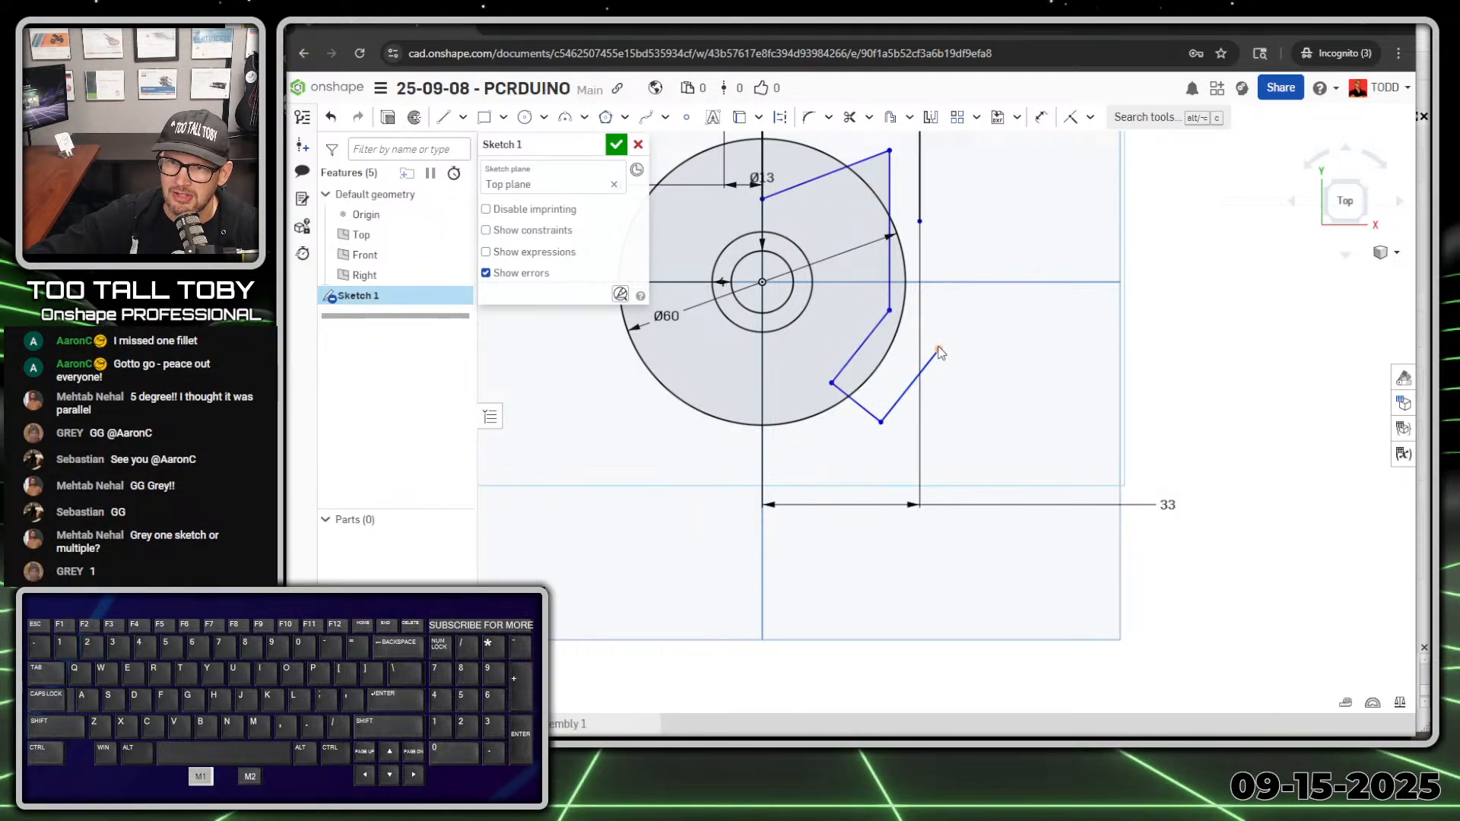
click(920, 222)
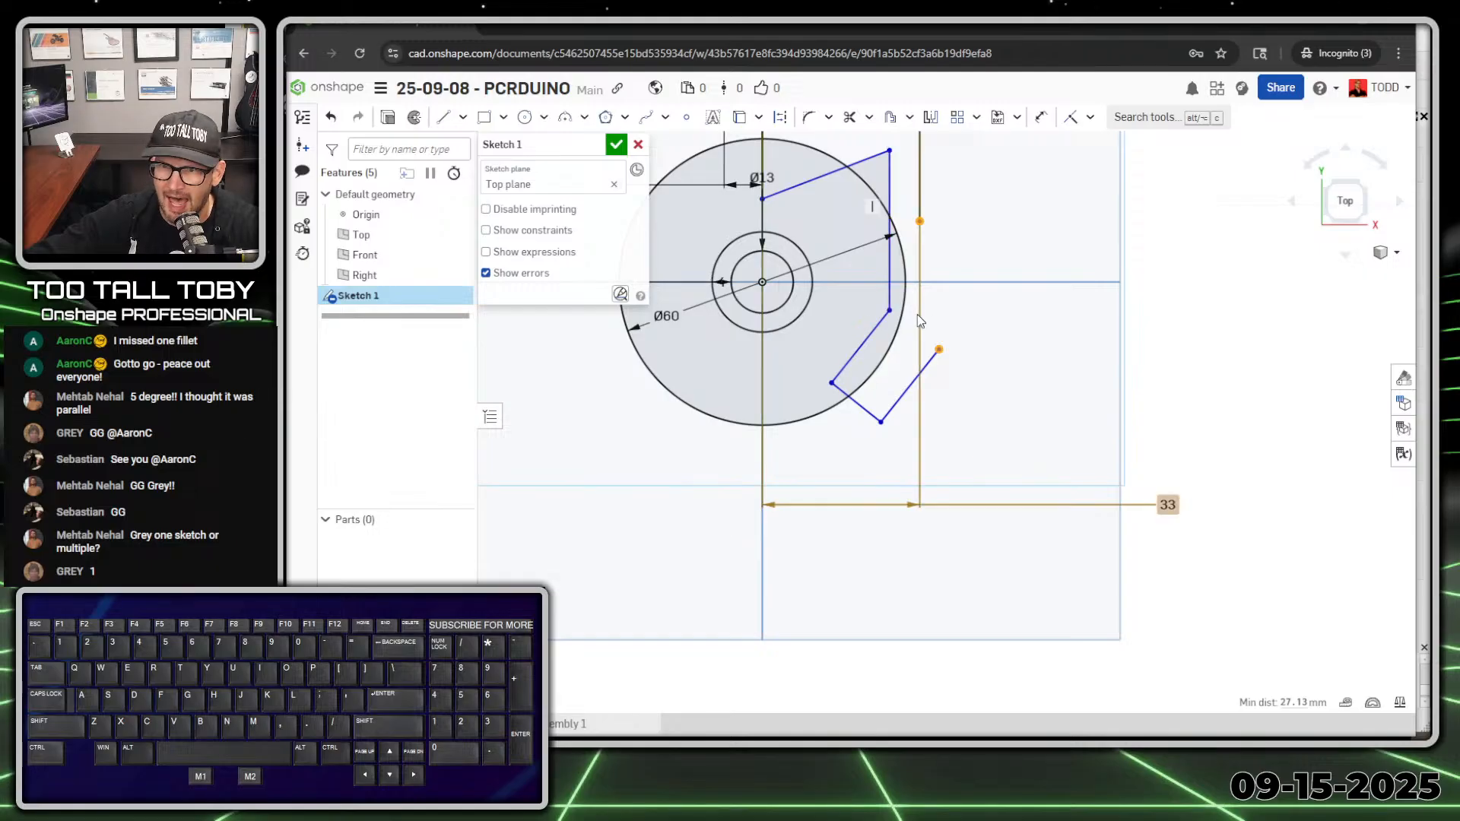
key(i)
key(Escape)
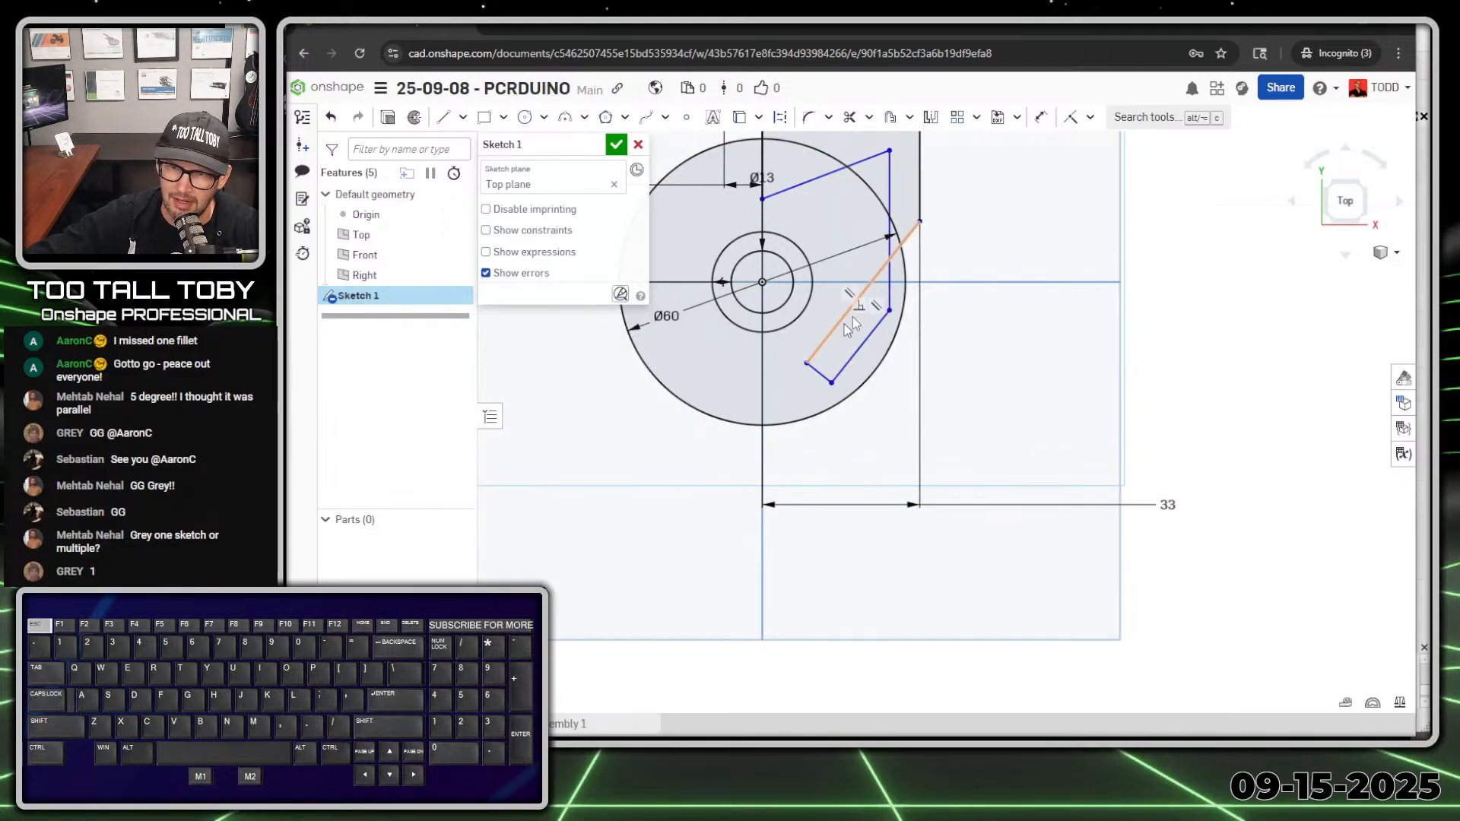
scroll(921, 386, up, 3)
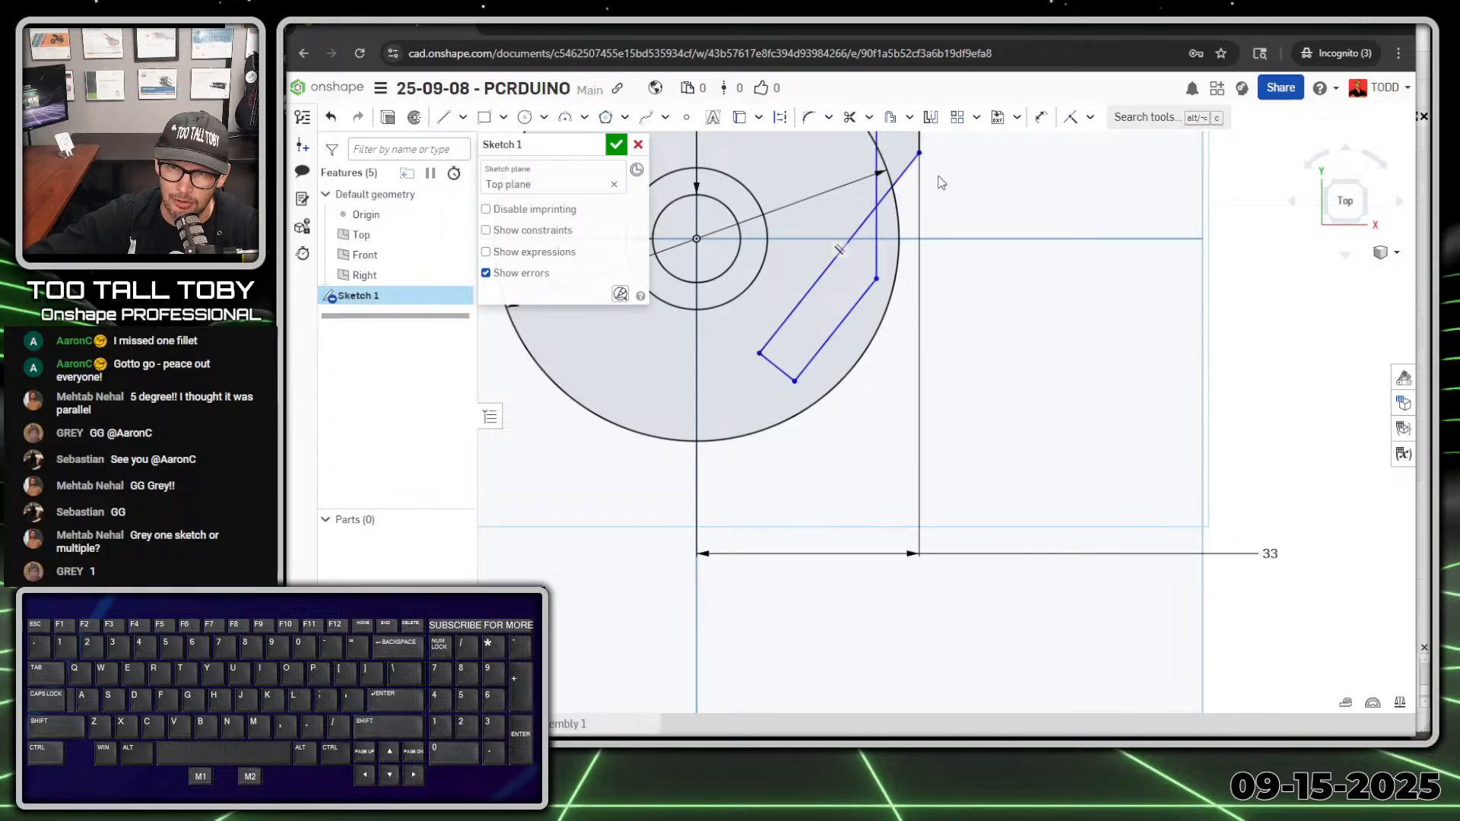
middle_drag(956, 235, 990, 319)
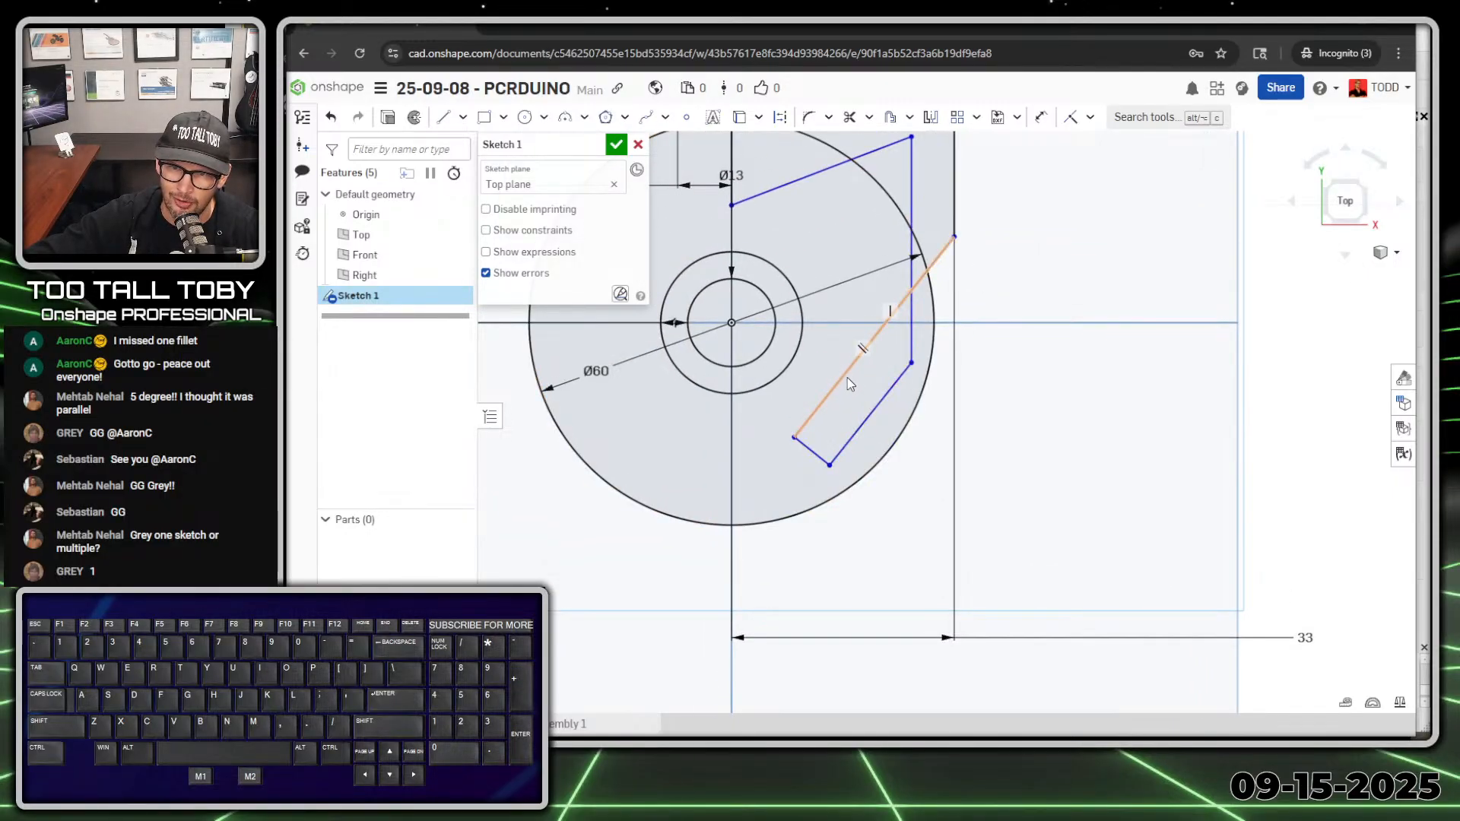
drag(846, 378, 904, 494)
Dimension the spacing between the two parallel lower sloping lines as 10 mm
key(s)
click(1031, 601)
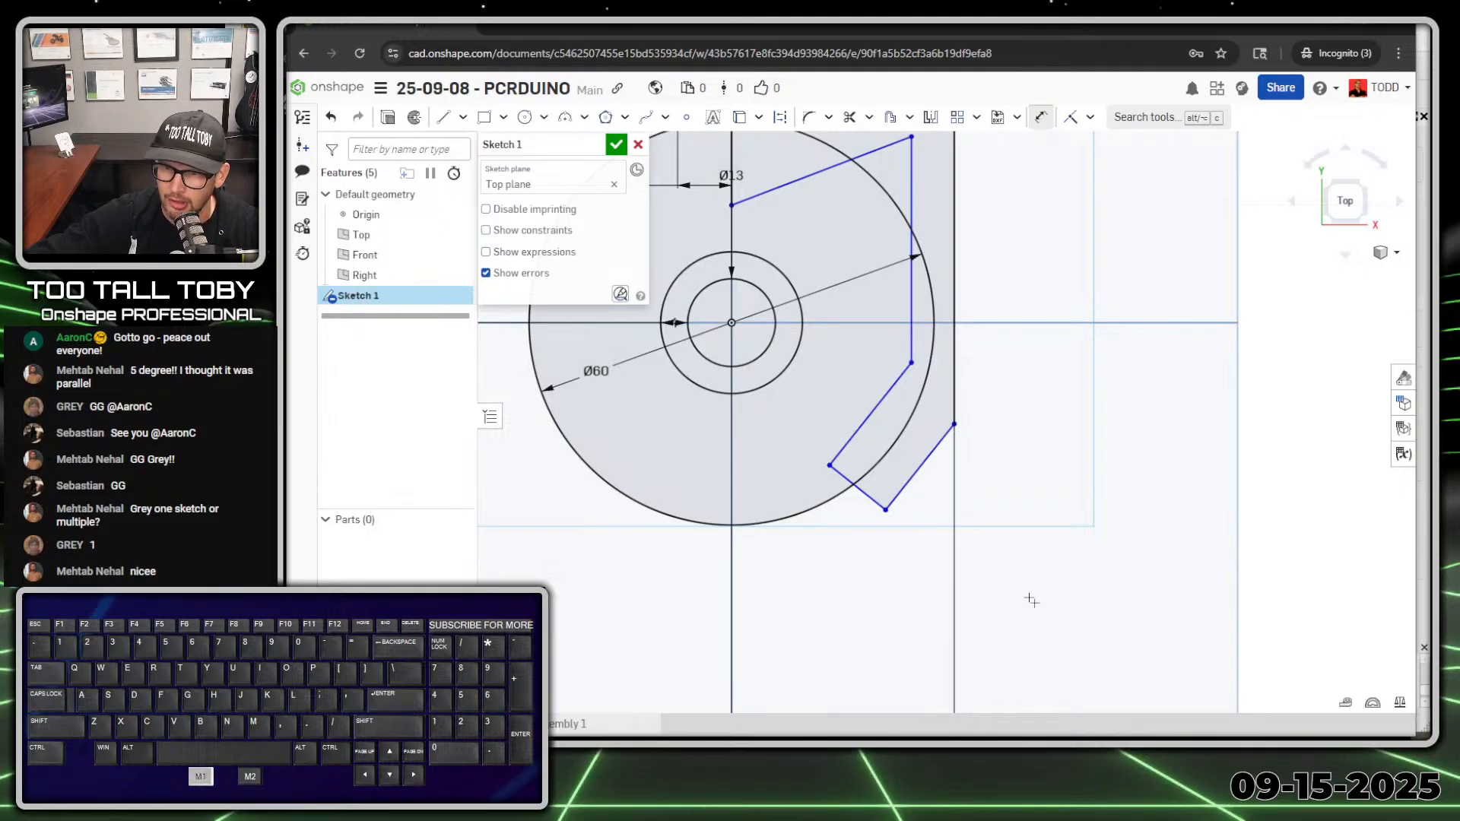
click(859, 428)
click(927, 456)
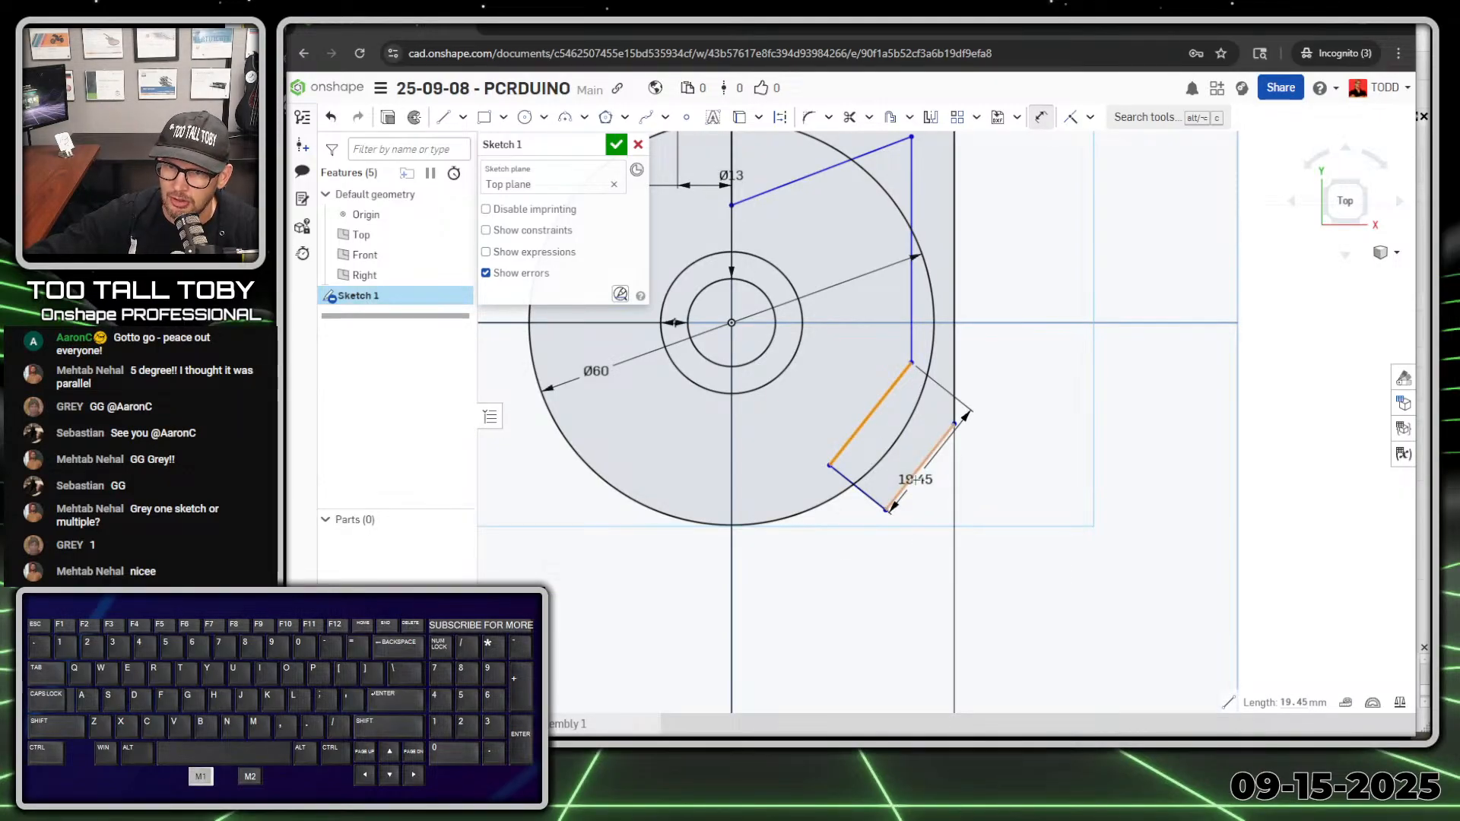
click(837, 609)
text(10)
key(Return)
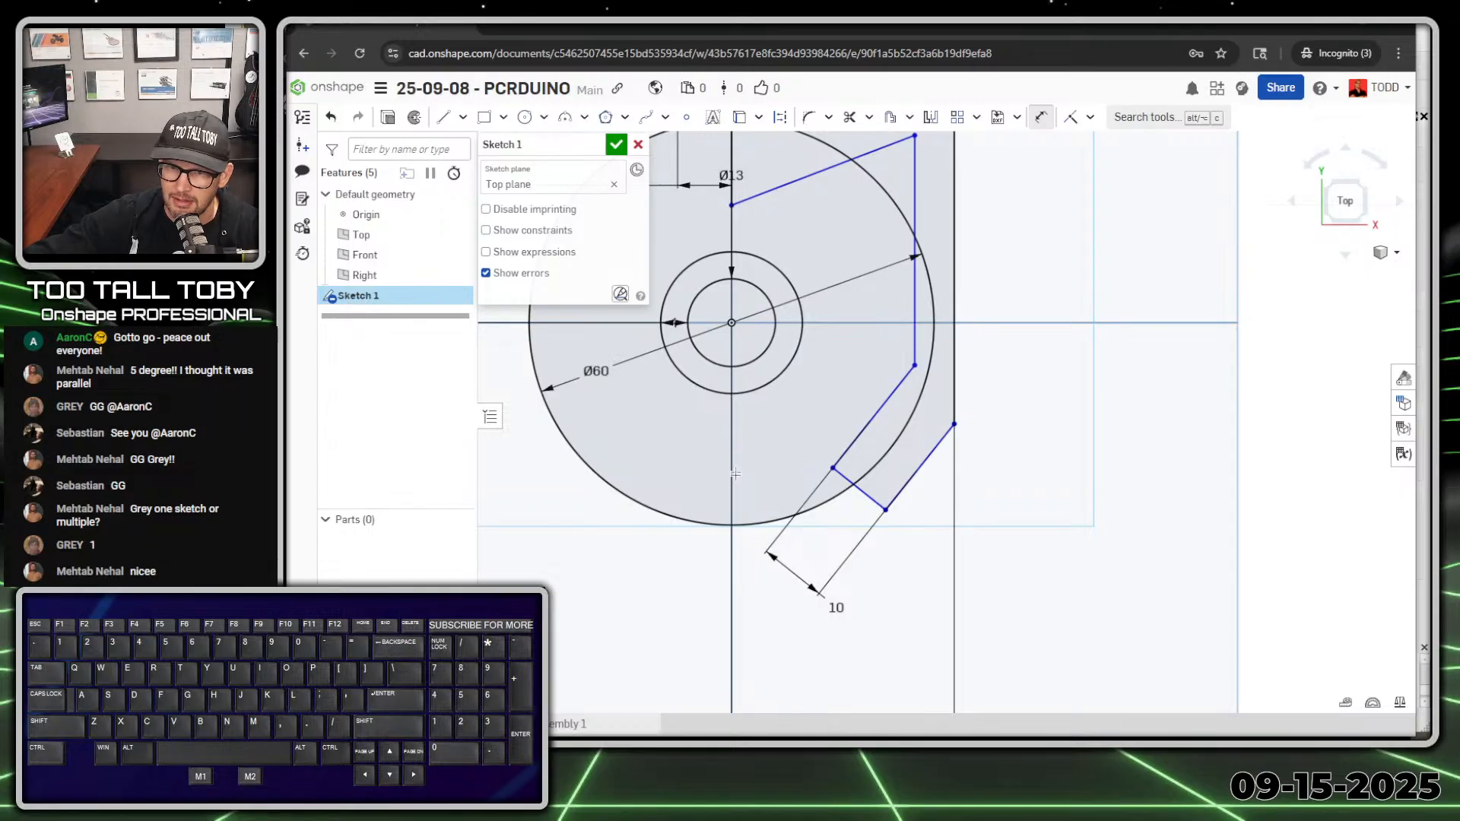
Dimension the arm's short lower end line at 25° to the Right plane
click(733, 596)
click(859, 488)
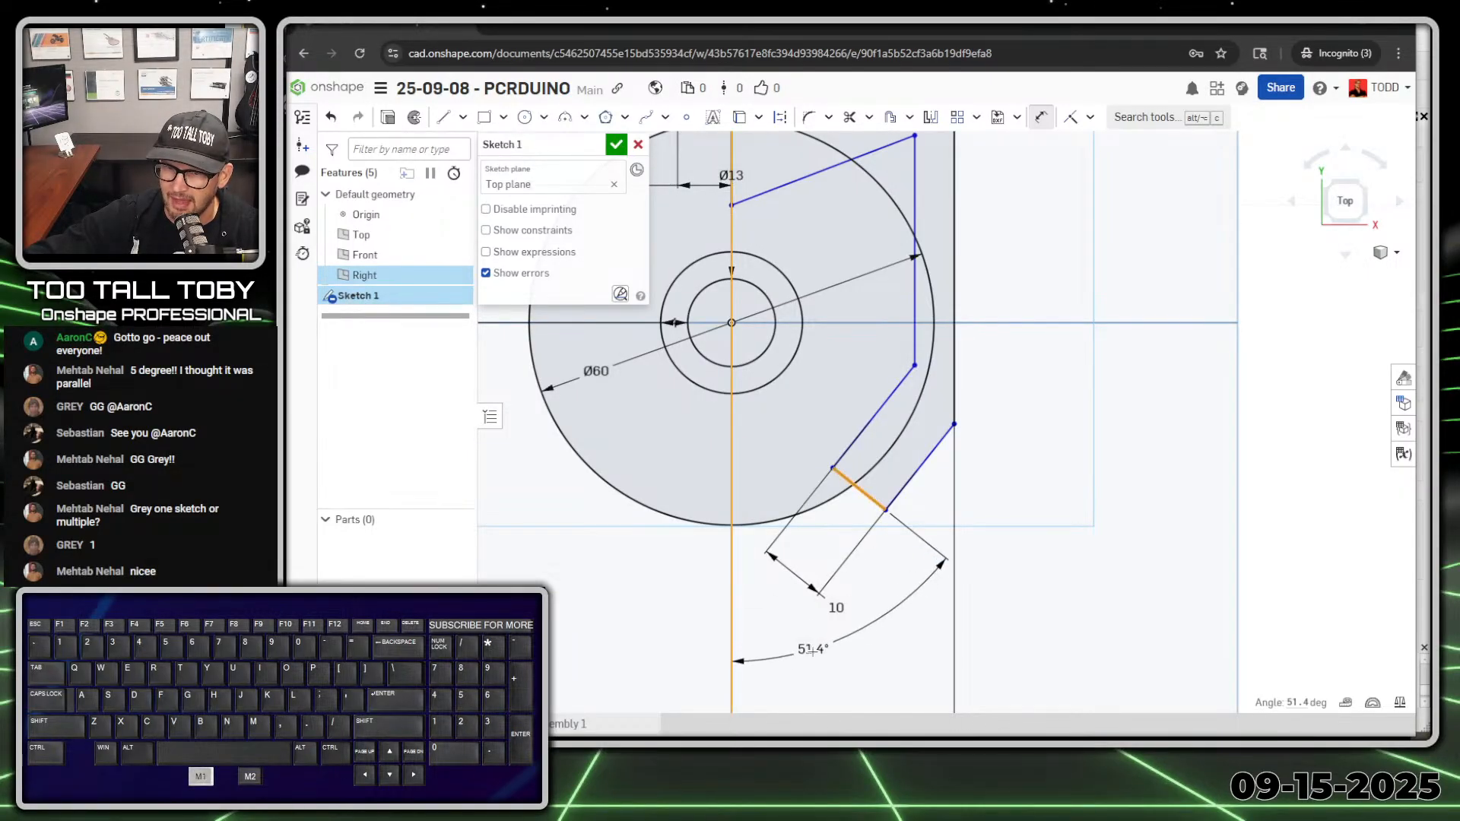
click(834, 663)
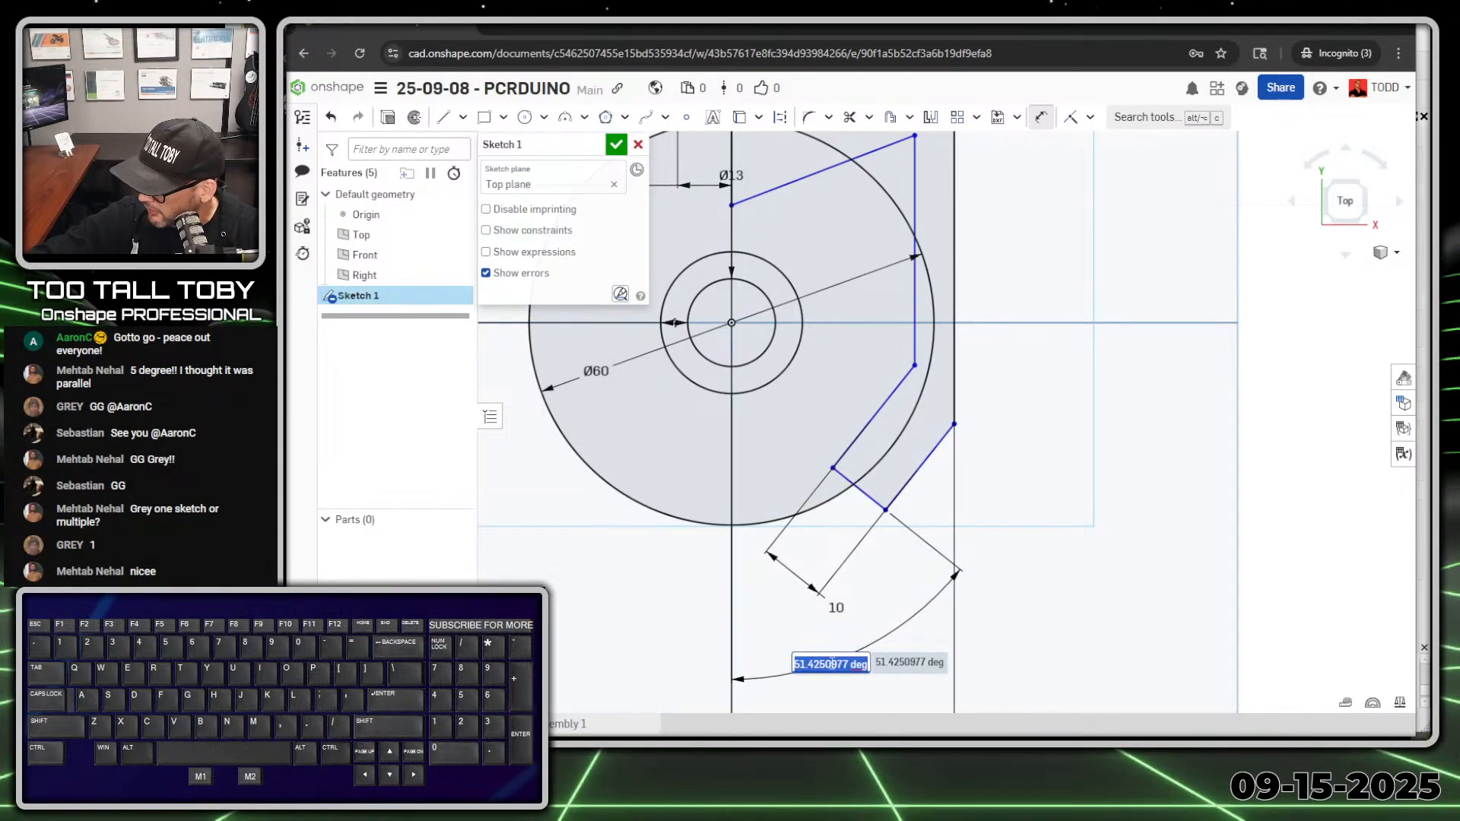
text(25)
key(Return)
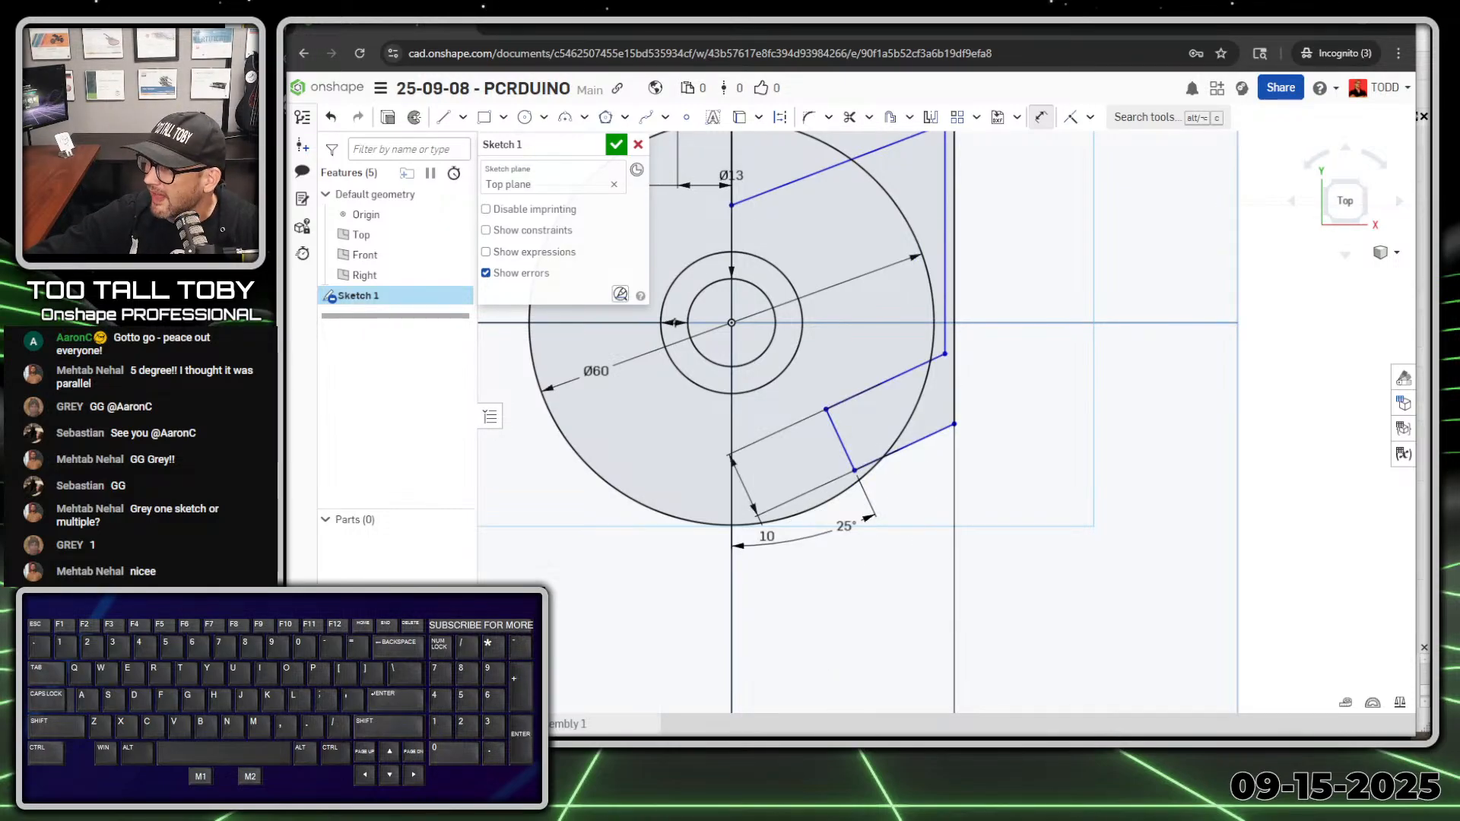
Examine the lower arm end on the drawing, marking the 25° line from the hole centre through the short end edge
click(782, 32)
key(alt+1)
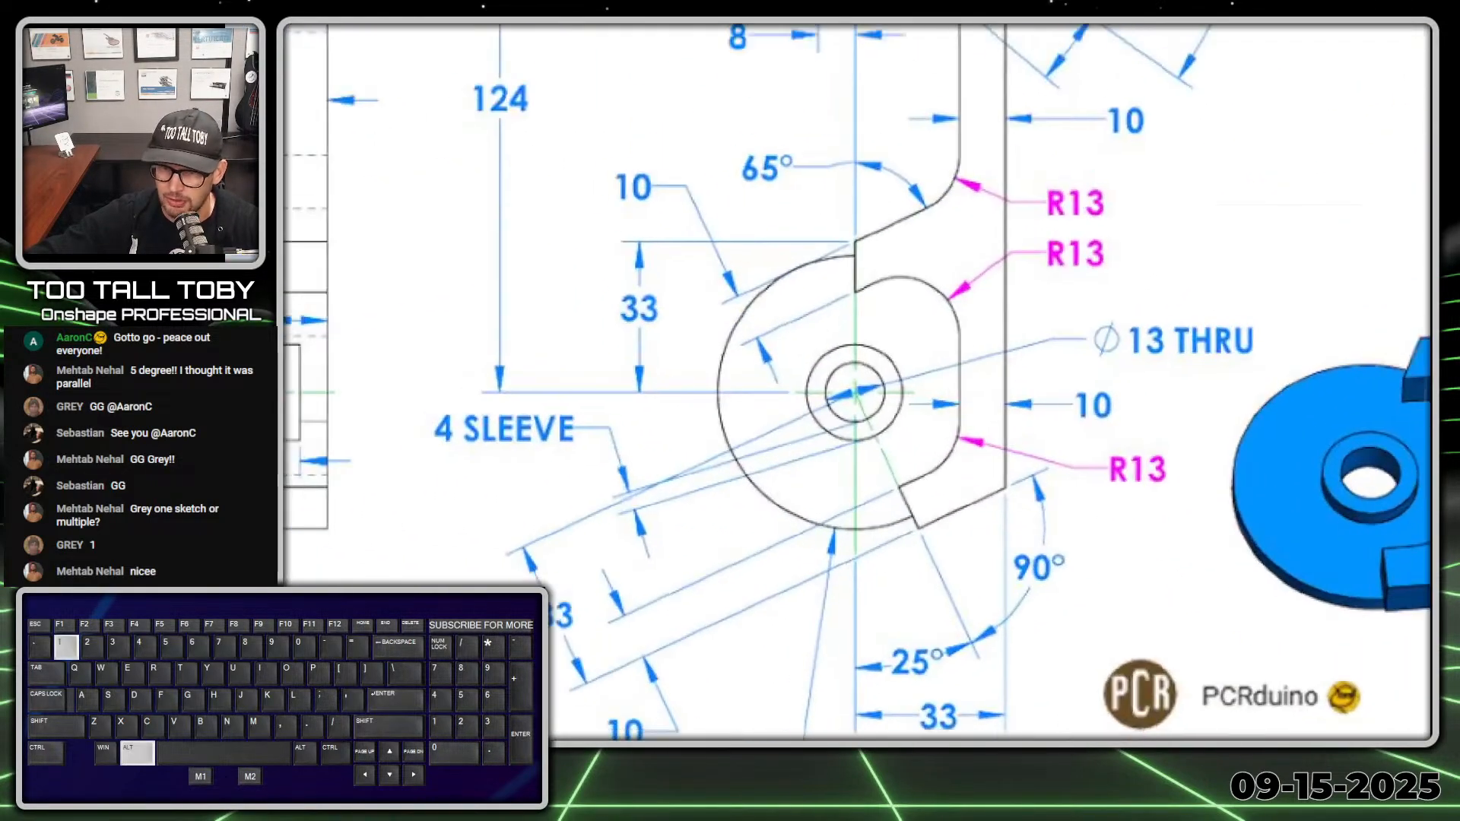
click(897, 519)
shift+drag(910, 529, 898, 502)
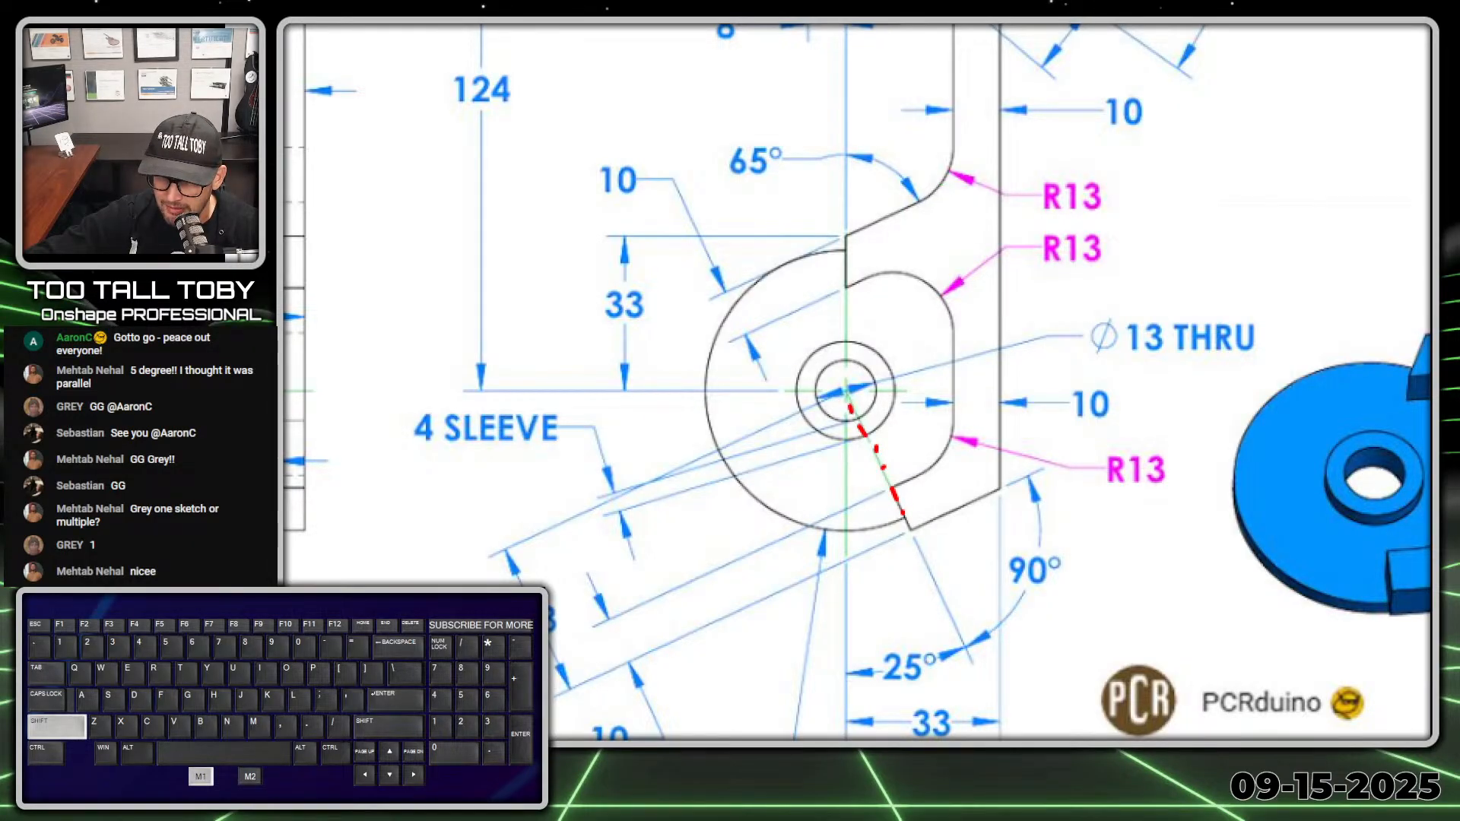
shift+drag(842, 391, 975, 673)
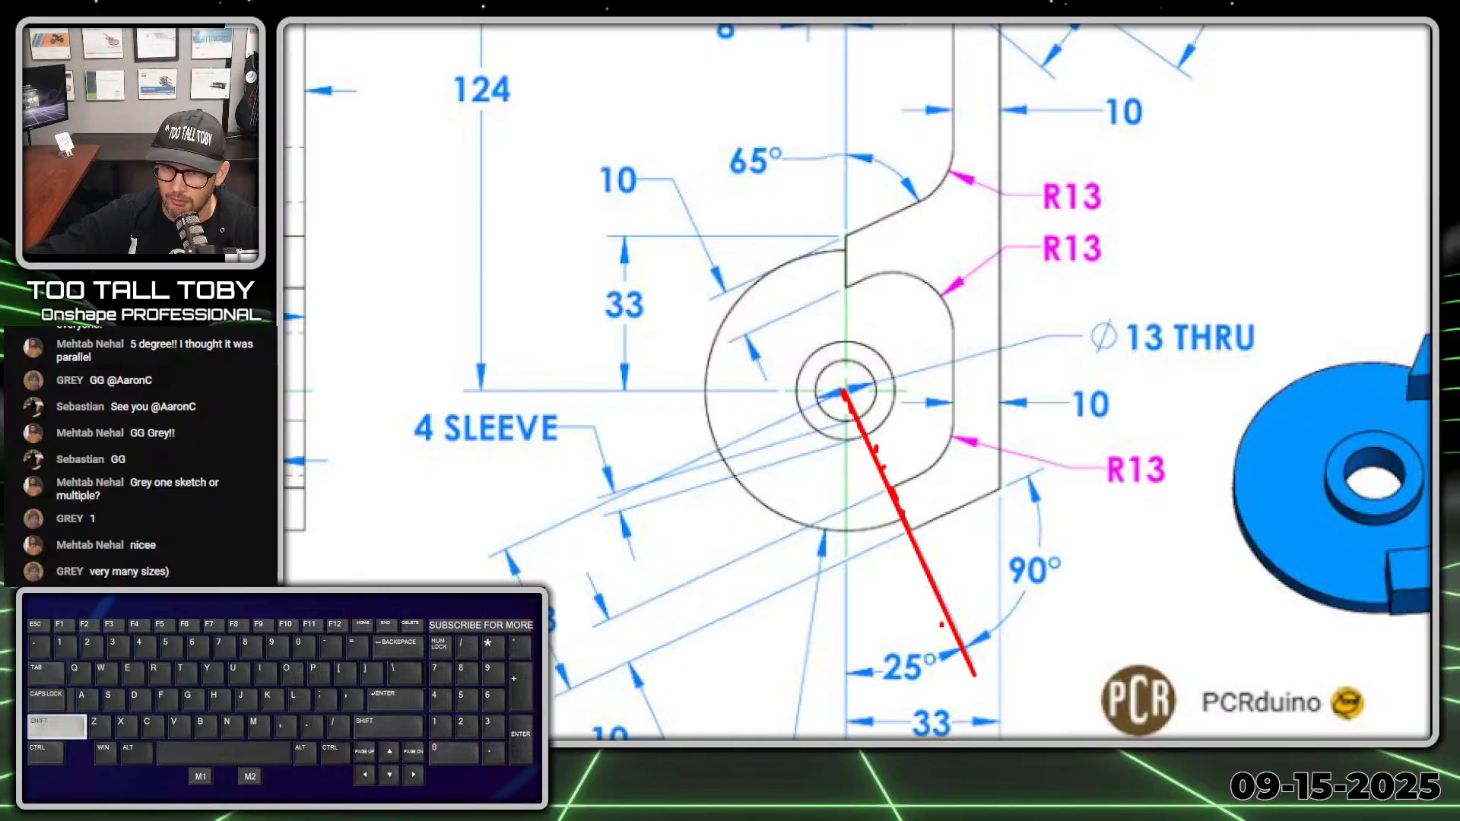
key(Escape)
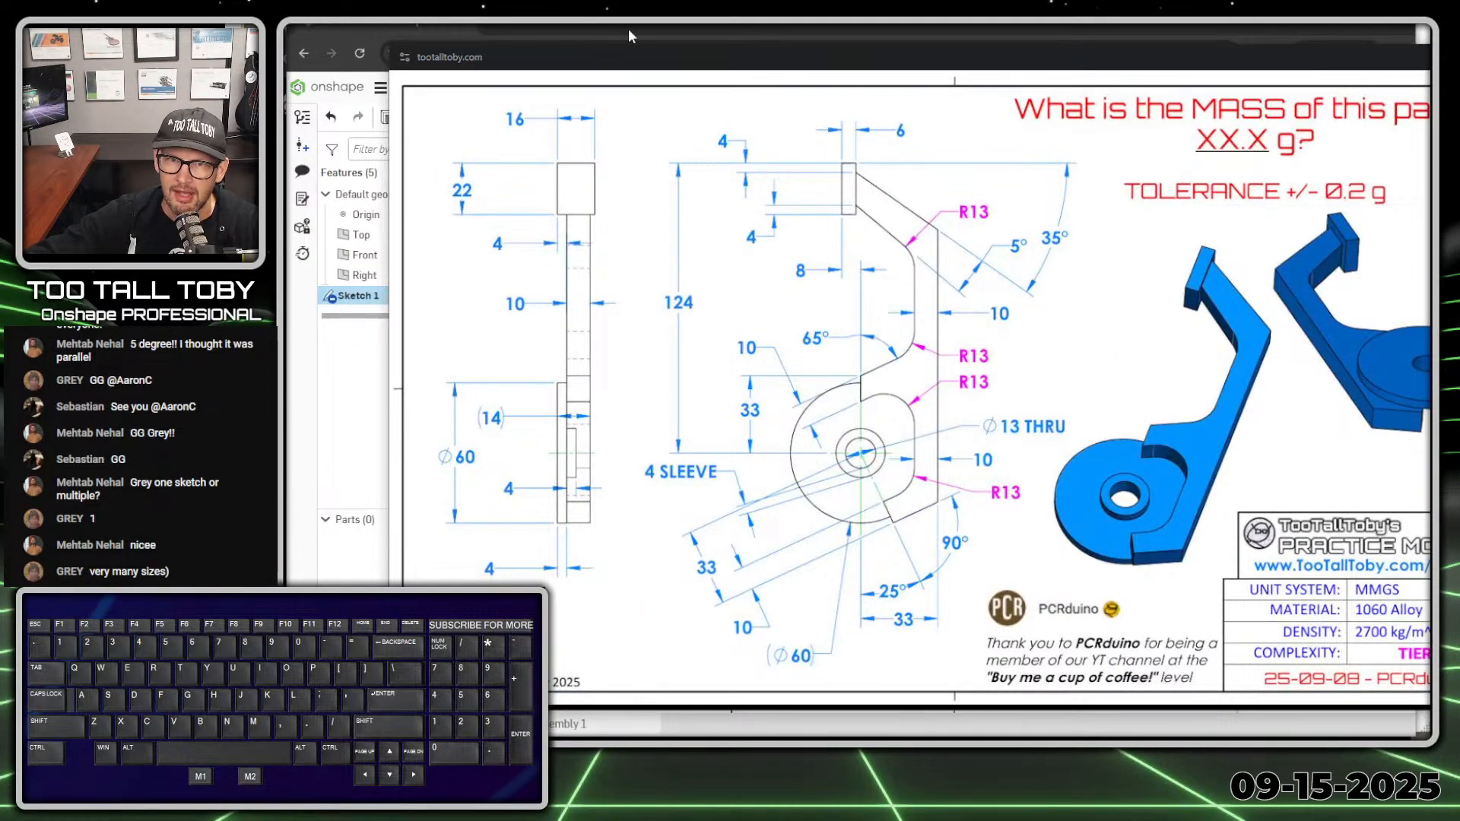
drag(588, 64, 1430, 67)
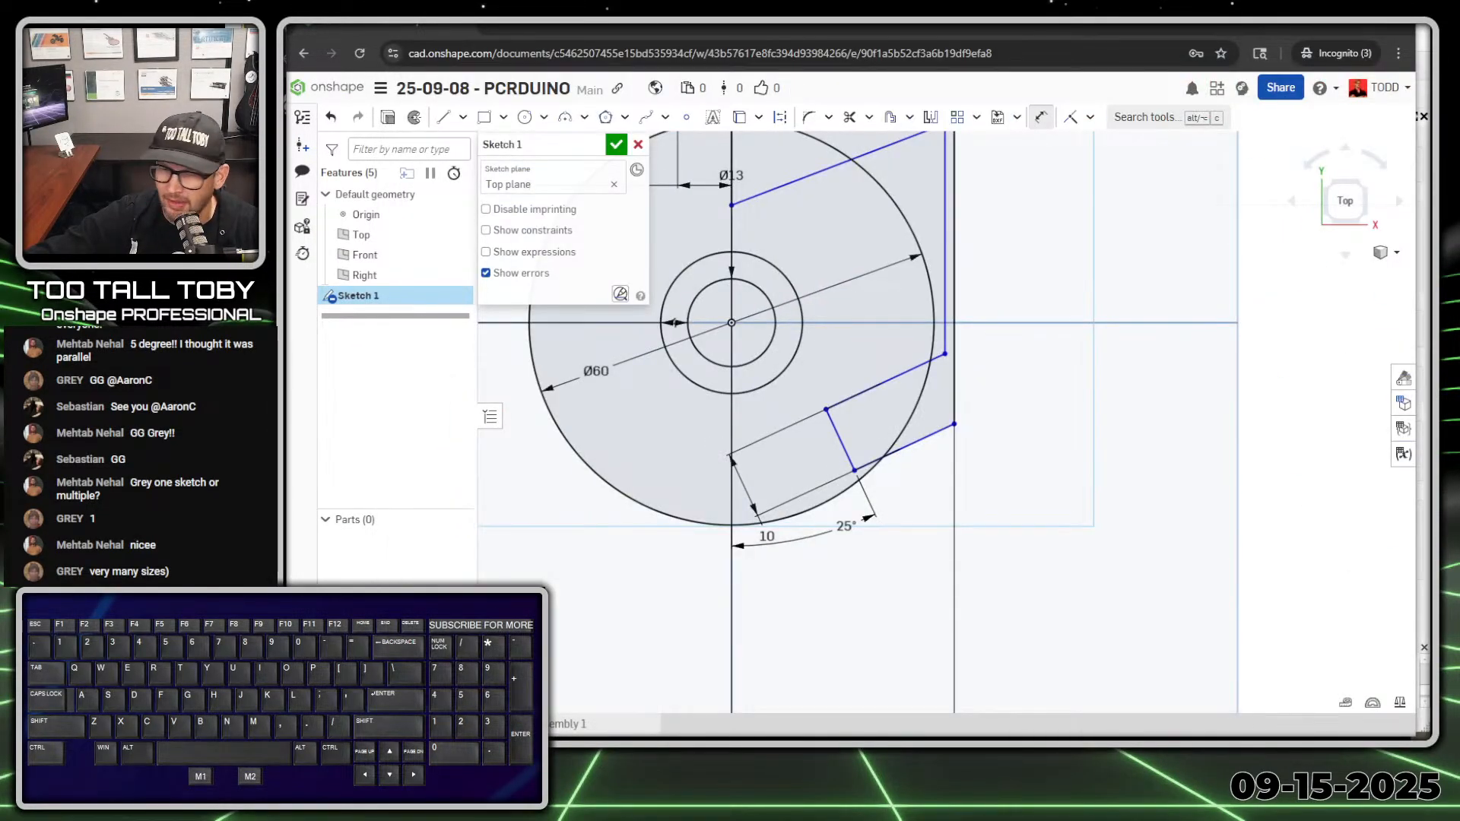
Make the arm's short lower end line coincident with the origin
key(Escape)
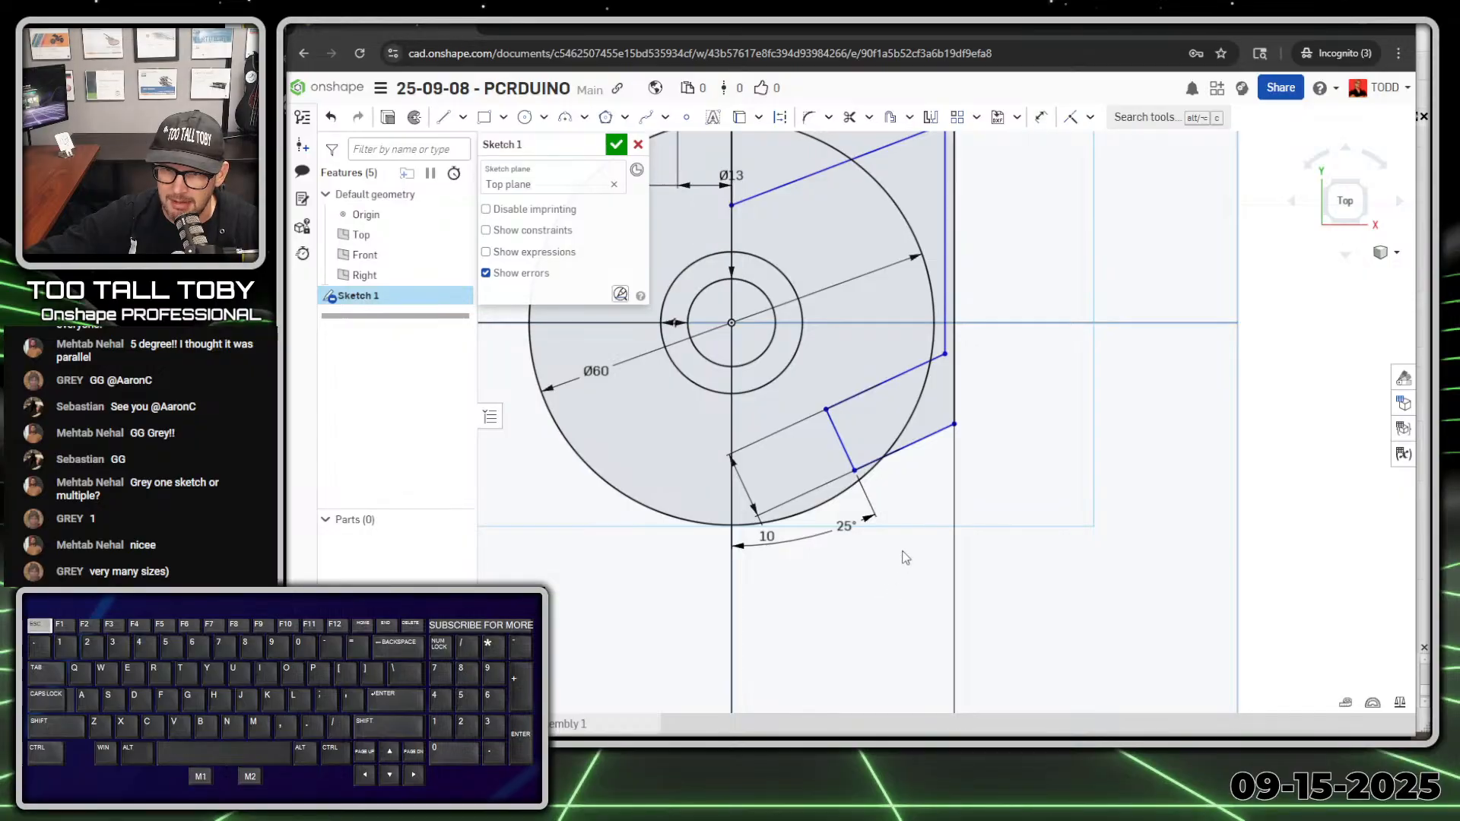
click(841, 439)
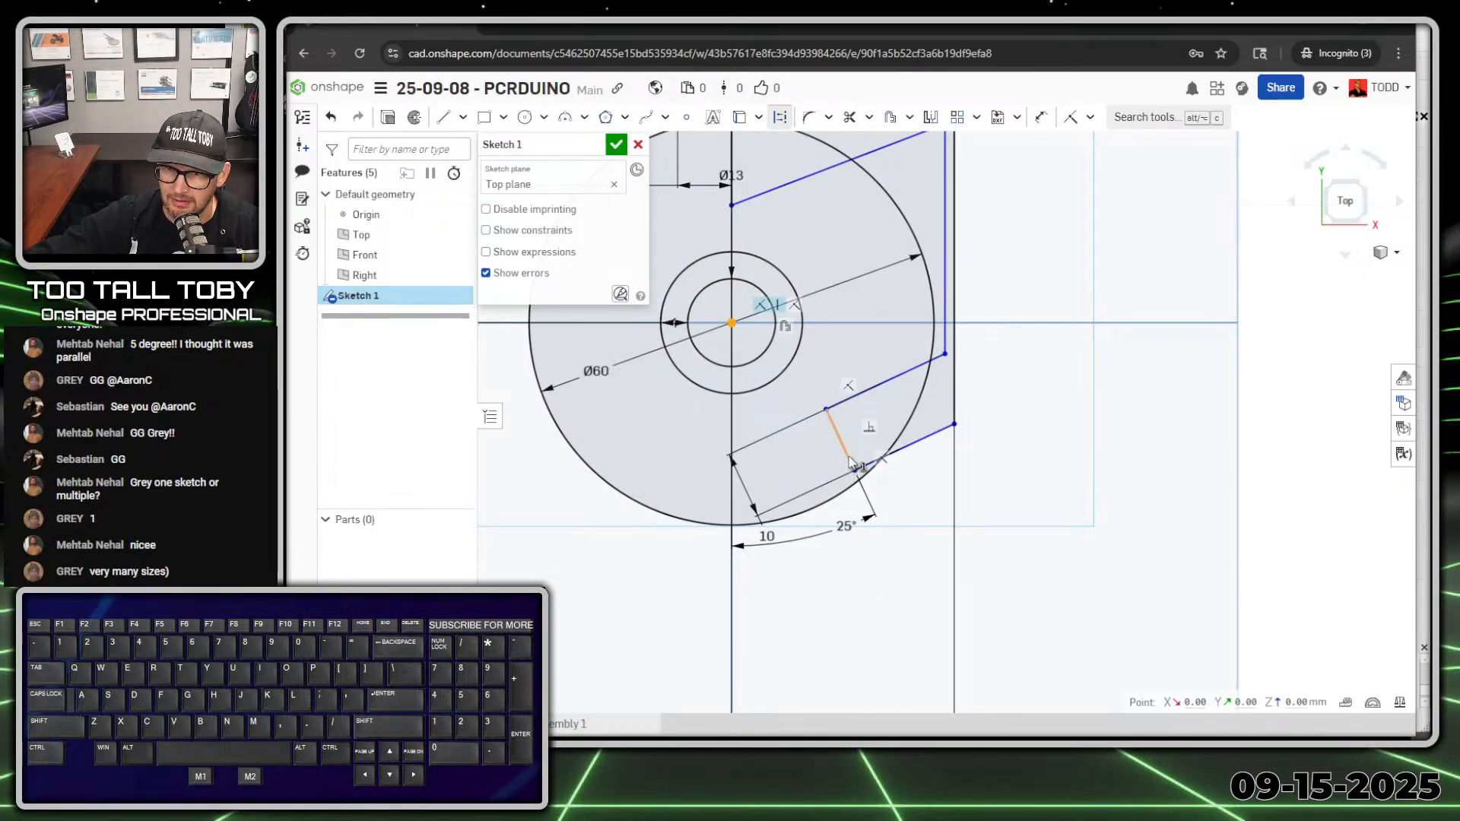
key(i)
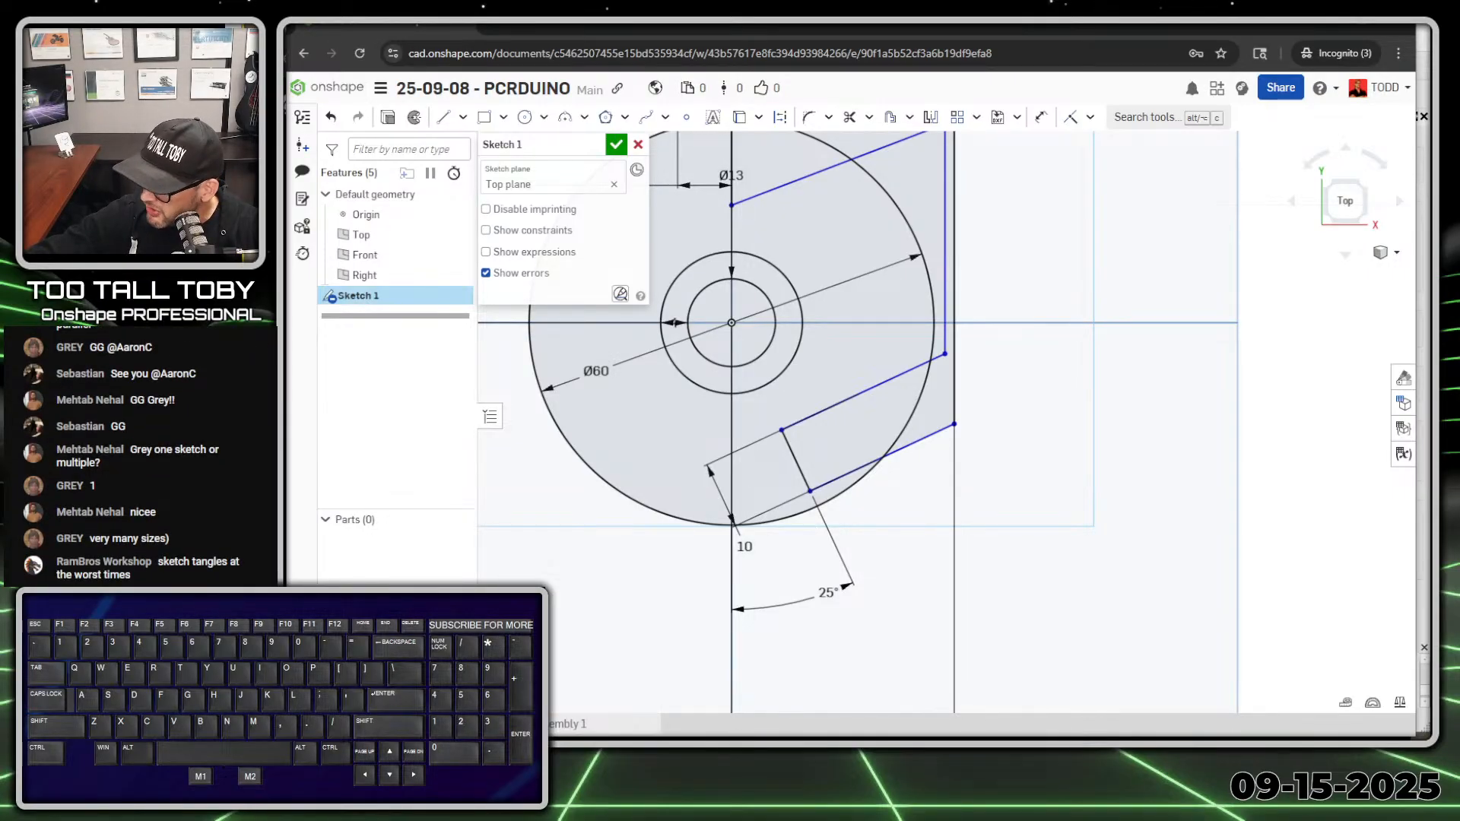
Dimension the distance from the origin to the arm's outer lower sloping line as 33 mm
key(s)
click(1092, 469)
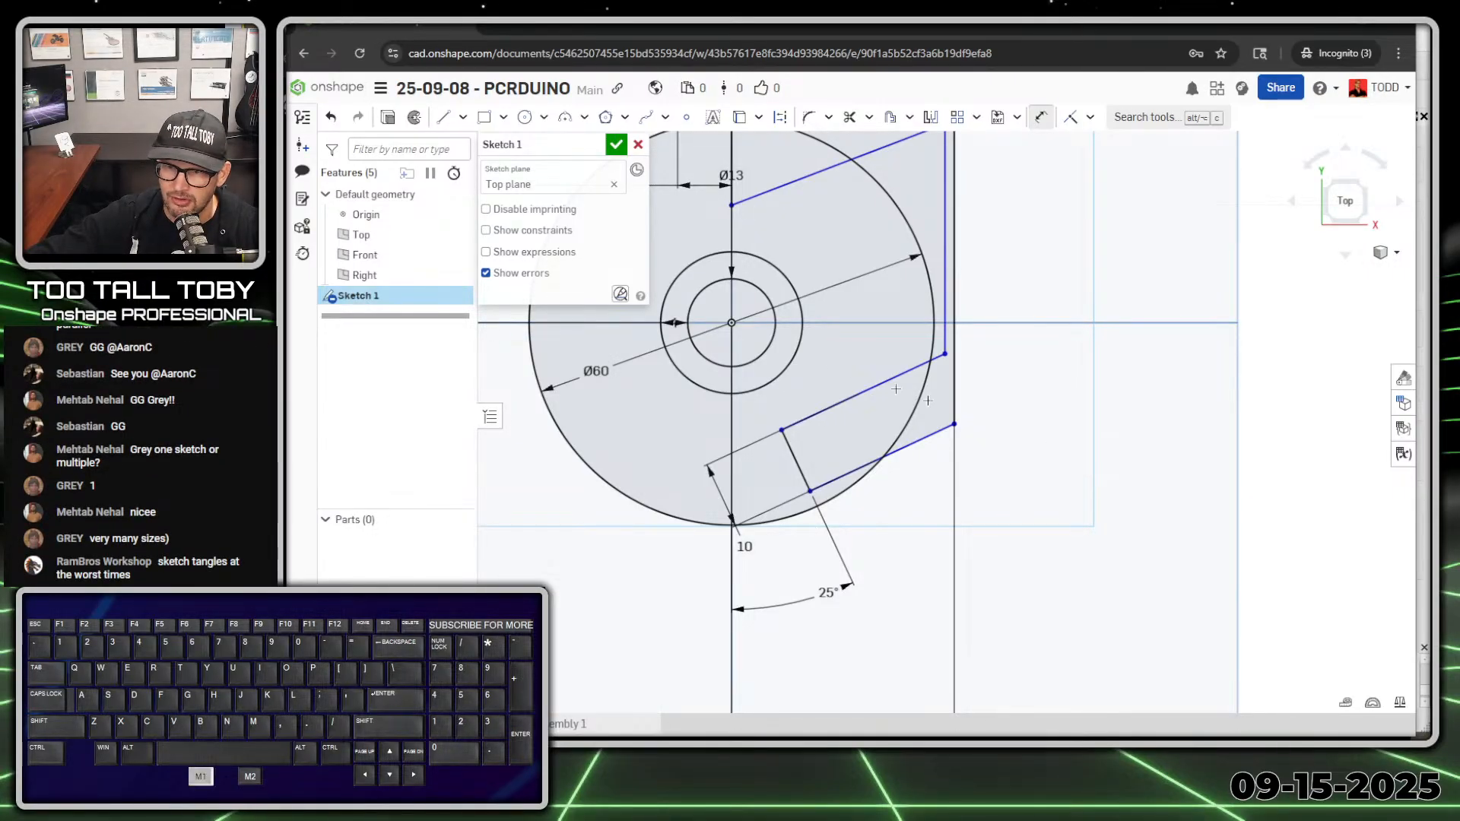
click(728, 323)
click(867, 515)
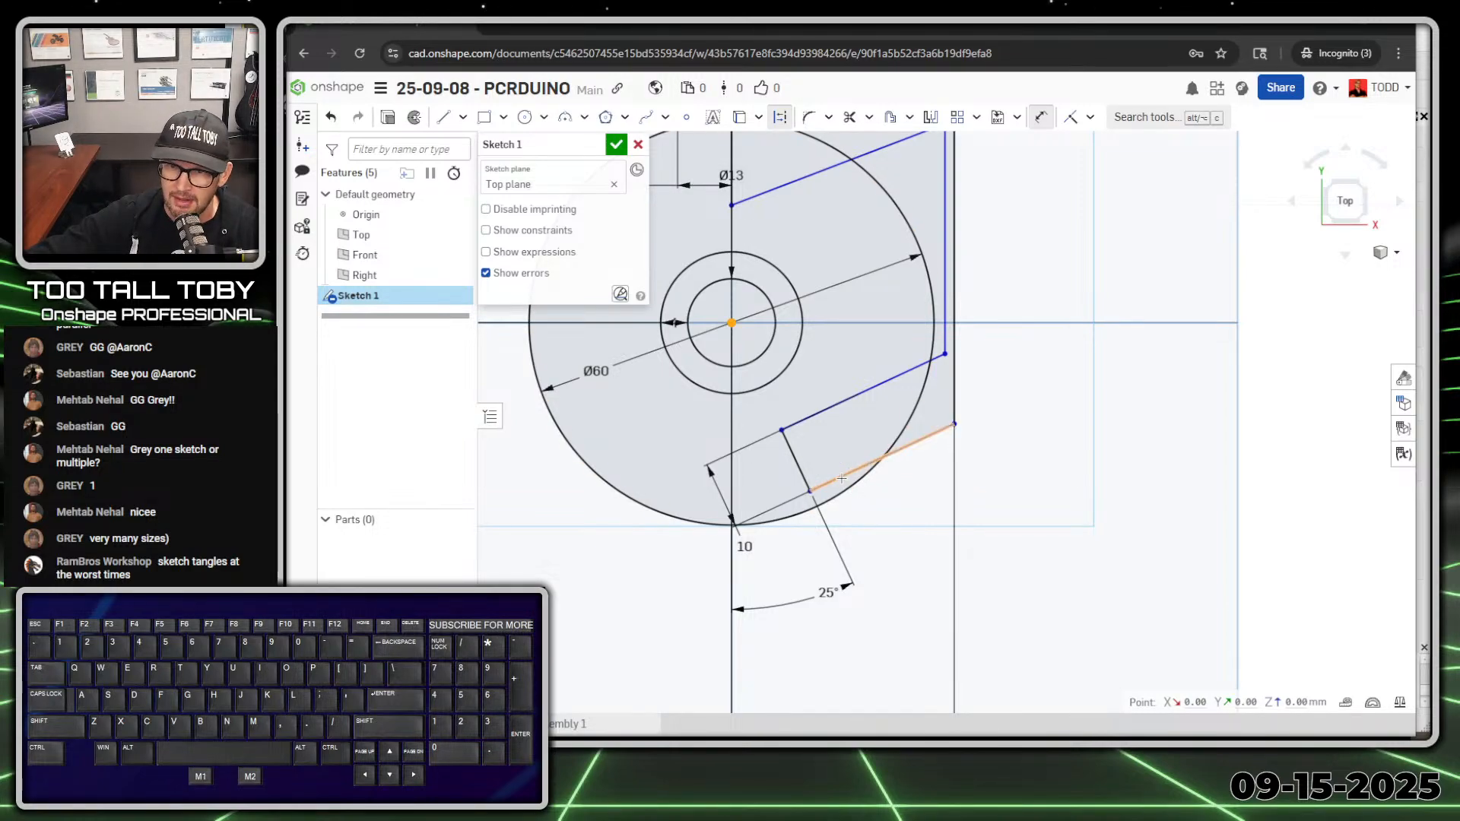
click(875, 462)
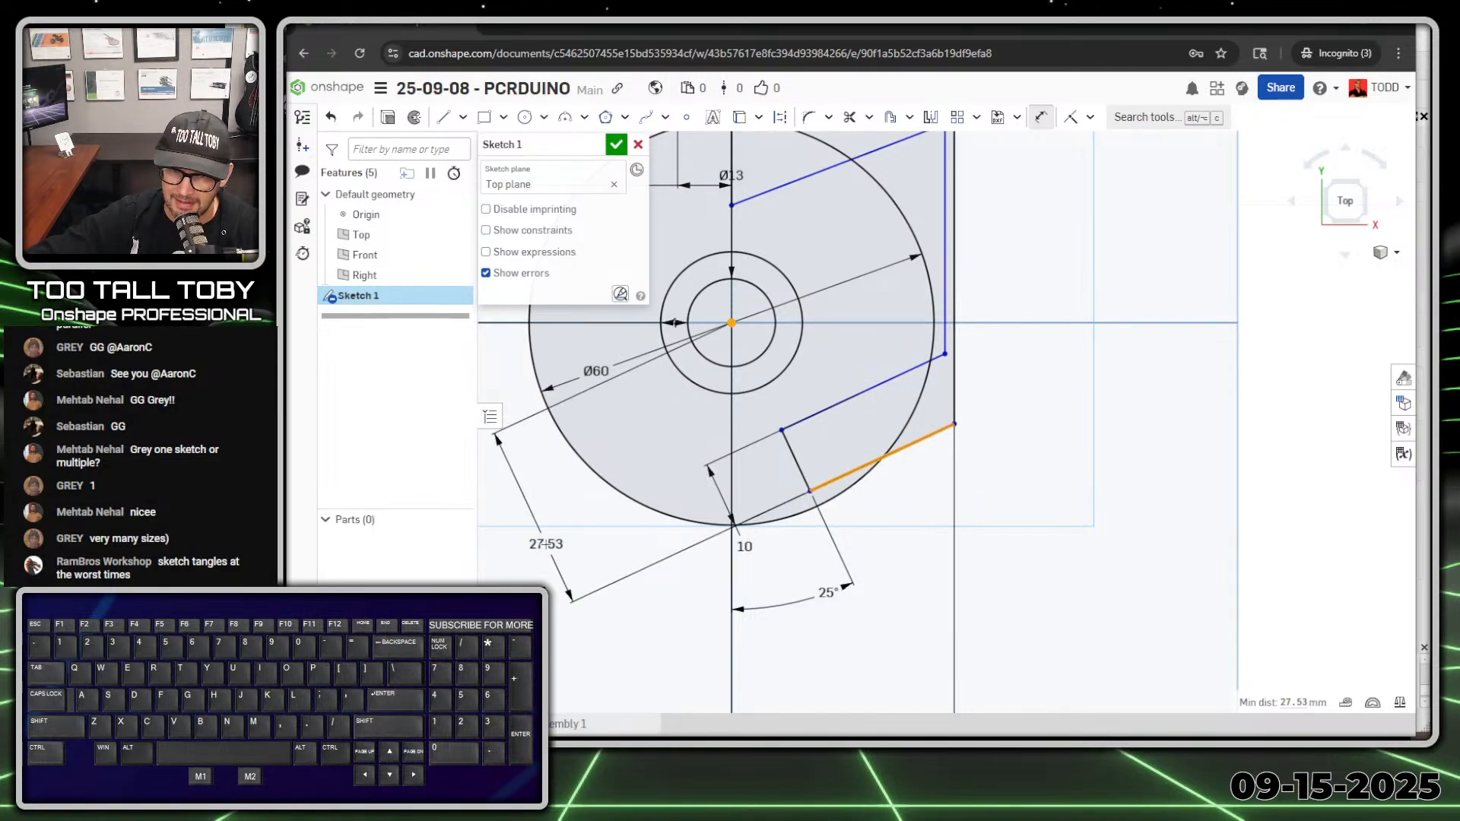
click(548, 544)
text(33)
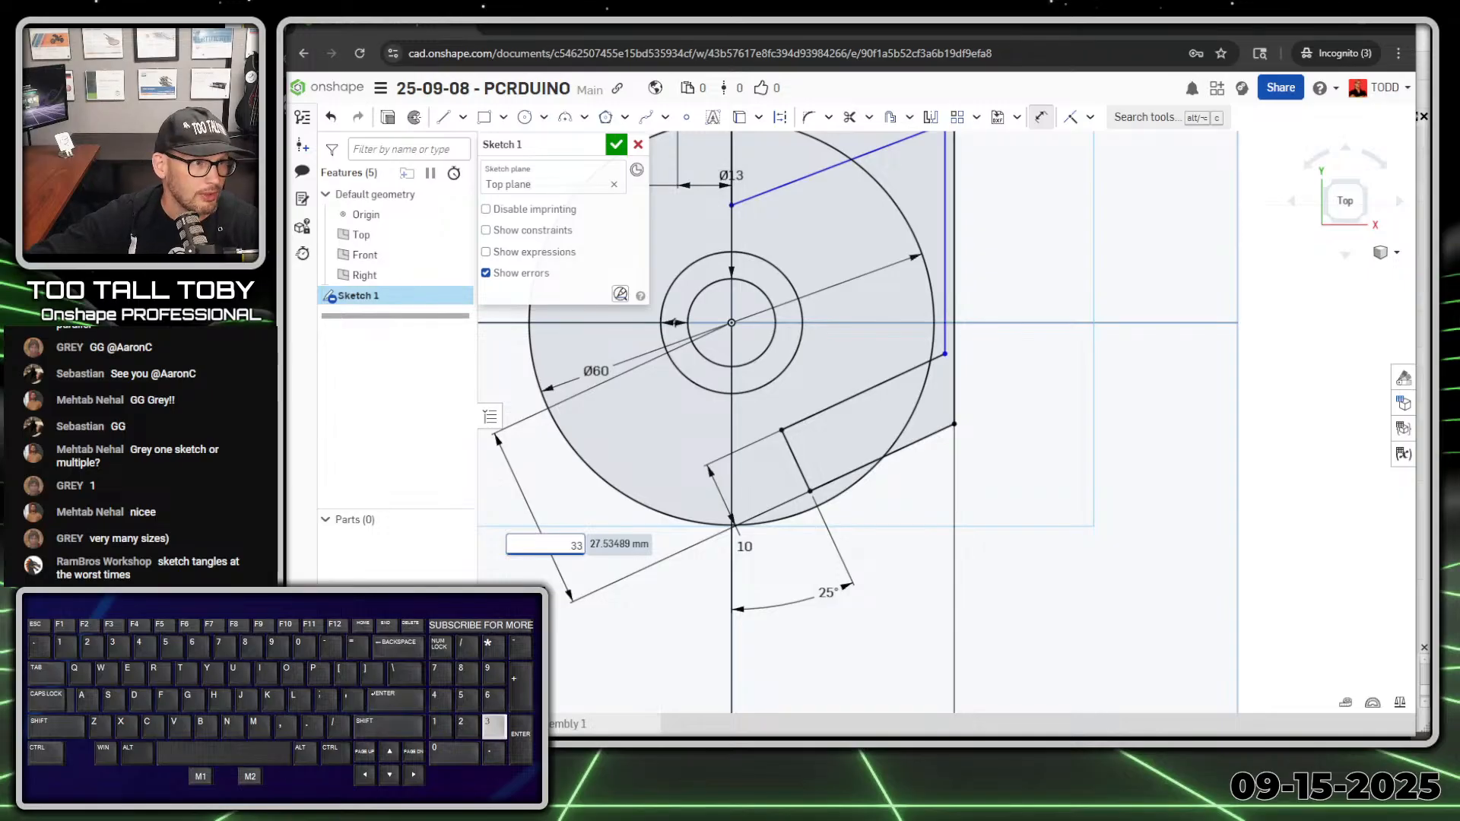
key(Return)
Move the arm's lower inner vertical line inside the outer edge and dimension the spacing between them as 10 mm
scroll(849, 388, down, 2)
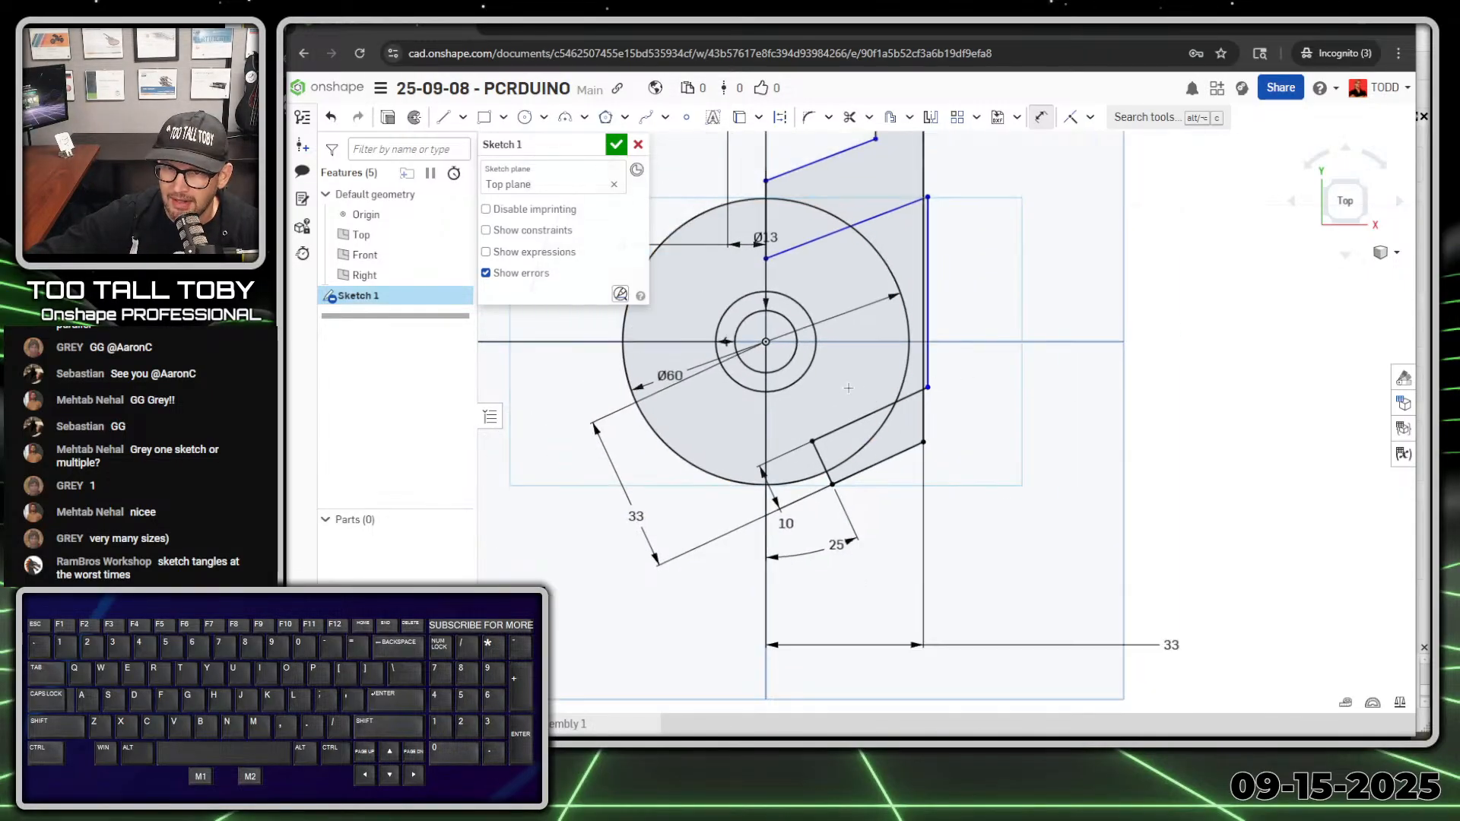
ctrl+right_drag(936, 364, 1039, 466)
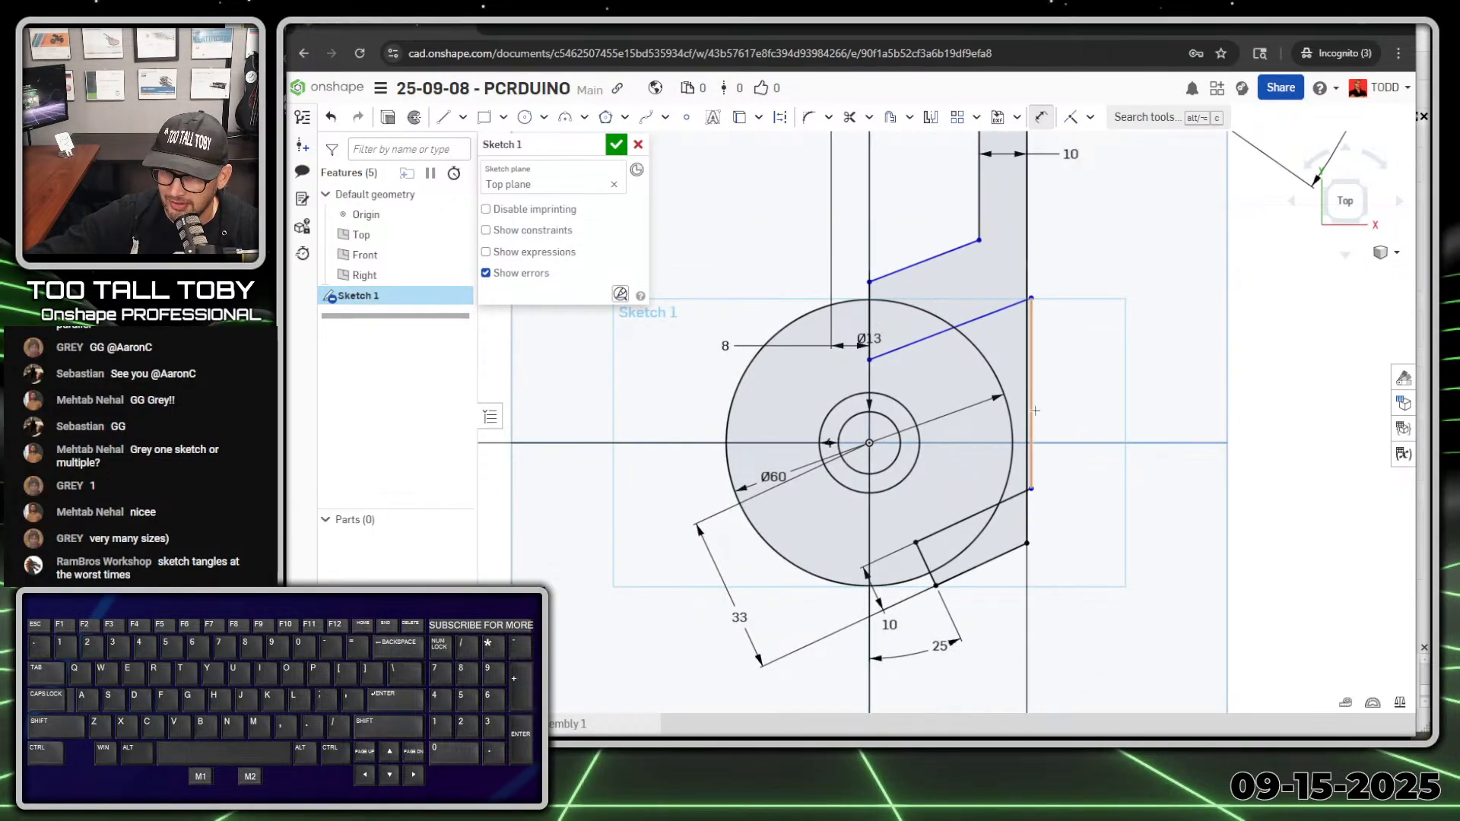
mouse_move(1031, 414)
mouse_down()
mouse_move(978, 451)
mouse_move(981, 403)
mouse_move(1022, 357)
mouse_up()
key(s)
click(1220, 323)
click(1025, 358)
click(1126, 355)
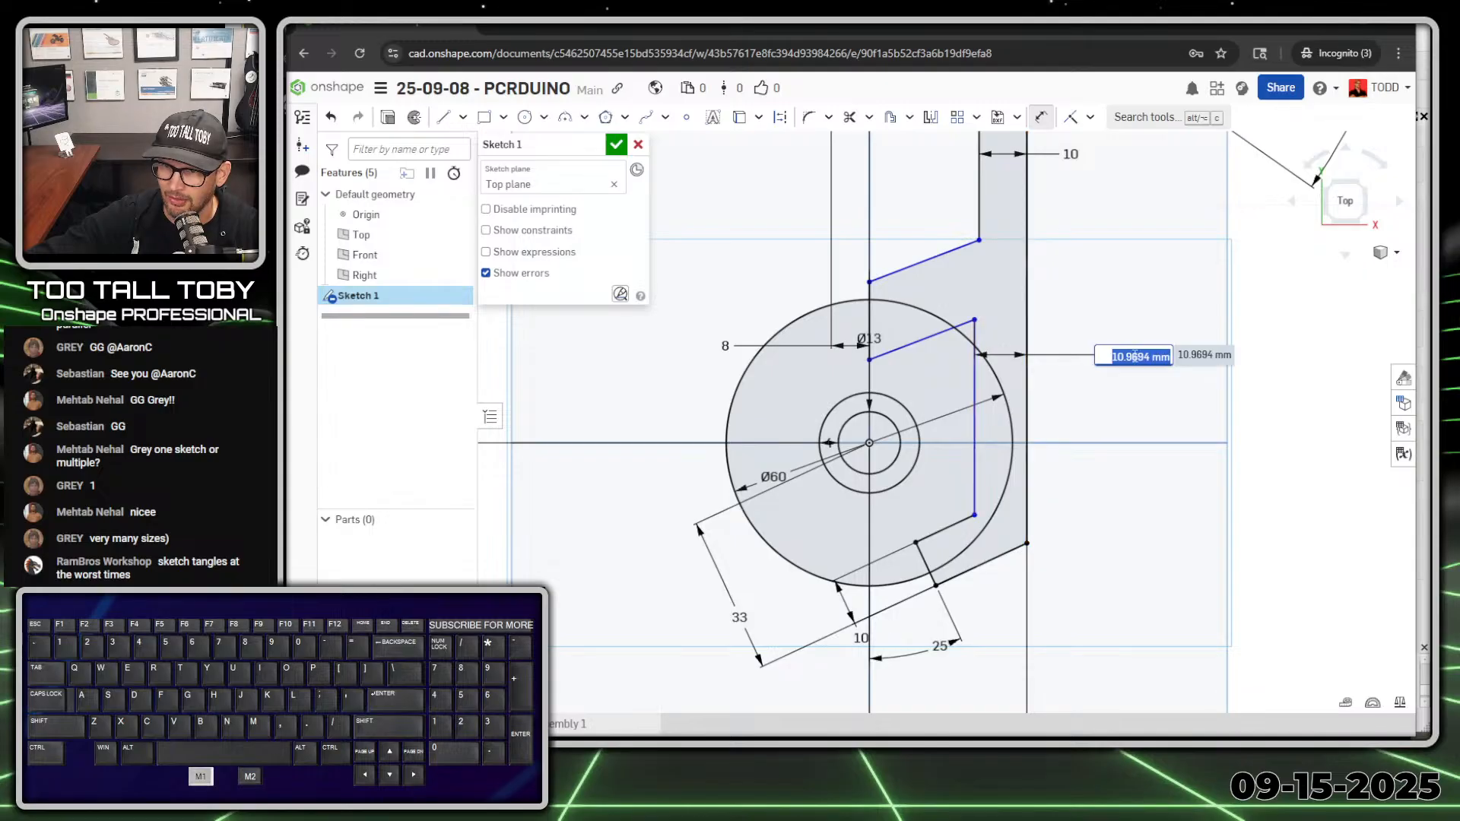
text(10)
key(Return)
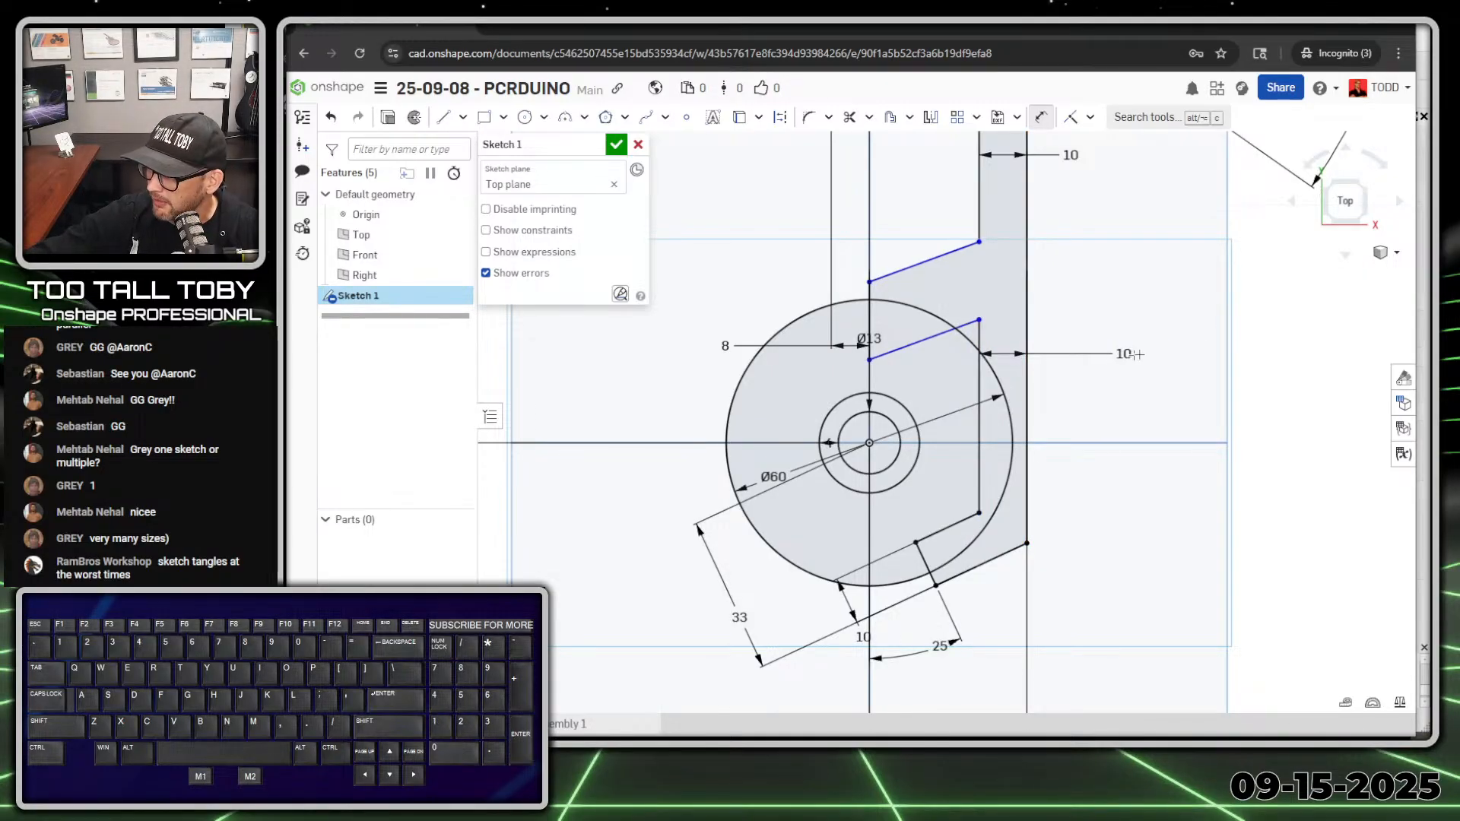
Dimension the upper sloping line above the Ø60 circle at 65° to the Right plane
scroll(896, 290, down, 2)
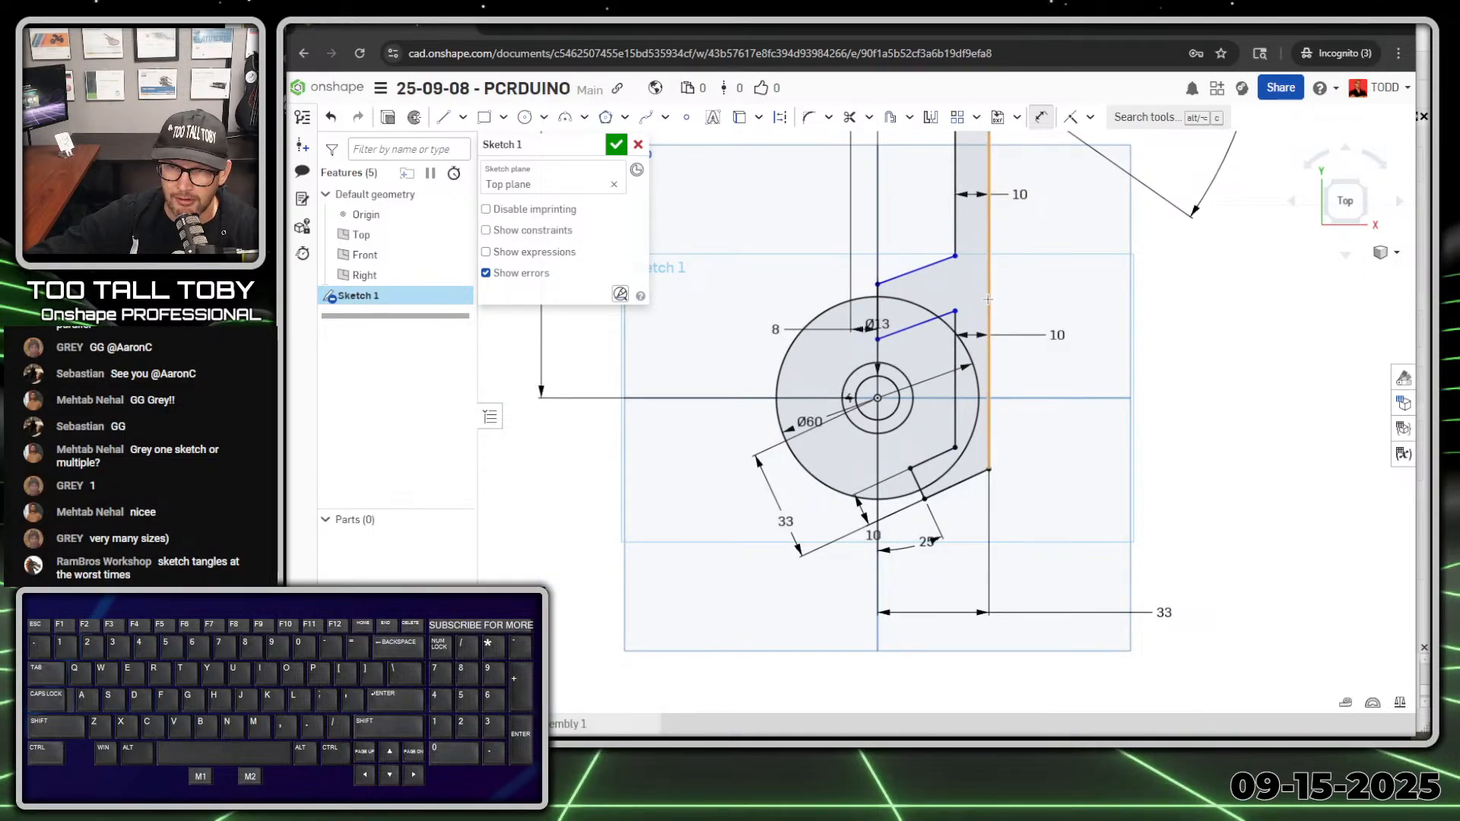
click(881, 206)
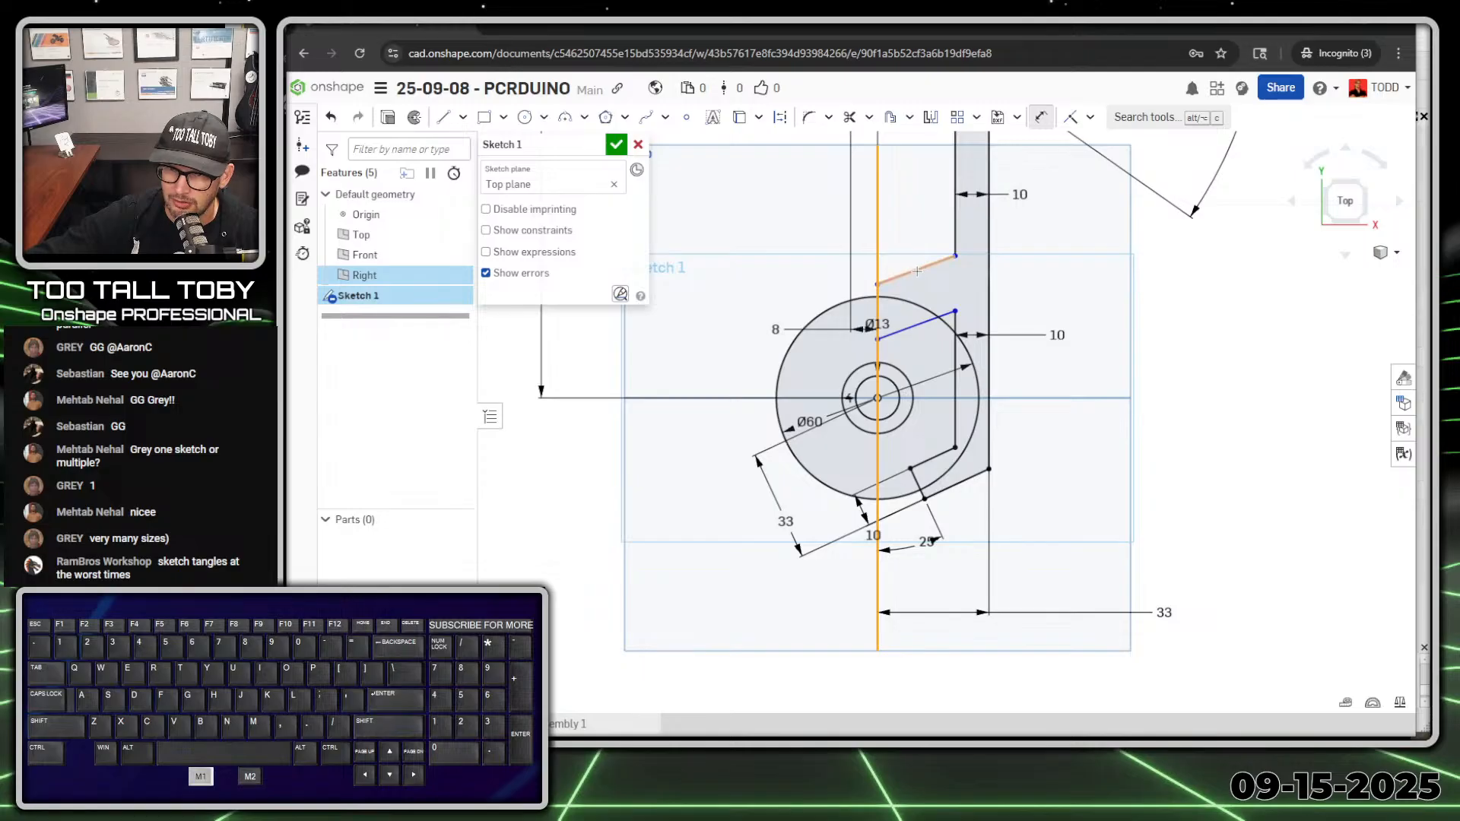
click(916, 270)
click(912, 215)
text(65)
key(Return)
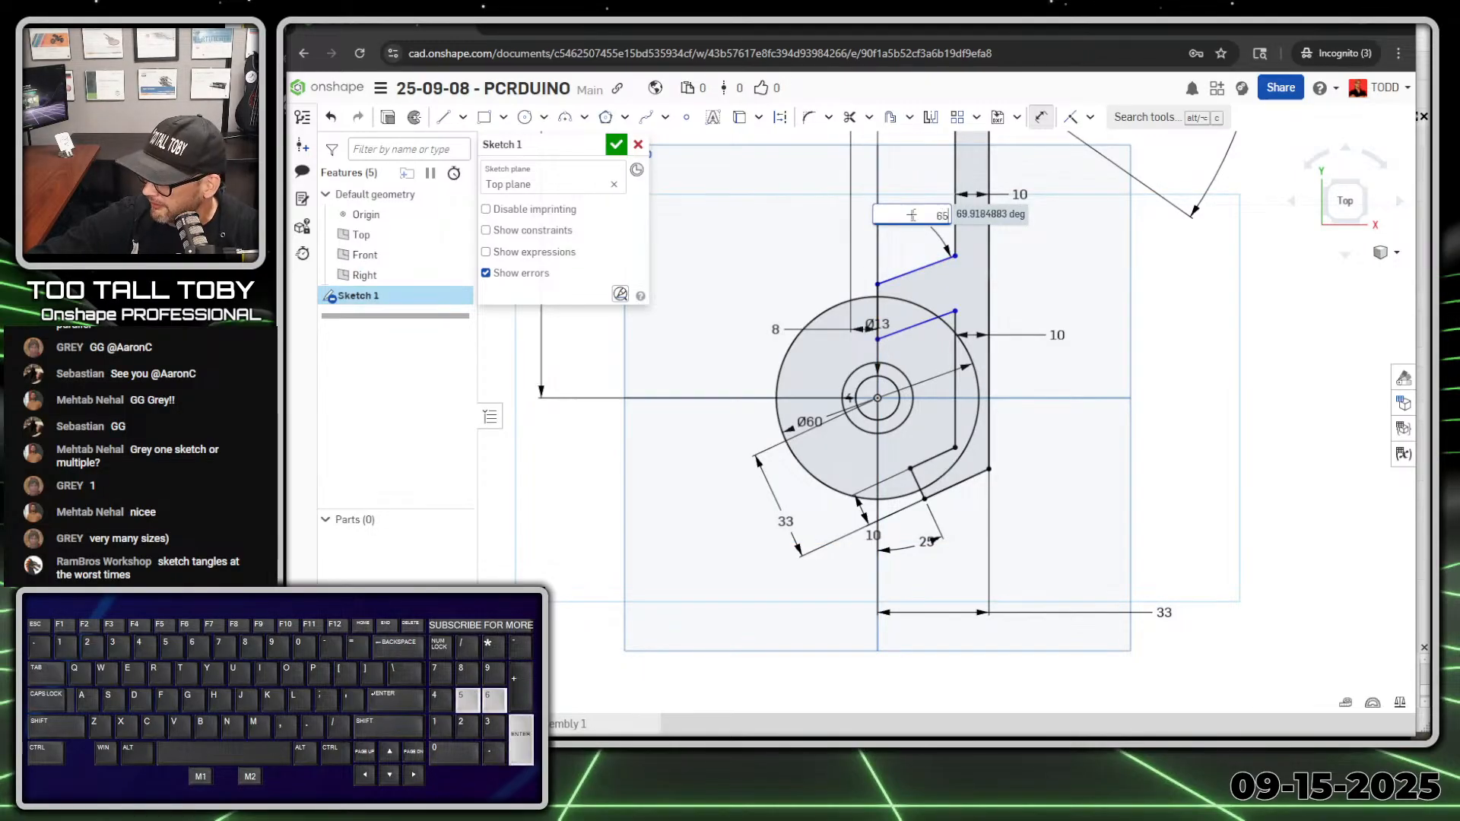
Dimension the vertical distance from the origin to the inner endpoint of the 65° line as 33 mm
click(878, 284)
click(878, 398)
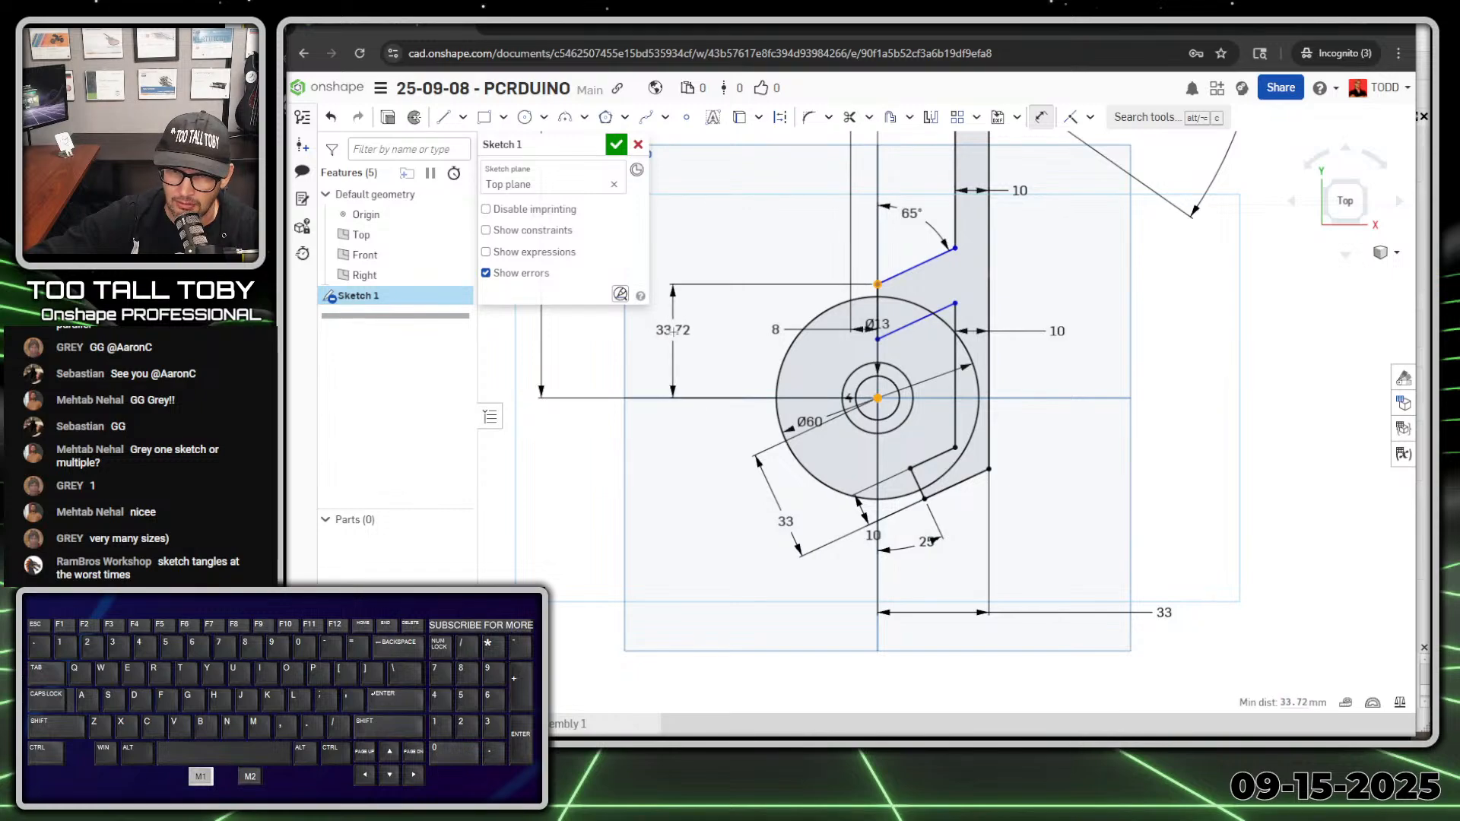
click(673, 330)
text(33)
key(Return)
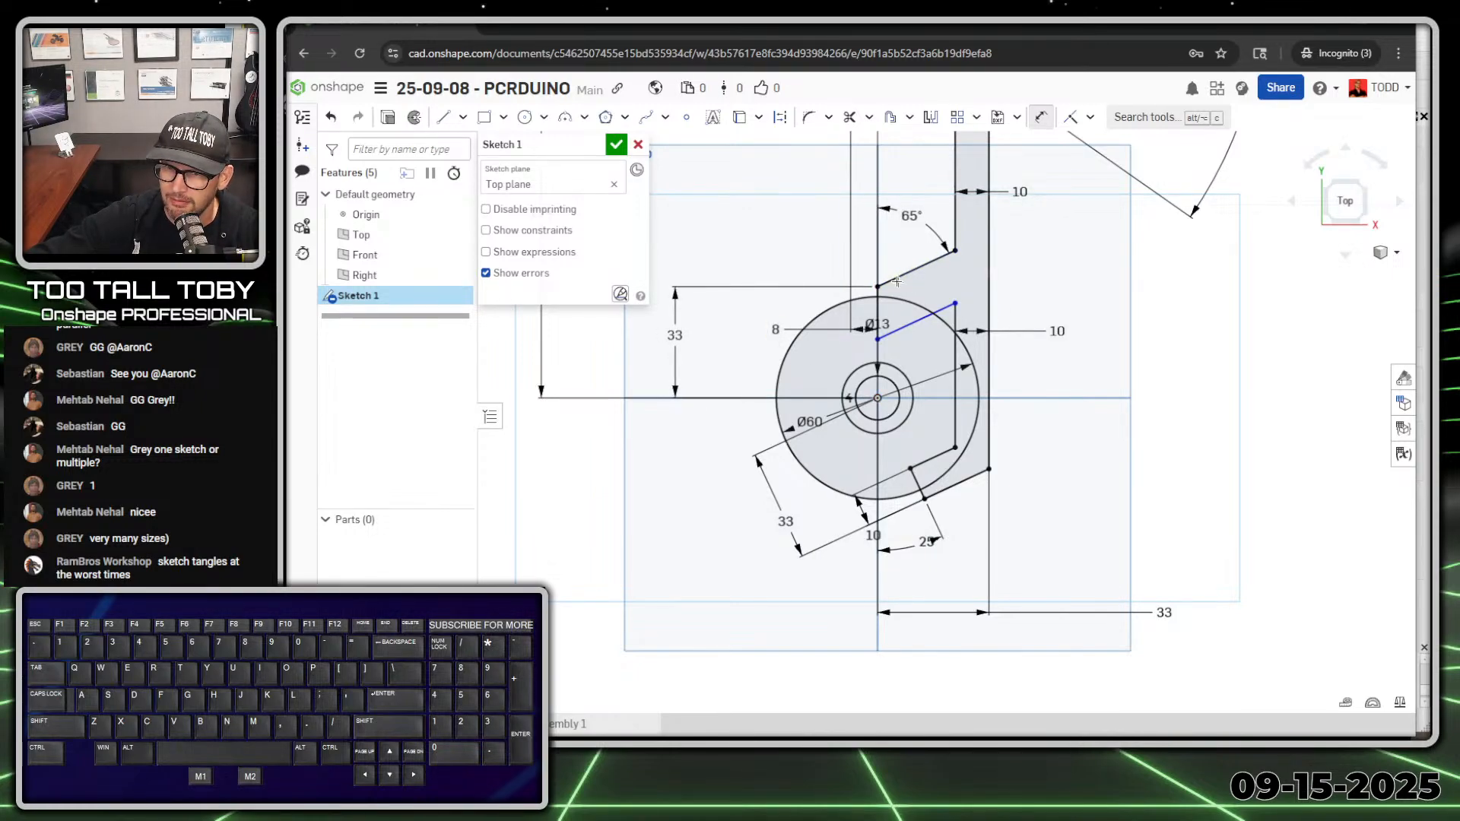
Dimension the spacing between the two parallel sloping lines above the hole as 10 mm
click(898, 275)
click(943, 309)
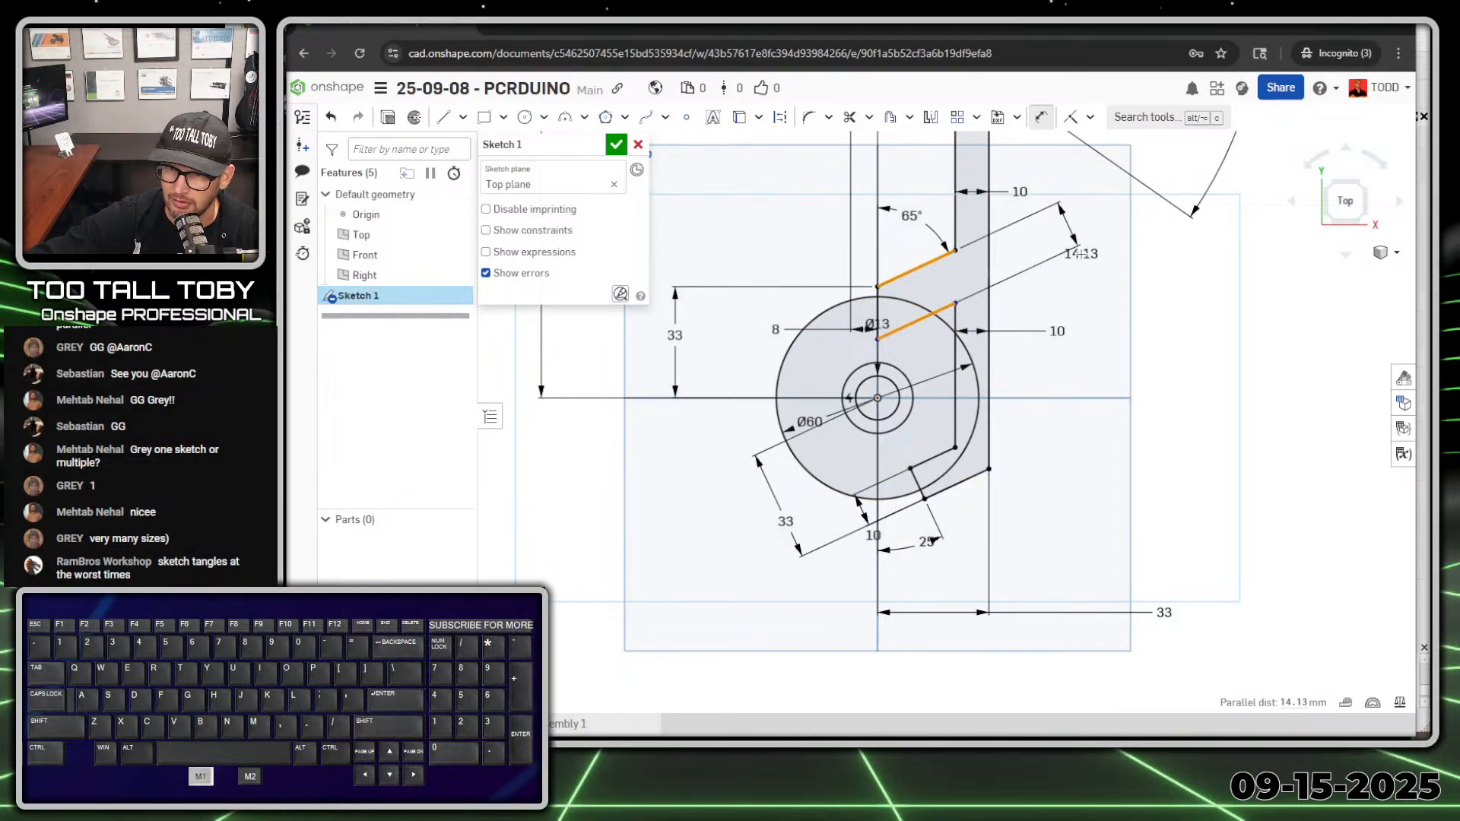
click(1097, 284)
text(10)
key(Return)
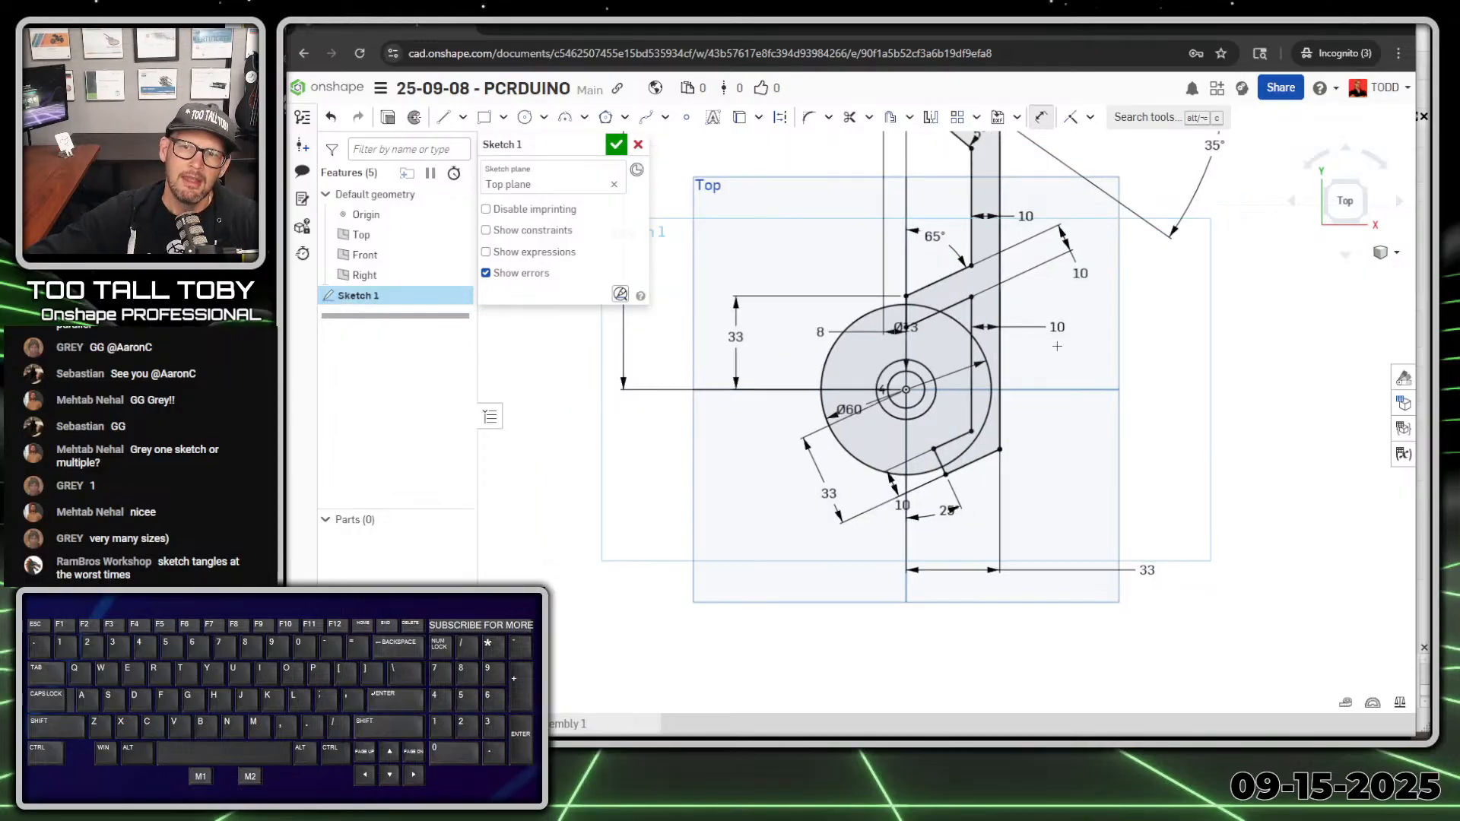
Start a new solid extrusion from the finished Top plane sketch and clear its preselected faces
scroll(1057, 311, down, 3)
middle_drag(1057, 310, 1055, 434)
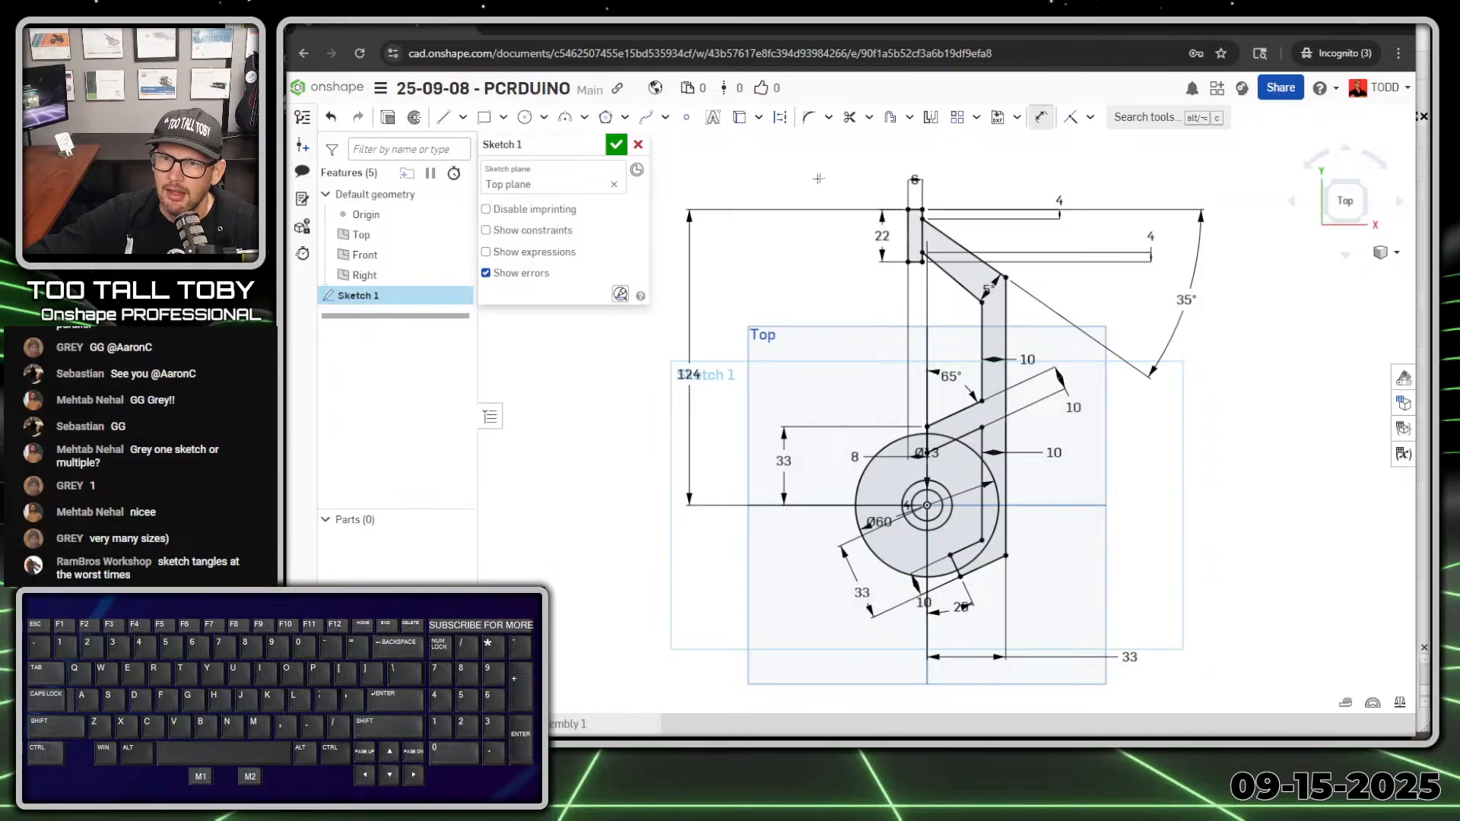
key(s)
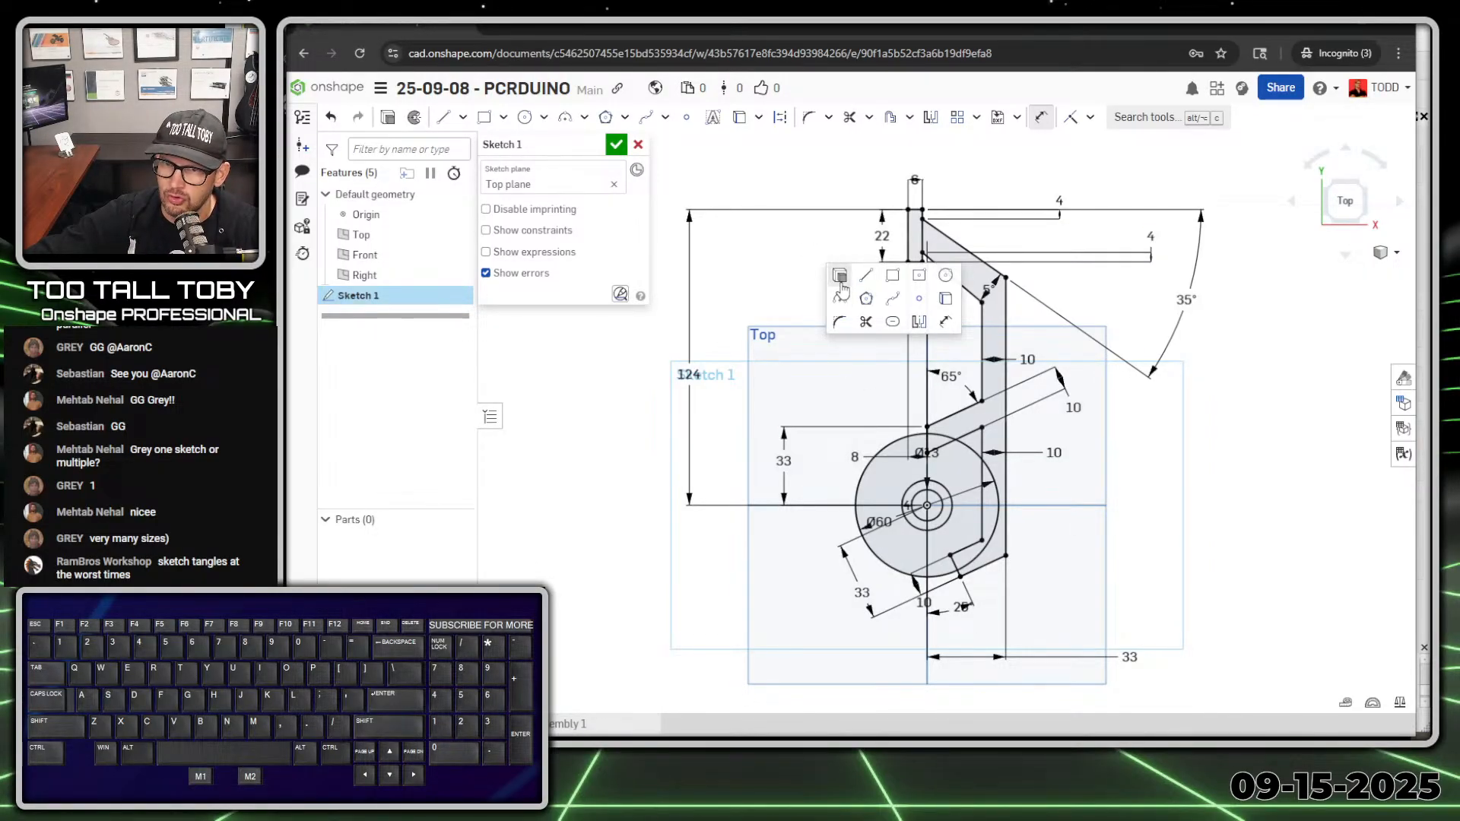
click(840, 283)
mouse_move(951, 481)
right_down()
mouse_move(999, 466)
mouse_move(966, 498)
right_up()
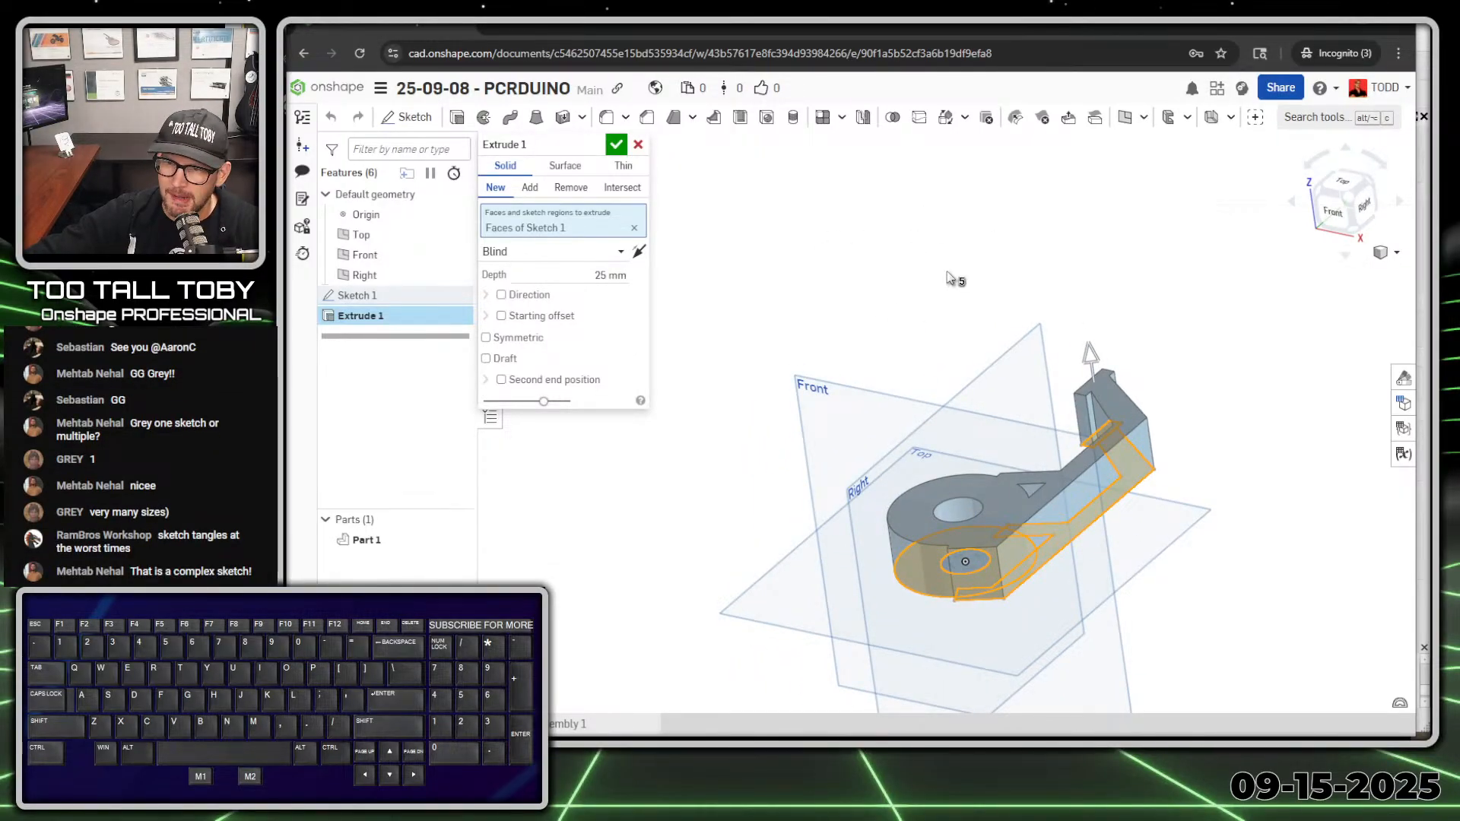
key(space)
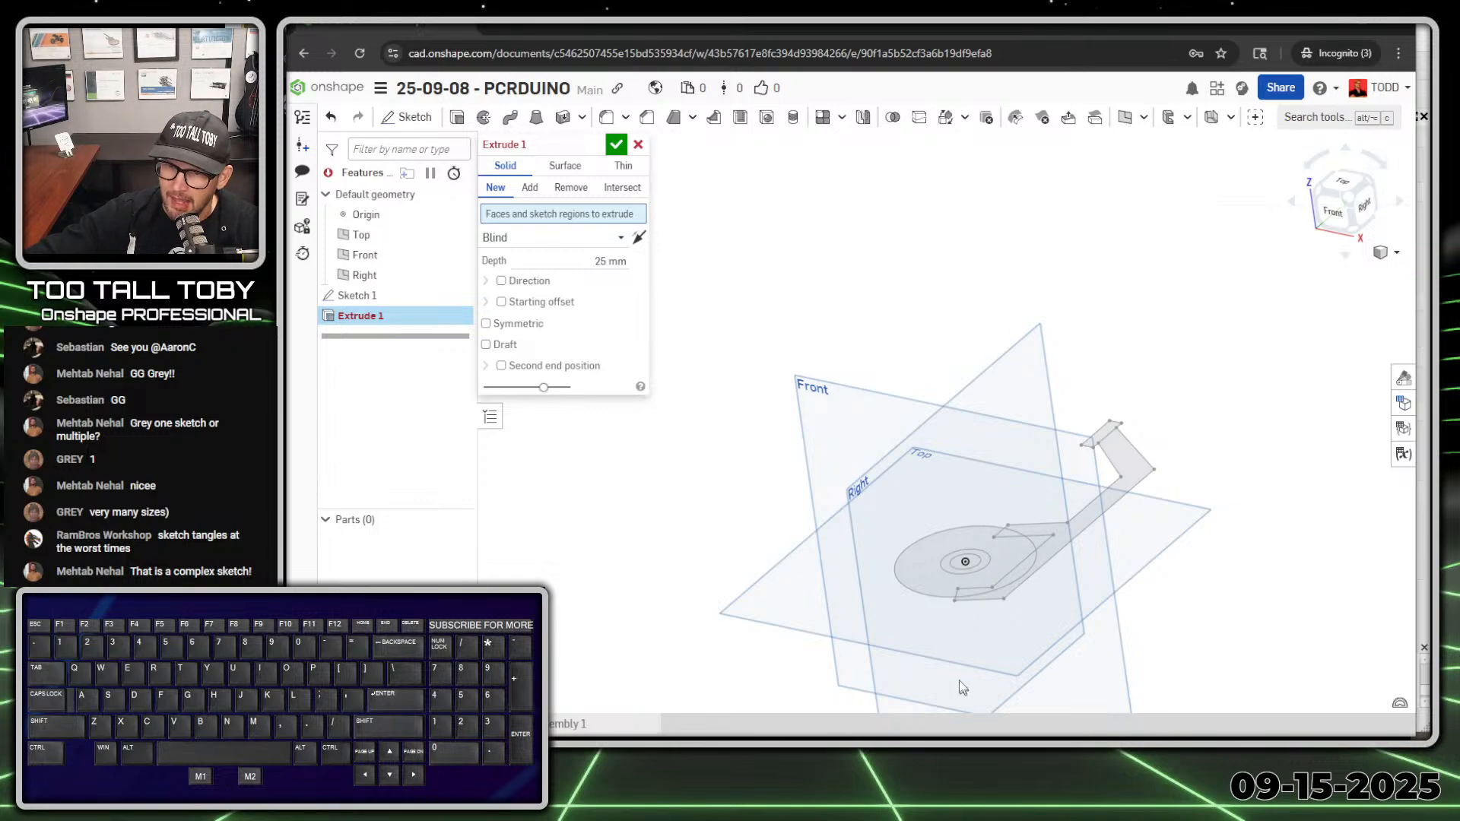
Select the disc's sketch regions for the extrude, including the areas overlapped by the arm and the inner ring, leaving the centre hole open
scroll(960, 680, up, 5)
click(1189, 465)
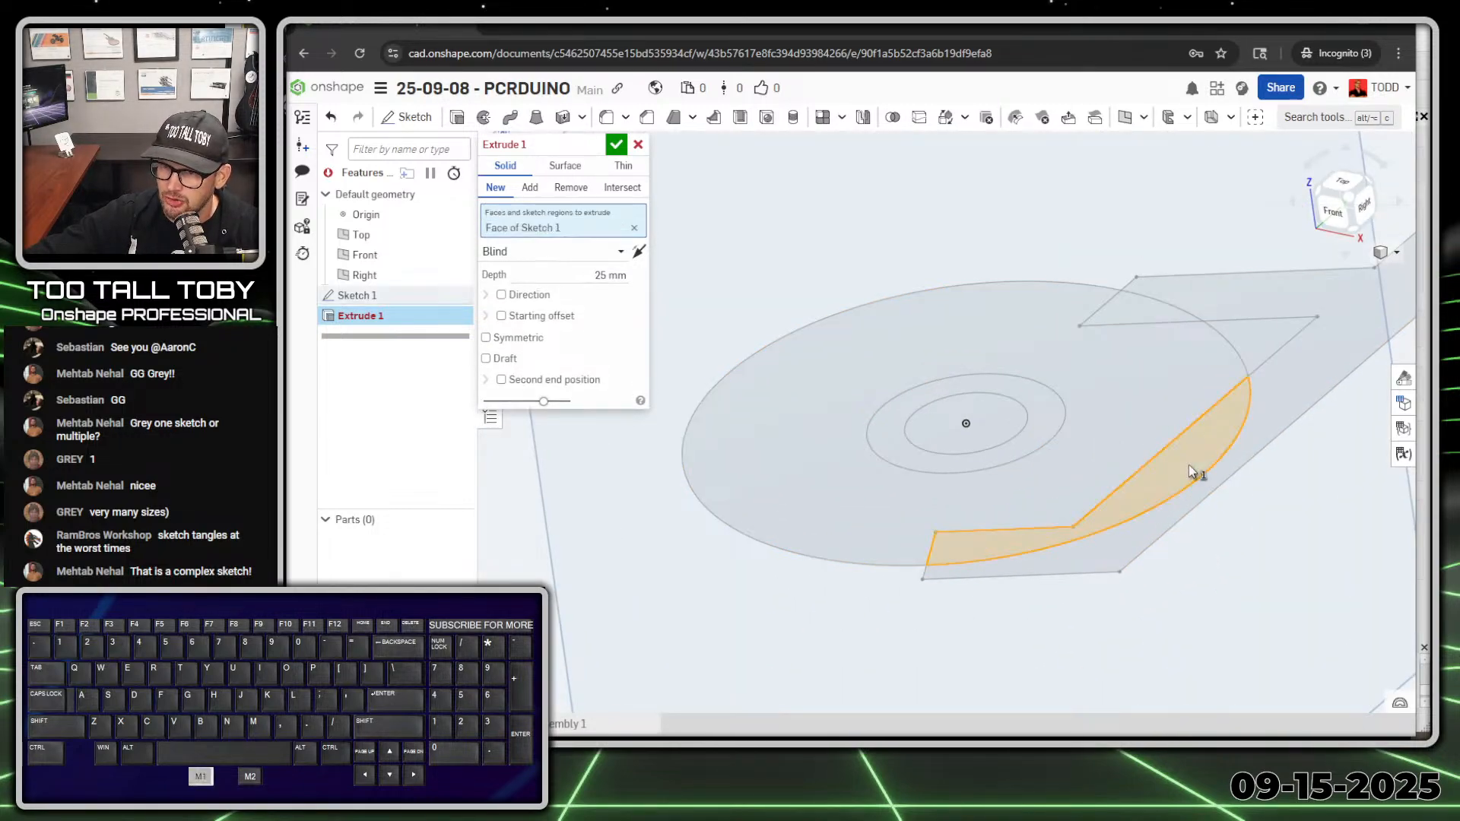
click(817, 508)
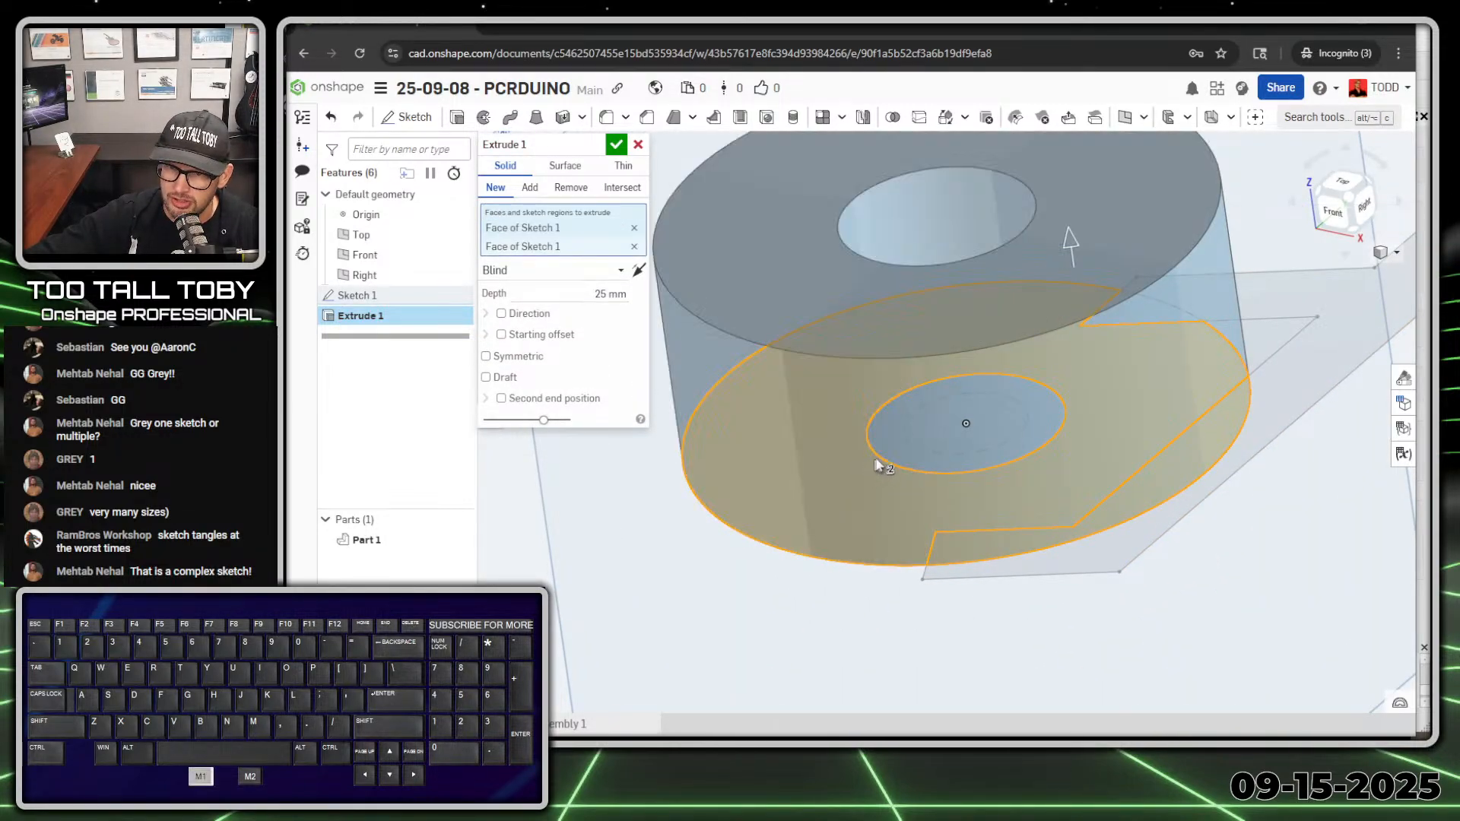
click(887, 449)
scroll(888, 447, down, 4)
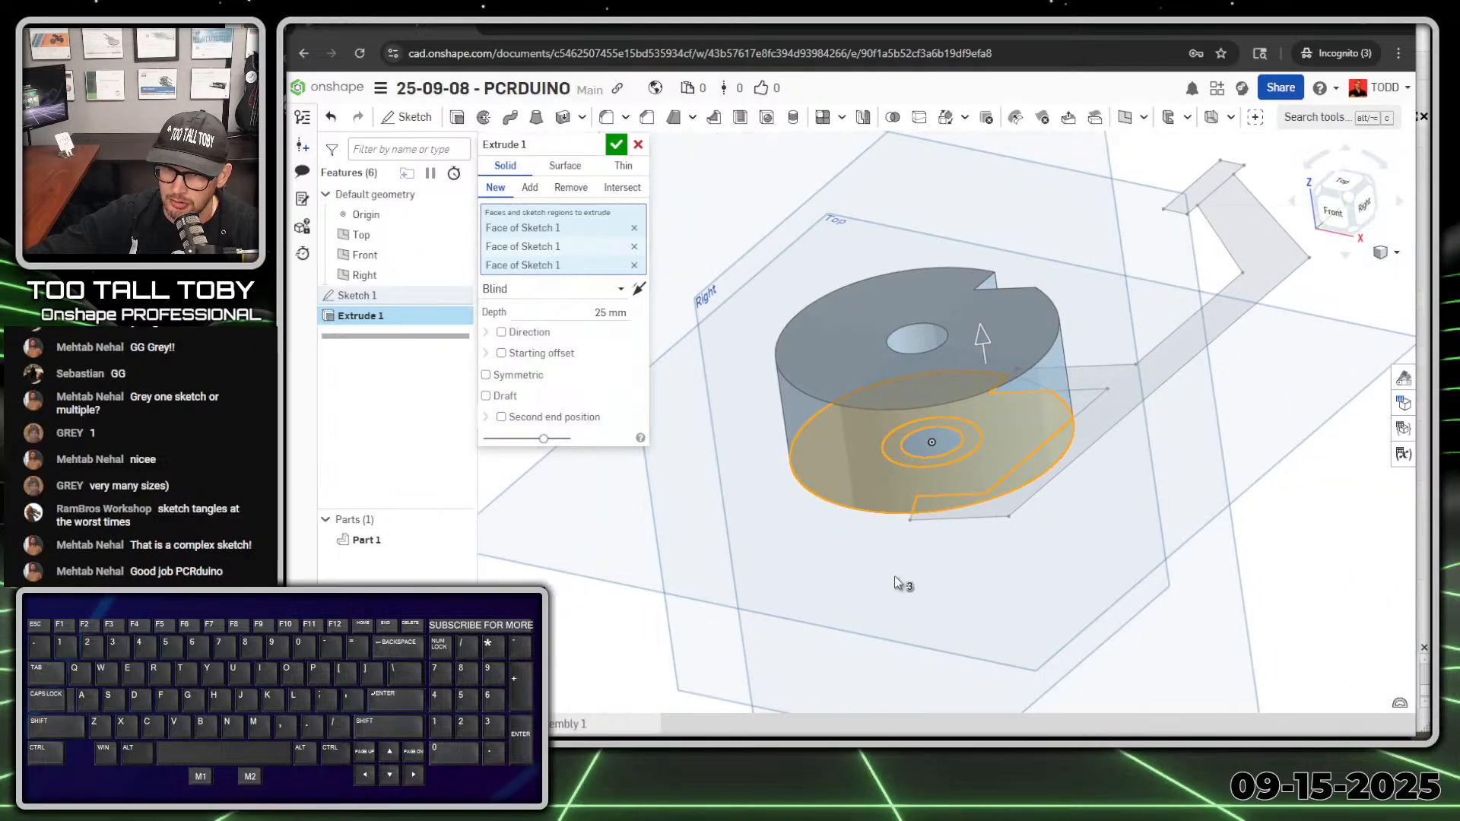
key(n)
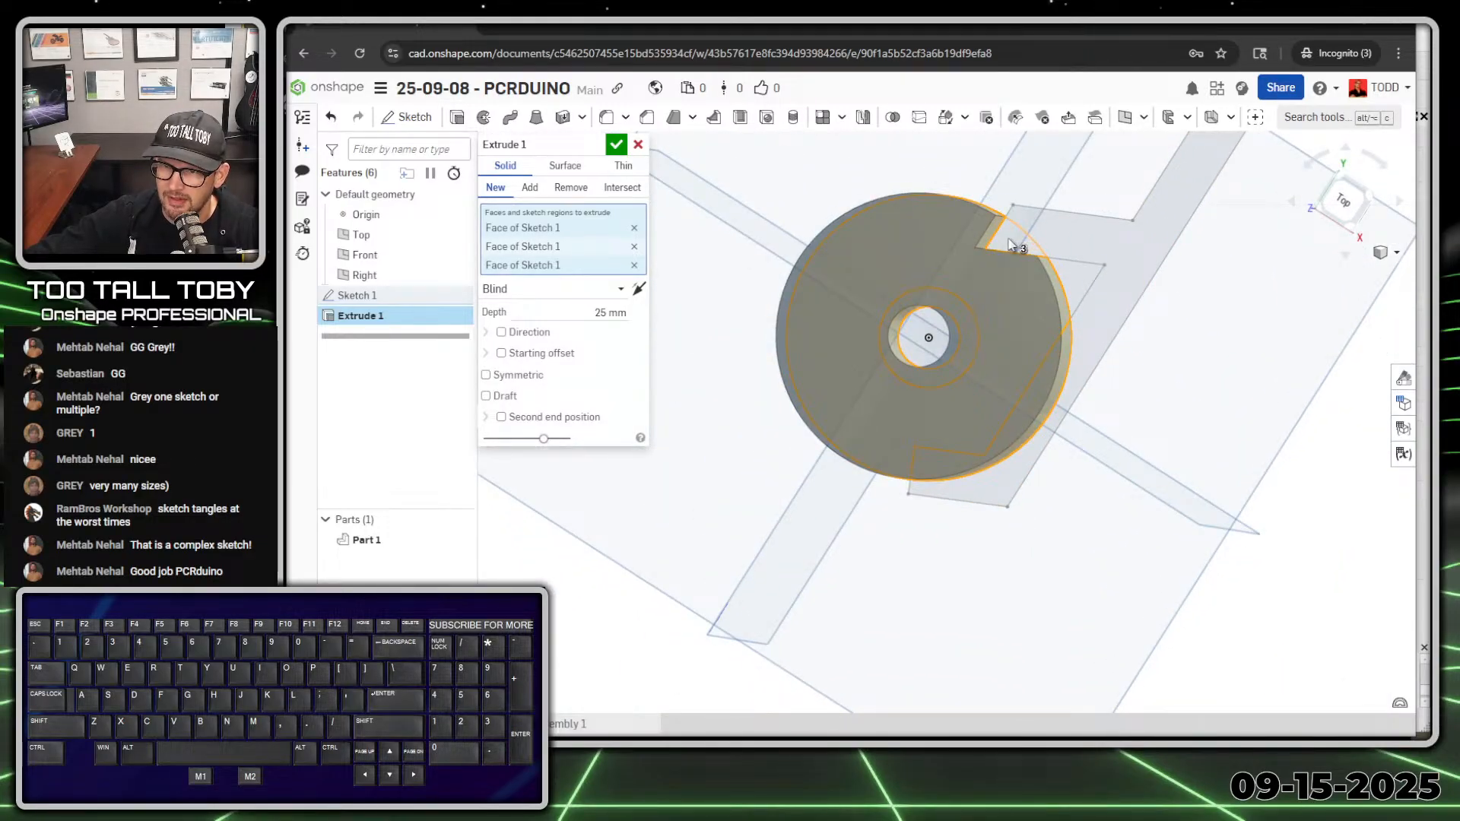
click(1009, 244)
scroll(987, 472, down, 3)
key(shift+7)
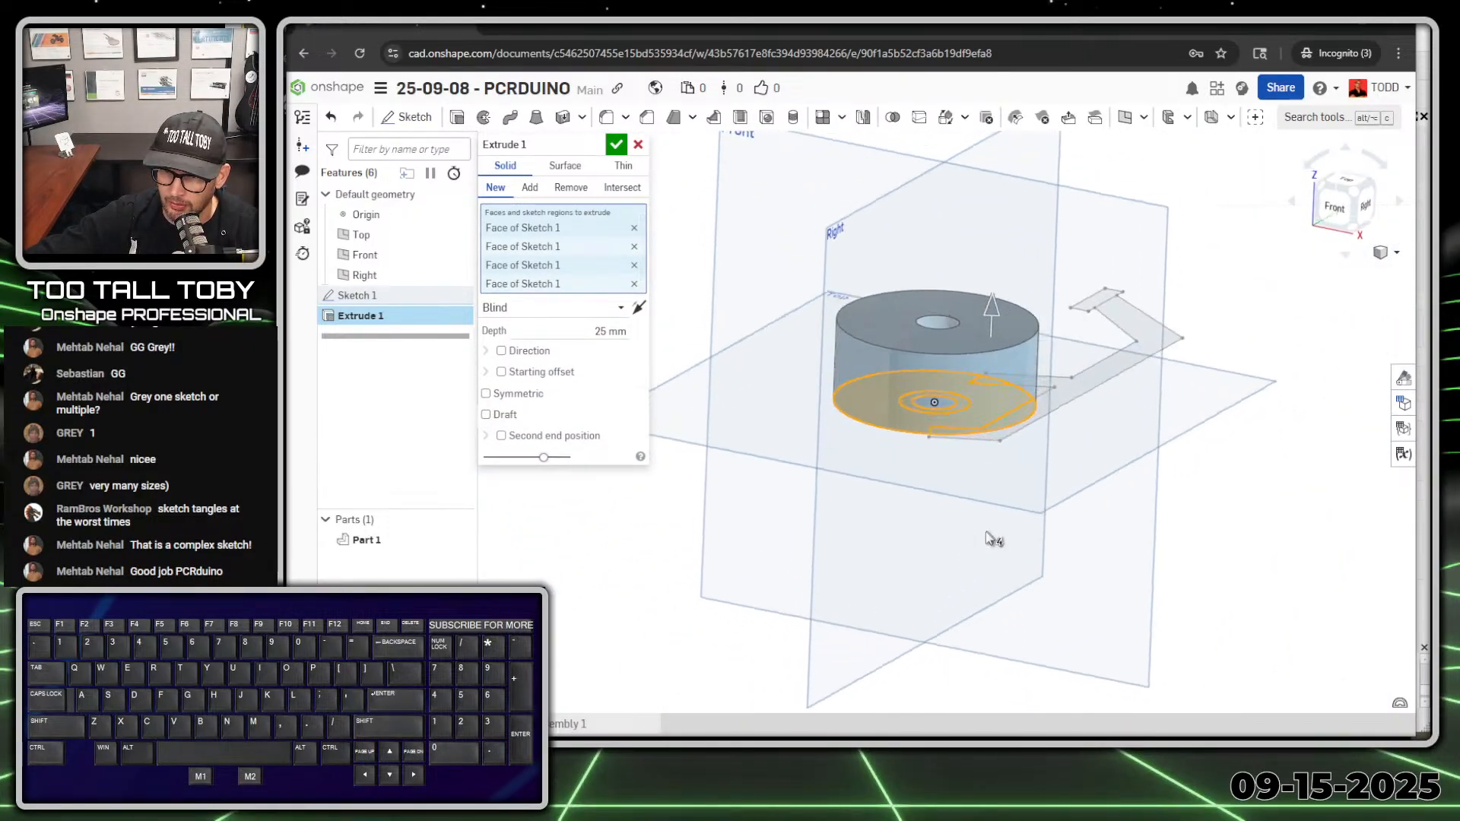
scroll(844, 388, up, 2)
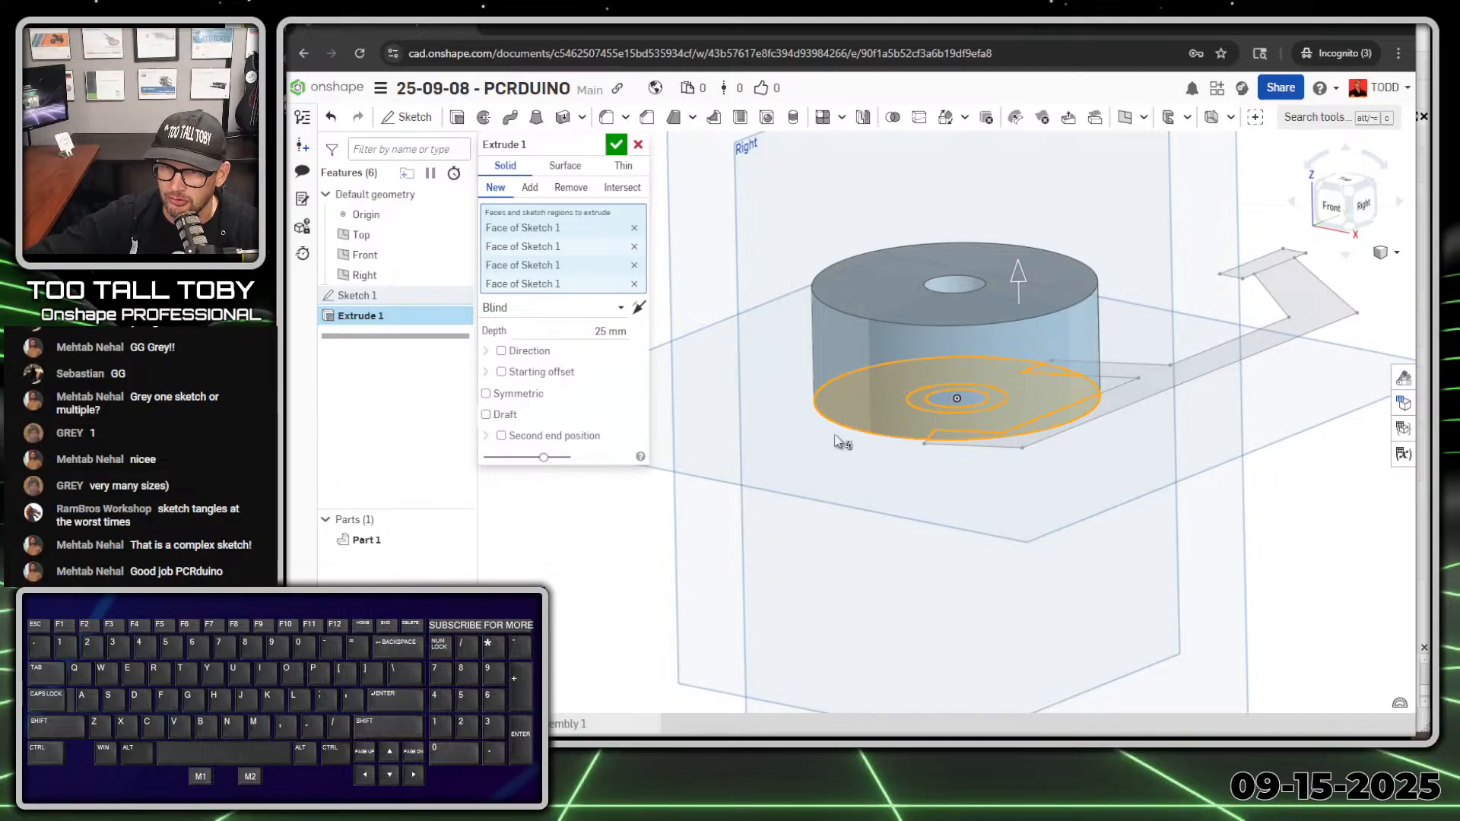
Reverse the disc's extrusion to run downward, set its depth to 4 mm and accept it
click(639, 307)
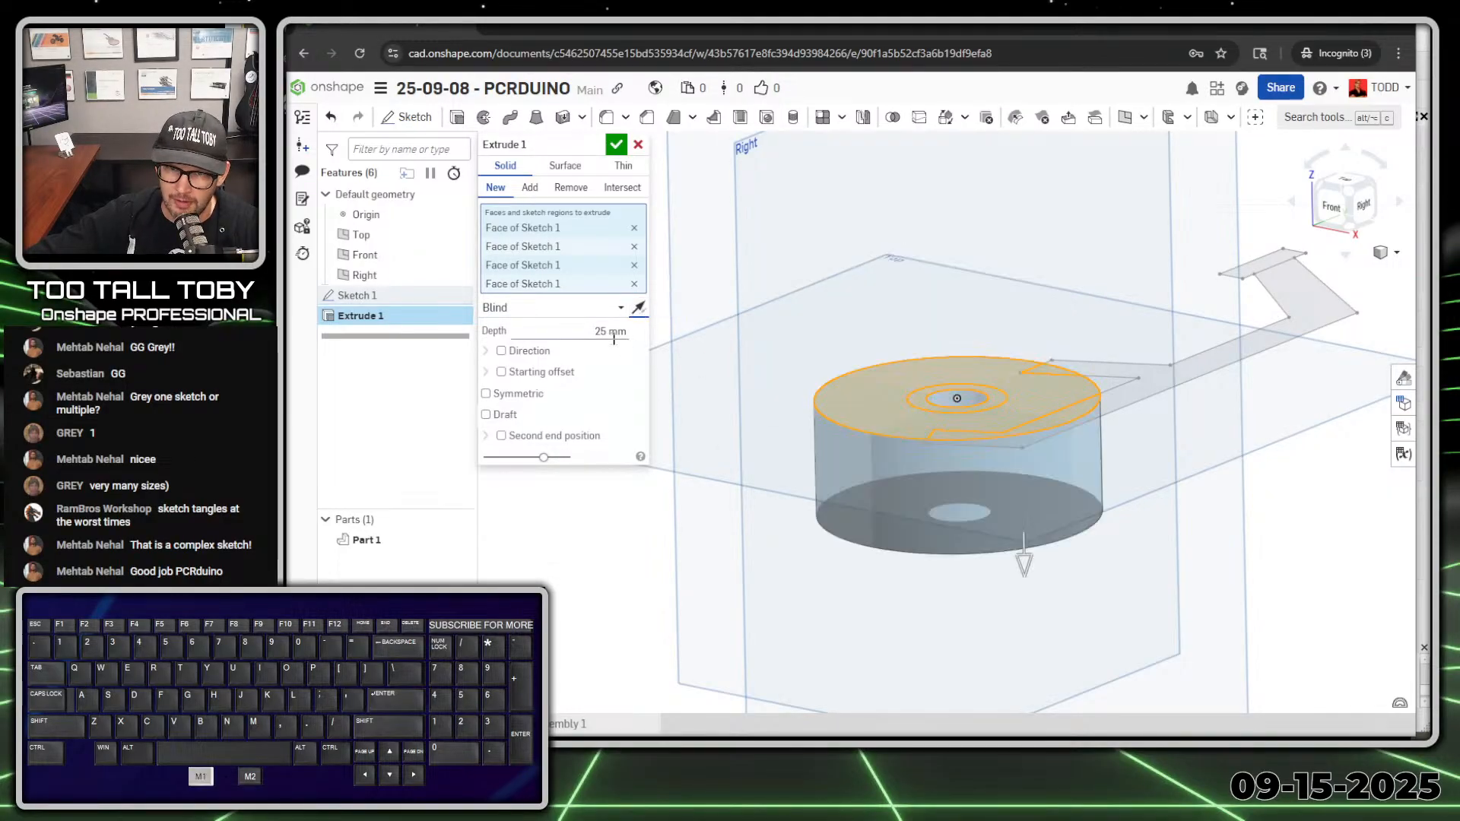
click(613, 335)
text(4)
key(Return)
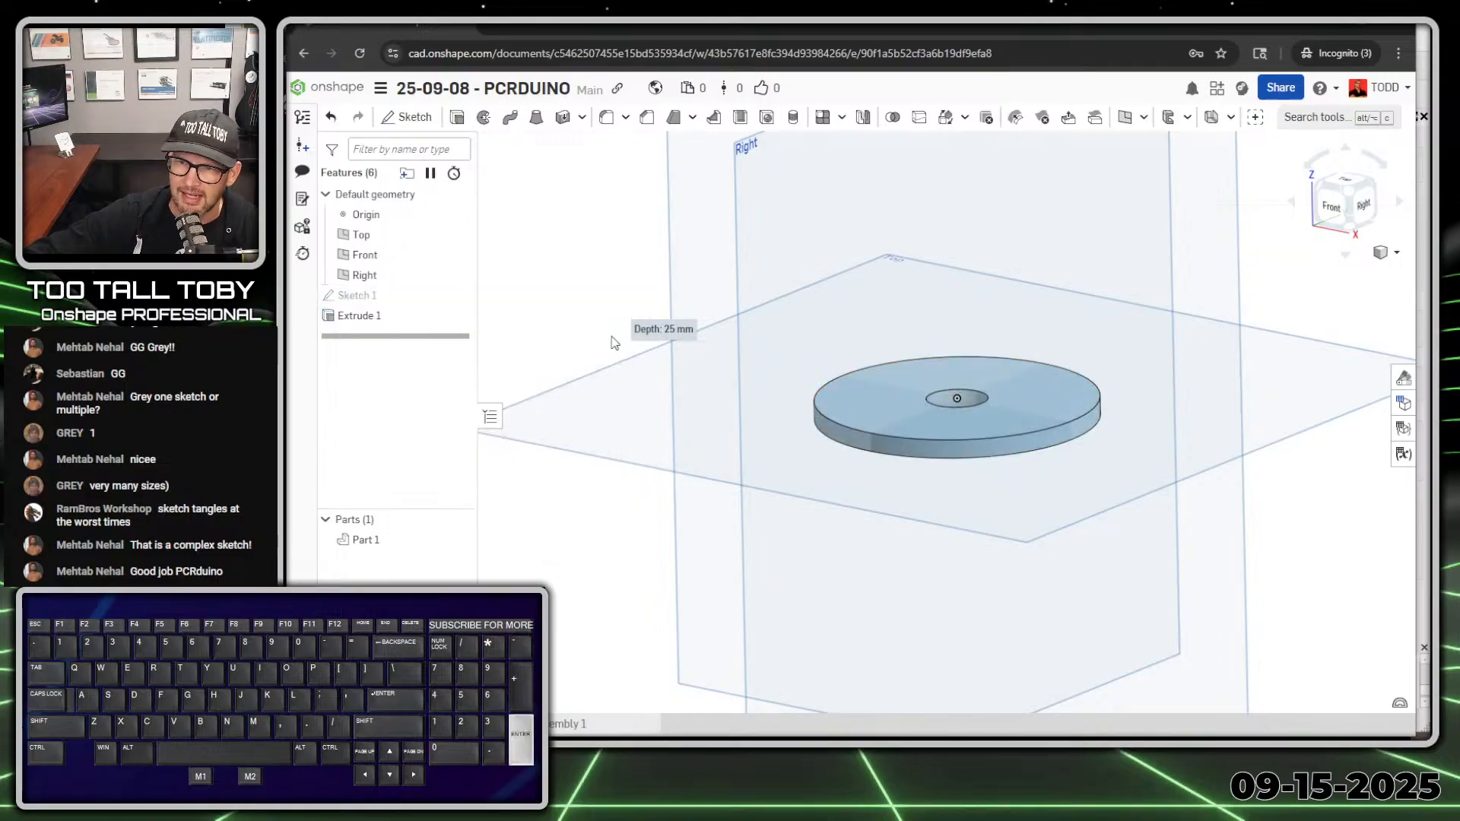
Show Sketch 1 and extrude the angled arm profile as an Add, including its two regions that overlap the disc
click(458, 295)
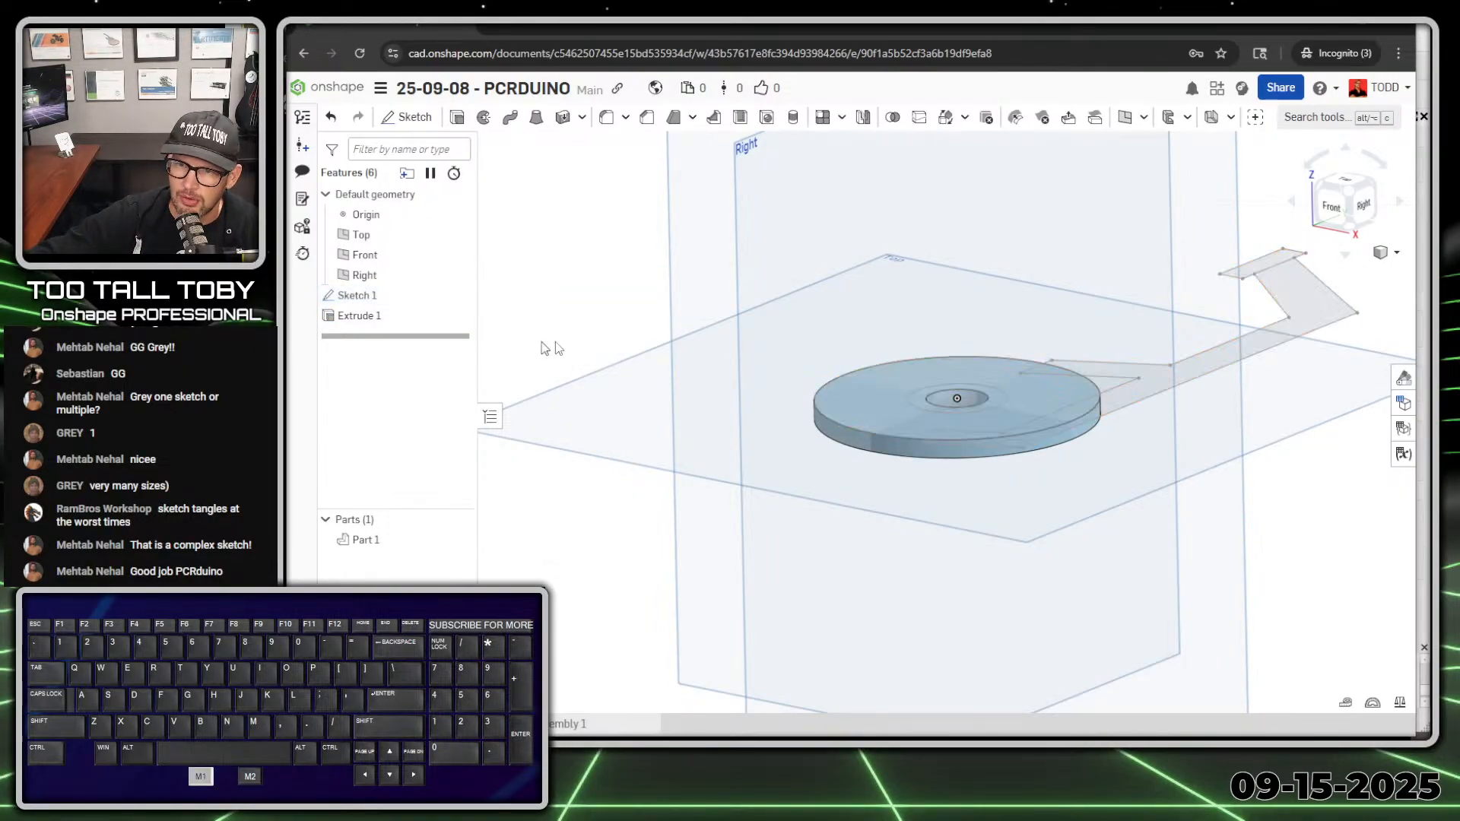
right_drag(540, 349, 673, 312)
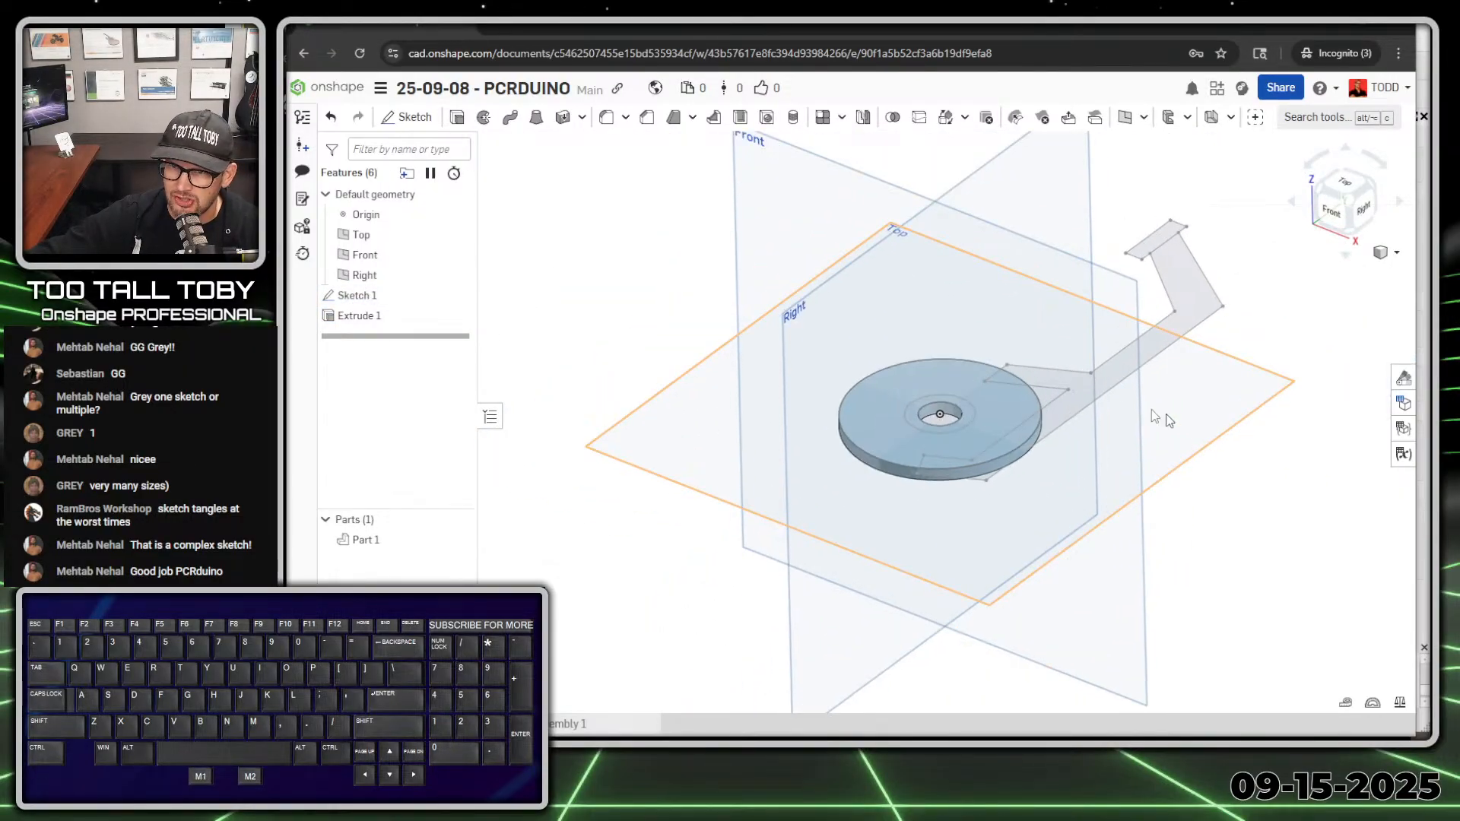
click(1185, 285)
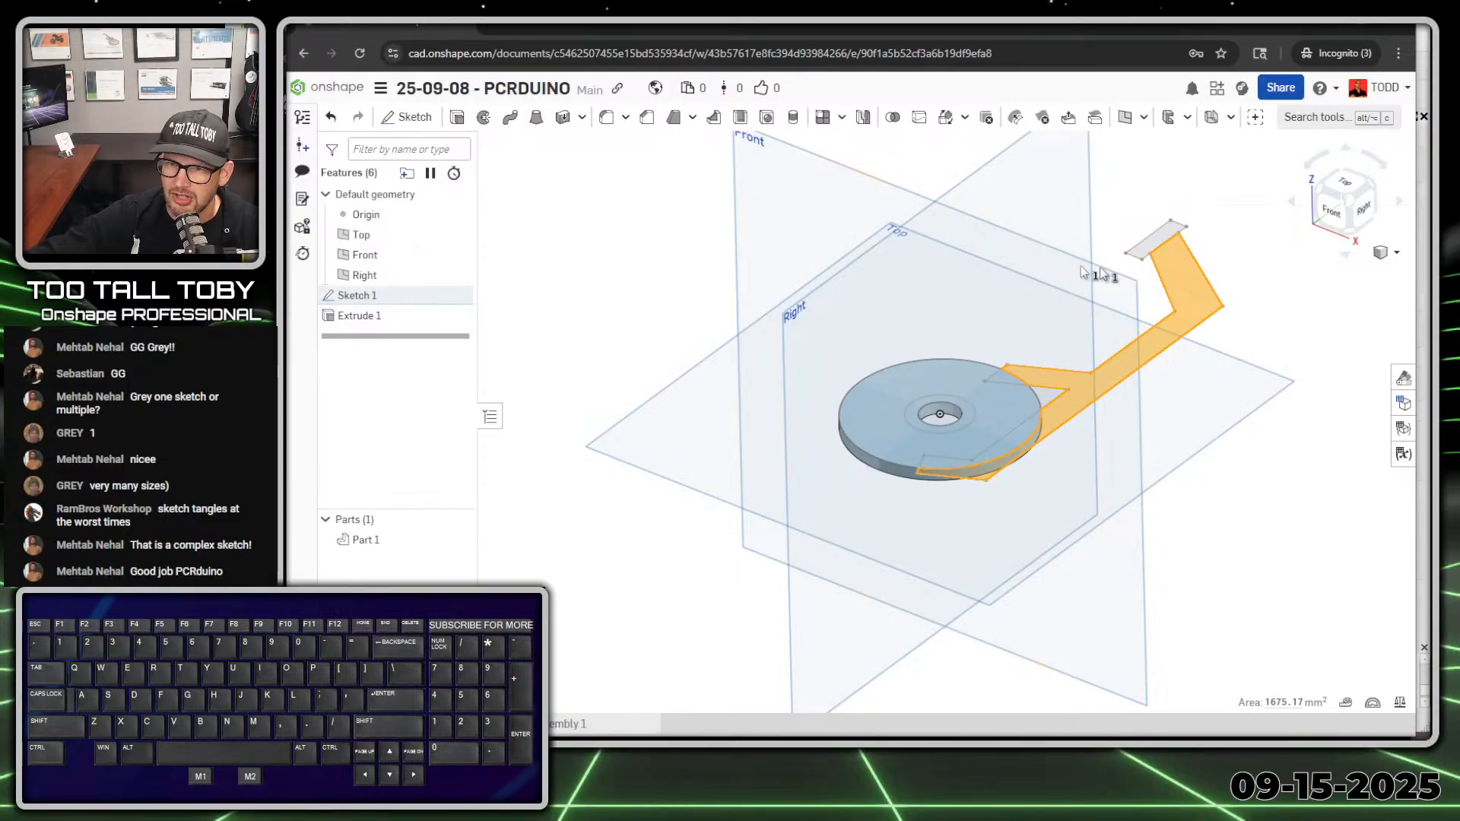
click(457, 116)
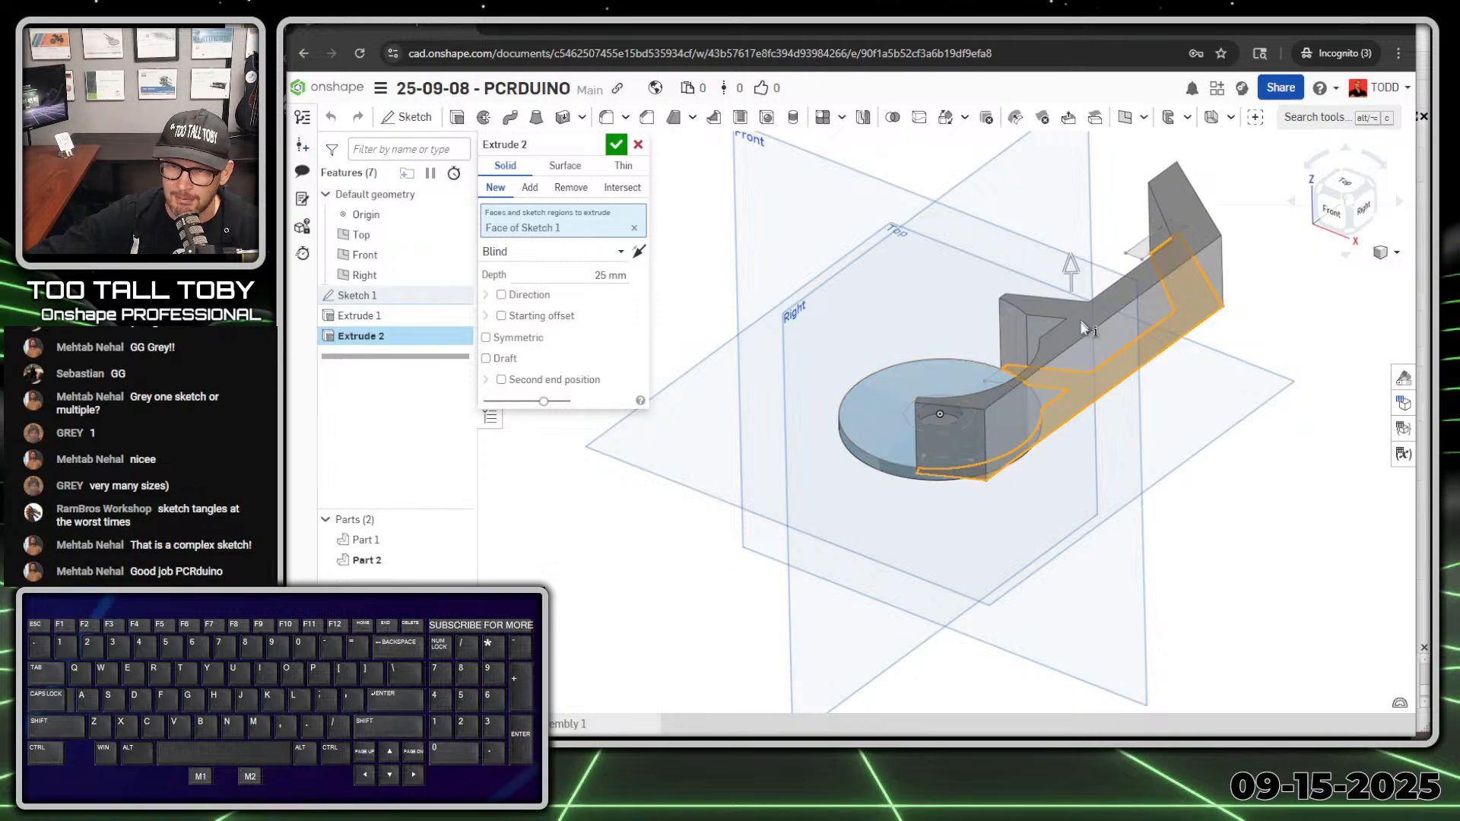
mouse_move(1089, 329)
right_down()
mouse_move(1028, 367)
mouse_move(1007, 409)
mouse_move(1045, 475)
right_up()
scroll(1028, 367, up, 3)
click(990, 359)
click(1031, 495)
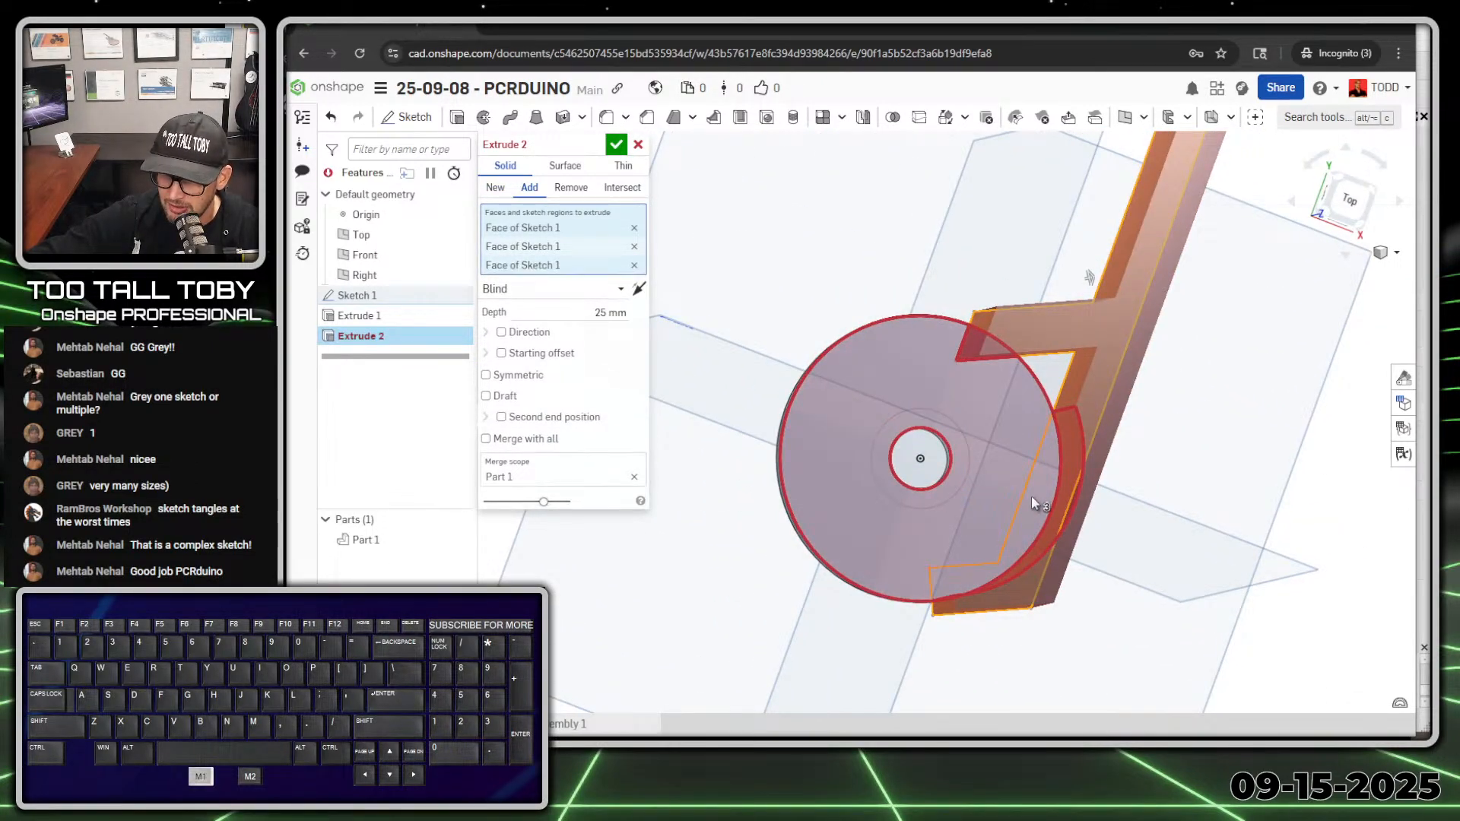
key(shift+1)
key(shift+7)
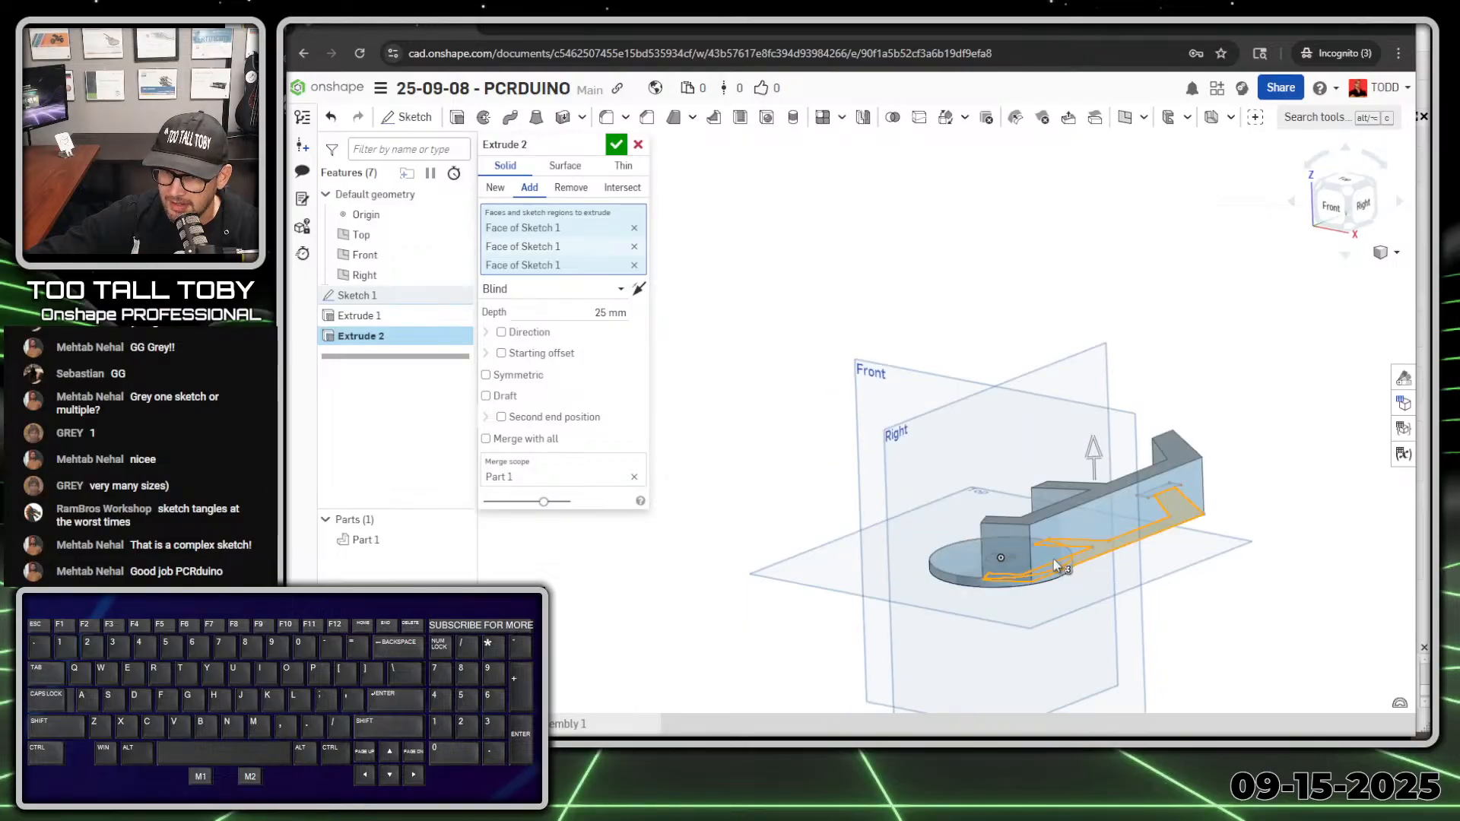
Set the arm extrusion's depth to 10 mm and accept it
click(610, 312)
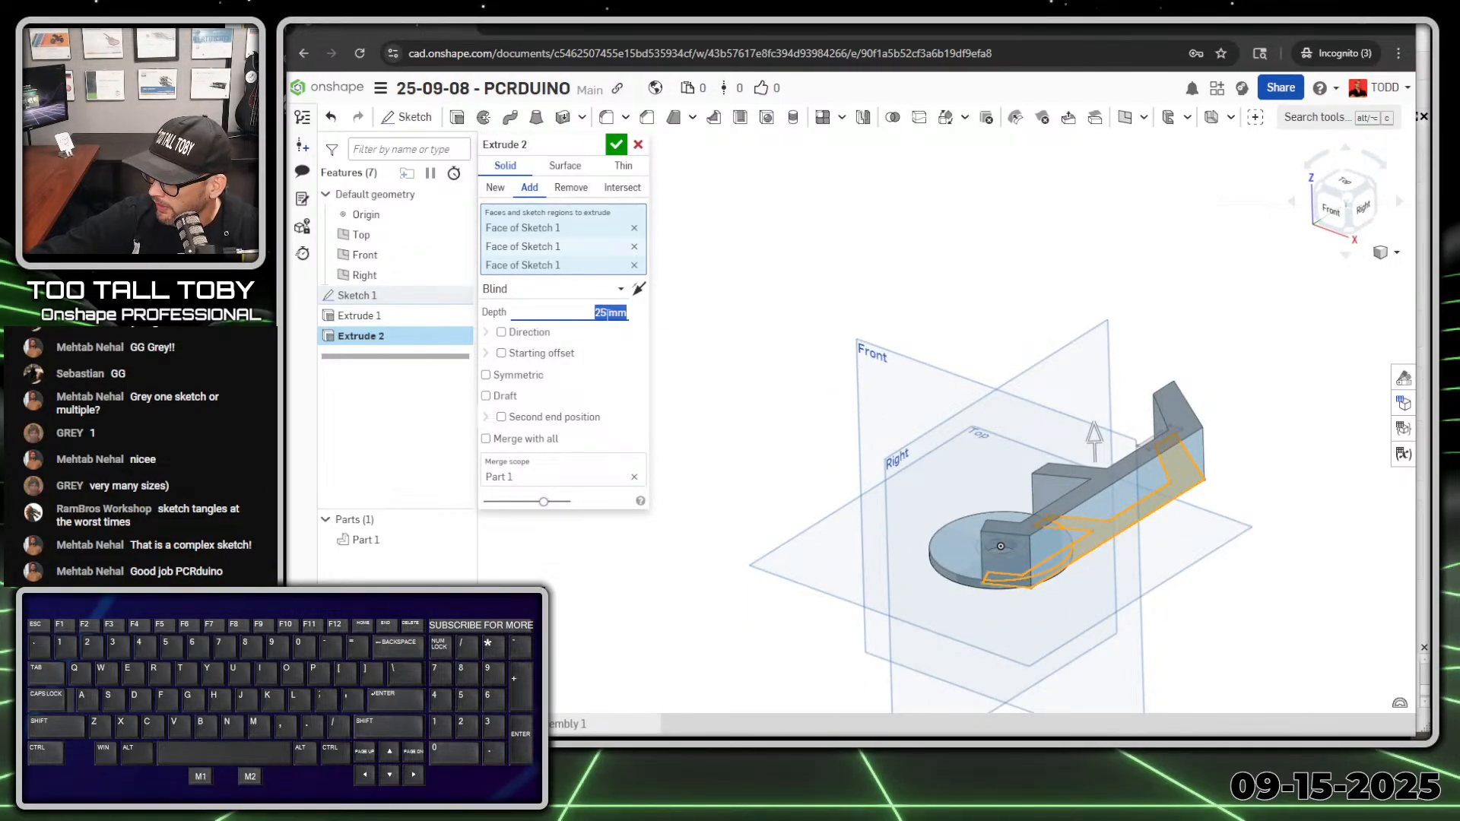
text(10)
key(Return)
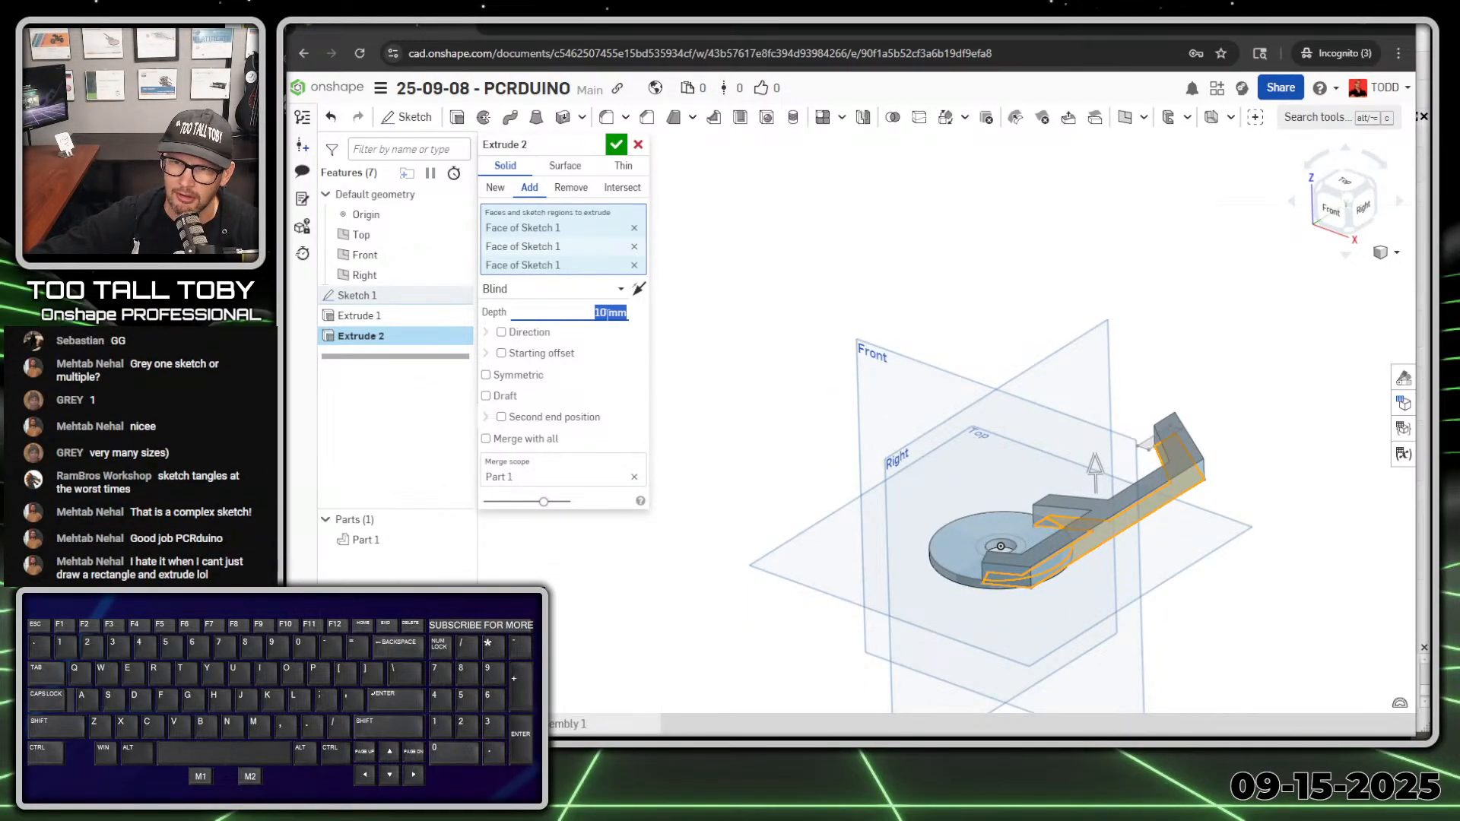
Extrude the small rectangular region at the arm's far end 16 mm as an Add
scroll(1157, 413, up, 5)
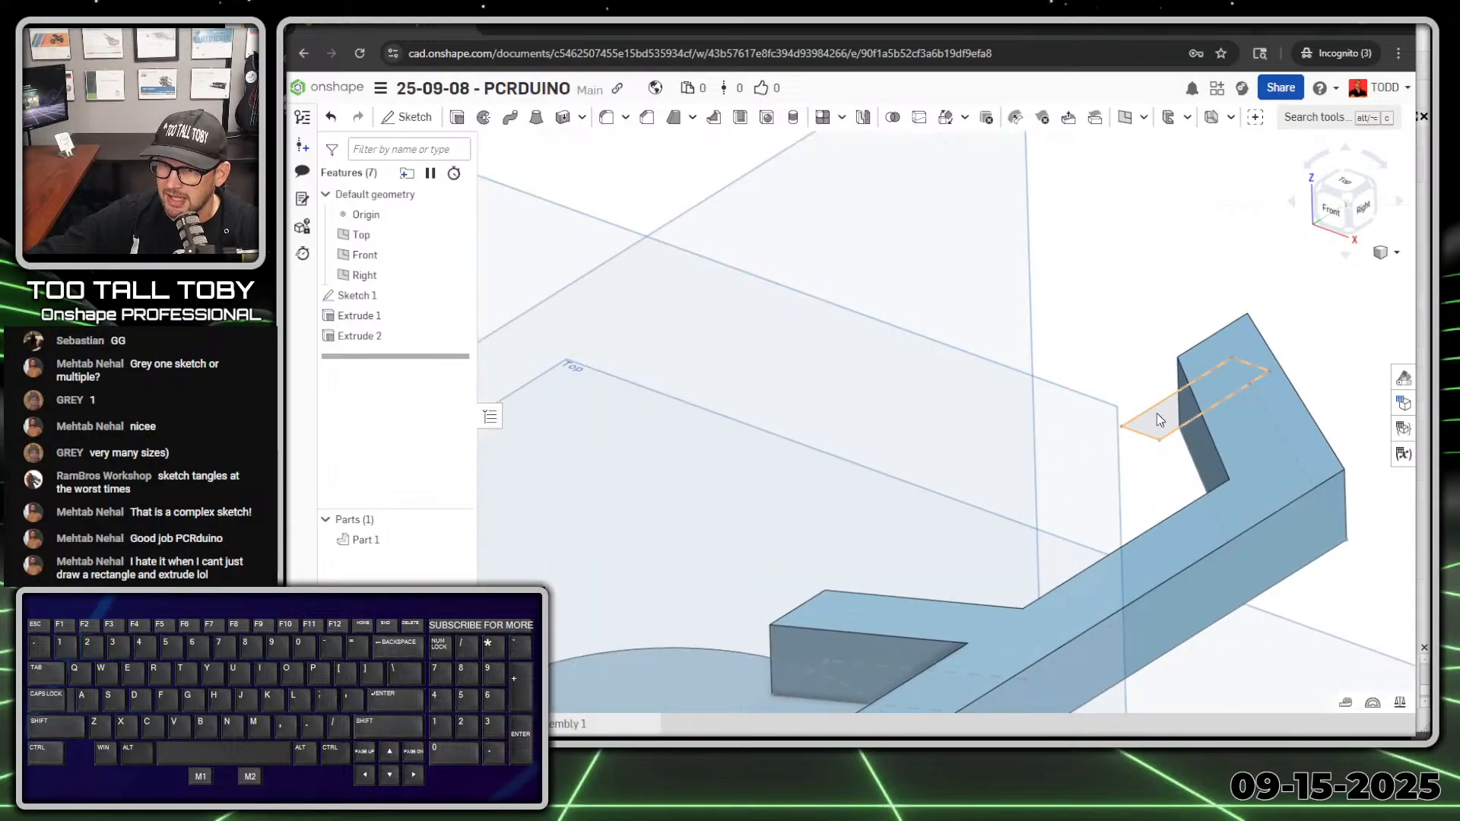
click(1156, 414)
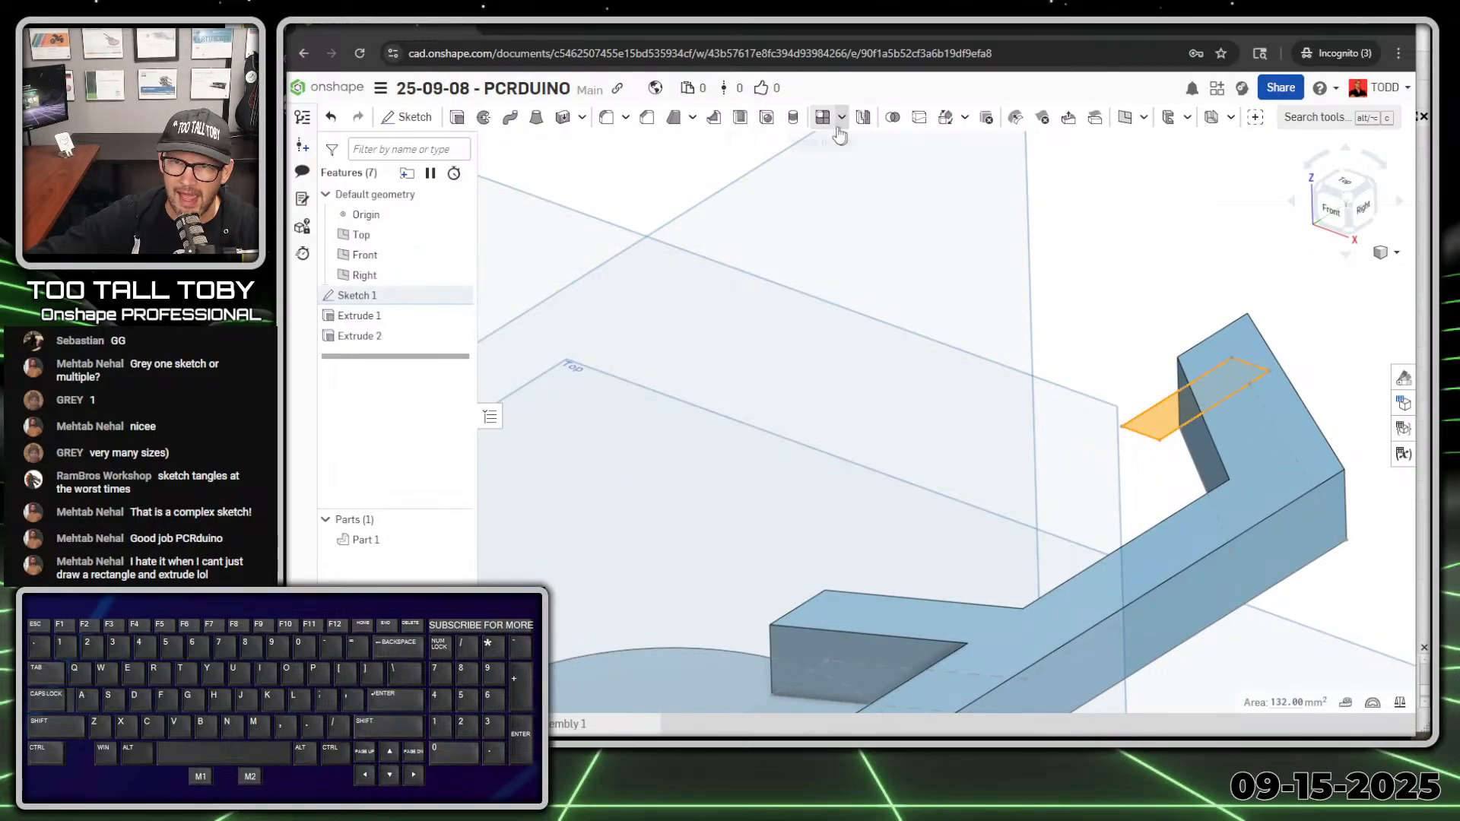
click(457, 117)
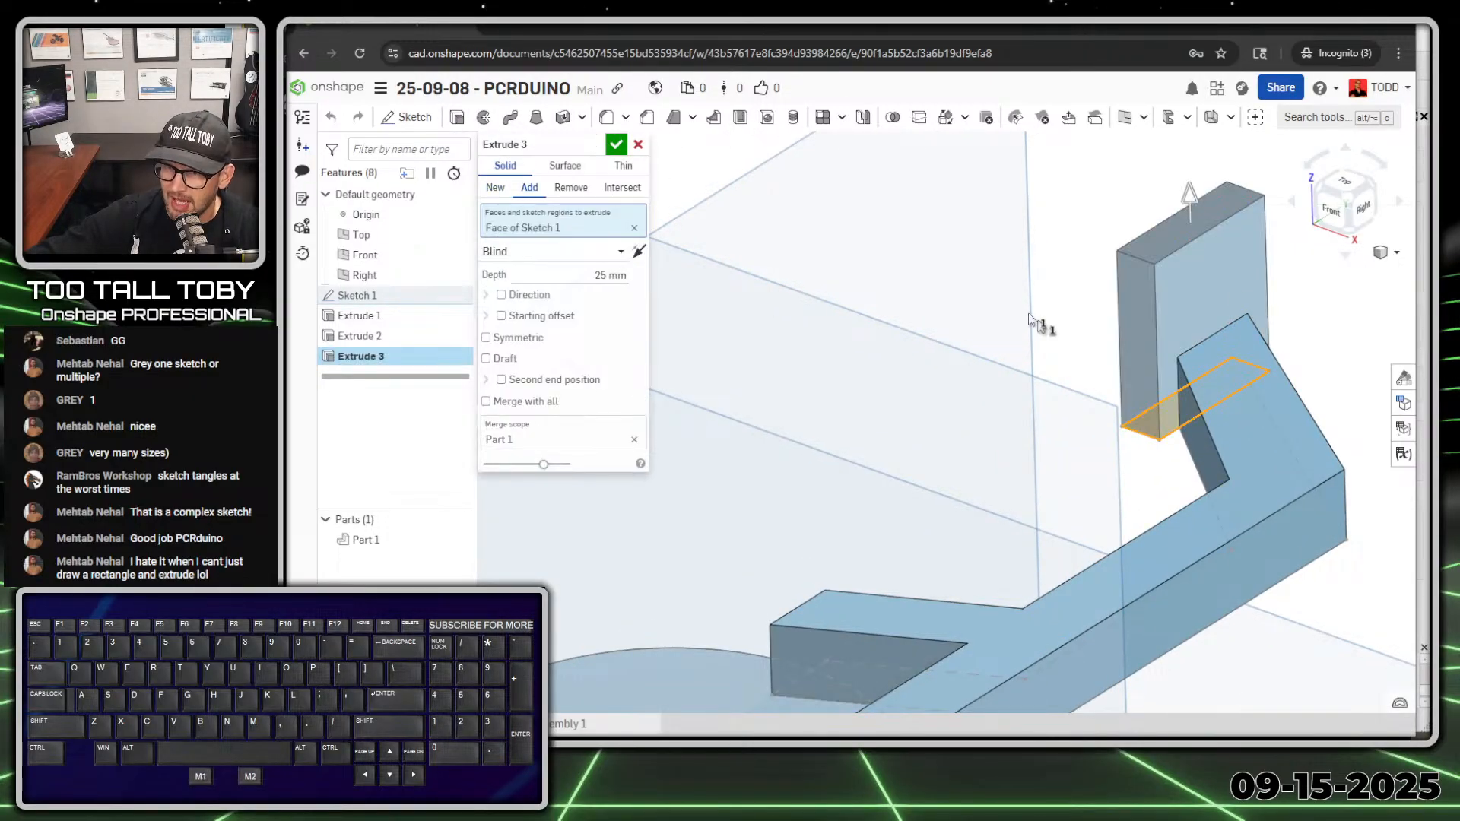
click(609, 275)
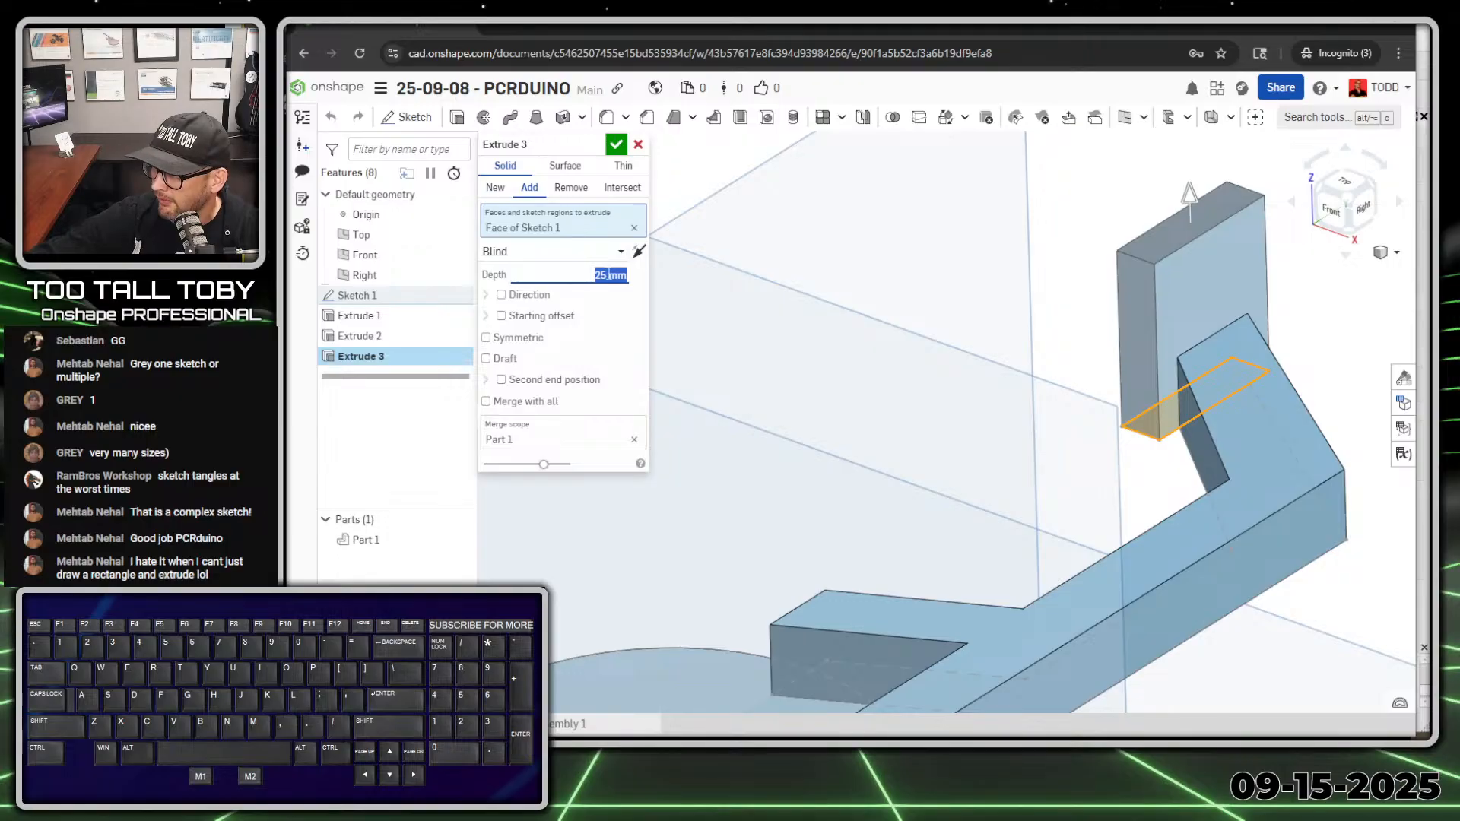
text(16)
key(Return)
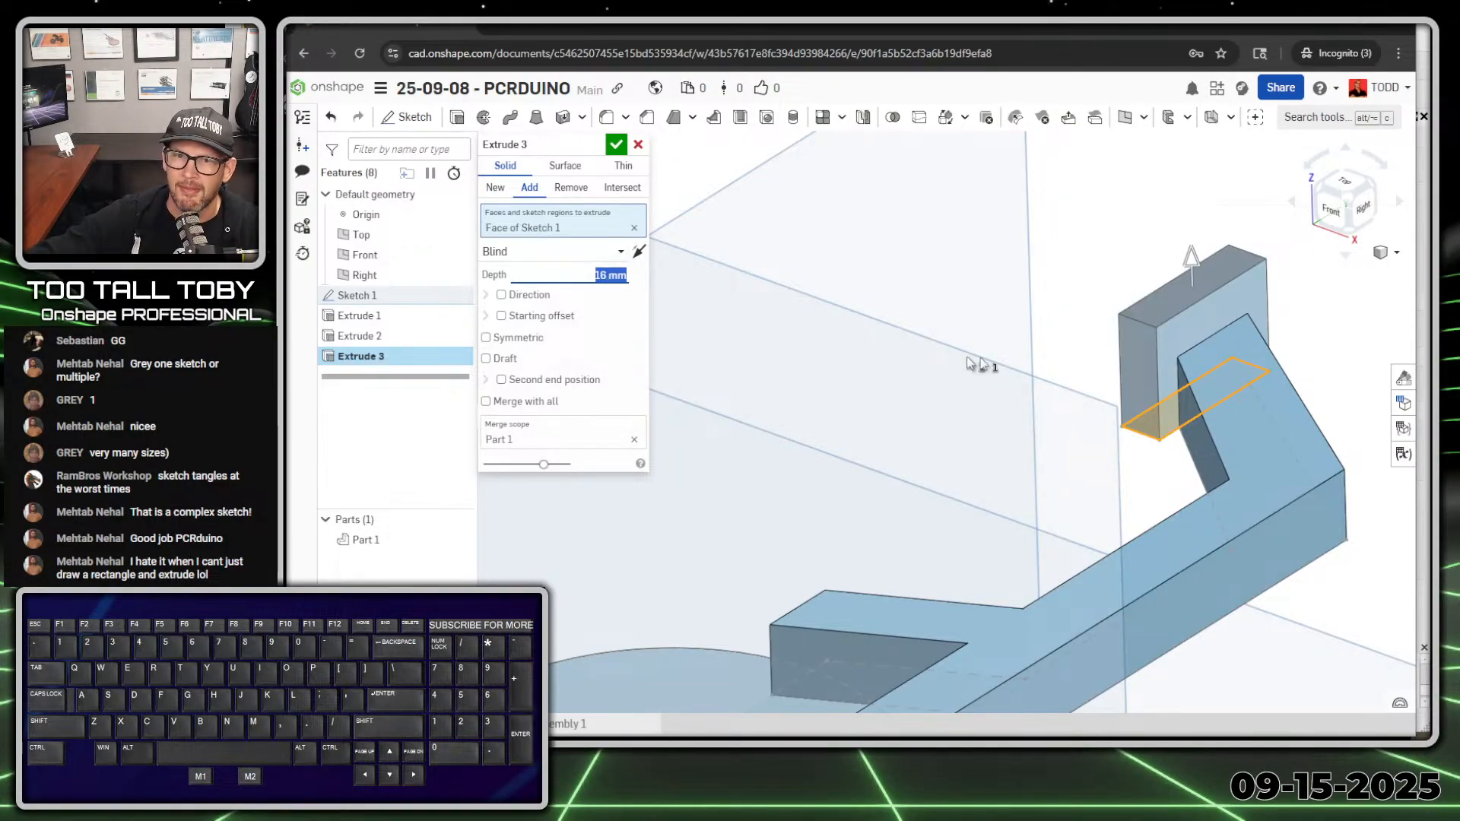
Give the end block's extrusion a 4 mm blind starting offset, reversed to start below the sketch plane, and accept it
right_drag(1148, 455, 1256, 374)
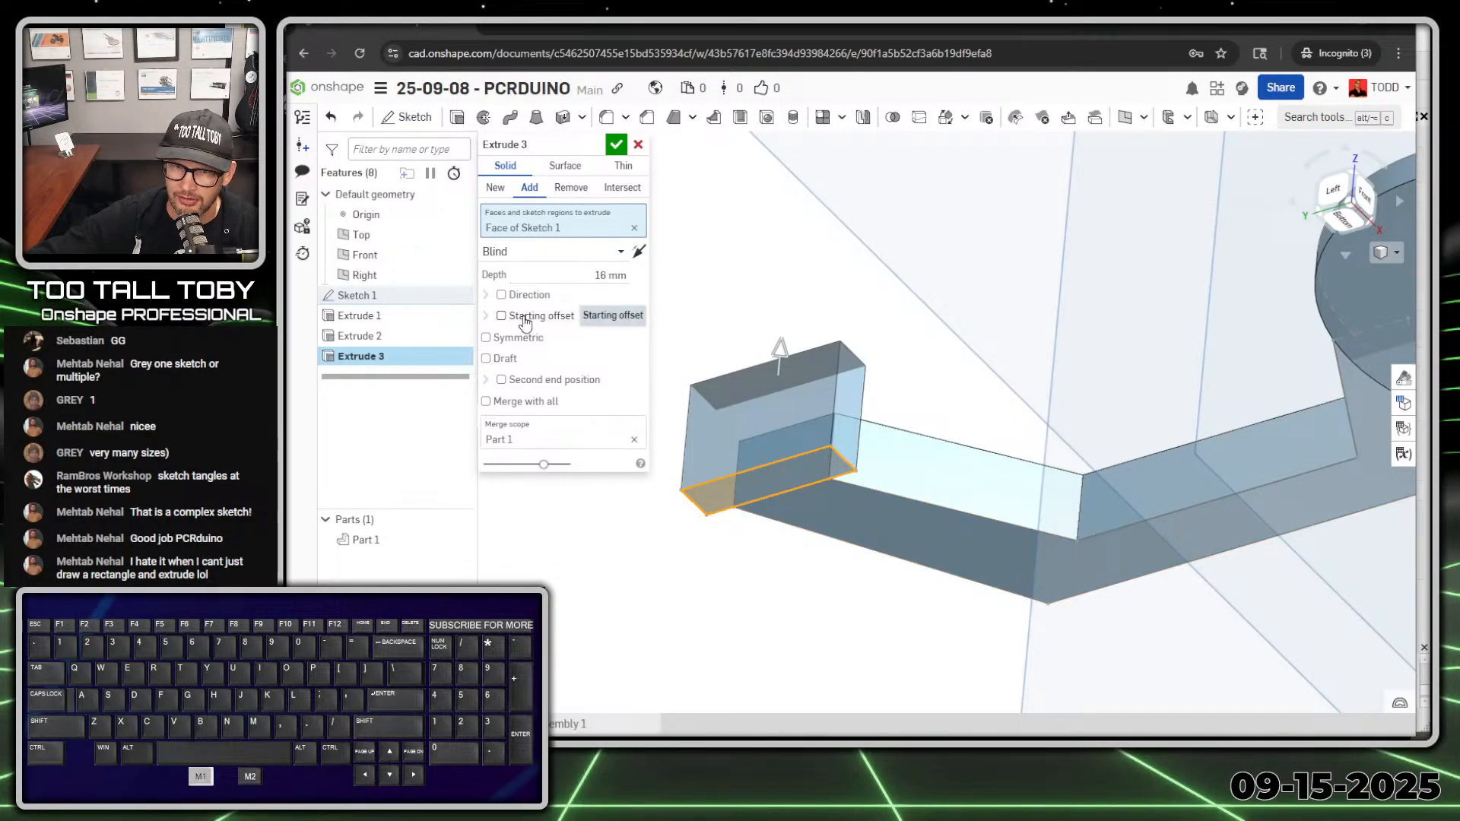
click(501, 316)
text(4)
key(Return)
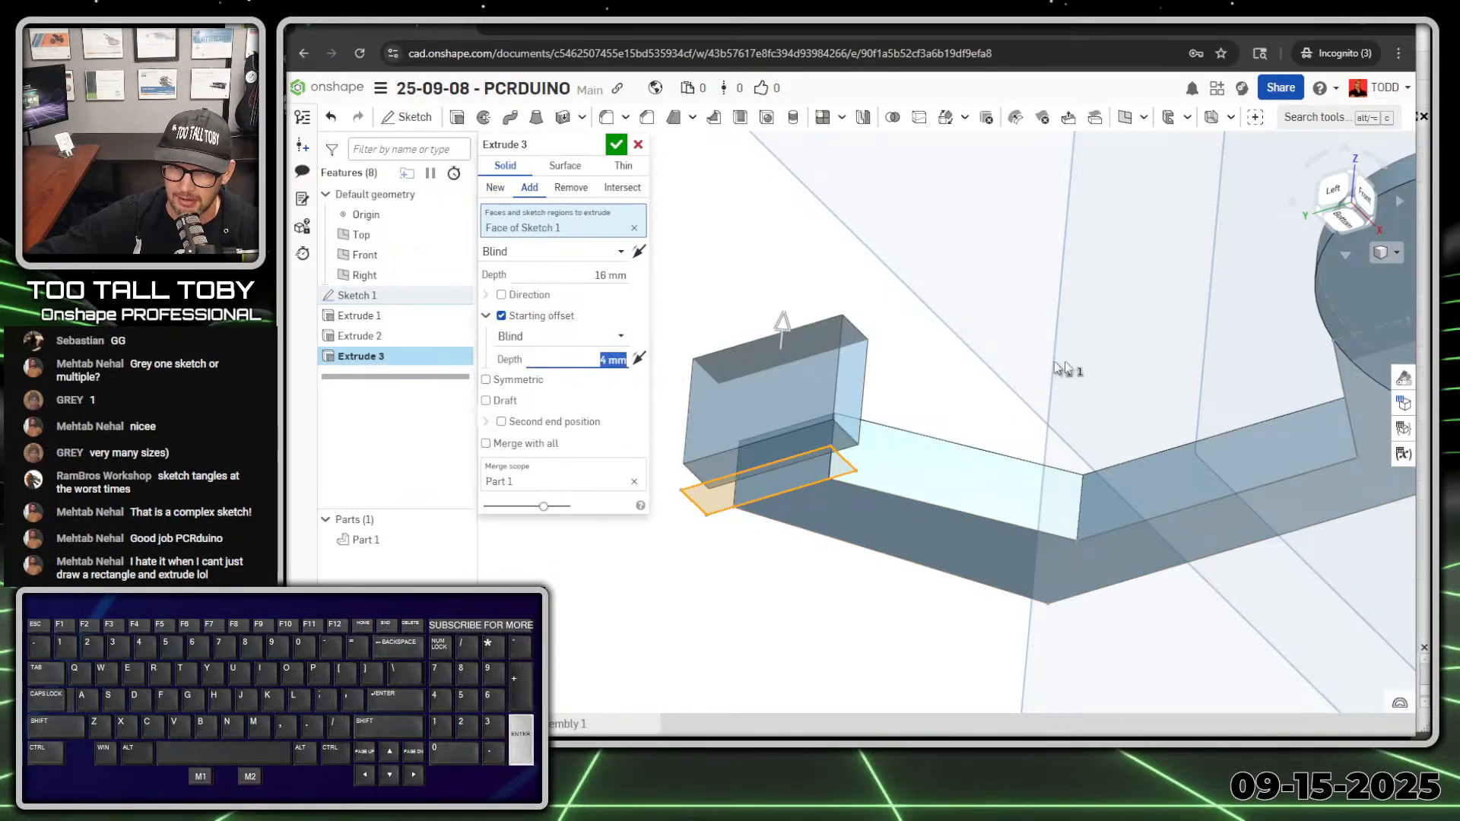
click(638, 361)
scroll(761, 470, down, 3)
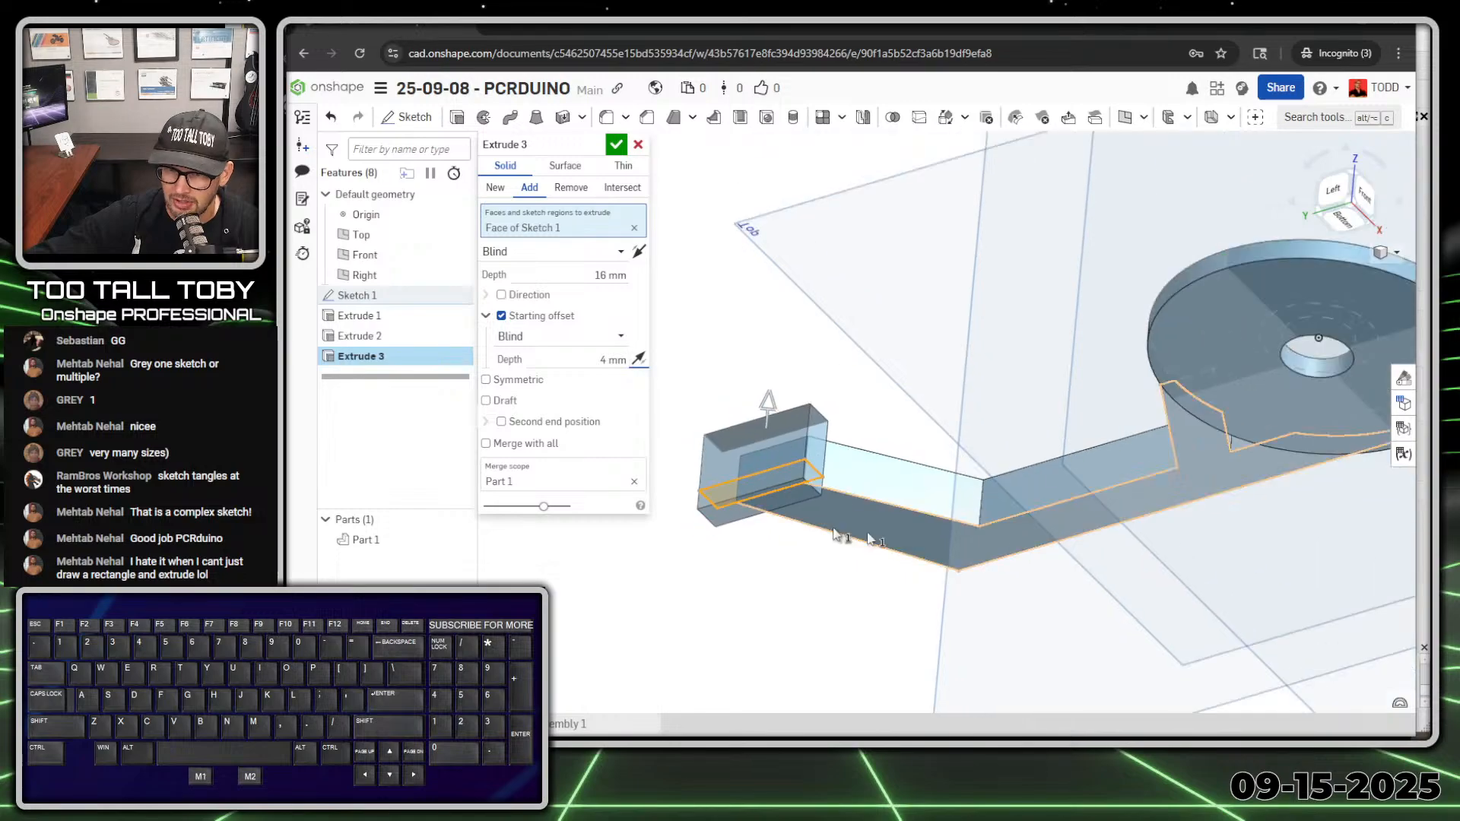
right_drag(852, 533, 865, 570)
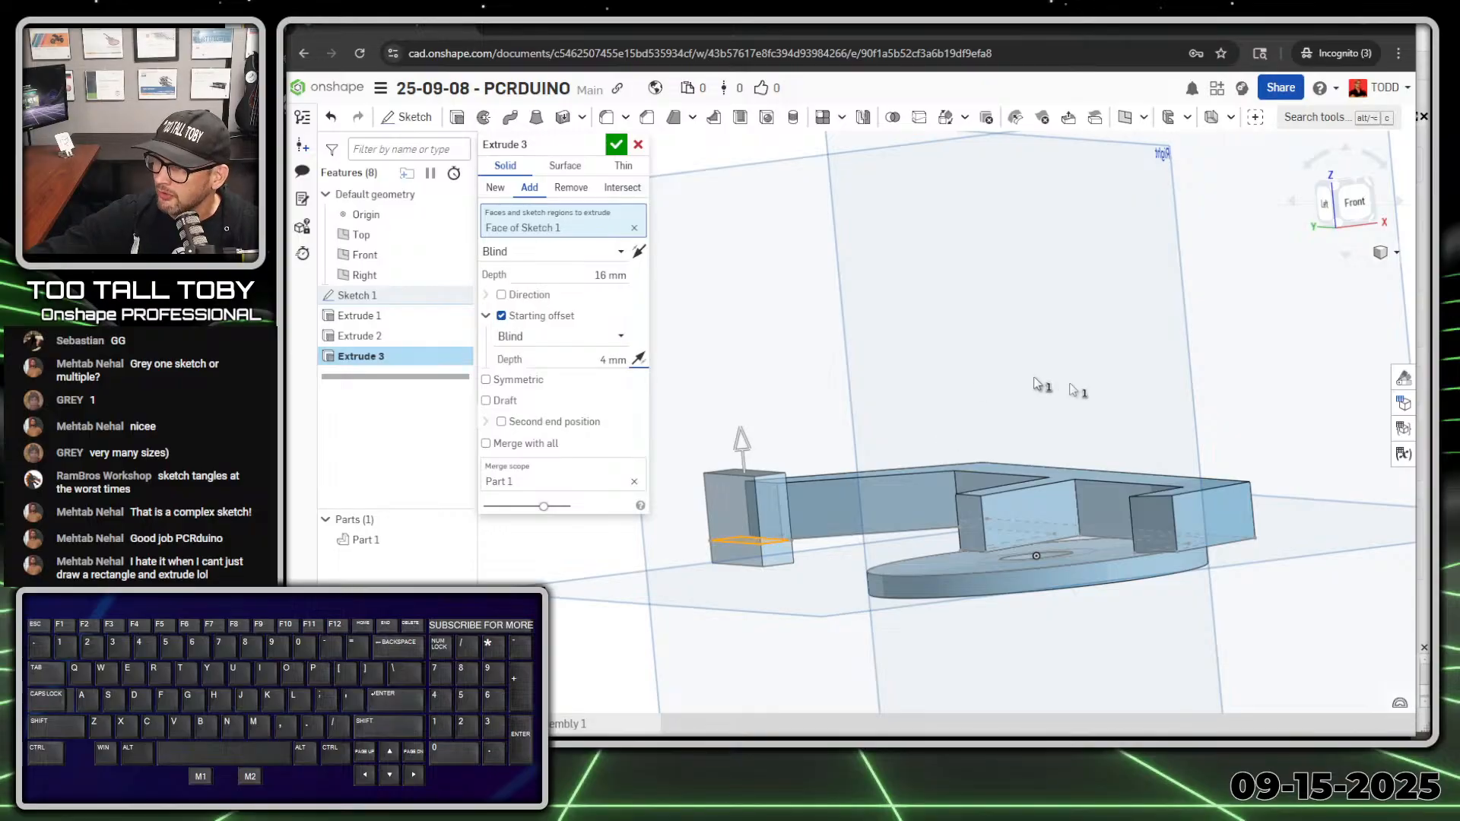
click(621, 144)
Start a 13 mm radius fillet on the arm's inside bend and the corner where the middle prong meets the beam
scroll(1034, 381, down, 3)
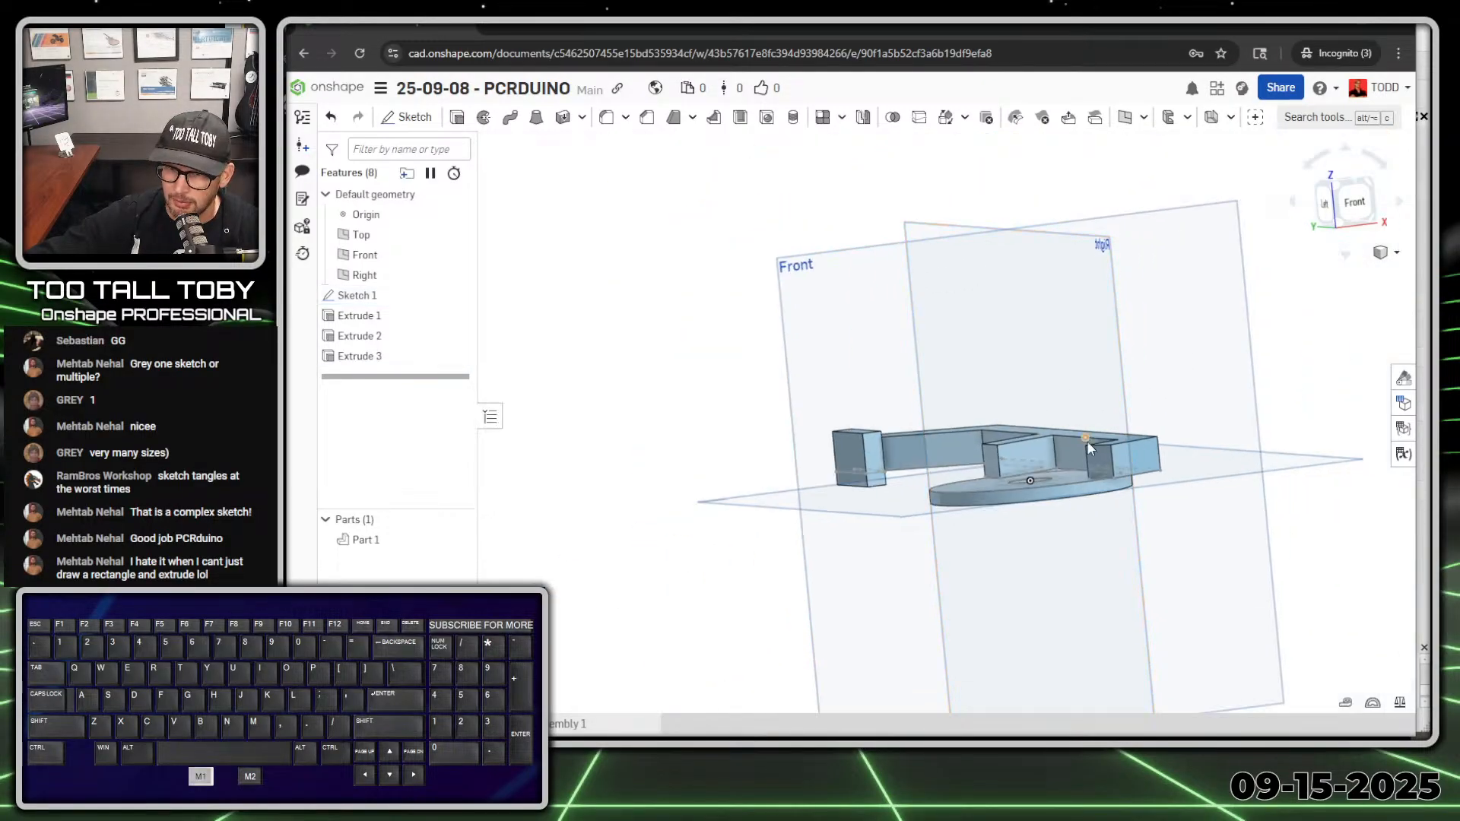
right_drag(1083, 447, 1088, 482)
scroll(1088, 482, up, 2)
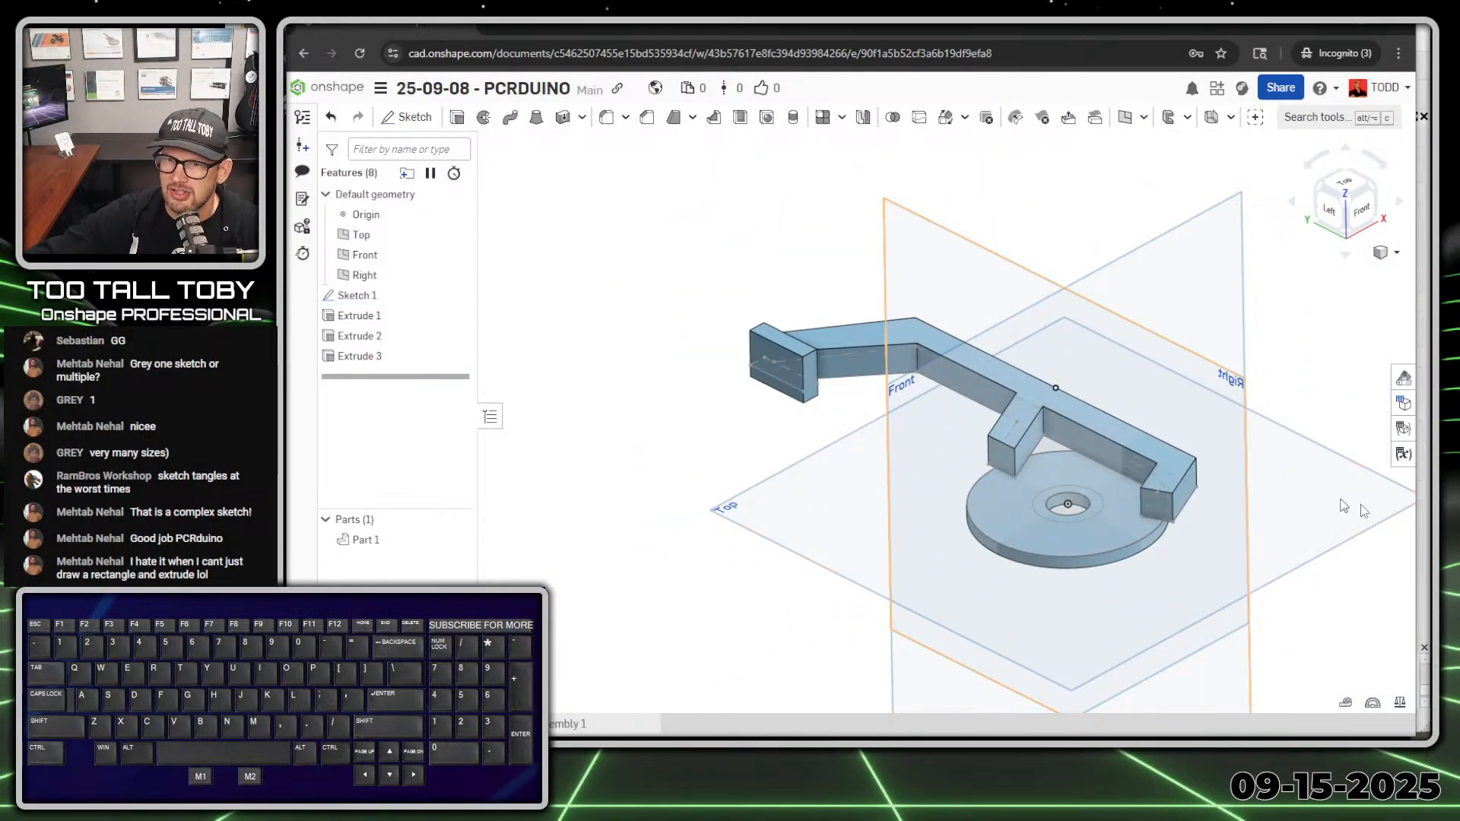
scroll(912, 365, up, 3)
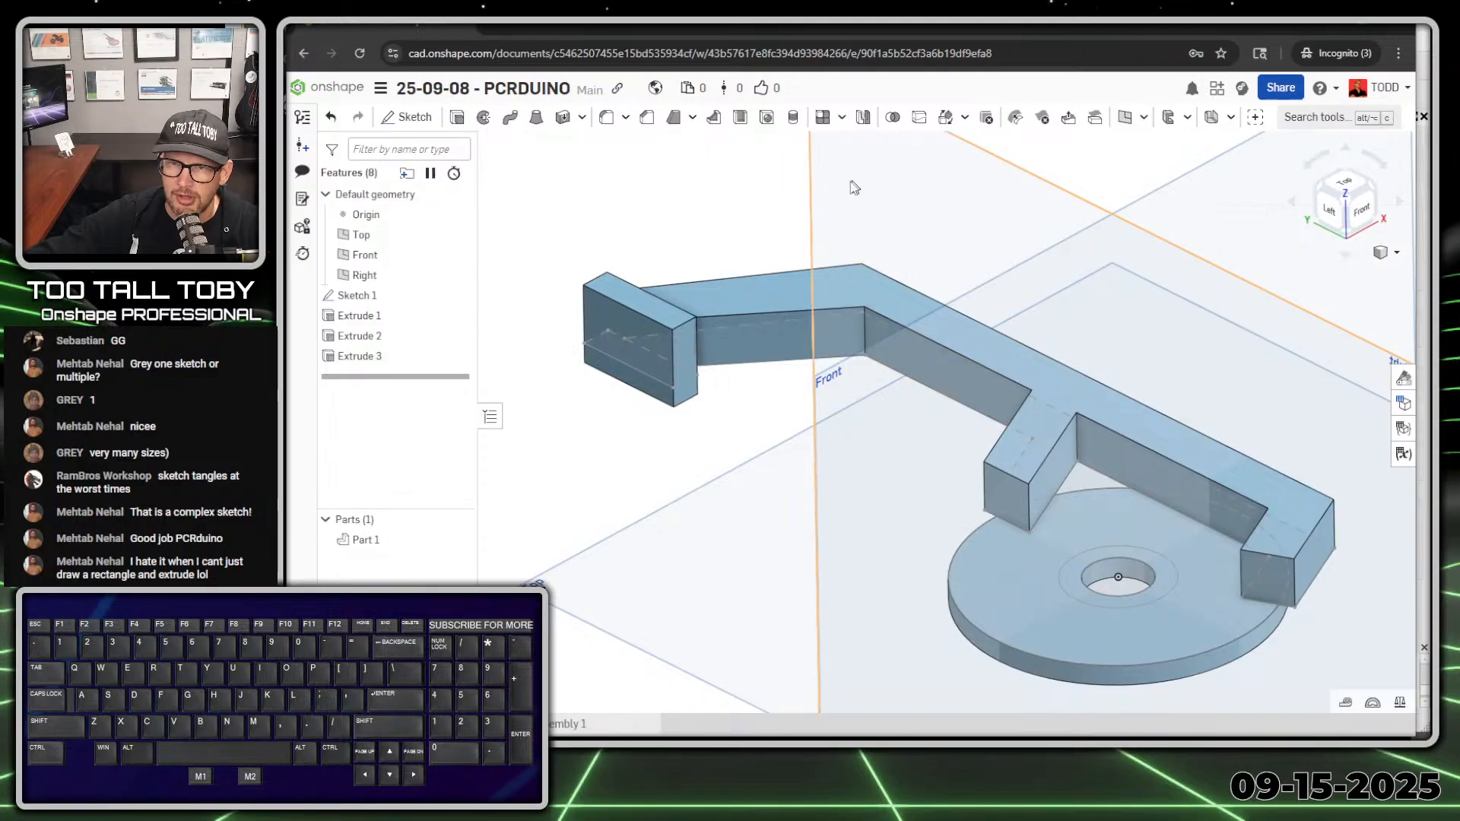
key(s)
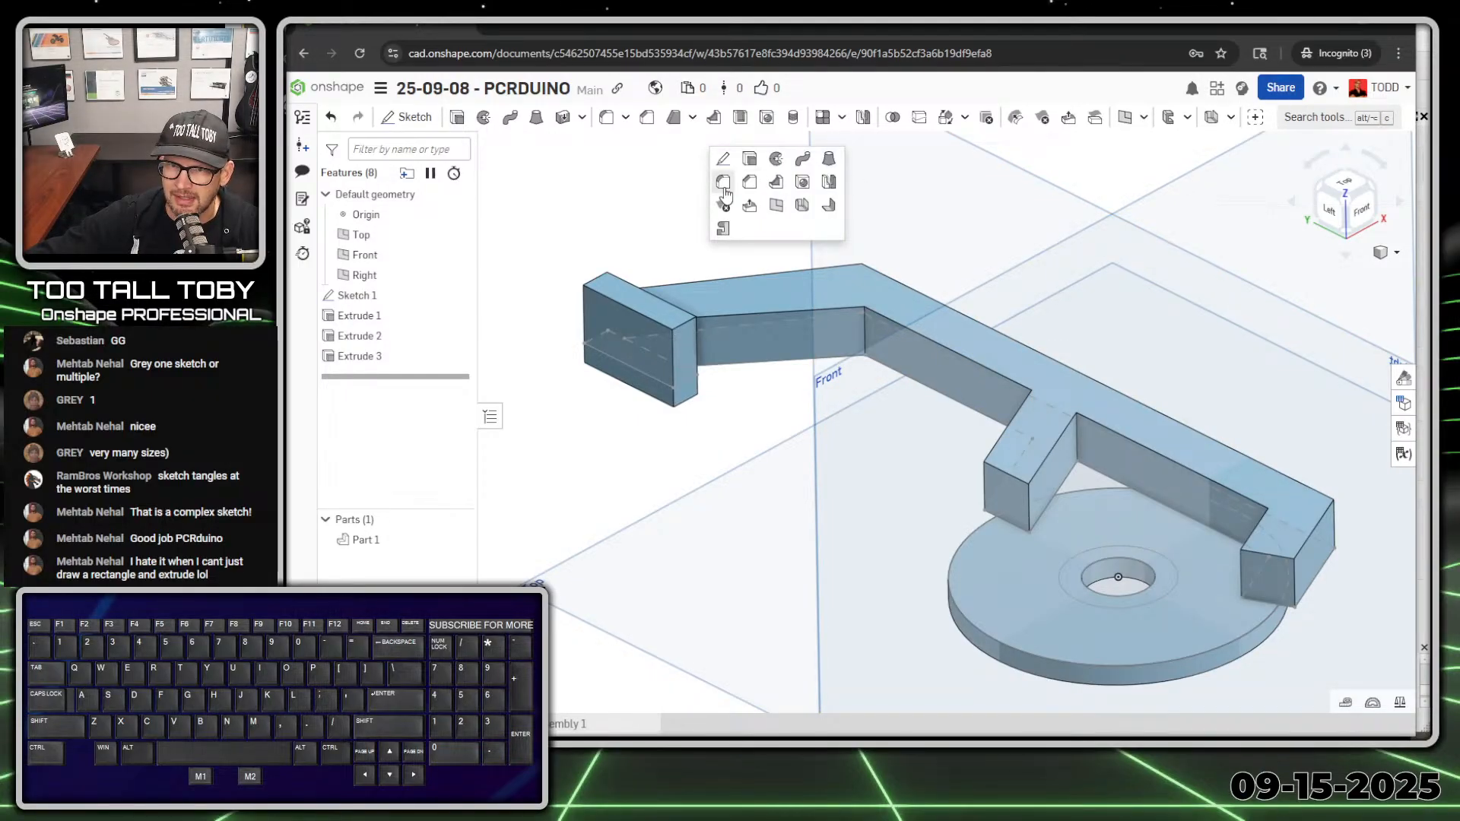
click(724, 183)
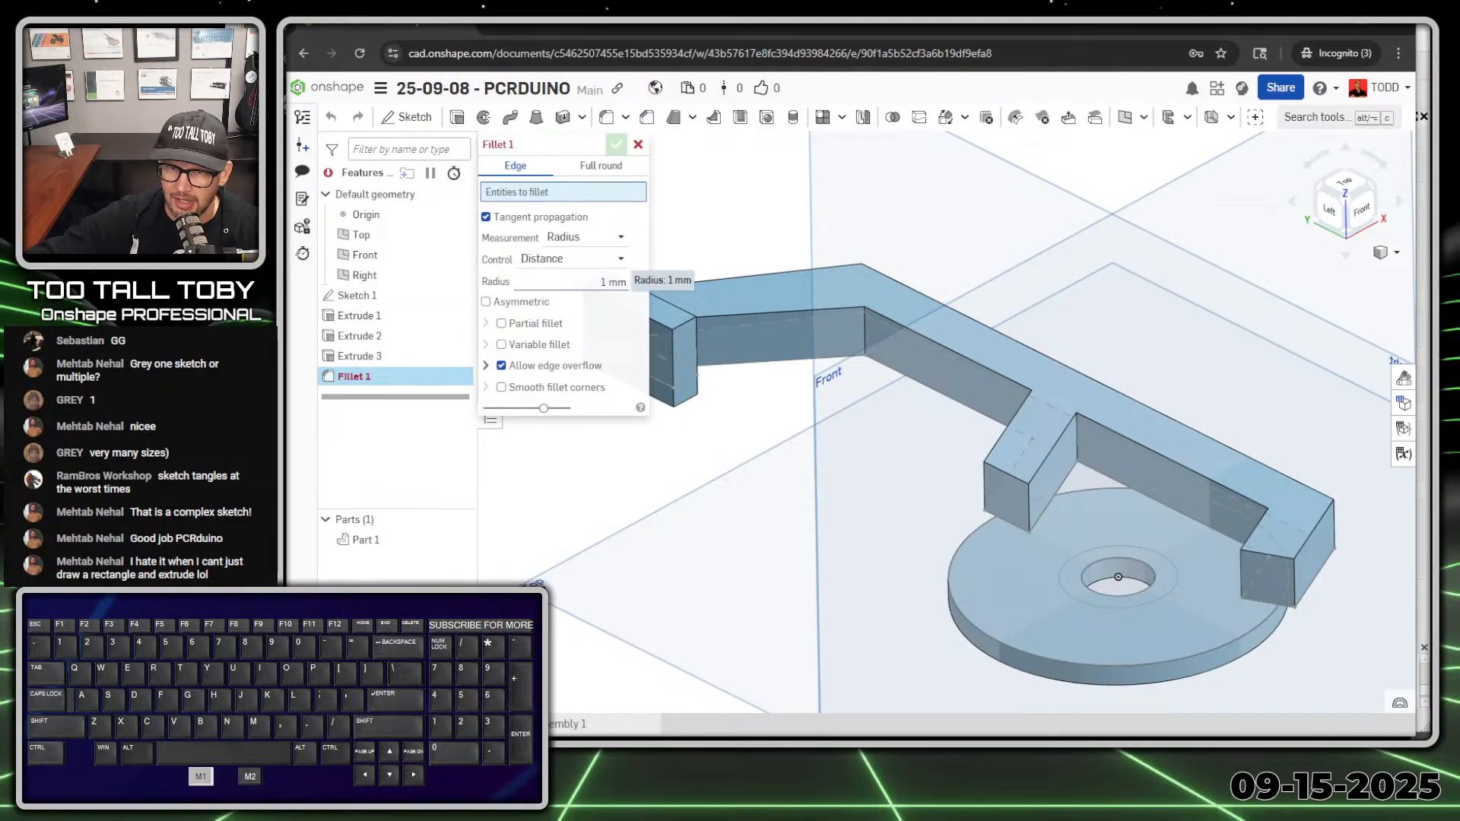
text(13)
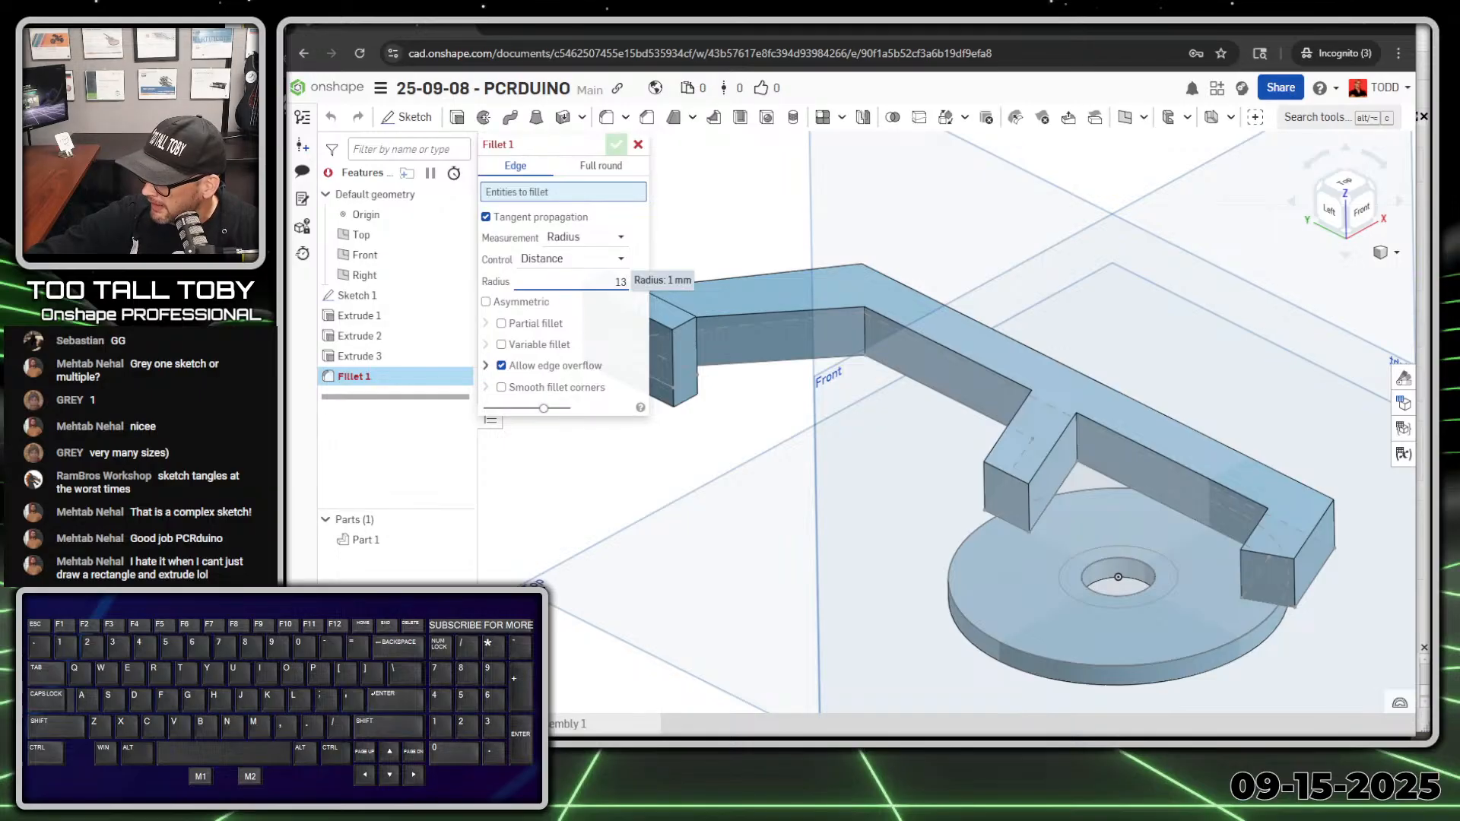
key(Return)
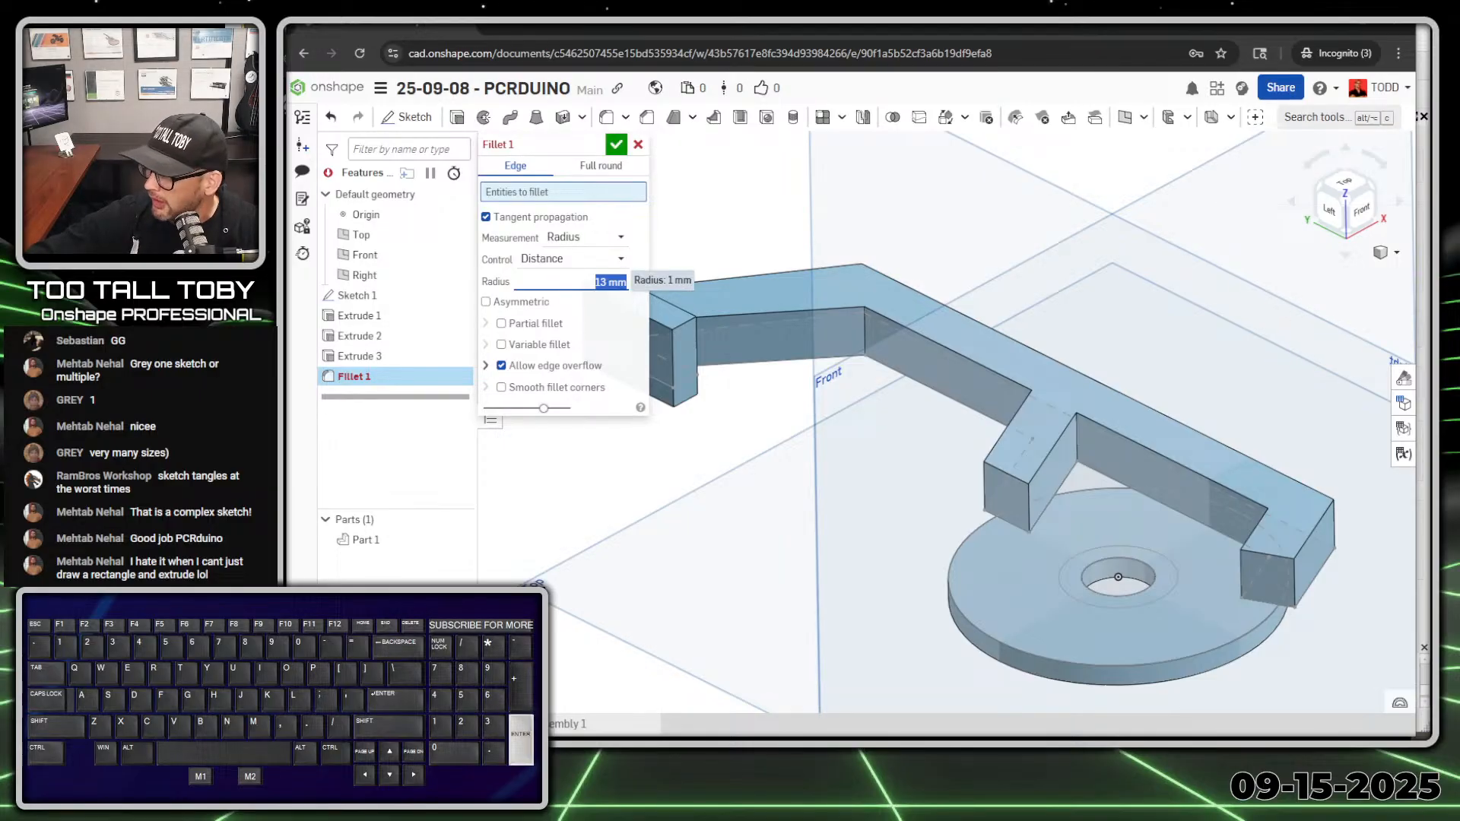
click(862, 342)
right_drag(917, 458, 955, 468)
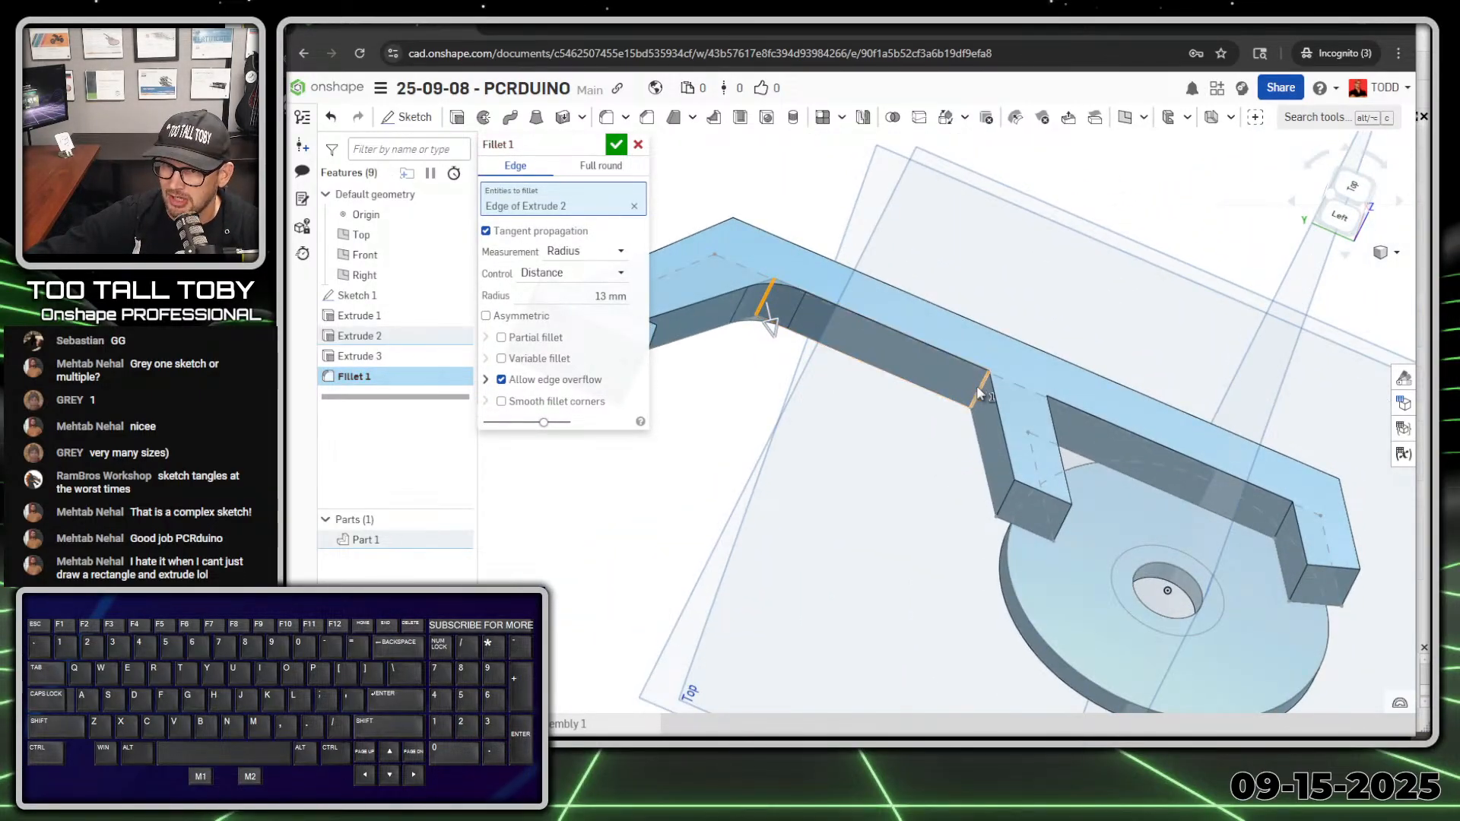
click(981, 396)
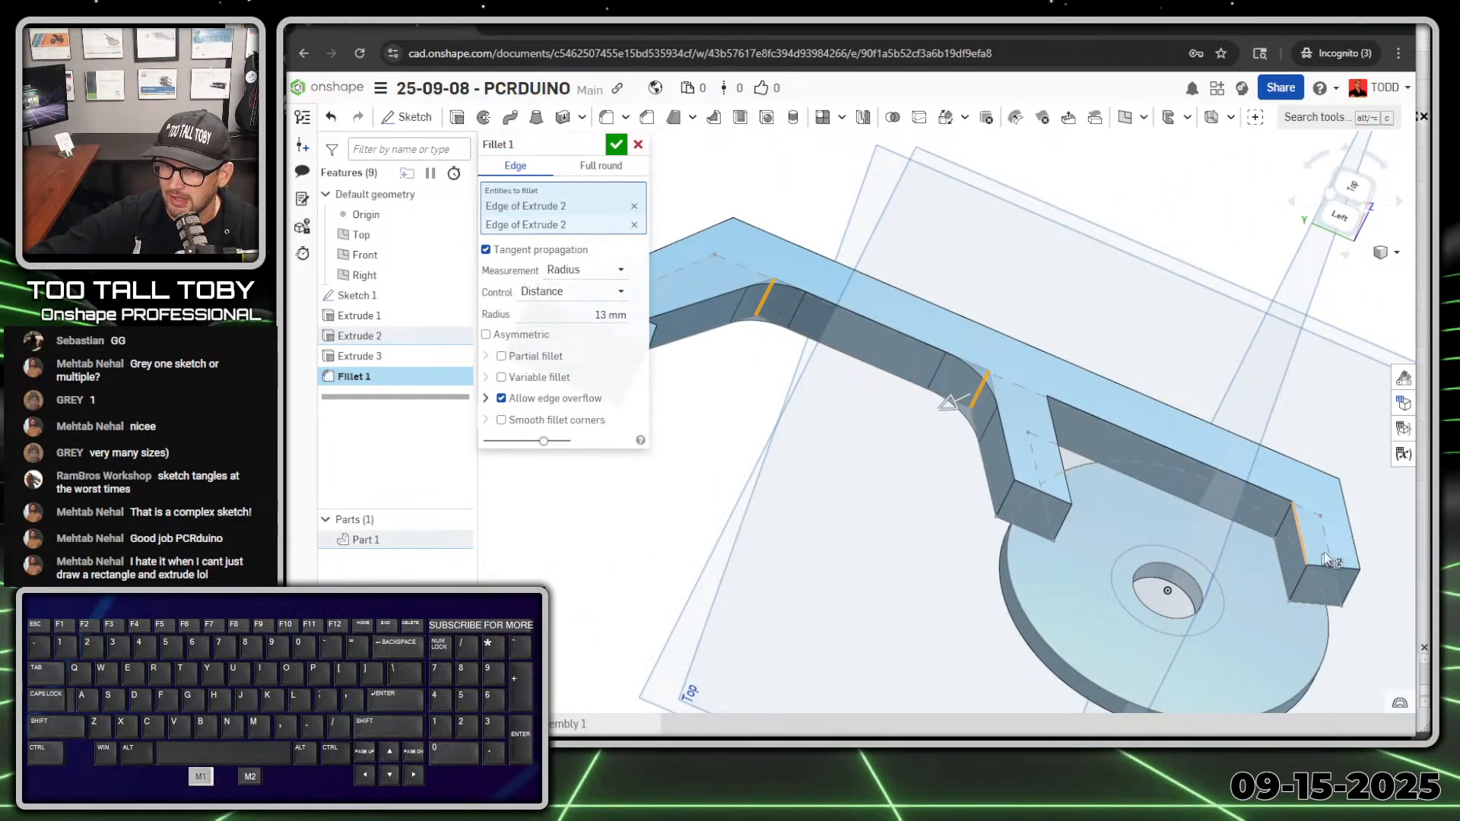
Add the end prong's inner corner and the middle prong's disc-side corner with the beam to the 13 mm fillet, and accept it
click(1284, 512)
right_drag(1284, 512, 1363, 587)
click(1238, 471)
scroll(1369, 586, up, 3)
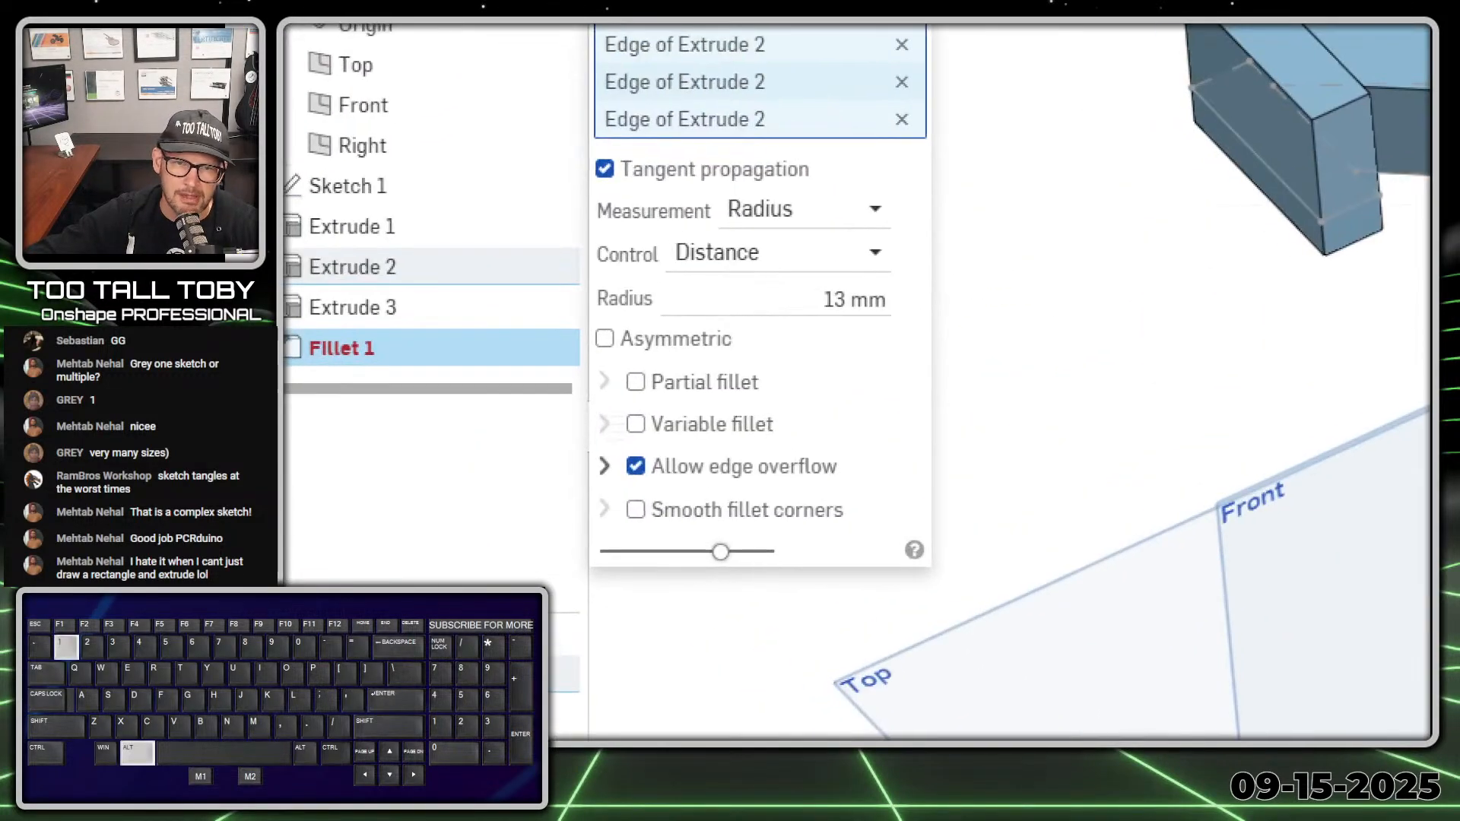
drag(443, 431, 570, 543)
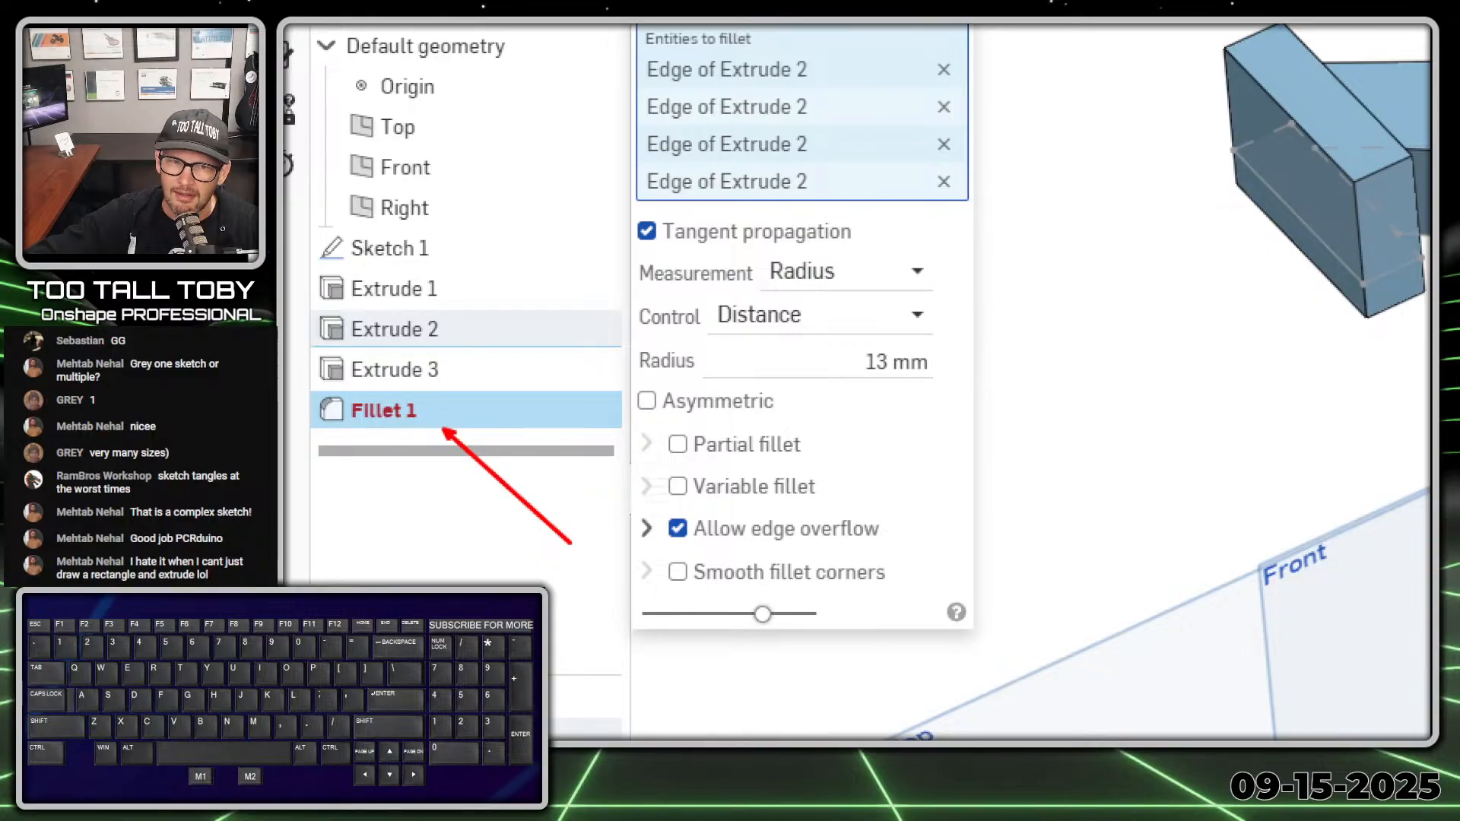
drag(339, 438, 384, 379)
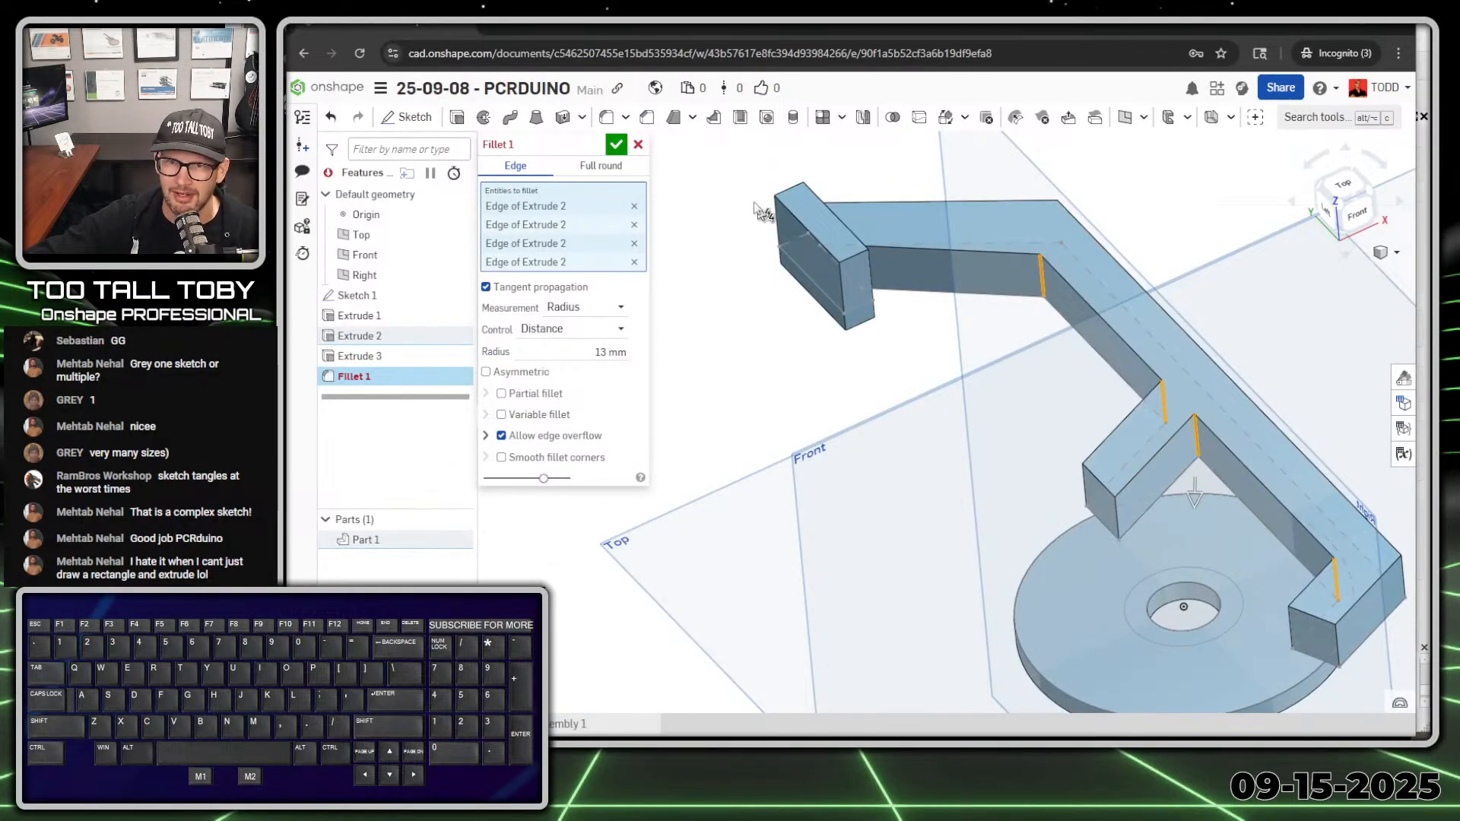
click(625, 147)
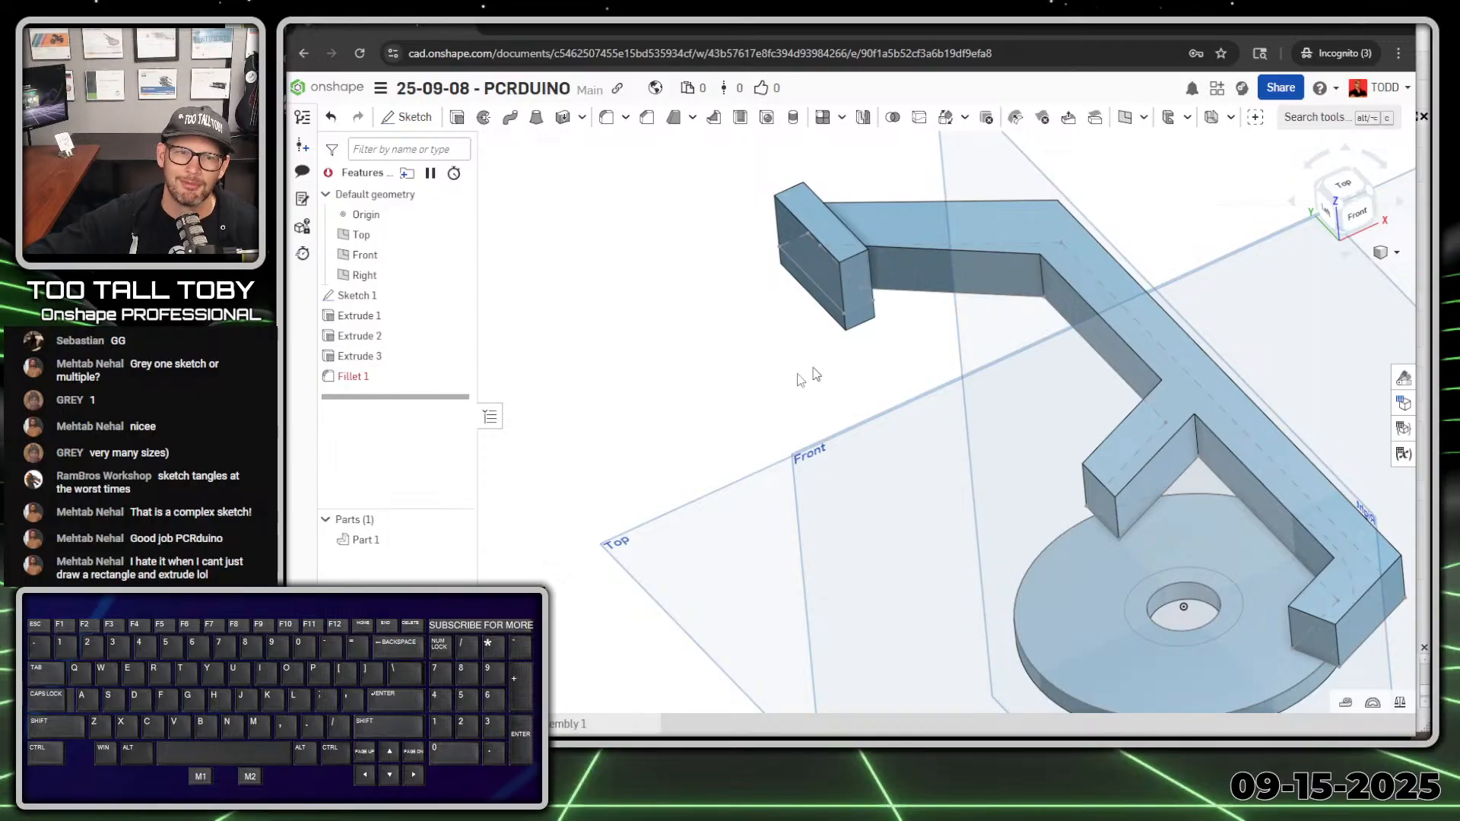
Reopen the arm's fillet, remove the middle prong's disc-side corner edge from its selection, and accept it
double_click(358, 376)
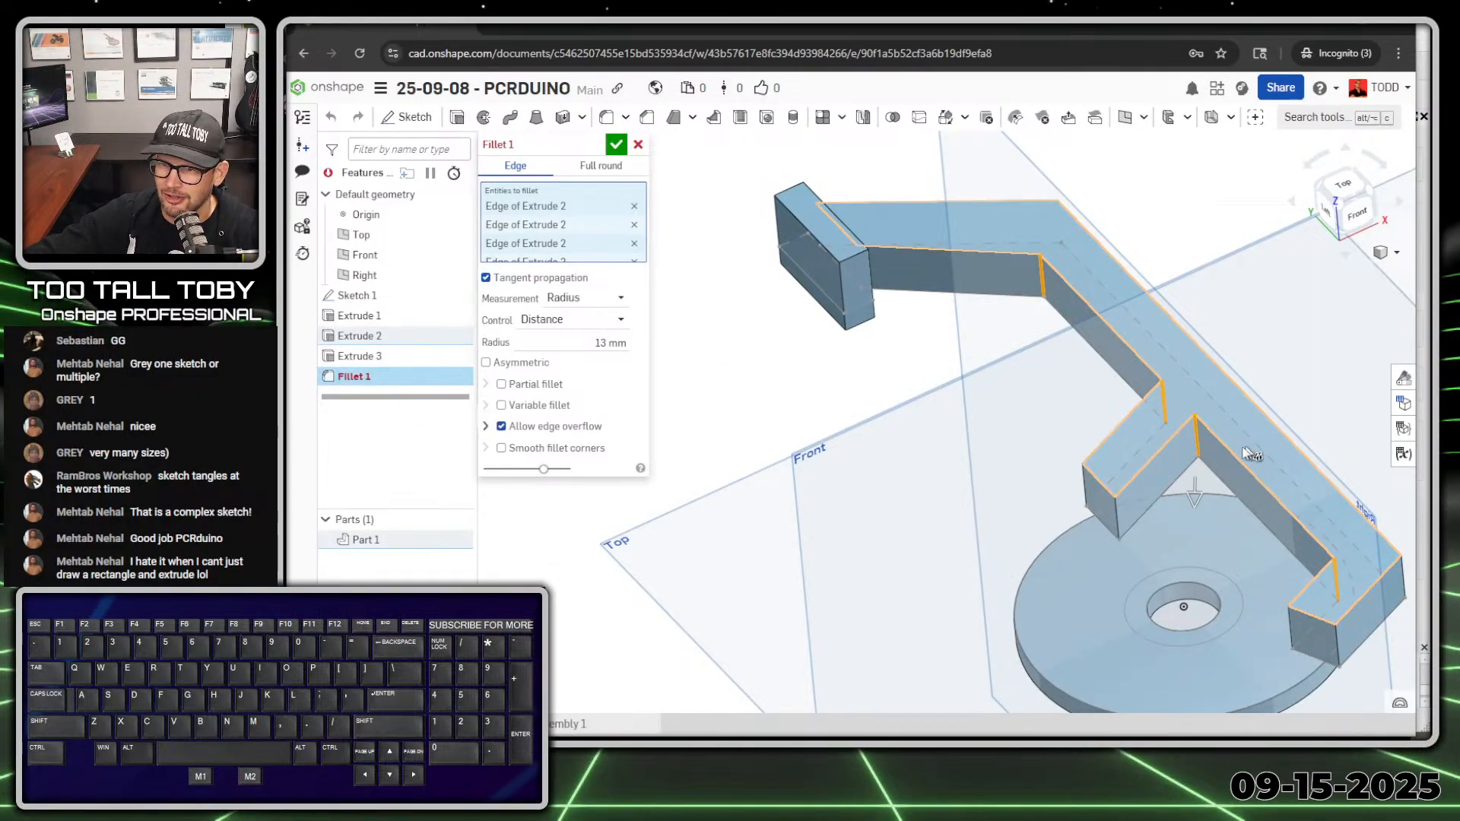
click(1200, 436)
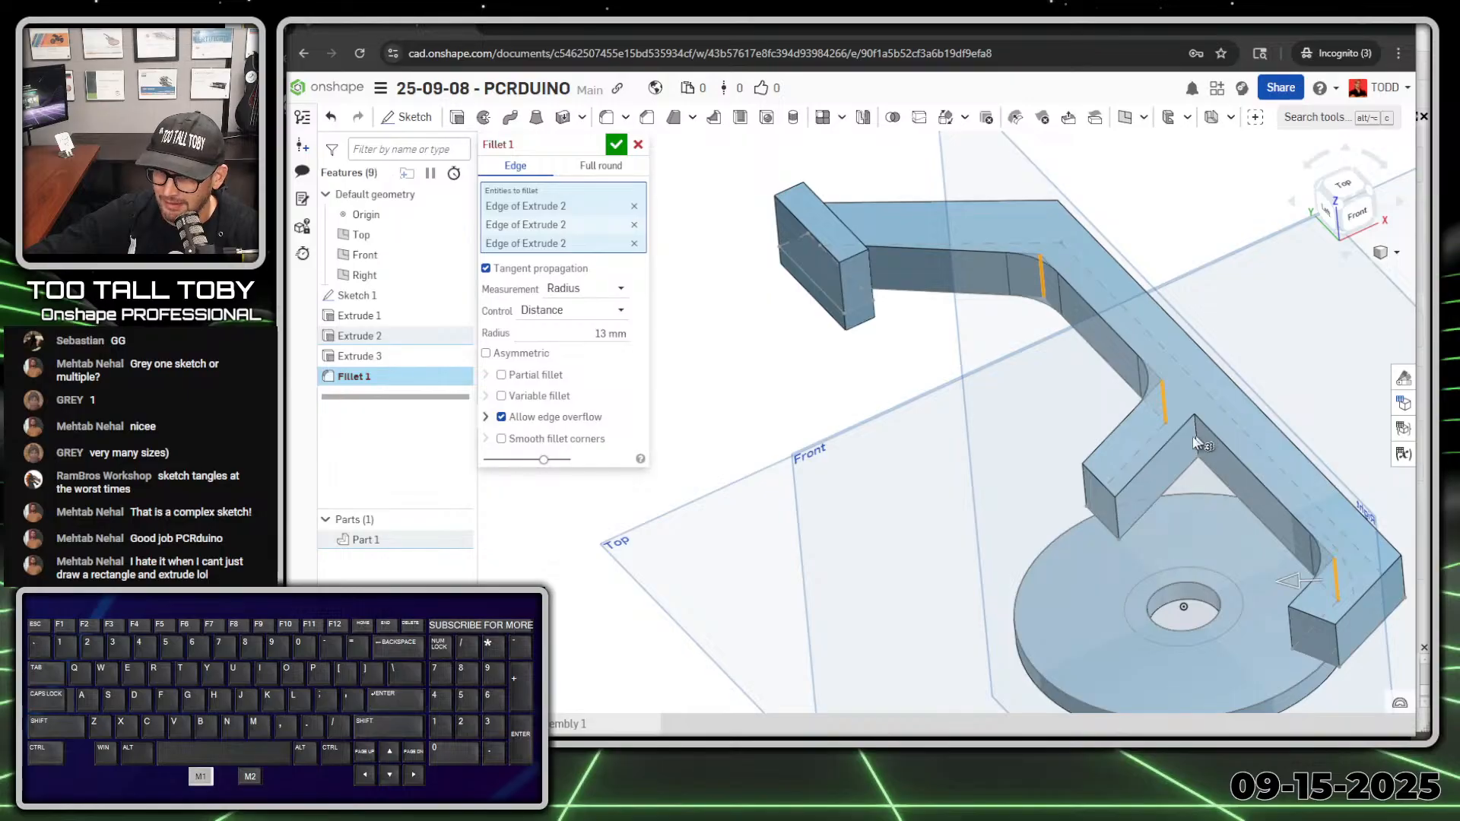
right_drag(1199, 436, 1180, 531)
click(616, 143)
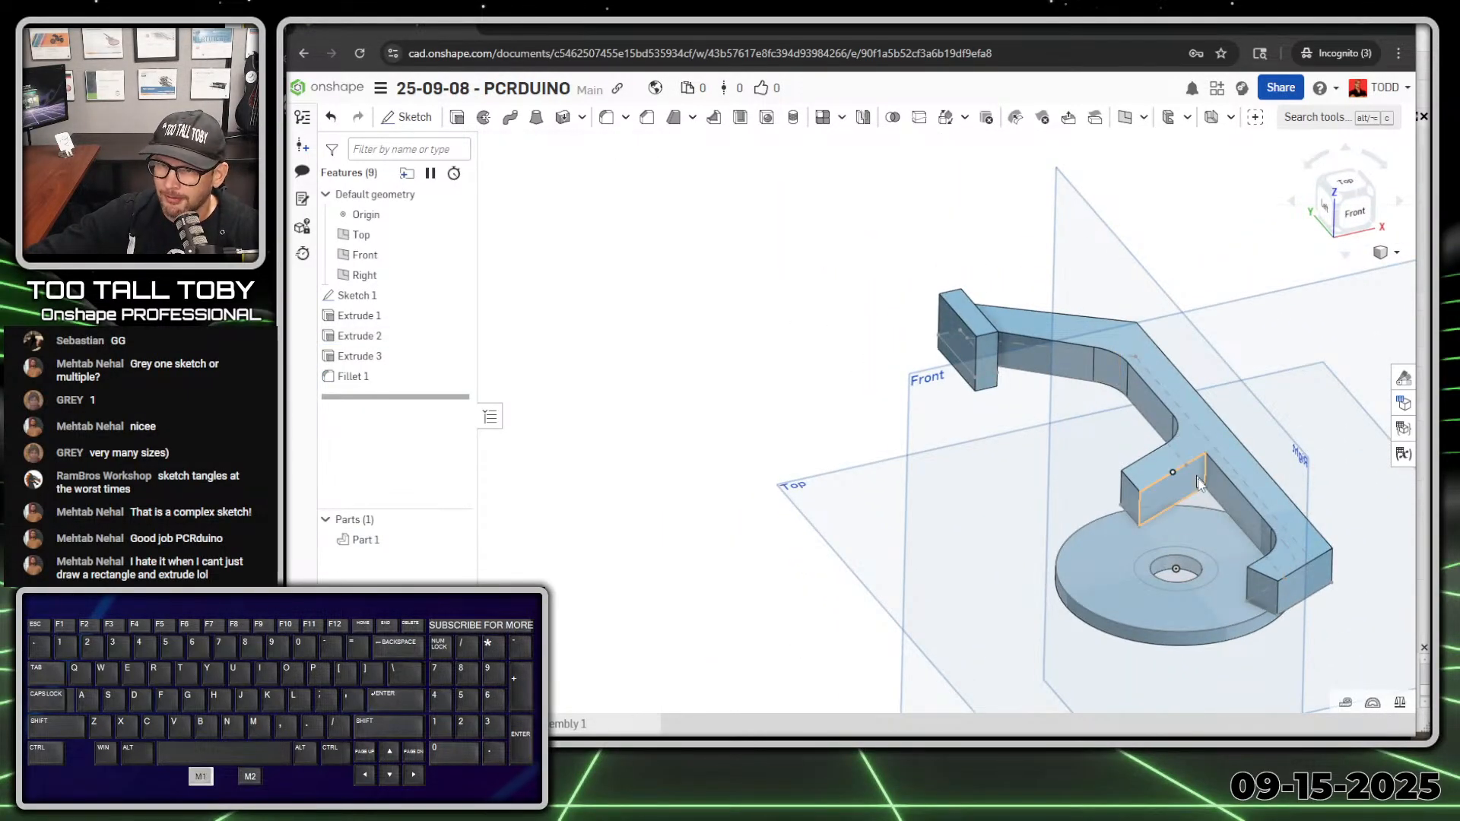
Examine the sharp corner between the middle prong and the beam and the open area beside the disc below it
scroll(1235, 547, up, 3)
scroll(1070, 430, up, 5)
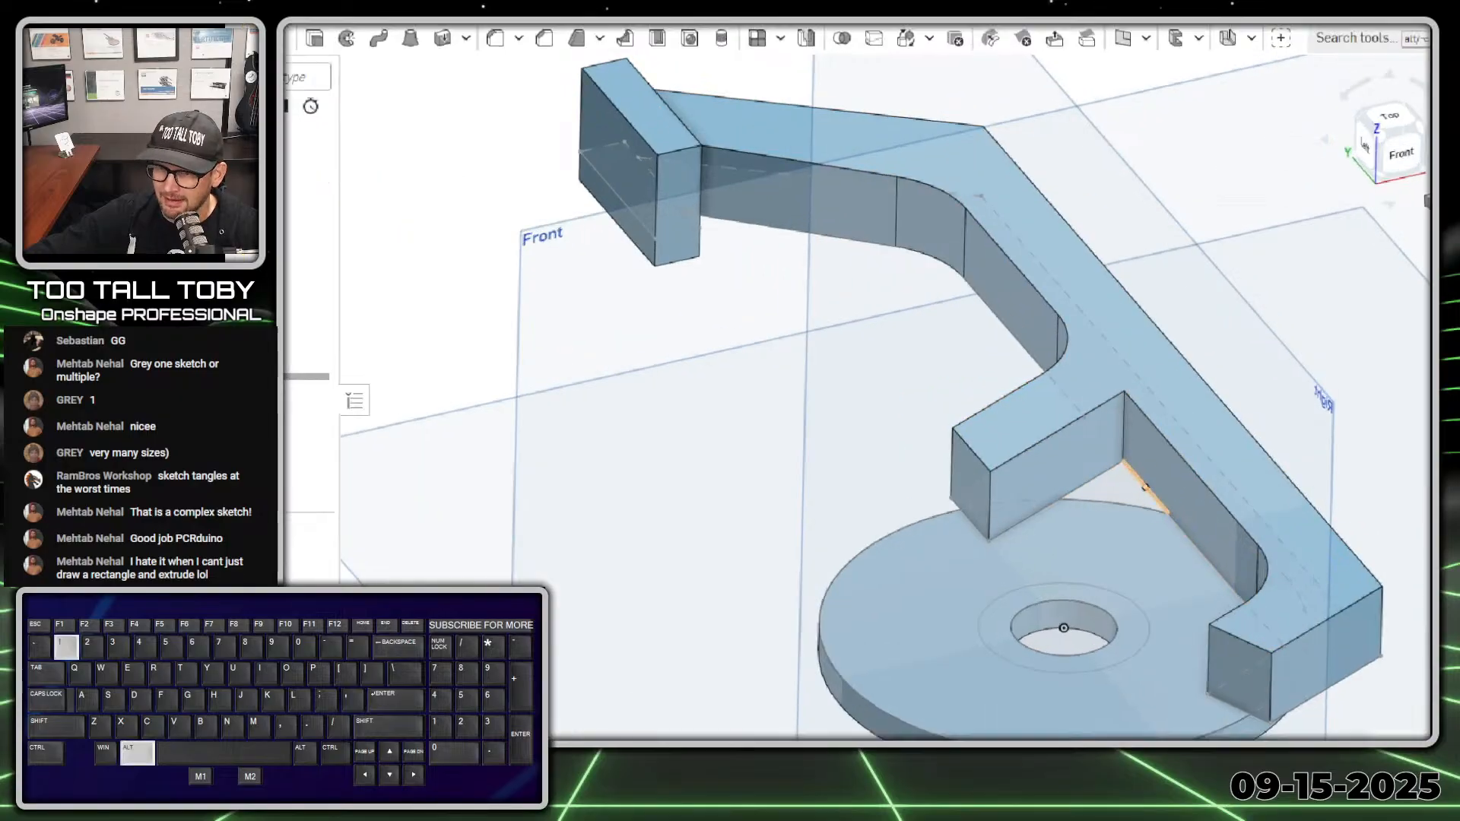
drag(1053, 457, 1245, 501)
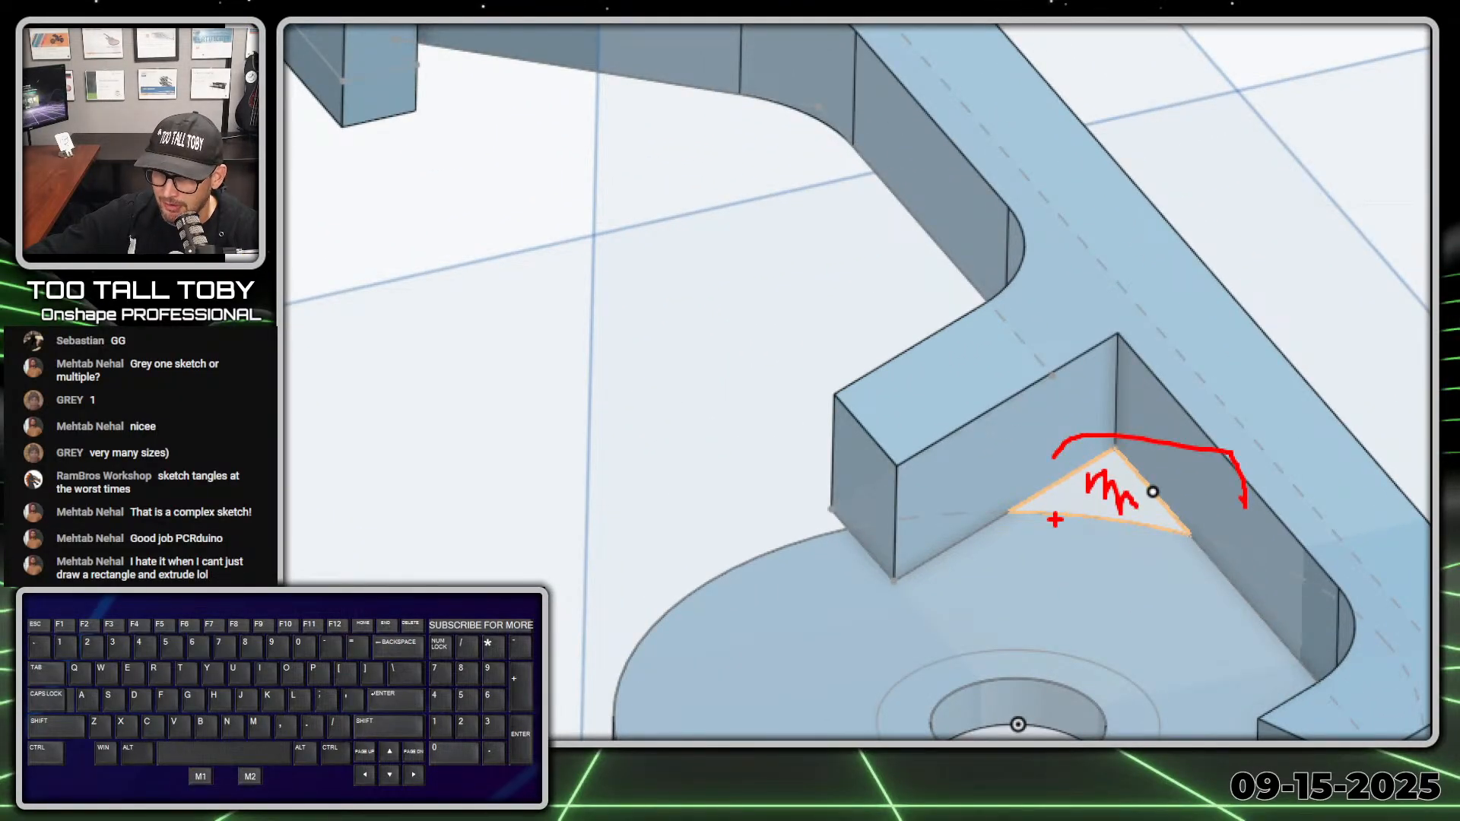
ctrl+shift+drag(1055, 520, 1046, 549)
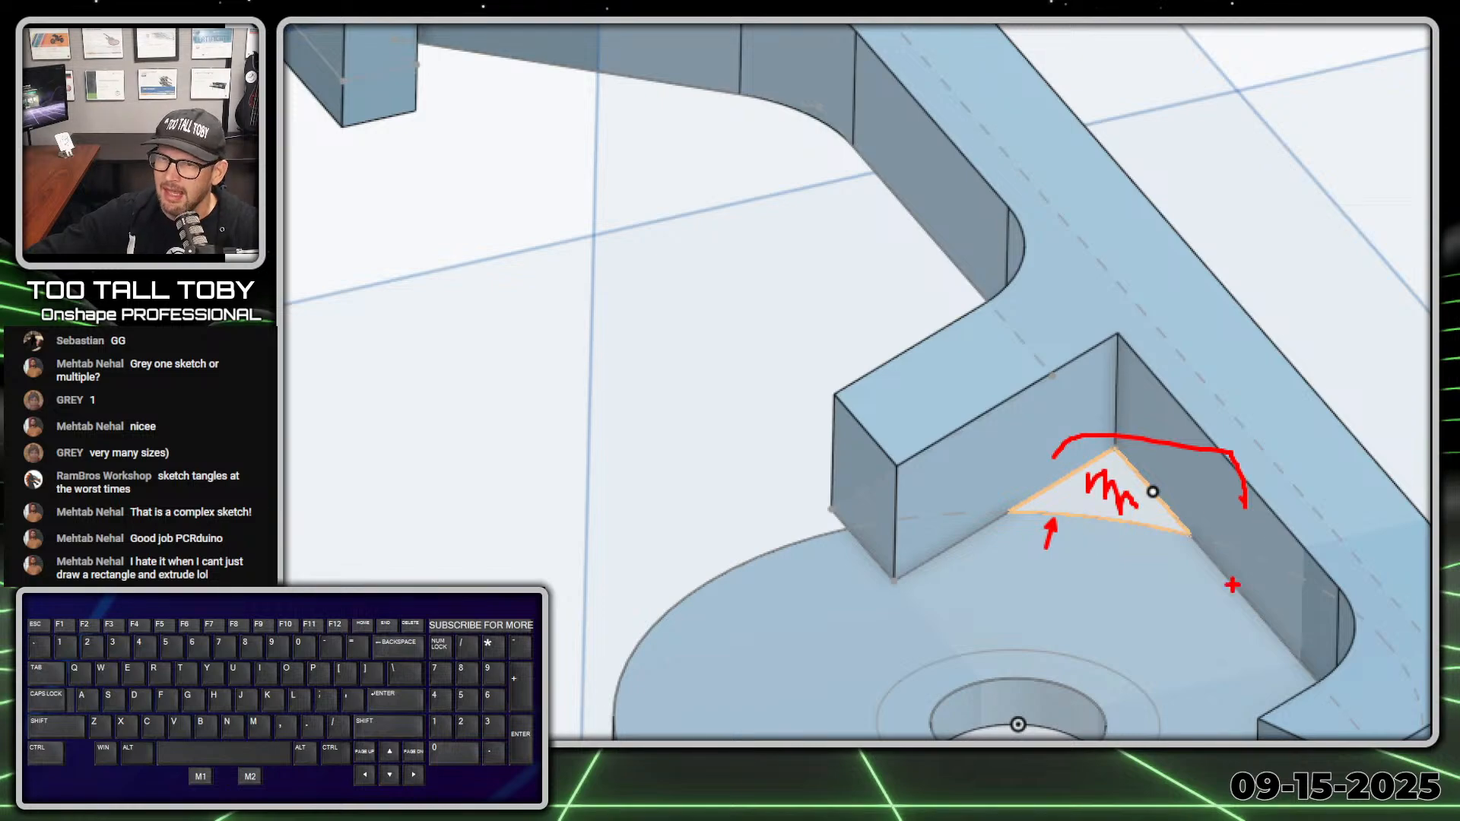
drag(1025, 476, 1209, 500)
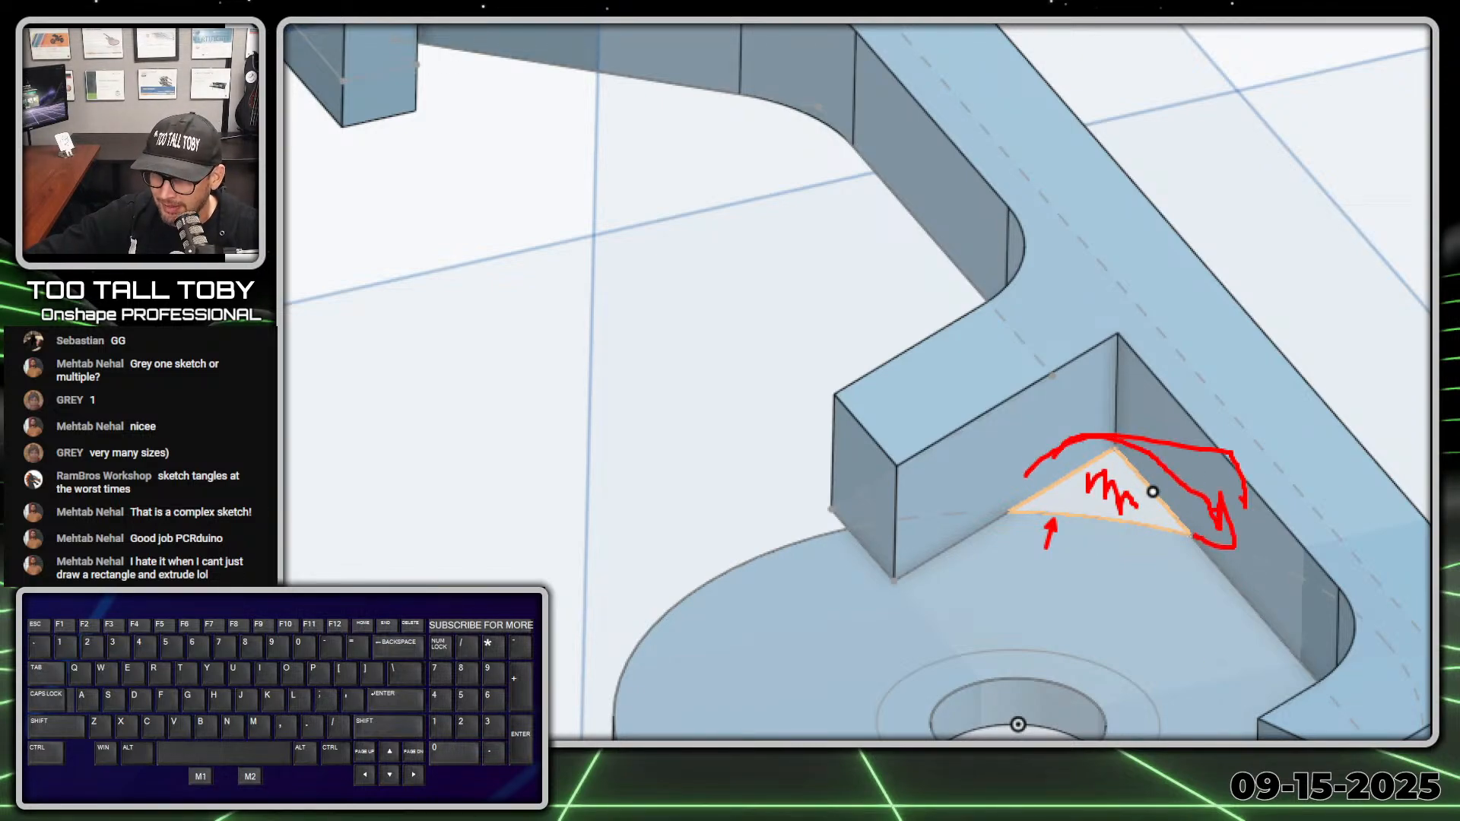
key(alt+1)
scroll(1115, 450, down, 4)
scroll(1134, 482, up, 2)
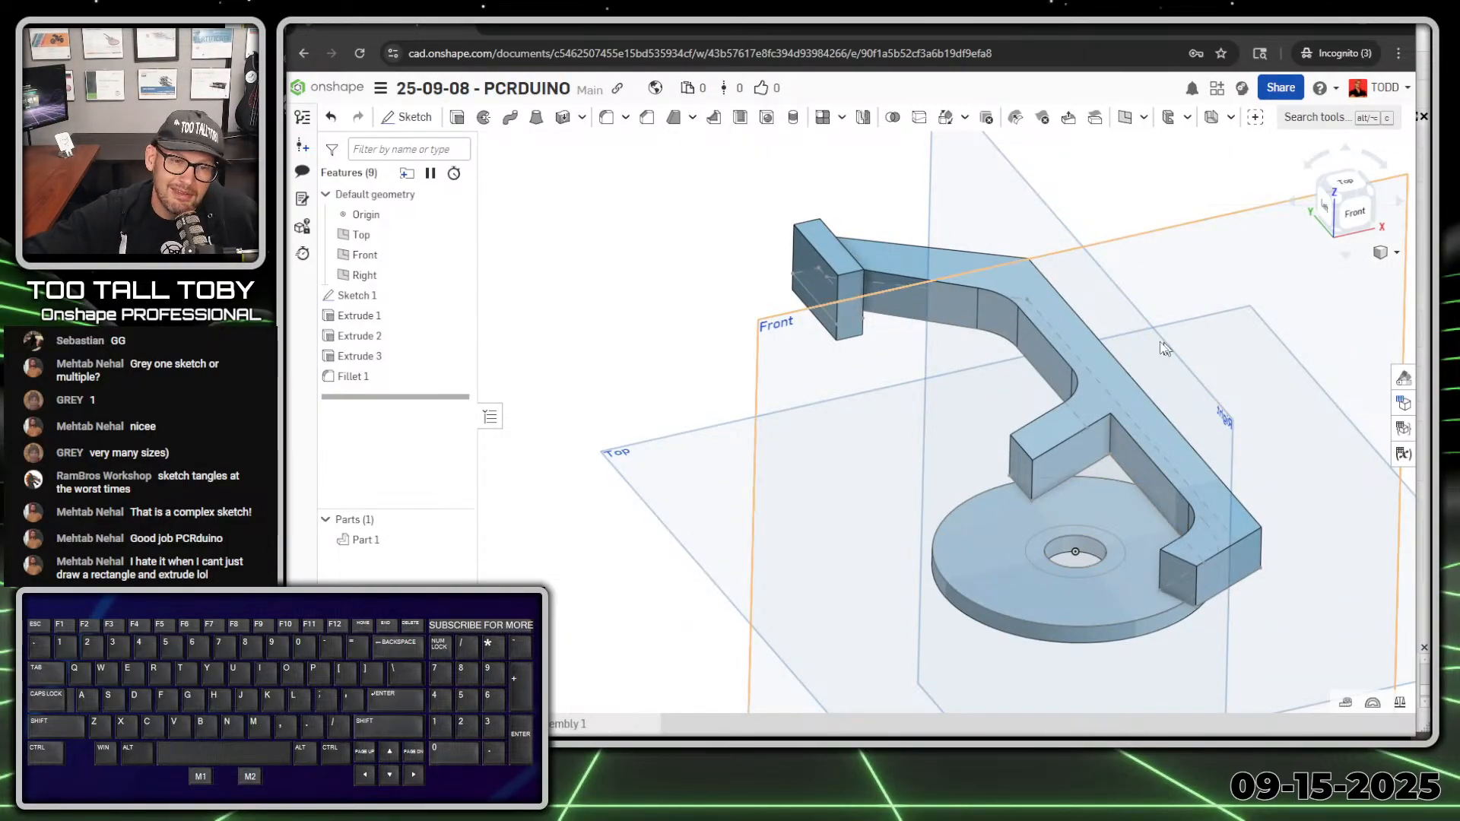
scroll(1129, 496, up, 3)
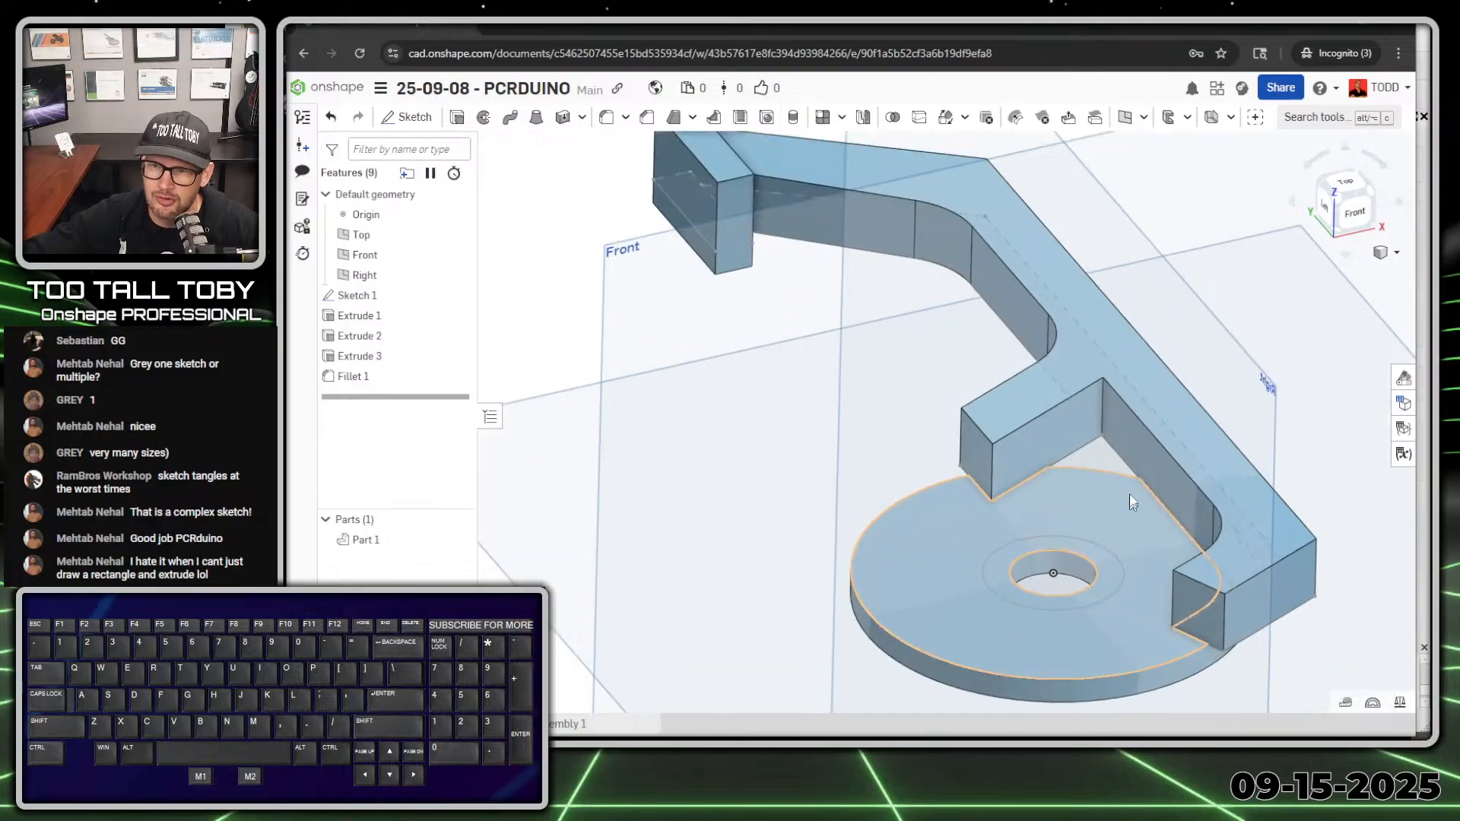
Start a sketch on the arm's top face and project the two edges that meet at the middle prong's sharp disc-side corner
click(1007, 389)
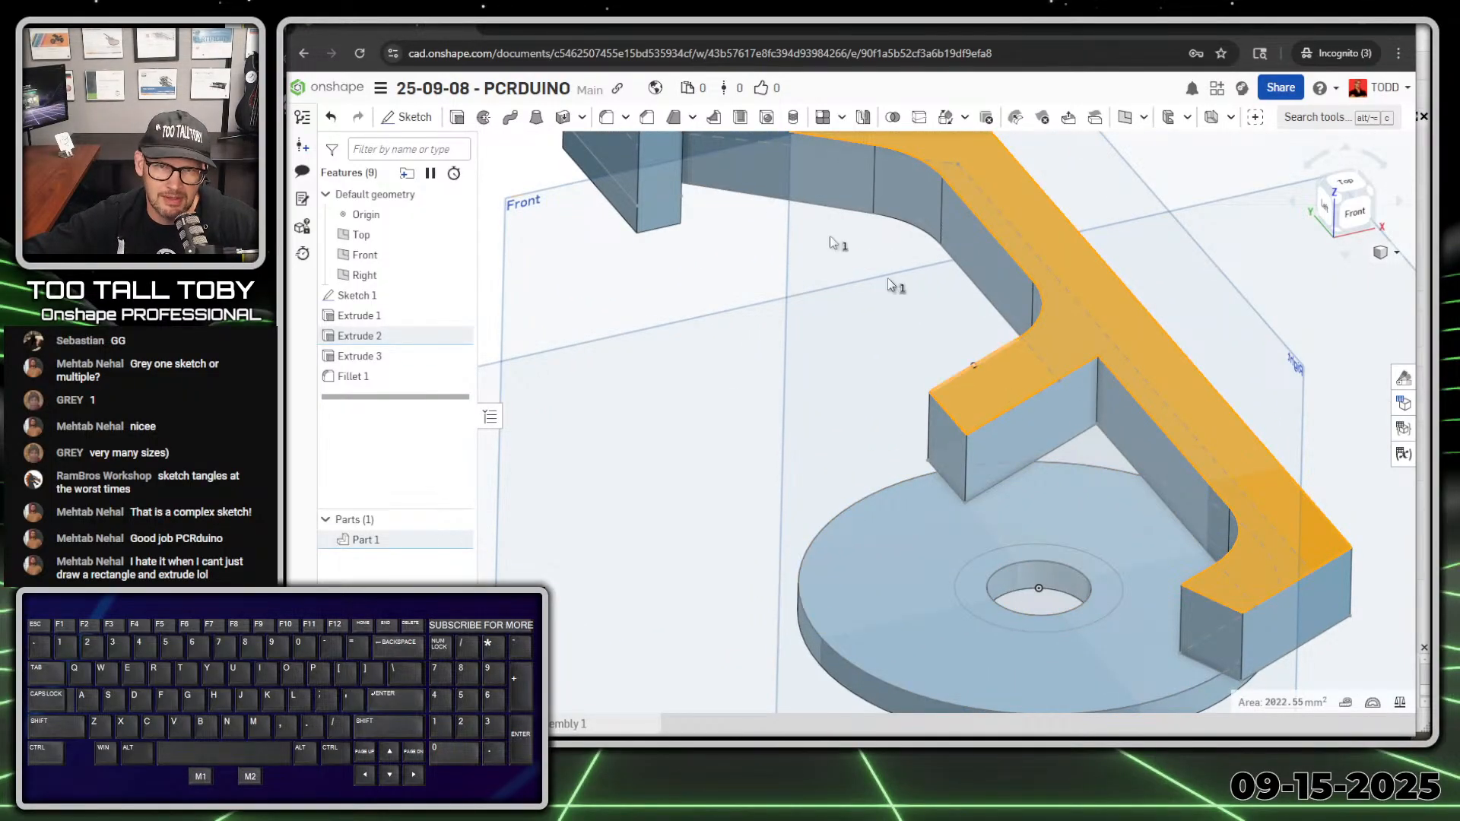
key(s)
click(970, 289)
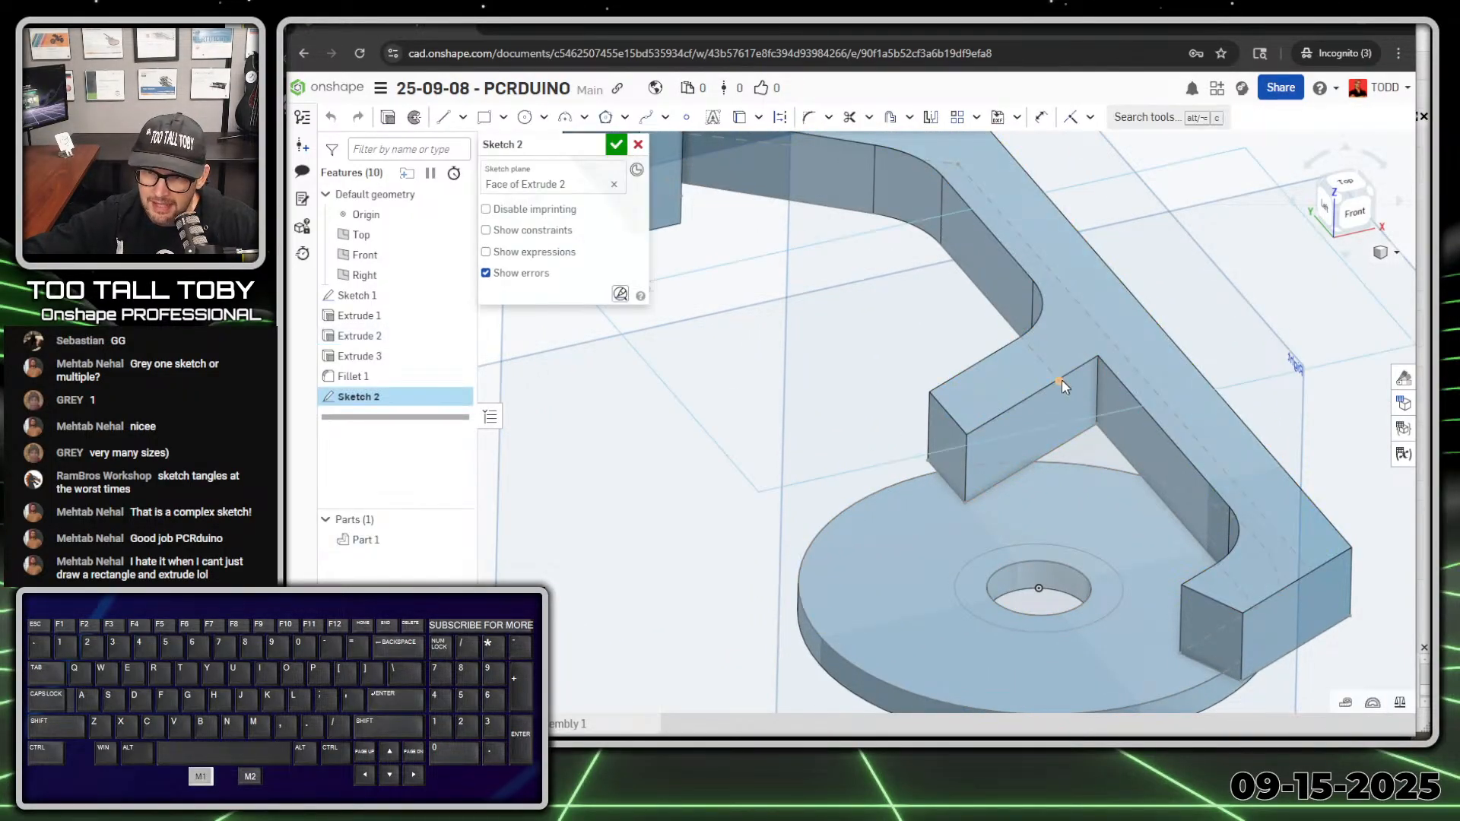
click(1042, 389)
key(space)
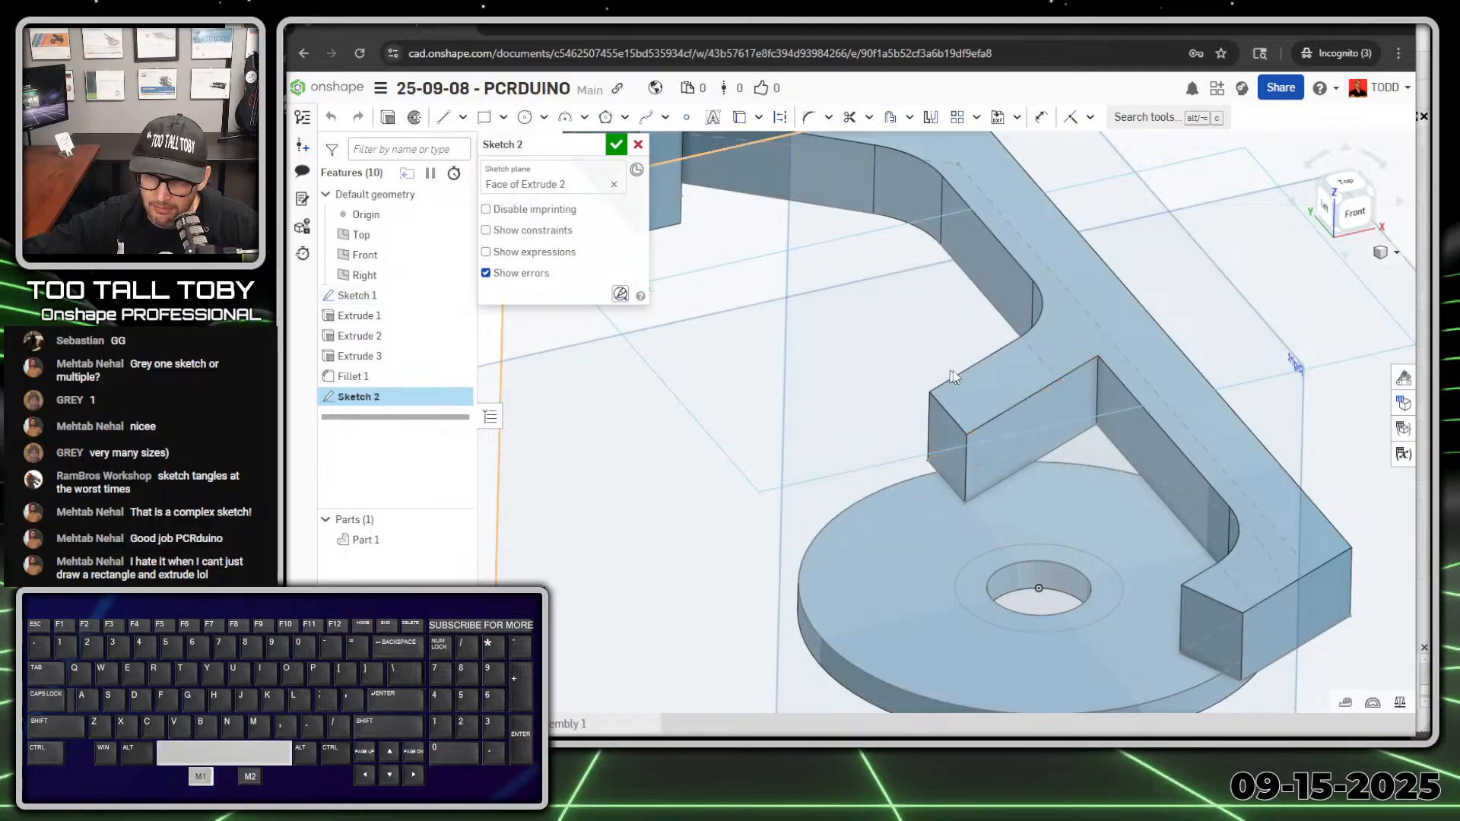
click(1076, 368)
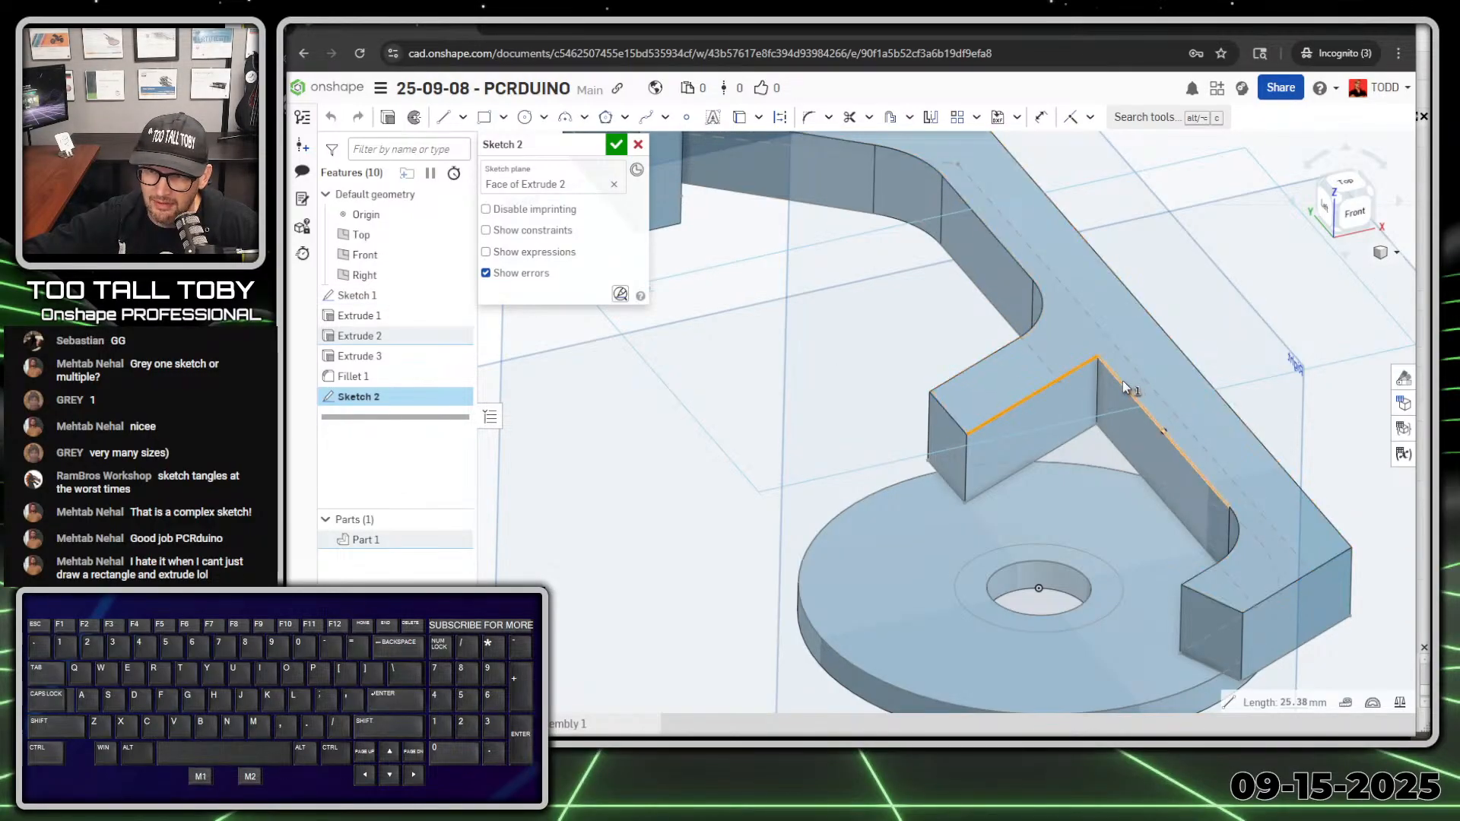
click(1121, 385)
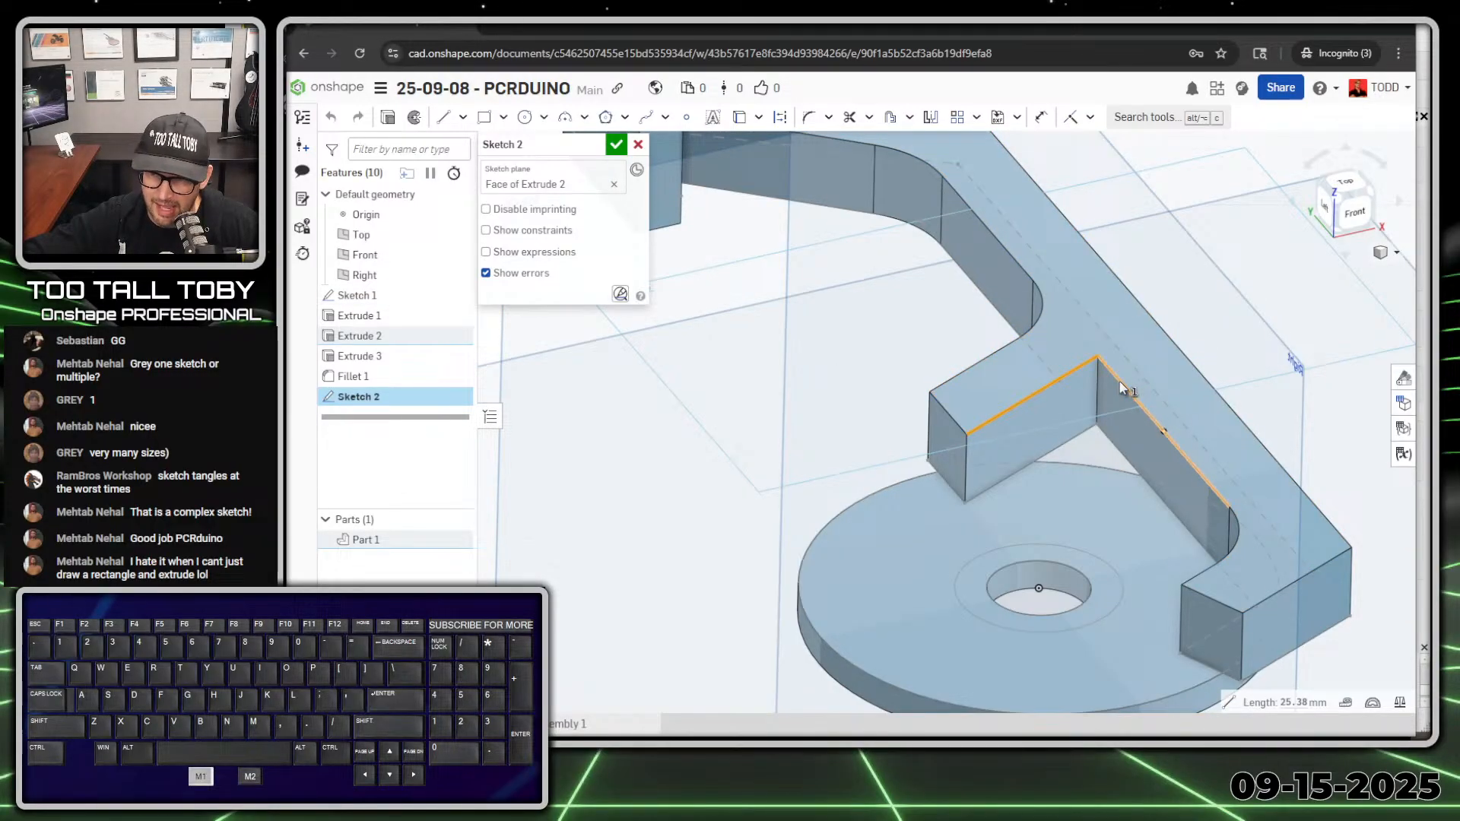
click(739, 116)
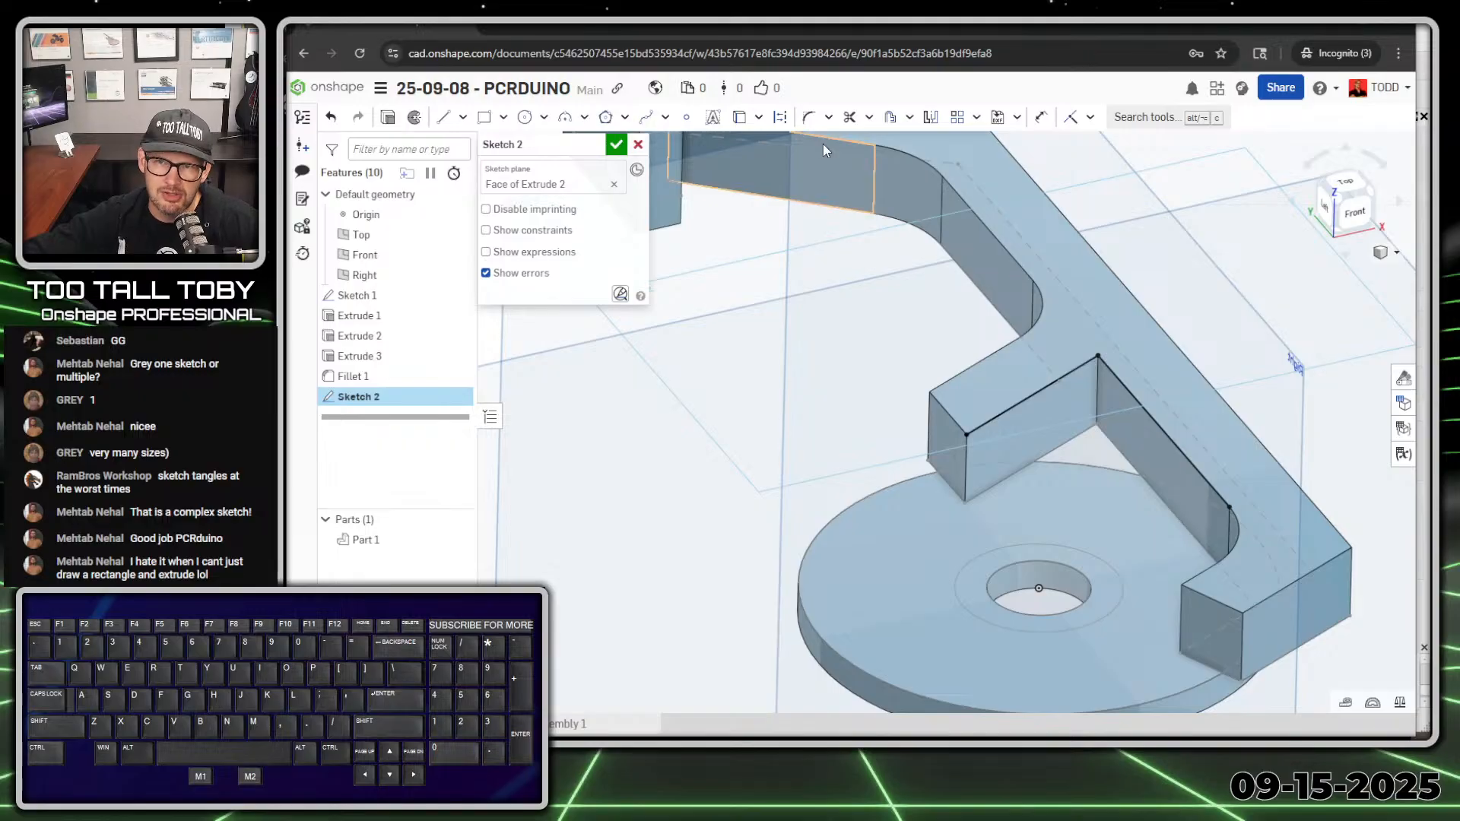
Round the corner of the two projected lines with a 13 mm sketch fillet
click(808, 116)
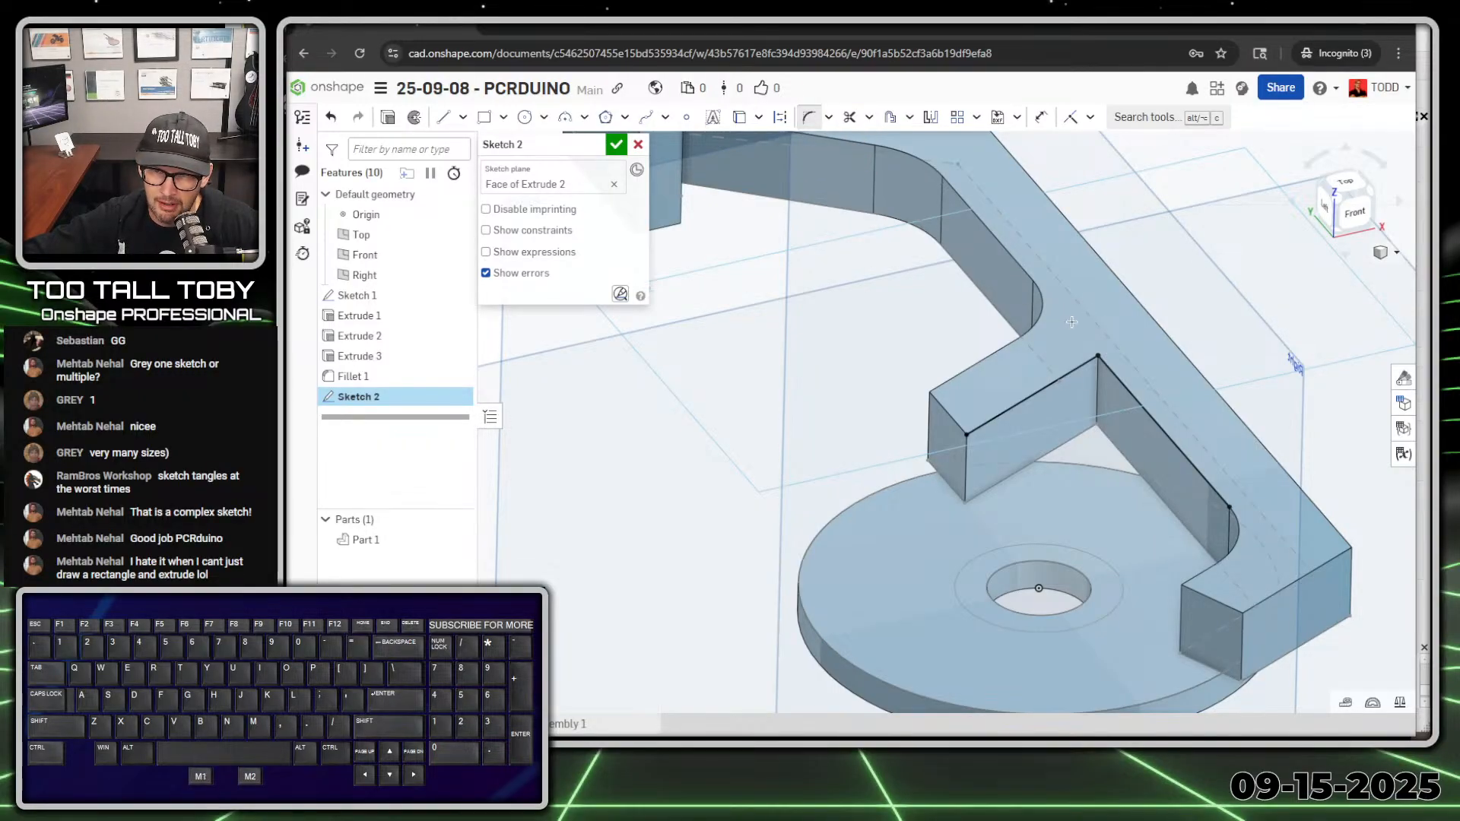
click(1097, 355)
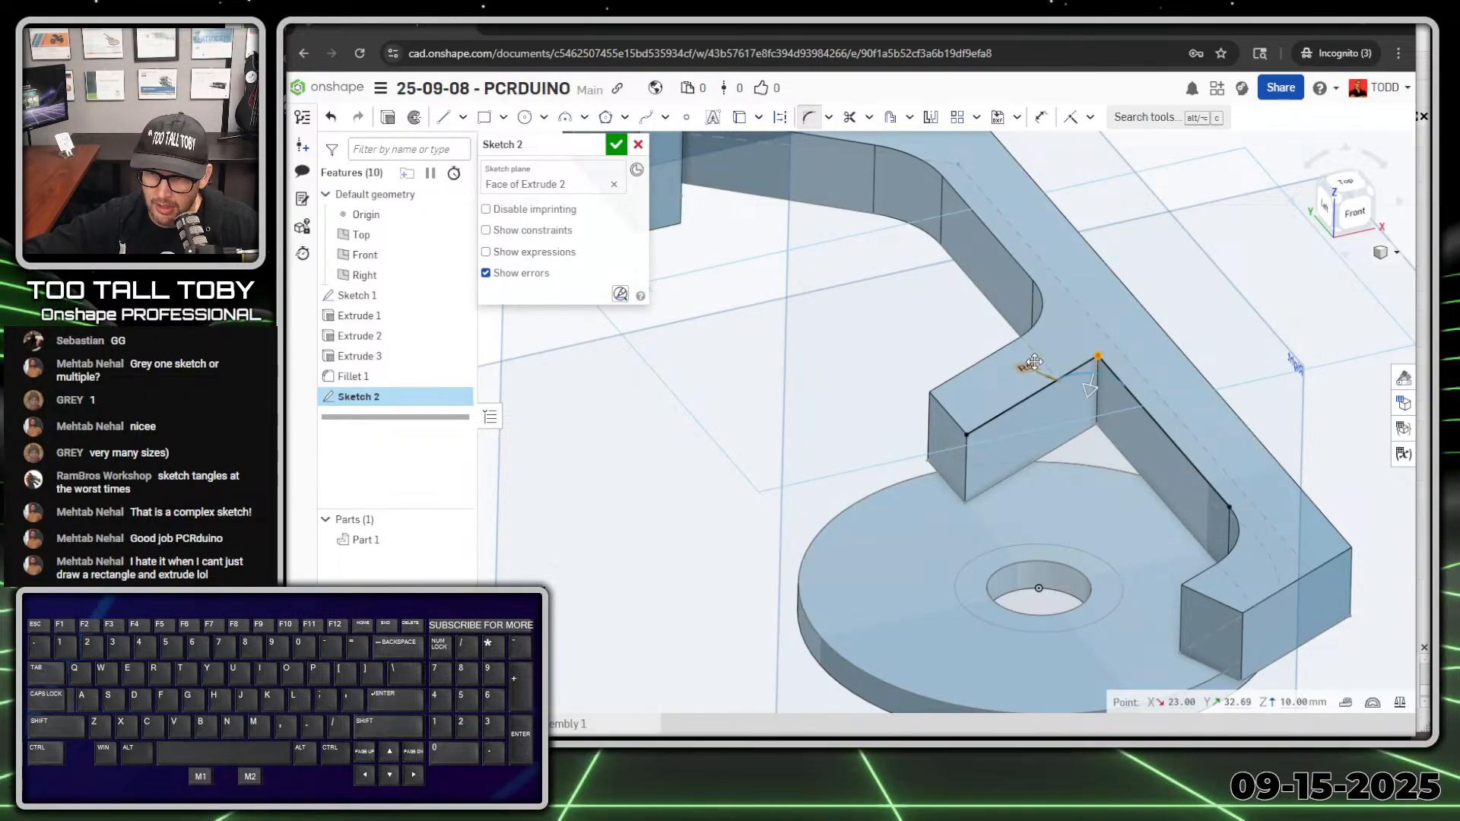
text(12)
key(BackSpace)
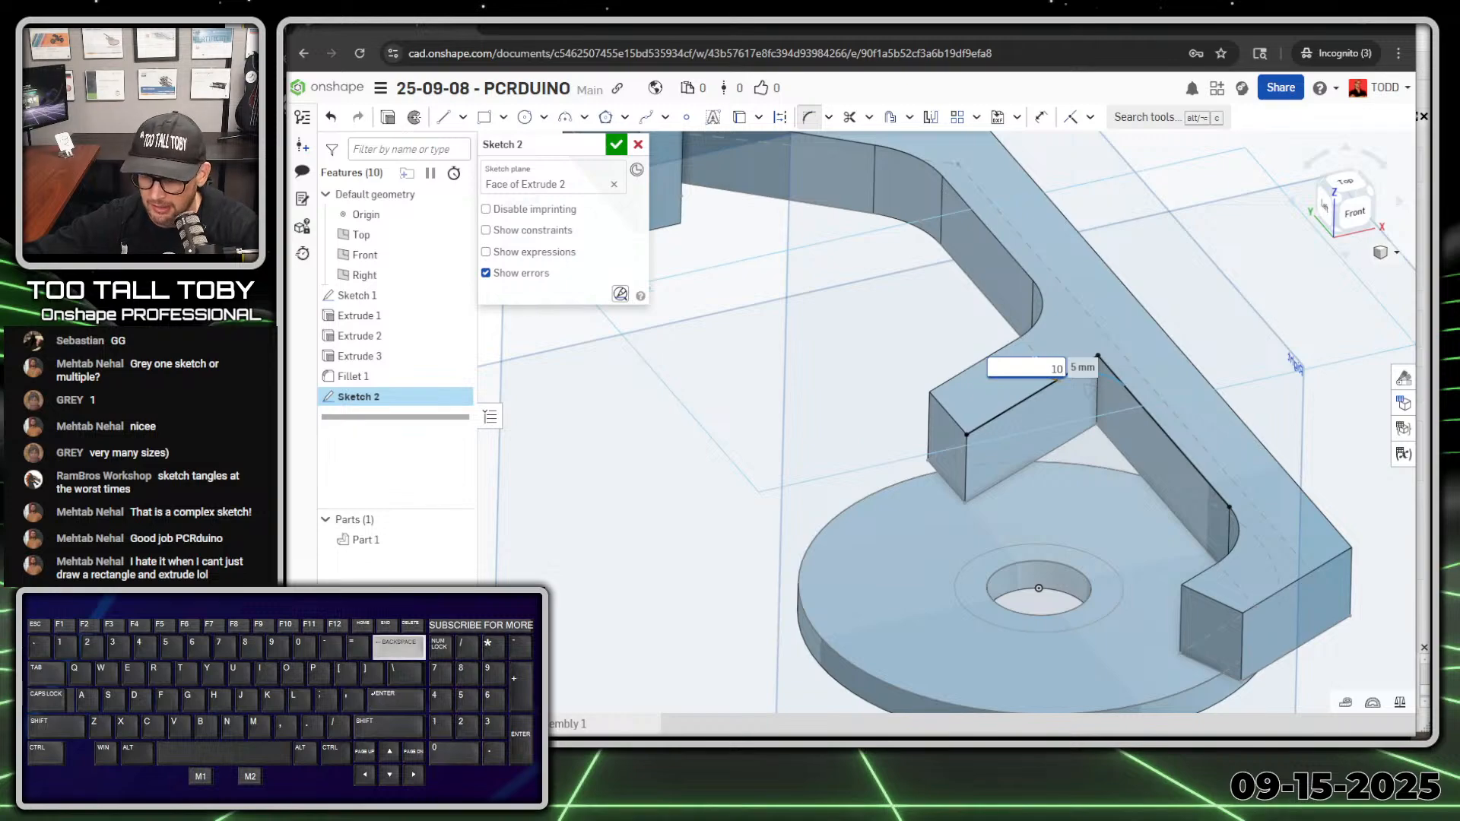
text(3)
key(Return)
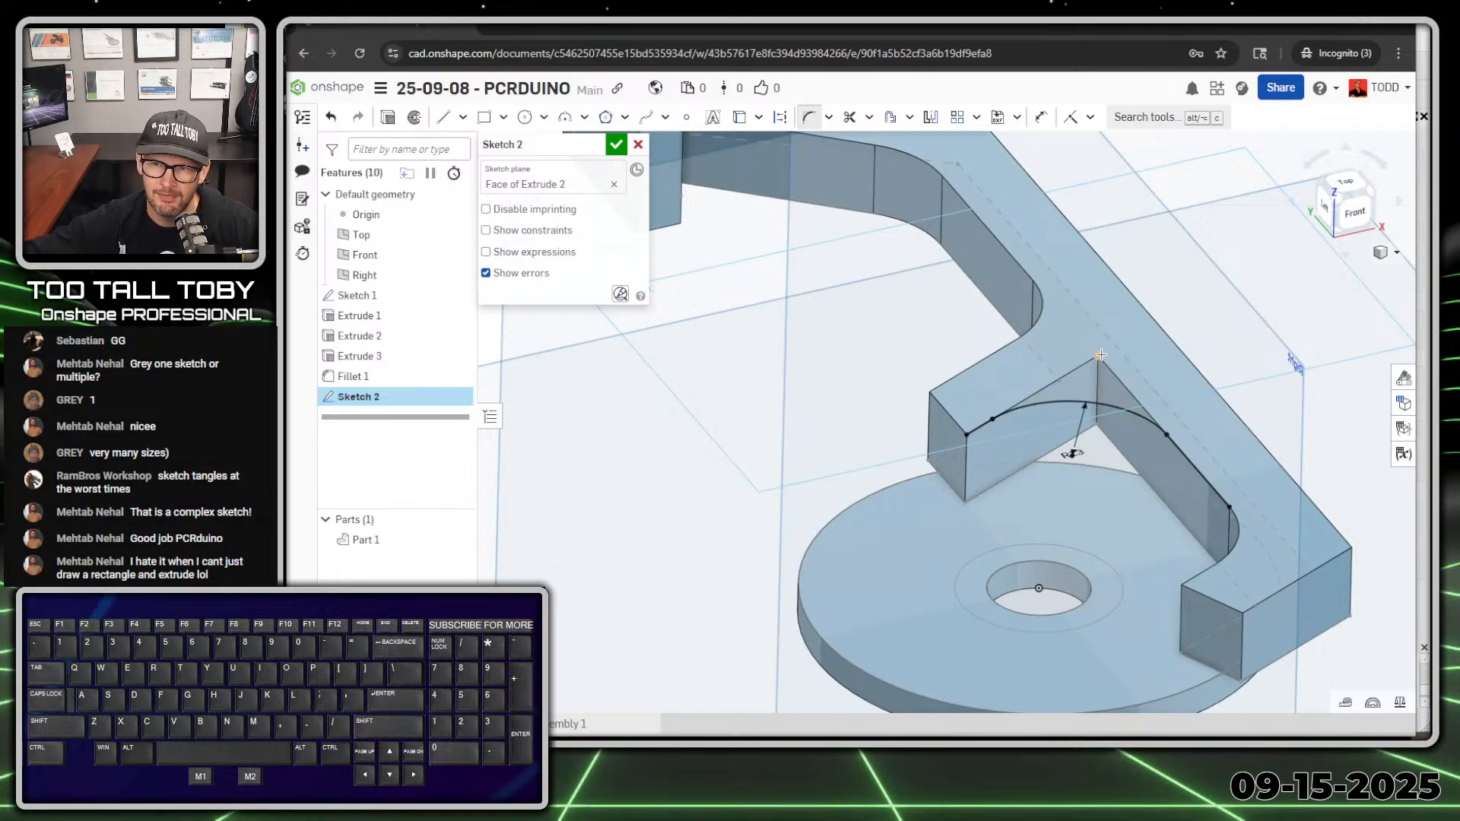
Draw two lines from the ends of the fillet arc to the original sharp corner to close the corner region
click(443, 116)
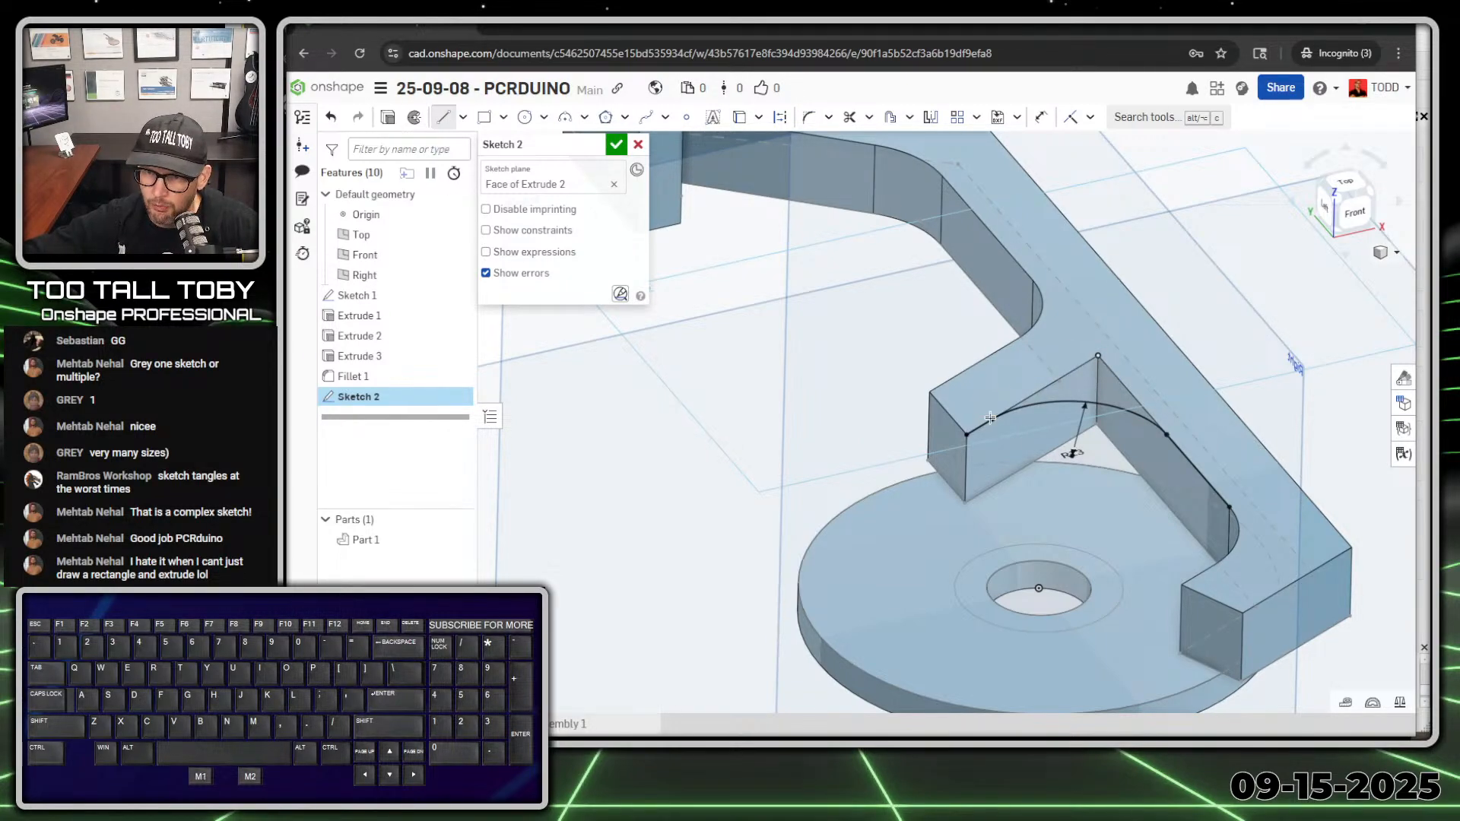
click(991, 422)
click(1098, 356)
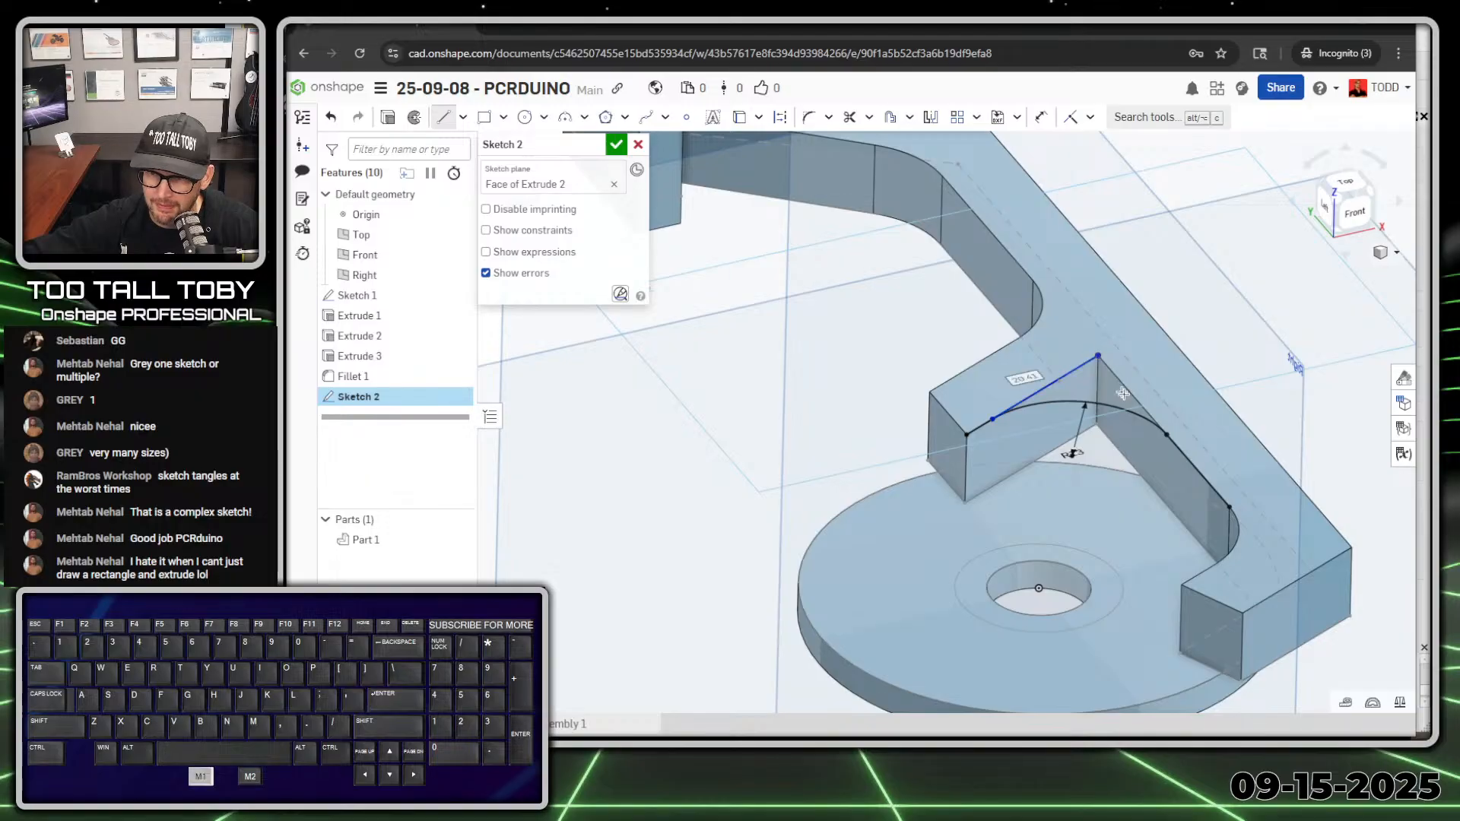
click(1168, 435)
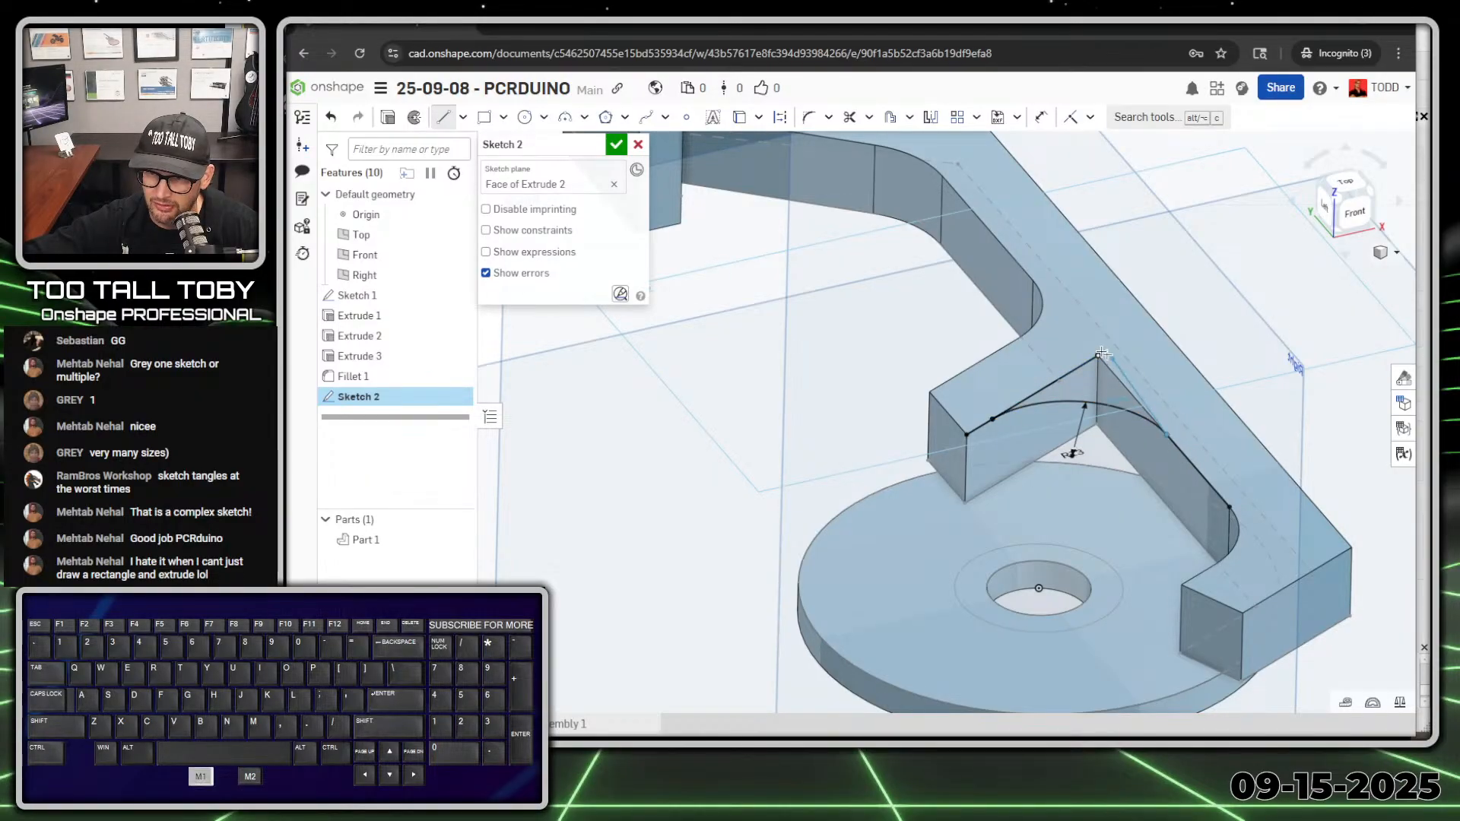
click(1087, 357)
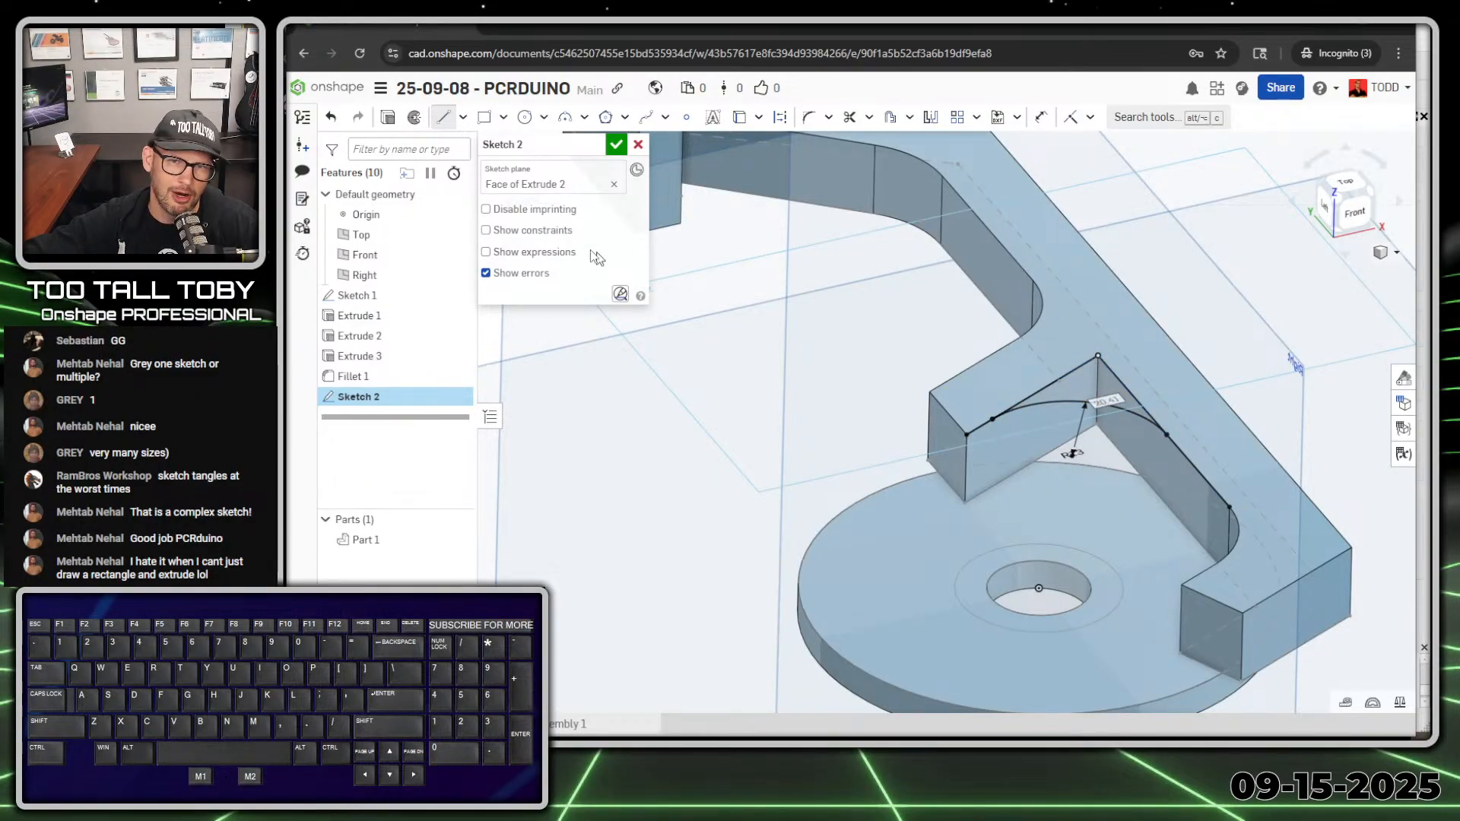
Extrude the closed corner region up to the disc's top face, merged into the existing part, and accept it
click(388, 117)
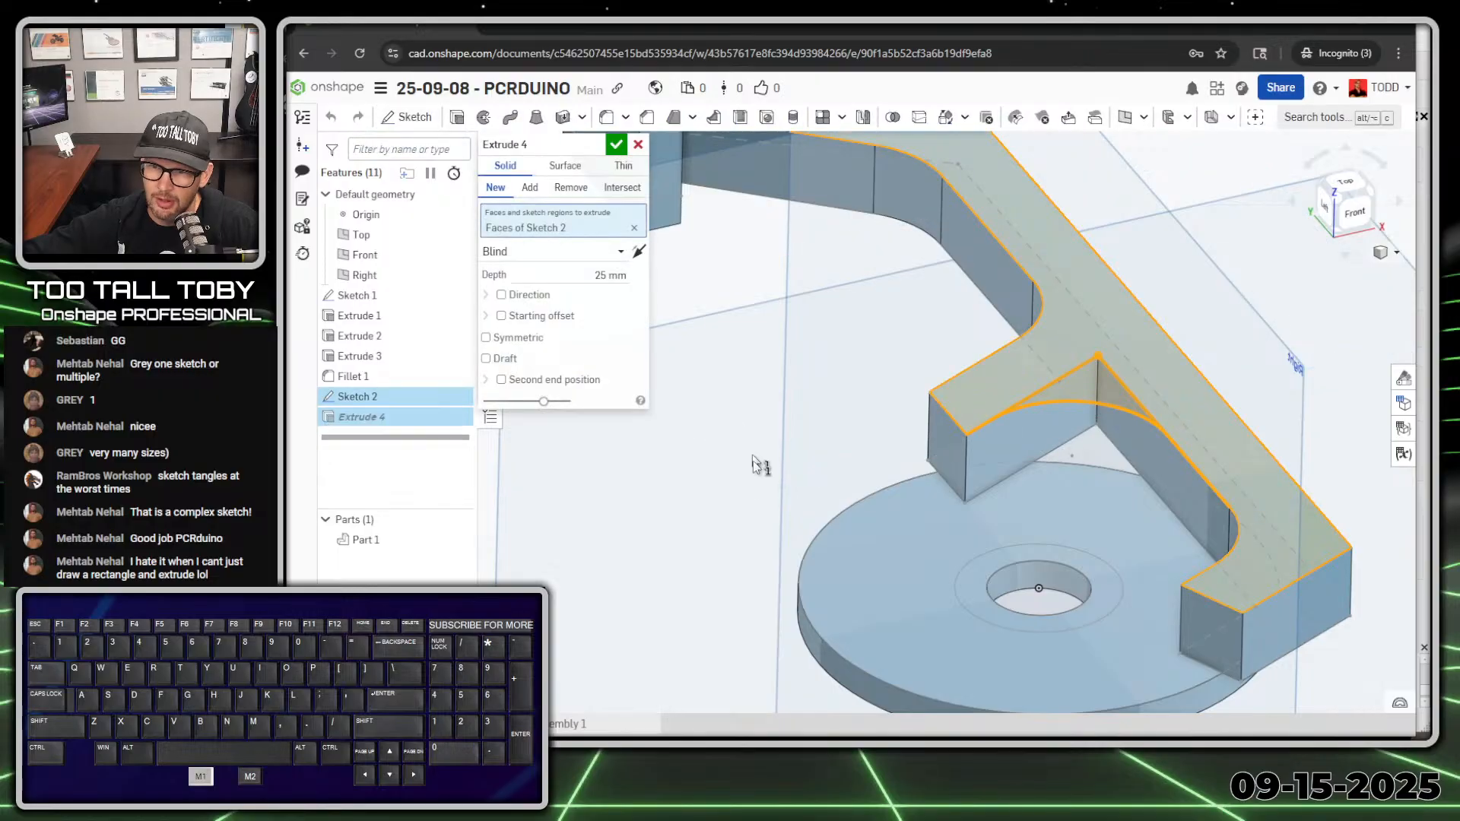
click(552, 251)
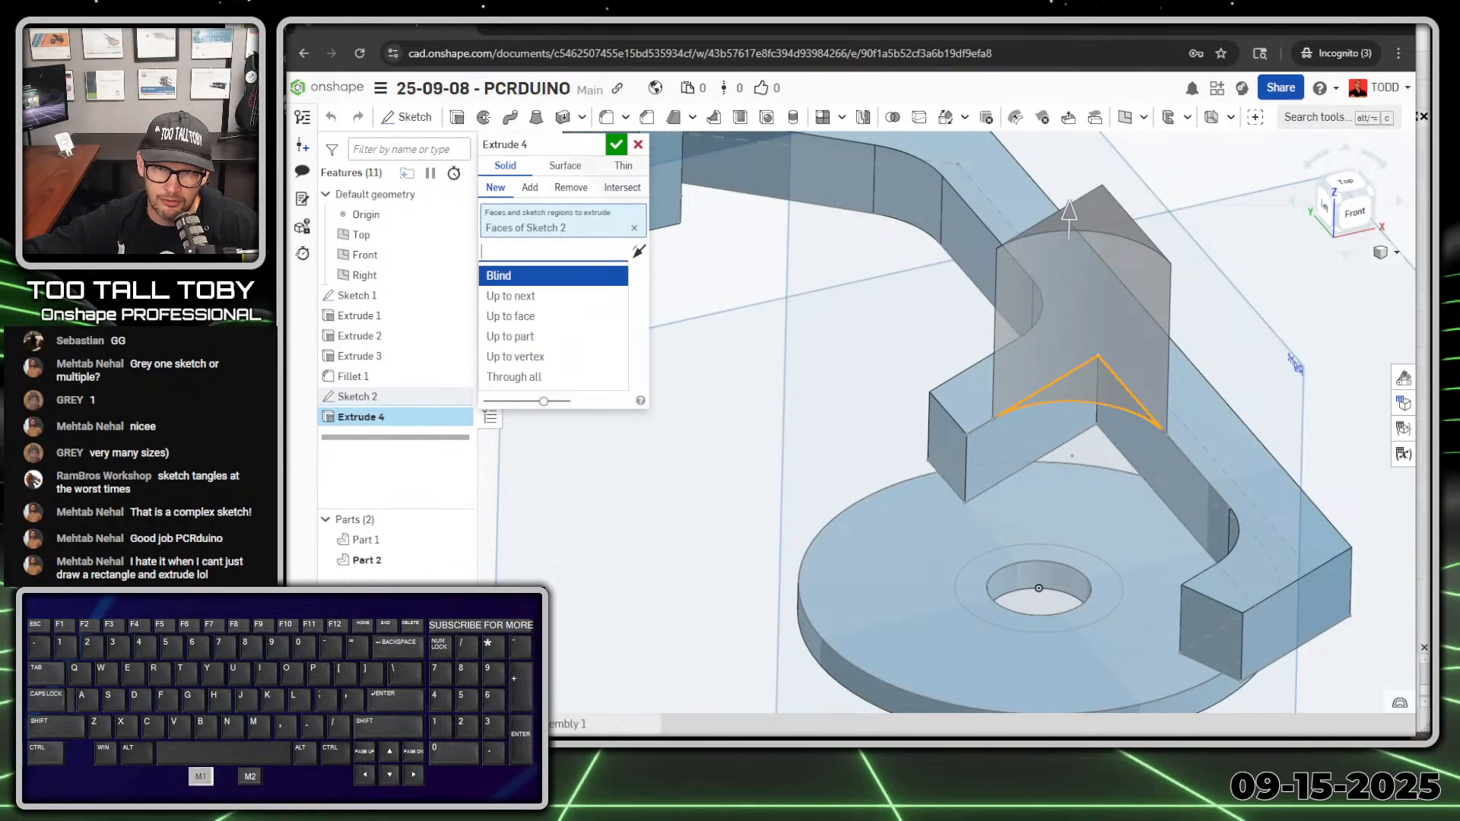
click(564, 317)
click(1093, 502)
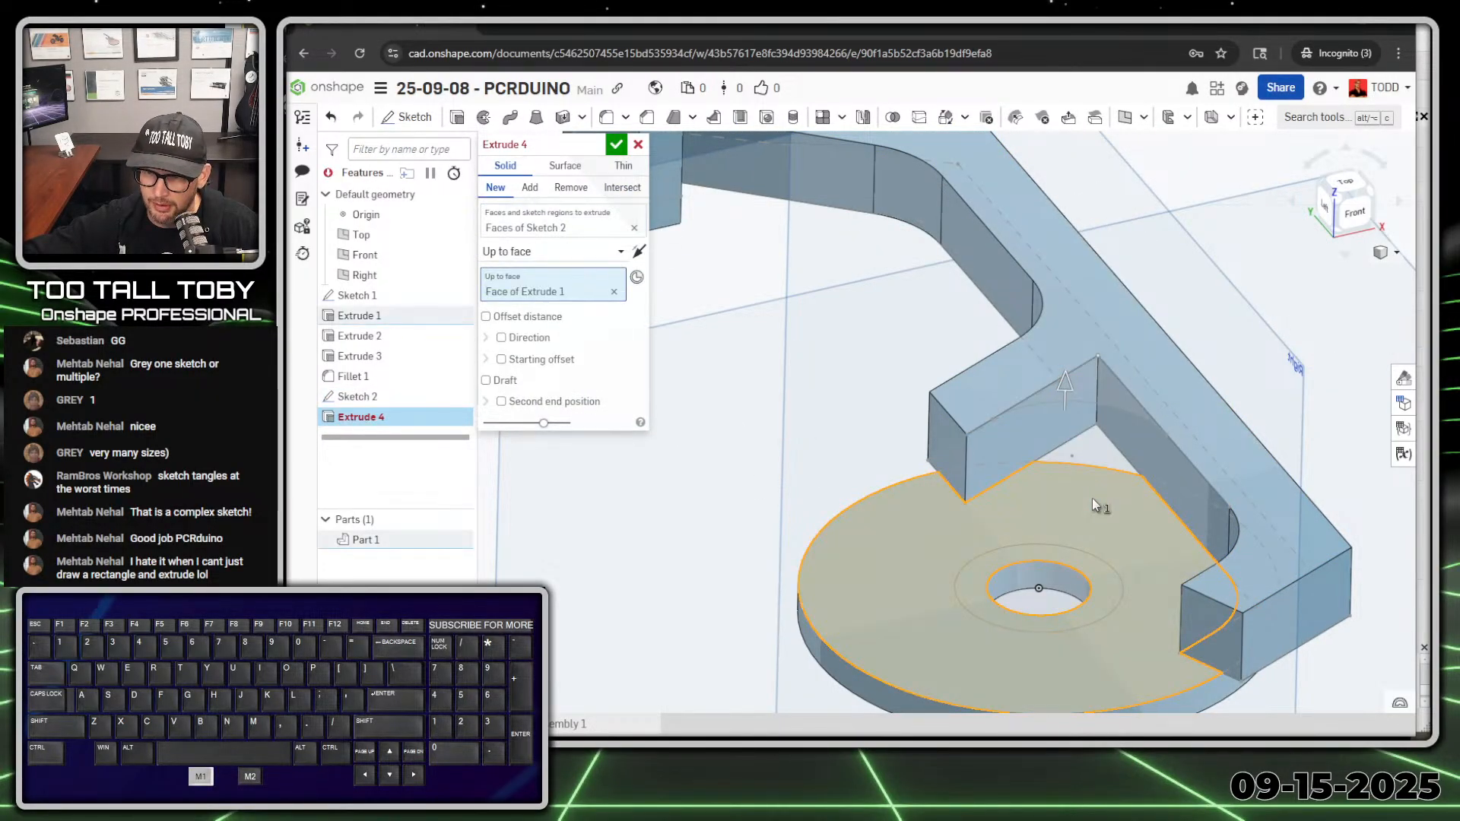
click(615, 142)
Examine the part from above and the curved corner between the two prongs for how its radius meets the straight edges
scroll(922, 566, down, 6)
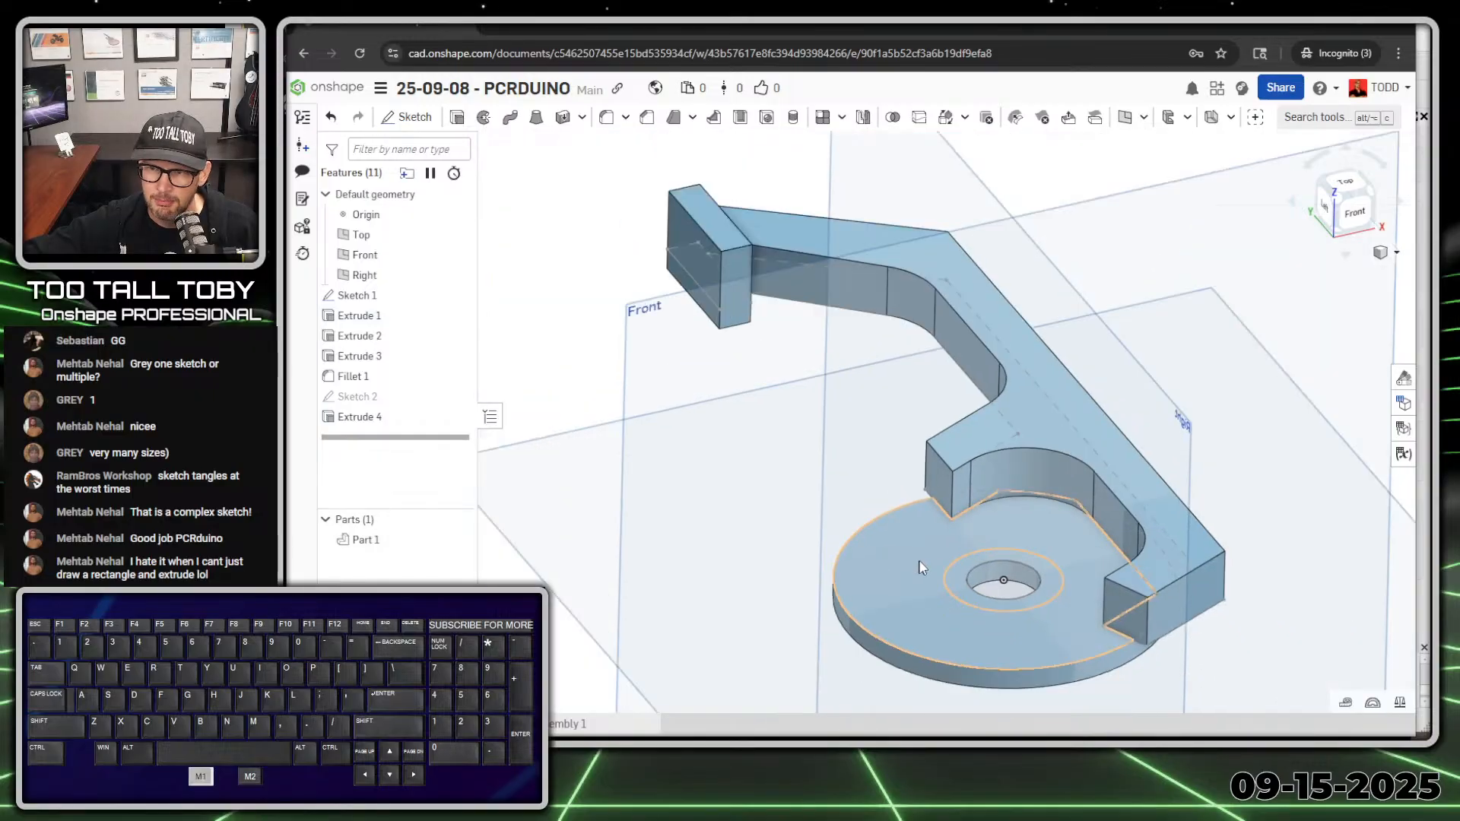
middle_drag(1038, 590, 1047, 661)
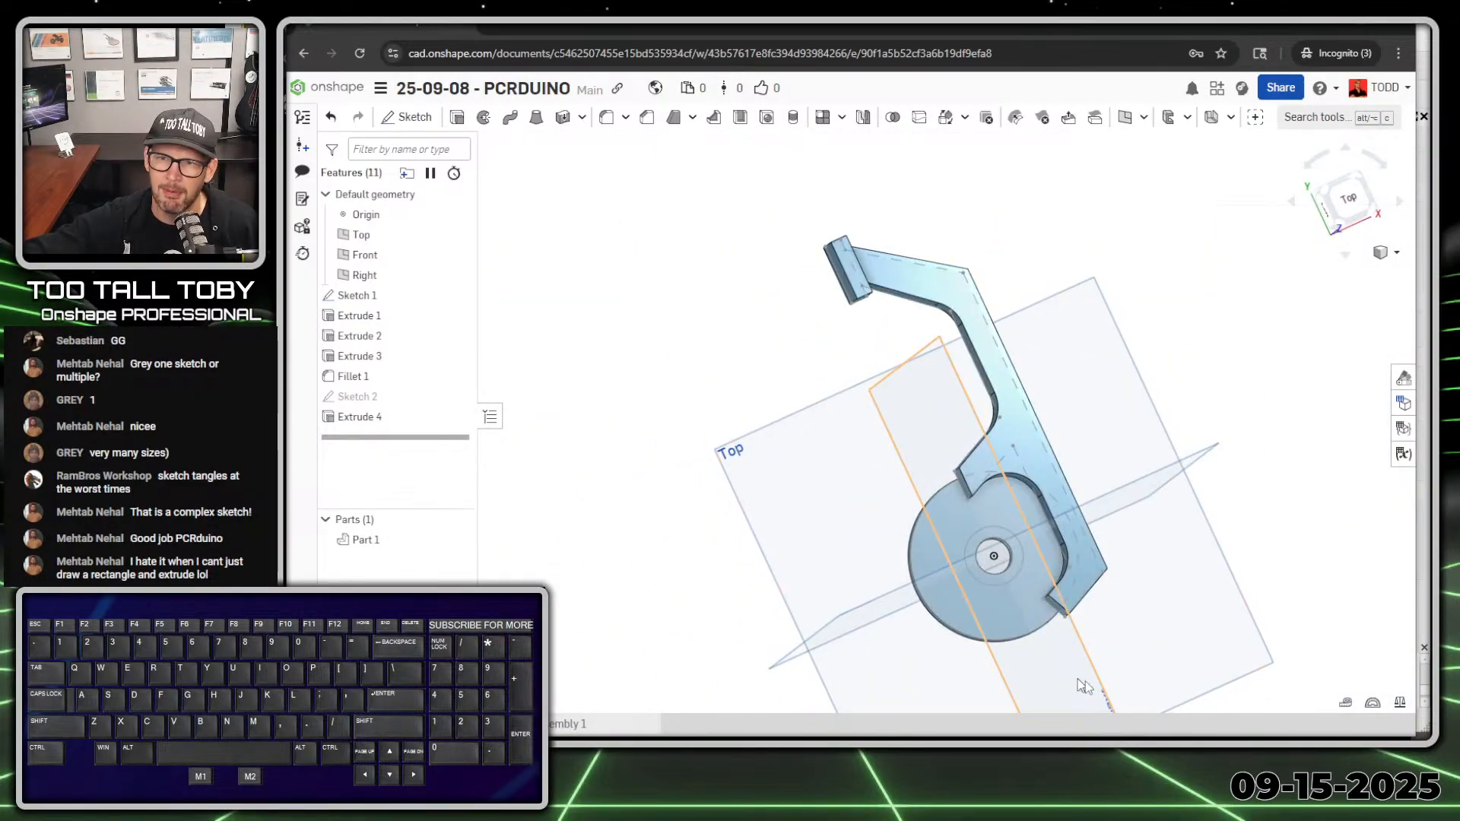
middle_drag(1147, 706, 1151, 669)
scroll(1036, 544, up, 4)
key(alt+1)
click(1062, 442)
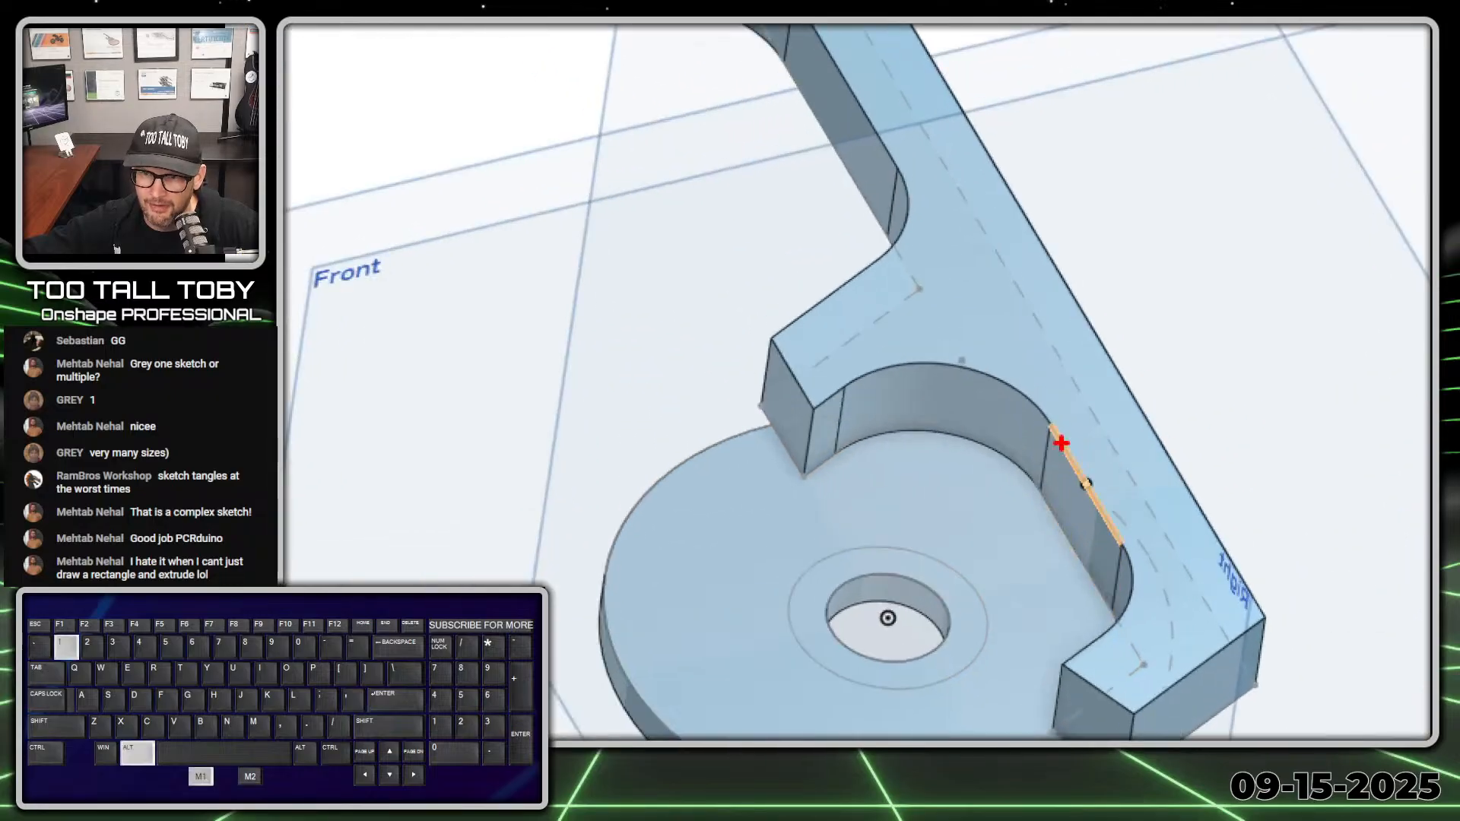
ctrl+shift+drag(981, 369, 1009, 278)
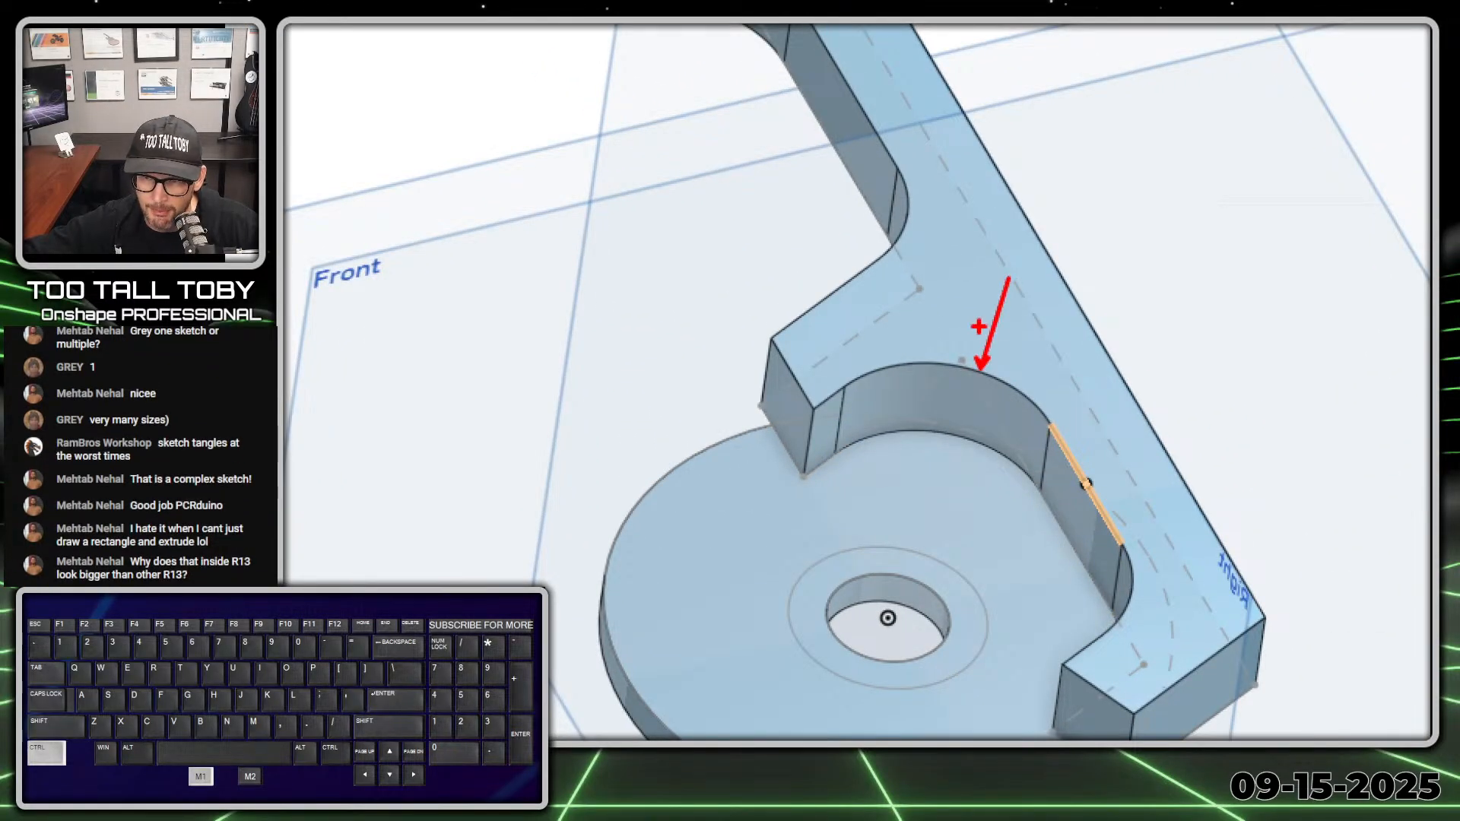
drag(840, 382, 871, 356)
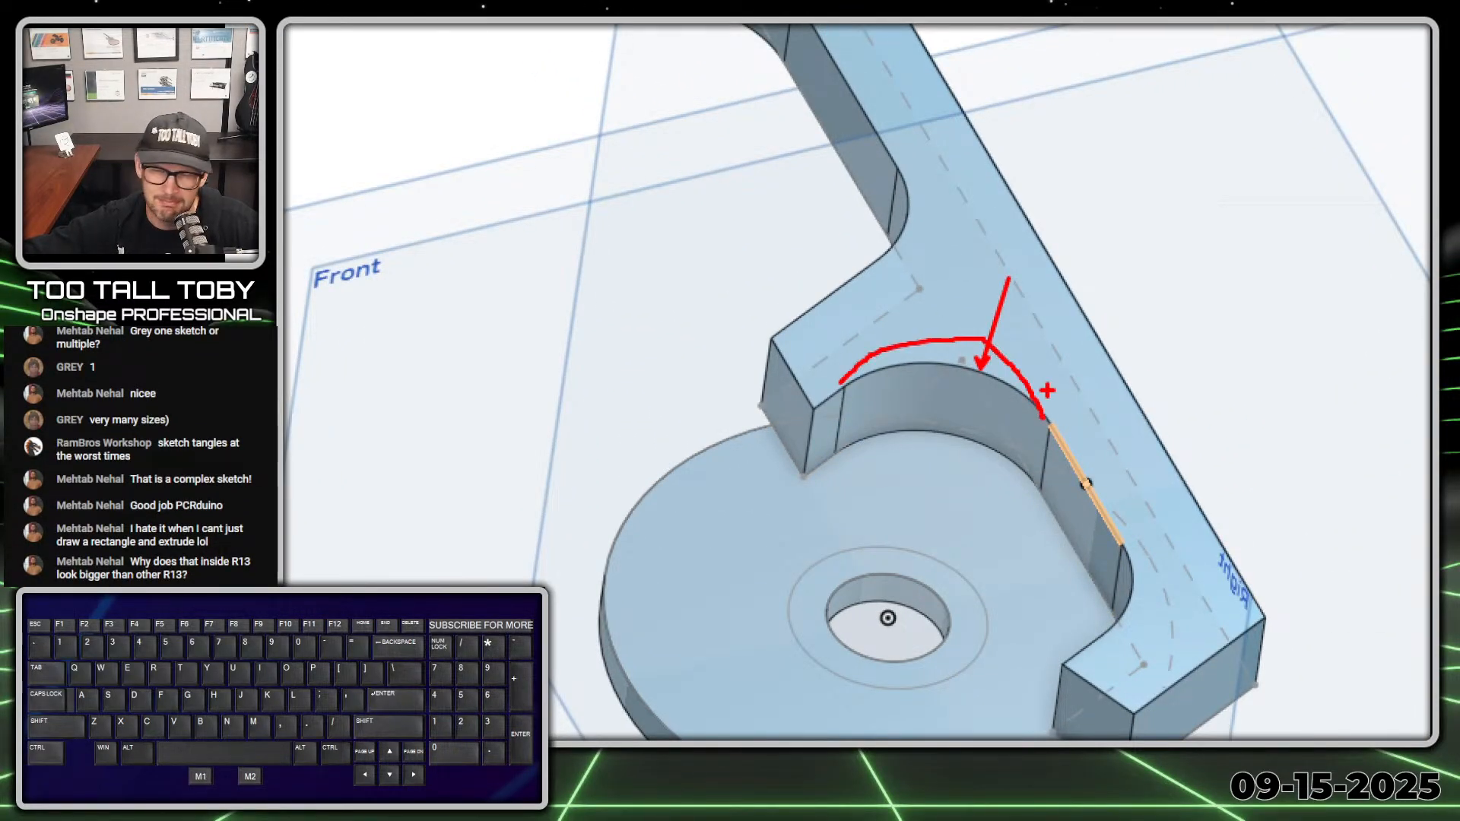
Examine the challenge drawing's inside R13 corners and its side view for the height of the sleeve around the disc's hole
key(Escape)
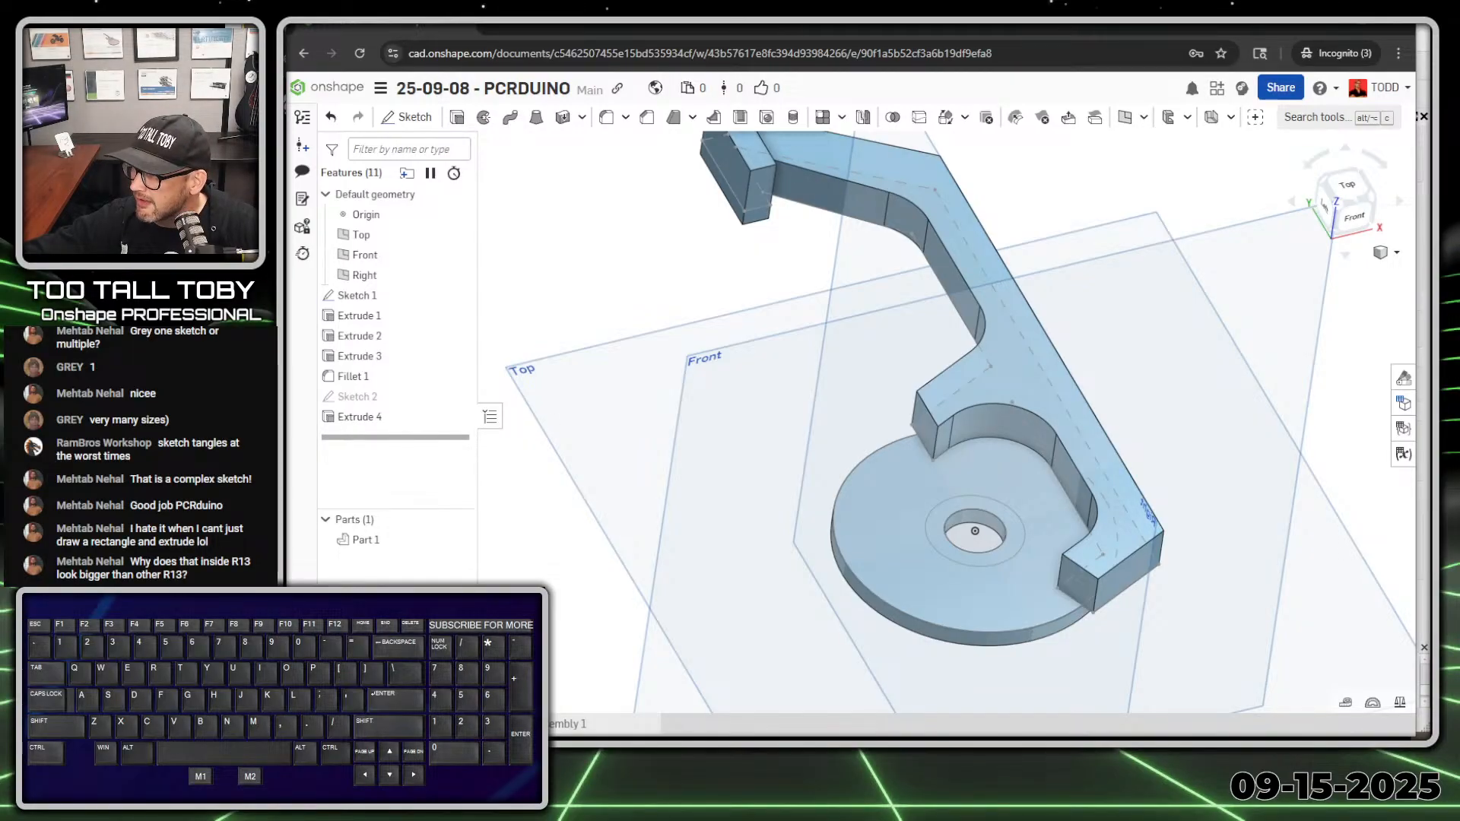
drag(1429, 29, 1032, 29)
key(alt+1)
click(962, 389)
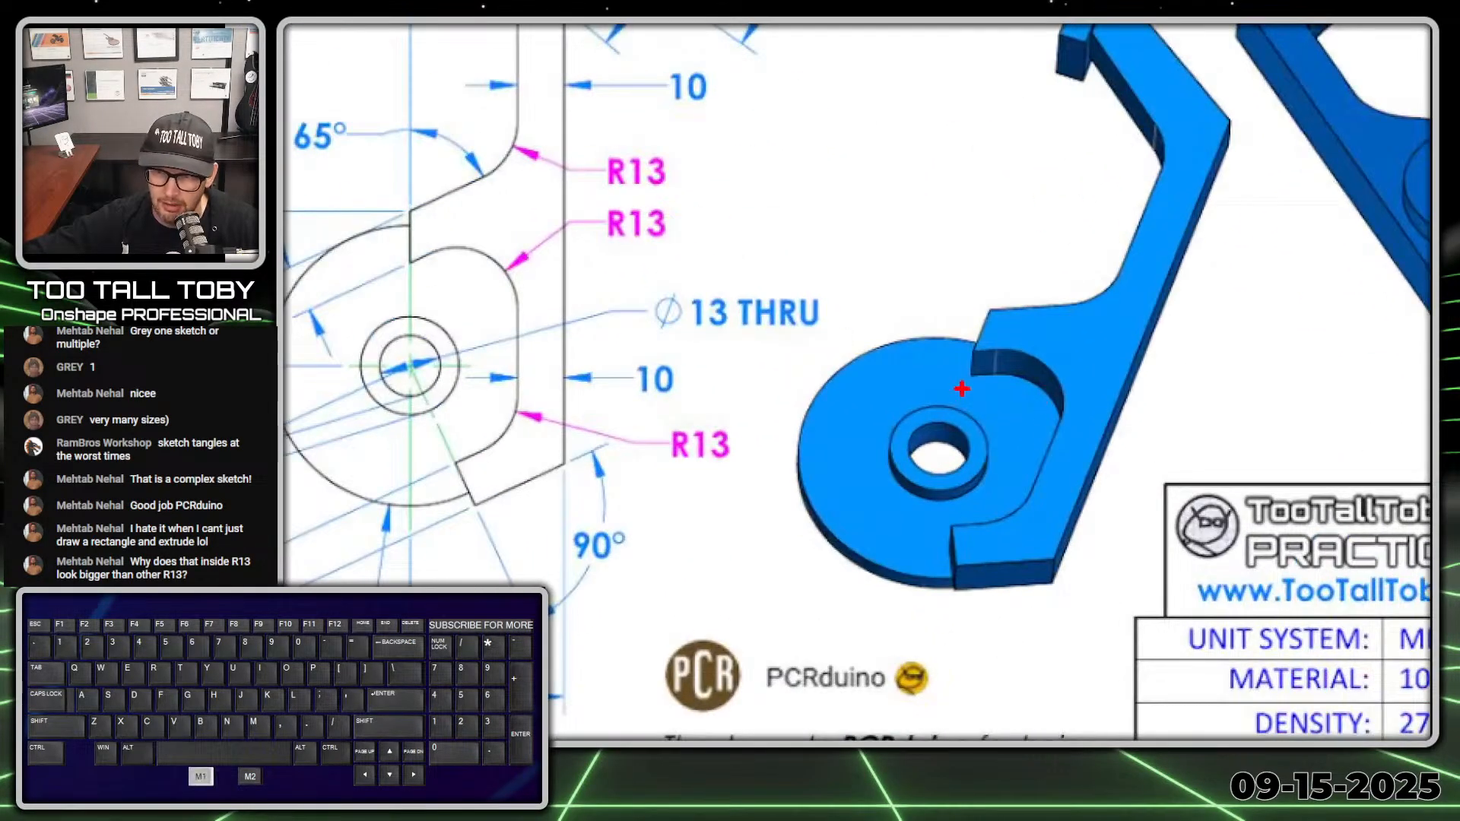
drag(962, 388, 808, 368)
key(alt+1)
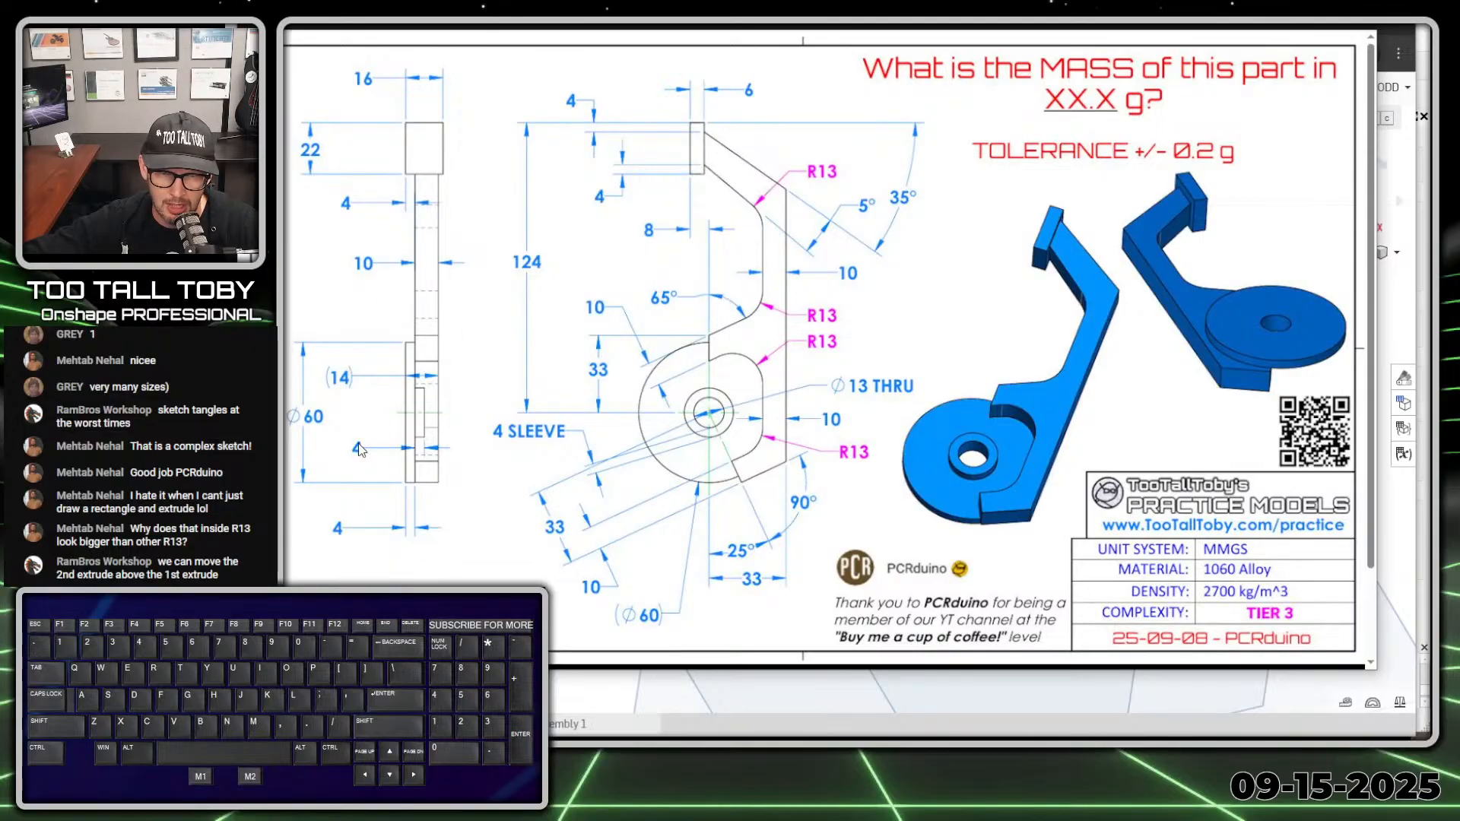
key(alt+1)
click(412, 313)
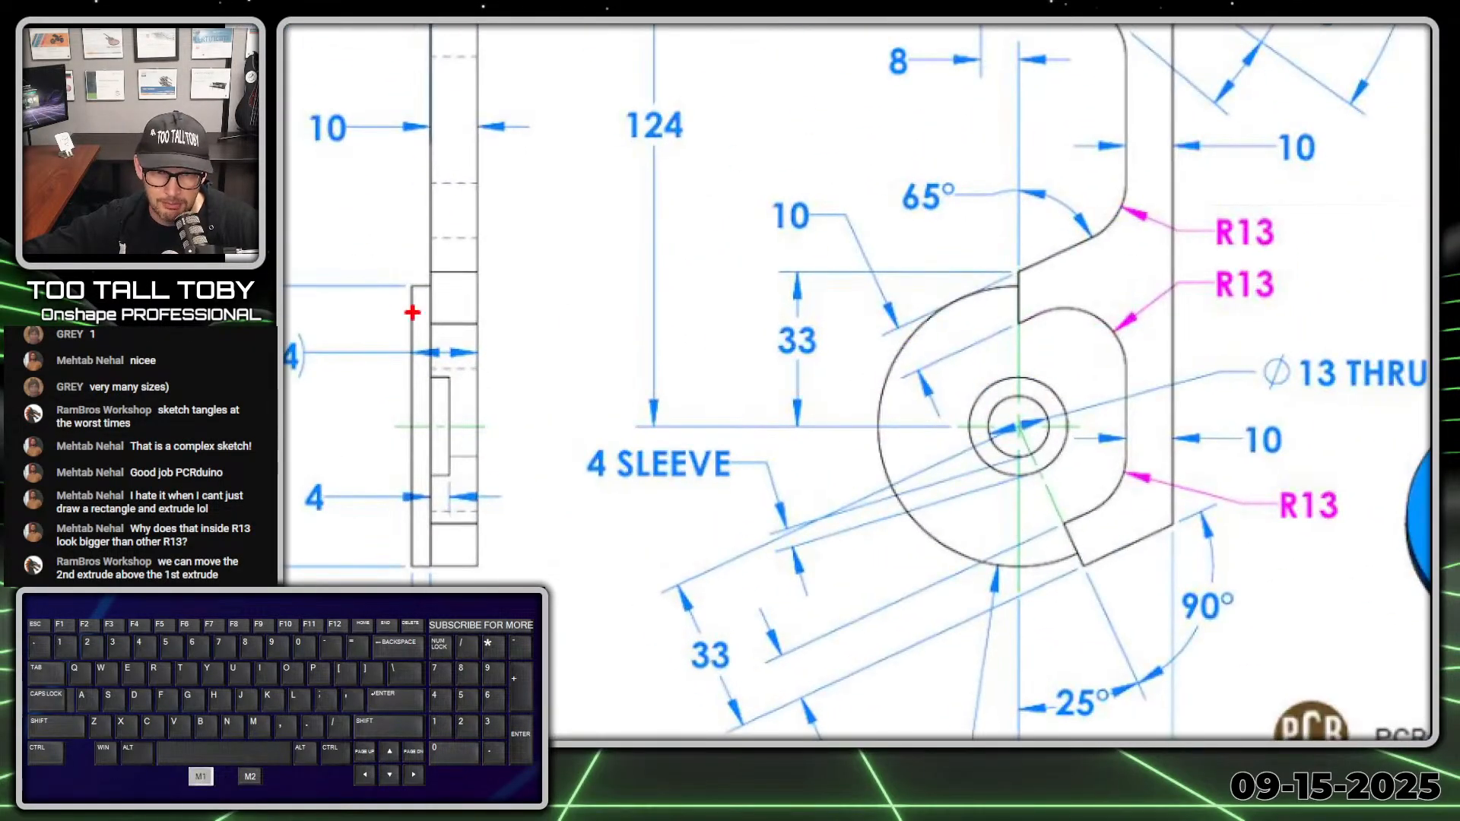
drag(283, 387, 508, 385)
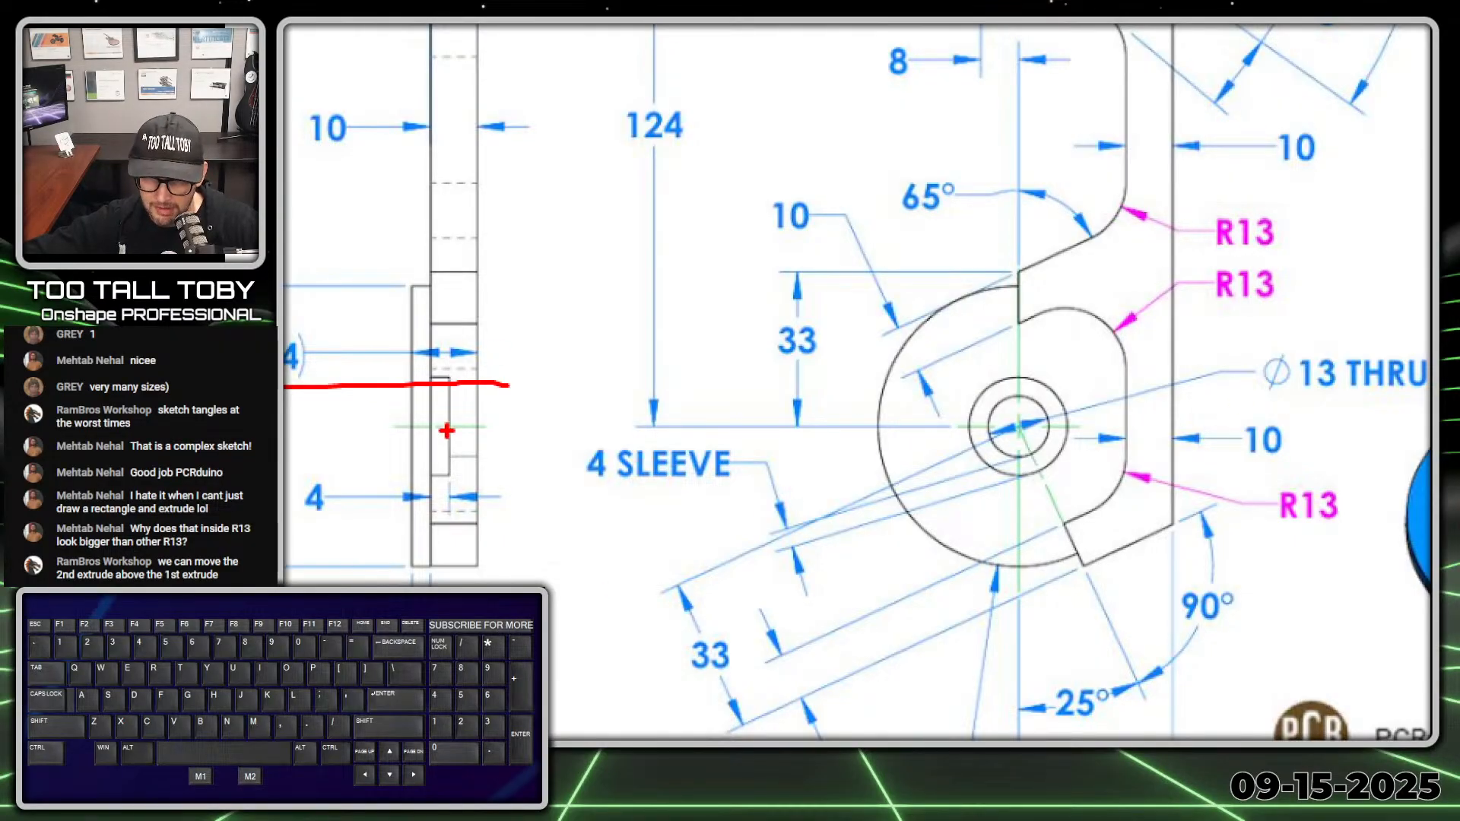
key(alt+1)
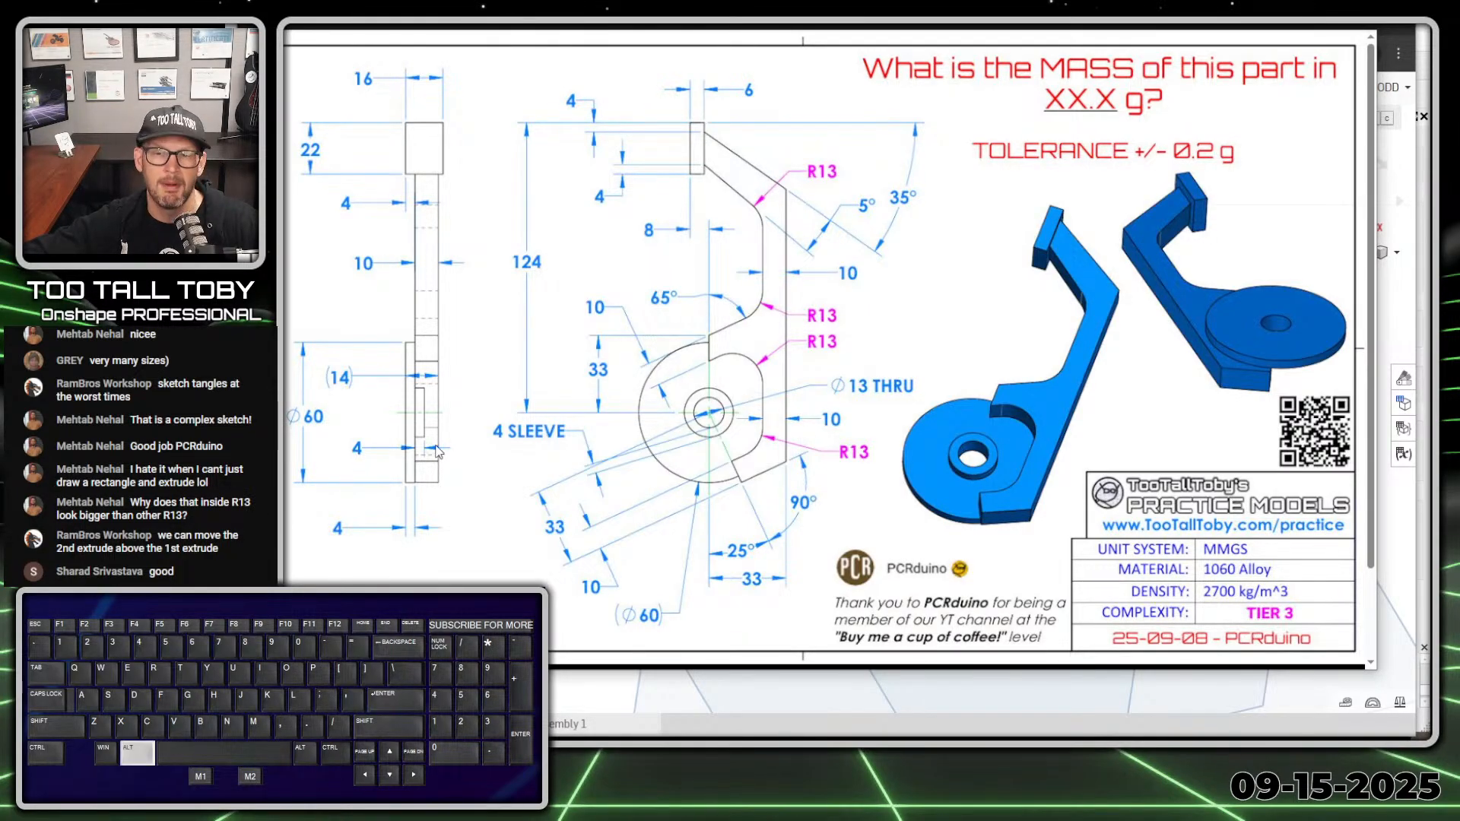
key(alt+1)
key(alt+1)
mouse_move(477, 23)
mouse_down()
mouse_move(1445, 83)
mouse_move(1045, 93)
mouse_move(615, 73)
mouse_move(1445, 83)
mouse_up()
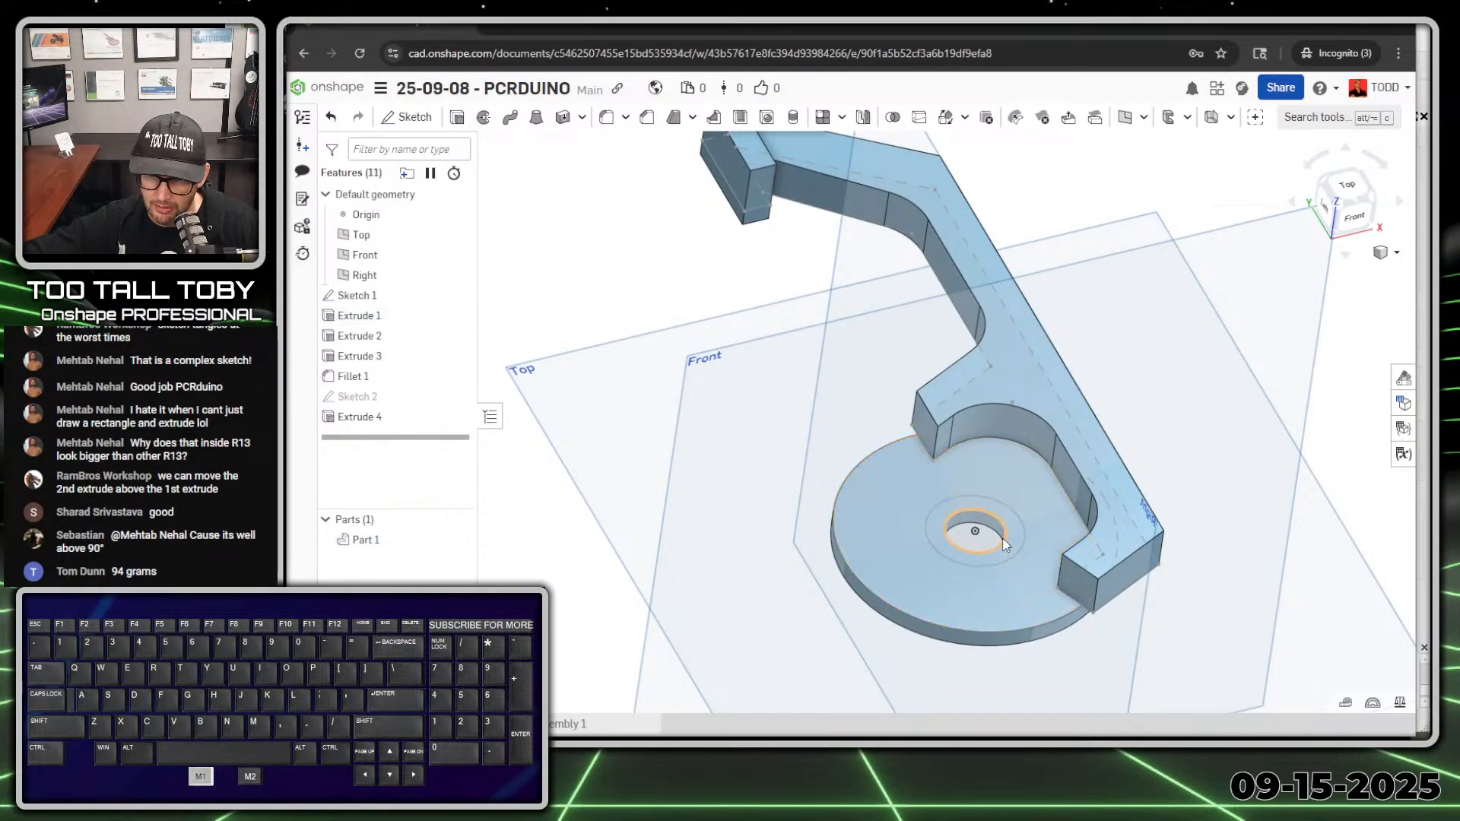
Extrude the ring region around the disc's hole 4 mm upward as a sleeve, added to the existing part
click(603, 292)
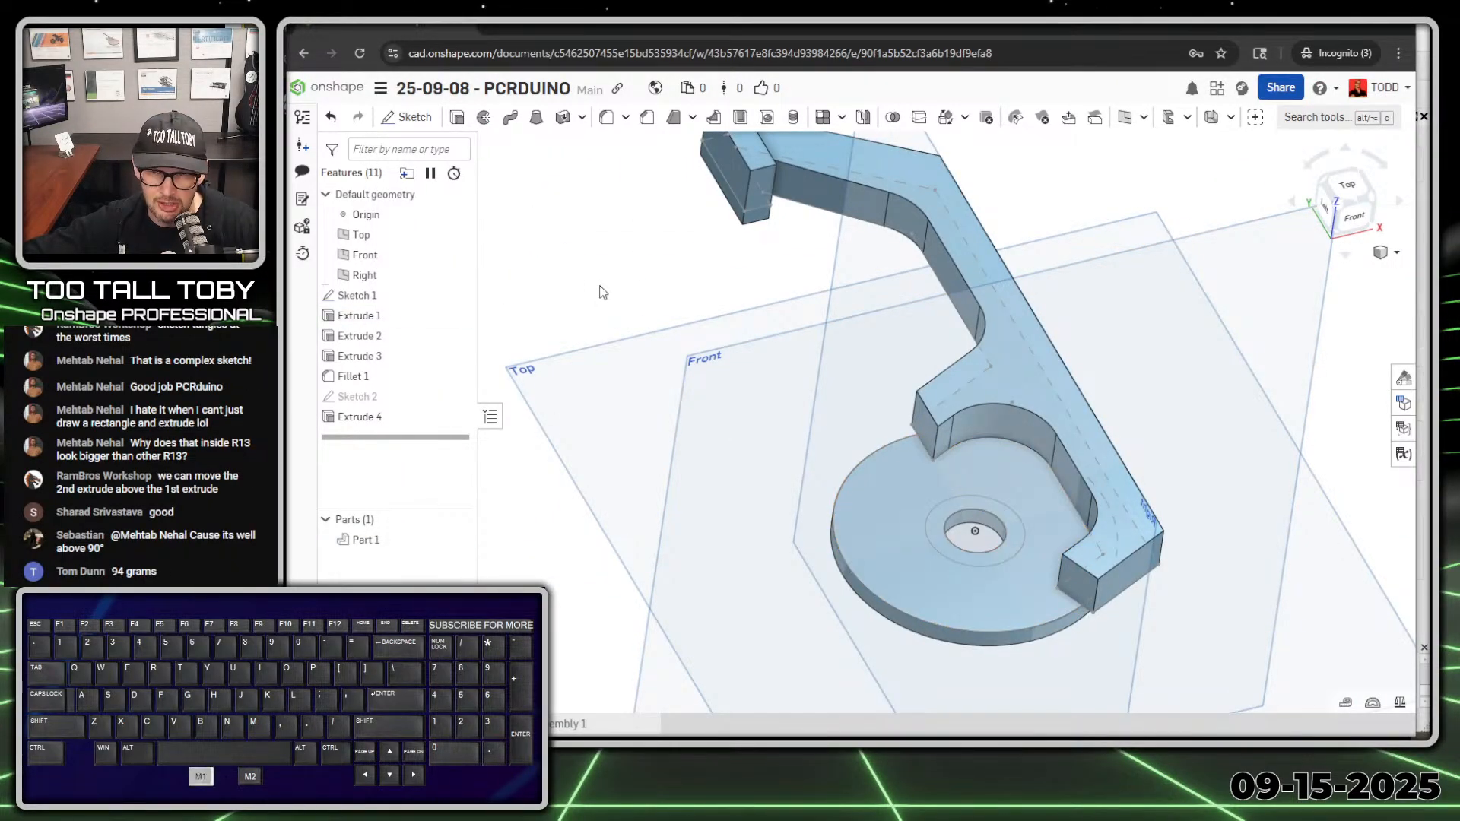
click(941, 543)
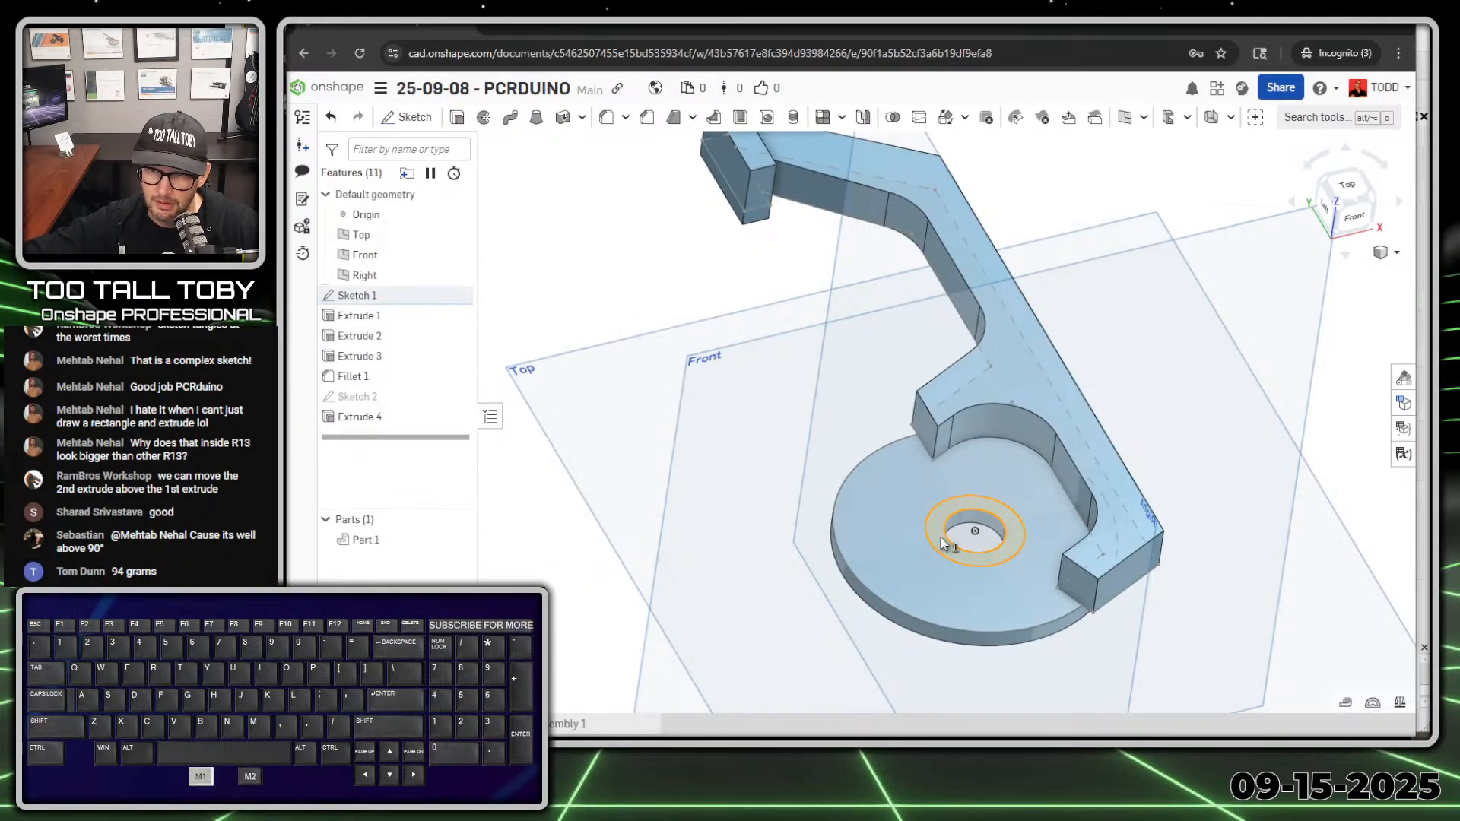
key(s)
click(546, 191)
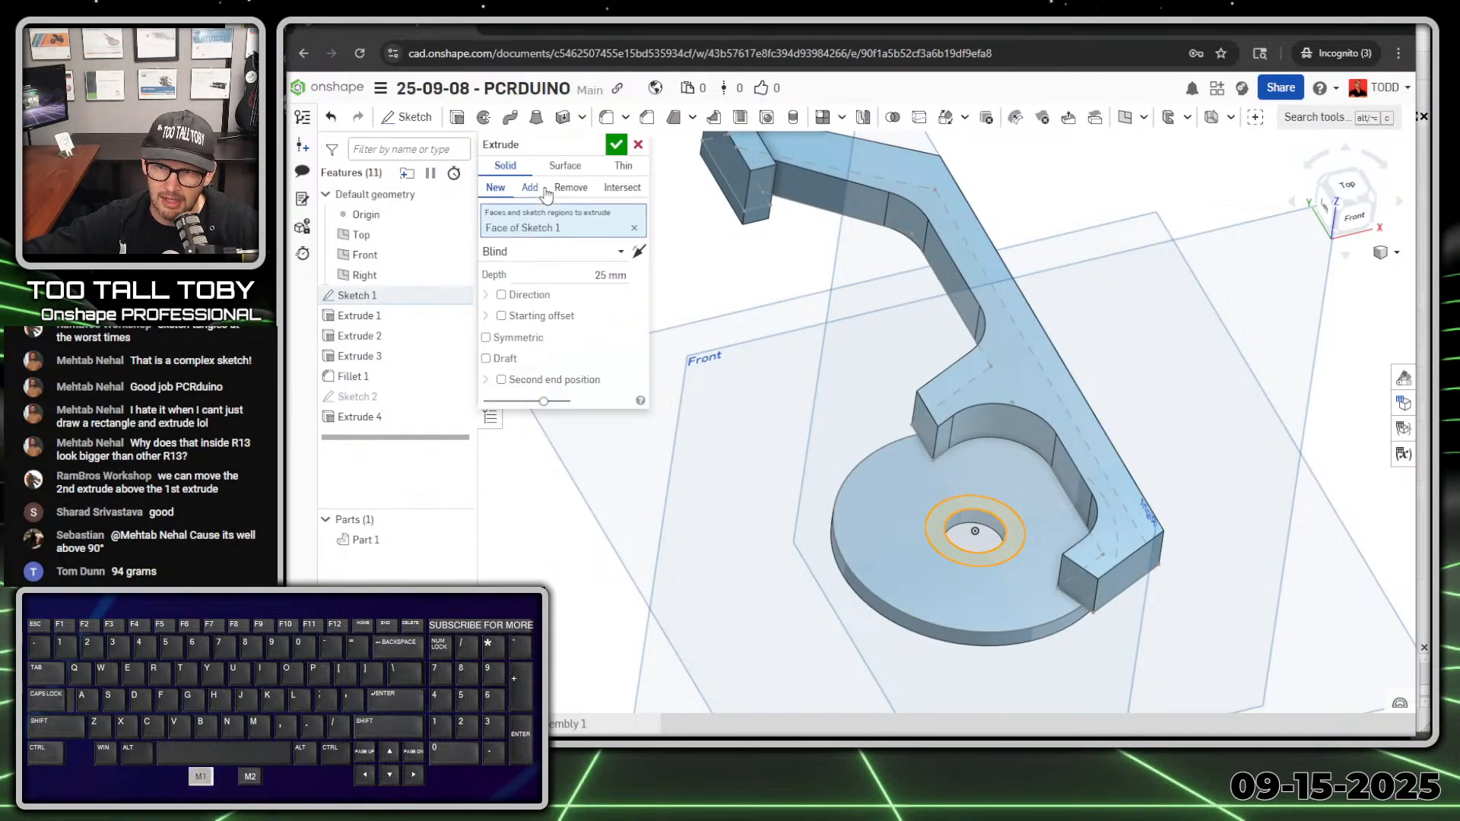
key(Tab)
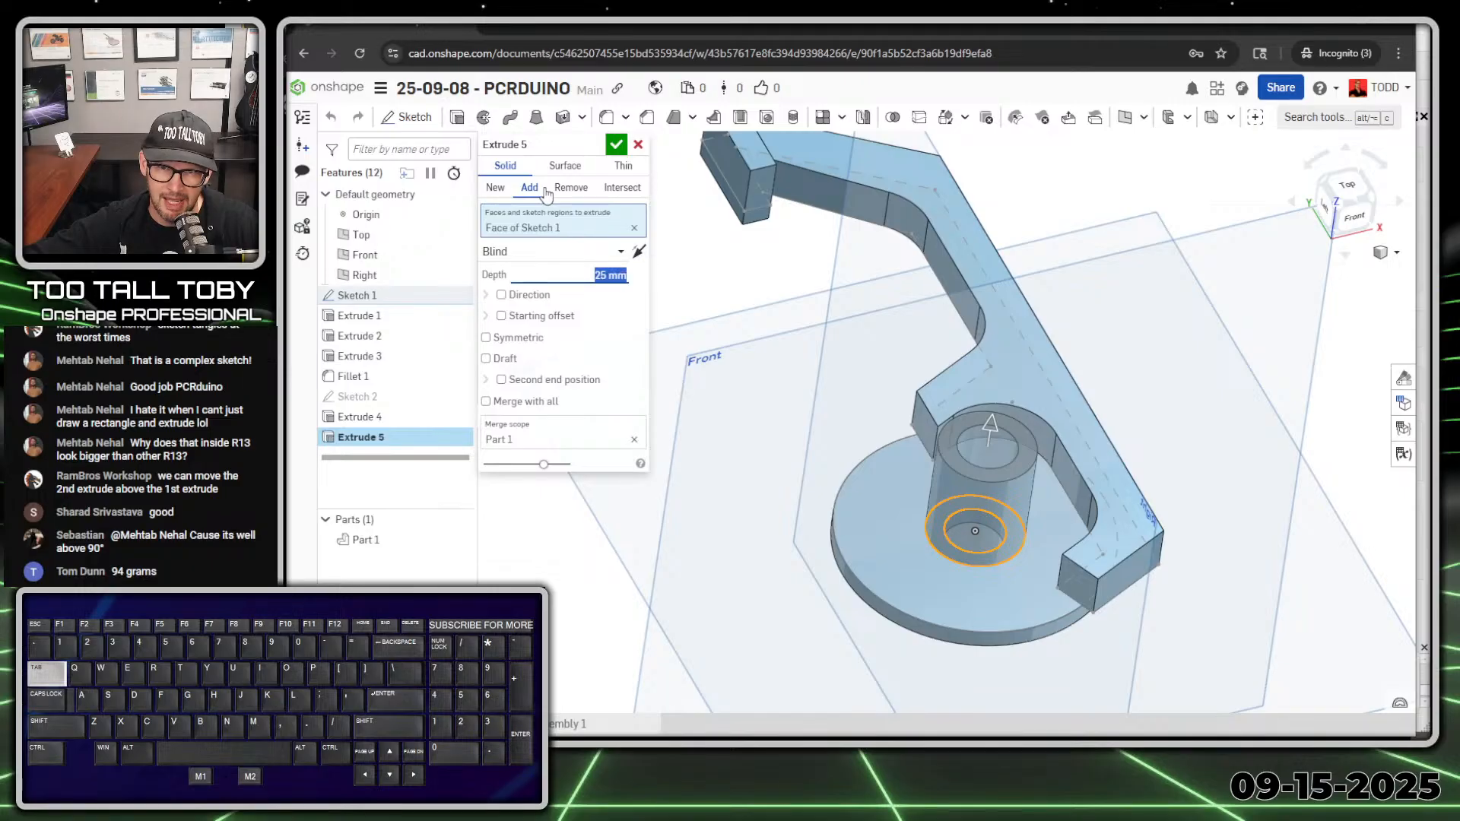
text(4)
key(Return)
key(Return)
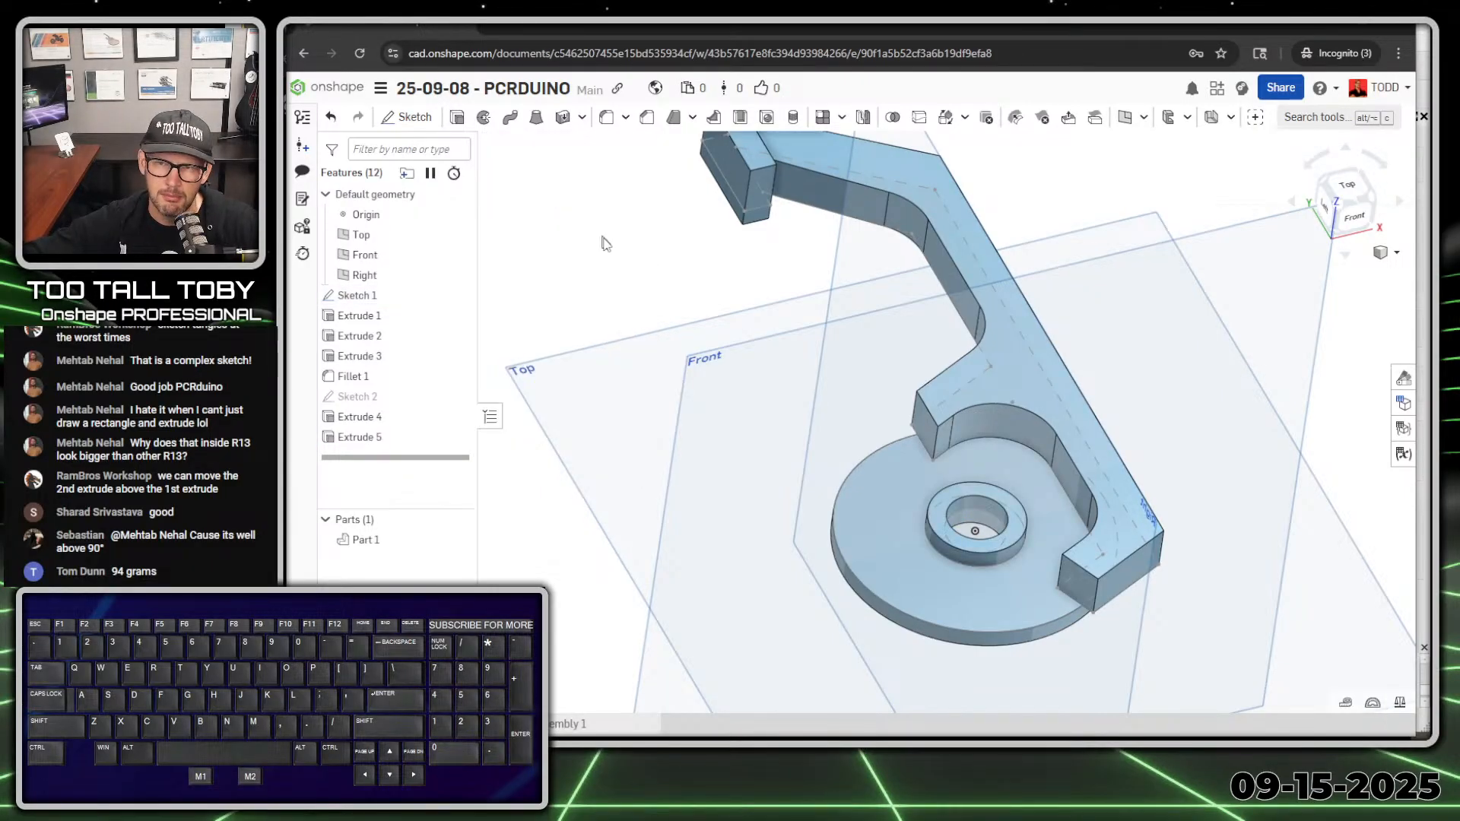
Assign the TTT-Aluminum - 1060 material from the TTT-CUSTOM MATERIALS library to the part
scroll(735, 434, up, 3)
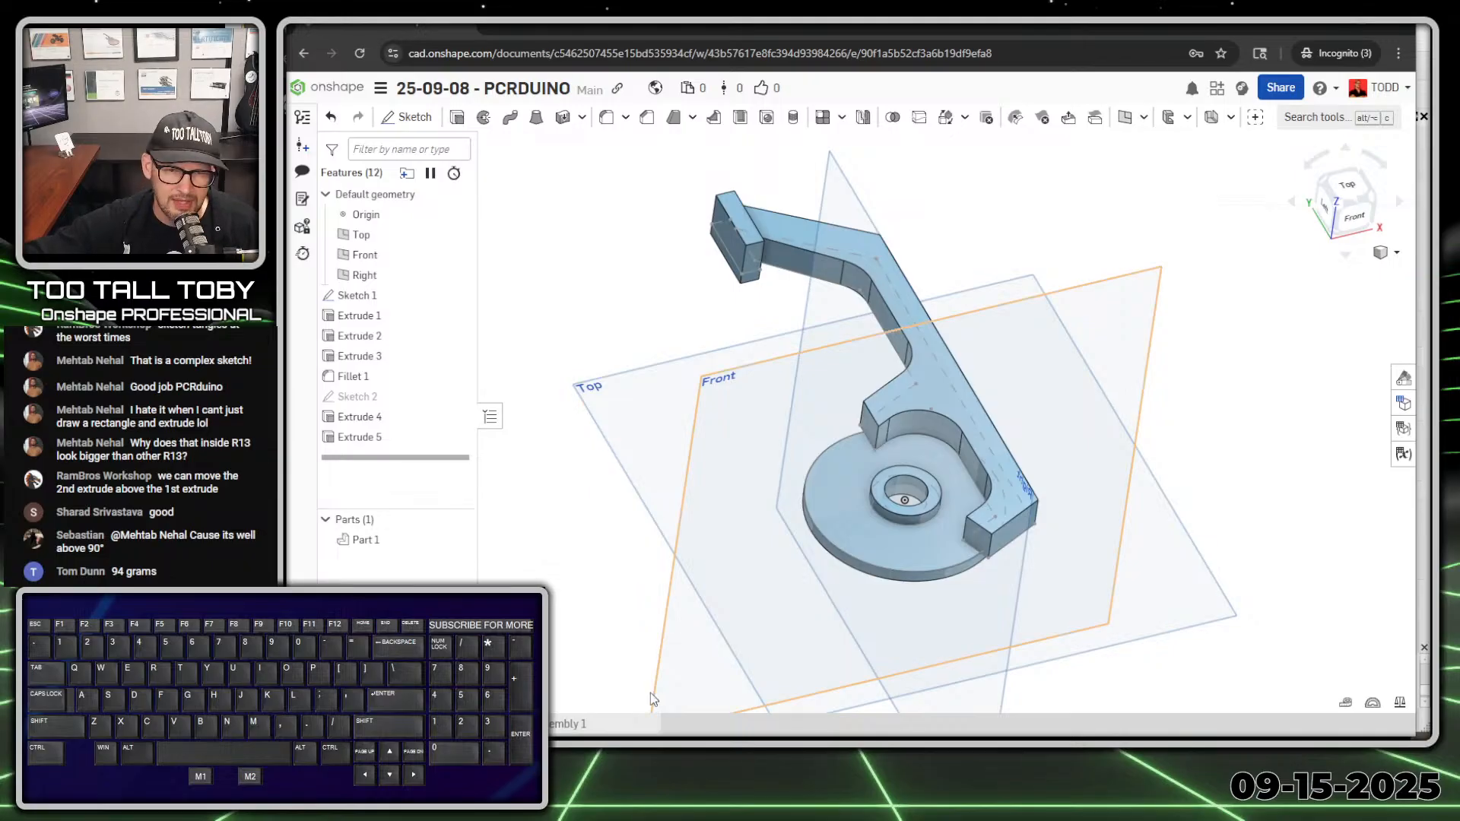
right_click(370, 540)
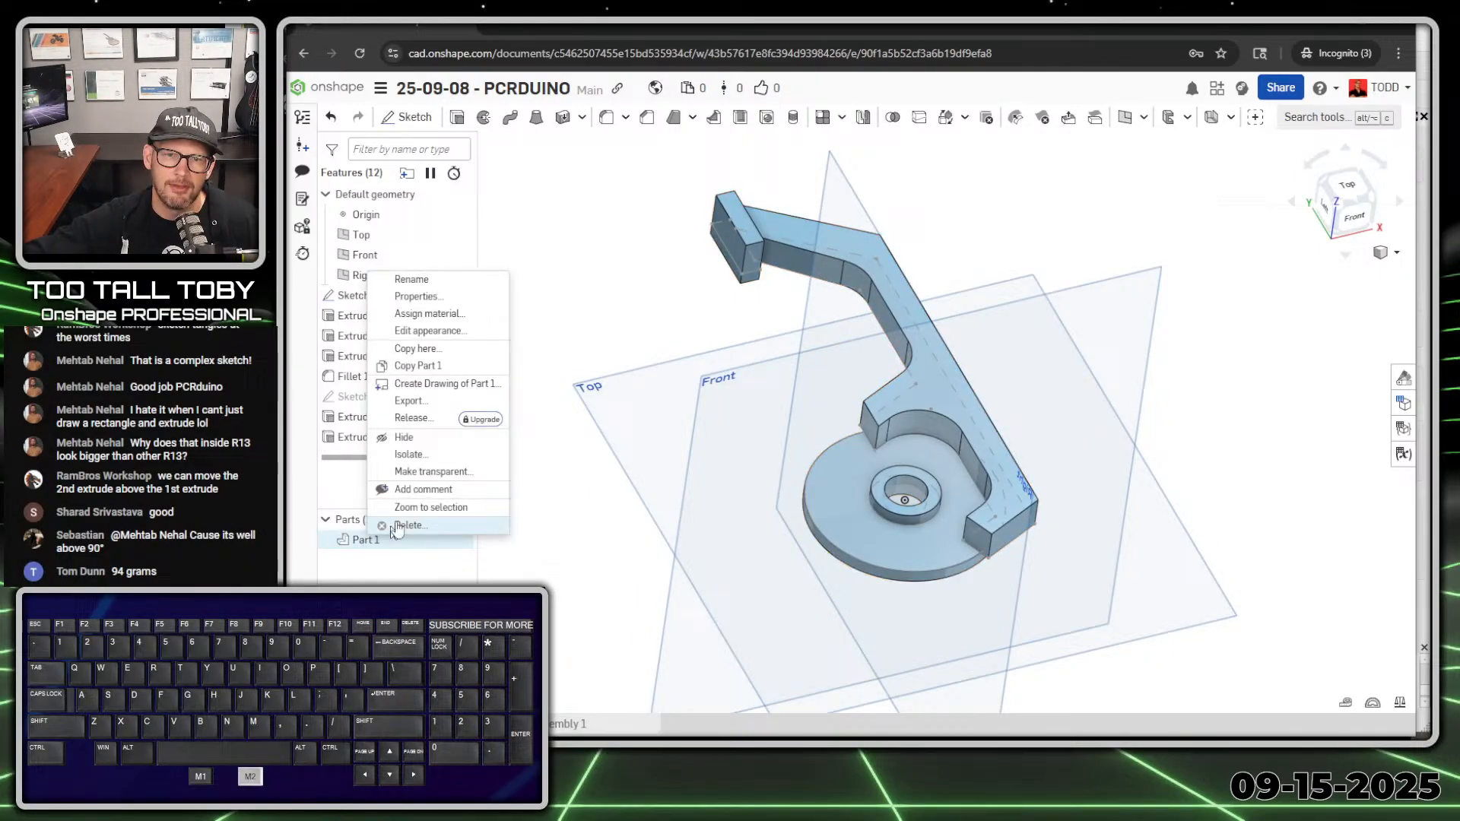
click(446, 316)
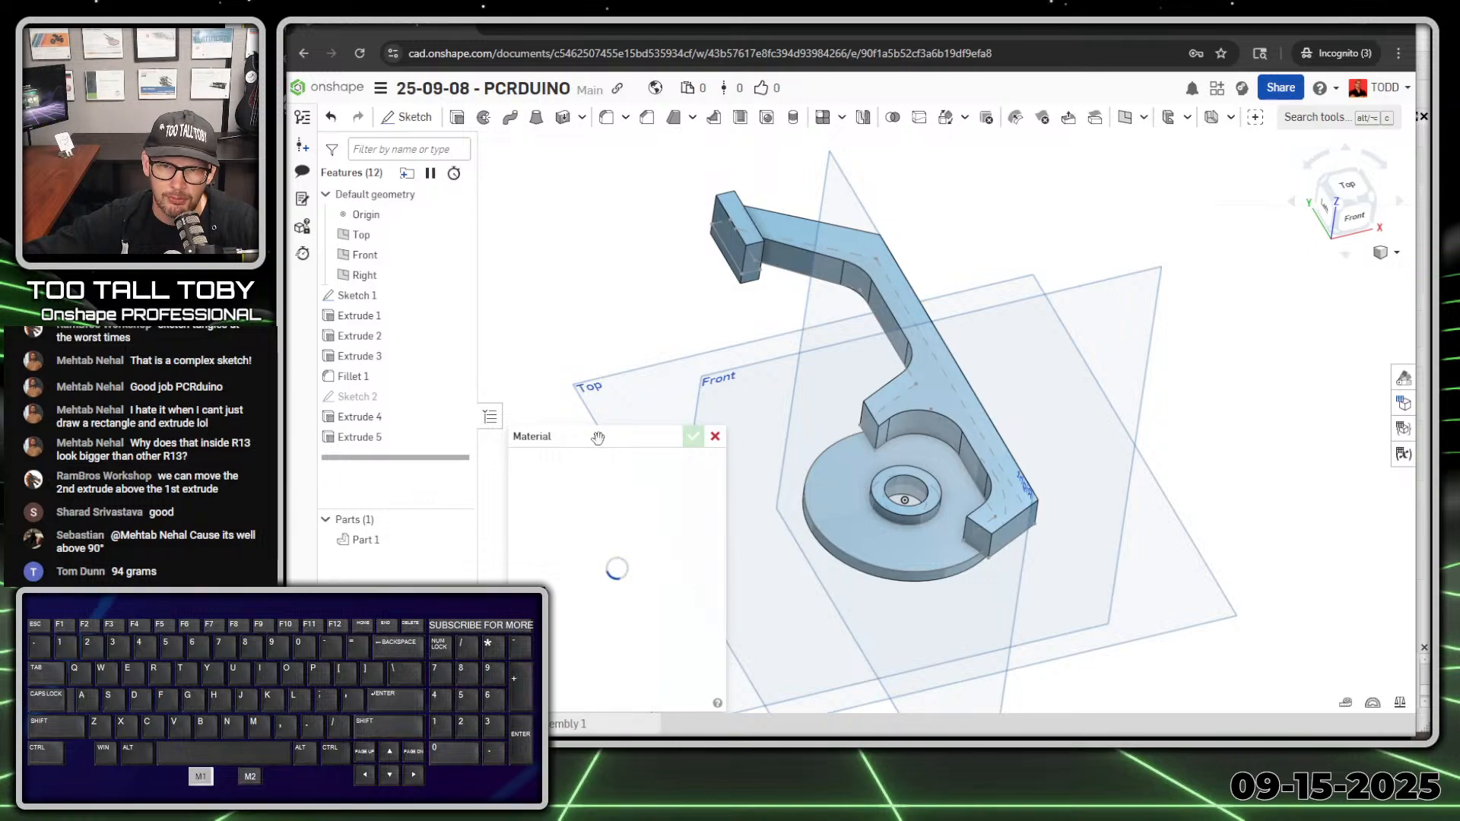
drag(598, 438, 617, 146)
click(669, 196)
click(679, 236)
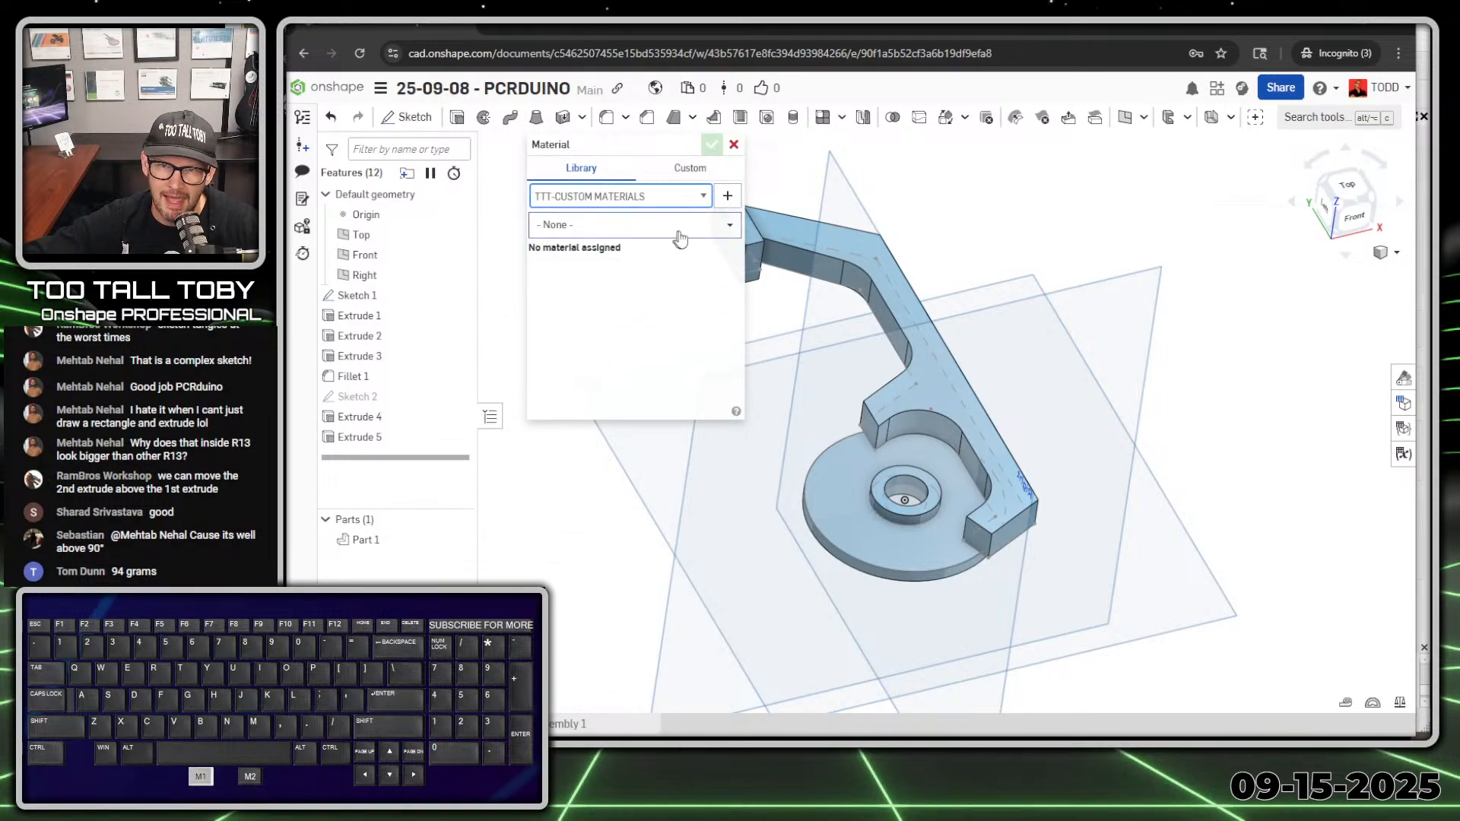
click(679, 235)
click(638, 329)
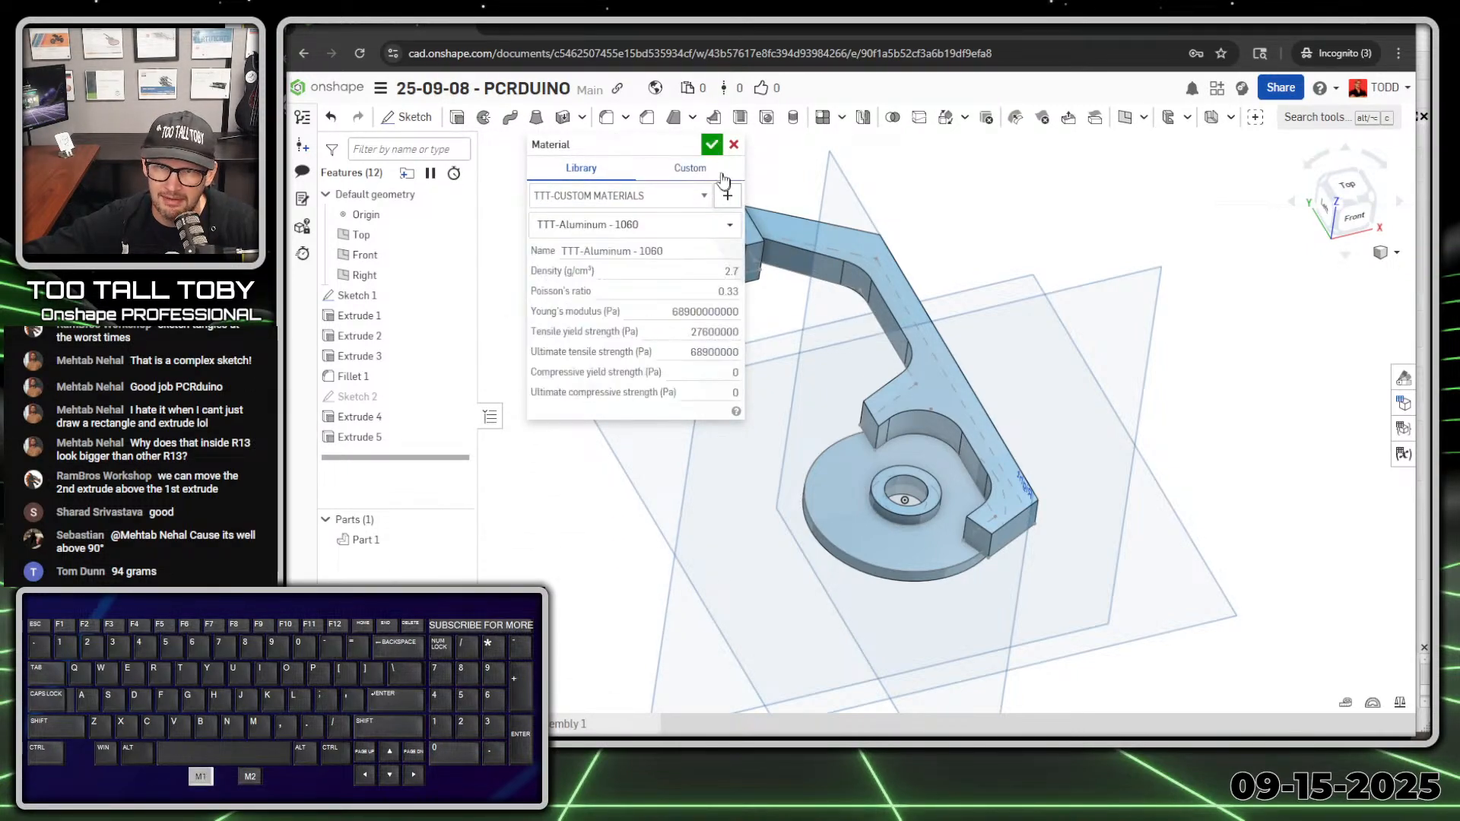
click(712, 144)
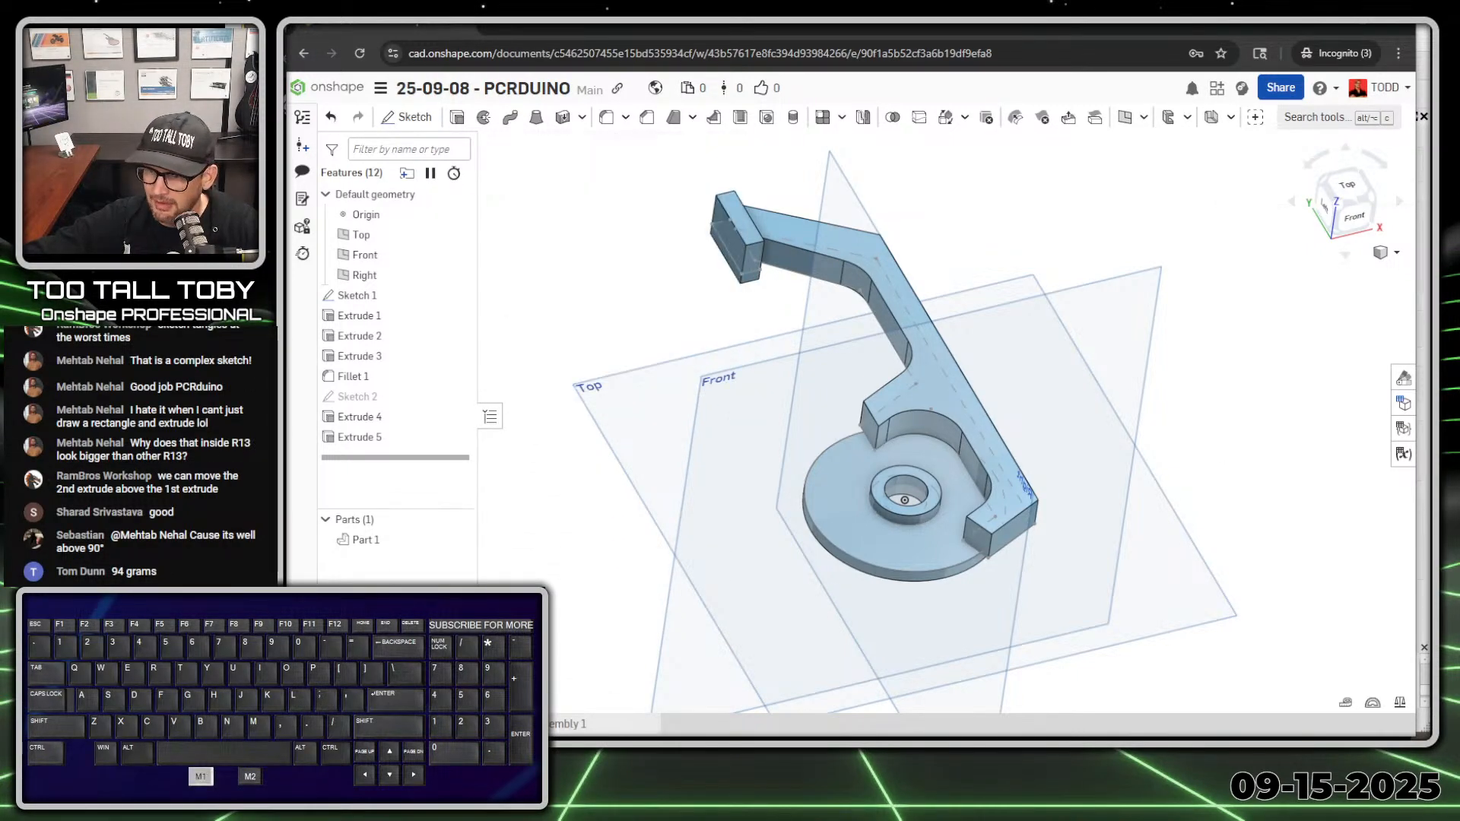
Measure the part's mass and submit 94.3 grams as the answer on the Too Tall Toby challenge page
click(1402, 707)
click(964, 419)
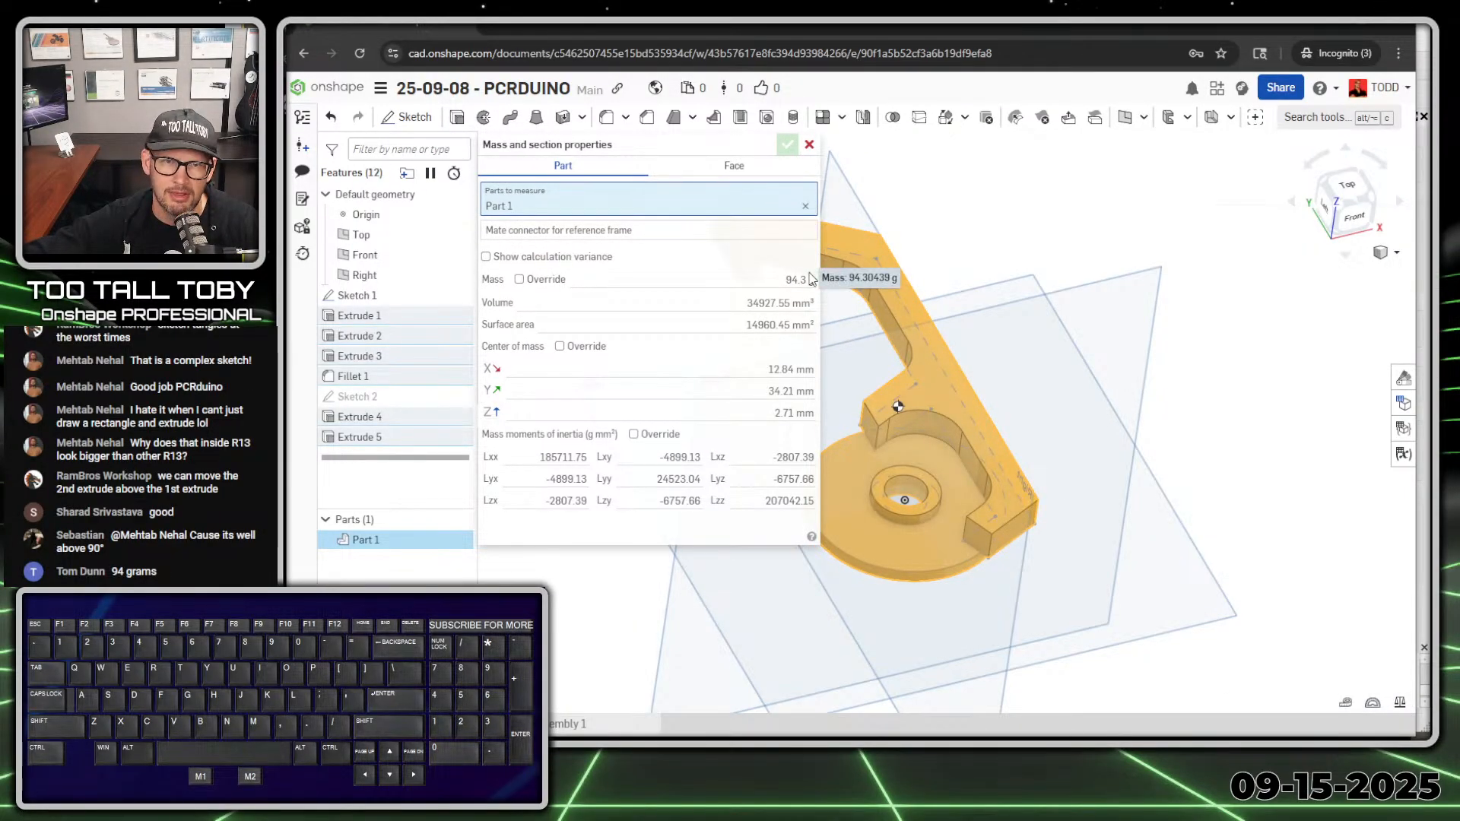
drag(763, 31, 1430, 25)
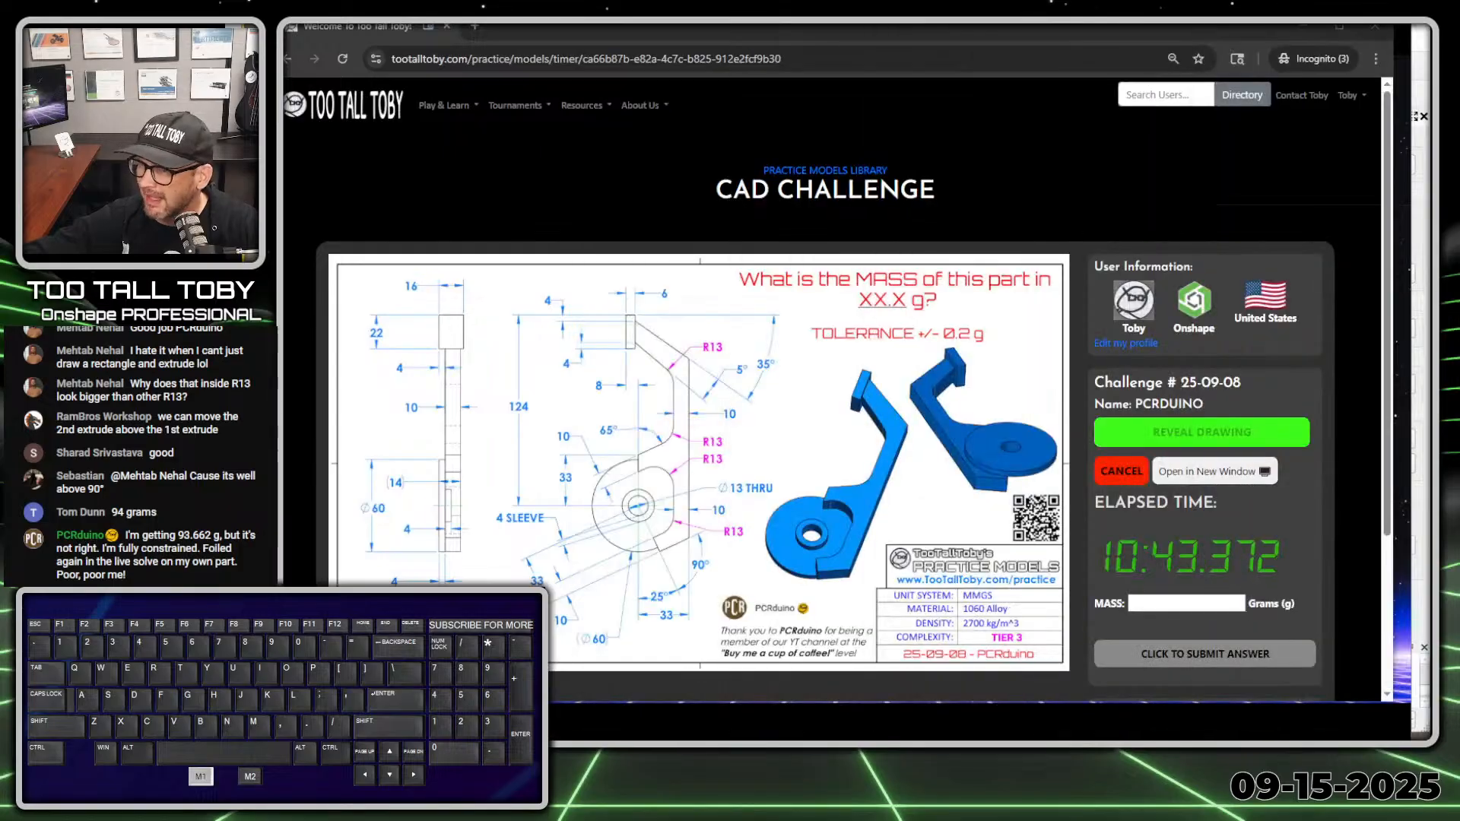
click(1186, 603)
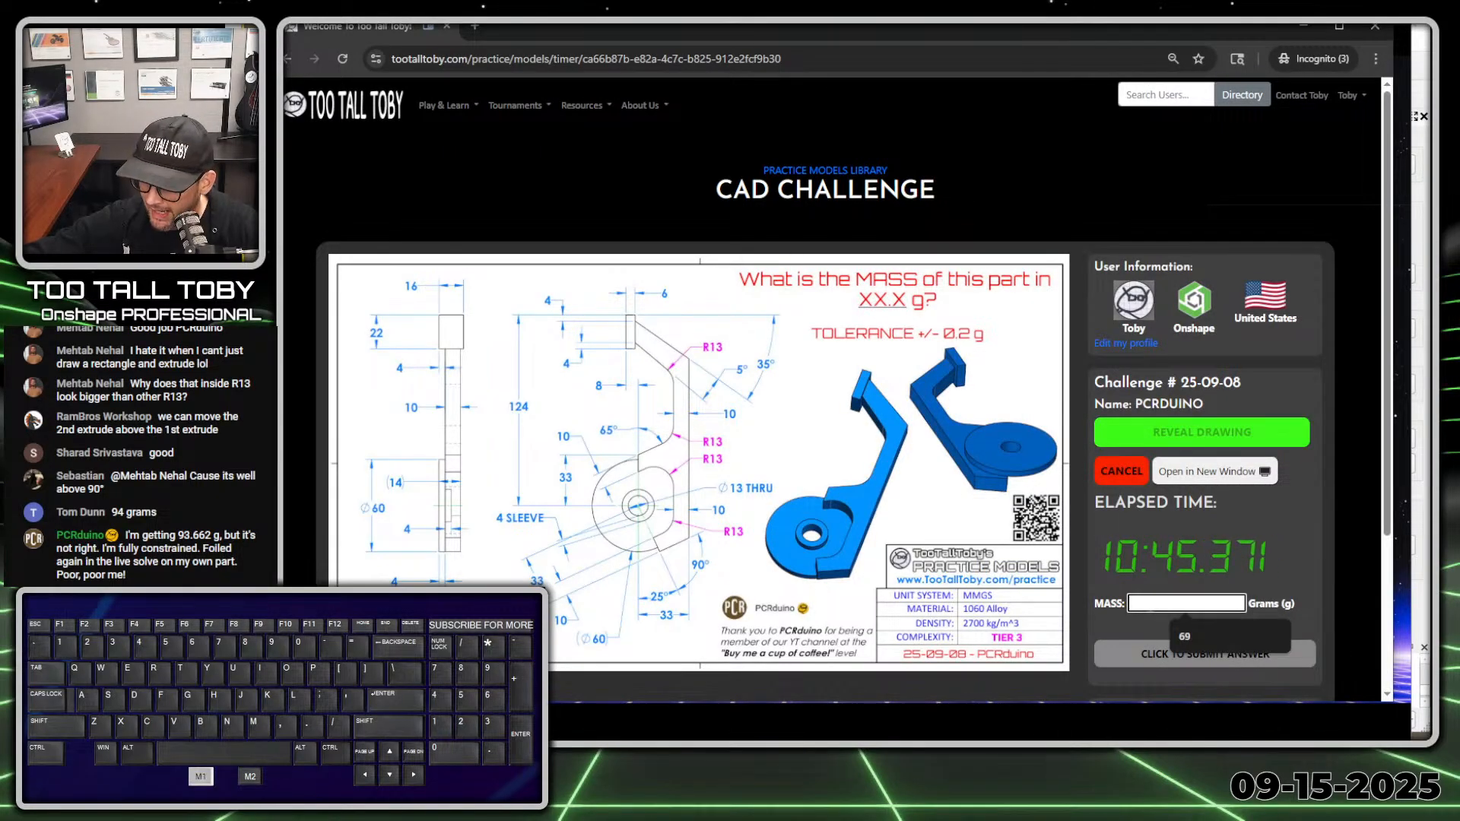
text(94.3)
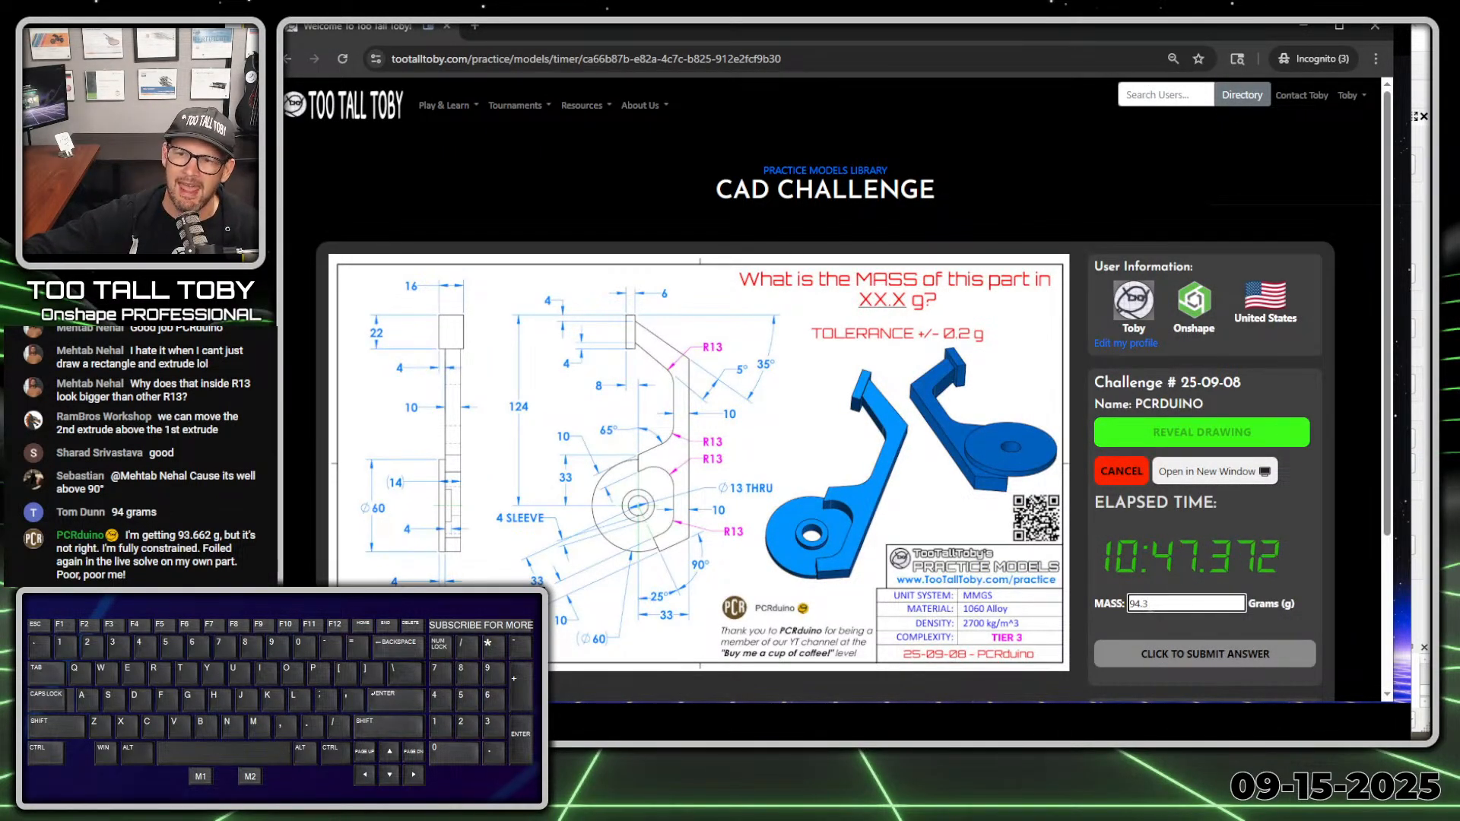
key(Return)
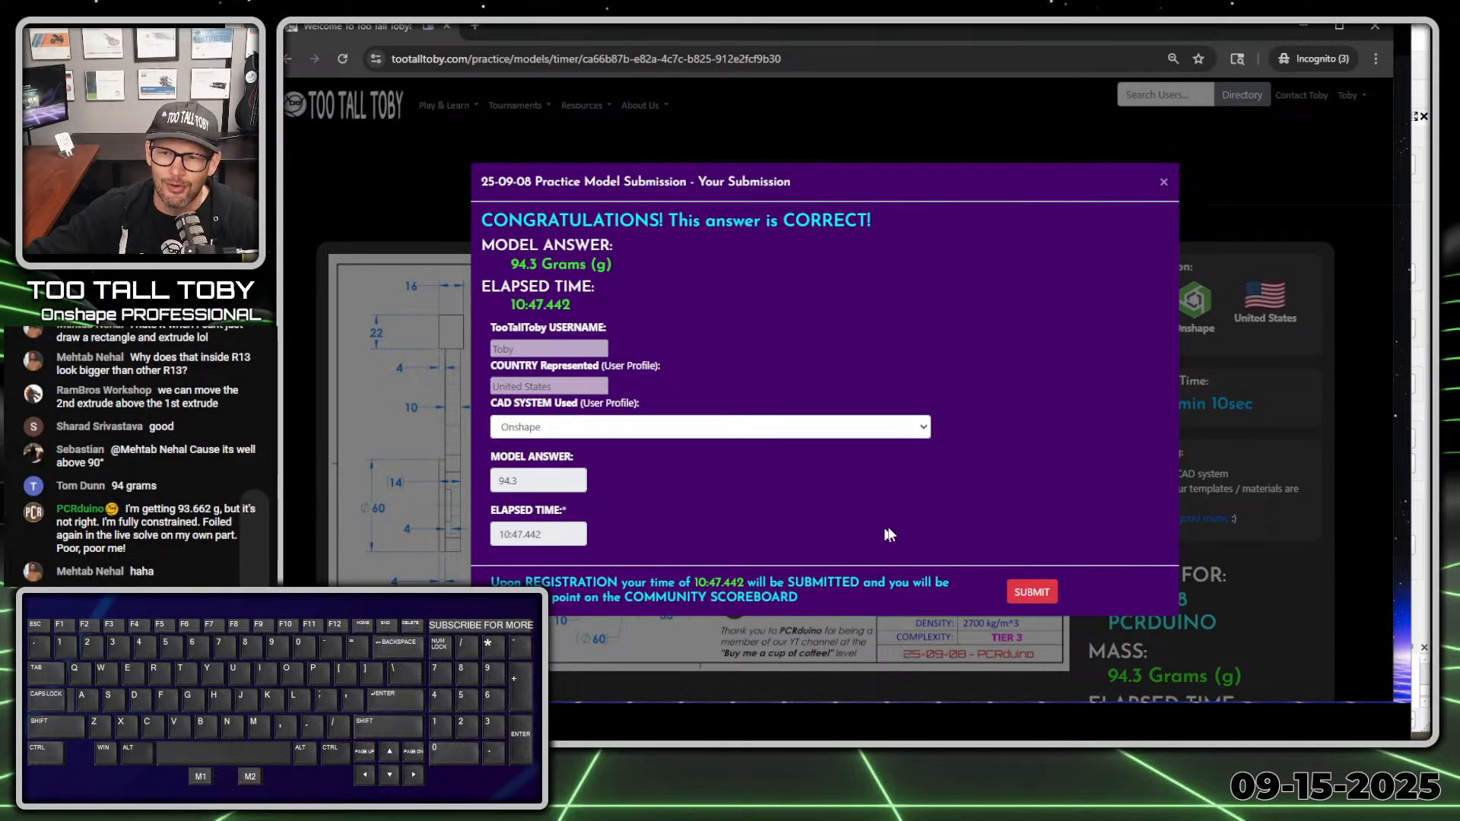
click(1032, 592)
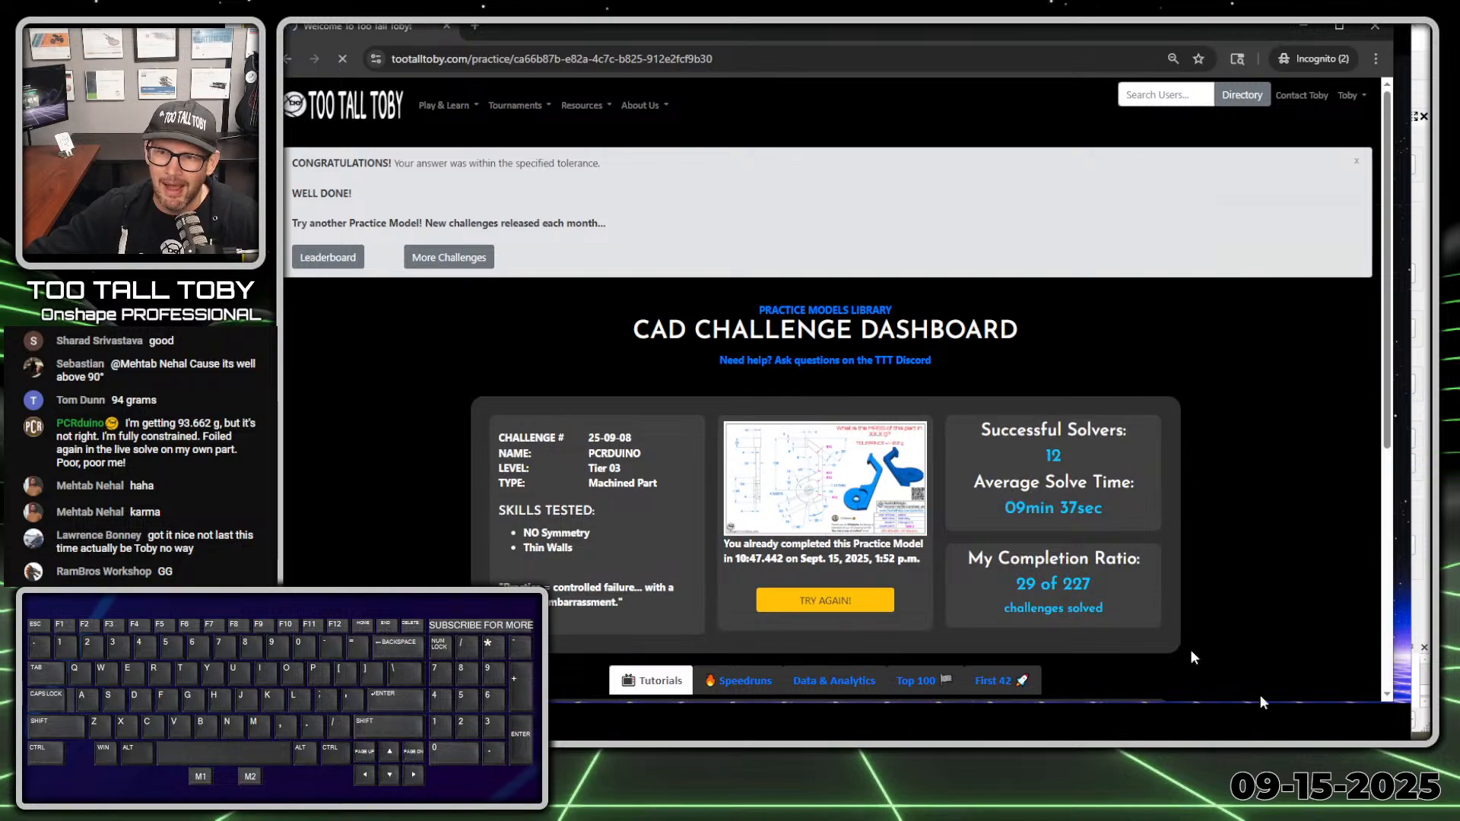
click(342, 59)
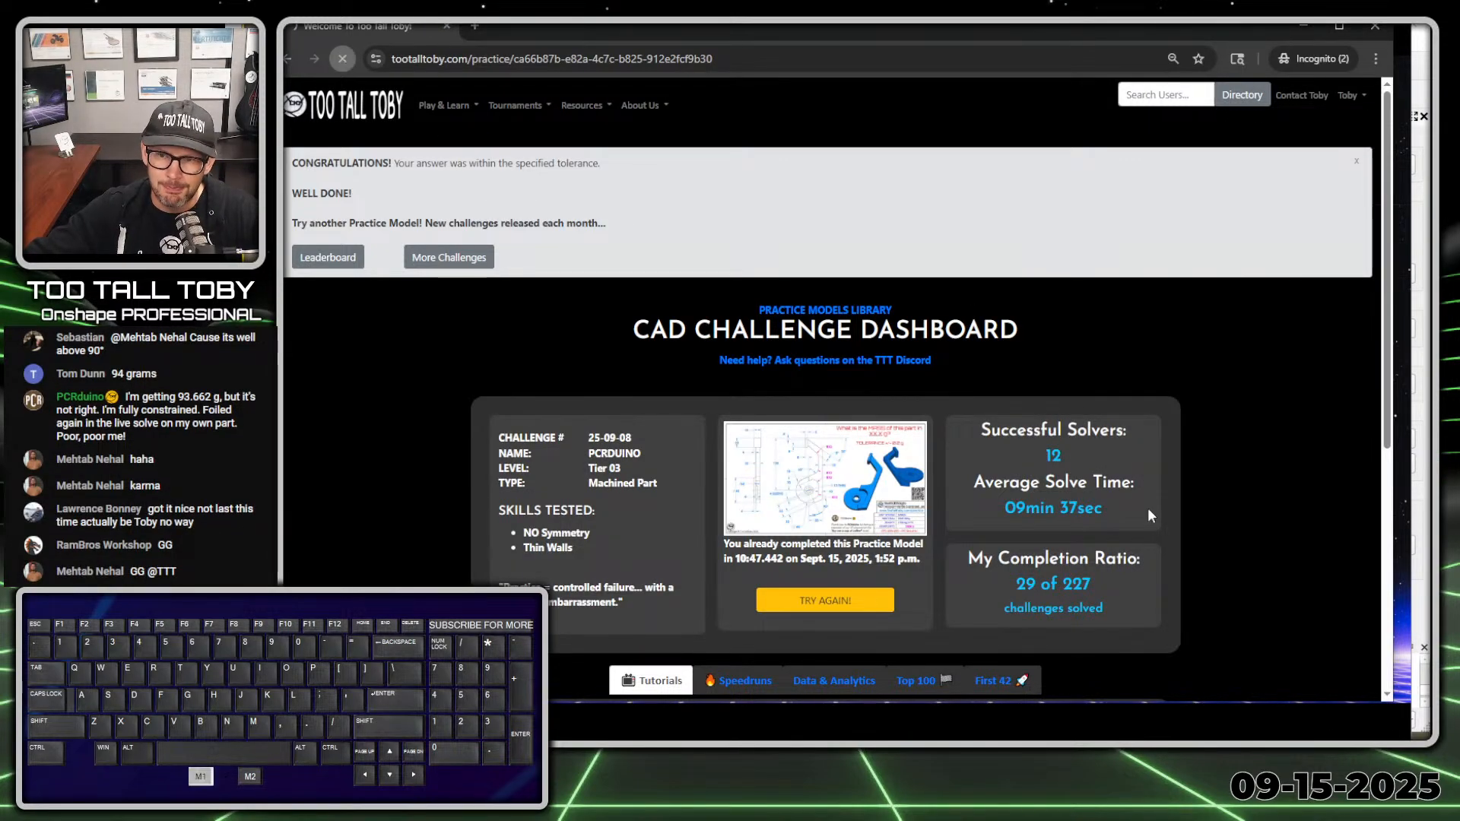
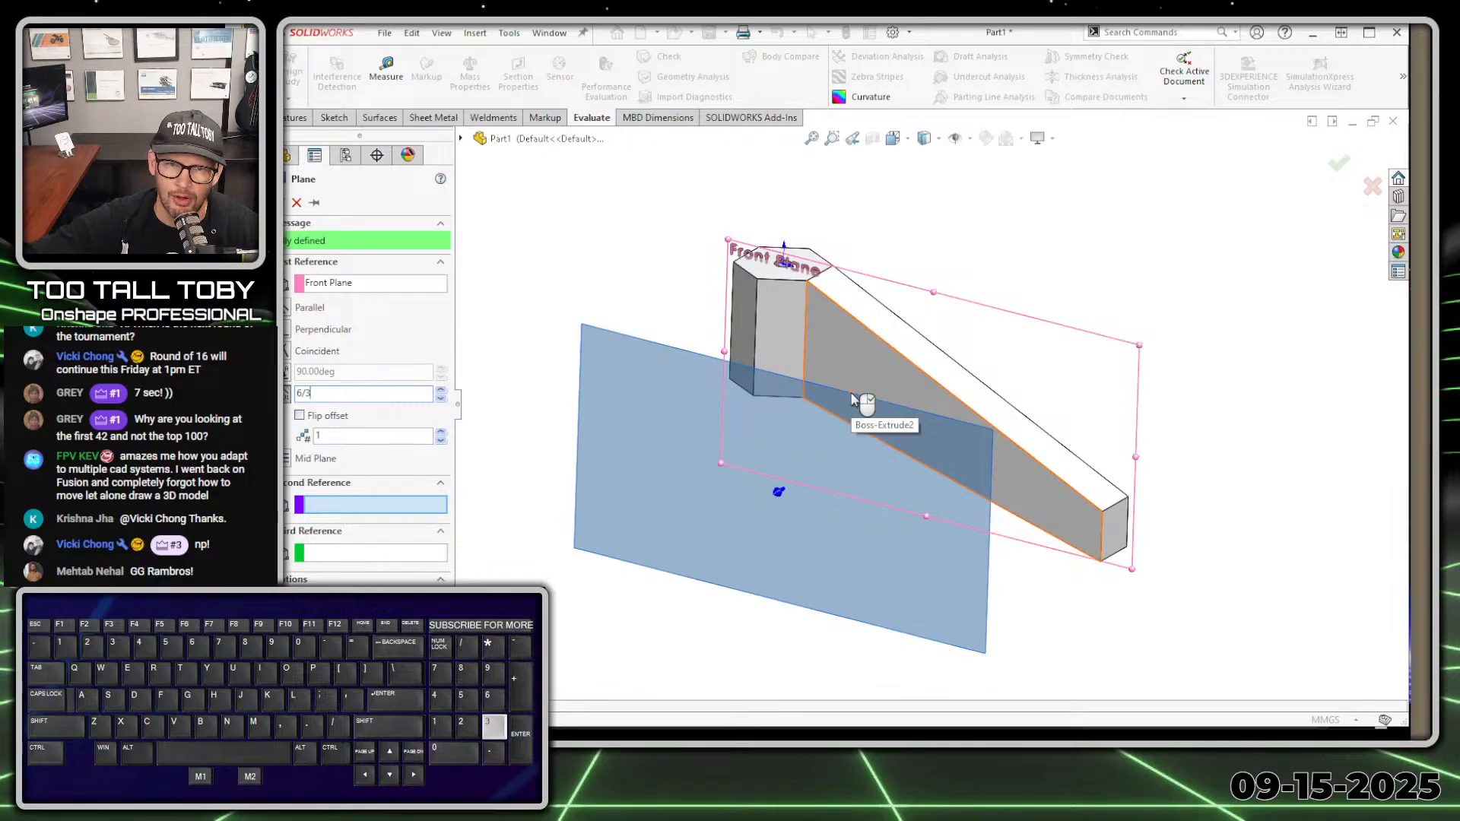
Set the reference plane's offset from the Front Plane to 6/2 mm and accept the plane
key(BackSpace)
text(2)
key(Return)
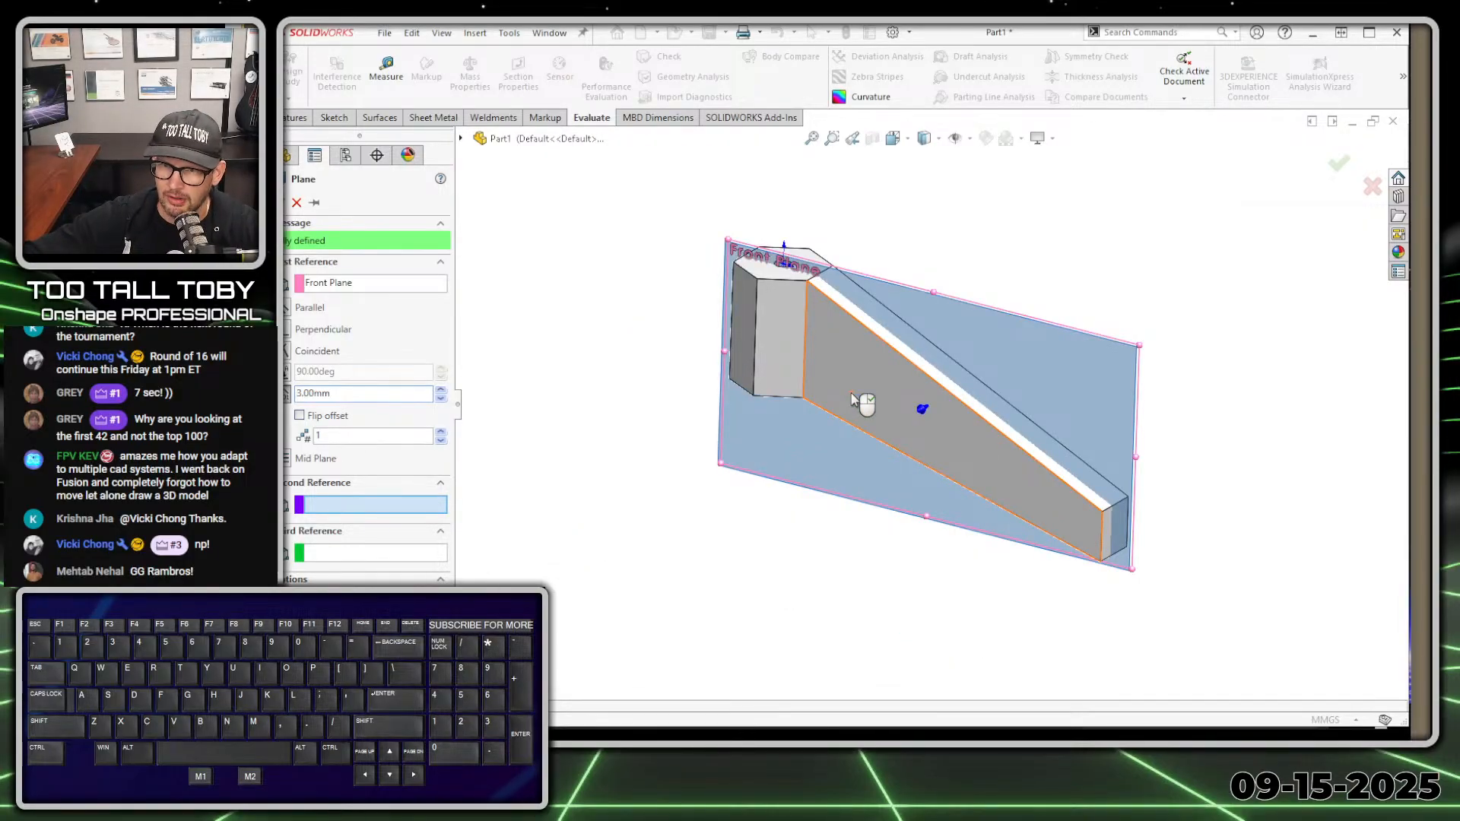
key(Return)
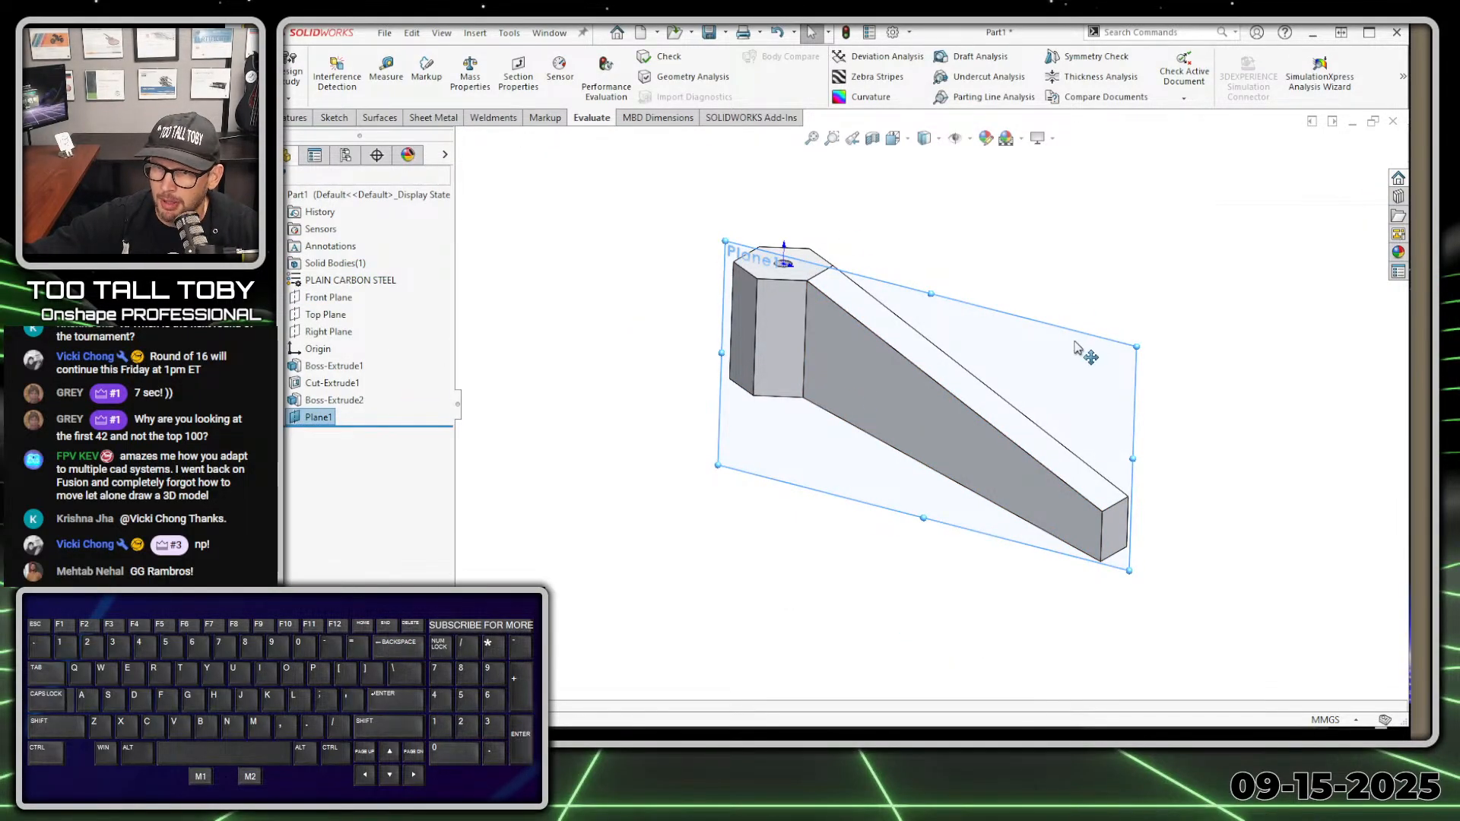
Start a sketch on the offset plane and offset the tapered arm's lower, end and upper edges 6 mm inward
click(1080, 348)
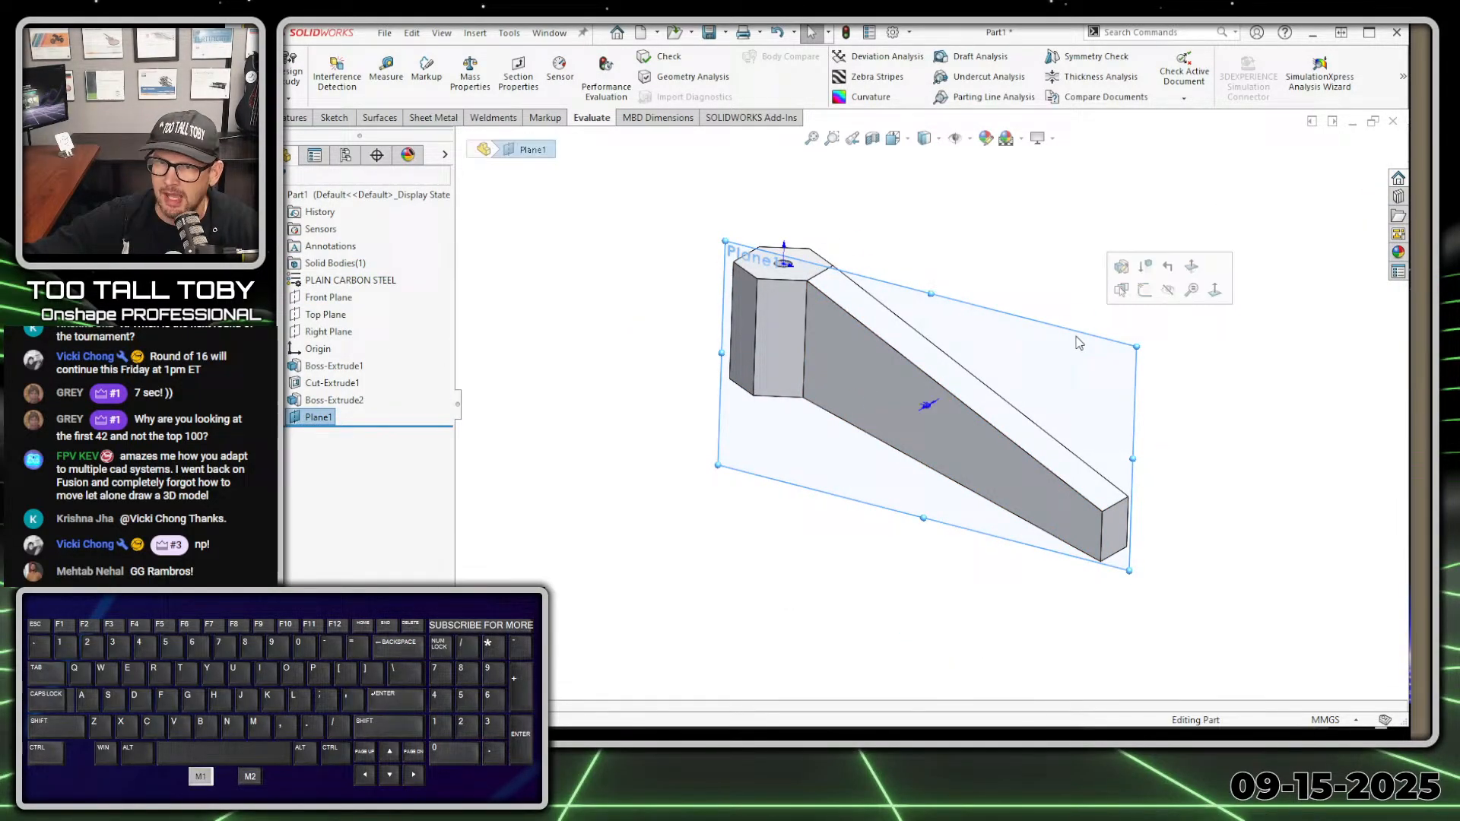
click(1144, 291)
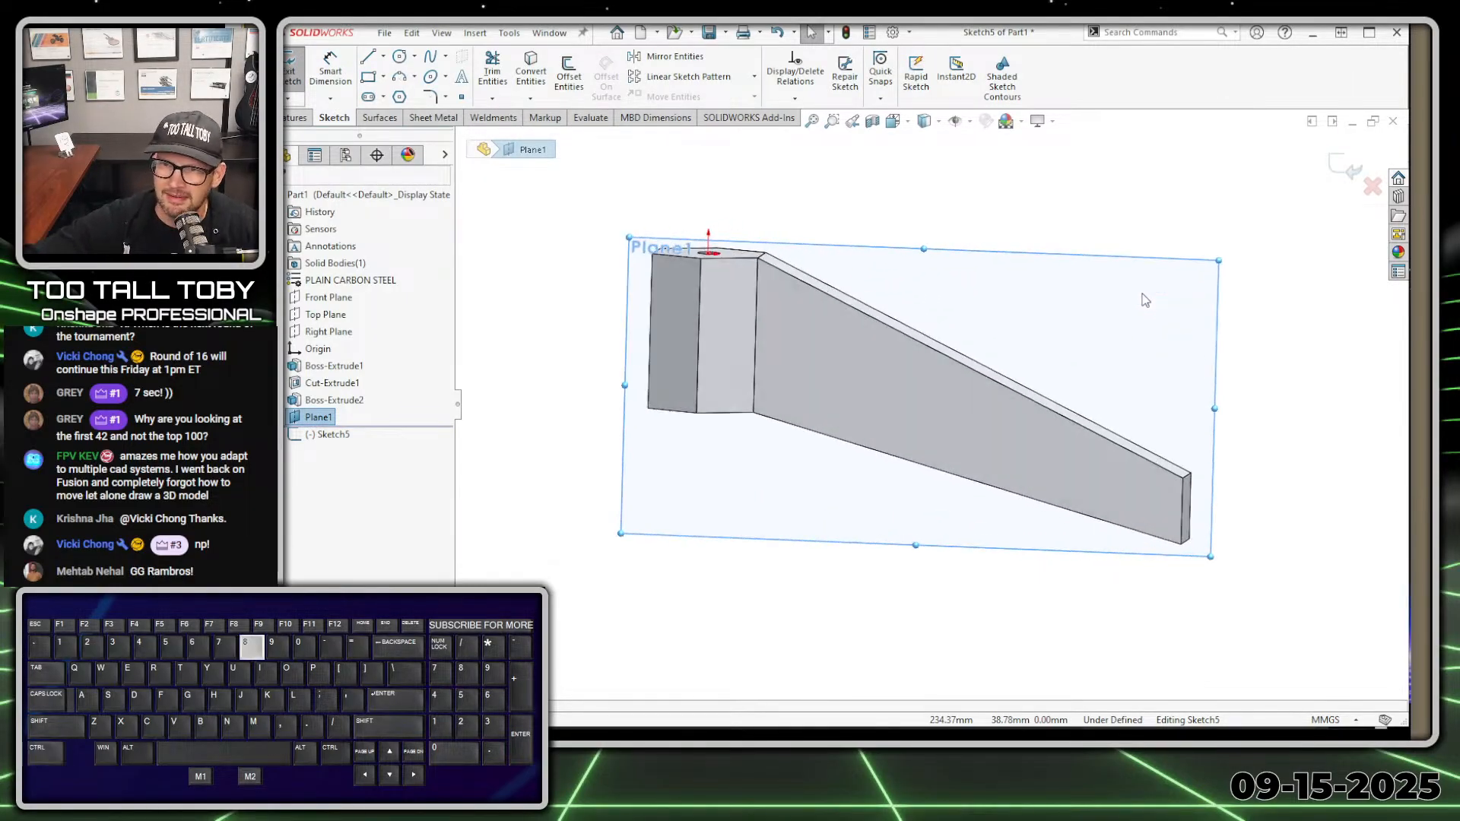
click(1103, 518)
ctrl+click(1217, 513)
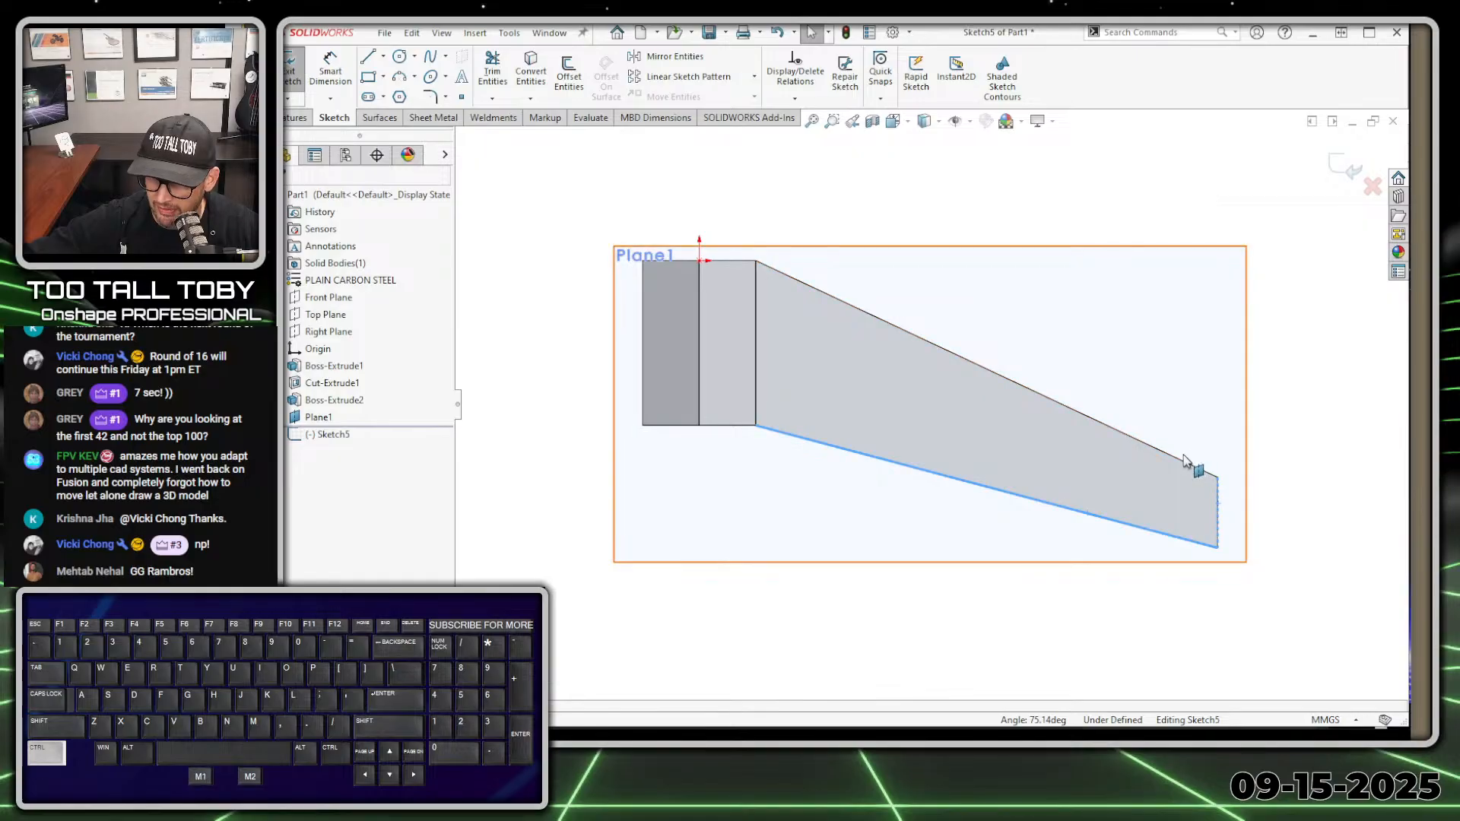
ctrl+click(1179, 460)
click(569, 75)
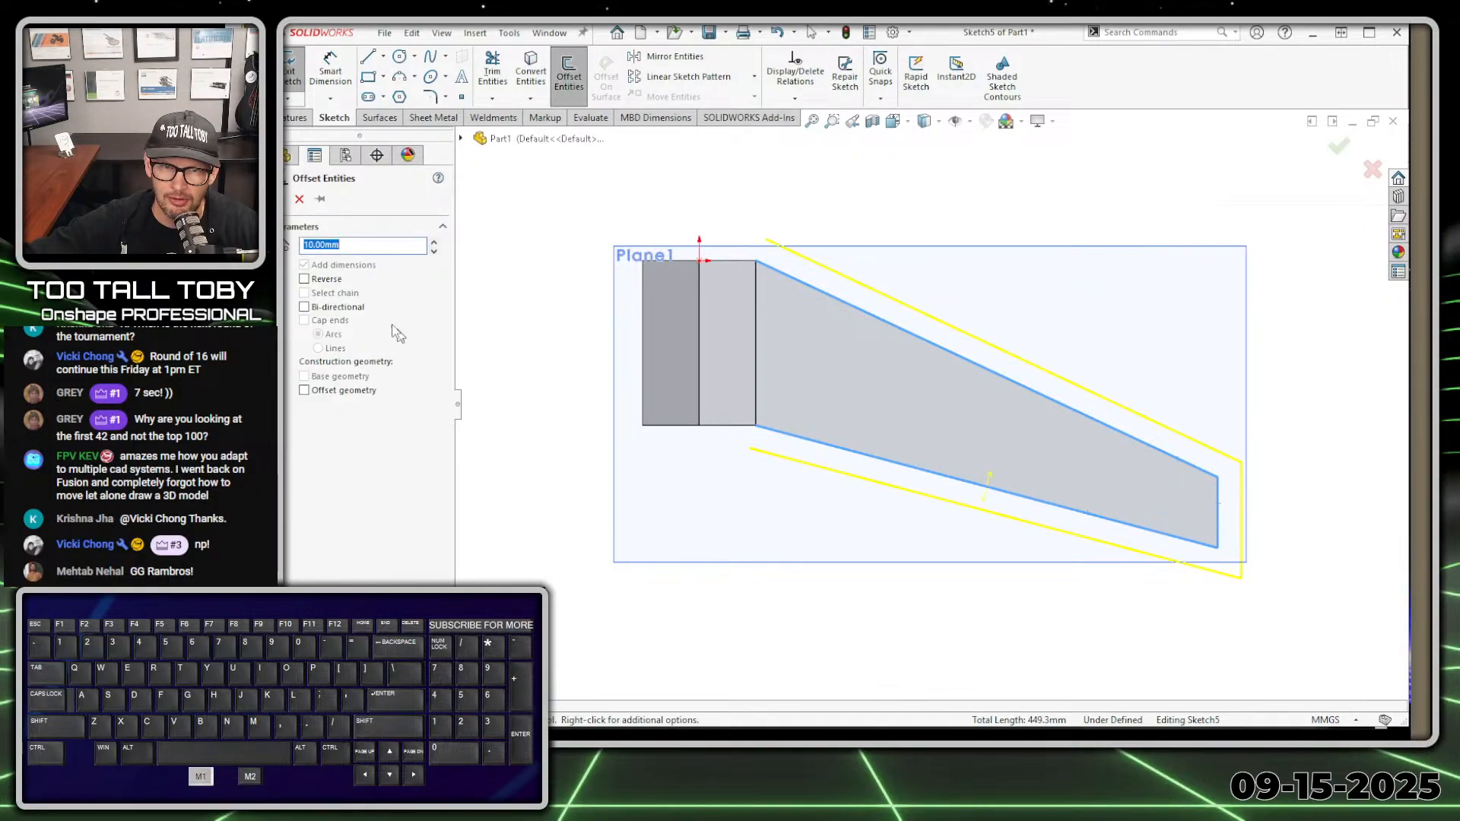
click(305, 280)
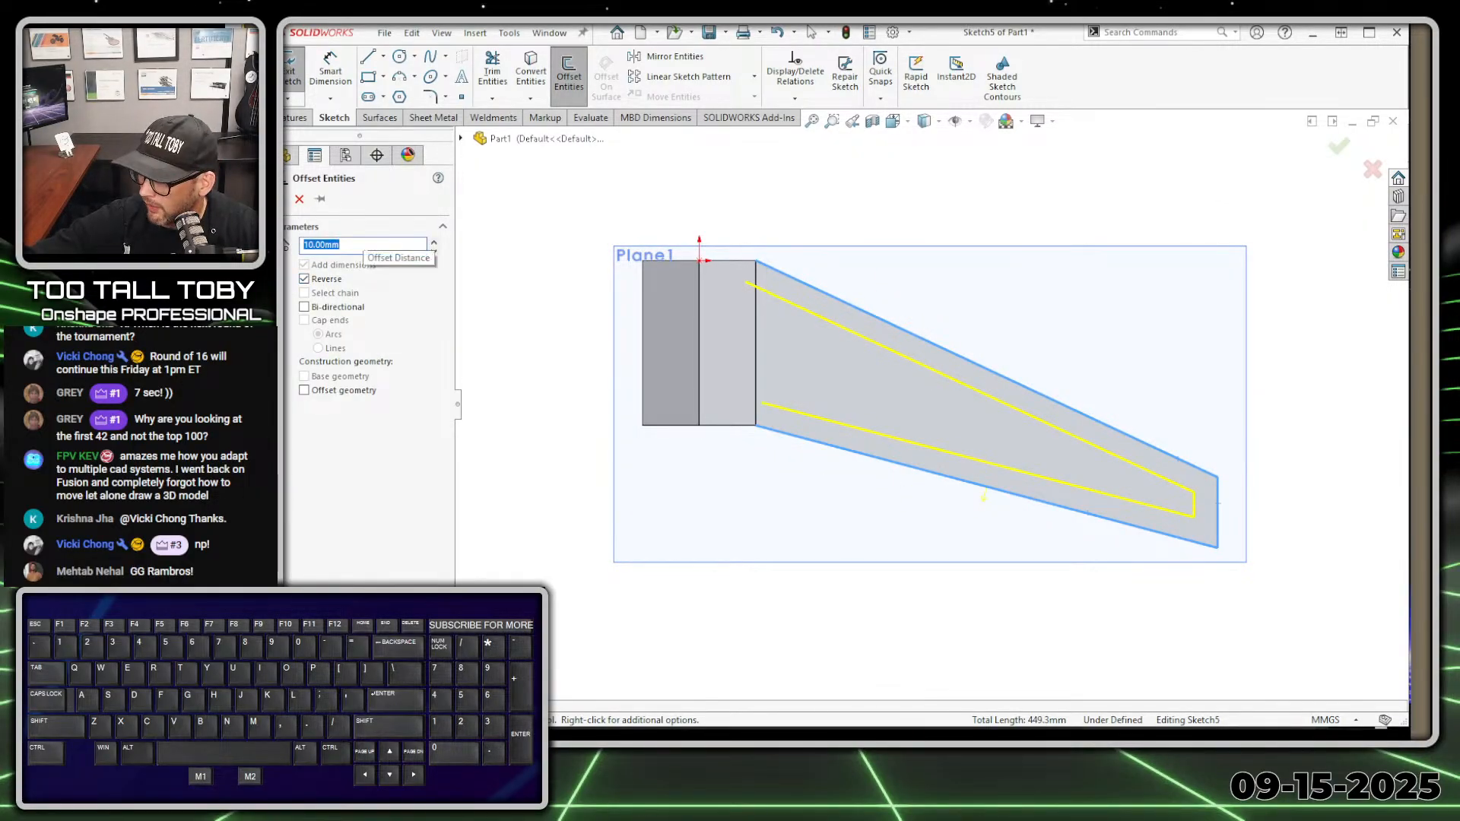
text(6)
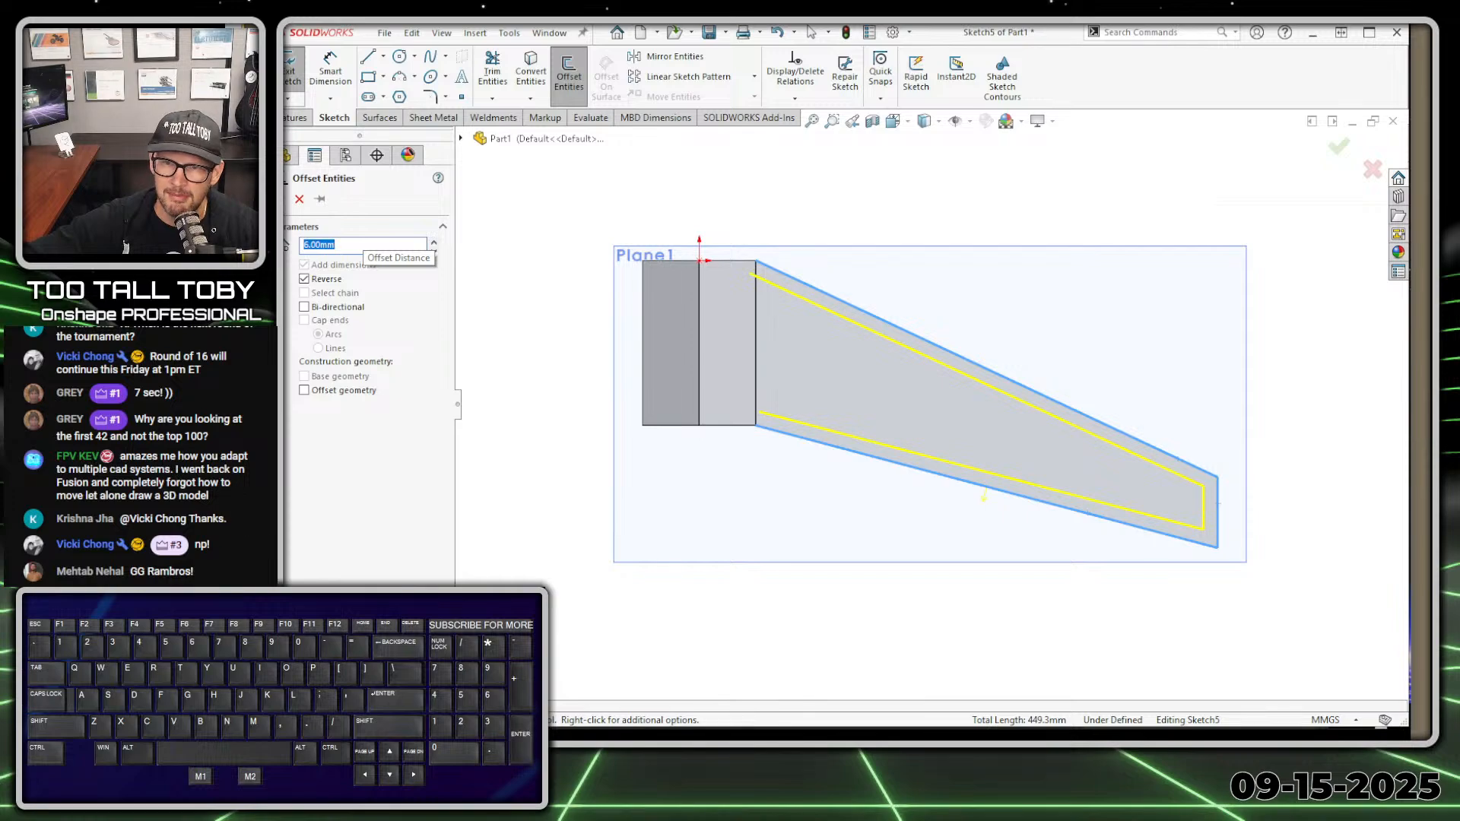
key(Return)
scroll(684, 381, down, 5)
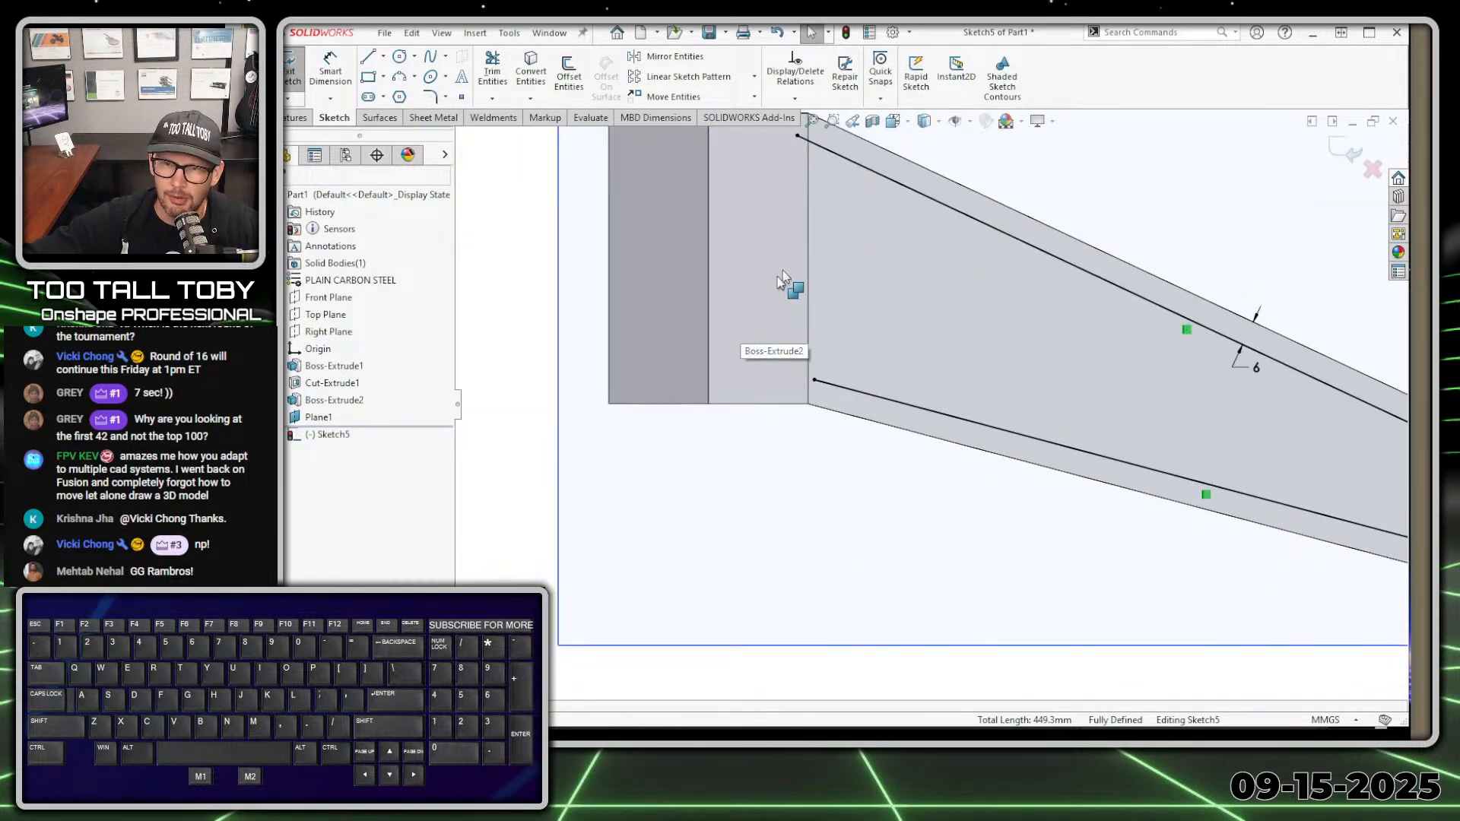
Stretch the hub ends of the lower and upper offset lines past the hub corner and convert the arm's vertical hub-side edge into the sketch
drag(871, 457, 755, 426)
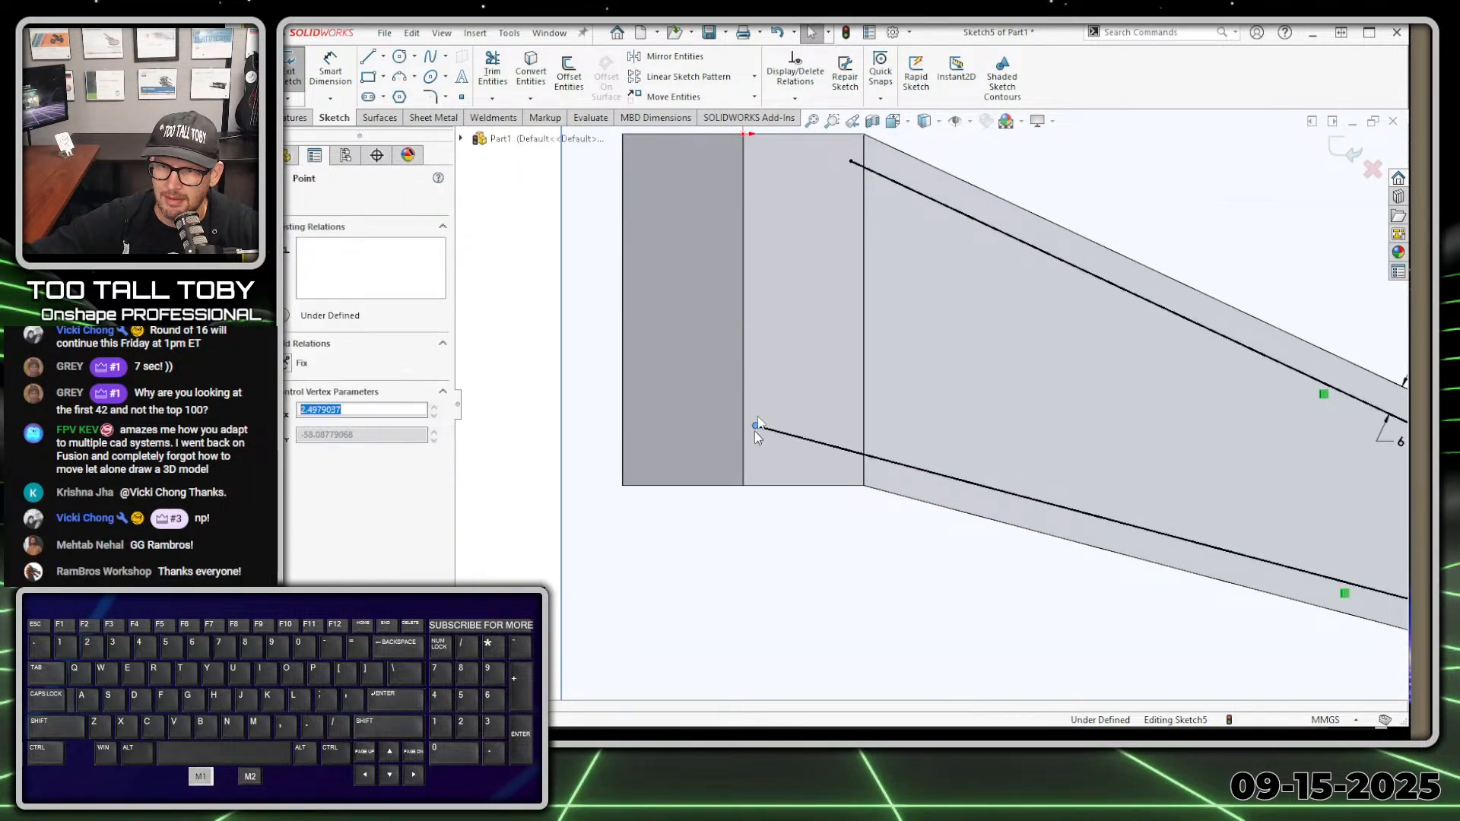
drag(851, 162, 785, 131)
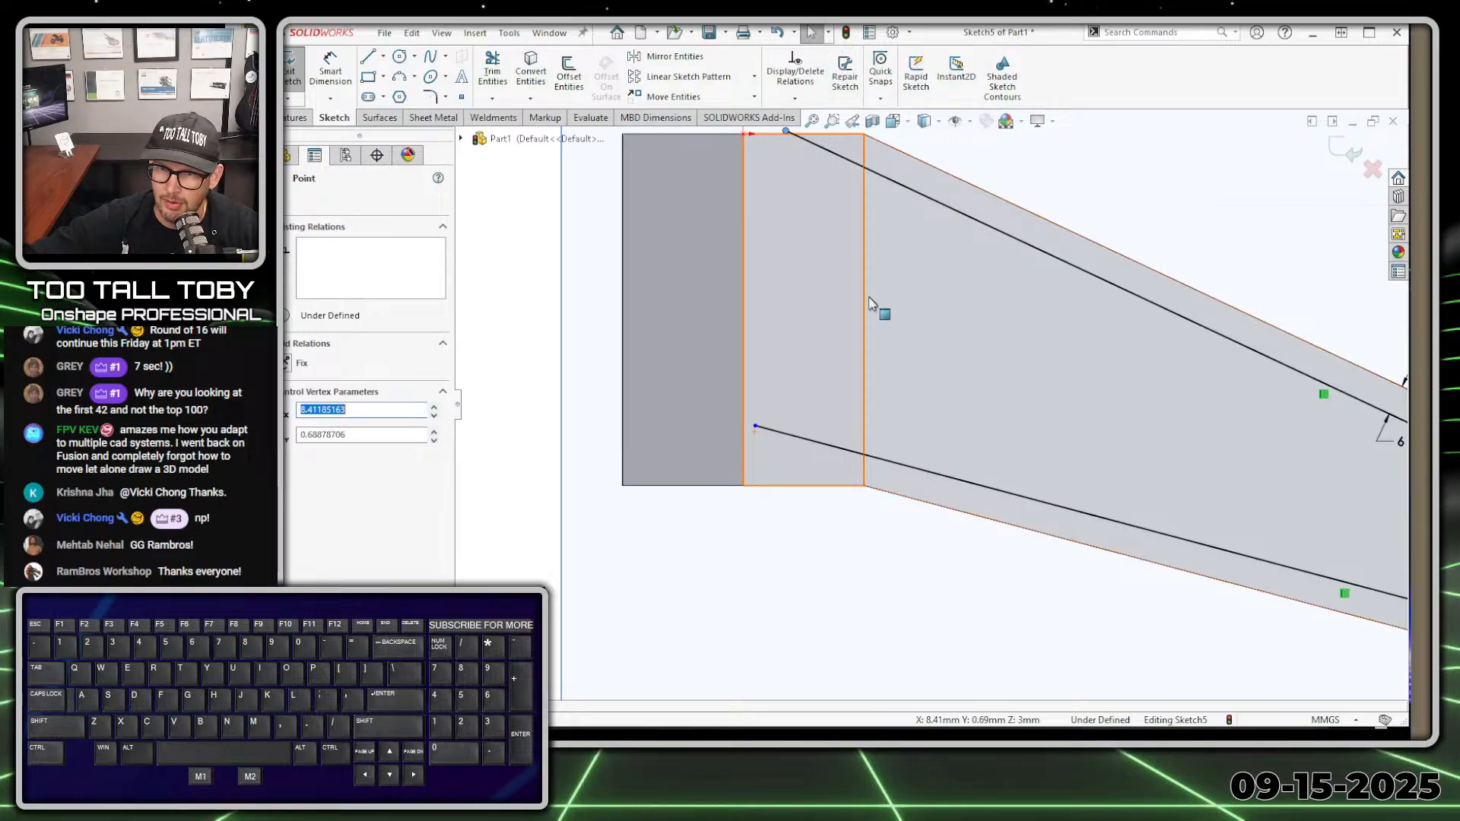
click(862, 298)
click(523, 76)
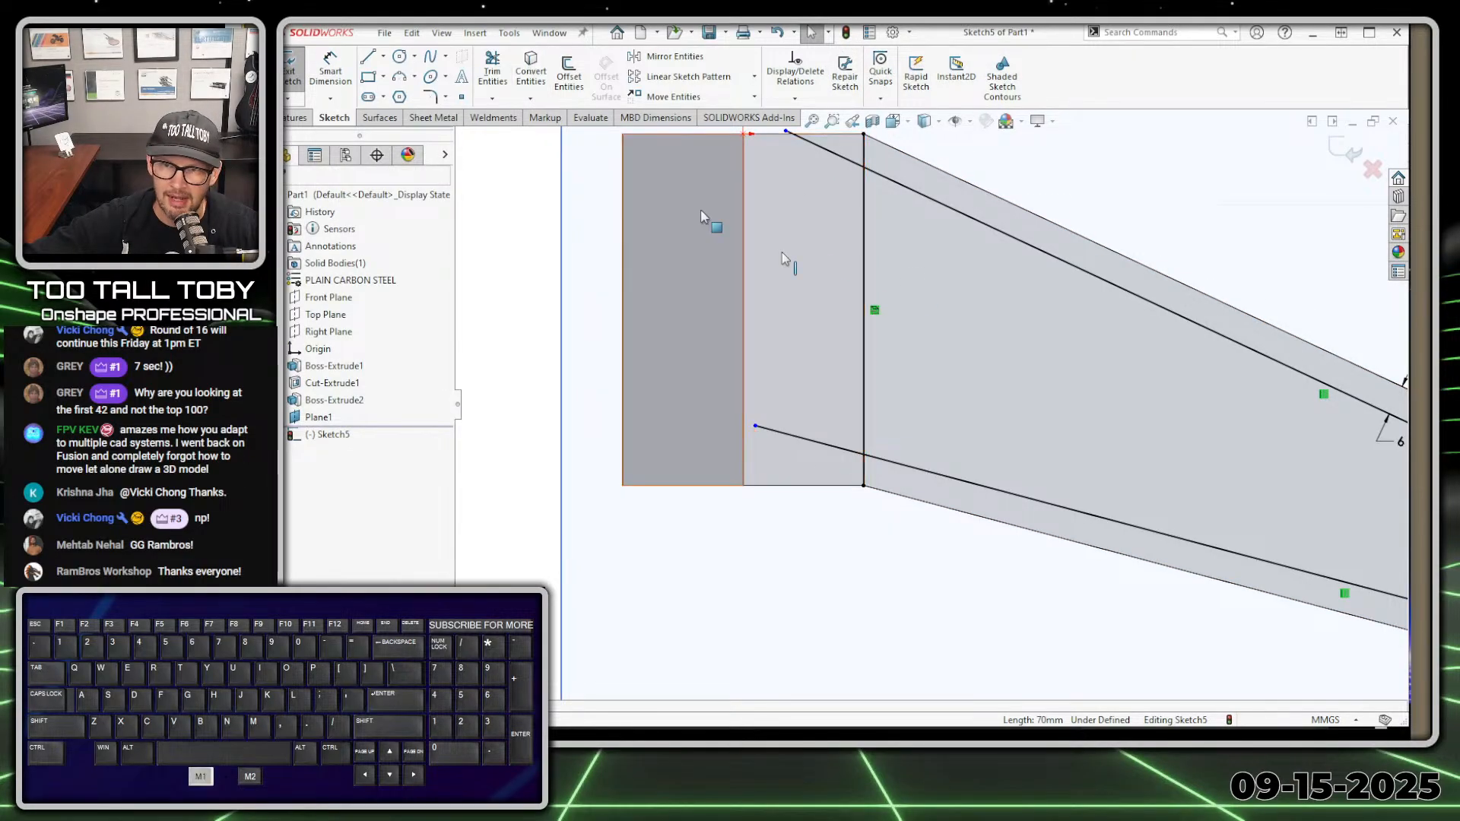
Trim the overhanging line ends at the hub-side edge to leave a closed tapered pocket profile
scroll(920, 252, up, 2)
key(s)
click(1005, 297)
mouse_move(933, 239)
mouse_down()
mouse_move(847, 241)
mouse_move(838, 428)
mouse_move(846, 450)
mouse_move(908, 450)
mouse_up()
scroll(1023, 447, up, 4)
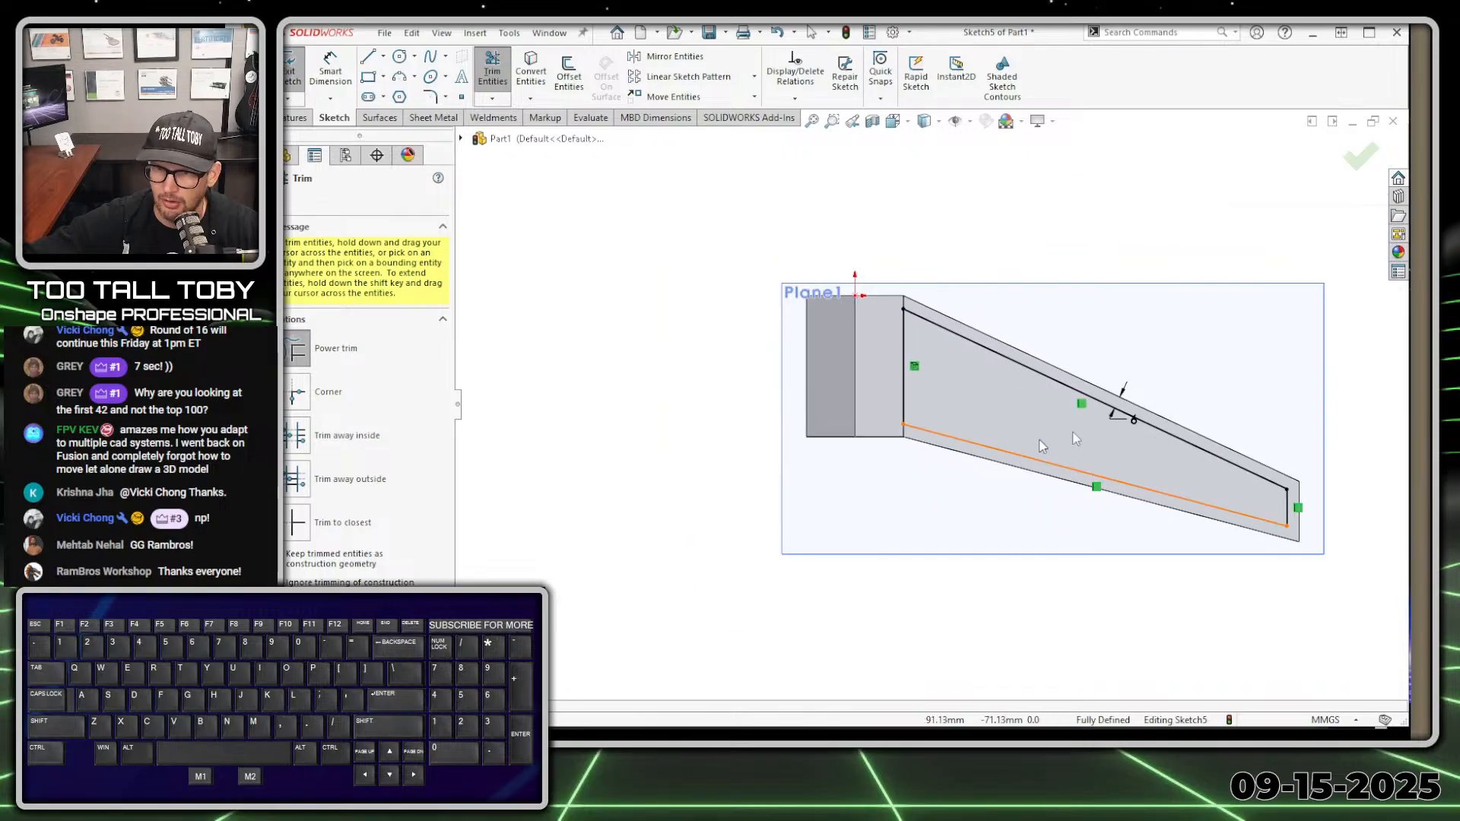
Extrude-cut the tapered pocket profile Through All in the reversed direction
middle_drag(1204, 365, 1150, 414)
key(s)
click(1212, 438)
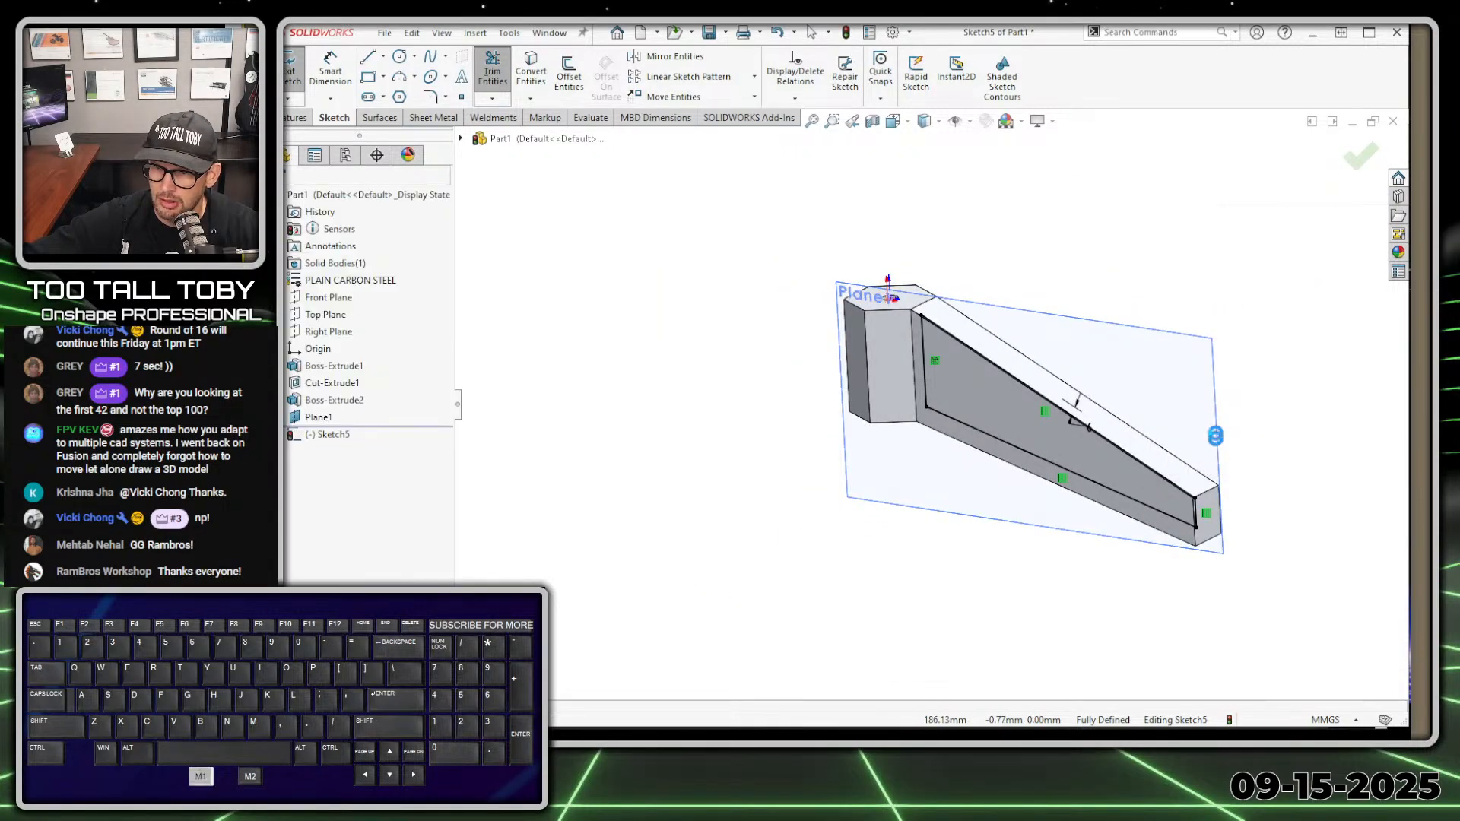
key(Escape)
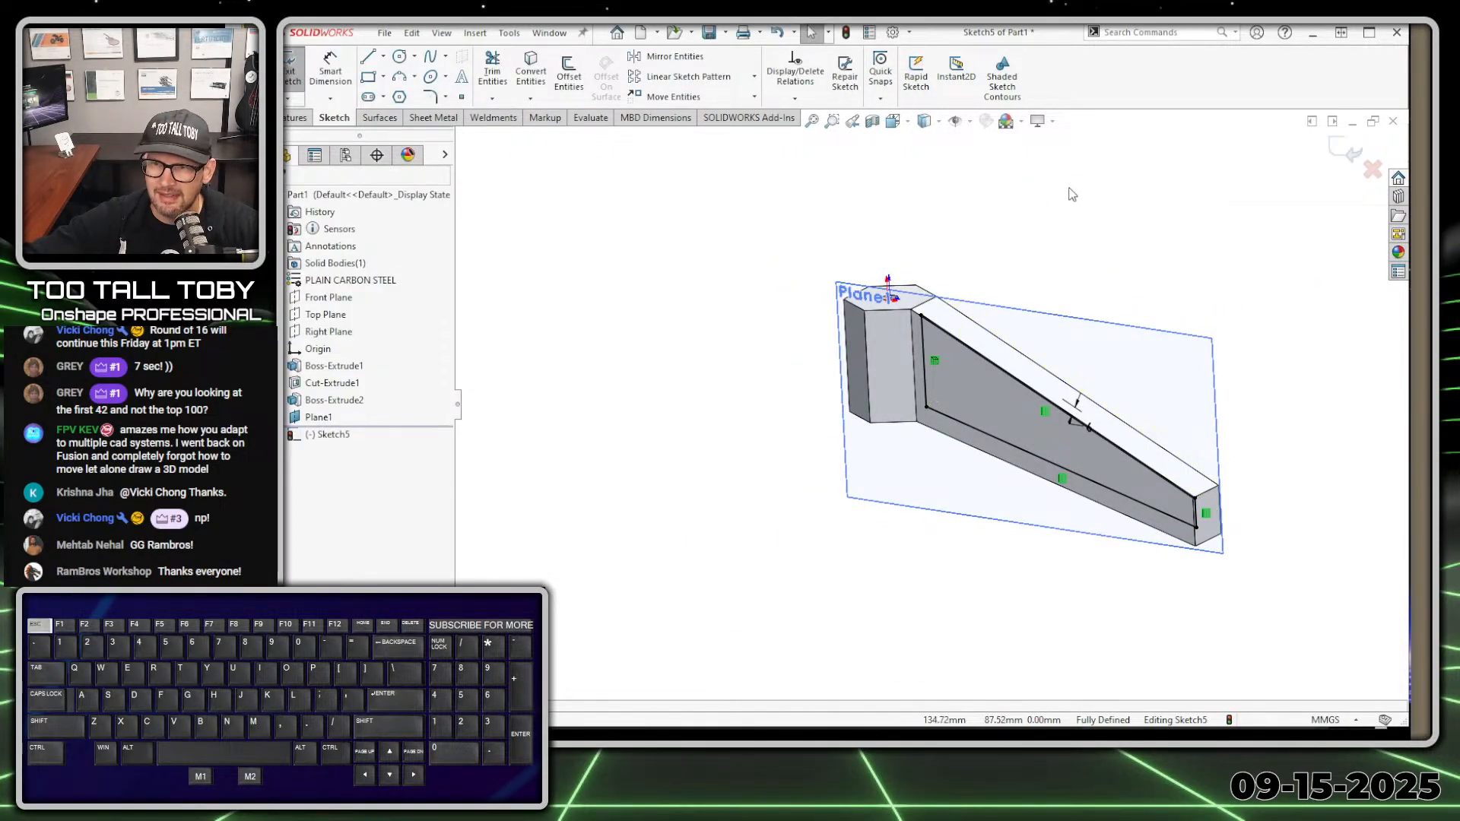
key(d)
key(s)
click(1077, 269)
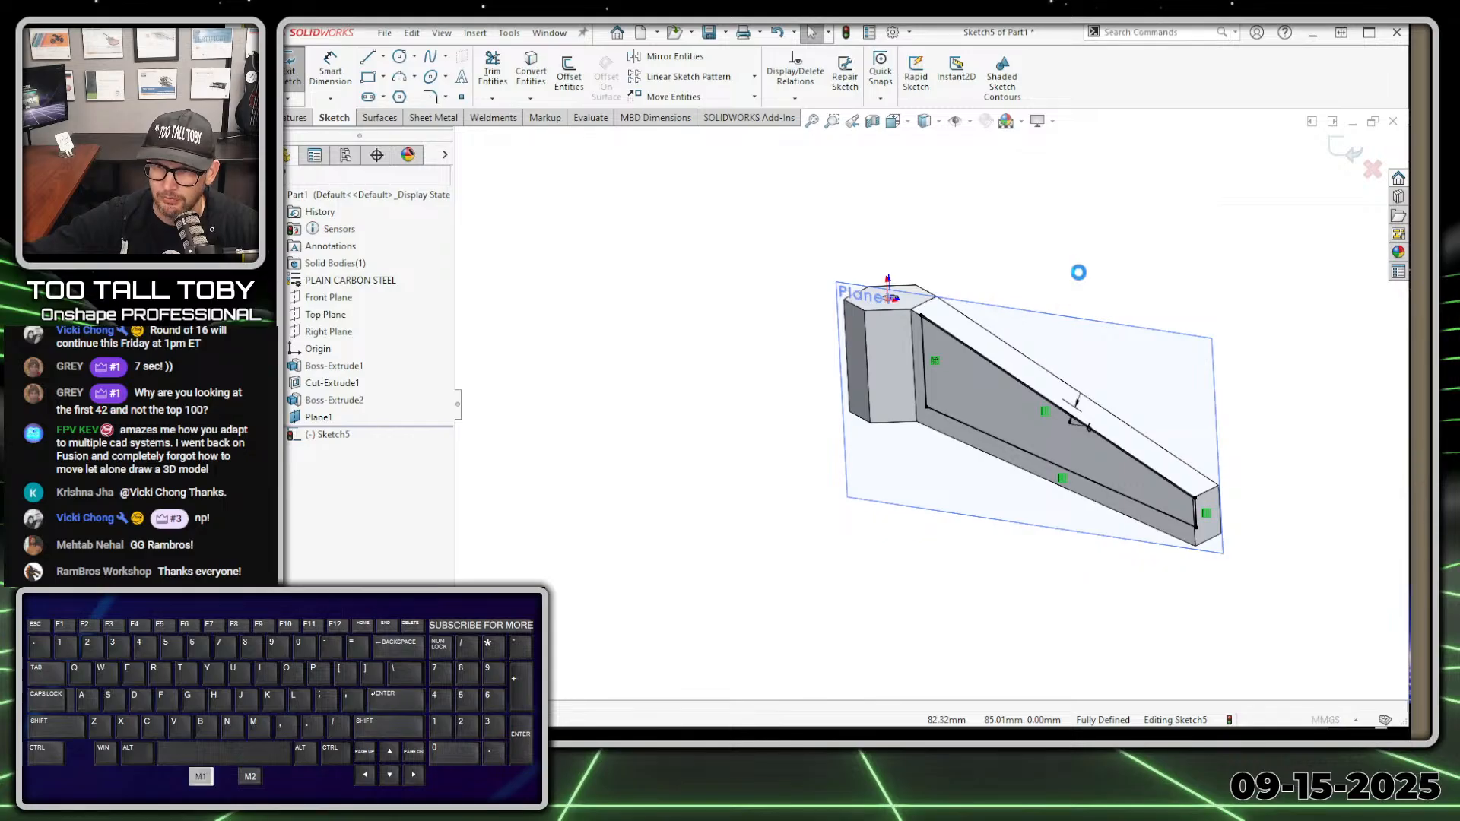
right_click(1061, 172)
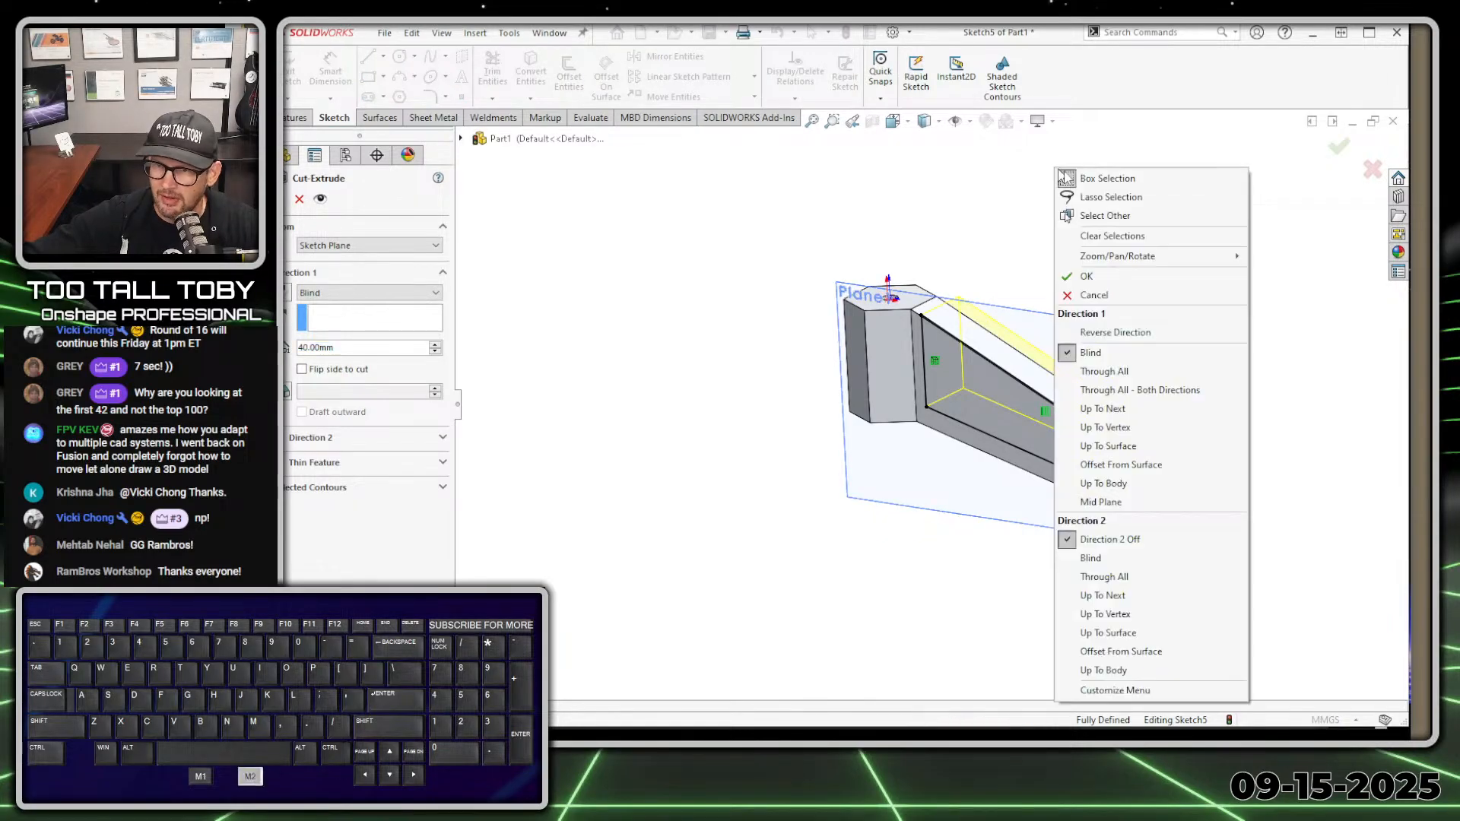
click(1115, 332)
right_click(1075, 241)
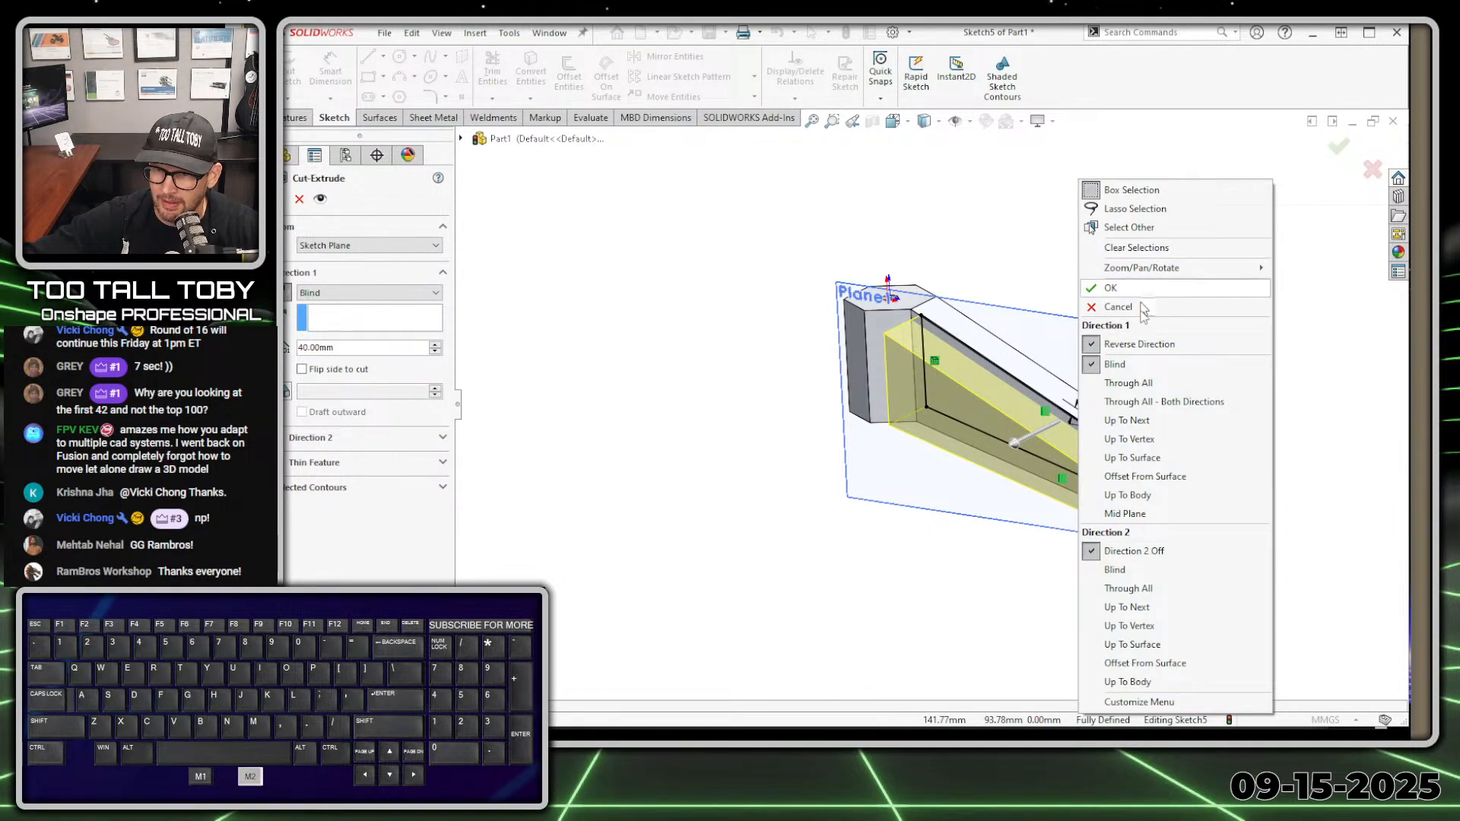
click(1148, 380)
right_click(1156, 388)
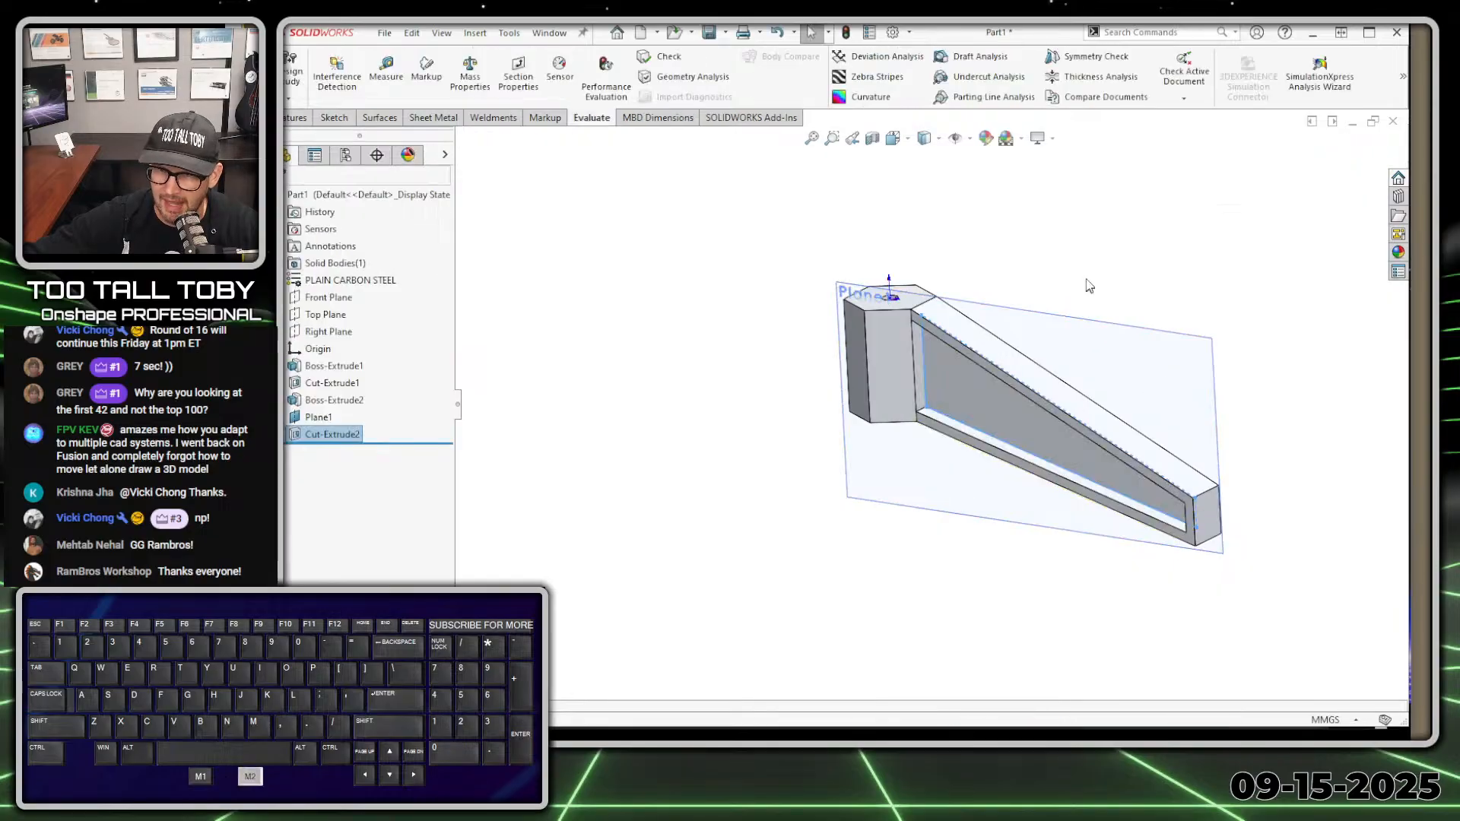
click(329, 297)
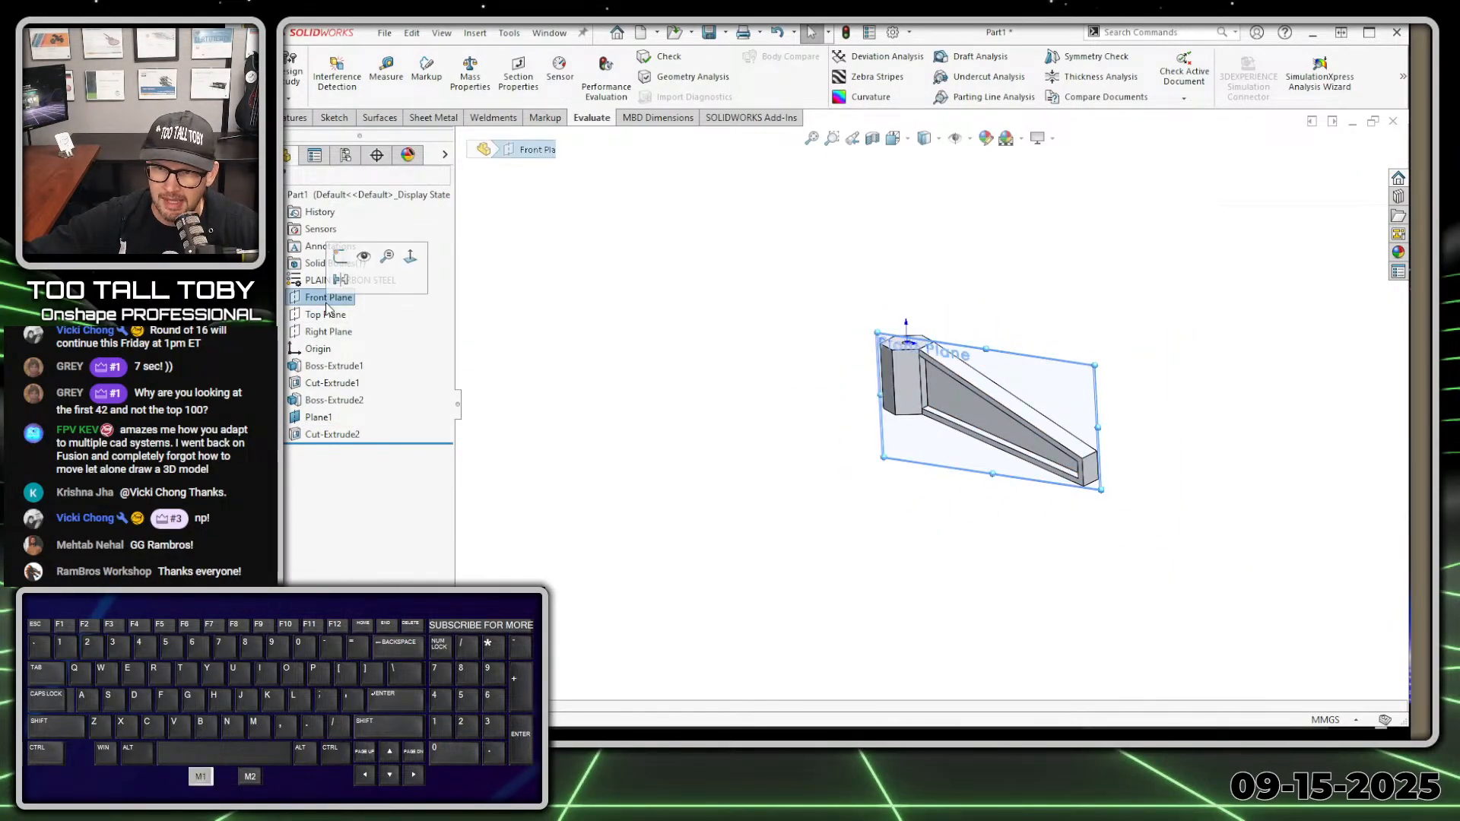
ctrl+click(336, 435)
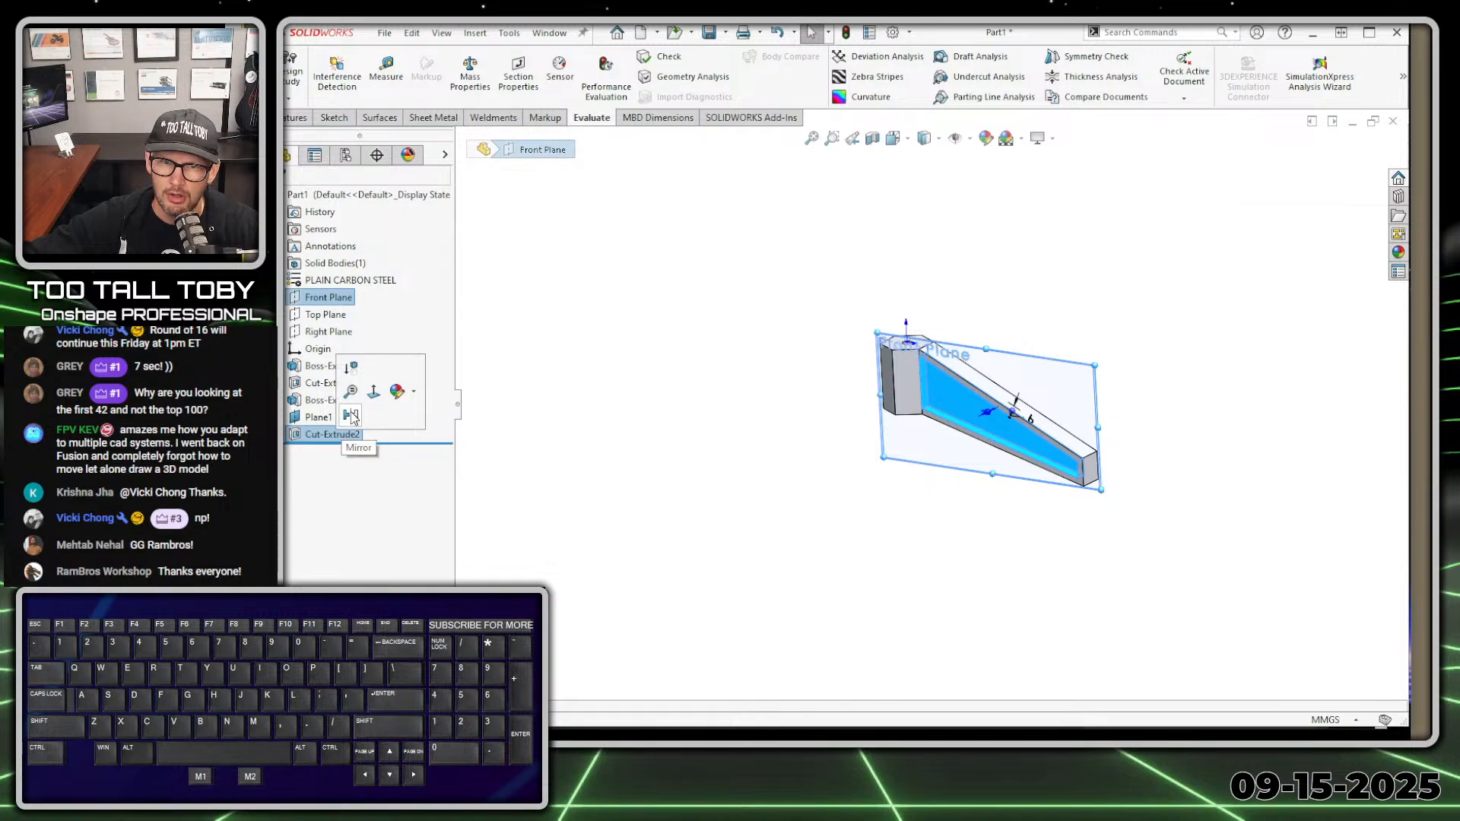
right_click(375, 412)
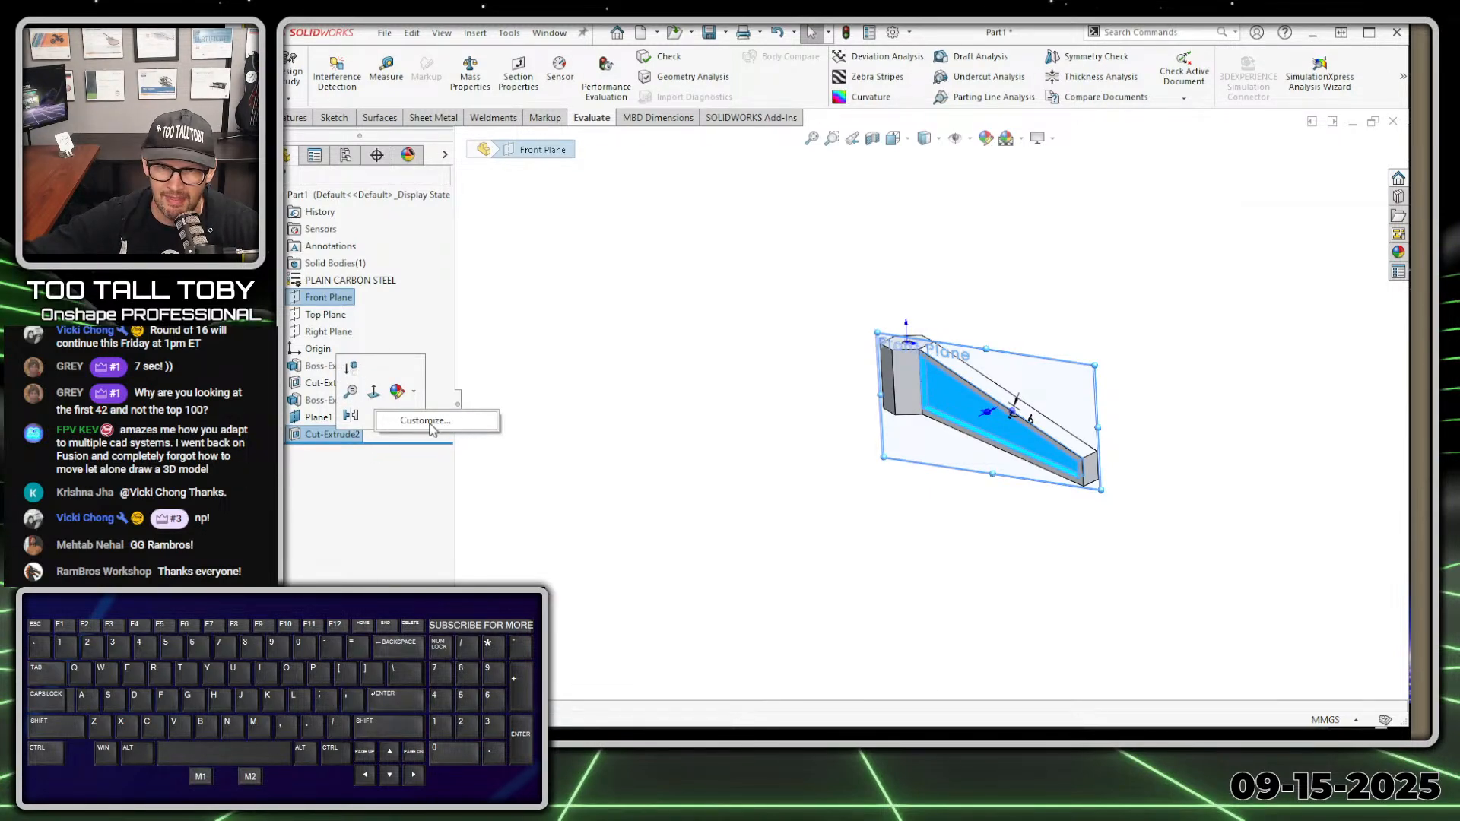
click(355, 423)
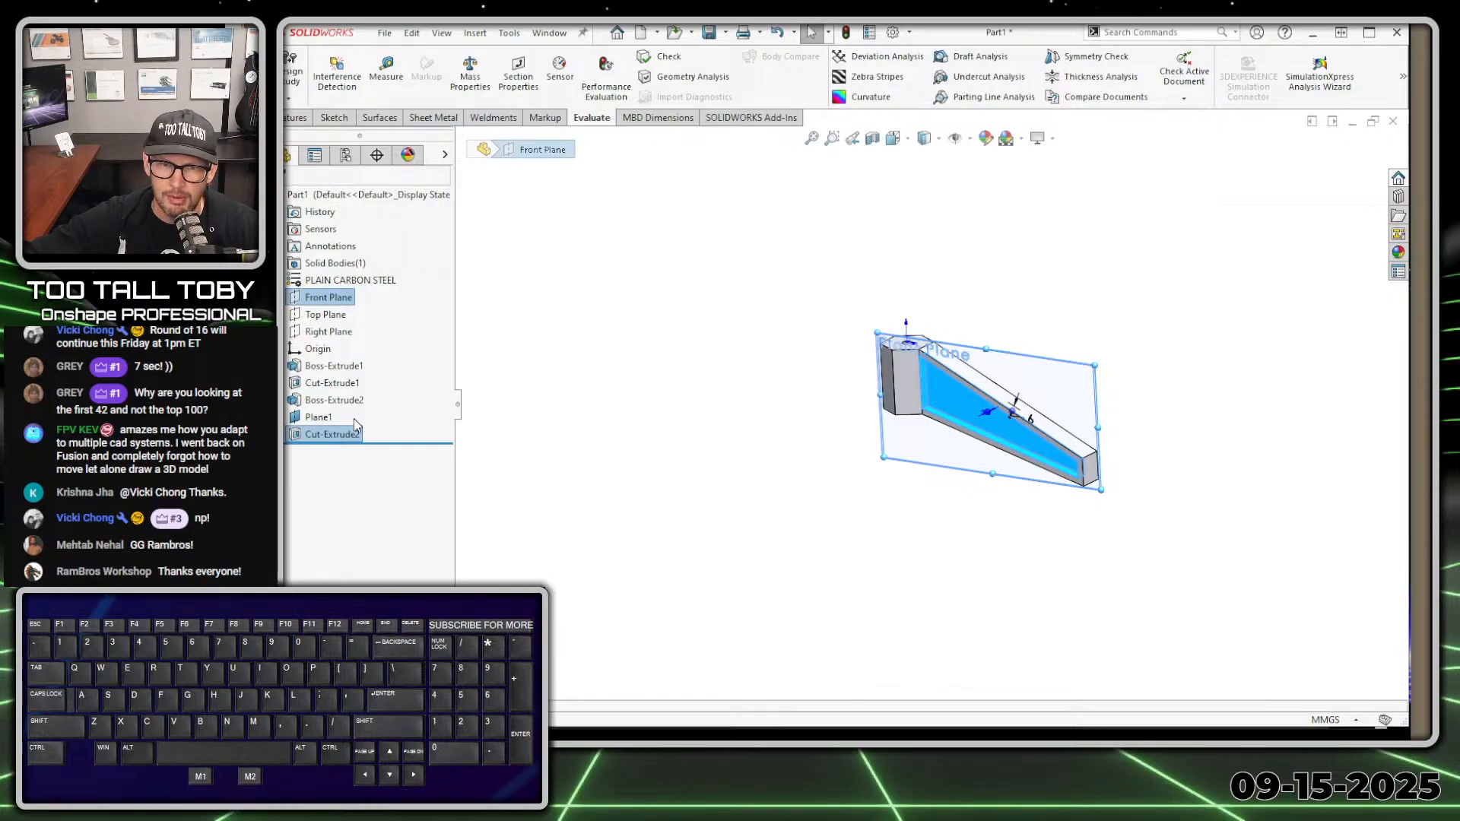
click(537, 258)
Mirror the tapered pocket cut about the Front Plane
click(321, 432)
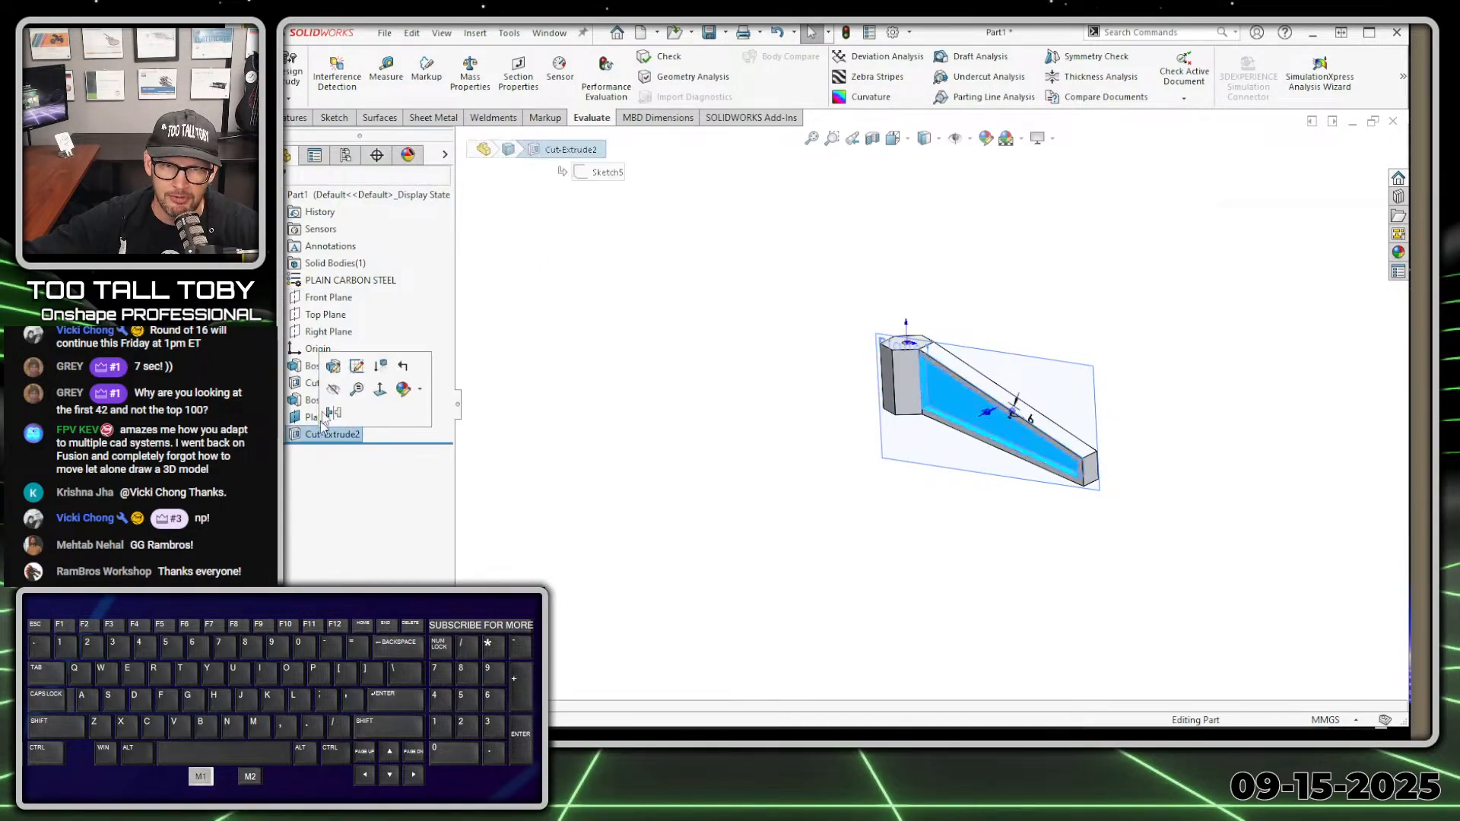
ctrl+click(330, 315)
ctrl+click(332, 299)
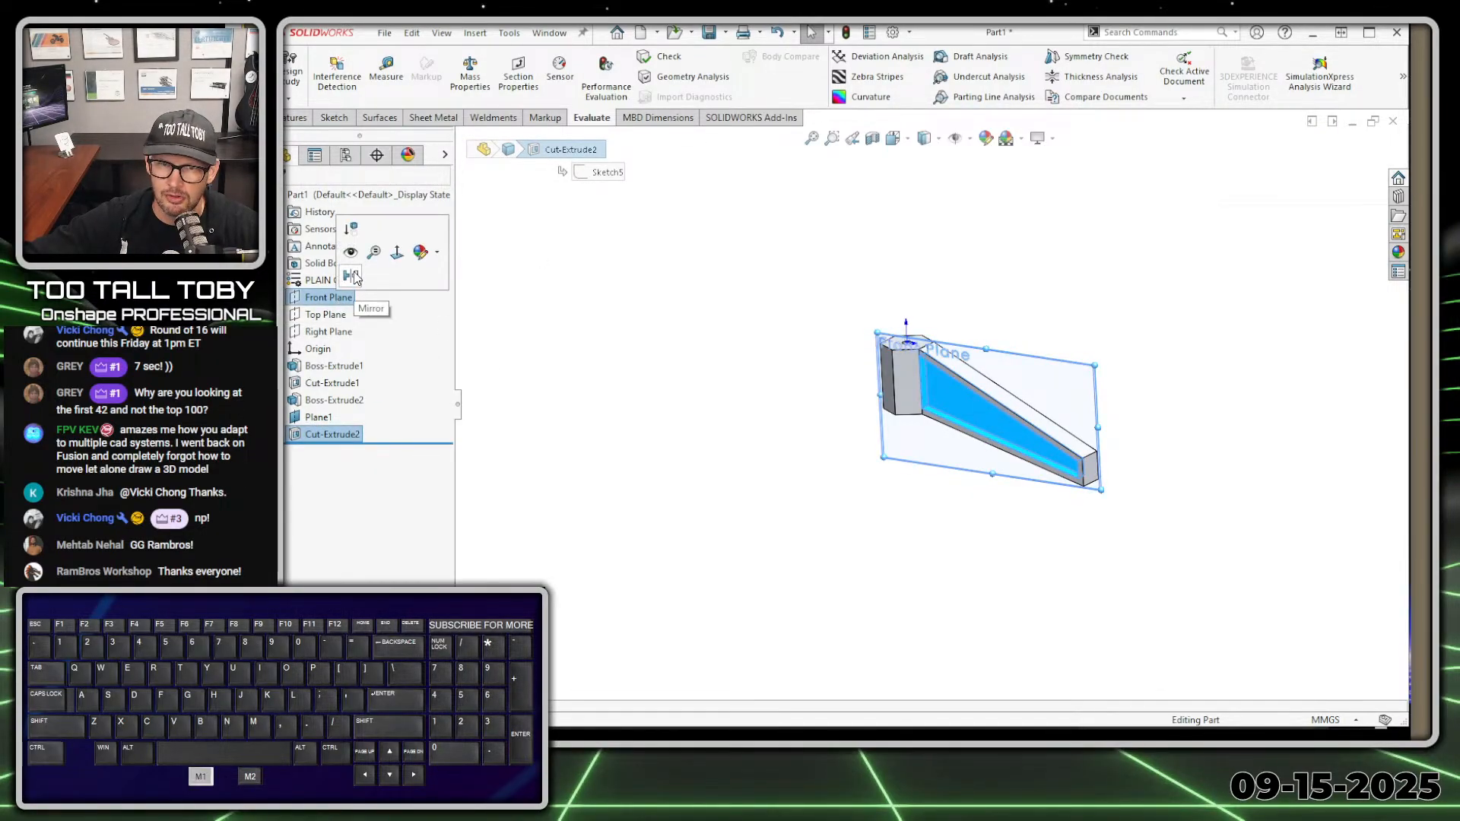
click(355, 277)
key(Return)
middle_drag(1048, 319, 1023, 344)
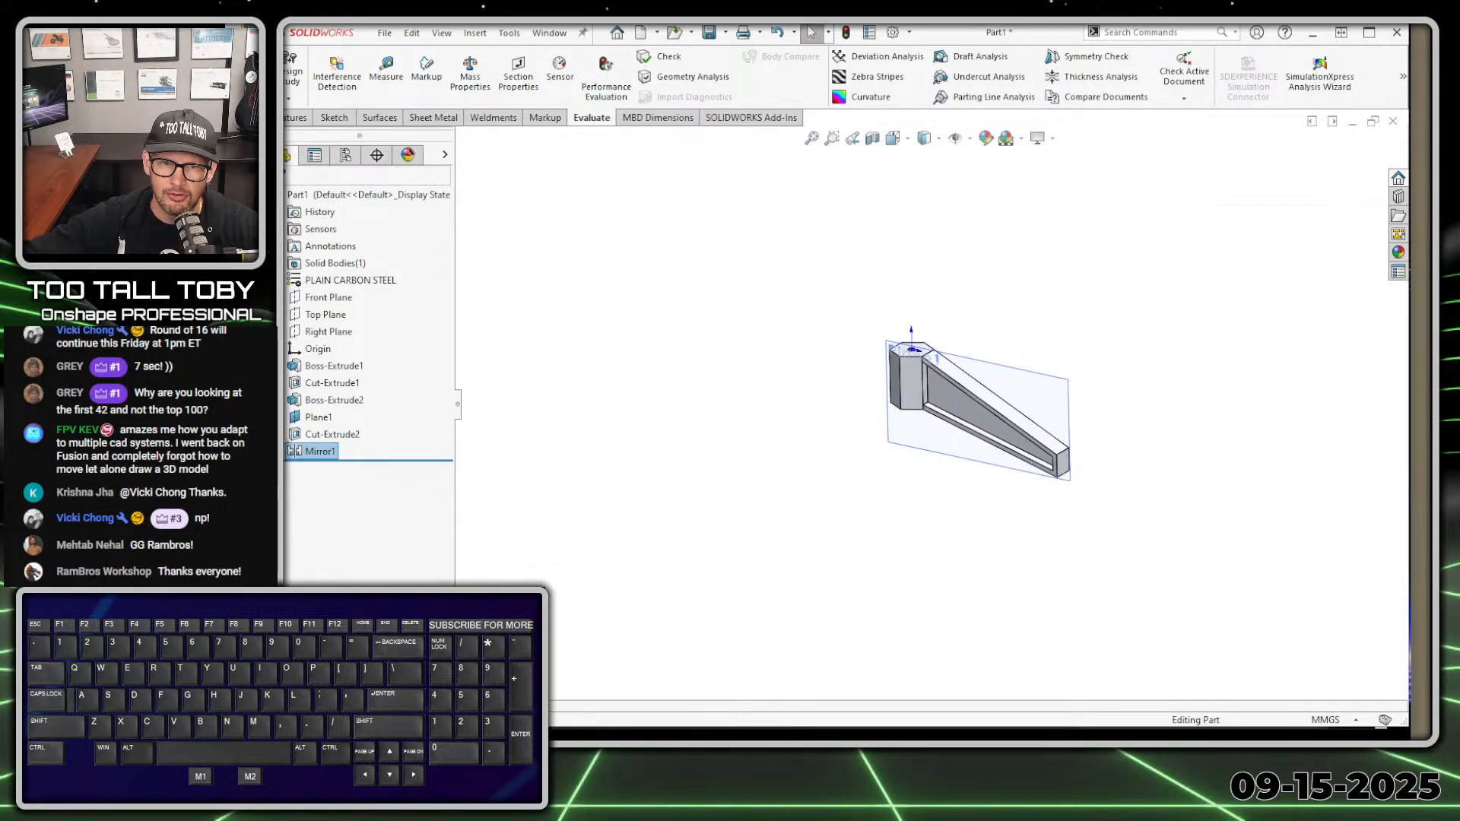
Circular-pattern the pocket cut and its mirror around the hub's hole edge with 3 equally spaced instances over 360 degrees
click(332, 434)
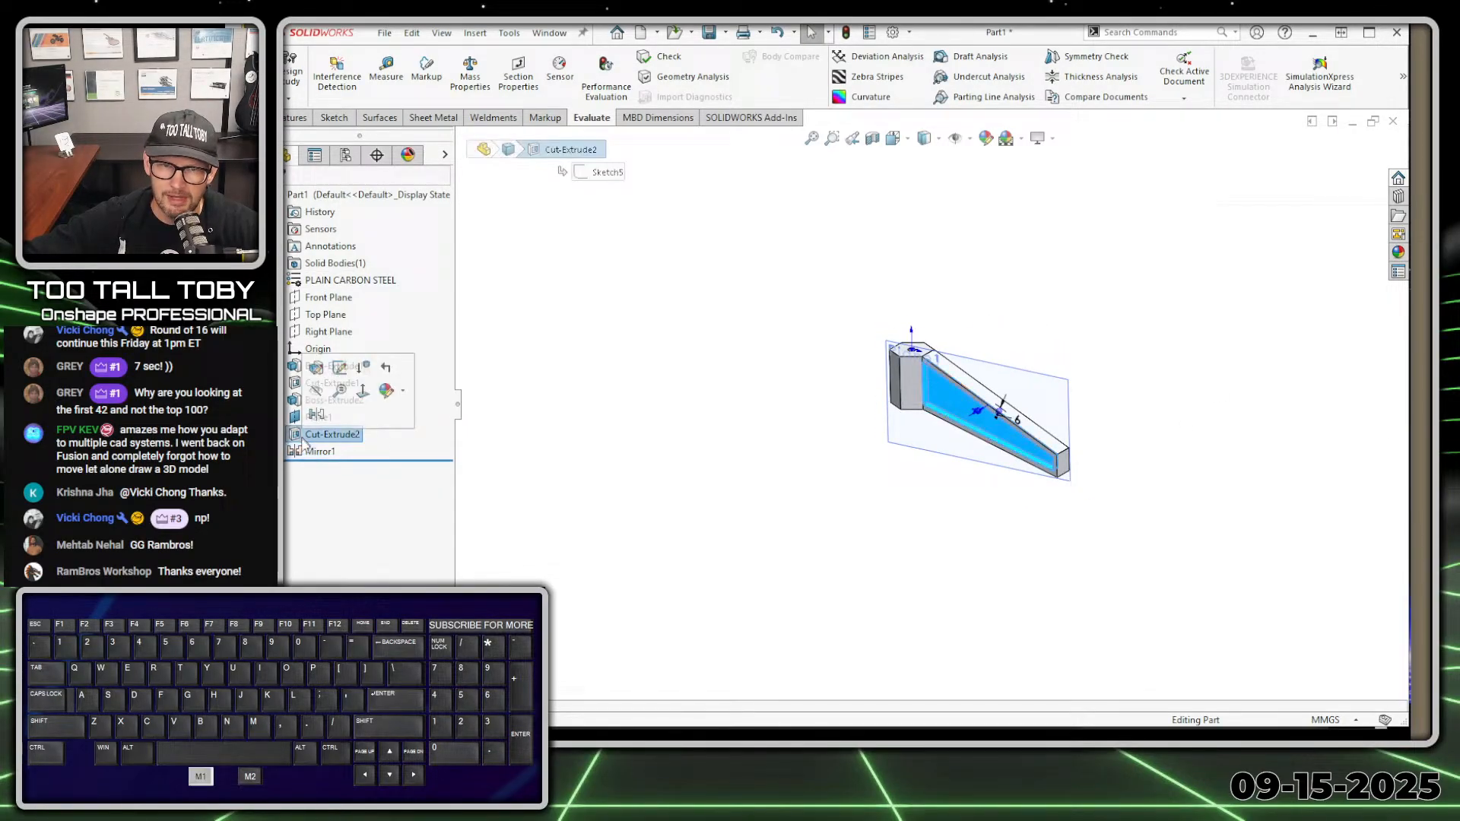
click(300, 118)
click(730, 98)
click(764, 135)
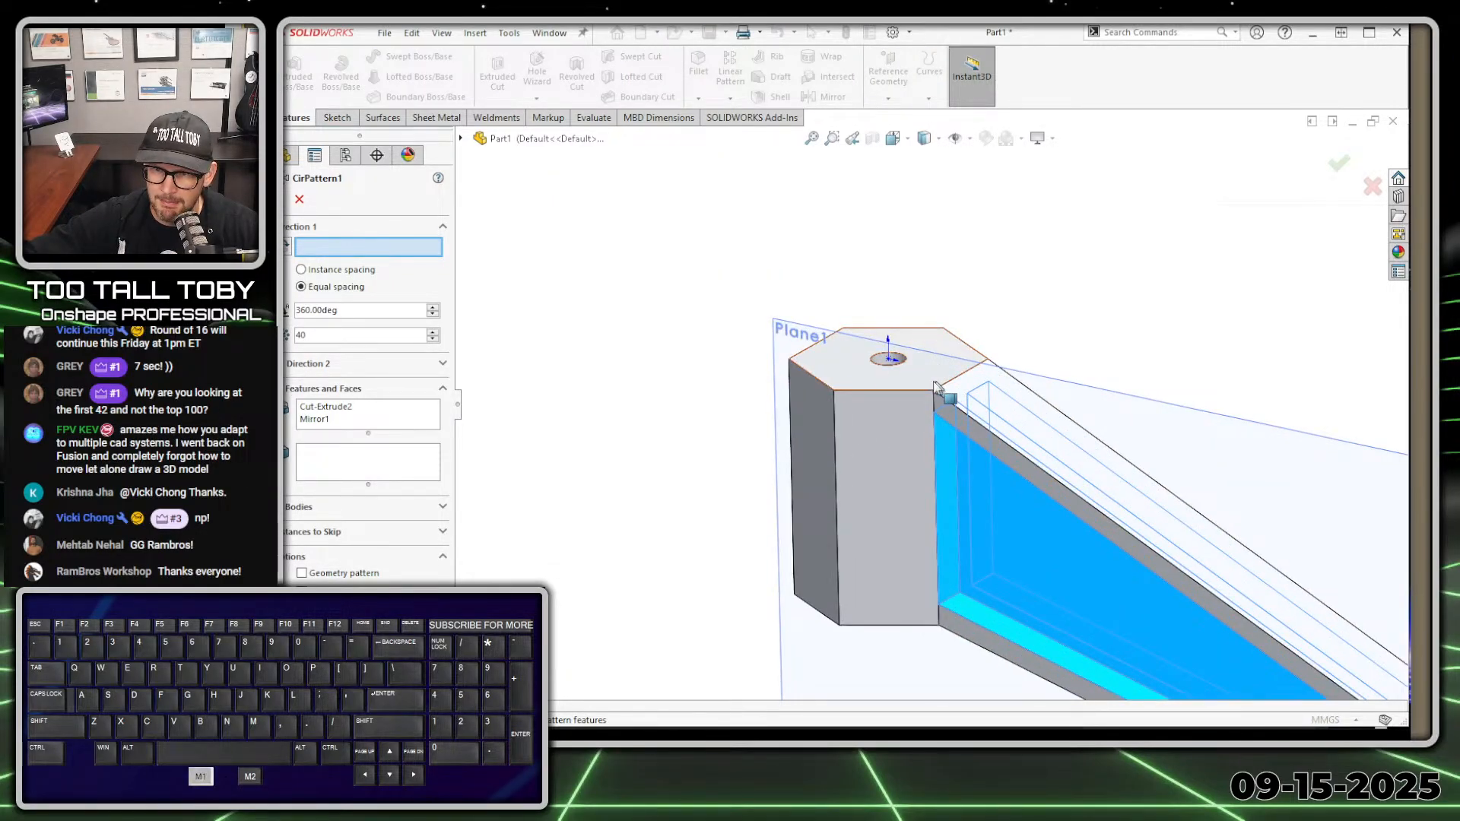
click(884, 351)
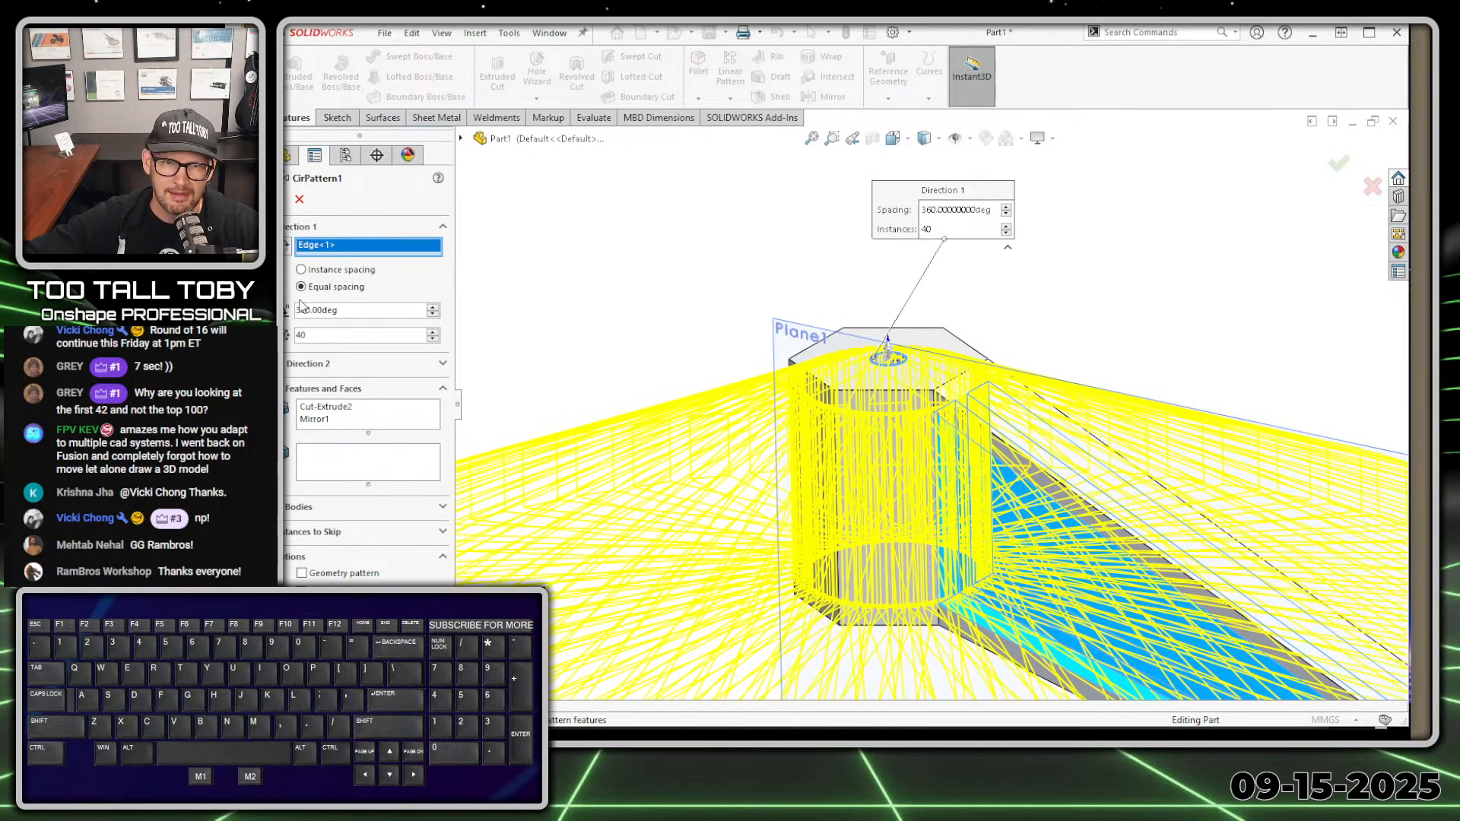
double_click(330, 335)
text(3)
key(Return)
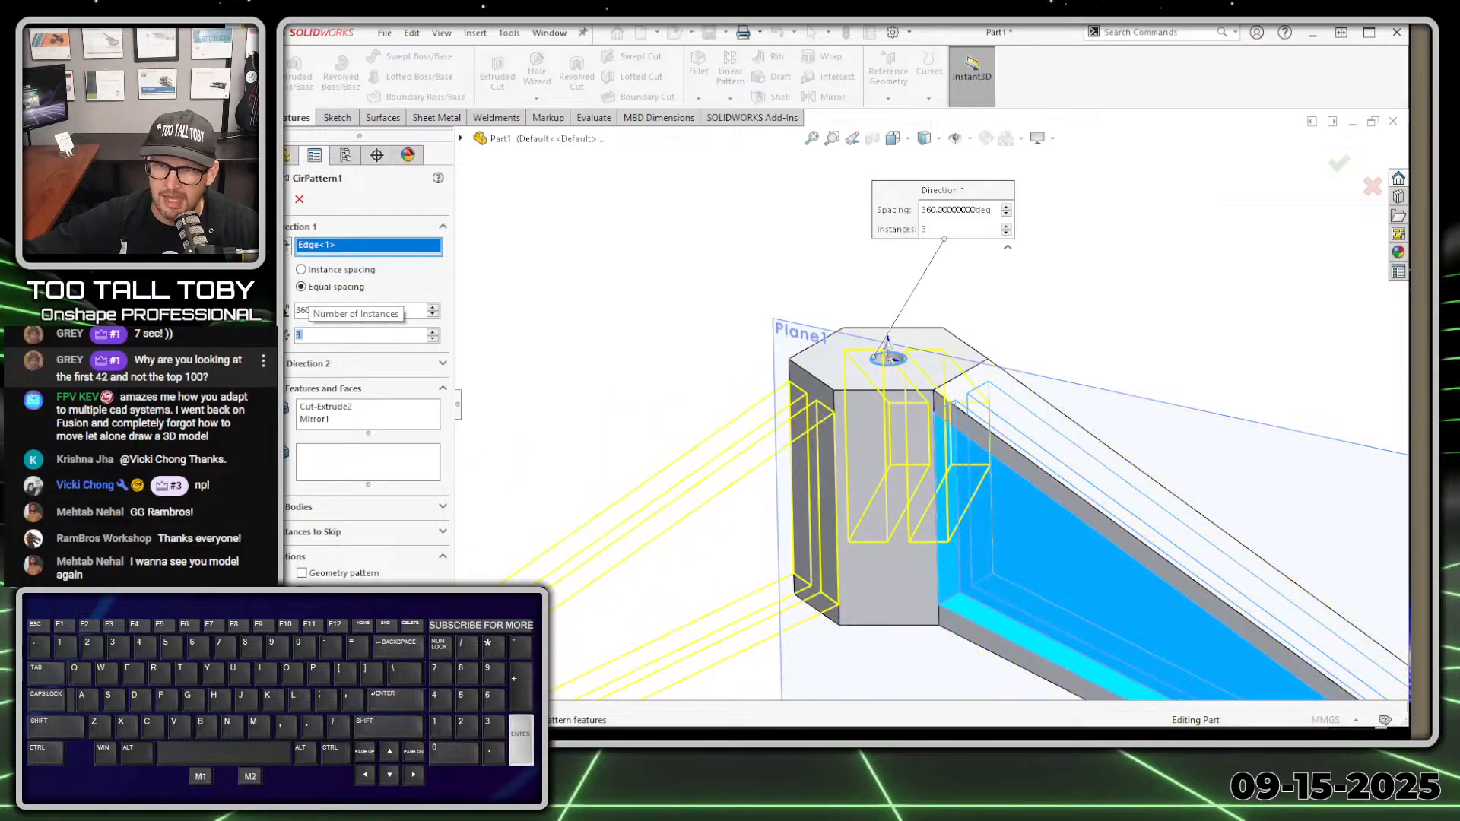
scroll(560, 363, up, 4)
scroll(561, 364, up, 3)
click(1341, 164)
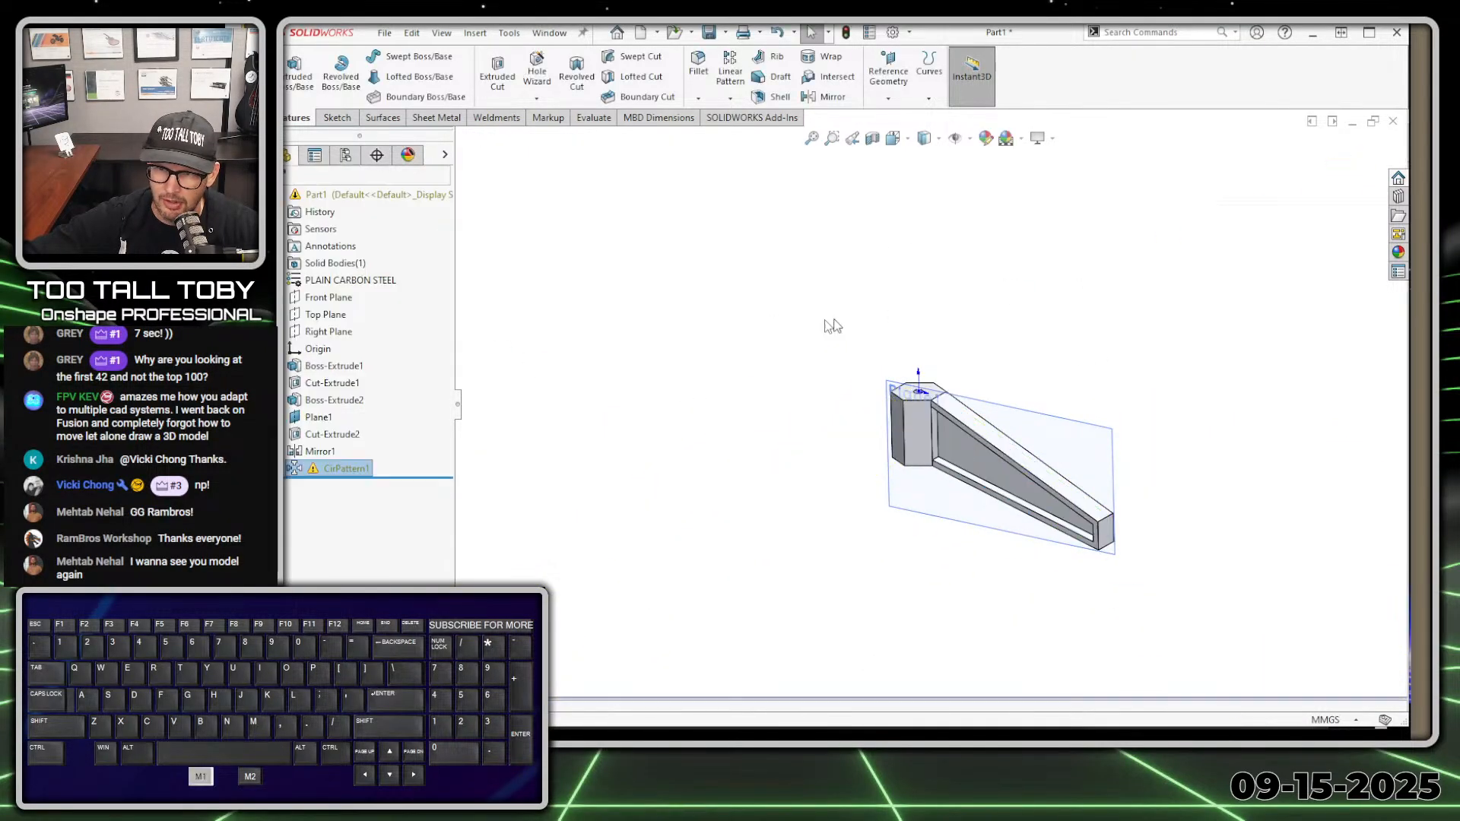
Edit the circular pattern and try the Geometry pattern option
click(434, 467)
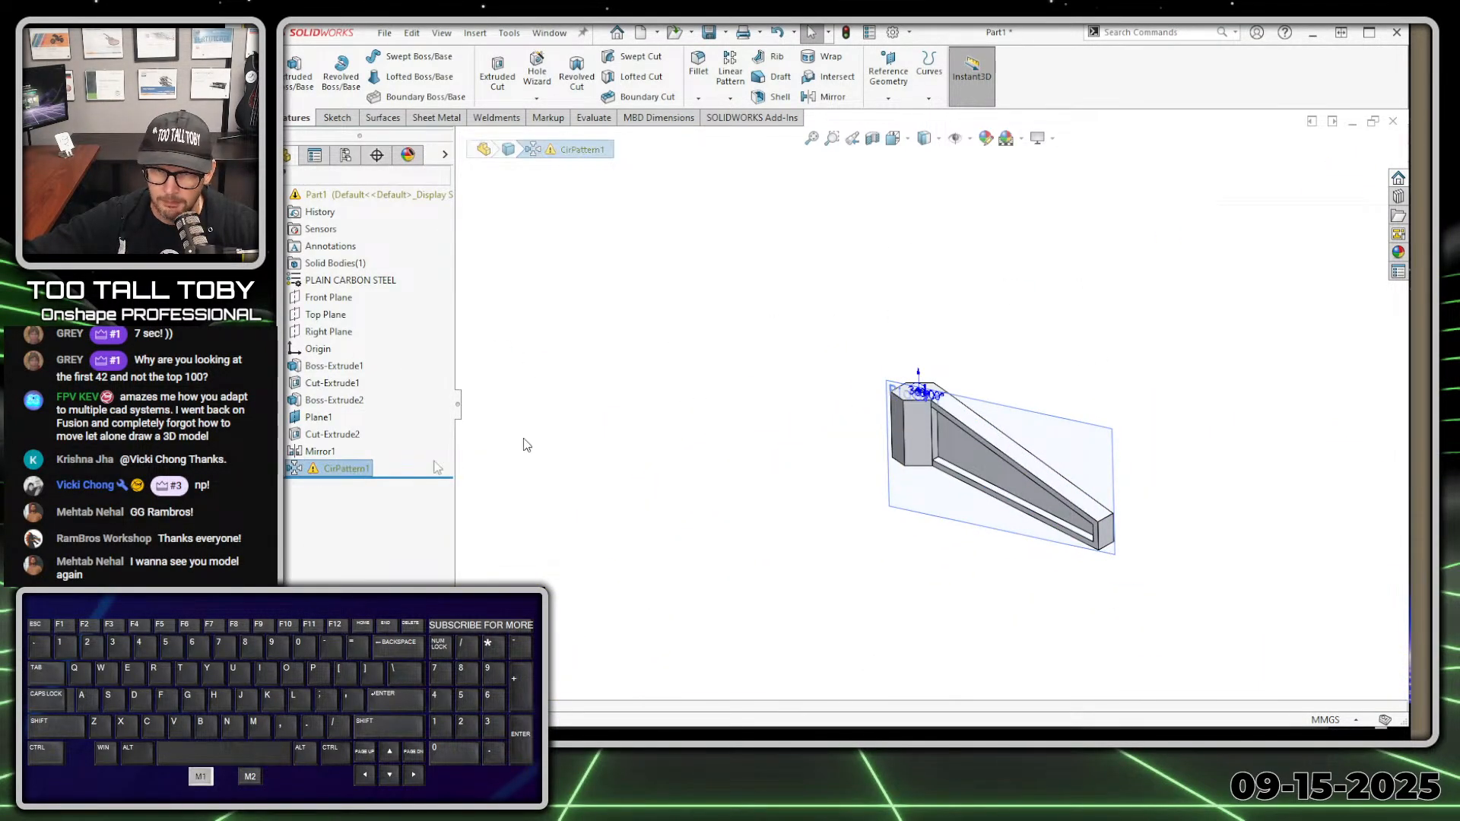
right_click(332, 468)
click(349, 356)
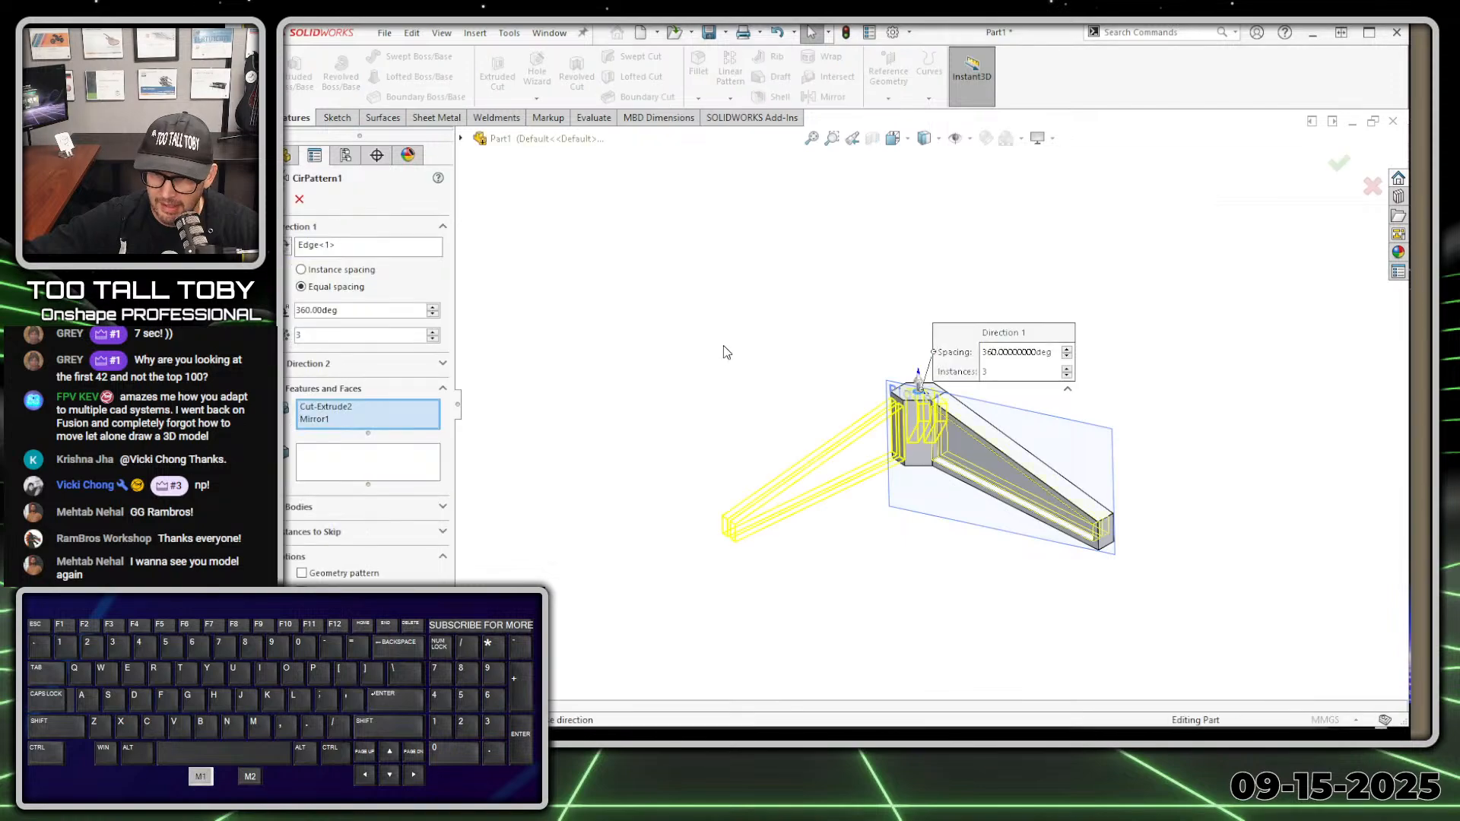
middle_drag(808, 454, 753, 388)
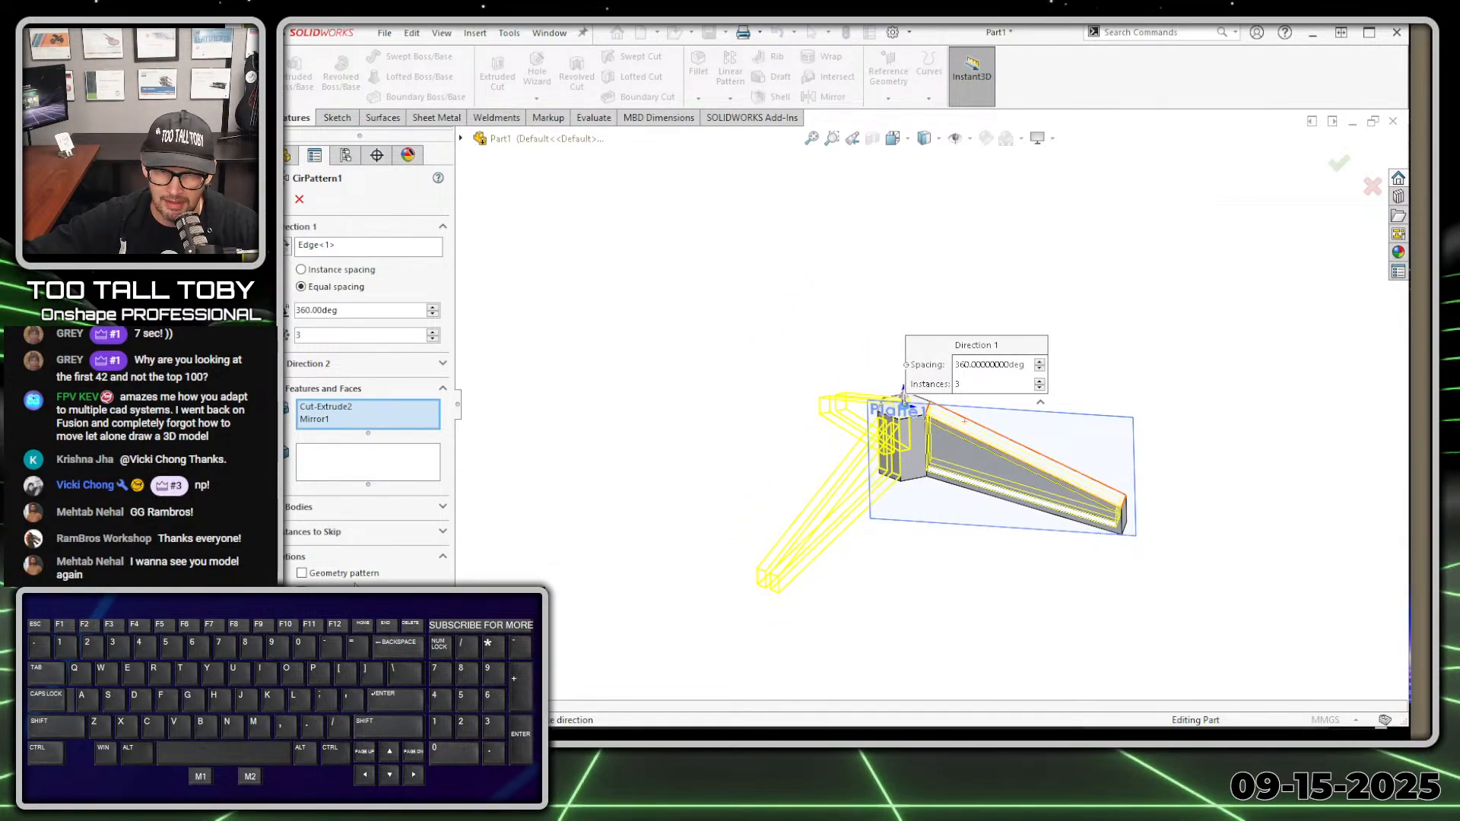
click(350, 575)
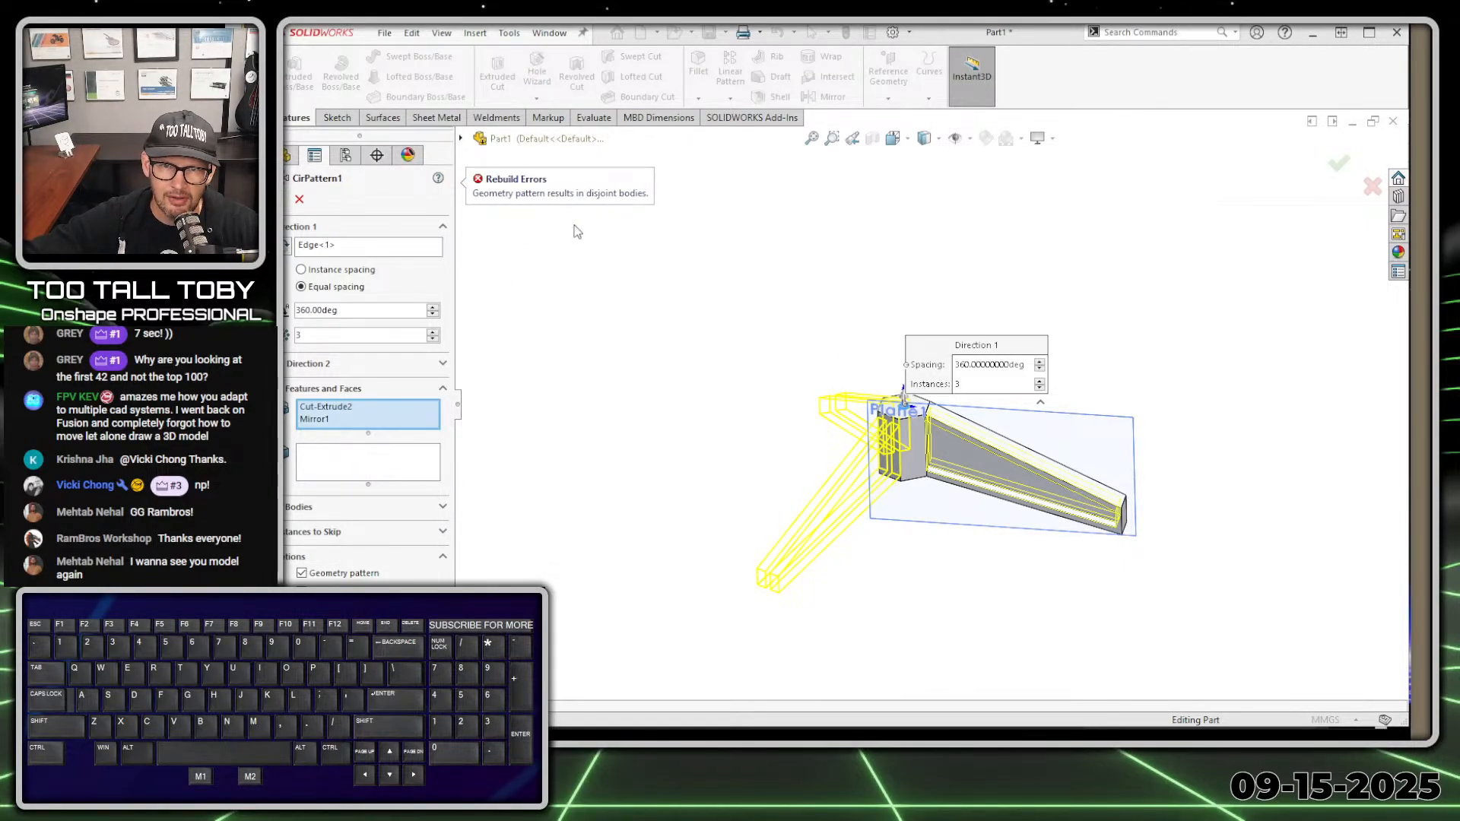
middle_drag(1012, 390, 863, 388)
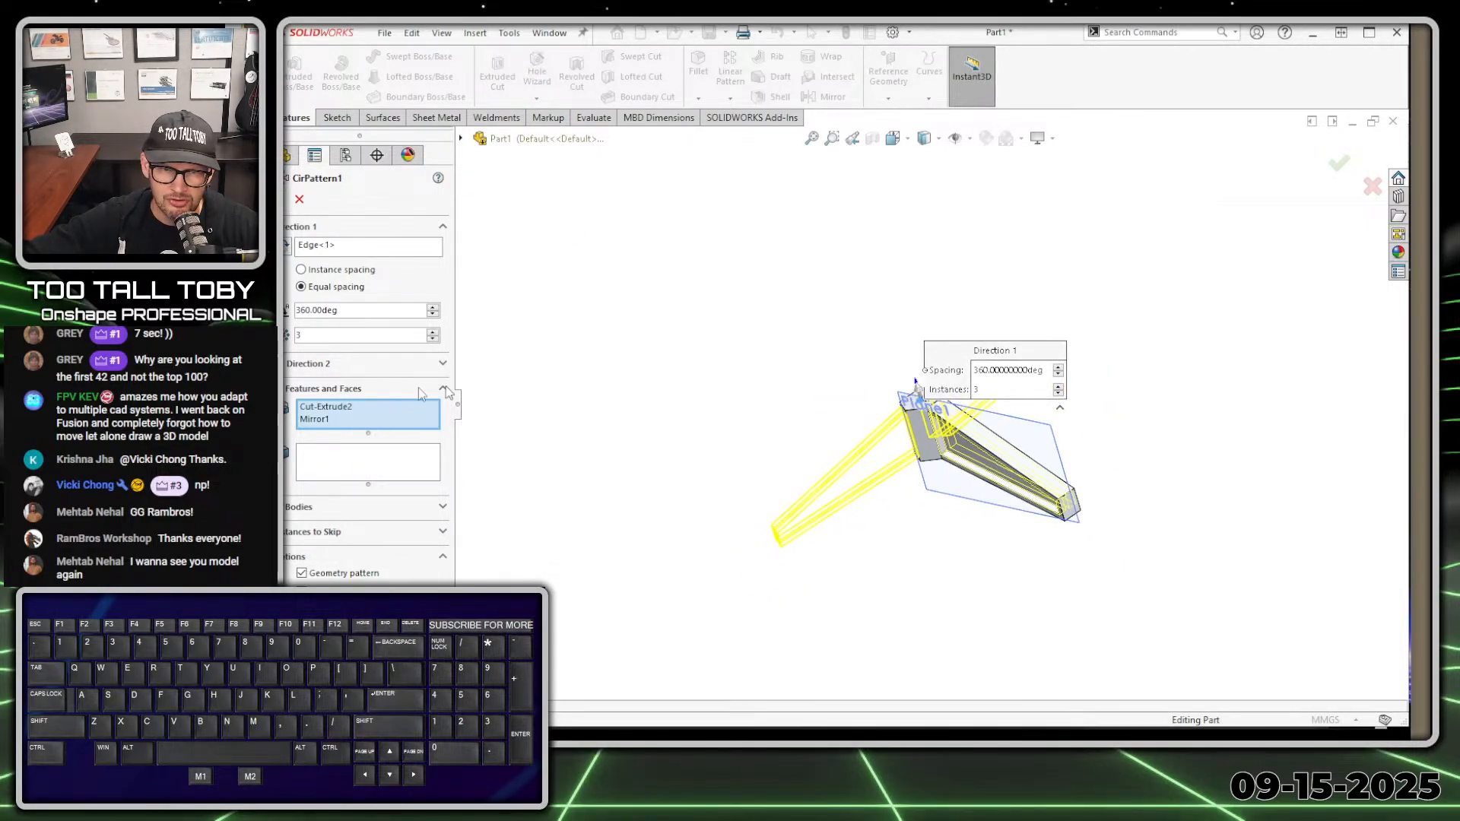
Try adding the arm's boss extrusion to the patterned features and cancel the pattern edit
click(319, 408)
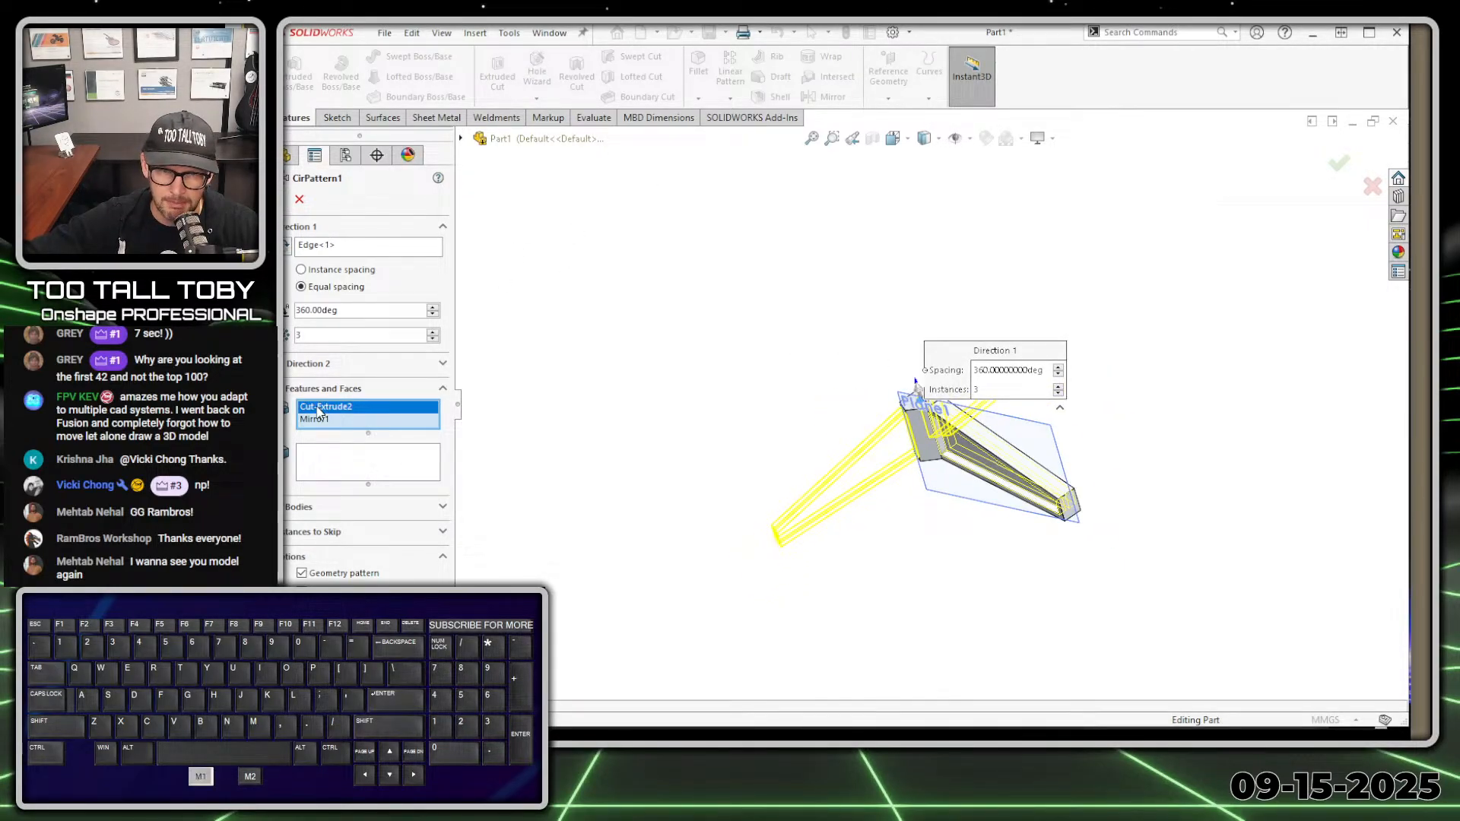
click(461, 138)
click(538, 346)
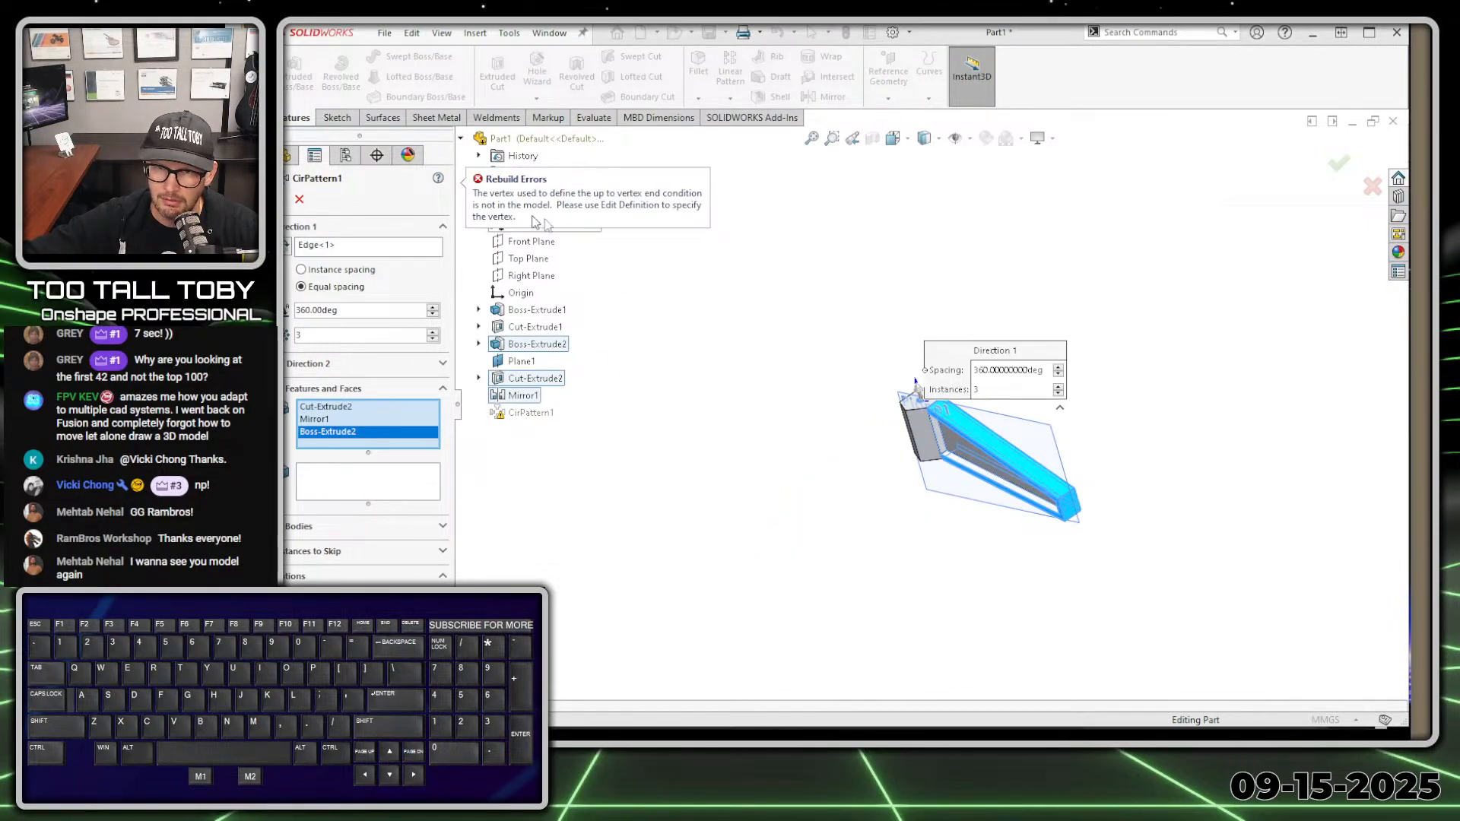
scroll(1102, 483, down, 5)
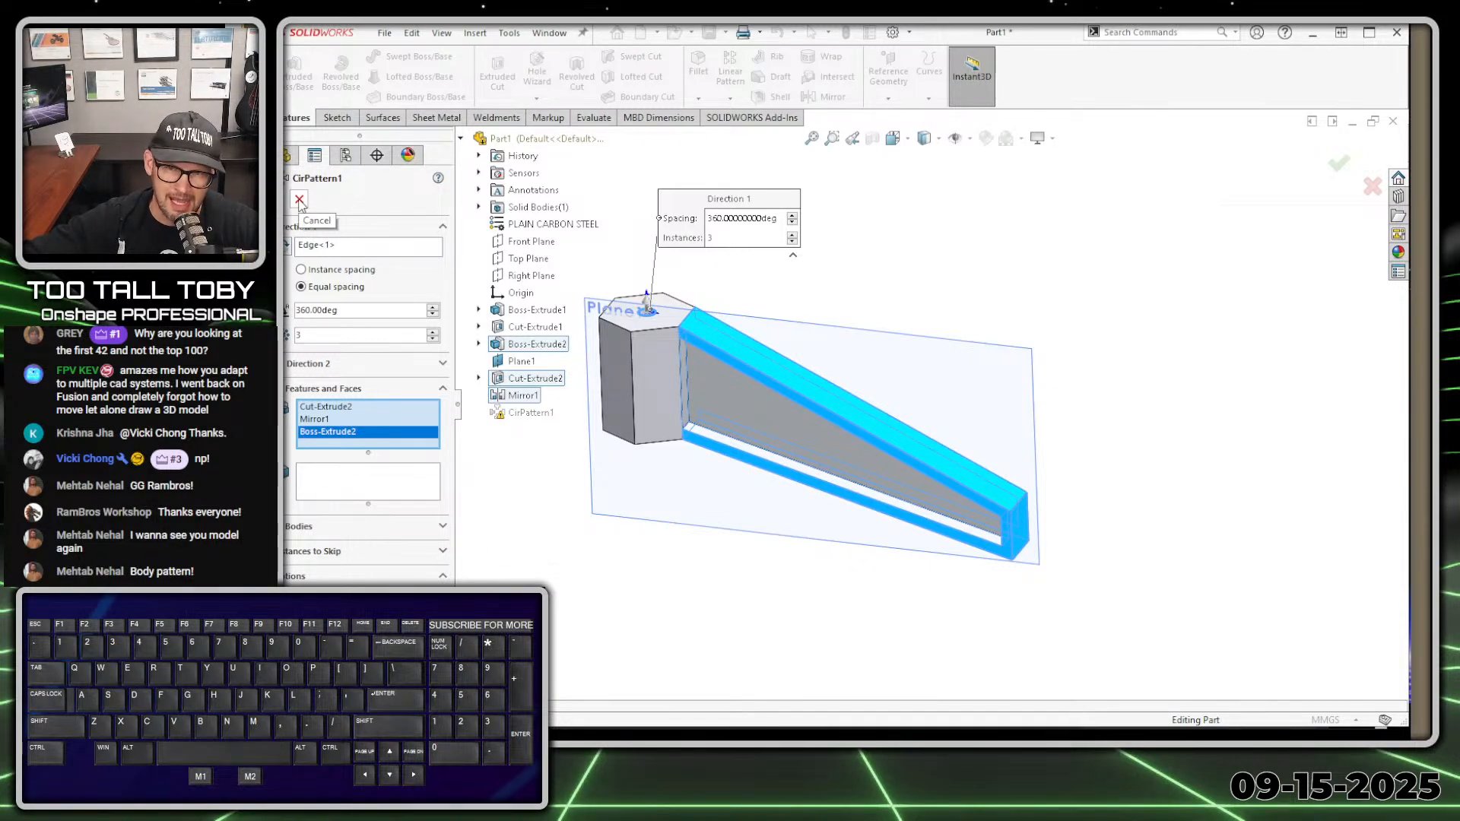
scroll(1093, 589, up, 3)
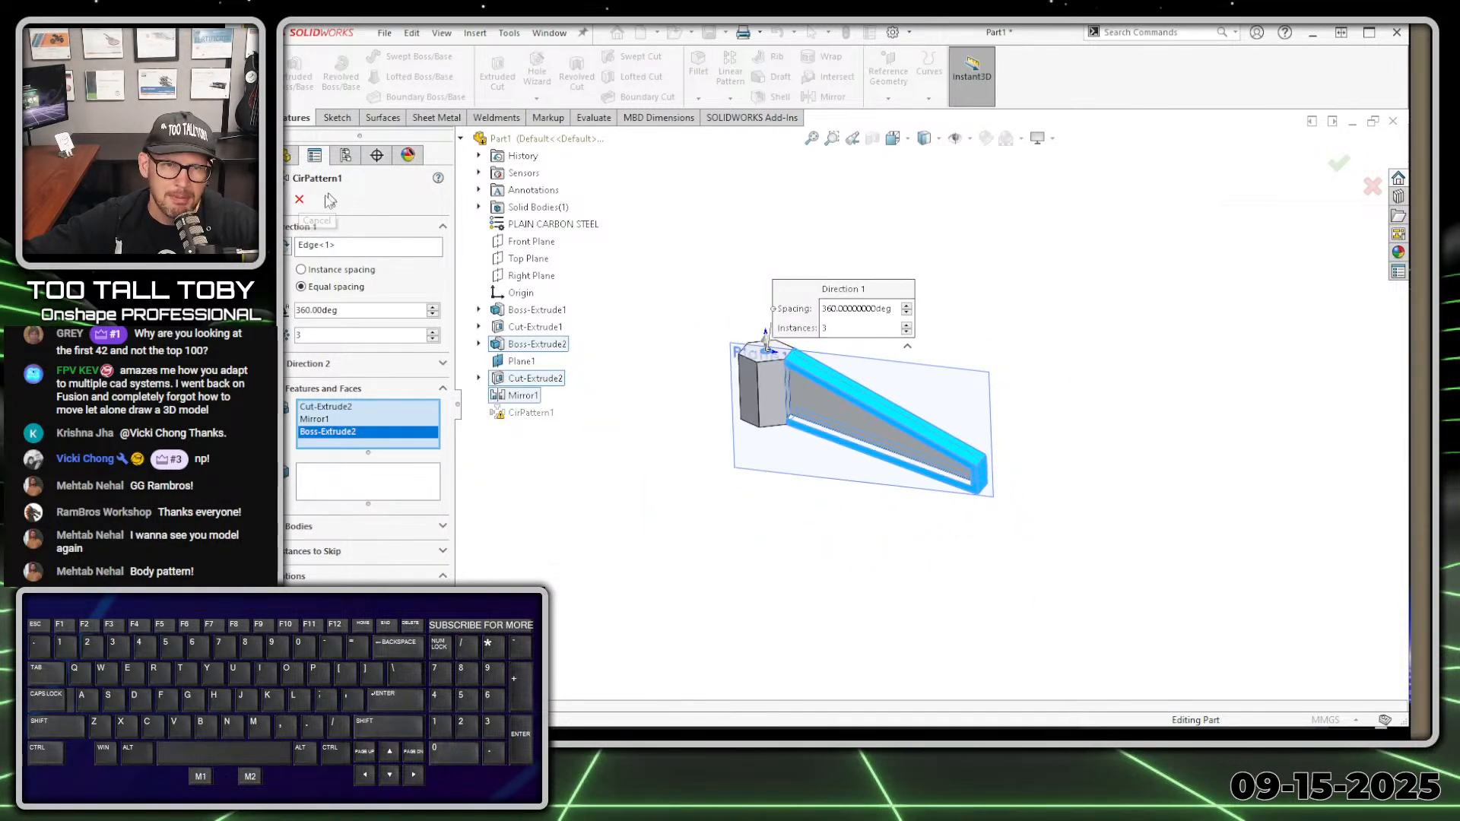
click(300, 201)
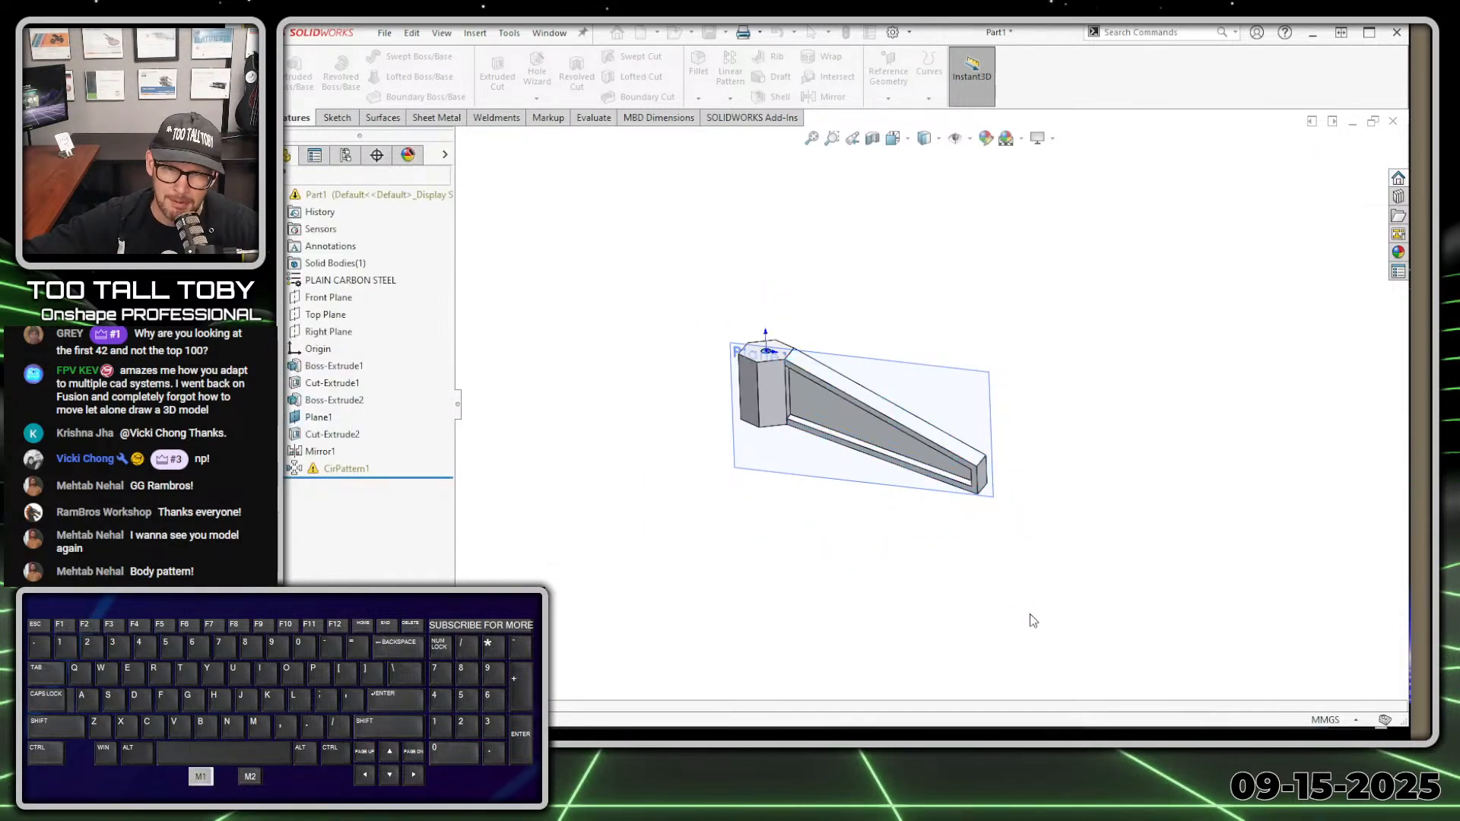
click(851, 439)
key(alt+1)
click(854, 619)
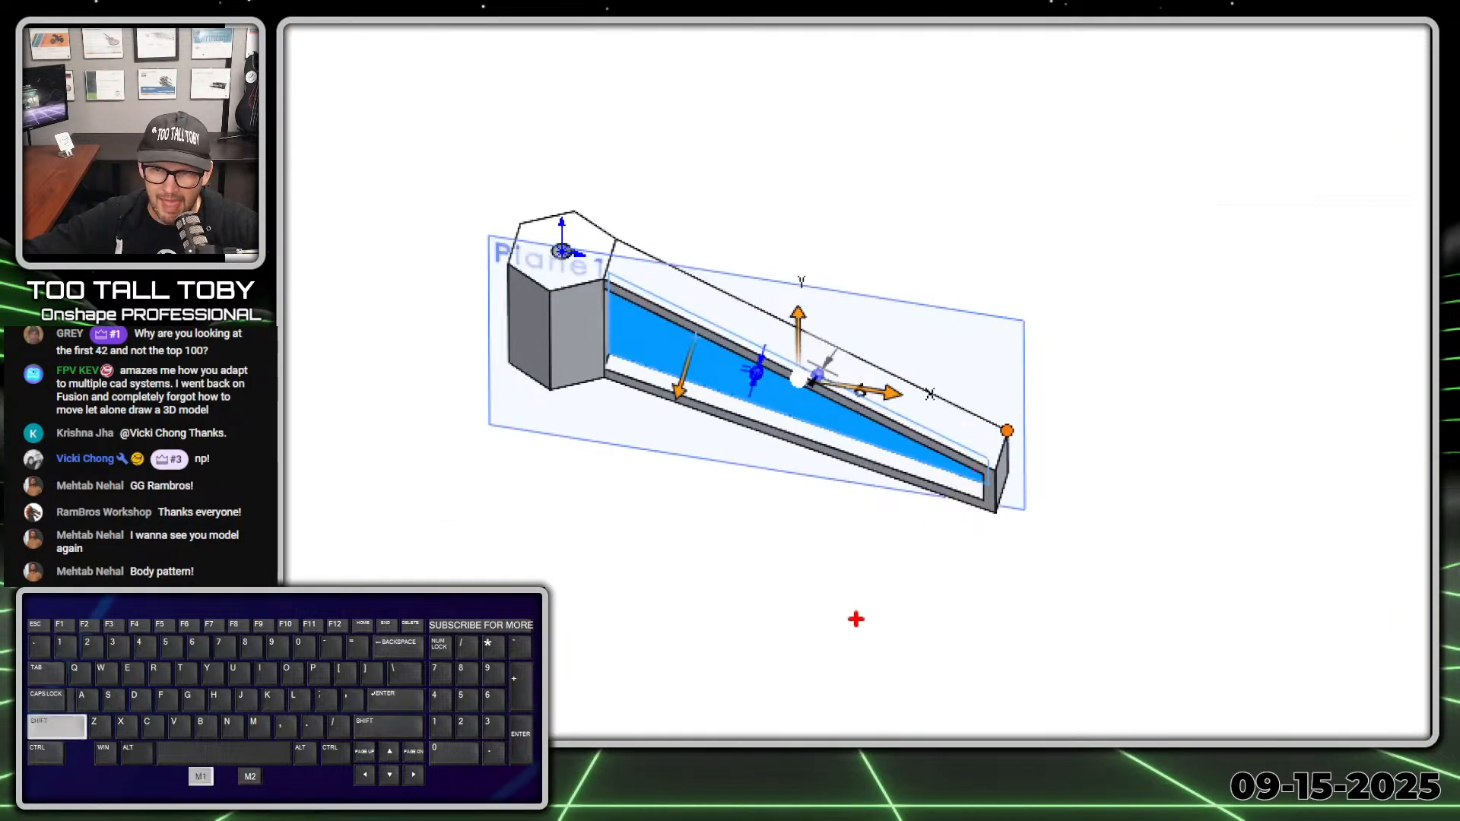
ctrl+shift+drag(858, 623, 937, 485)
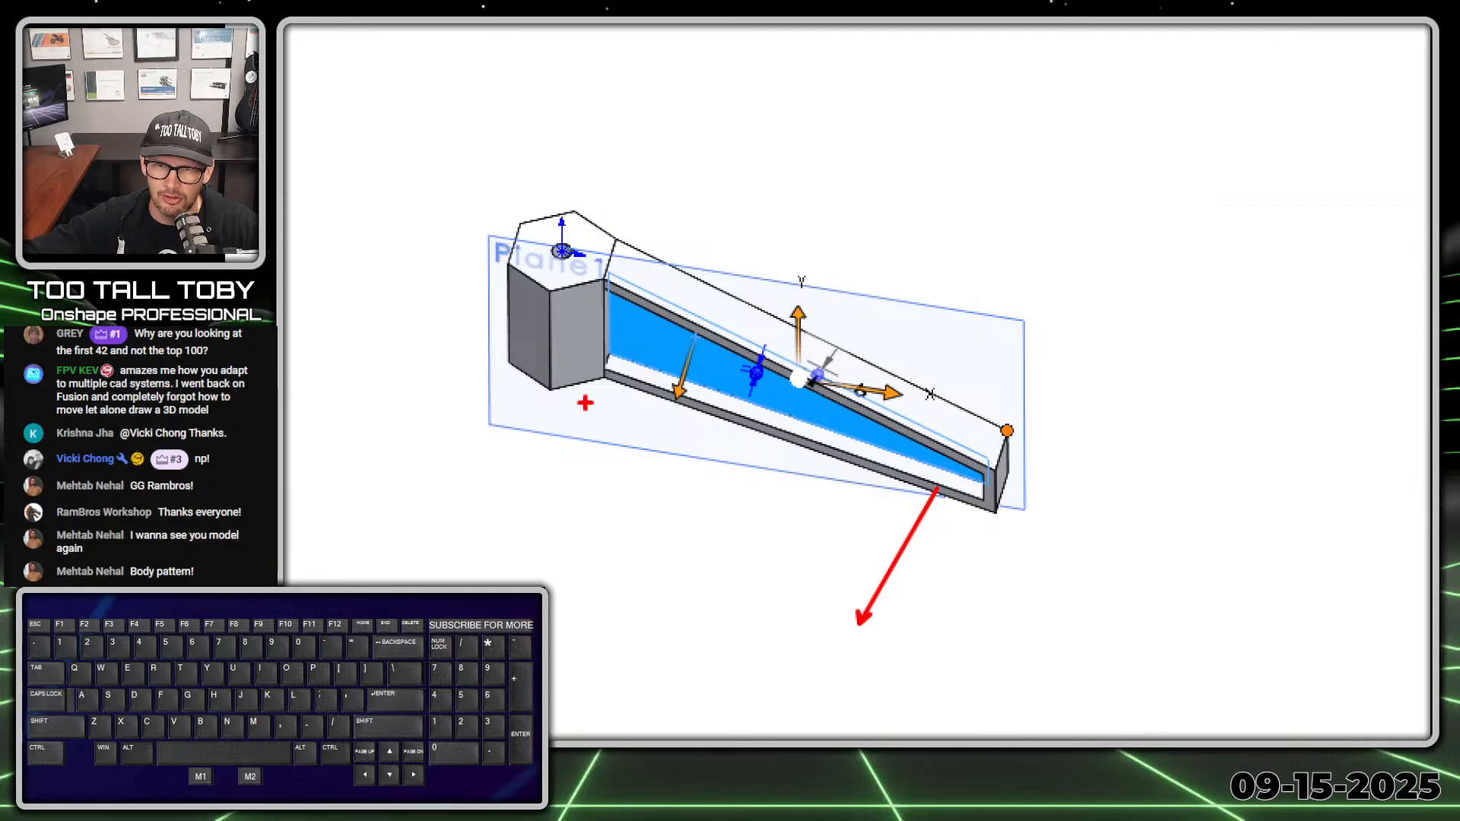
mouse_move(457, 334)
mouse_down()
mouse_move(1157, 554)
mouse_move(820, 272)
mouse_move(467, 182)
mouse_move(433, 335)
mouse_move(392, 195)
mouse_up()
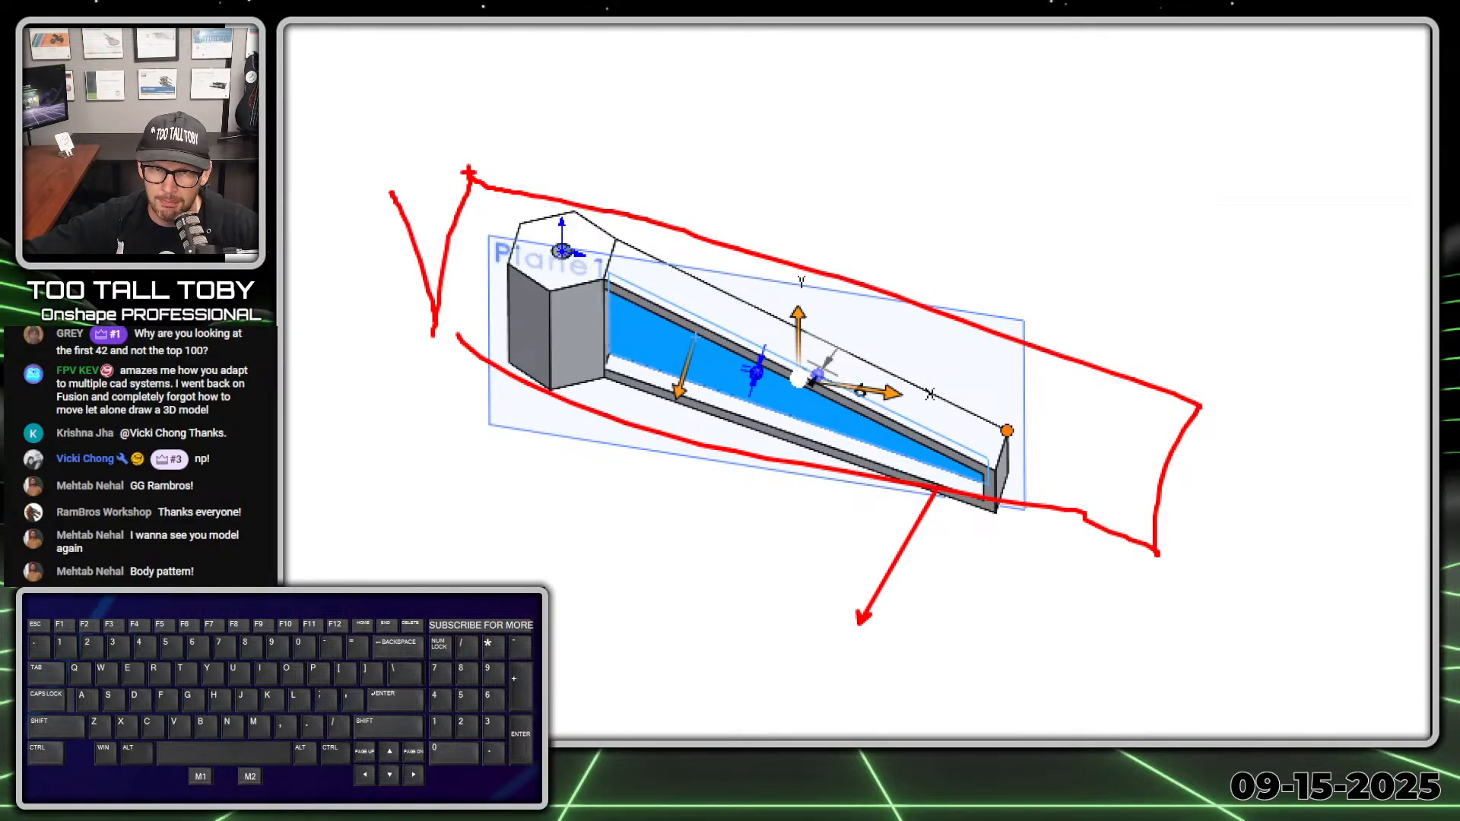
mouse_move(475, 142)
mouse_down()
mouse_move(1300, 258)
mouse_move(1200, 404)
mouse_up()
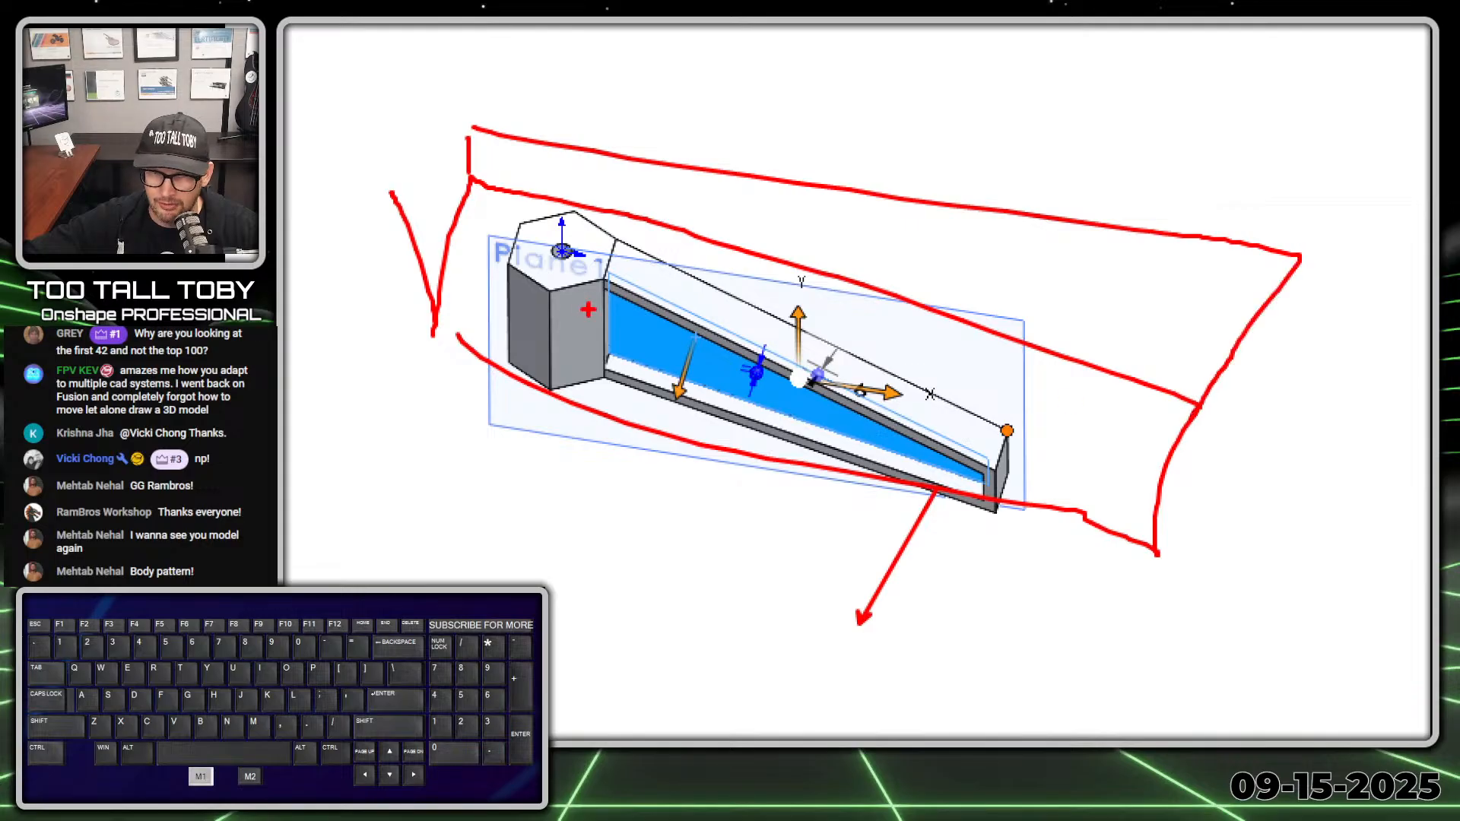
mouse_move(407, 190)
mouse_down()
mouse_move(417, 156)
mouse_move(1033, 370)
mouse_up()
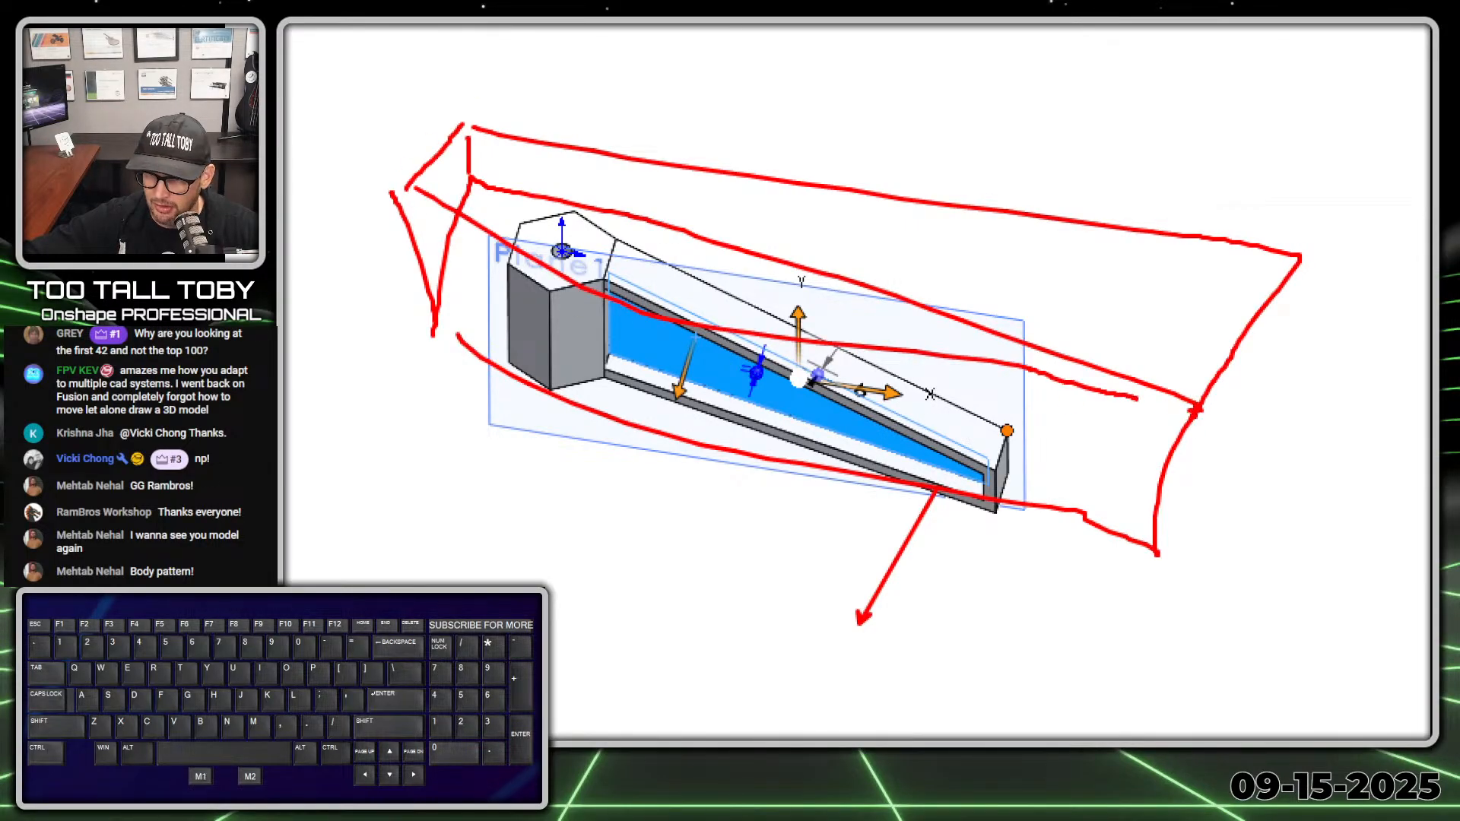
drag(1163, 405, 1162, 478)
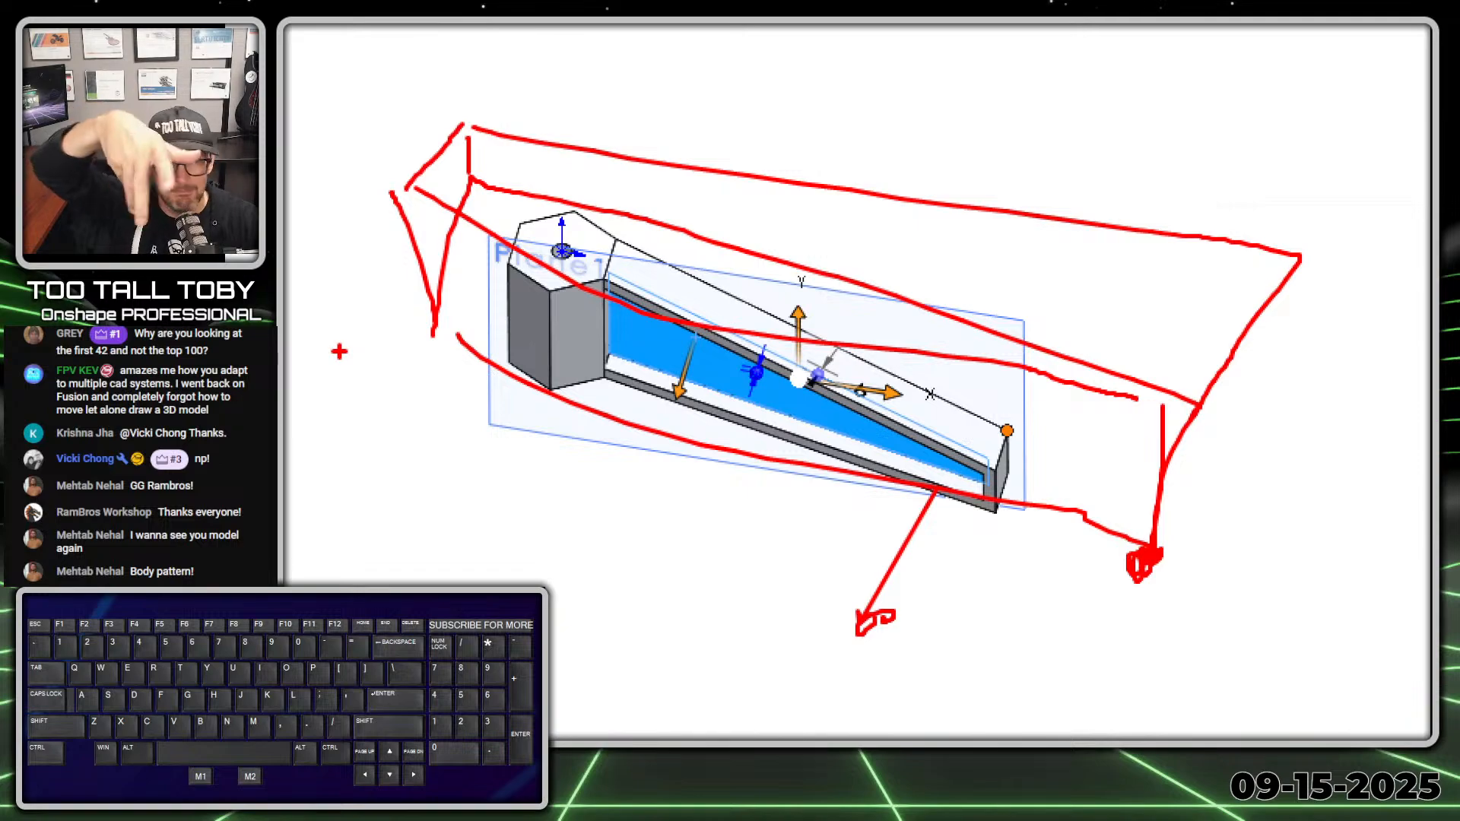
key(alt+1)
click(566, 447)
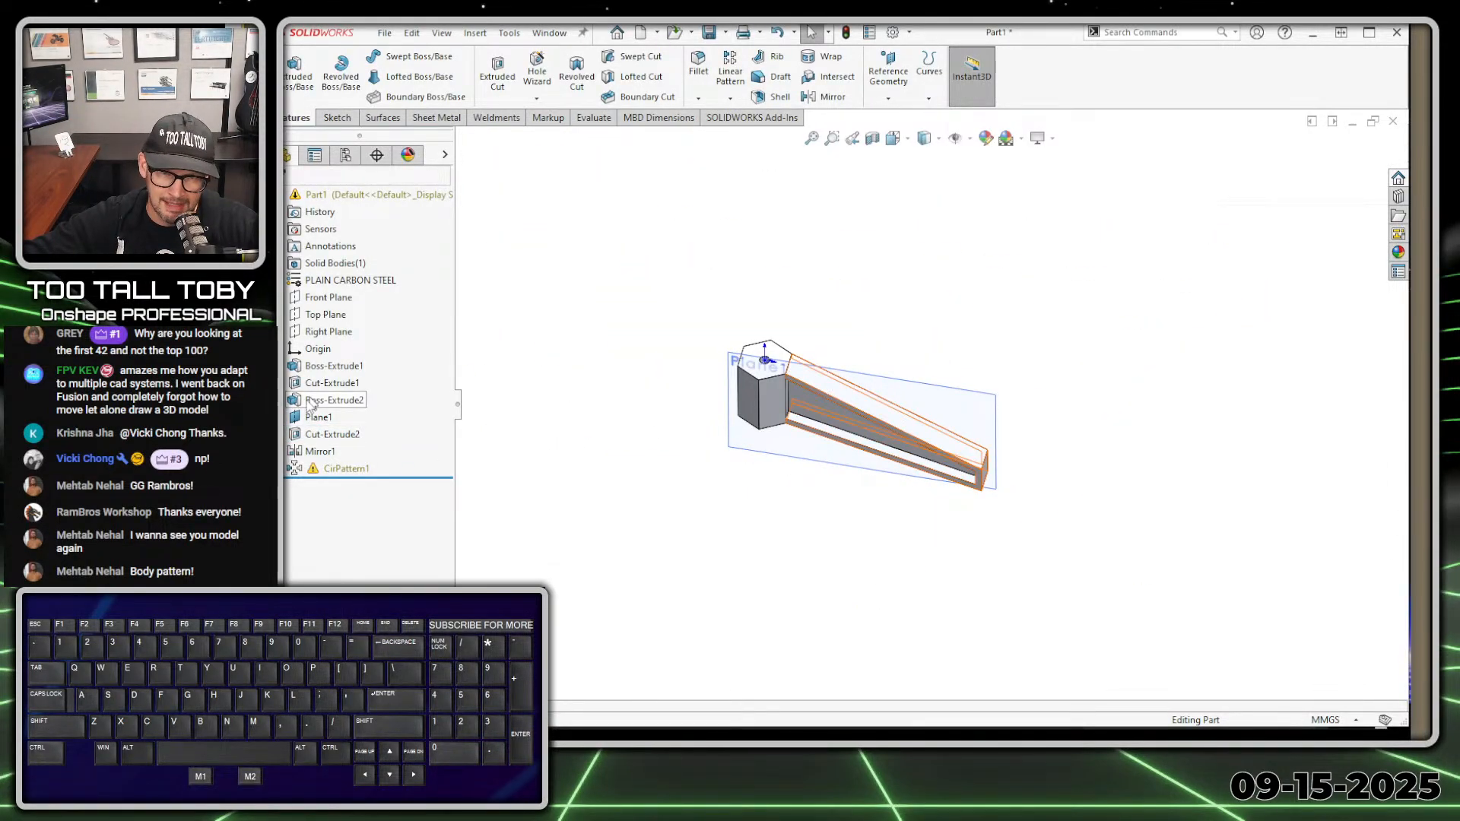
Edit the tapered pocket cut and set its end condition to Blind with a depth of 40 mm
right_click(309, 436)
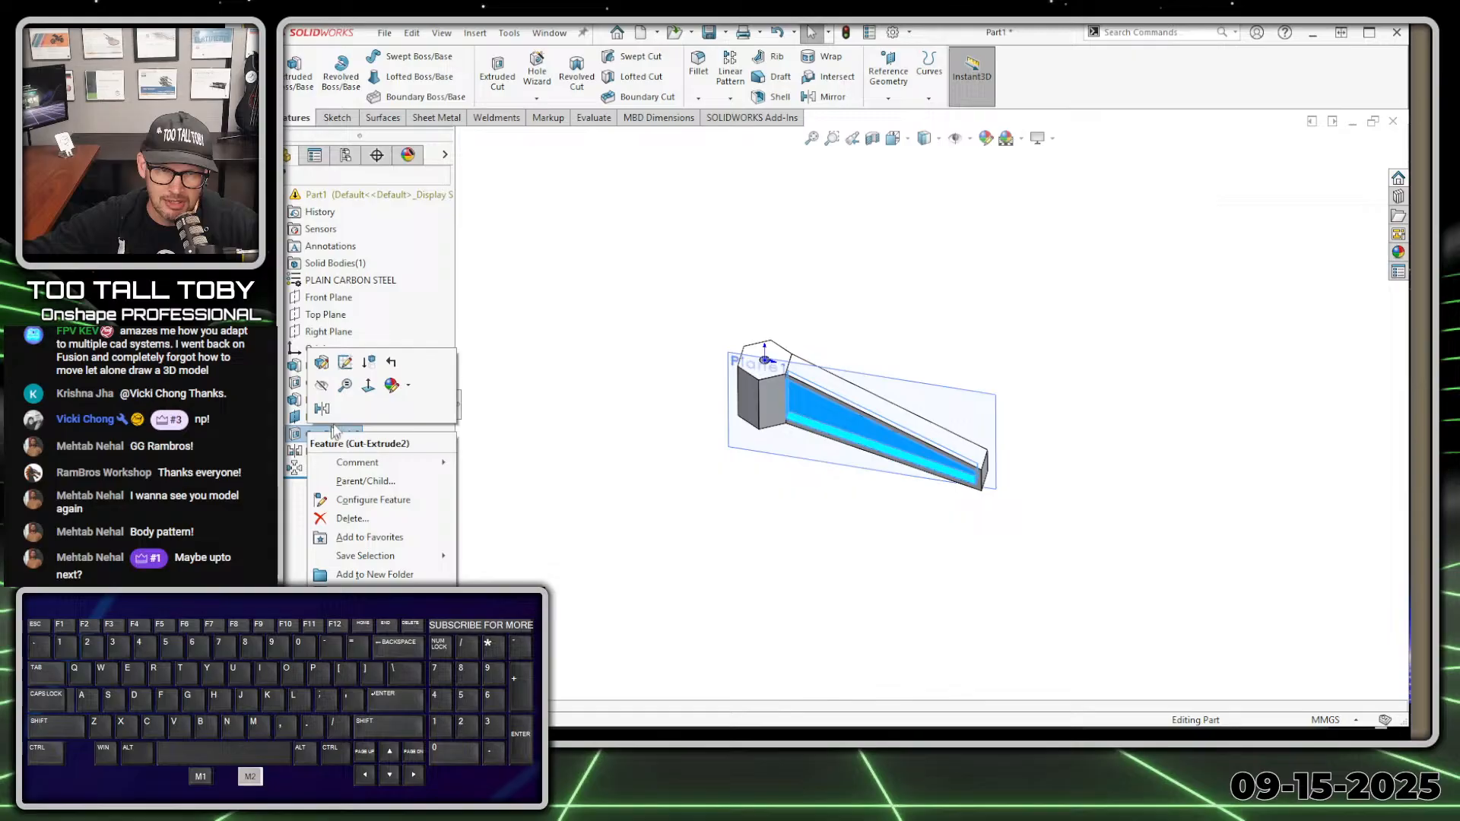
click(337, 379)
click(335, 294)
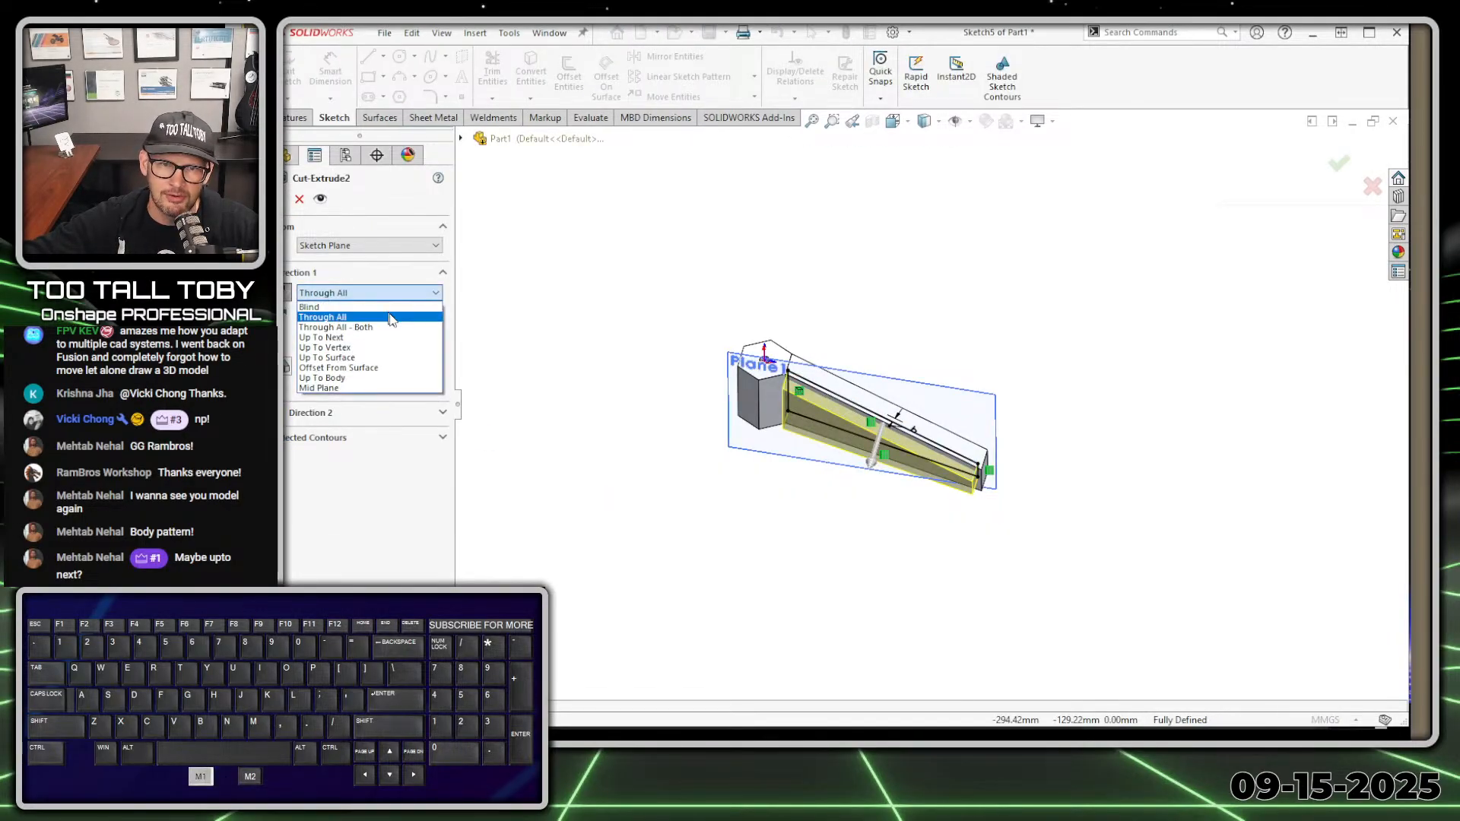
click(340, 307)
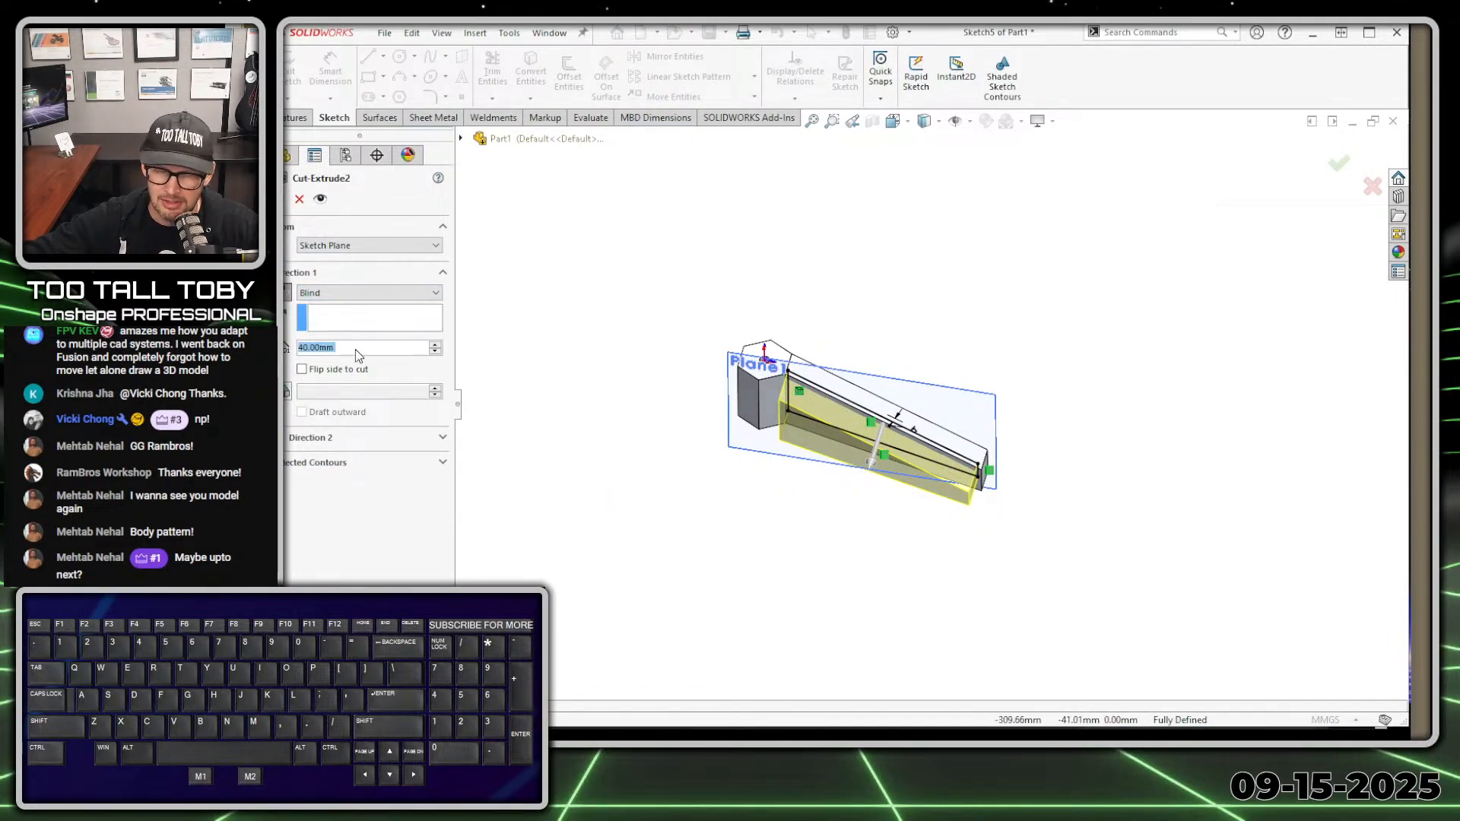
key(Return)
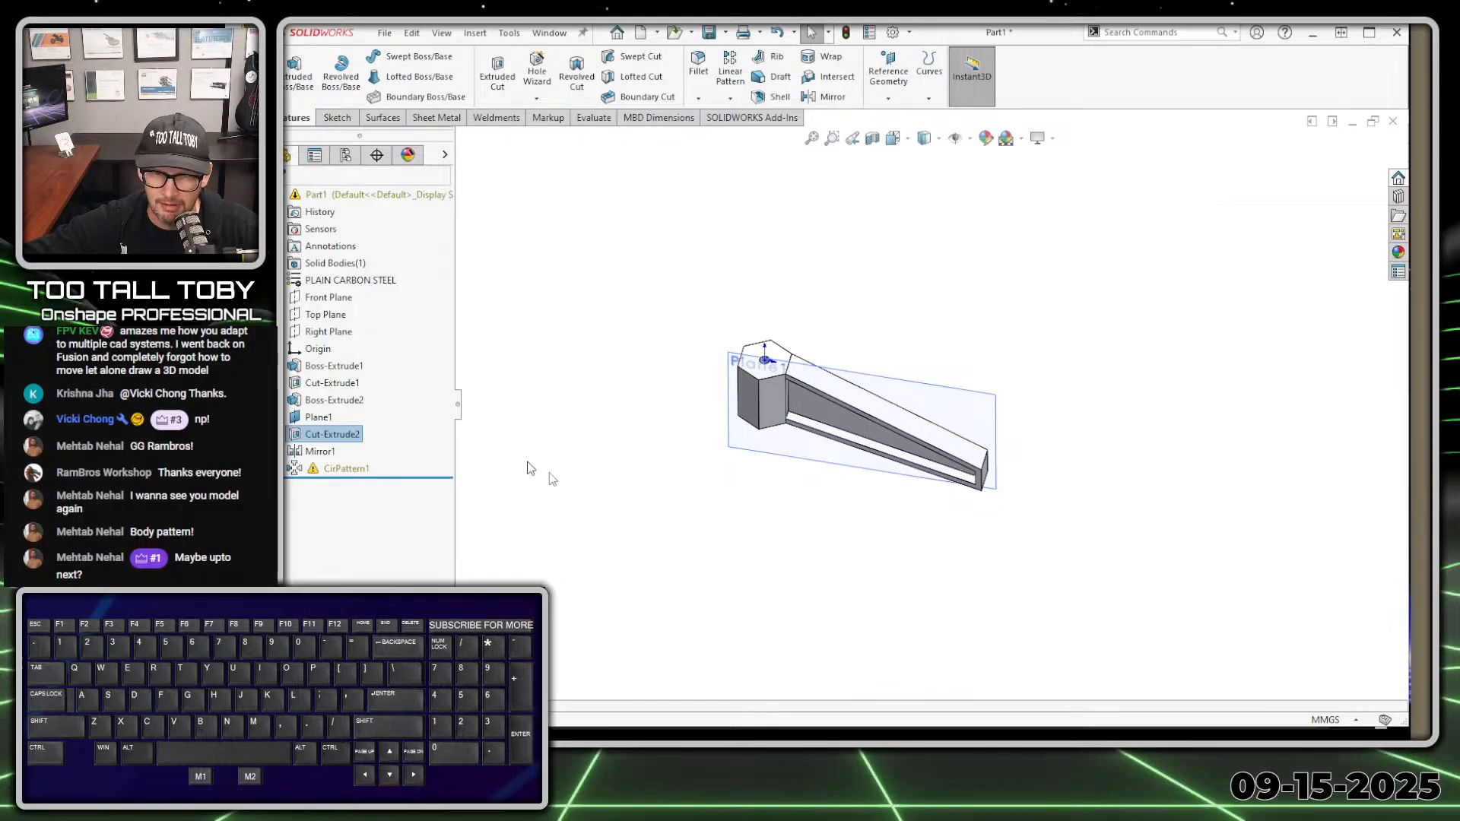
Try adding the arm's boss extrusion to the existing circular pattern, also with Geometry pattern, and cancel the edit
right_click(339, 470)
click(353, 356)
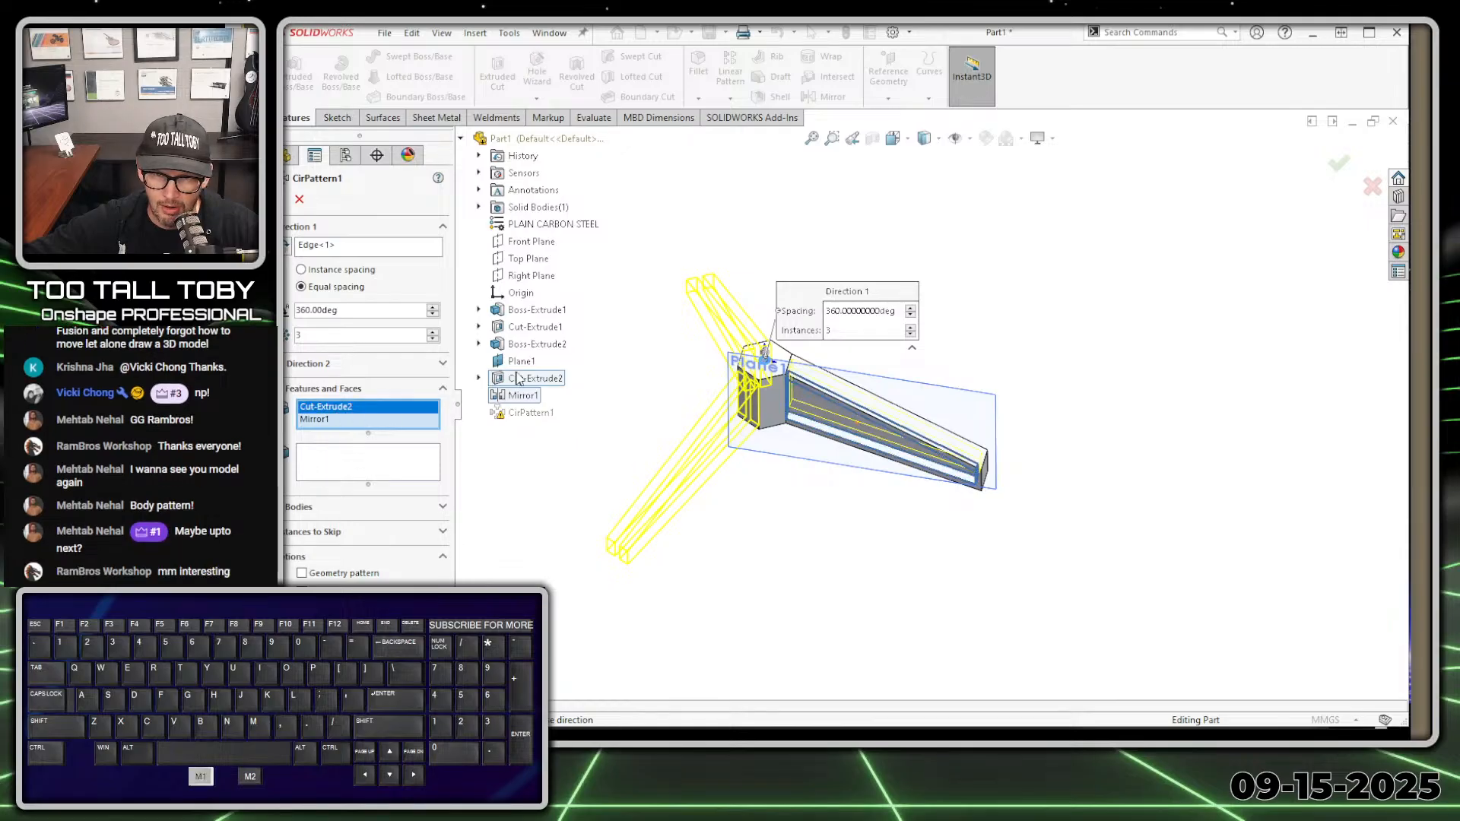
click(537, 344)
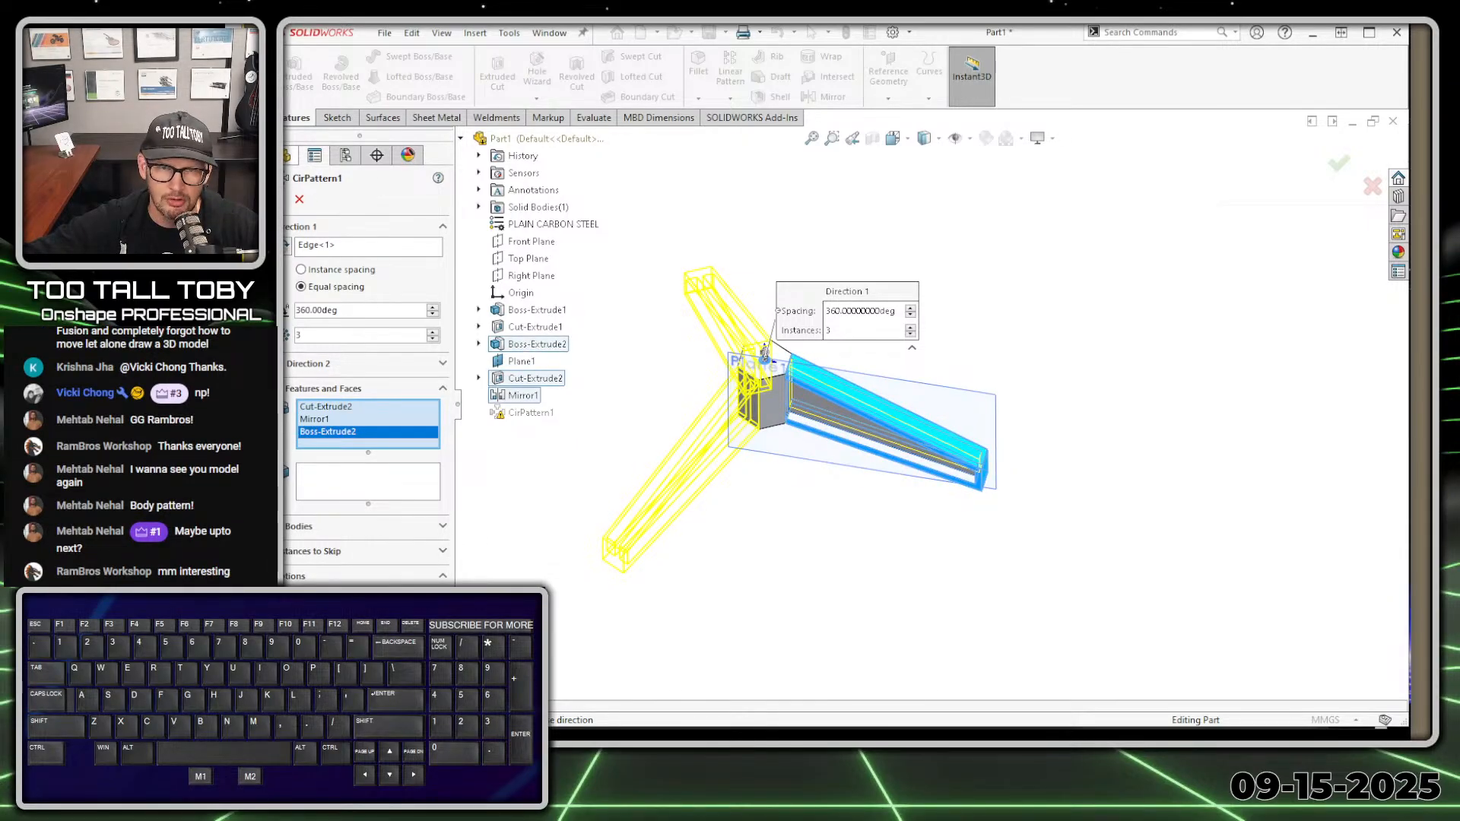
mouse_move(299, 204)
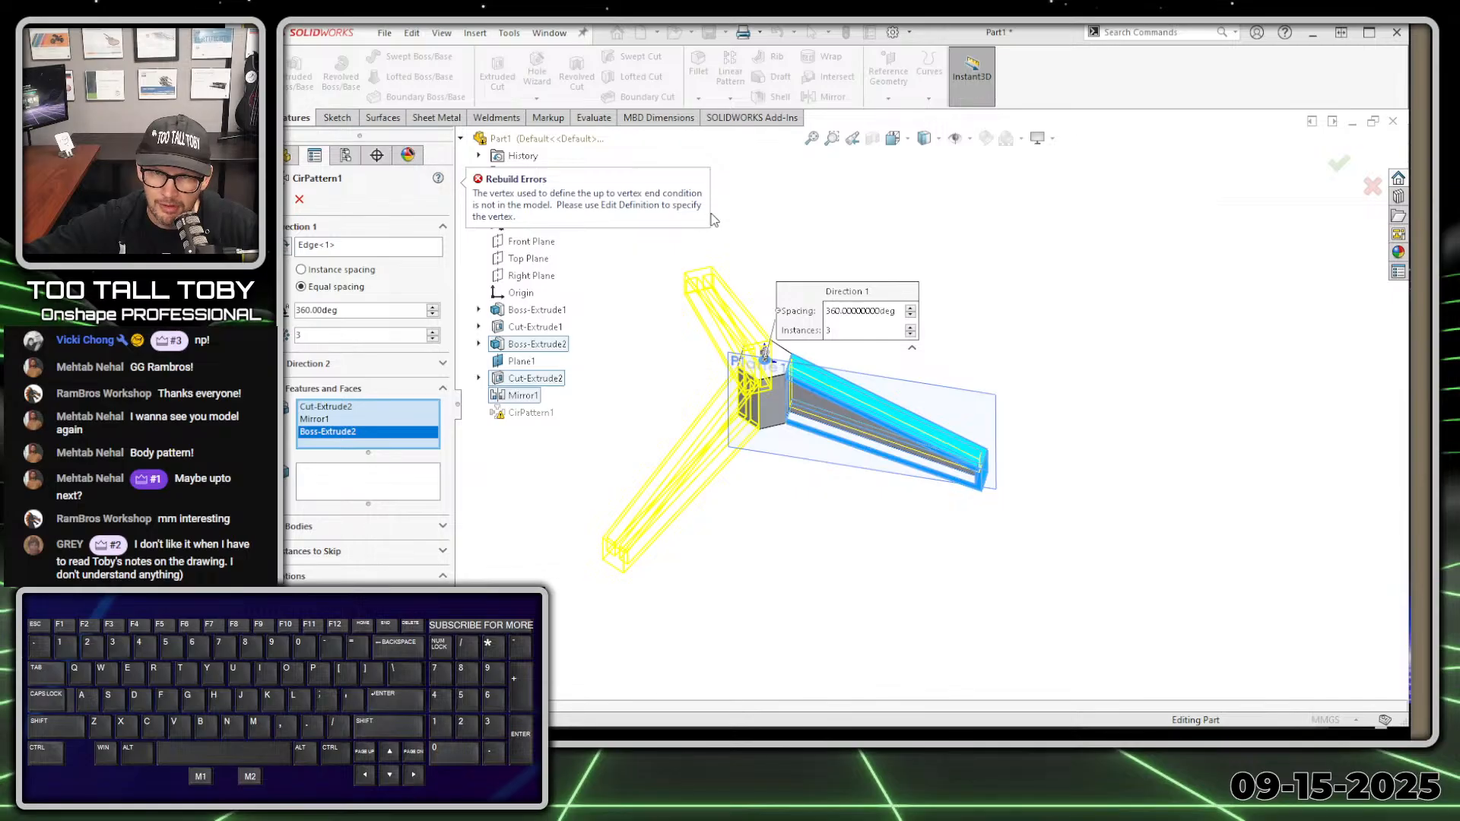
scroll(690, 225, down, 5)
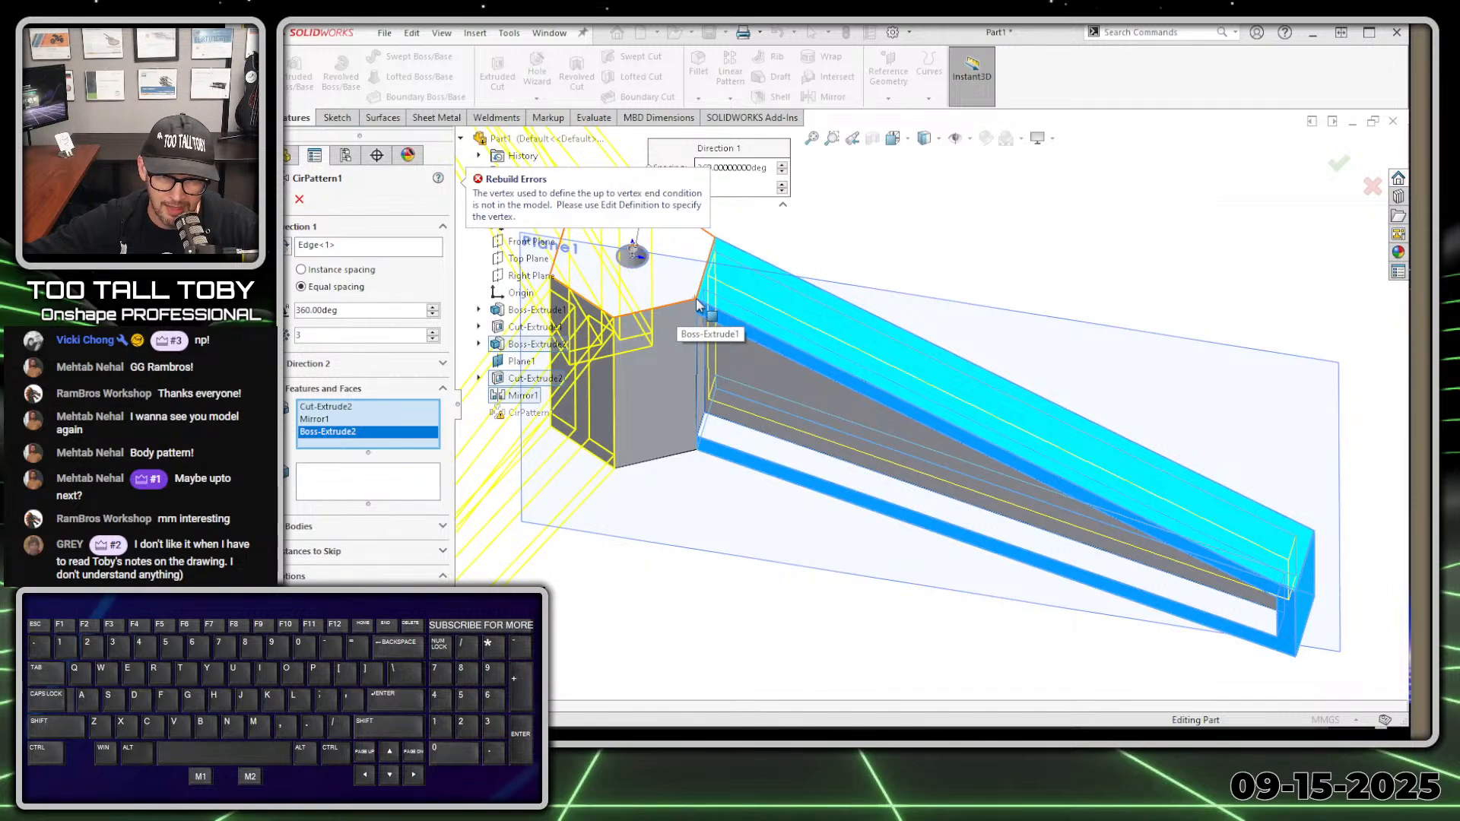
click(340, 564)
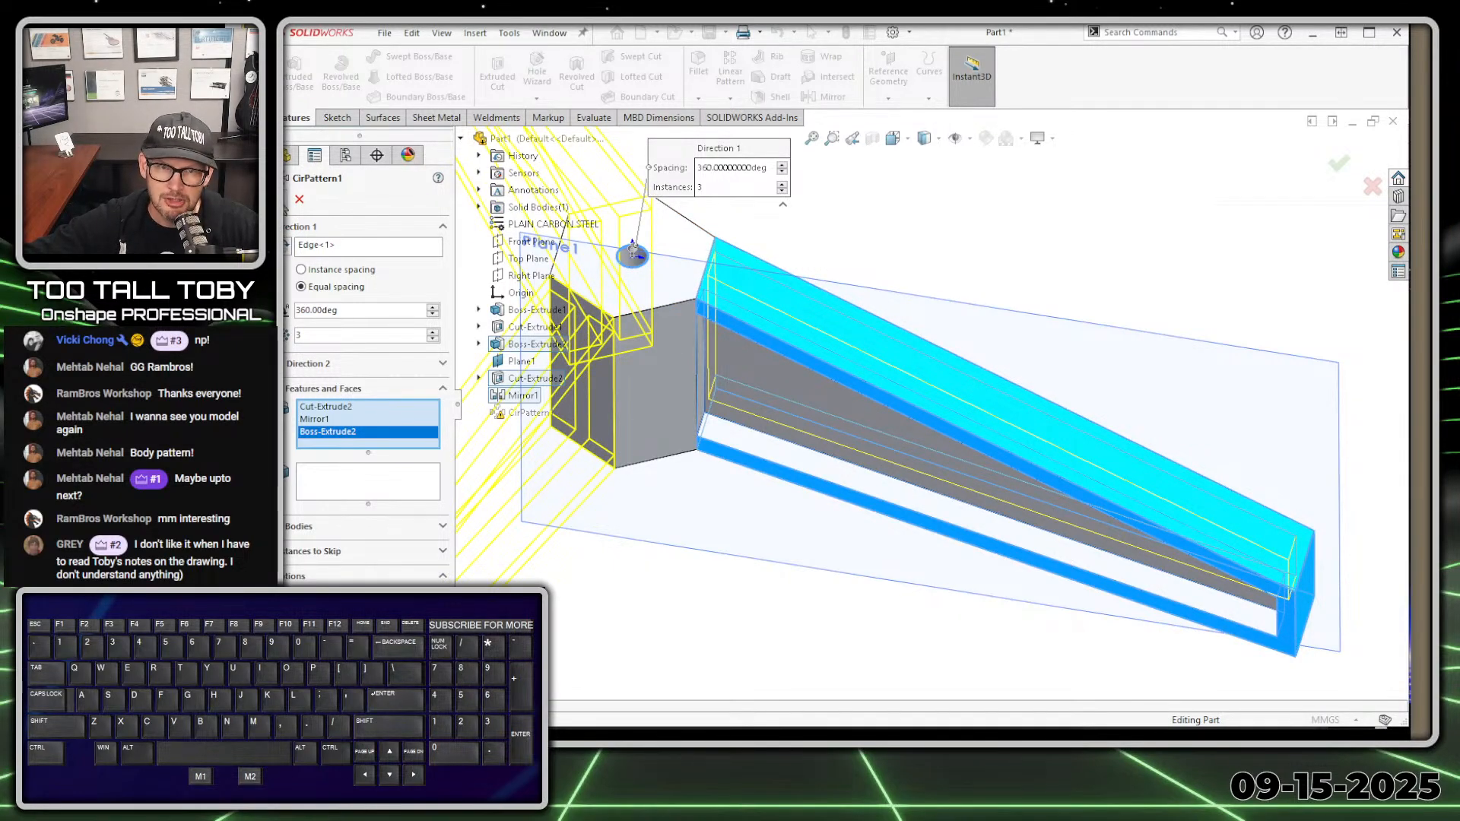
click(284, 202)
scroll(761, 320, up, 5)
scroll(773, 426, down, 1)
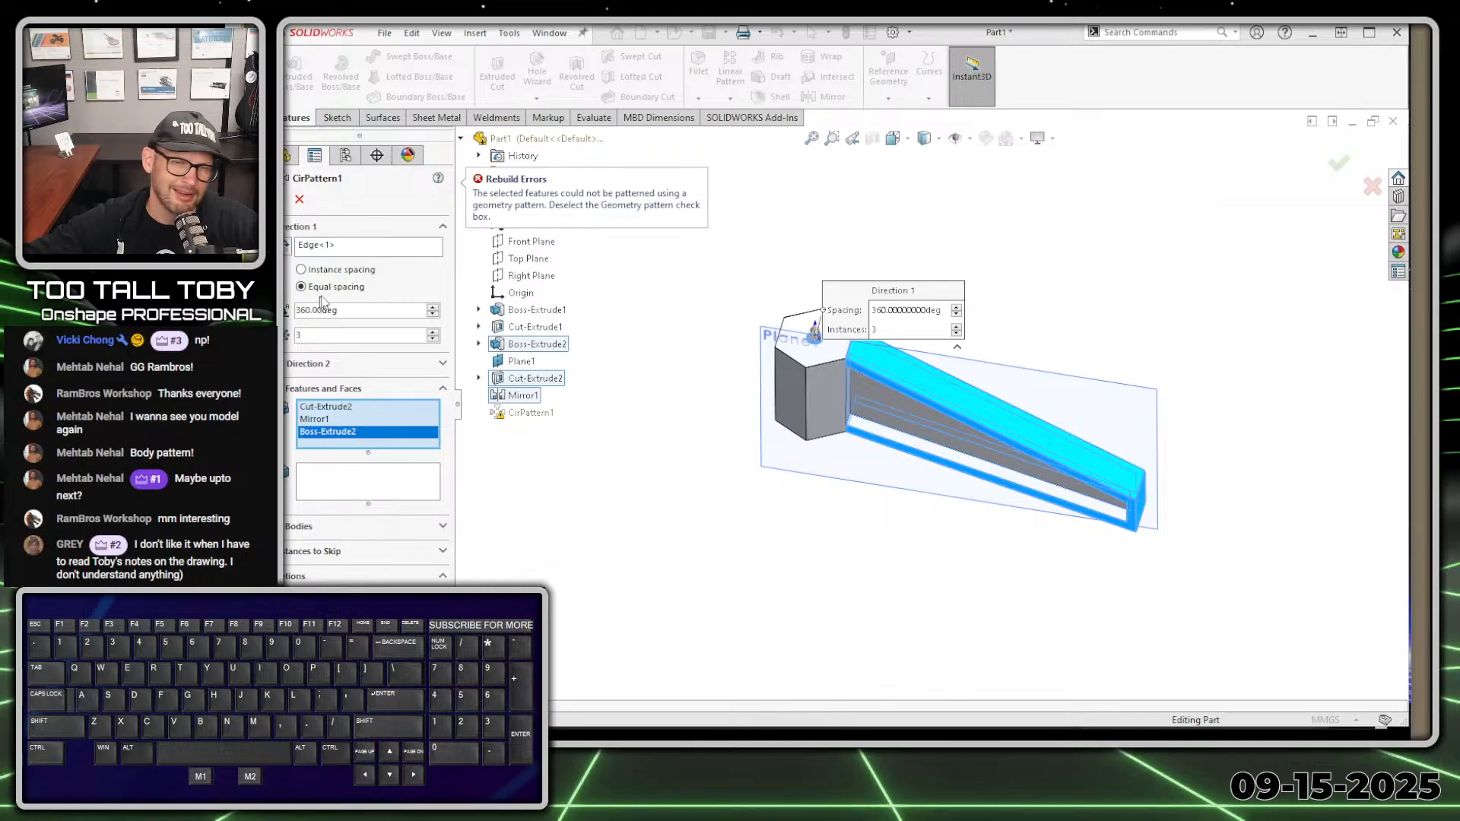
click(299, 200)
Circular-pattern the whole solid body around the hub's hole edge with 3 equally spaced instances over 360 degrees
middle_drag(740, 578, 783, 601)
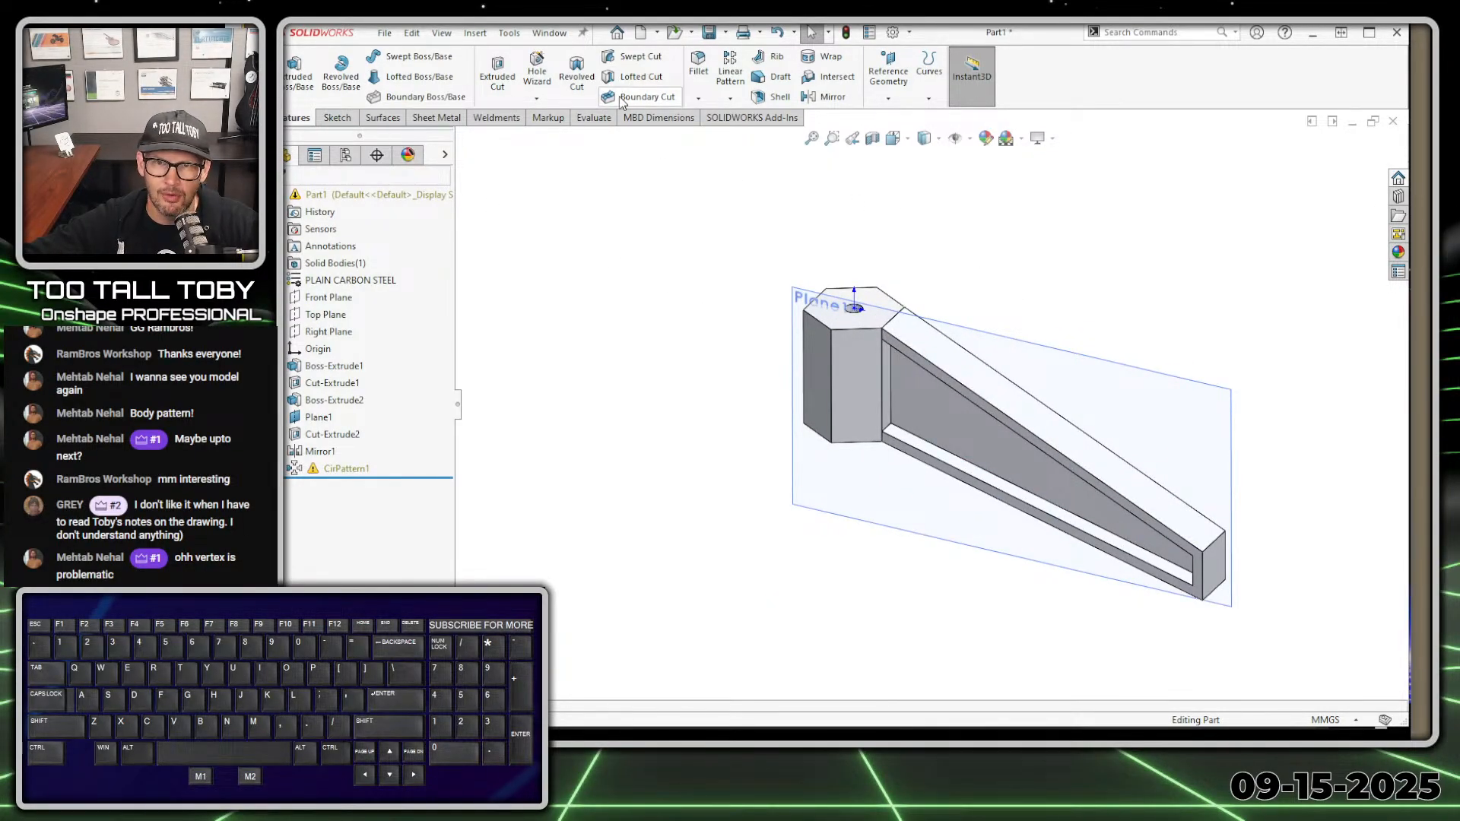
click(730, 98)
click(758, 140)
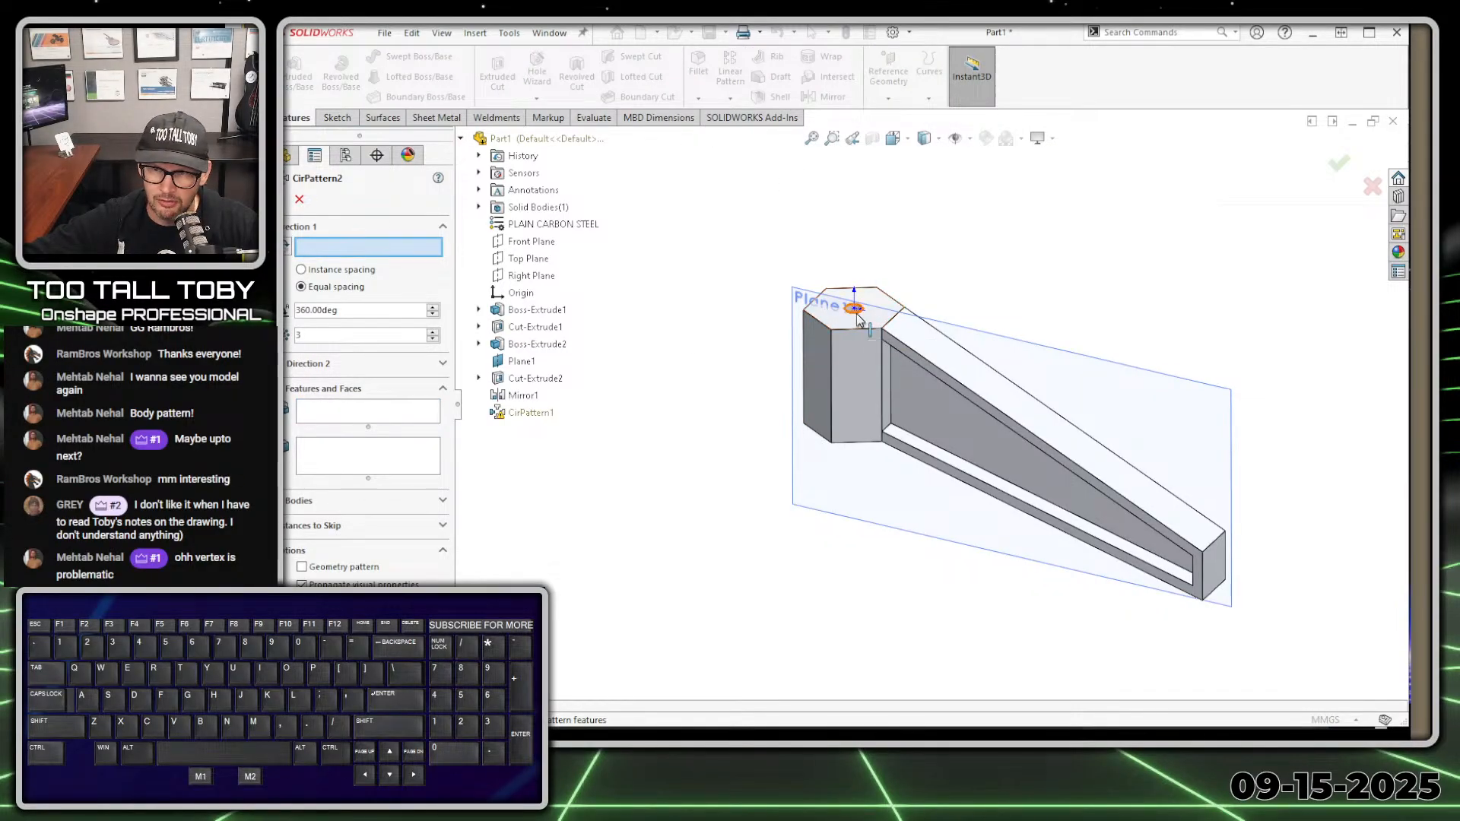
click(856, 313)
click(309, 504)
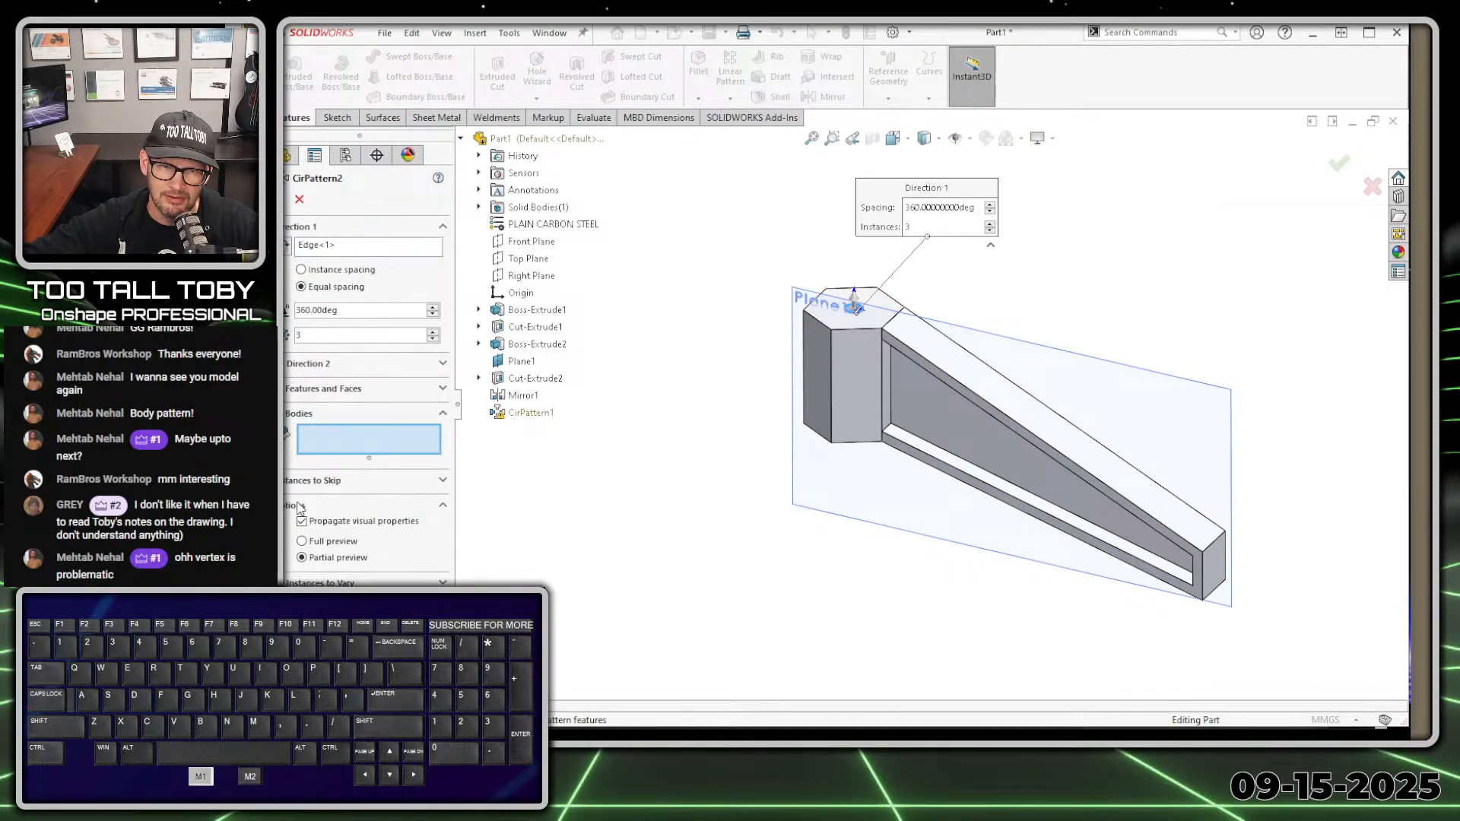
click(960, 374)
scroll(859, 494, down, 5)
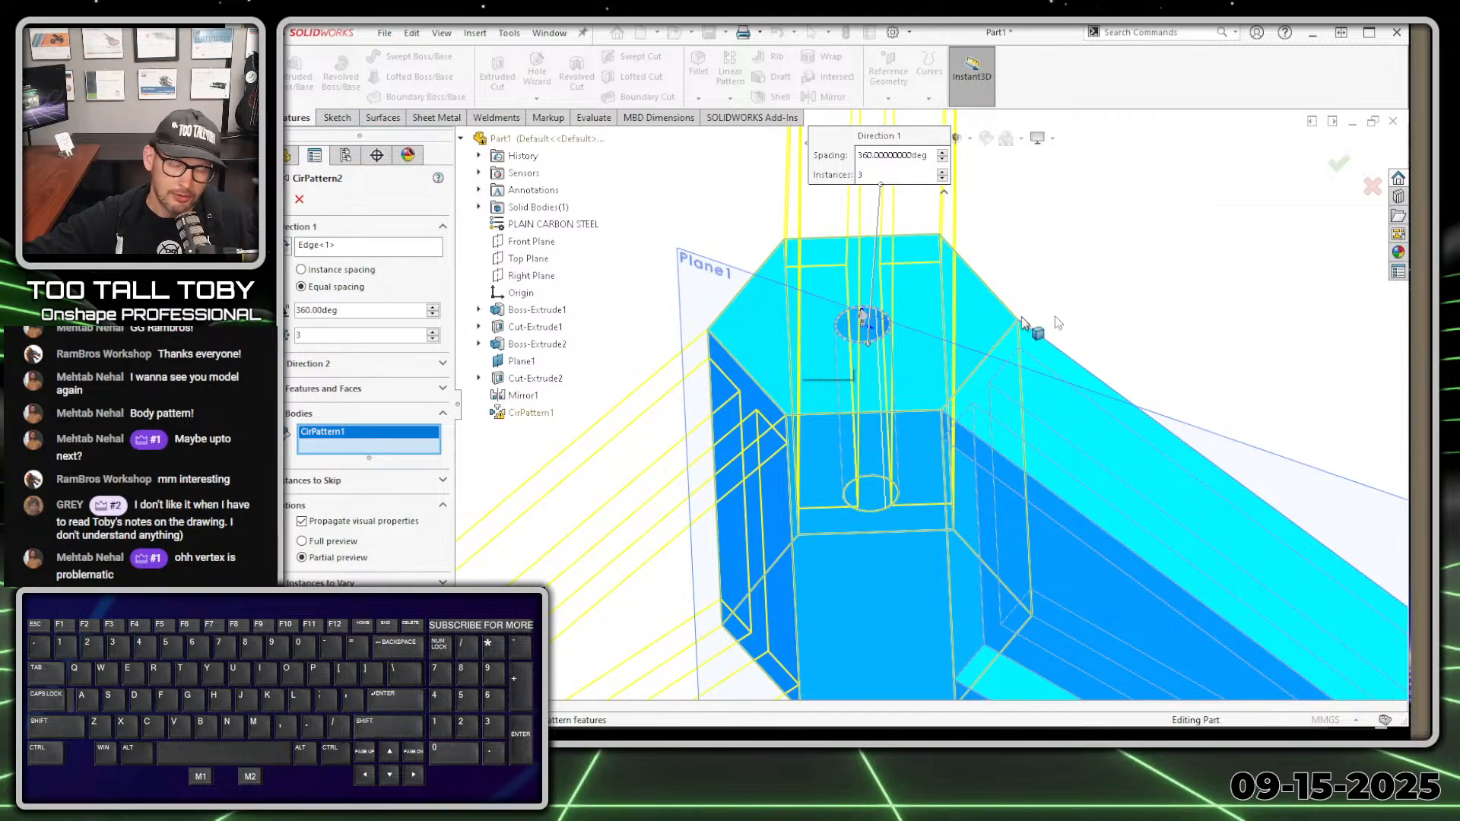
click(1177, 239)
scroll(1053, 381, up, 5)
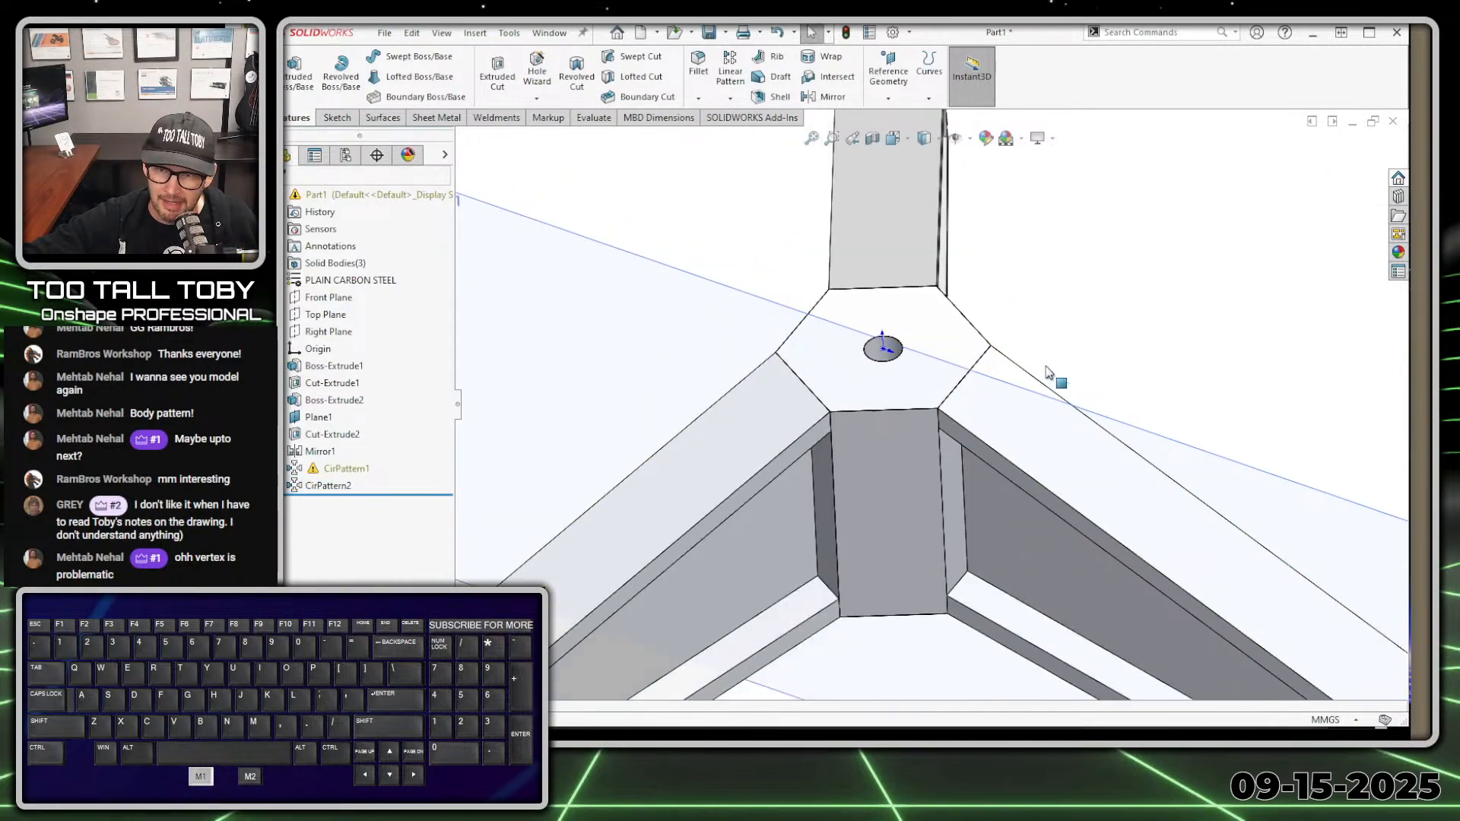
Expand the part's solid bodies and highlight each patterned body in turn to examine how they overlap at the hub
click(285, 263)
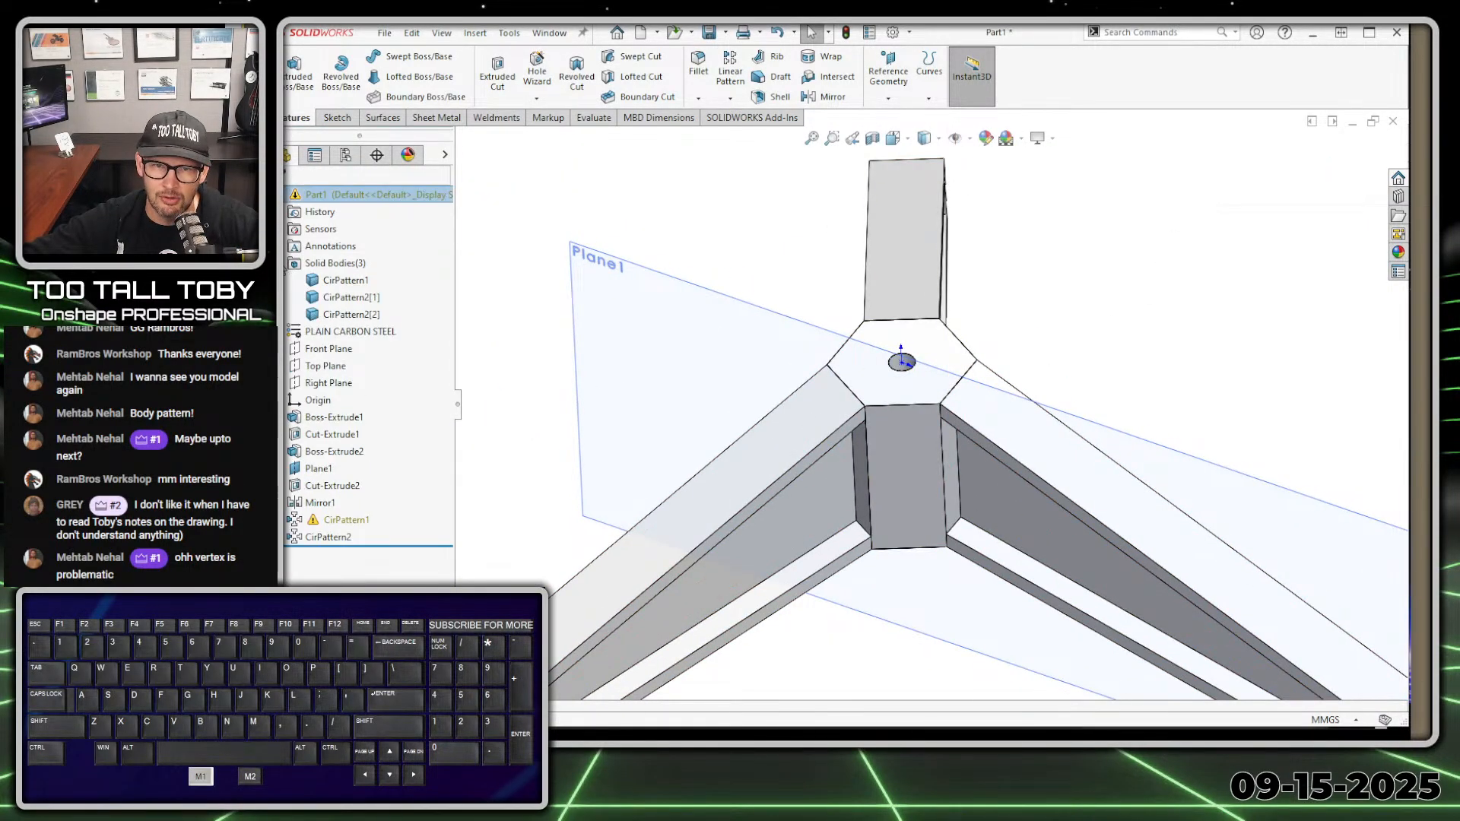
click(328, 263)
click(332, 280)
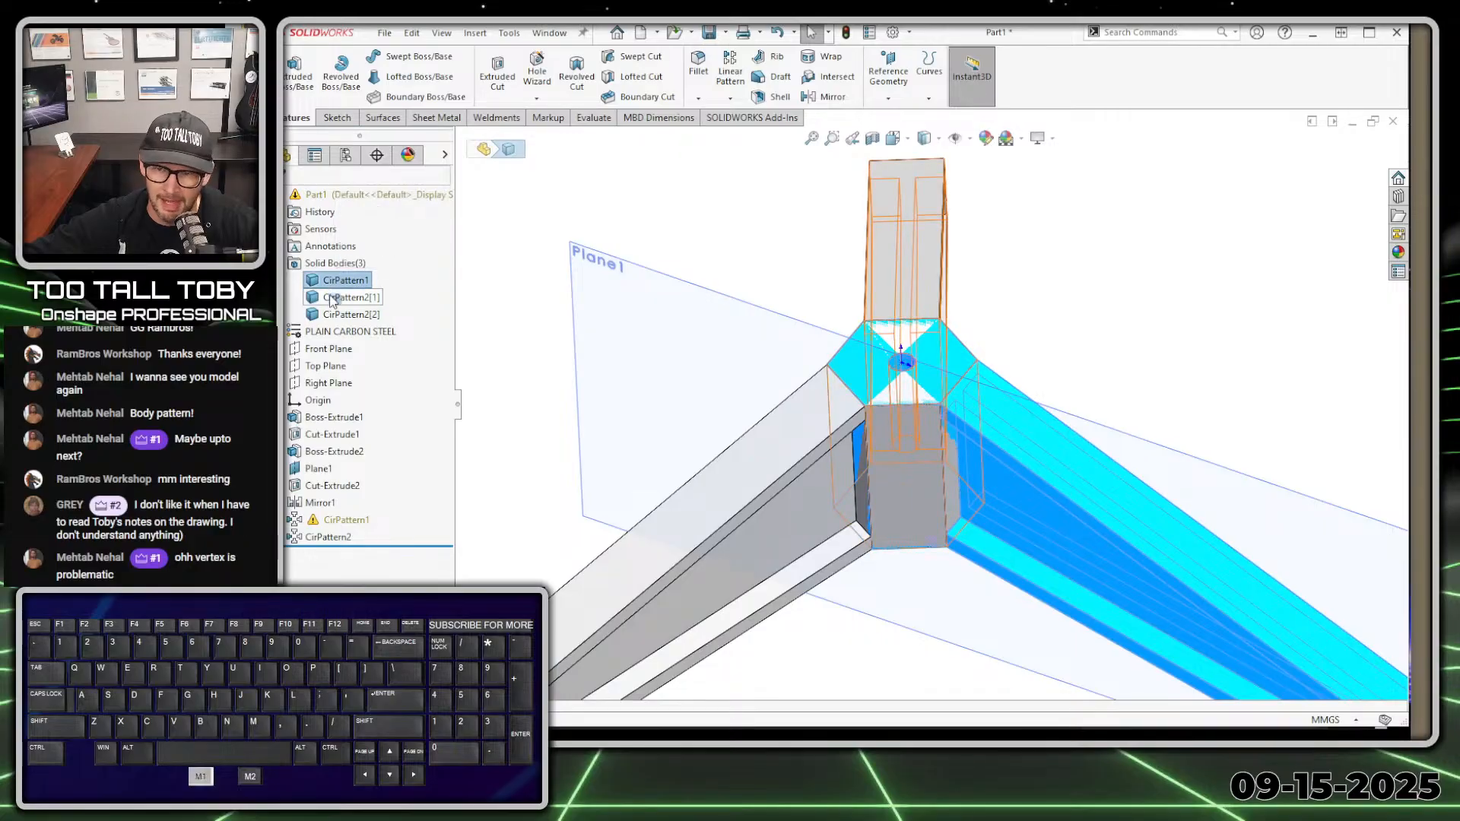
click(350, 297)
click(350, 314)
scroll(835, 330, up, 3)
scroll(835, 331, up, 1)
scroll(982, 574, down, 3)
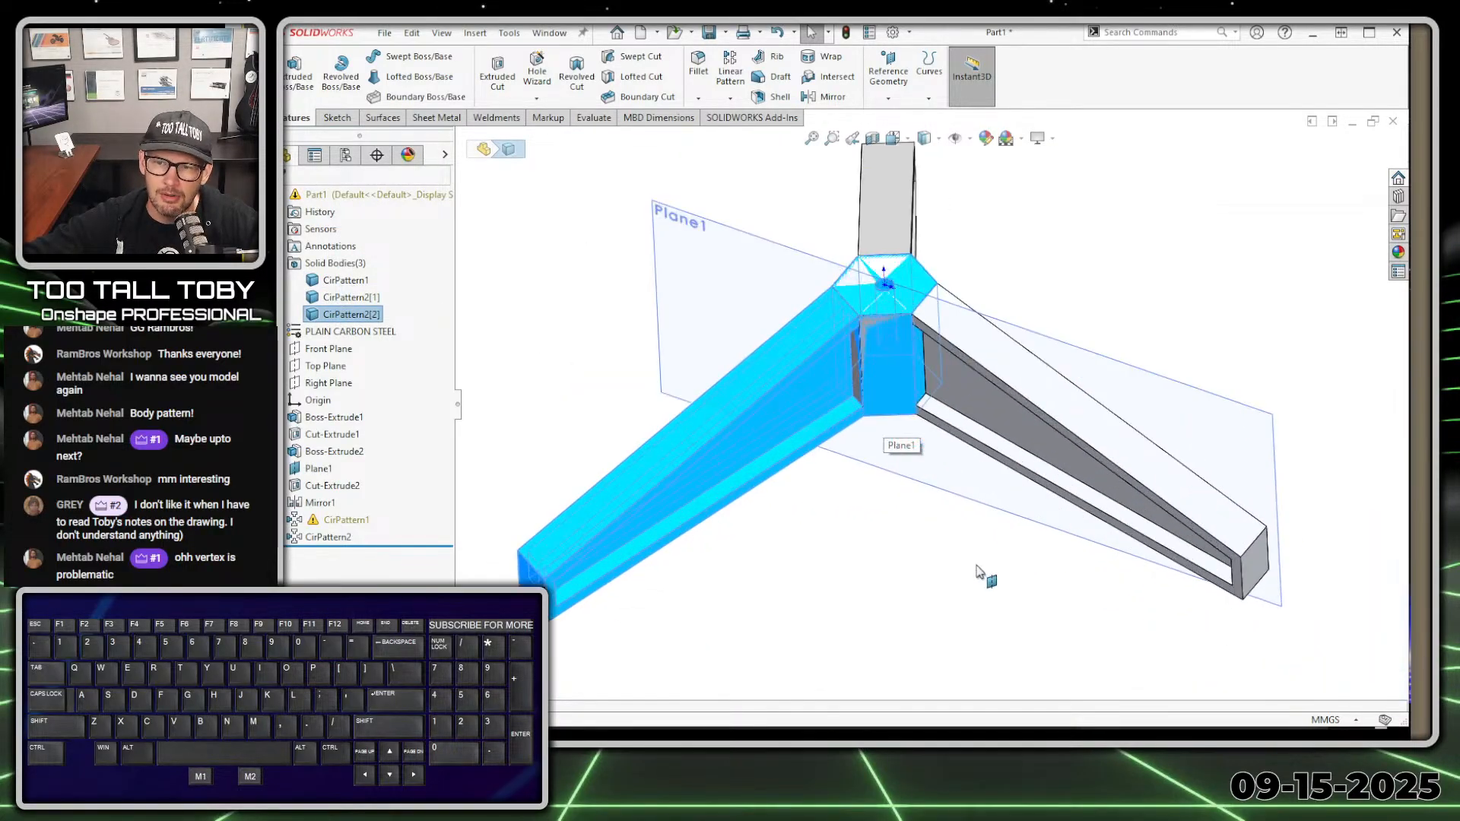
click(856, 575)
middle_drag(857, 574, 842, 511)
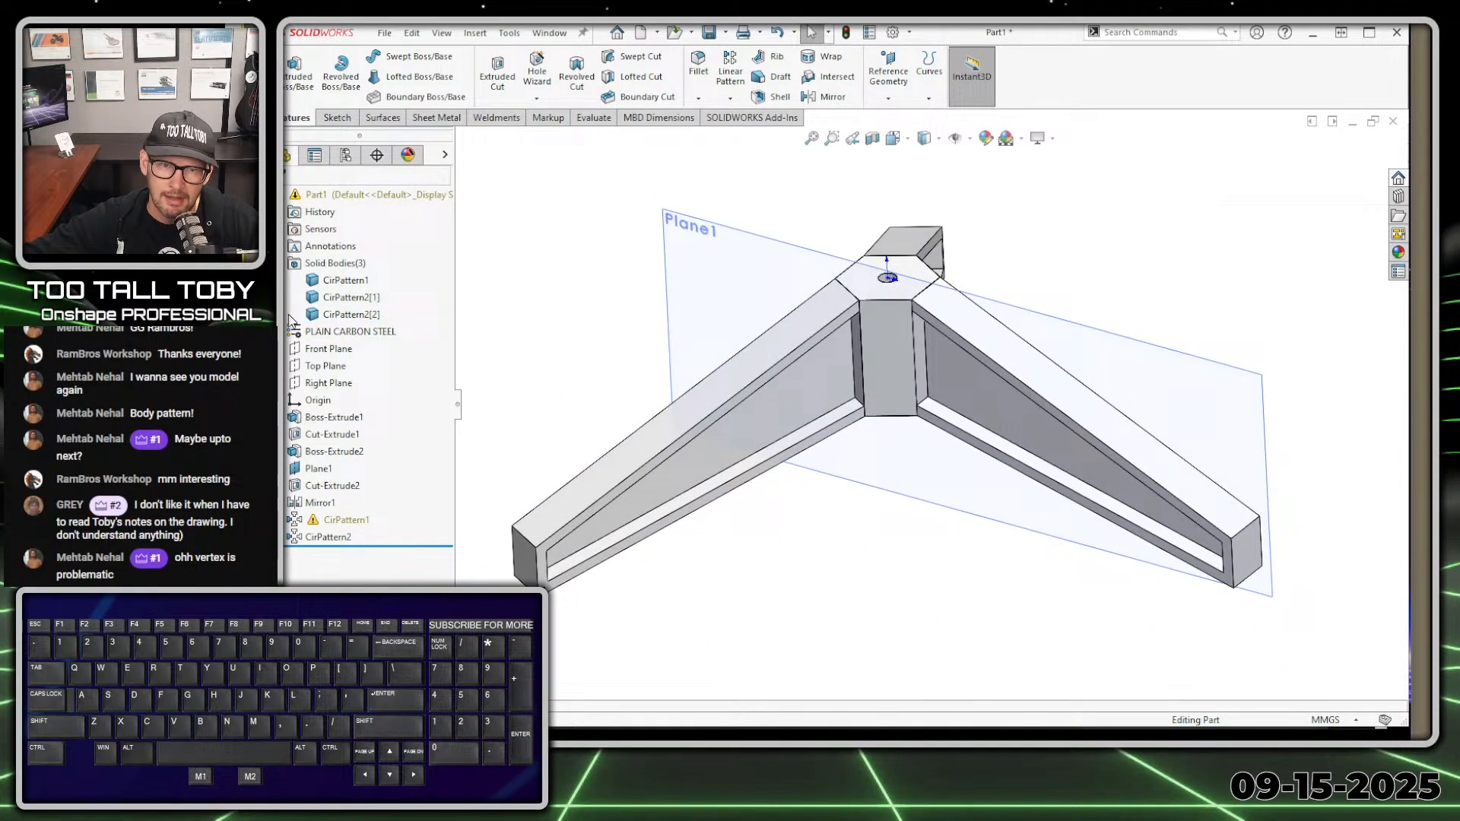
click(335, 280)
shift+click(366, 315)
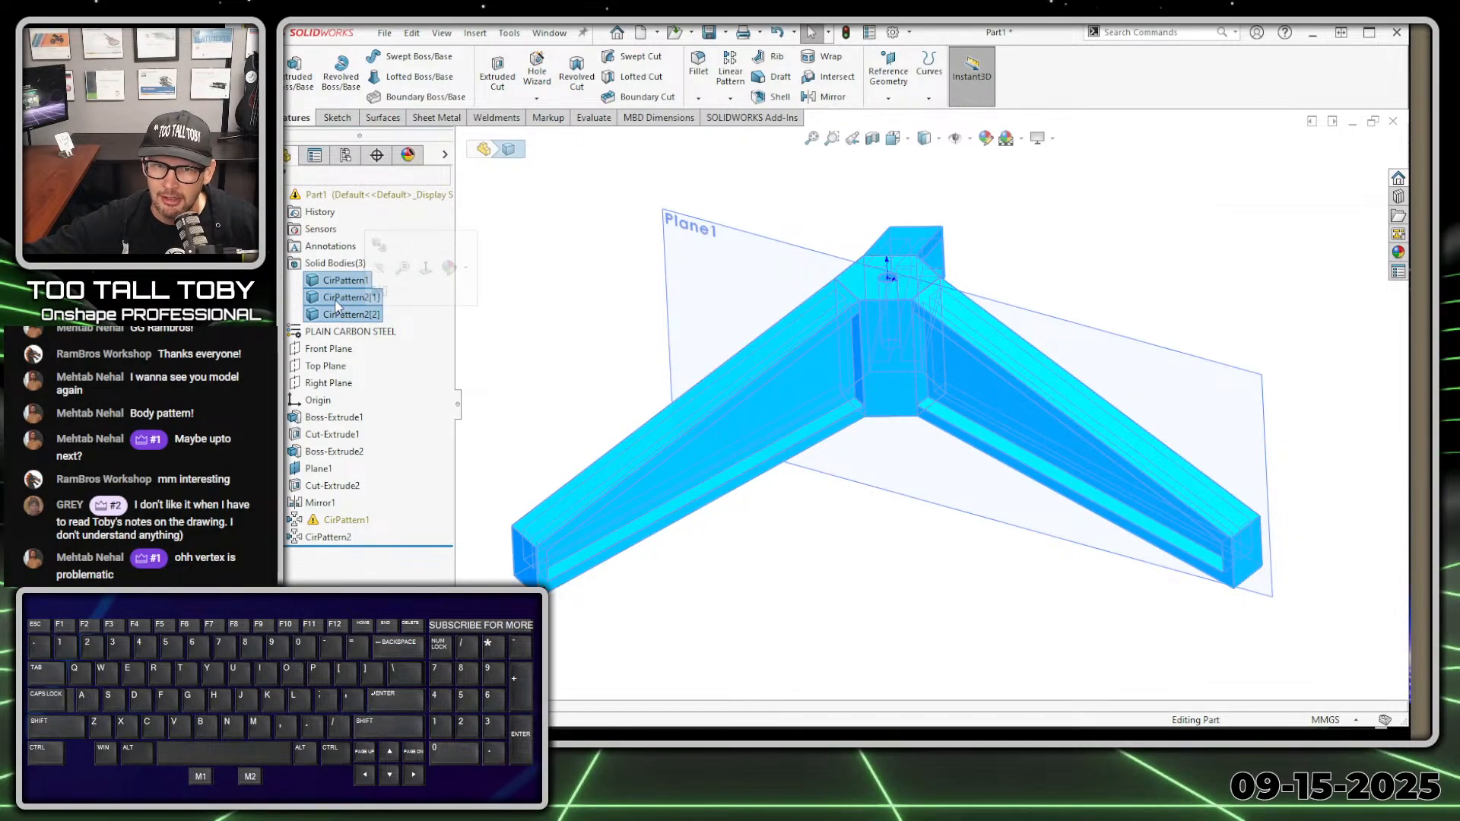
right_click(368, 297)
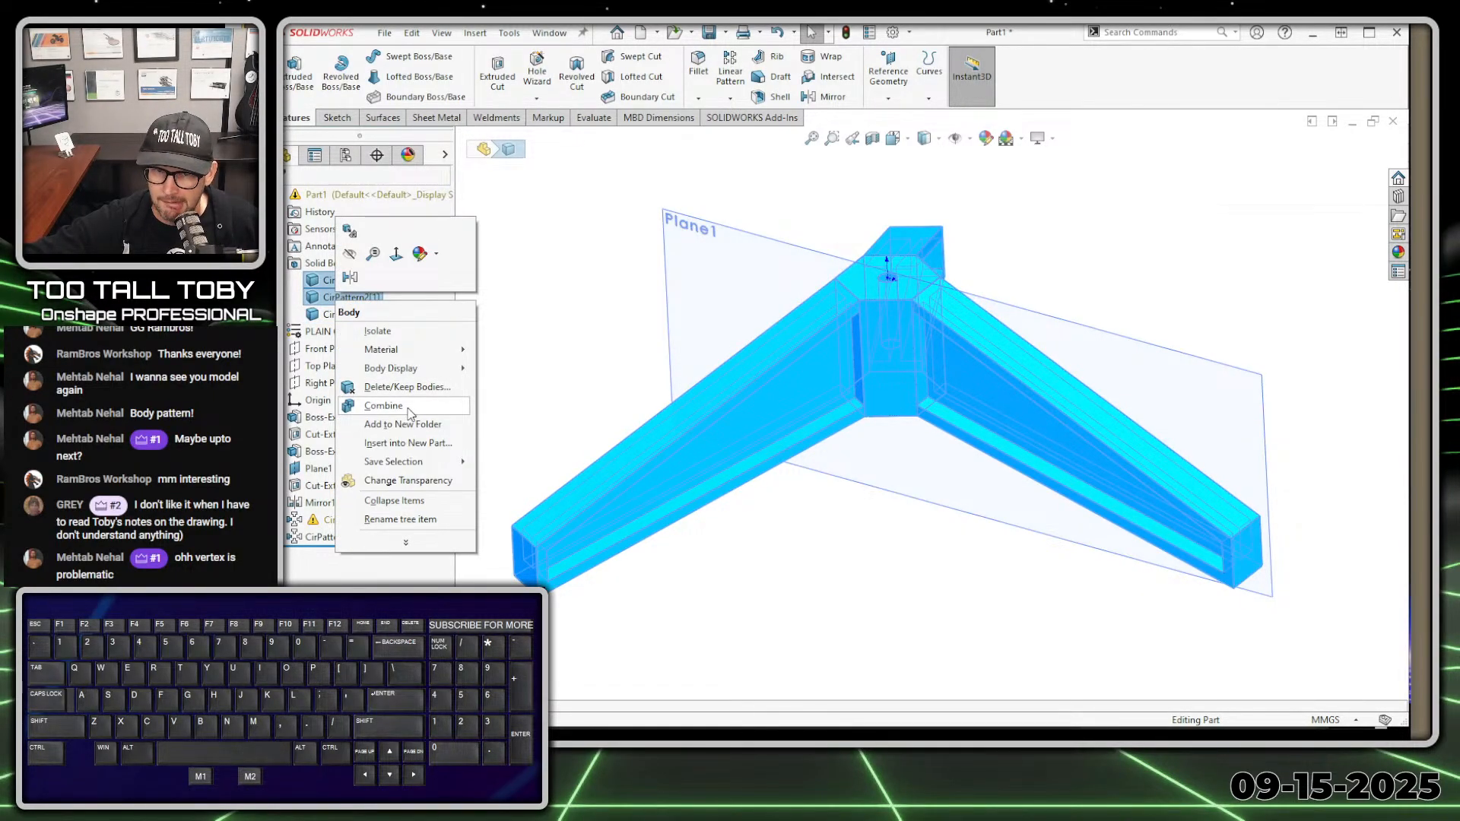
click(476, 32)
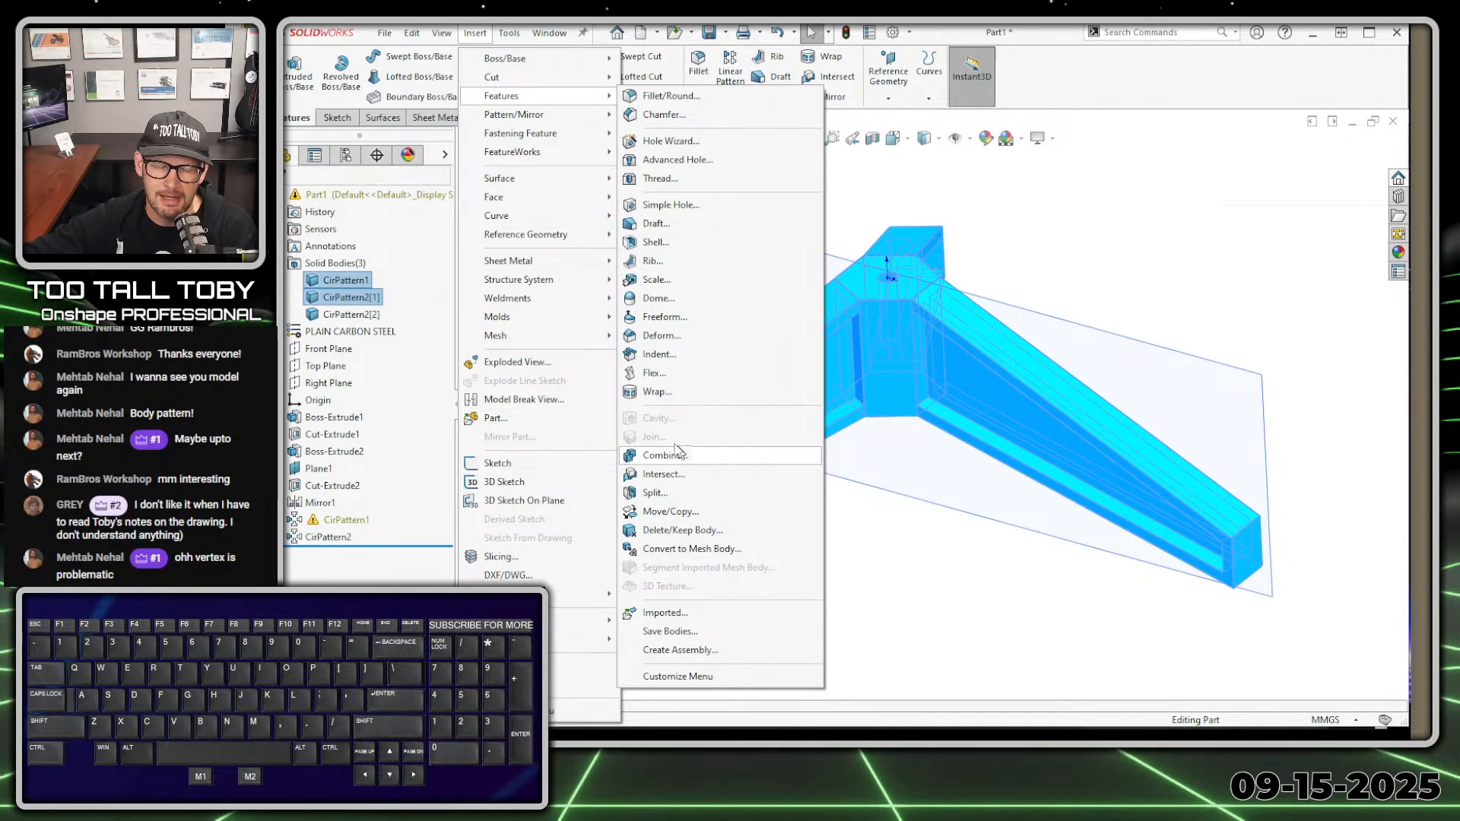
click(1187, 249)
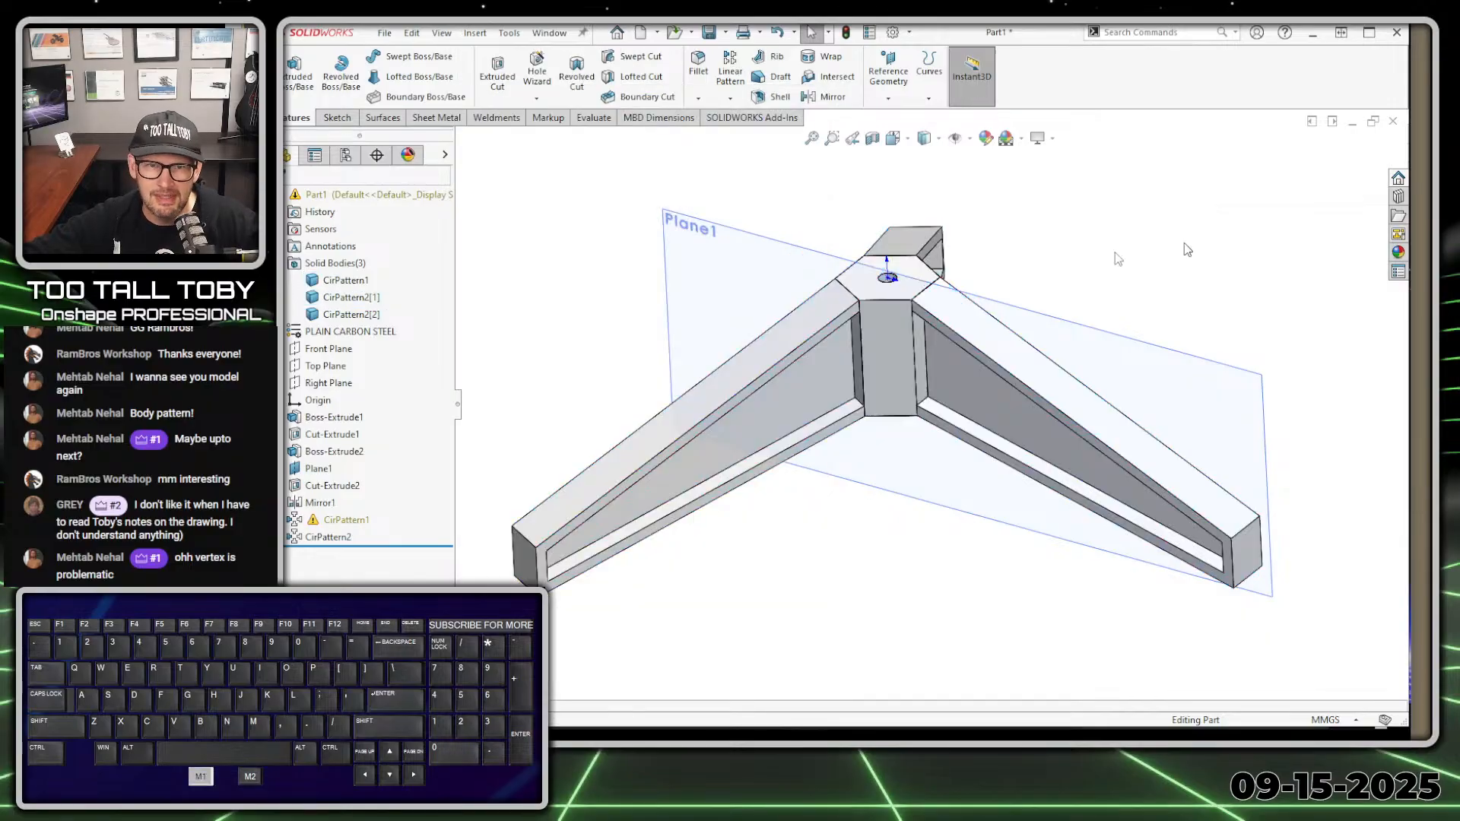
drag(270, 365, 290, 373)
Combine the original body and its two patterned copies into one solid using the Add operation
click(364, 280)
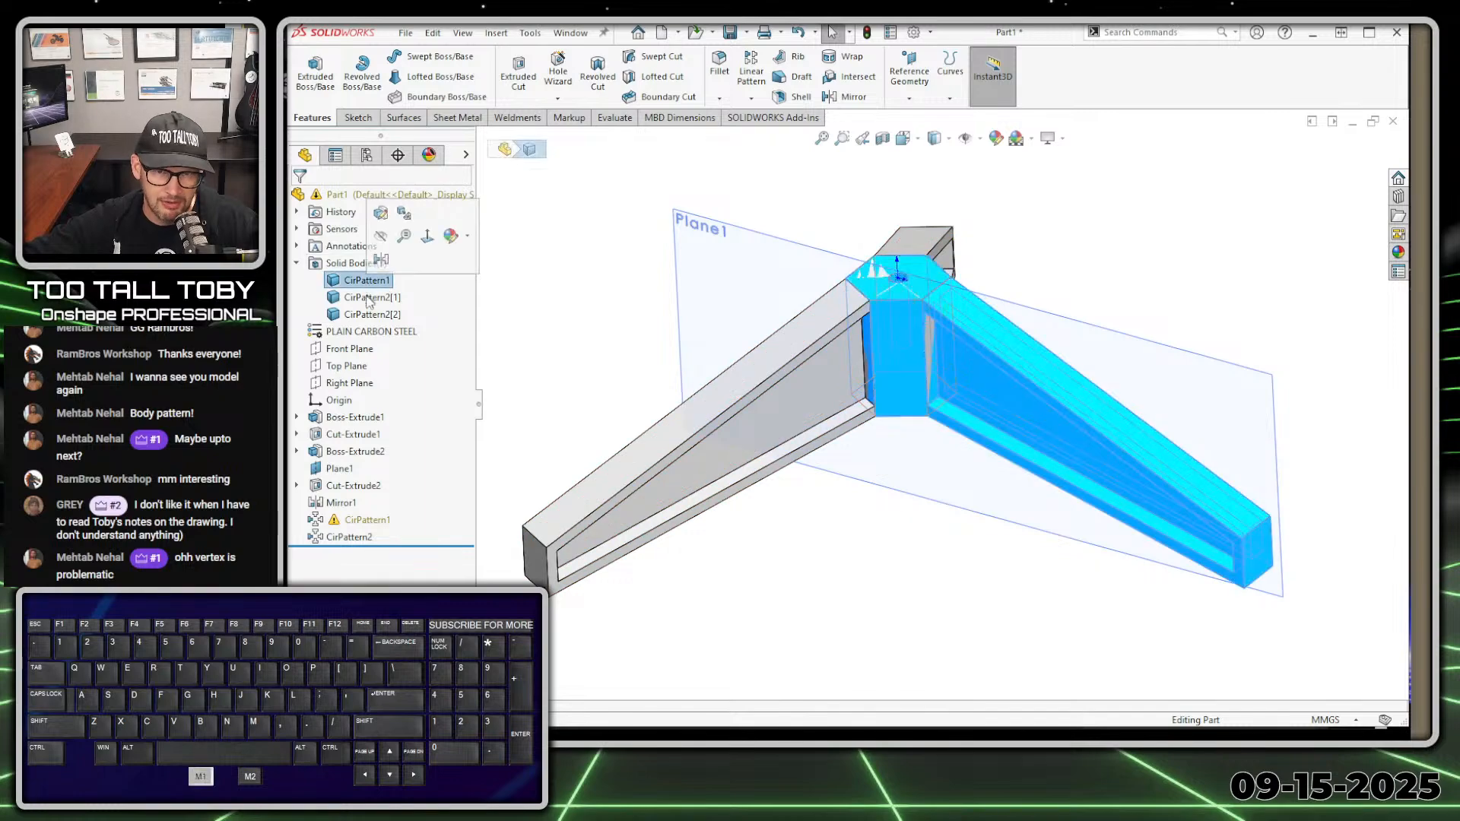
ctrl+click(365, 297)
ctrl+click(369, 314)
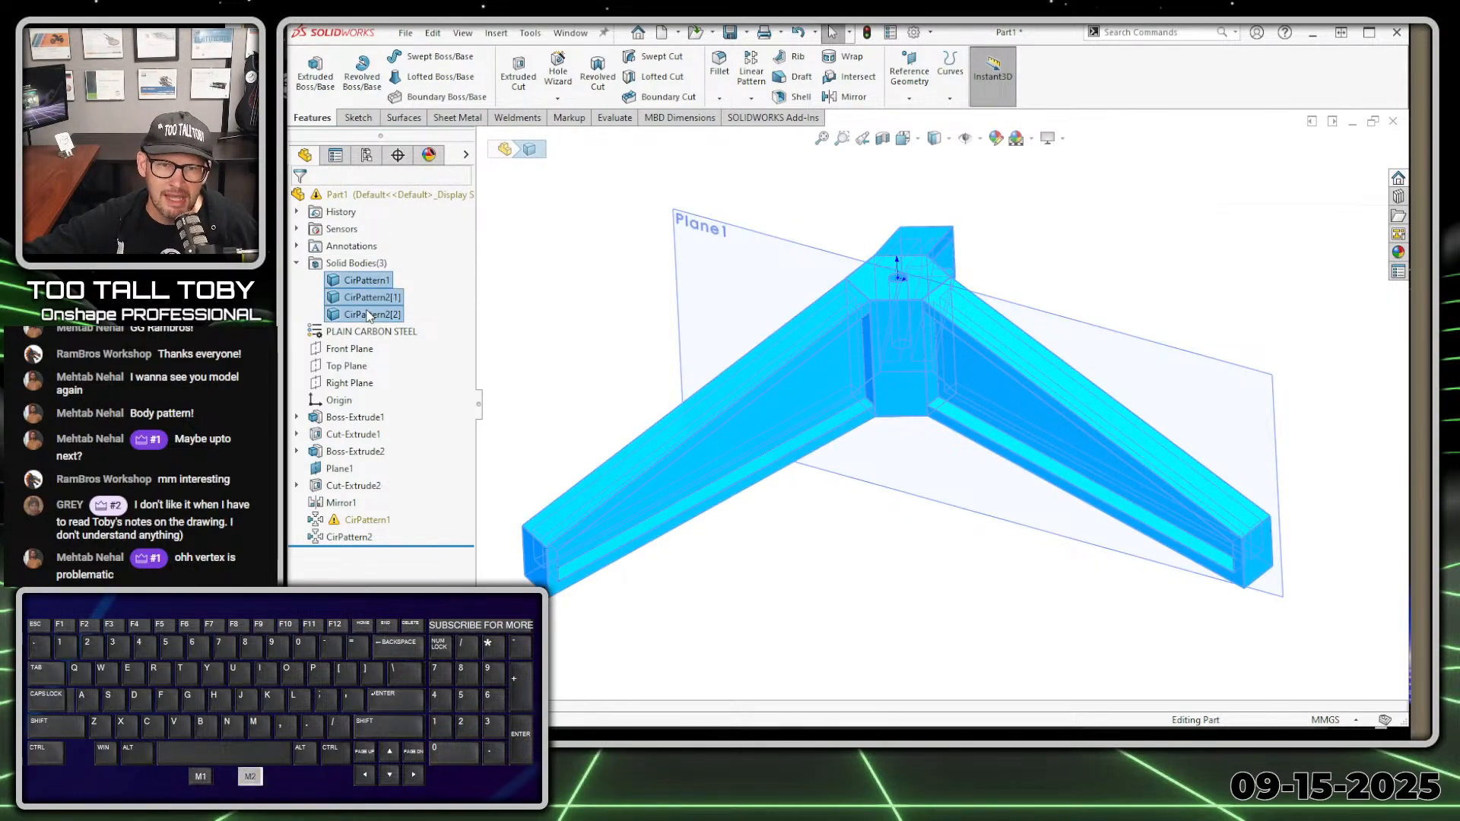
right_click(369, 312)
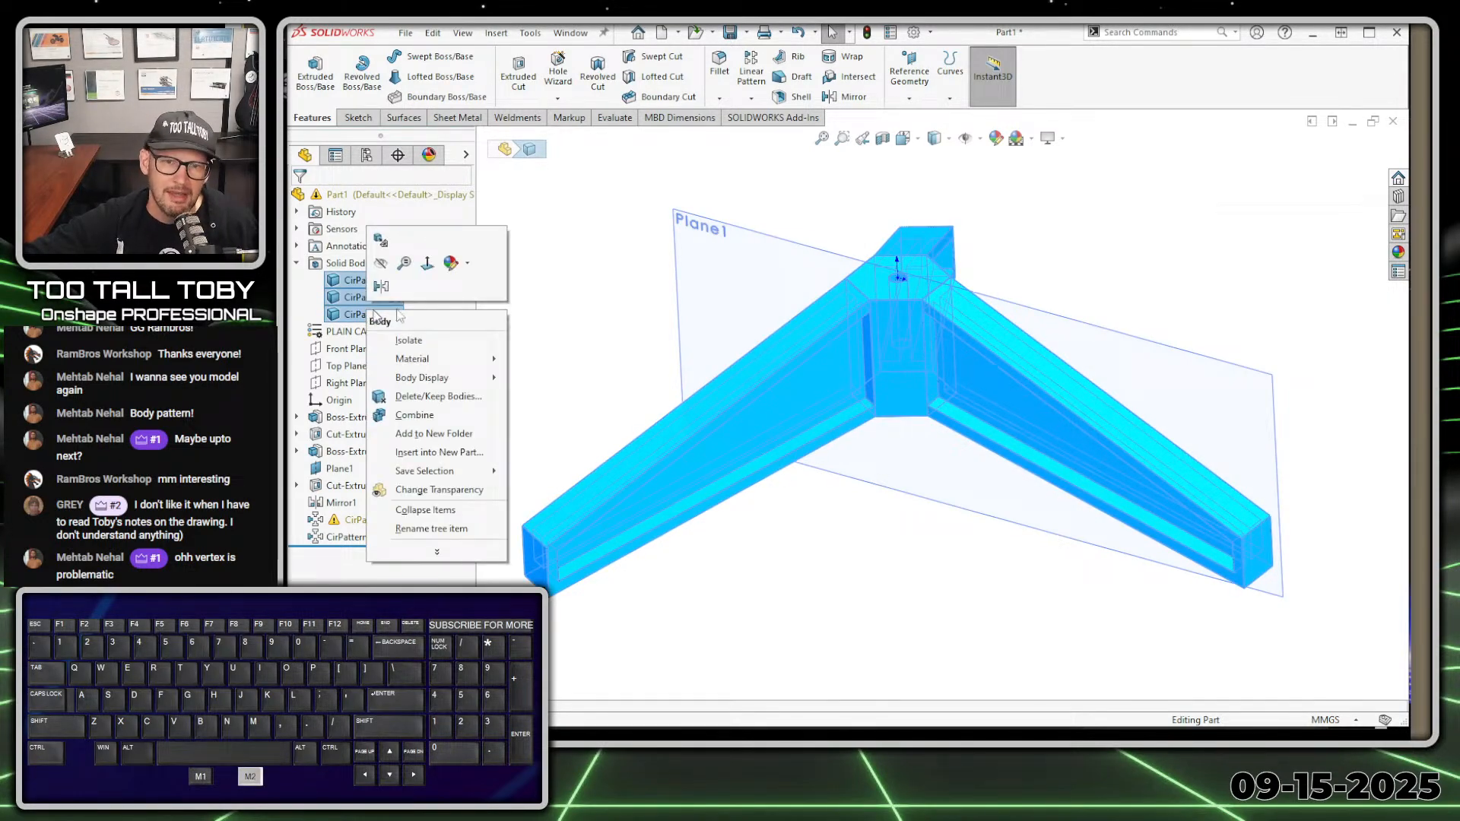
click(416, 416)
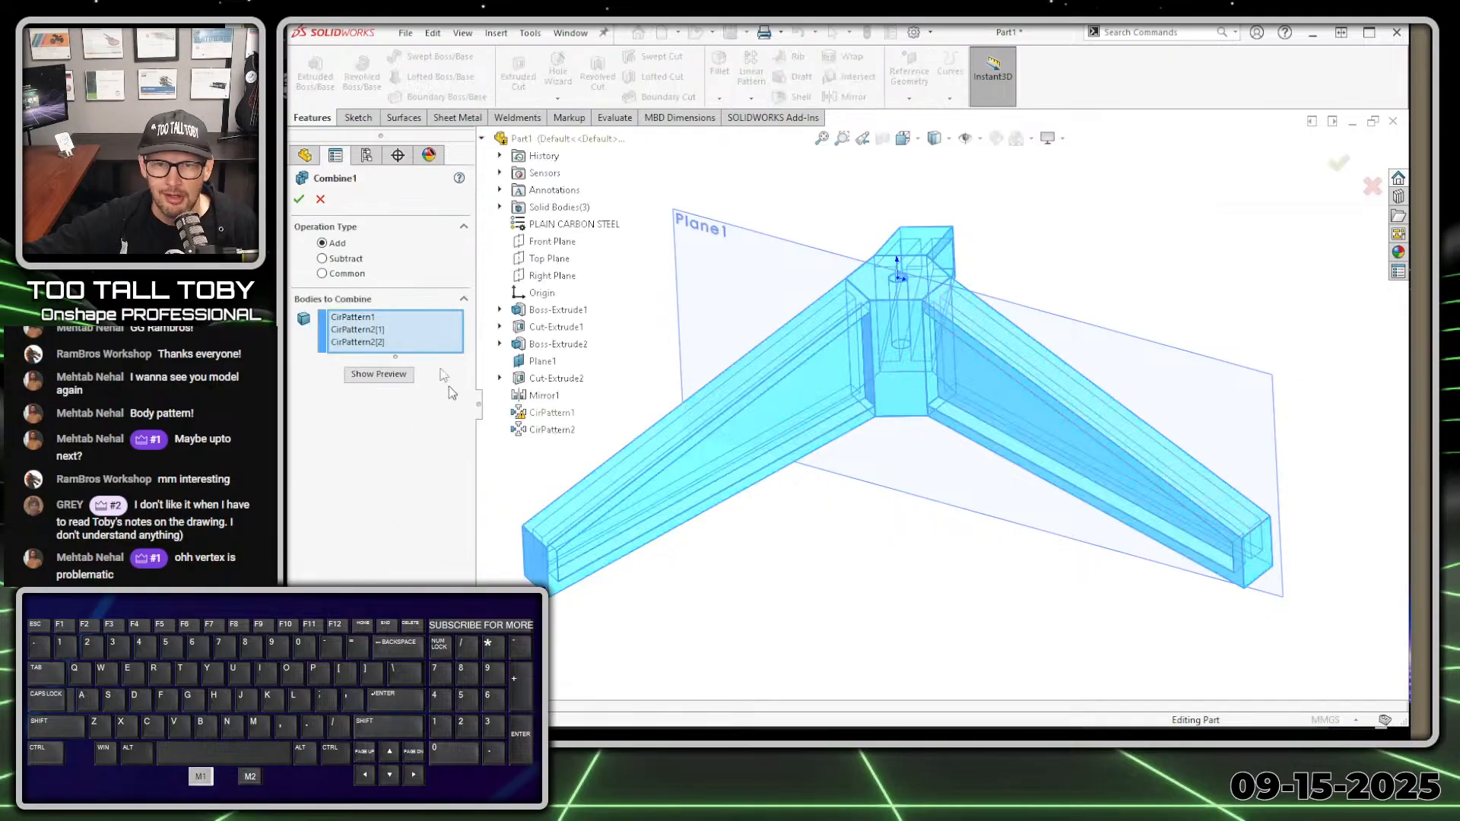
click(299, 200)
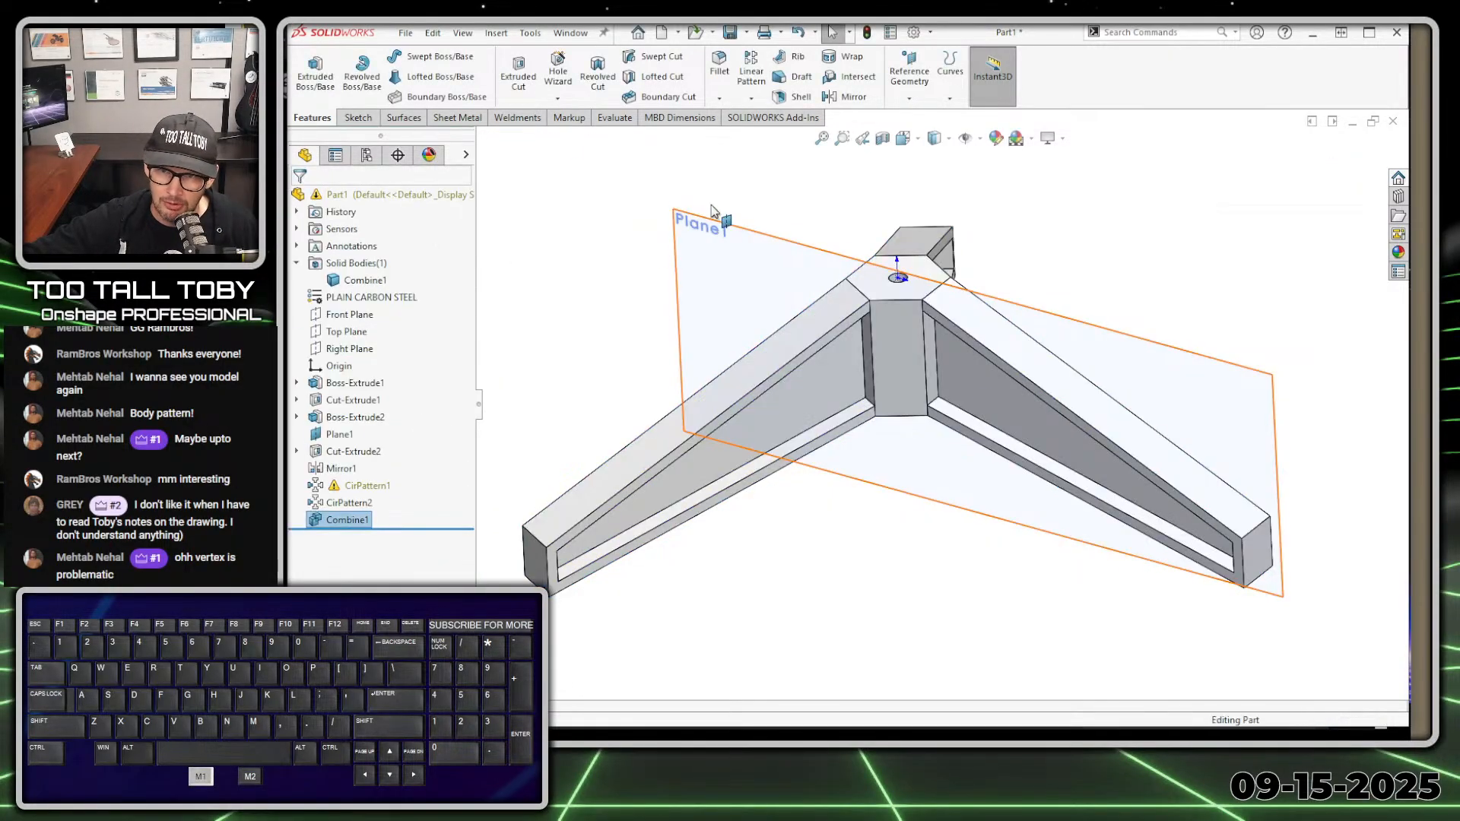
click(622, 307)
scroll(937, 452, up, 4)
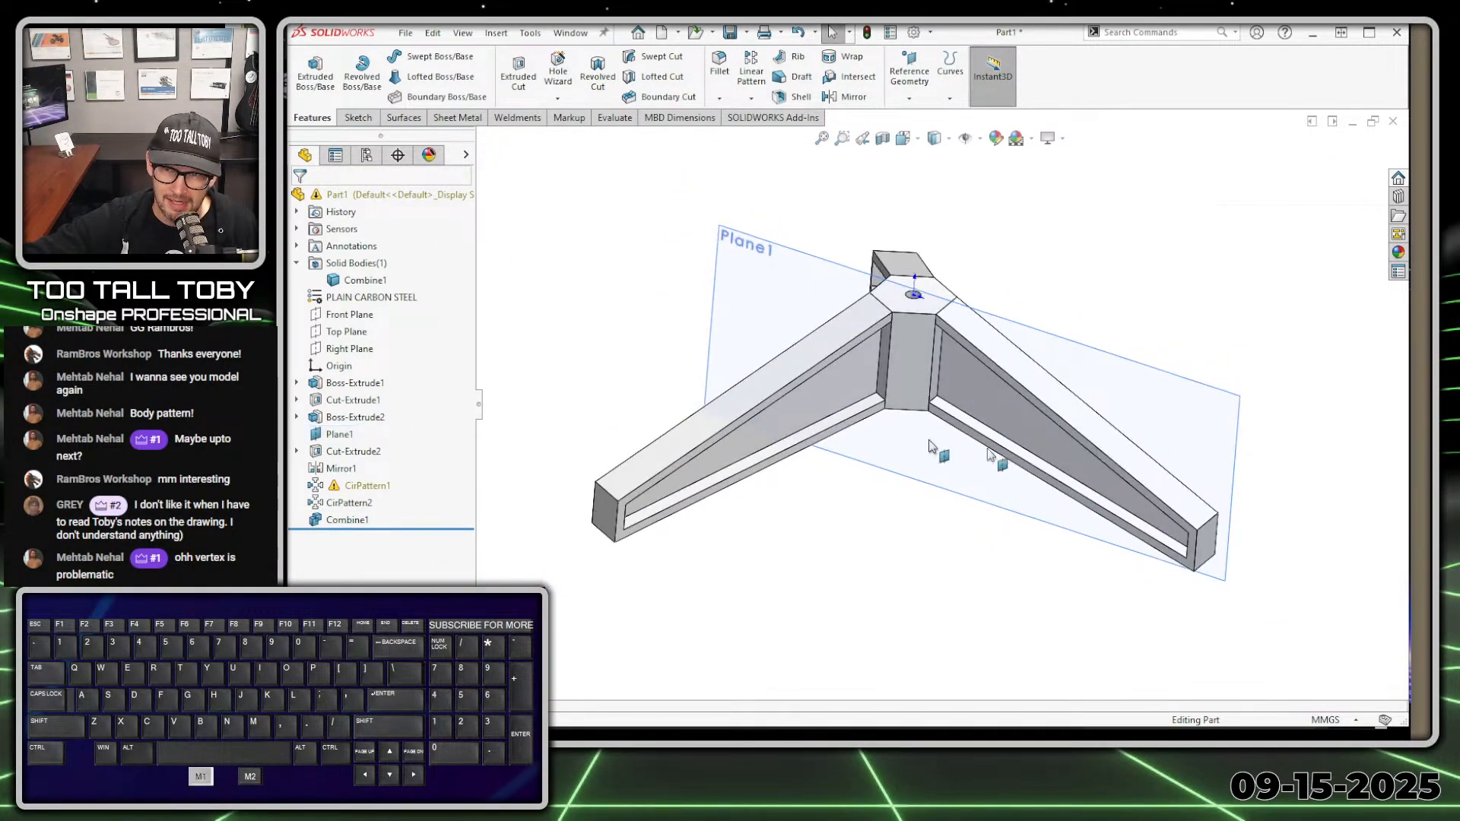
scroll(999, 457, down, 4)
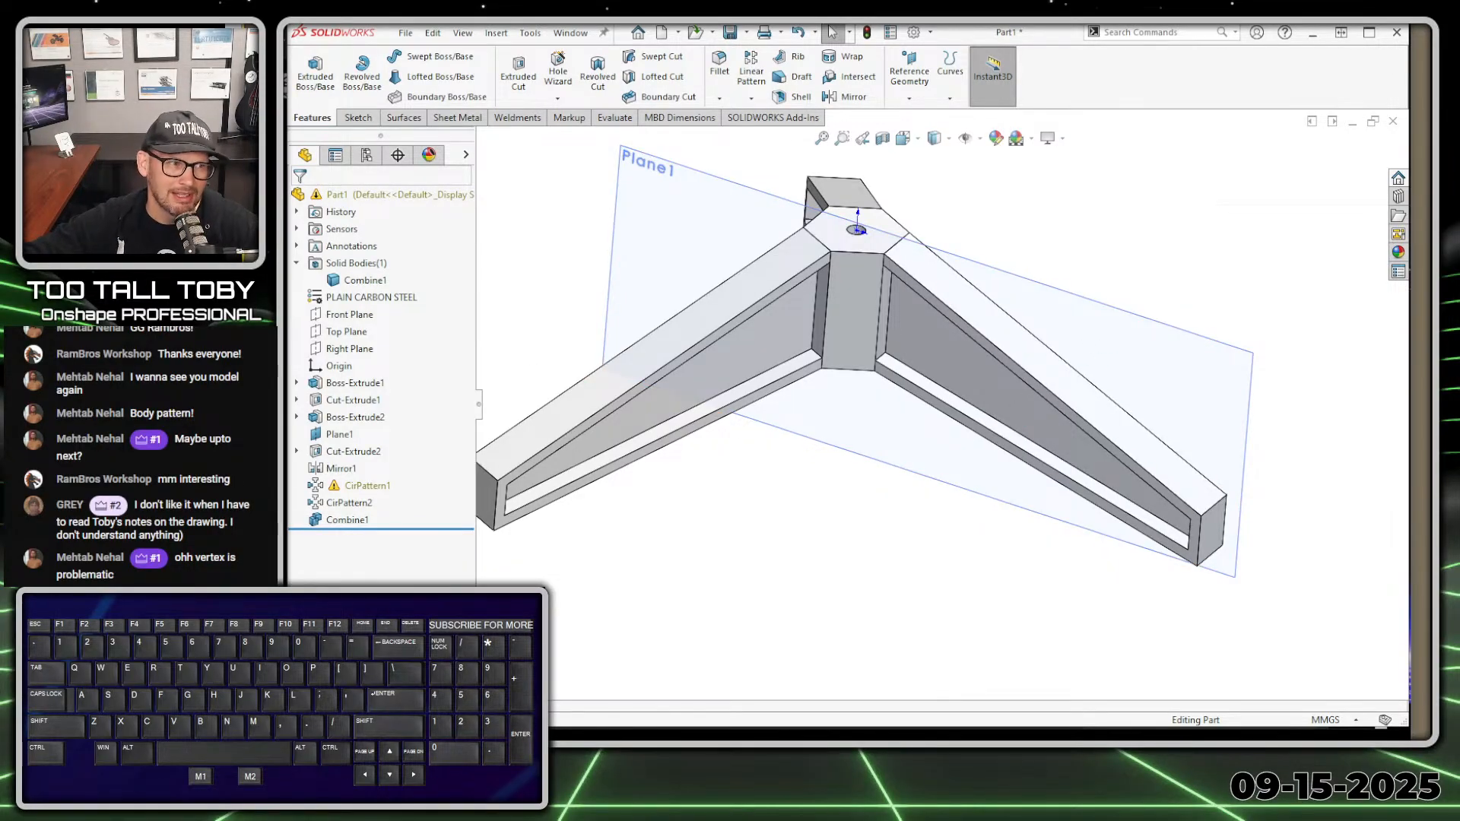
middle_drag(1102, 346, 887, 312)
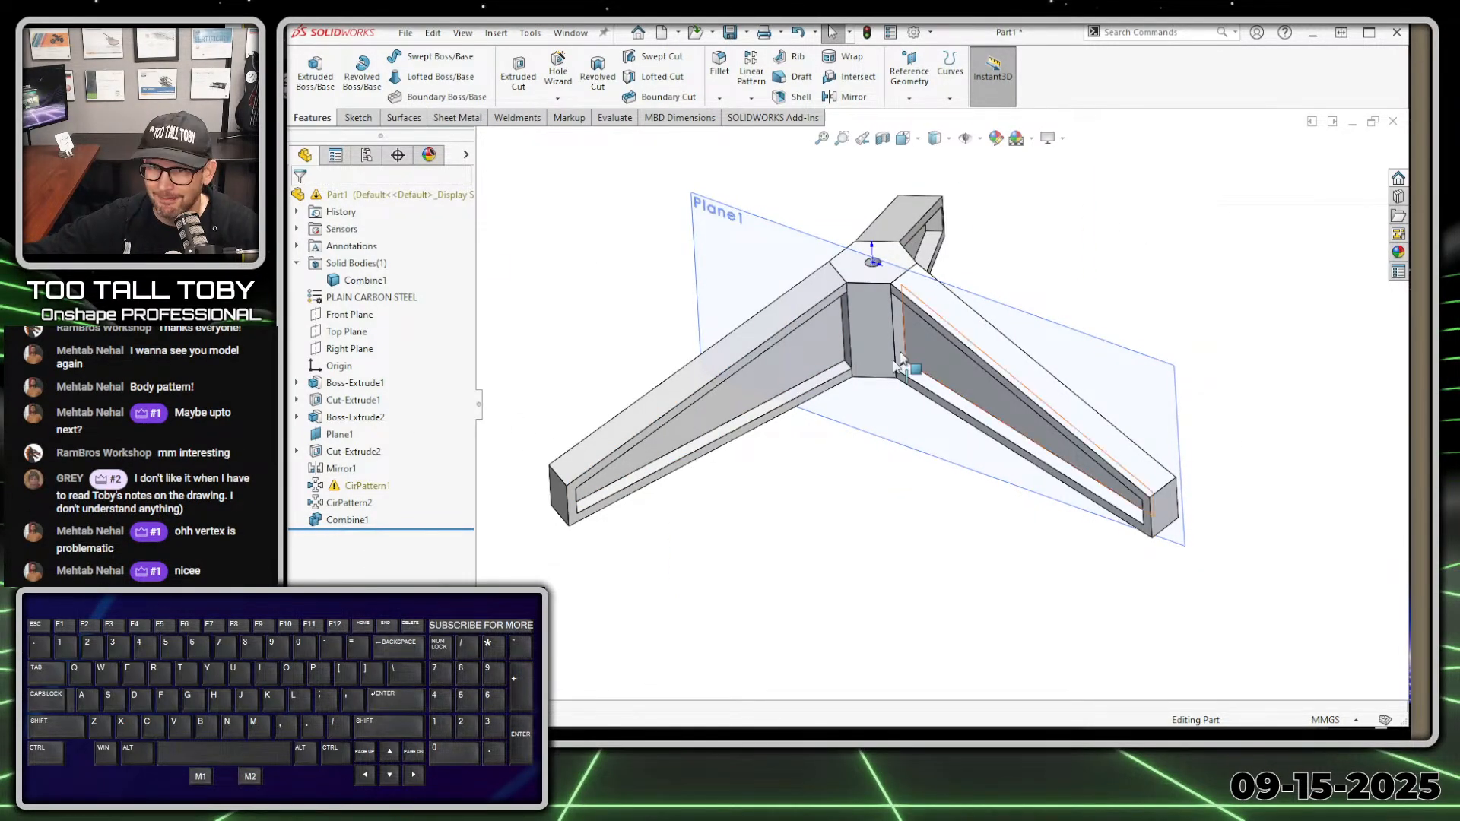
Delete the first circular pattern, CirPattern1, and confirm the deletion
middle_drag(1060, 274, 932, 339)
scroll(898, 306, up, 2)
click(811, 314)
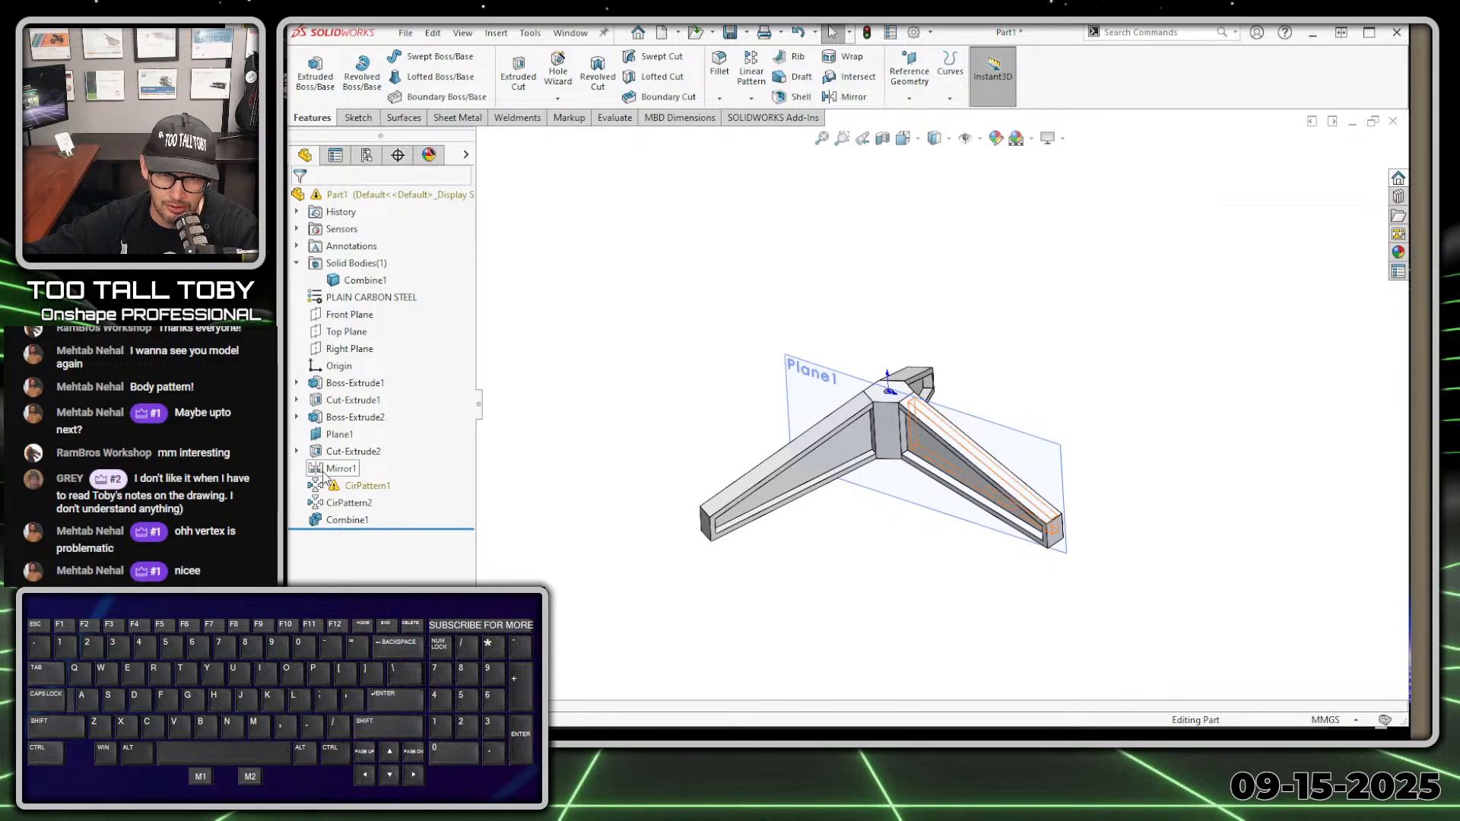
click(346, 485)
key(Delete)
click(828, 307)
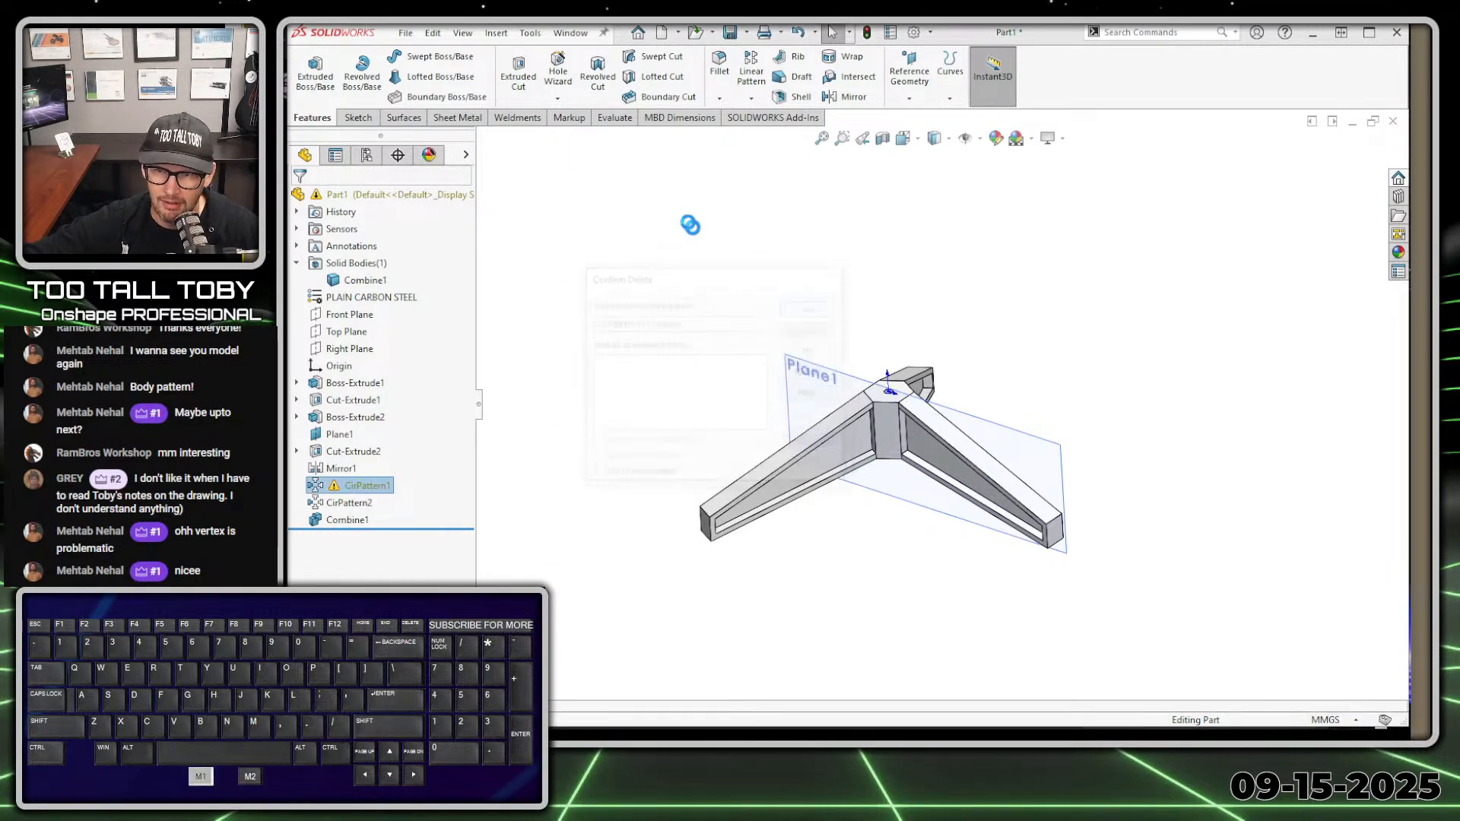
Rename the hexagonal hub's boss extrusion as HEX BASE
middle_drag(888, 535, 910, 424)
scroll(910, 423, down, 2)
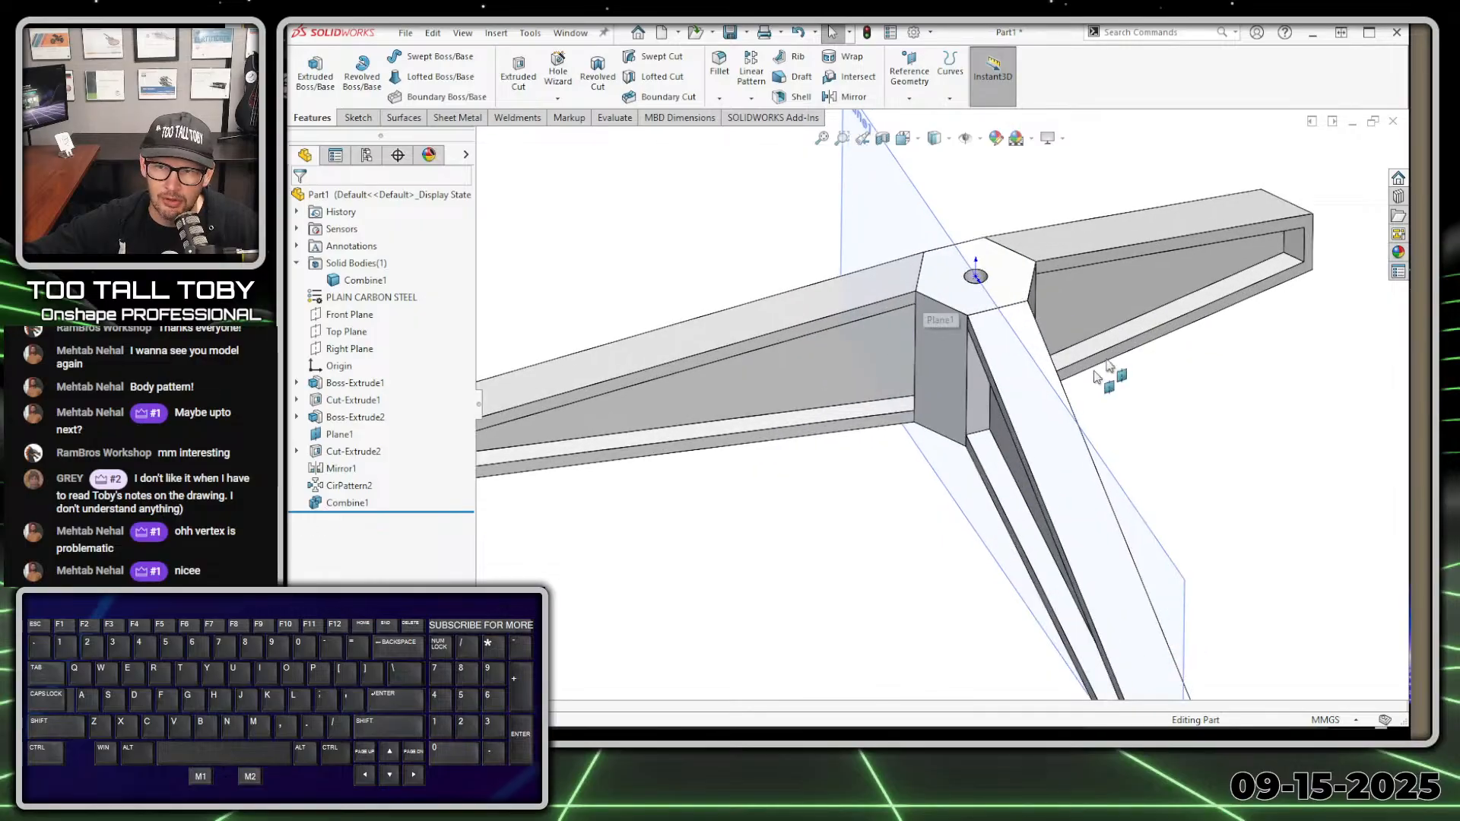
scroll(1102, 375, up, 2)
scroll(1019, 373, down, 1)
click(343, 384)
key(F2)
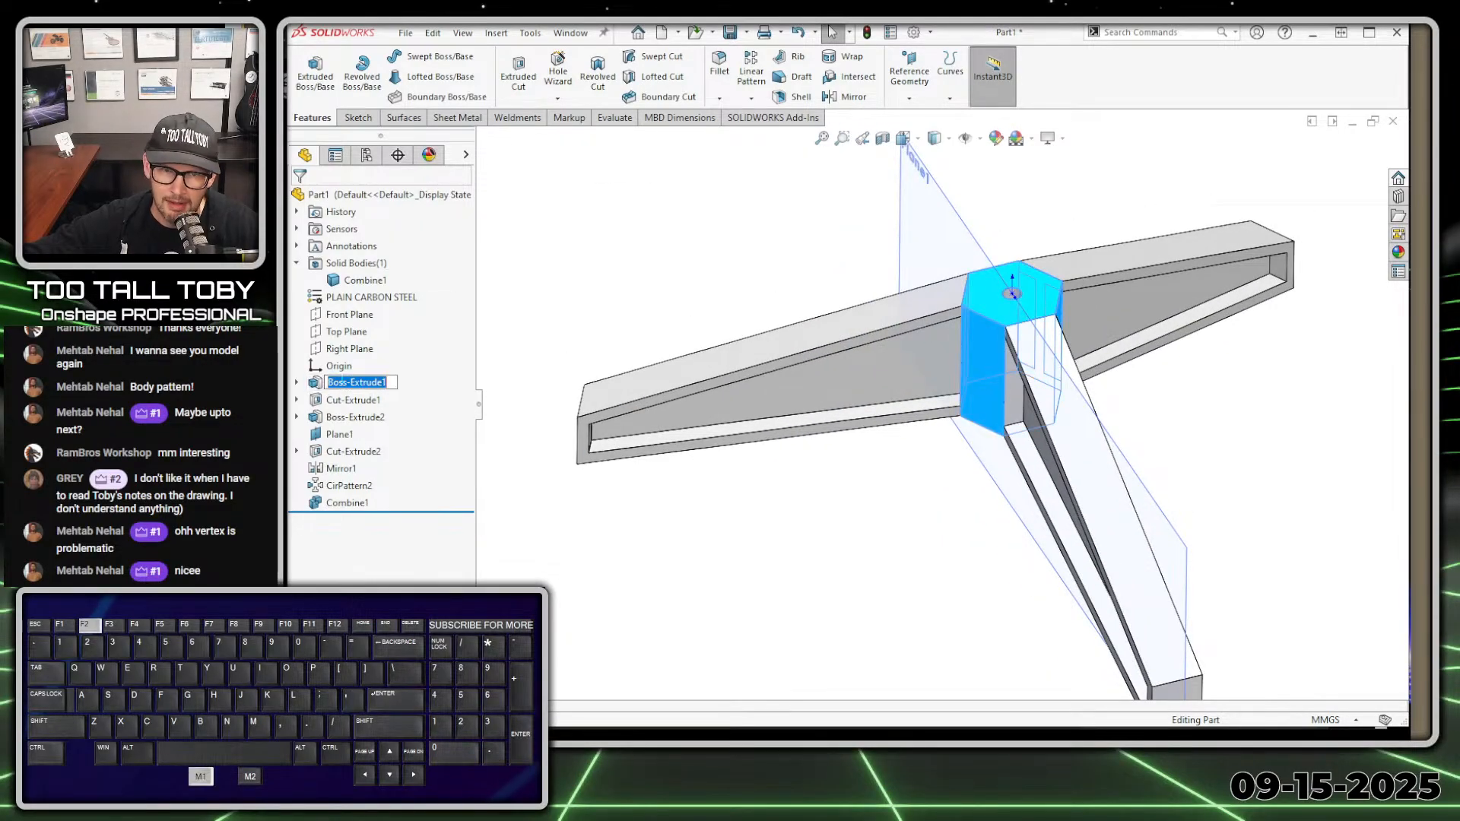
text(HEX BASE)
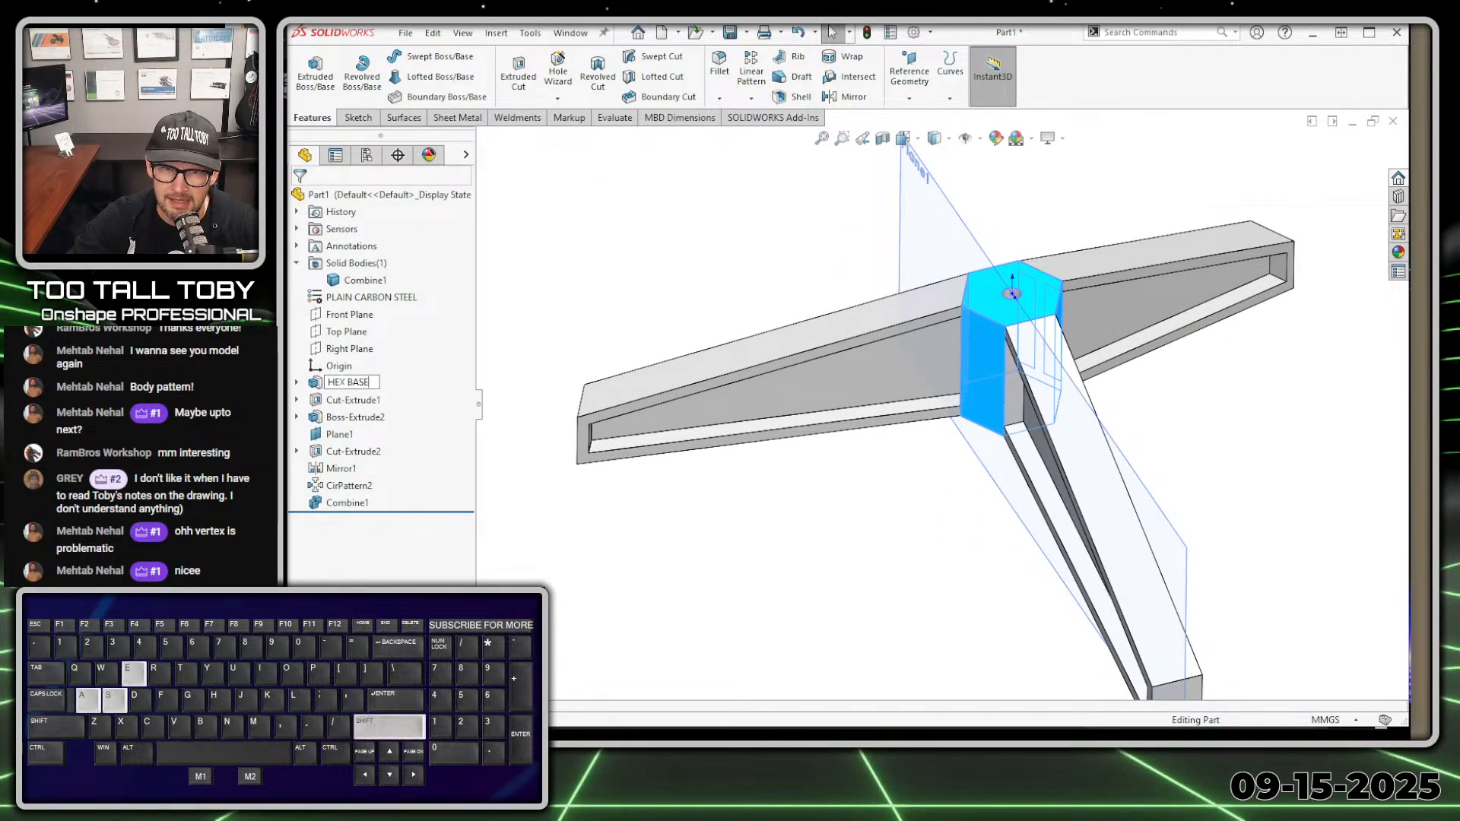
key(Return)
Rename the cut extrusion through the hub as HOLE in HEX
click(343, 400)
key(F2)
text(HO)
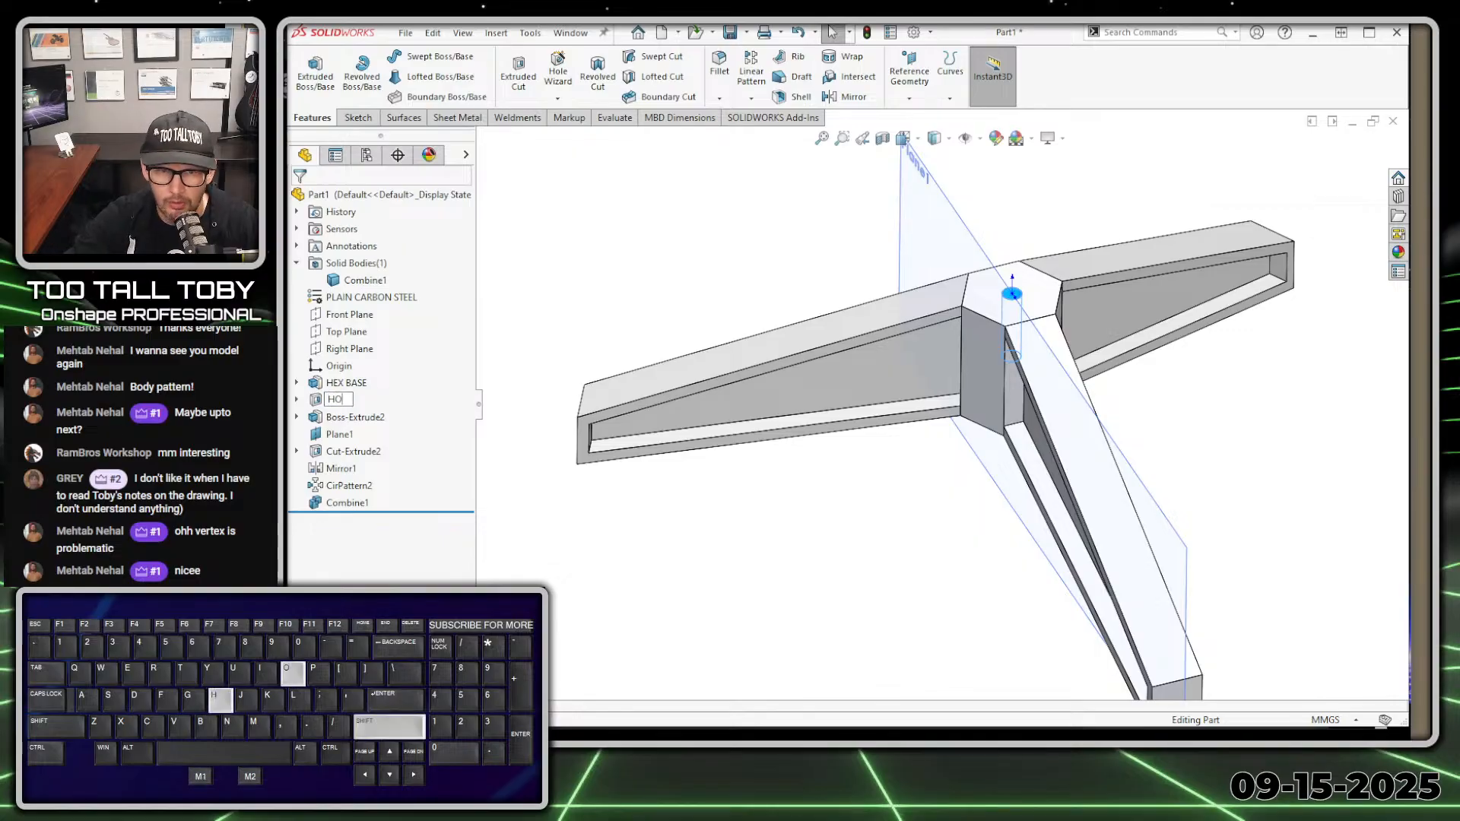
text(LE in HEX)
key(Return)
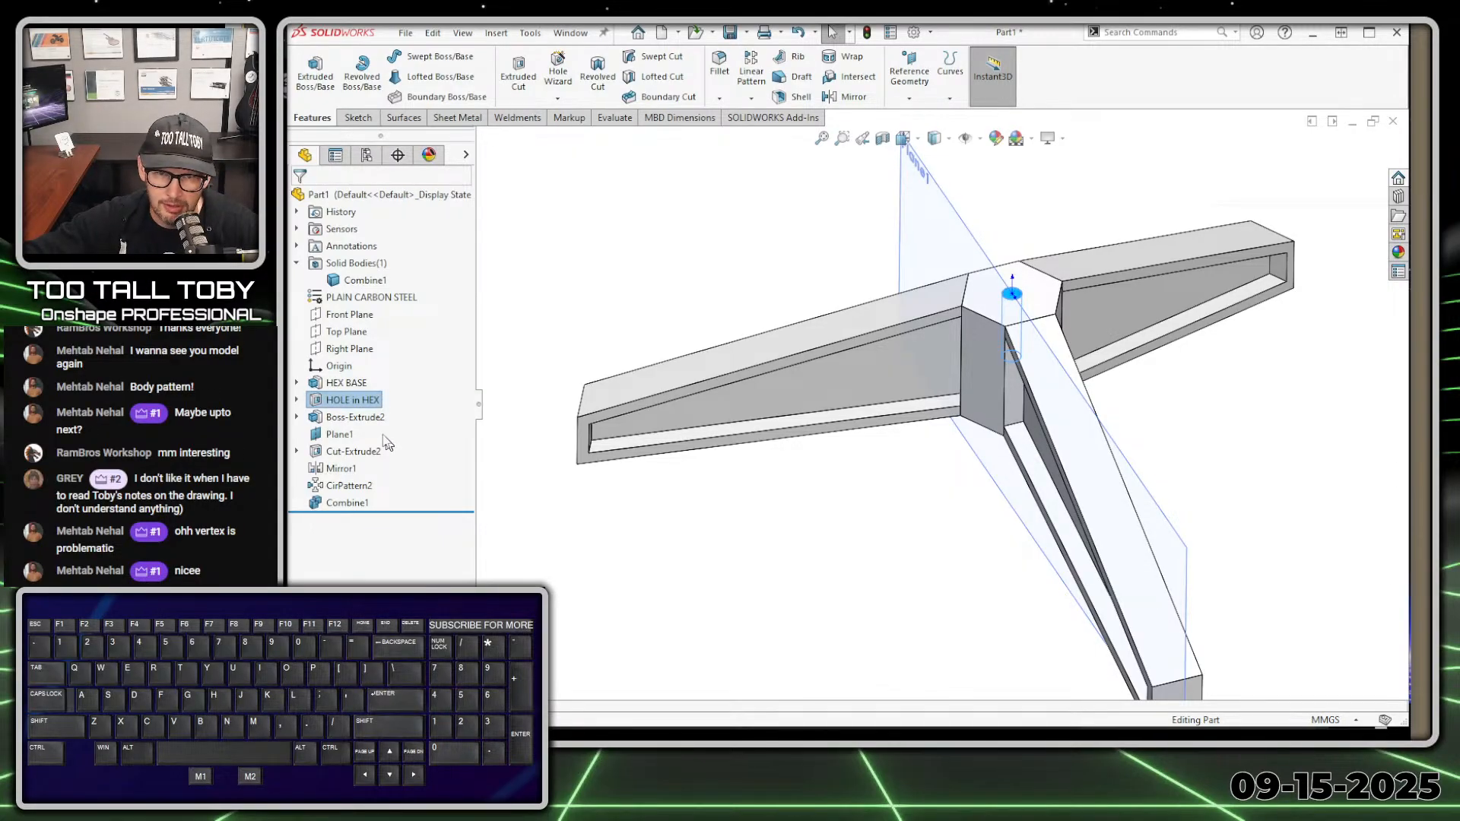
Rename the arm's boss extrusion as LEG 1
click(357, 418)
key(F2)
text(LEG 1)
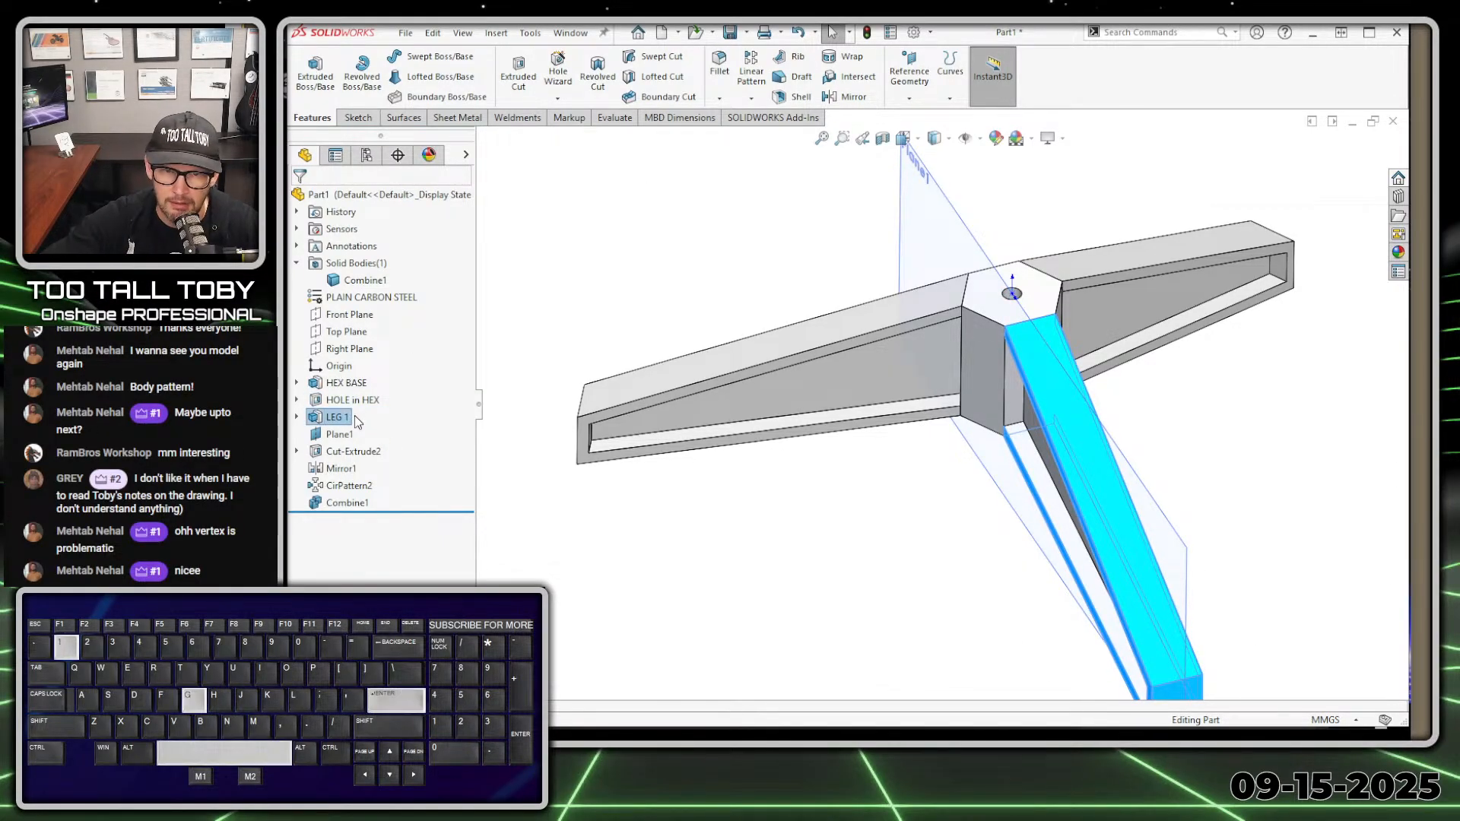
key(Return)
Rename the reference plane through the arm as Plane for WEB in LEG
click(340, 434)
key(F2)
text(P)
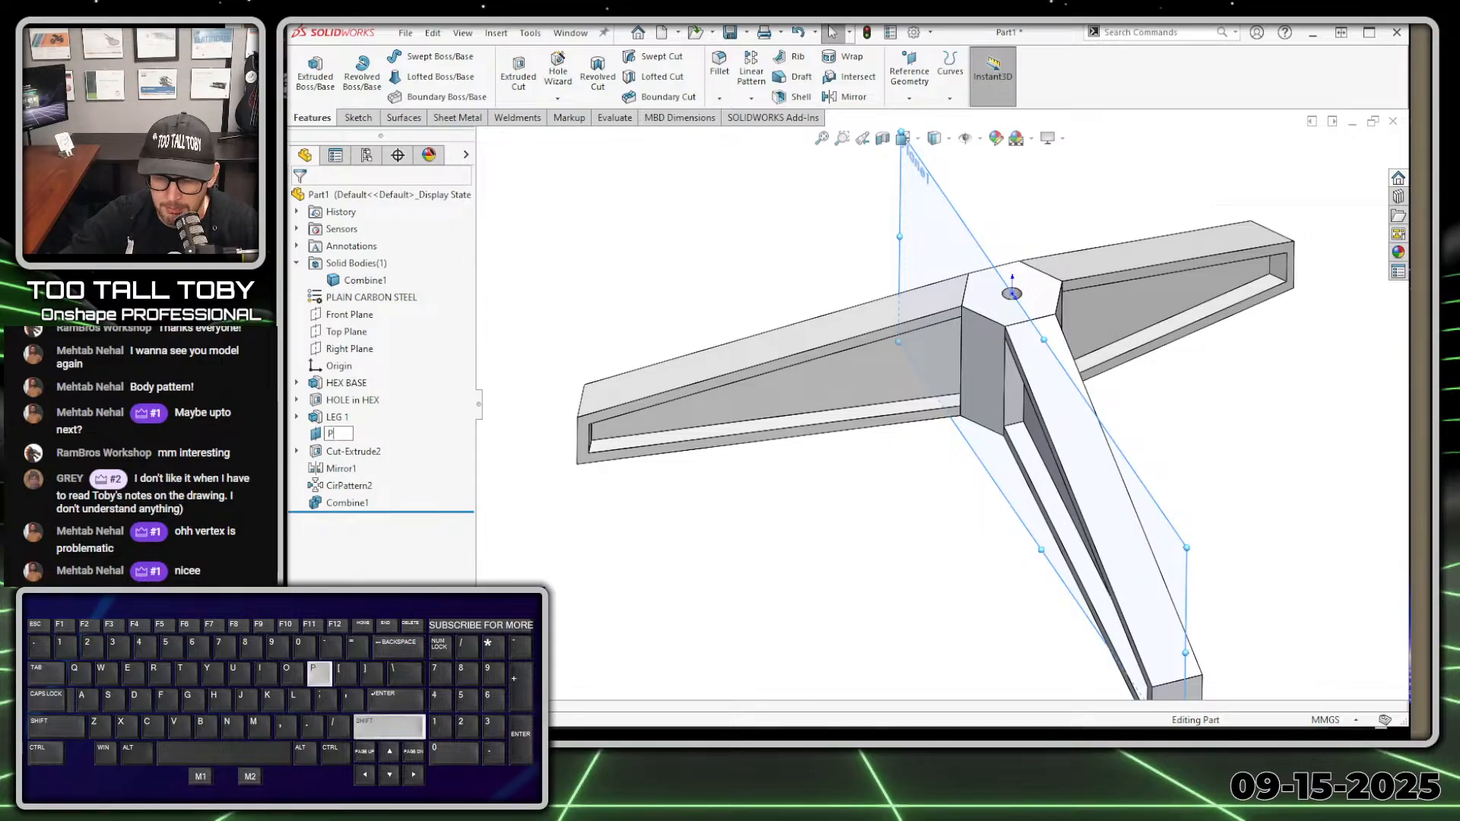
text(lane for WEB in LEG)
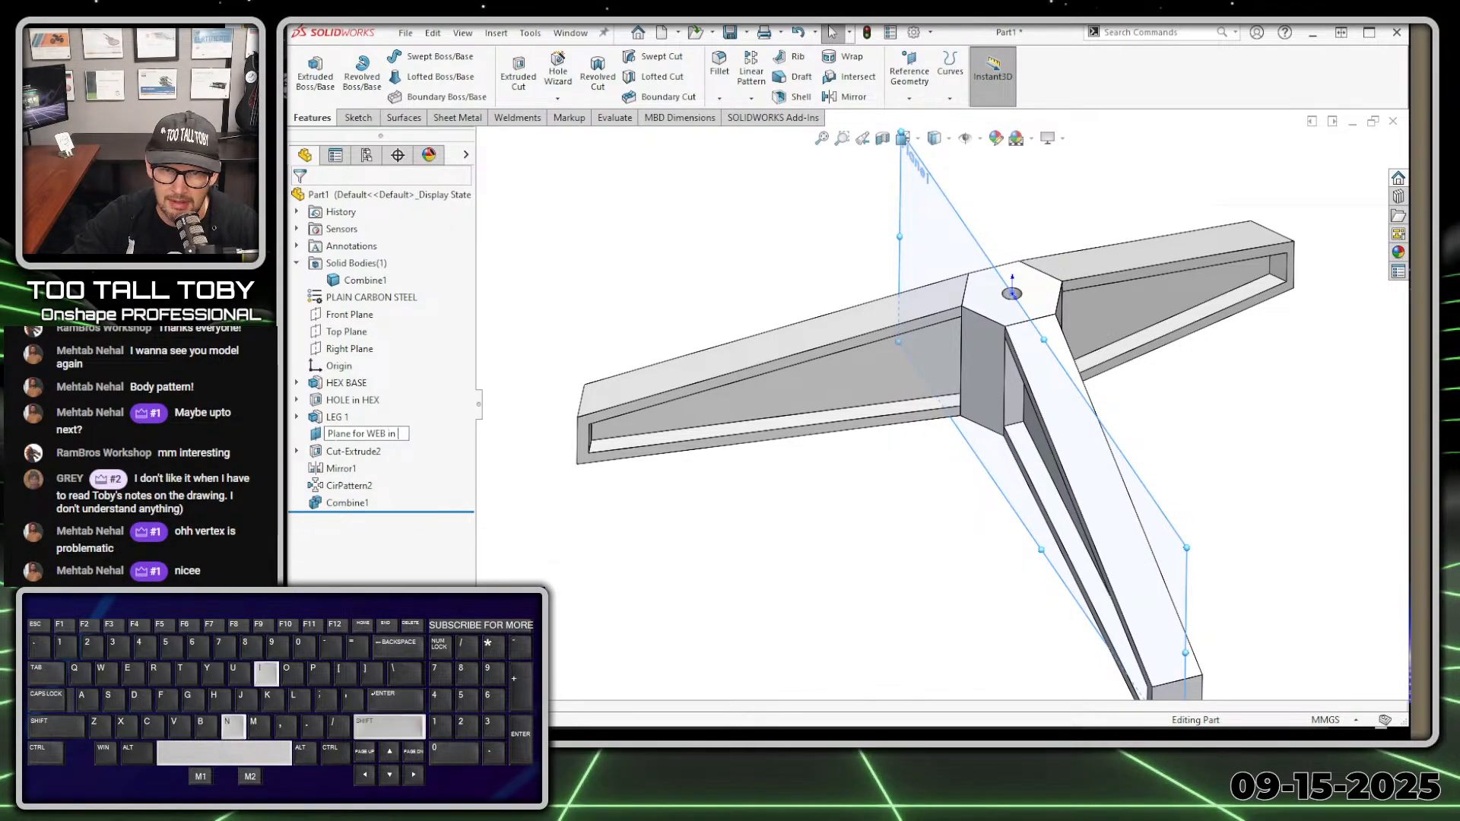
key(Return)
Rename the arm's pocket cut extrusion as CUT for WEB in LEG
click(335, 453)
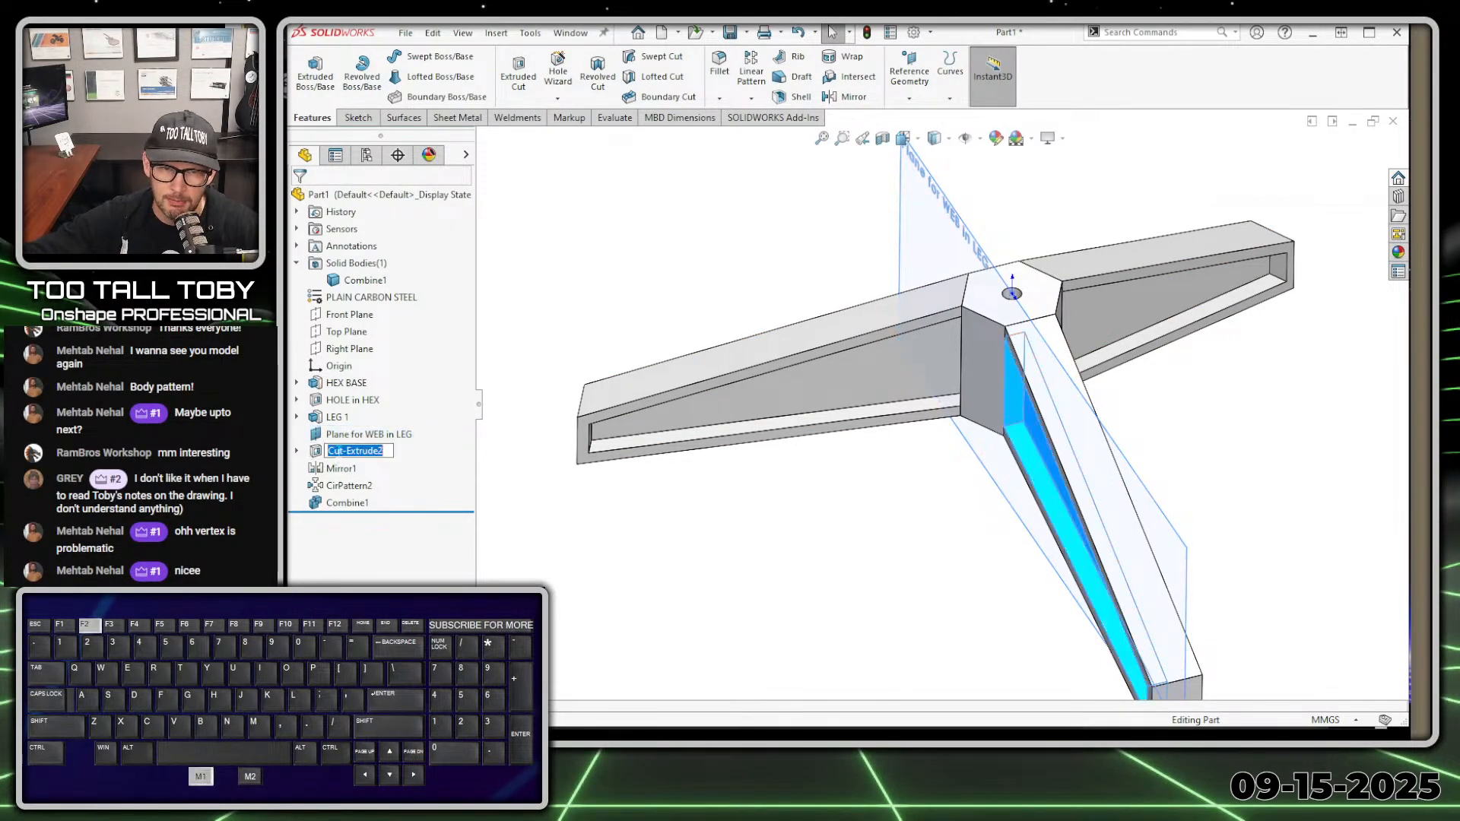
key(F2)
text(CUT for WE)
text(B in LEG)
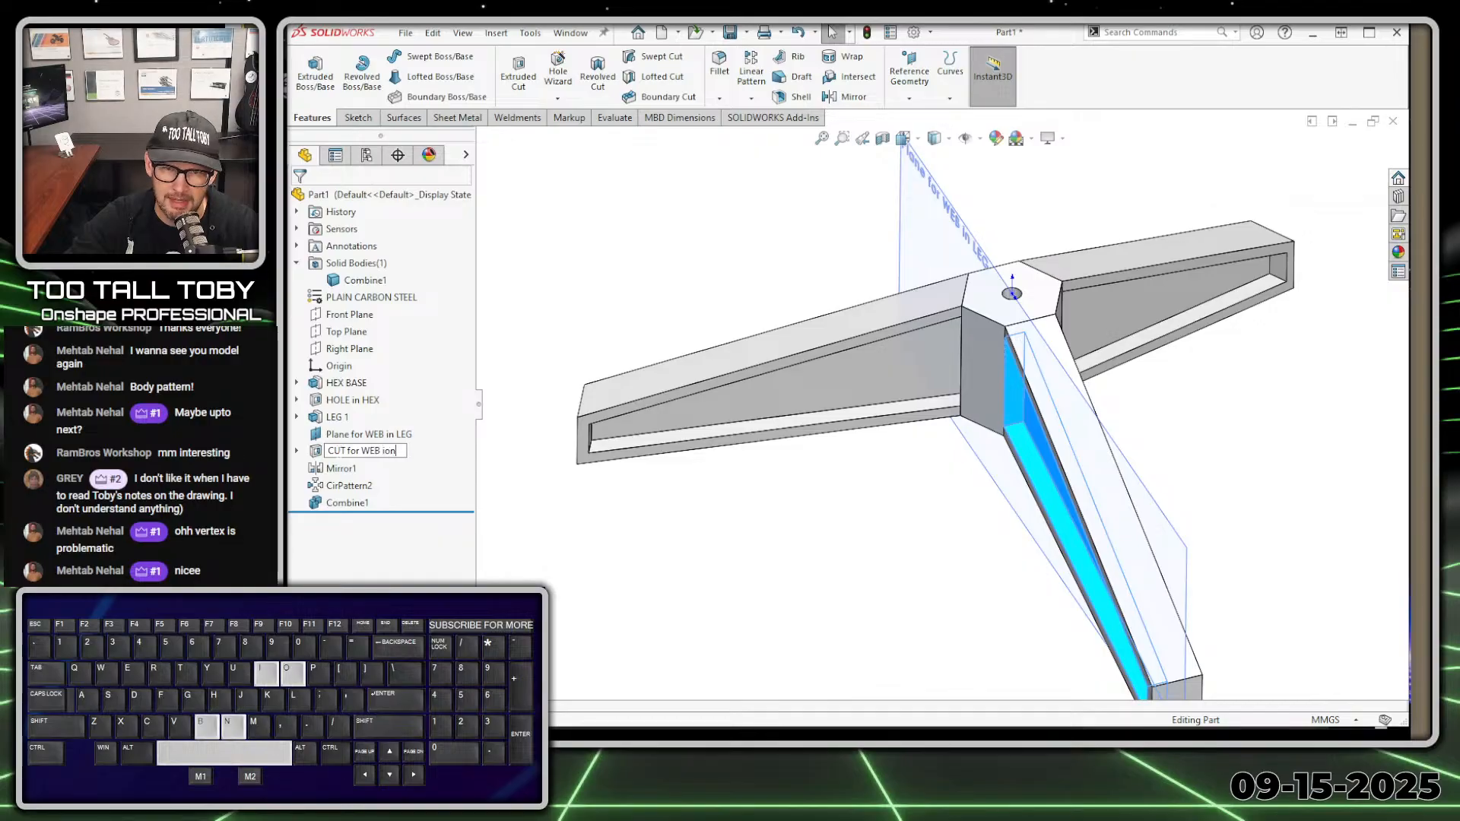
key(Return)
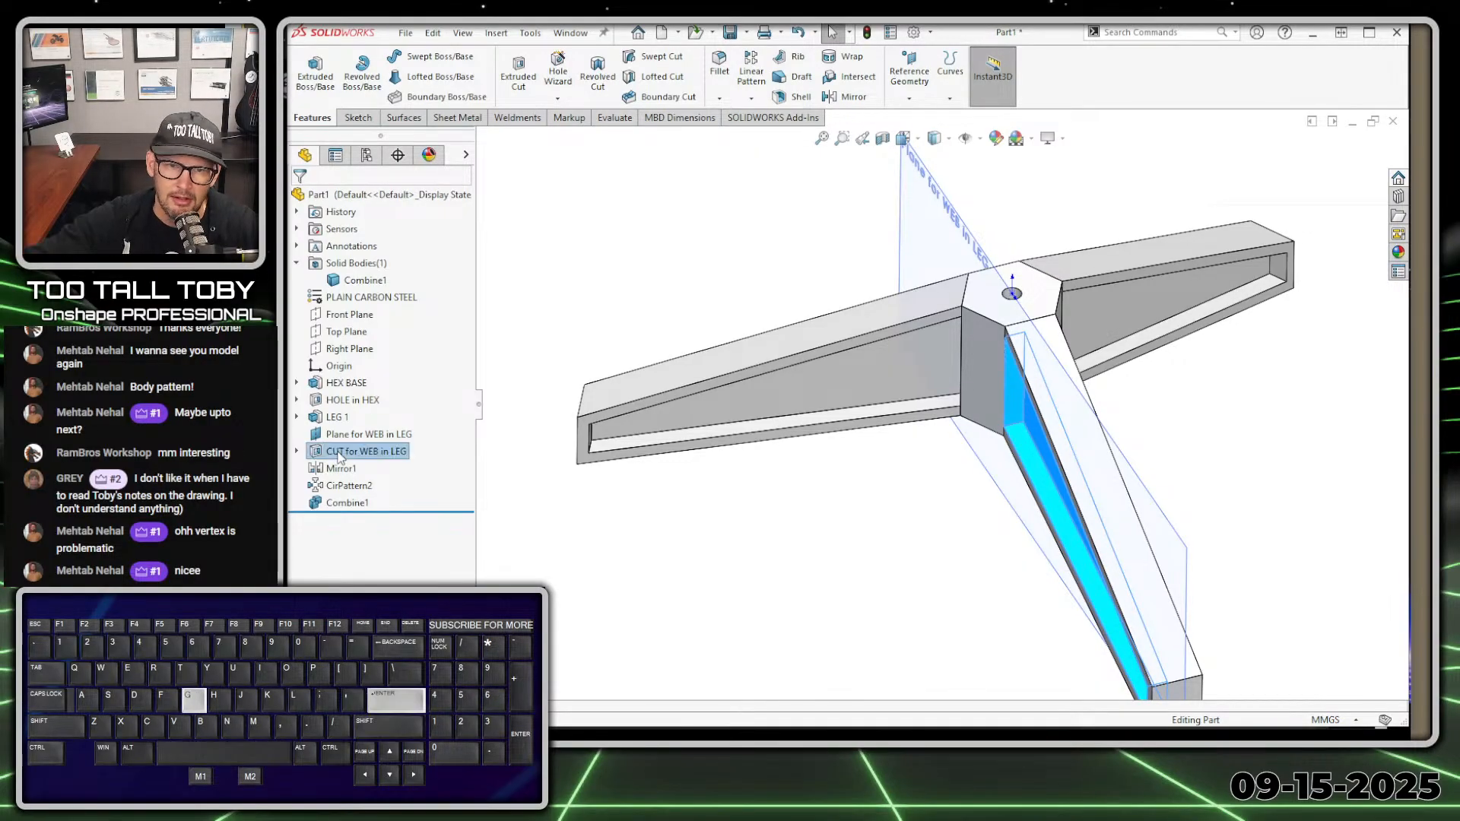
Rename the mirror feature of the pocket cut as MIRROR of cut for WEB in LEG
click(339, 468)
key(F2)
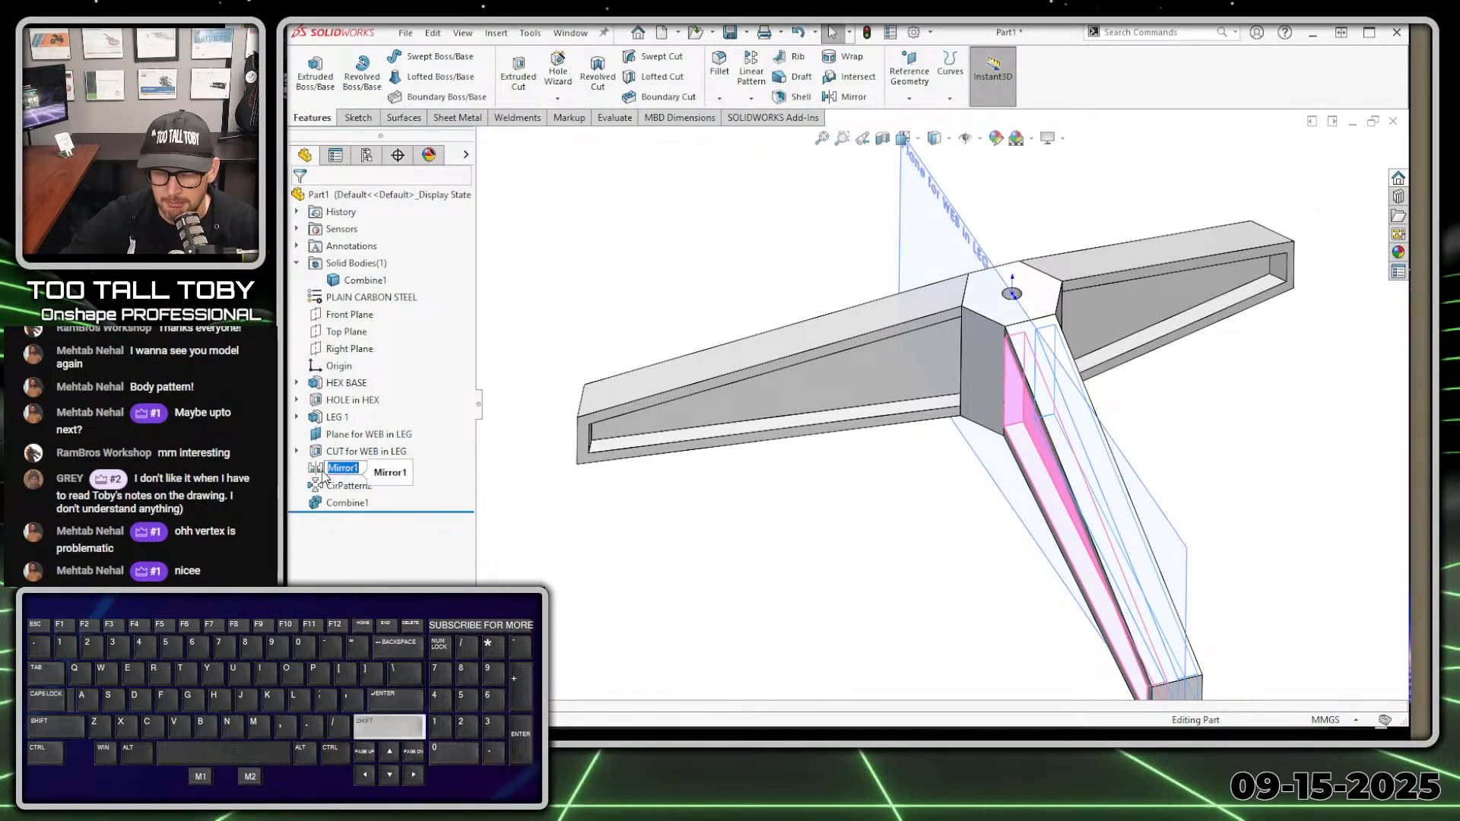
text(MIRROR for WEB)
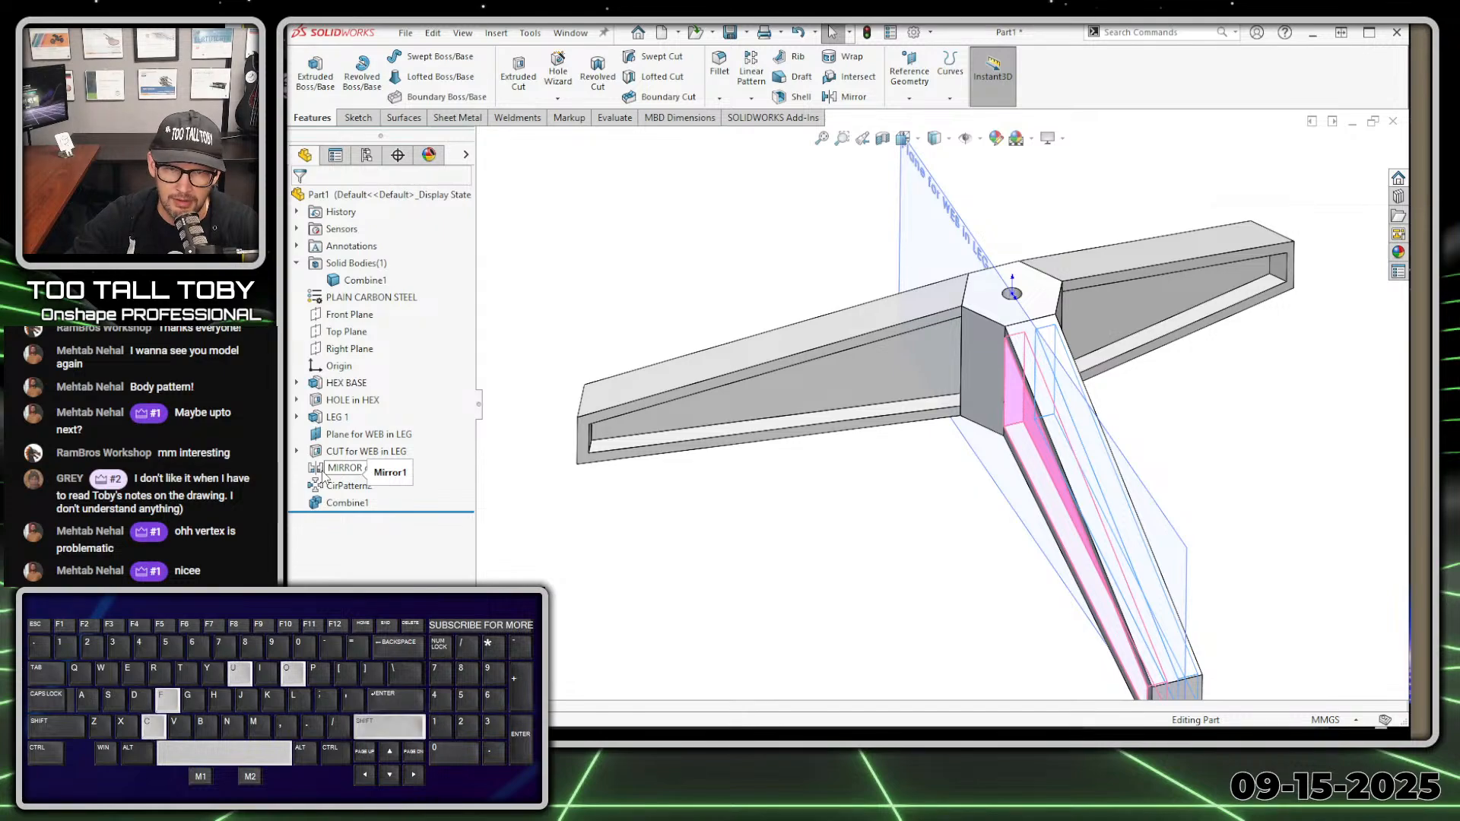
key(Return)
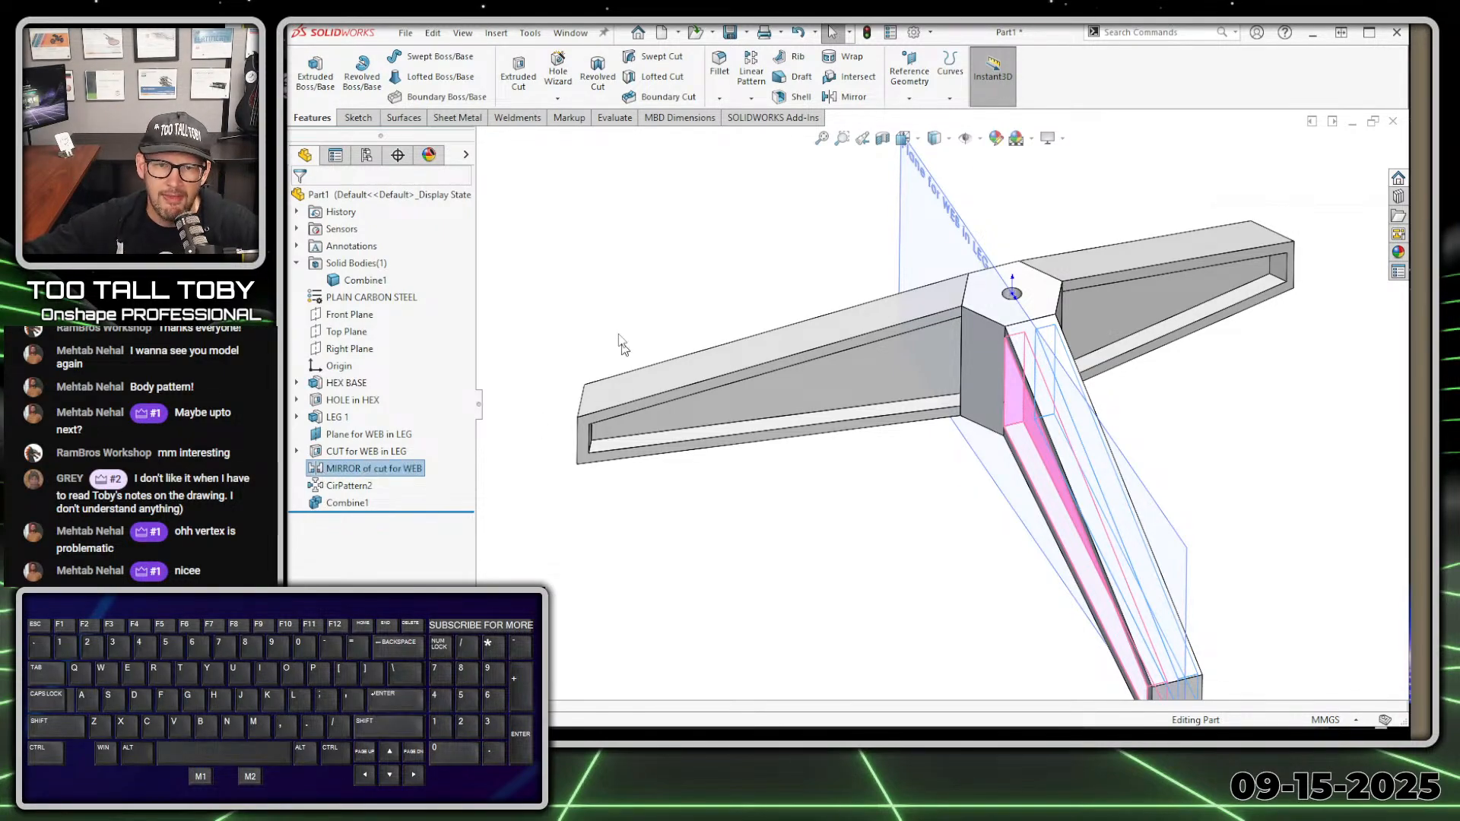
click(619, 336)
click(367, 503)
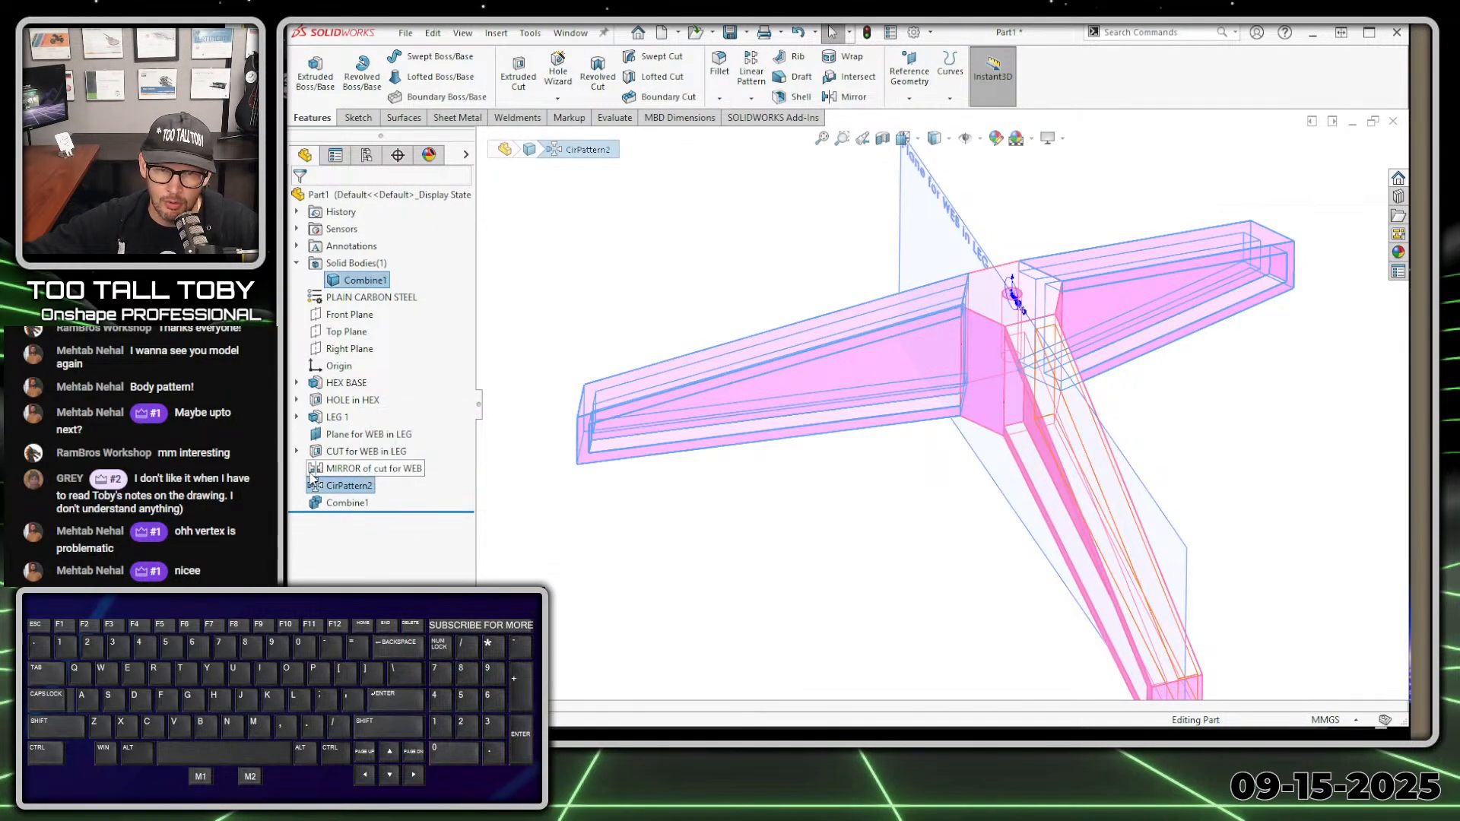
click(372, 467)
key(F2)
key(End)
text(in LEG)
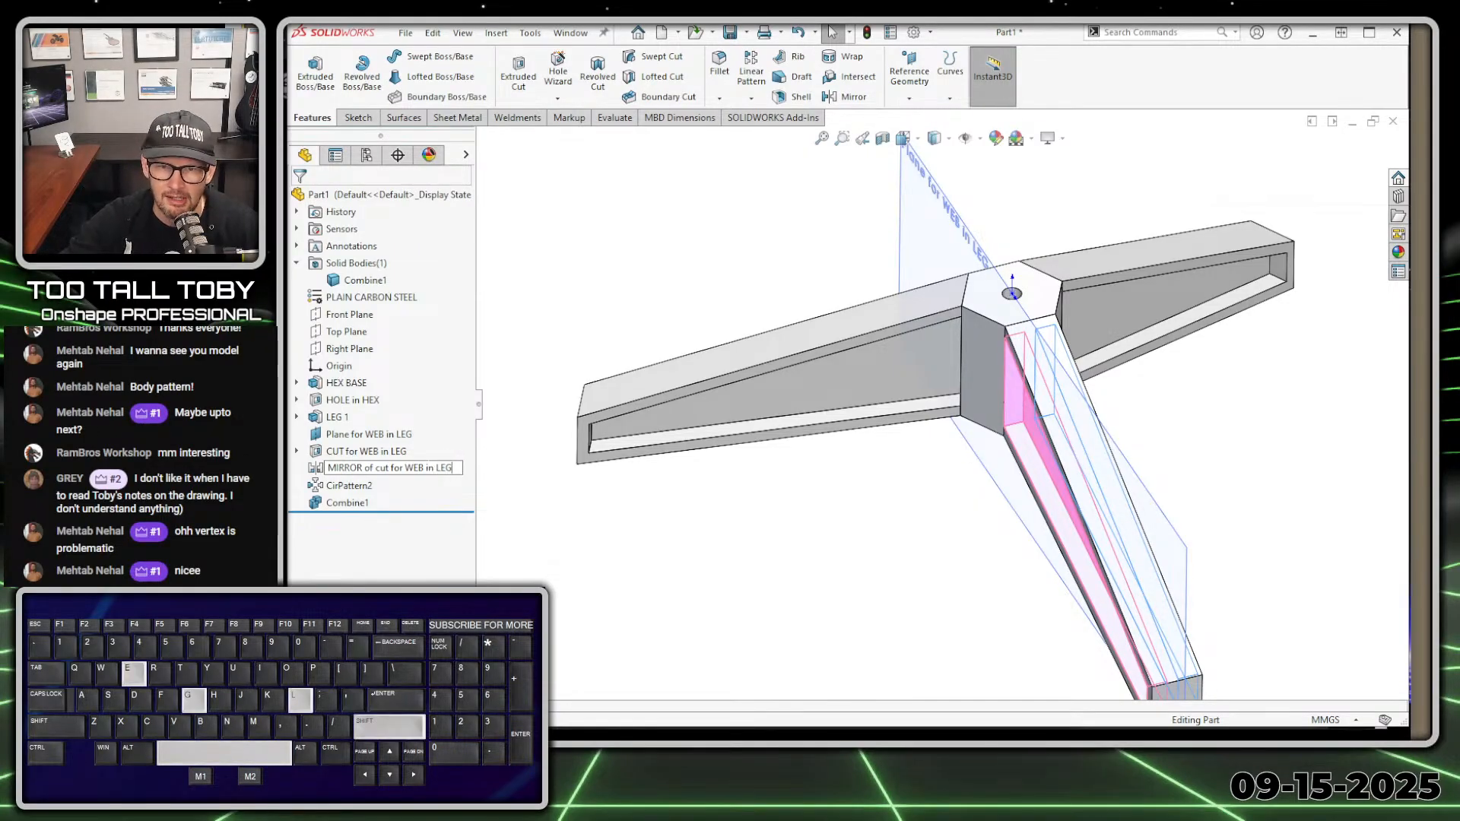
key(Return)
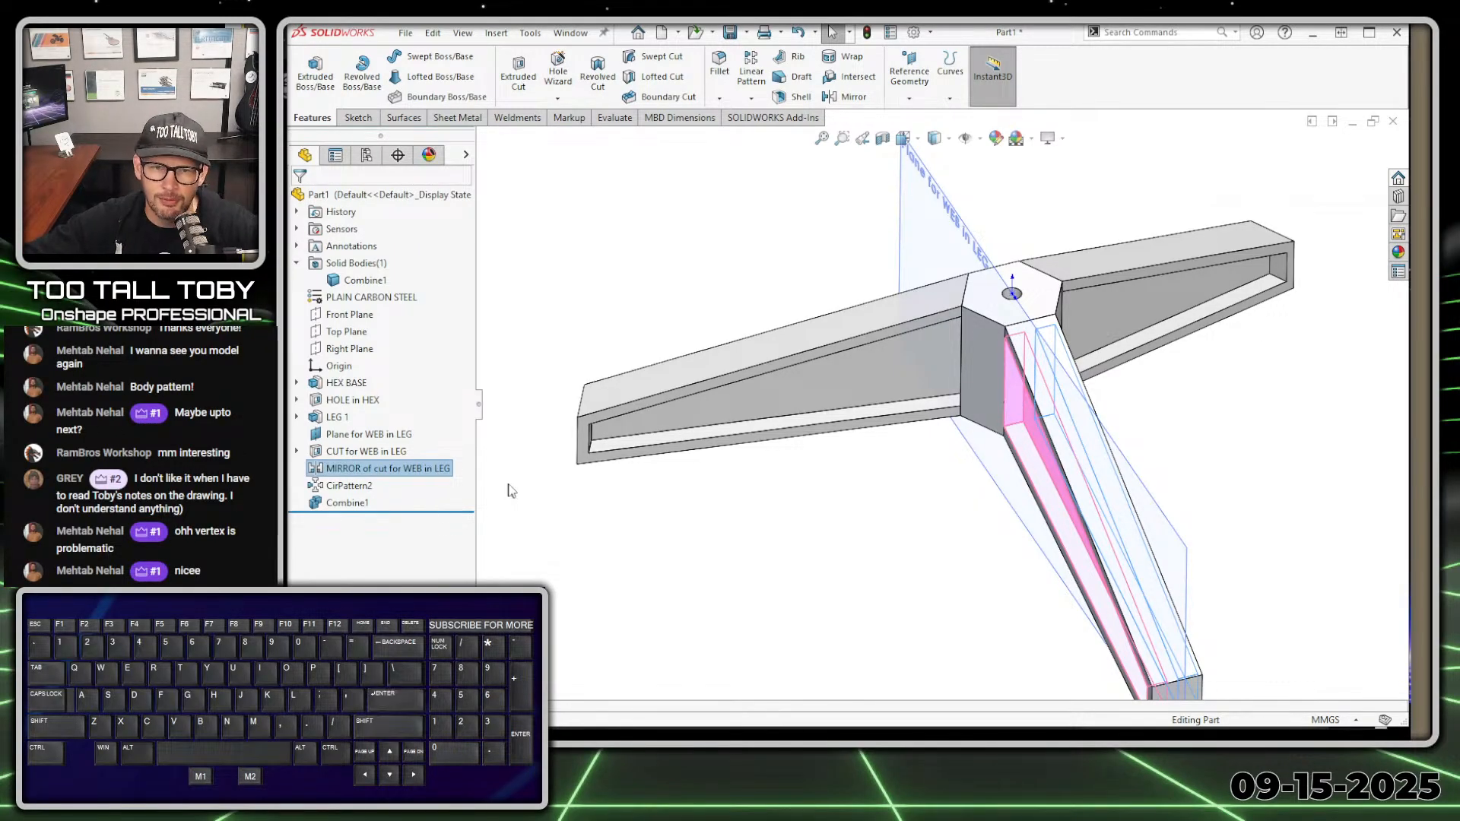
Rename the remaining circular pattern as BODY PATTERN for LEG PATTERN
click(349, 486)
key(F2)
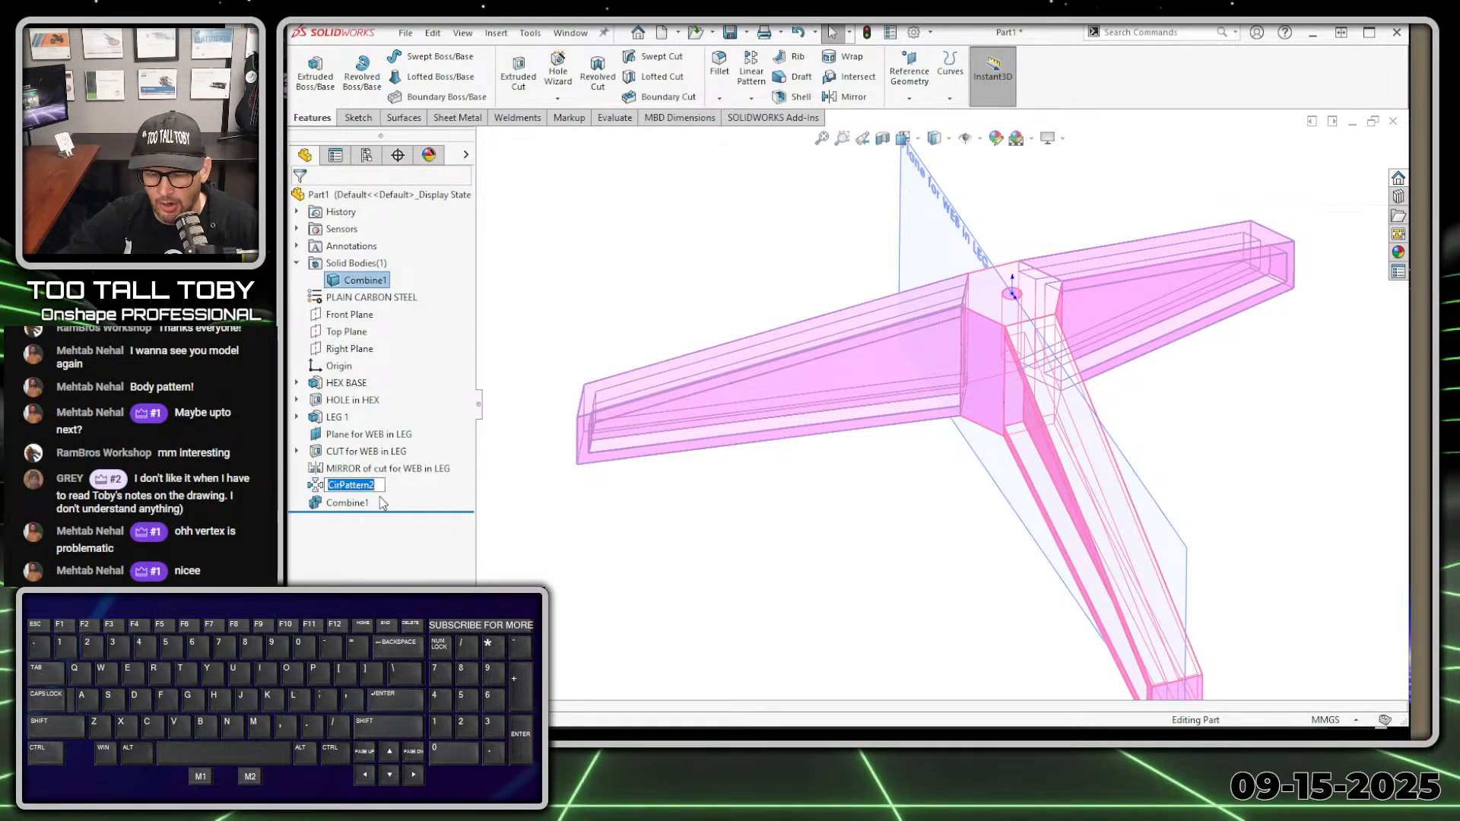
text(BODY PAYT)
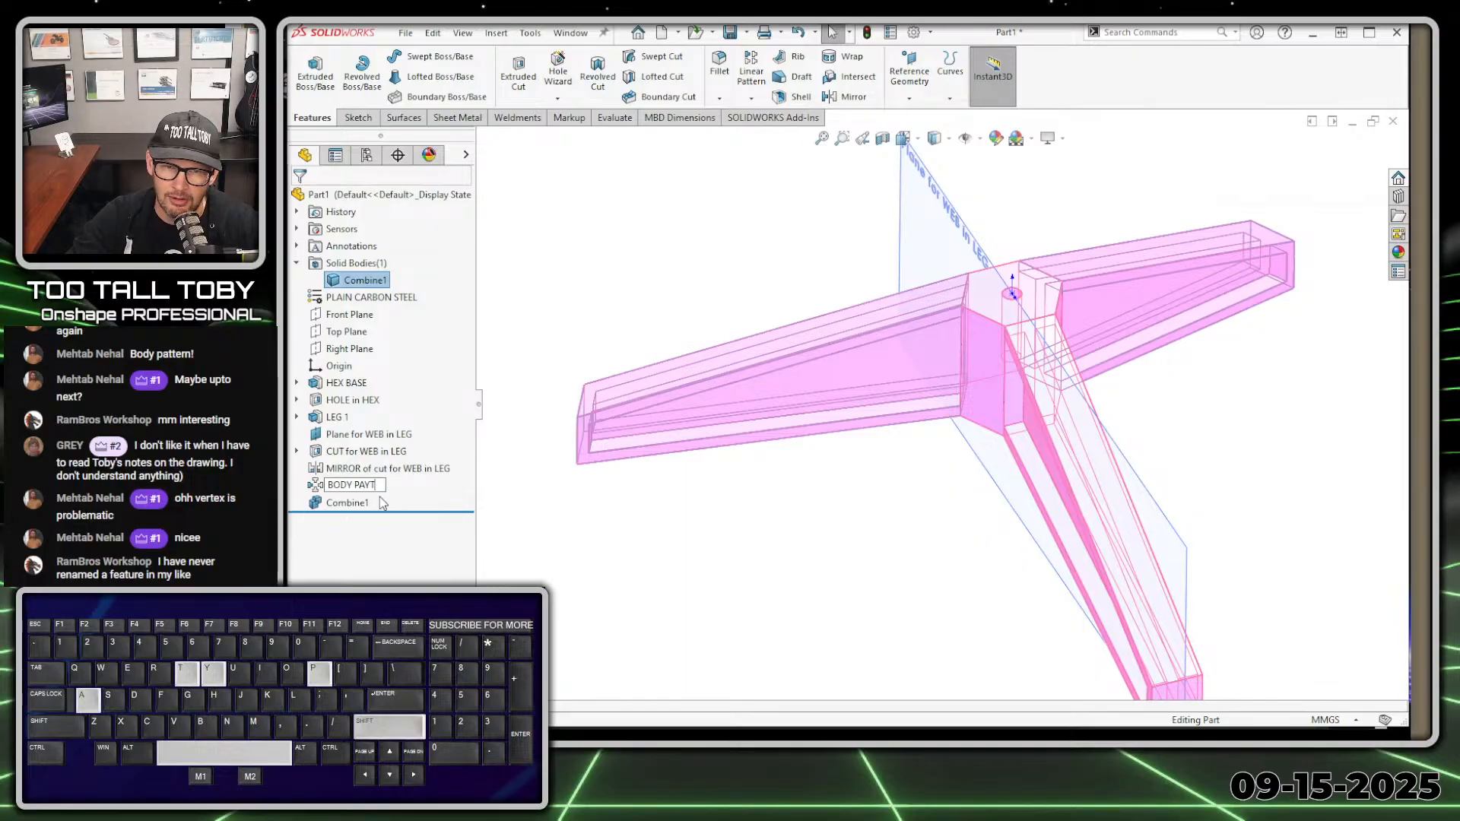
key(BackSpace)
key(BackSpace)
text(TTER N)
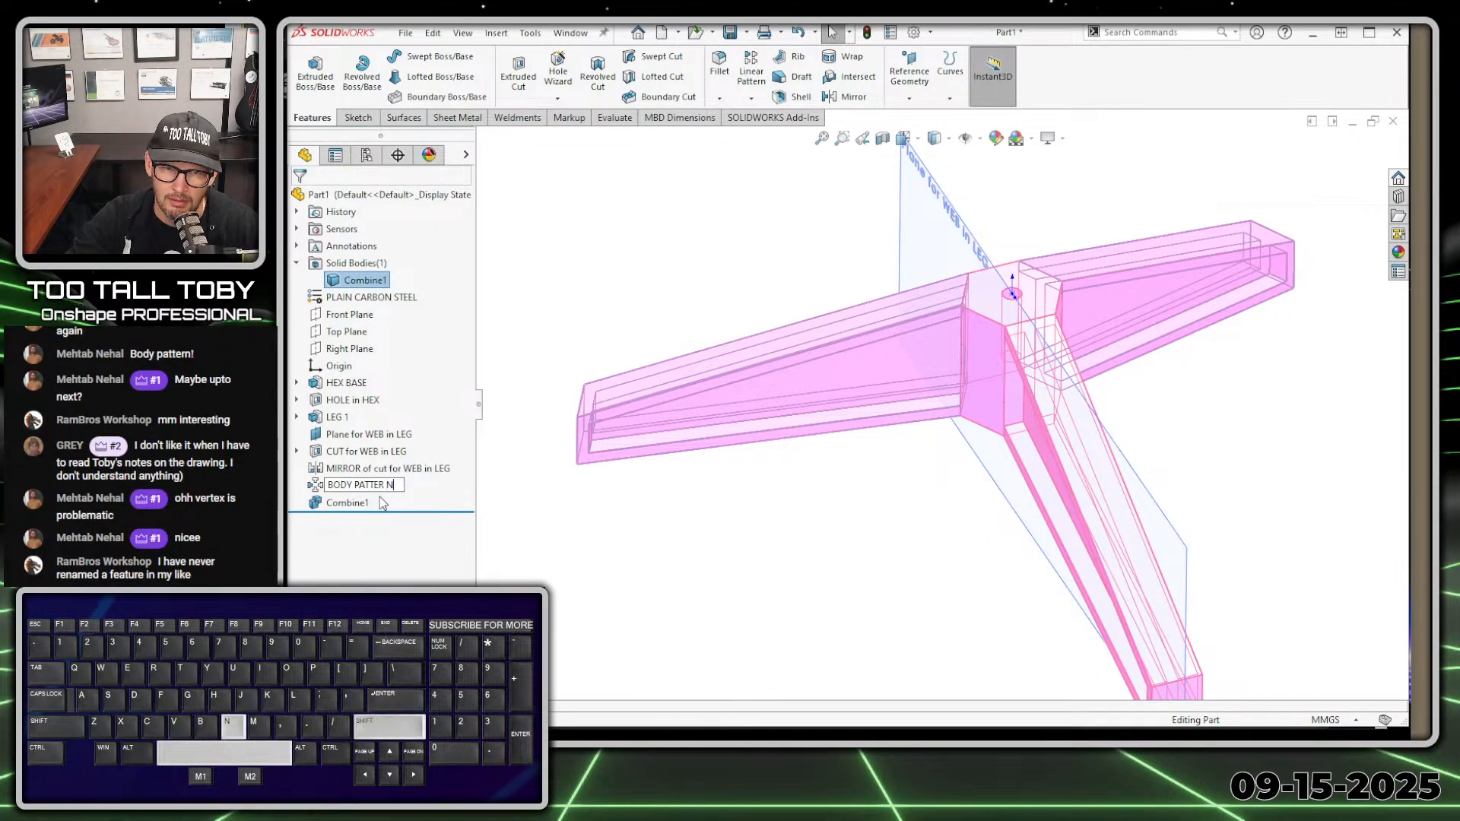
key(BackSpace)
key(BackSpace)
text(N for LEG PATT)
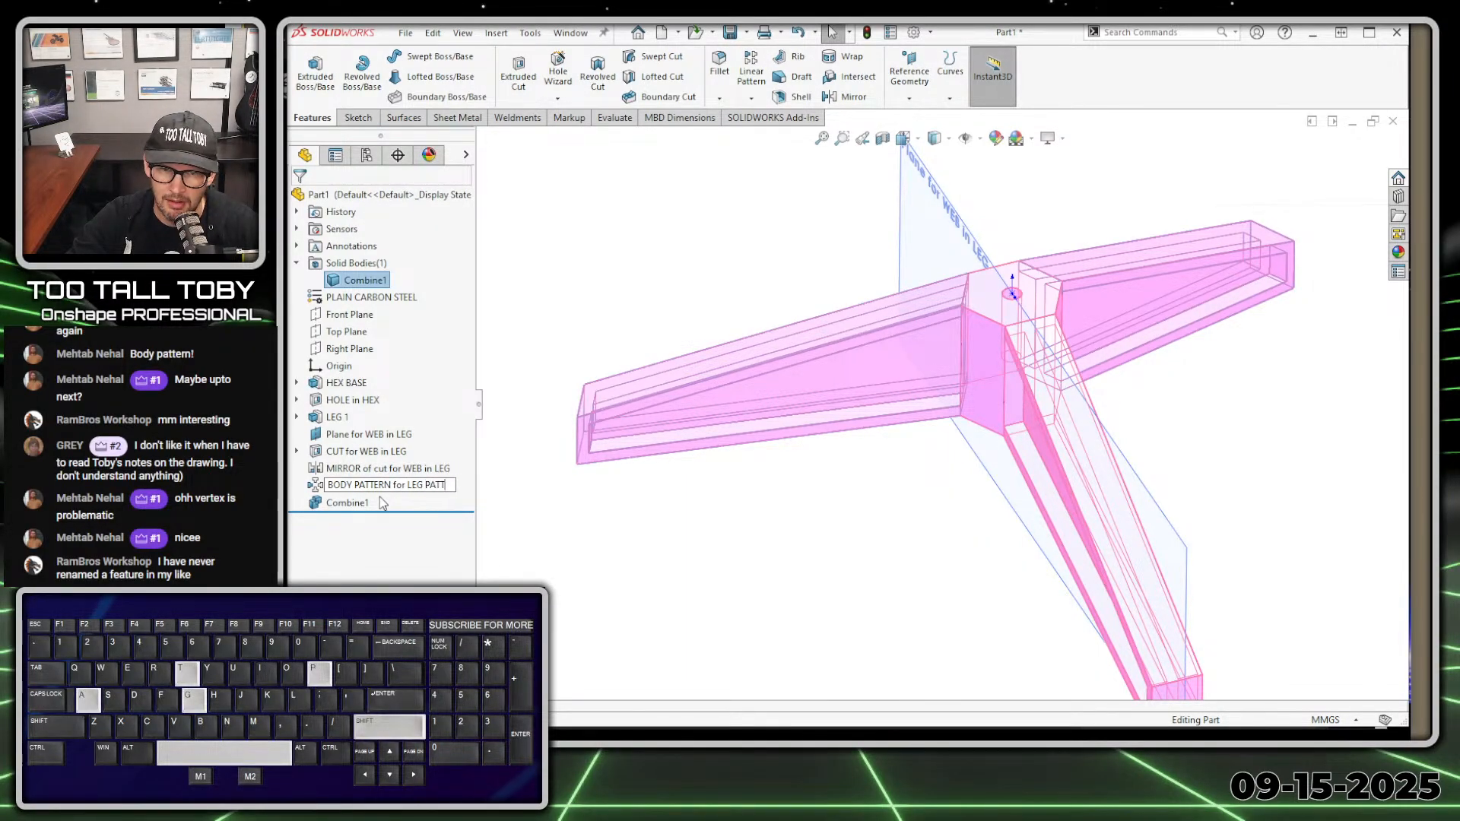
text(ERN)
Rename the combine feature as COMBINE BODIES for LEGS
click(376, 503)
key(F2)
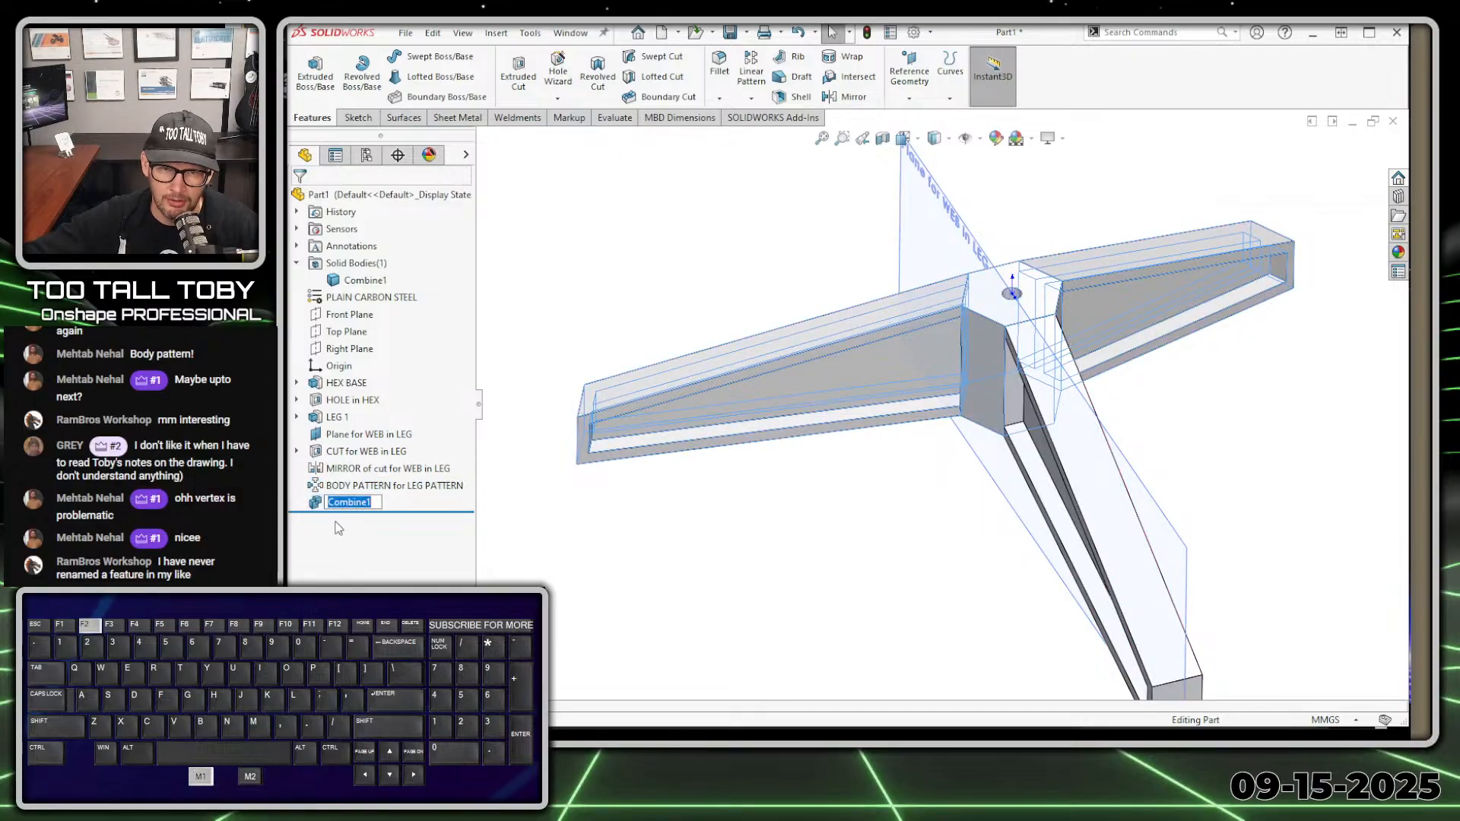
text(COMBINE BODIES)
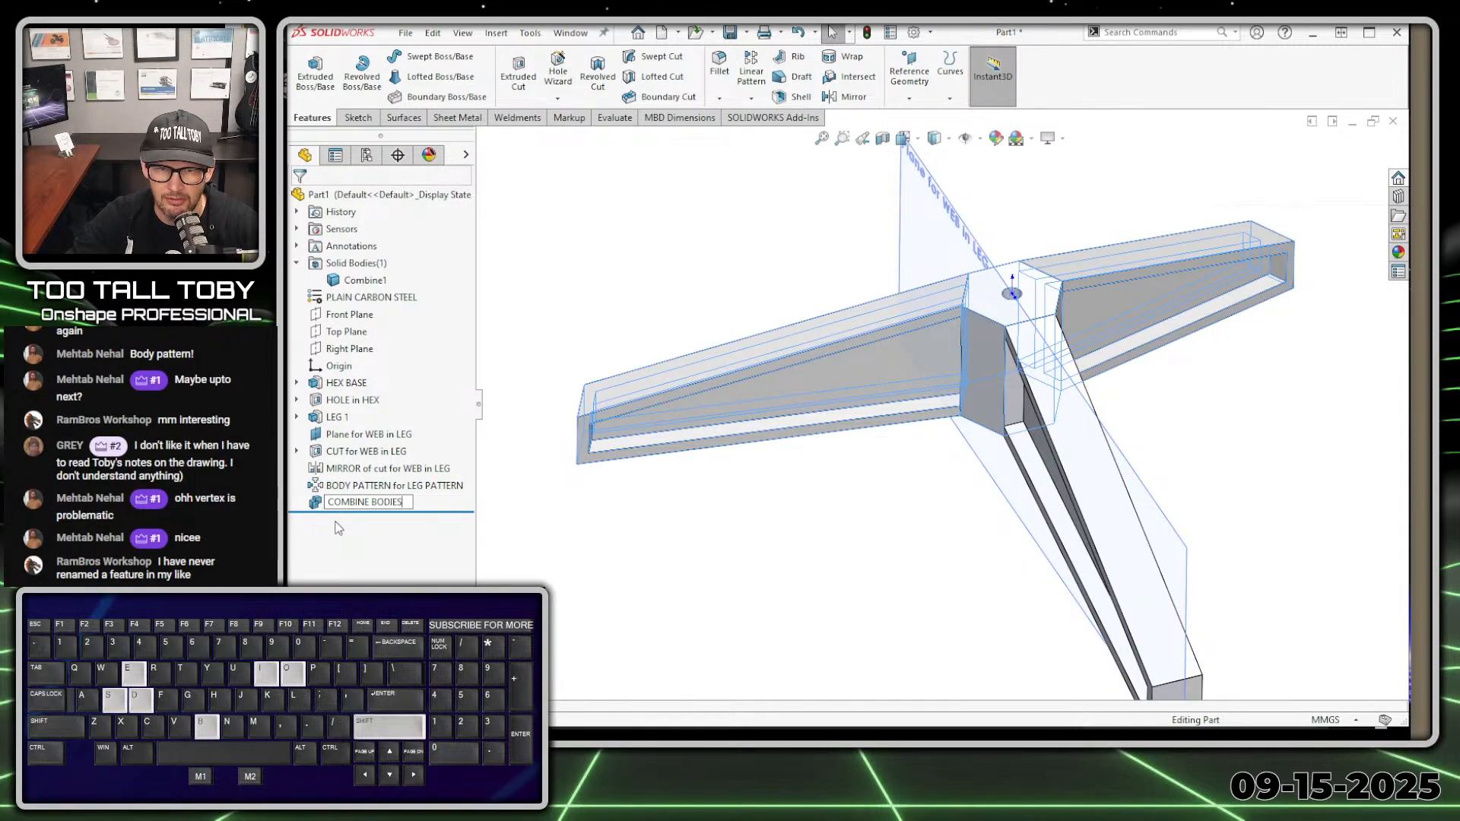
text( for LEGS)
key(Return)
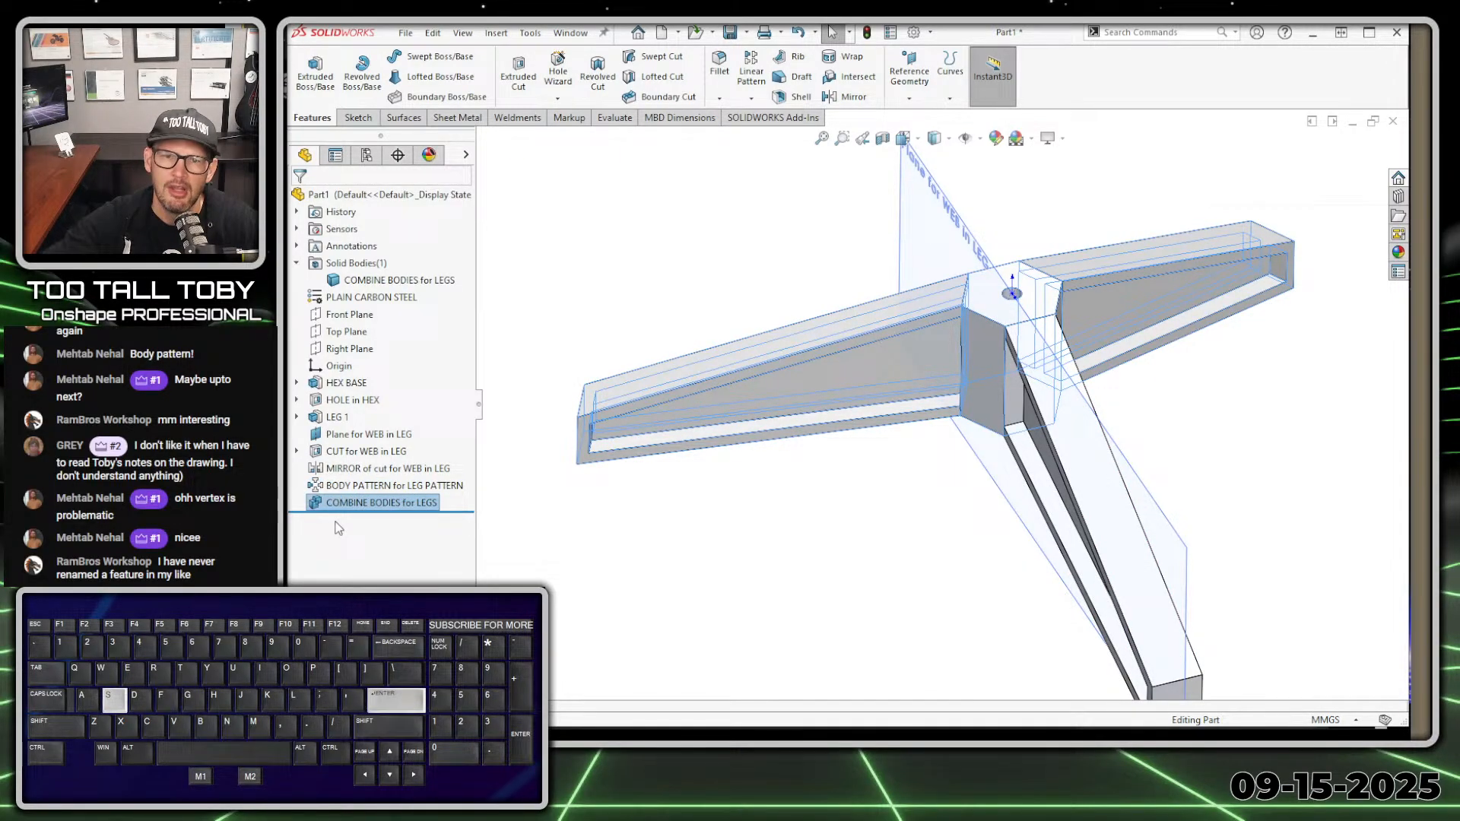
Filter the feature tree by "leg" to examine the matching features, and clear the filter
click(683, 478)
middle_drag(782, 489, 885, 508)
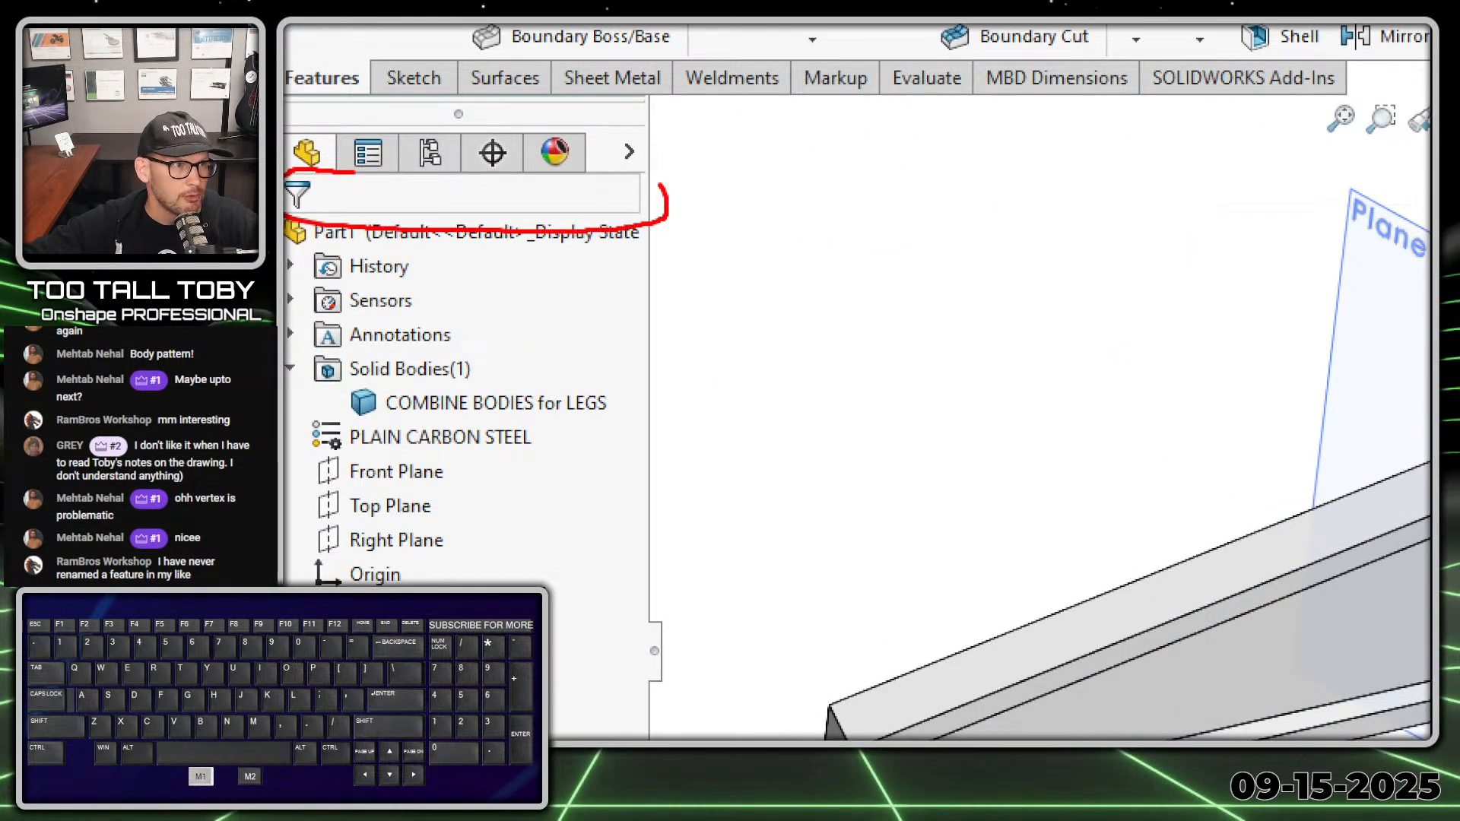
drag(663, 184, 319, 161)
key(alt+1)
click(372, 193)
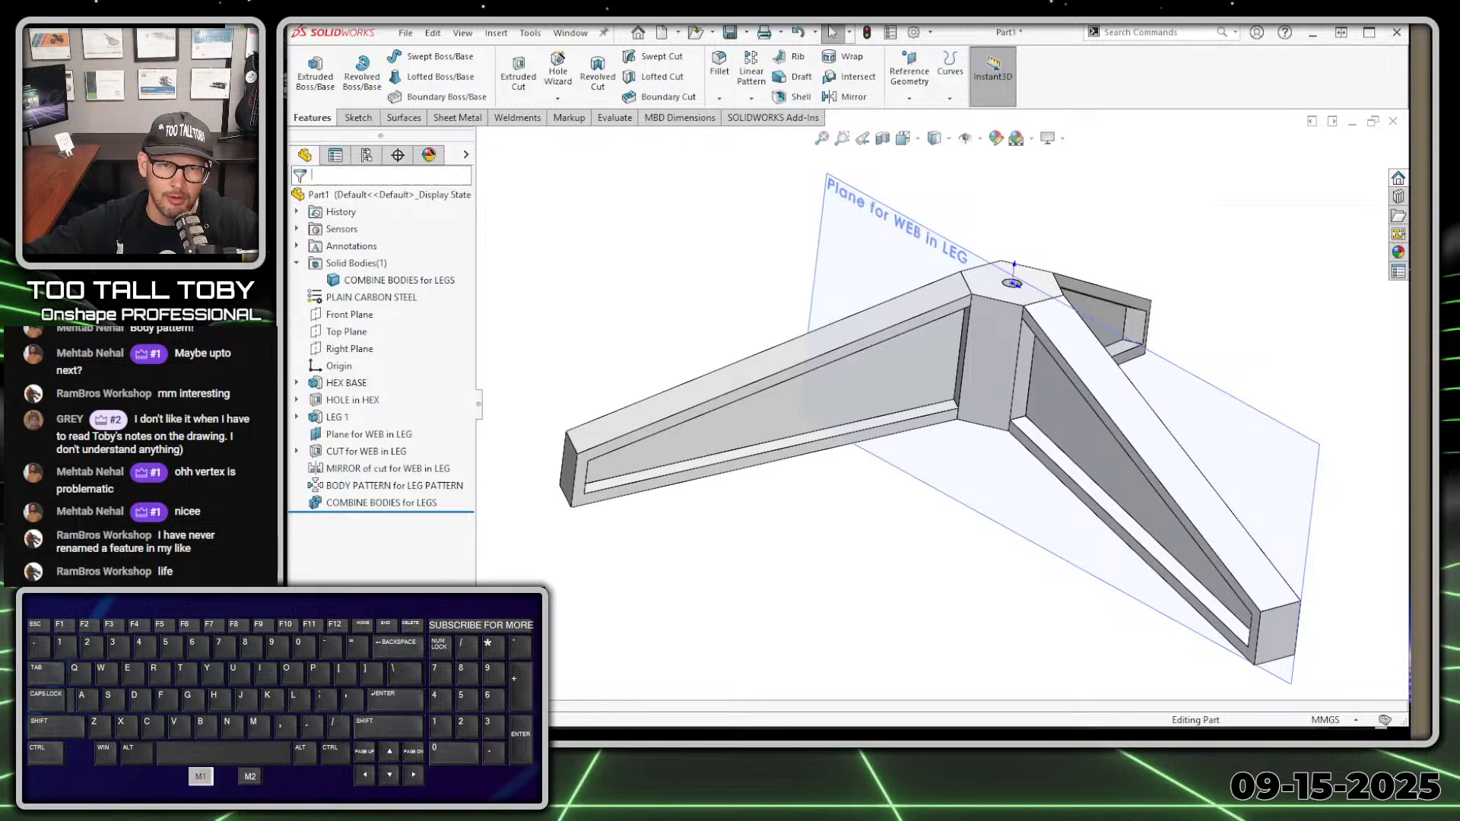
text(leg)
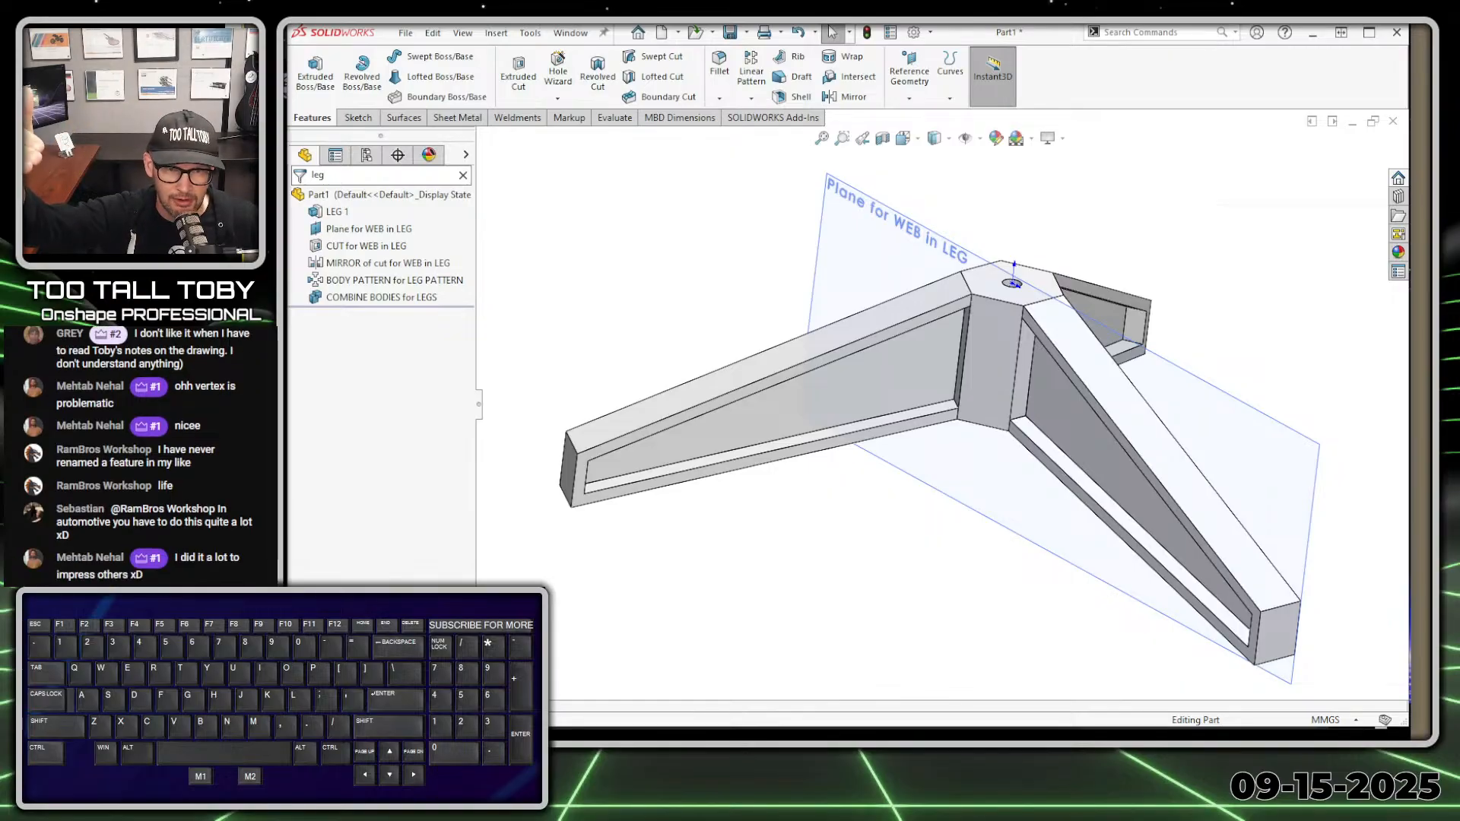
key(BackSpace)
key(BackSpace)
key(BackSpace)
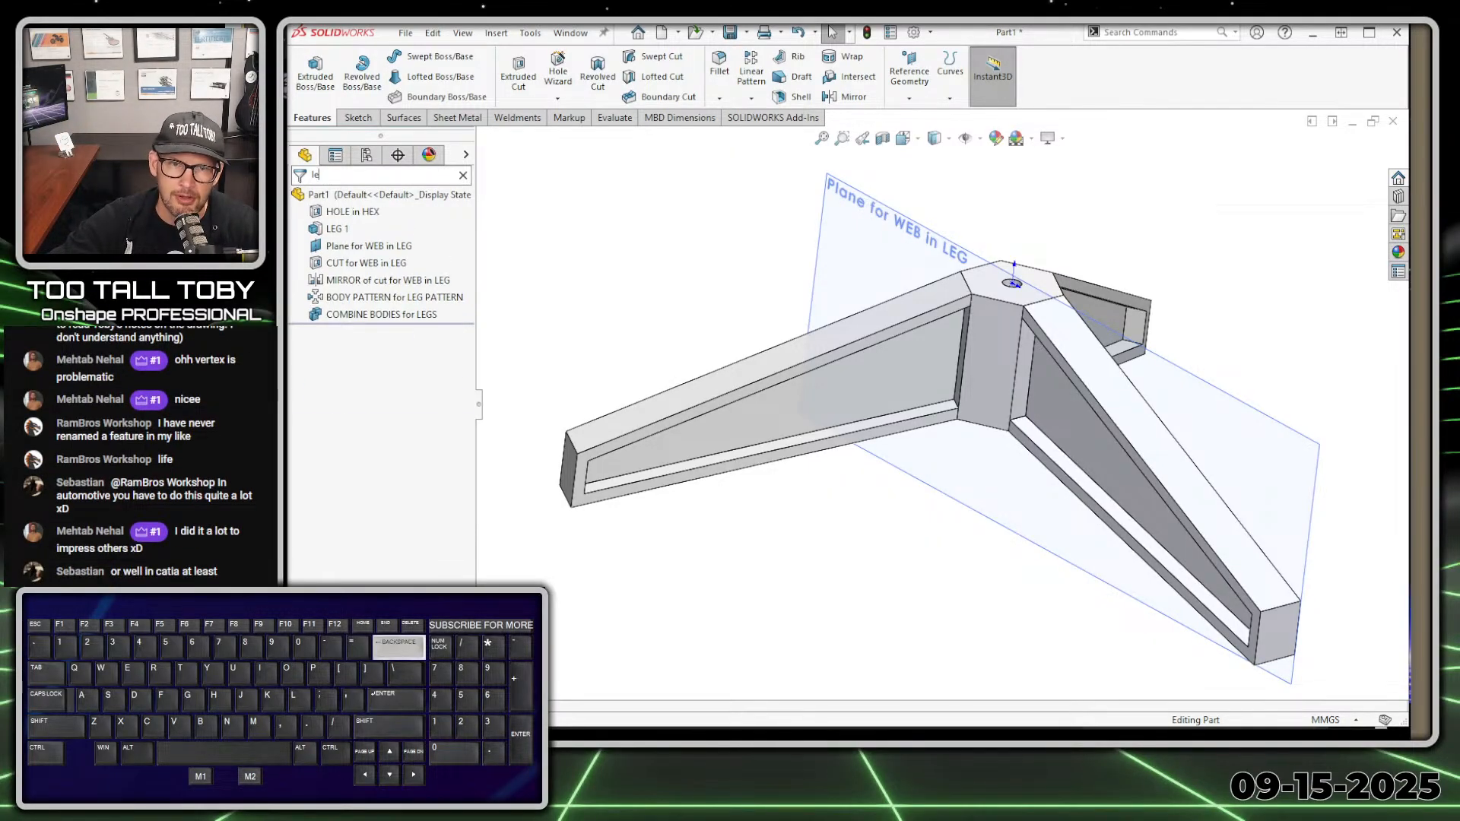
text(leg)
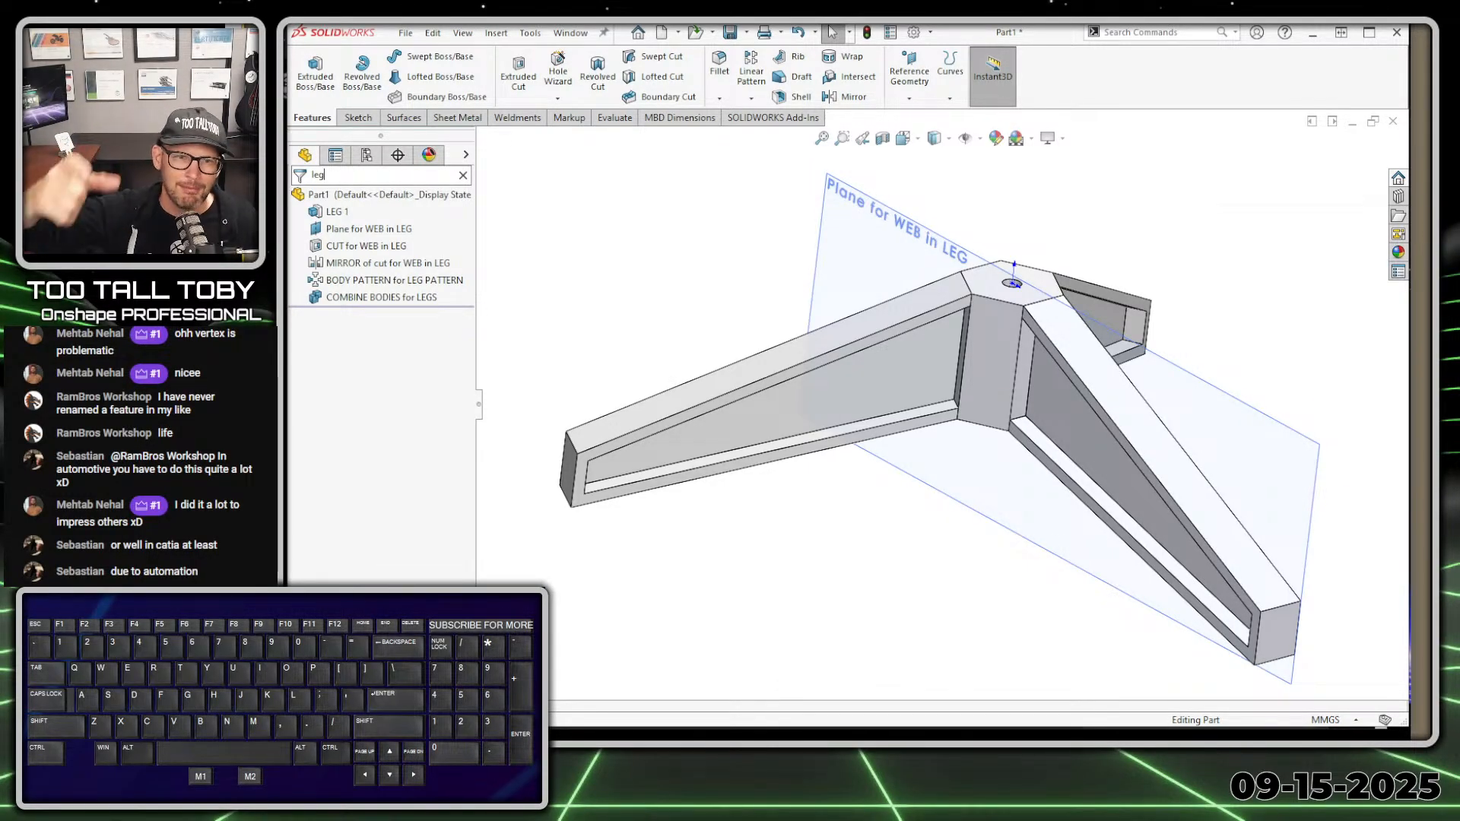
key(BackSpace)
key(BackSpace)
key(BackSpace)
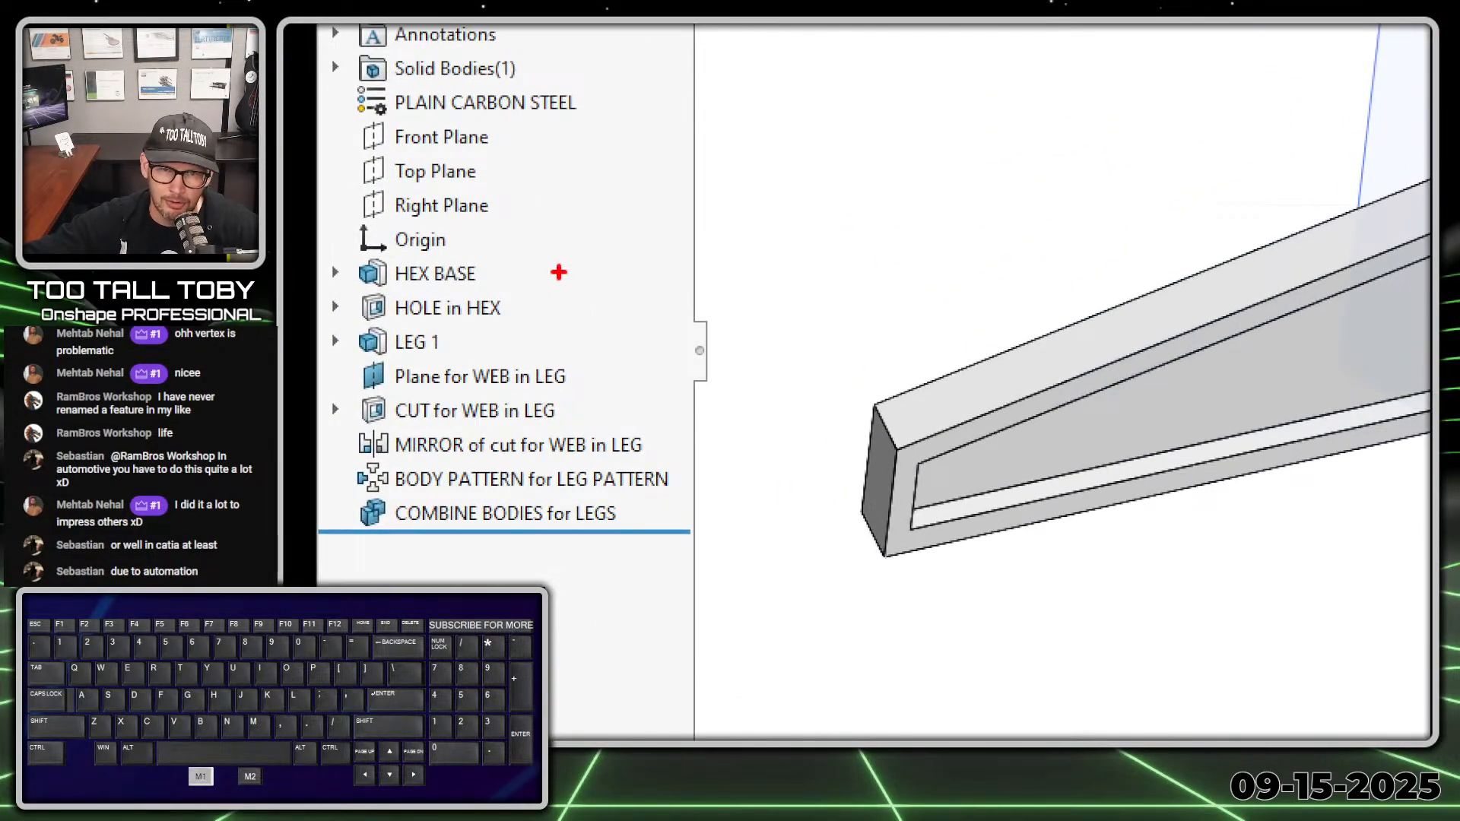
ctrl+shift+drag(498, 267, 692, 126)
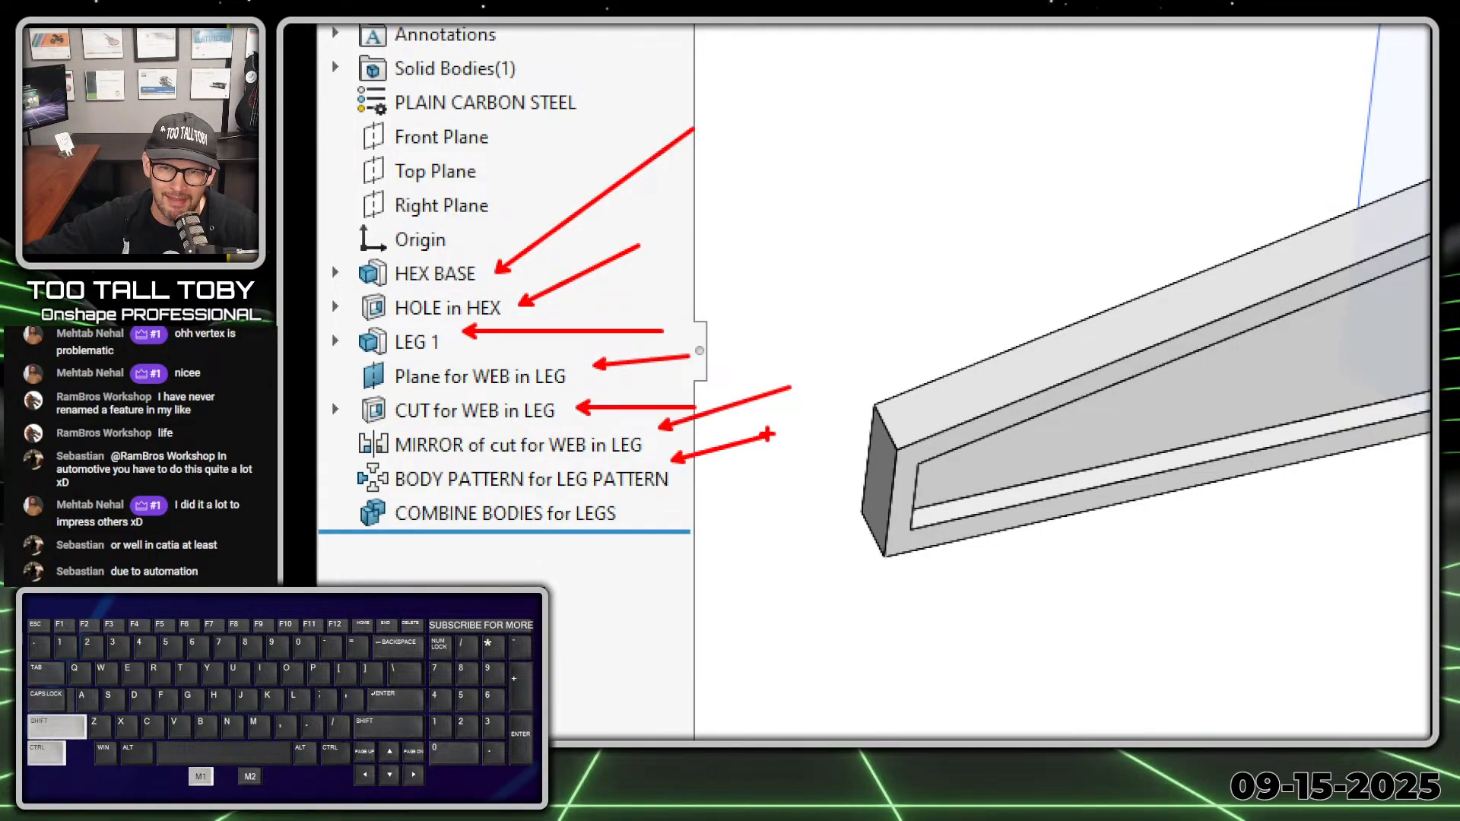
ctrl+shift+drag(625, 517, 804, 516)
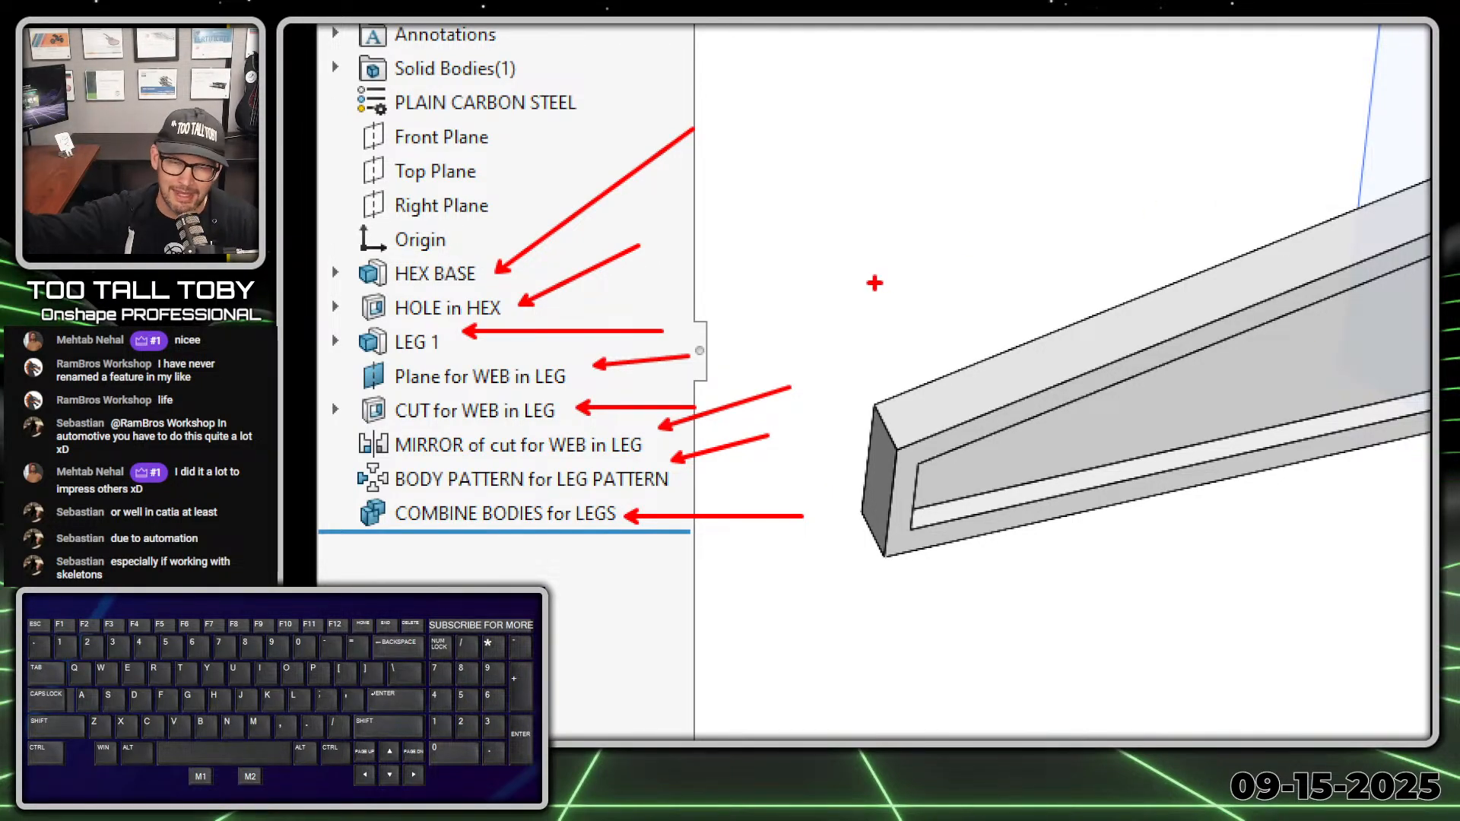
key(alt+1)
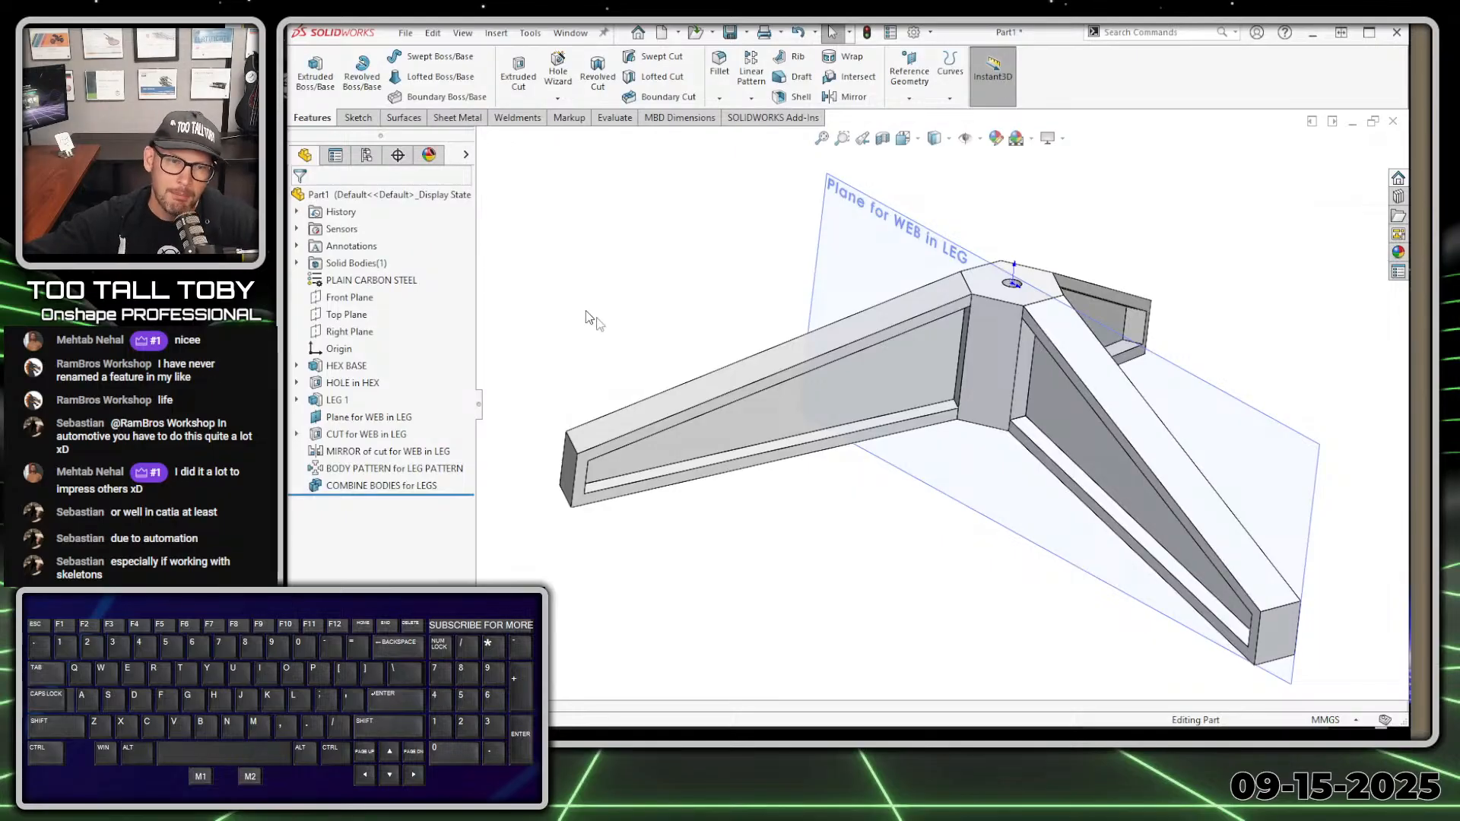
click(380, 176)
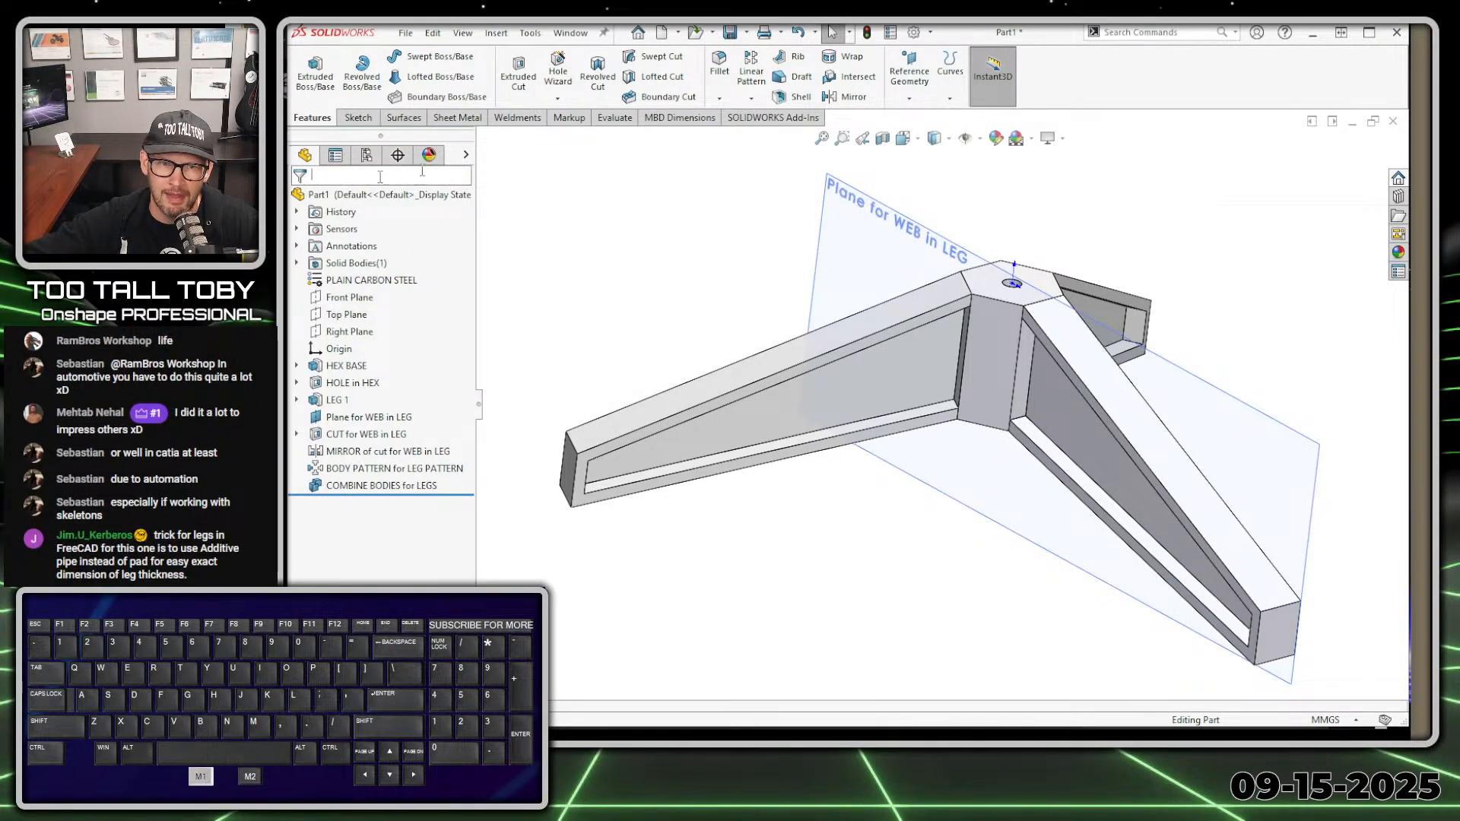
click(689, 250)
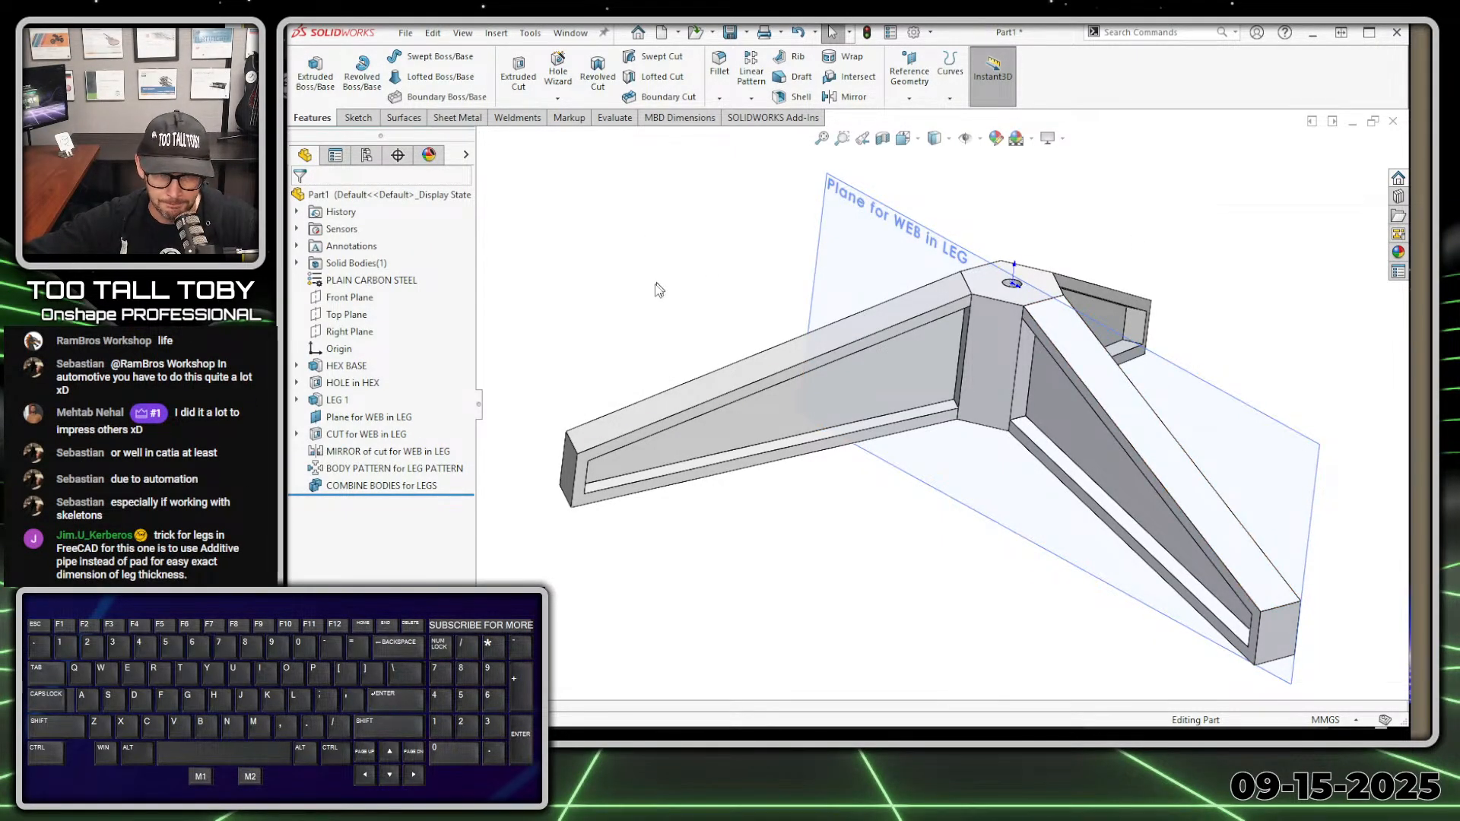
Start a new sketch on the Front Plane of the part
middle_drag(973, 477, 1006, 400)
scroll(1006, 394, up, 3)
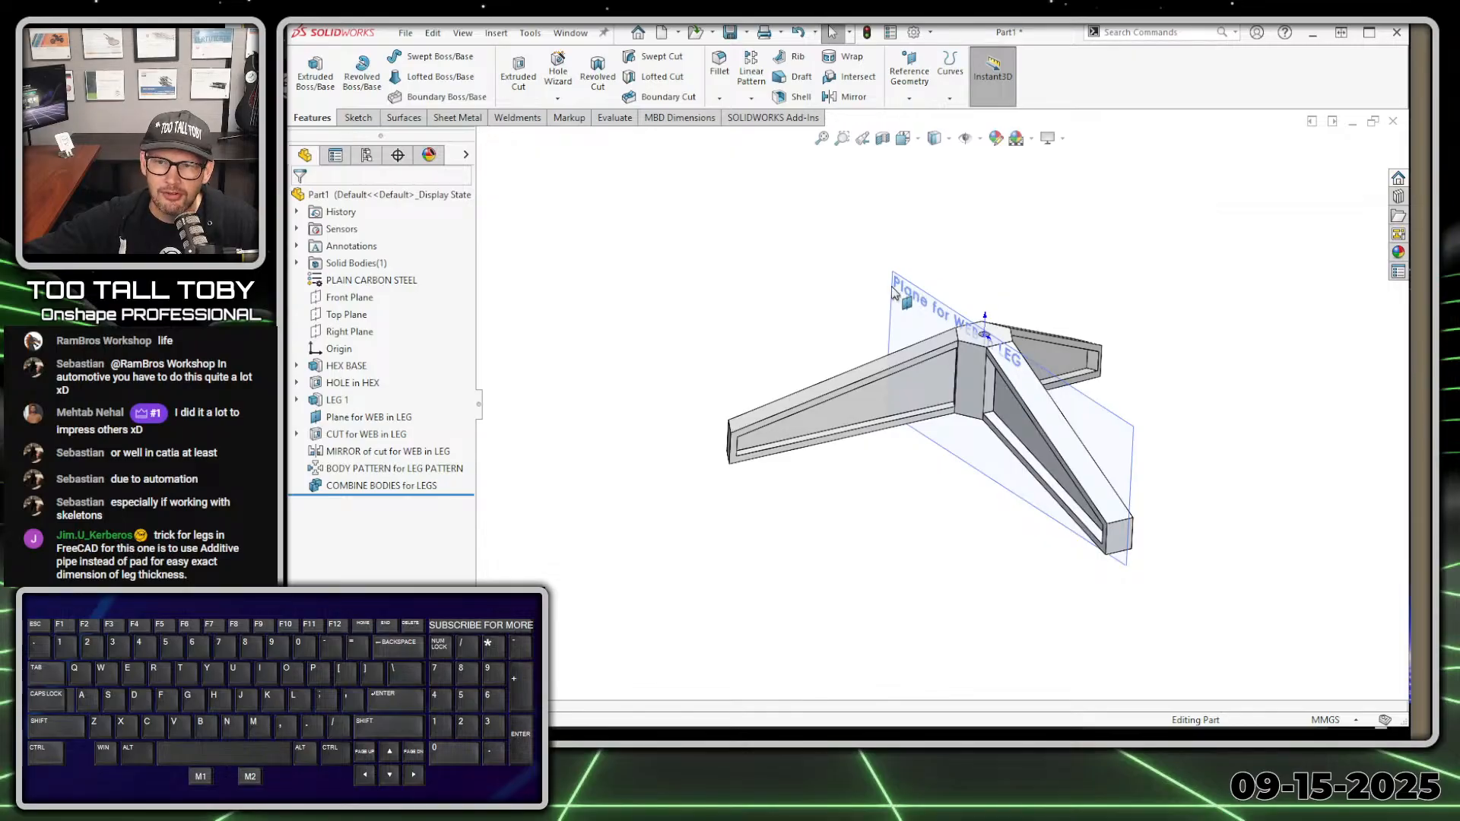
click(353, 297)
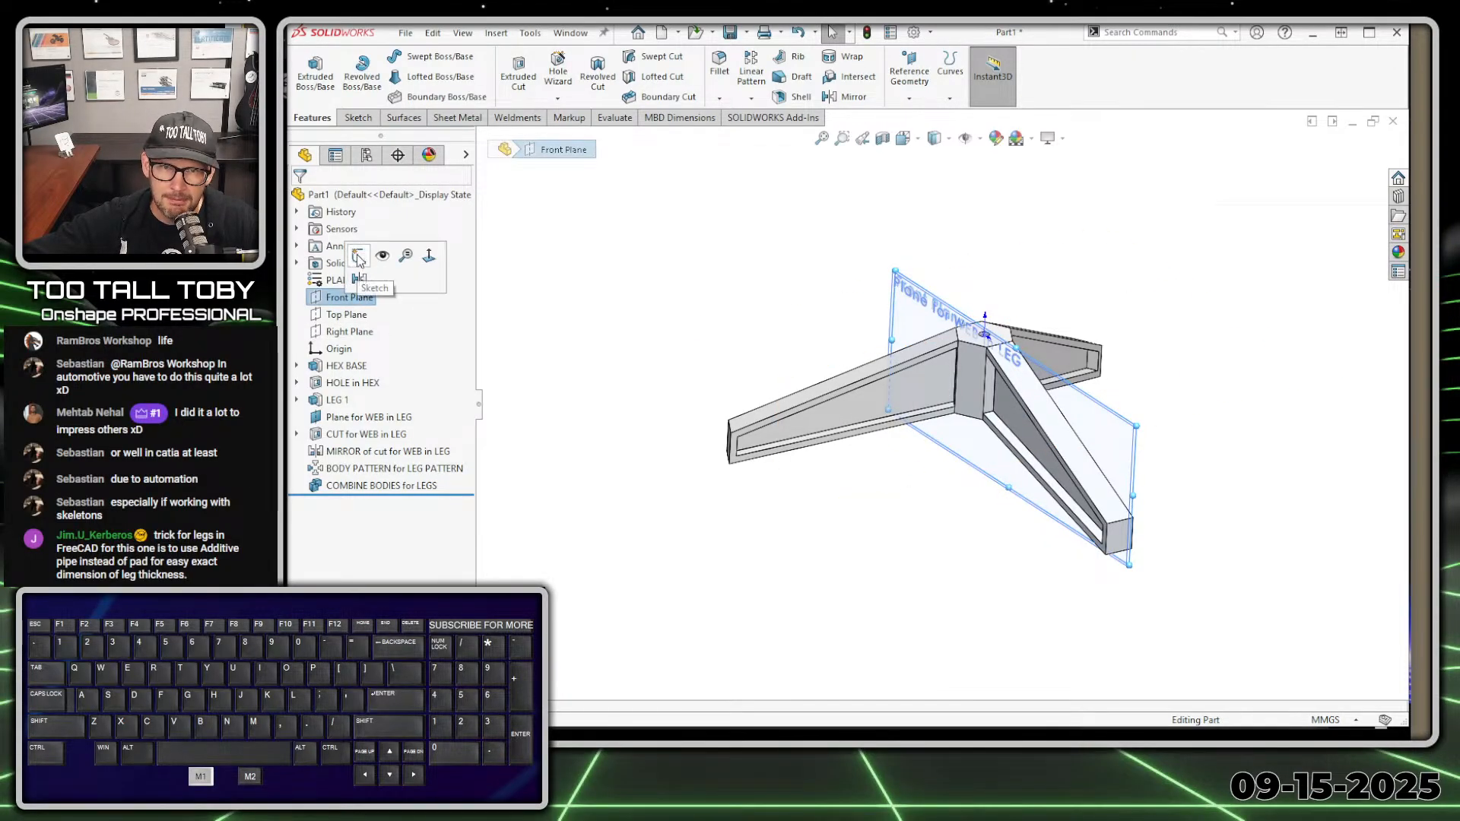
click(359, 260)
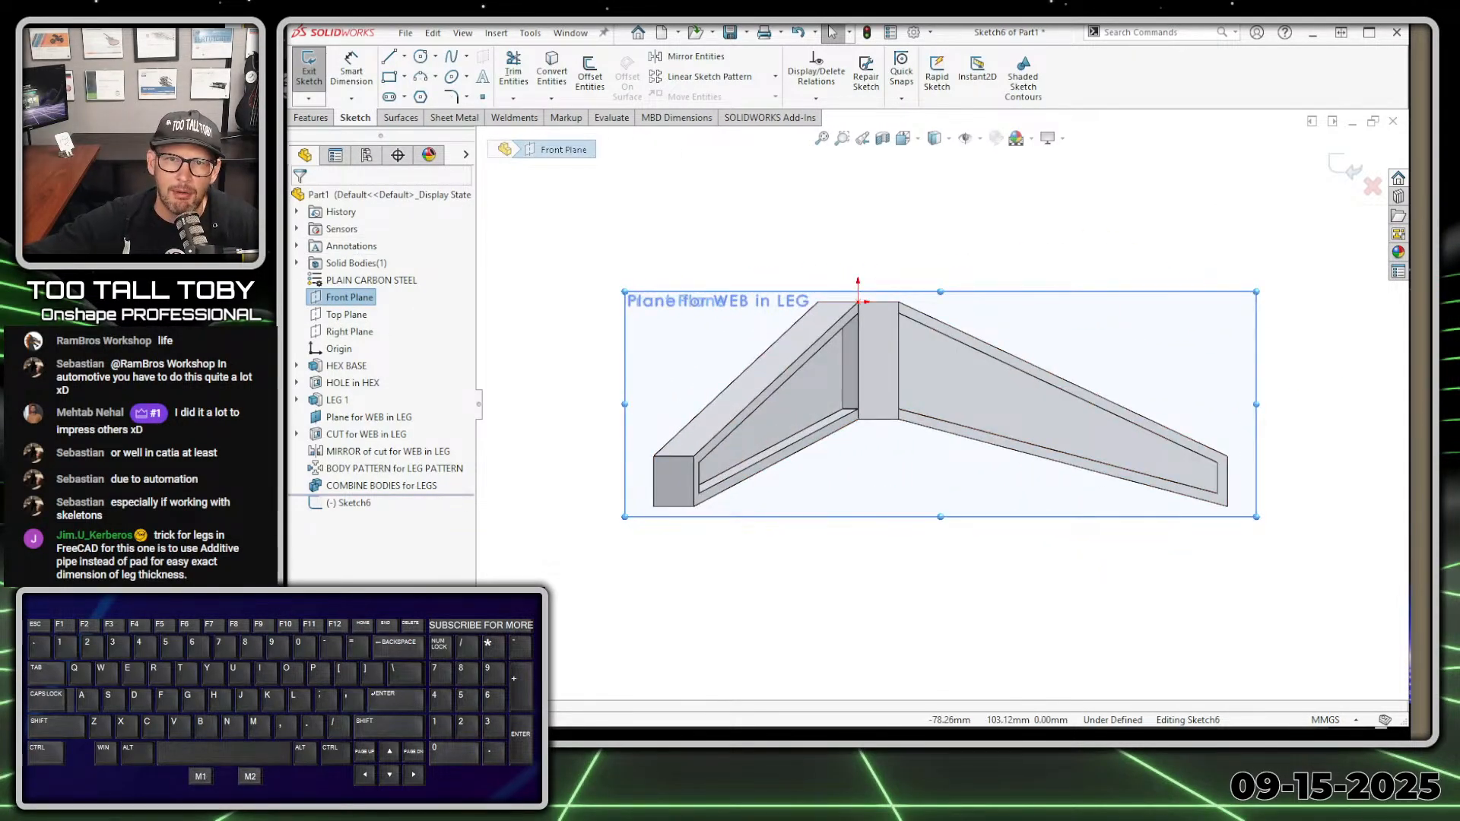
Sketch a closed stepped half-profile of stem, disc and rod against the vertical through the origin, with a disc underside about 20 mm long
click(391, 56)
scroll(854, 289, down, 5)
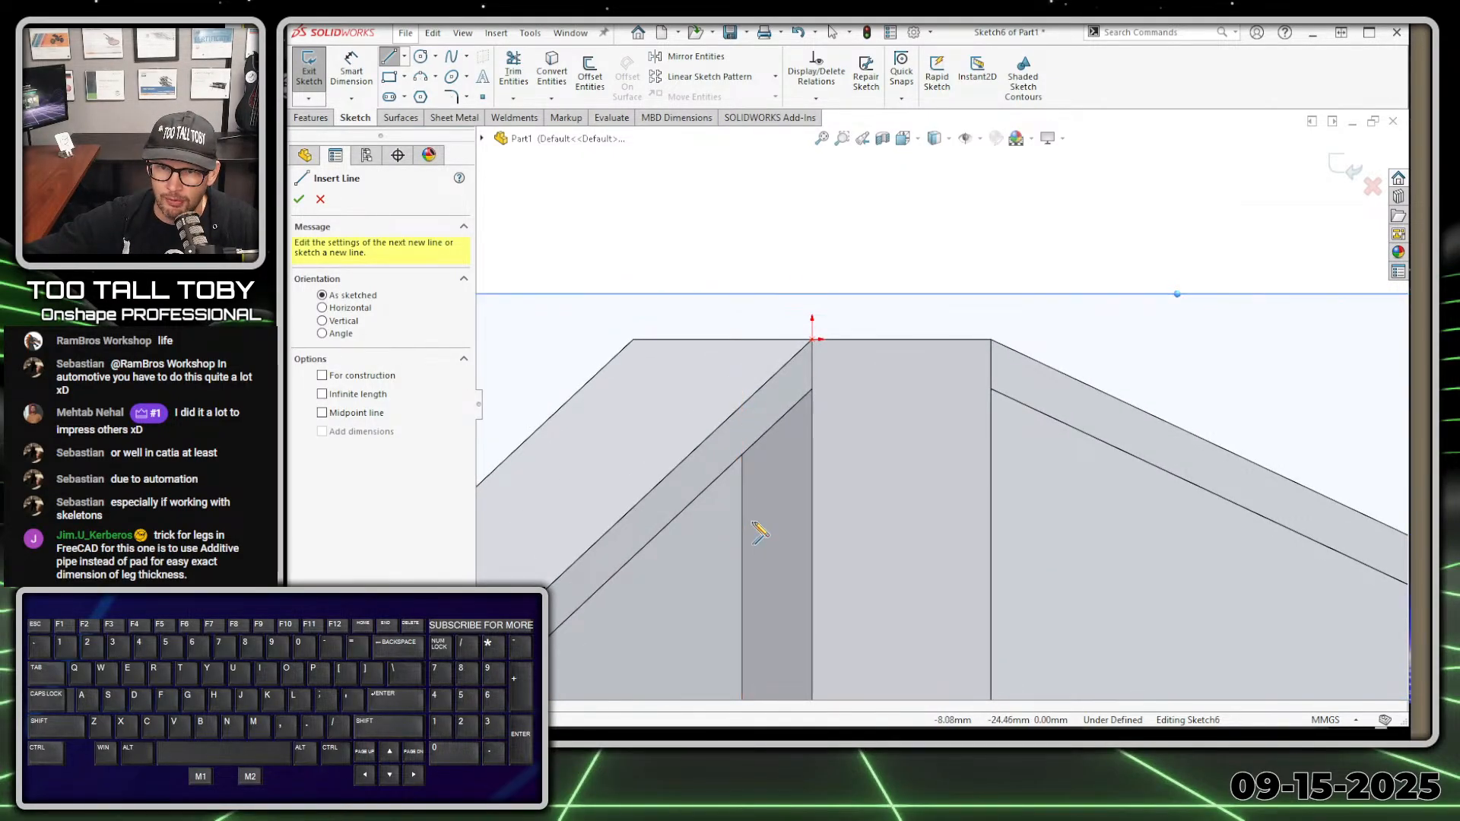
click(768, 518)
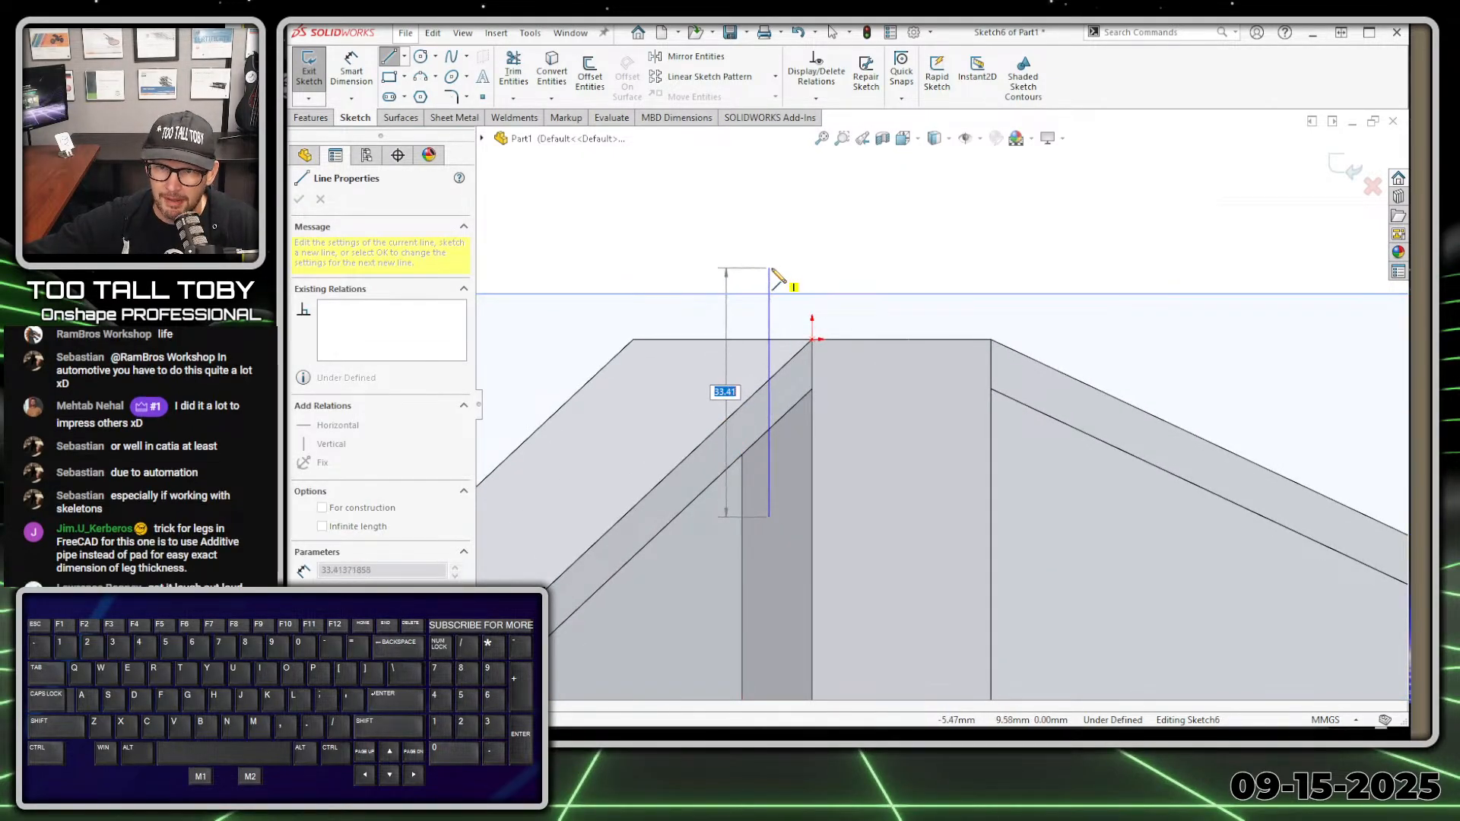
click(770, 267)
click(622, 267)
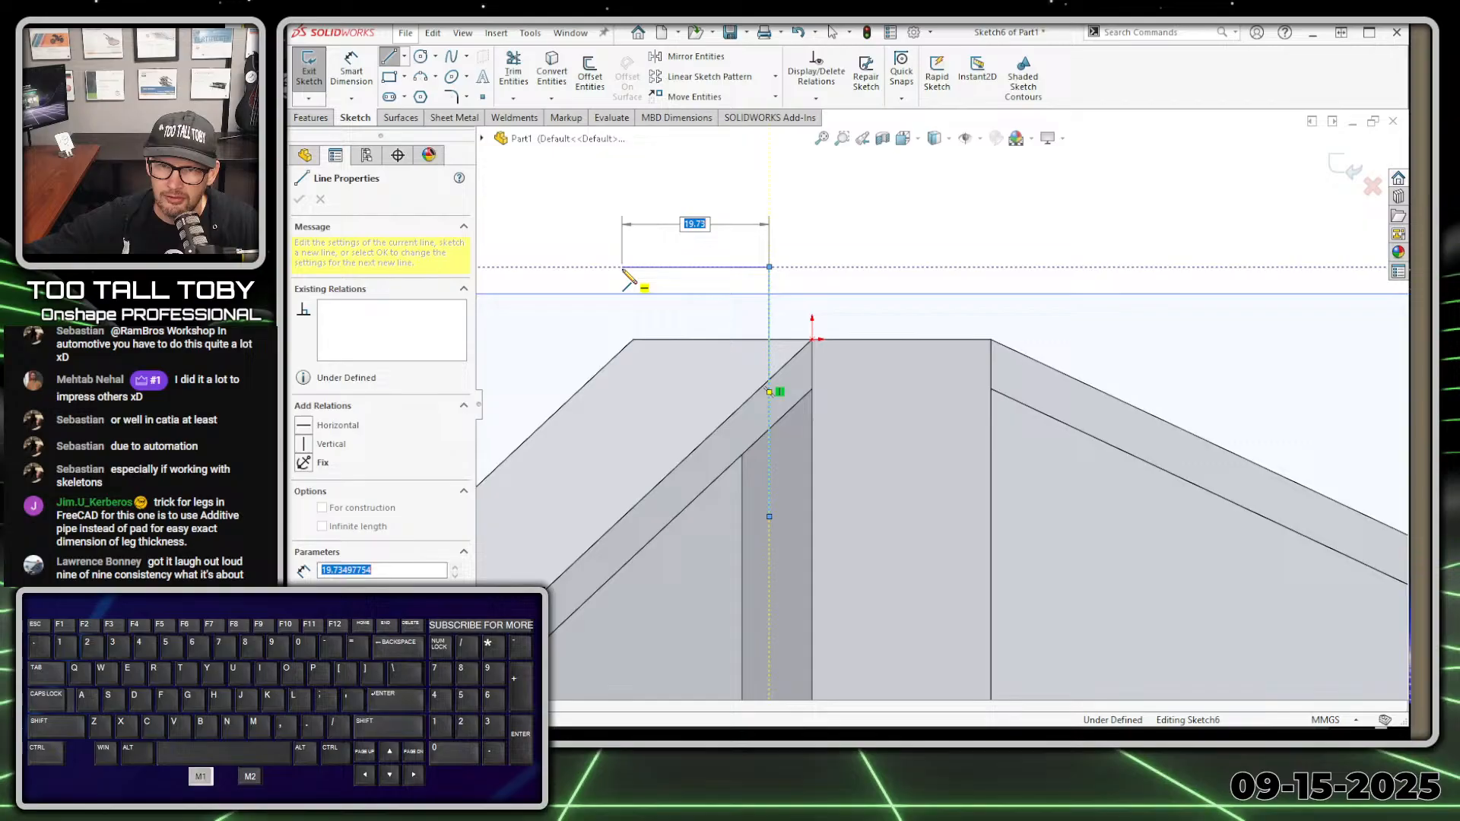
click(622, 228)
click(788, 228)
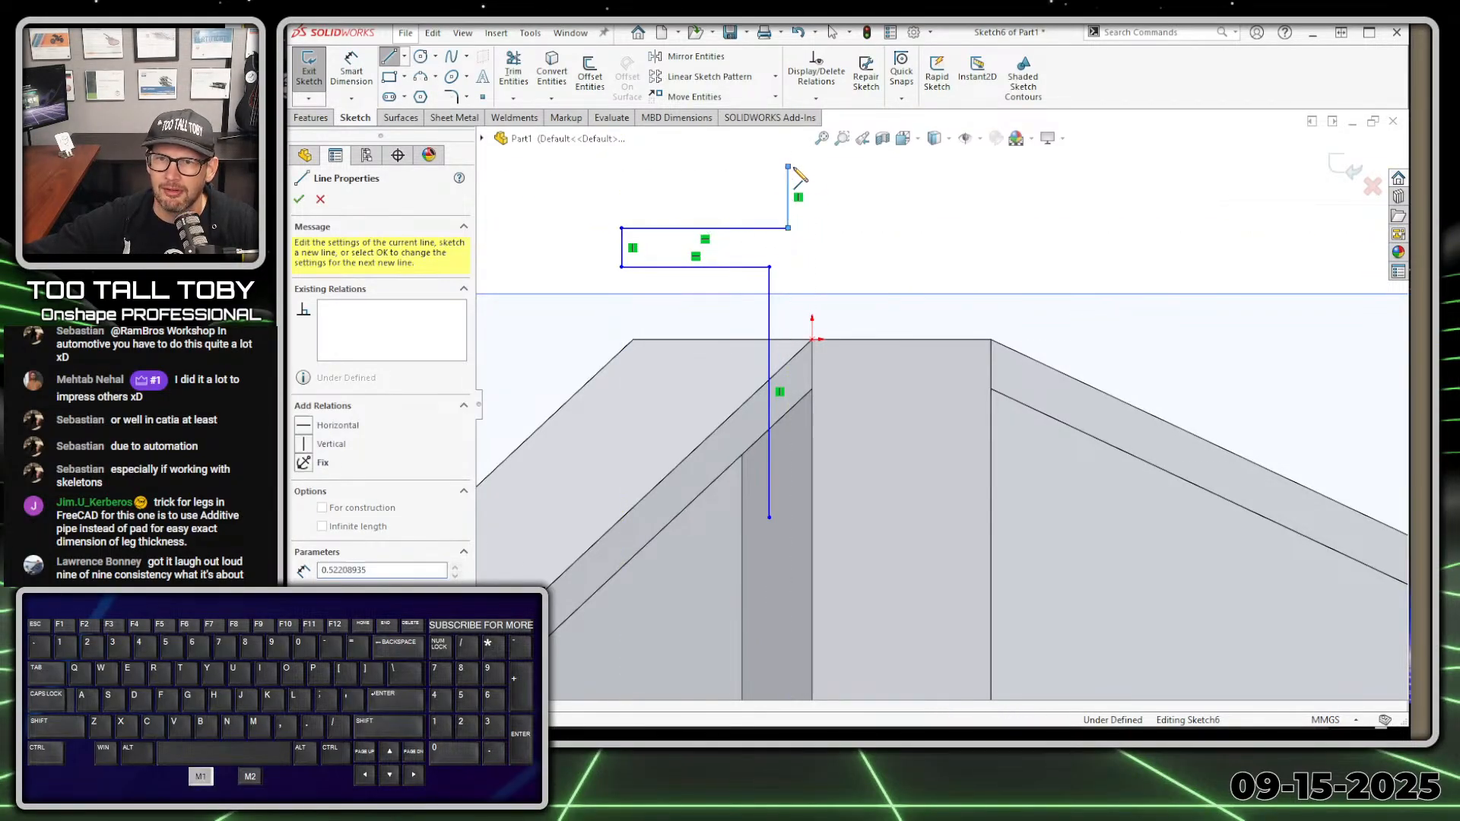
click(813, 168)
click(812, 166)
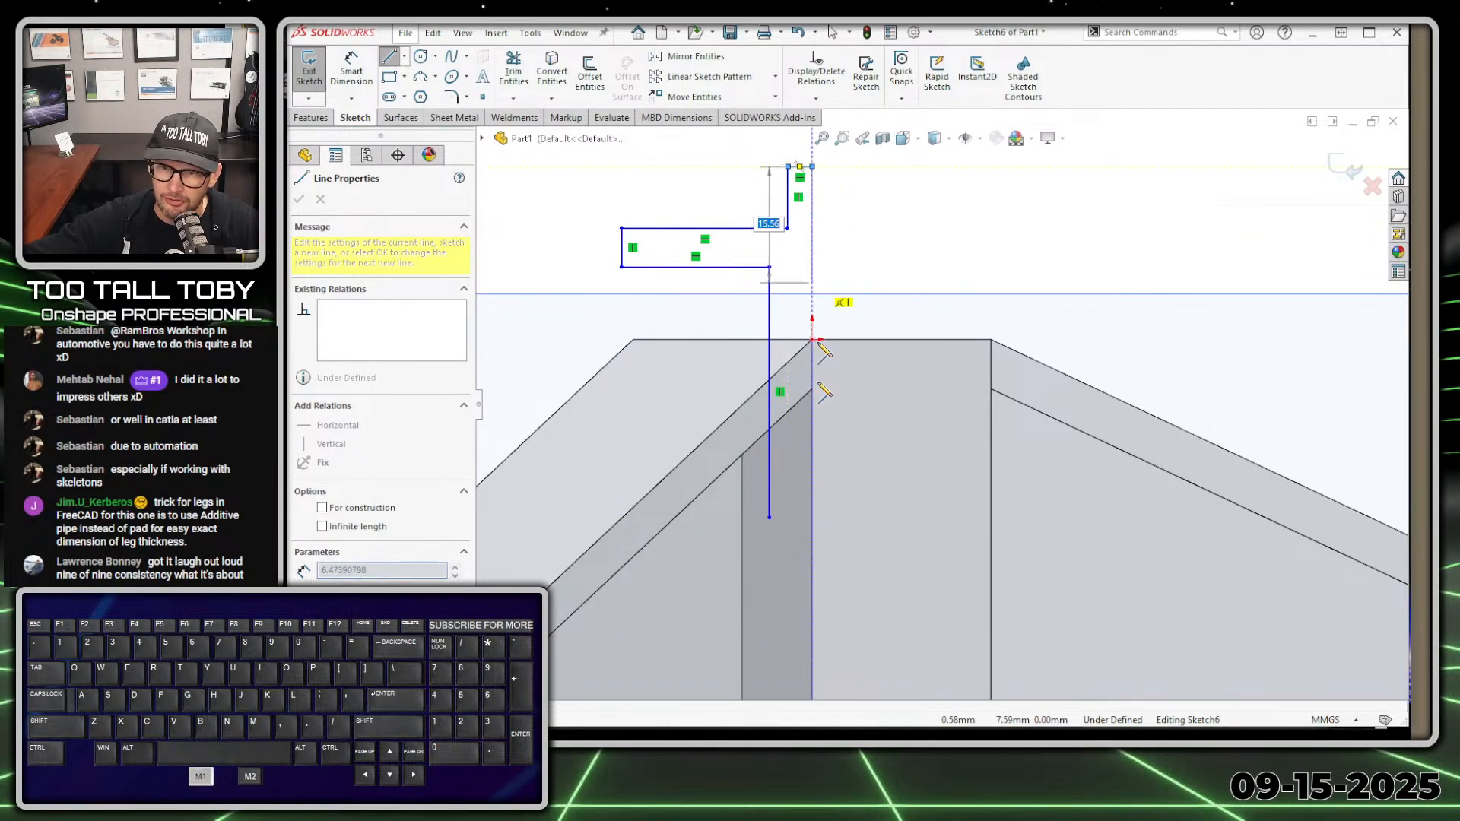
click(813, 518)
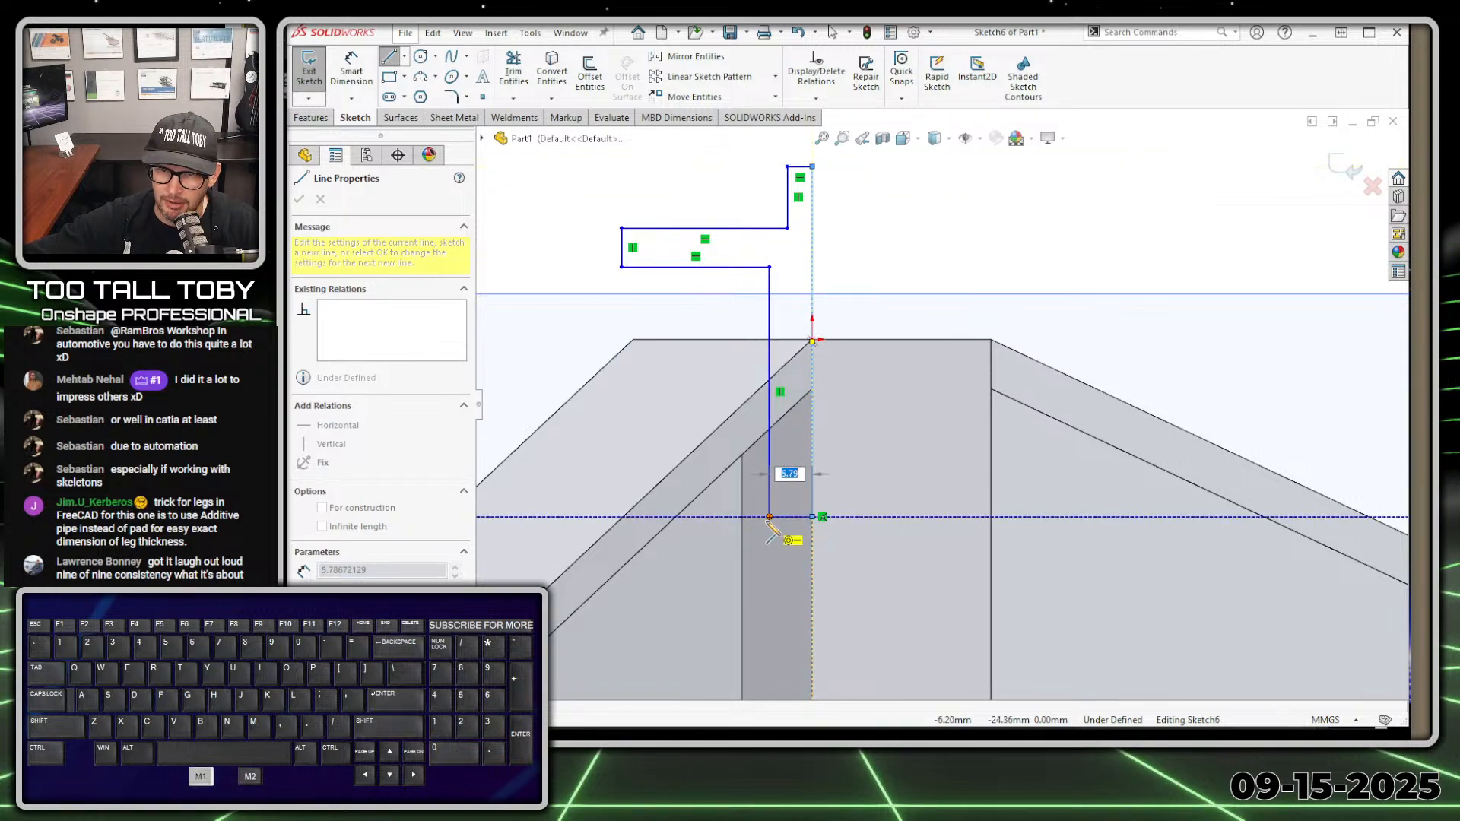
click(770, 517)
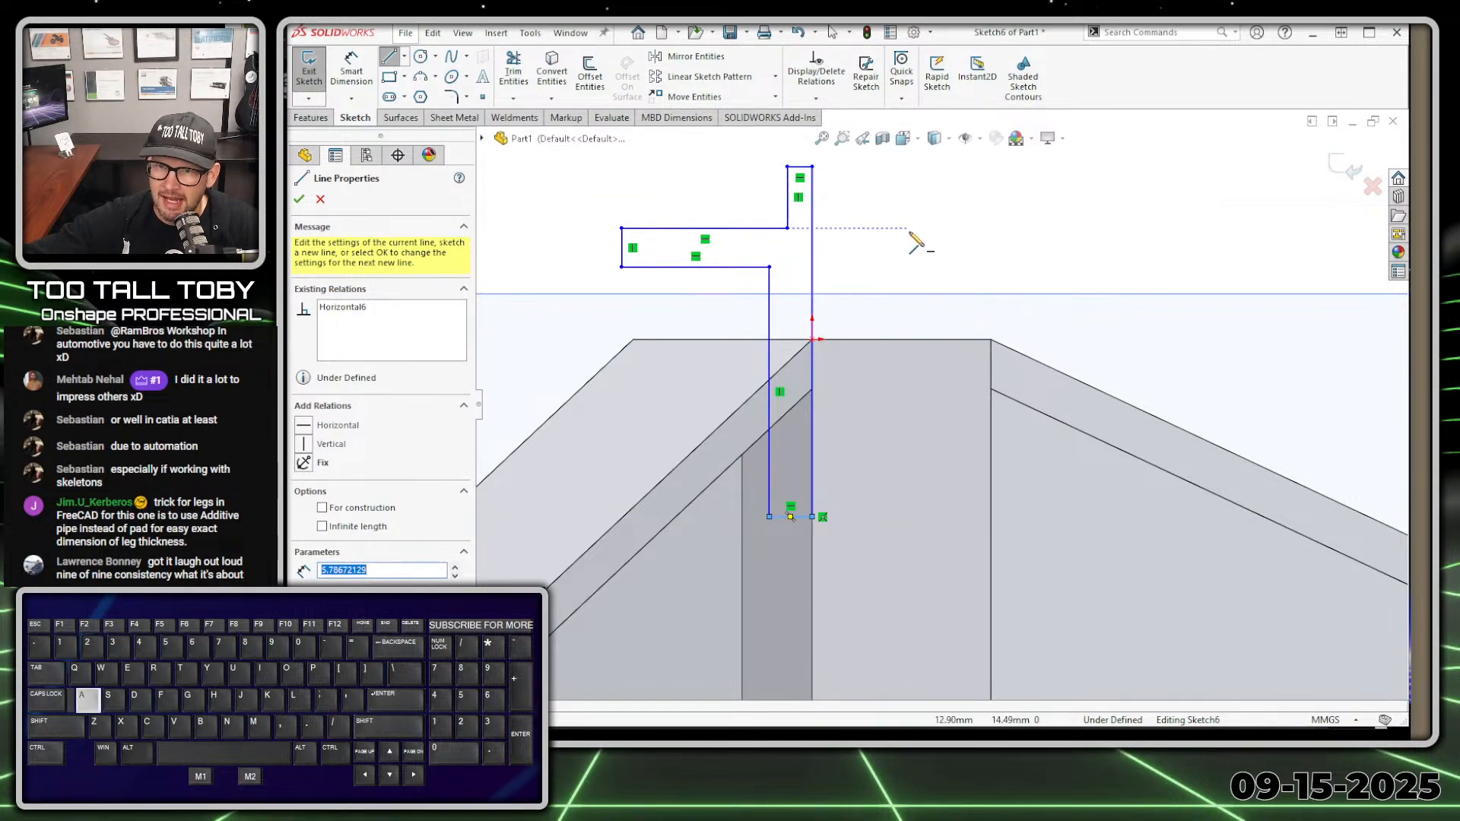
Draw a vertical centerline about 53 mm long from the origin straight down along the profile's inner edge
key(s)
click(961, 260)
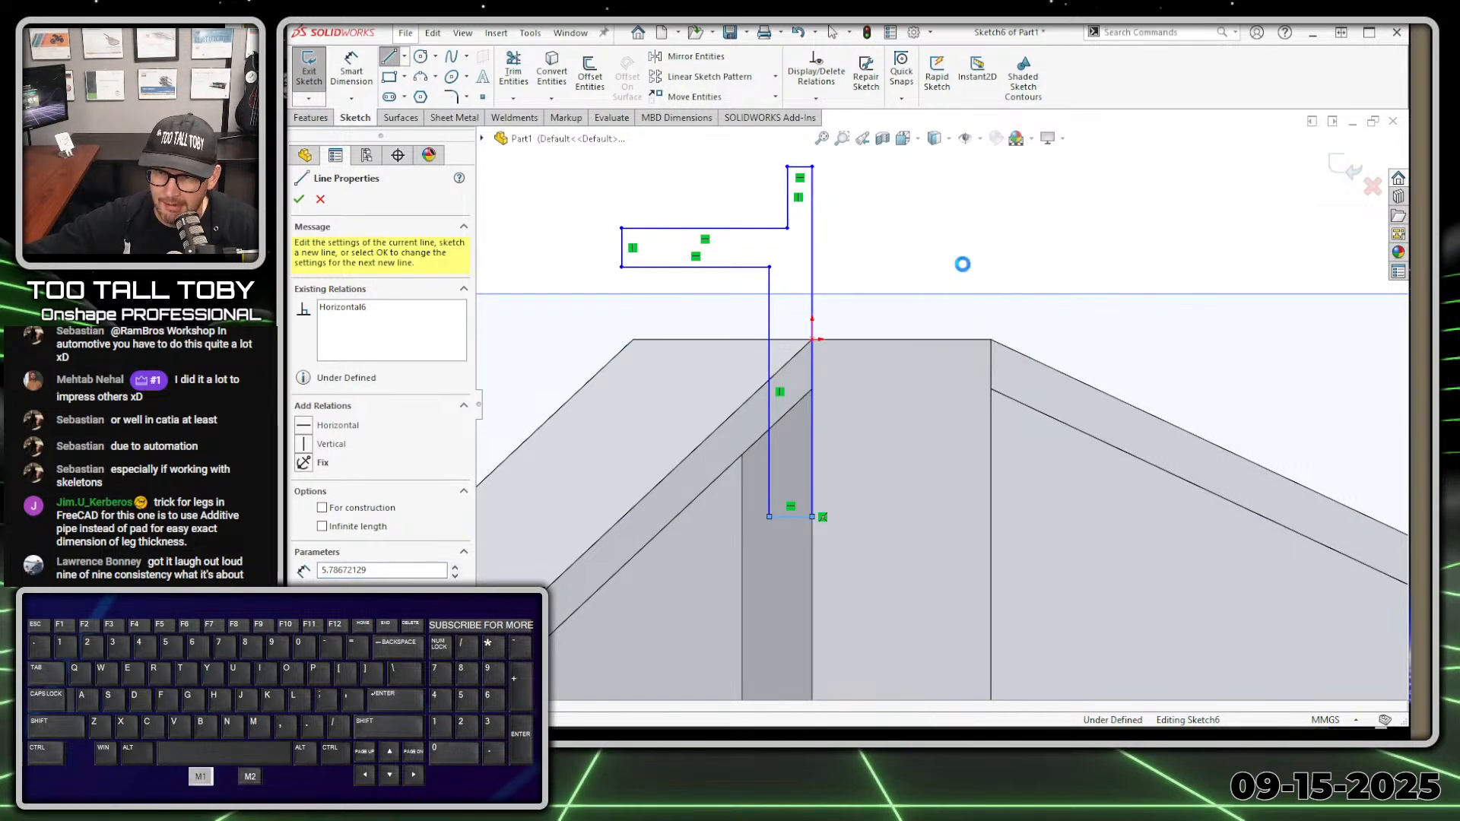
click(812, 341)
scroll(935, 403, up, 2)
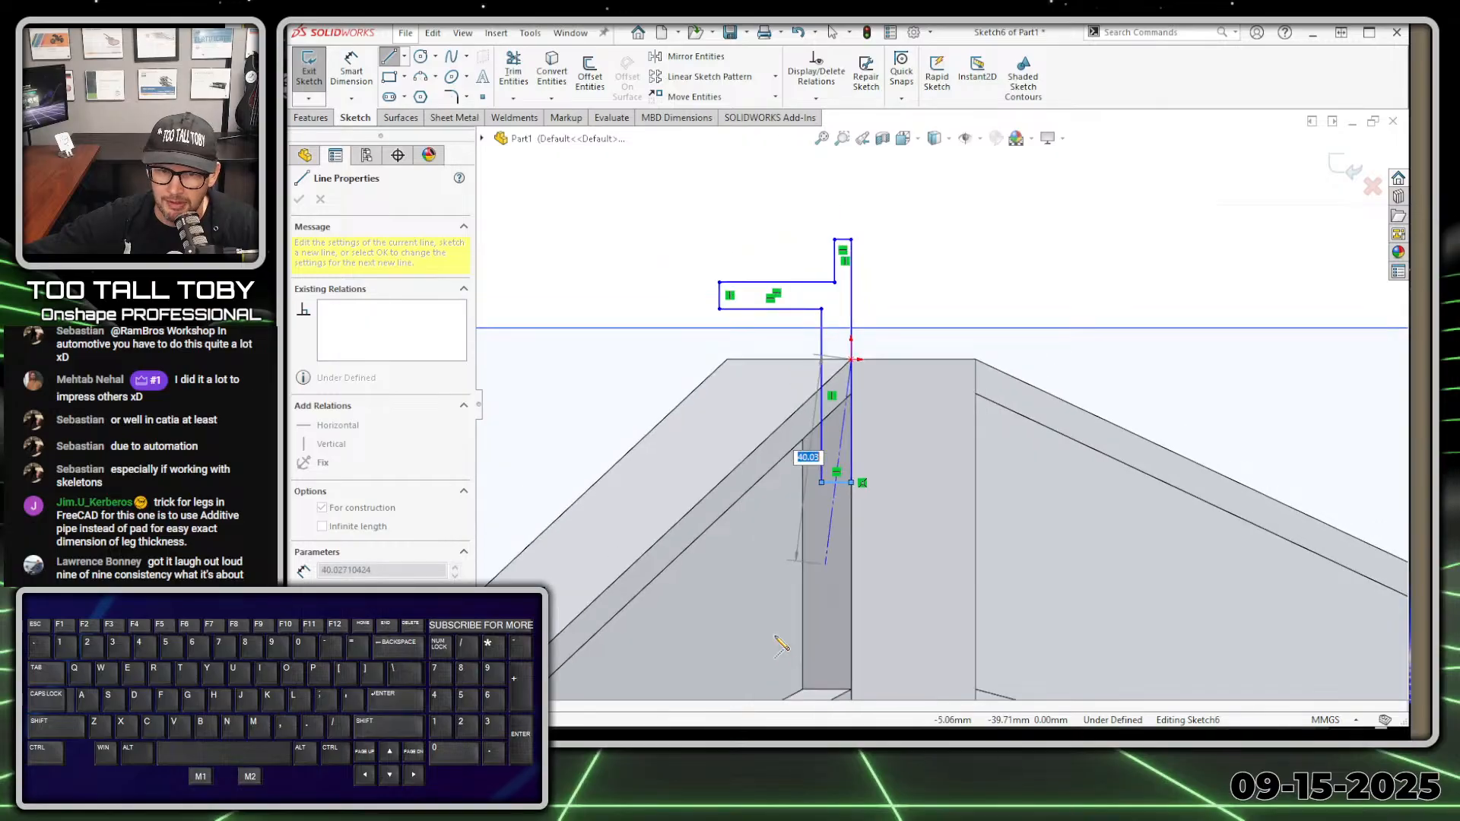
click(853, 637)
key(Escape)
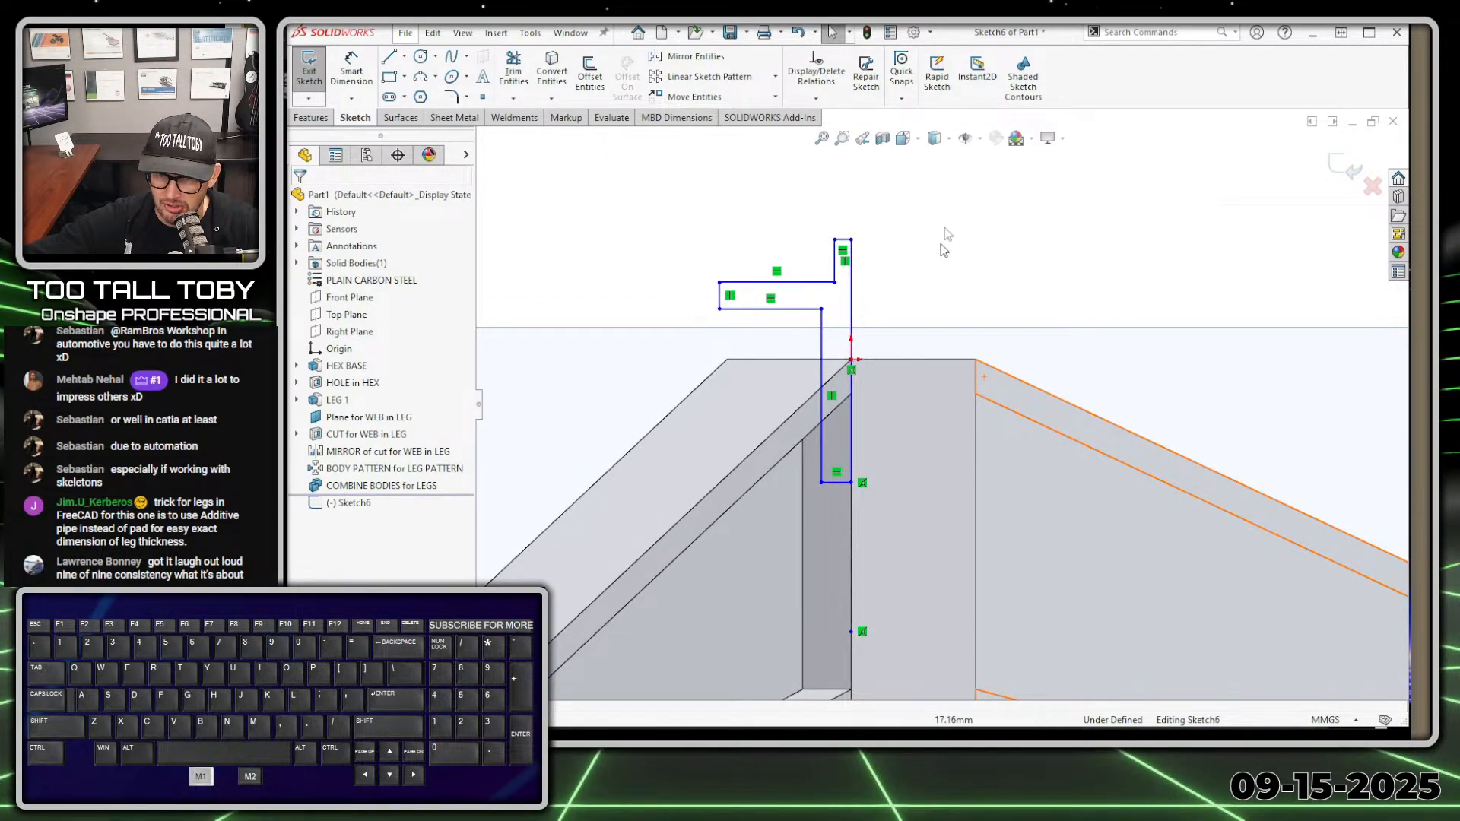
Dimension the lower stem as a diameter about the centerline and set it to 10 mm
key(s)
click(993, 212)
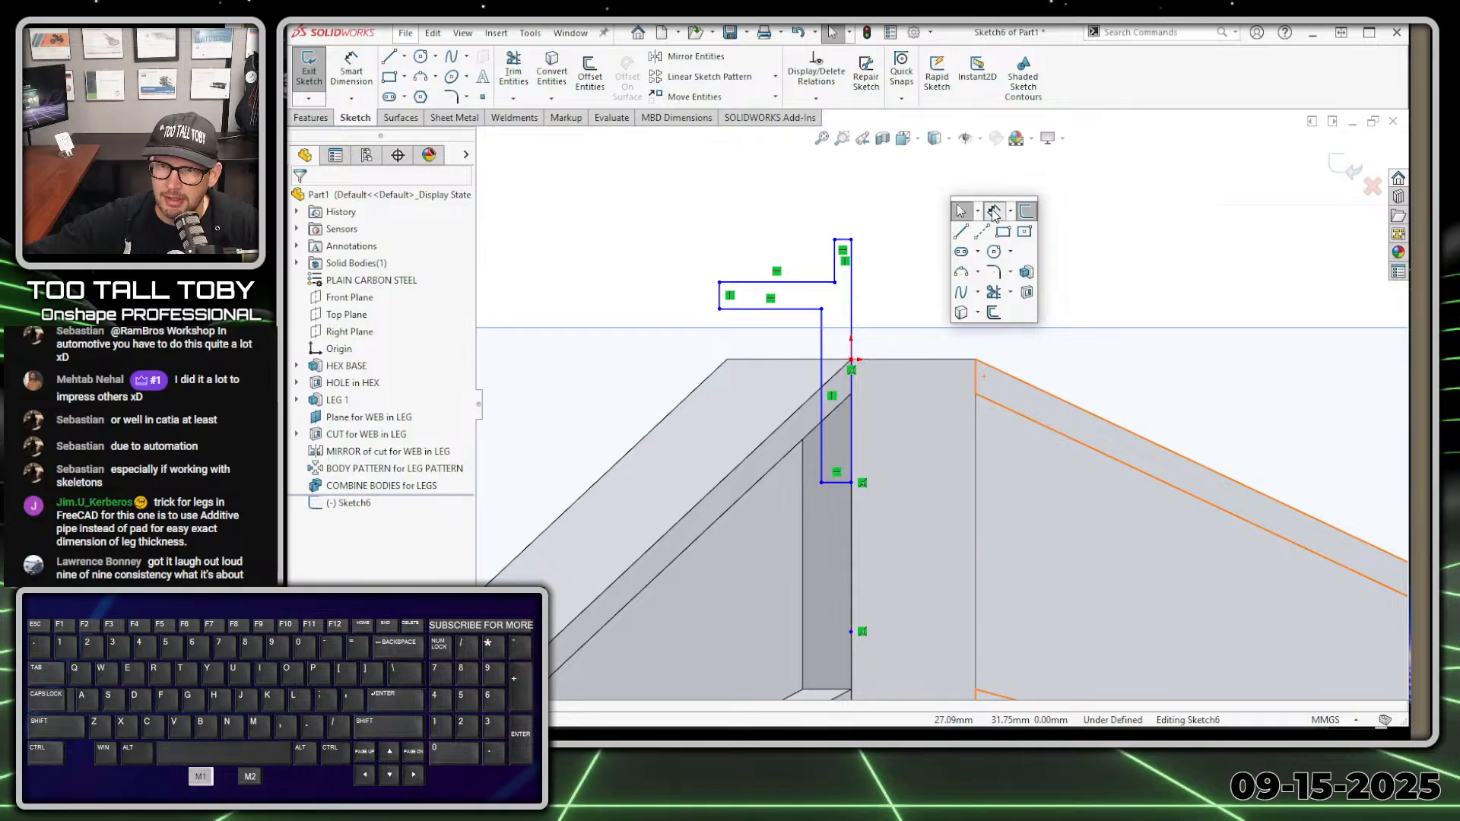
click(822, 384)
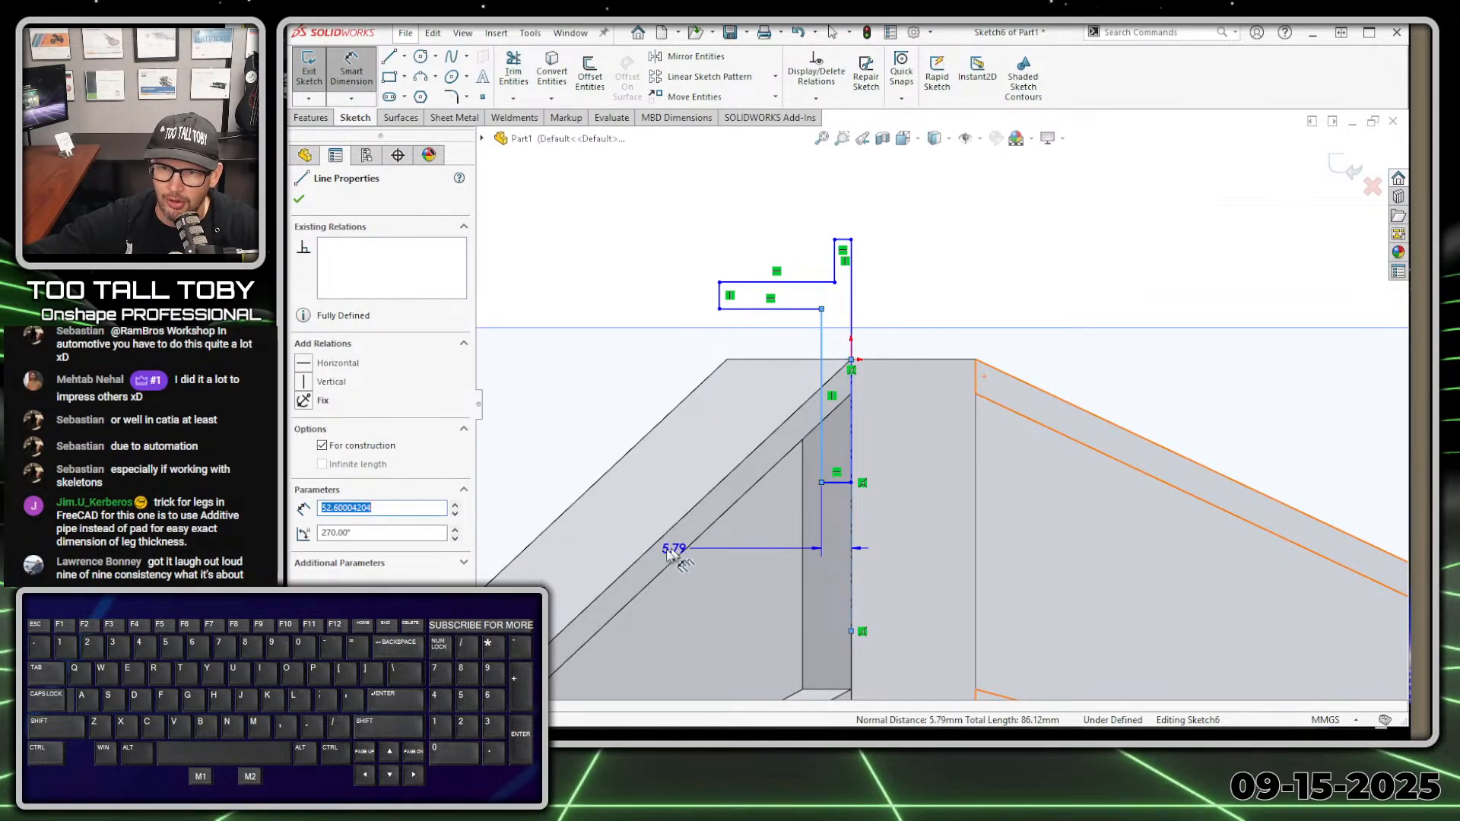
click(935, 536)
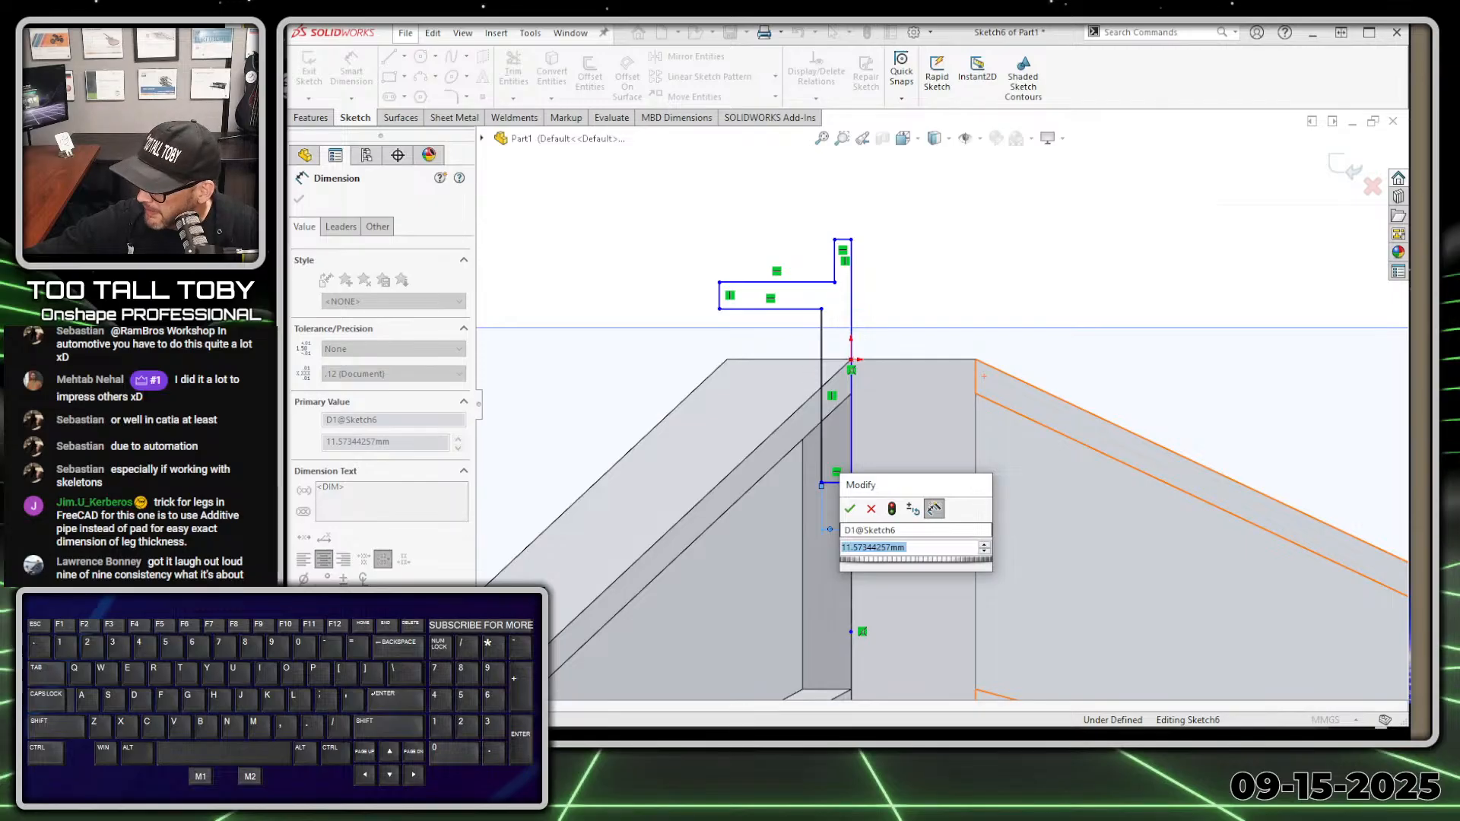
text(10)
key(Return)
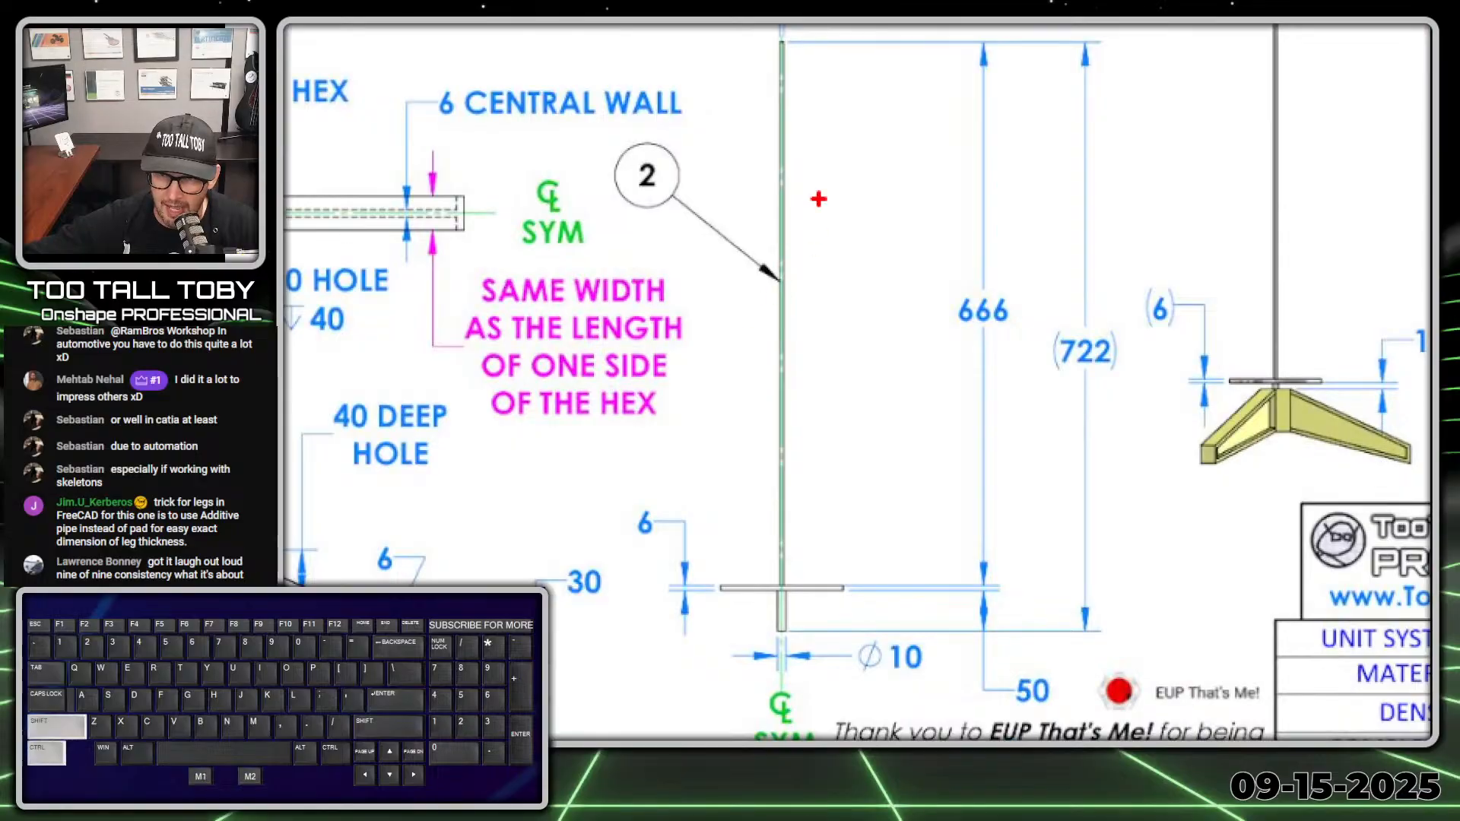
Examine the blast deflector and rod in the reference drawing, marking the disc, stem and rod with their dimensions, and return to the sketch
ctrl+shift+drag(819, 195, 819, 348)
ctrl+shift+drag(768, 579, 750, 414)
ctrl+shift+drag(827, 576, 914, 439)
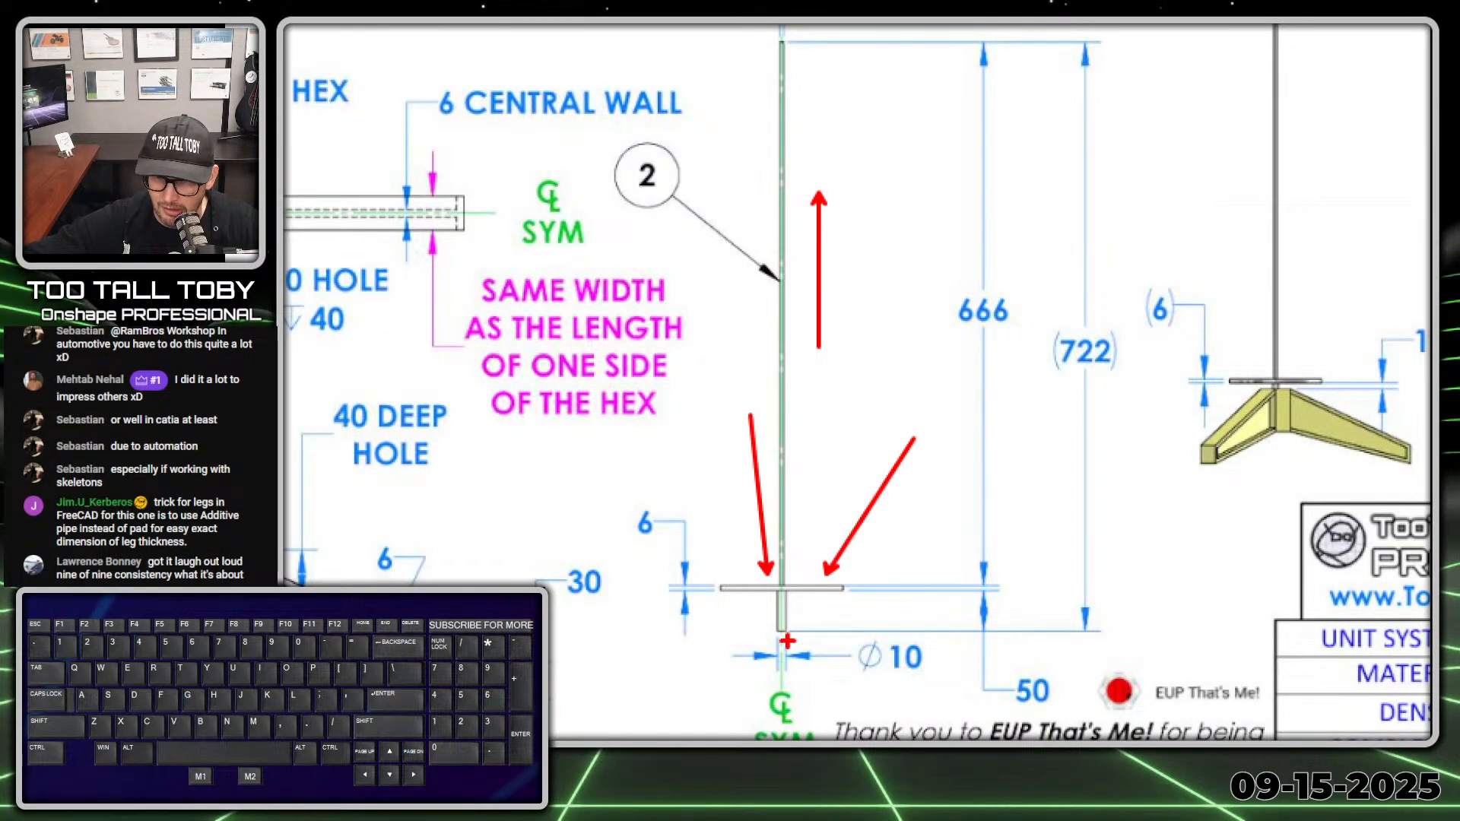
ctrl+shift+drag(788, 621, 898, 620)
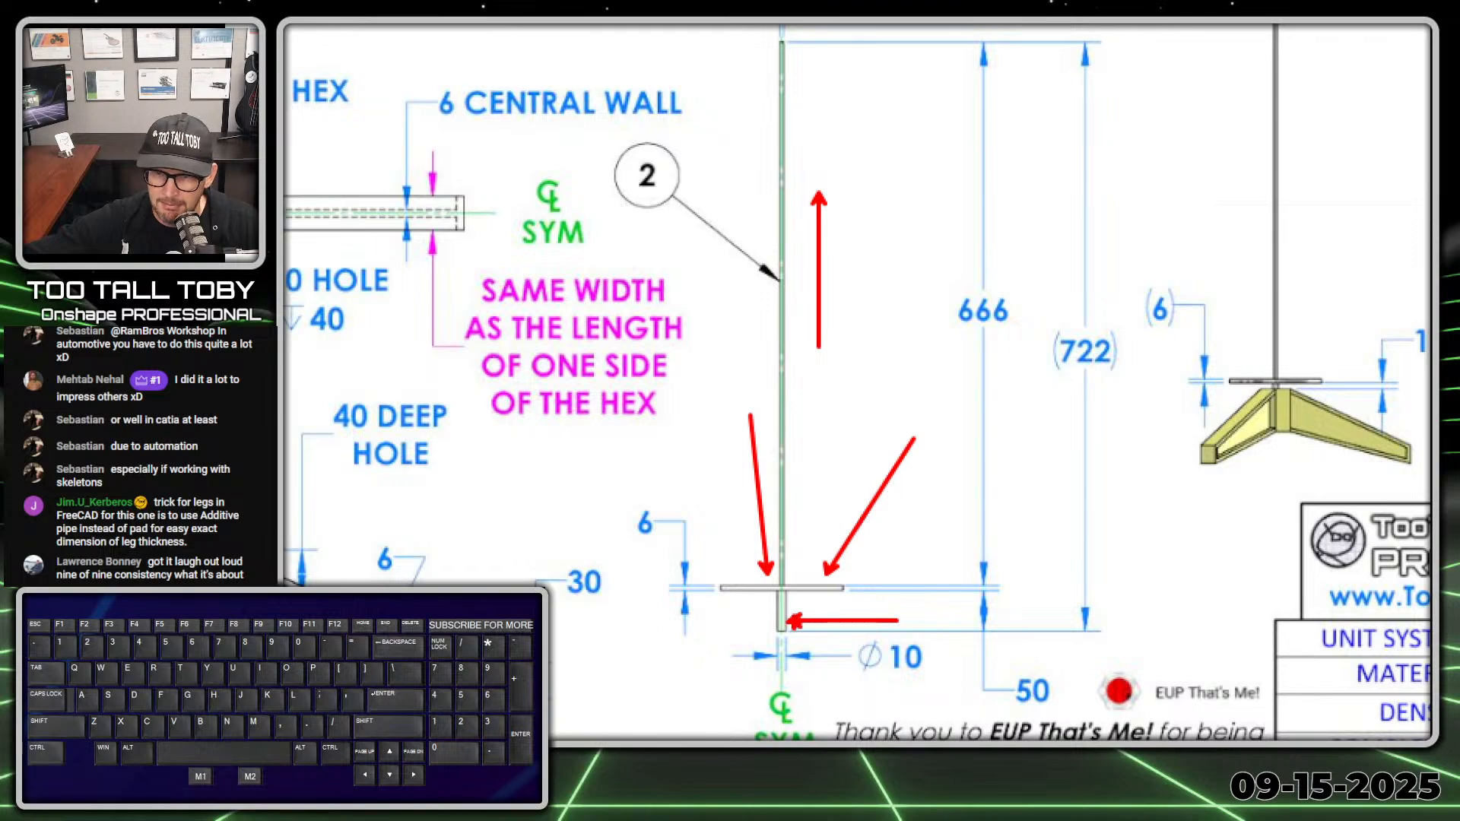
drag(646, 480, 686, 514)
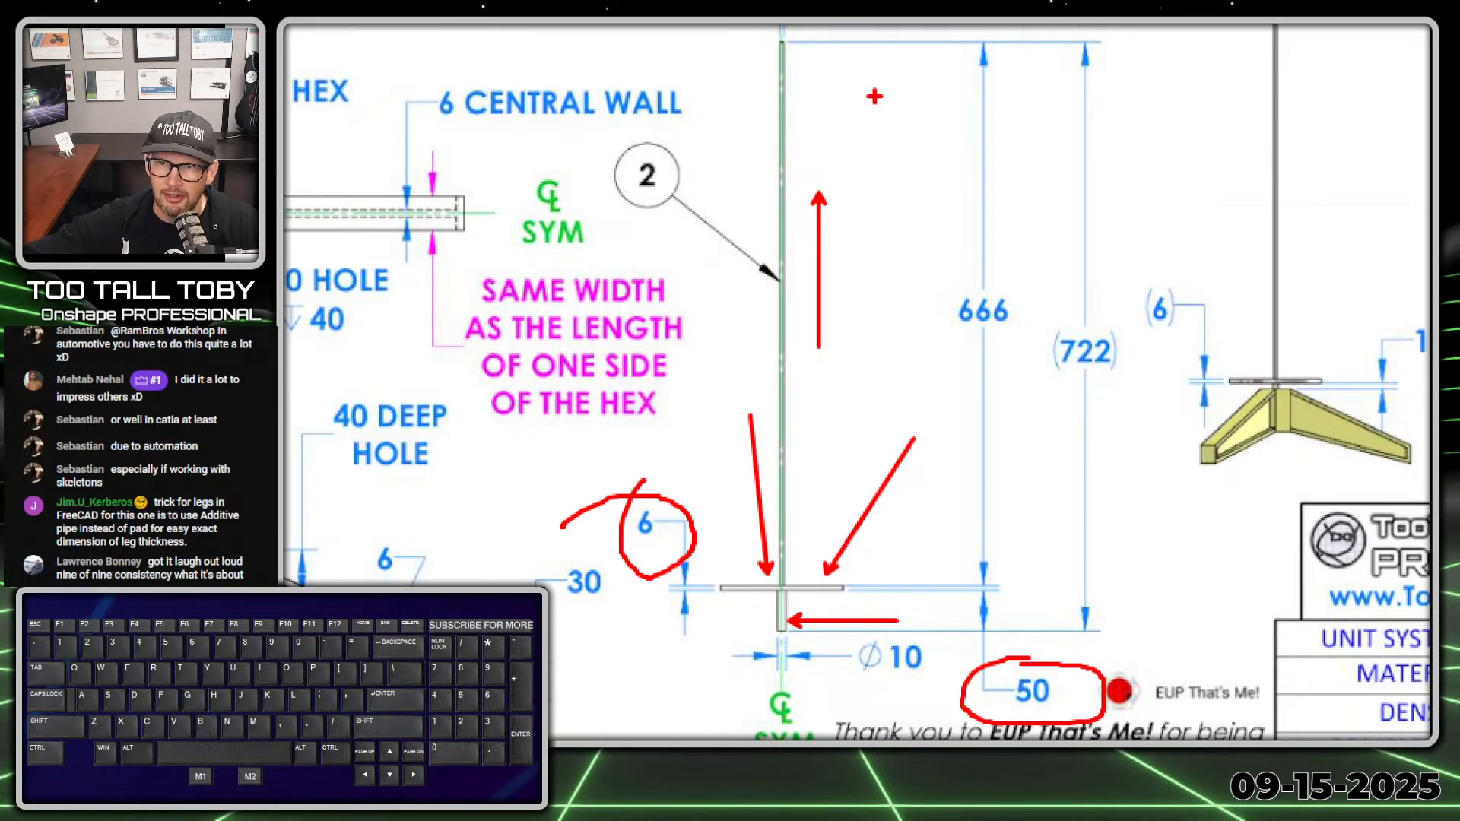
right_click(911, 420)
click(724, 223)
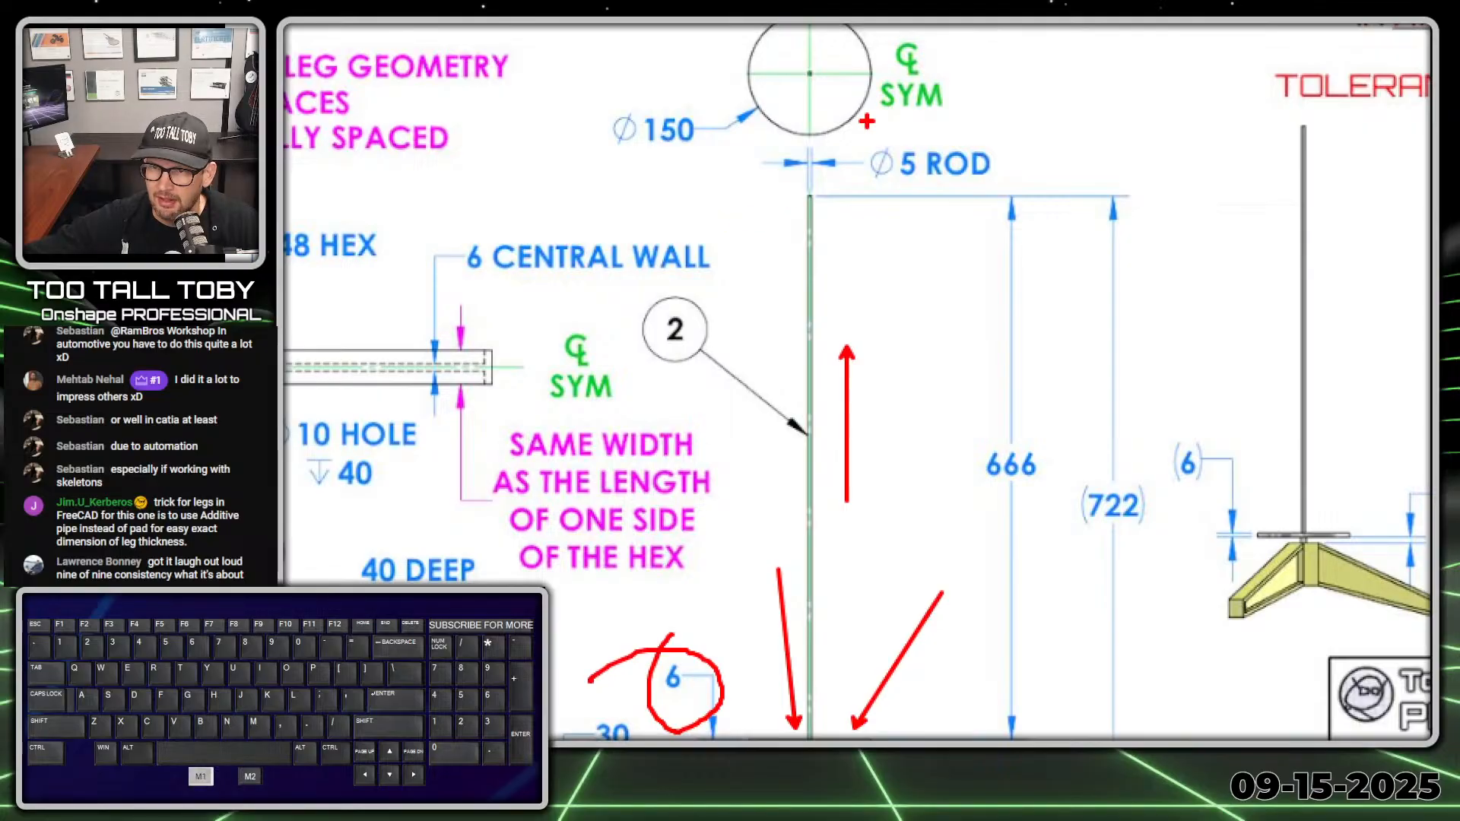
mouse_move(948, 137)
mouse_down()
mouse_move(1089, 156)
mouse_move(947, 134)
mouse_up()
mouse_move(1038, 421)
mouse_down()
mouse_move(934, 440)
mouse_move(1042, 422)
mouse_up()
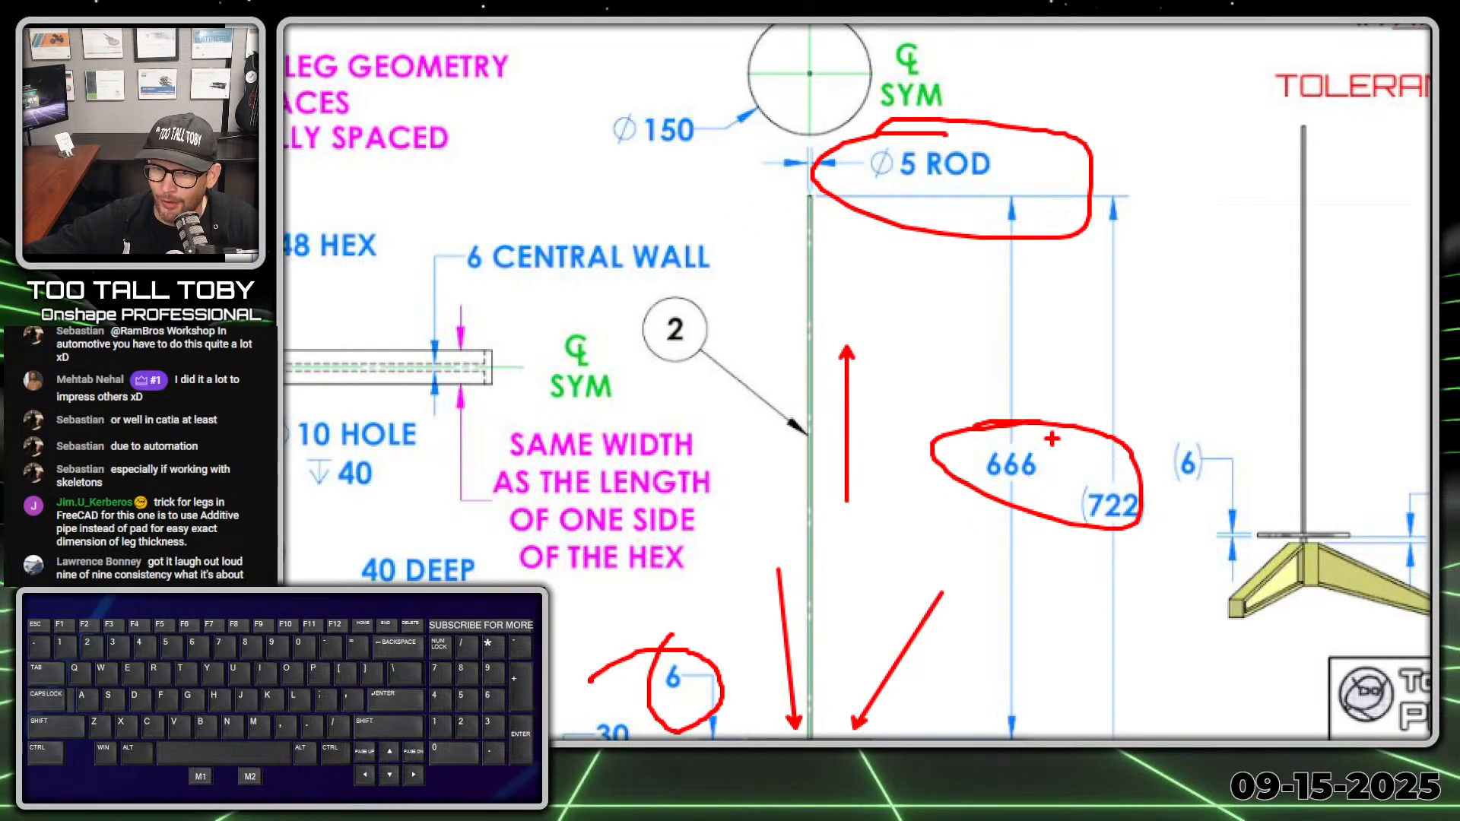
key(alt+1)
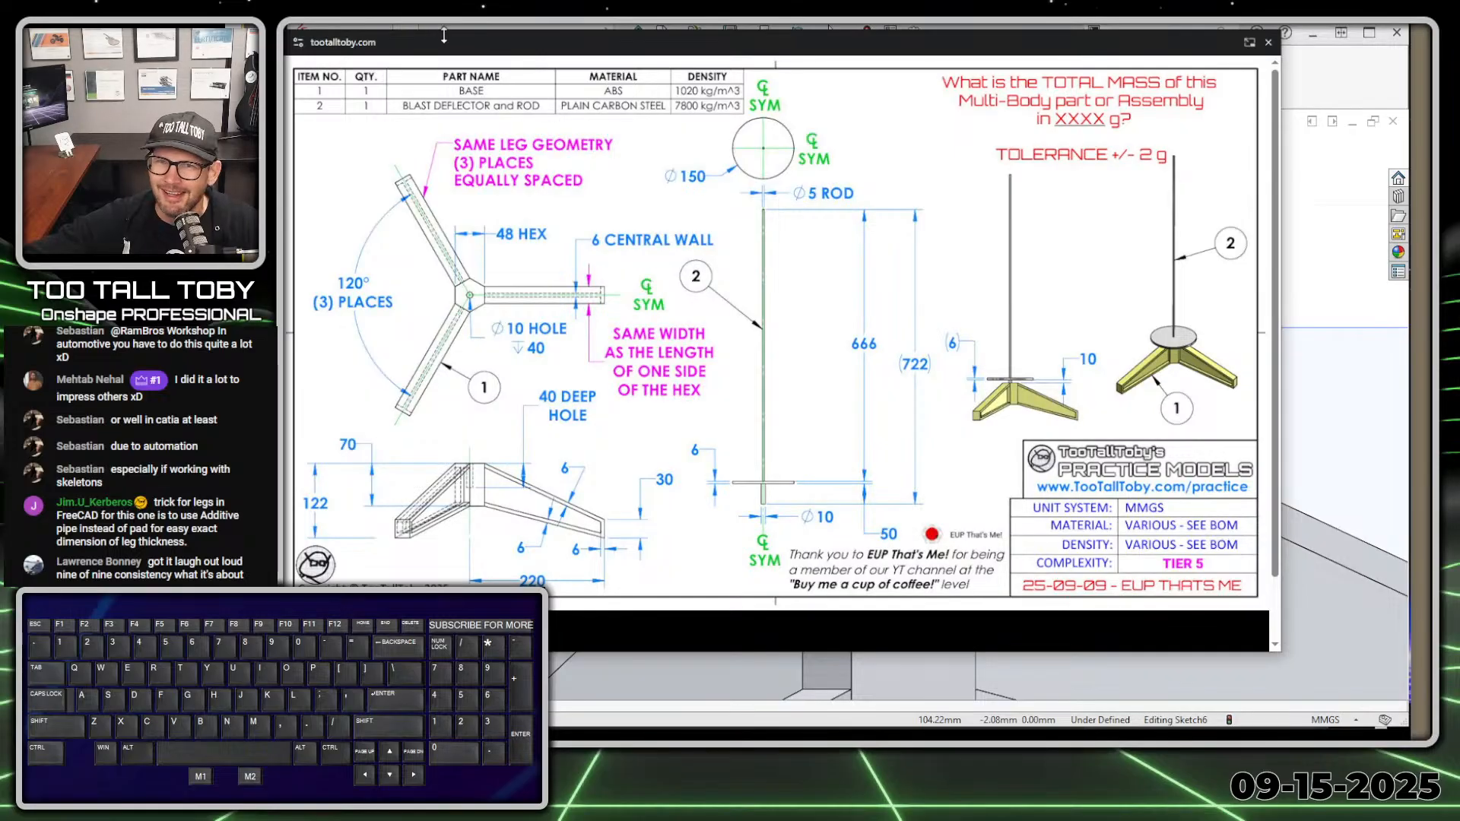
mouse_move(445, 41)
mouse_down()
mouse_move(559, 57)
mouse_move(1407, 84)
mouse_up()
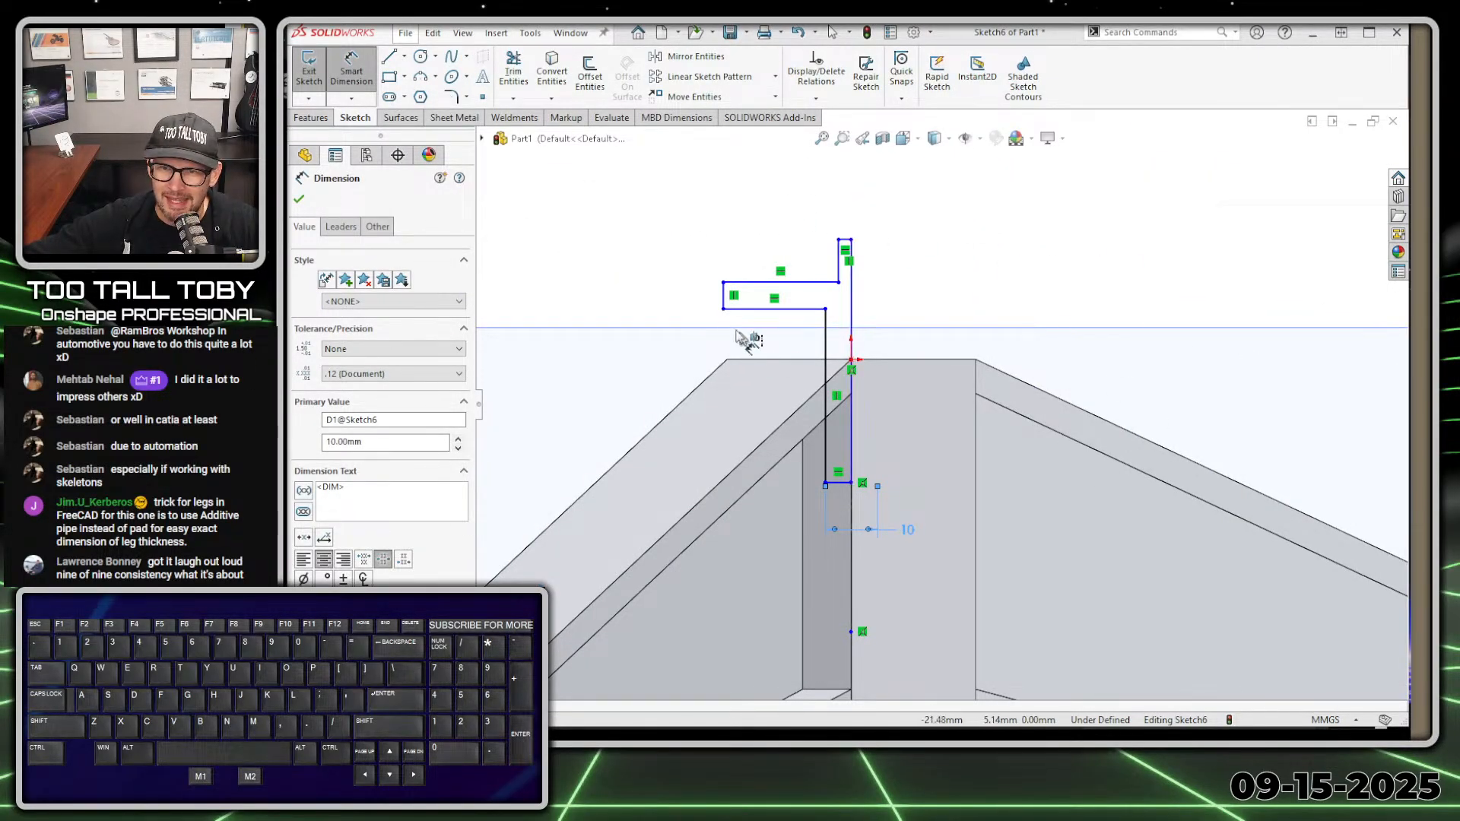
Dimension the disc's outer edge as a diameter about the centerline and set it to 150 mm
click(724, 303)
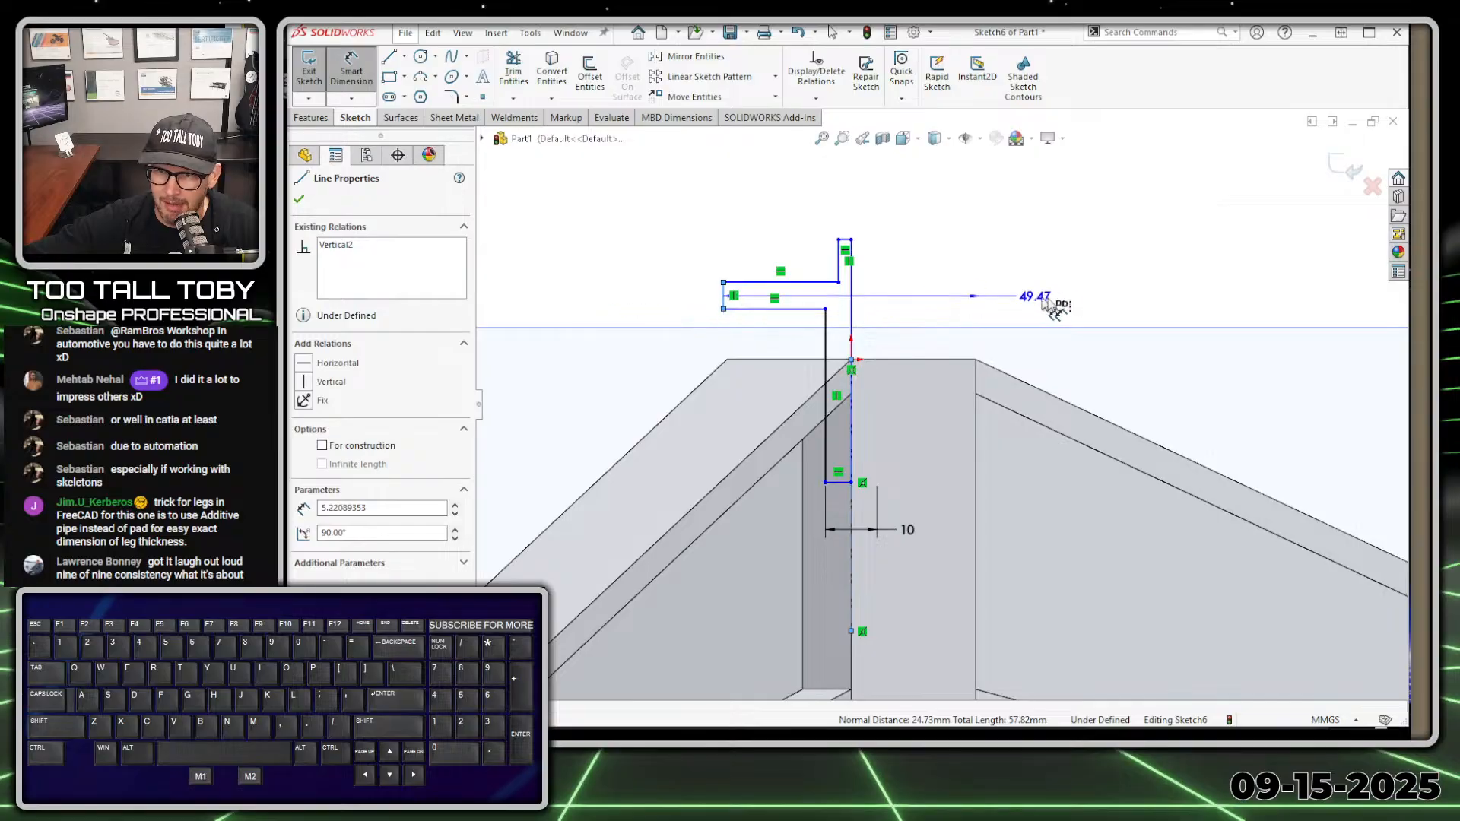
click(980, 277)
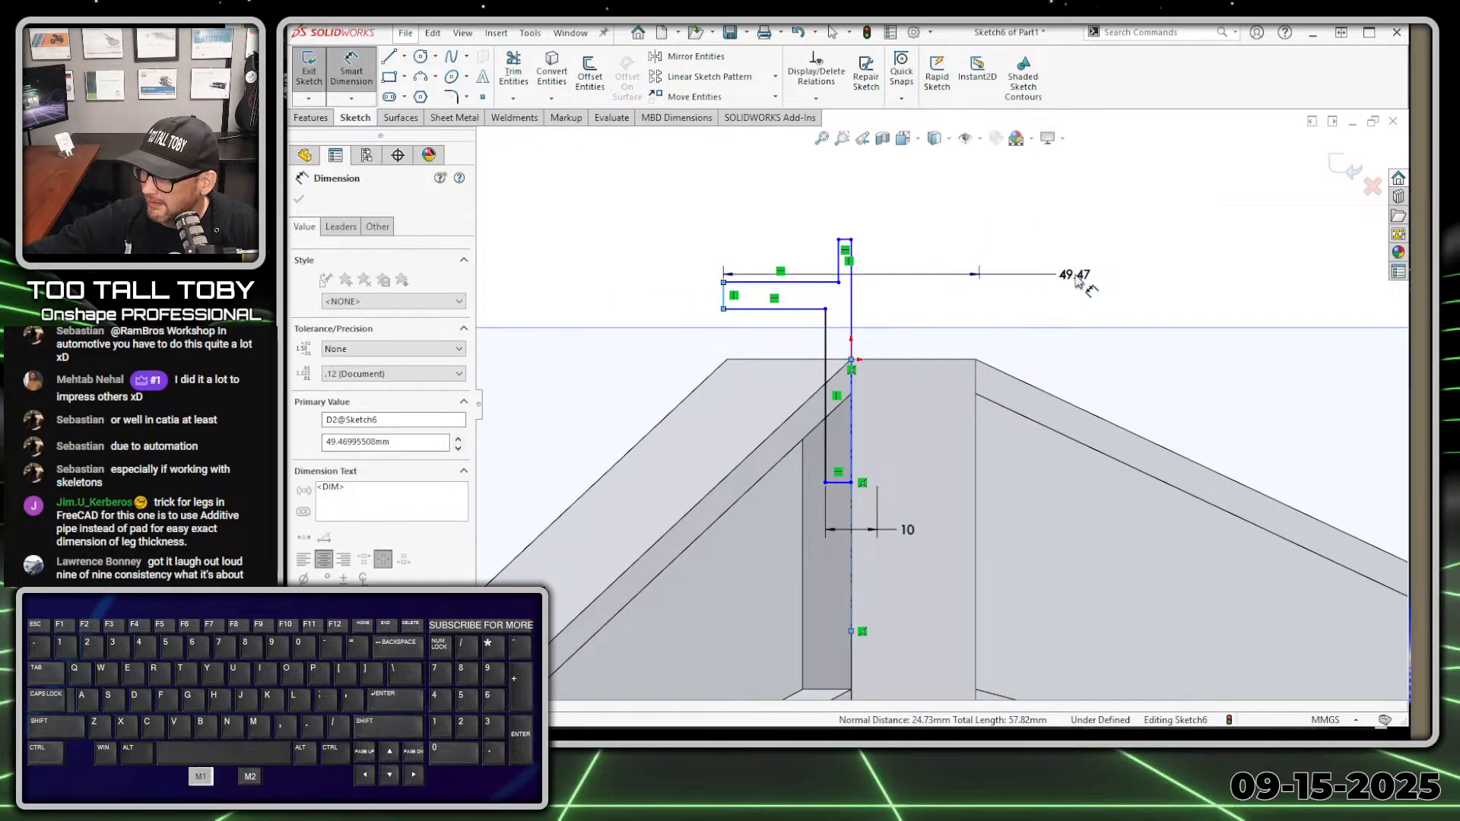
text(150)
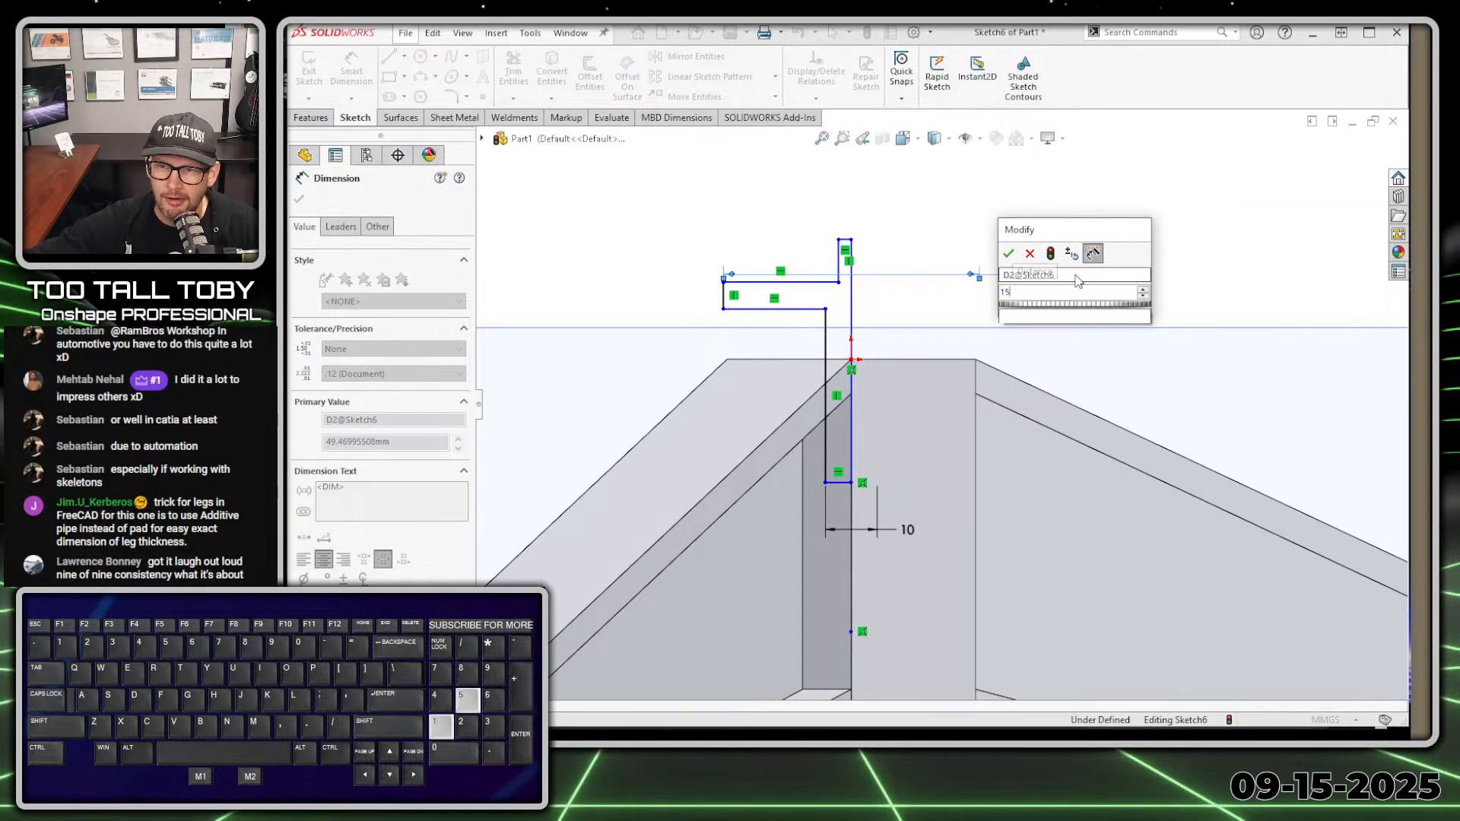
key(Return)
scroll(896, 412, up, 2)
scroll(896, 412, up, 1)
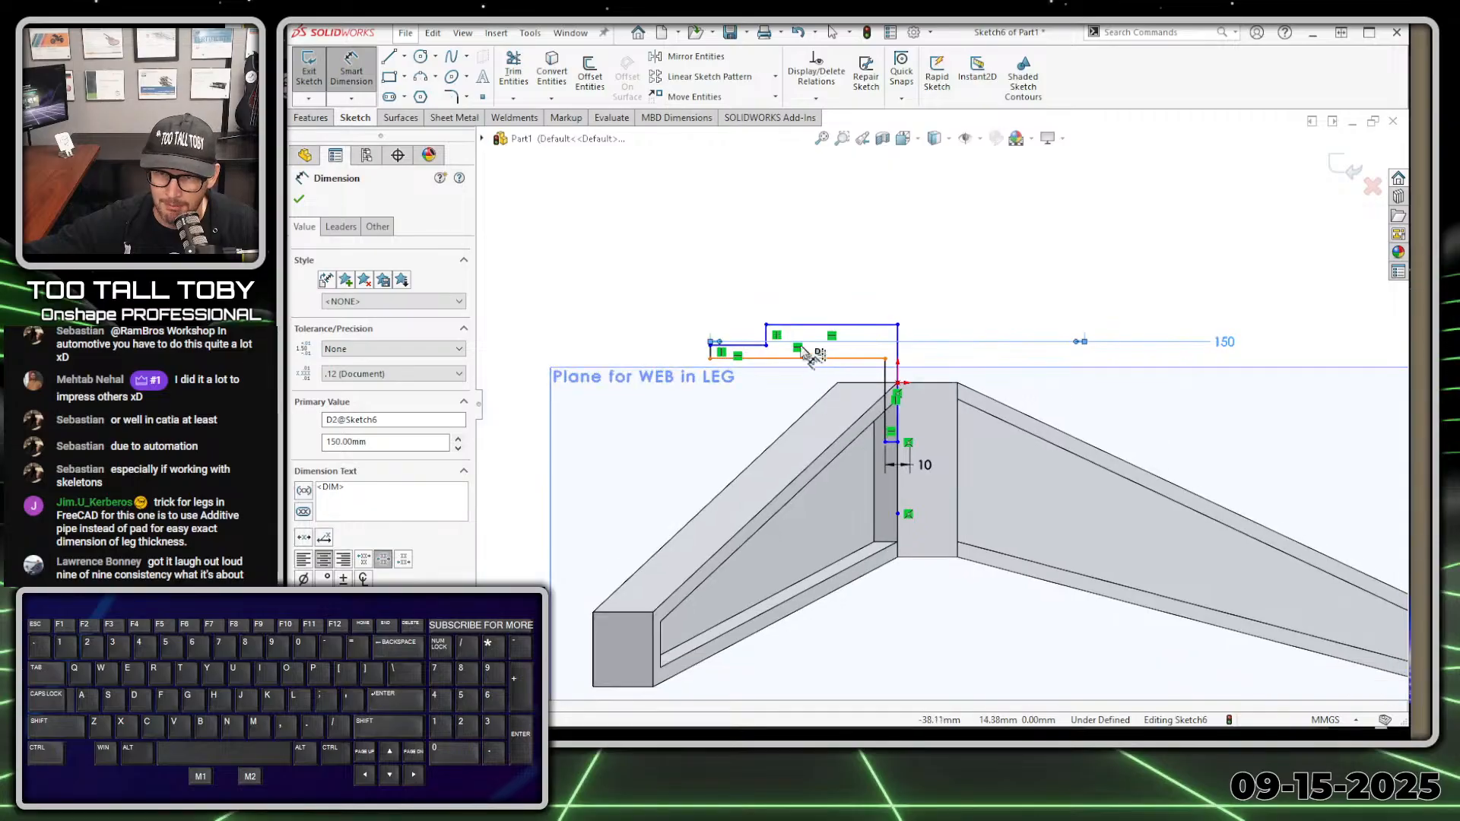
Dimension the upper rod as a diameter about the centerline and set it to 5 mm
click(766, 335)
click(1072, 267)
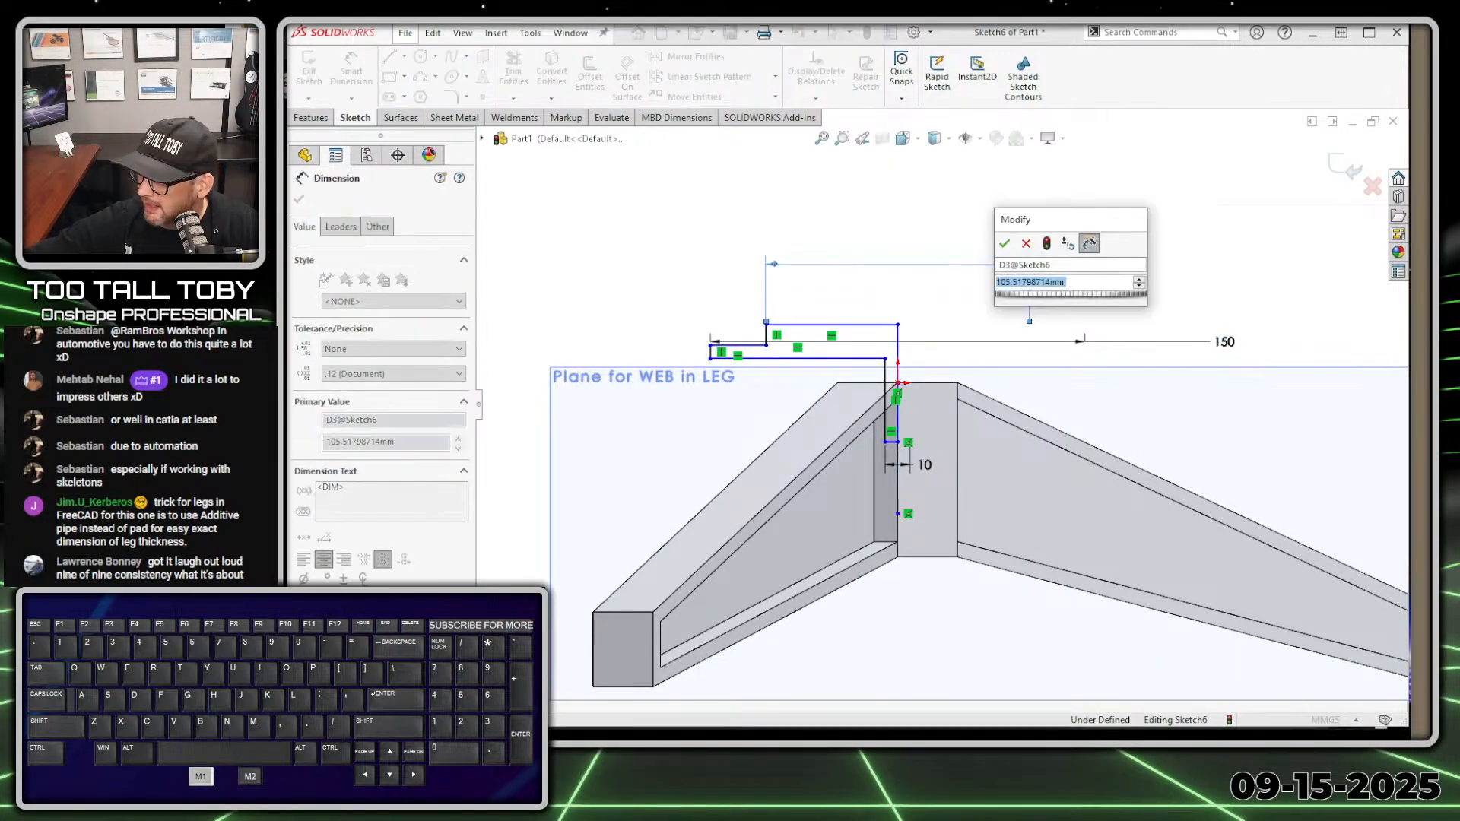
text(5)
key(Return)
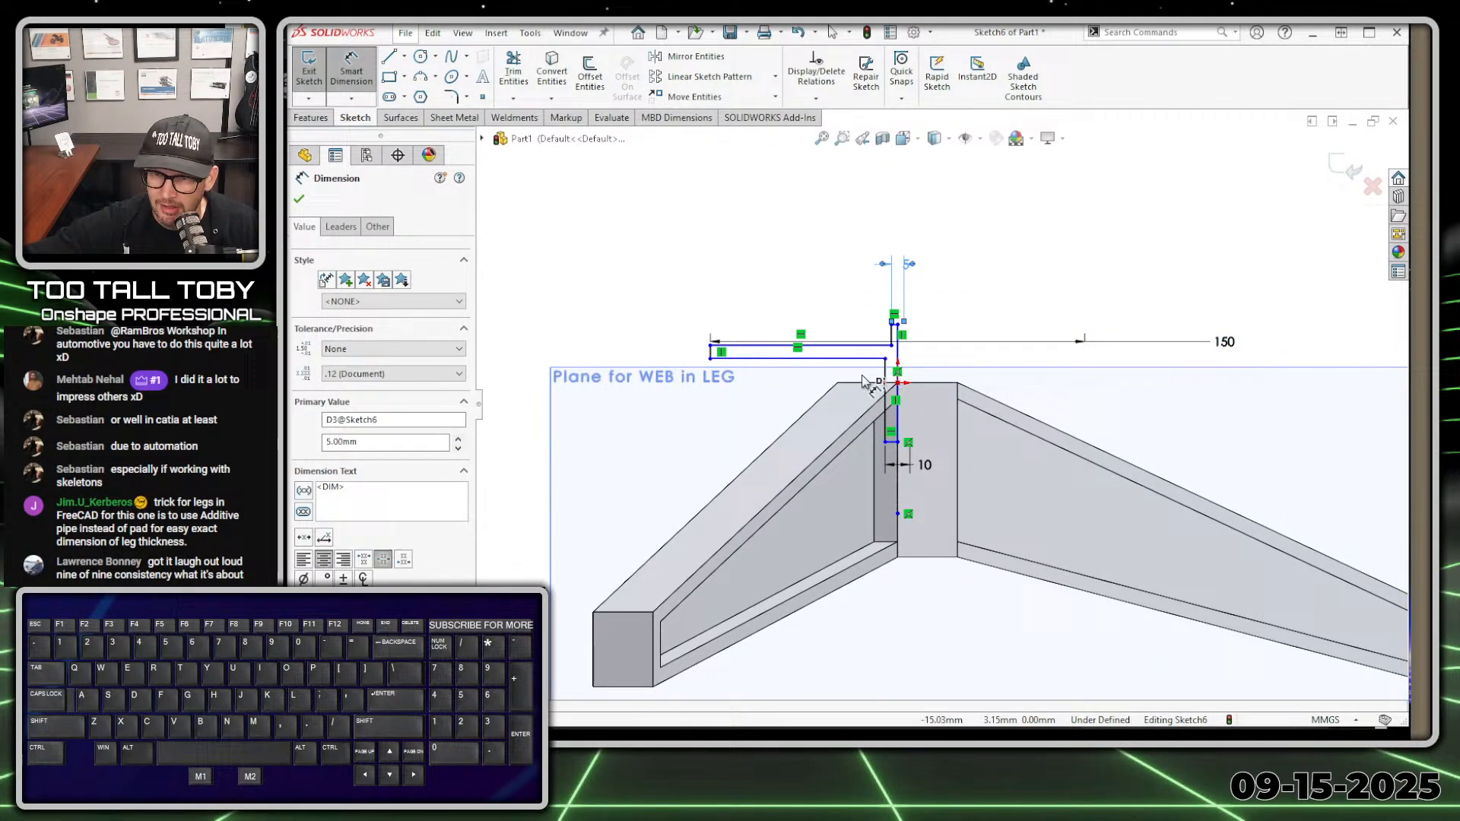
Dimension the length of the stem below the disc and set it to 50 mm
click(894, 415)
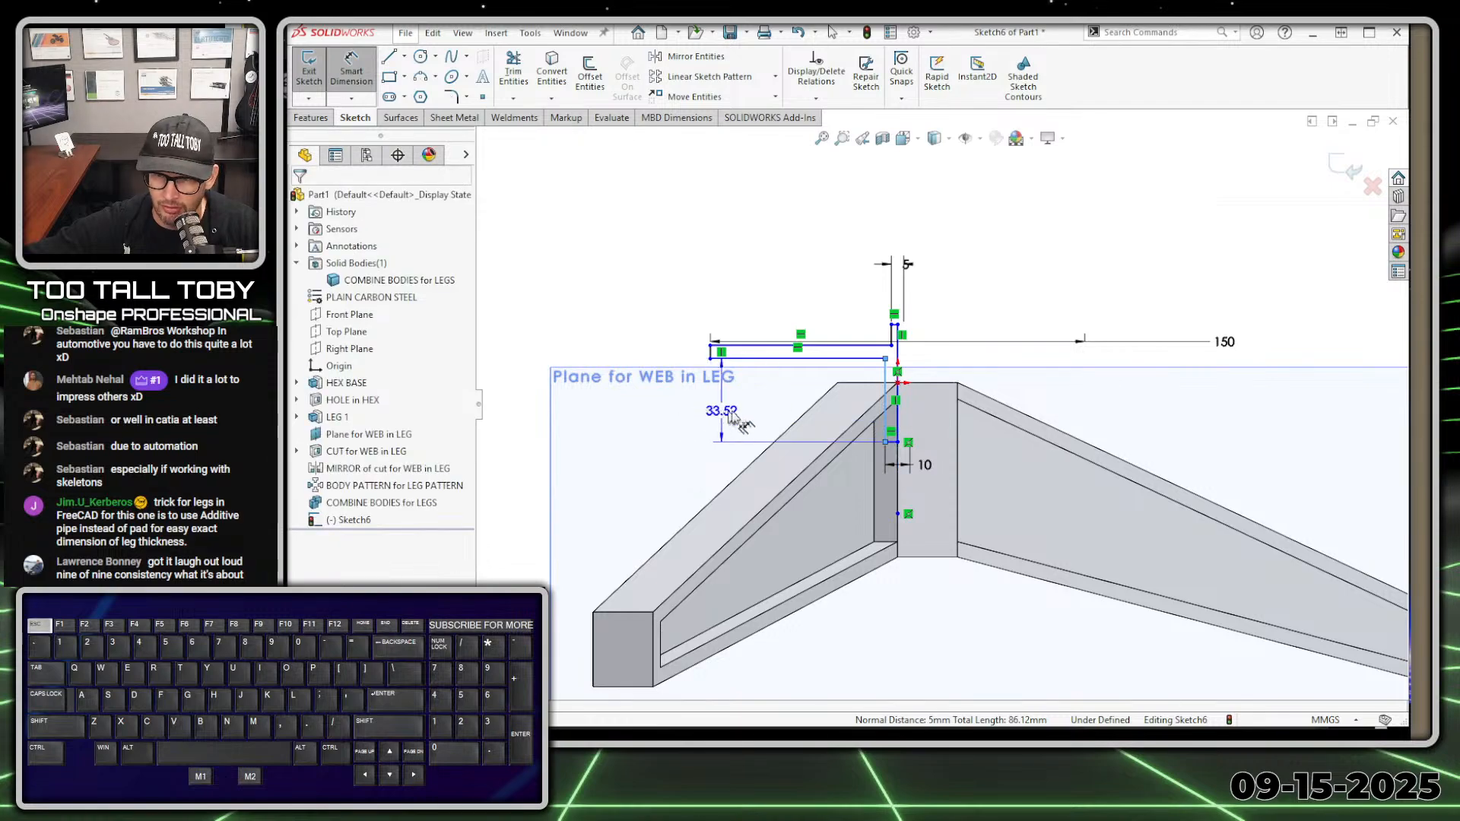
click(652, 417)
text(50)
key(Return)
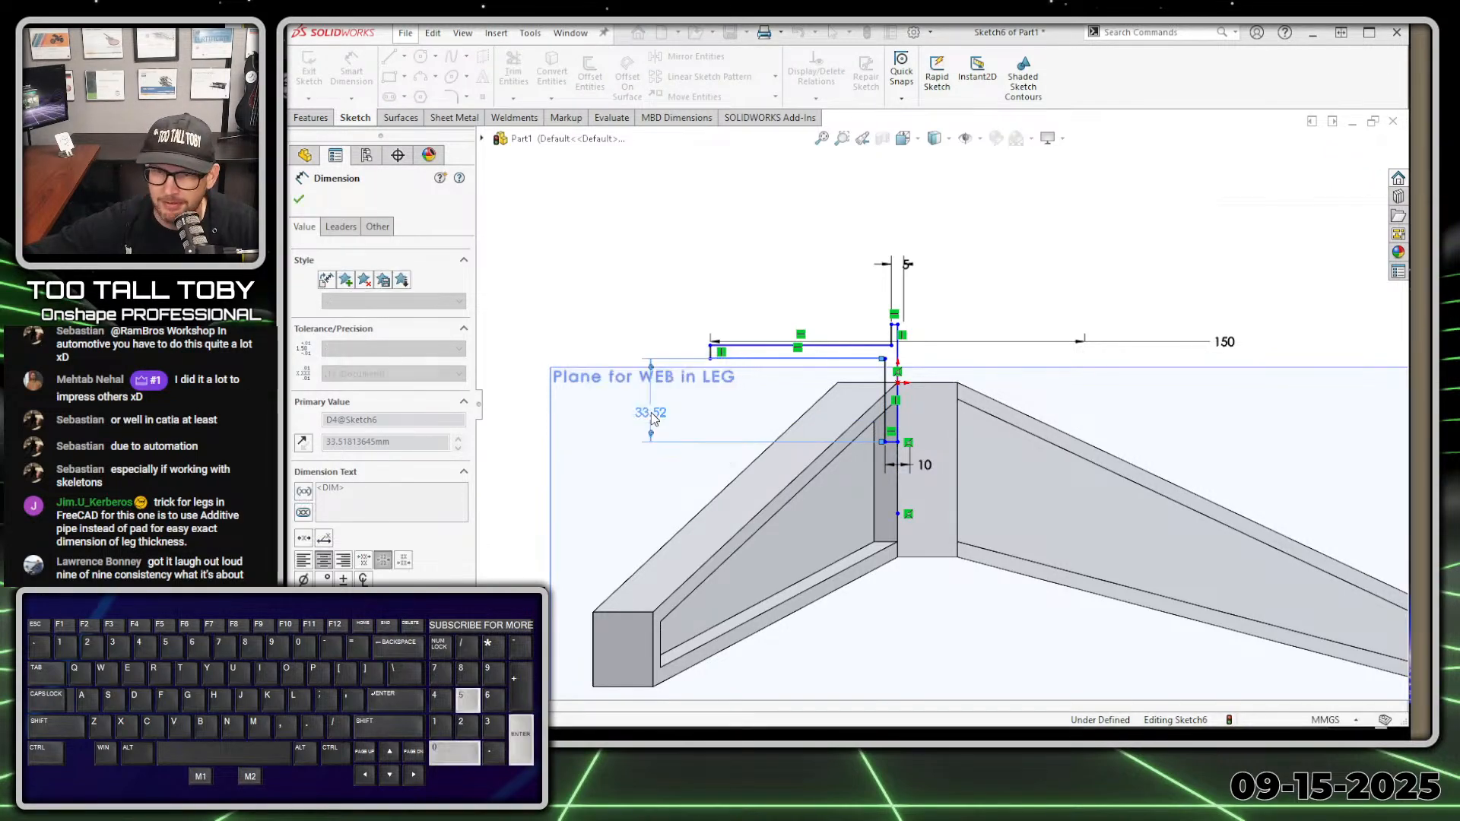
Dimension the disc's thickness between its lower and upper edges and set it to 6 mm
click(736, 358)
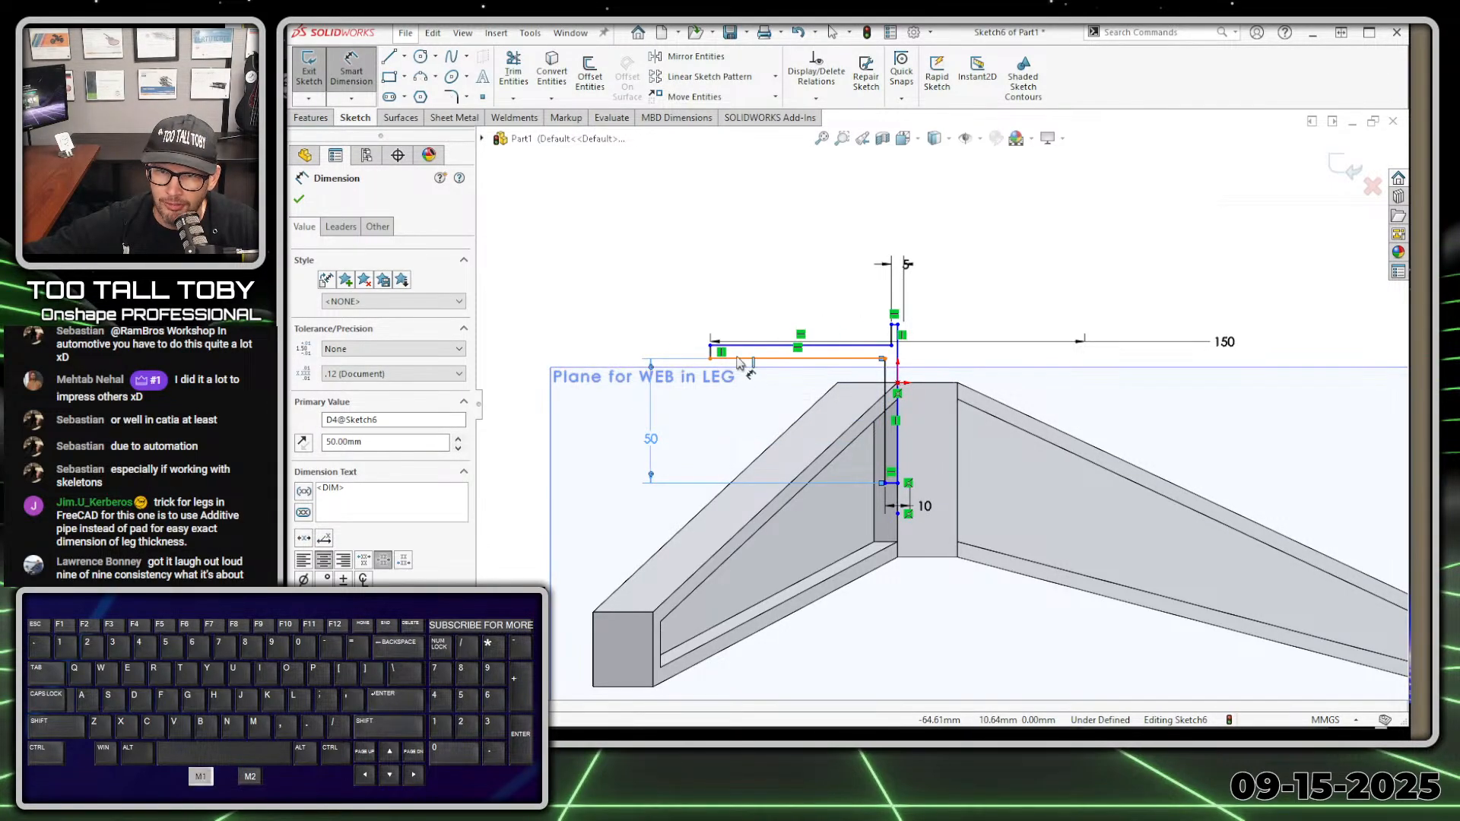
click(754, 346)
click(664, 263)
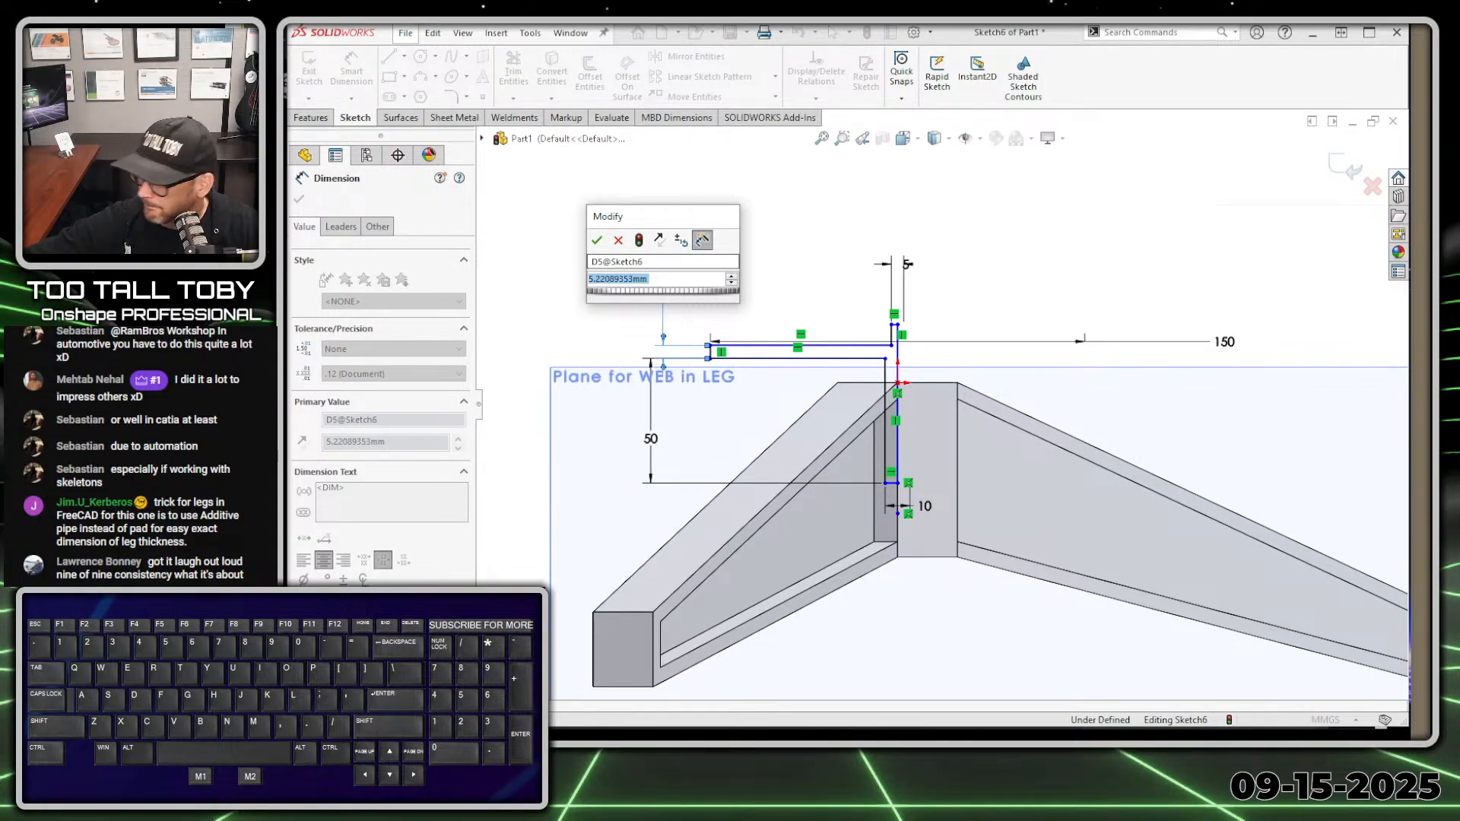
text(6)
key(Return)
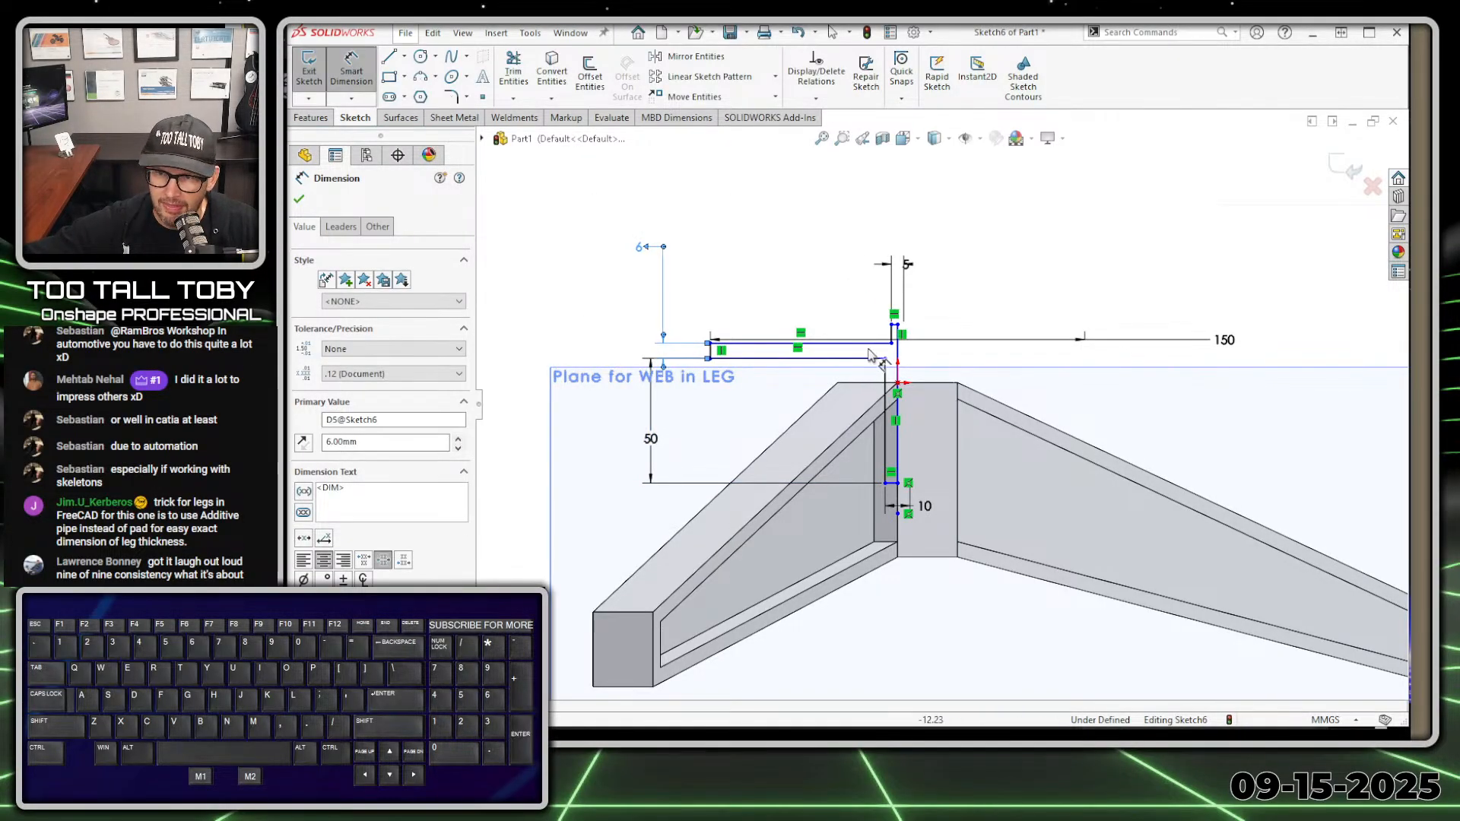
Dimension the length of the upper rod and set it to 666 mm
click(892, 340)
click(794, 283)
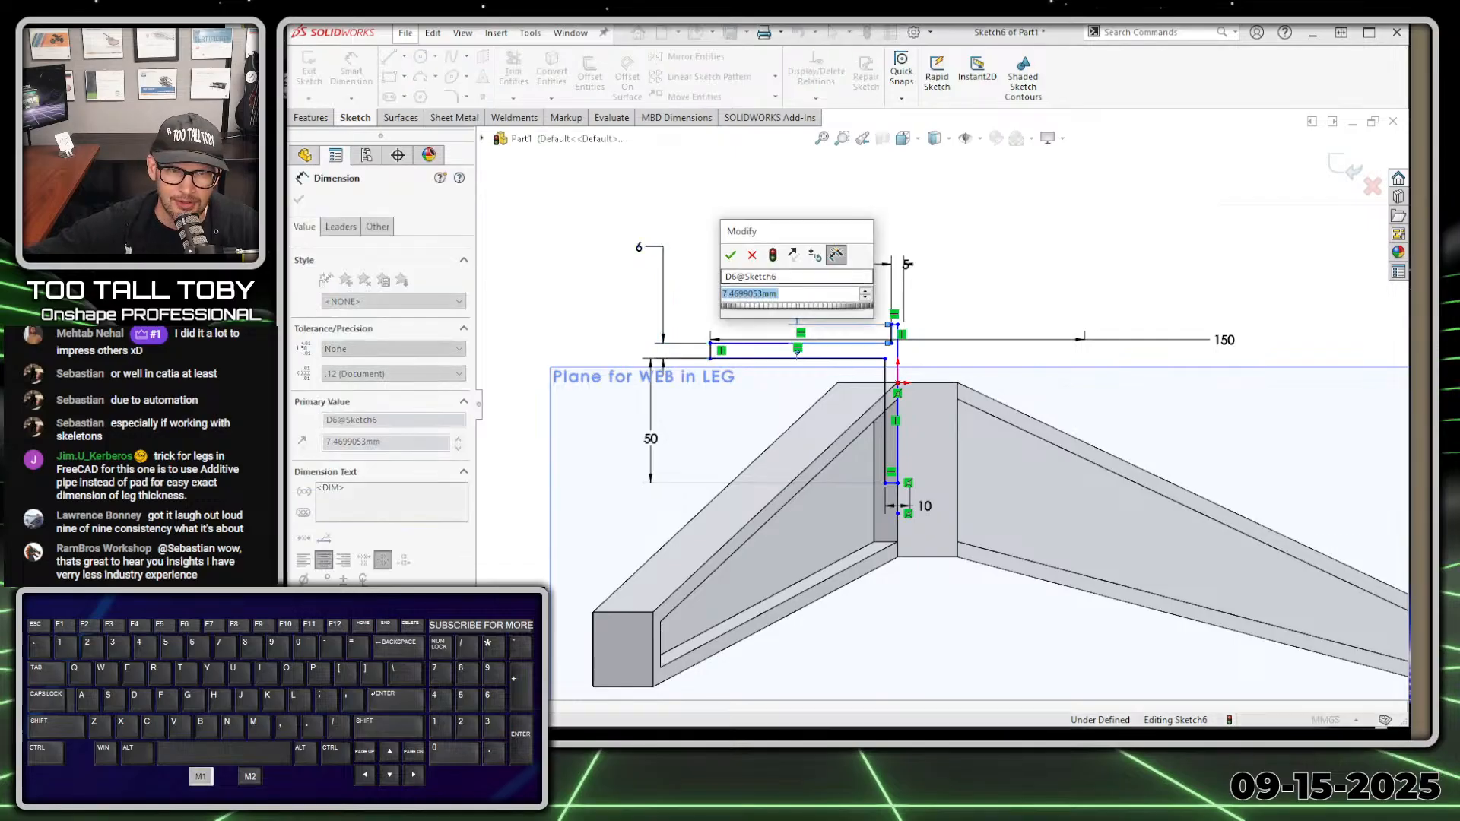
text(666)
key(Return)
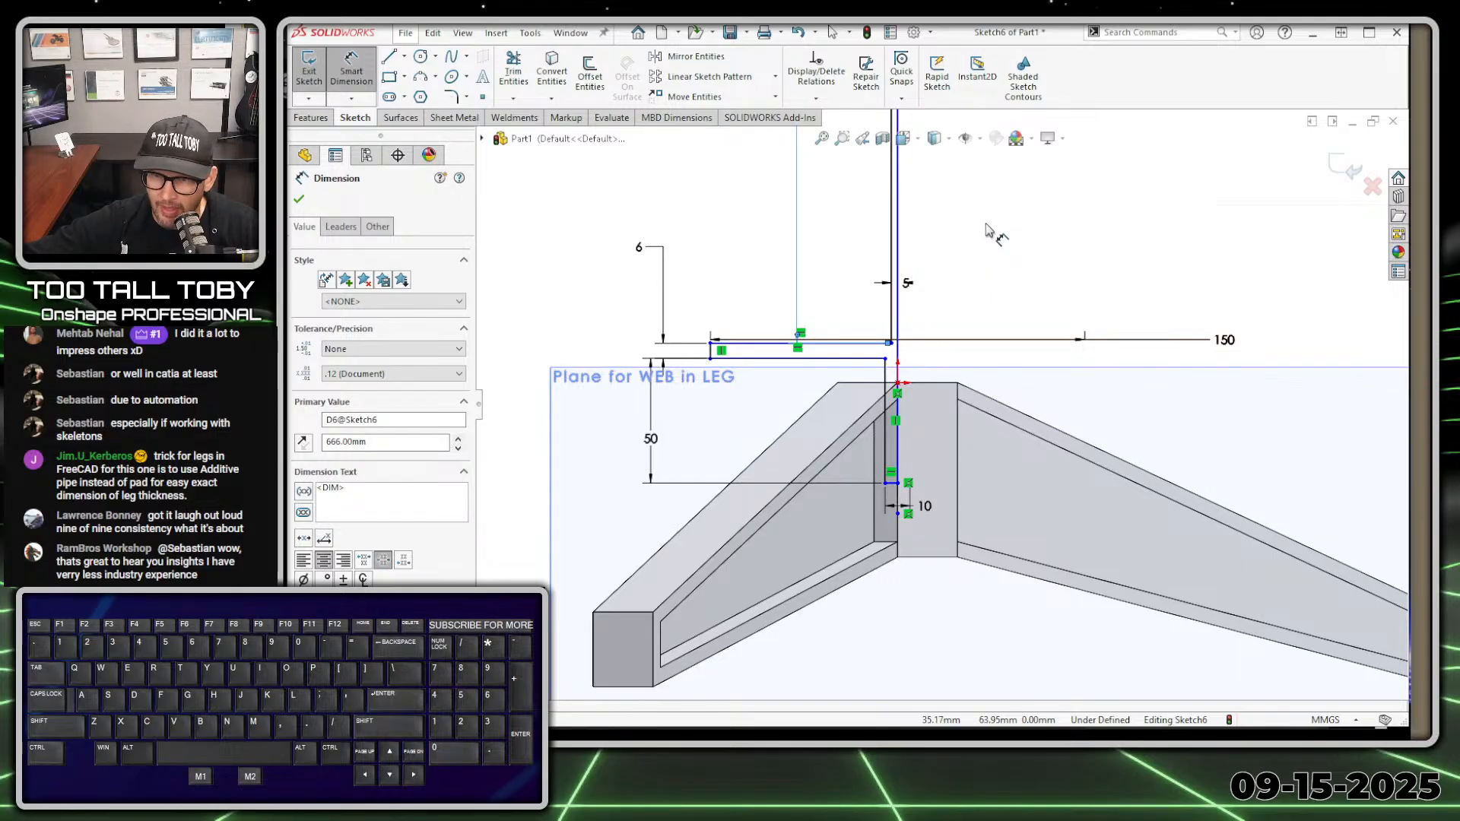
key(Escape)
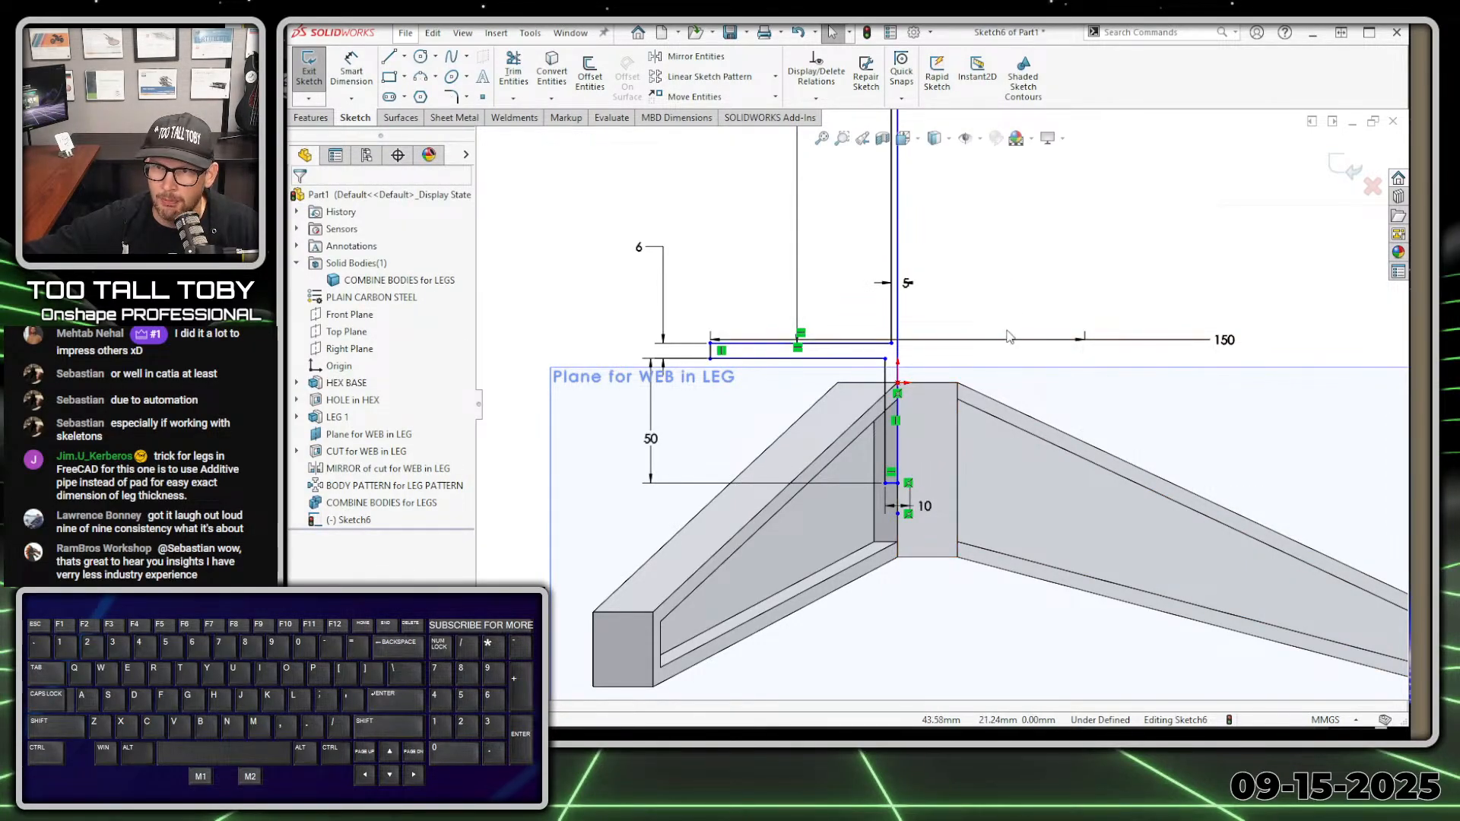
Display the model with hidden lines visible and show the area around the bottom of the hole in the hex
click(949, 137)
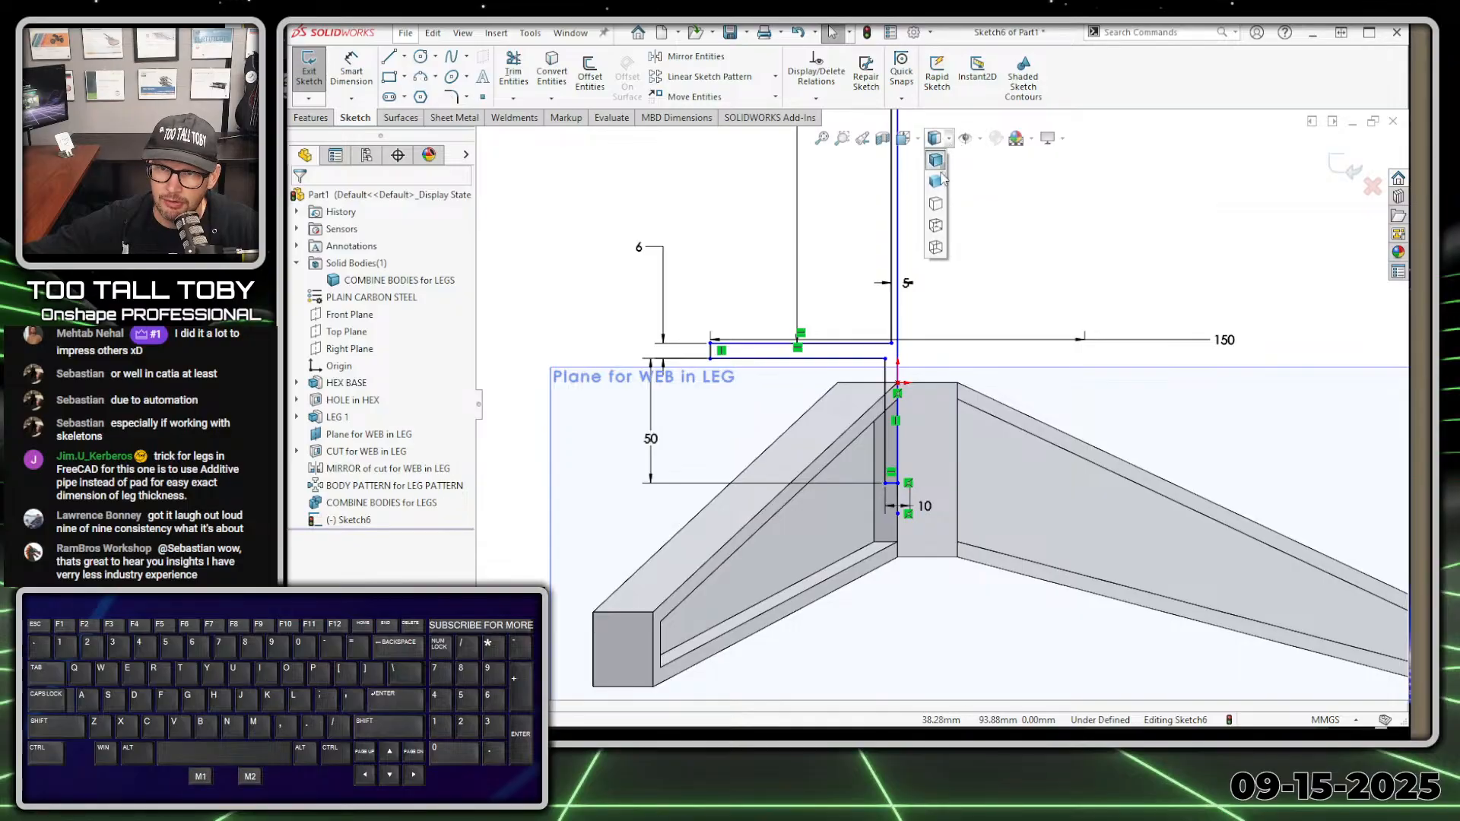
click(936, 226)
scroll(896, 484, up, 10)
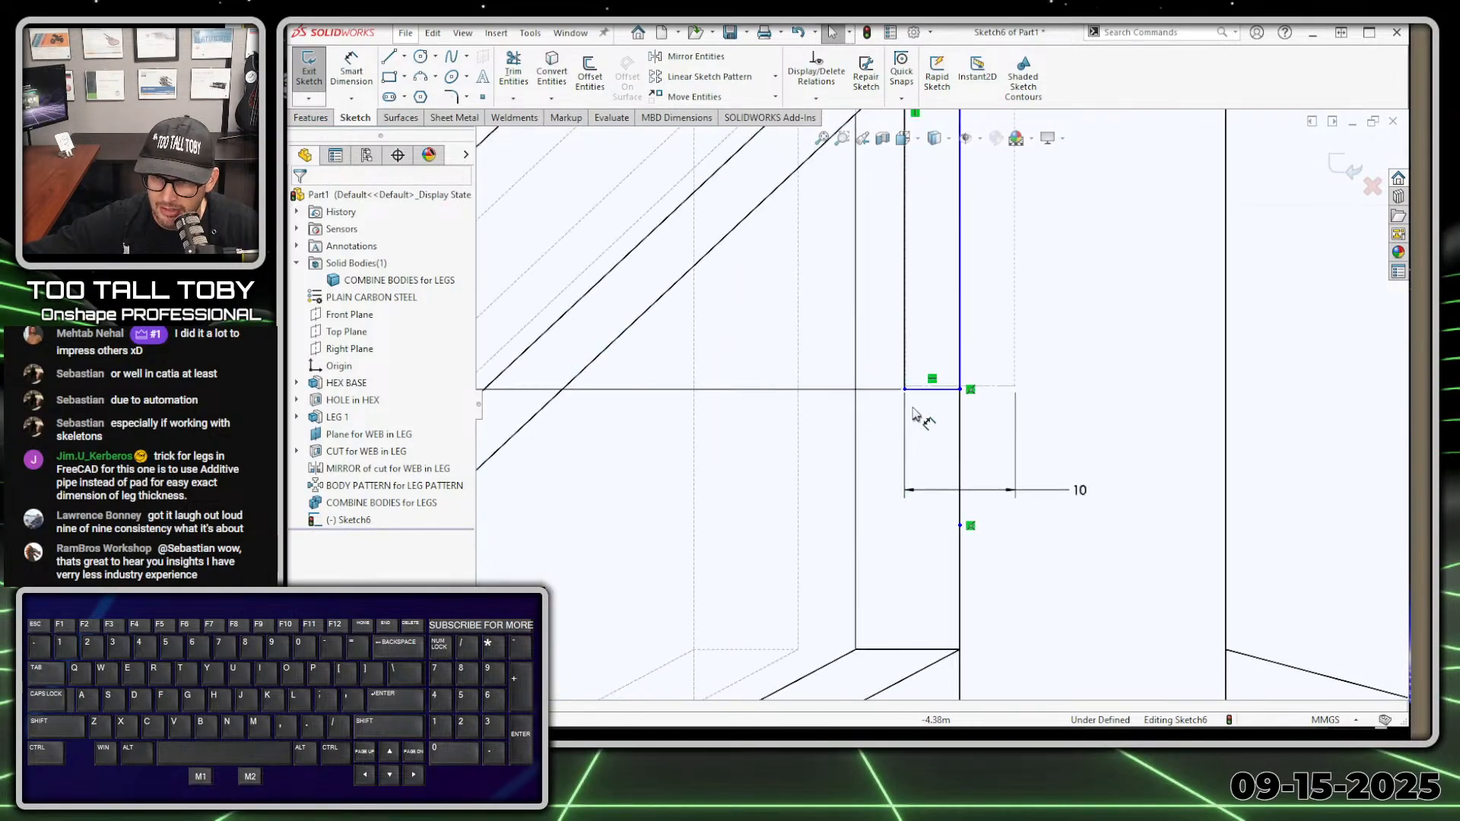
mouse_move(1001, 376)
mouse_down()
mouse_move(1020, 270)
mouse_move(1001, 220)
mouse_move(960, 199)
mouse_up()
click(959, 196)
drag(1220, 377, 1200, 525)
key(Escape)
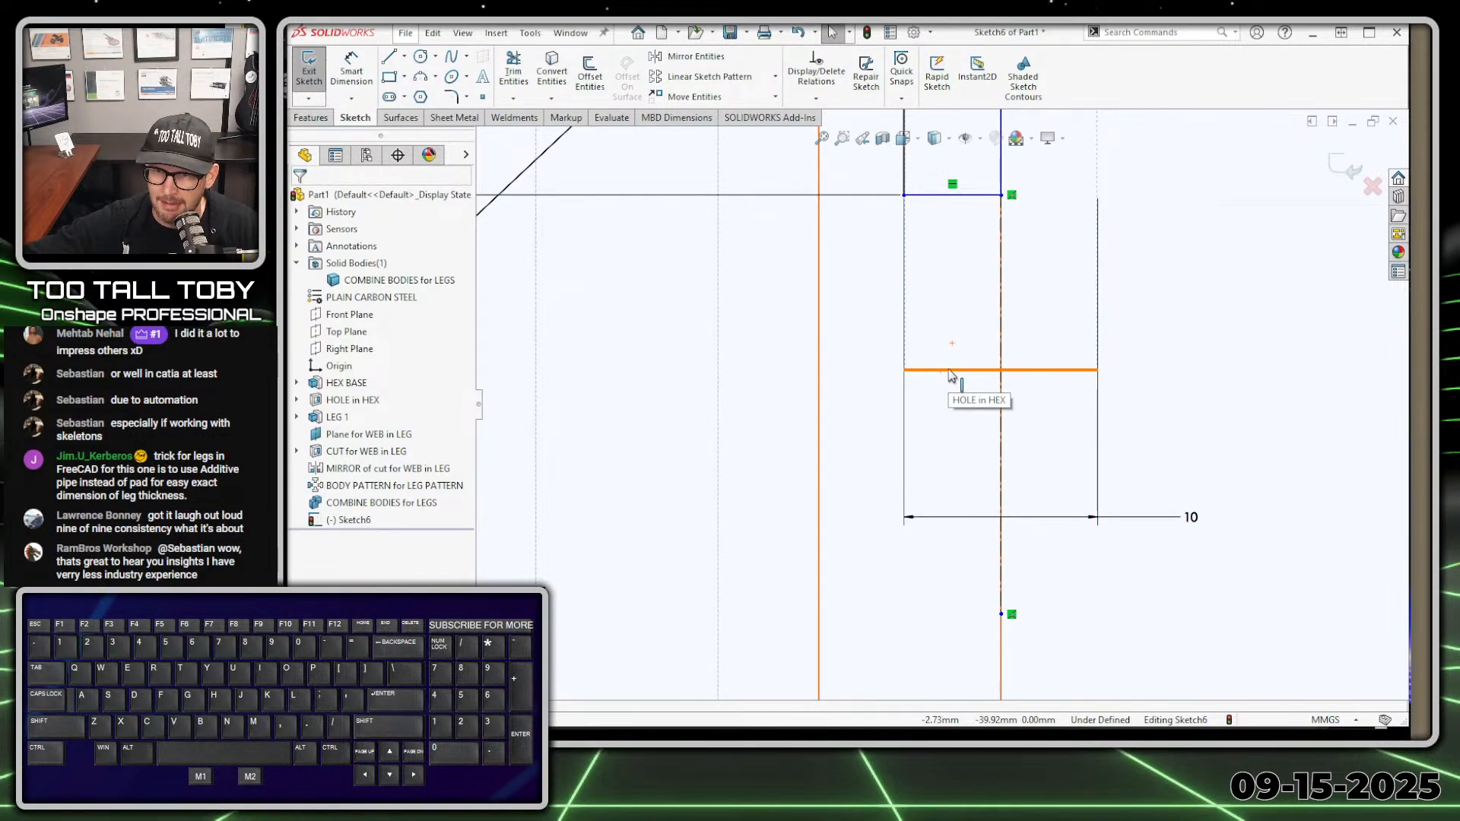
Make the stem's bottom line collinear with the bottom edge of the hole in the hex
click(952, 196)
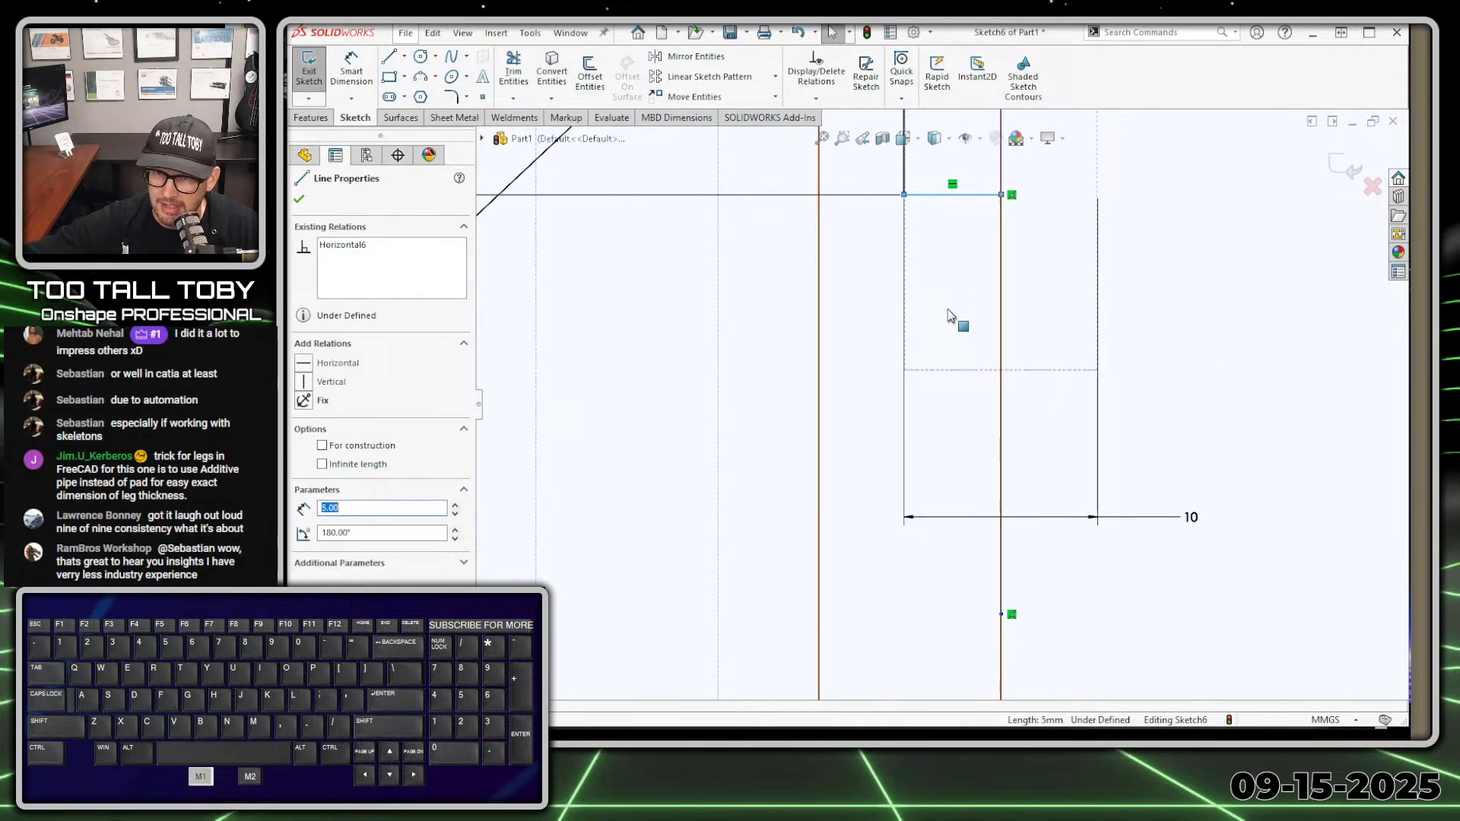
ctrl+click(942, 370)
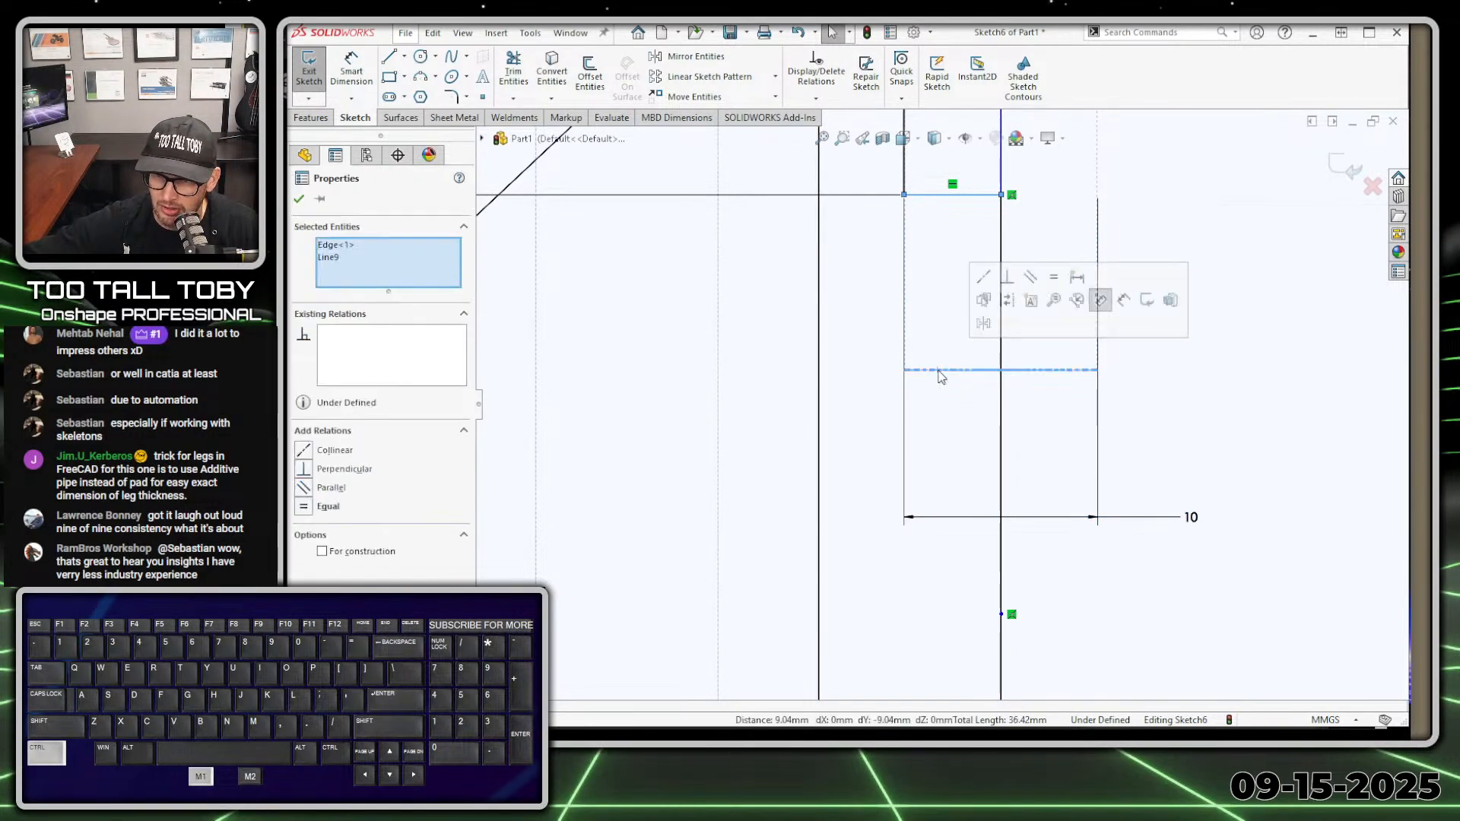
click(993, 281)
scroll(984, 313, up, 8)
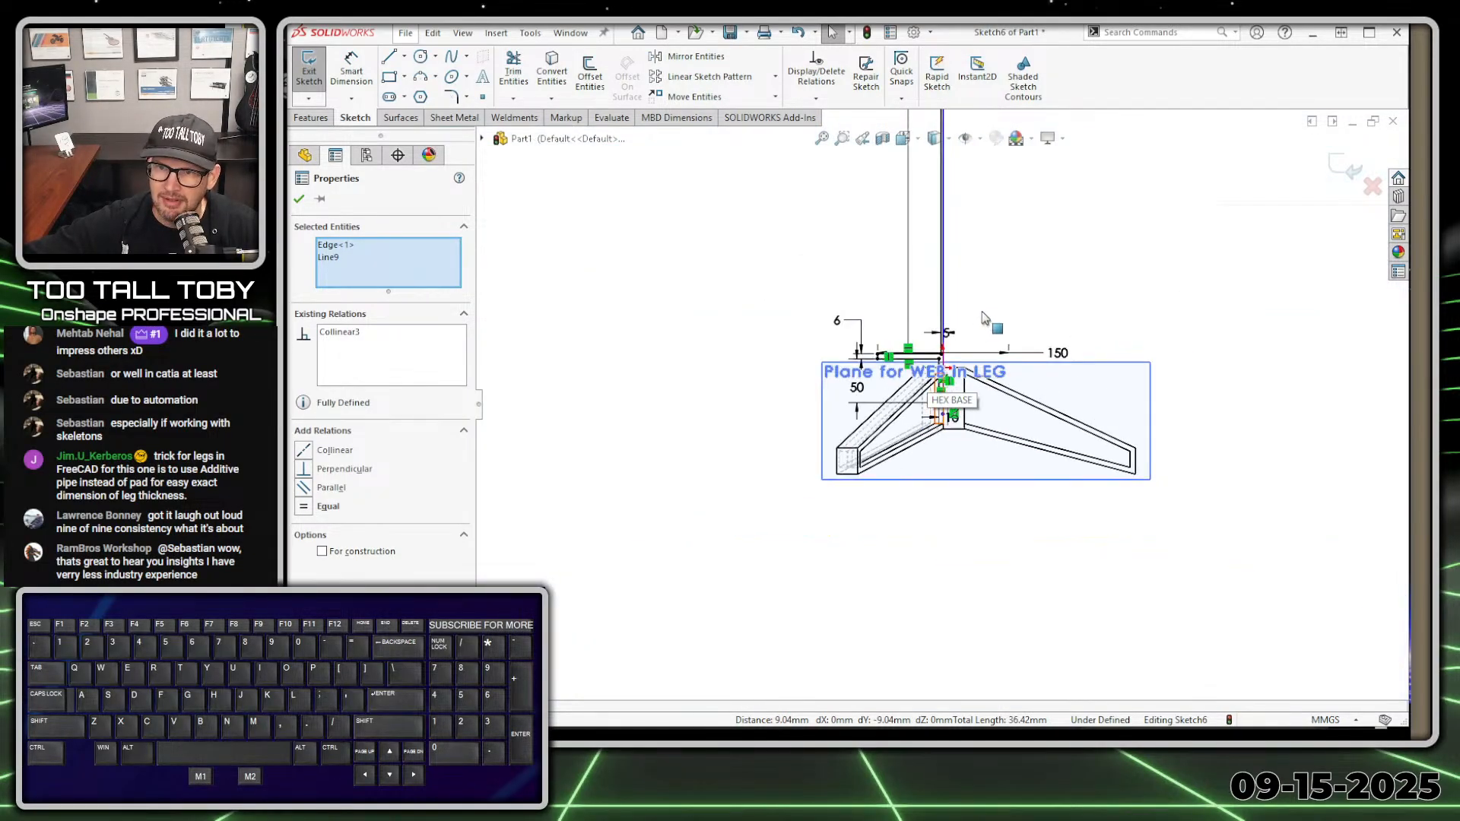
scroll(993, 308, up, 3)
click(992, 285)
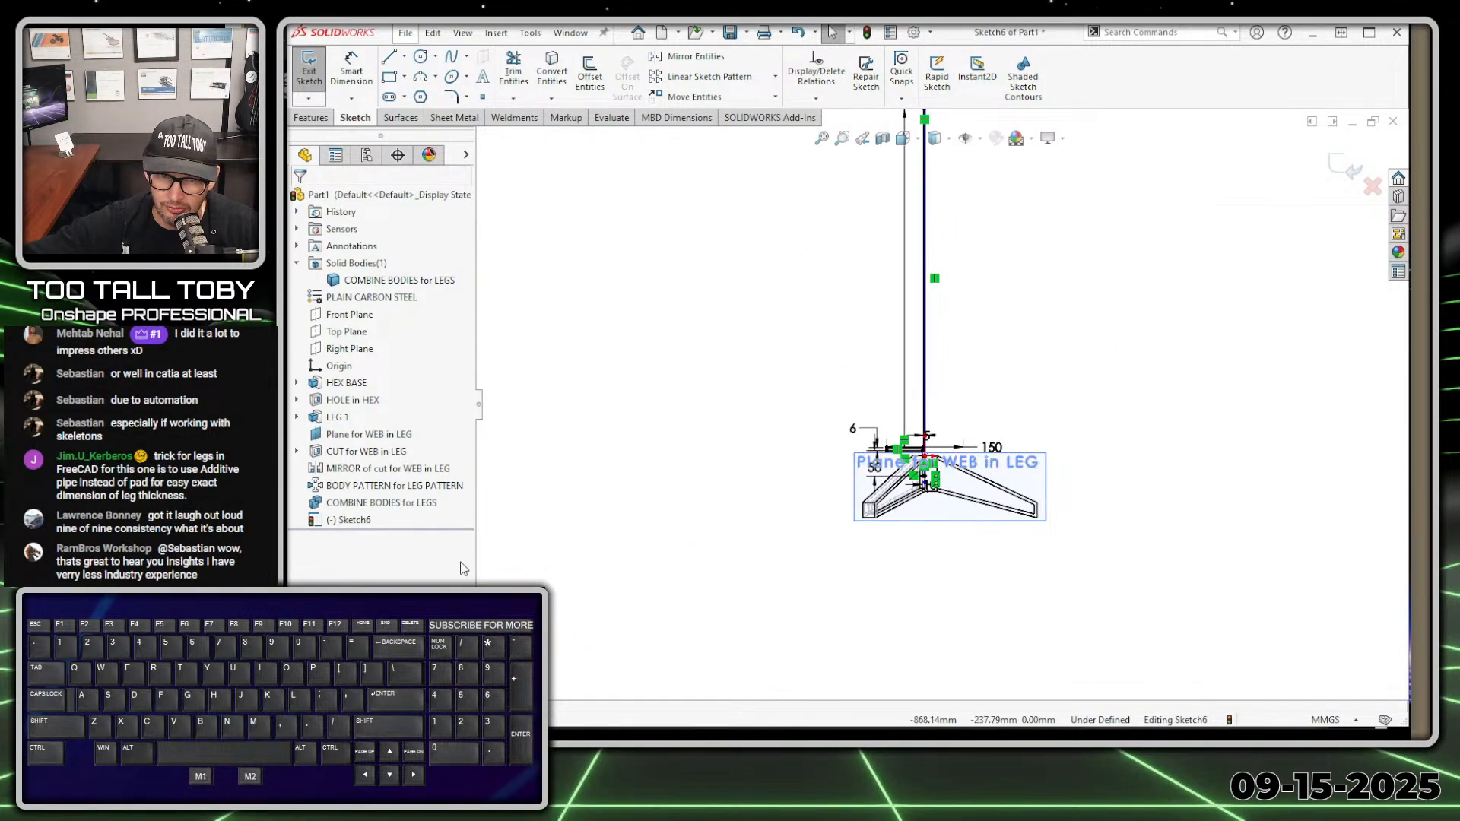
Make the profile's vertical center line coincident with the sketch point at the origin
scroll(996, 369, down, 3)
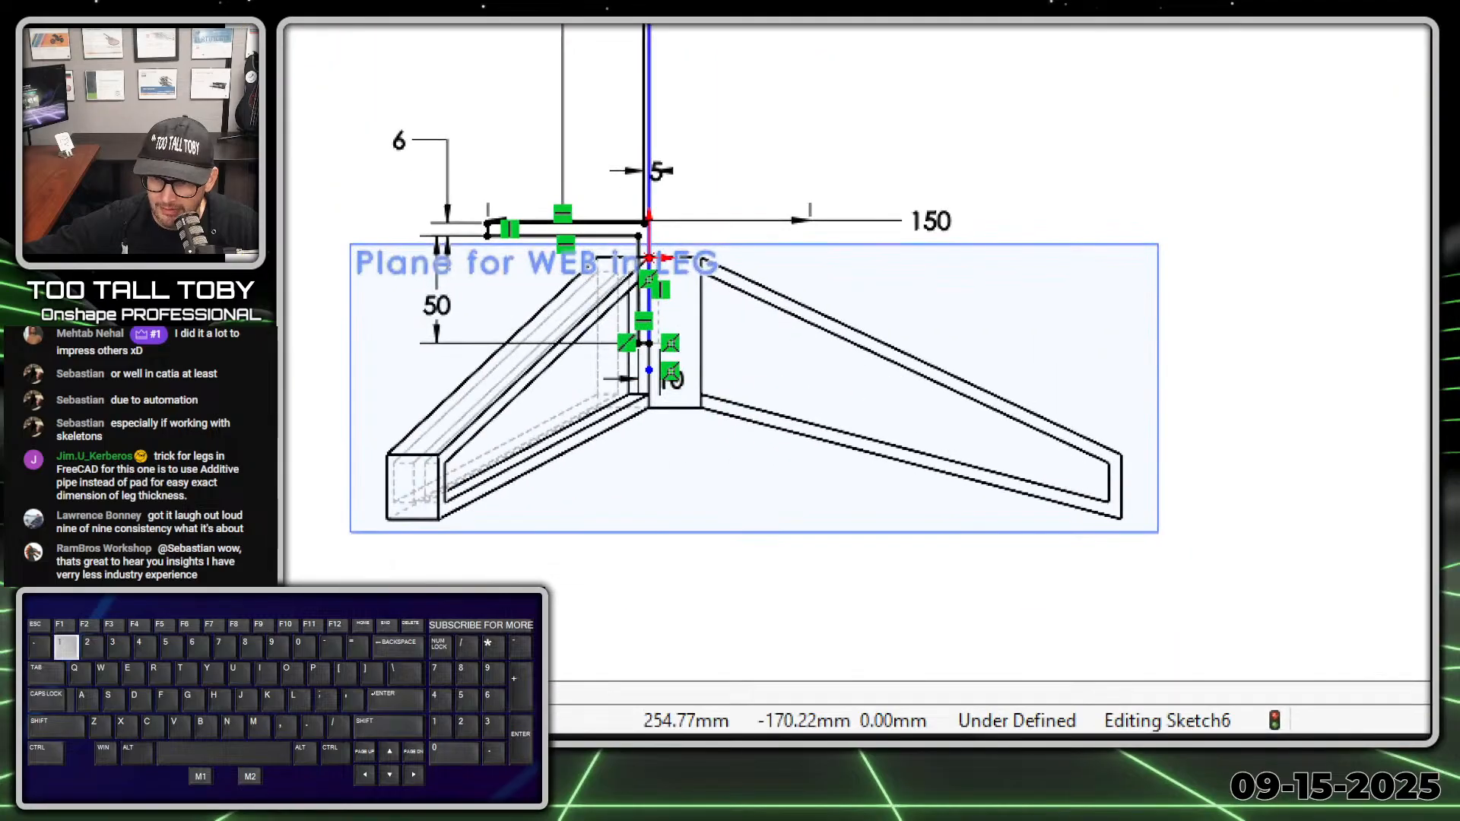
key(alt+1)
scroll(648, 372, down, 6)
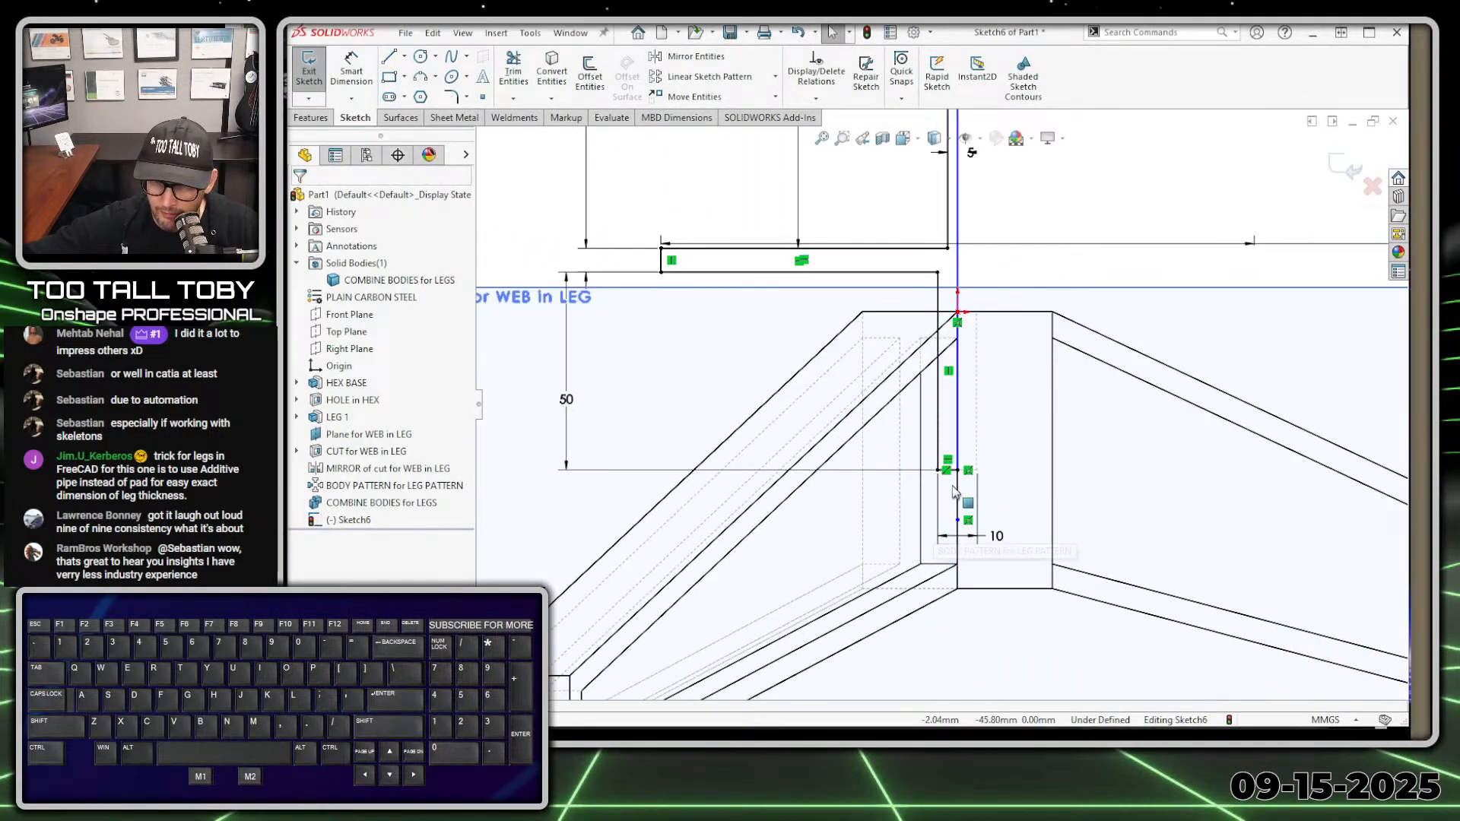
scroll(991, 401, down, 2)
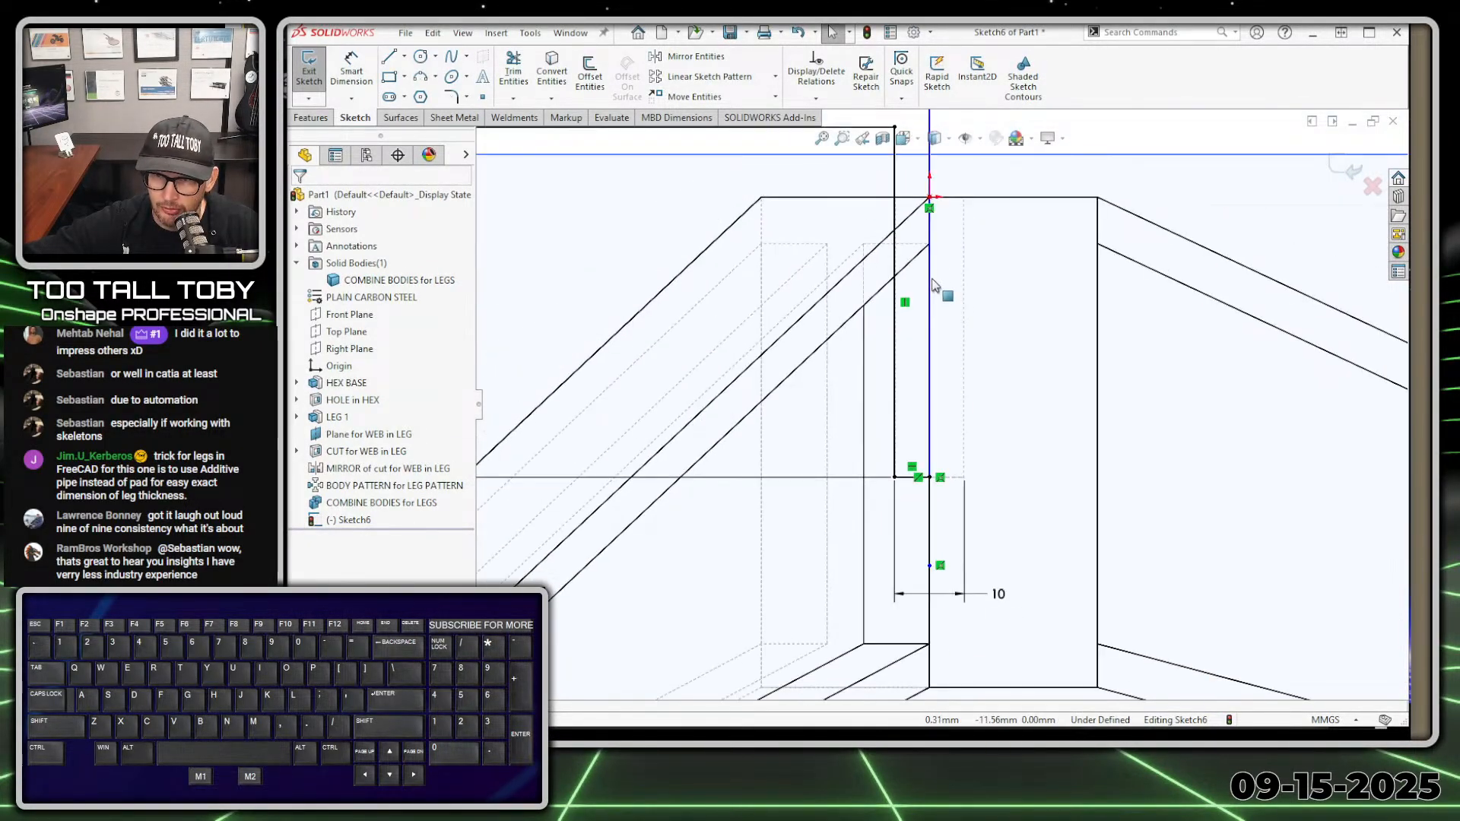
scroll(935, 286, up, 5)
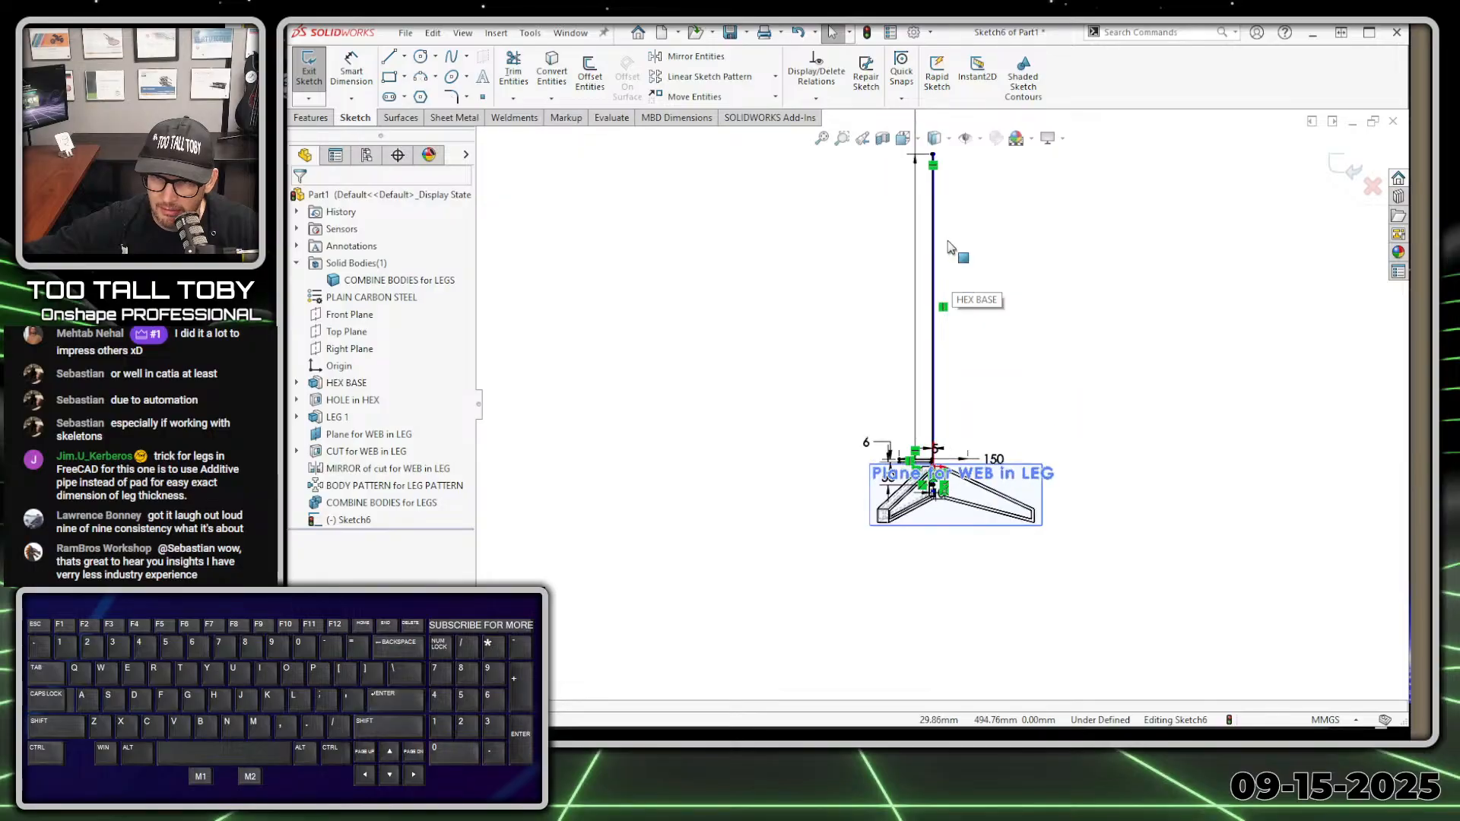
scroll(951, 517, down, 8)
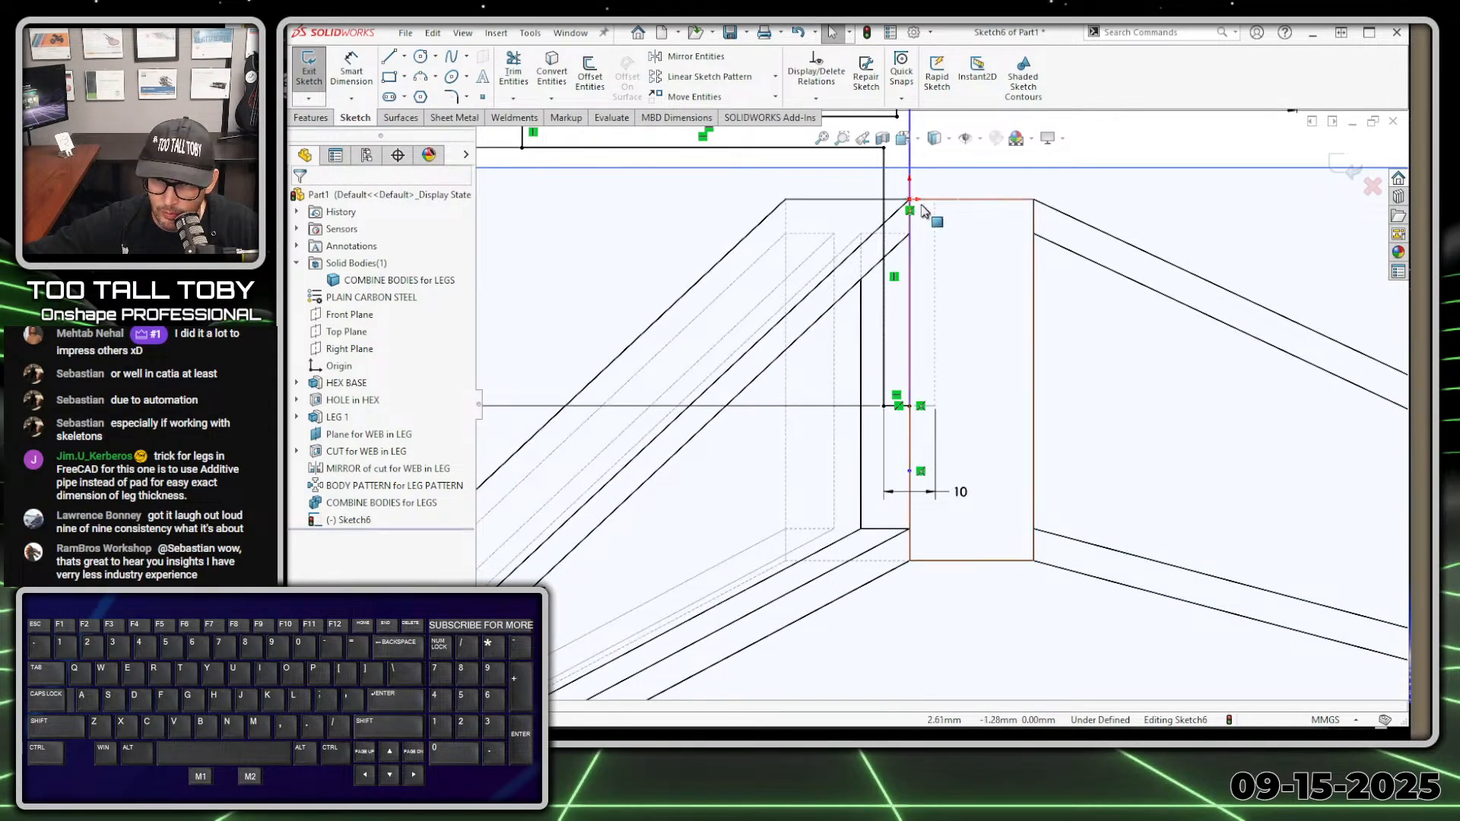
click(910, 220)
ctrl+click(909, 201)
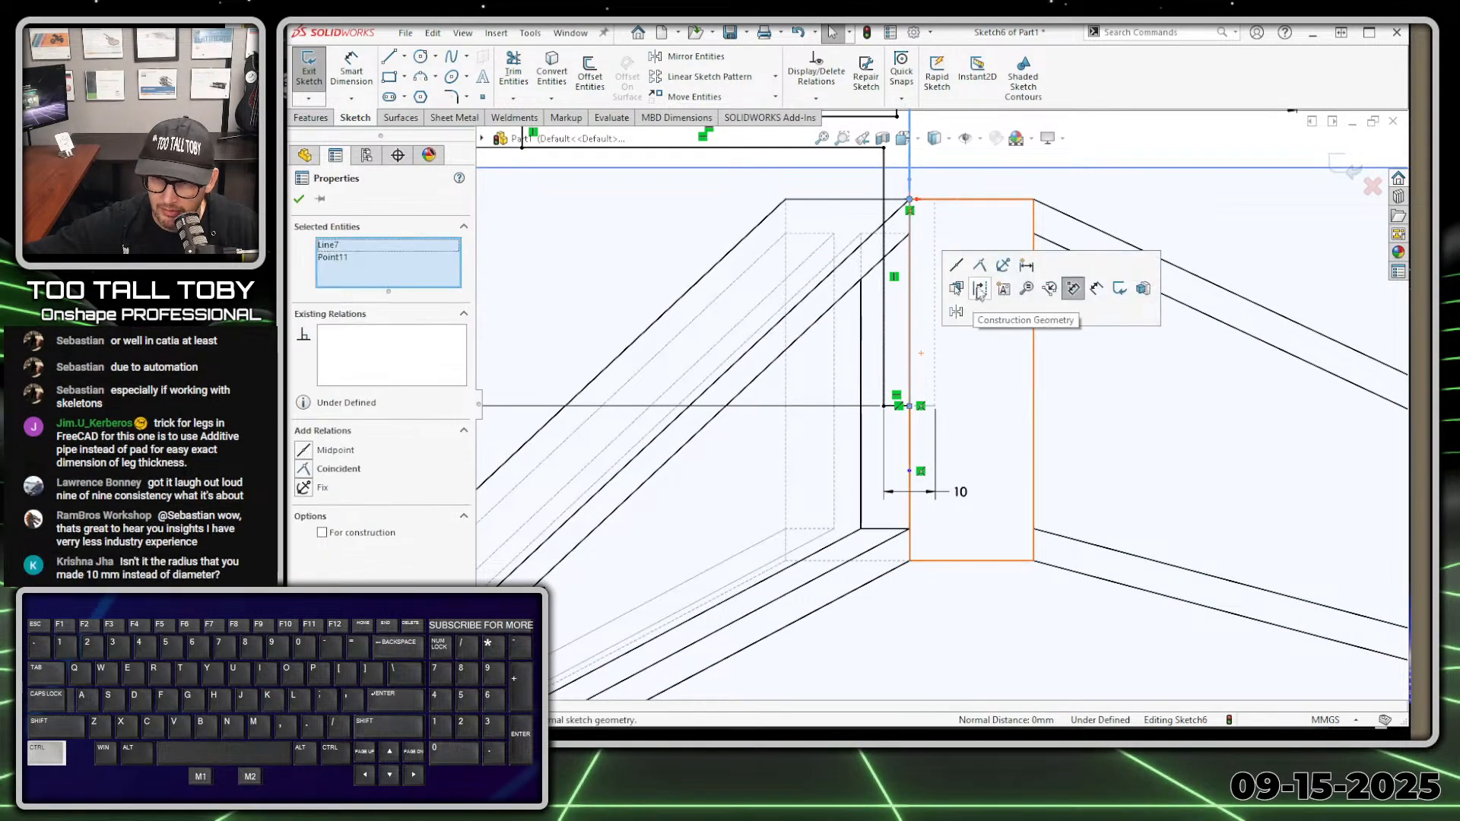
click(980, 265)
click(1152, 380)
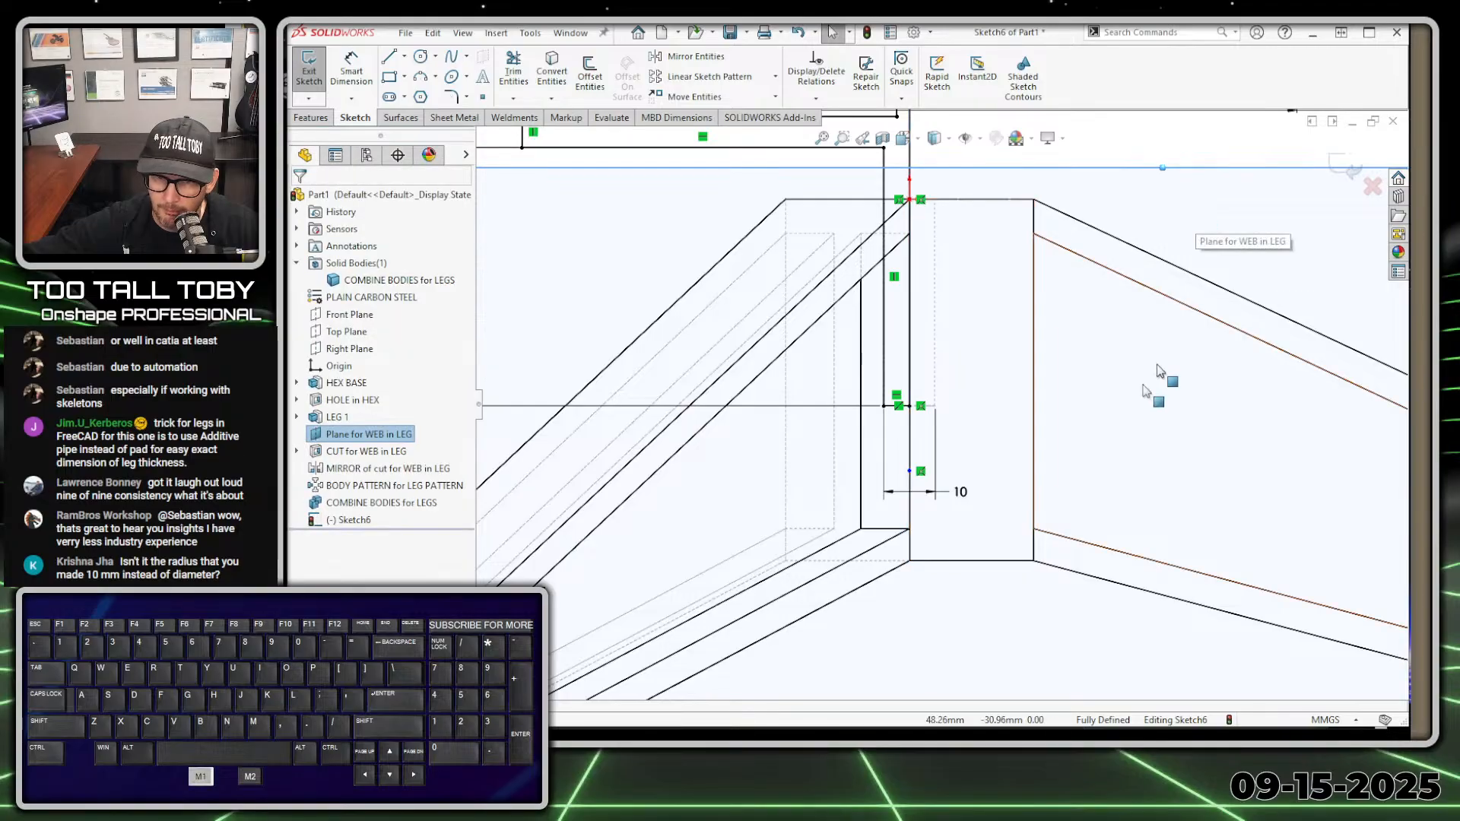
key(alt+1)
click(1126, 716)
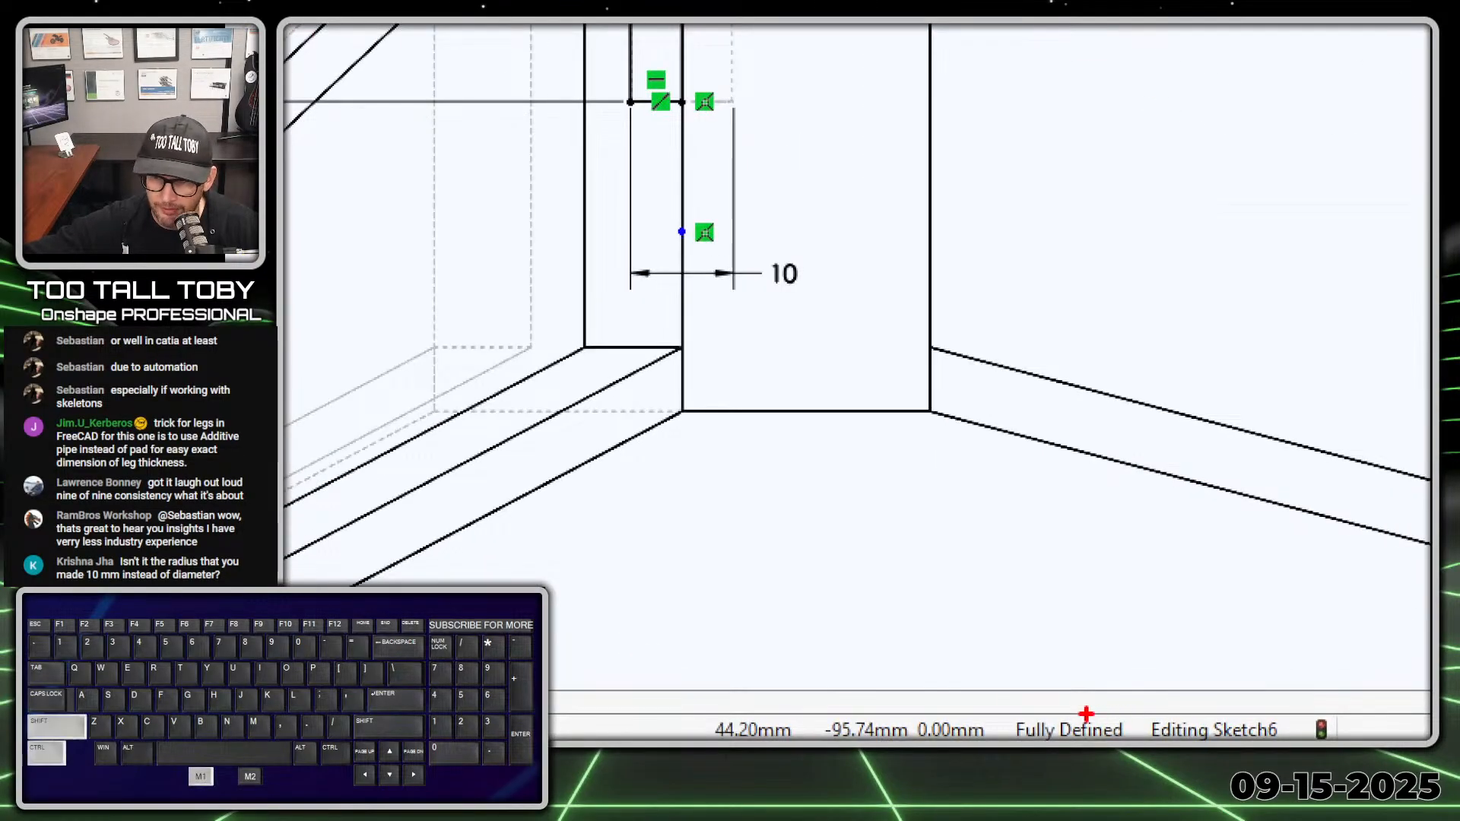
ctrl+shift+drag(1086, 714, 1200, 456)
key(alt+1)
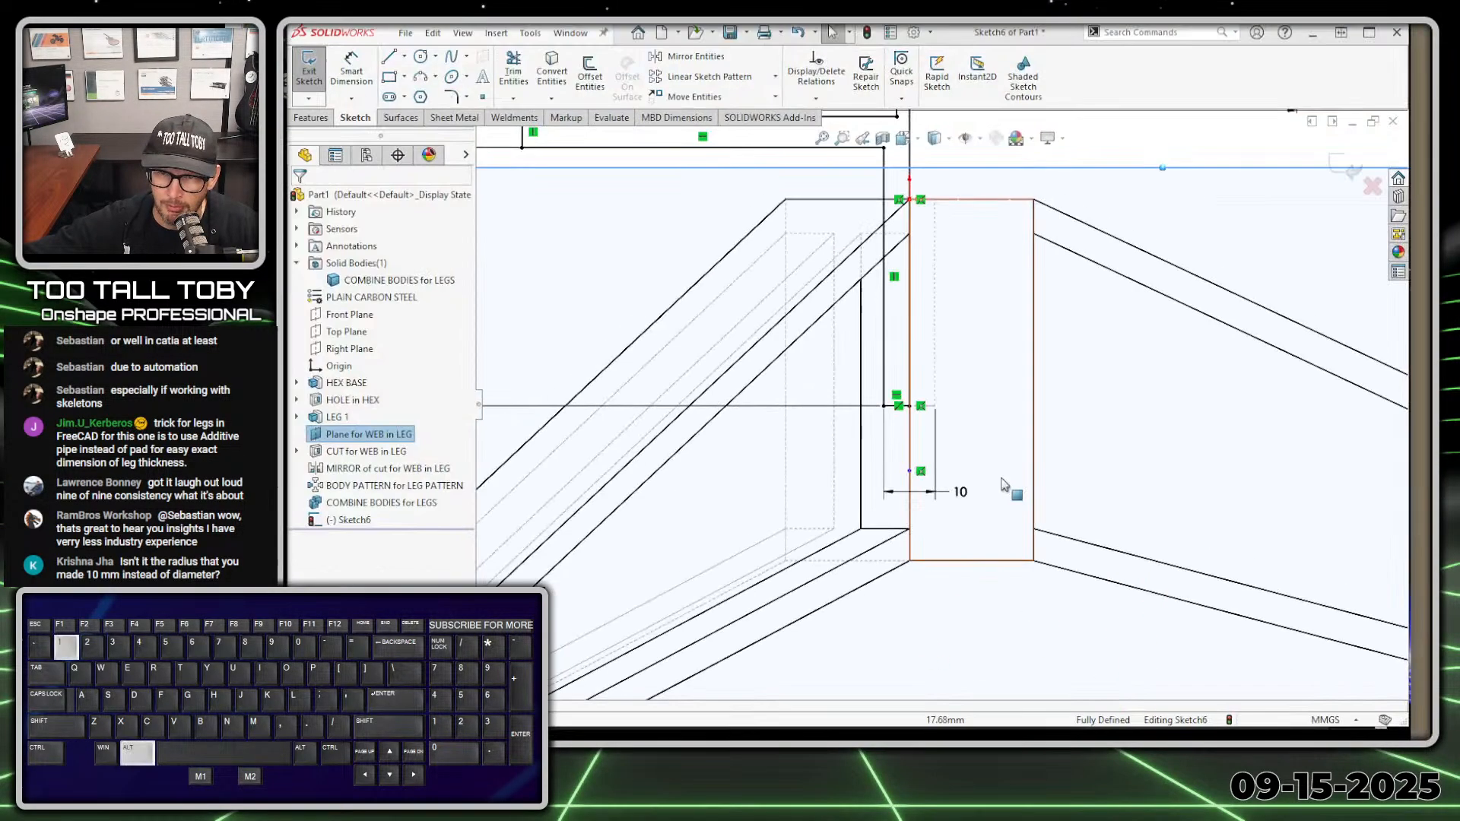
Revolve the deflector and rod profile 360 degrees about the centerline as a separate body, with Merge result turned off
scroll(1004, 485, up, 10)
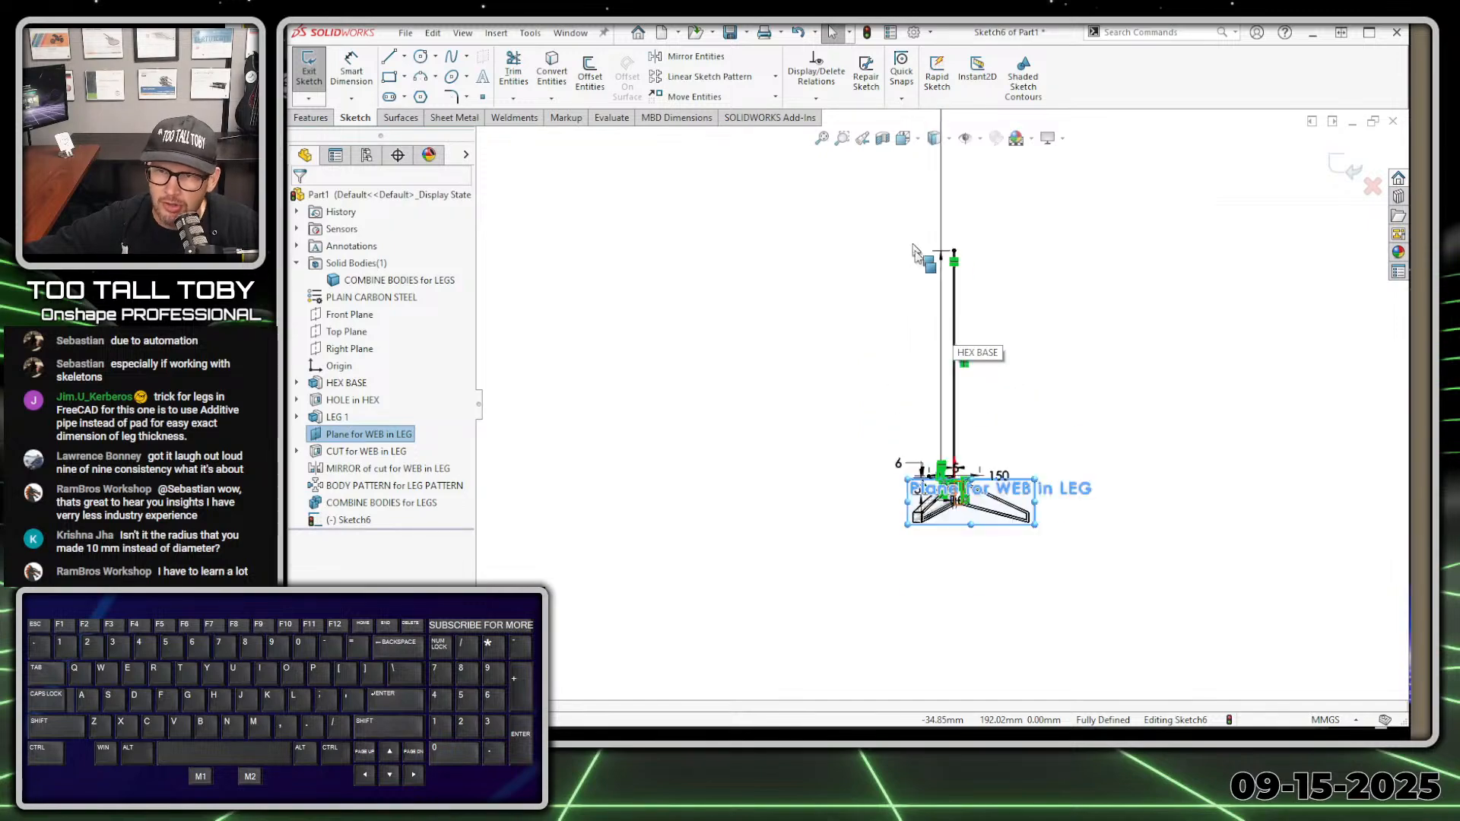
scroll(923, 458, down, 8)
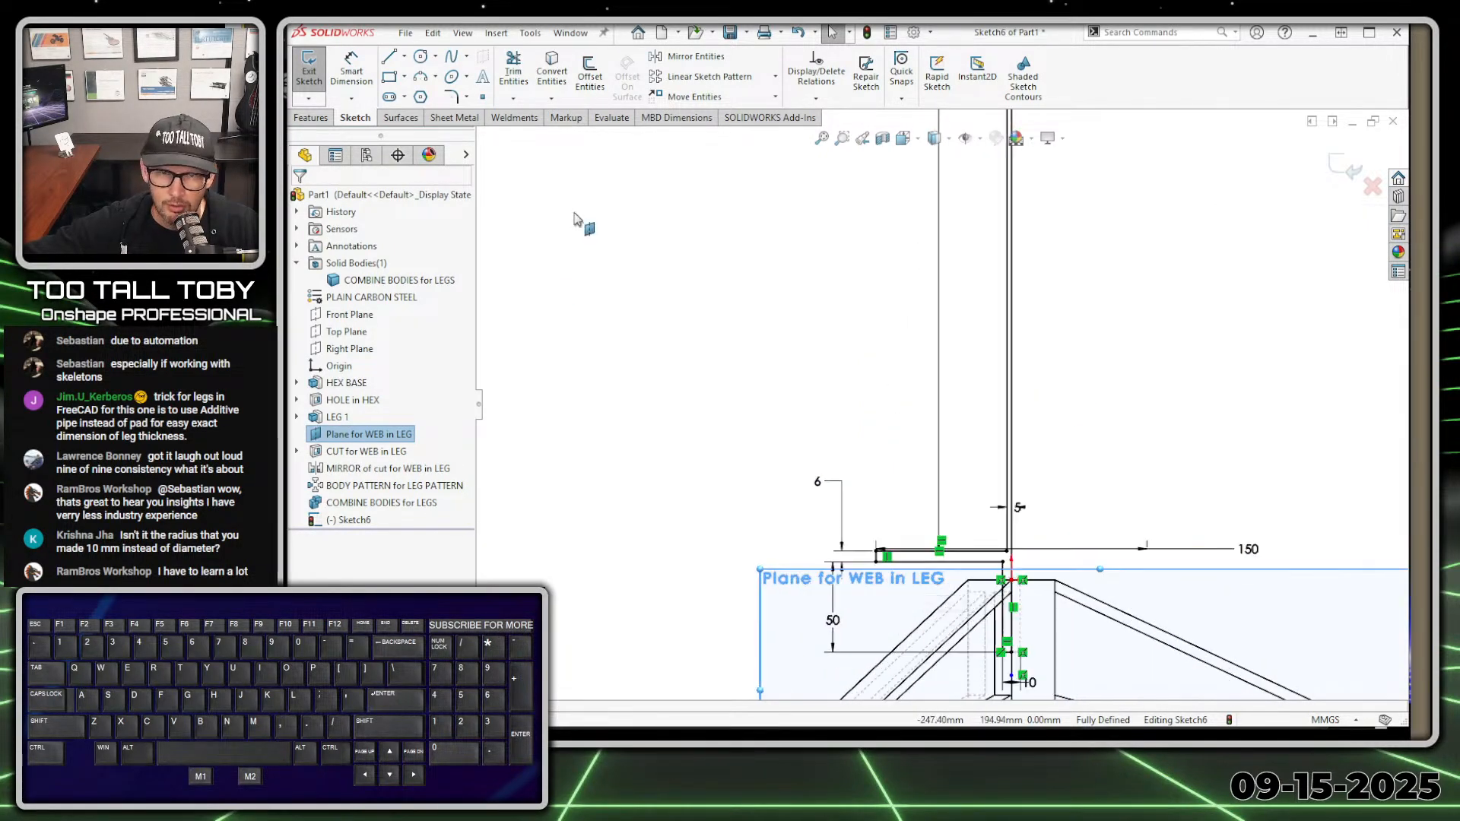
click(310, 117)
click(362, 72)
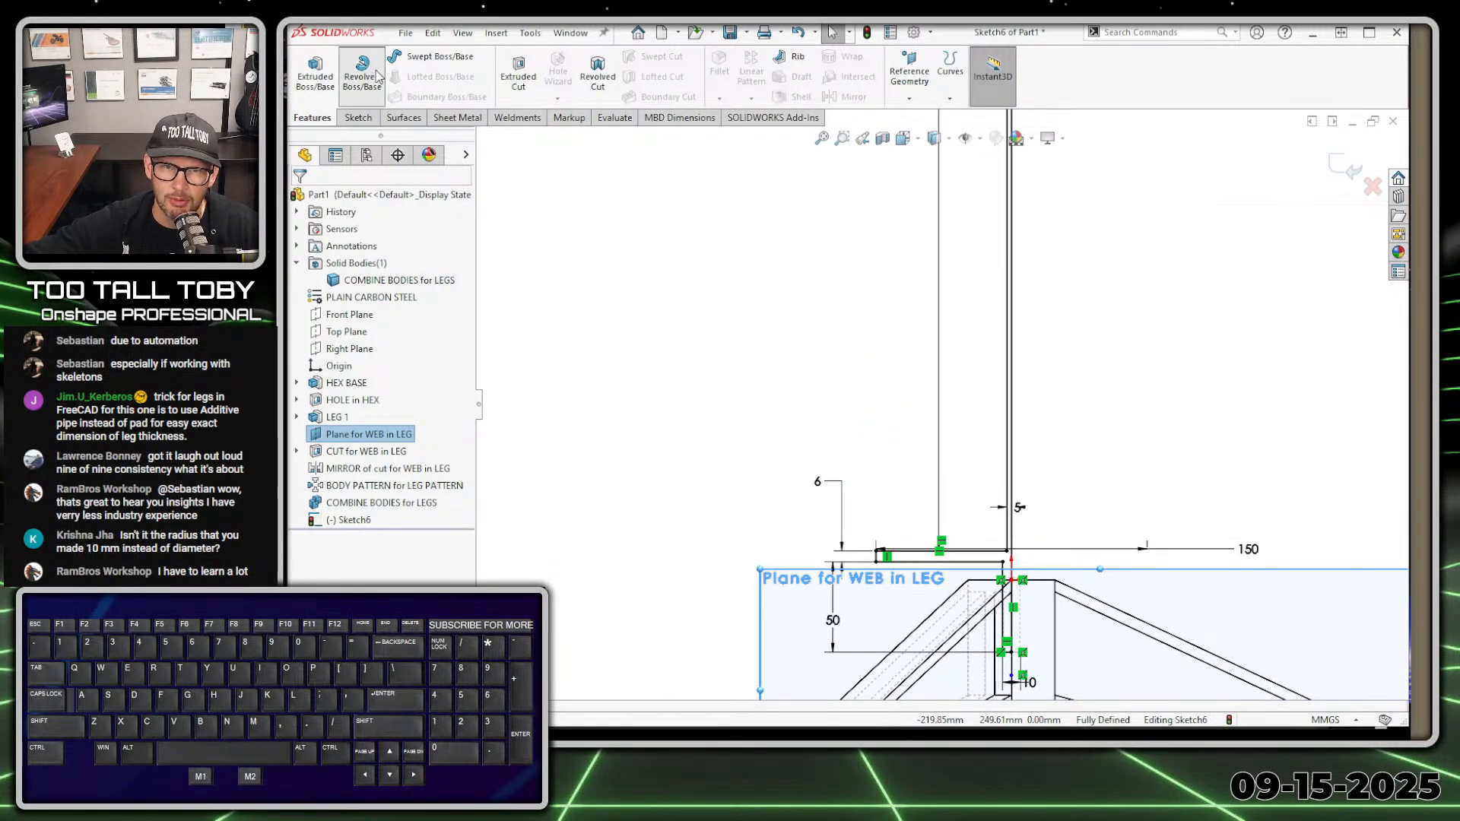
key(alt+1)
click(313, 345)
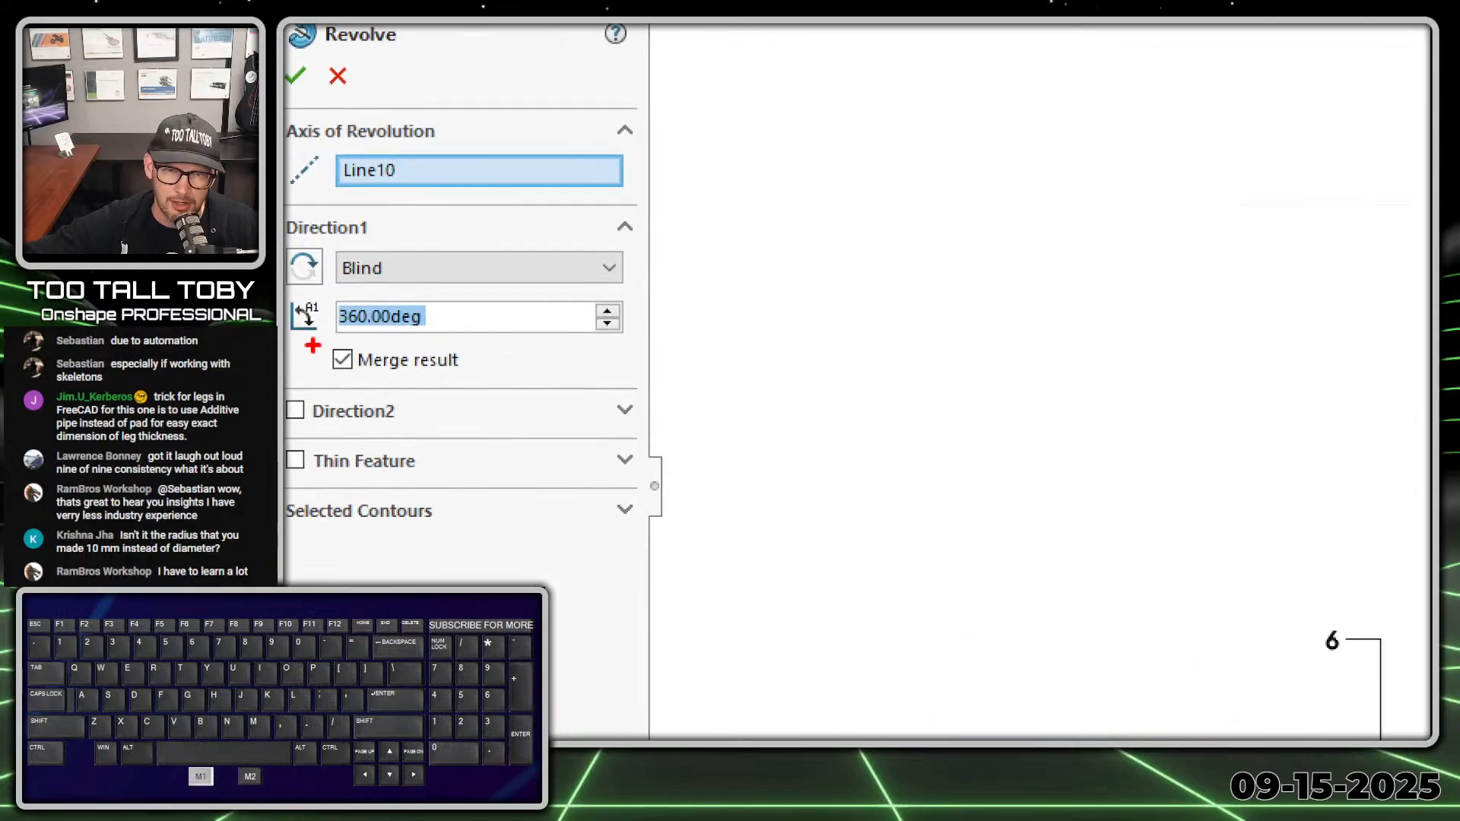
drag(299, 371, 491, 394)
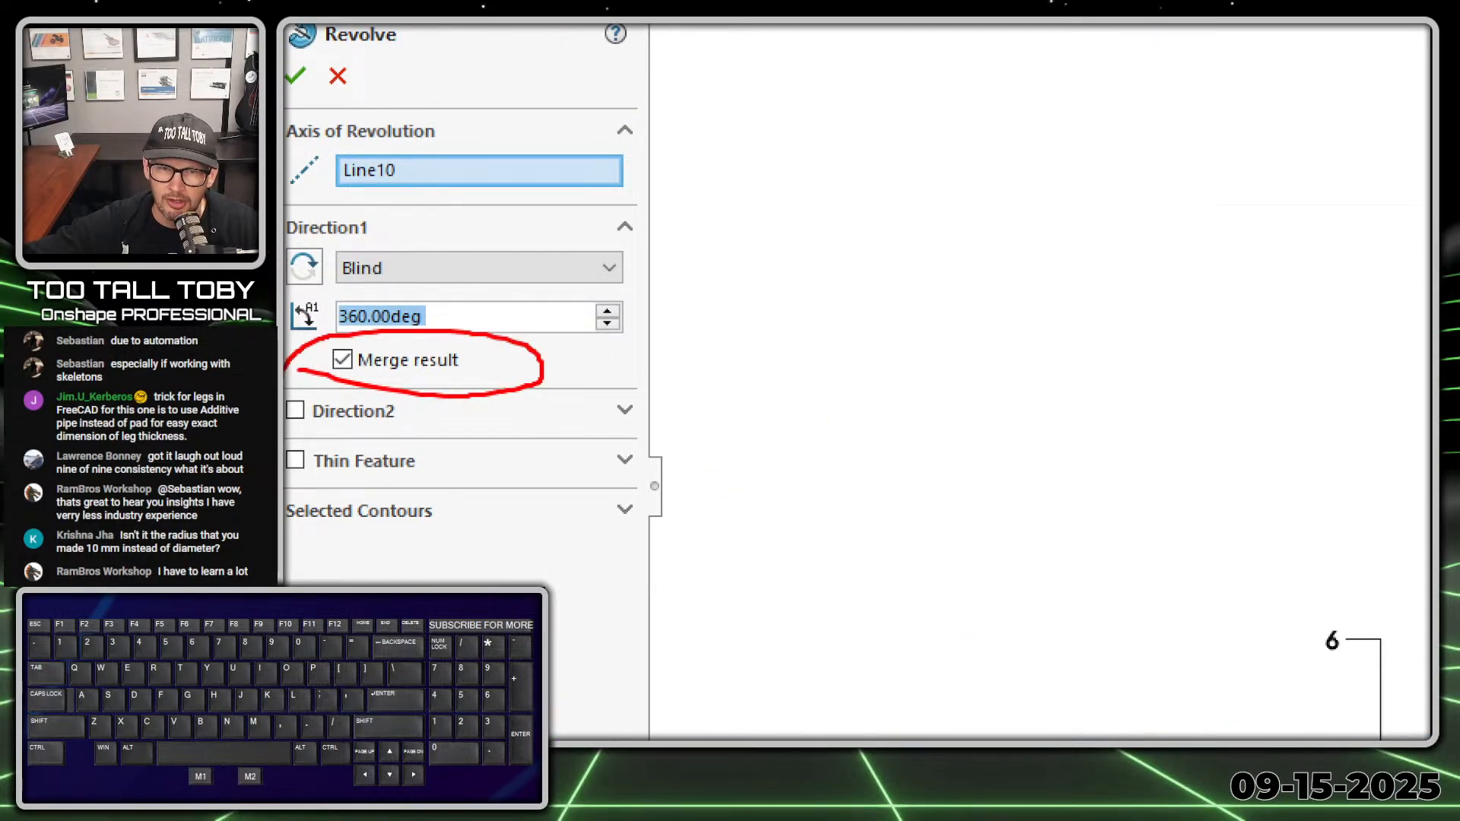
key(Escape)
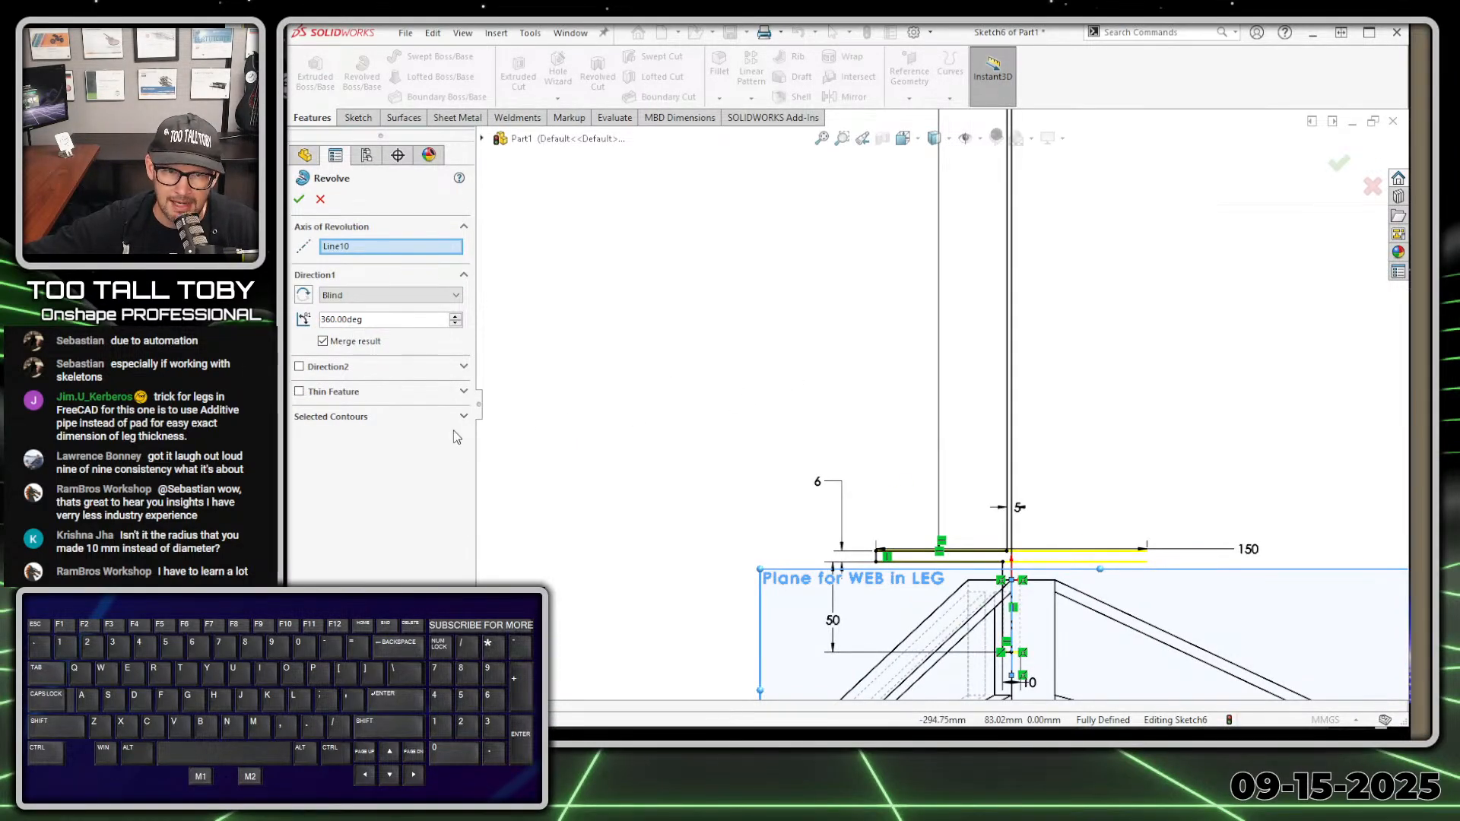
click(344, 344)
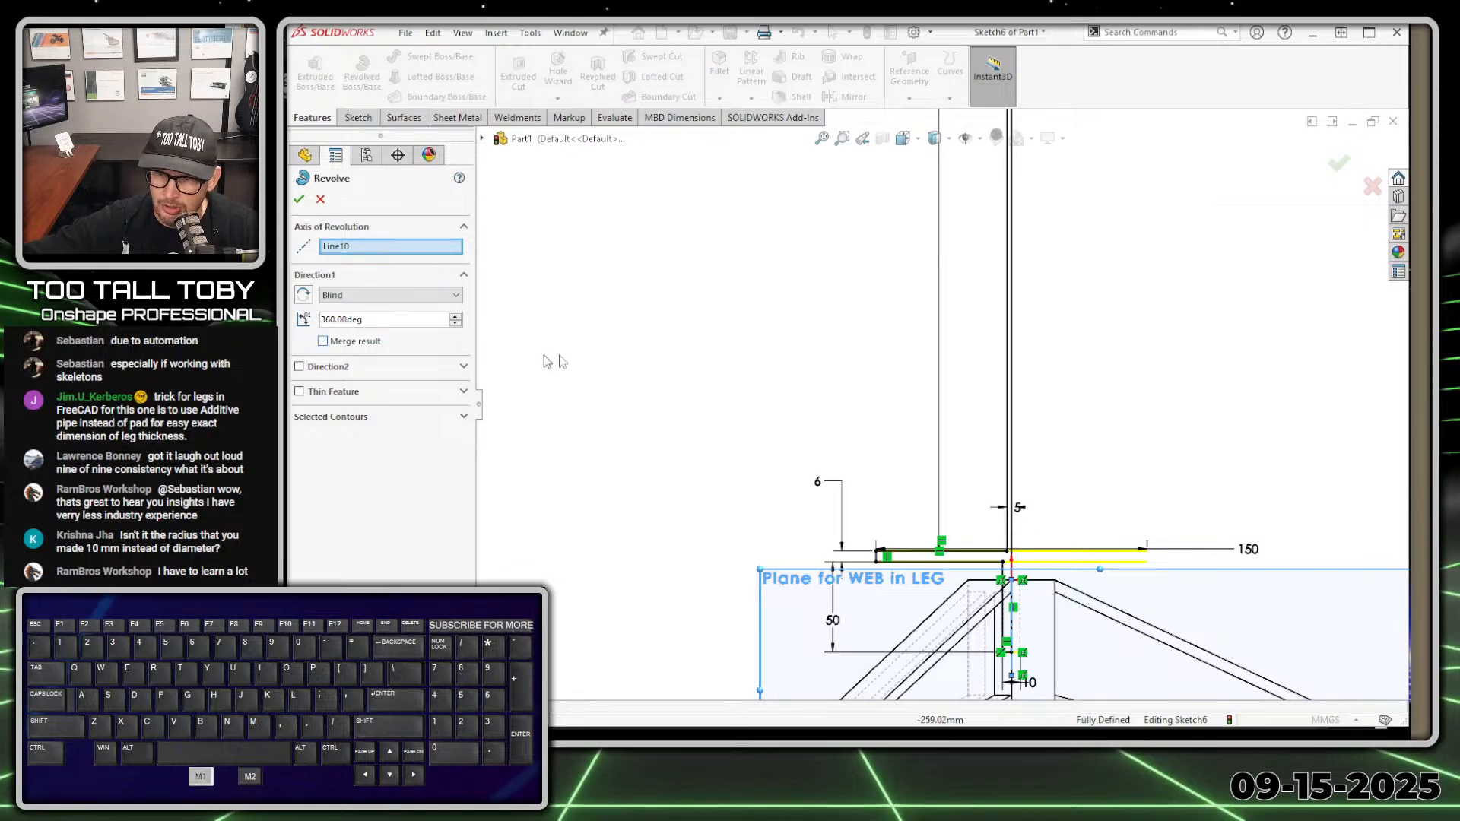
click(298, 199)
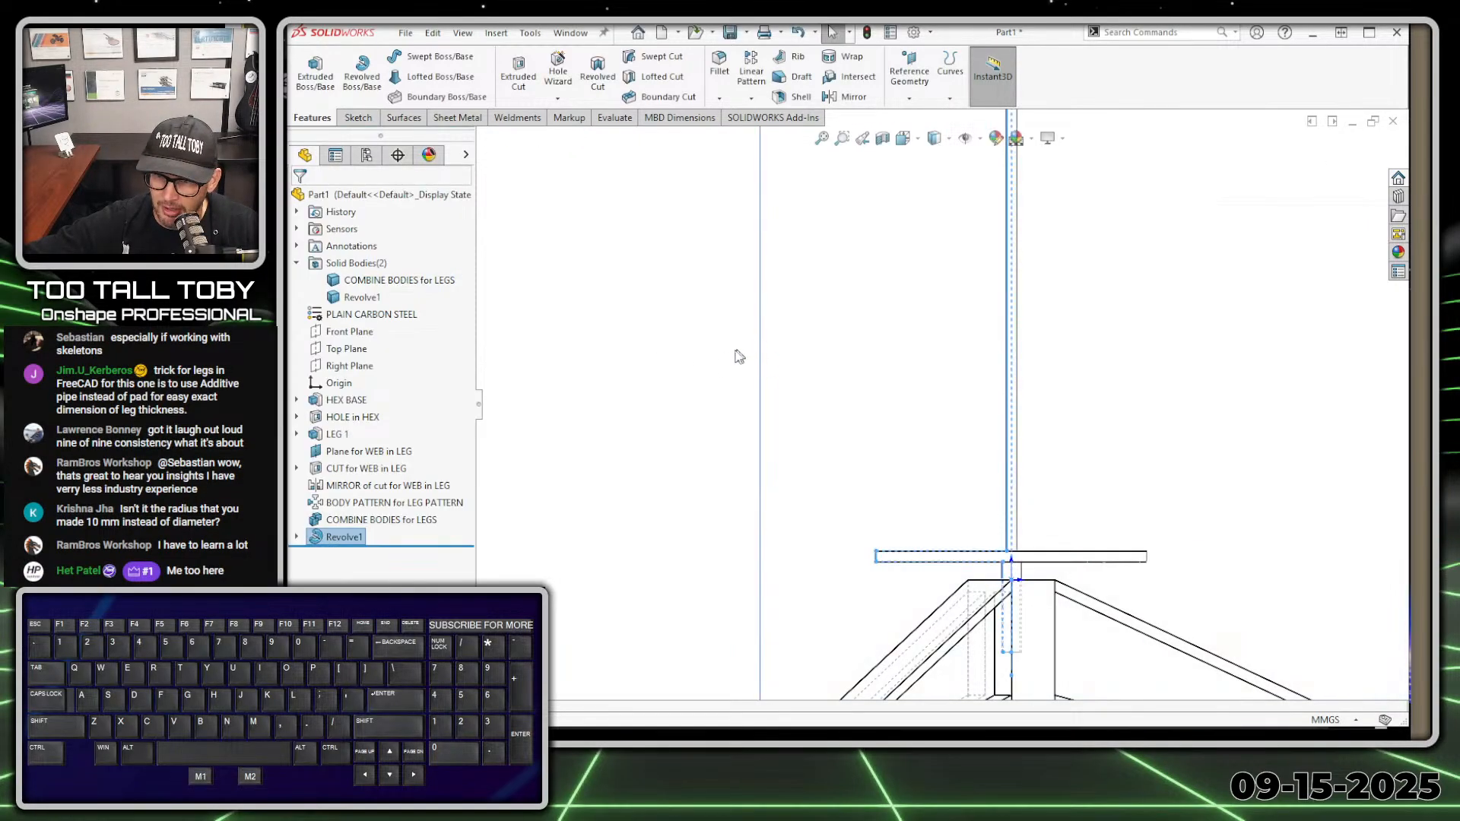
Select the revolved body to inspect it in the model, and hide the Plane for WEB in LEG
scroll(921, 390, down, 6)
scroll(1065, 416, up, 4)
scroll(995, 262, down, 2)
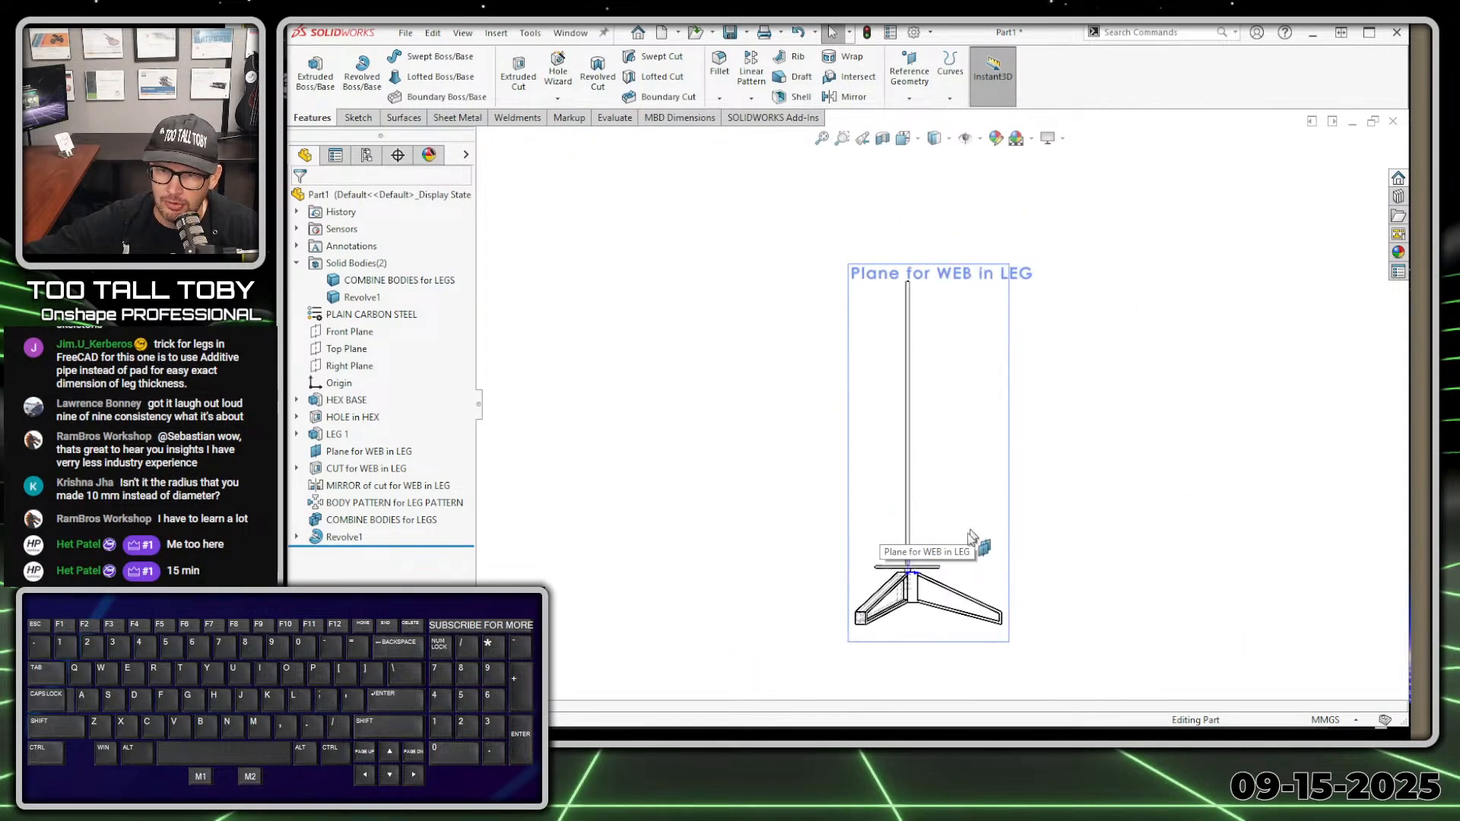
click(362, 297)
middle_drag(808, 388, 860, 425)
click(1048, 592)
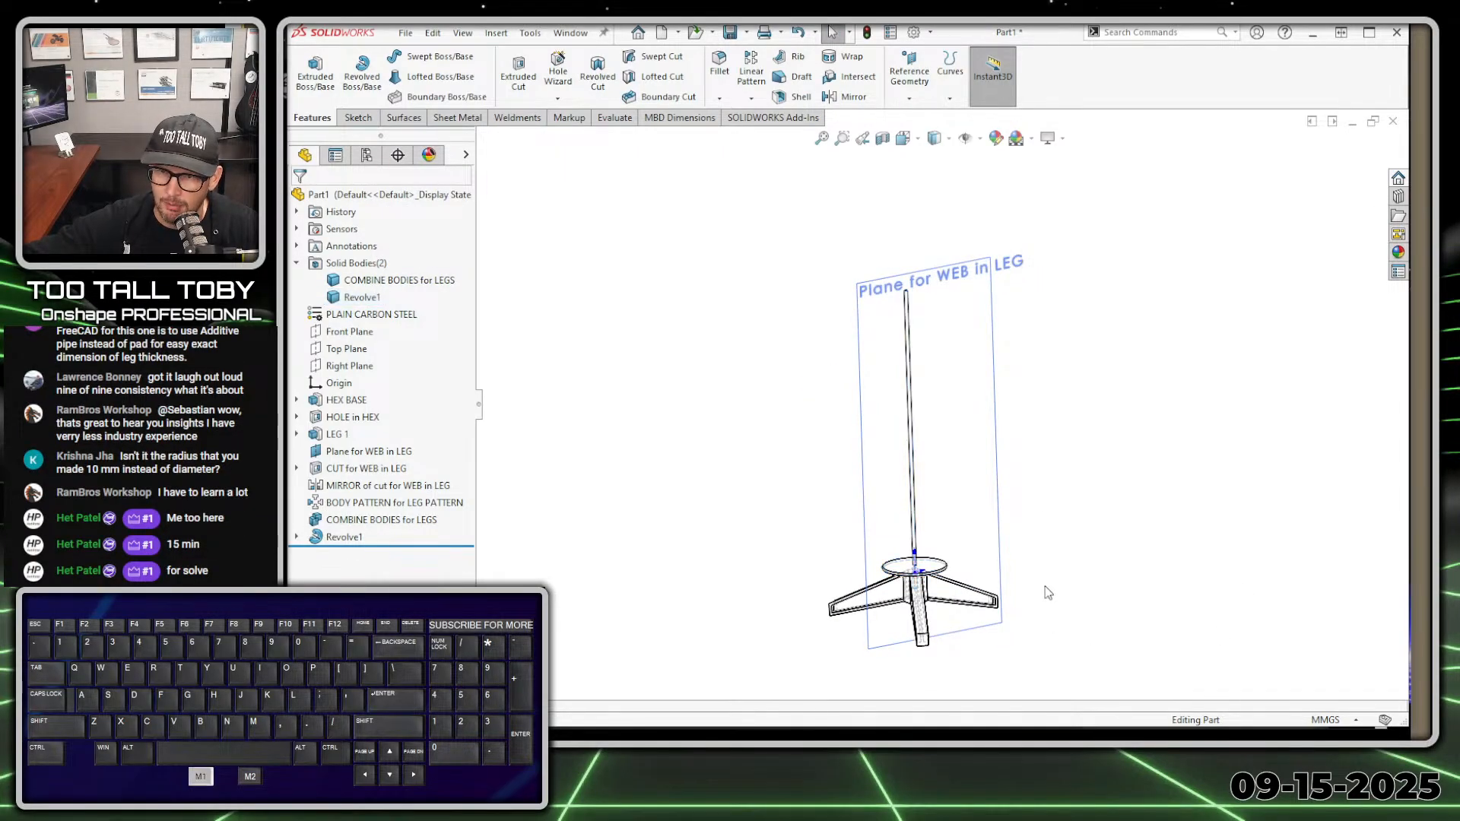
click(997, 432)
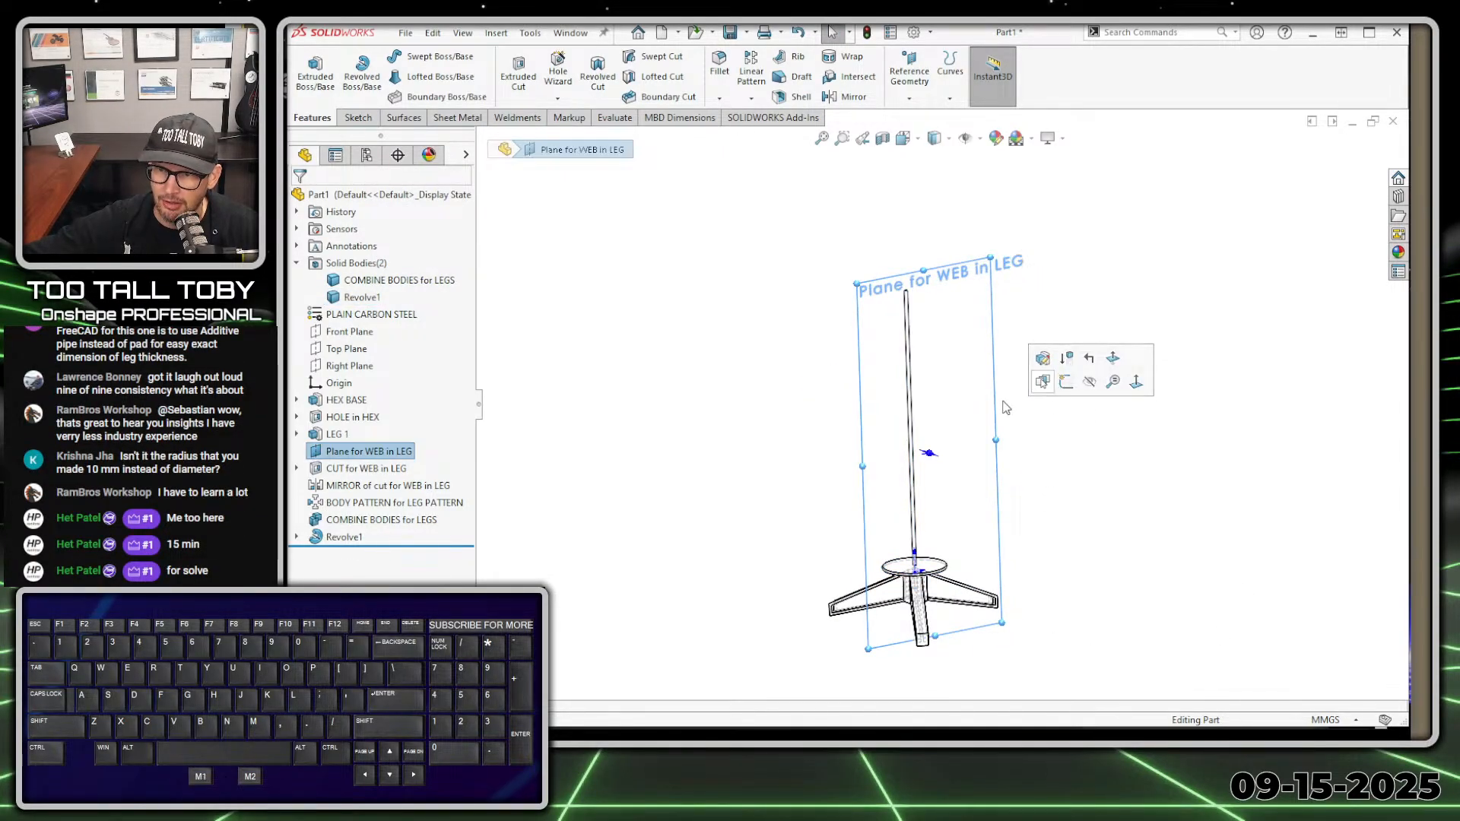
click(1089, 383)
Switch the model's display style to Shaded With Edges
scroll(1004, 501, down, 3)
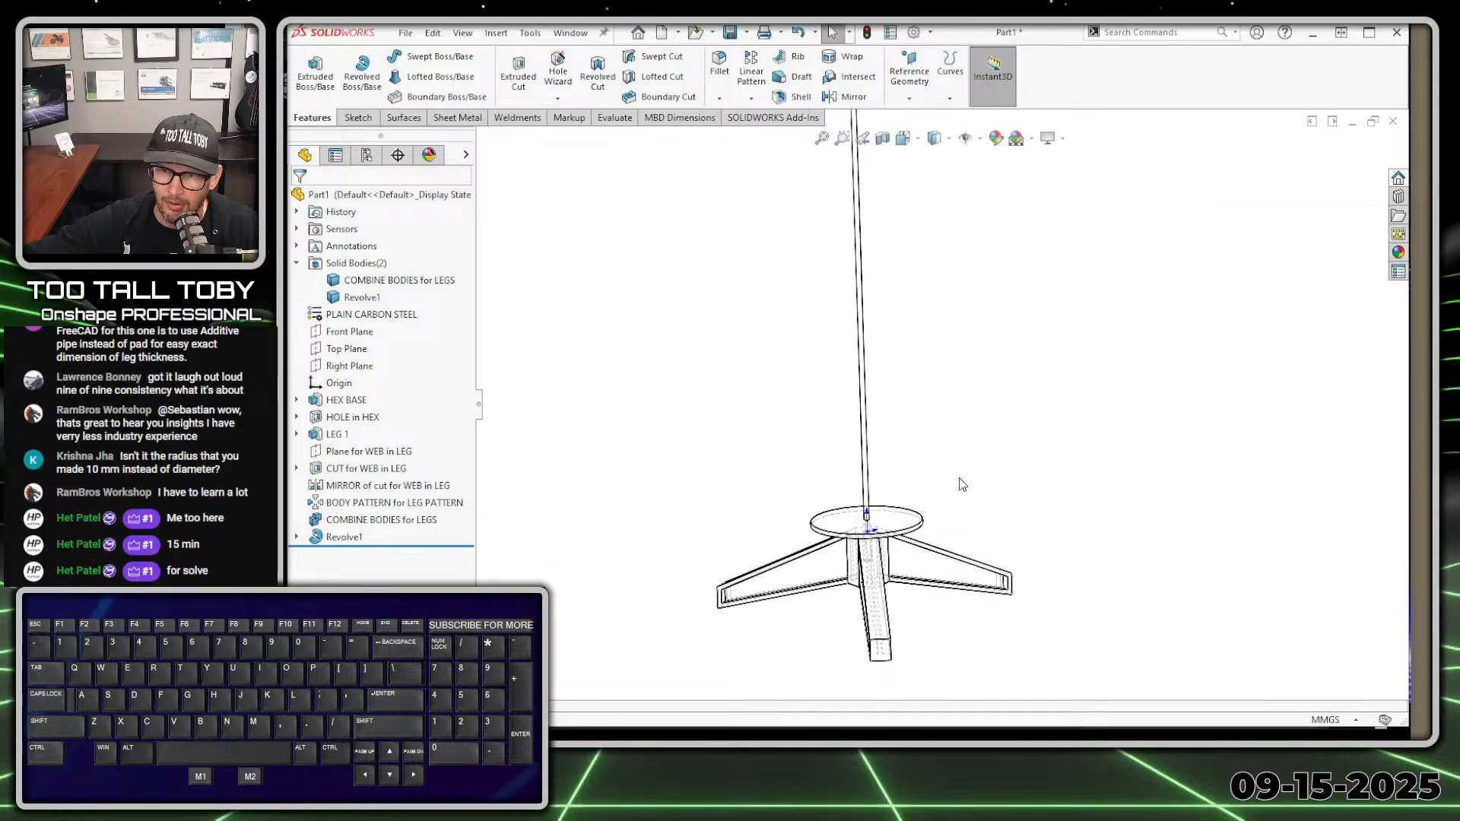
scroll(960, 478, up, 3)
click(979, 140)
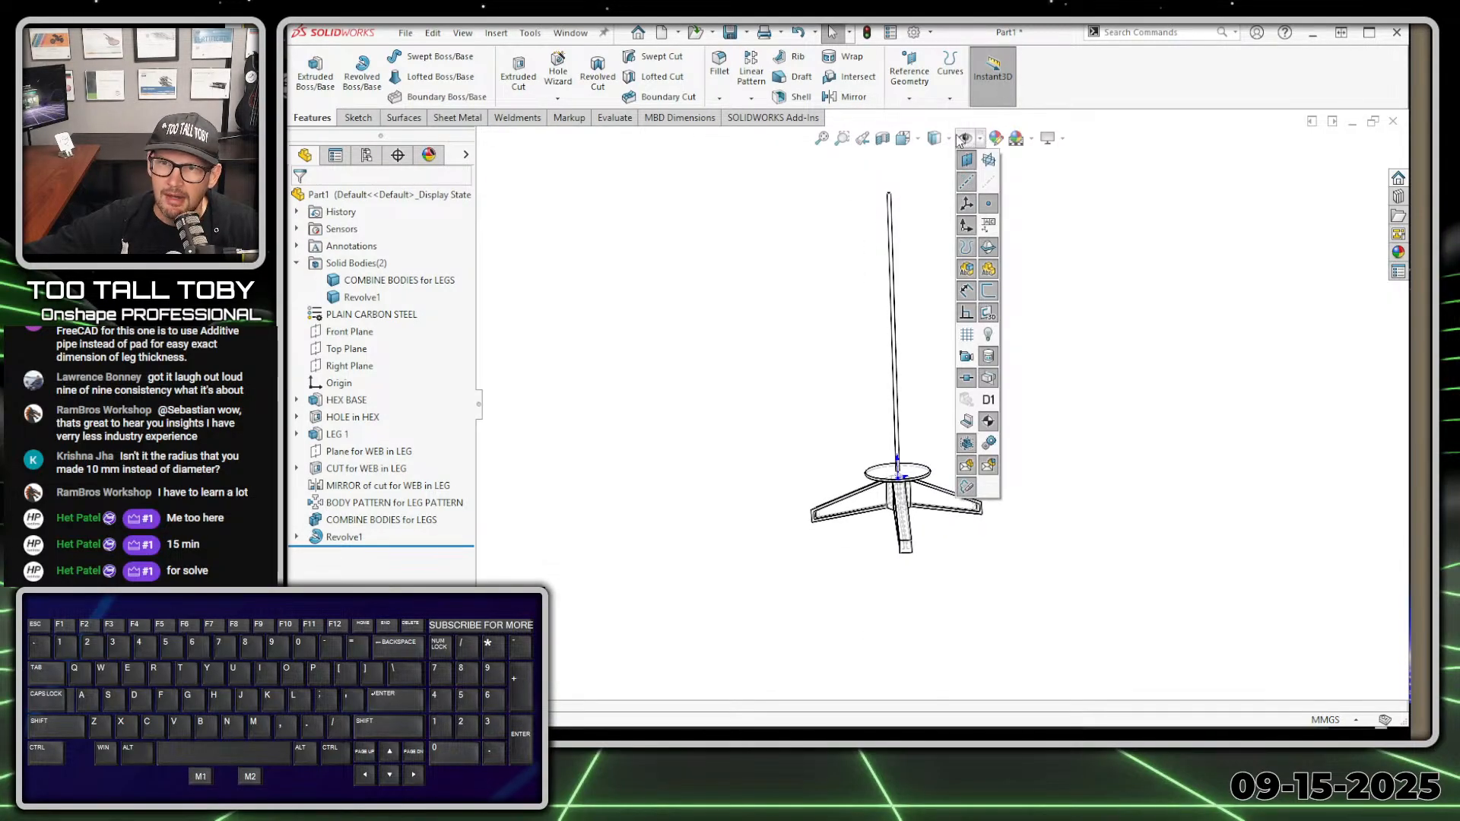
mouse_move(940, 140)
click(938, 167)
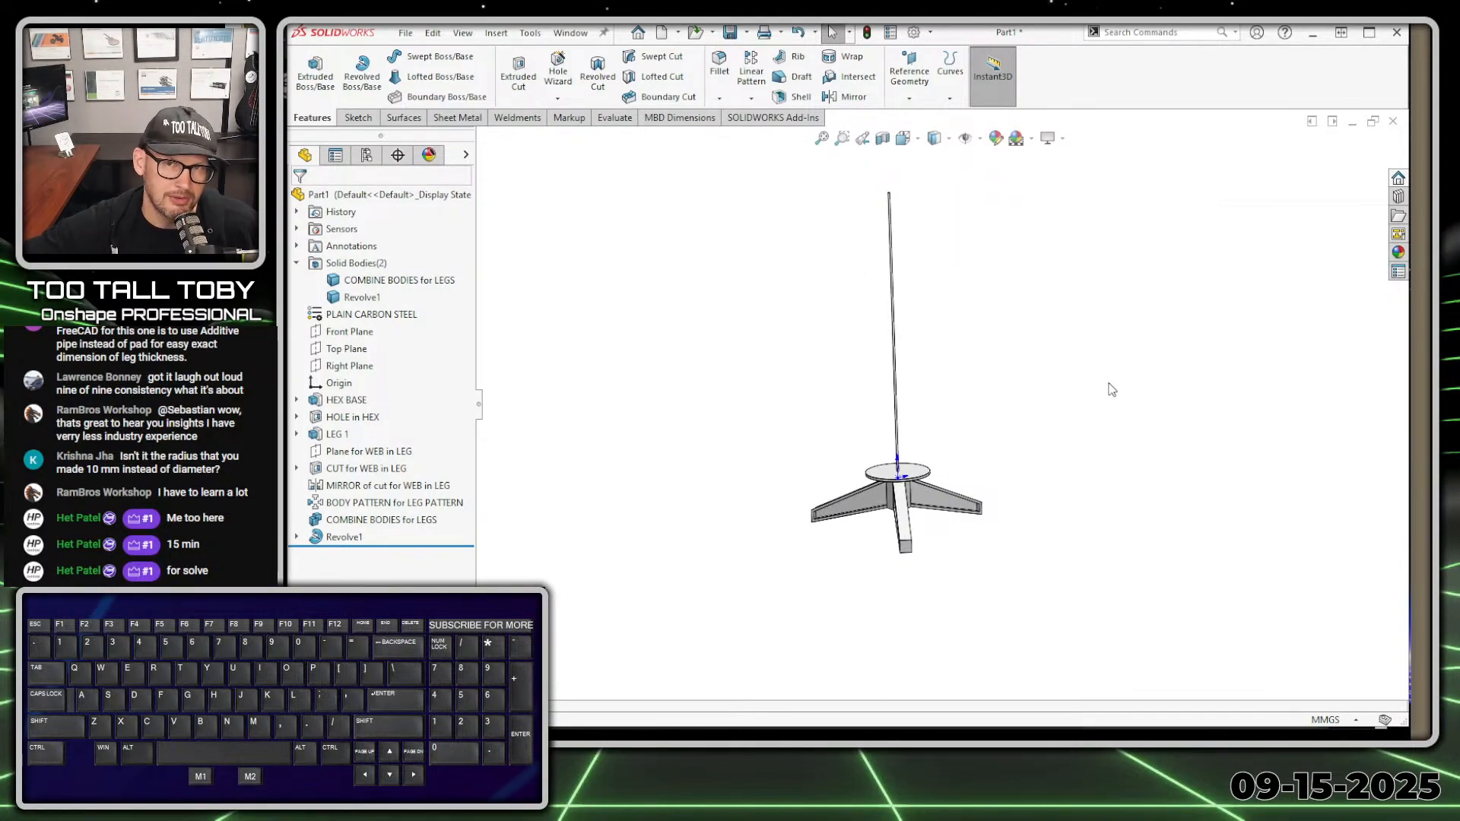
middle_drag(712, 396, 731, 392)
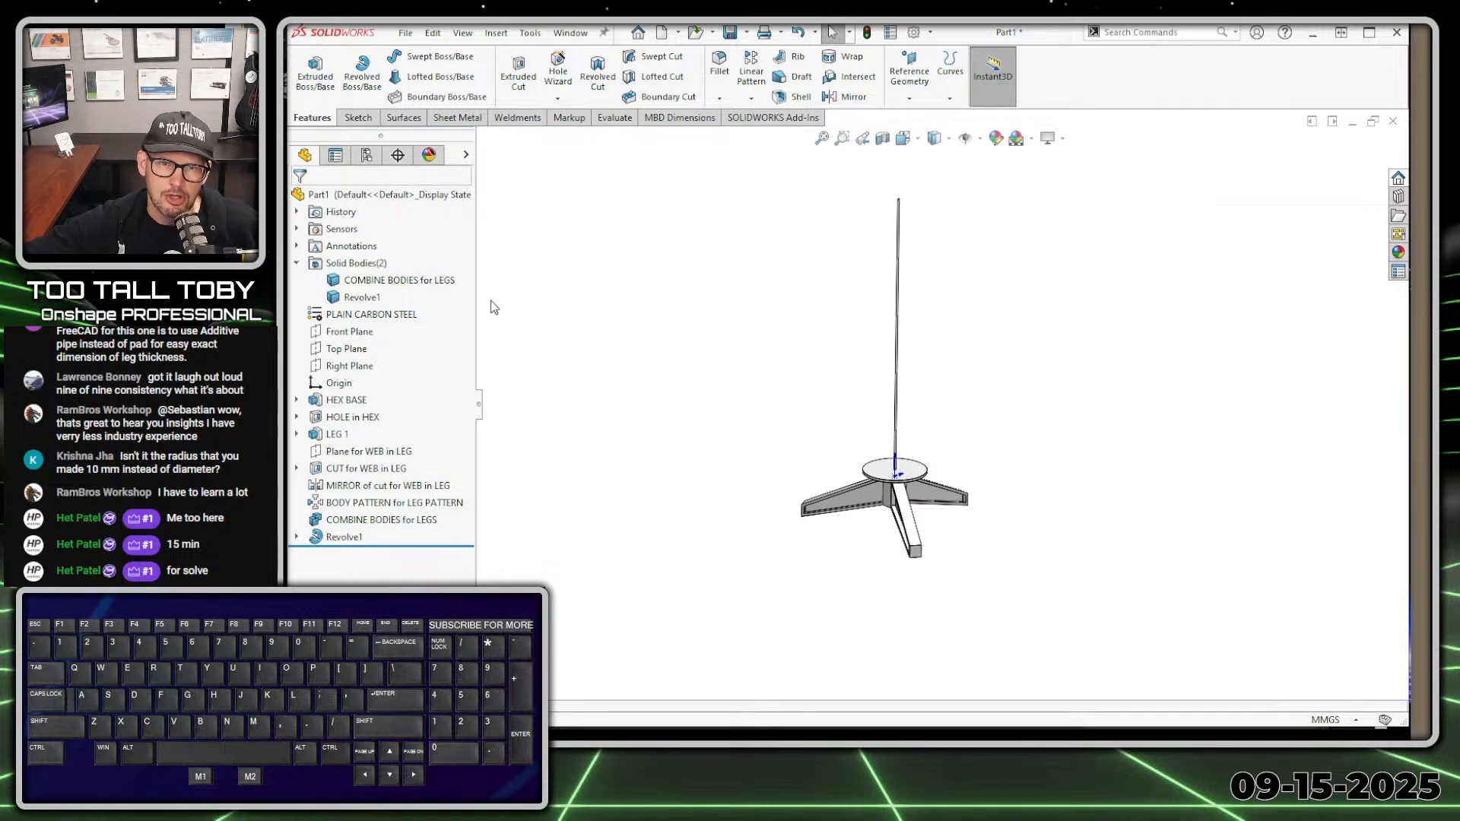
Assign the ABS material to the combined legs body
right_click(435, 280)
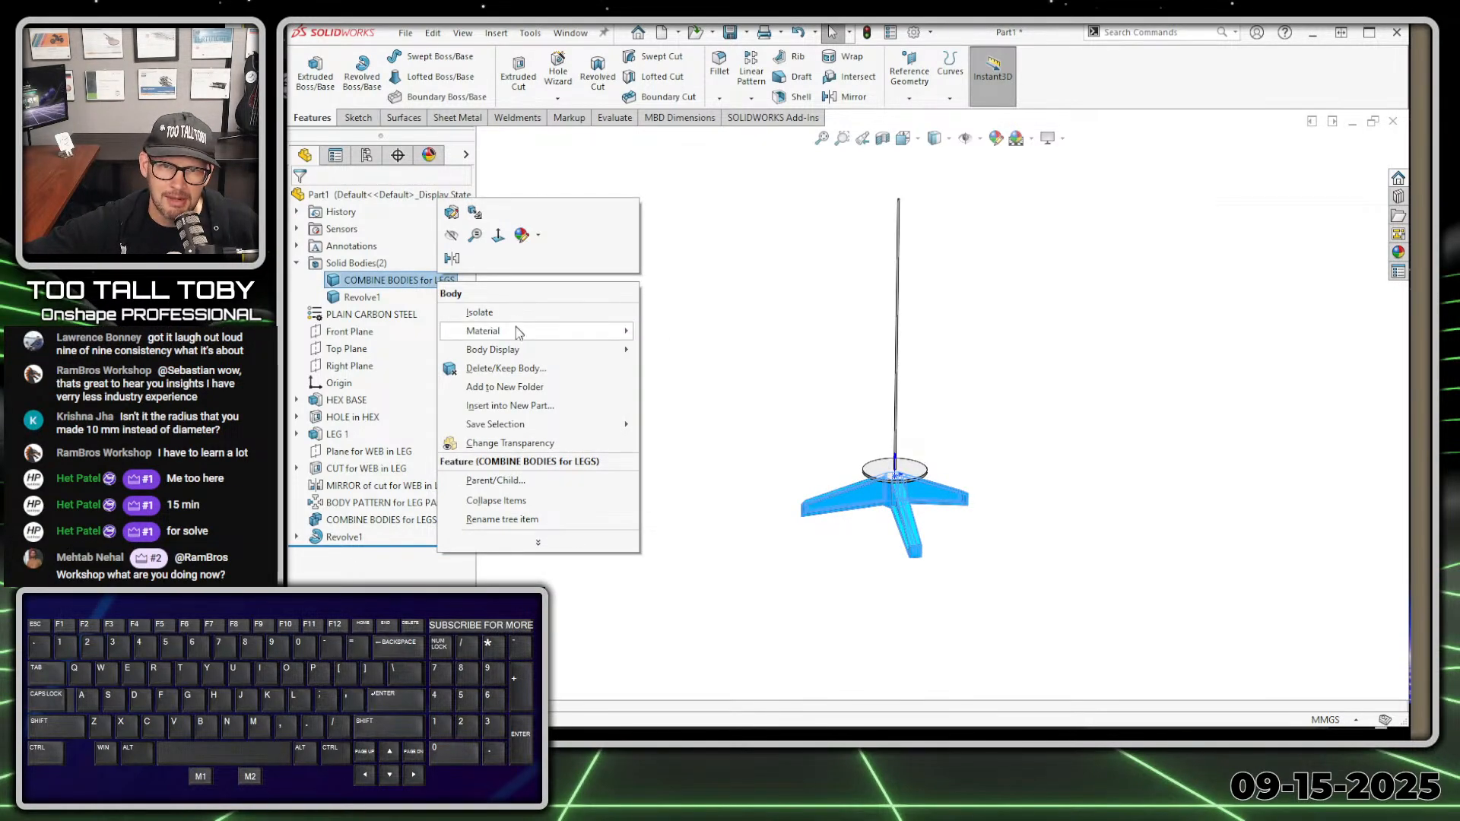
mouse_move(517, 332)
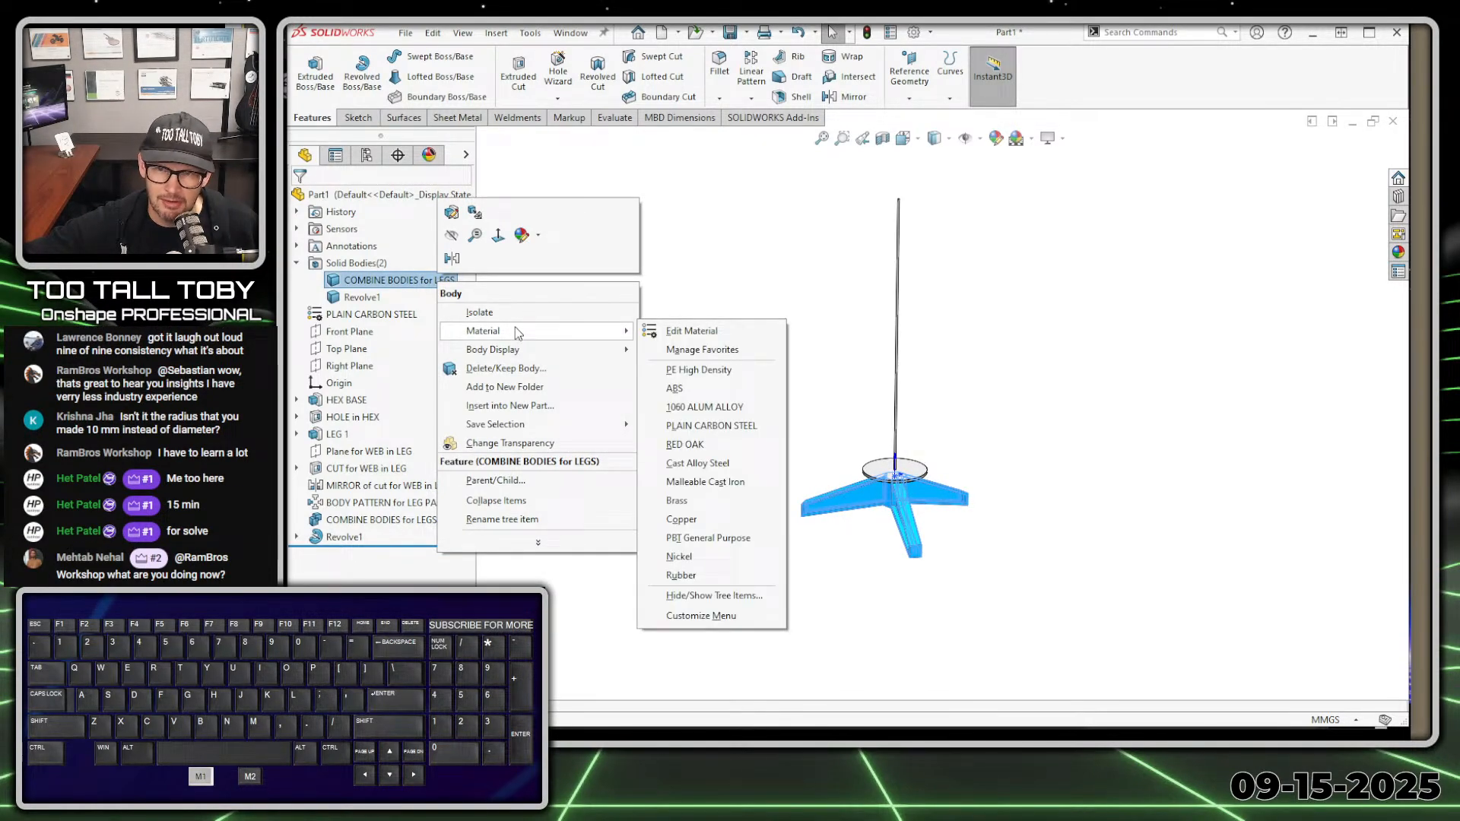
click(696, 390)
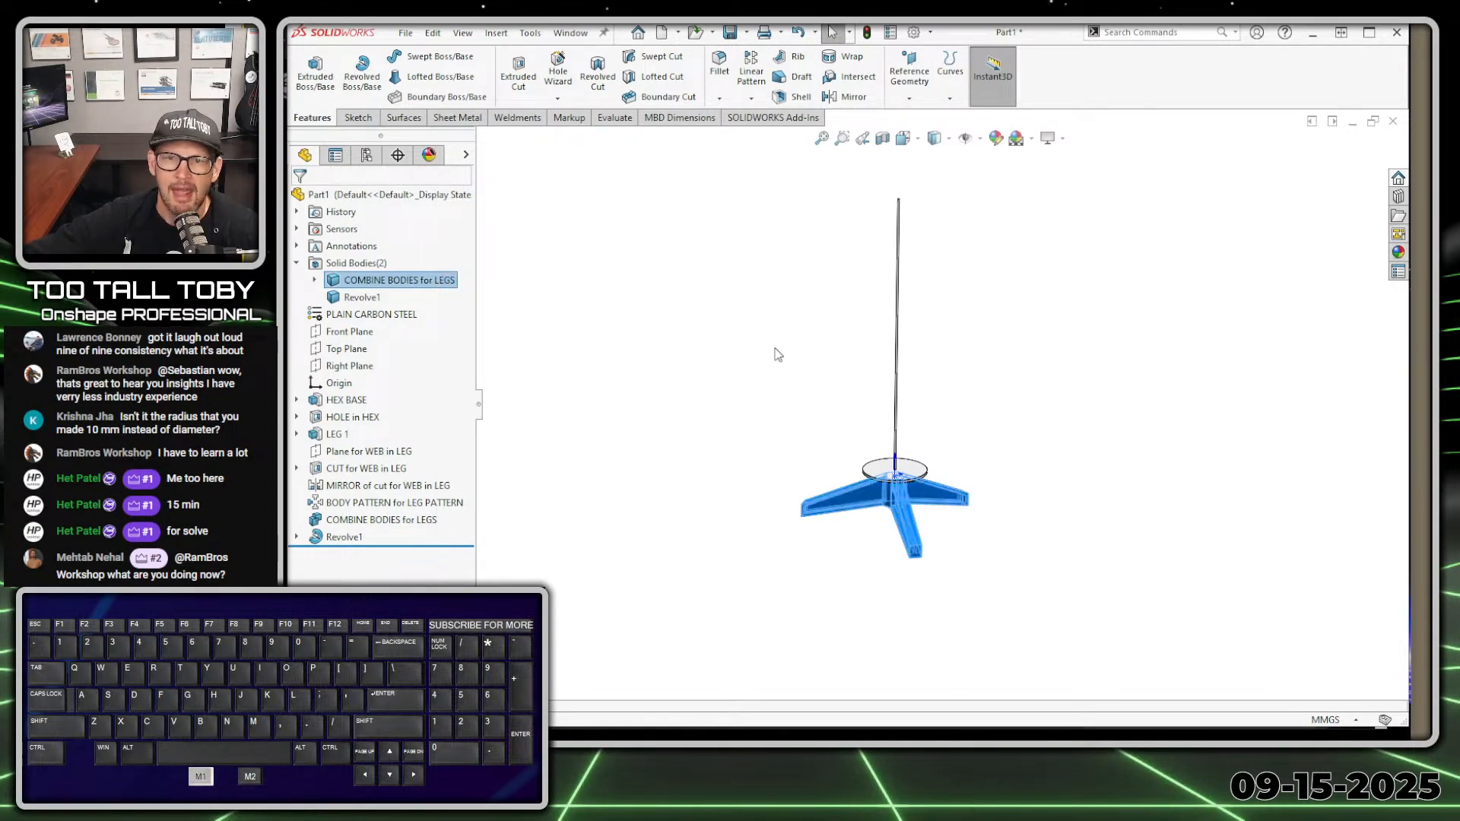
Assign PLAIN CARBON STEEL as the material of the revolved deflector and rod body
right_click(363, 298)
mouse_move(454, 346)
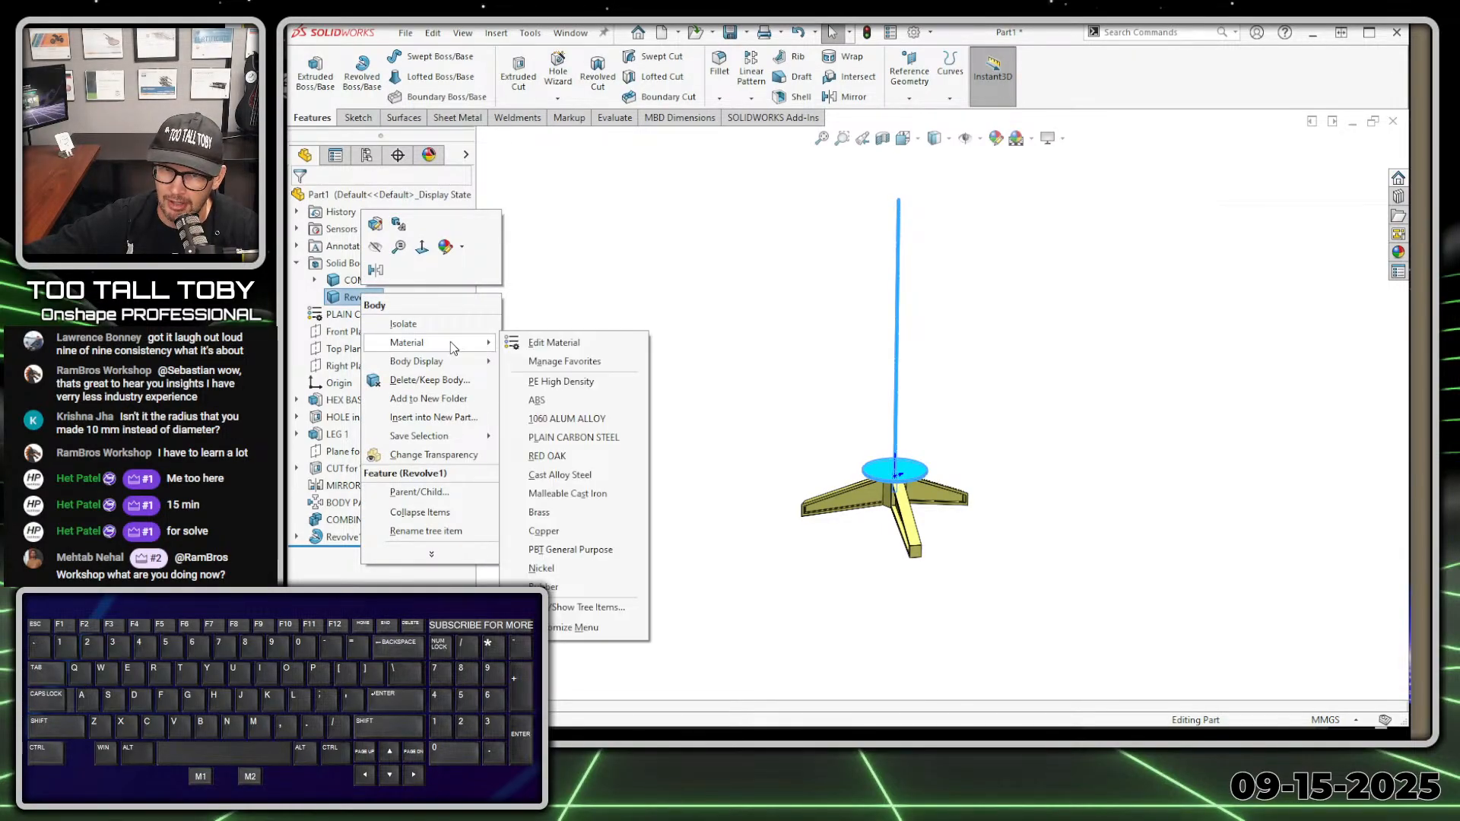
click(574, 438)
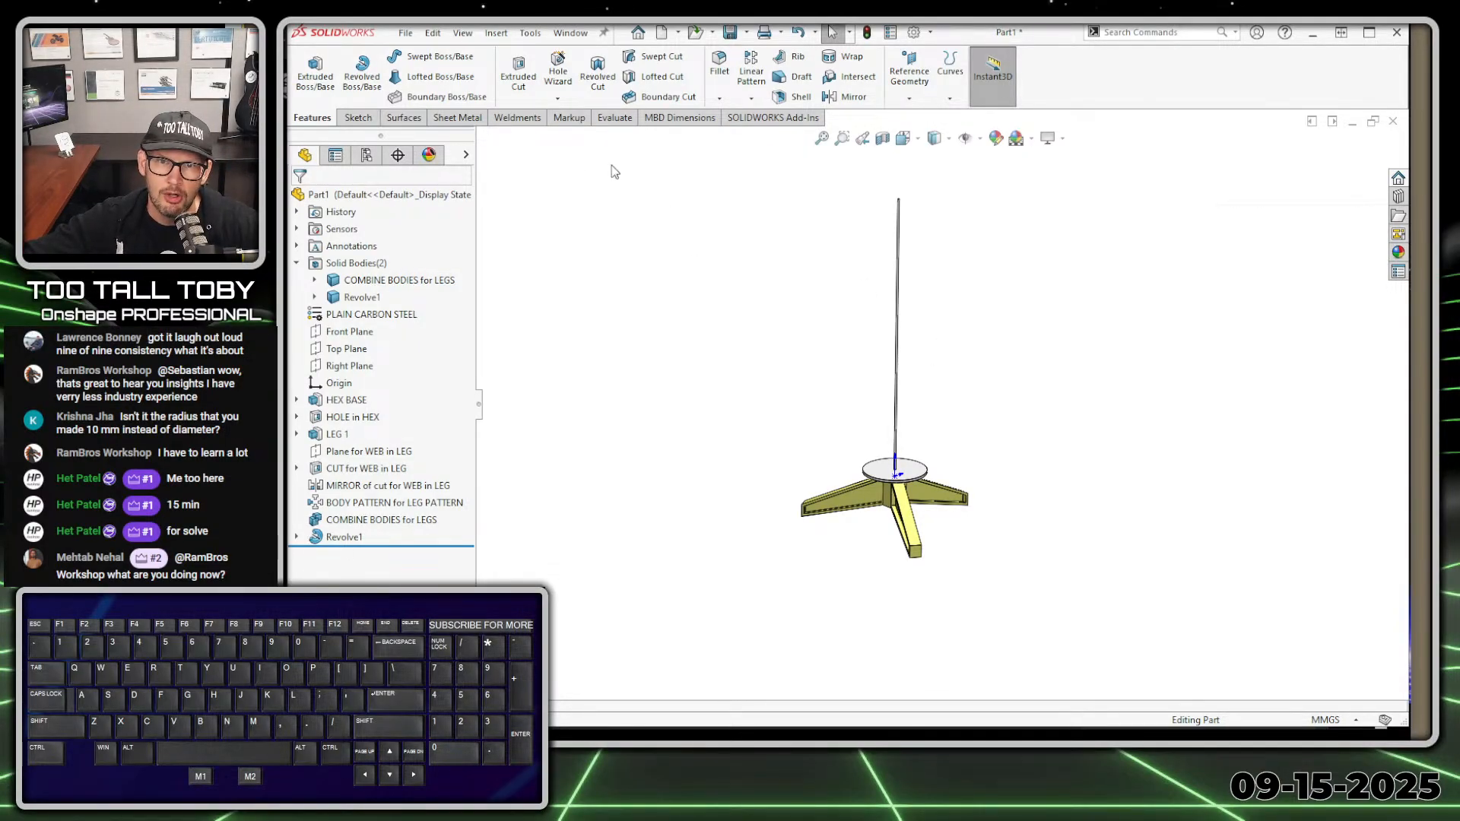
Hide the Weldments tool set from the CommandManager and show it again
right_click(522, 117)
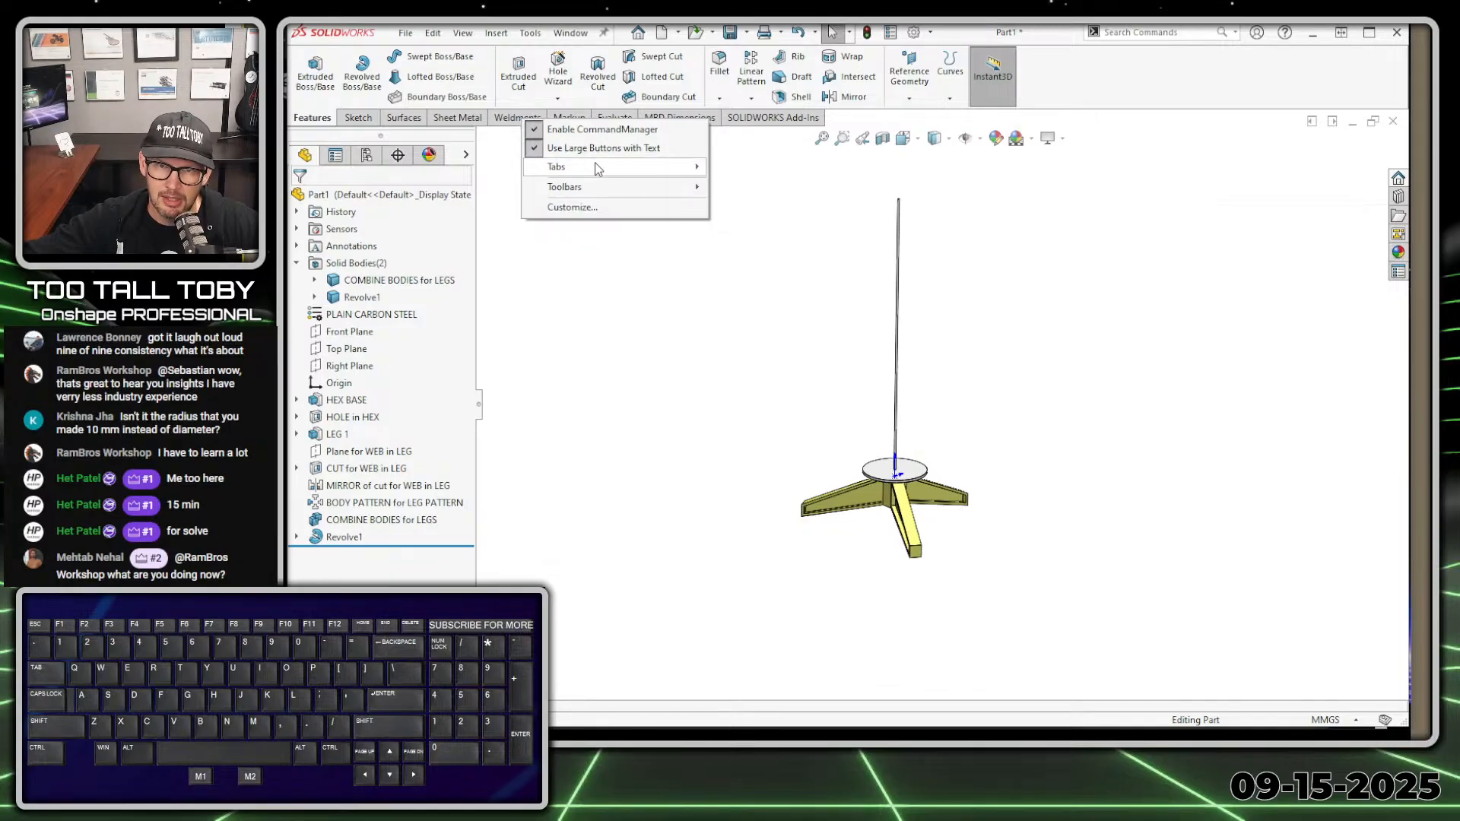
click(563, 166)
click(753, 278)
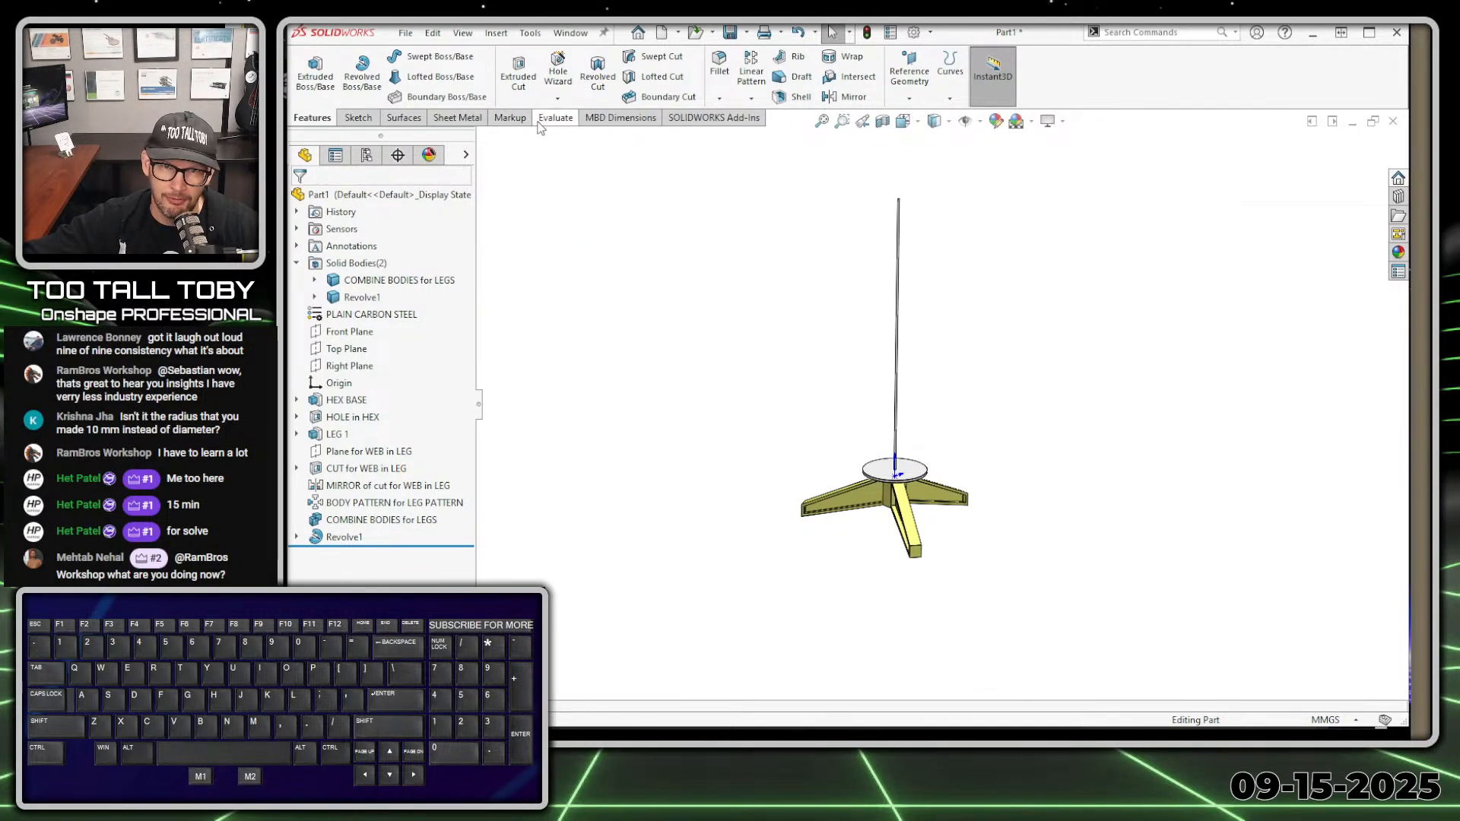
right_click(490, 114)
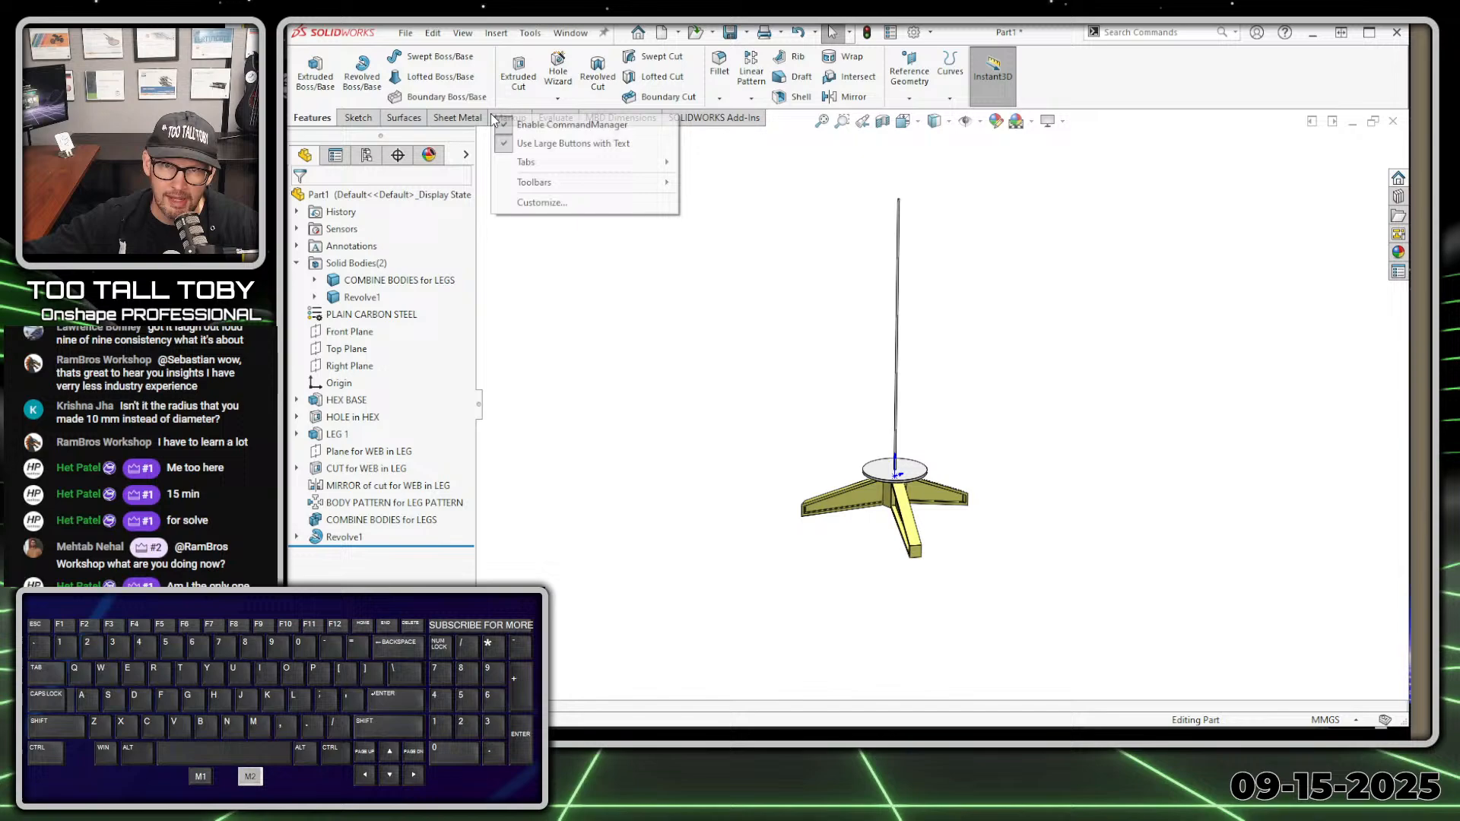
click(554, 161)
click(749, 279)
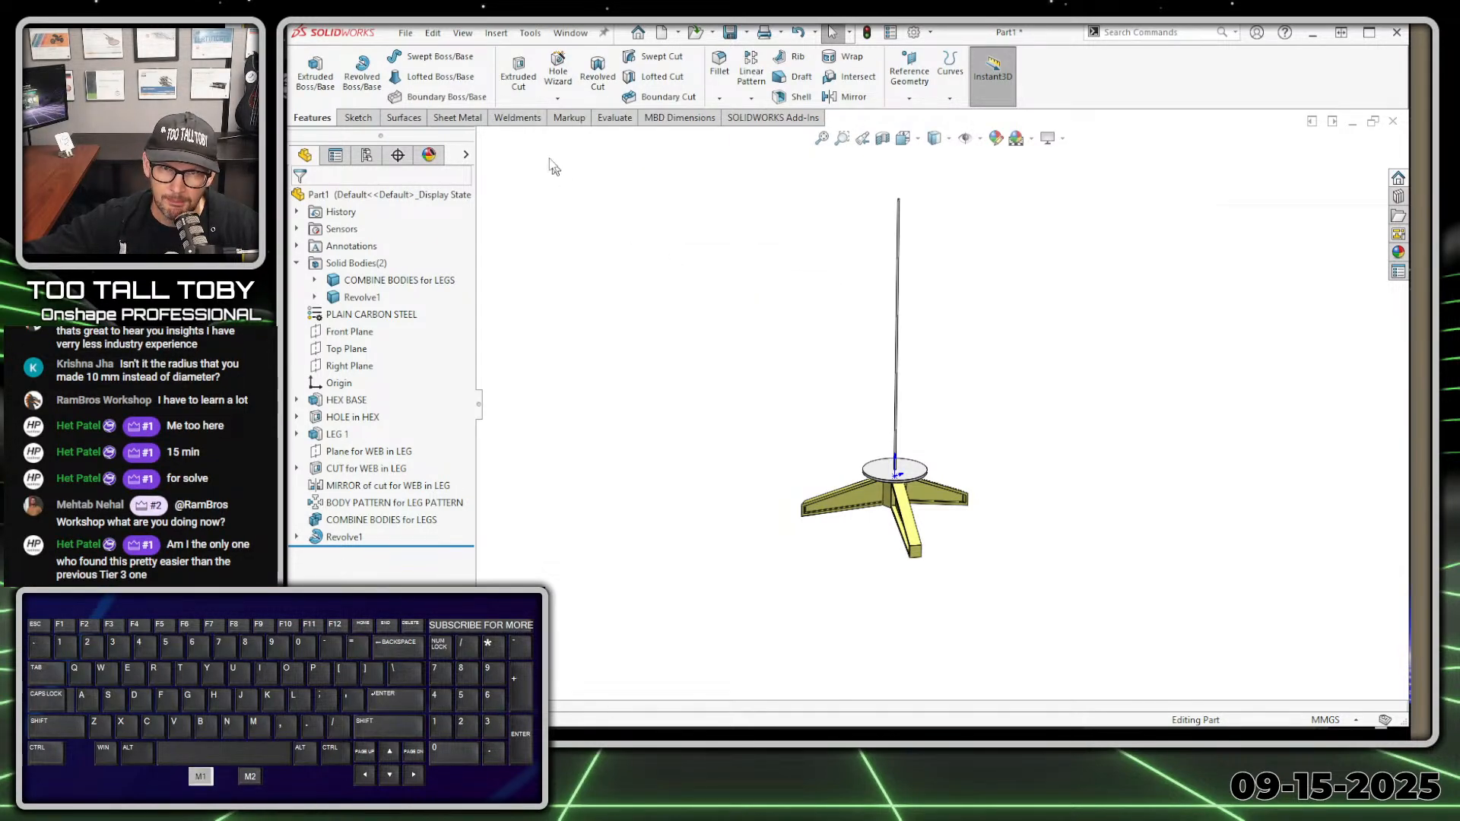
Bring up the Weldments tools and inspect the material assigned to each of the two solid bodies
click(515, 119)
key(alt+1)
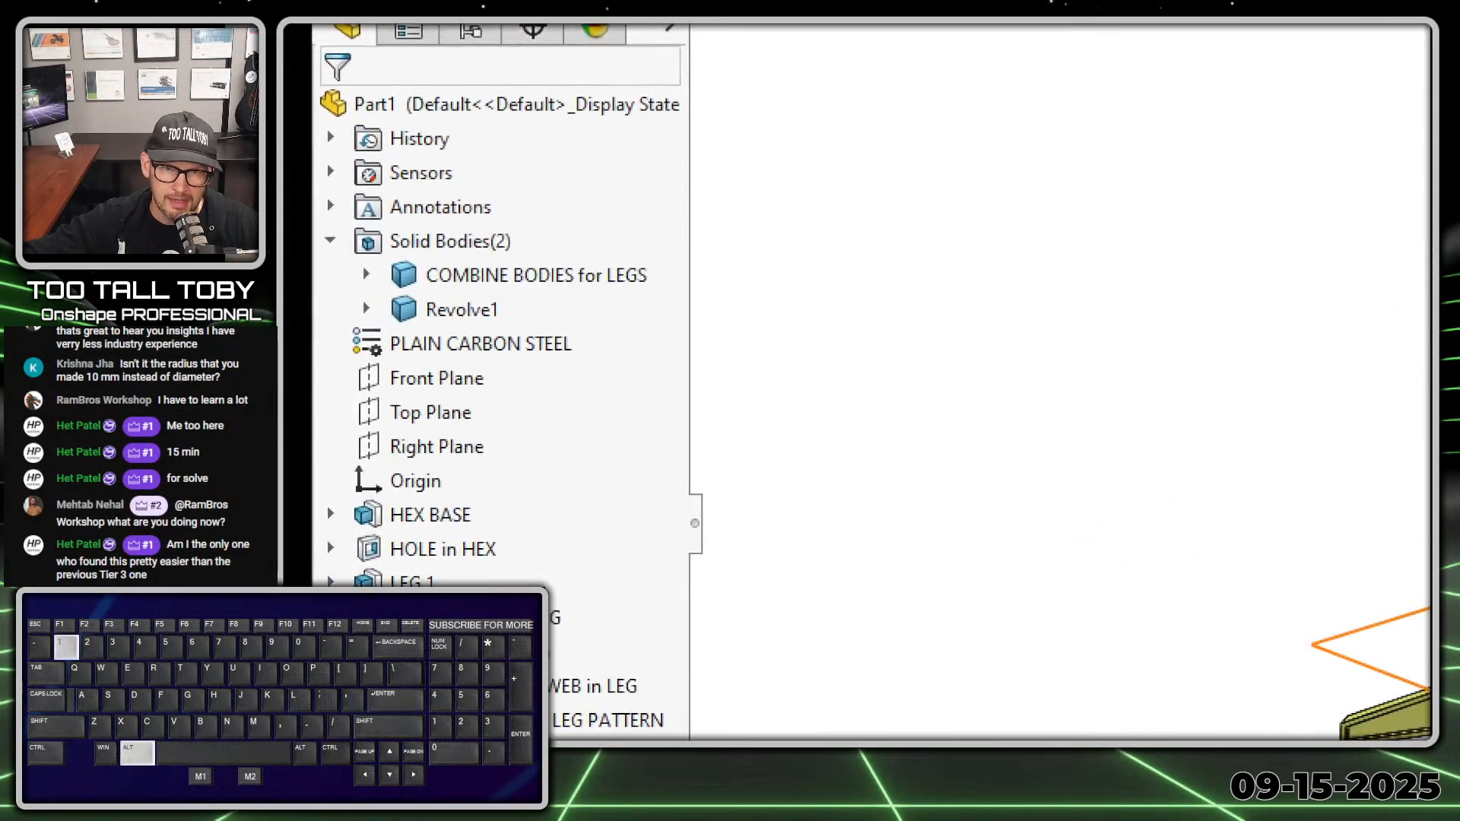
click(498, 208)
ctrl+shift+drag(515, 214, 597, 139)
ctrl+shift+drag(569, 261, 653, 166)
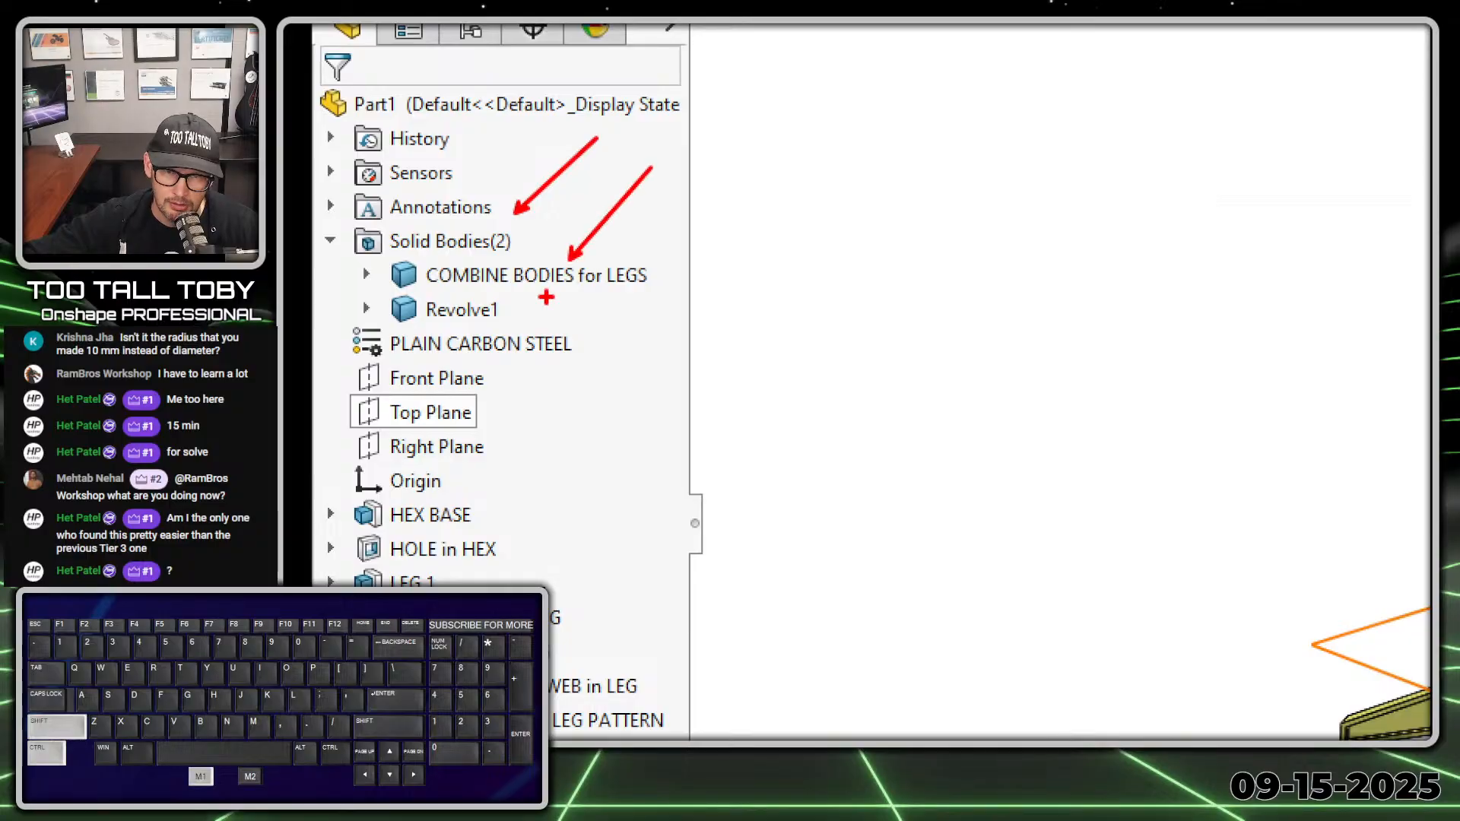
mouse_move(515, 308)
ctrl+shift+mouse_down()
mouse_move(790, 327)
mouse_move(805, 310)
ctrl+shift+mouse_up()
key(alt+1)
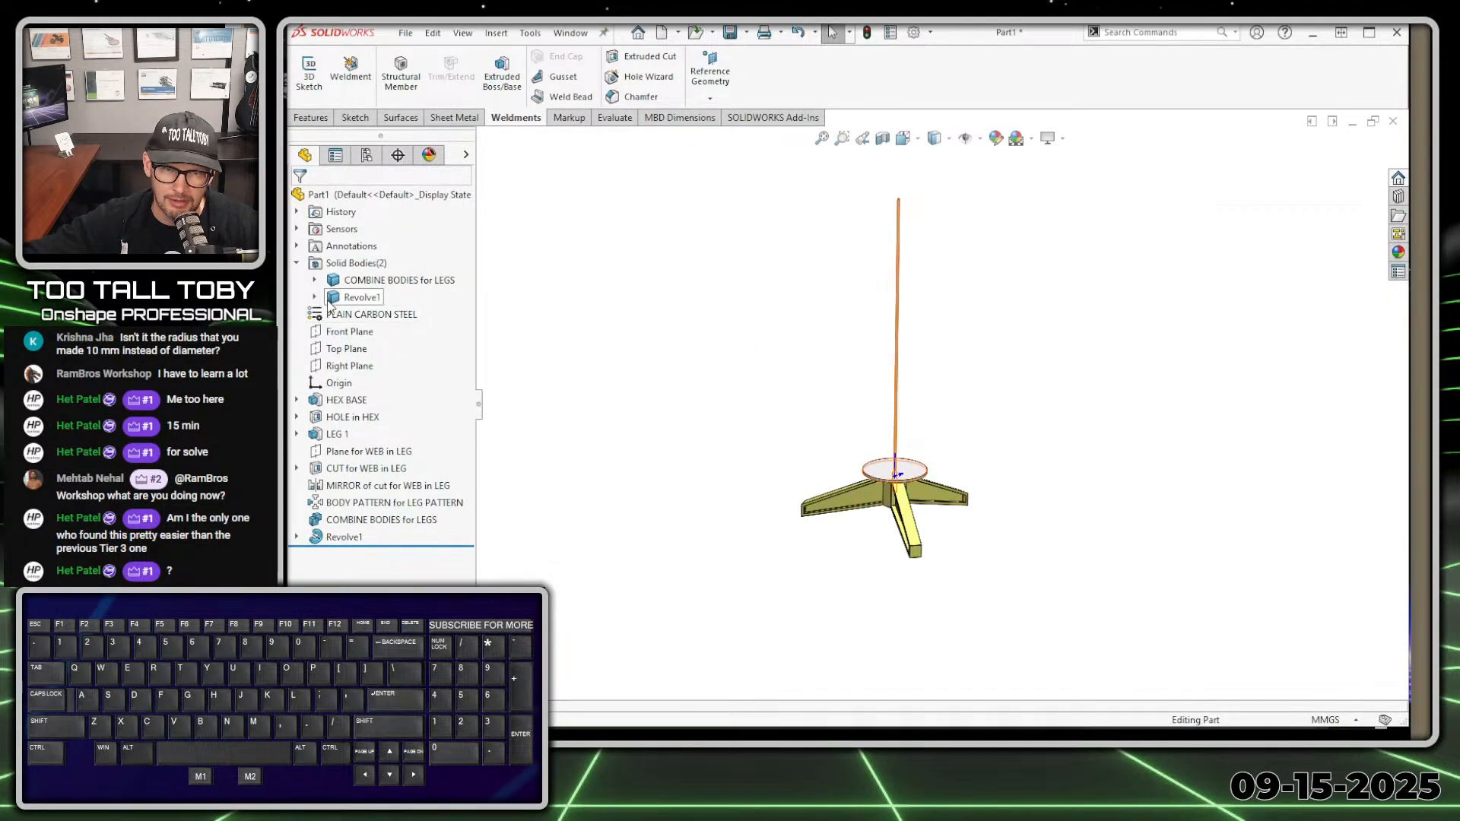
click(314, 280)
click(314, 314)
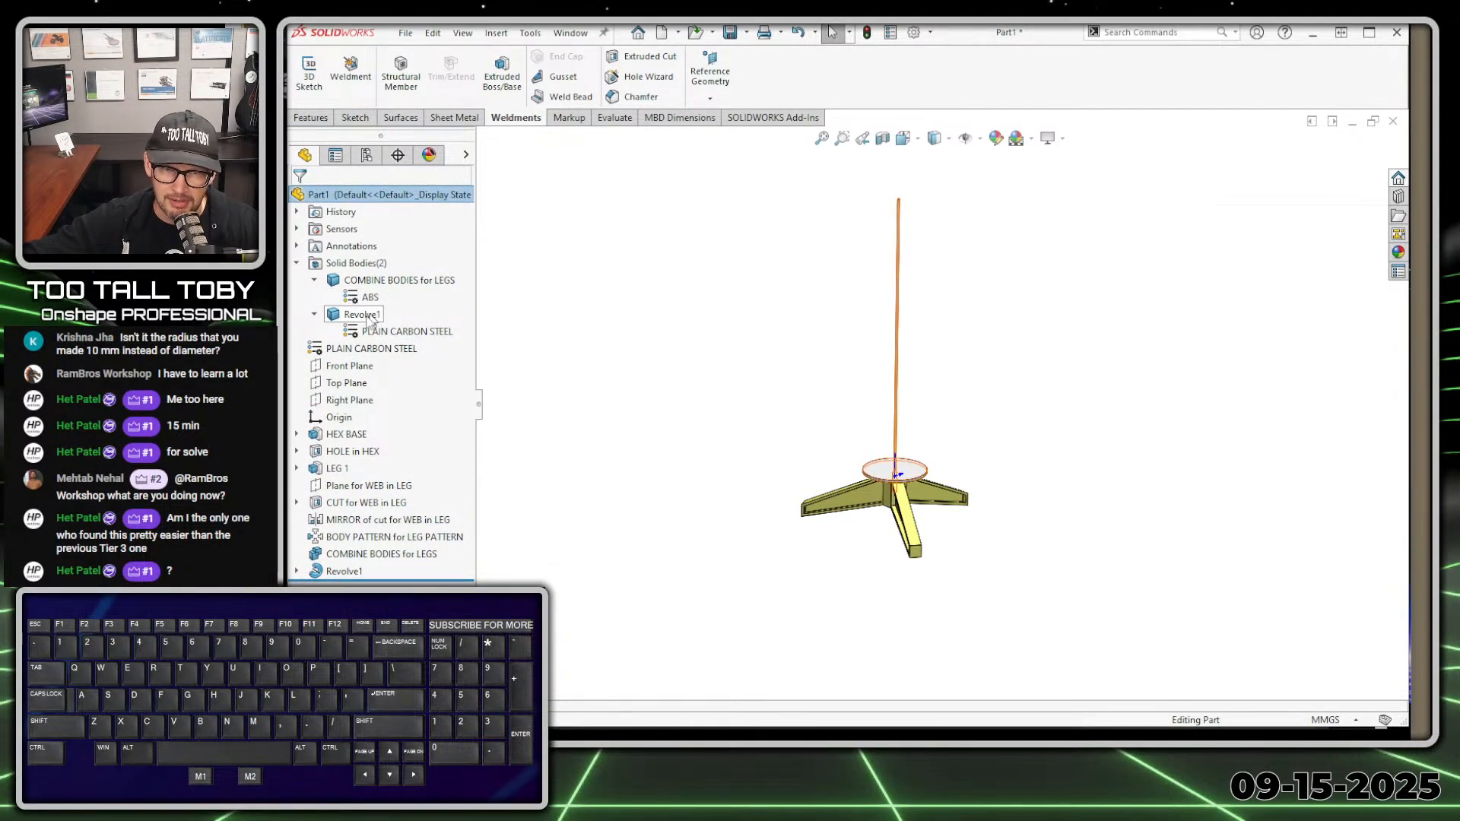
click(314, 280)
click(314, 297)
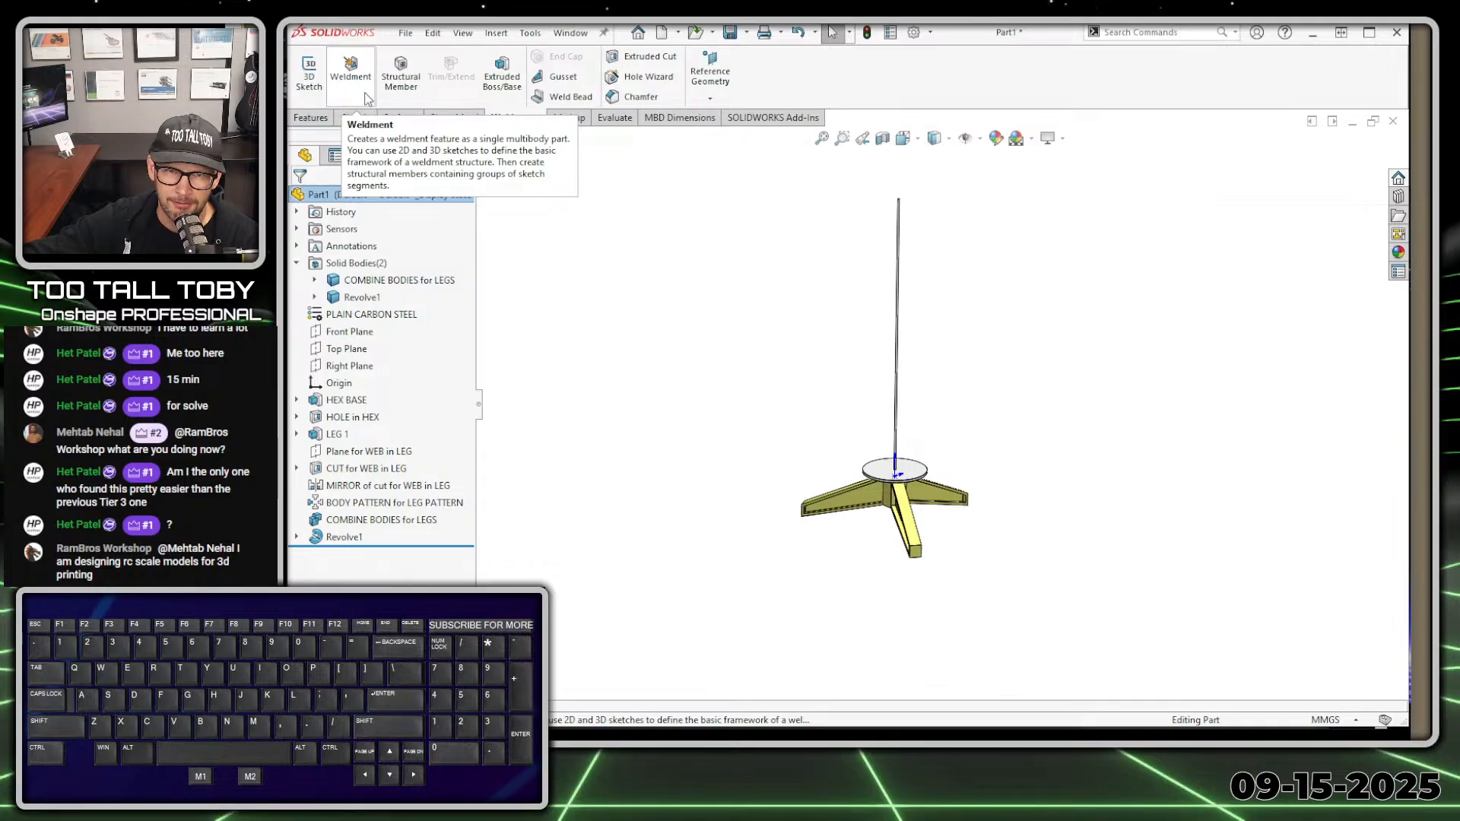
Add a Weldment feature to the part to convert its solid bodies folder into a cut list
click(351, 72)
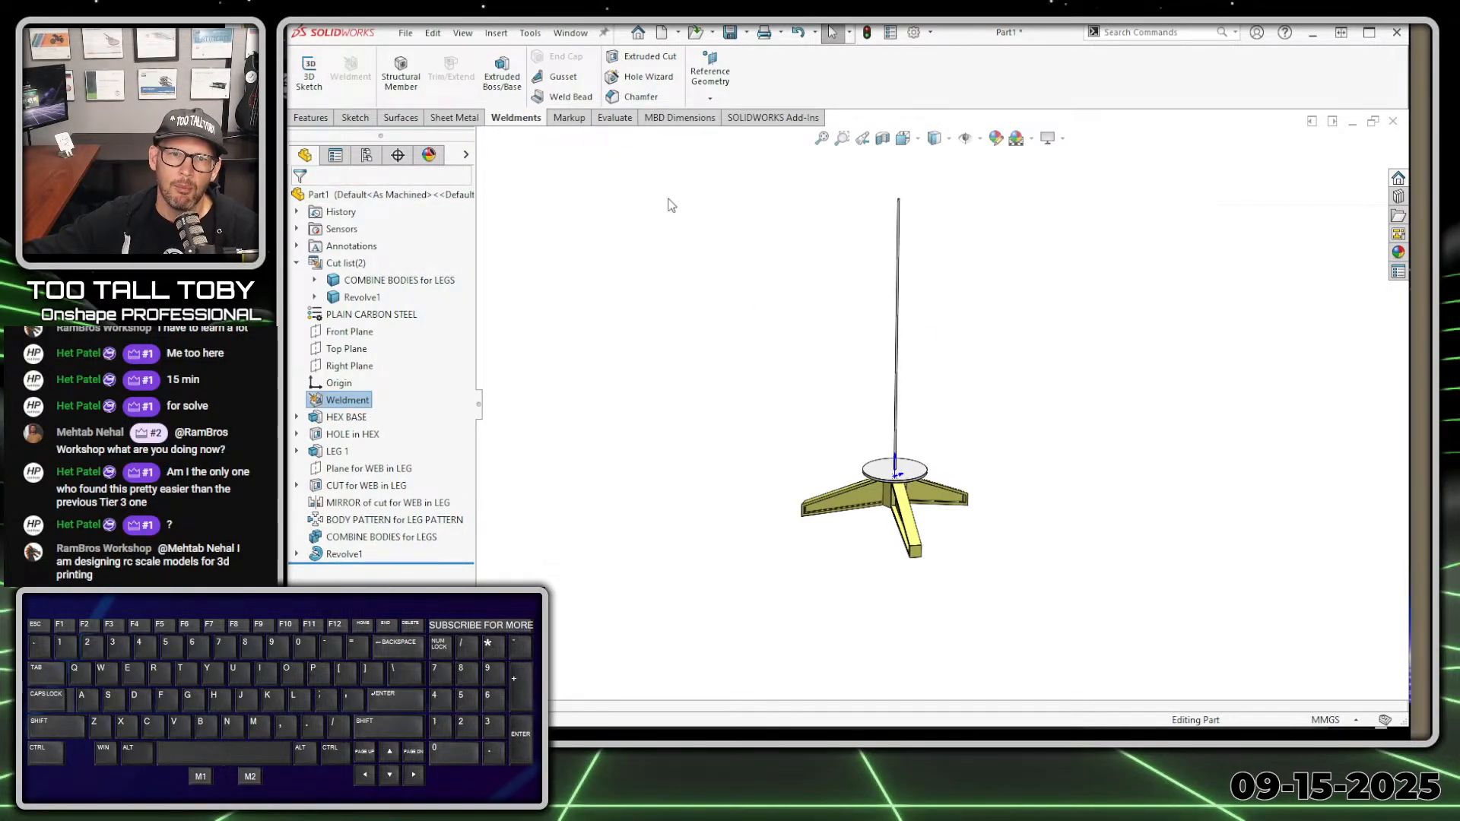
click(727, 265)
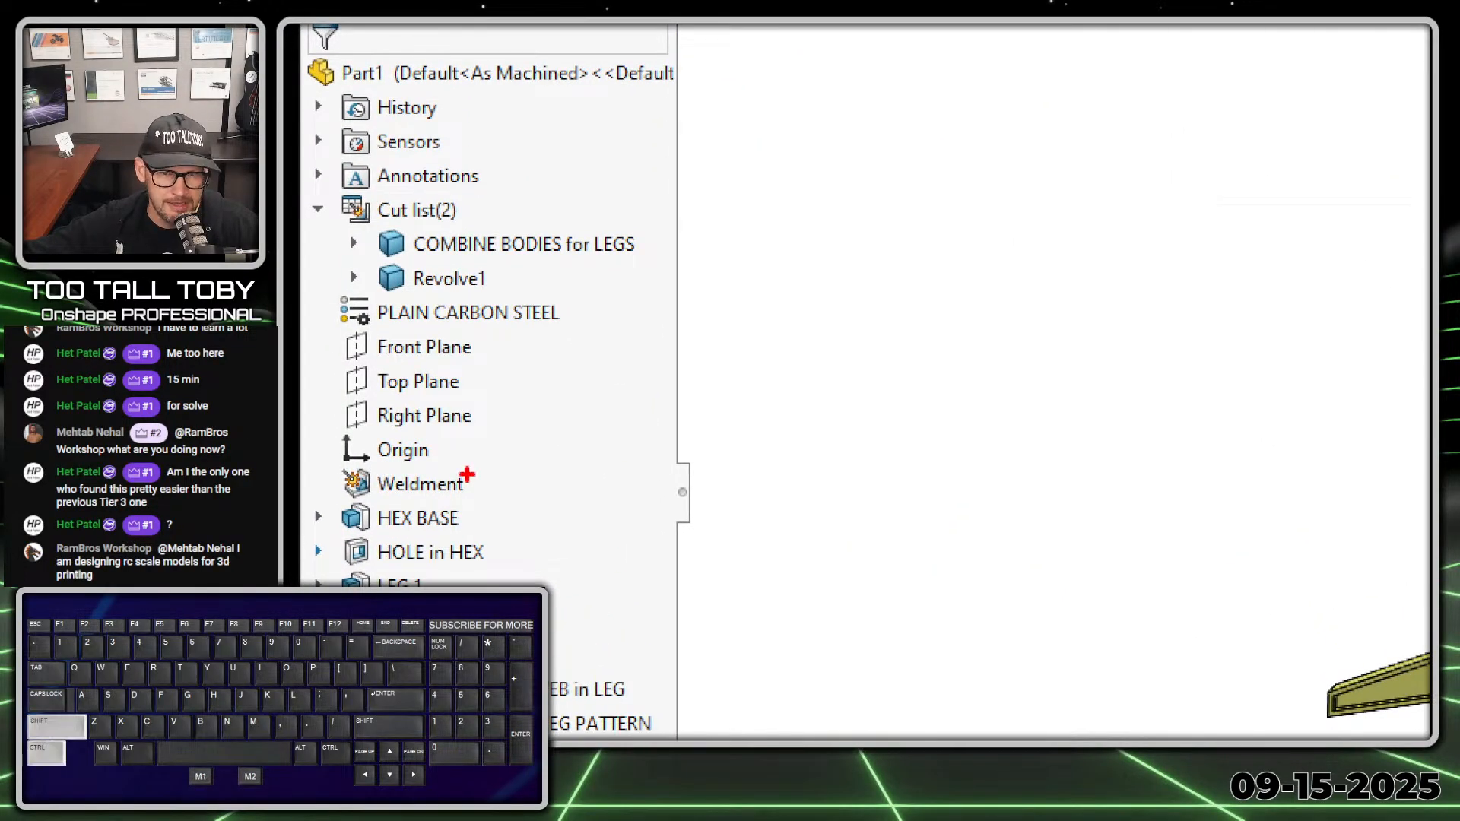
ctrl+shift+drag(468, 475, 588, 408)
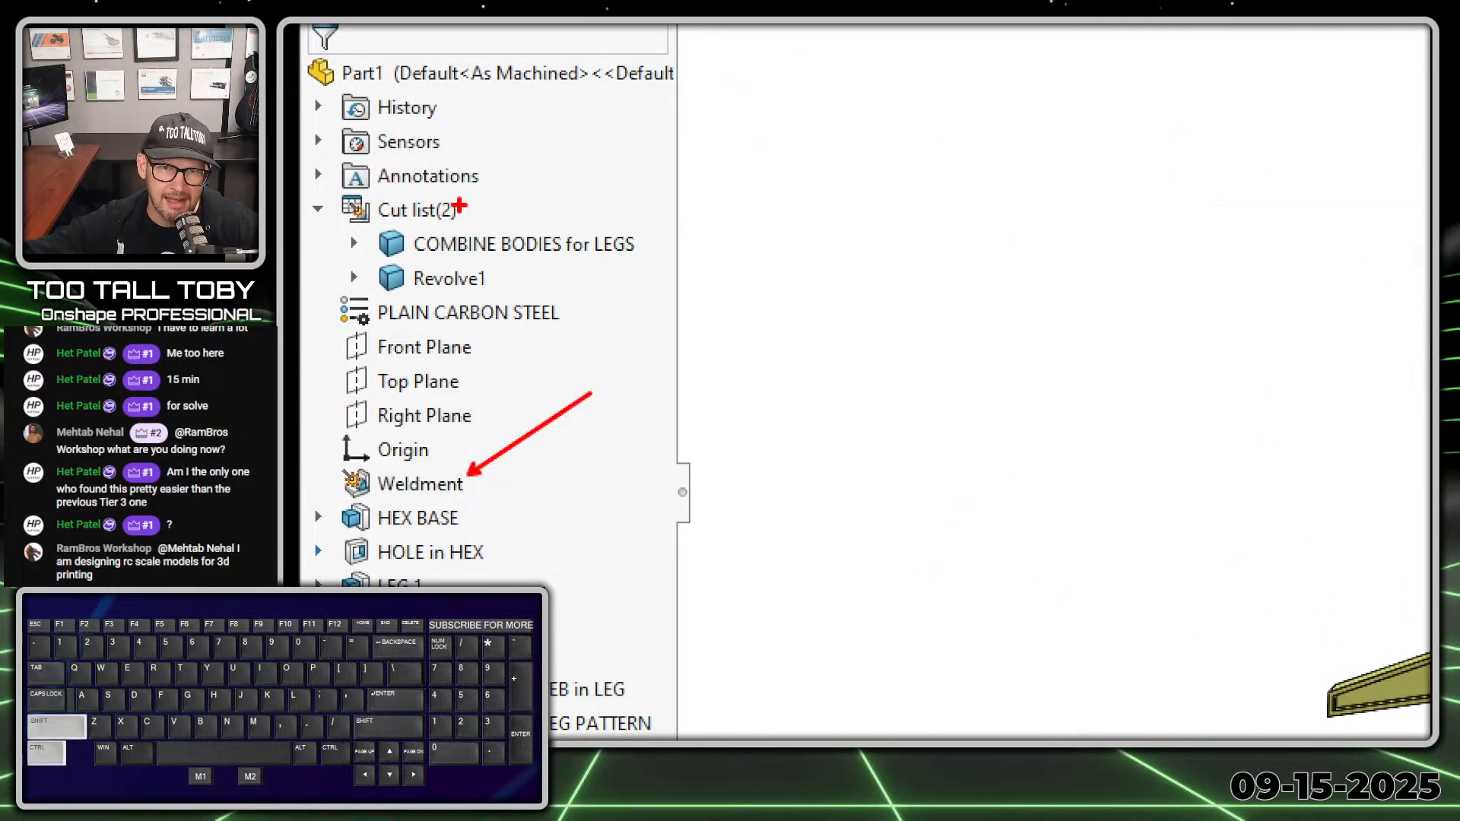
ctrl+shift+drag(498, 204, 678, 204)
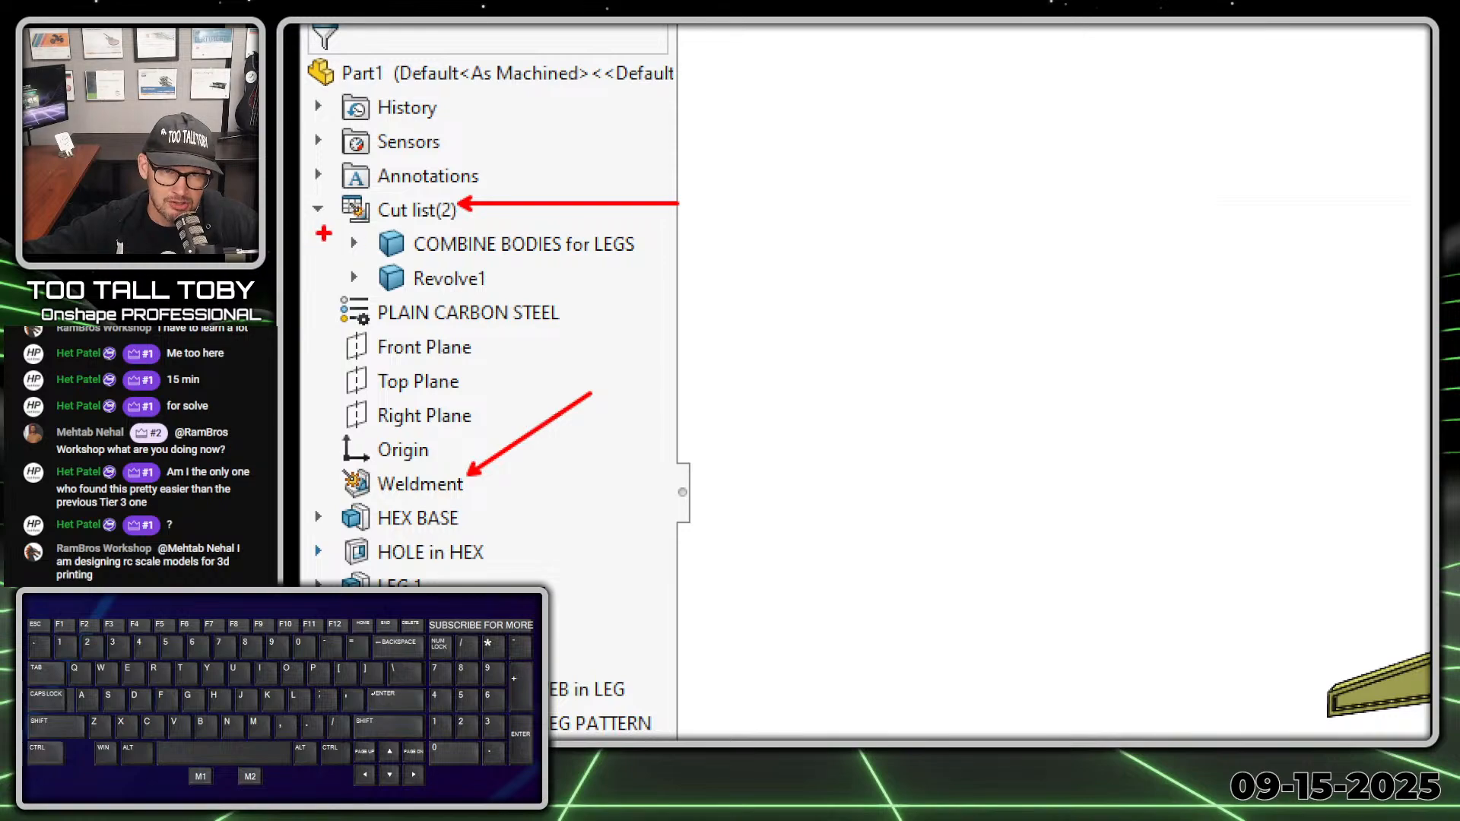
drag(325, 228, 498, 216)
key(alt+1)
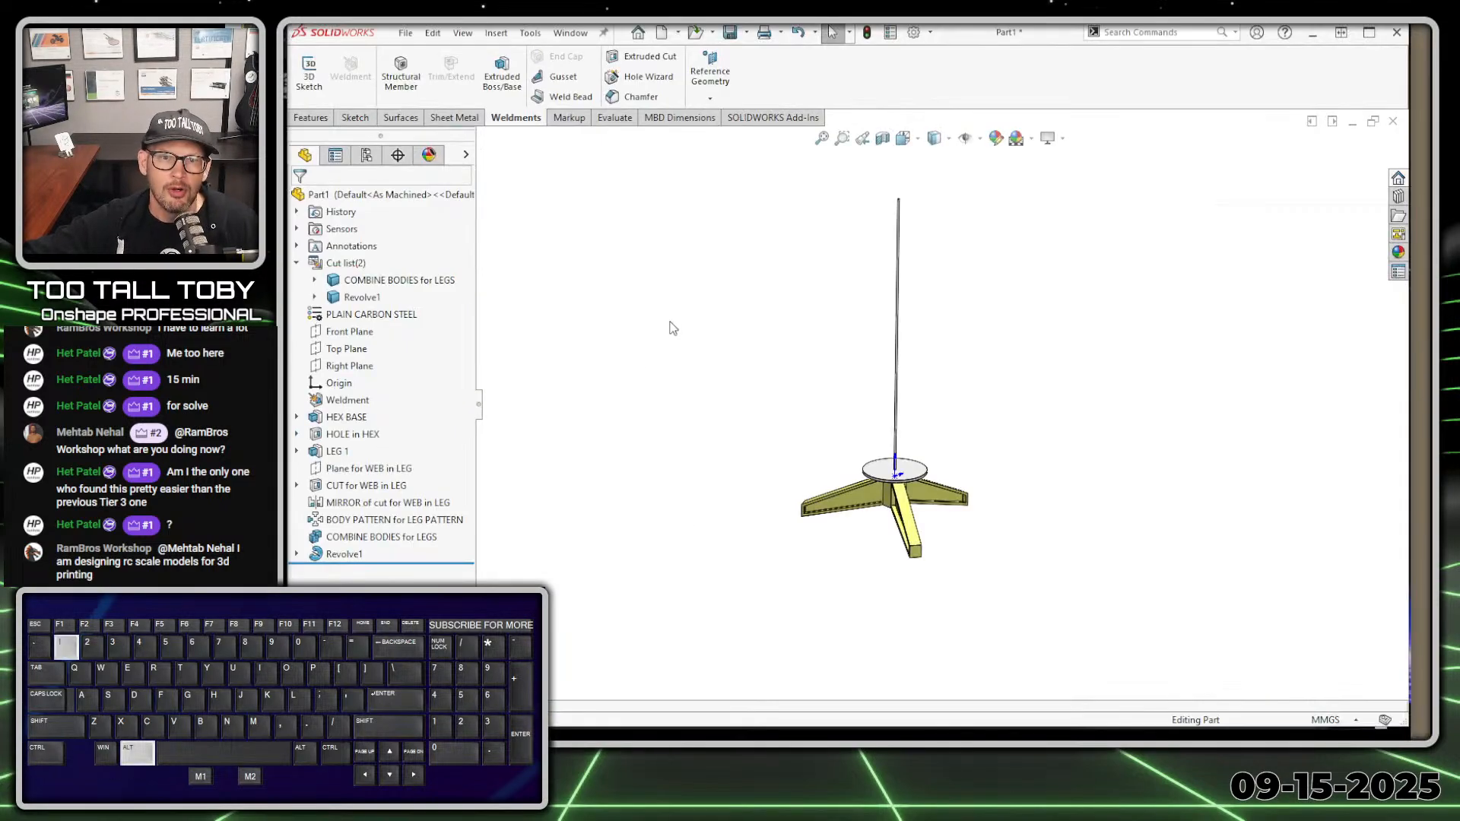
click(689, 339)
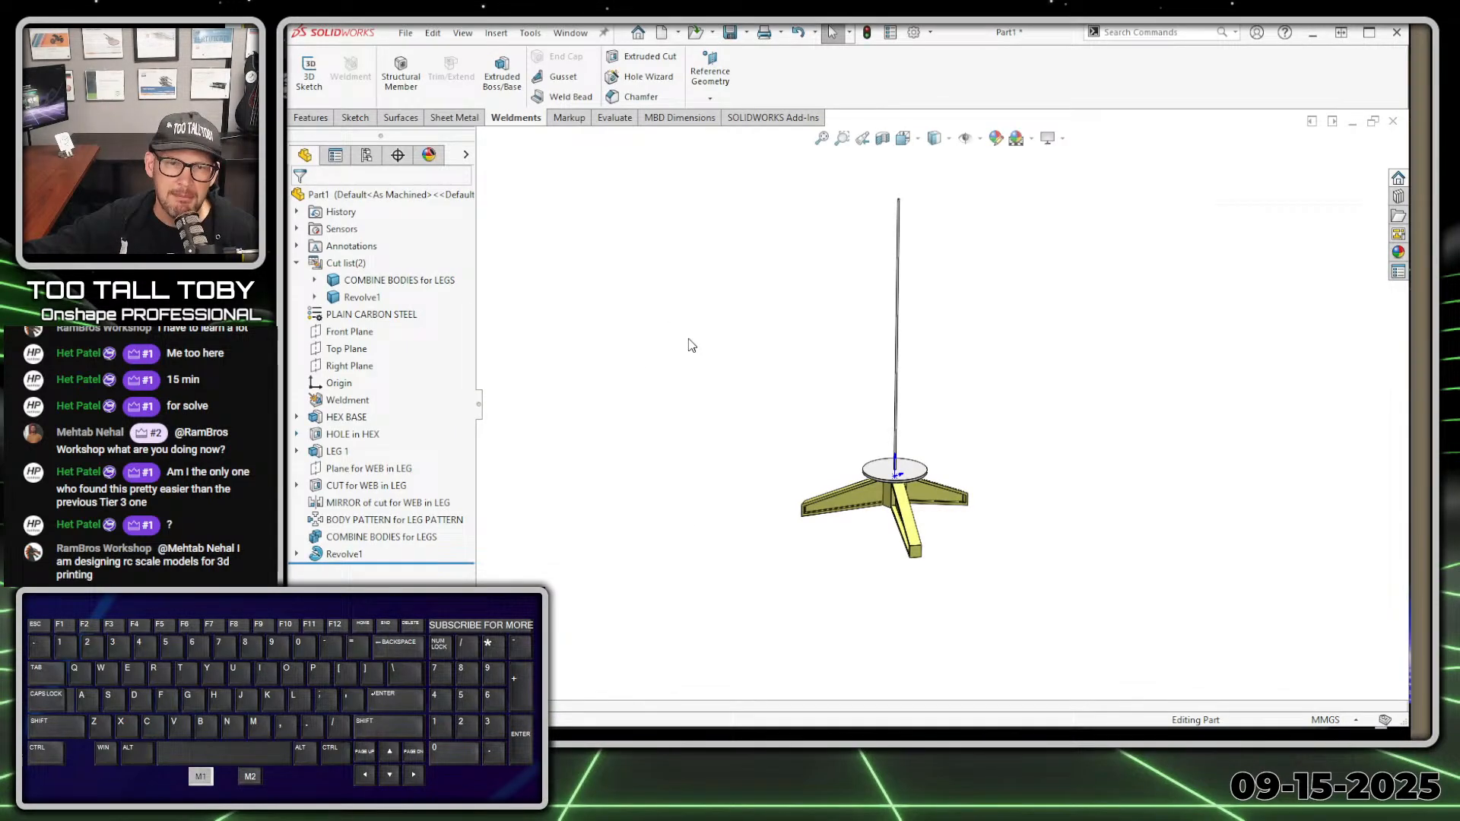
Update the cut list to sort the bodies into cut list items, and expand both items
right_click(357, 270)
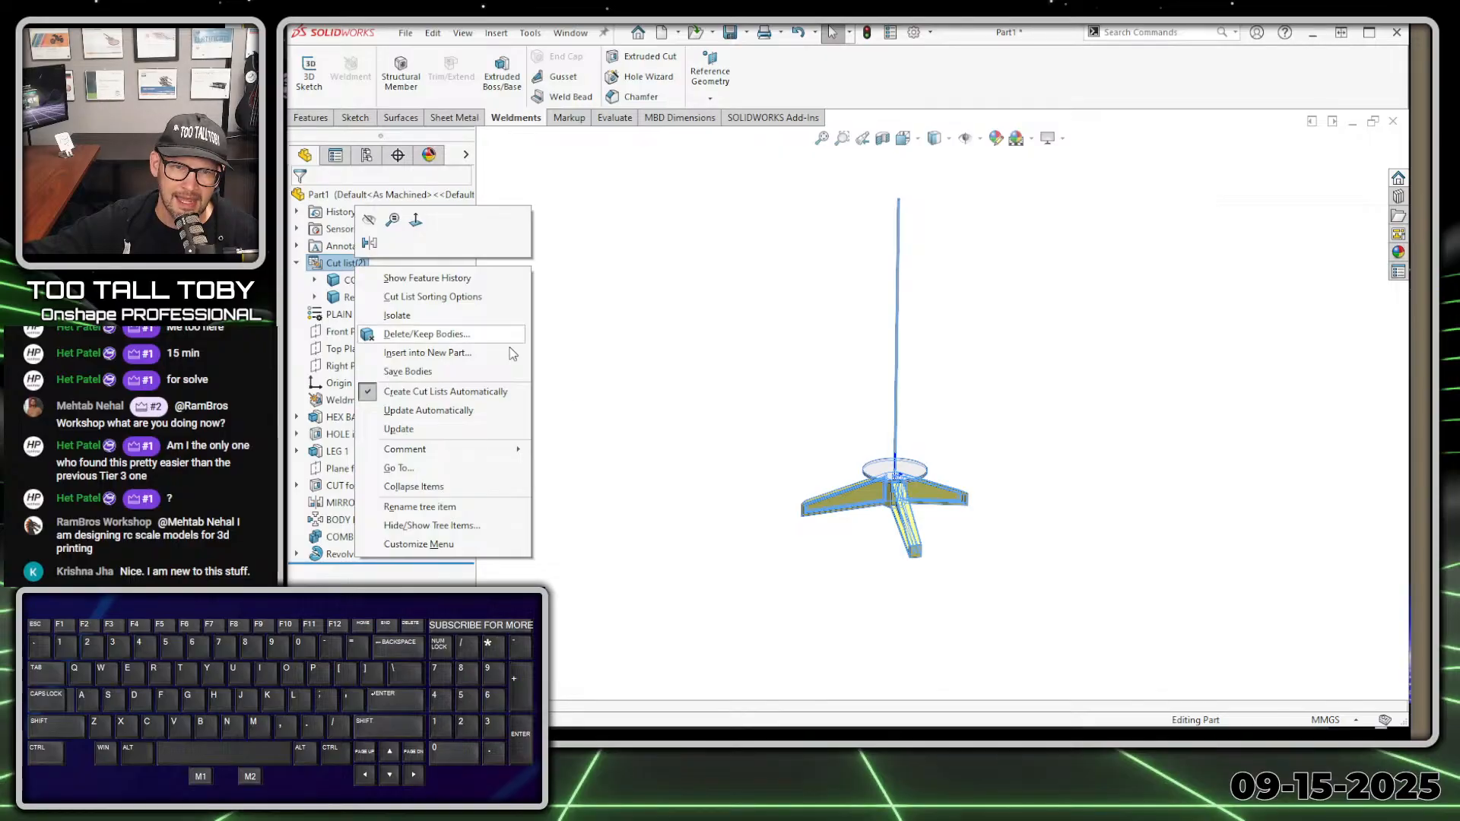
click(411, 431)
click(628, 282)
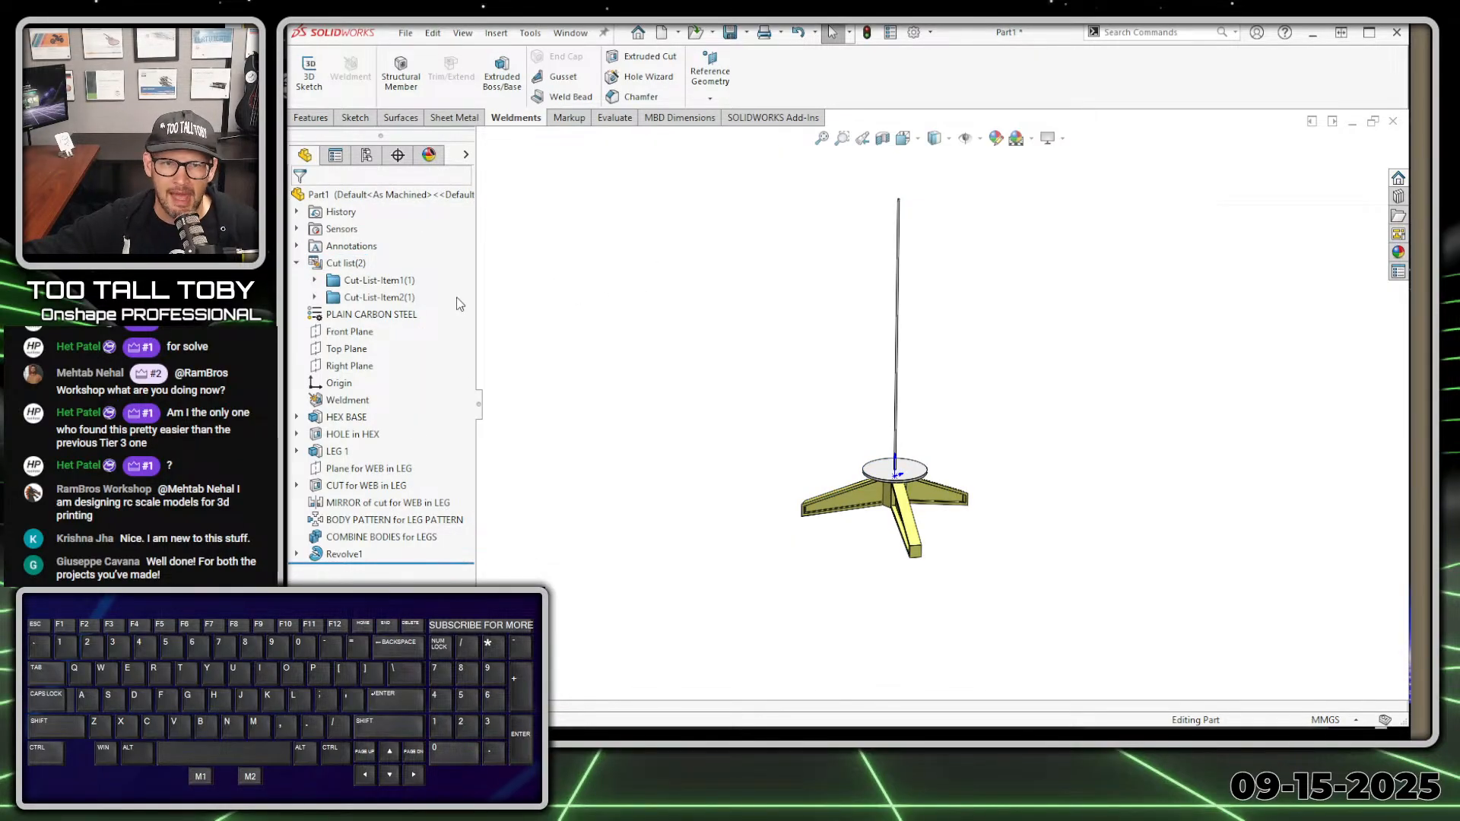
click(314, 281)
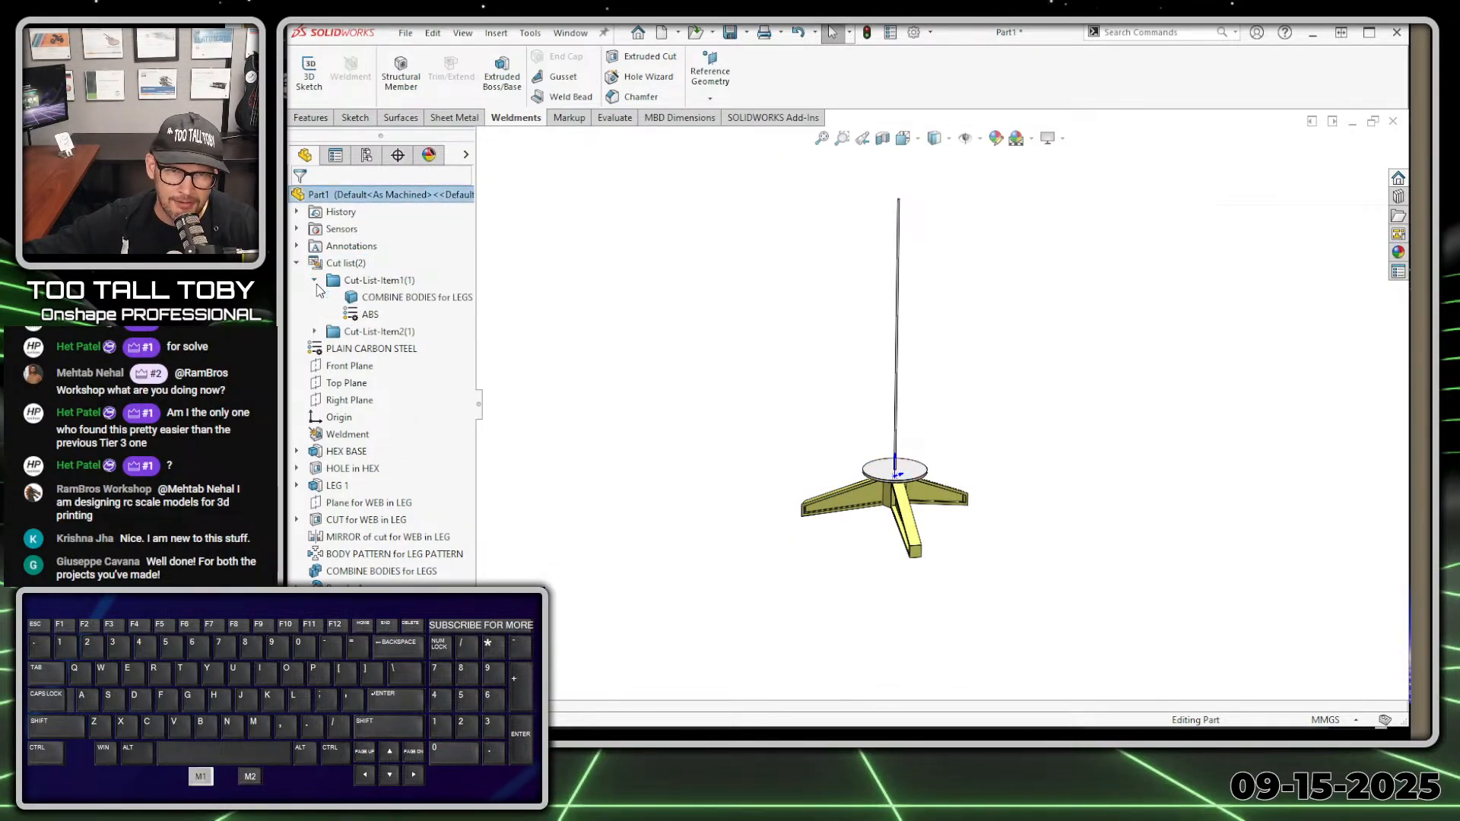
click(314, 331)
Rename the cut list item containing the combined legs body as BASE
click(385, 281)
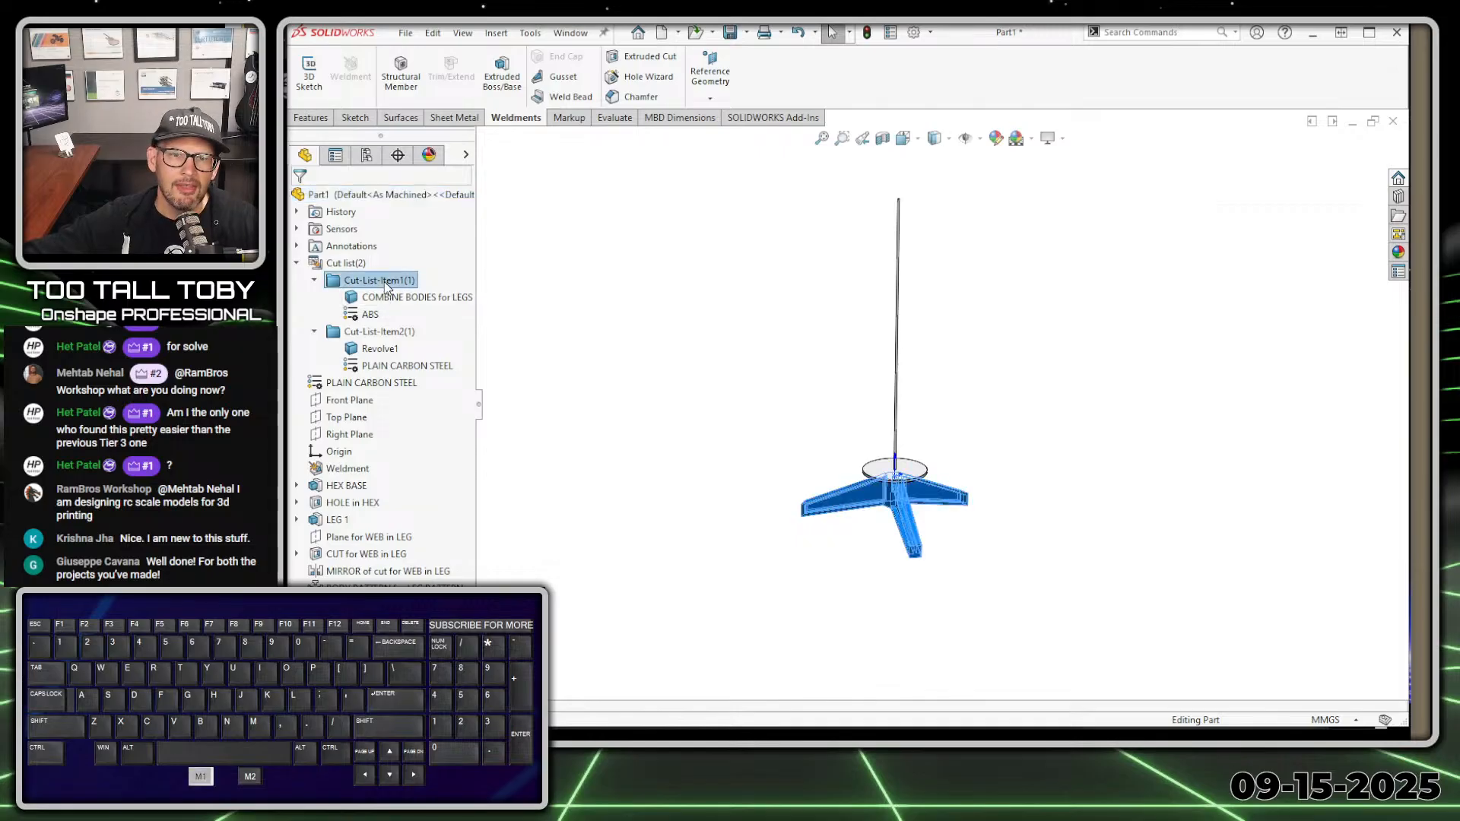
key(F2)
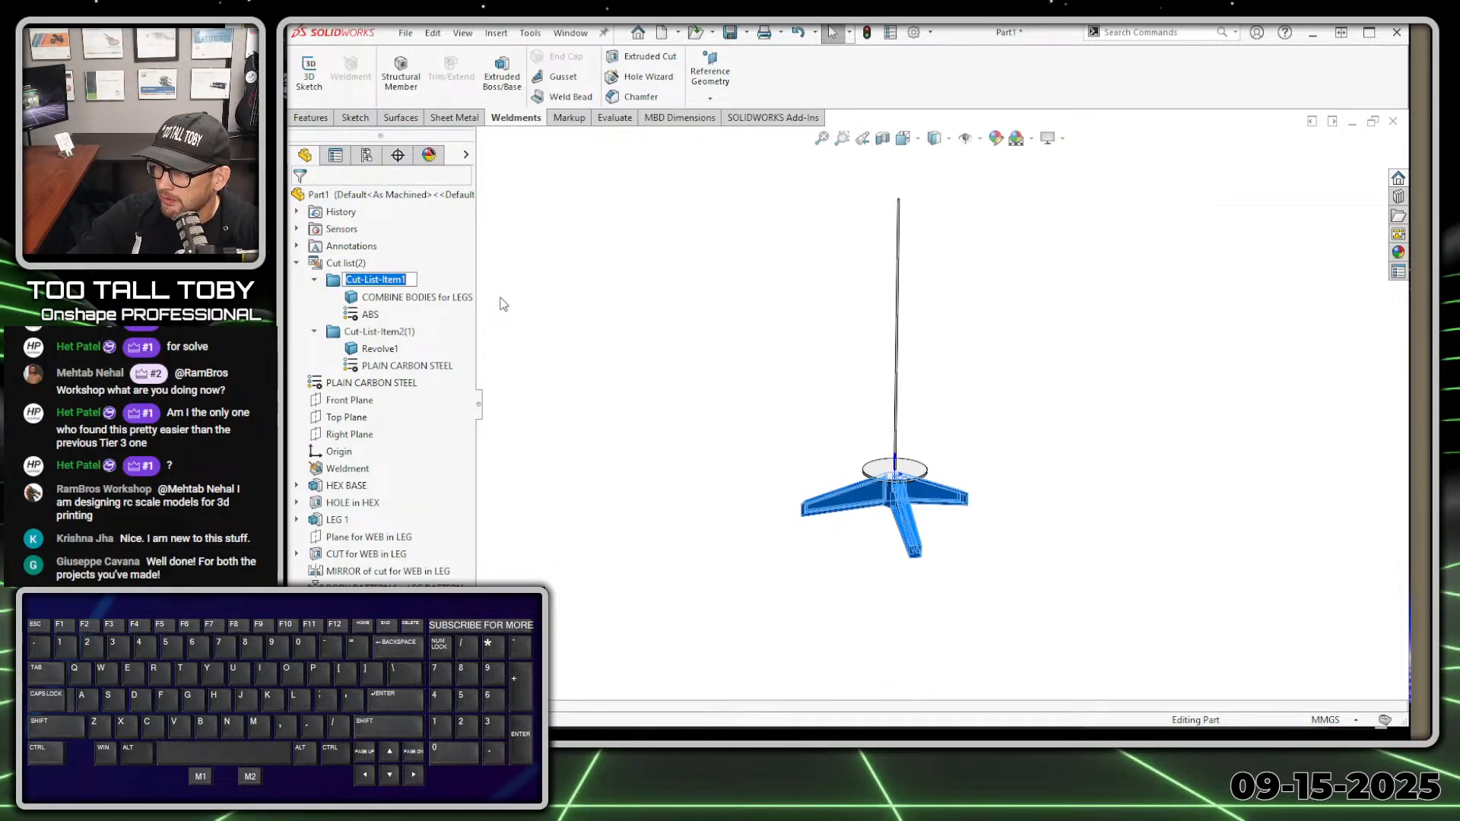
text(BASE)
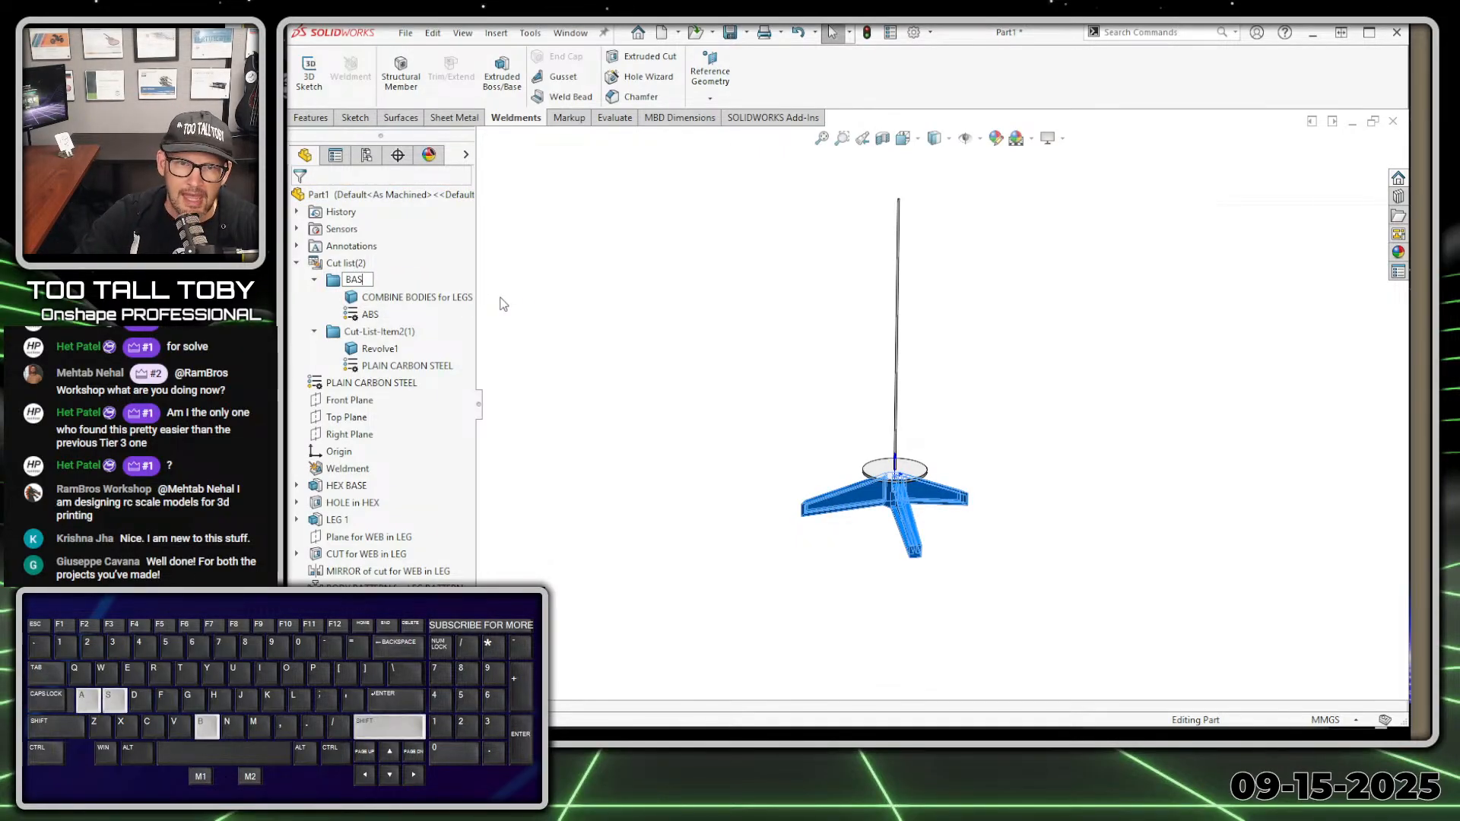
key(Return)
click(504, 303)
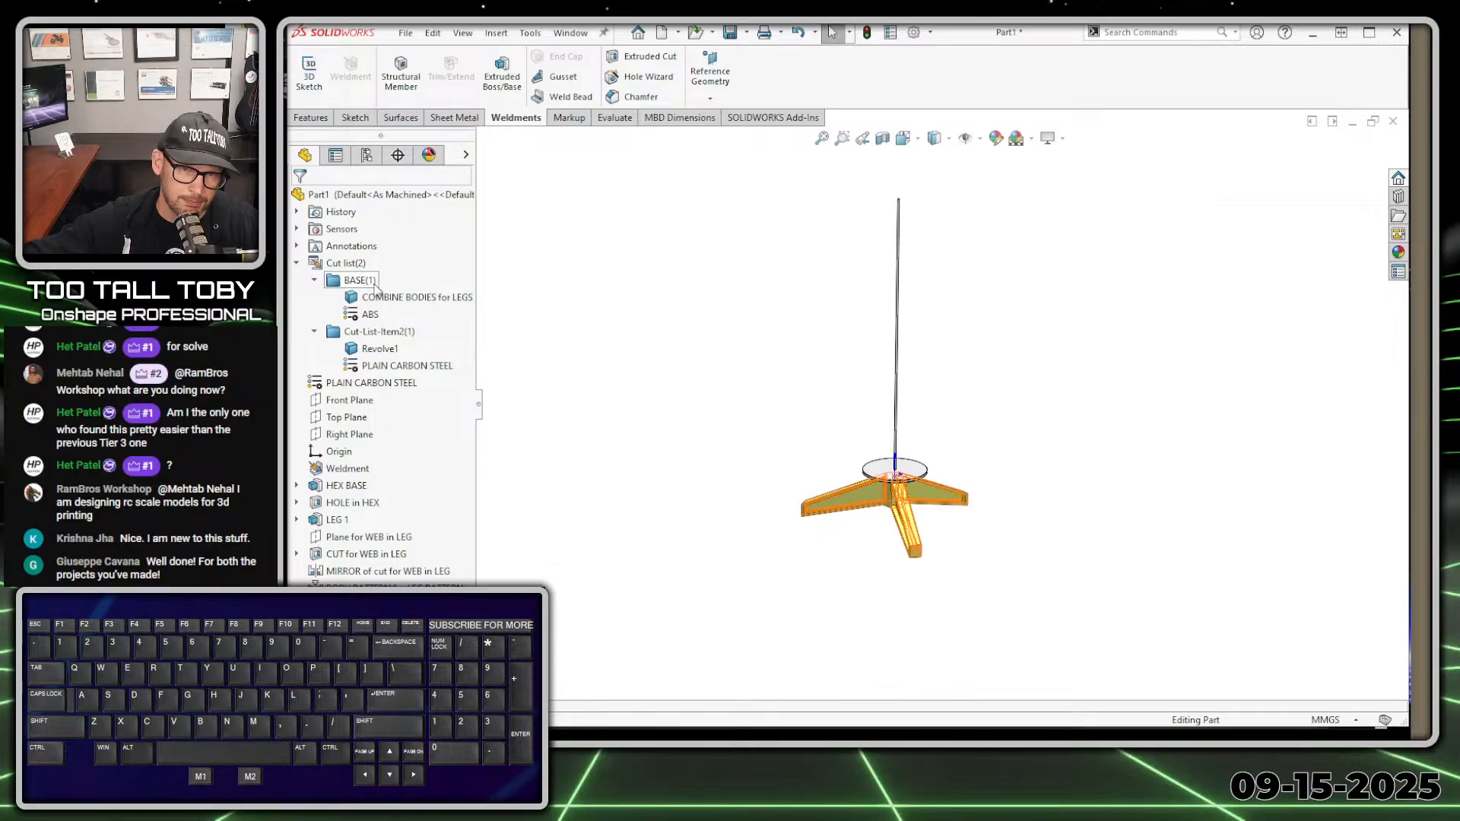
Review the cut list properties of BASE and of the revolved body's item, leaving without changes
right_click(354, 286)
click(388, 310)
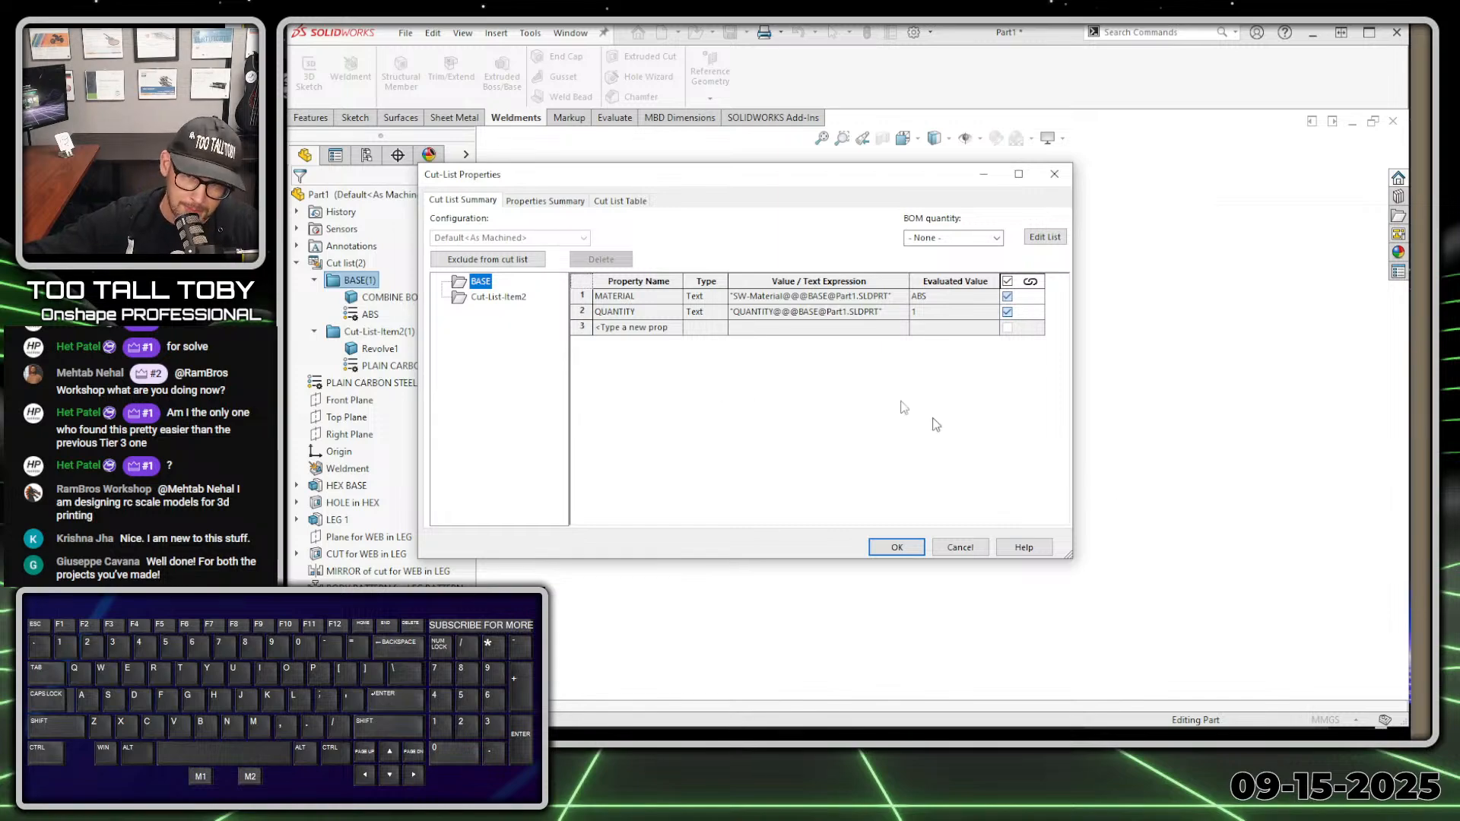
click(635, 327)
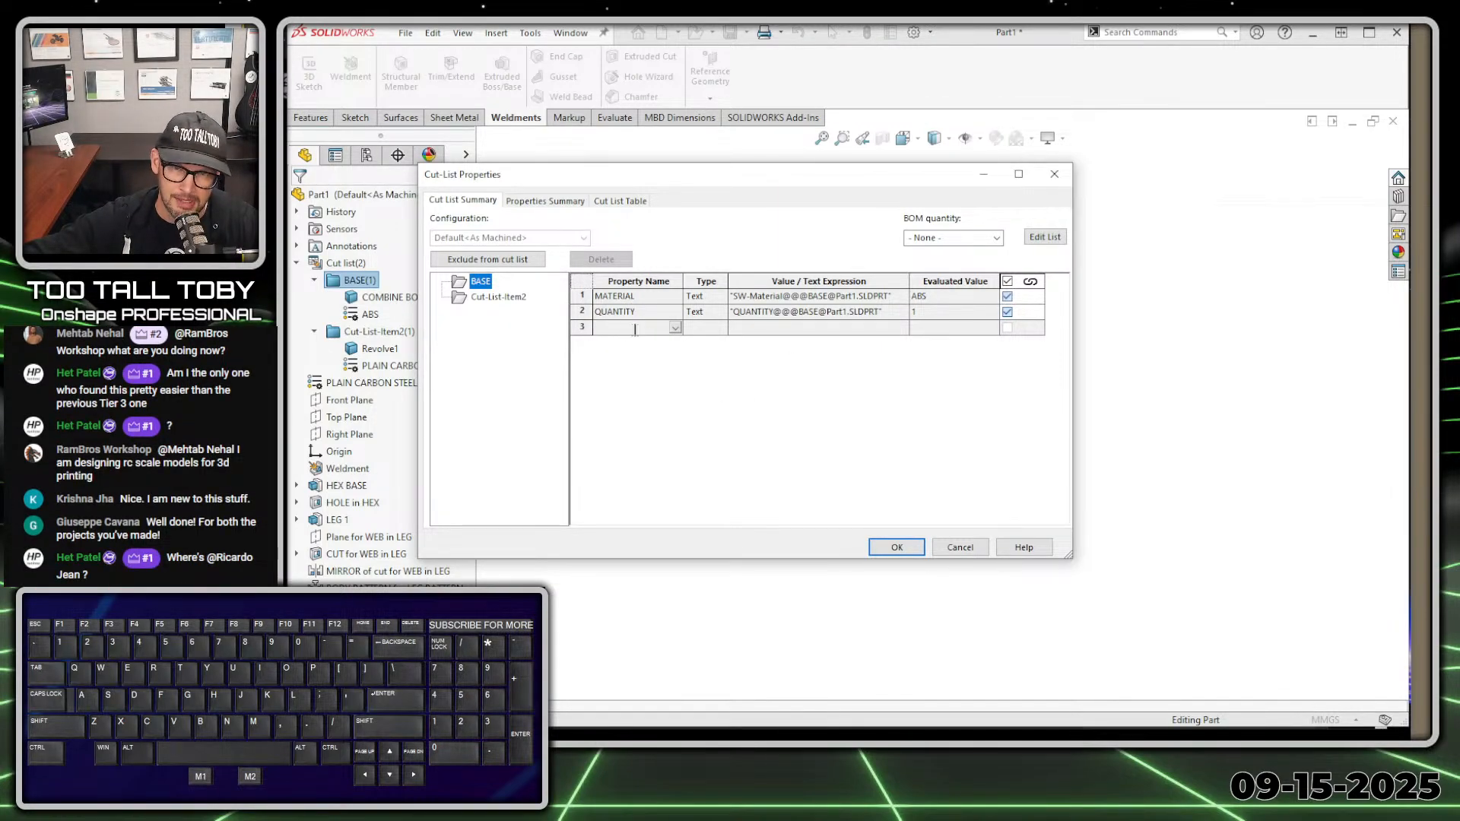
click(498, 296)
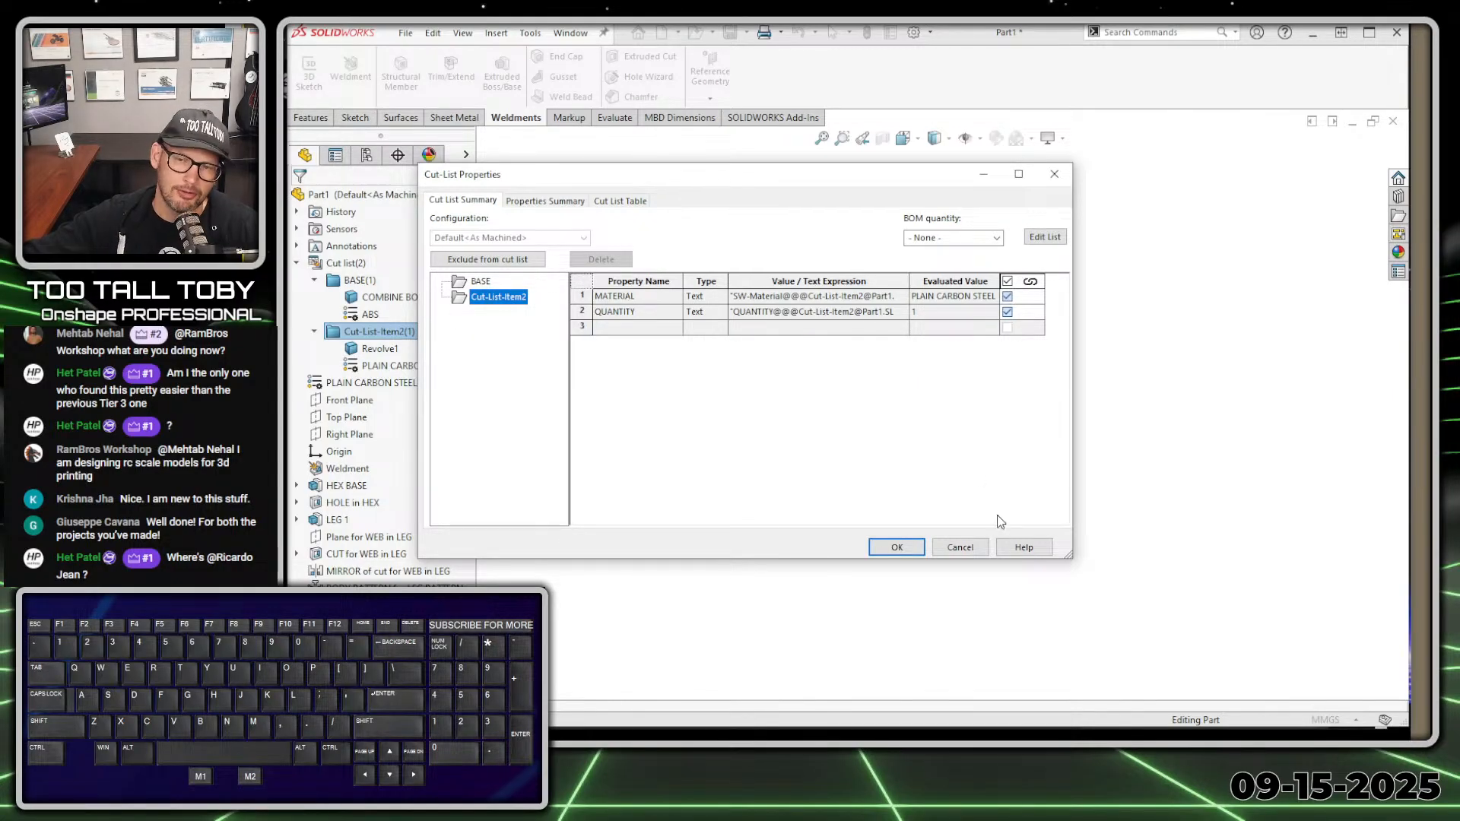
click(960, 548)
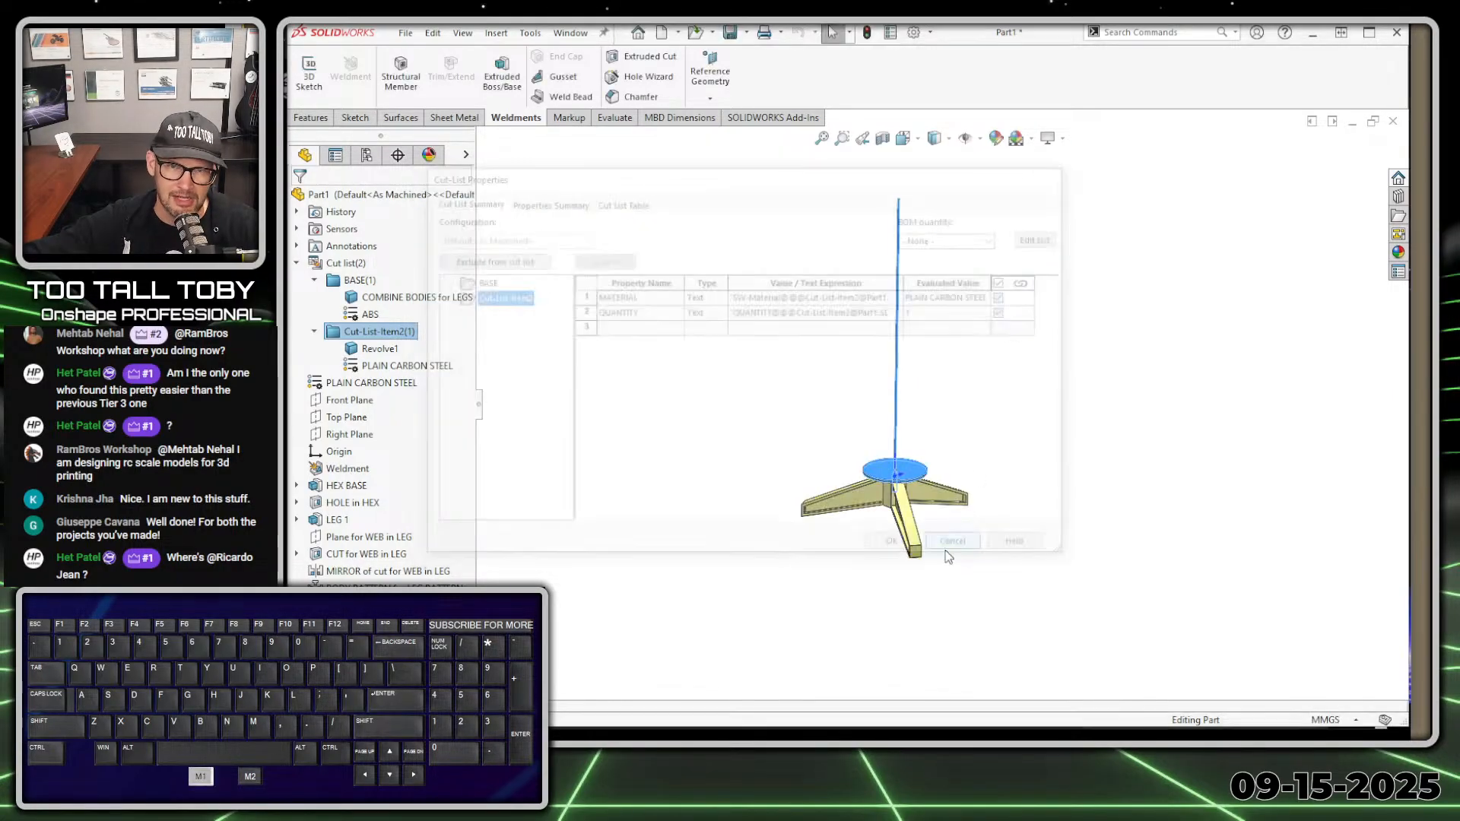
Compare the challenge drawing's part names and materials table with the weldment cut list, and move the drawing out of view
mouse_move(1459, 89)
mouse_down()
mouse_move(718, 86)
mouse_move(692, 64)
mouse_move(780, 67)
mouse_up()
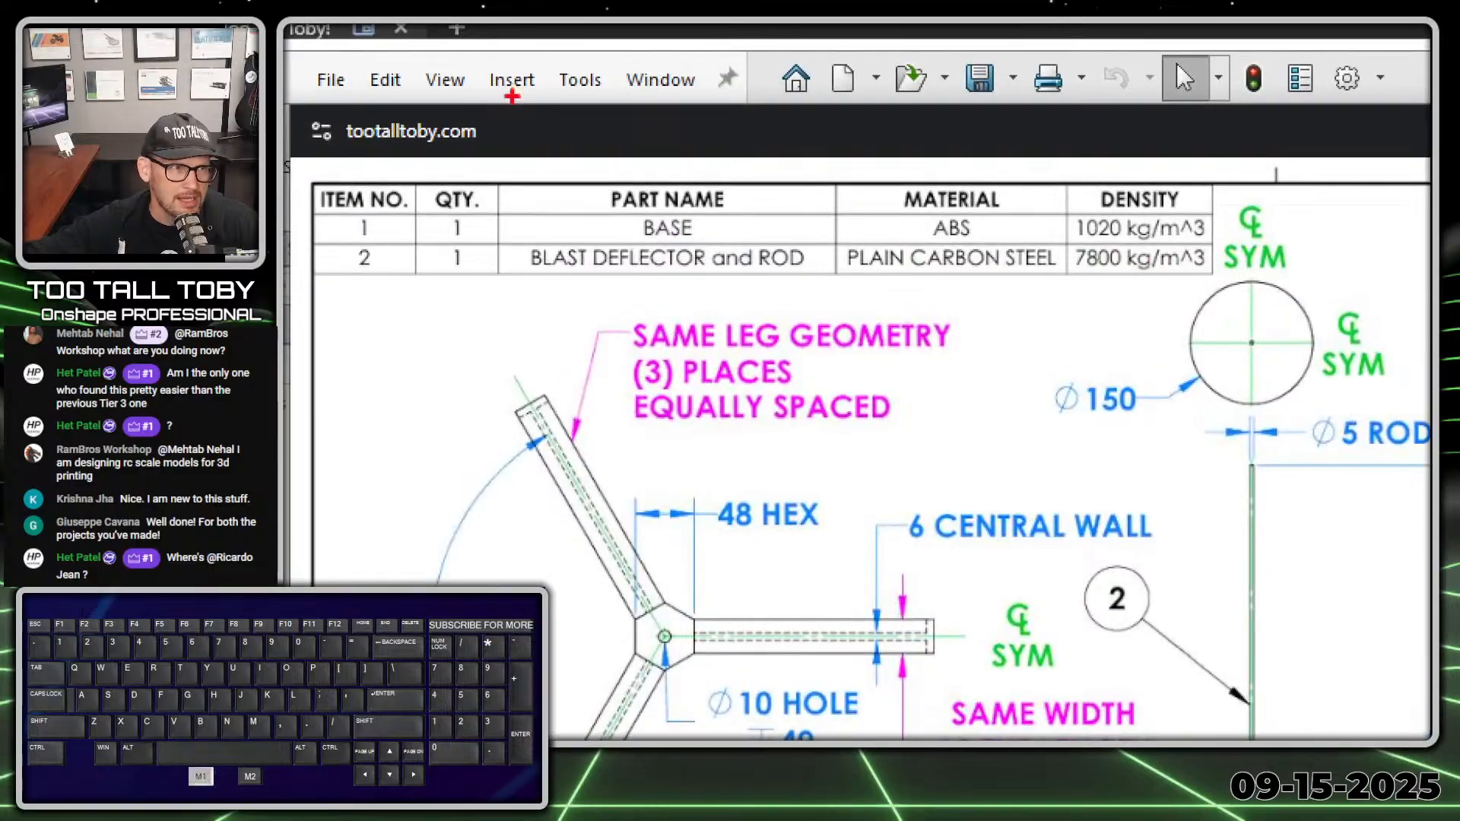
ctrl+shift+drag(394, 289, 350, 405)
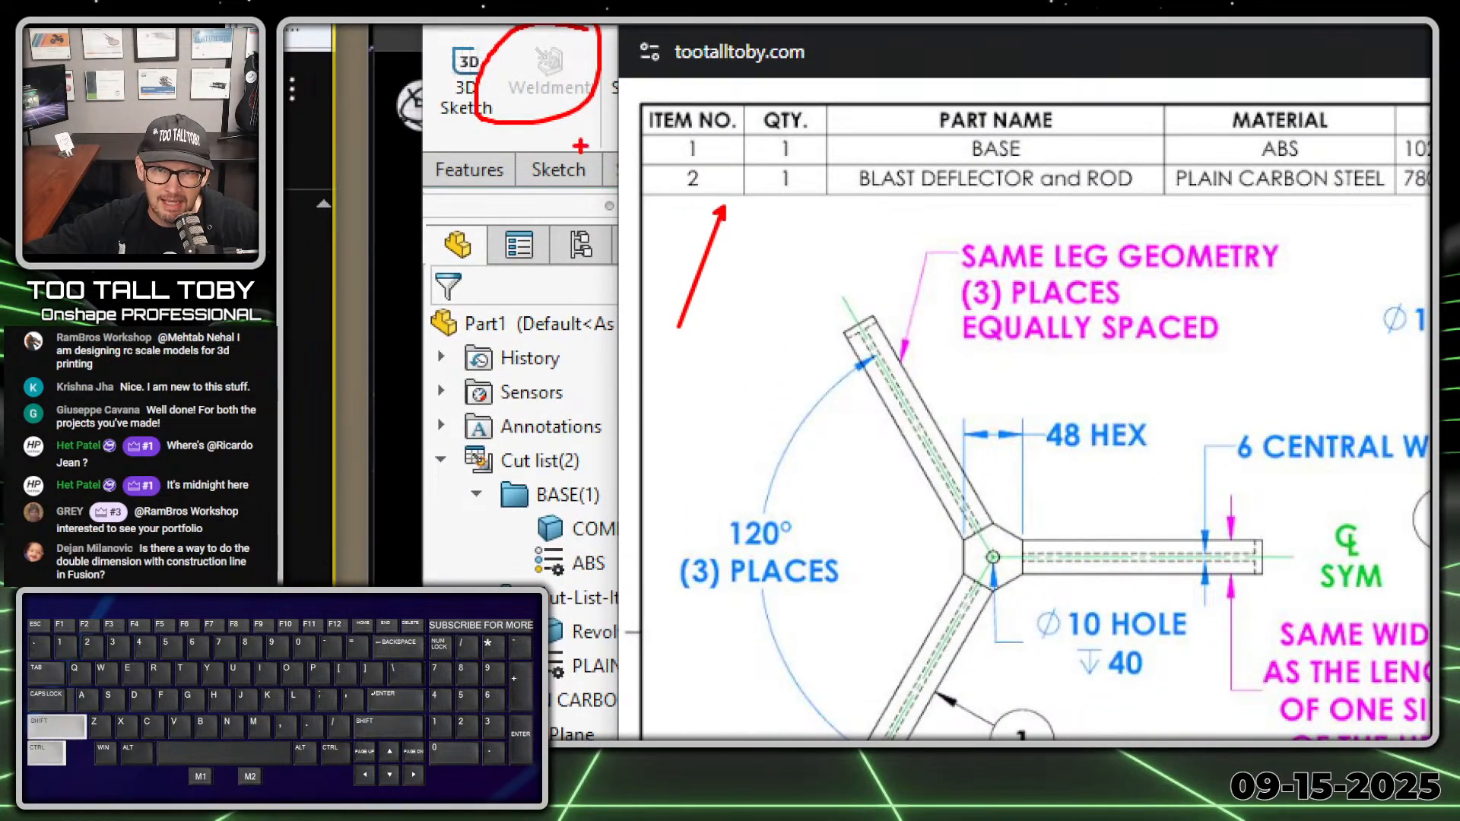
ctrl+shift+drag(548, 117, 547, 134)
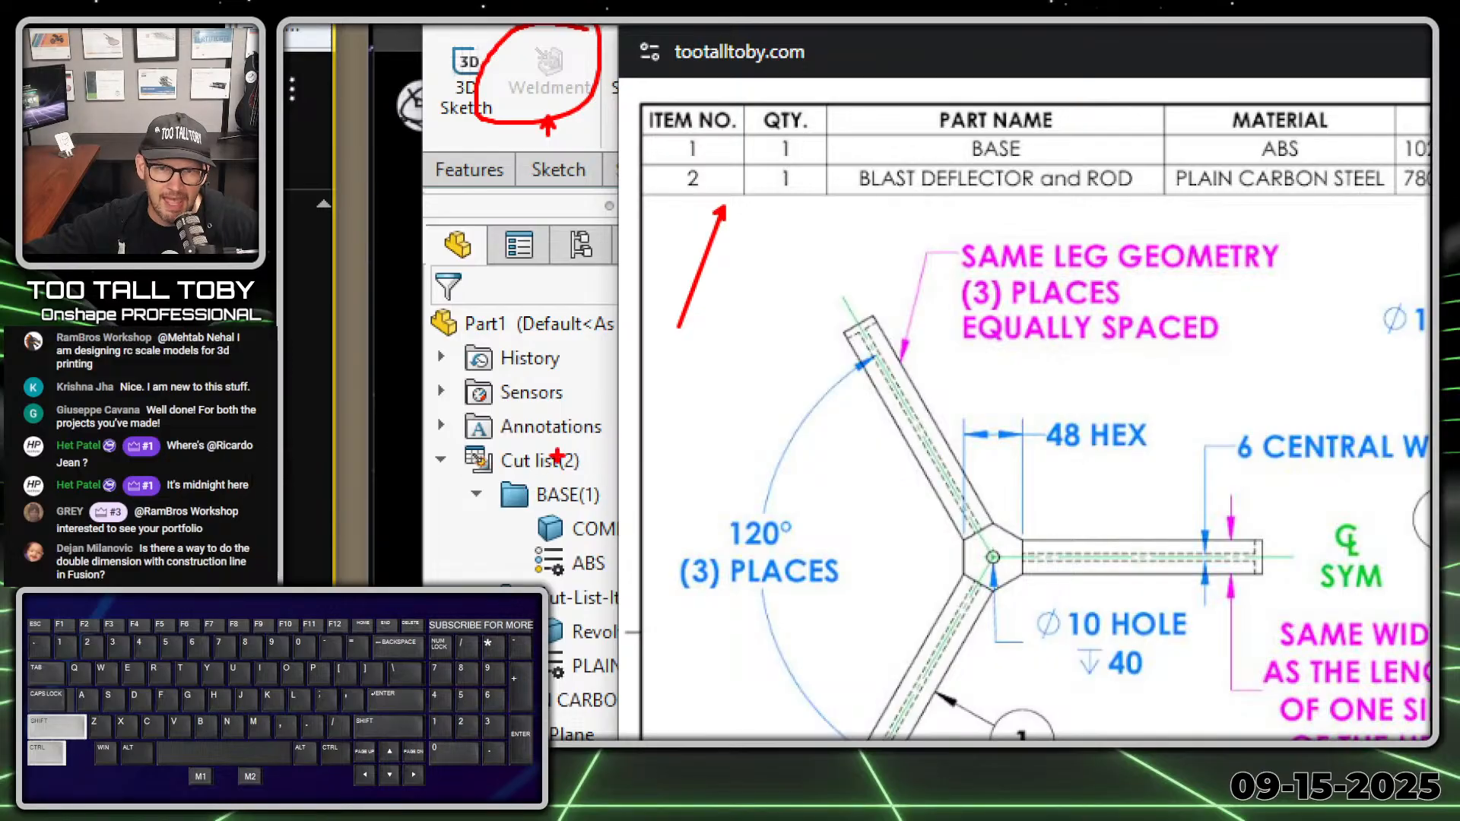
ctrl+shift+drag(539, 449, 645, 327)
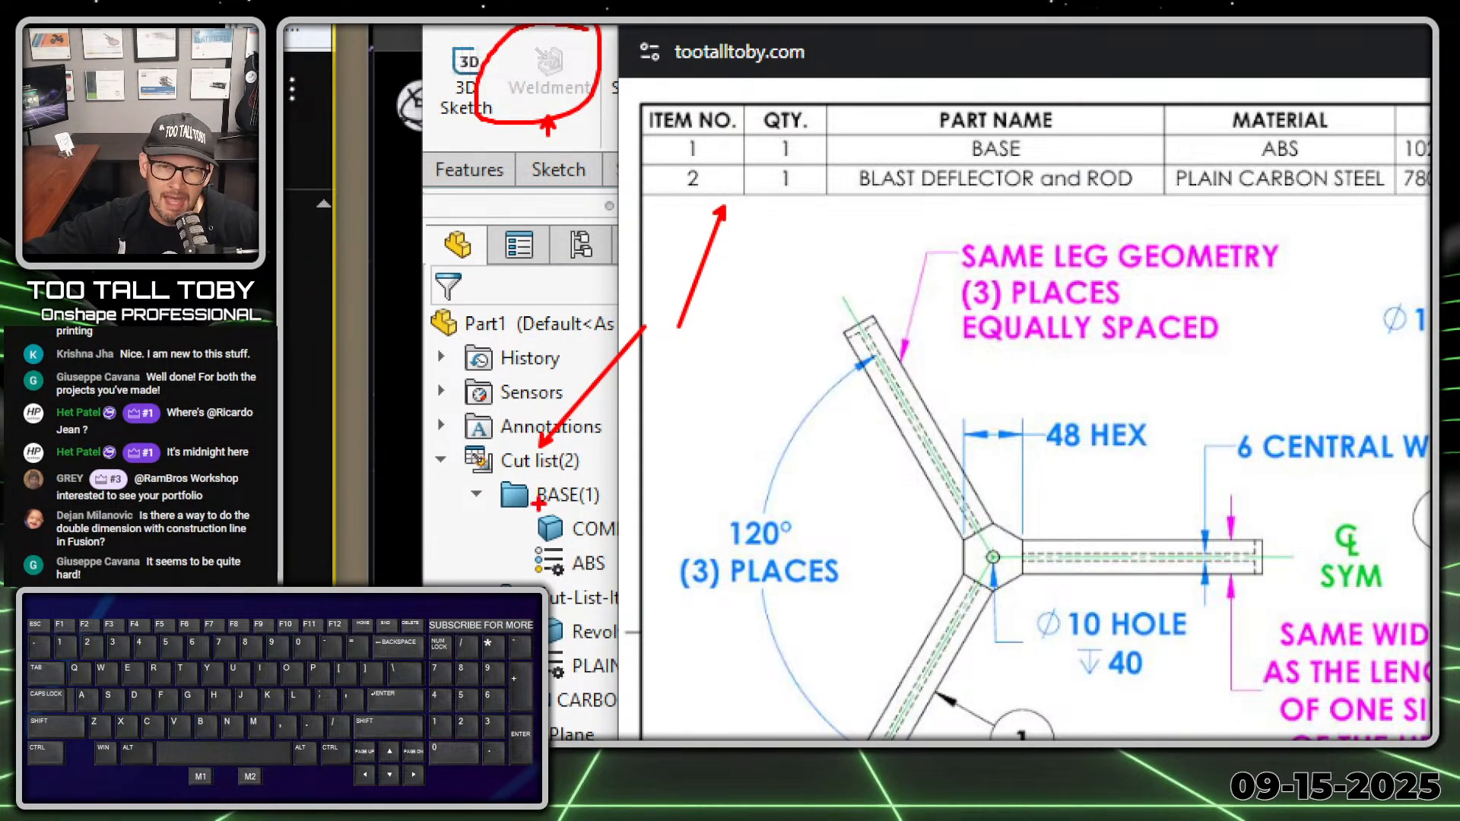
shift+drag(465, 525, 604, 525)
shift+drag(547, 617, 708, 617)
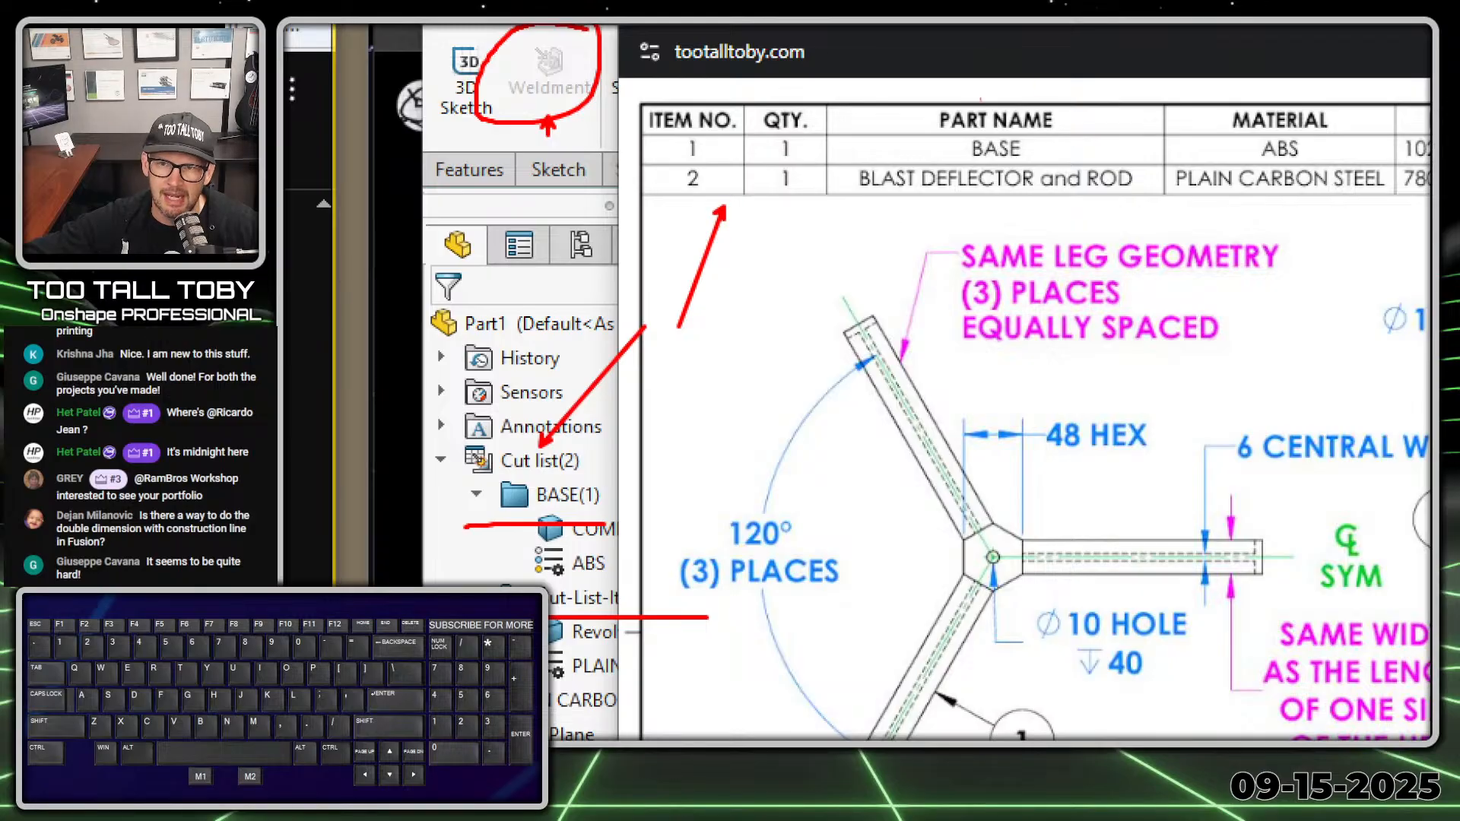
ctrl+shift+drag(937, 147, 829, 125)
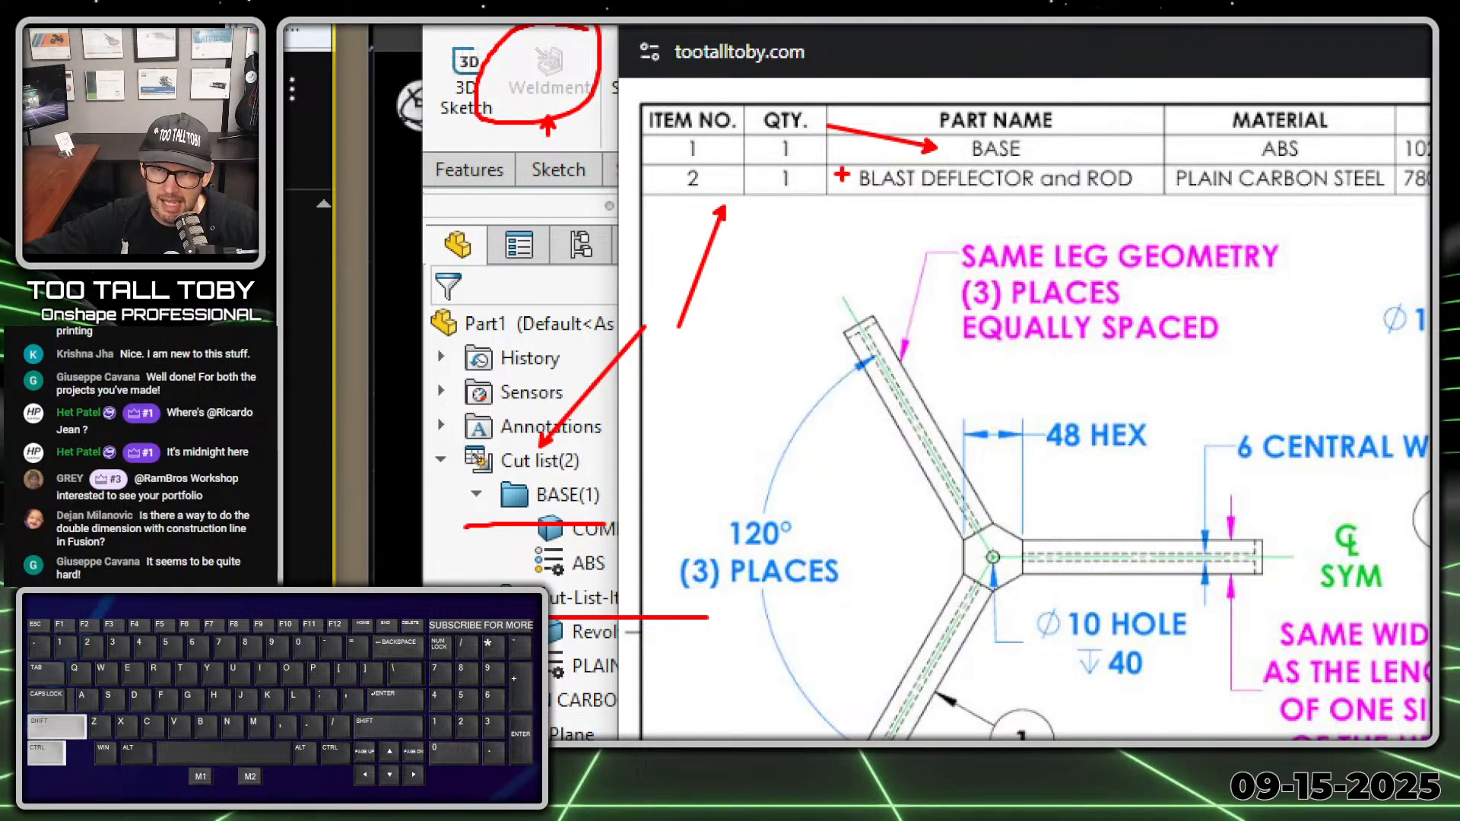
ctrl+shift+drag(839, 176, 736, 249)
mouse_move(1243, 166)
mouse_down()
mouse_move(1333, 156)
mouse_move(1179, 107)
mouse_move(1271, 163)
mouse_up()
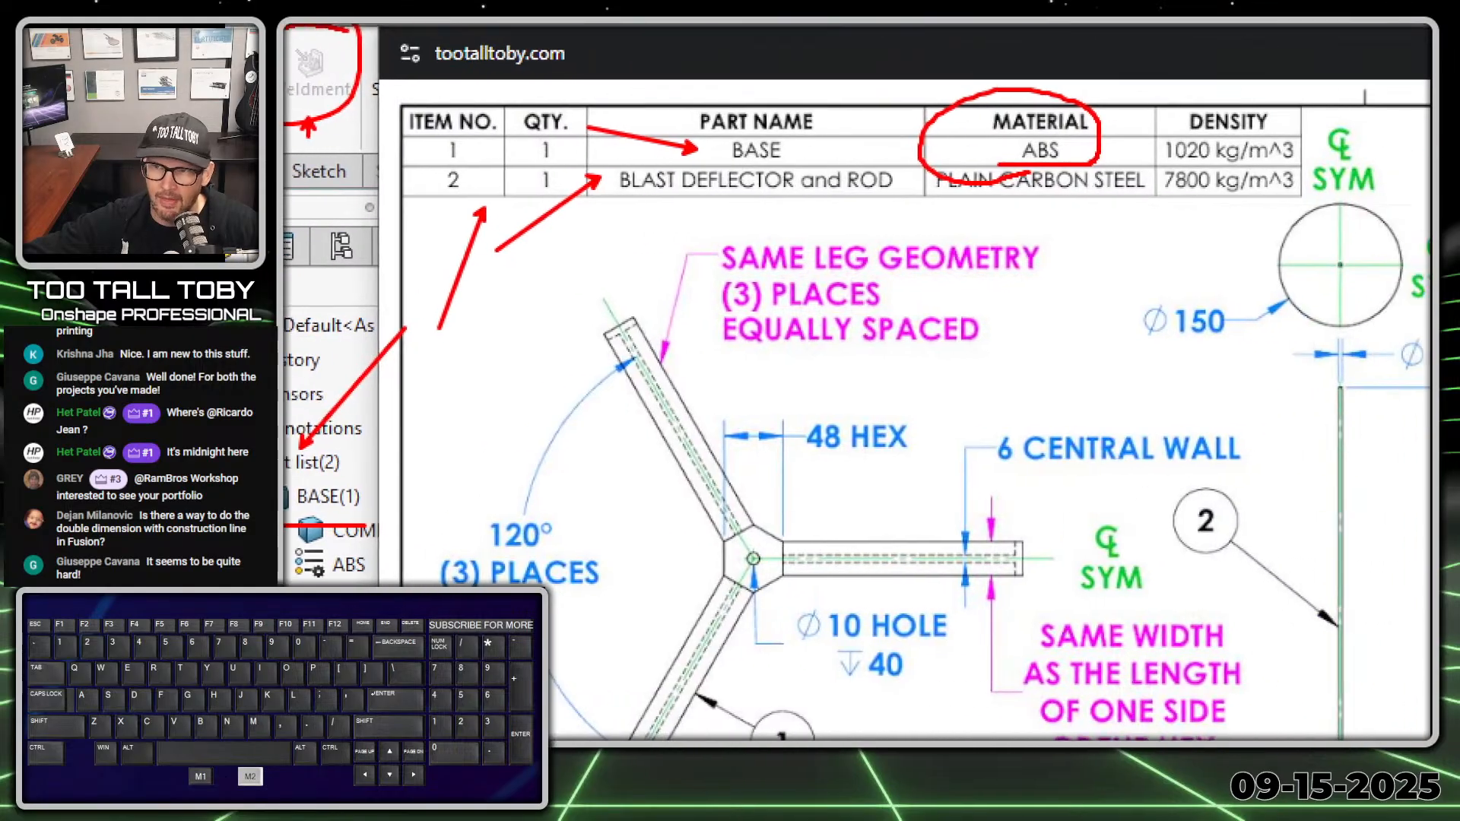
click(400, 83)
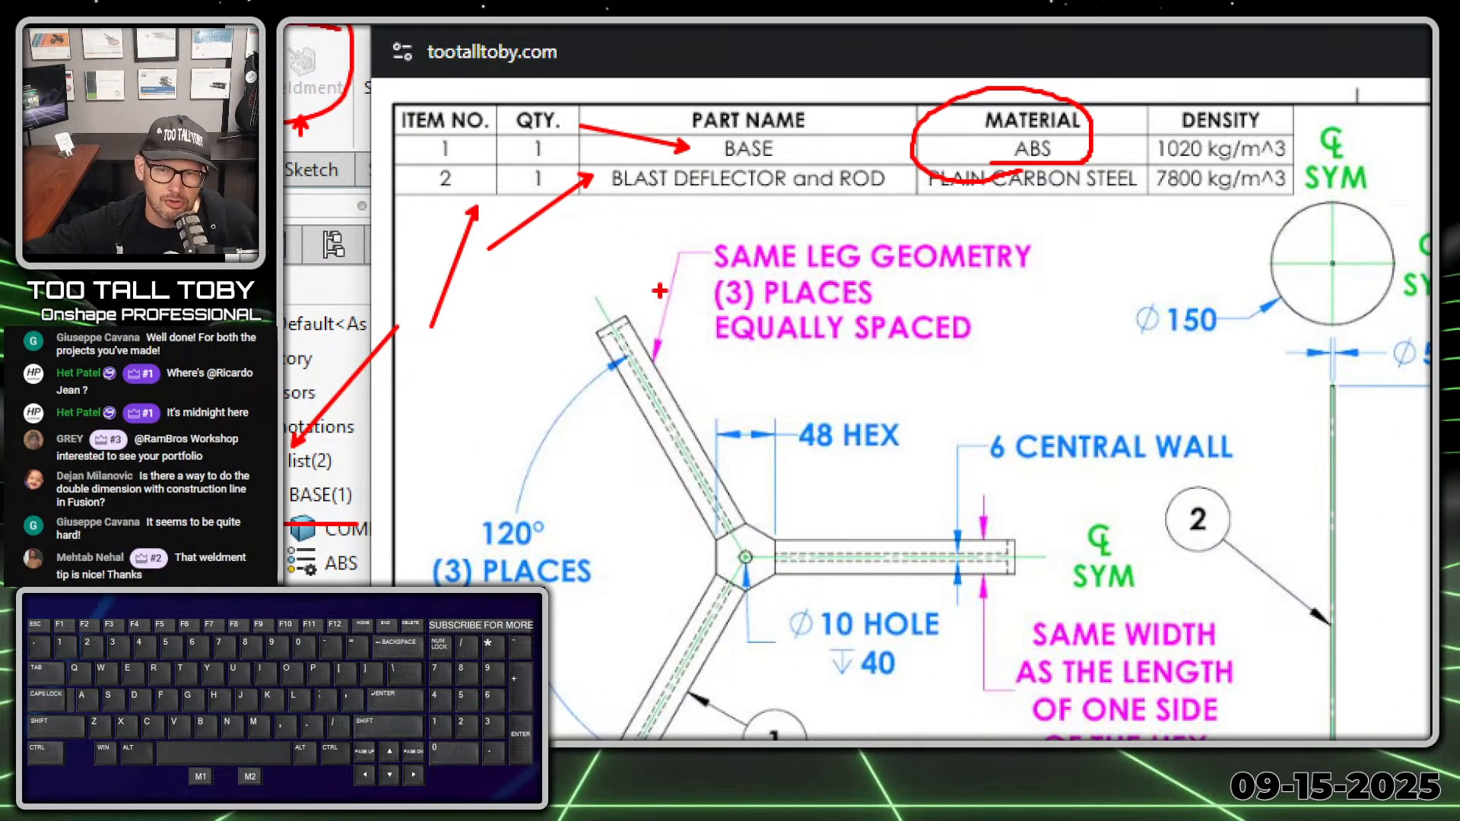
key(Escape)
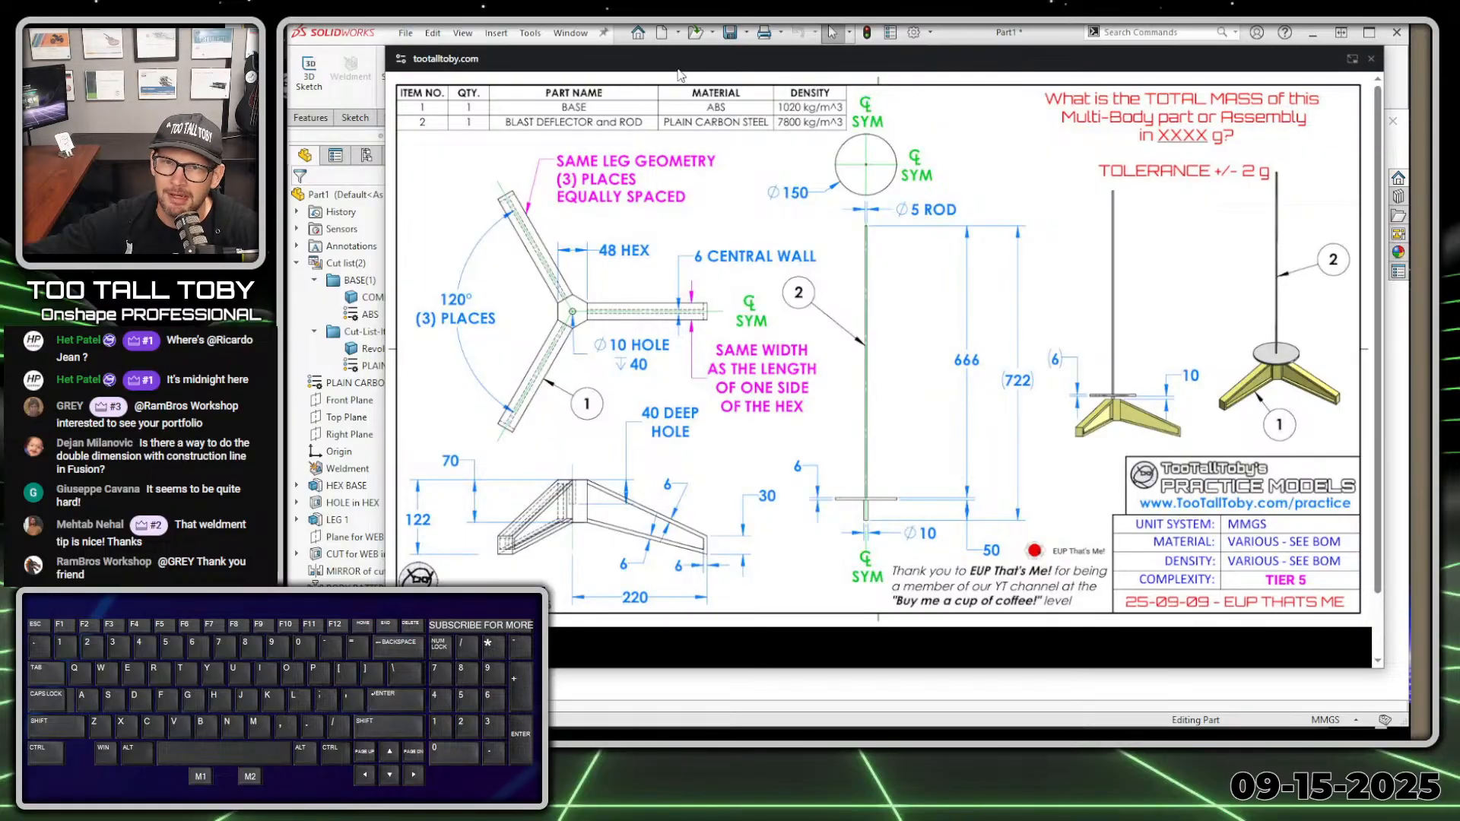
click(632, 67)
drag(632, 67, 1430, 67)
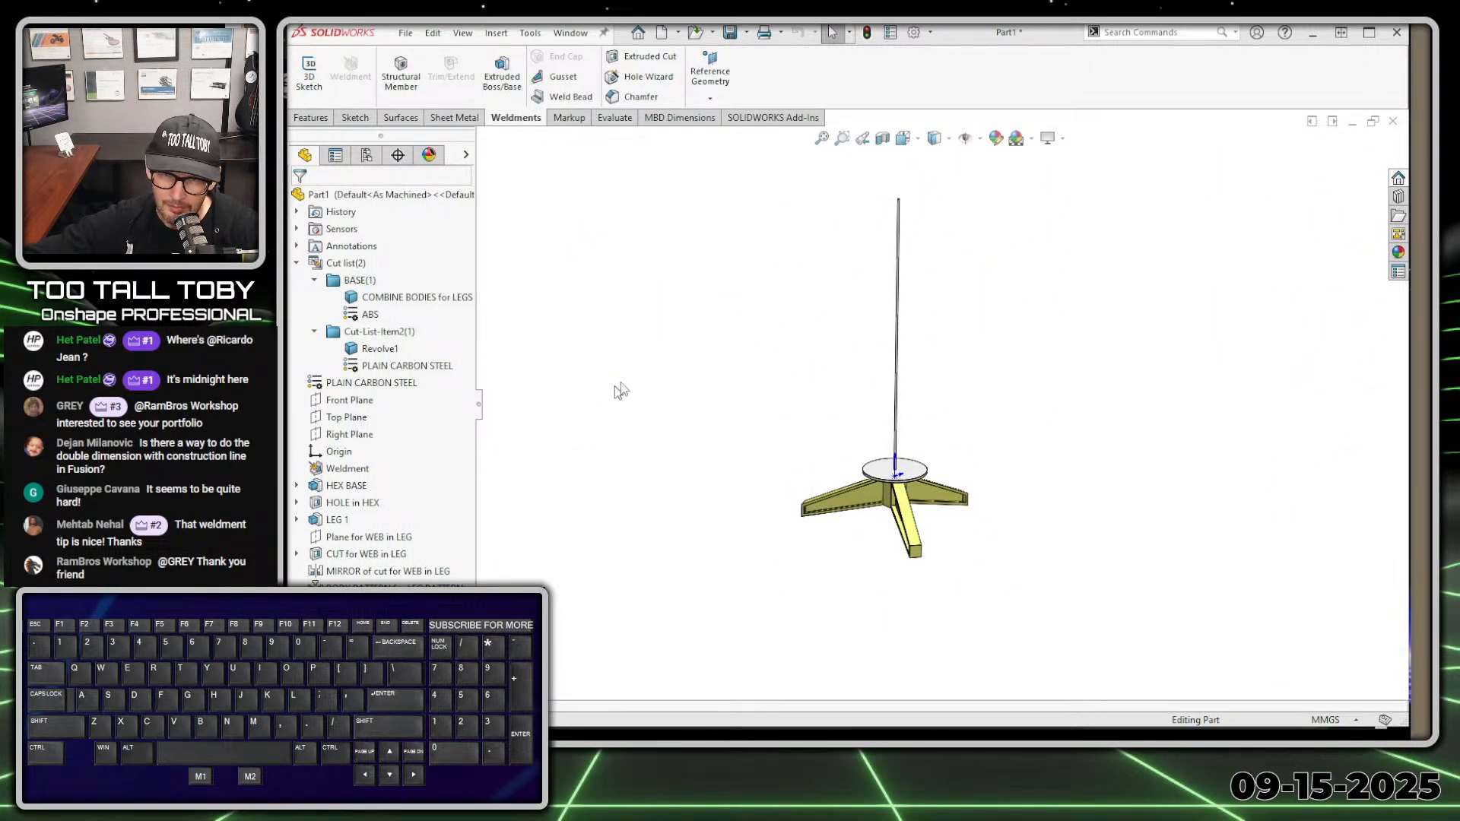
Expand the Sensors folder of the part and look at the mass sensor and the folder's available options
click(613, 118)
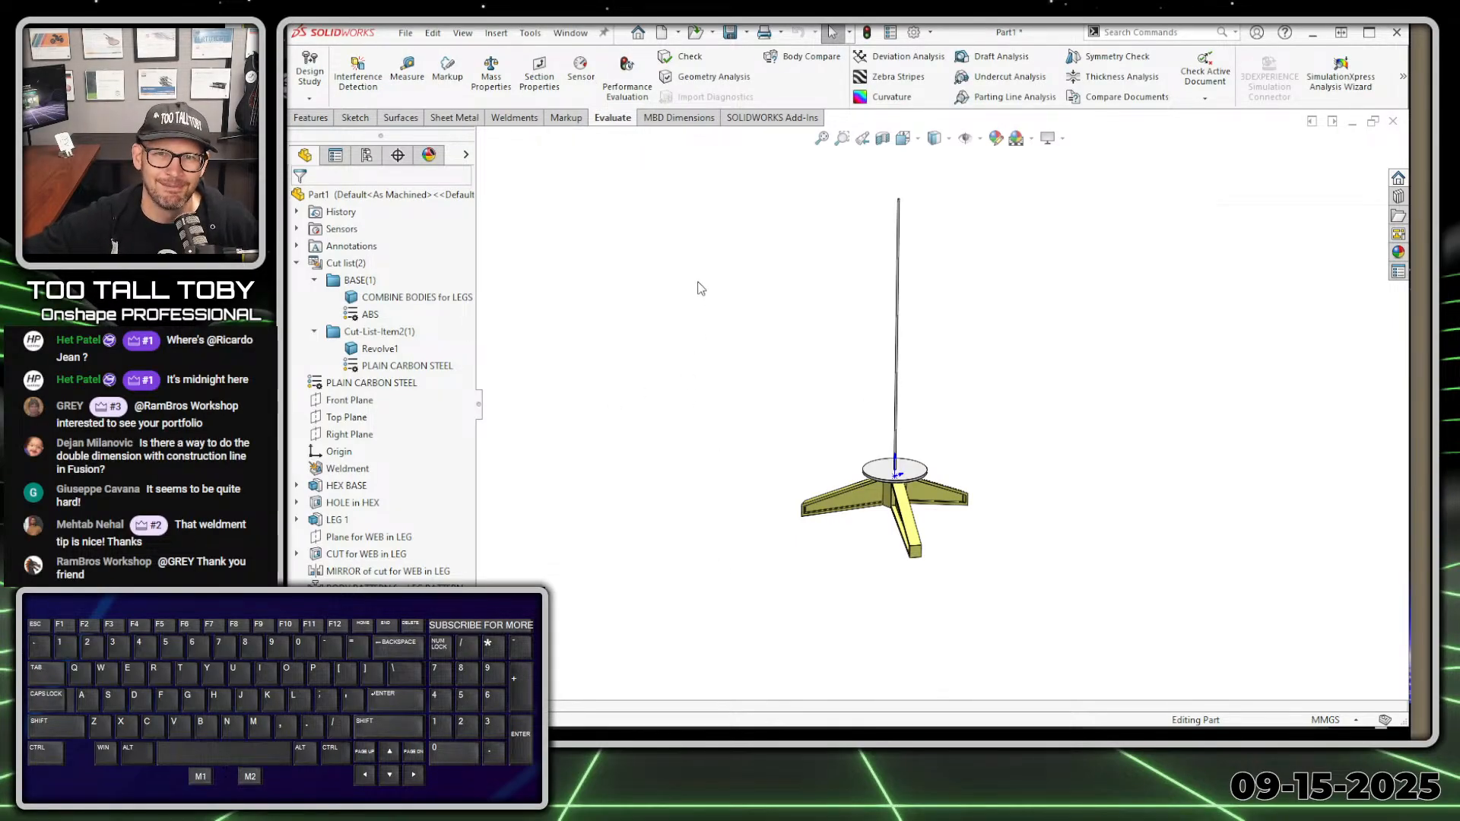
click(713, 346)
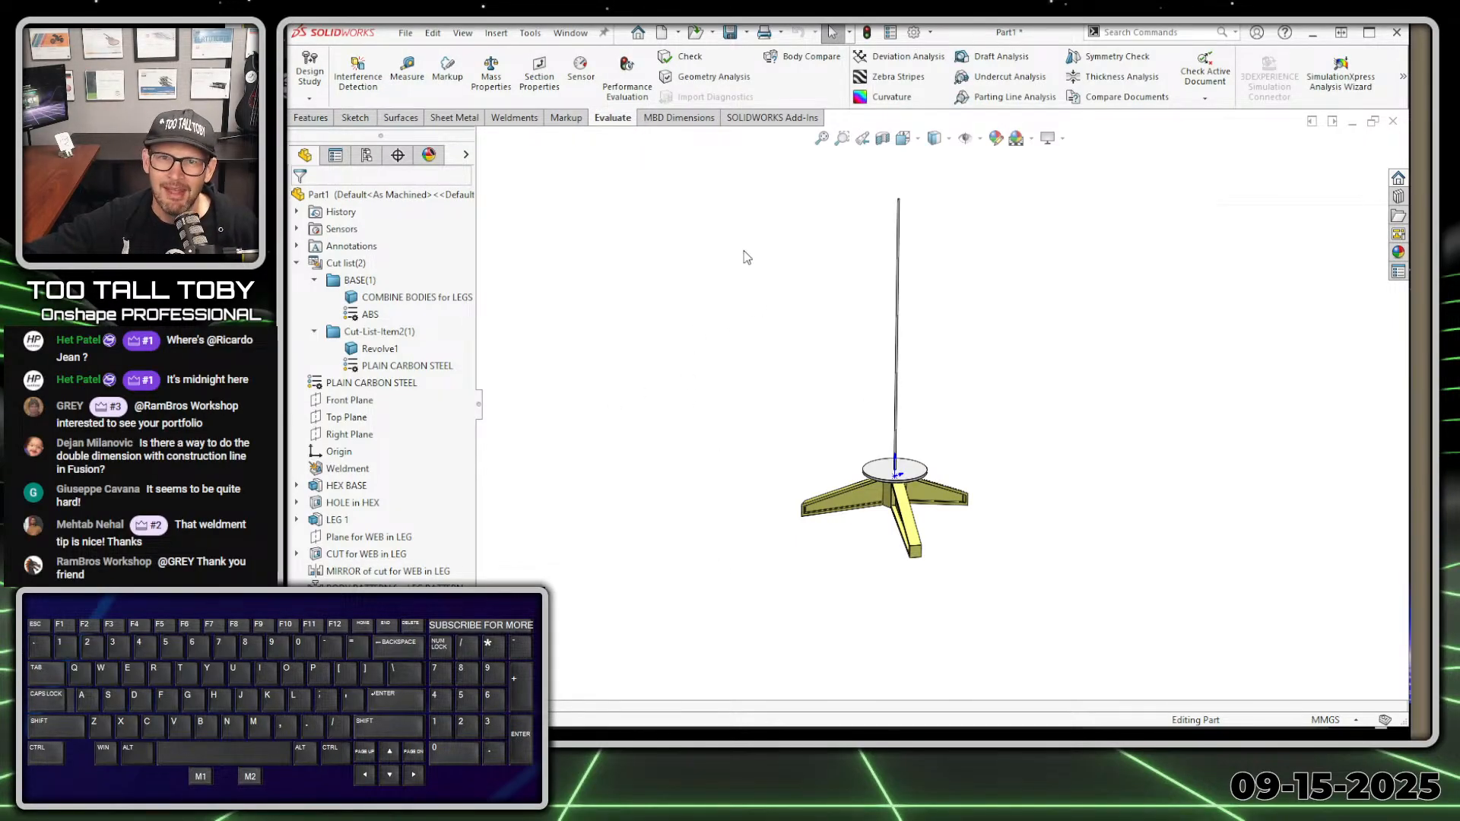
click(296, 229)
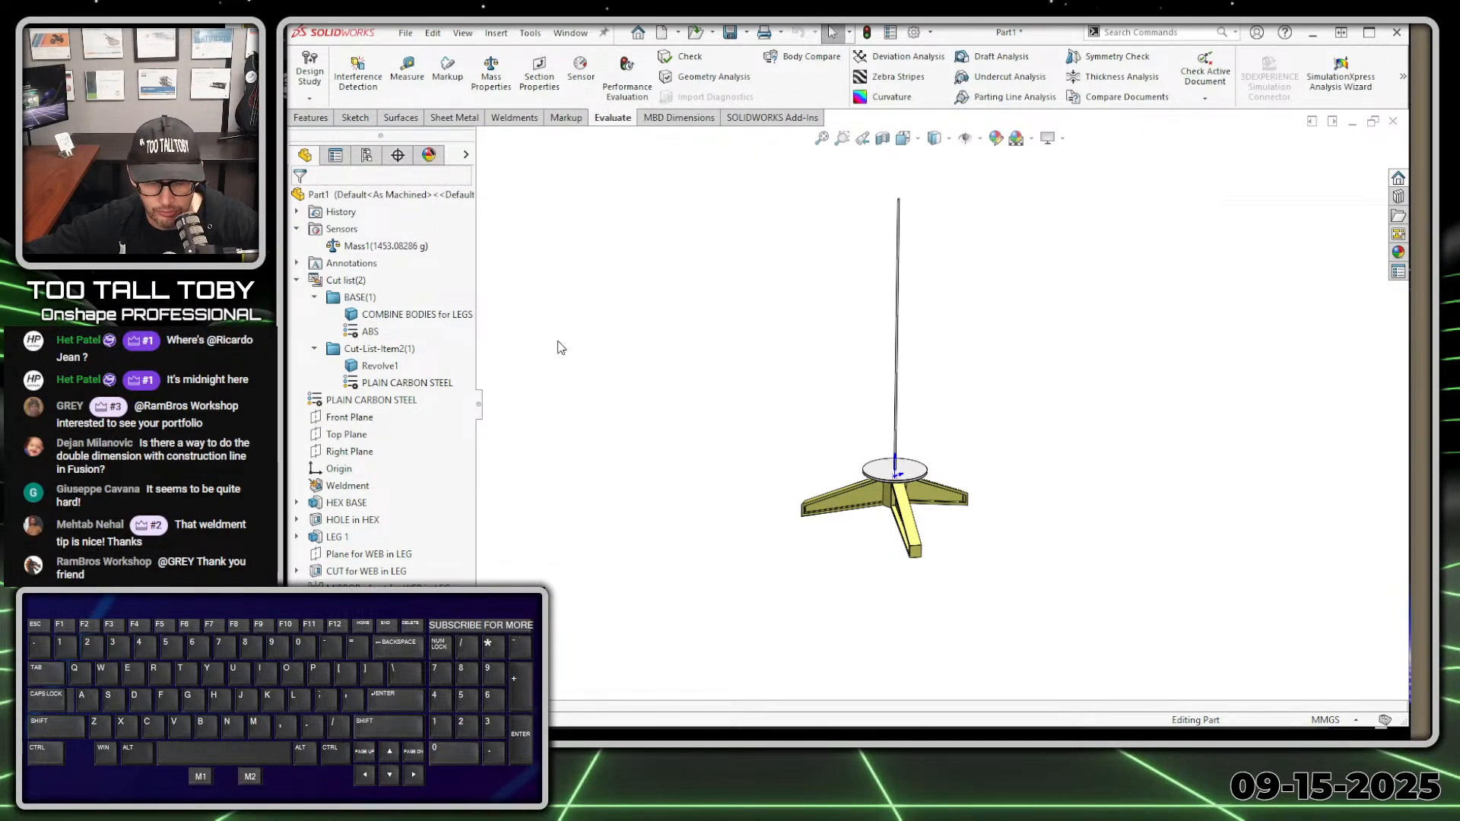
click(532, 257)
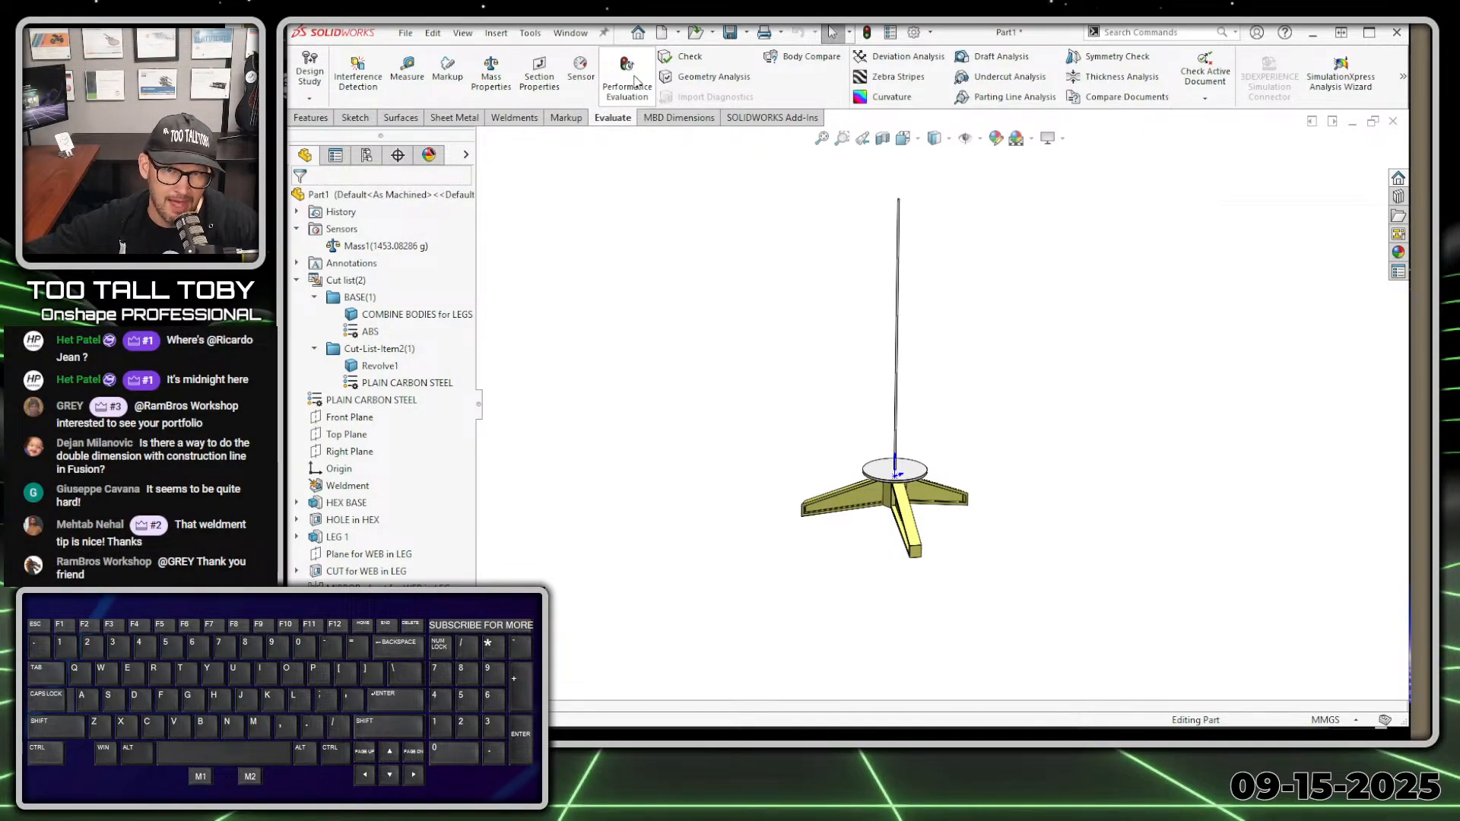
right_click(340, 229)
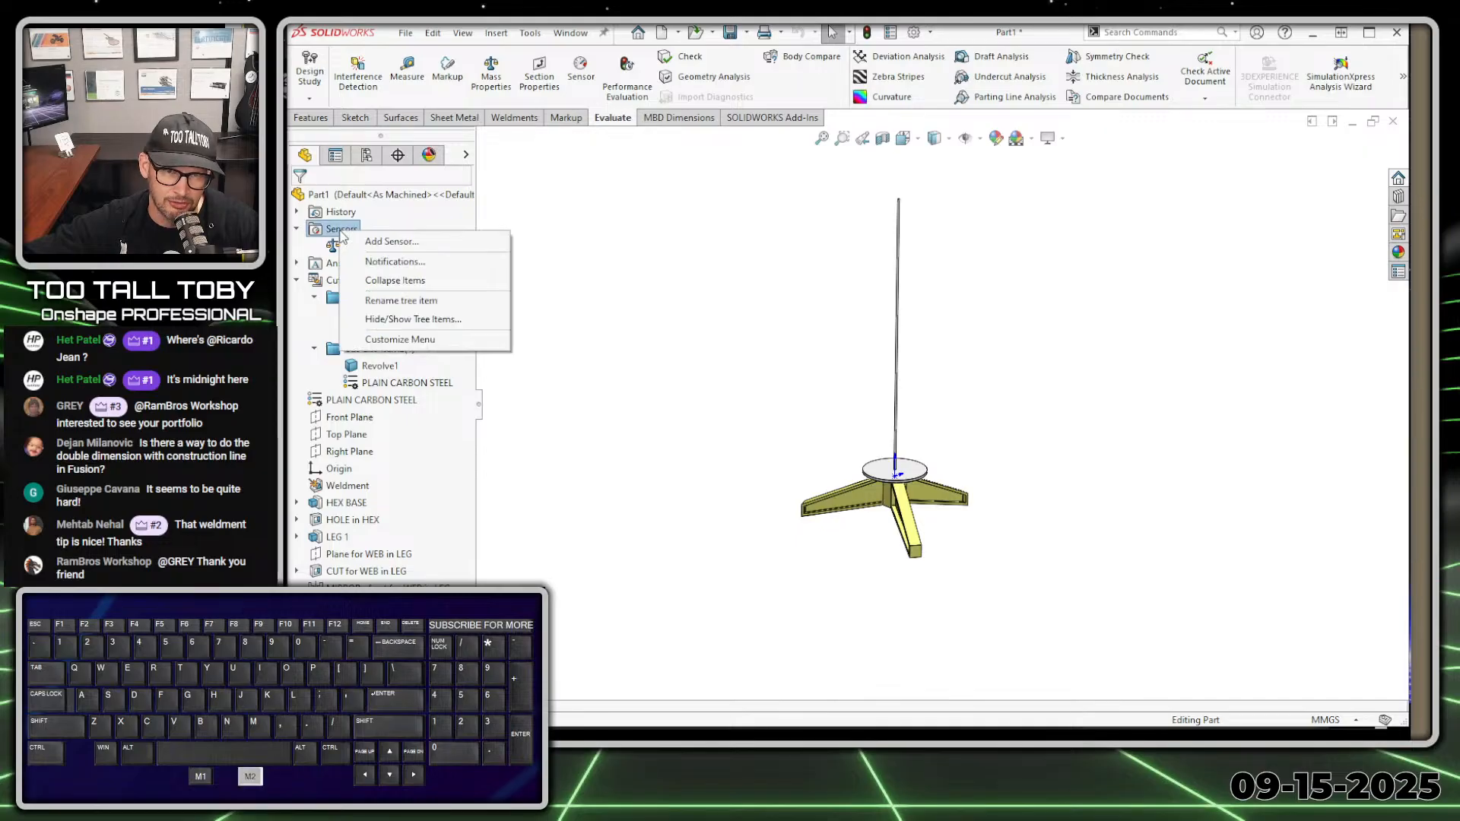
click(545, 283)
Create a part from the Part-1060 Alloy-MMGS template to inspect its built-in mass sensor, and close that part
click(658, 32)
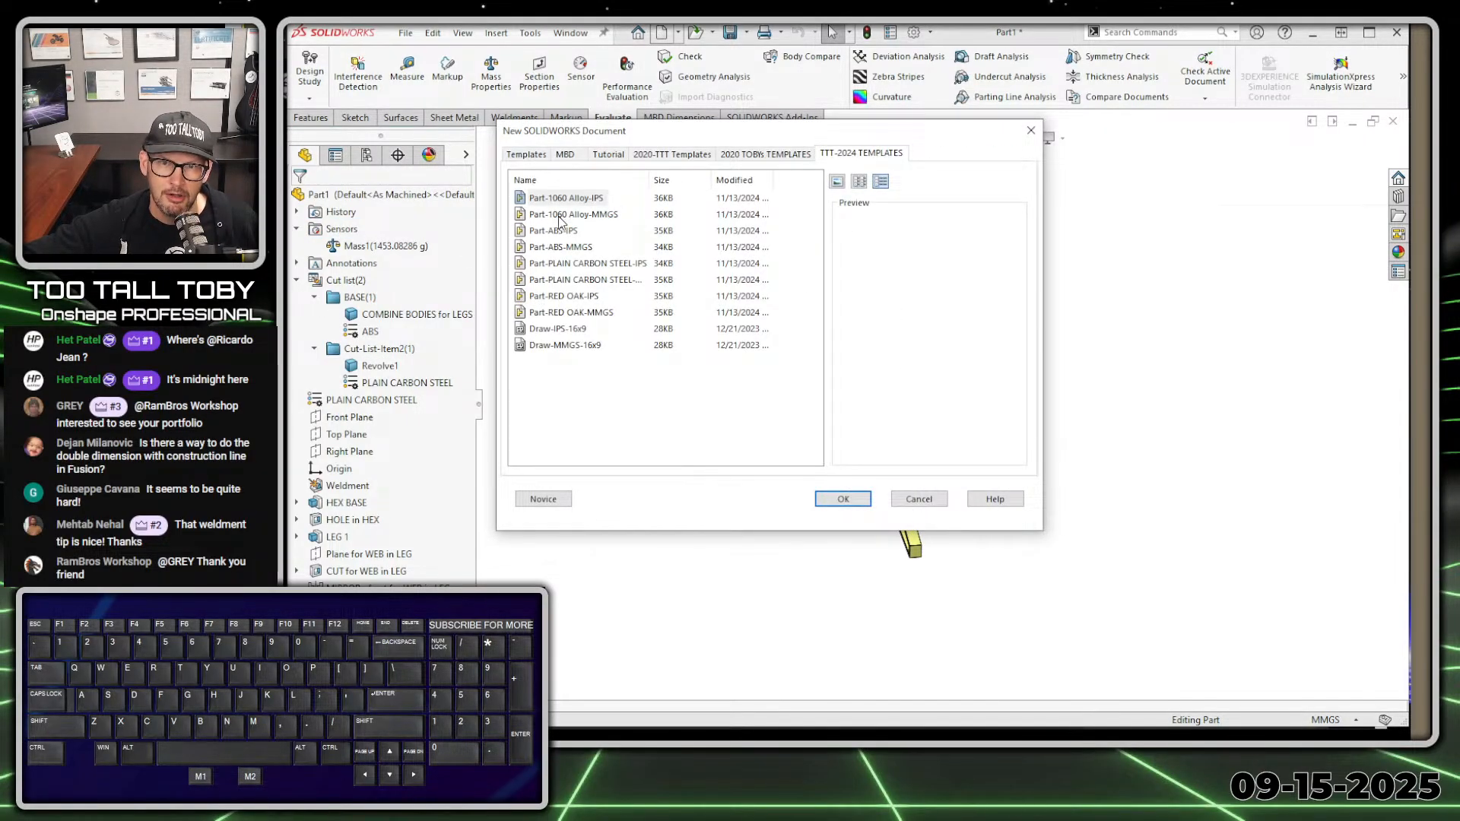
double_click(563, 217)
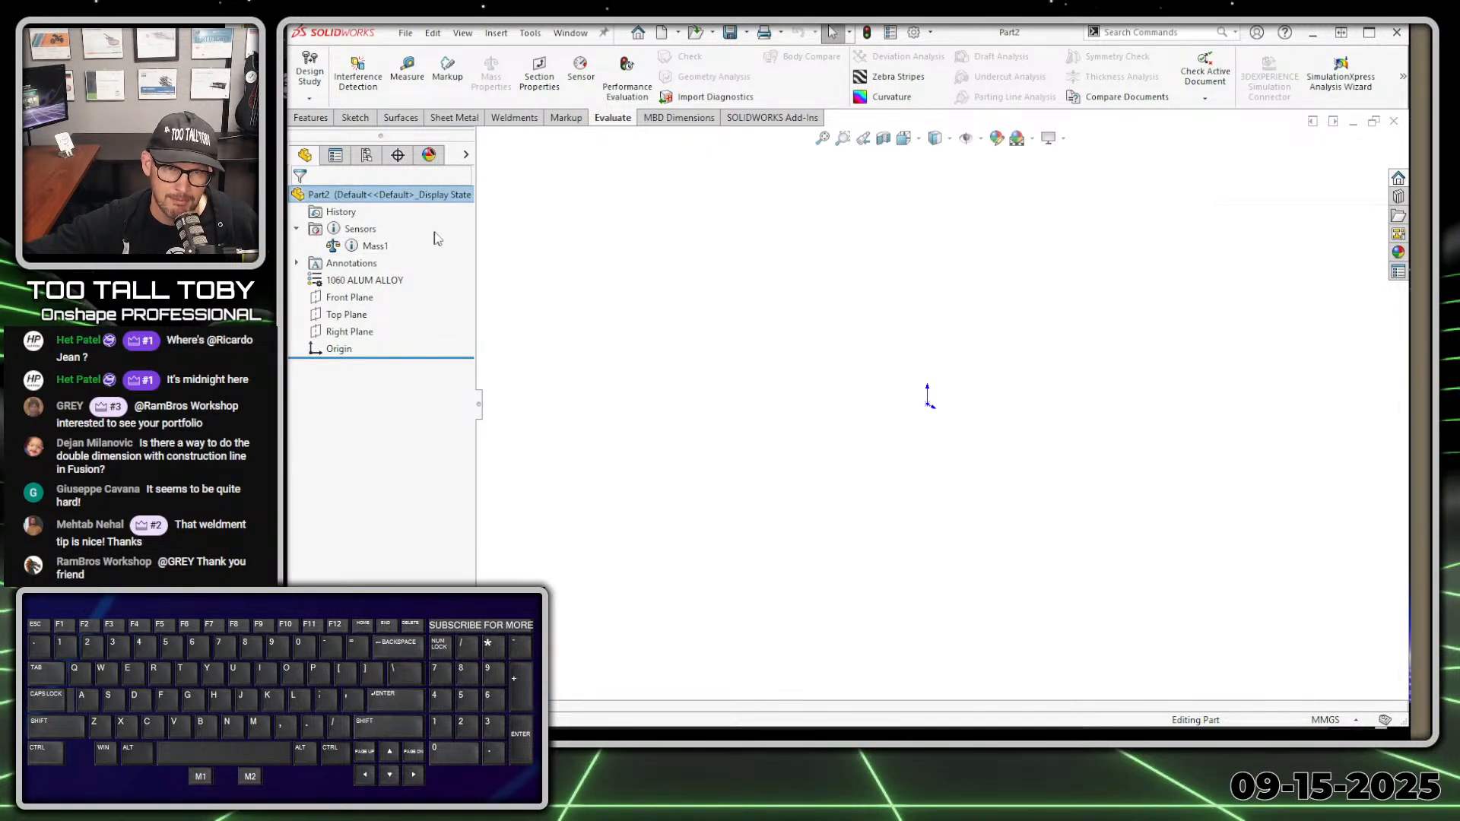
click(1394, 121)
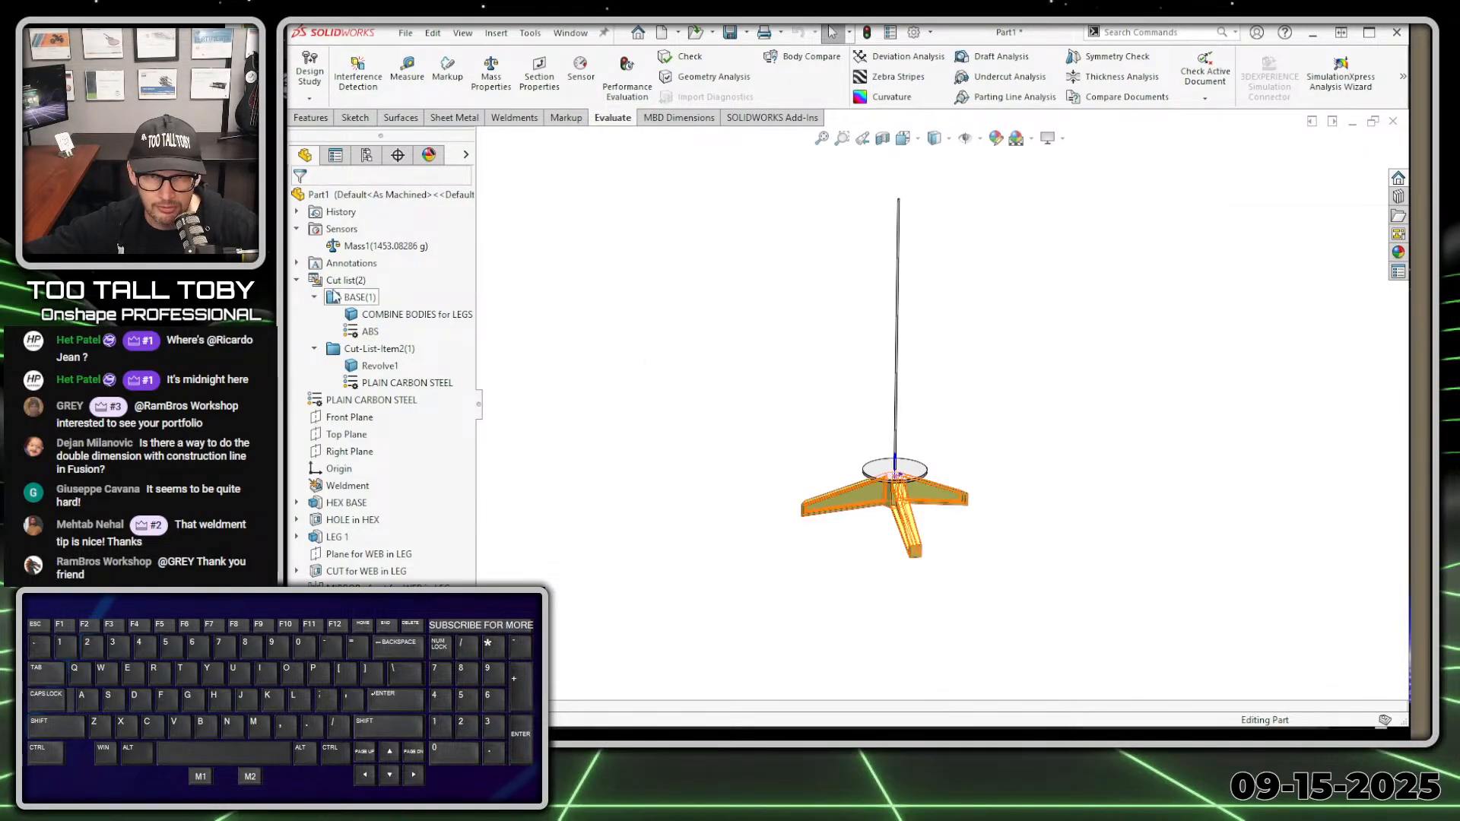
Force a full rebuild of the part and read the total mass from its mass sensor
key(alt)
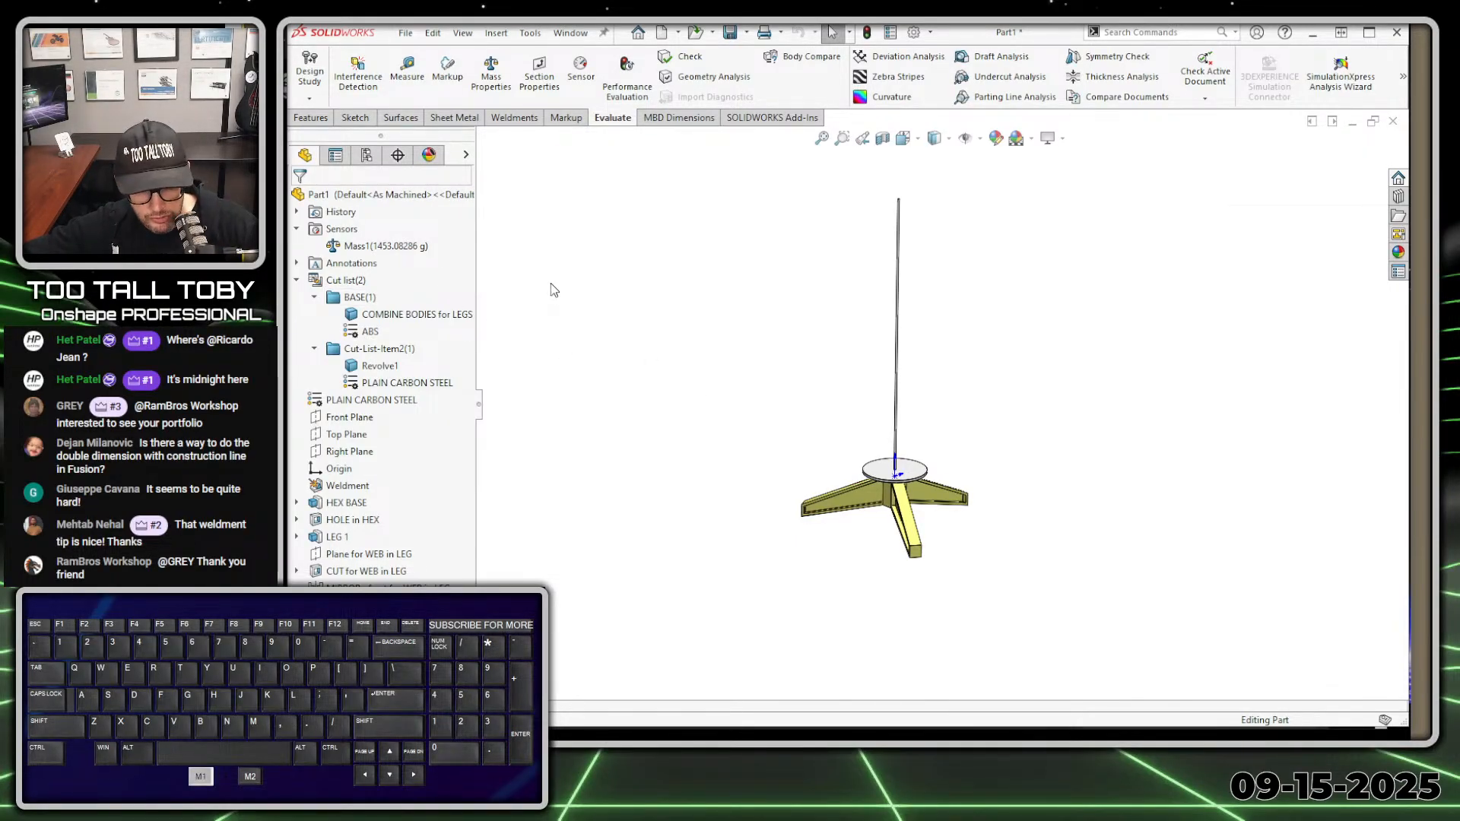
key(ctrl+q)
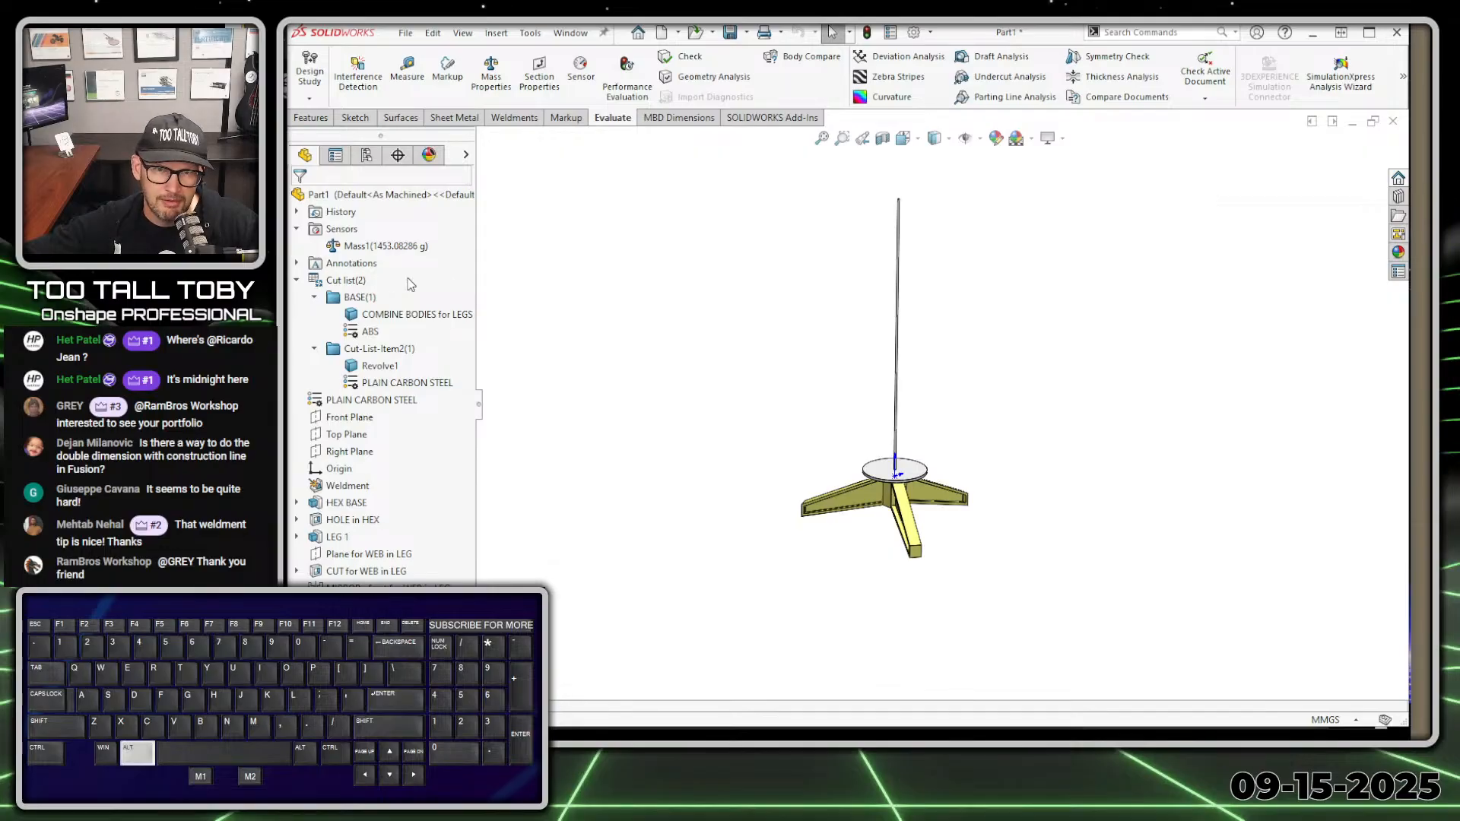
key(alt+grave)
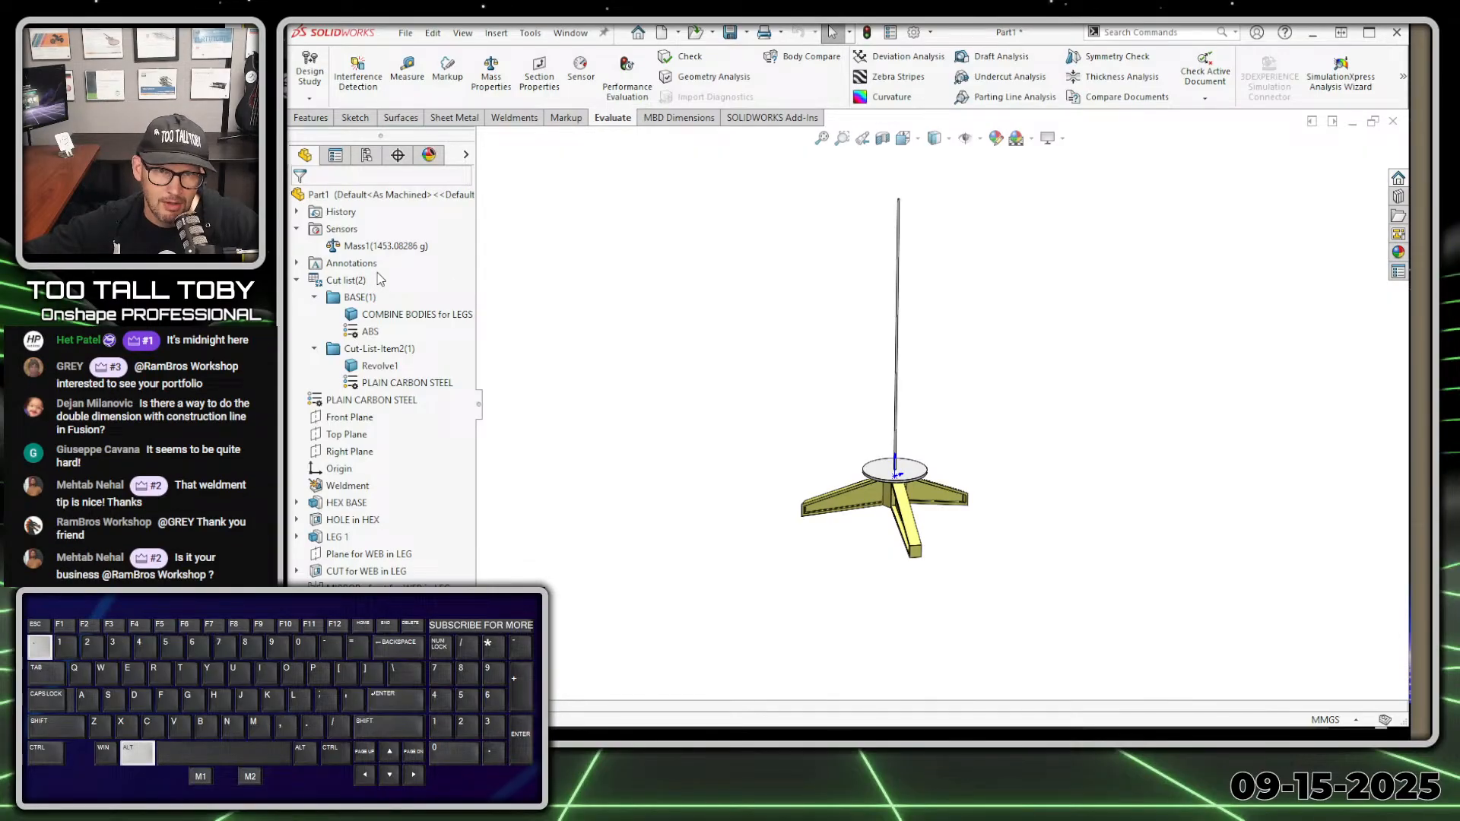
click(561, 245)
key(alt+1)
mouse_move(384, 245)
mouse_down()
mouse_move(396, 255)
mouse_move(533, 220)
mouse_move(386, 244)
mouse_up()
key(alt+1)
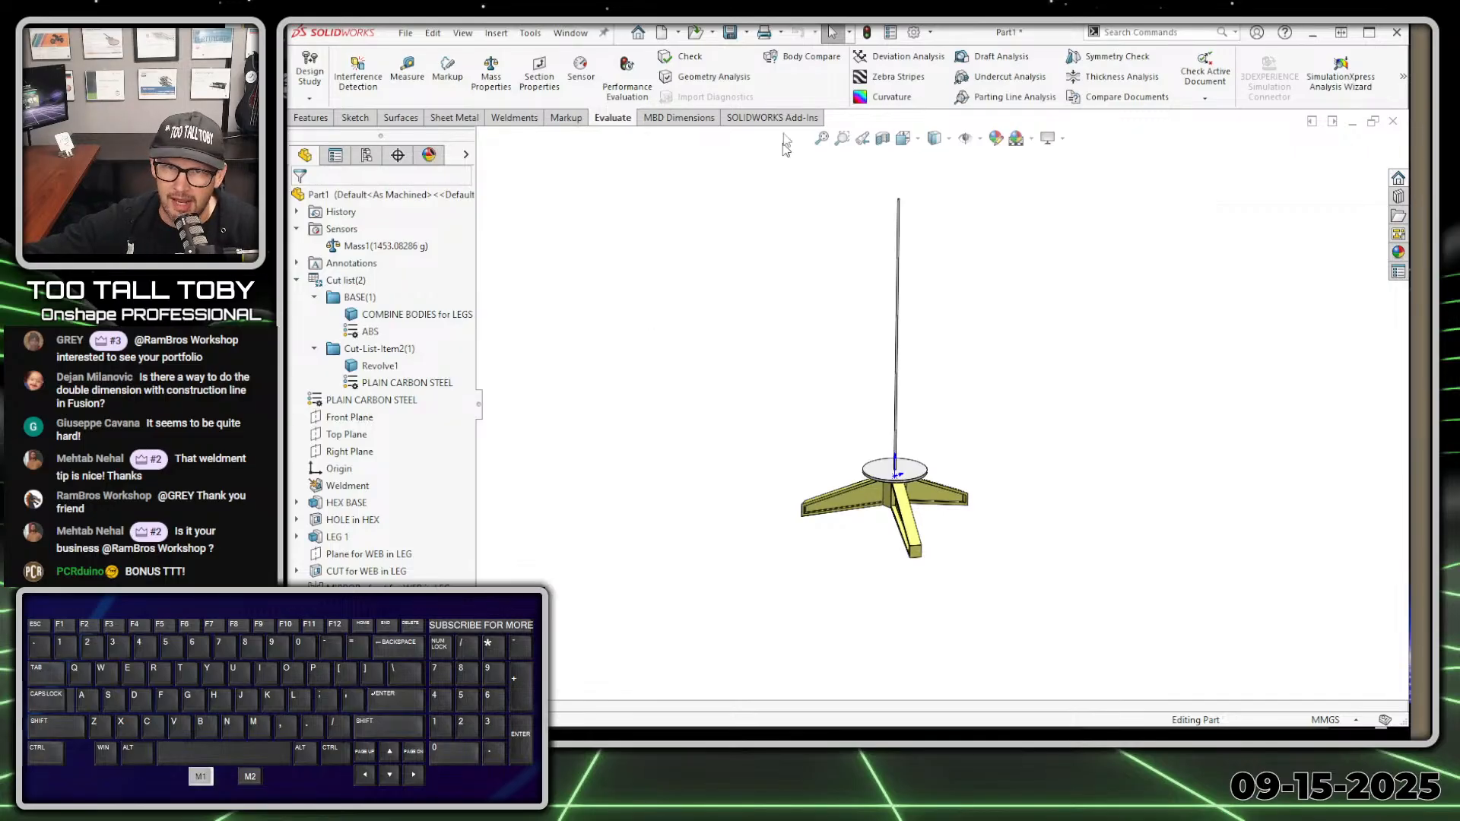
Switch to the TooTallToby challenge page in the browser, submit a mass of 1453 grams, and register the submission
click(278, 99)
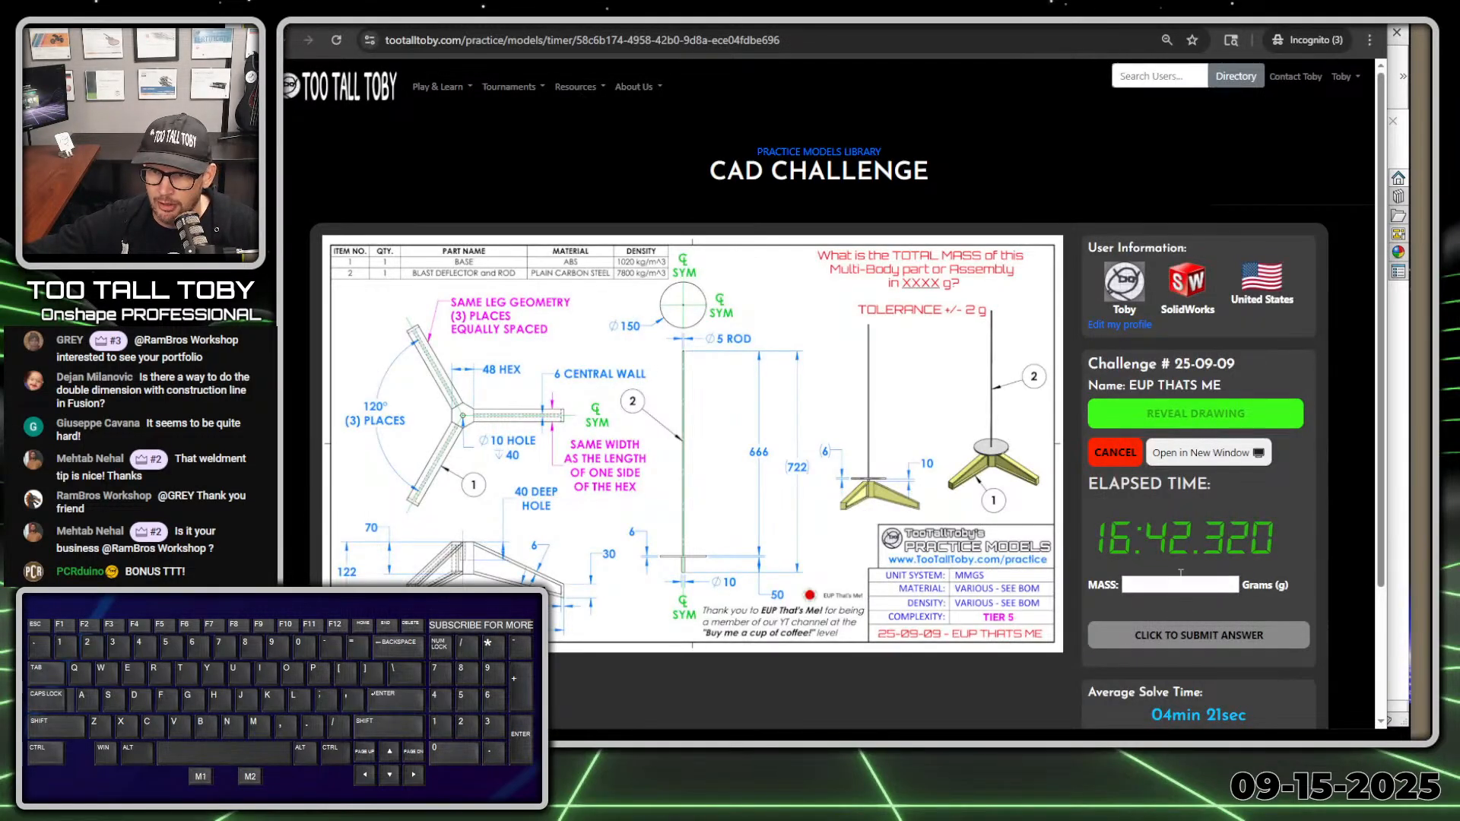
click(1148, 586)
text(1453)
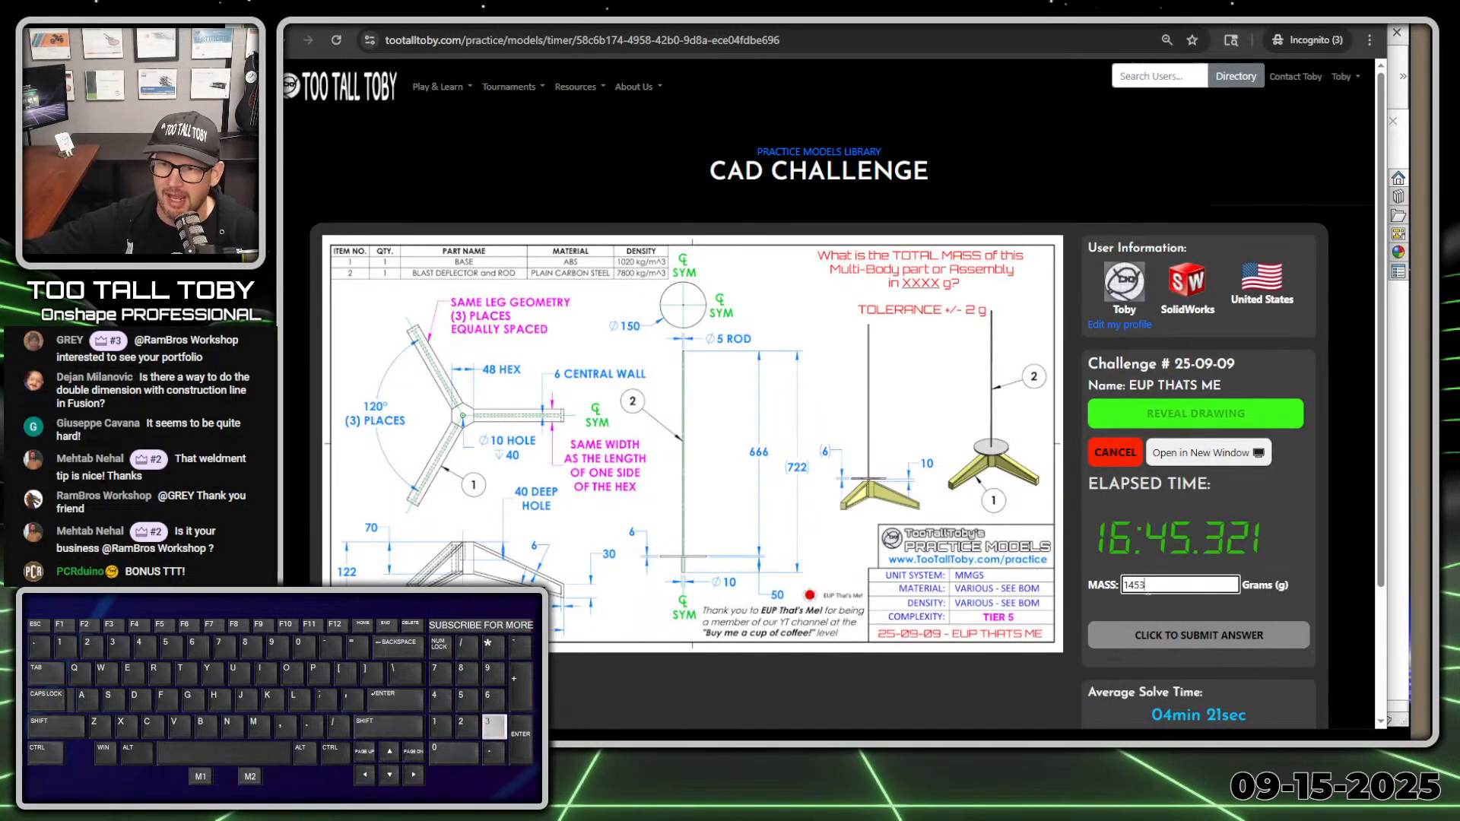
key(Return)
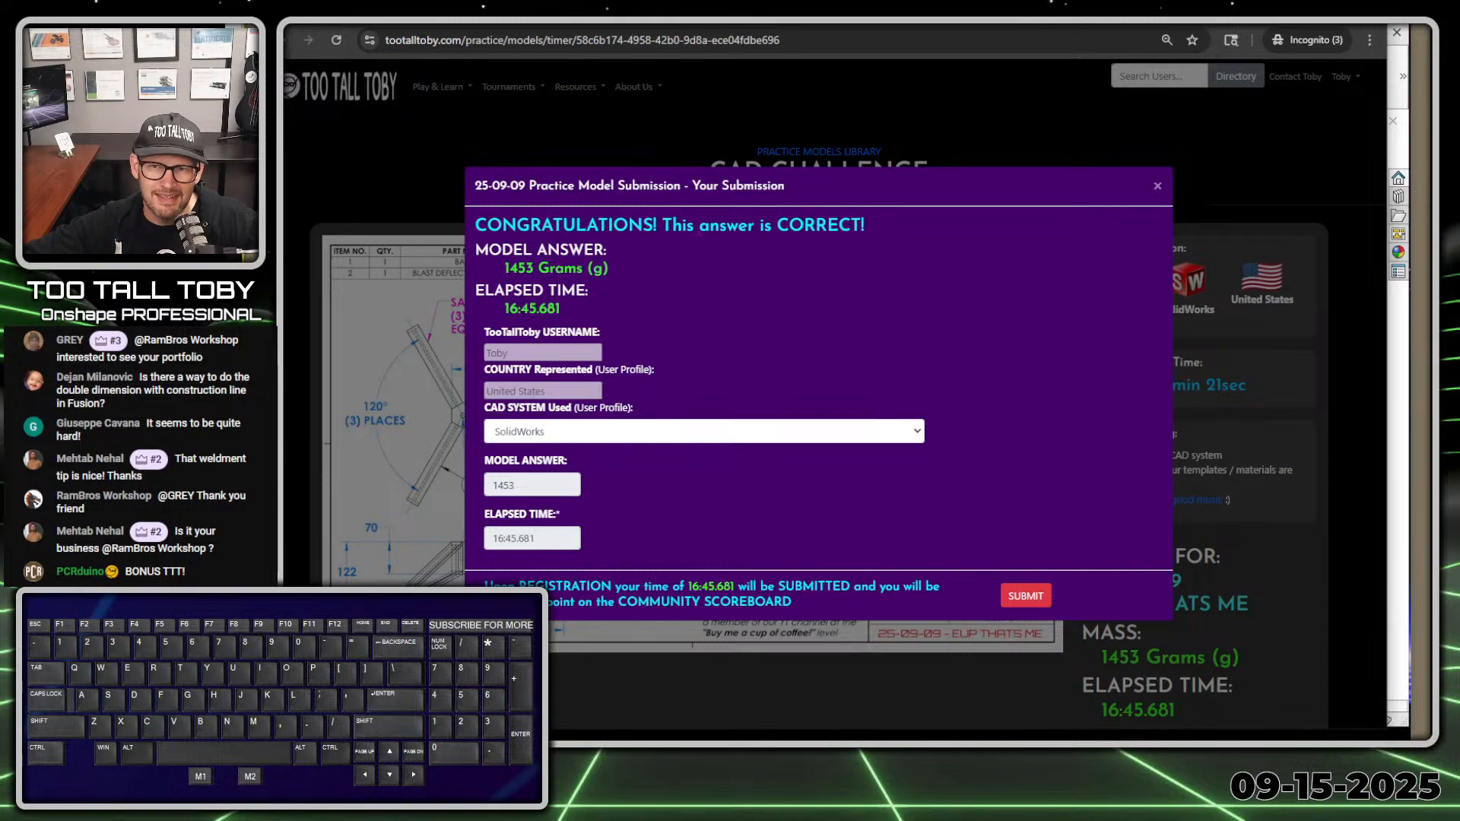
drag(773, 225, 865, 227)
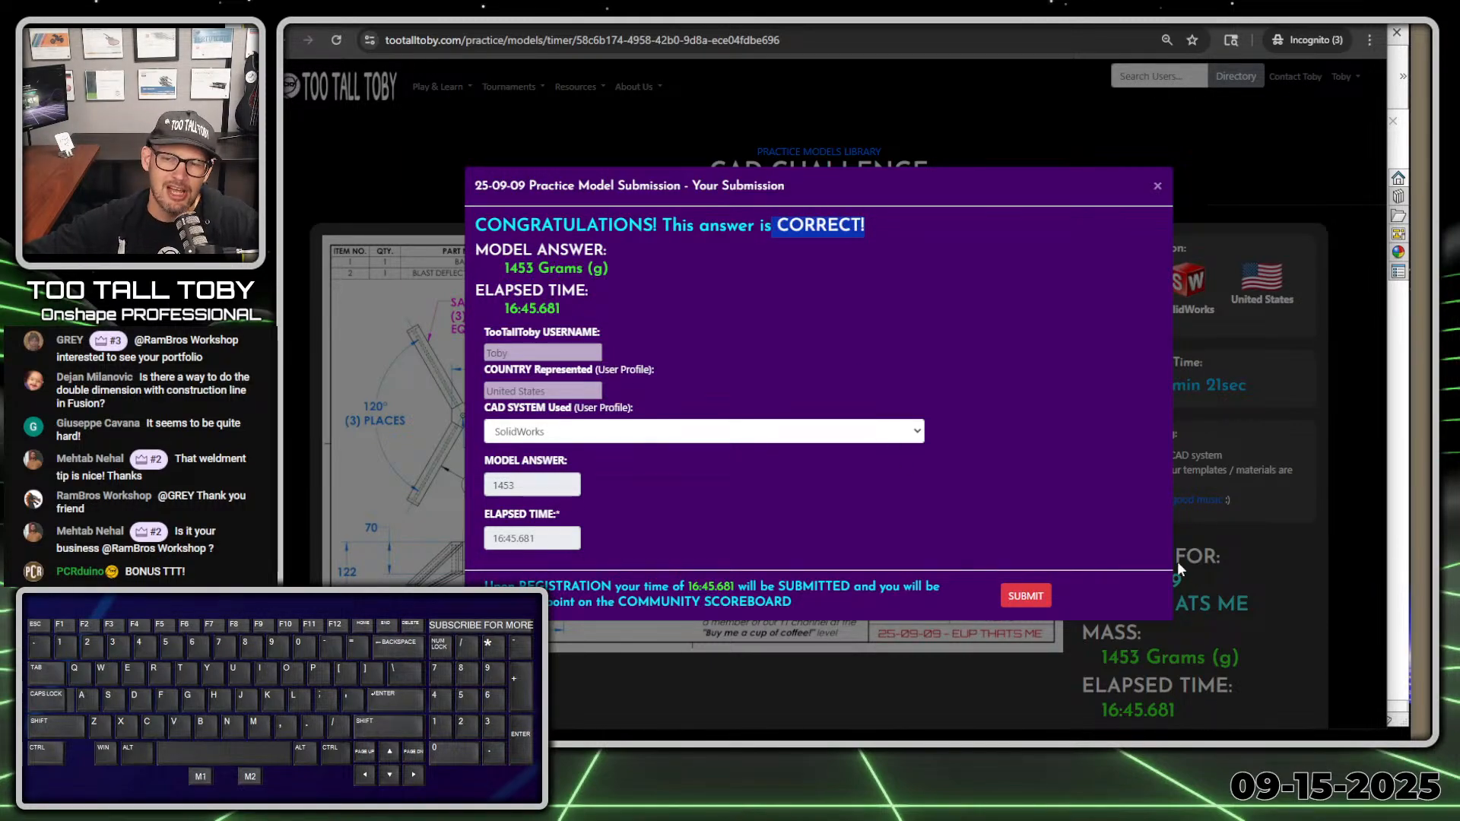
click(1026, 597)
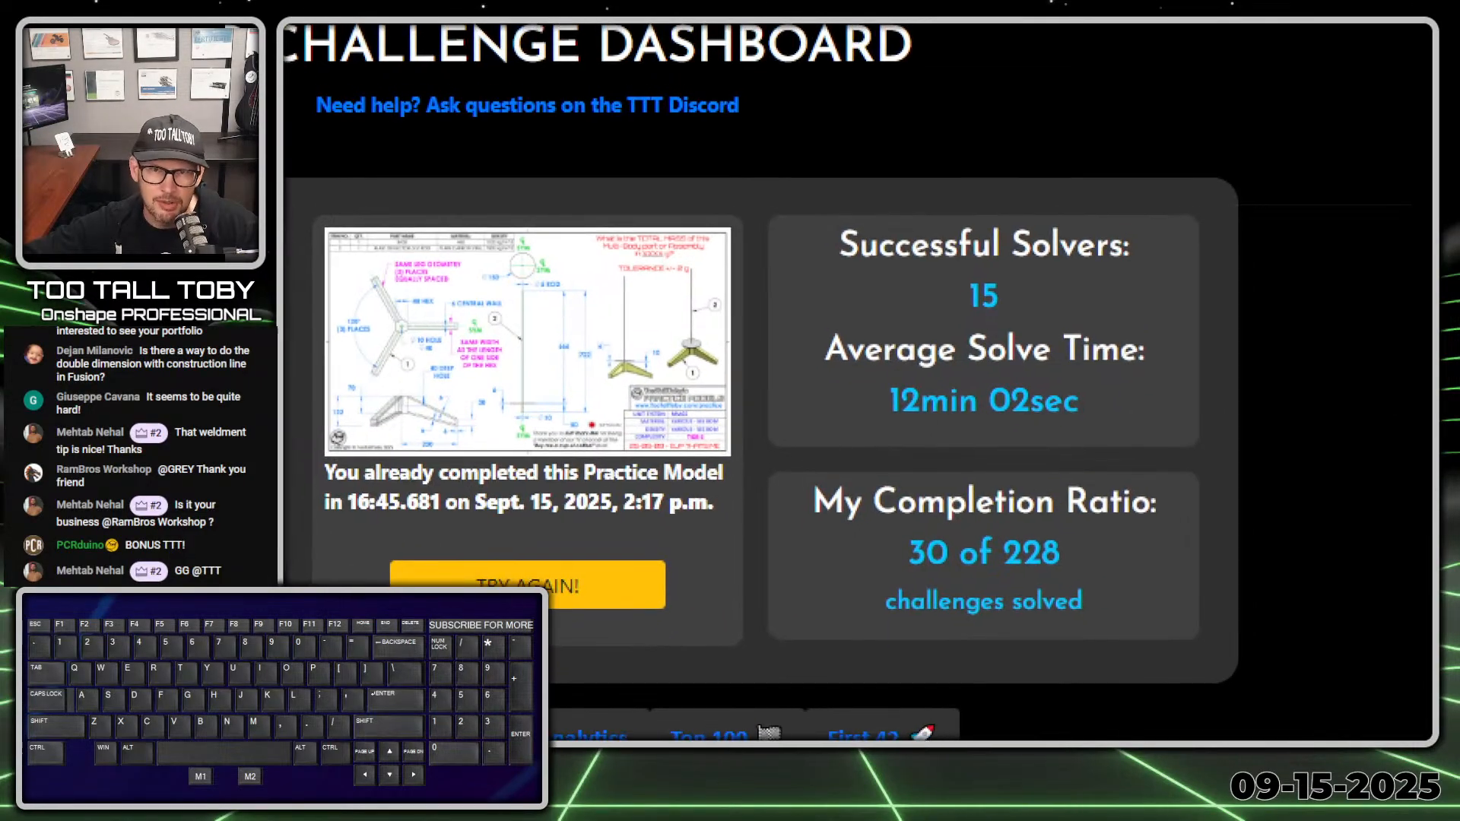
Reload the challenge dashboard and review the completion ratio, successful solvers and average solve time
click(1066, 573)
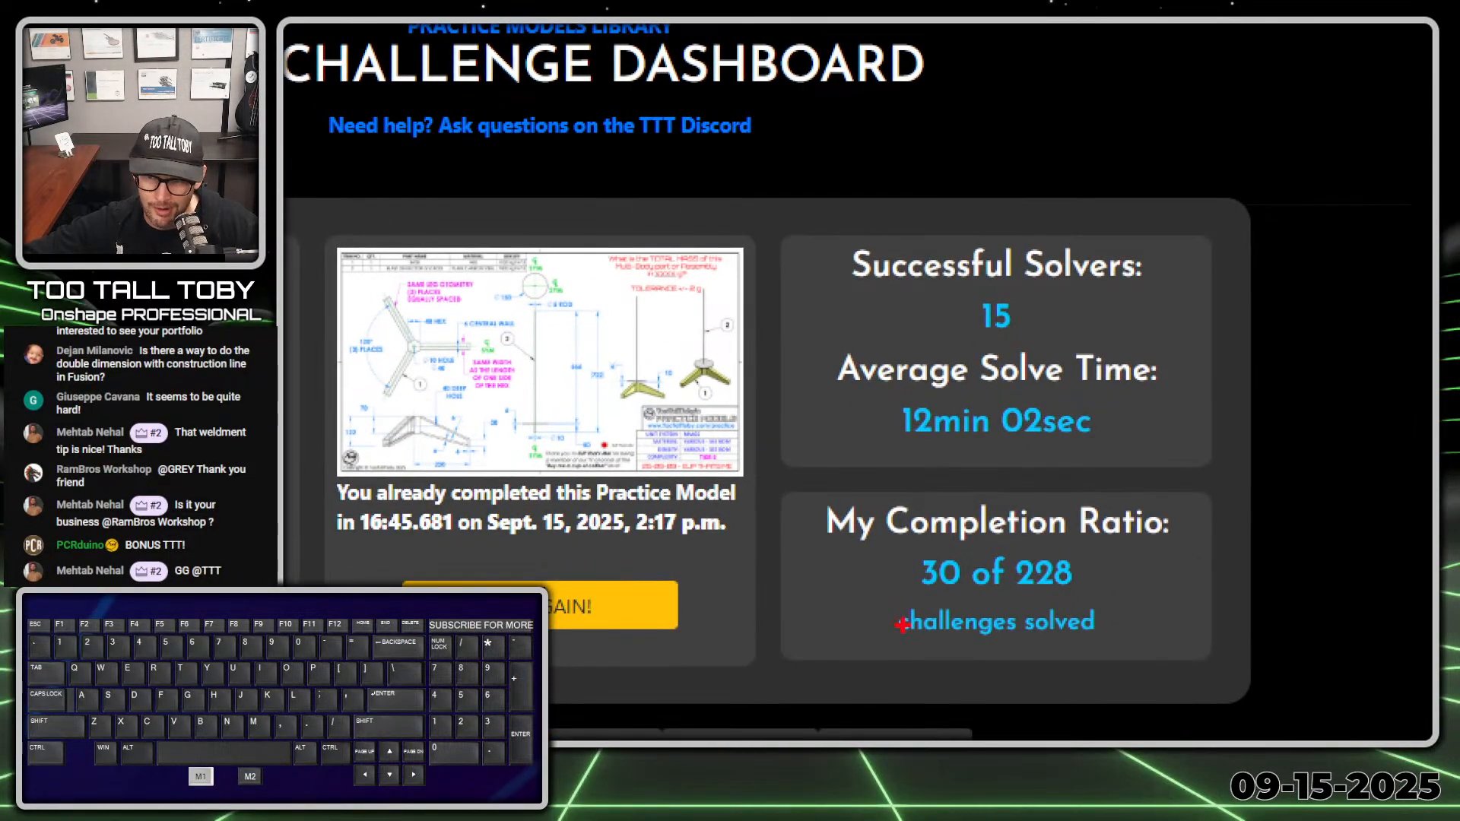
drag(904, 597, 1096, 598)
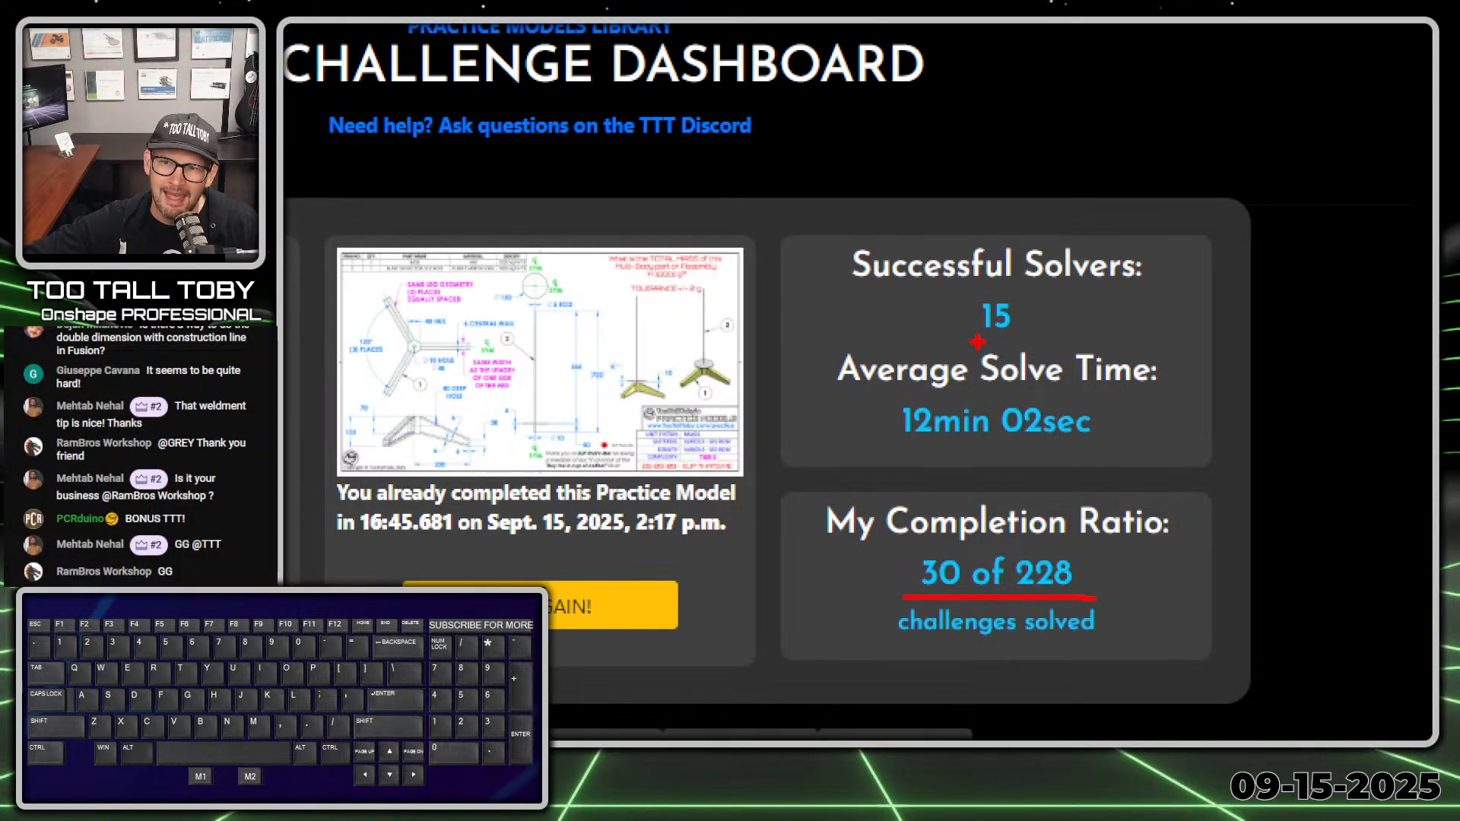
key(alt+1)
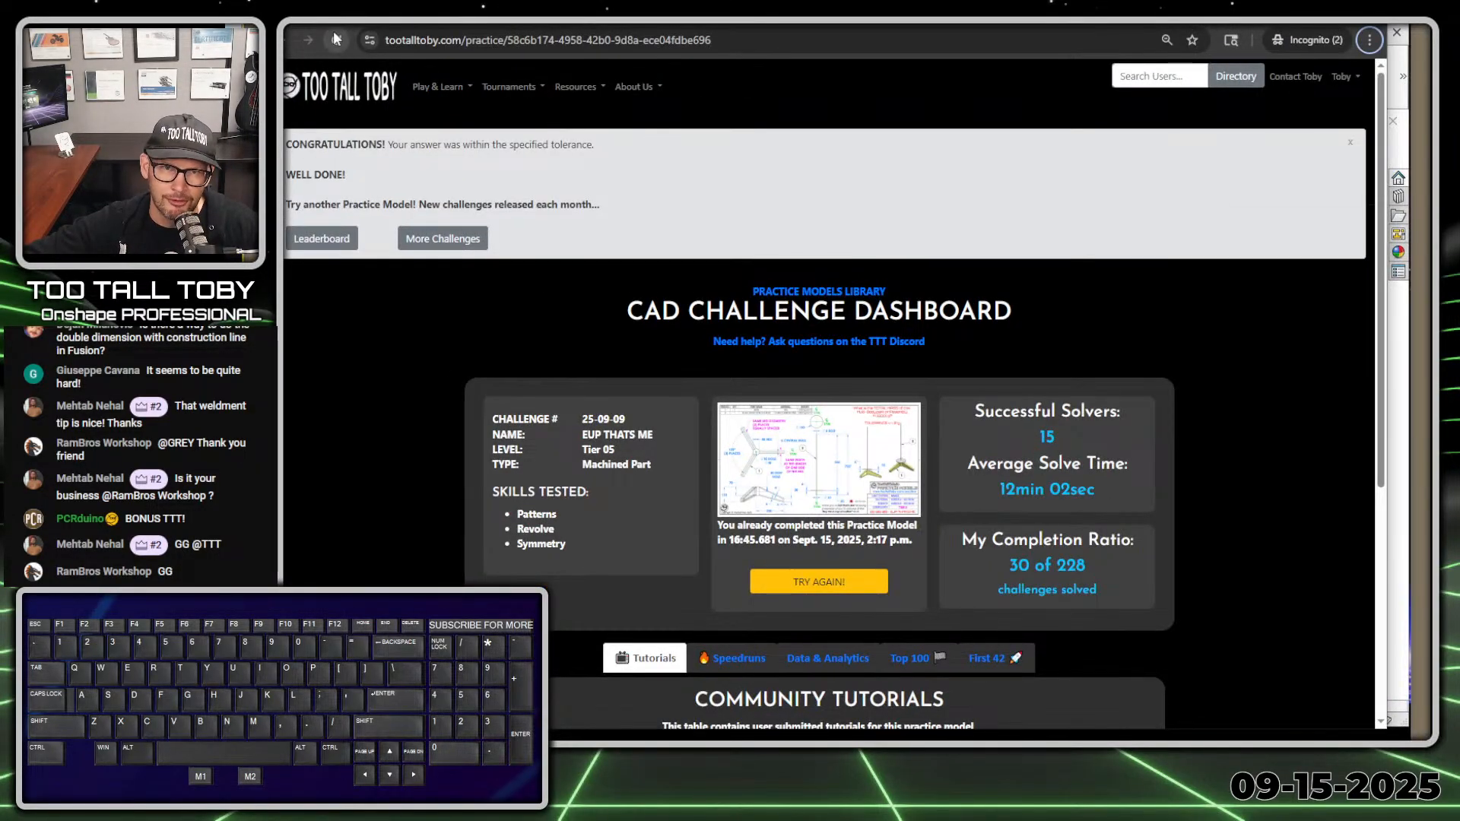
click(335, 39)
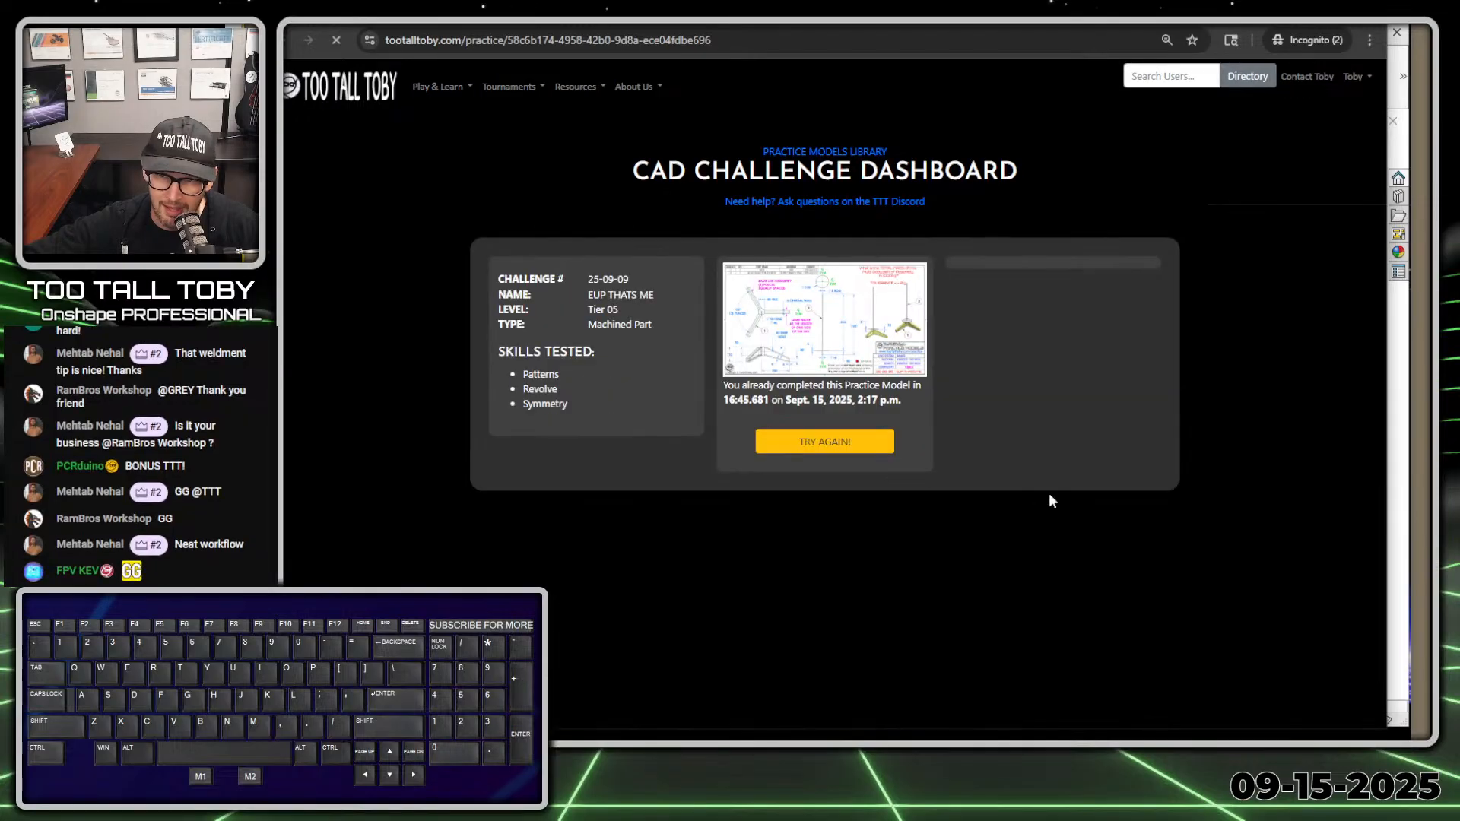
key(alt+1)
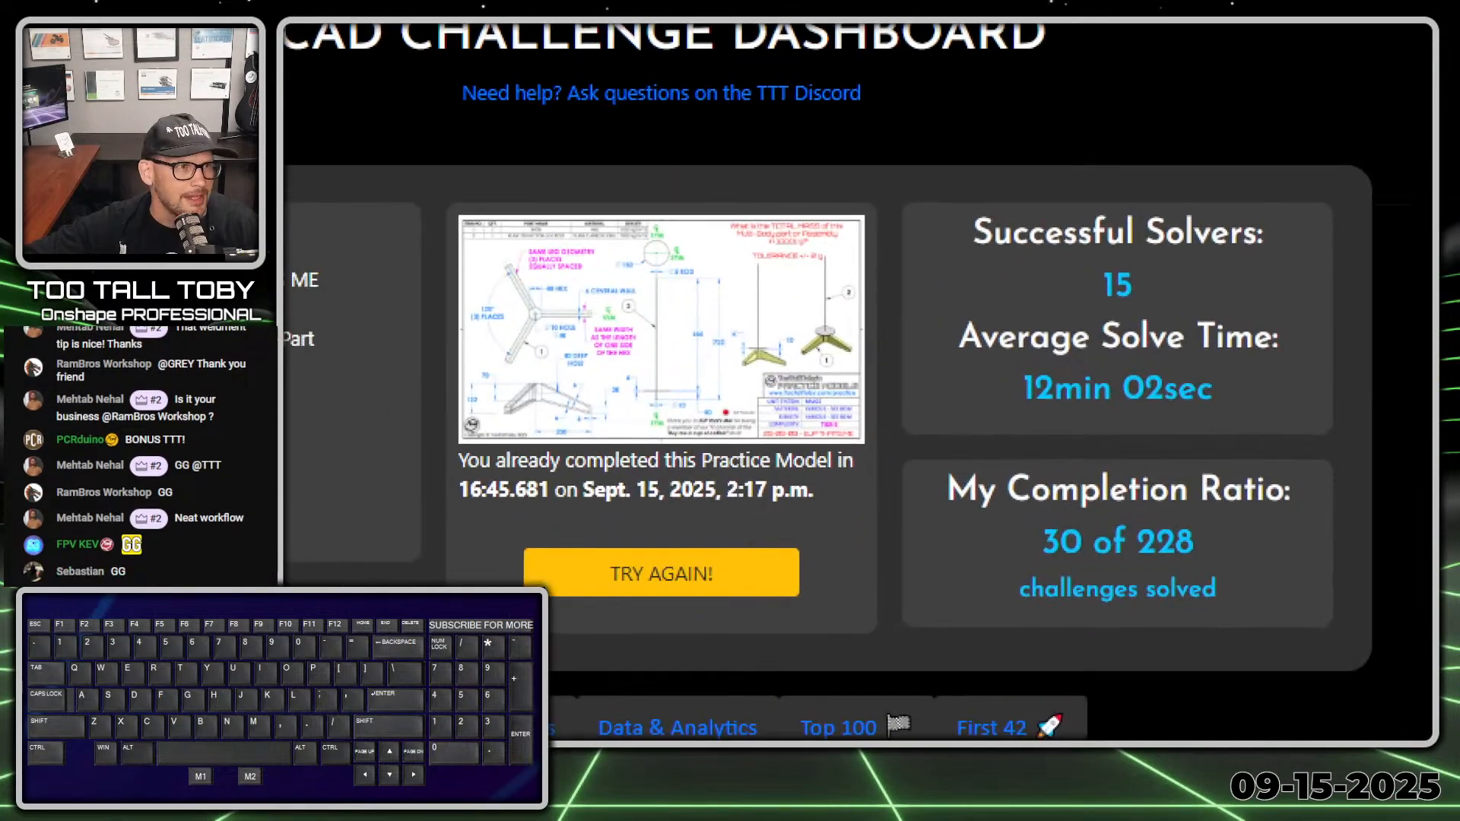
click(1053, 397)
mouse_move(1012, 417)
mouse_down()
mouse_move(1266, 441)
mouse_move(1125, 460)
mouse_up()
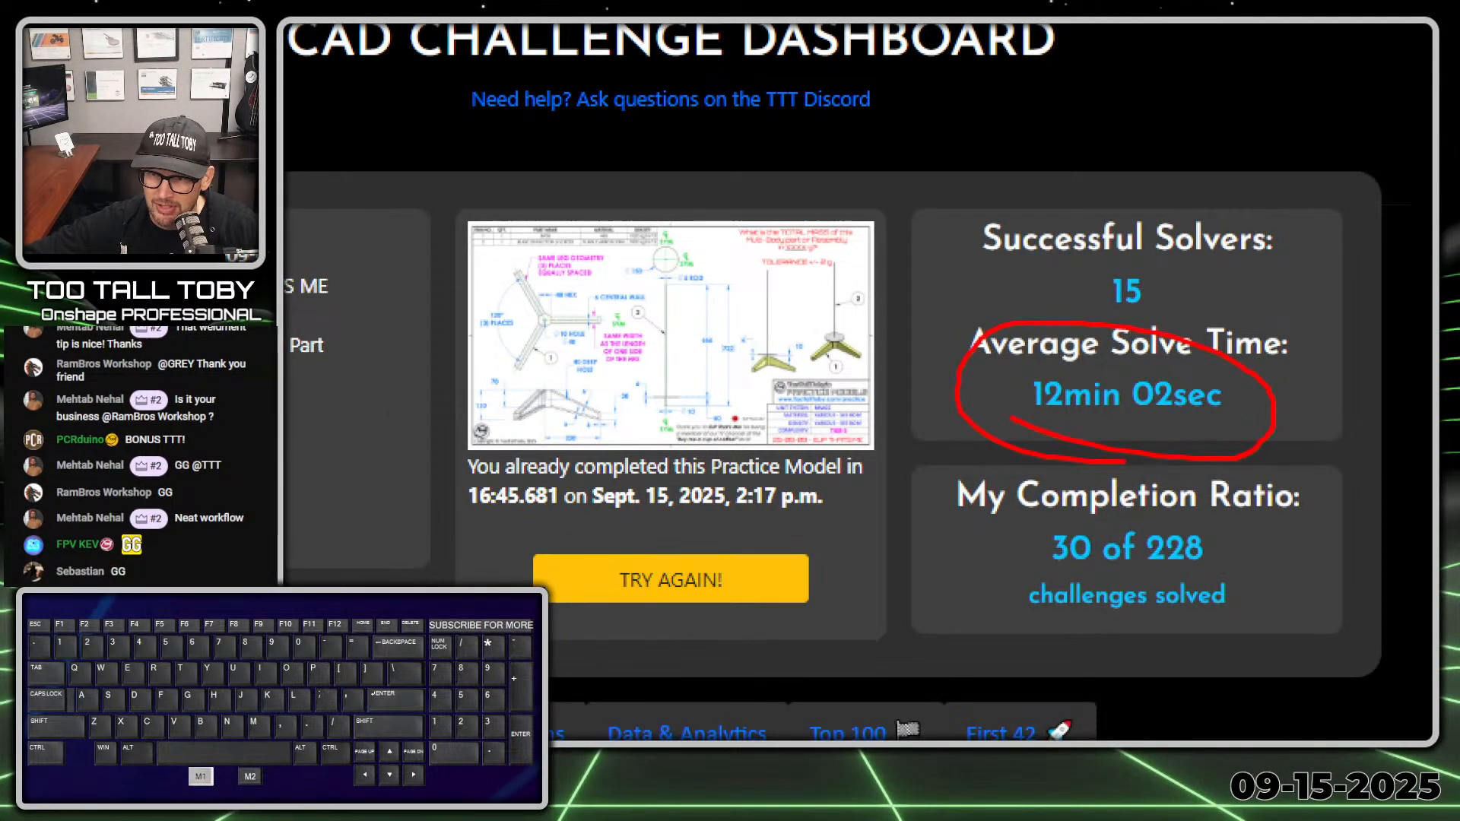
key(alt+1)
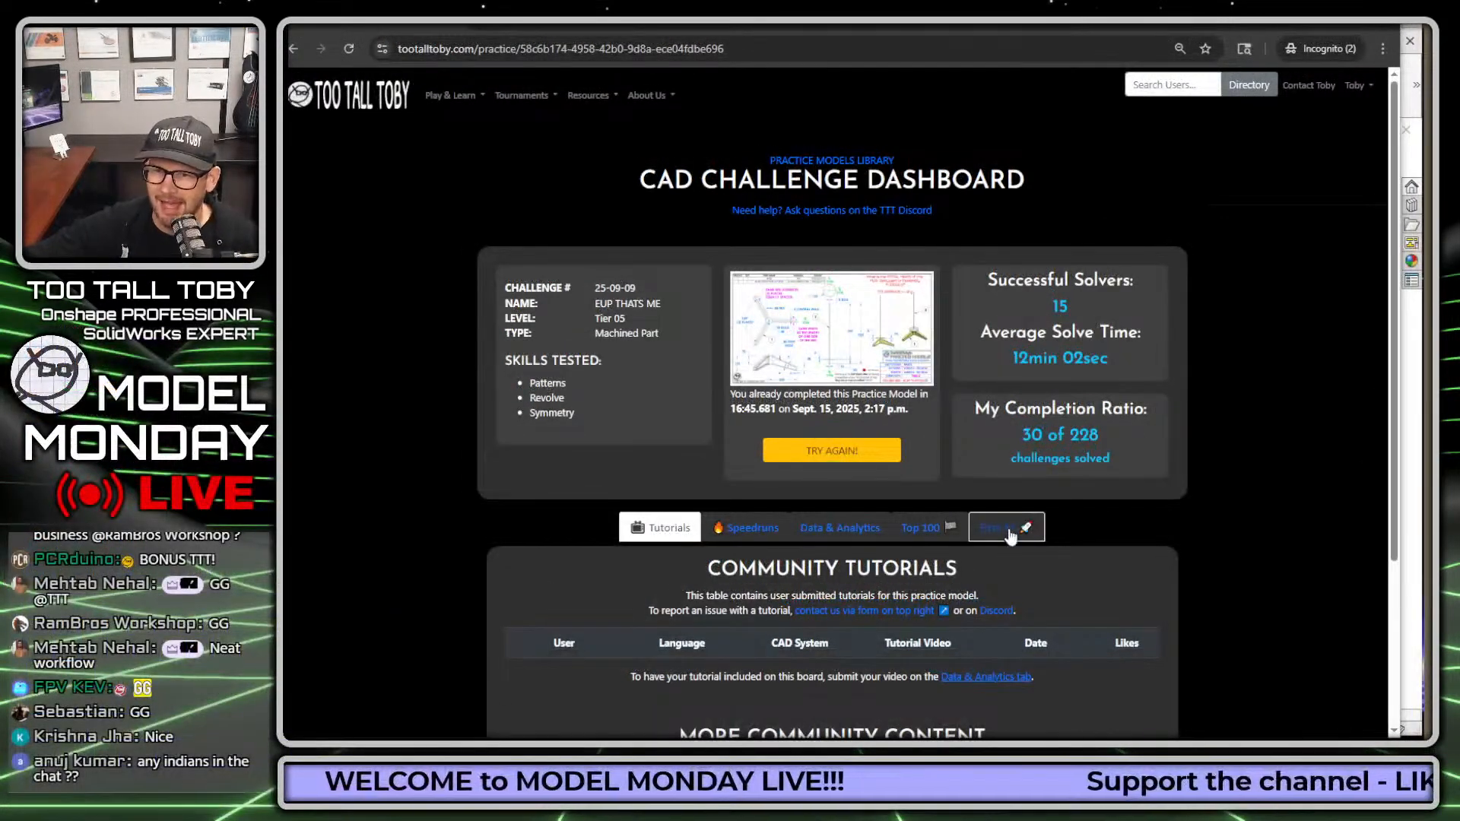
Open the First 42 submissions of challenge 25-09-09 and mark the posting time and the top three solve times on the screen
click(1010, 535)
scroll(1169, 537, down, 3)
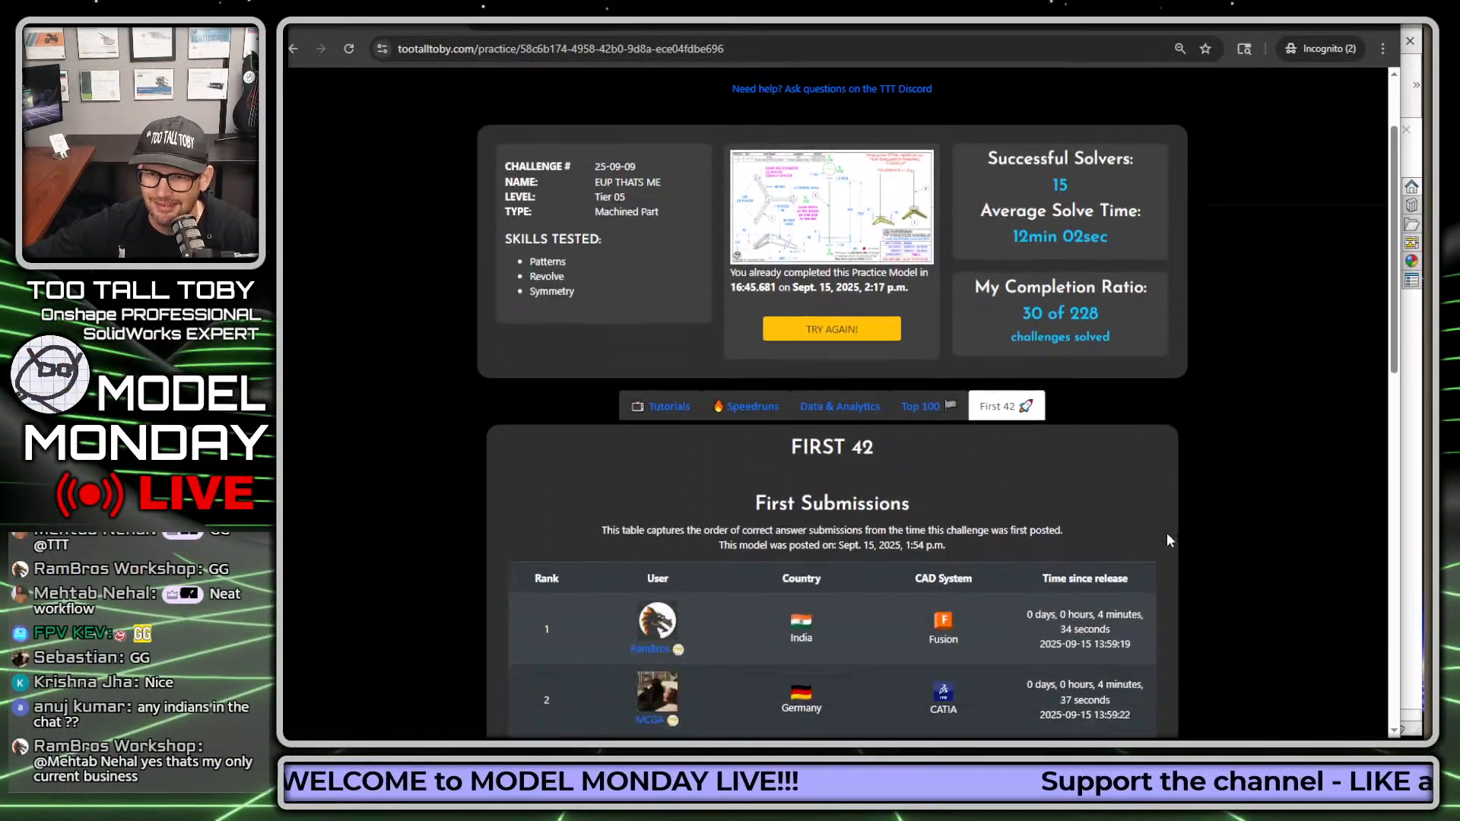
scroll(1168, 536, down, 3)
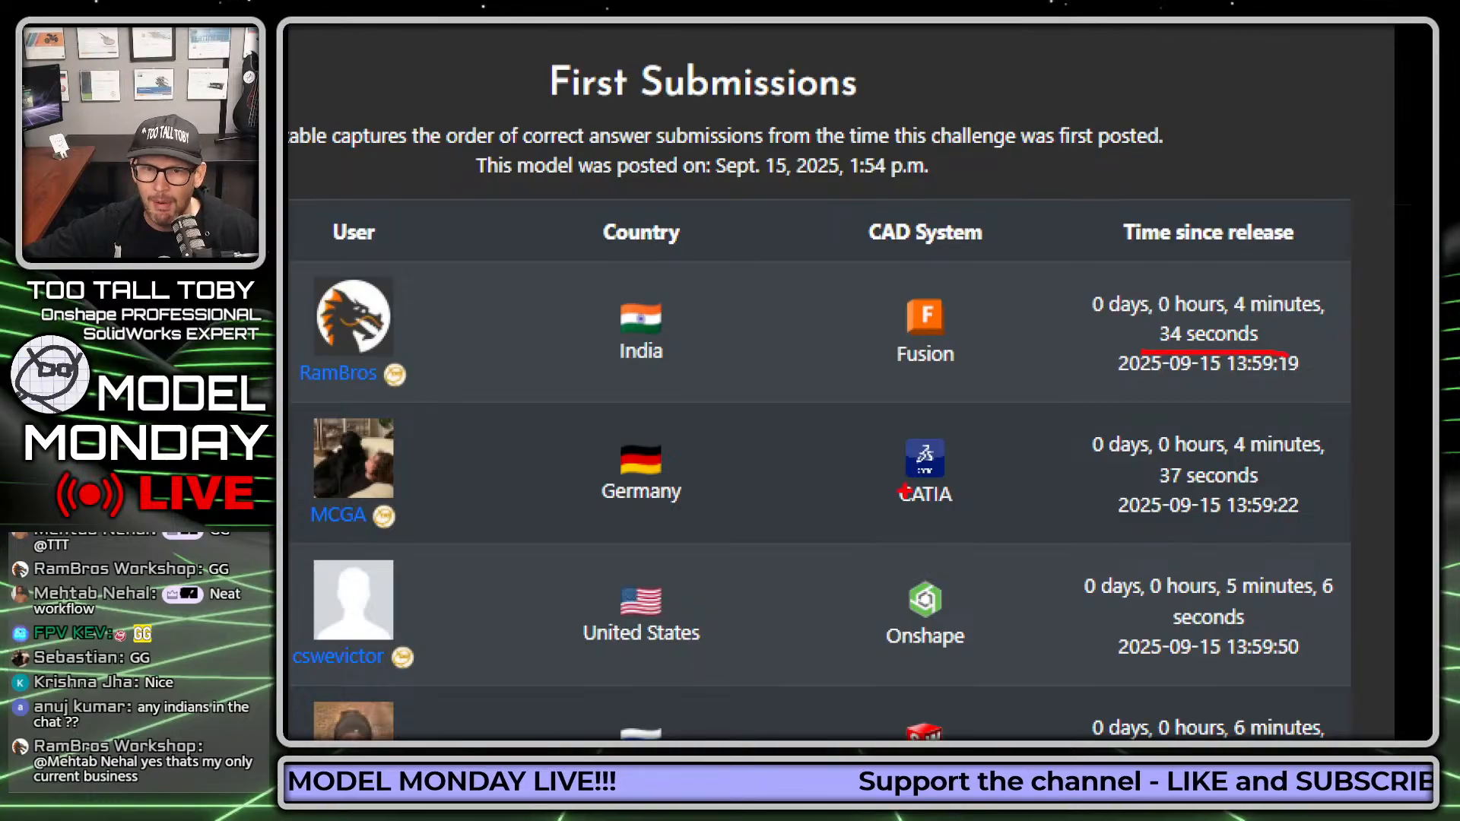
drag(307, 529, 520, 531)
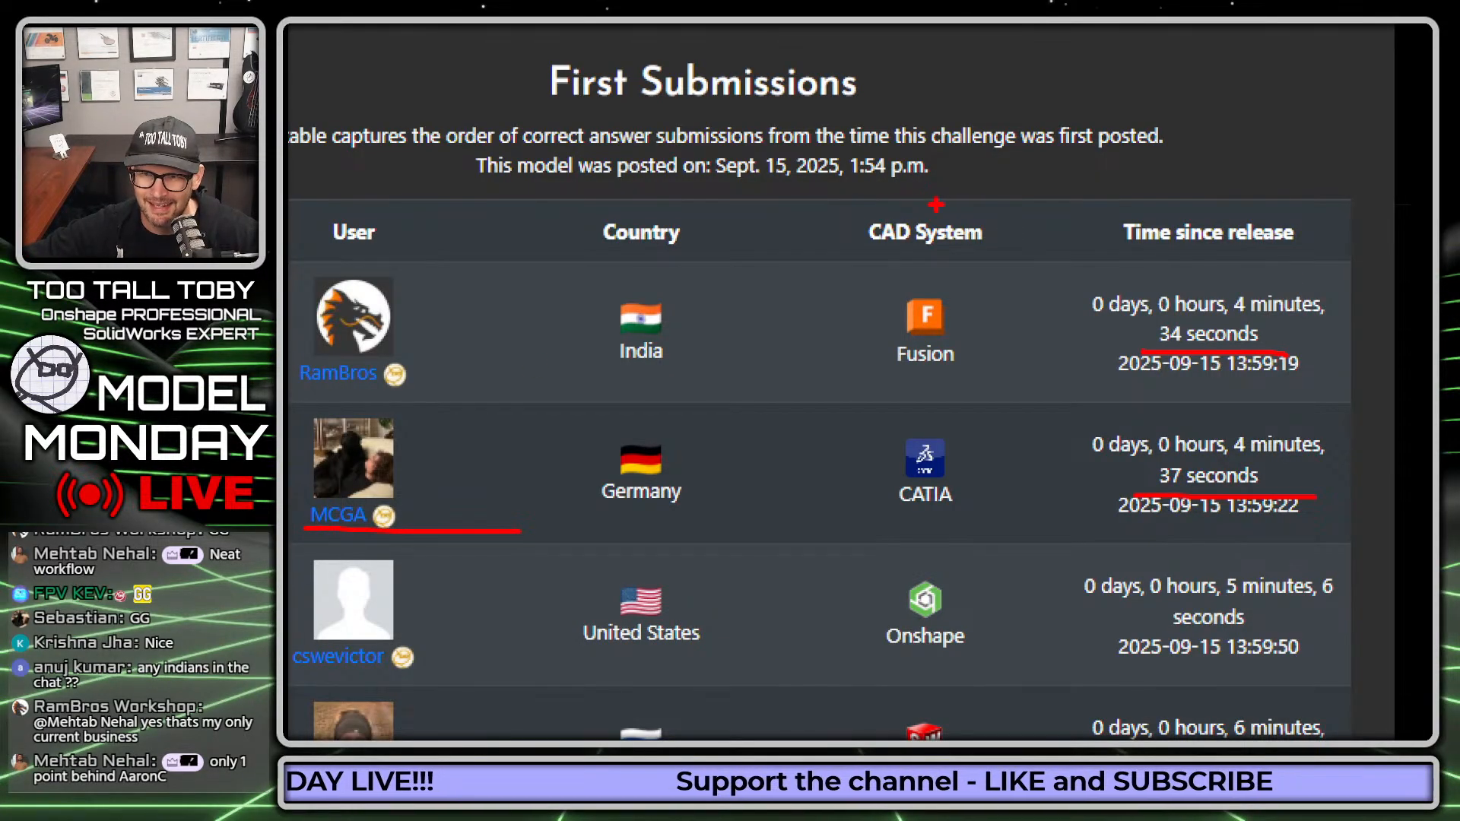
drag(844, 186, 1000, 174)
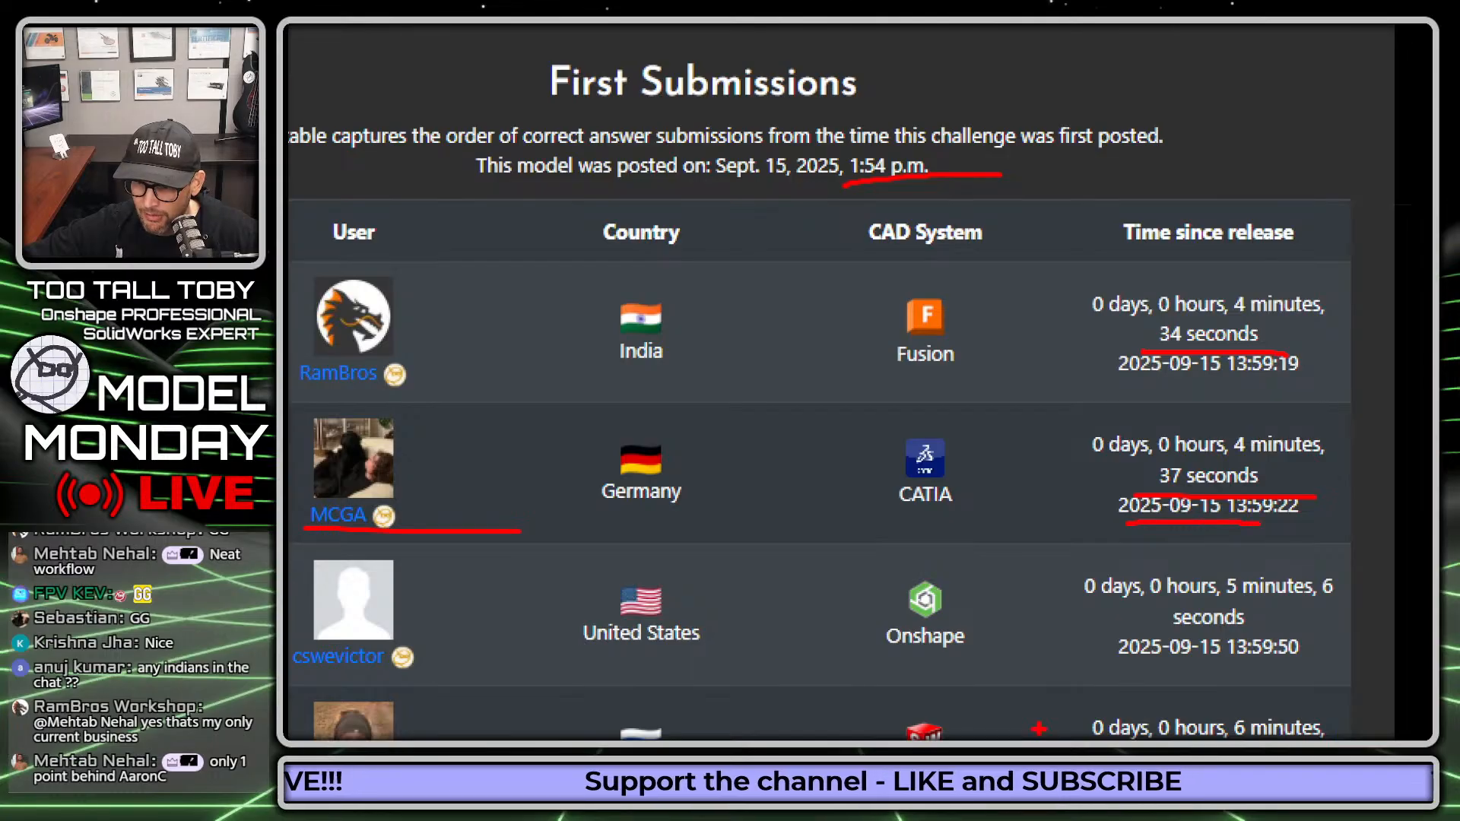
drag(1369, 664, 1362, 498)
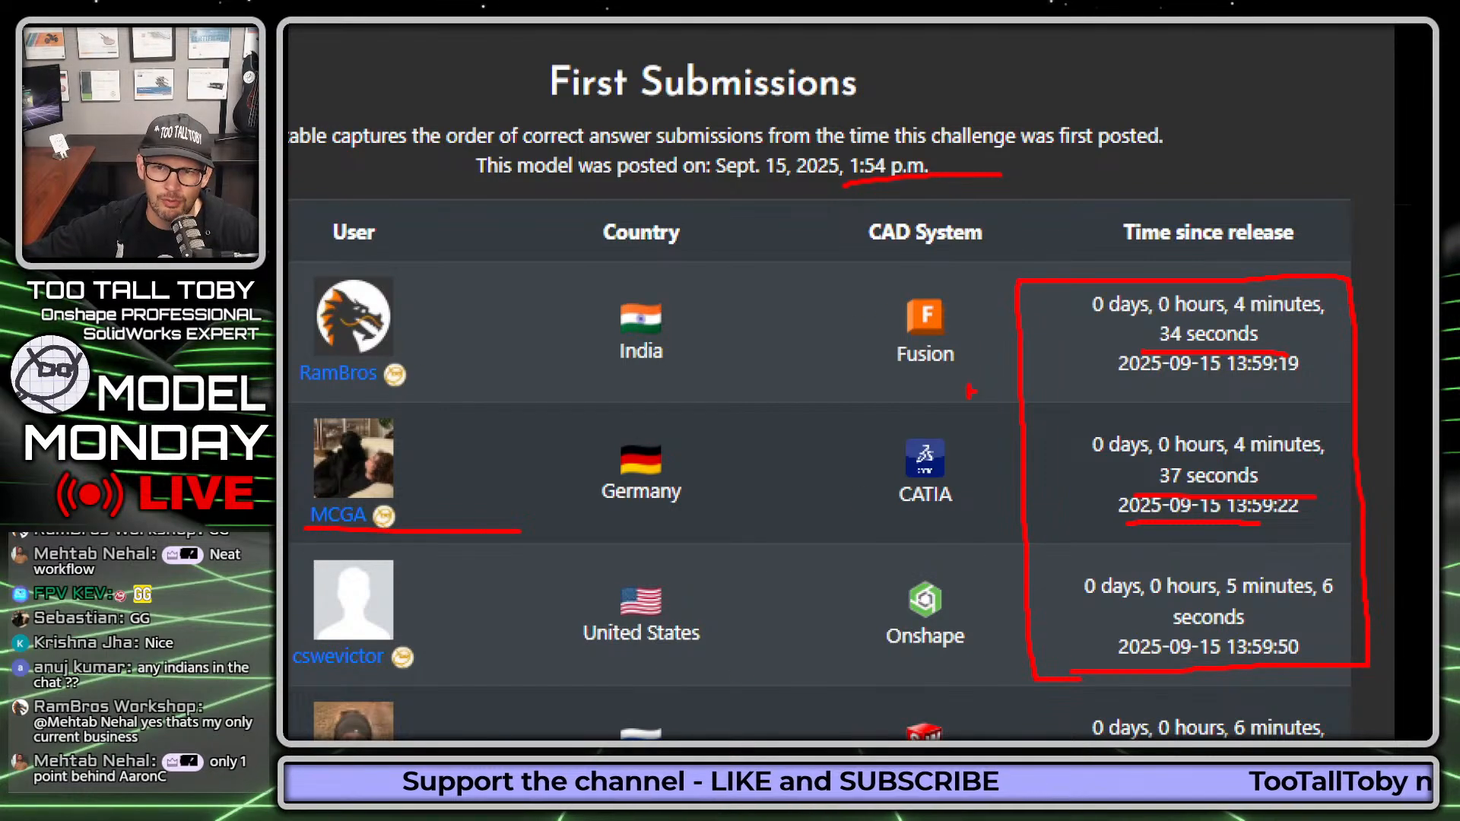
Mark the CAD systems of the three top-ranked submissions on the screen
drag(822, 378, 969, 385)
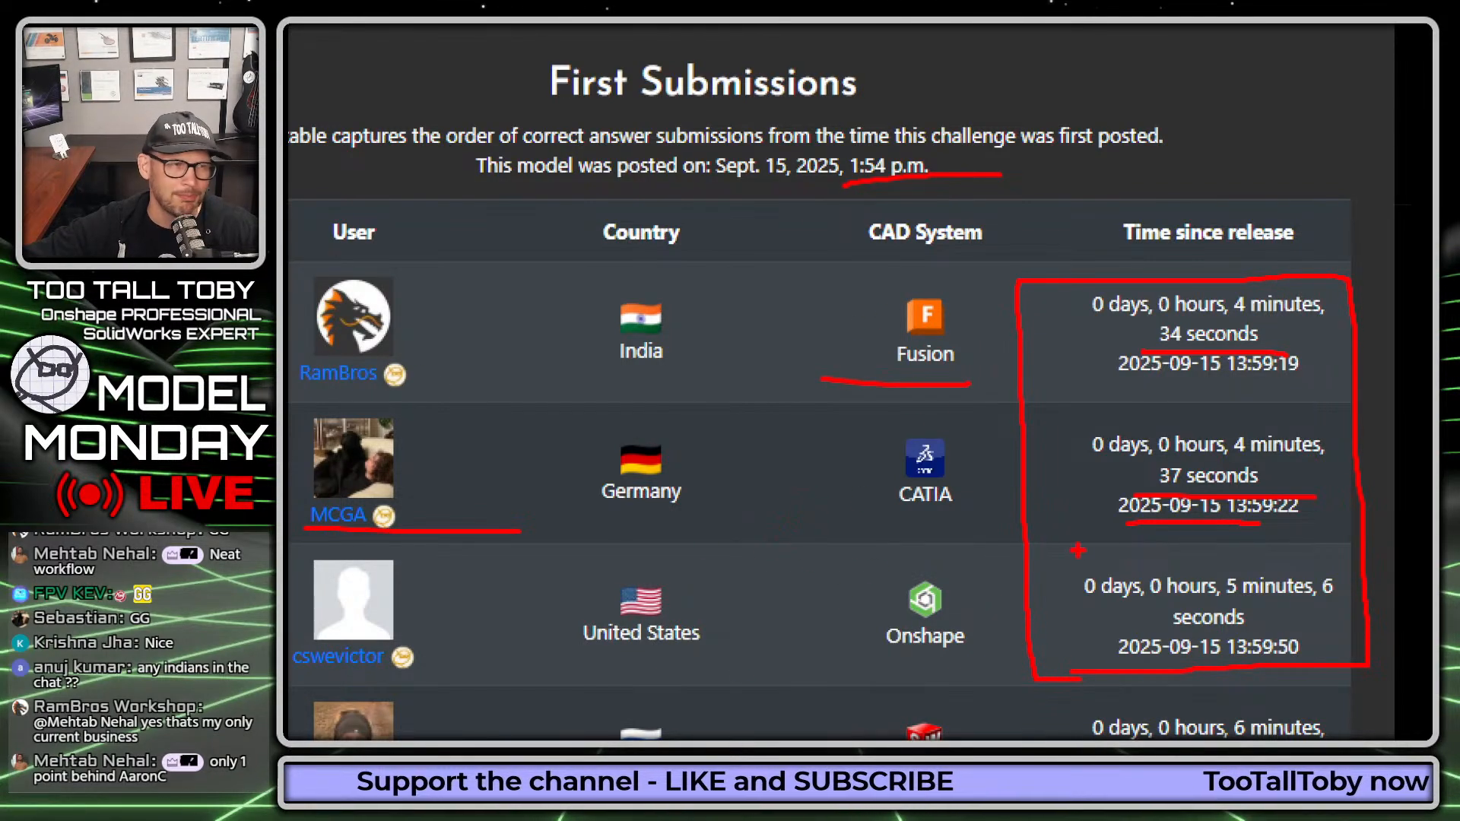
mouse_move(866, 518)
mouse_down()
mouse_move(951, 409)
mouse_move(849, 528)
mouse_up()
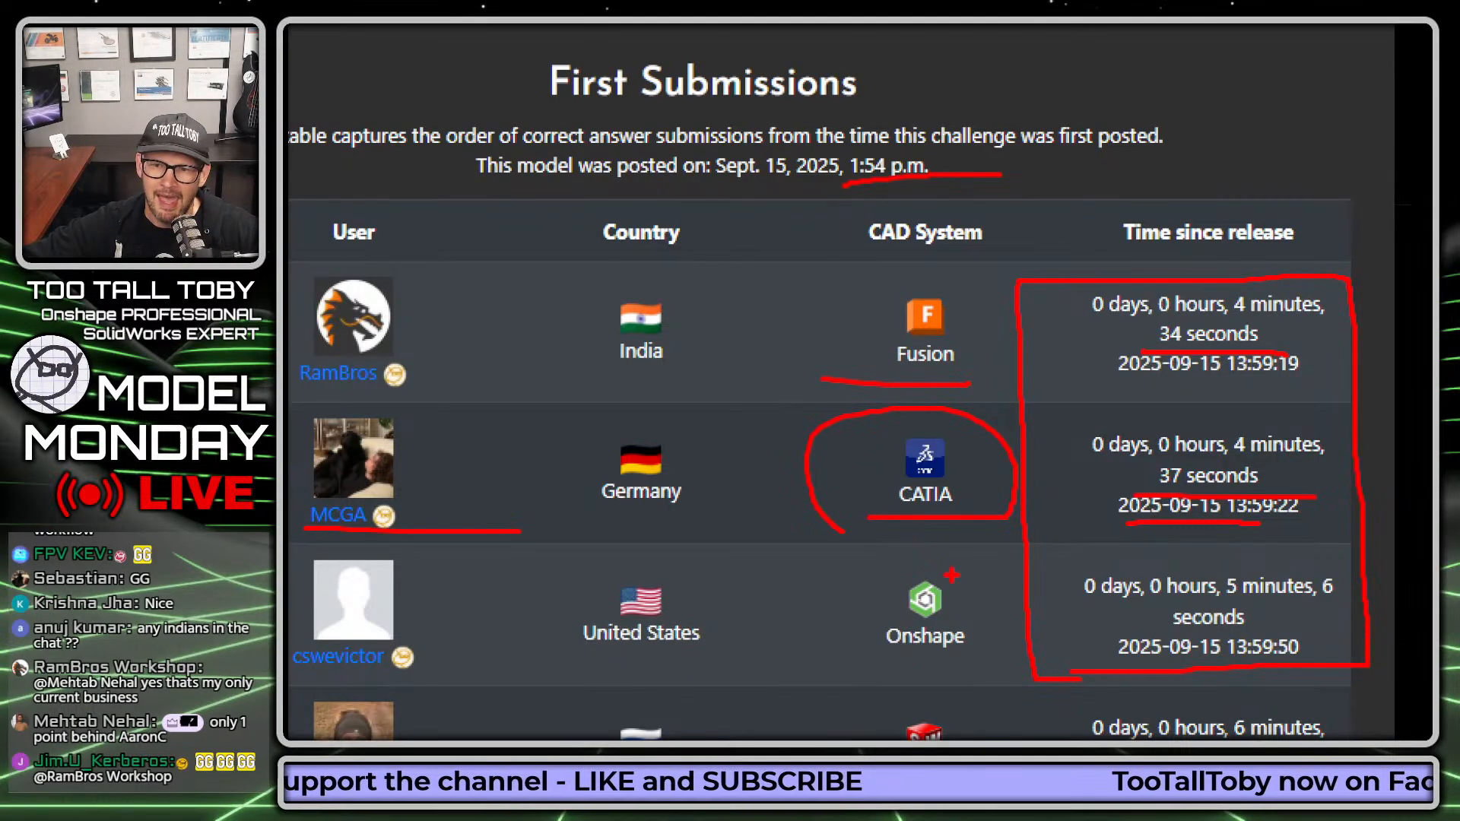
mouse_move(829, 622)
mouse_down()
mouse_move(1008, 559)
mouse_move(869, 556)
mouse_up()
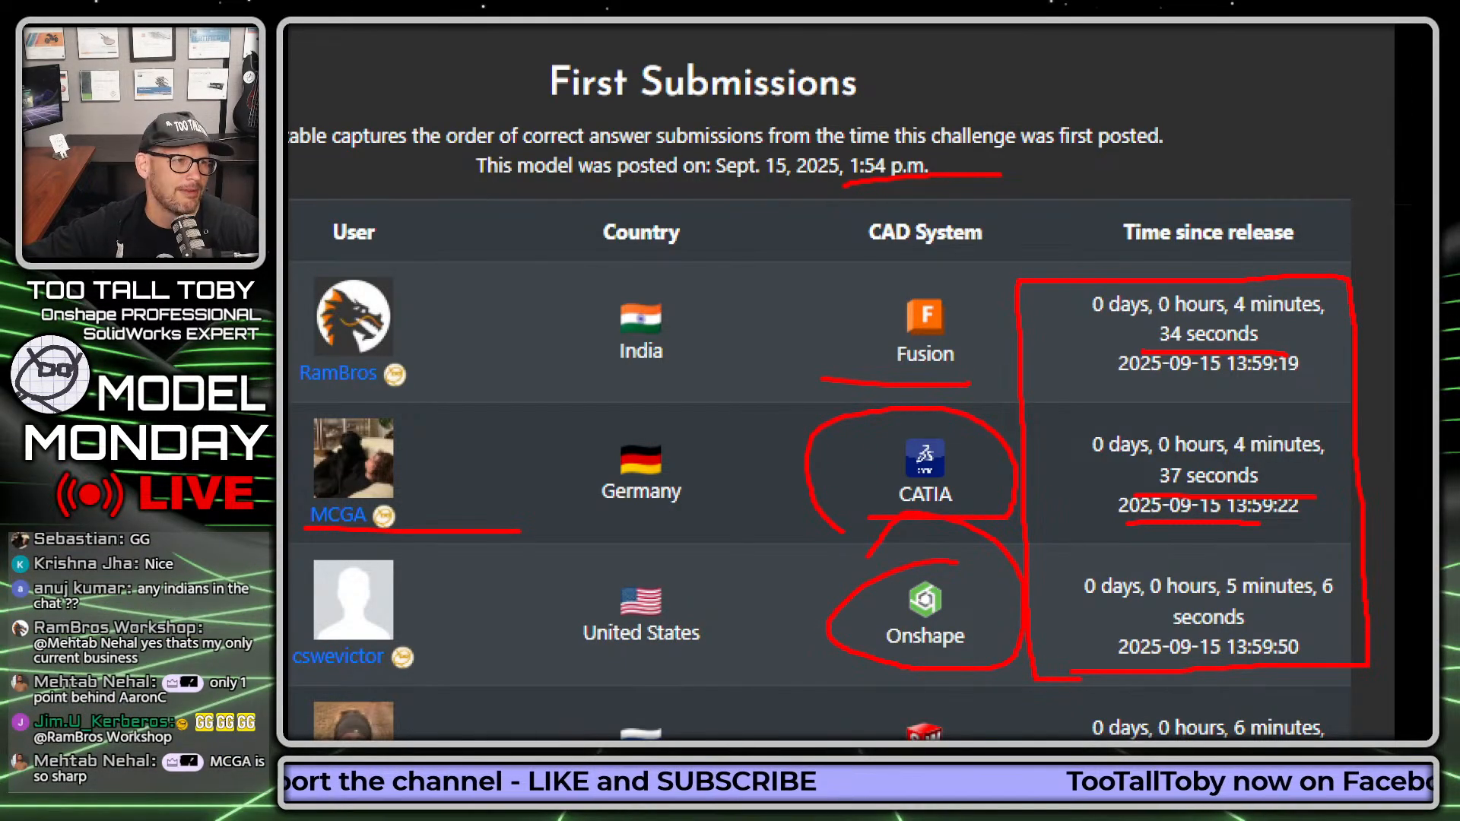
right_click(1346, 633)
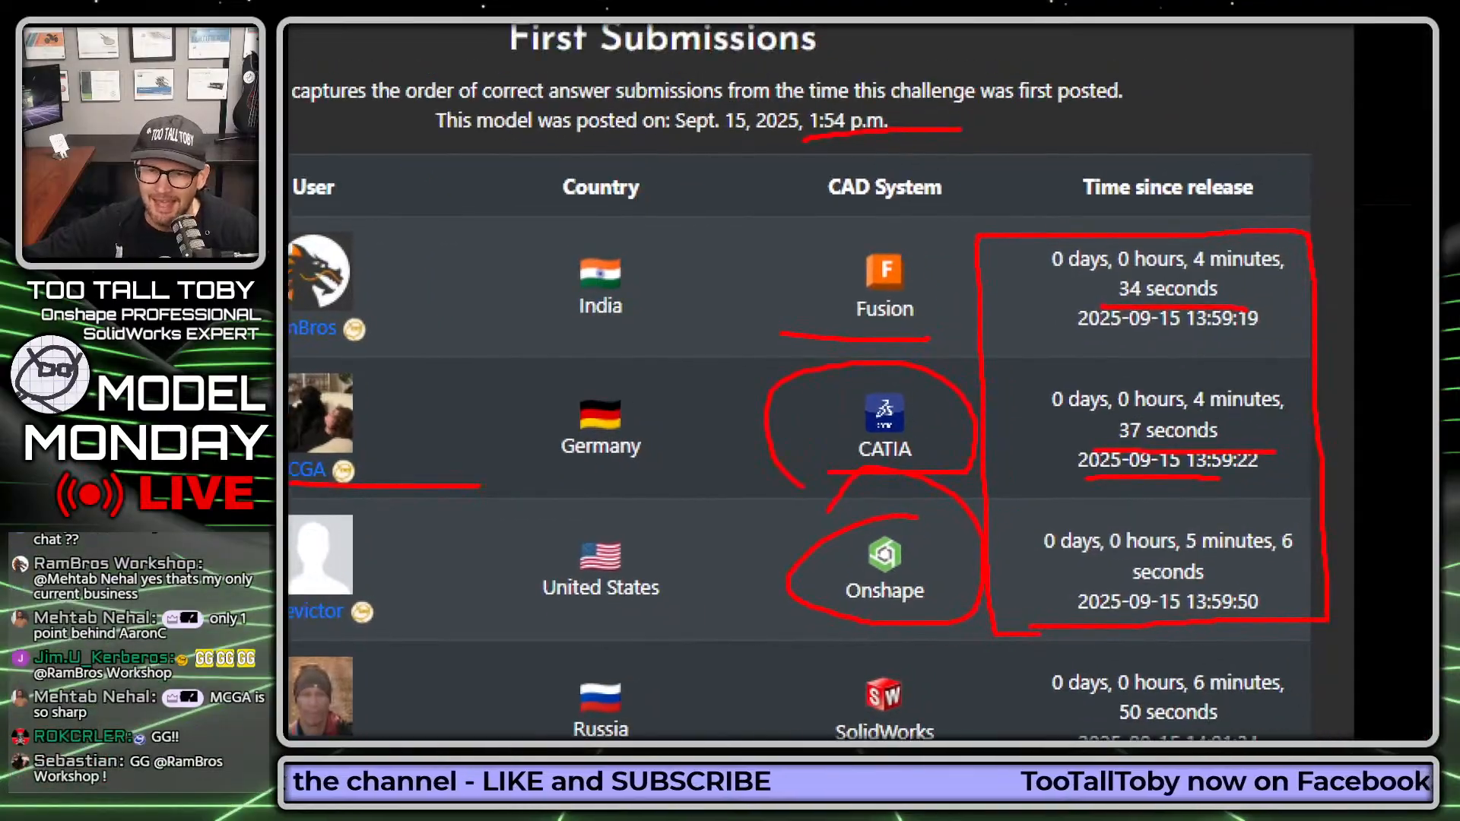
Circle the country of the fourth-ranked solver and review the remaining submissions down to the last rank
scroll(863, 382, down, 3)
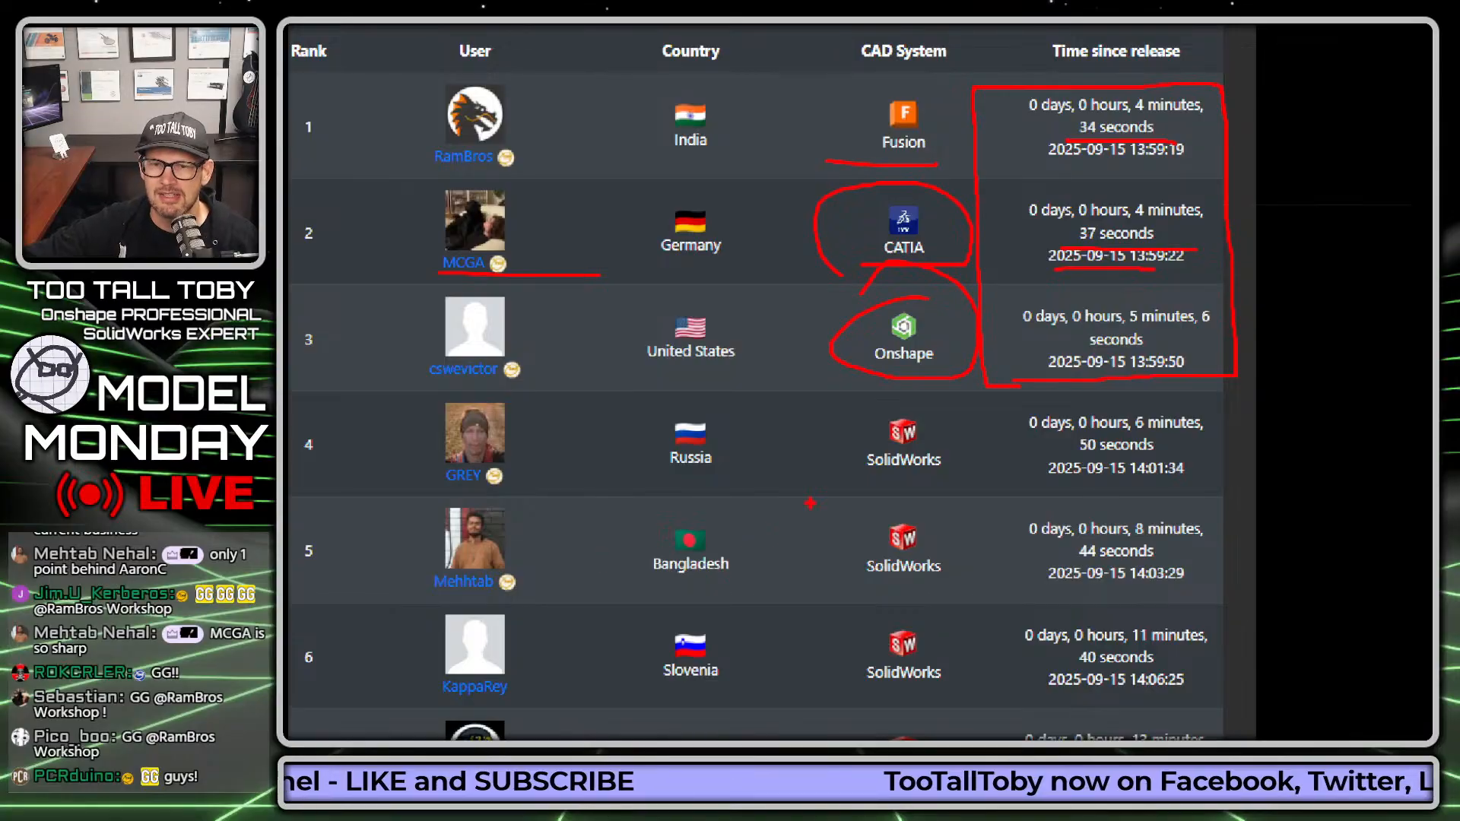
drag(648, 494, 761, 434)
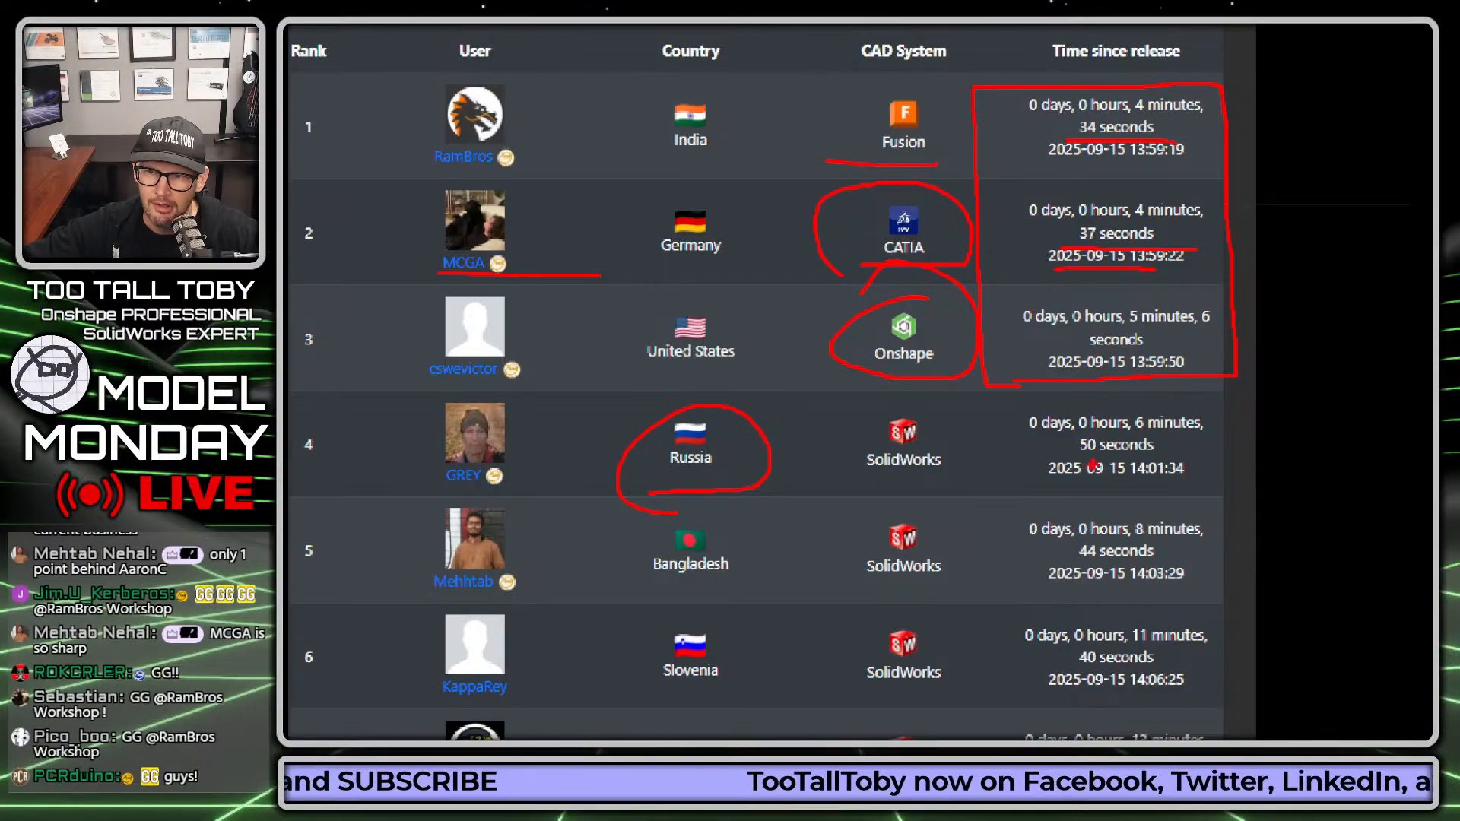
key(Escape)
scroll(954, 548, down, 8)
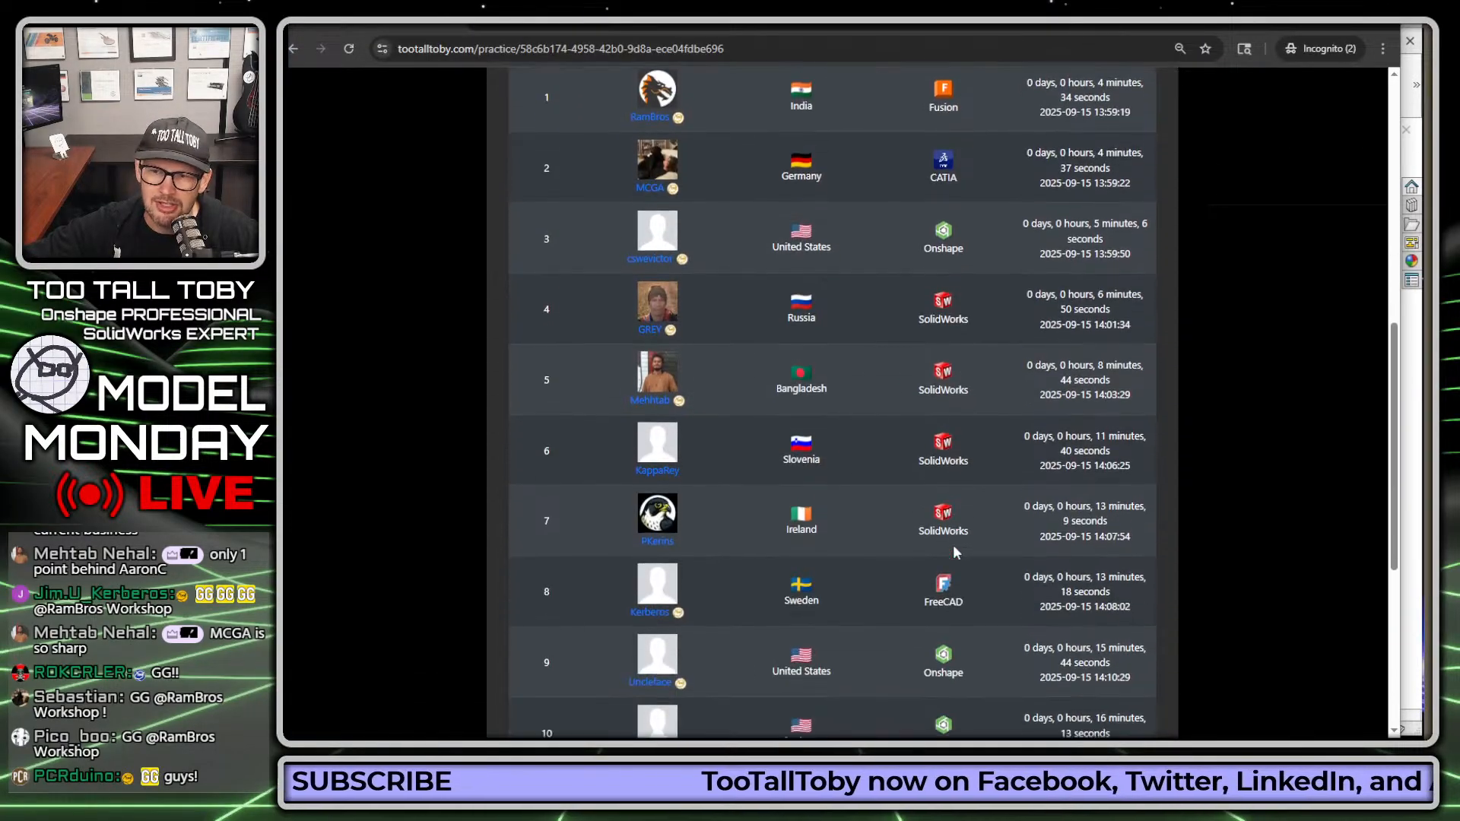
scroll(954, 548, down, 1)
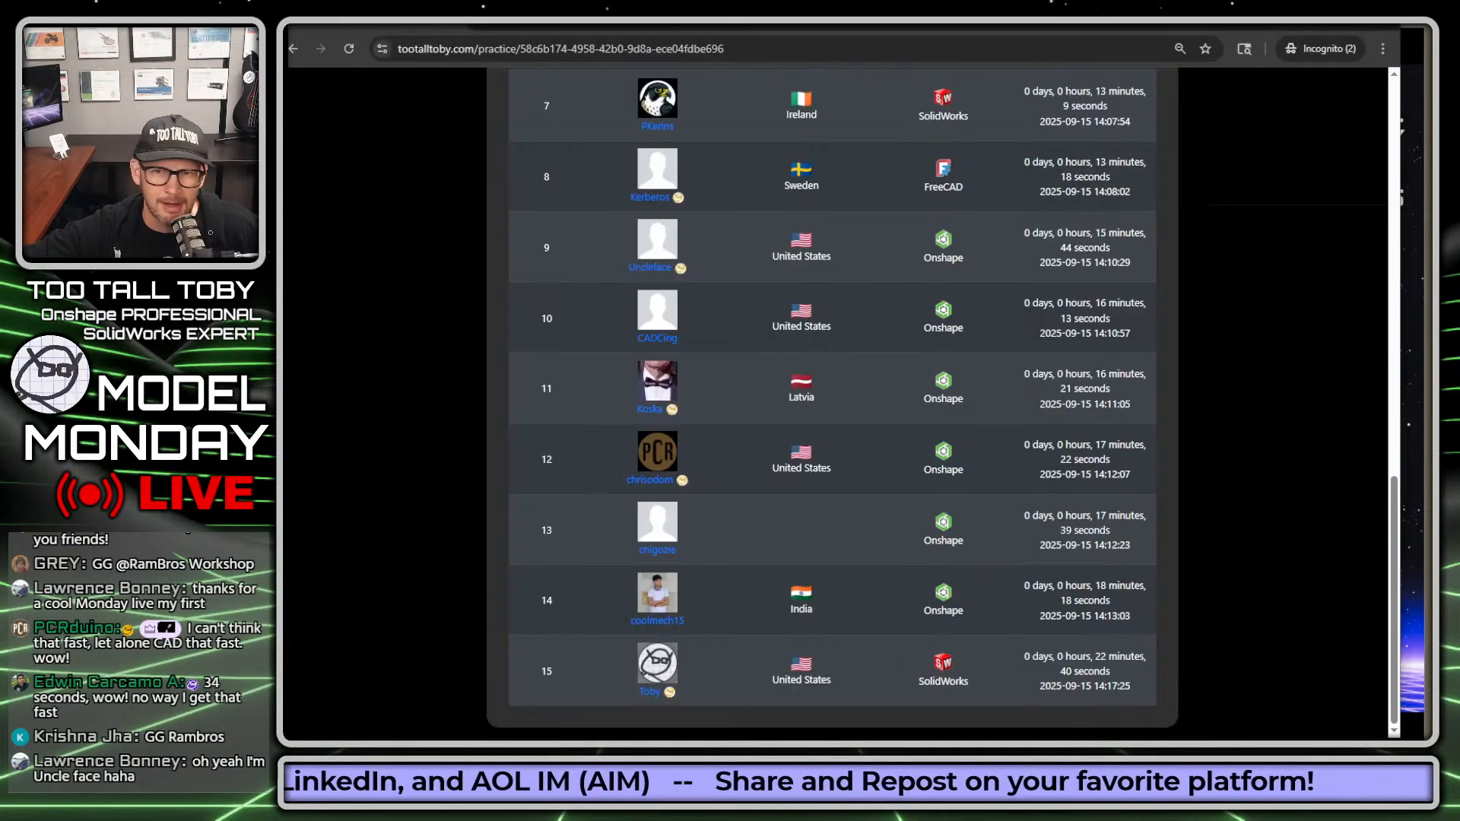
Return to the Practice Models Library, open challenge 25-09-07 SPONGE TRAY 1, and review its First 42 submissions
scroll(898, 604, up, 10)
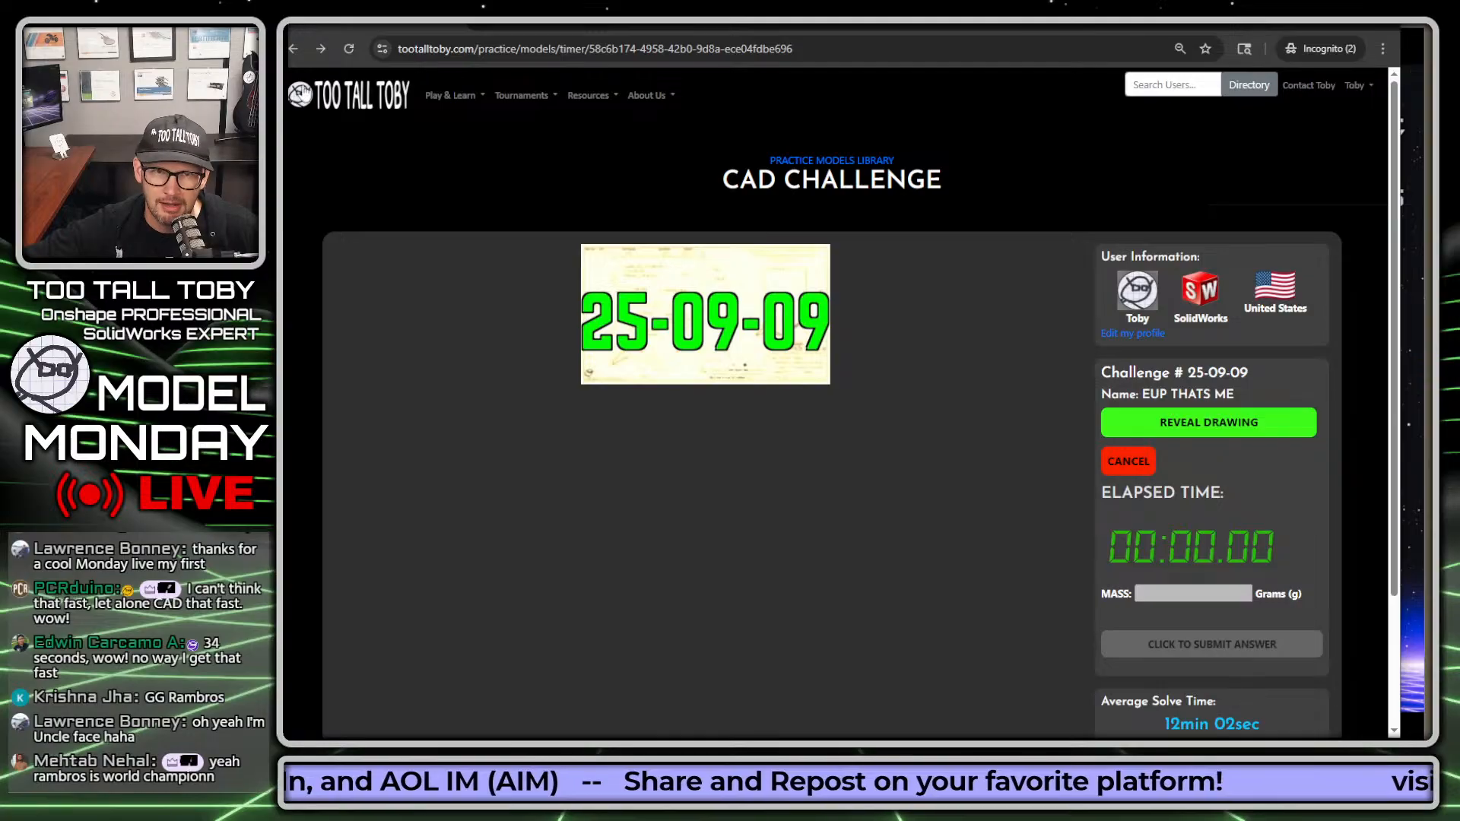
click(294, 49)
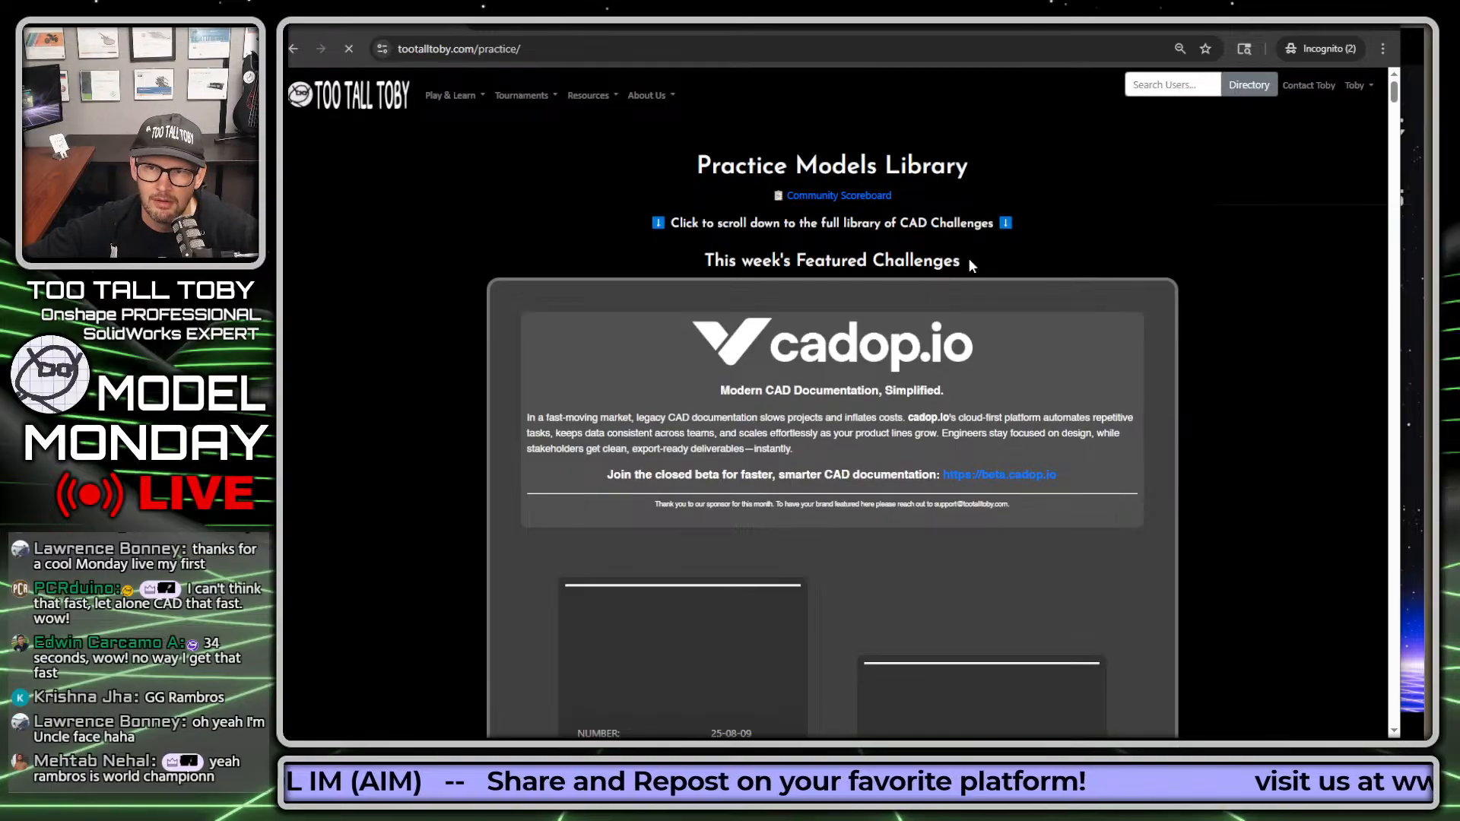
scroll(982, 376, down, 6)
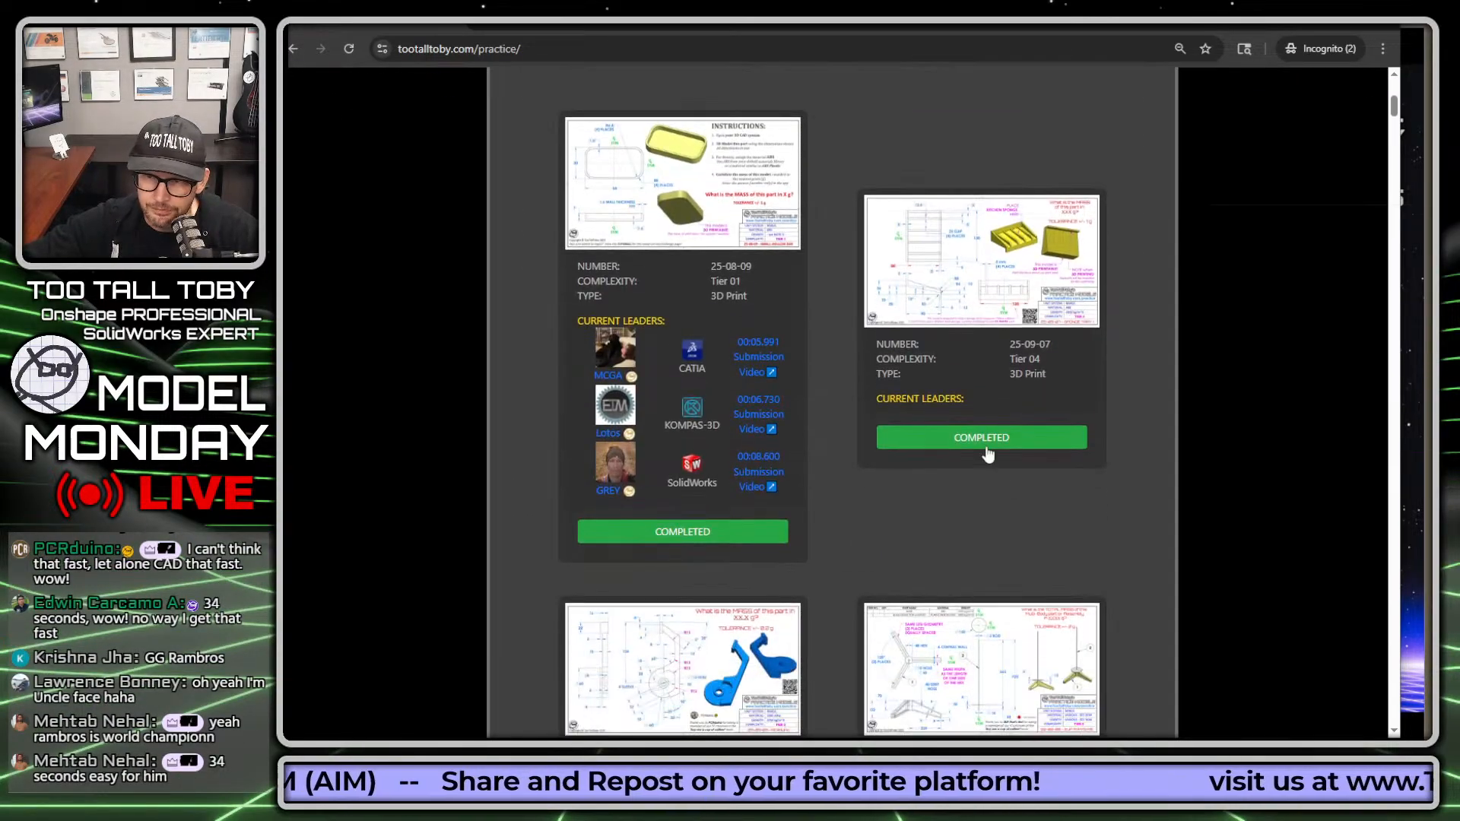
click(988, 452)
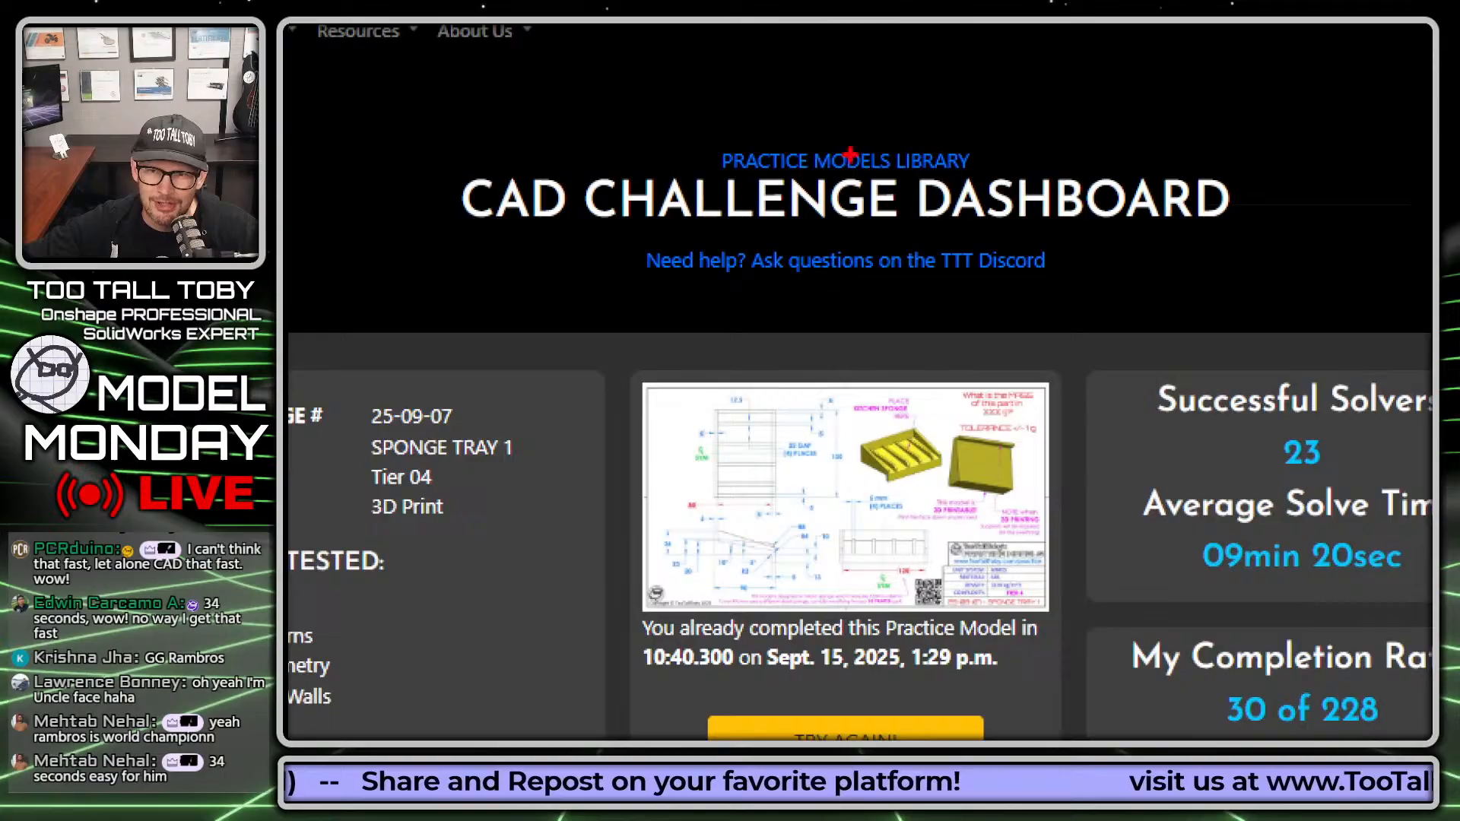
mouse_move(934, 112)
mouse_down()
mouse_move(663, 156)
mouse_move(981, 102)
mouse_move(837, 103)
mouse_up()
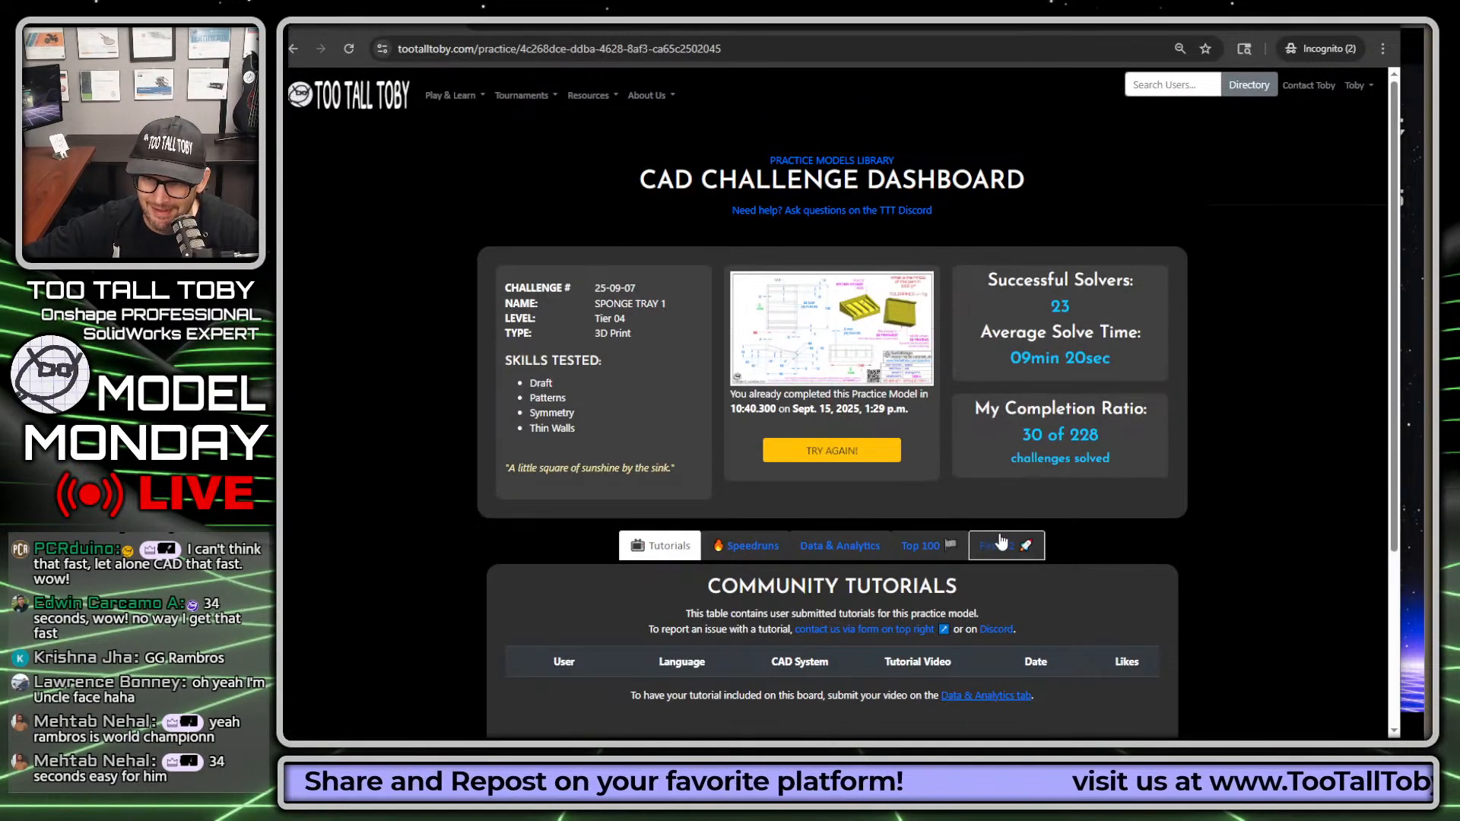
click(998, 546)
scroll(1141, 460, down, 5)
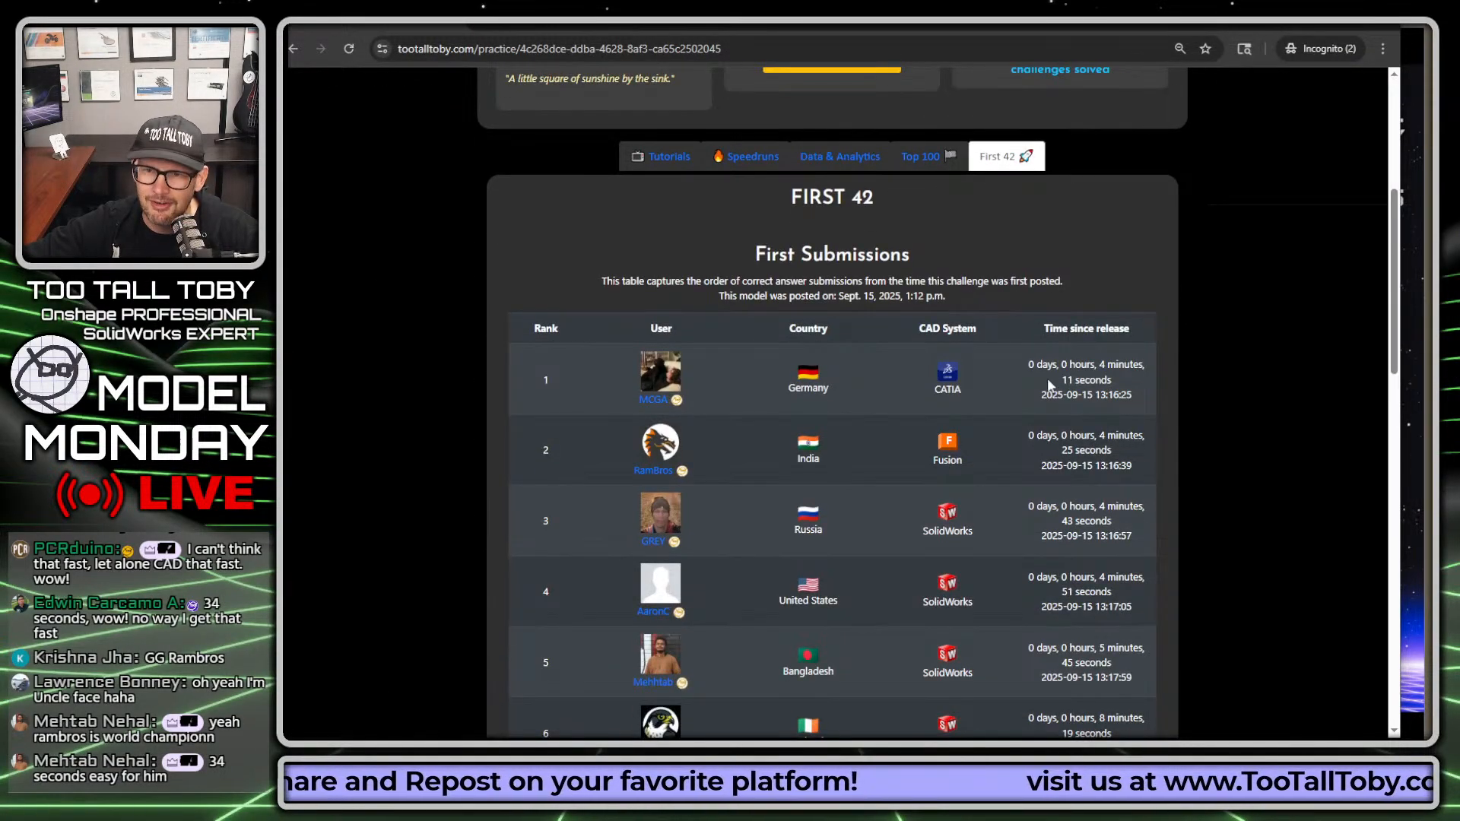
scroll(1049, 390, up, 4)
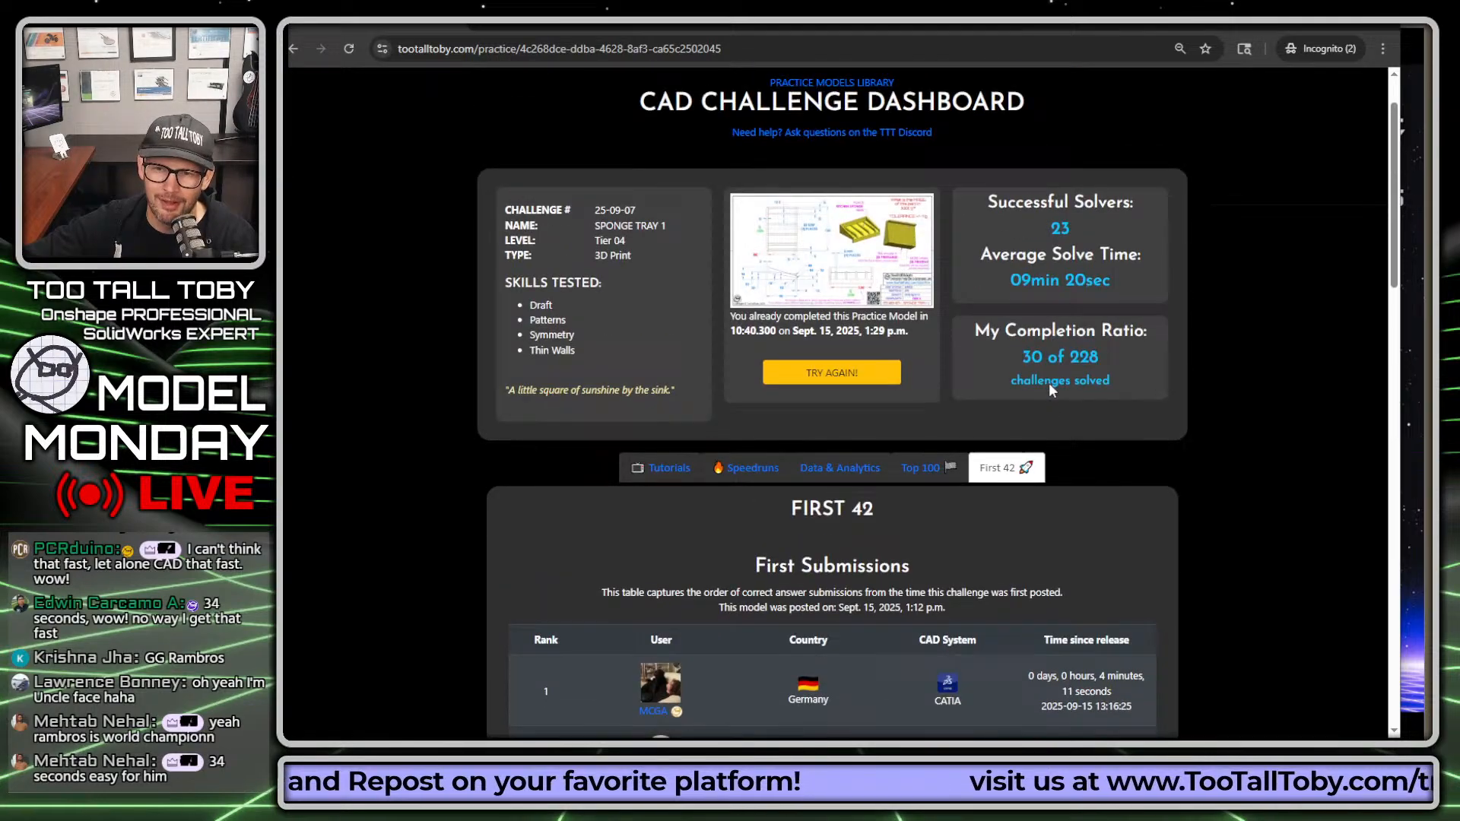
Review the First 42 submissions of challenge 25-09-08 PCRDUINO from the practice library and return to the site's home page
click(1050, 381)
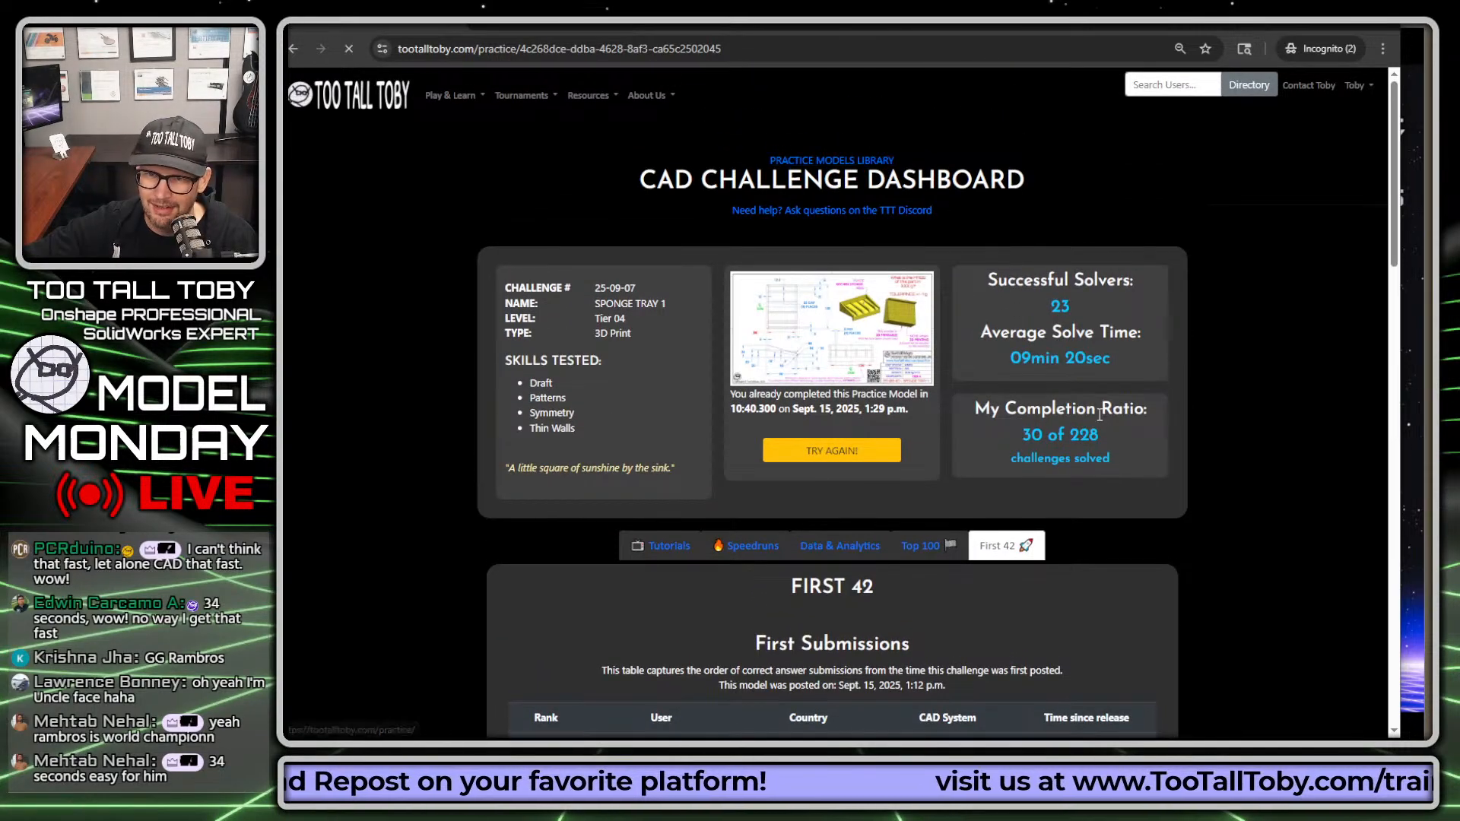
scroll(850, 528, down, 11)
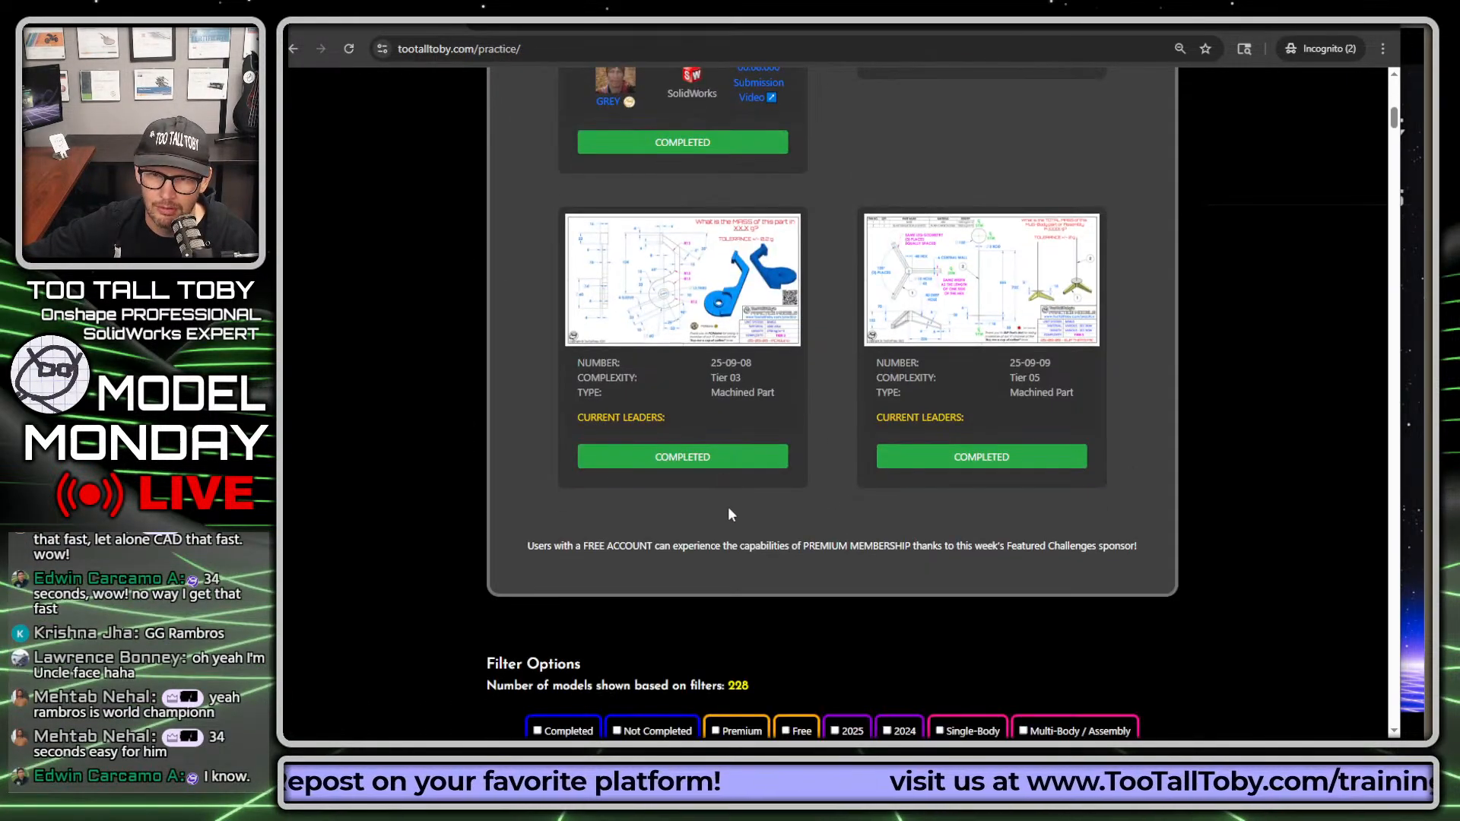
click(716, 465)
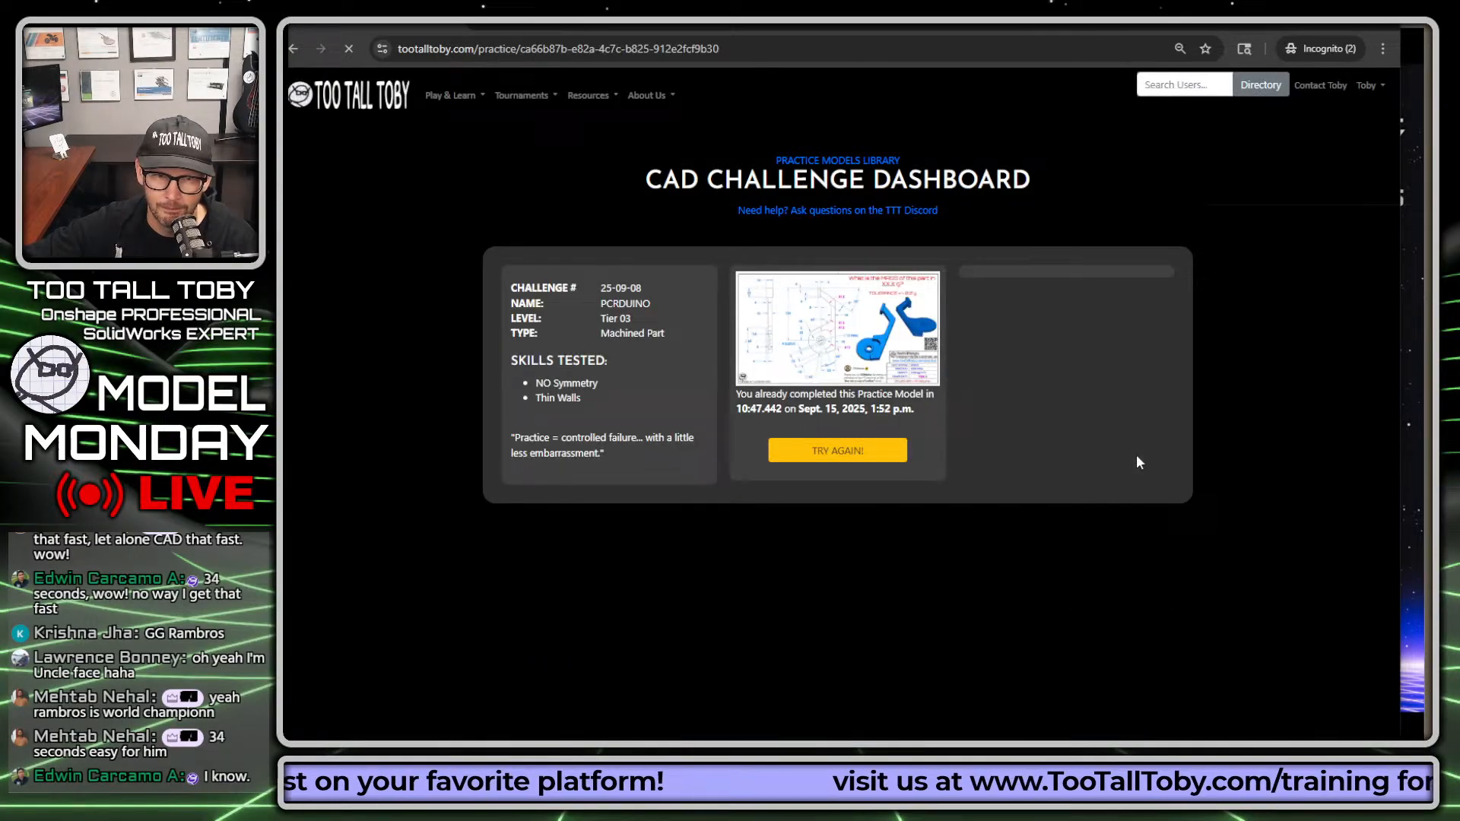
click(1007, 531)
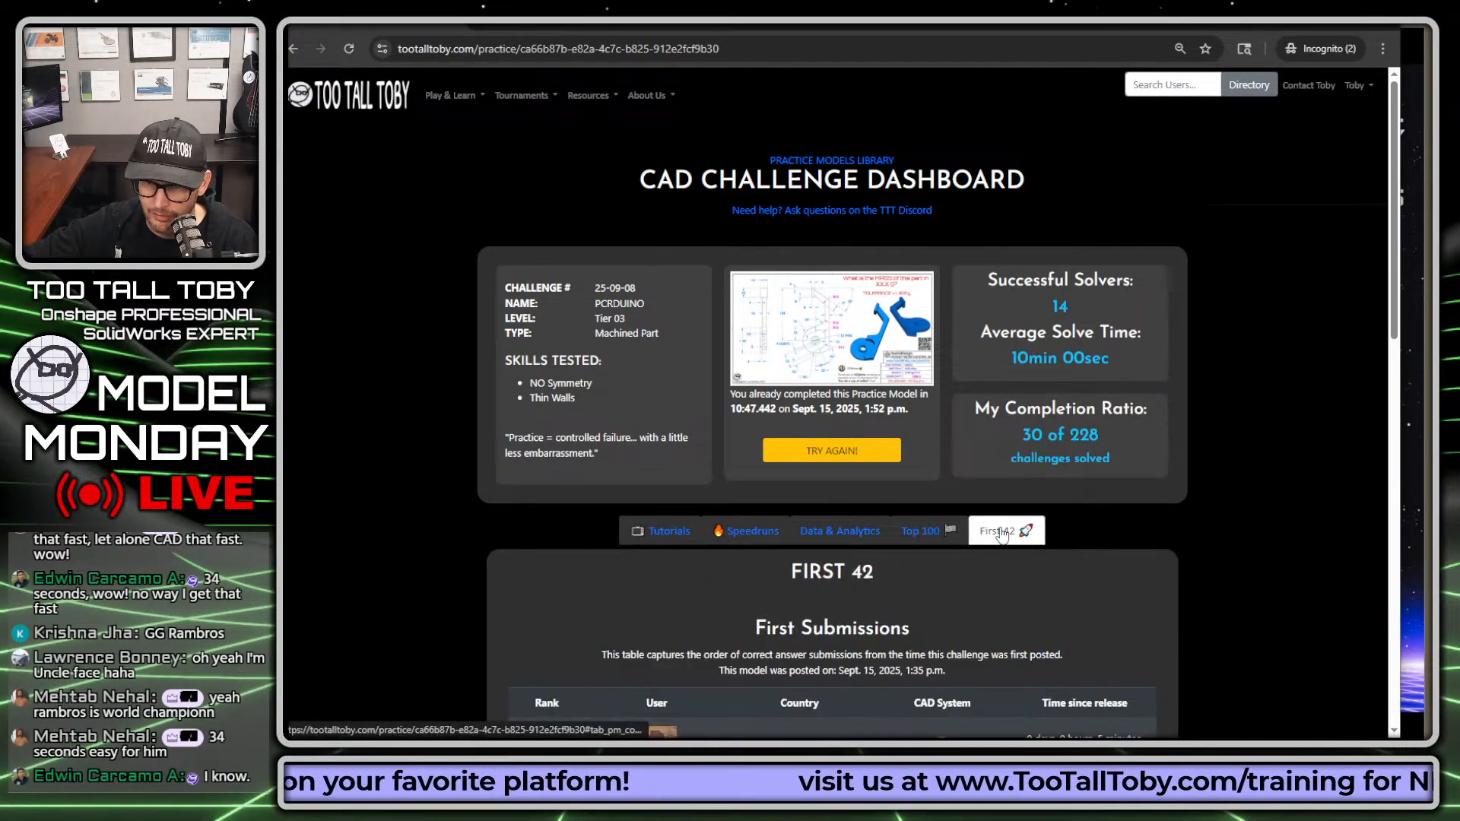
scroll(1011, 532, down, 4)
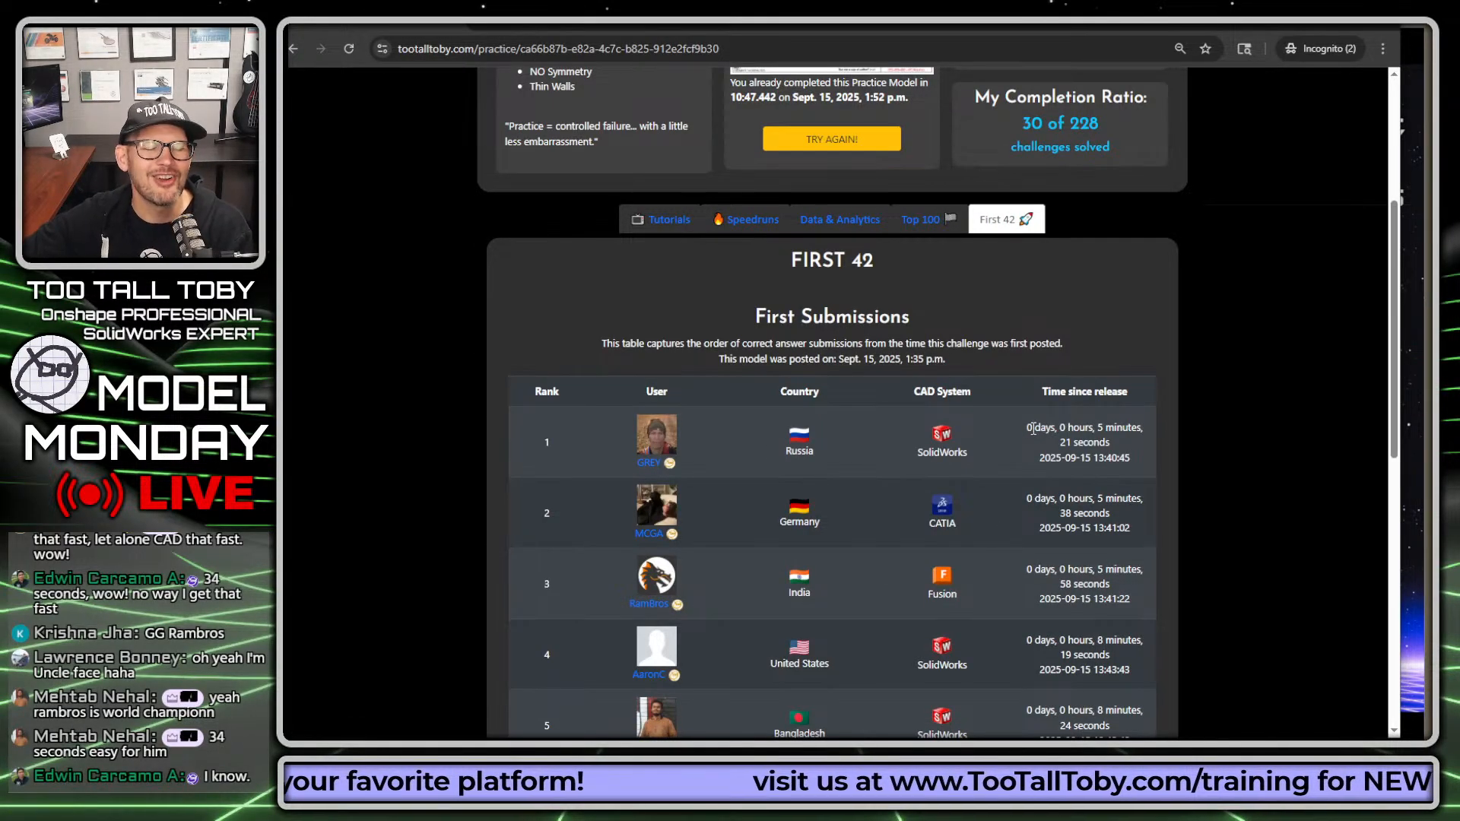
scroll(937, 391, up, 4)
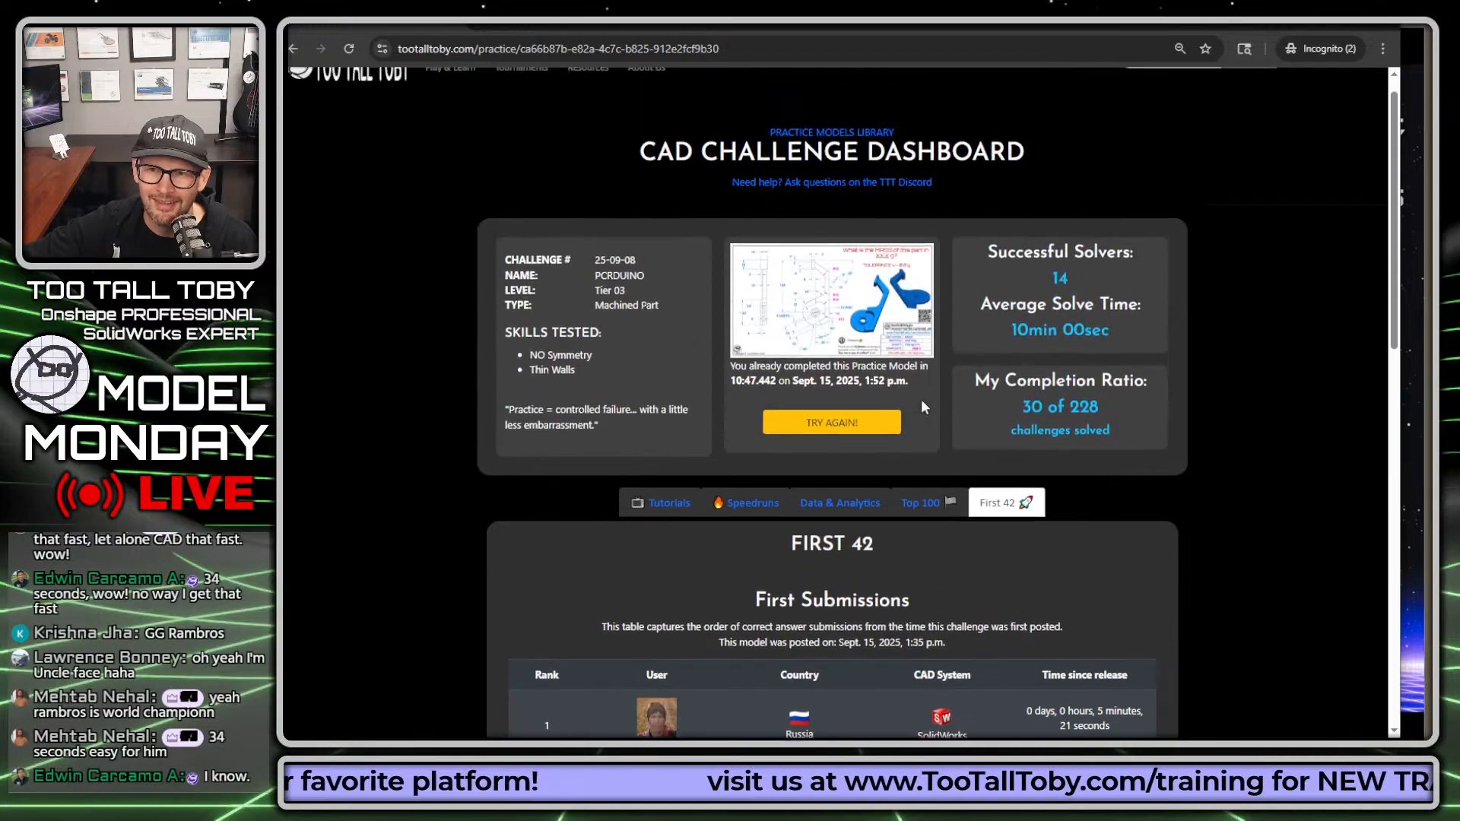
click(364, 109)
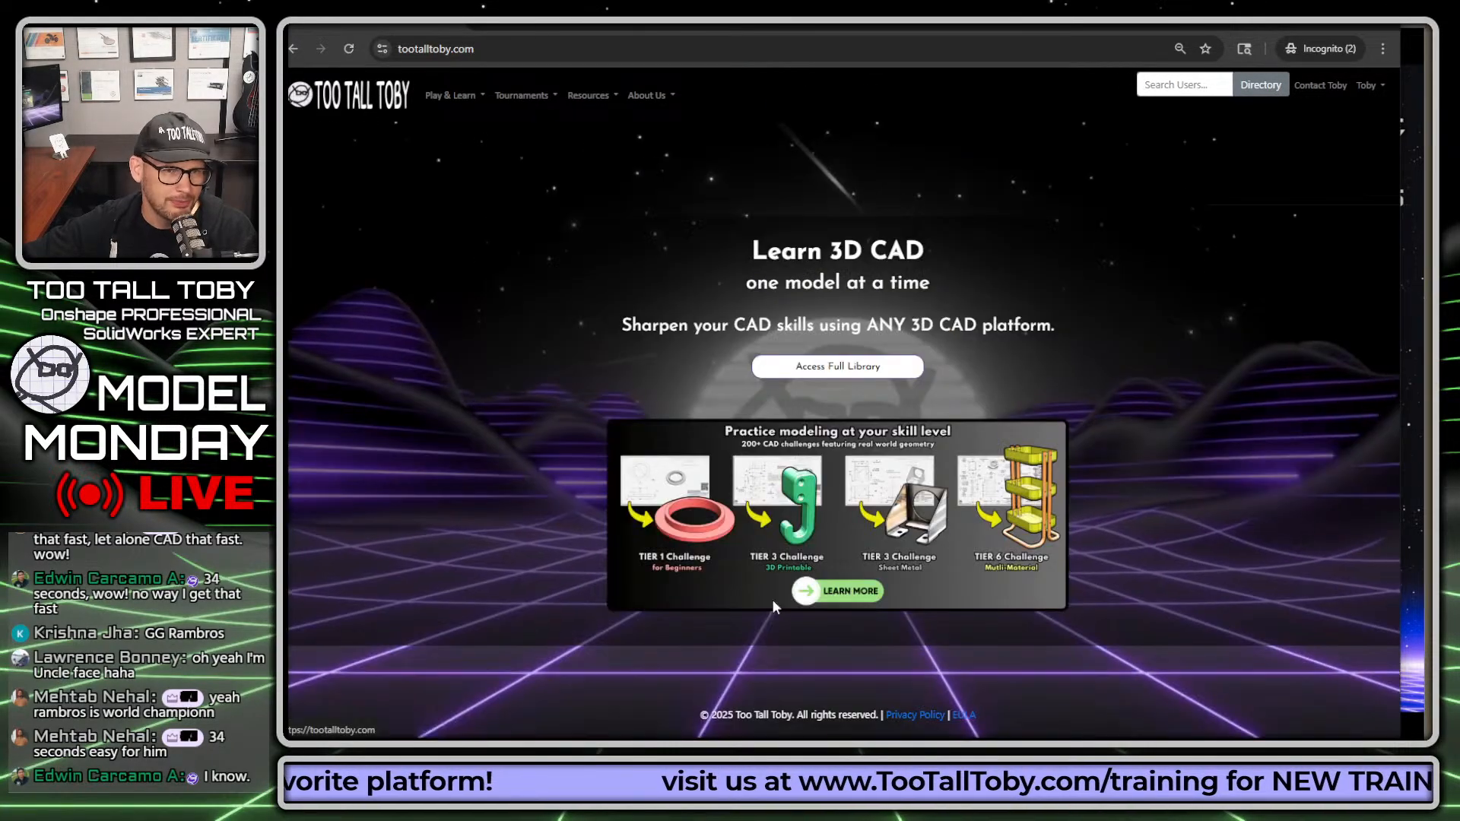